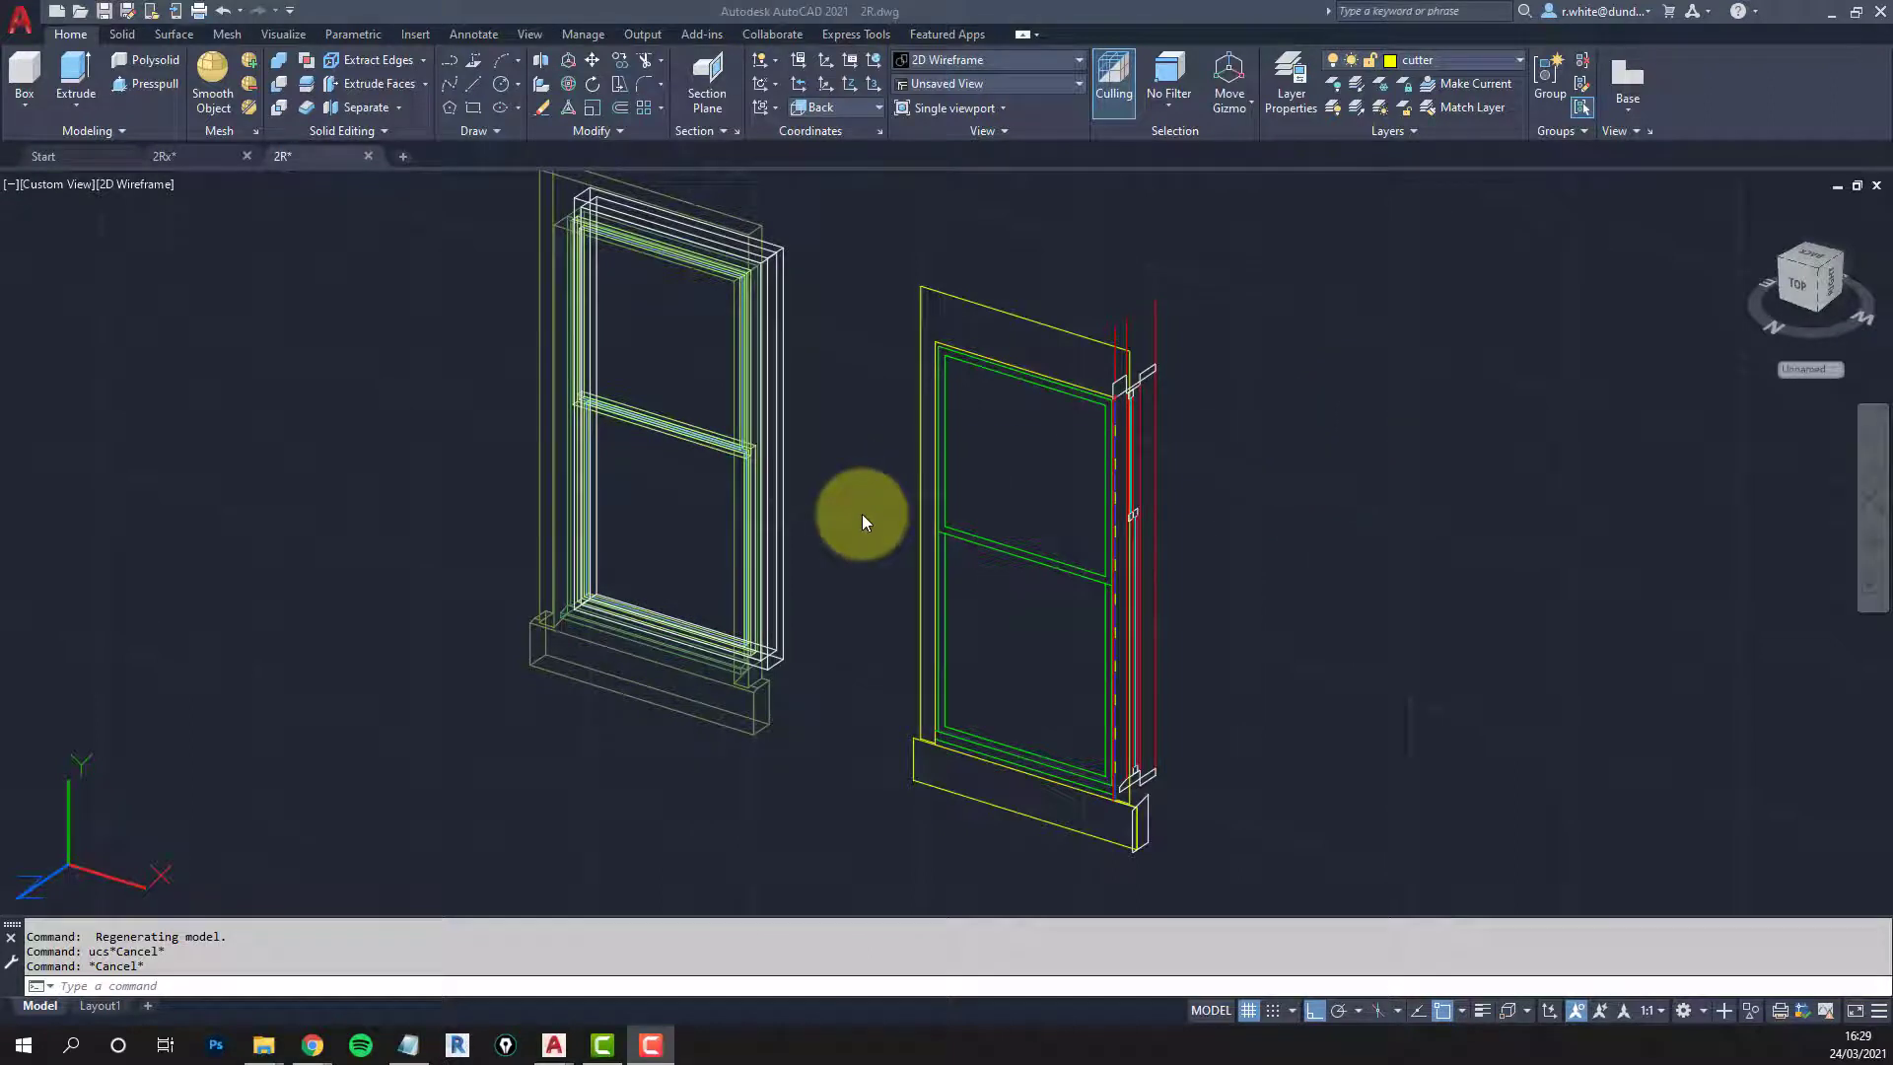
Step: Preview the 3D window in the Shaded with edges visual style and return the viewport to 2D Wireframe
left_click(844, 518)
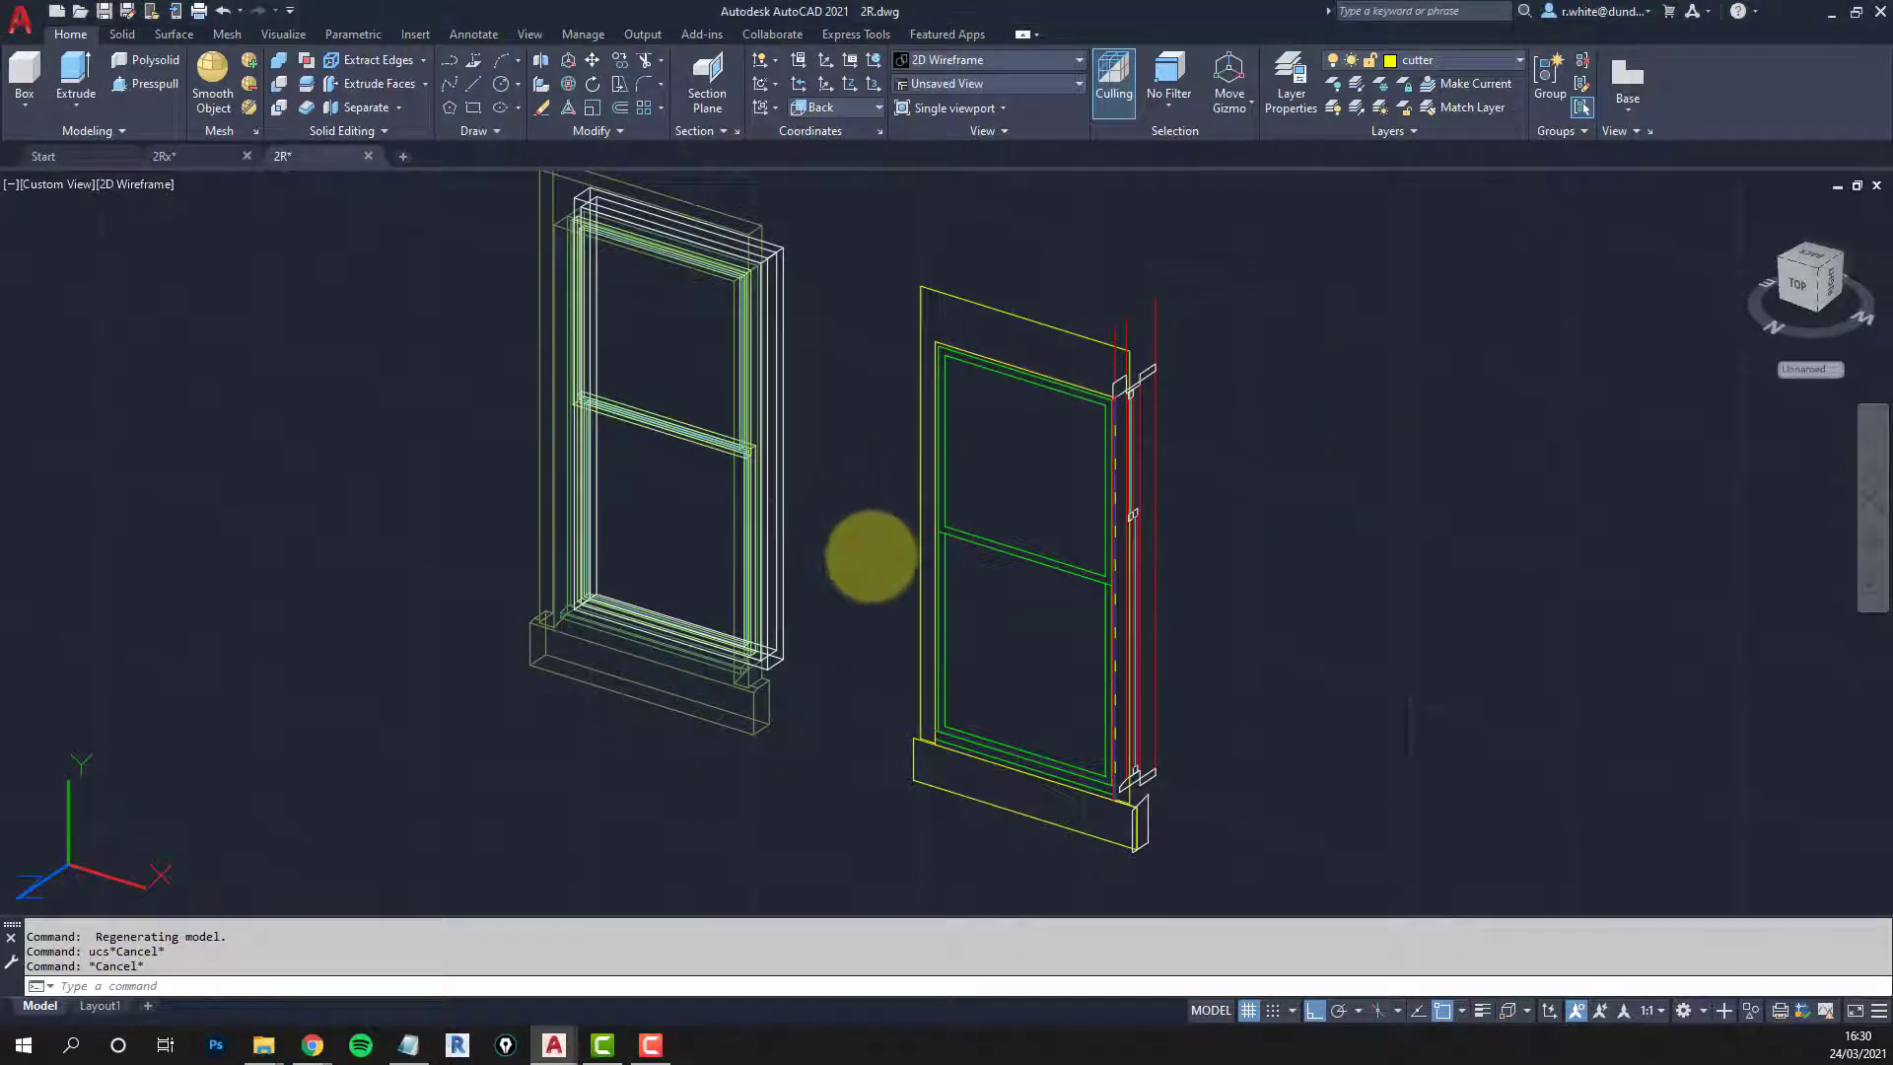
middle_click_drag(858, 520, 875, 559)
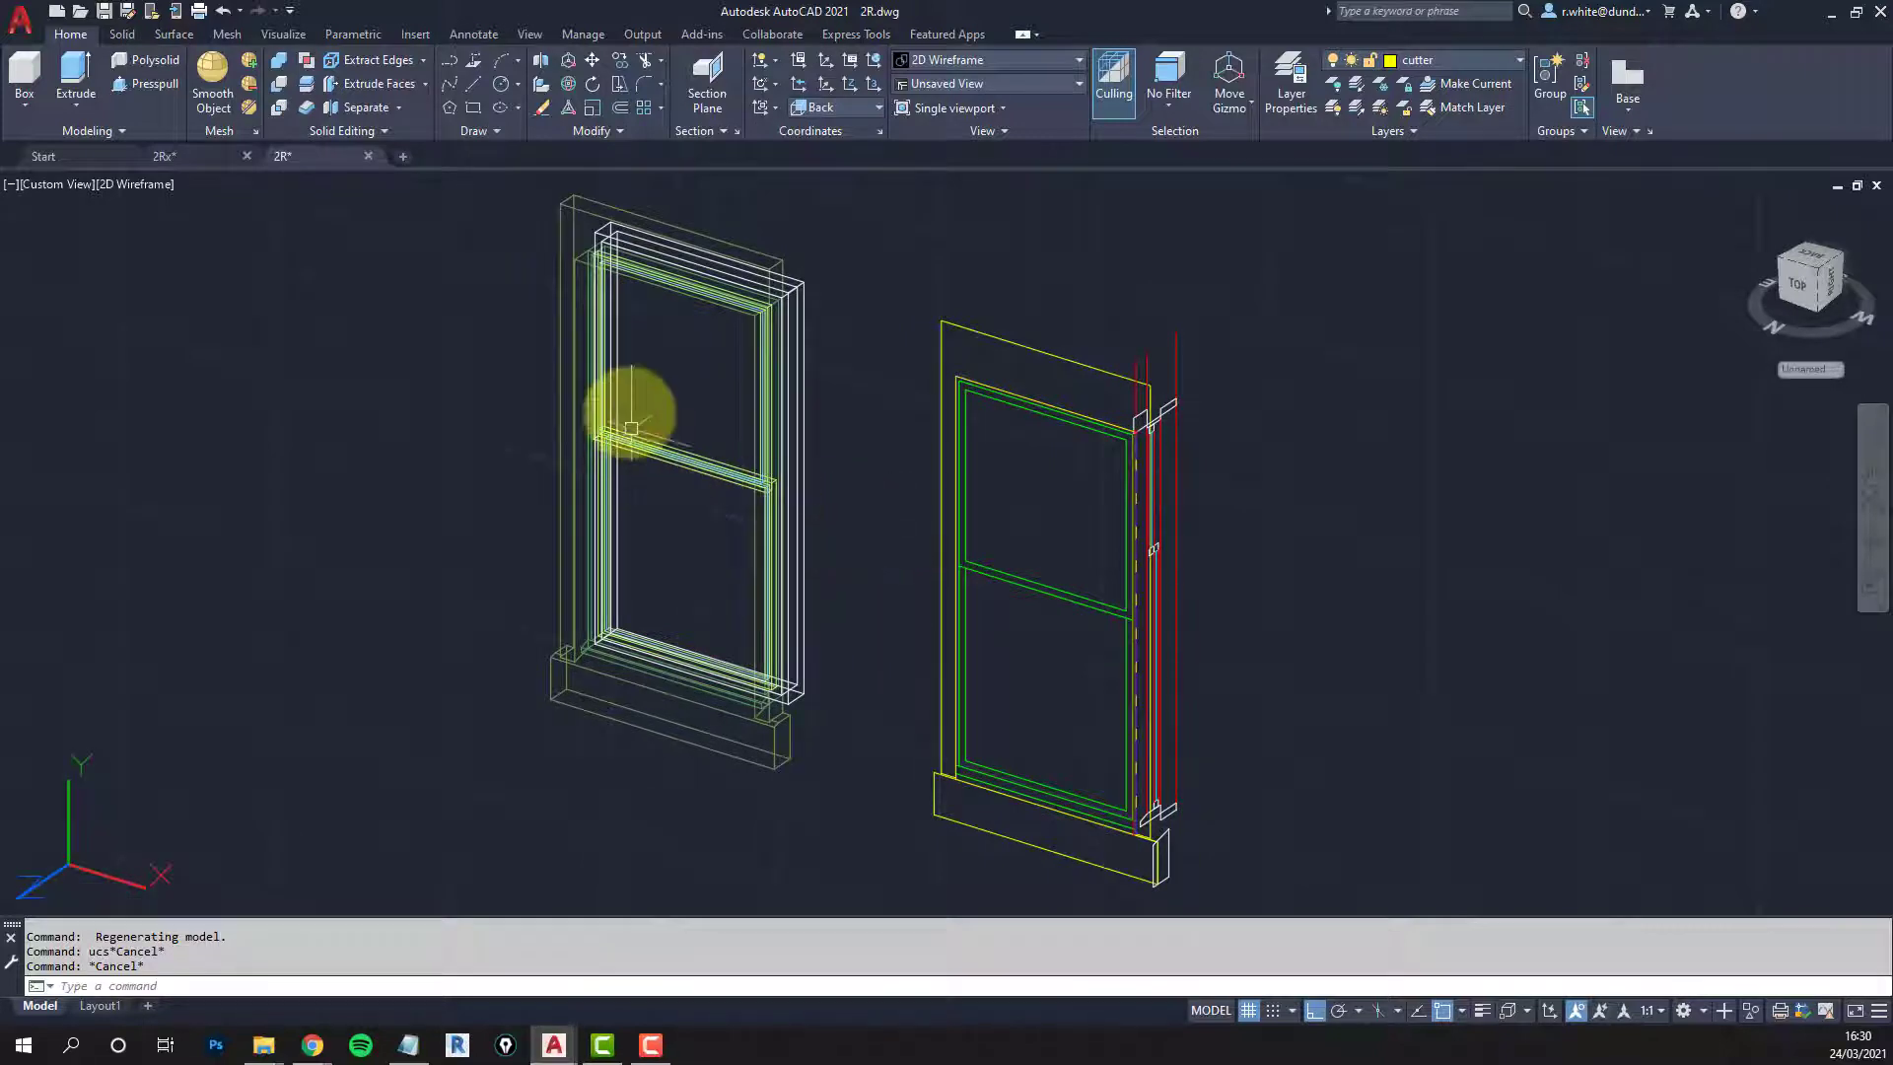
left_click(560, 312)
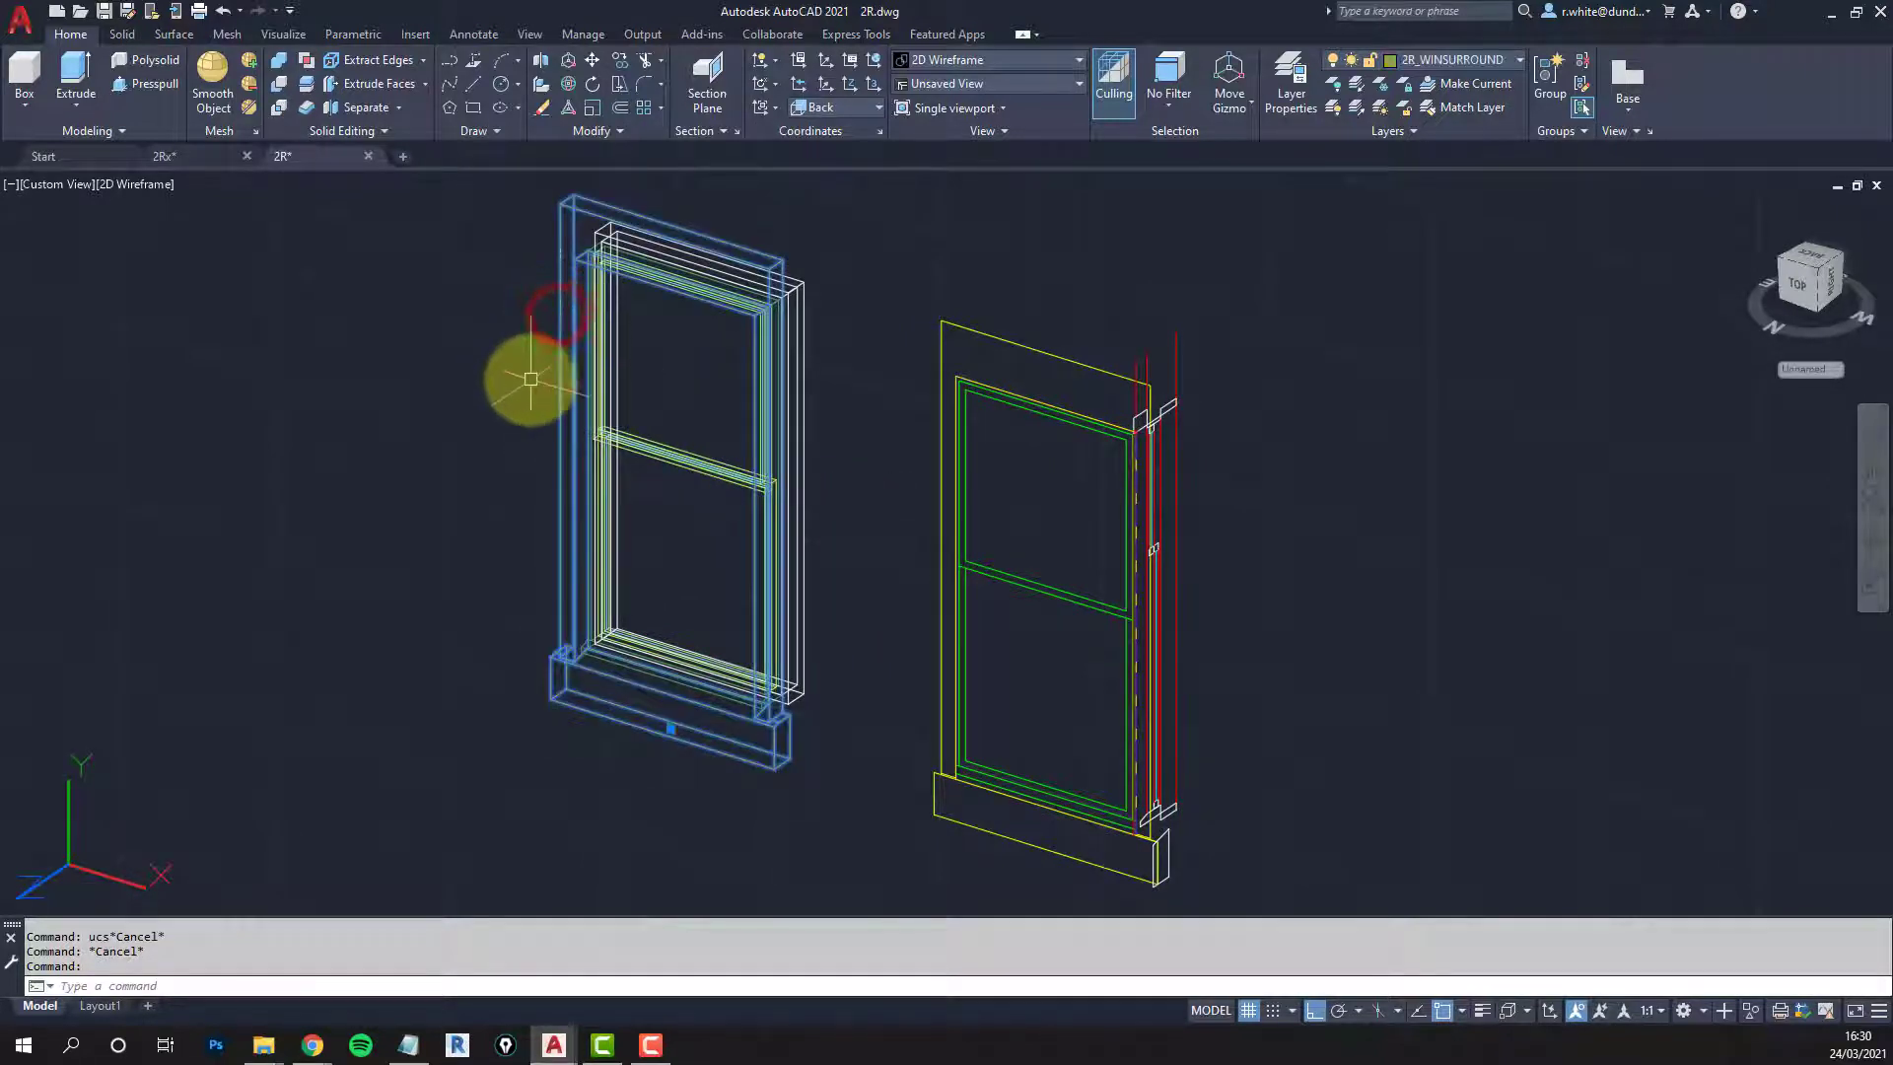
key("Escape")
left_click(129, 188)
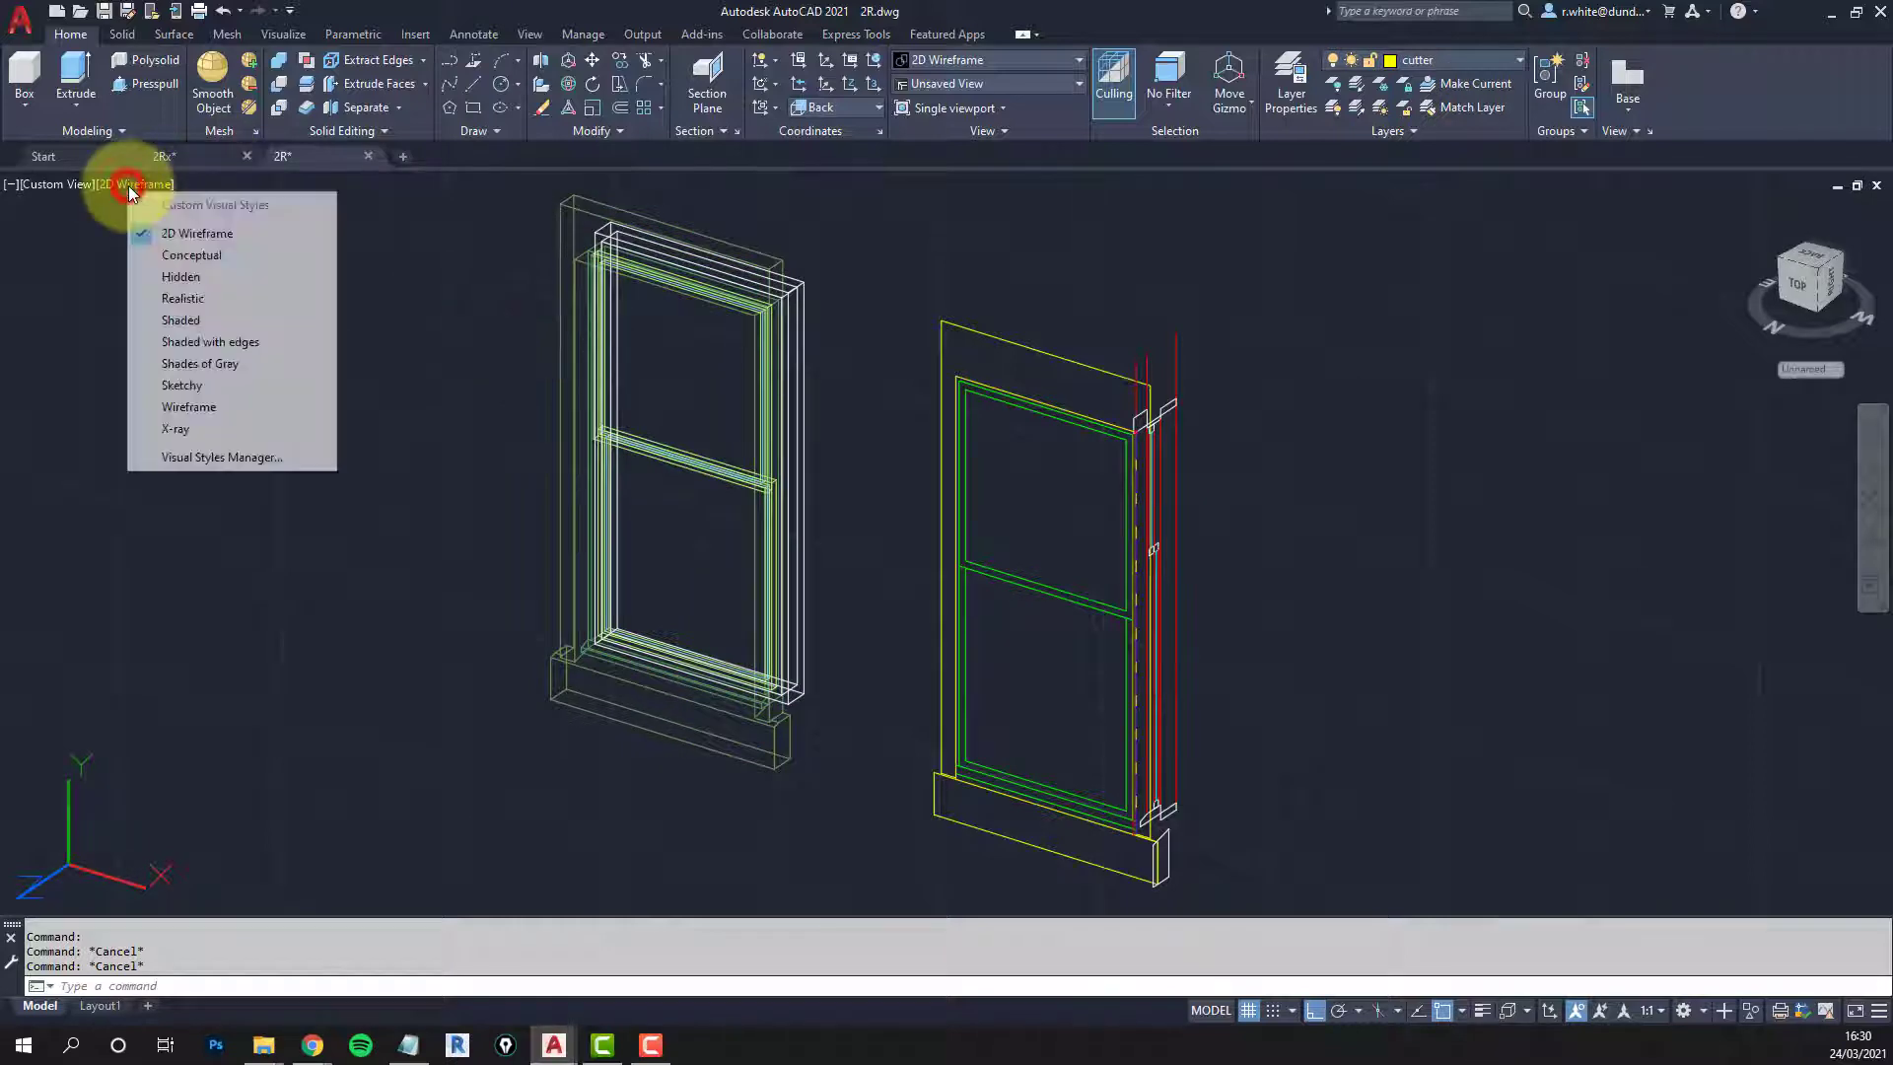
left_click(192, 341)
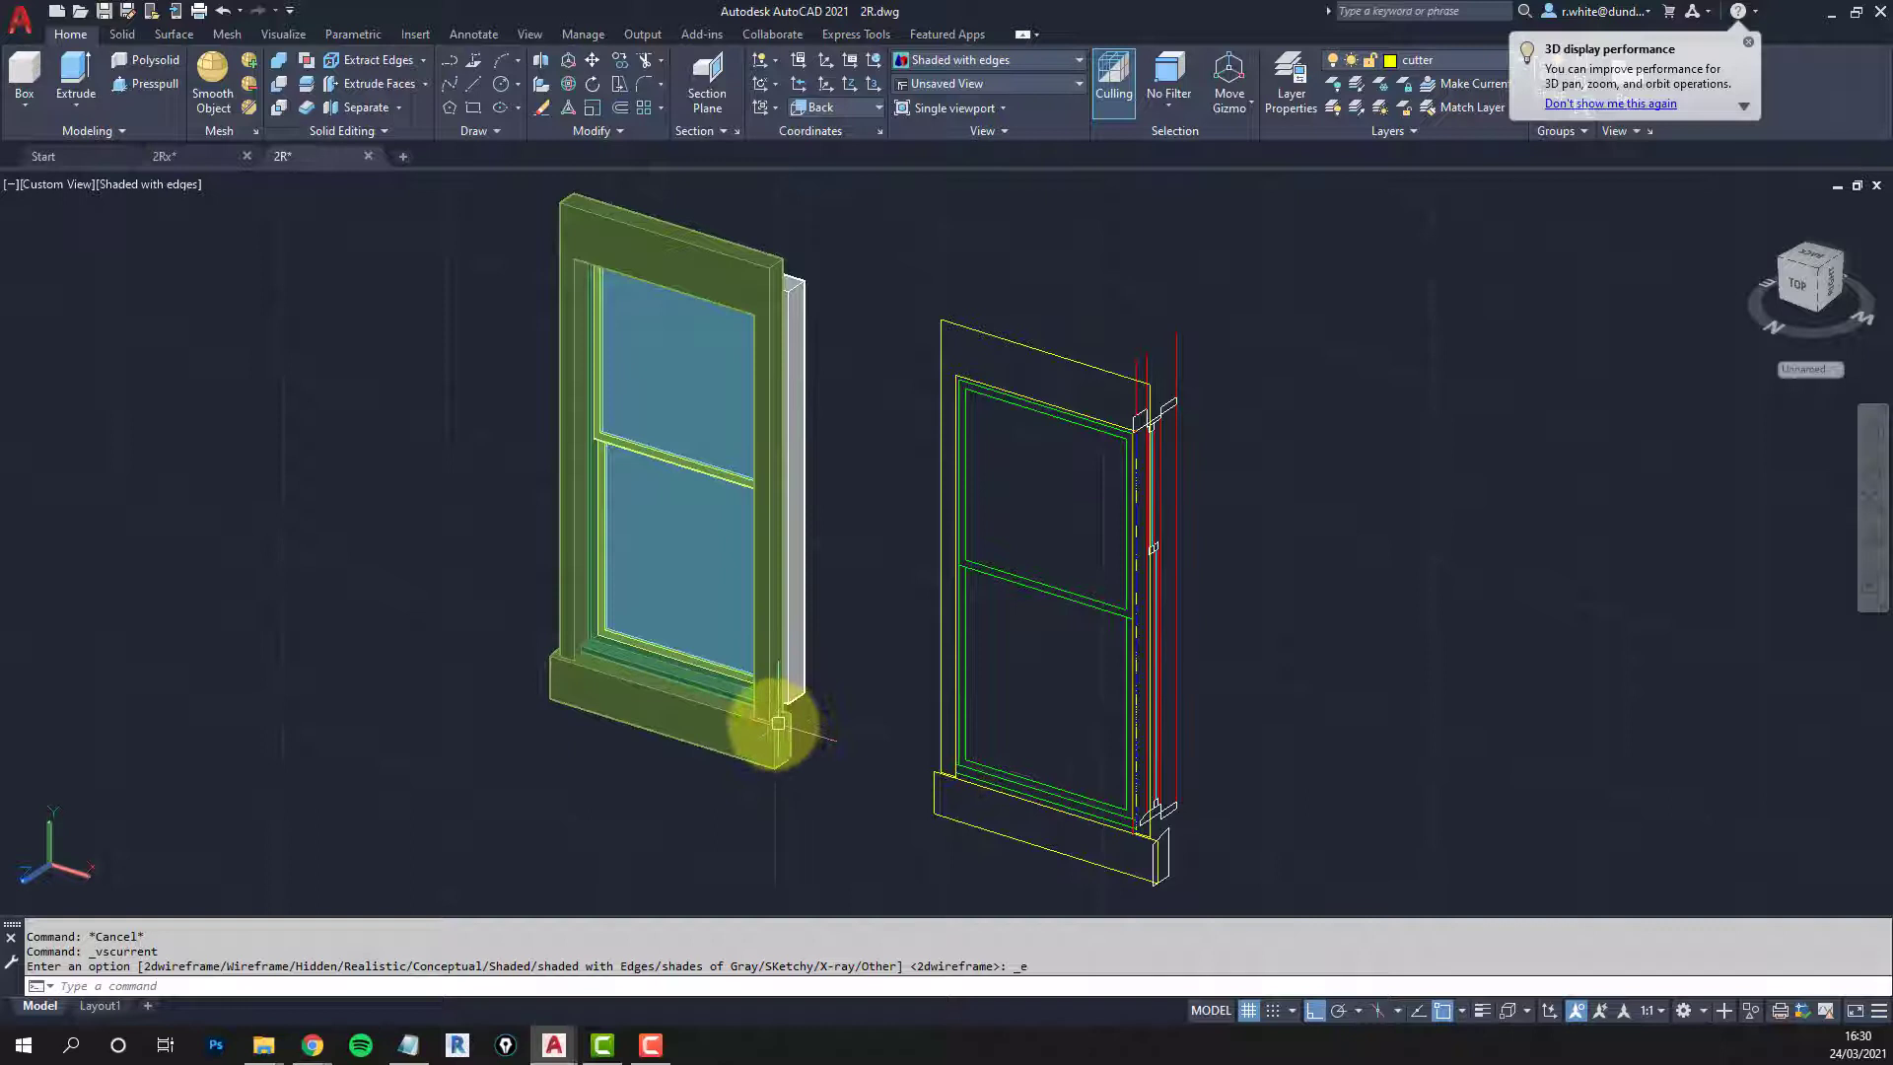
left_click(163, 185)
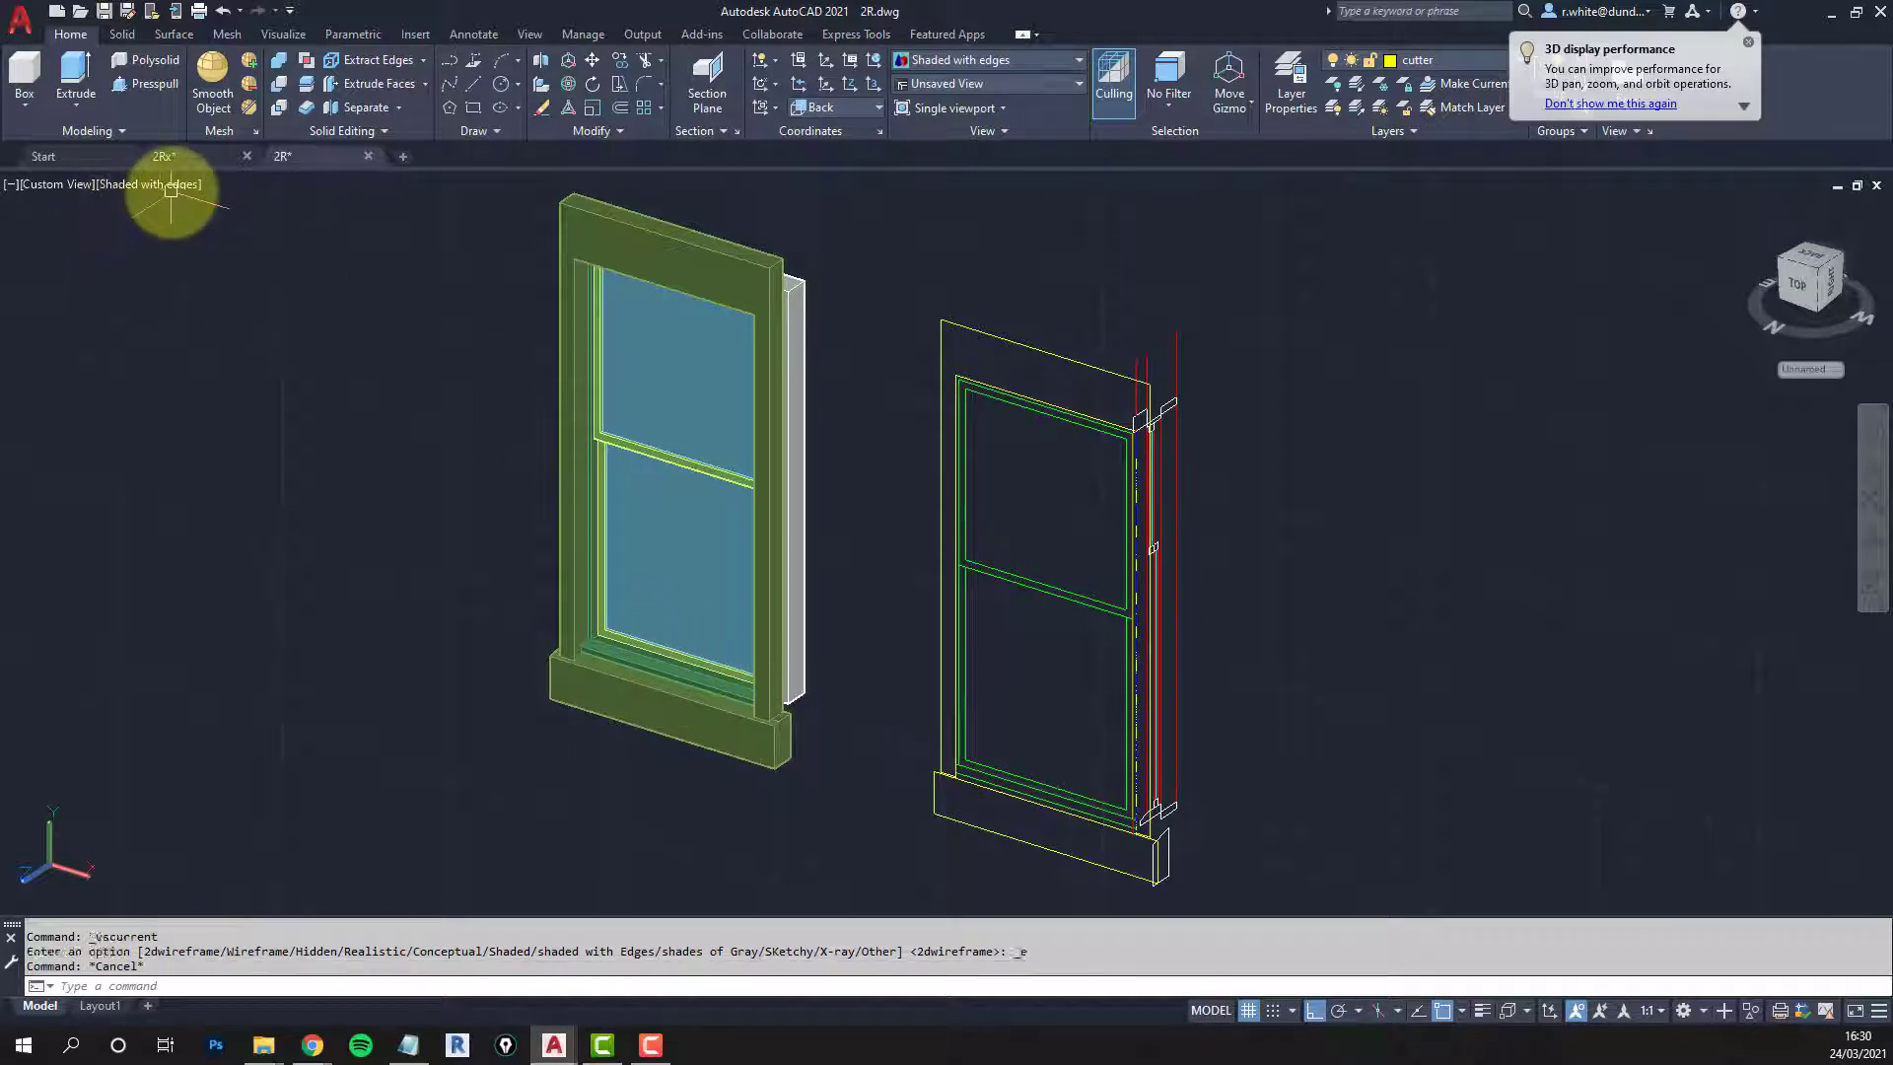
left_click(250, 231)
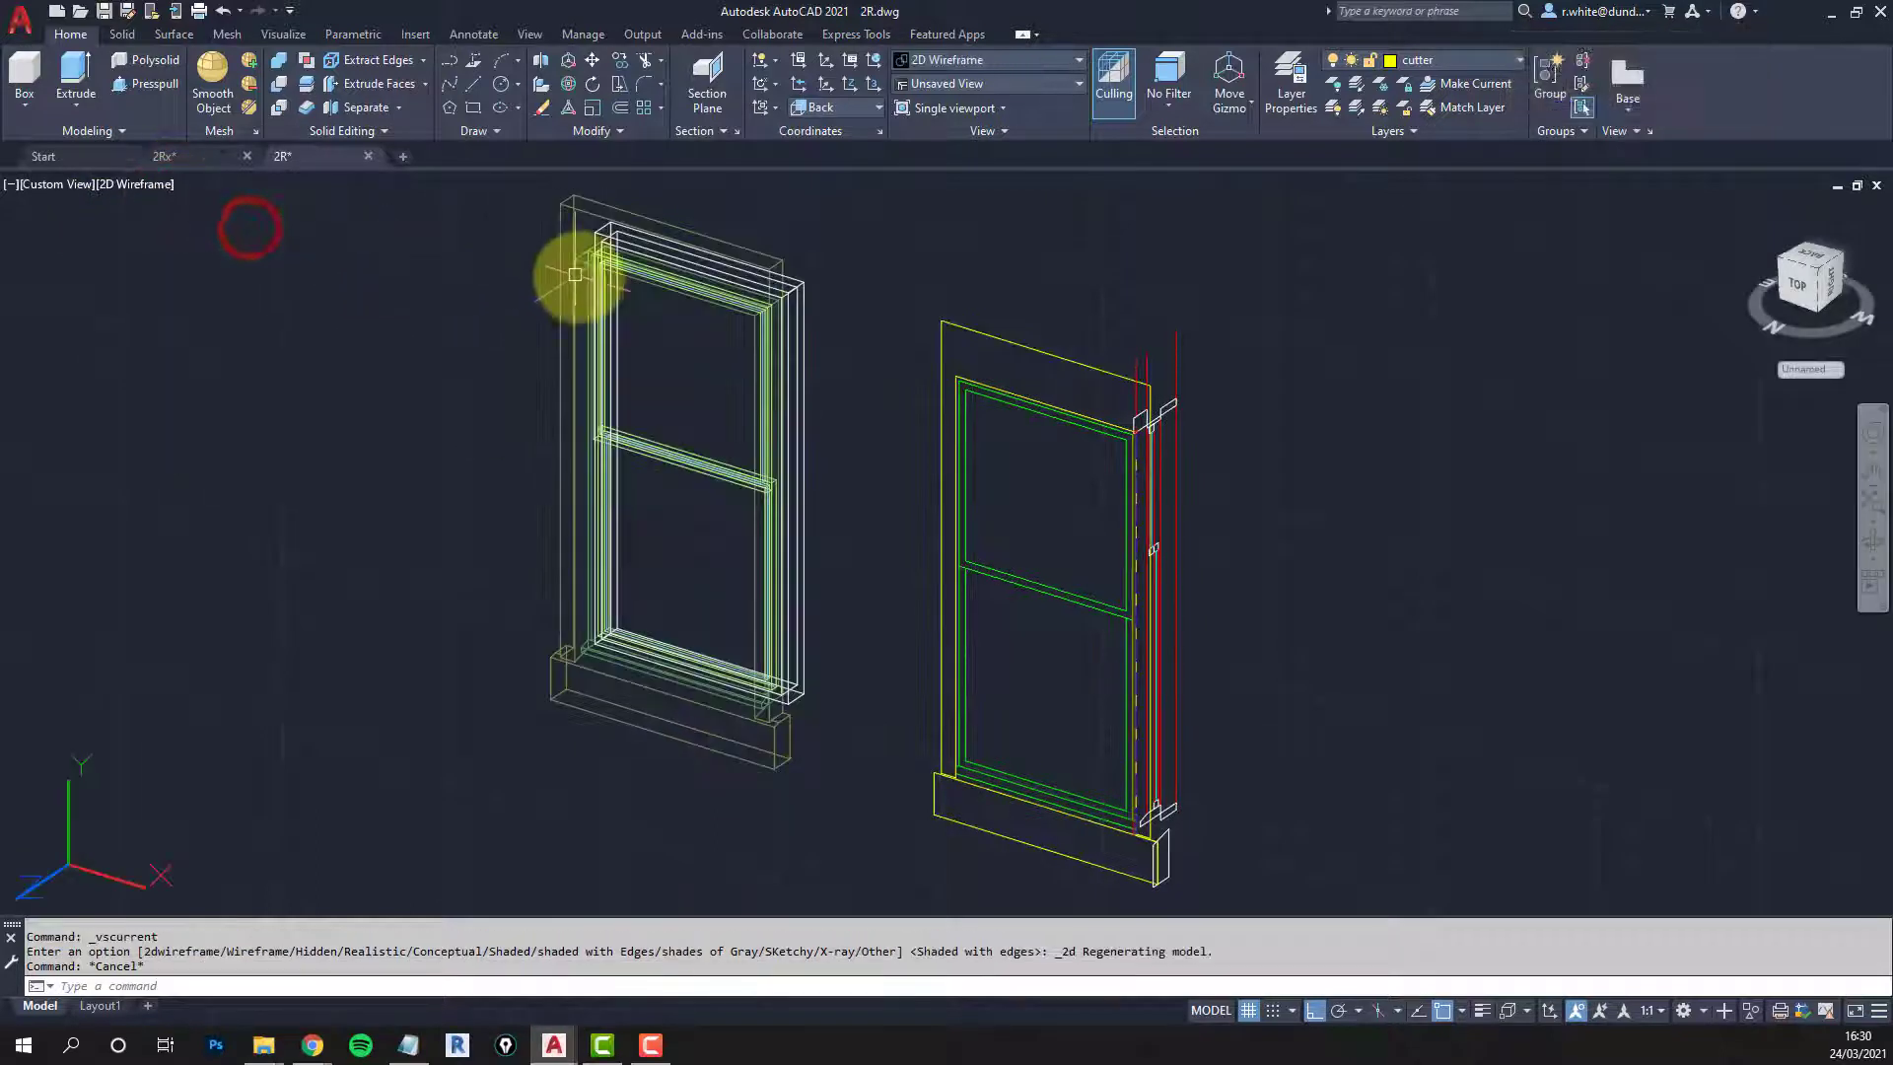
Step: Try to stretch the left half of the 3D window solids using a crossing selection, and undo the stretch
scroll(631, 296, "down", 3)
scroll(669, 367, "up", 3)
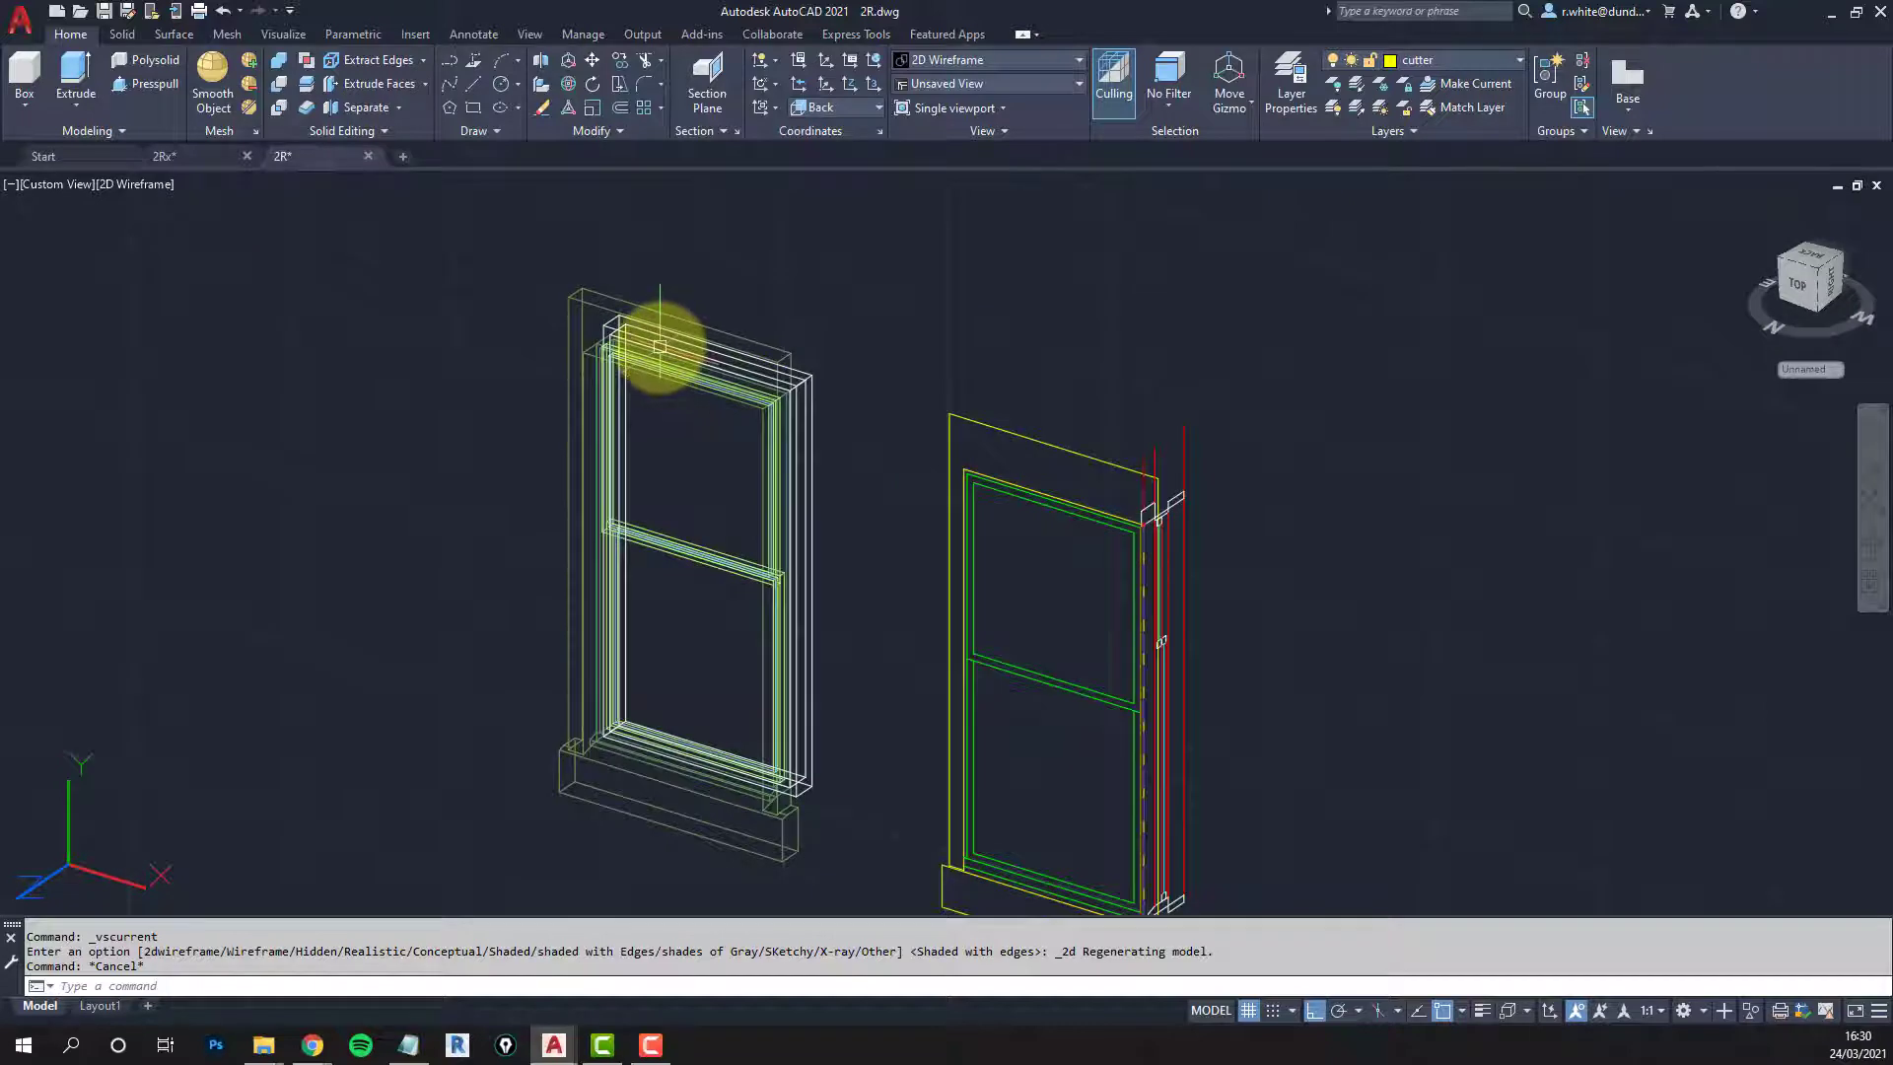
type("s")
key("Return")
type("c")
key("Return")
left_click(673, 253)
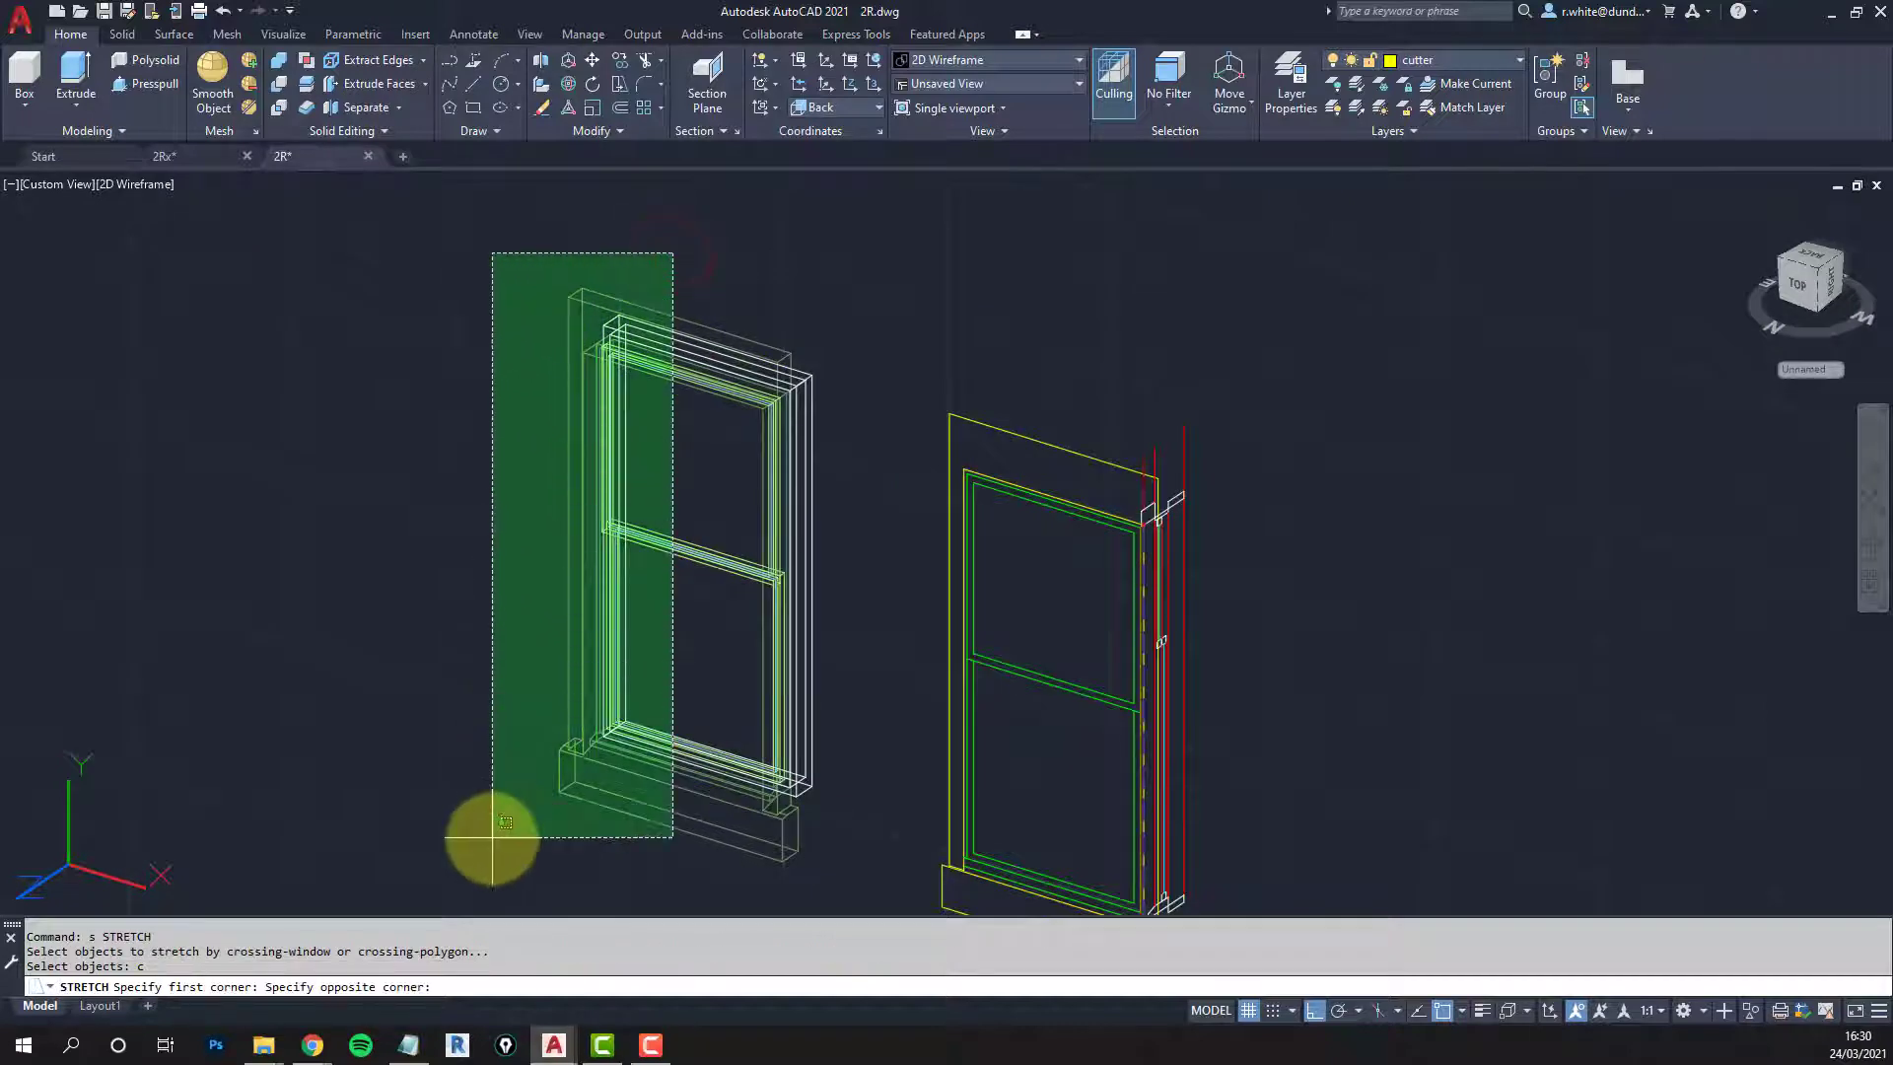
left_click(493, 838)
key("Return")
left_click(473, 837)
left_click(291, 787)
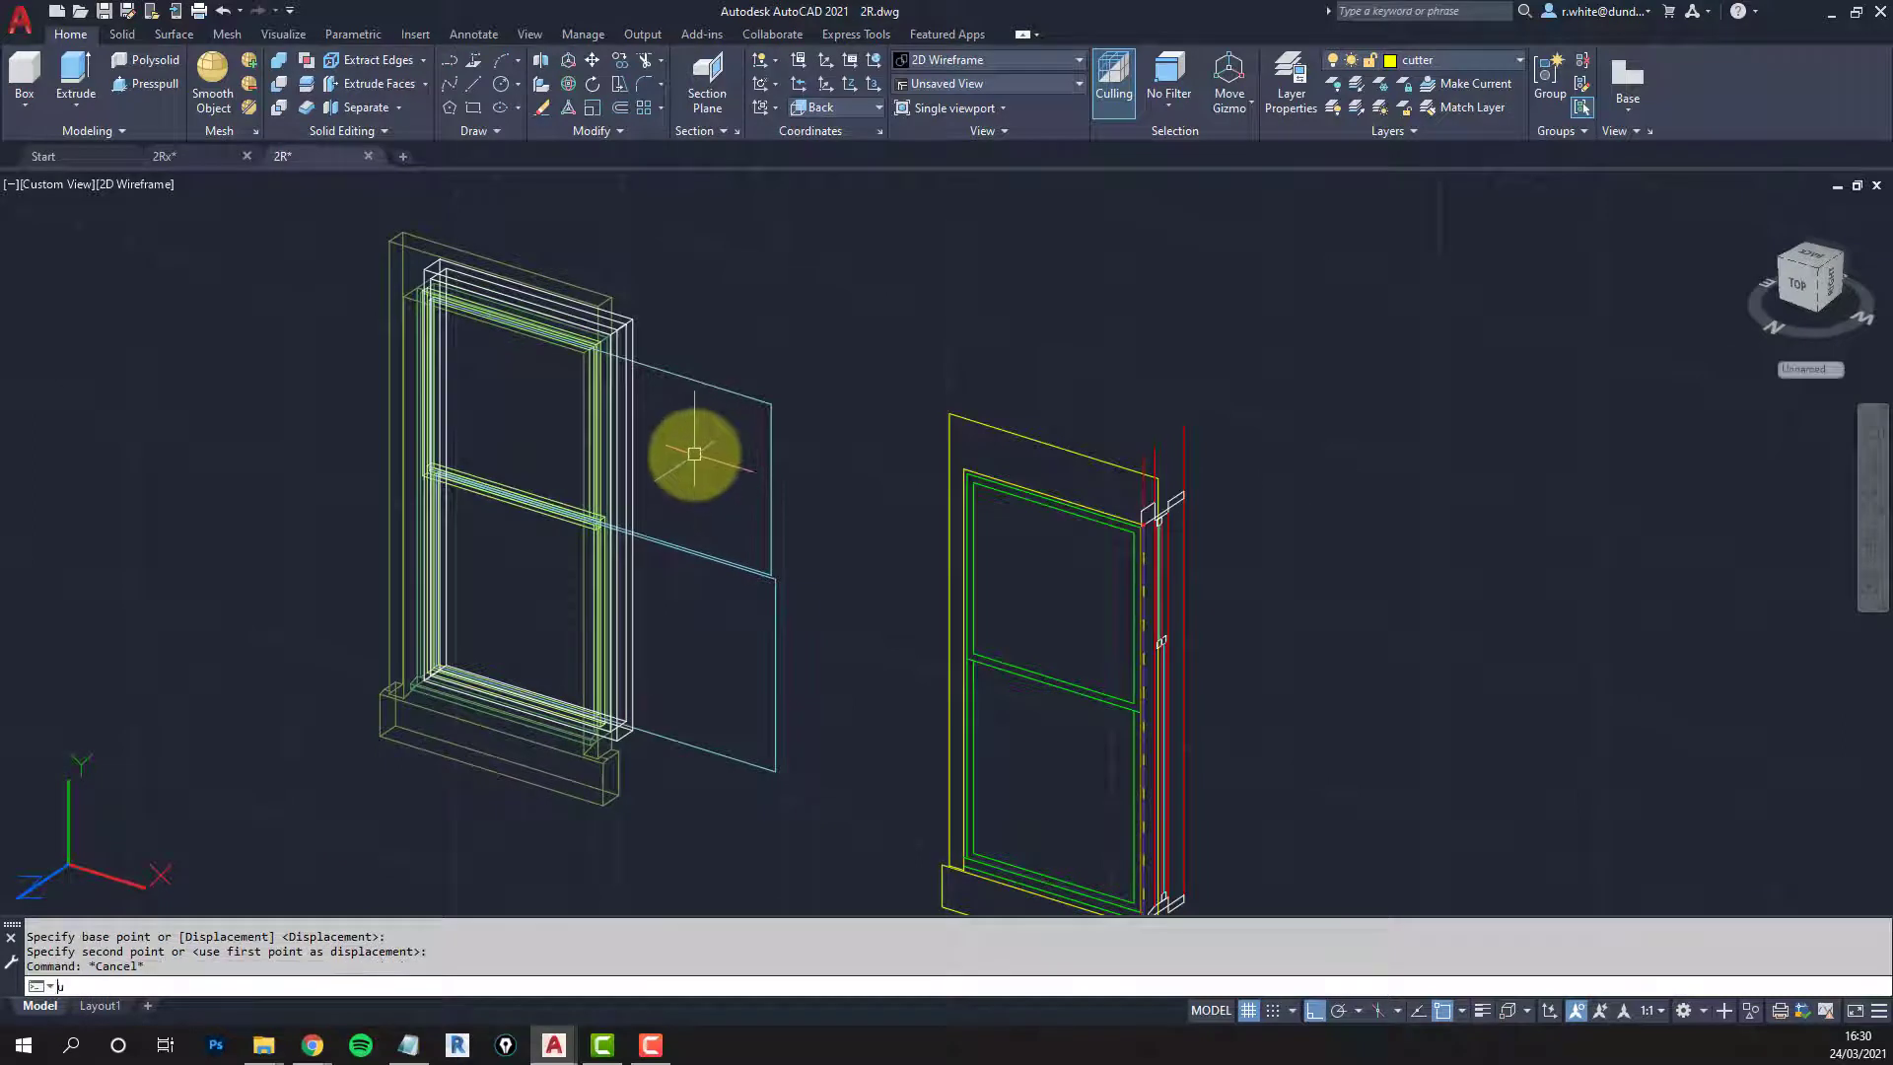
type("u")
key("Return")
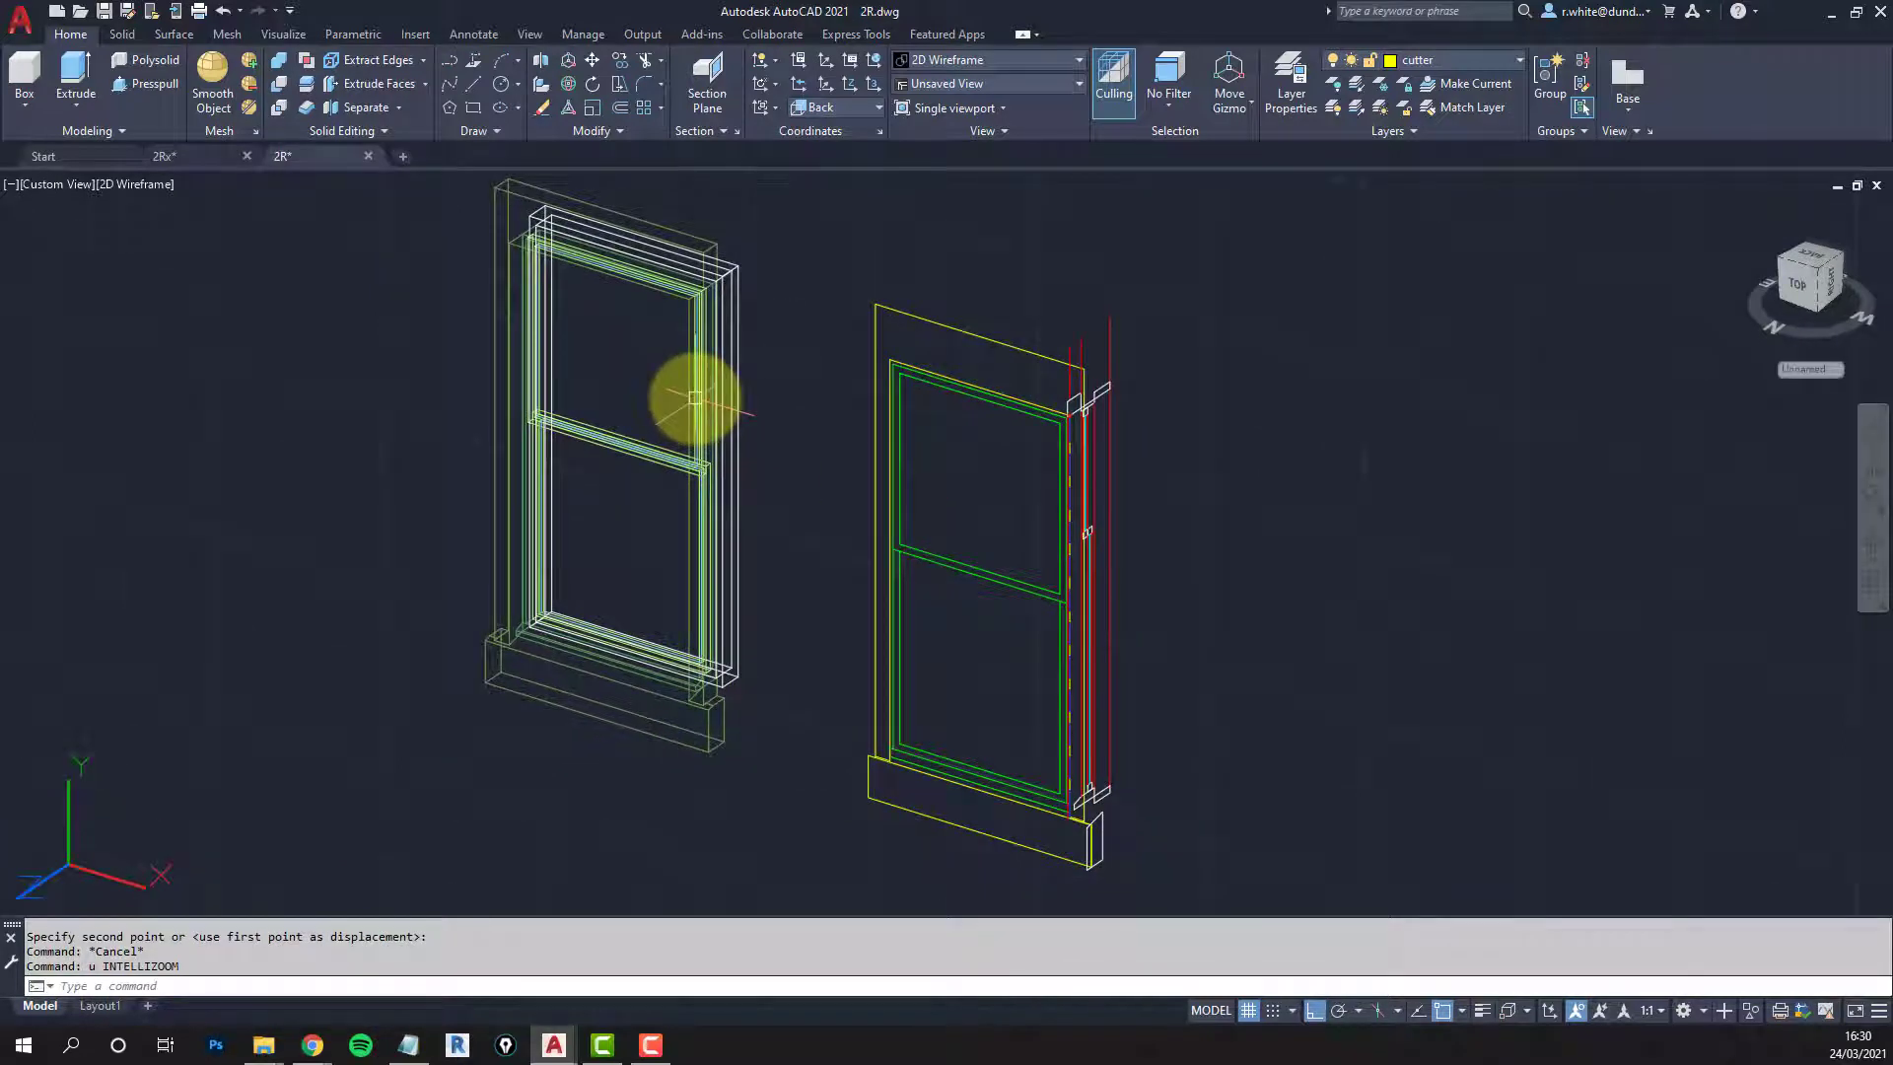
Step: Try to stretch the left side of the unexploded 2D window block using a crossing selection
mouse_move(695, 398)
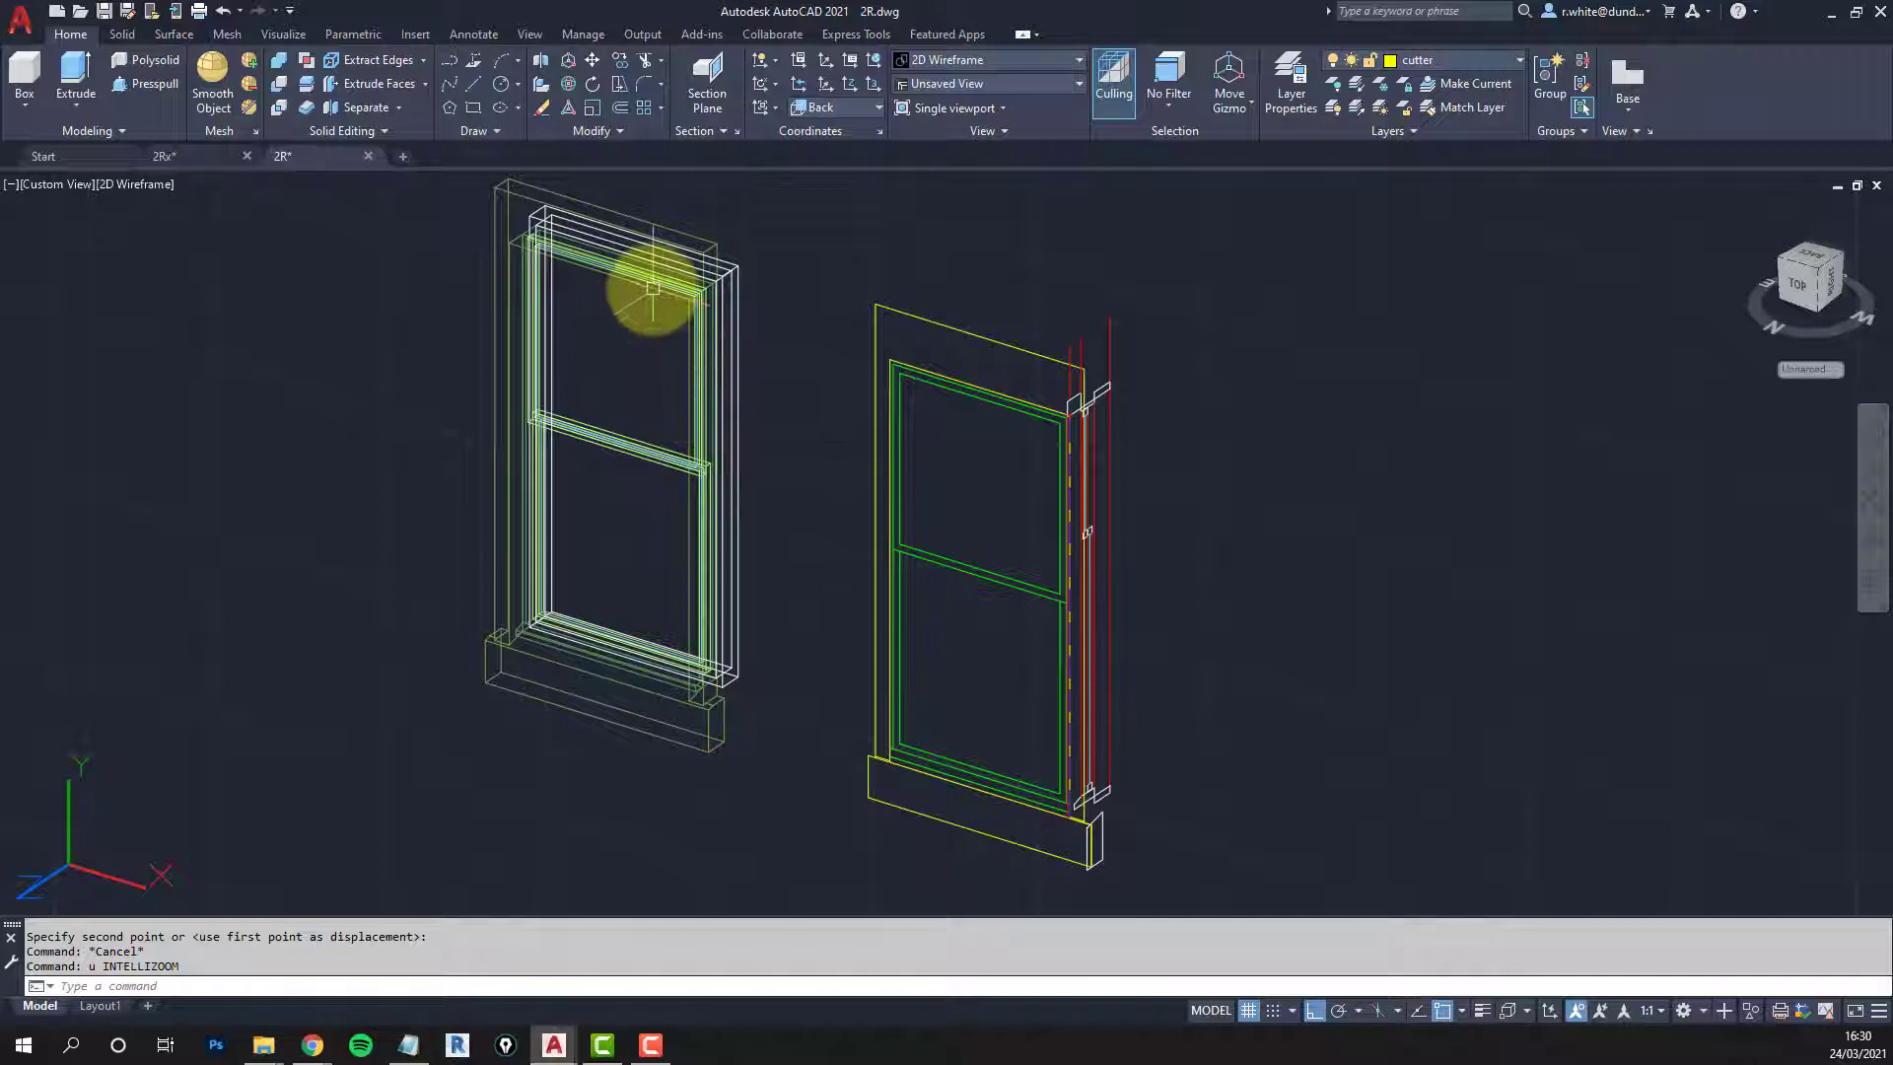
middle_click_drag(653, 288, 667, 352)
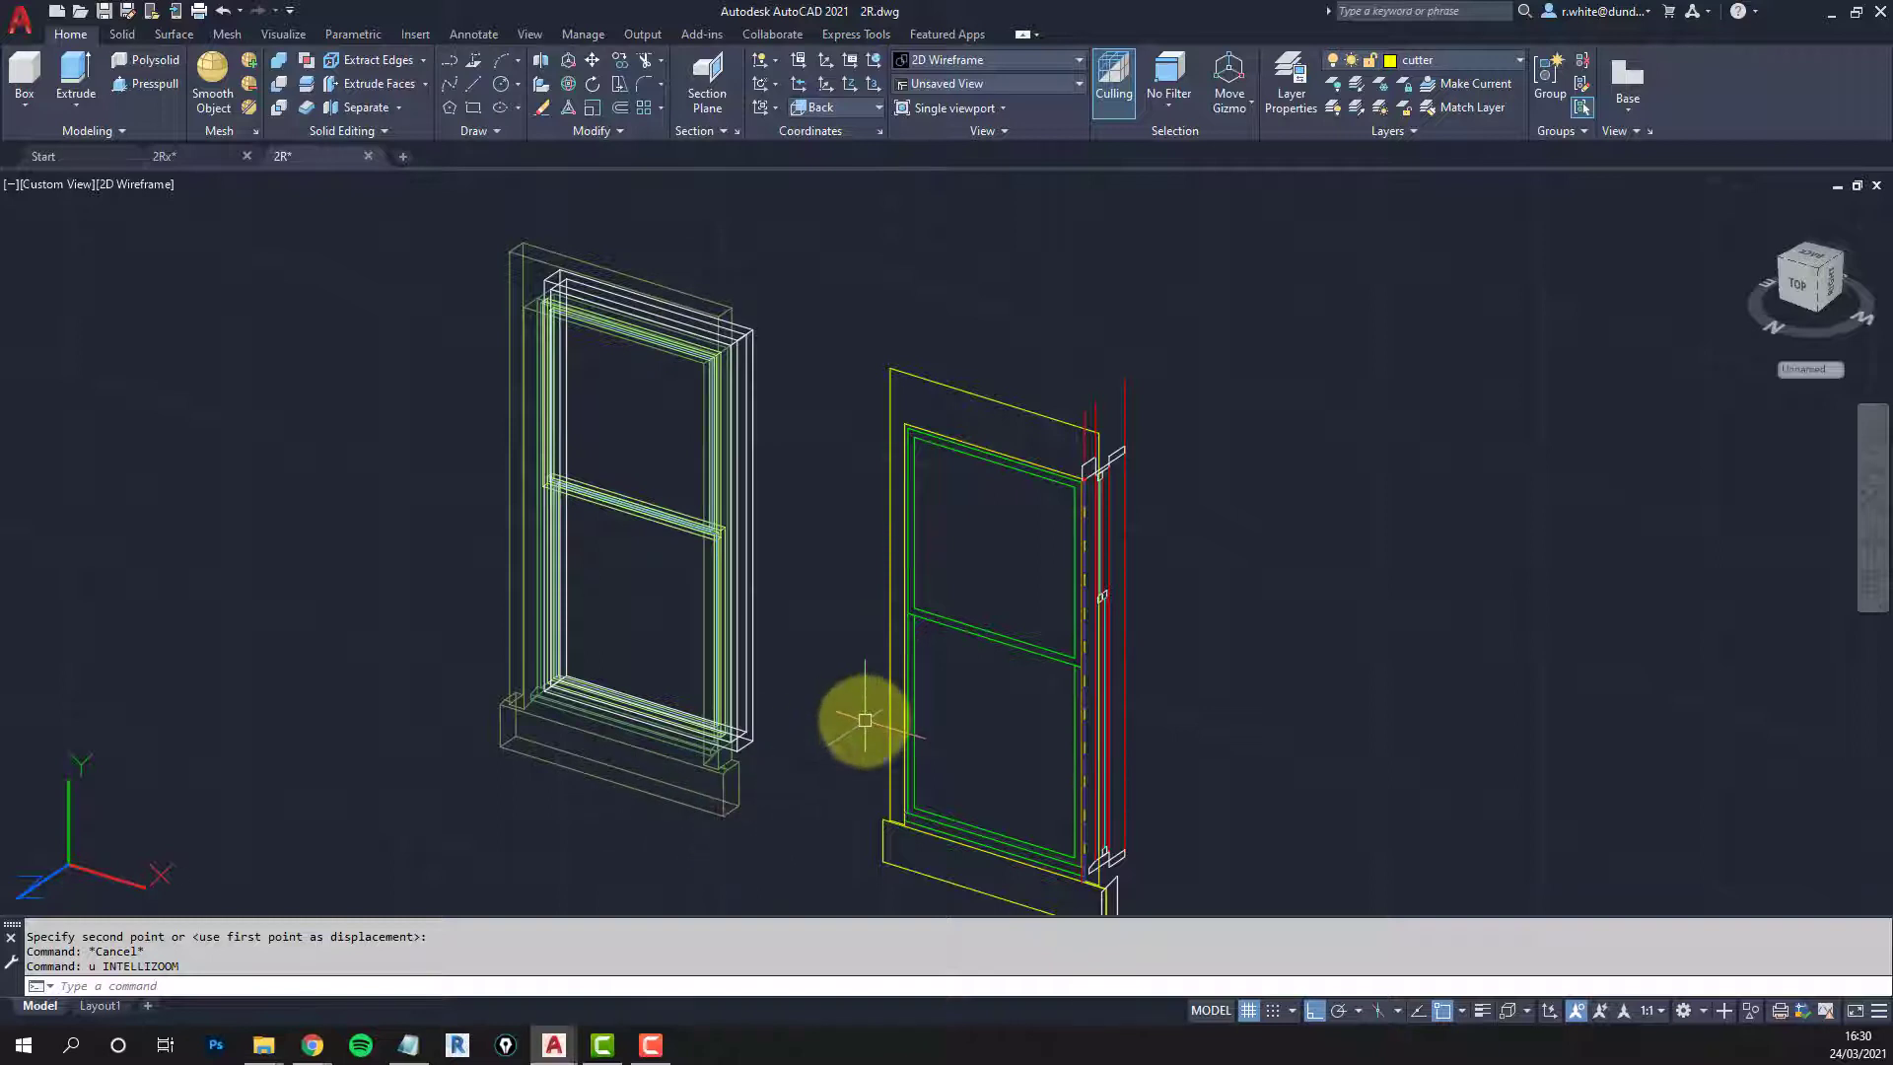
middle_click_drag(828, 655, 677, 562)
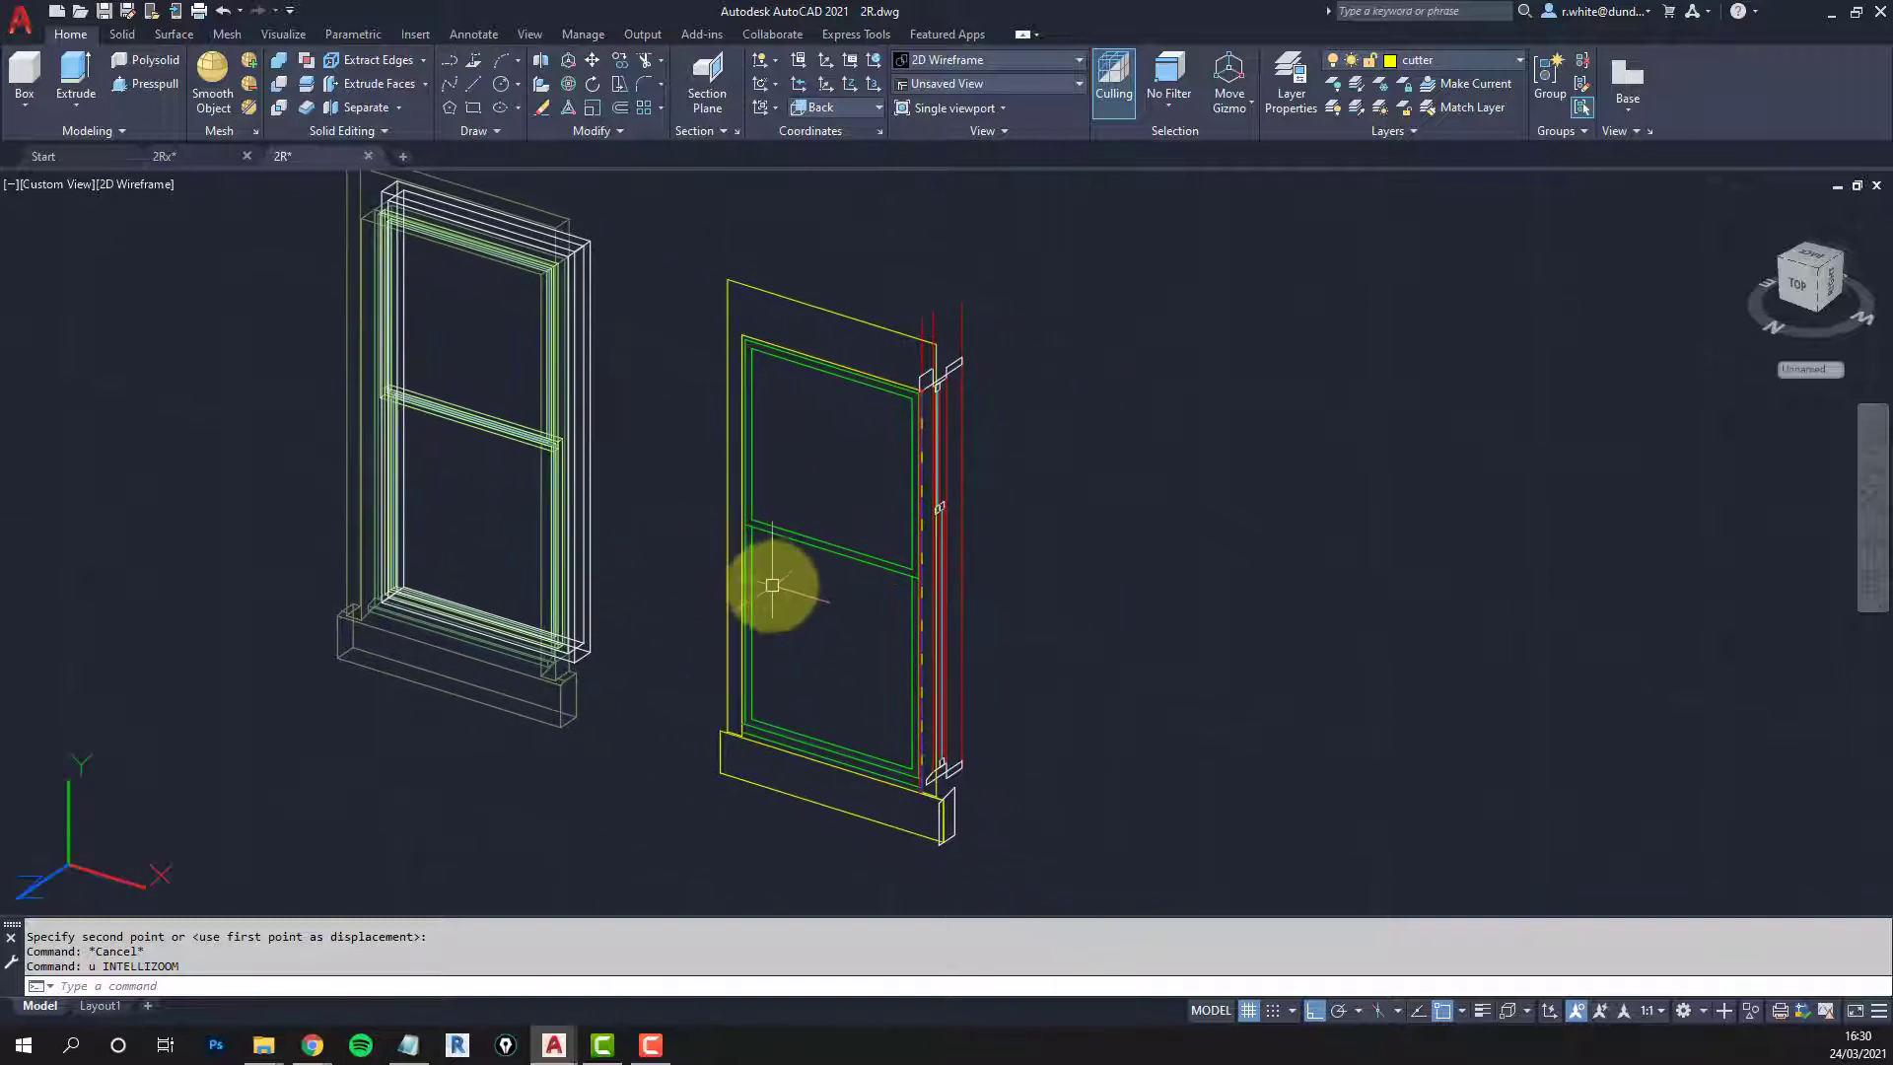
type("s")
key("Return")
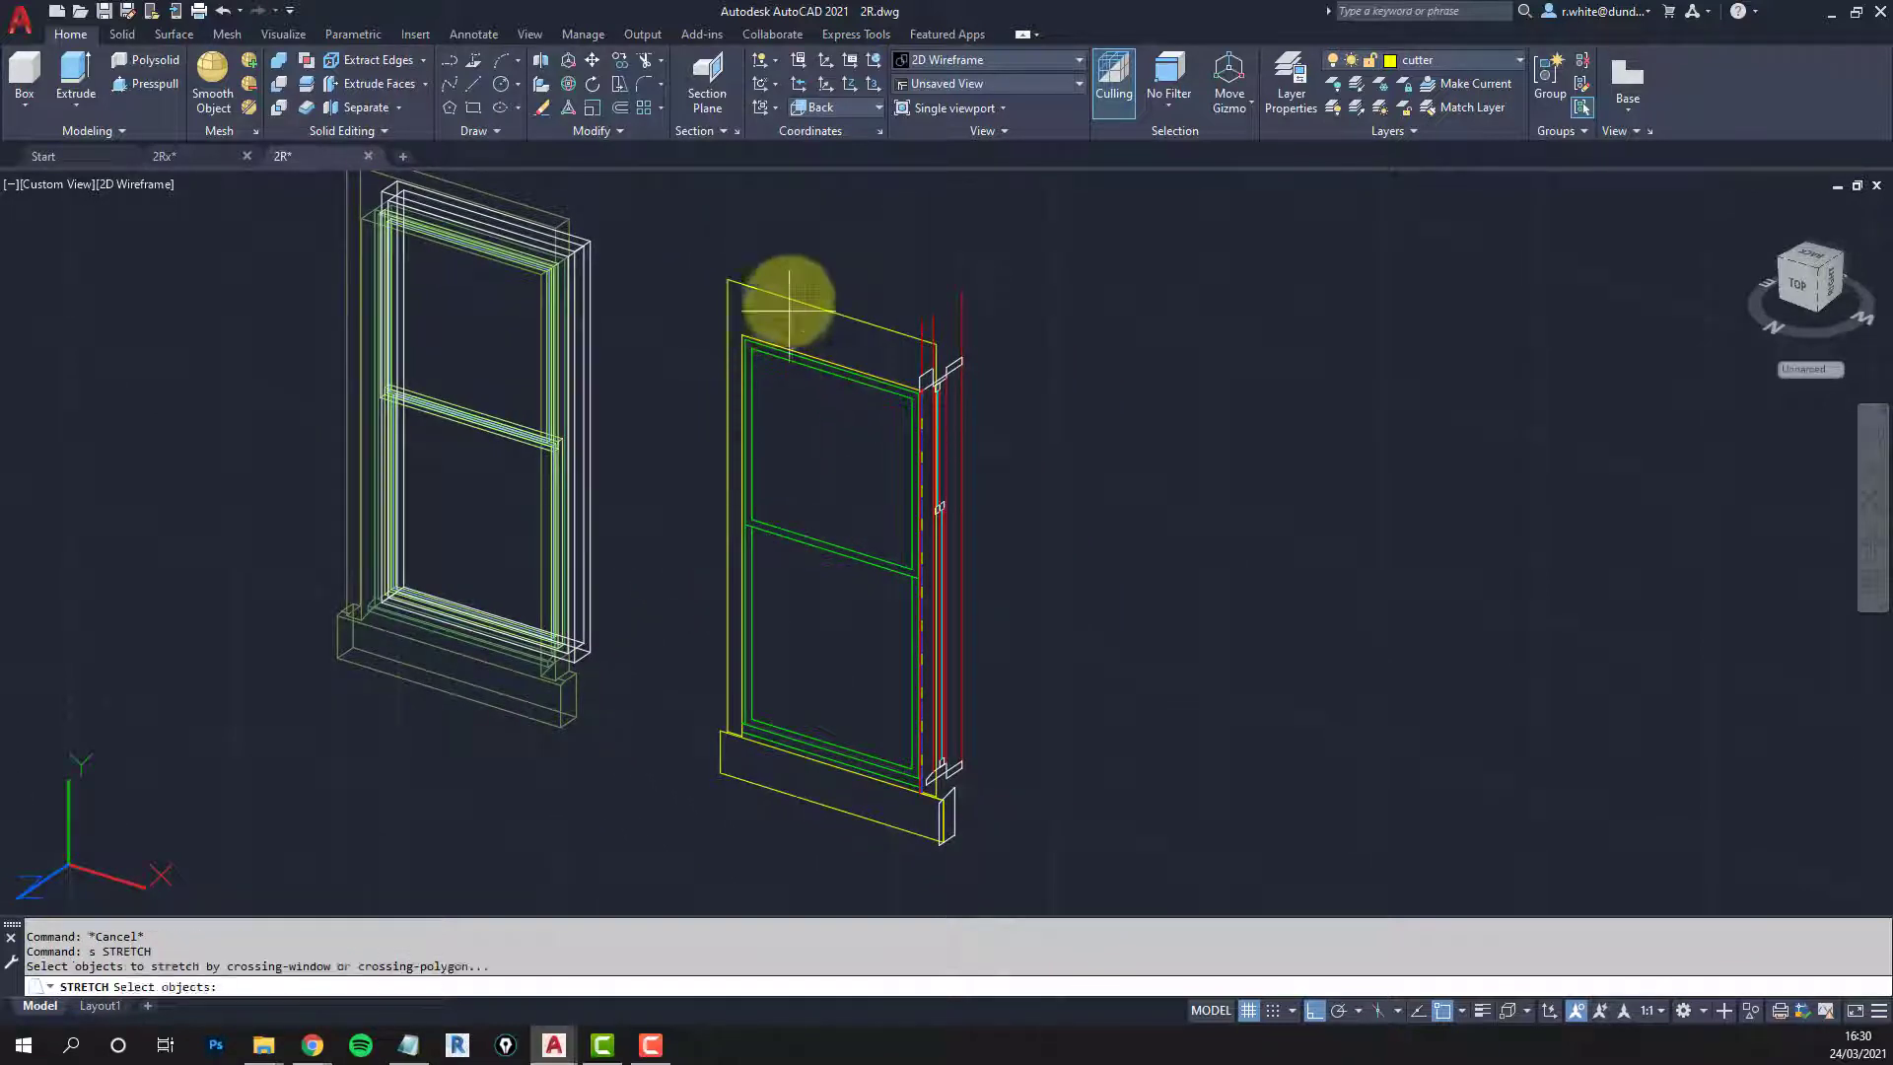
left_click(801, 252)
left_click(656, 826)
key("Return")
left_click(694, 854)
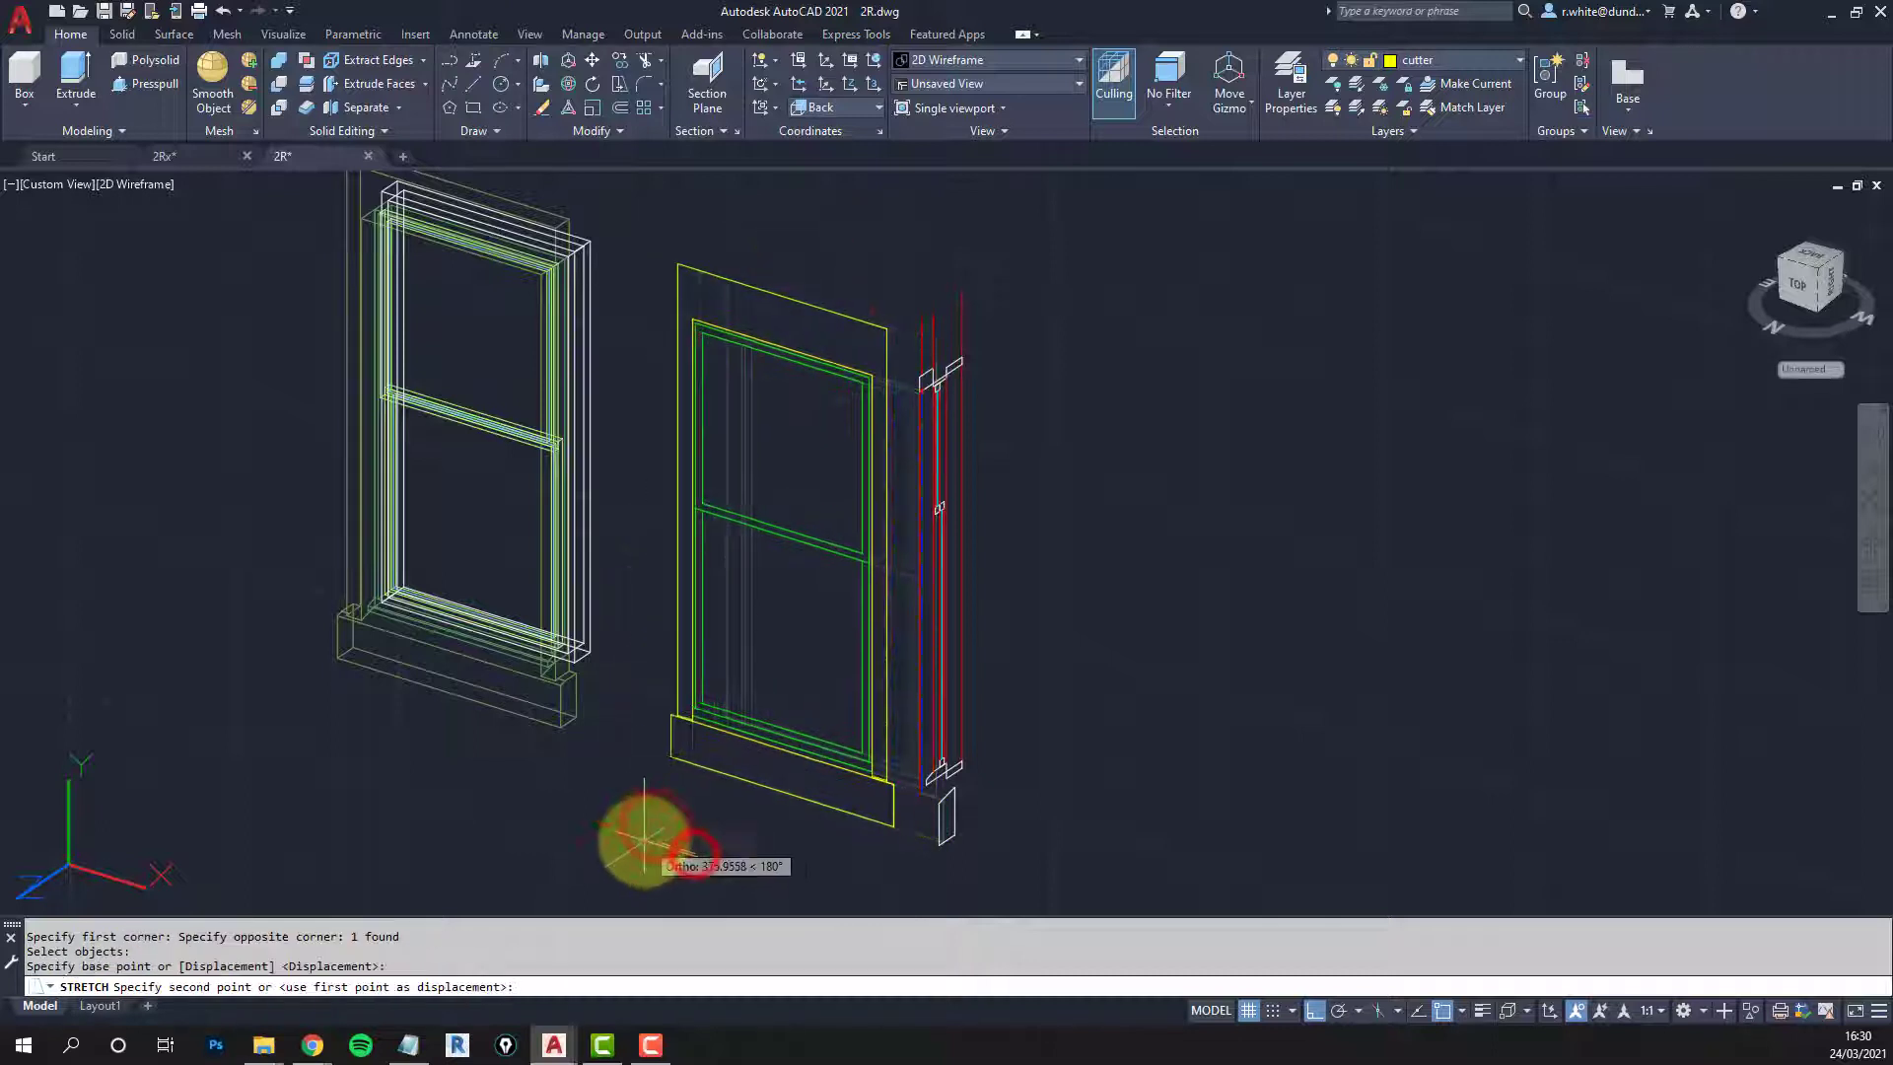
key("Escape")
Step: Explode the 2D window elevation block into separate linework
left_click(787, 746)
key("Escape")
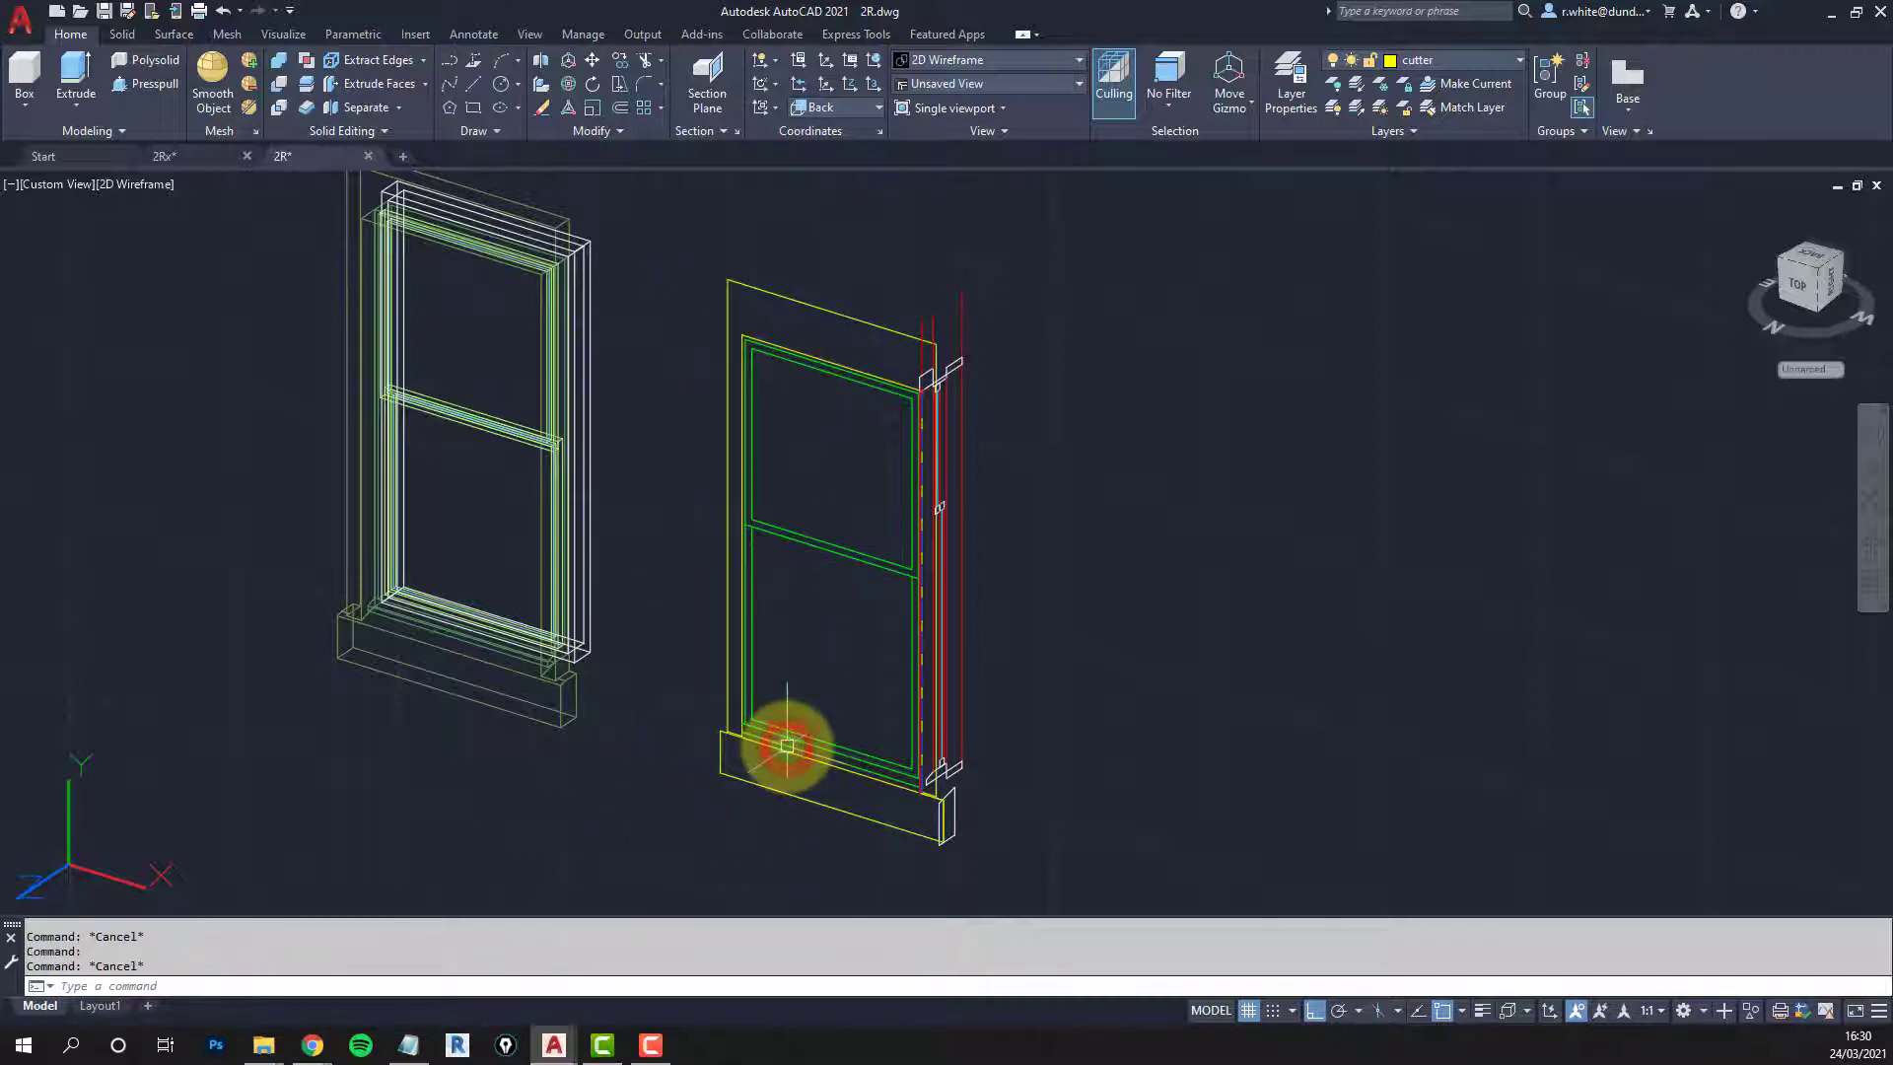
type("x")
key("Return")
left_click(794, 743)
key("Return")
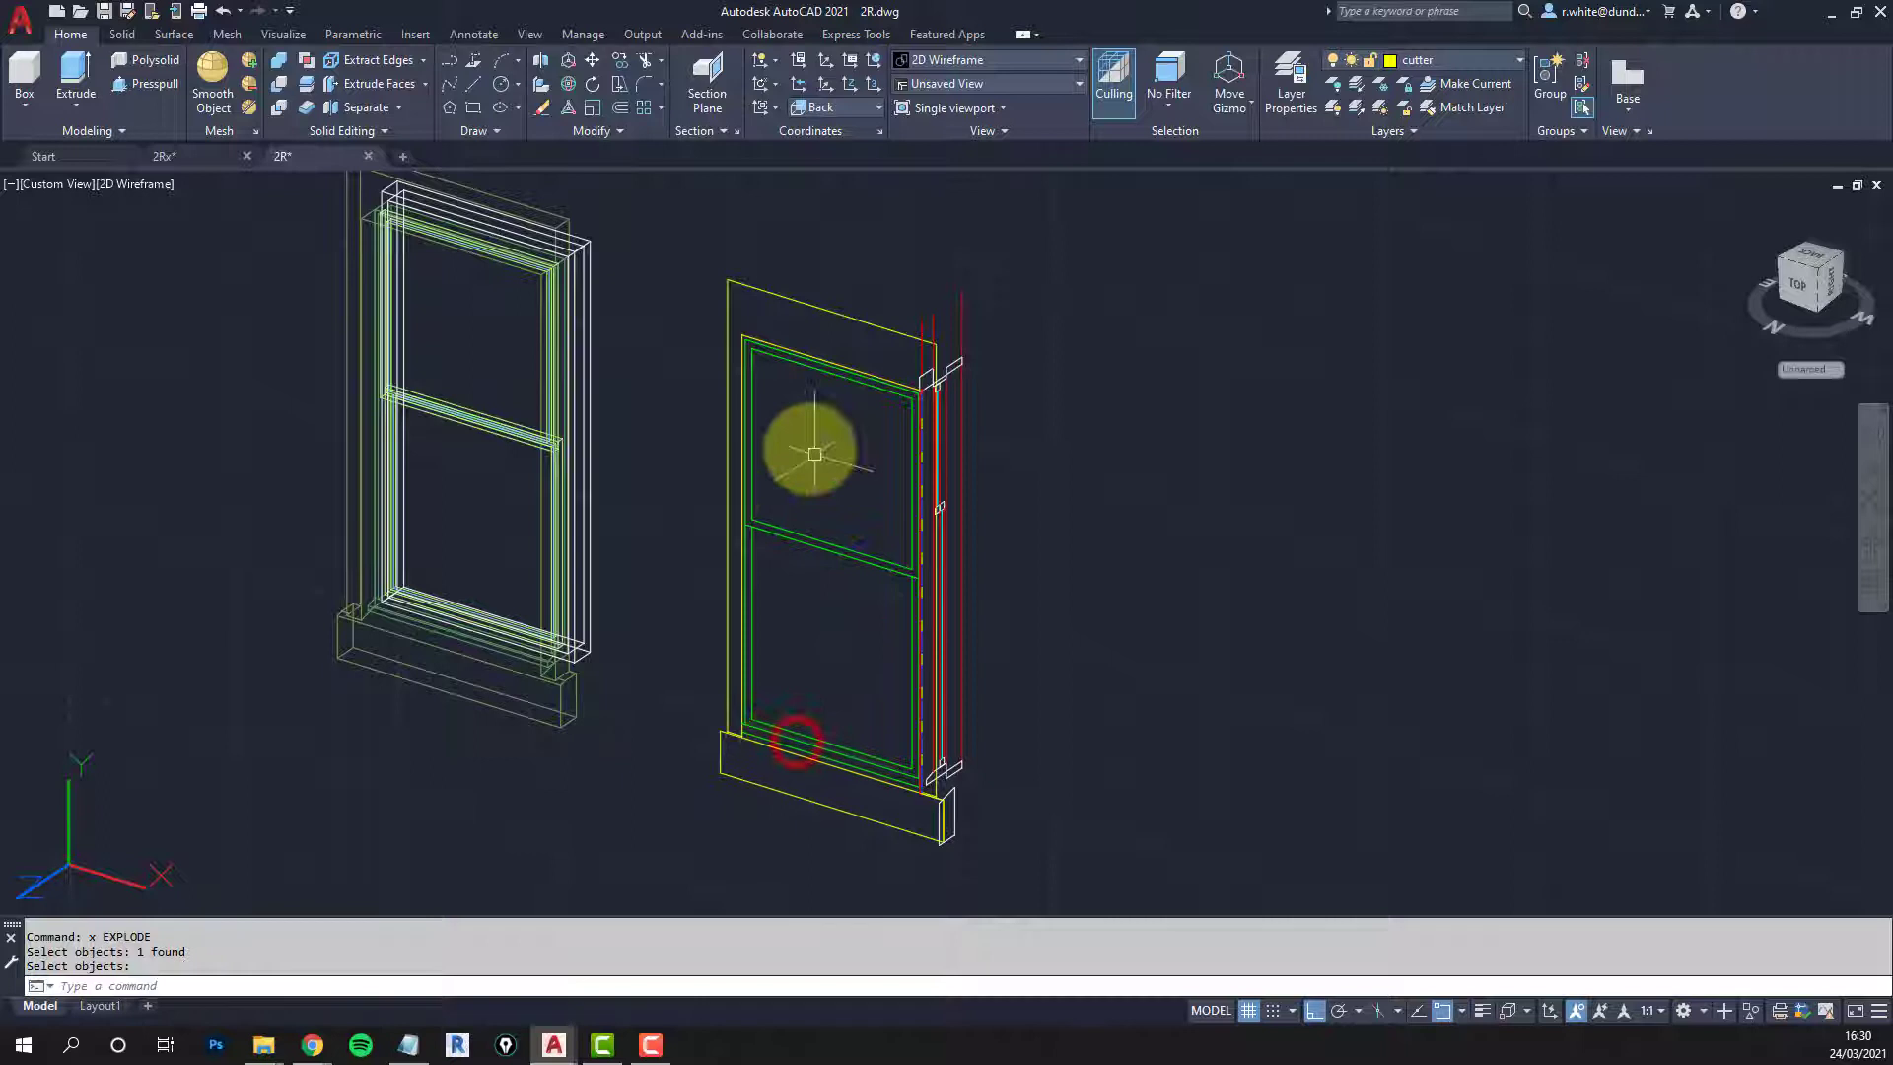
key("Escape")
key("Escape")
Step: Try widening the exploded 2D window by stretching its left side, and cancel the stretch
key("Return")
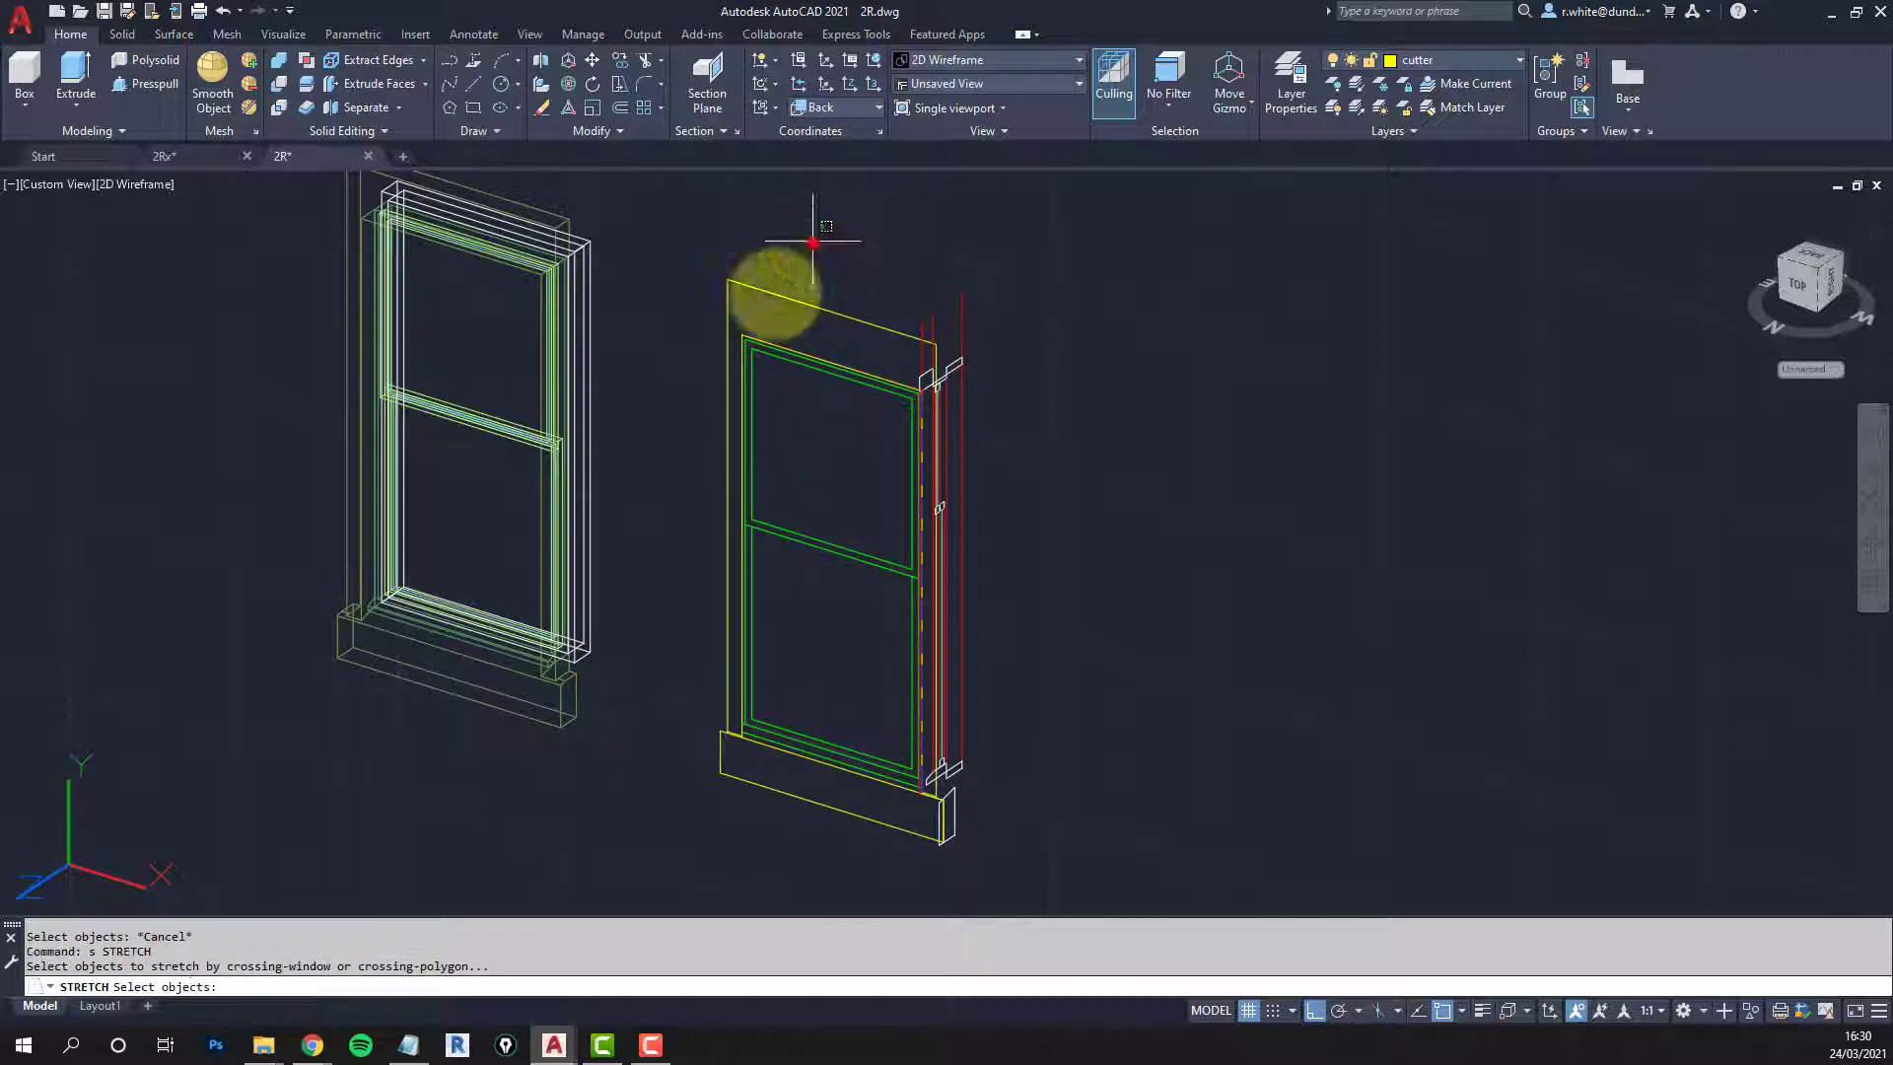
left_click(814, 239)
left_click(636, 840)
key("Return")
left_click(720, 877)
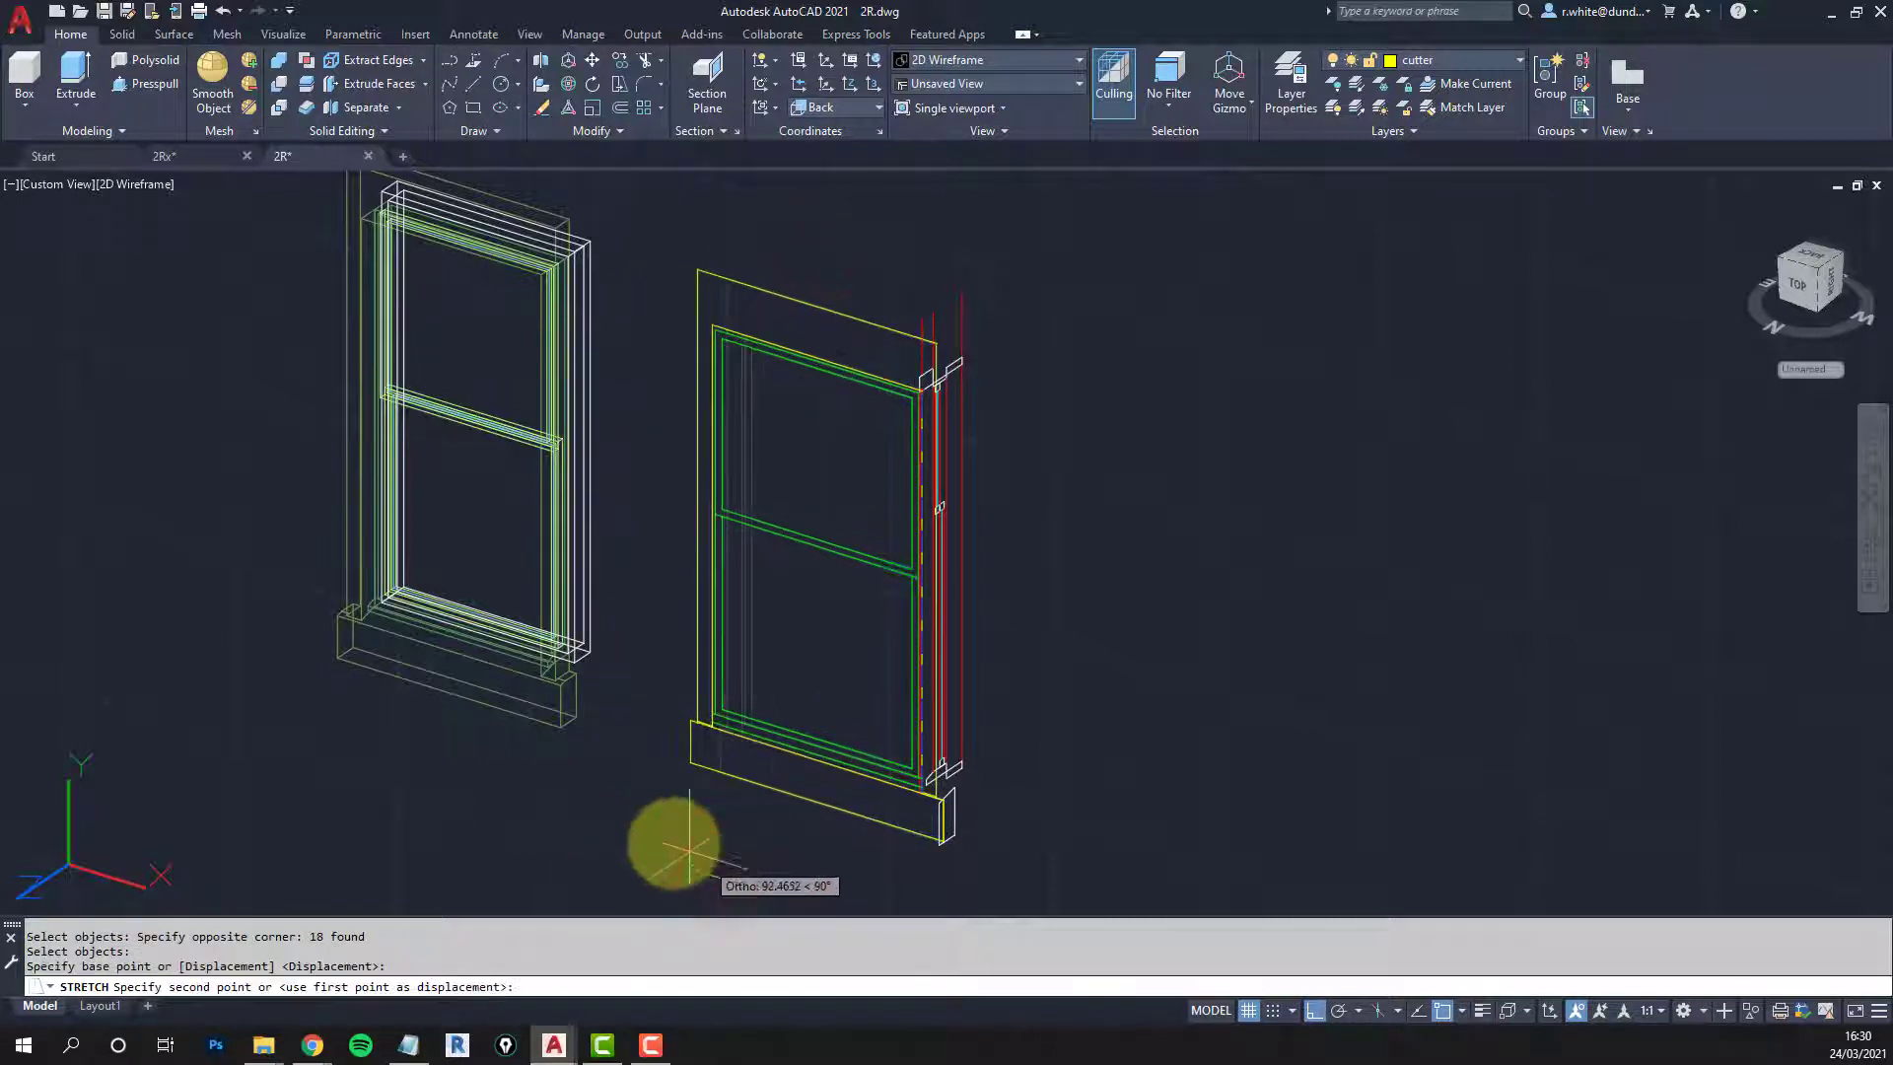
key("Escape")
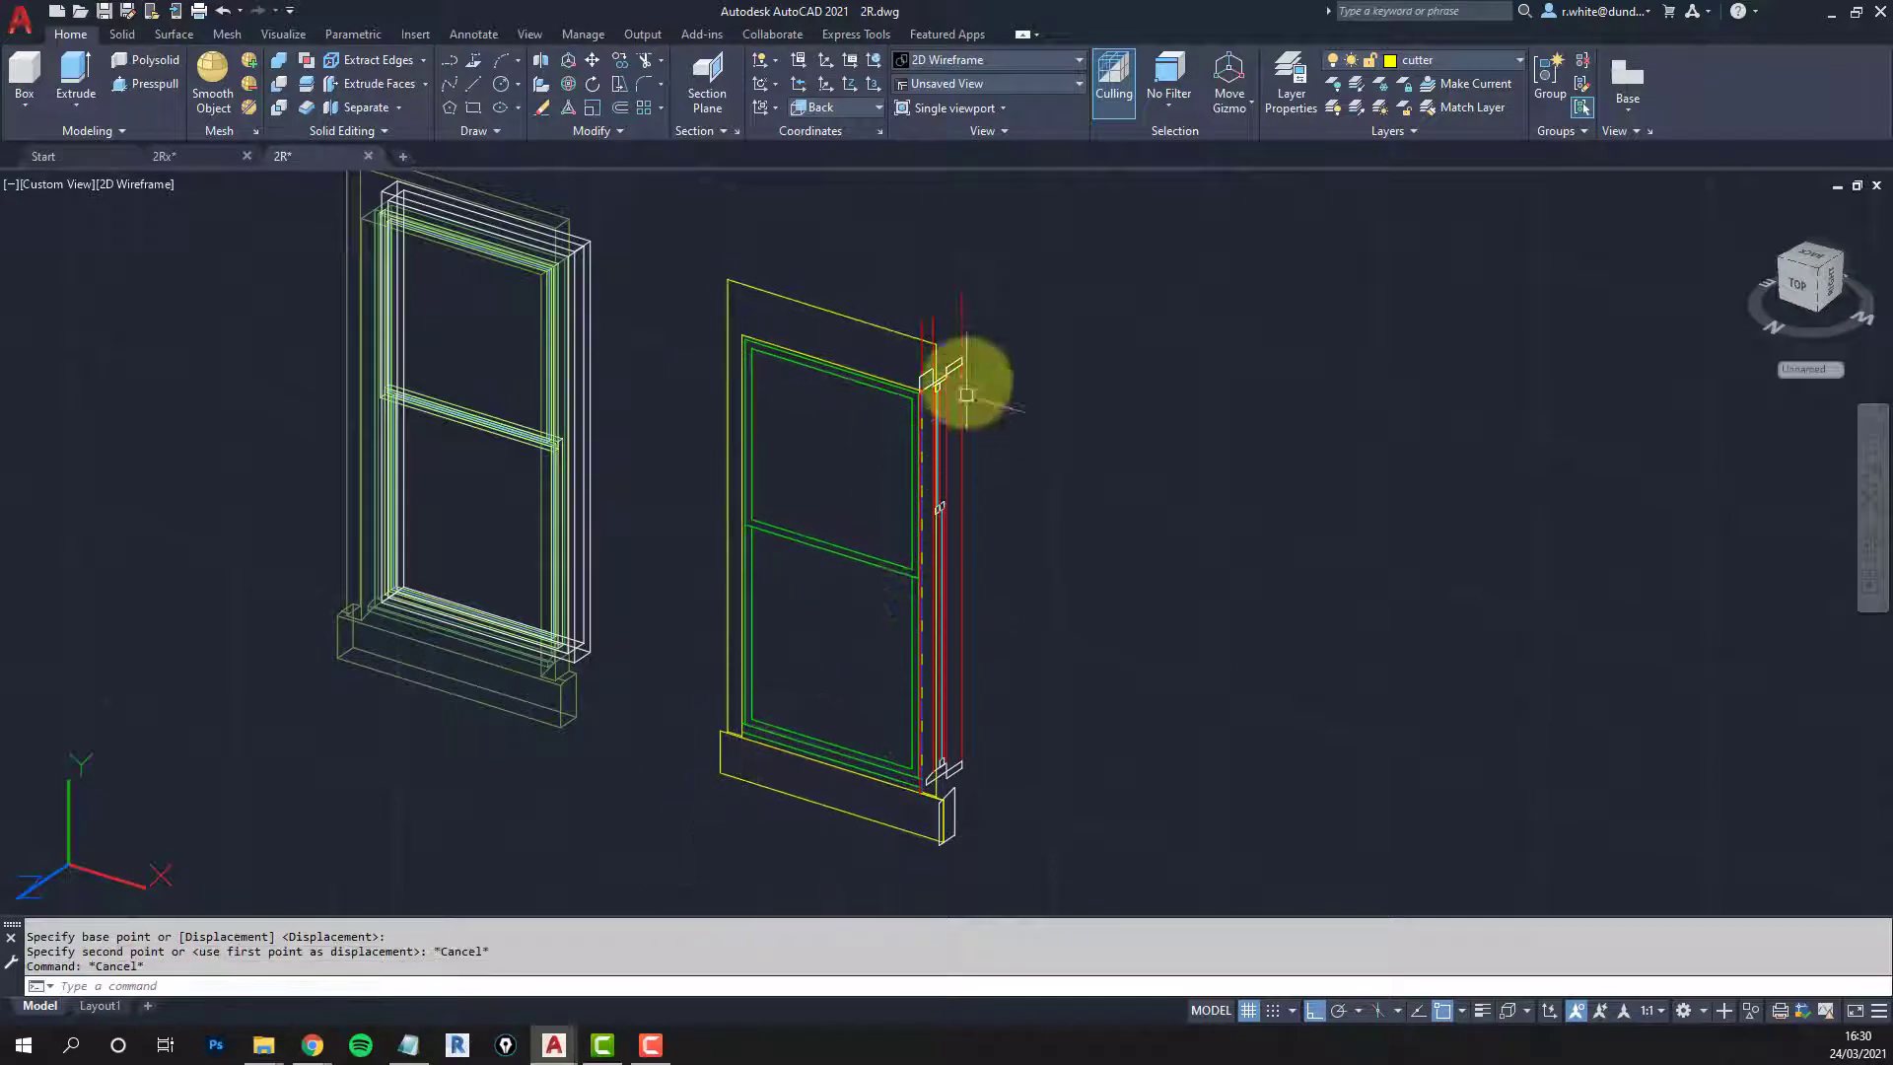
Step: Try raising the upper part of the 2D window and its section profiles with a crossing stretch, and cancel it
type("s")
key("Return")
type("c")
key("Return")
left_click(1012, 202)
left_click(606, 434)
key("Return")
left_click(678, 453)
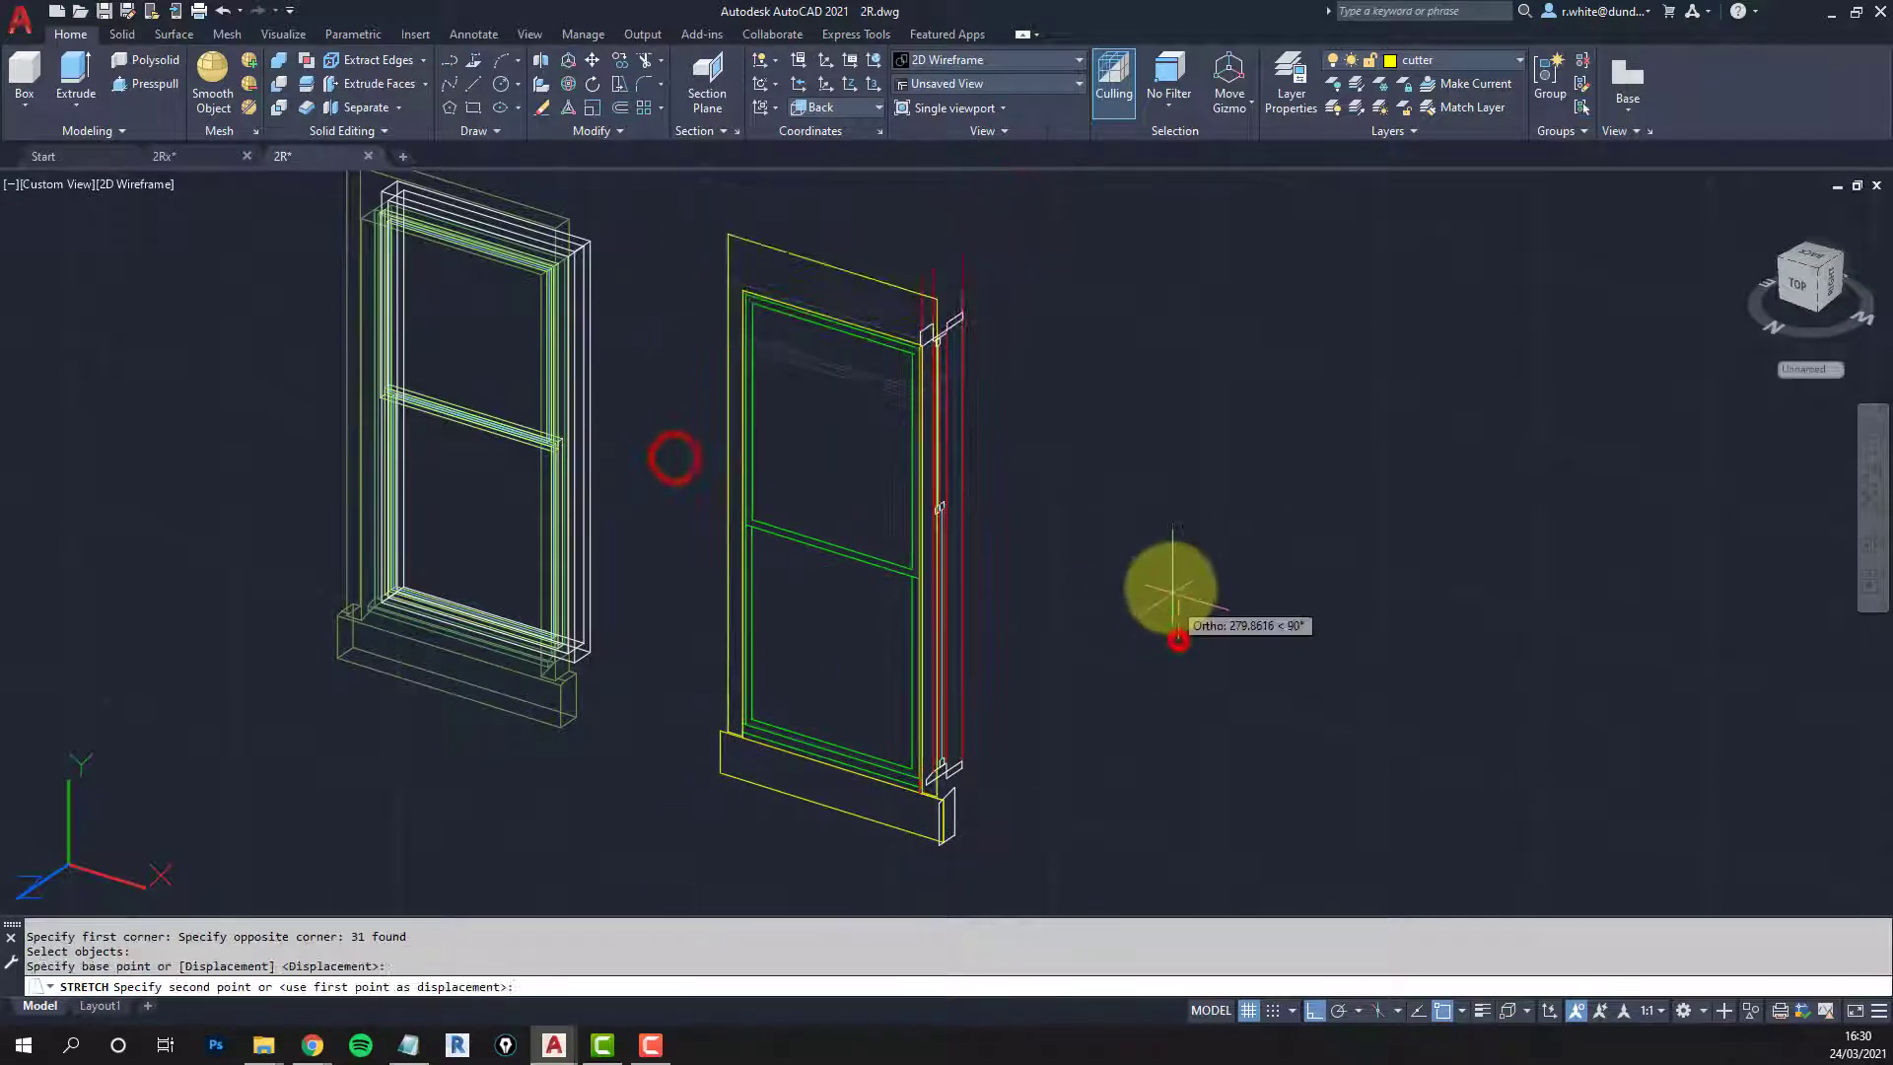
key("Escape")
key("Escape")
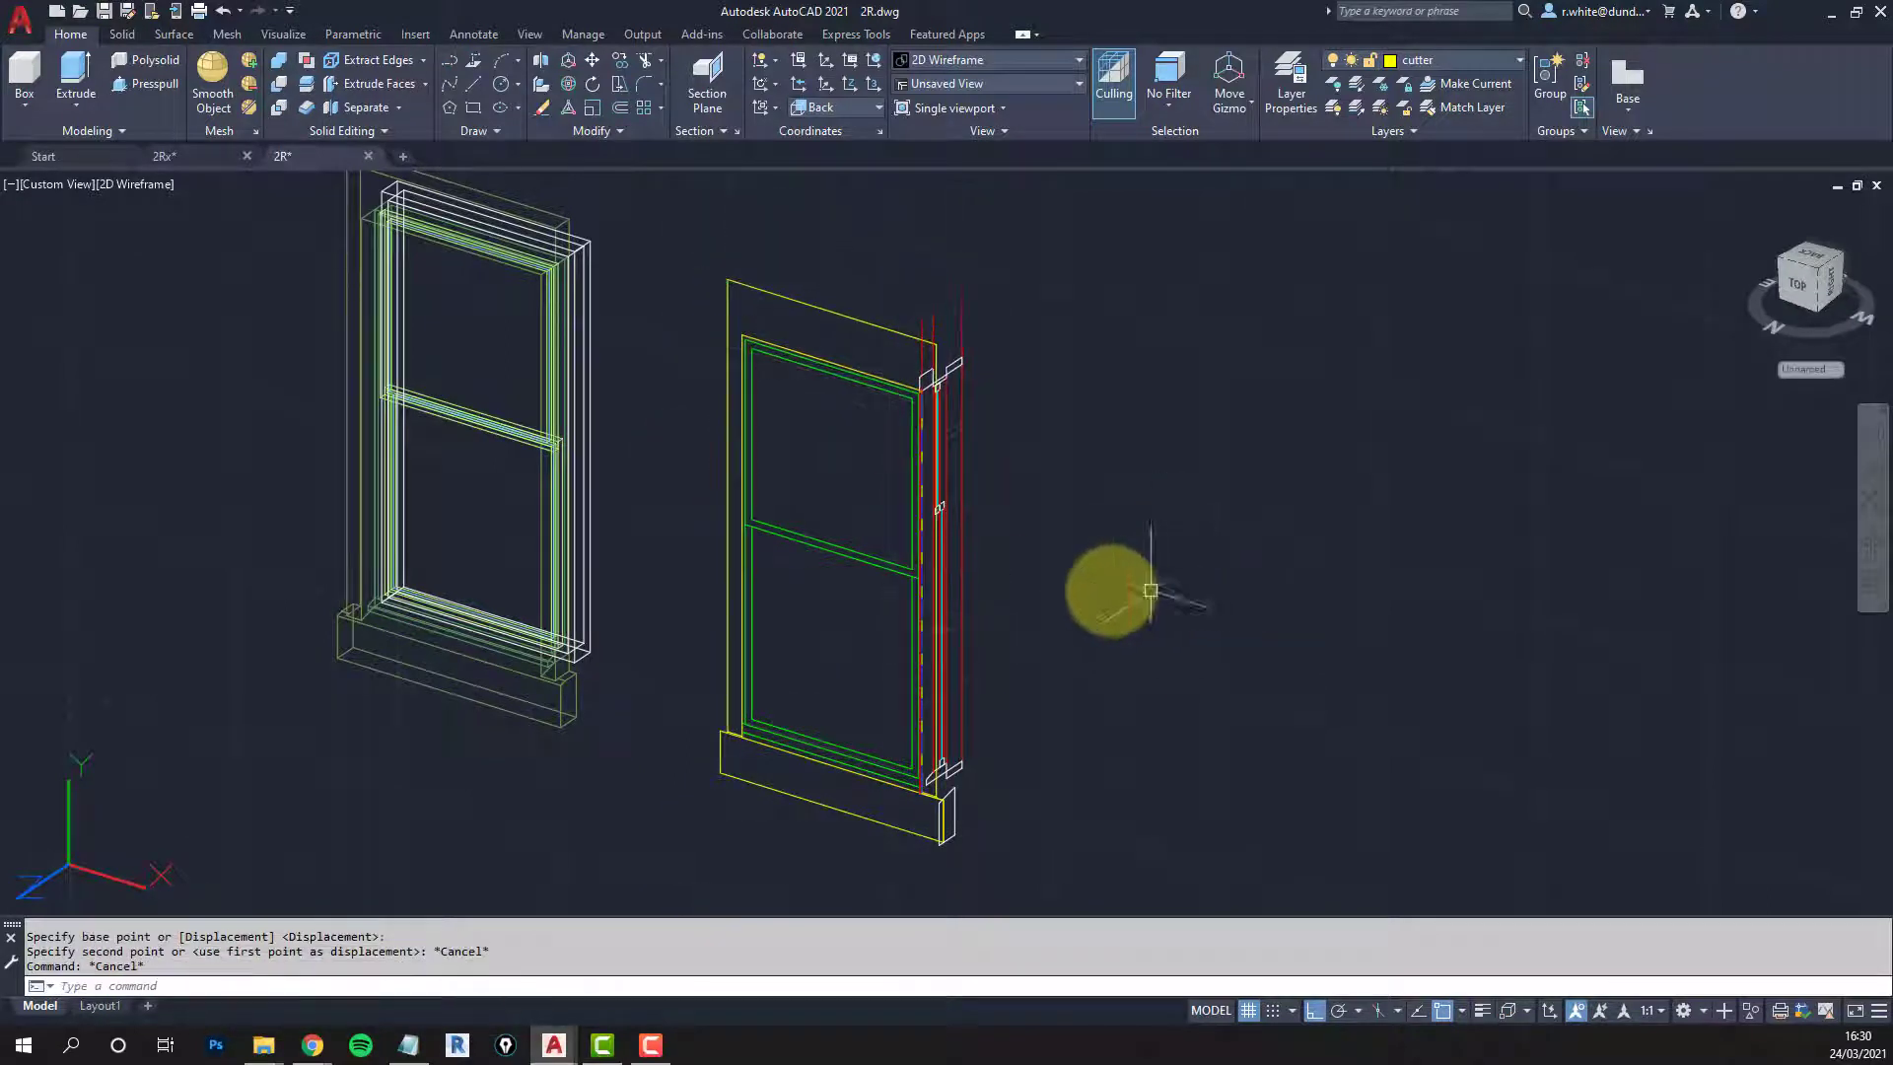
Step: Examine the 3D window surround beside the exploded 2D window linework from several angles
mouse_move(915, 673)
middle_mouse_down()
mouse_move(1008, 671)
mouse_move(956, 676)
mouse_move(985, 663)
mouse_move(936, 606)
mouse_move(875, 631)
middle_mouse_up()
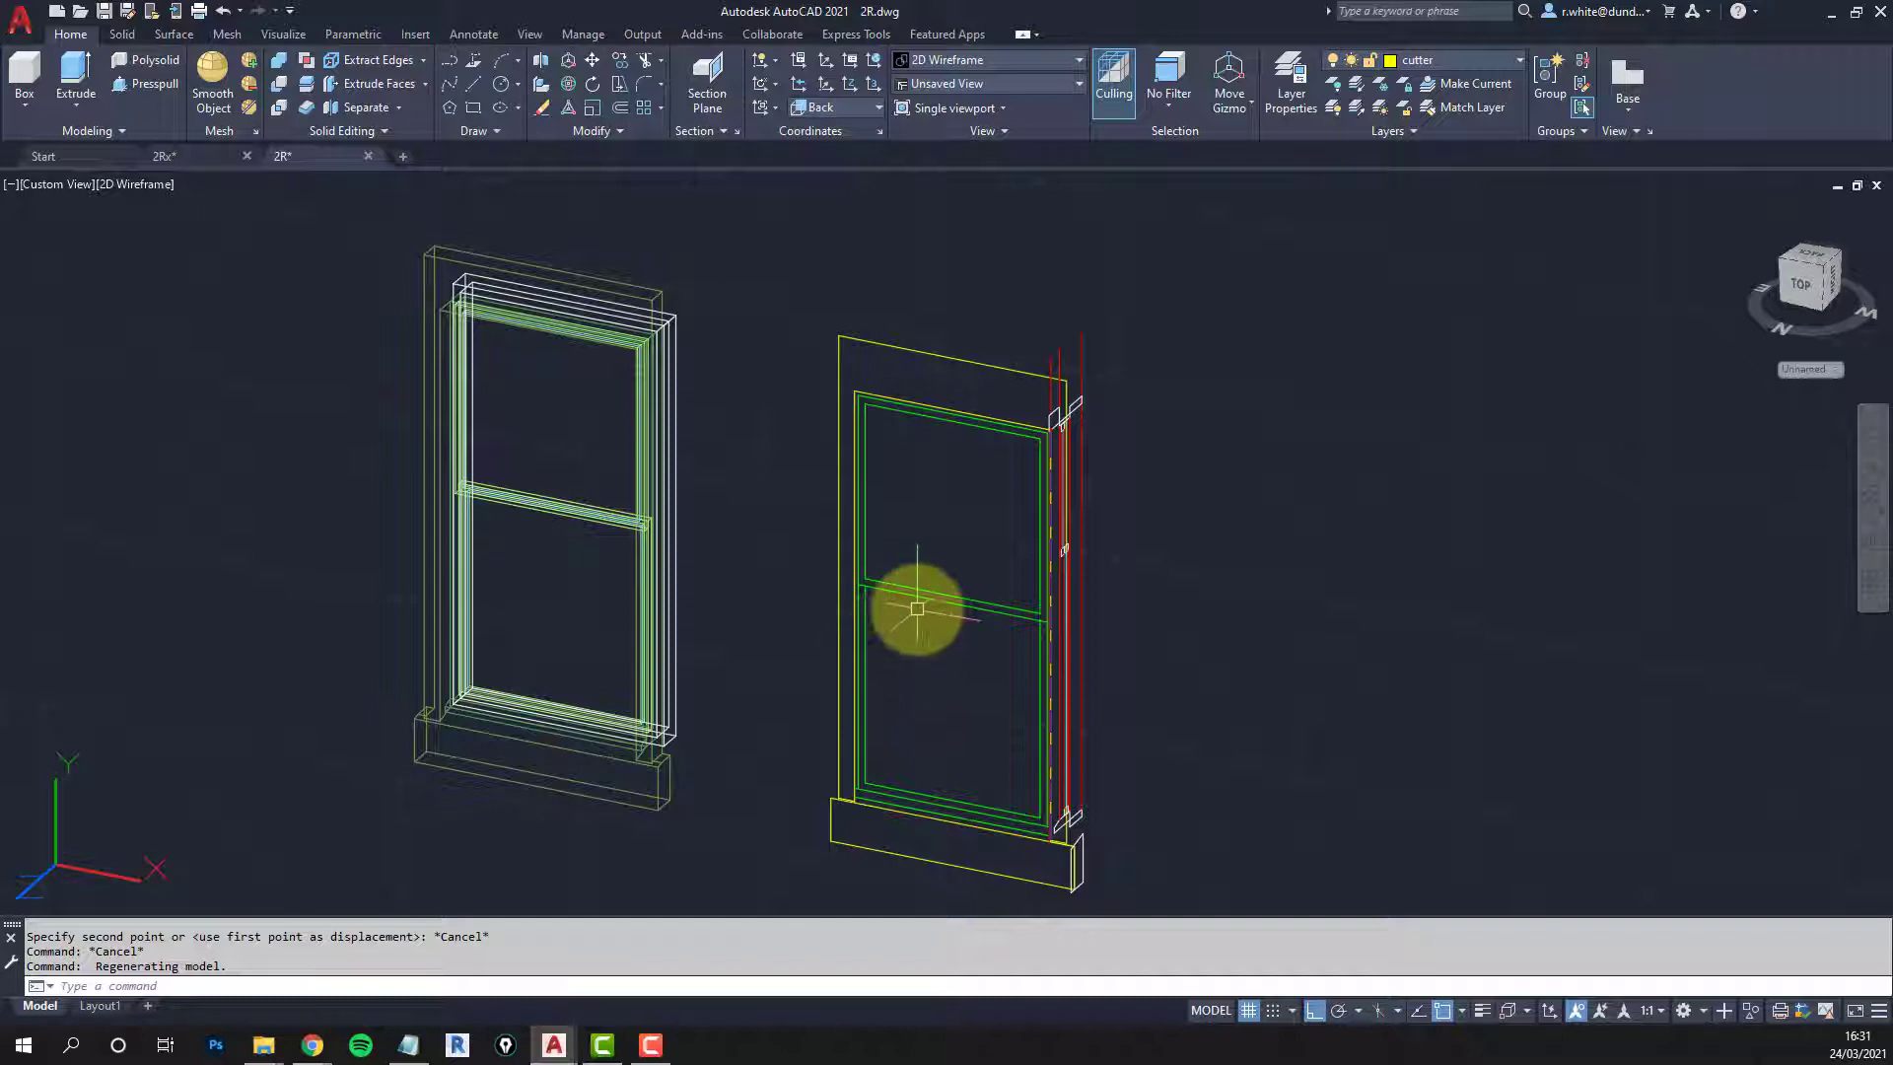
left_click(580, 286)
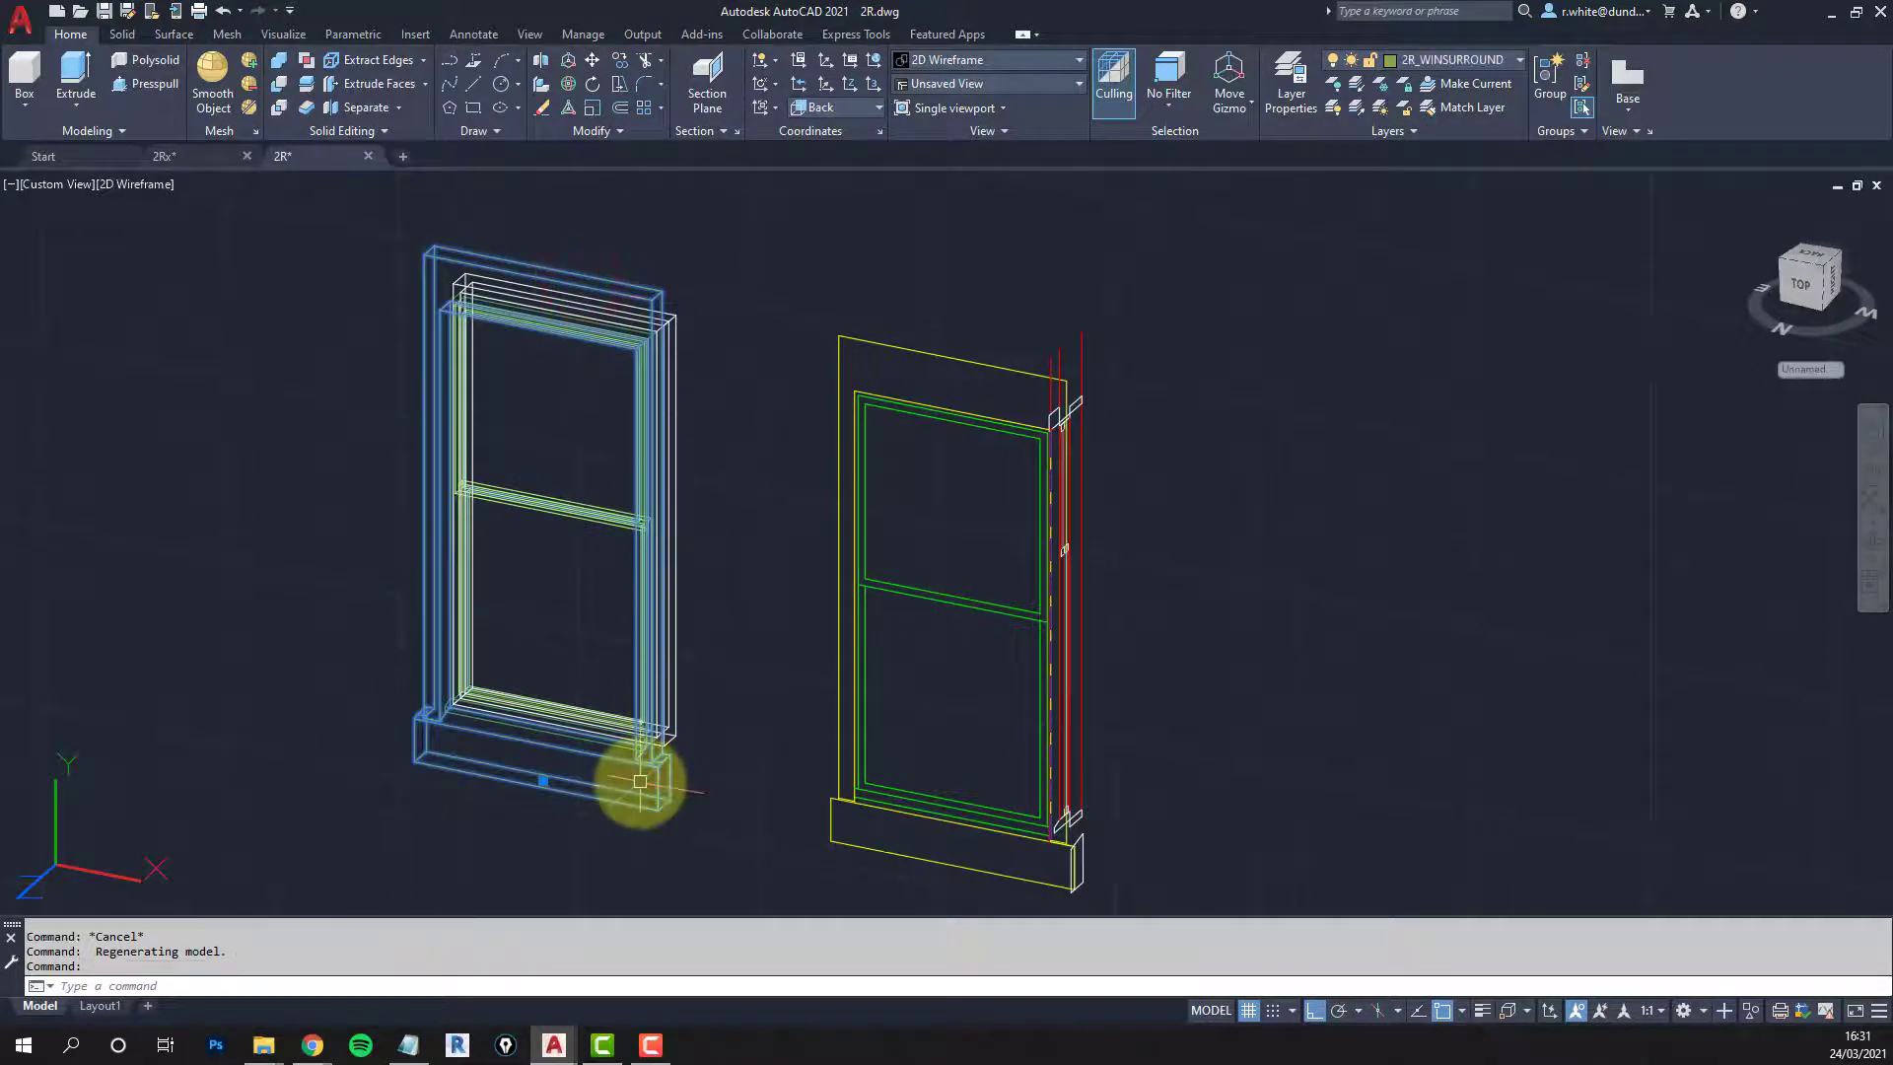
key("Escape")
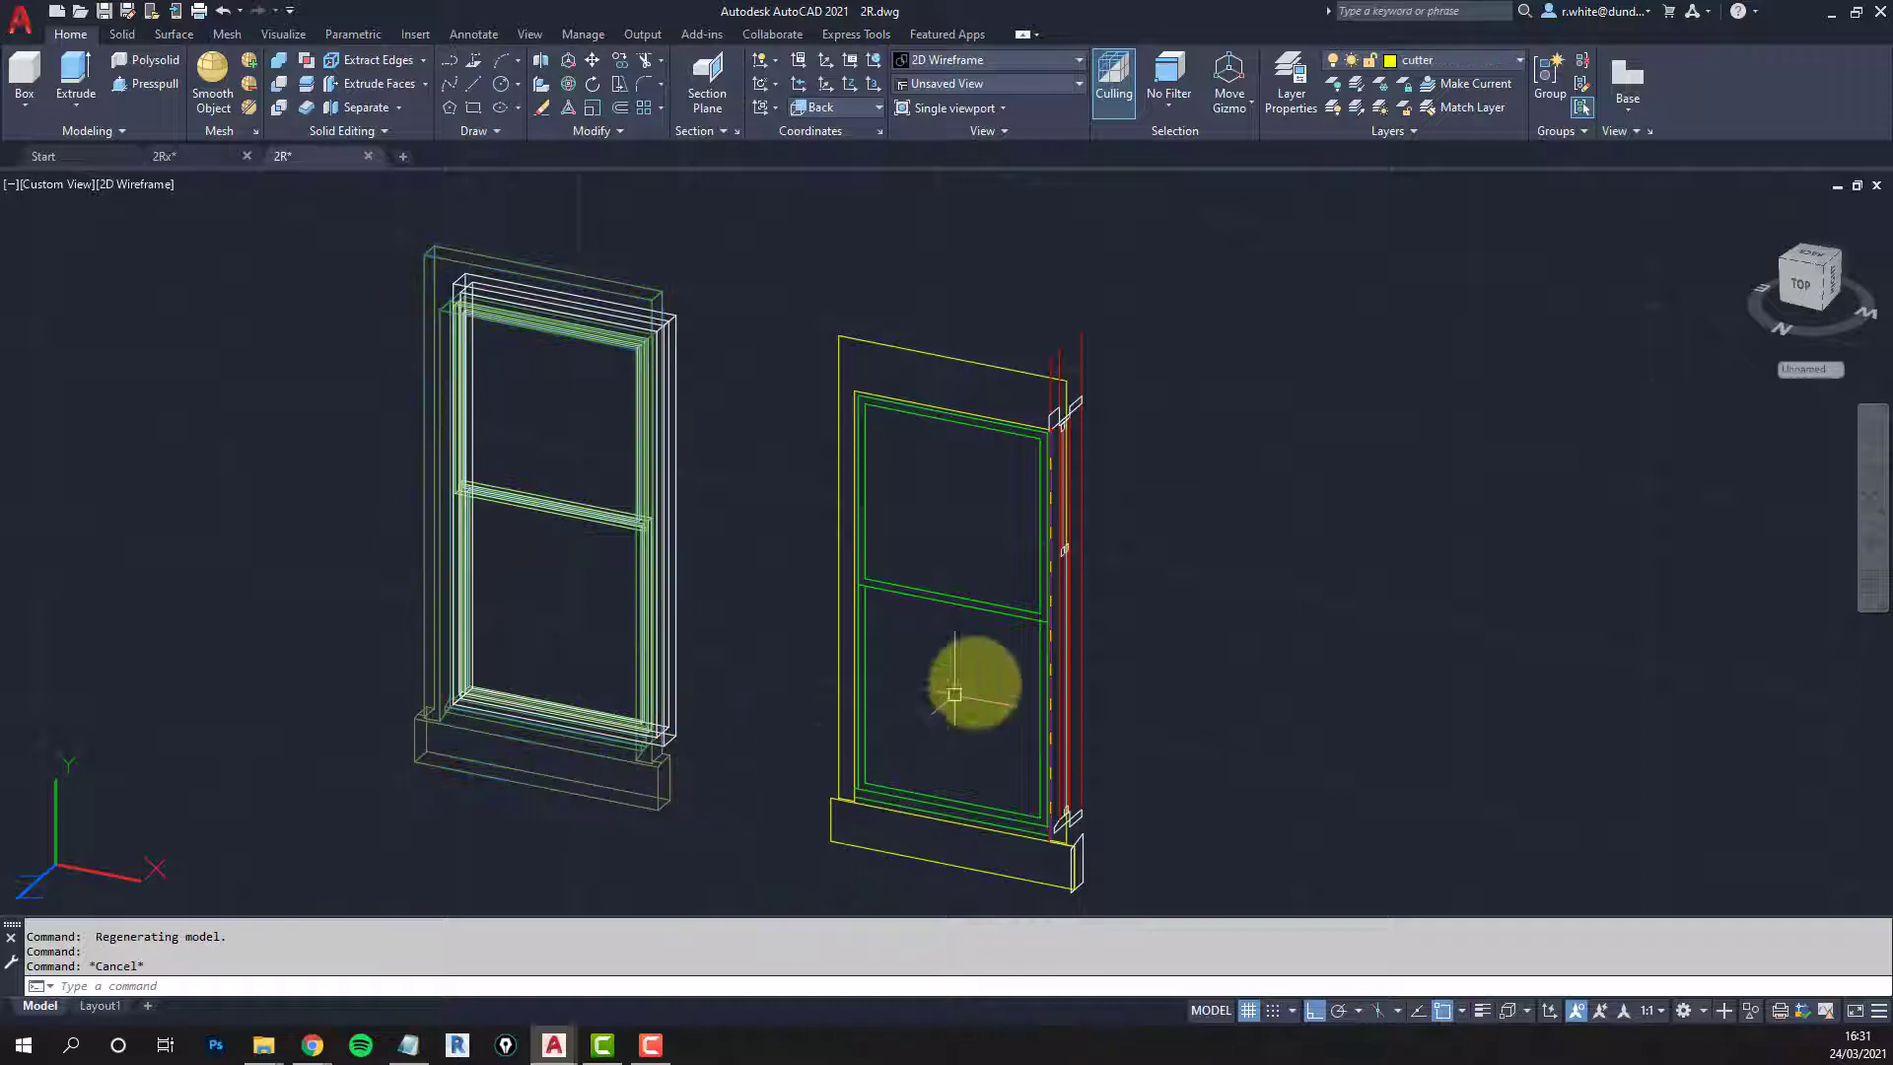
scroll(986, 593, "up", 2)
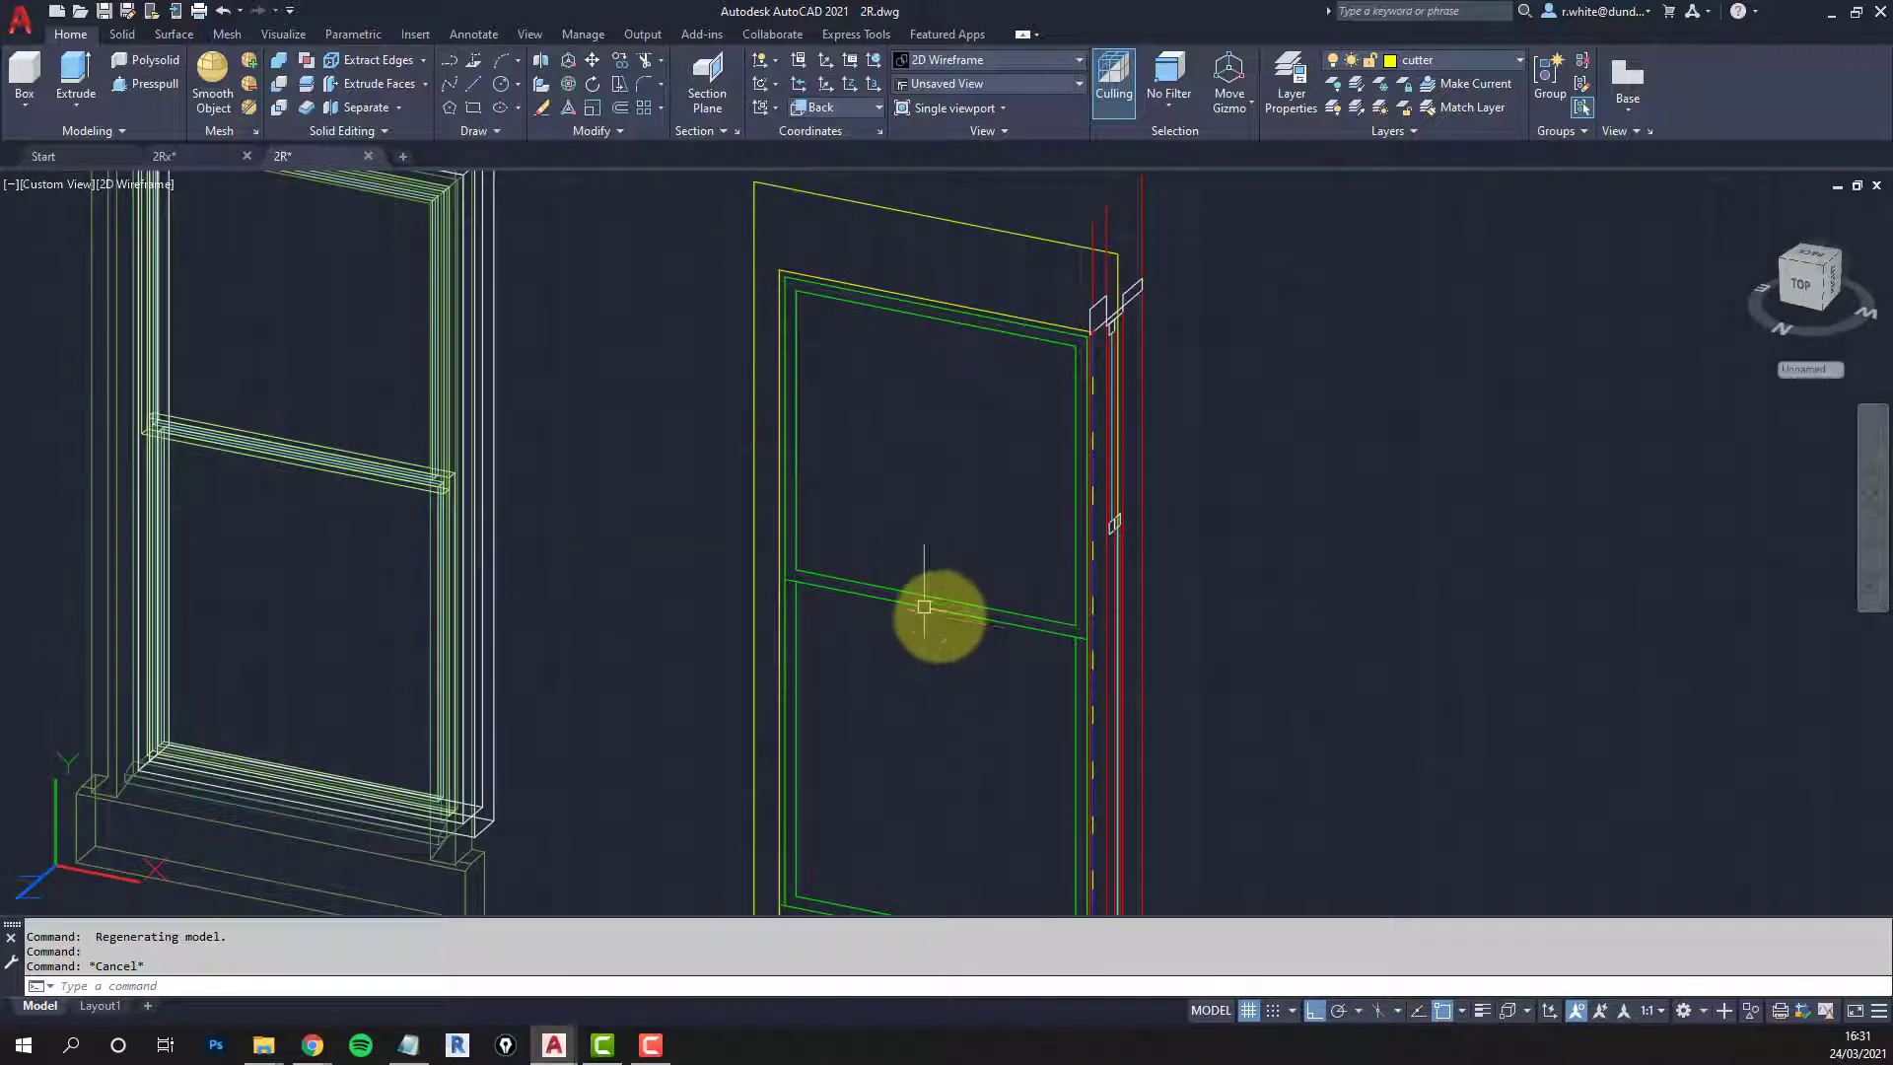
scroll(963, 655, "down", 3)
mouse_move(963, 655)
middle_mouse_down("shift")
mouse_move(1015, 655)
mouse_move(955, 659)
middle_mouse_up("shift")
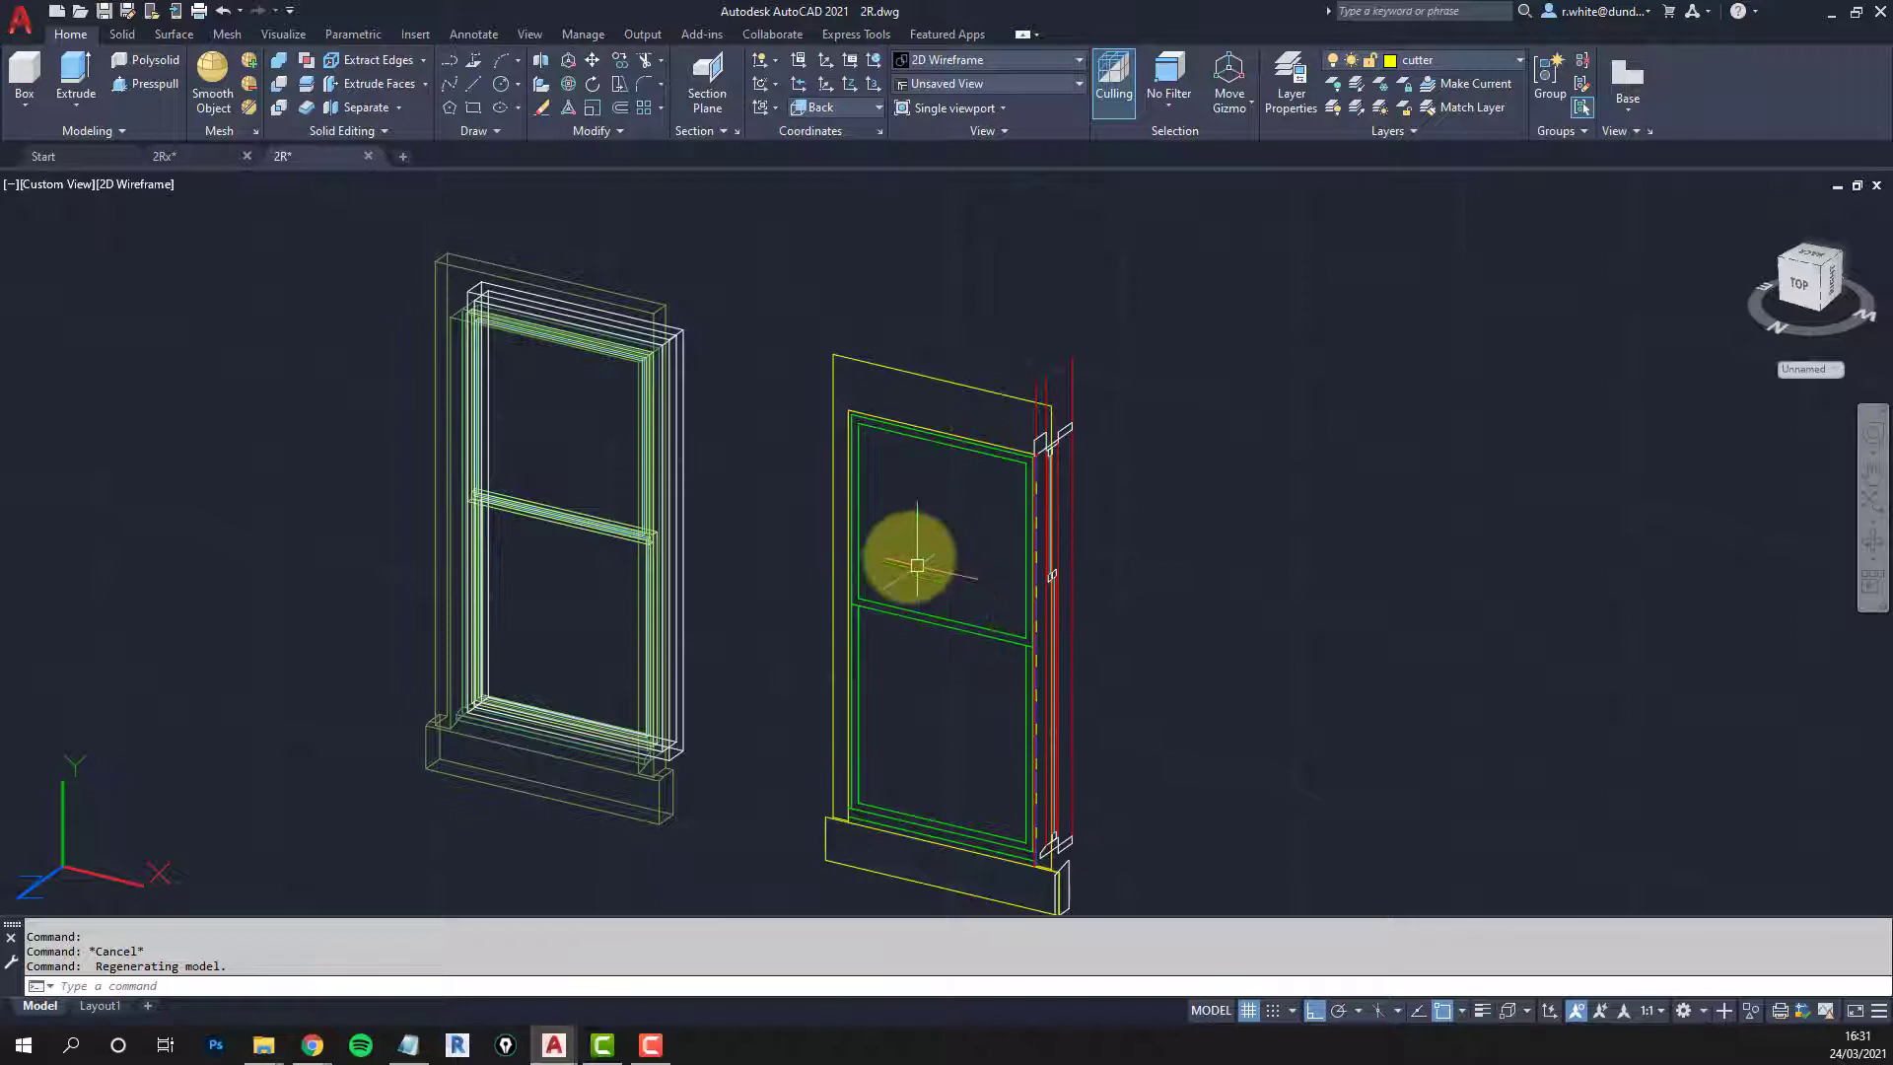
scroll(938, 543, "up", 2)
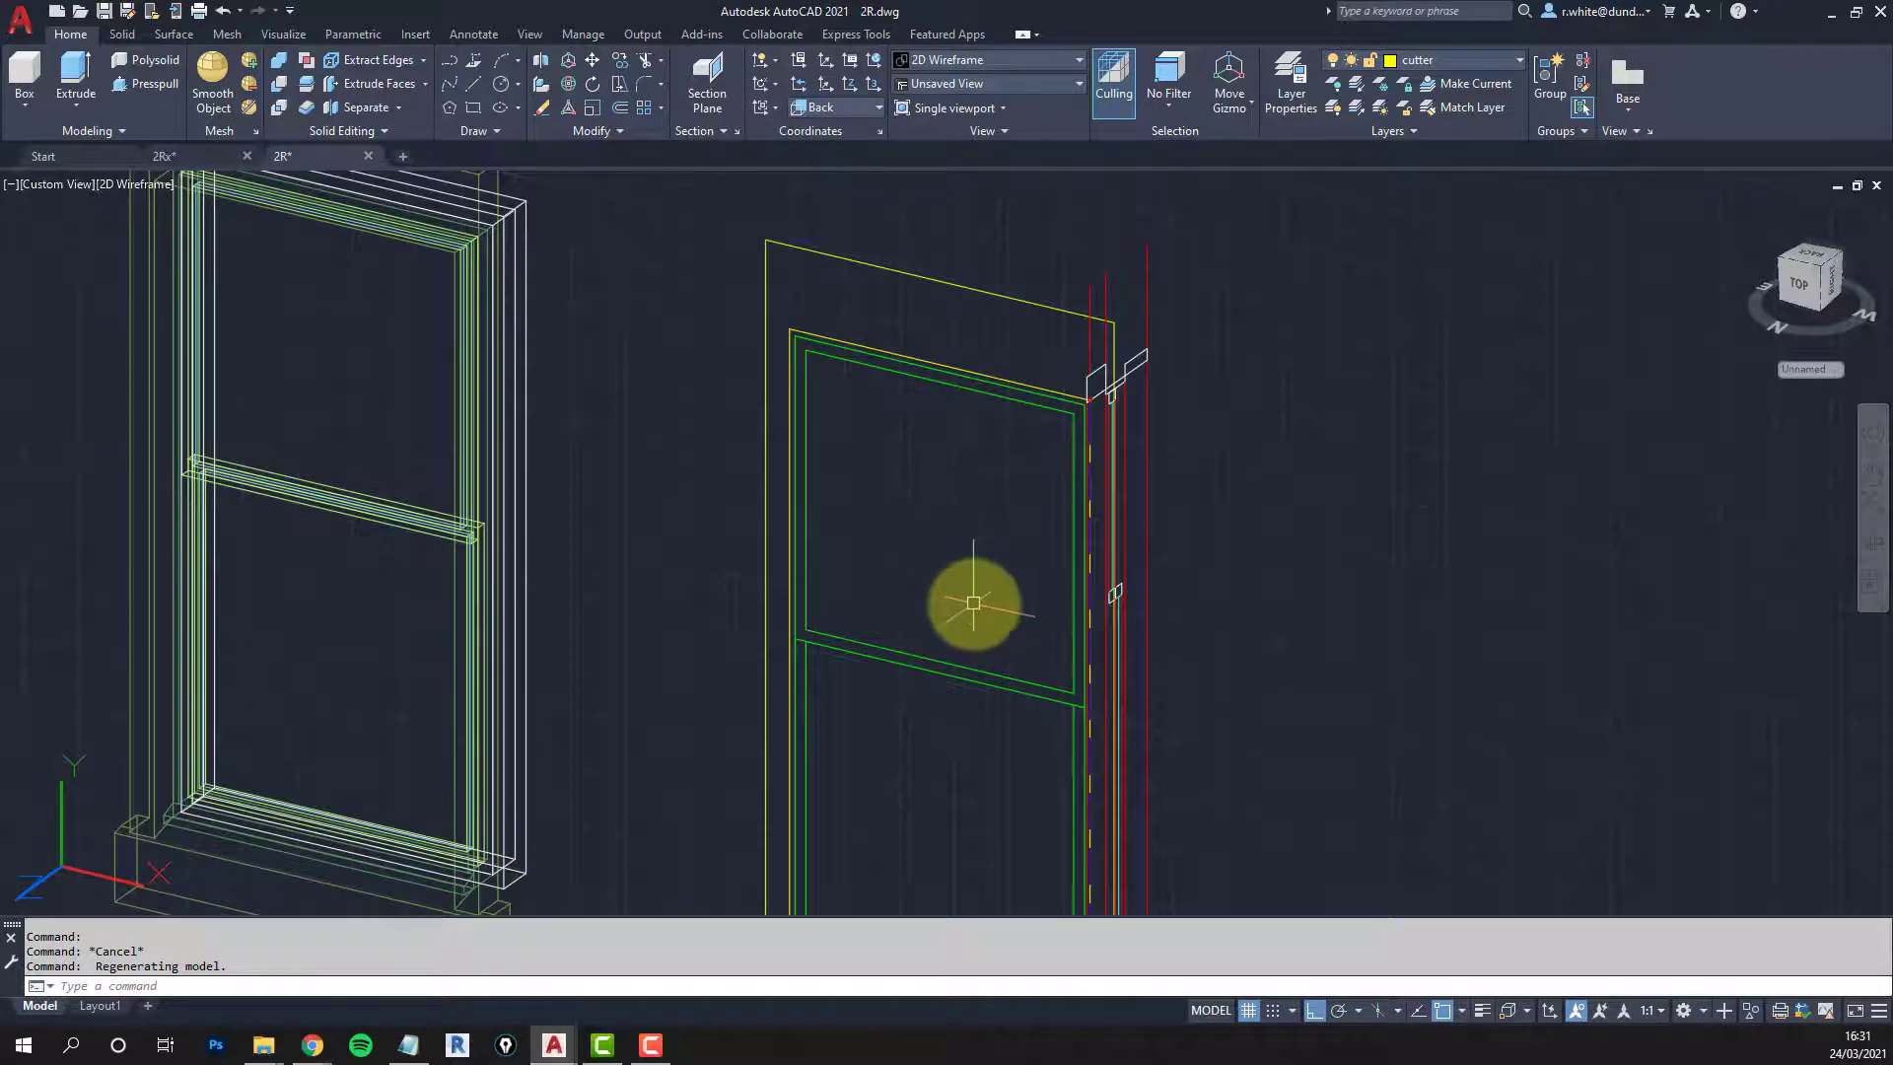
mouse_move(973, 602)
middle_mouse_down("shift")
mouse_move(1040, 619)
mouse_move(1003, 607)
middle_mouse_up("shift")
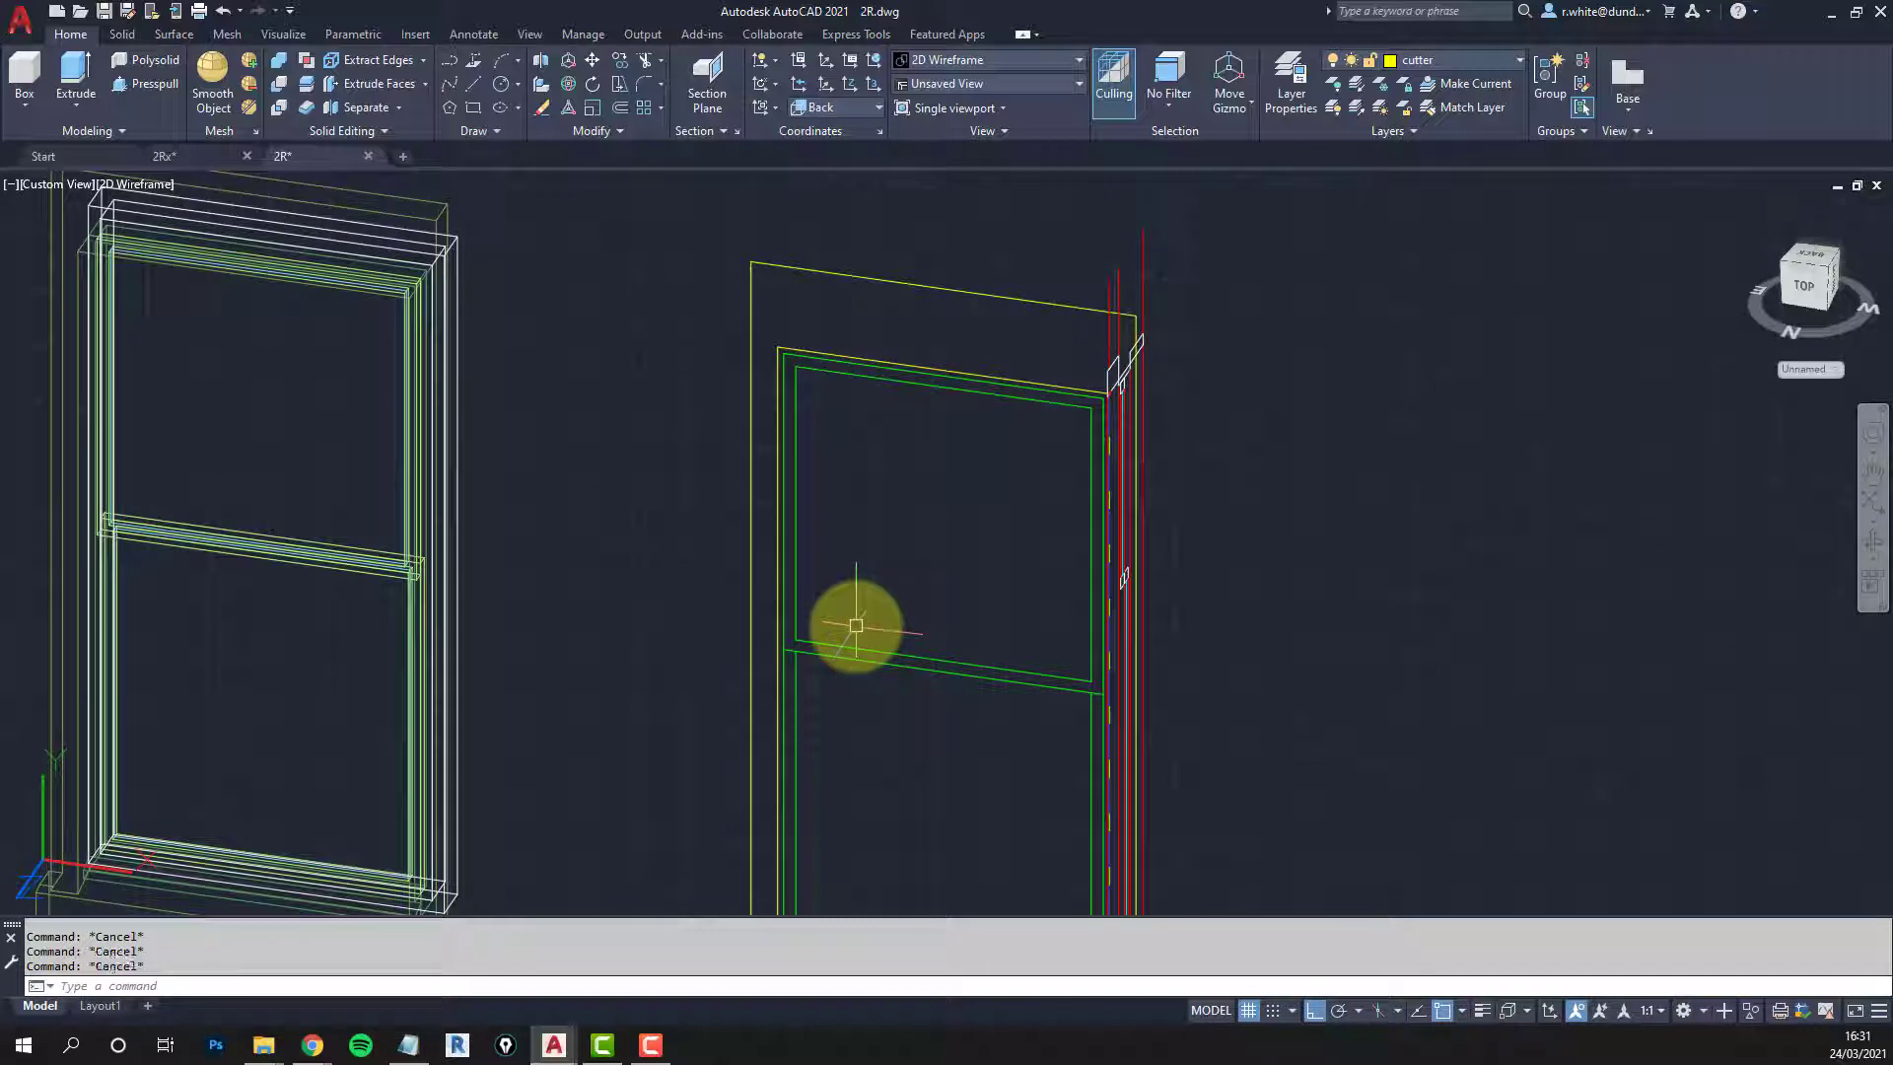
Step: Show the plan view of the current UCS, framed on the sashes of the 2D window elevation
key("Return")
key("Return")
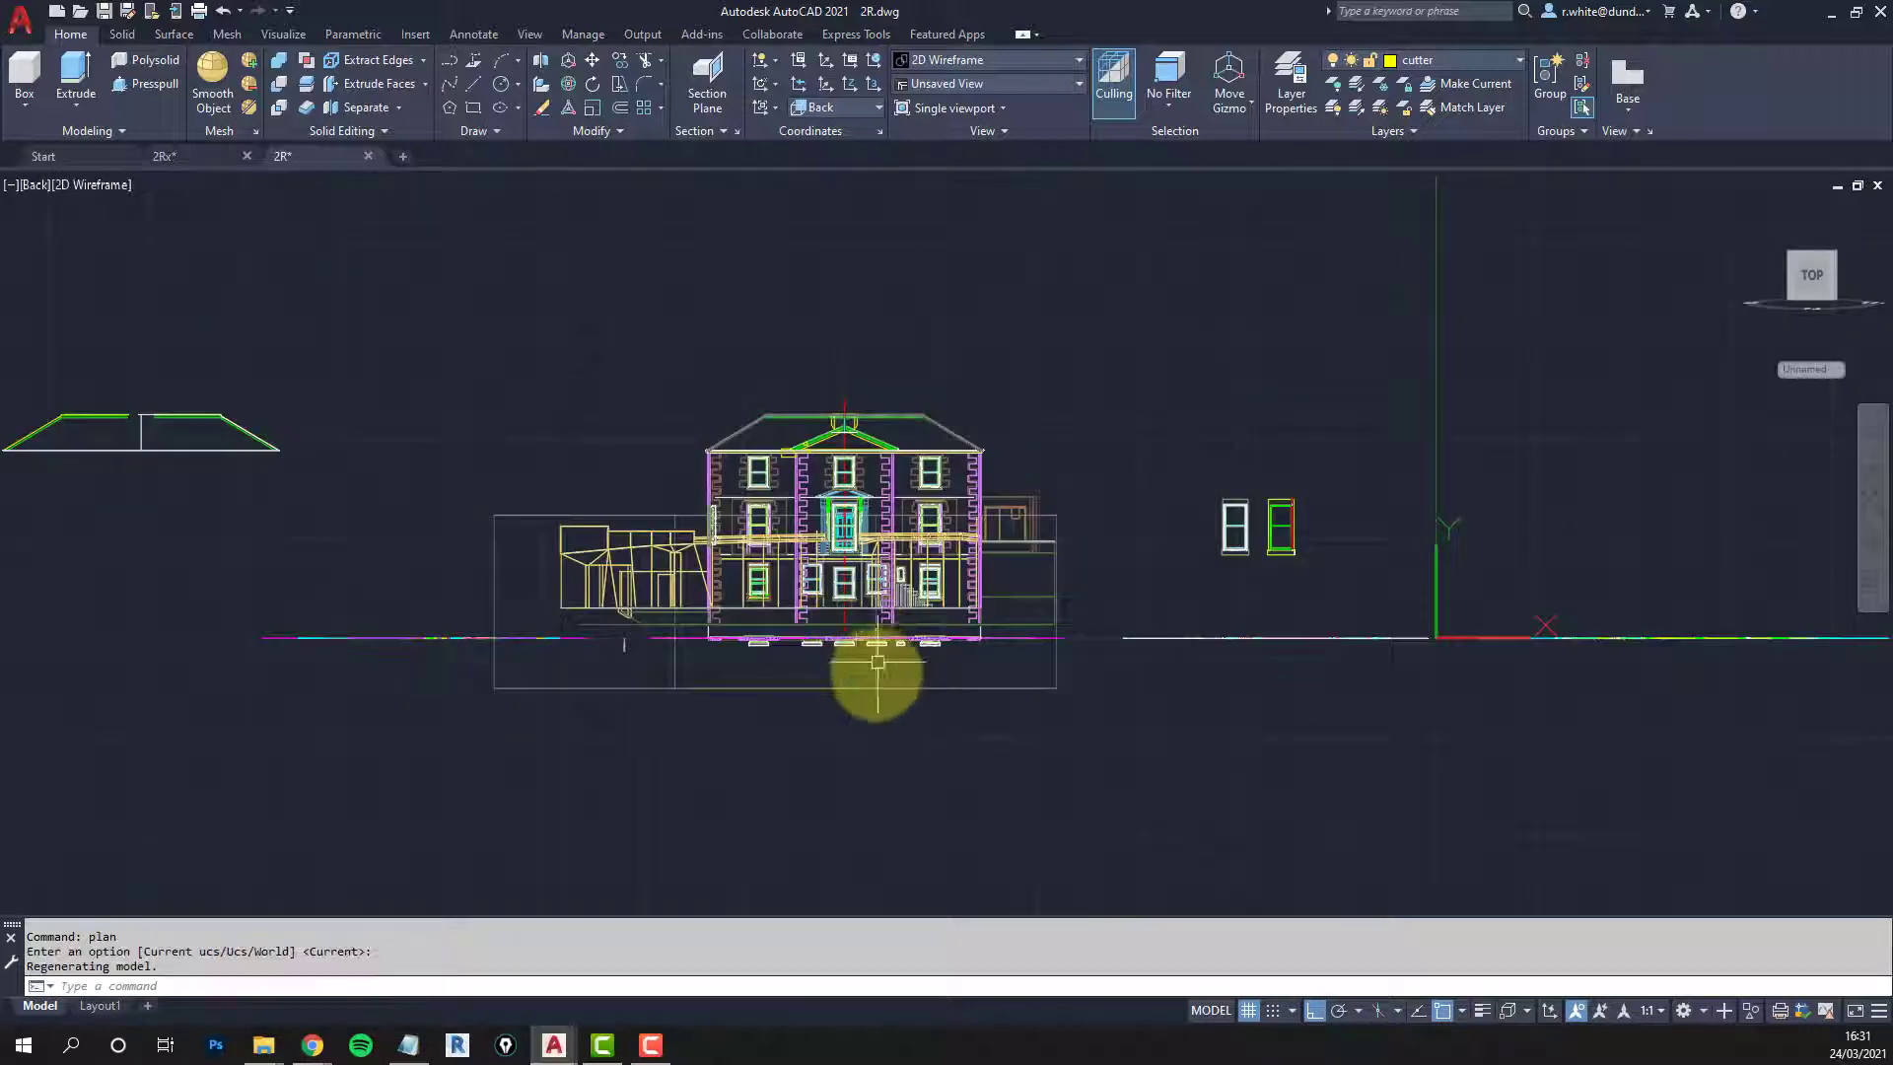
scroll(1351, 503, "up", 12)
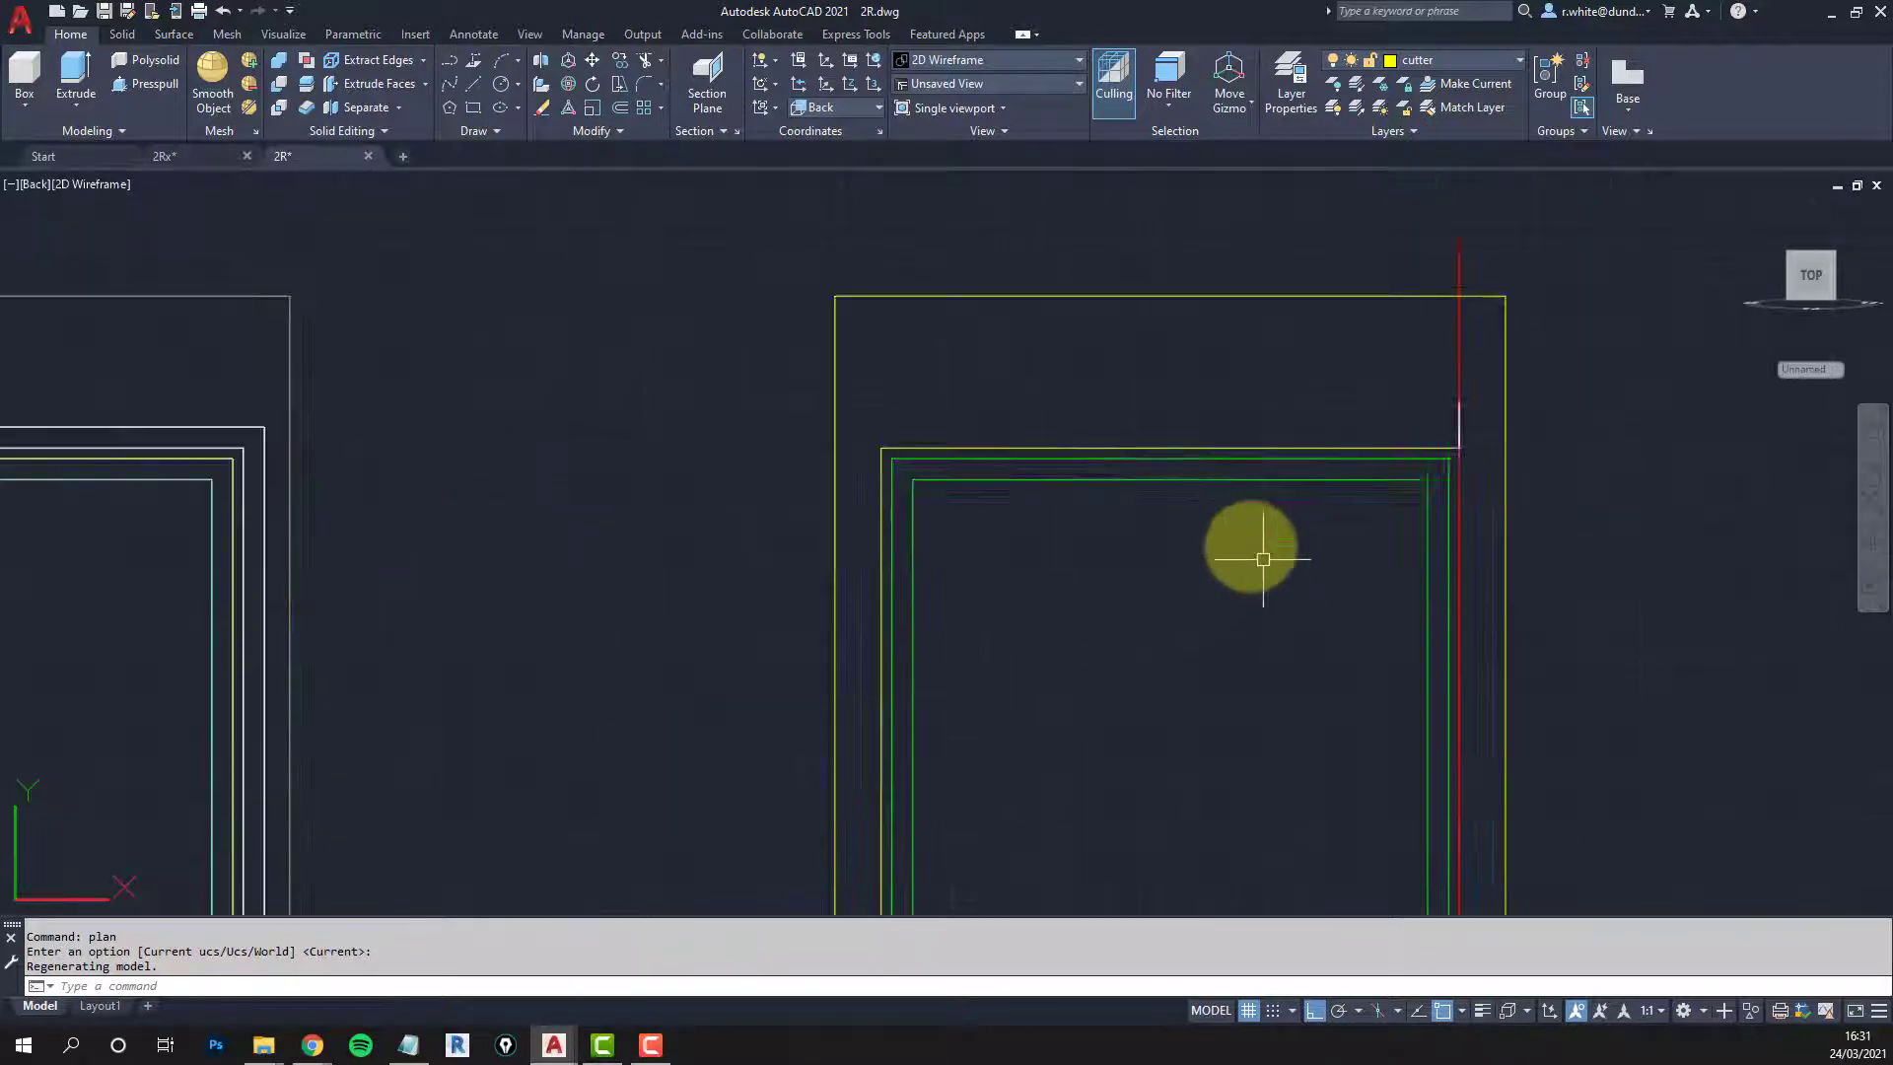
middle_click_drag(1263, 559, 1107, 363)
middle_click_drag(909, 688, 910, 602)
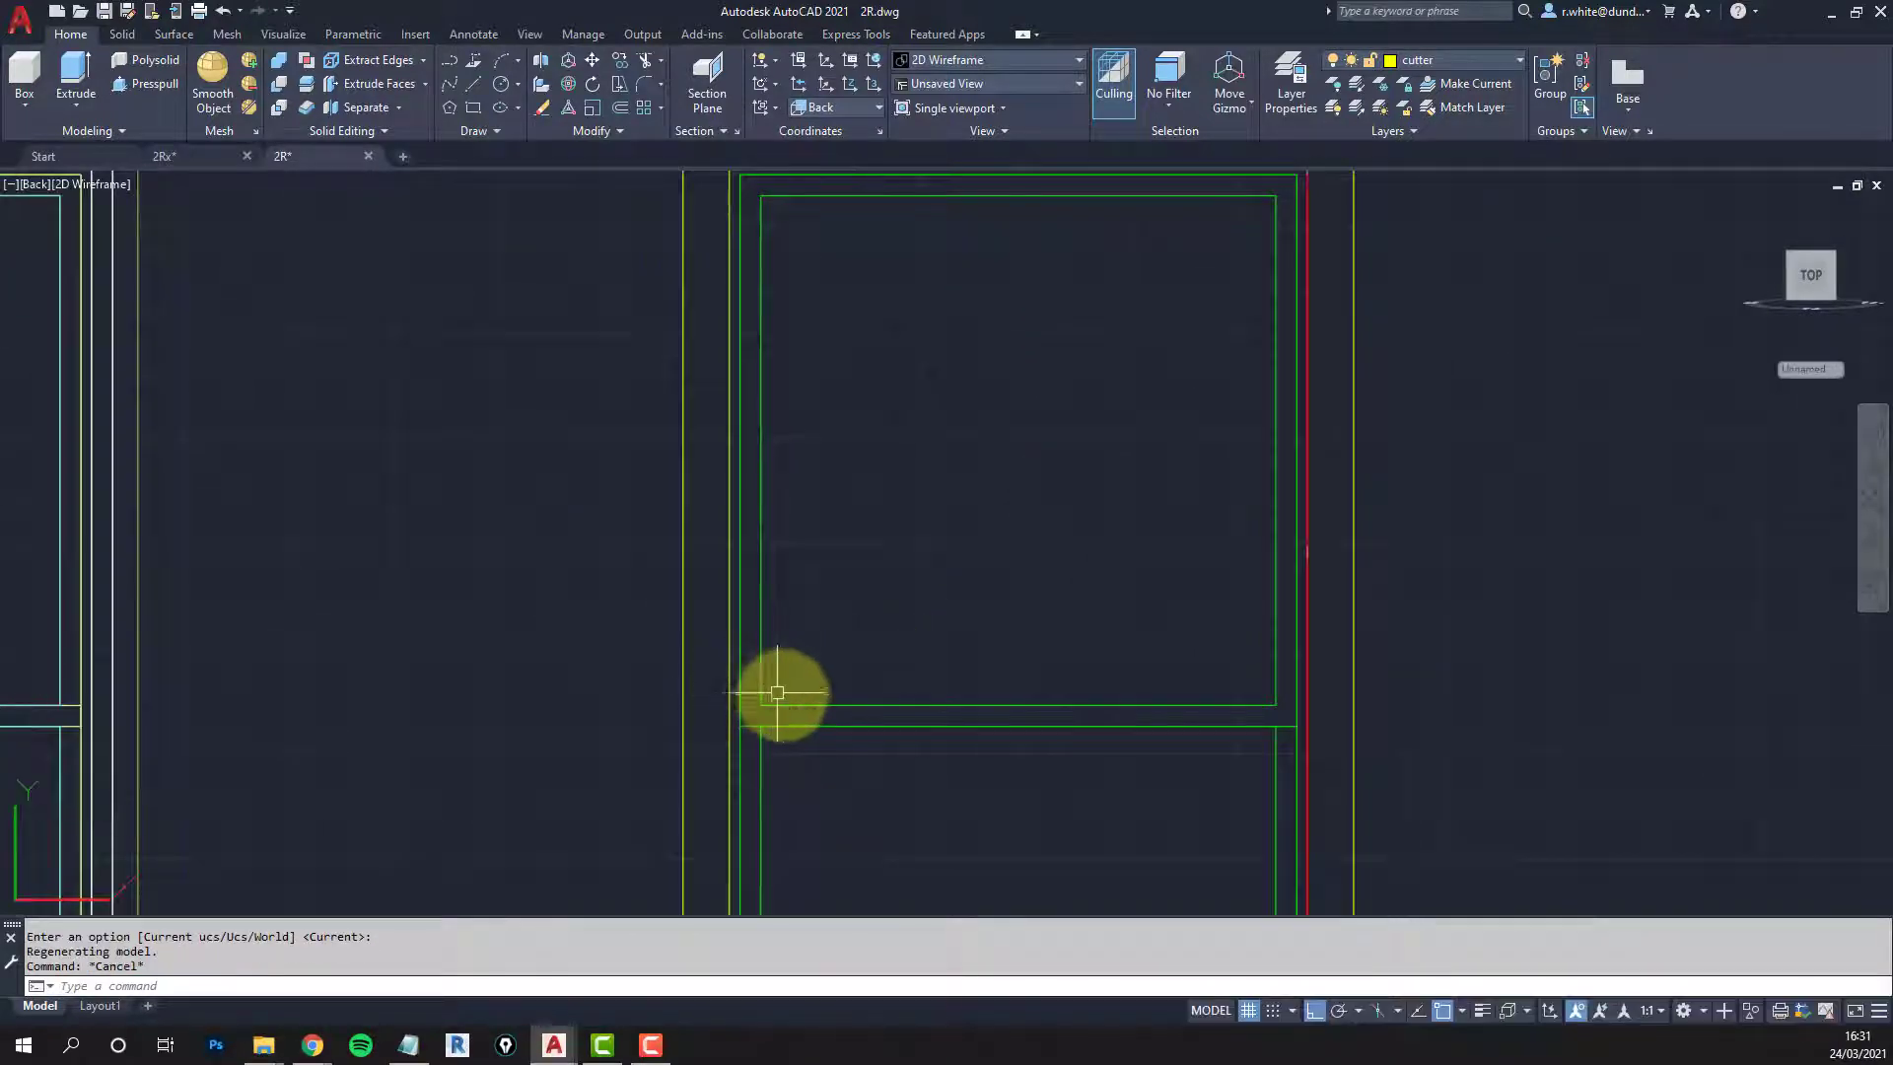
Step: Extend the meeting rail's upper line at both ends to the outer vertical lines of the 2D sash
type("e")
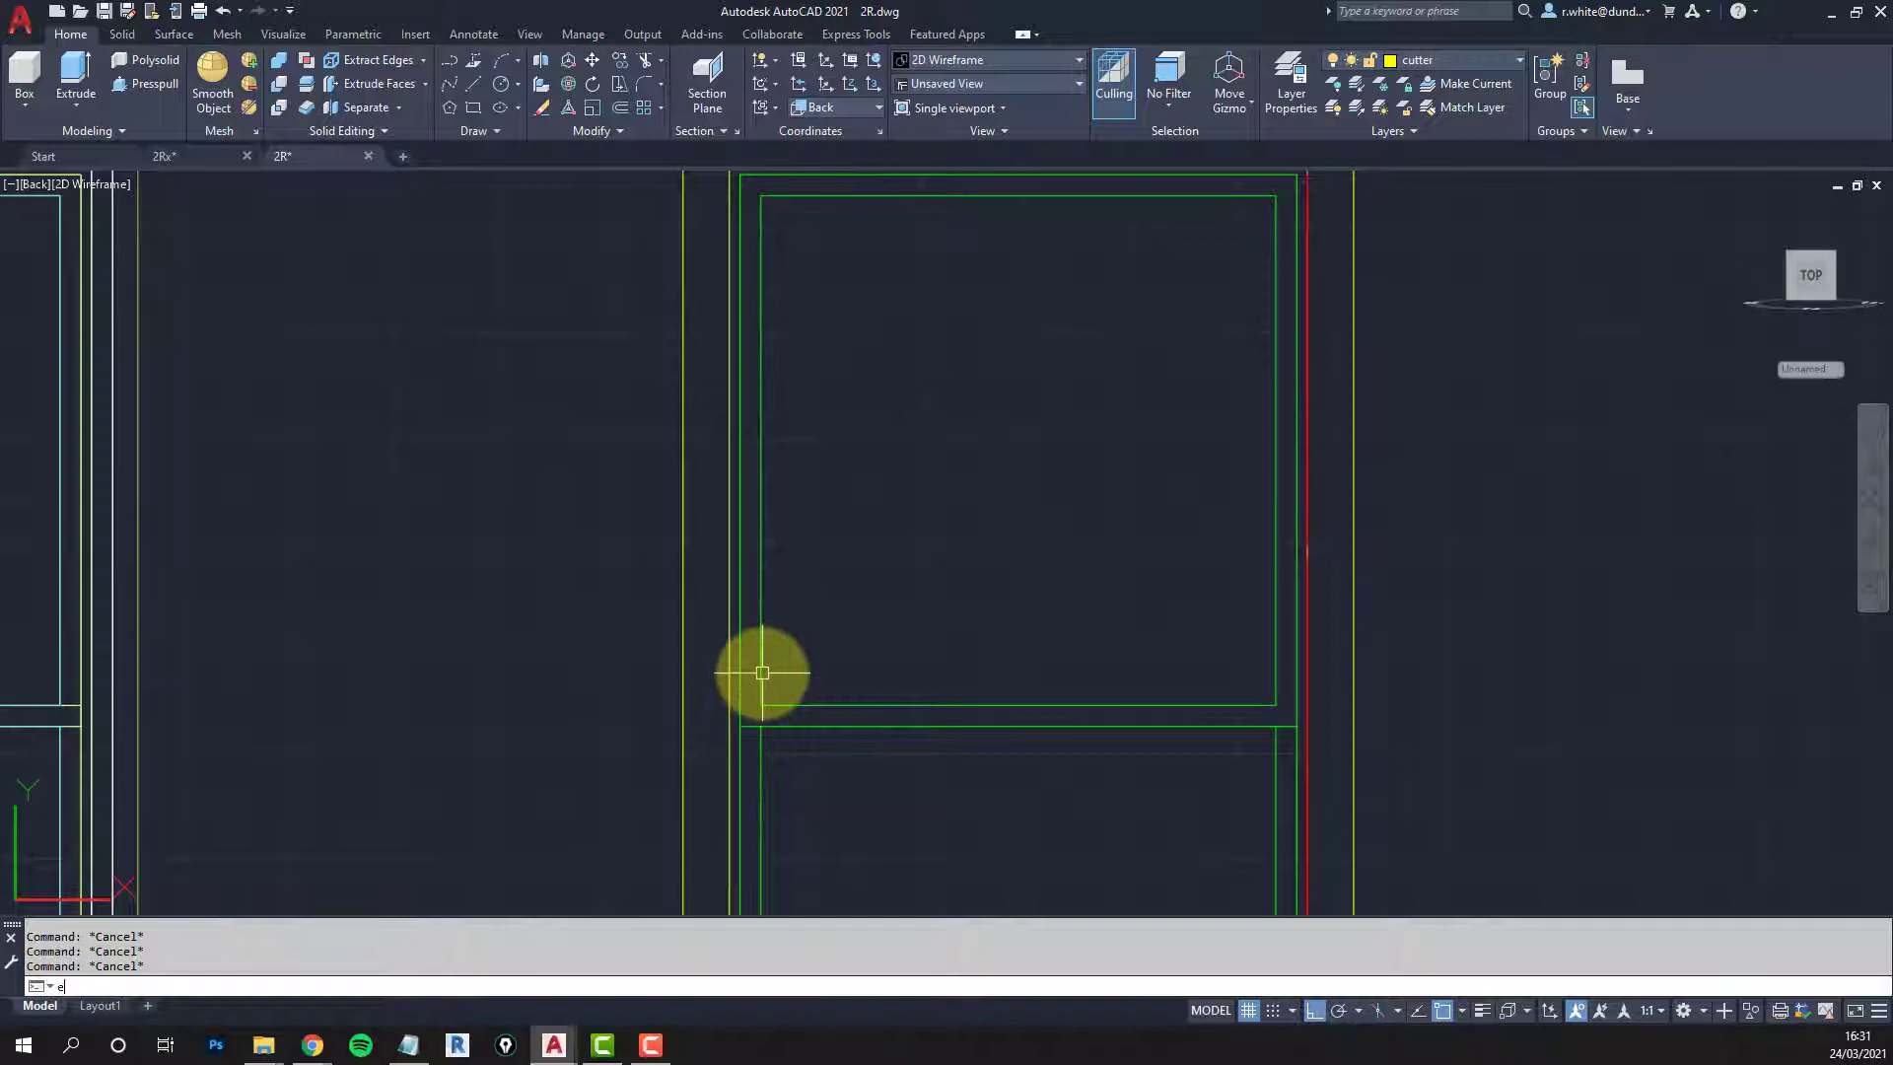
type("x")
key("Return")
left_click(742, 687)
key("Return")
left_click(804, 707)
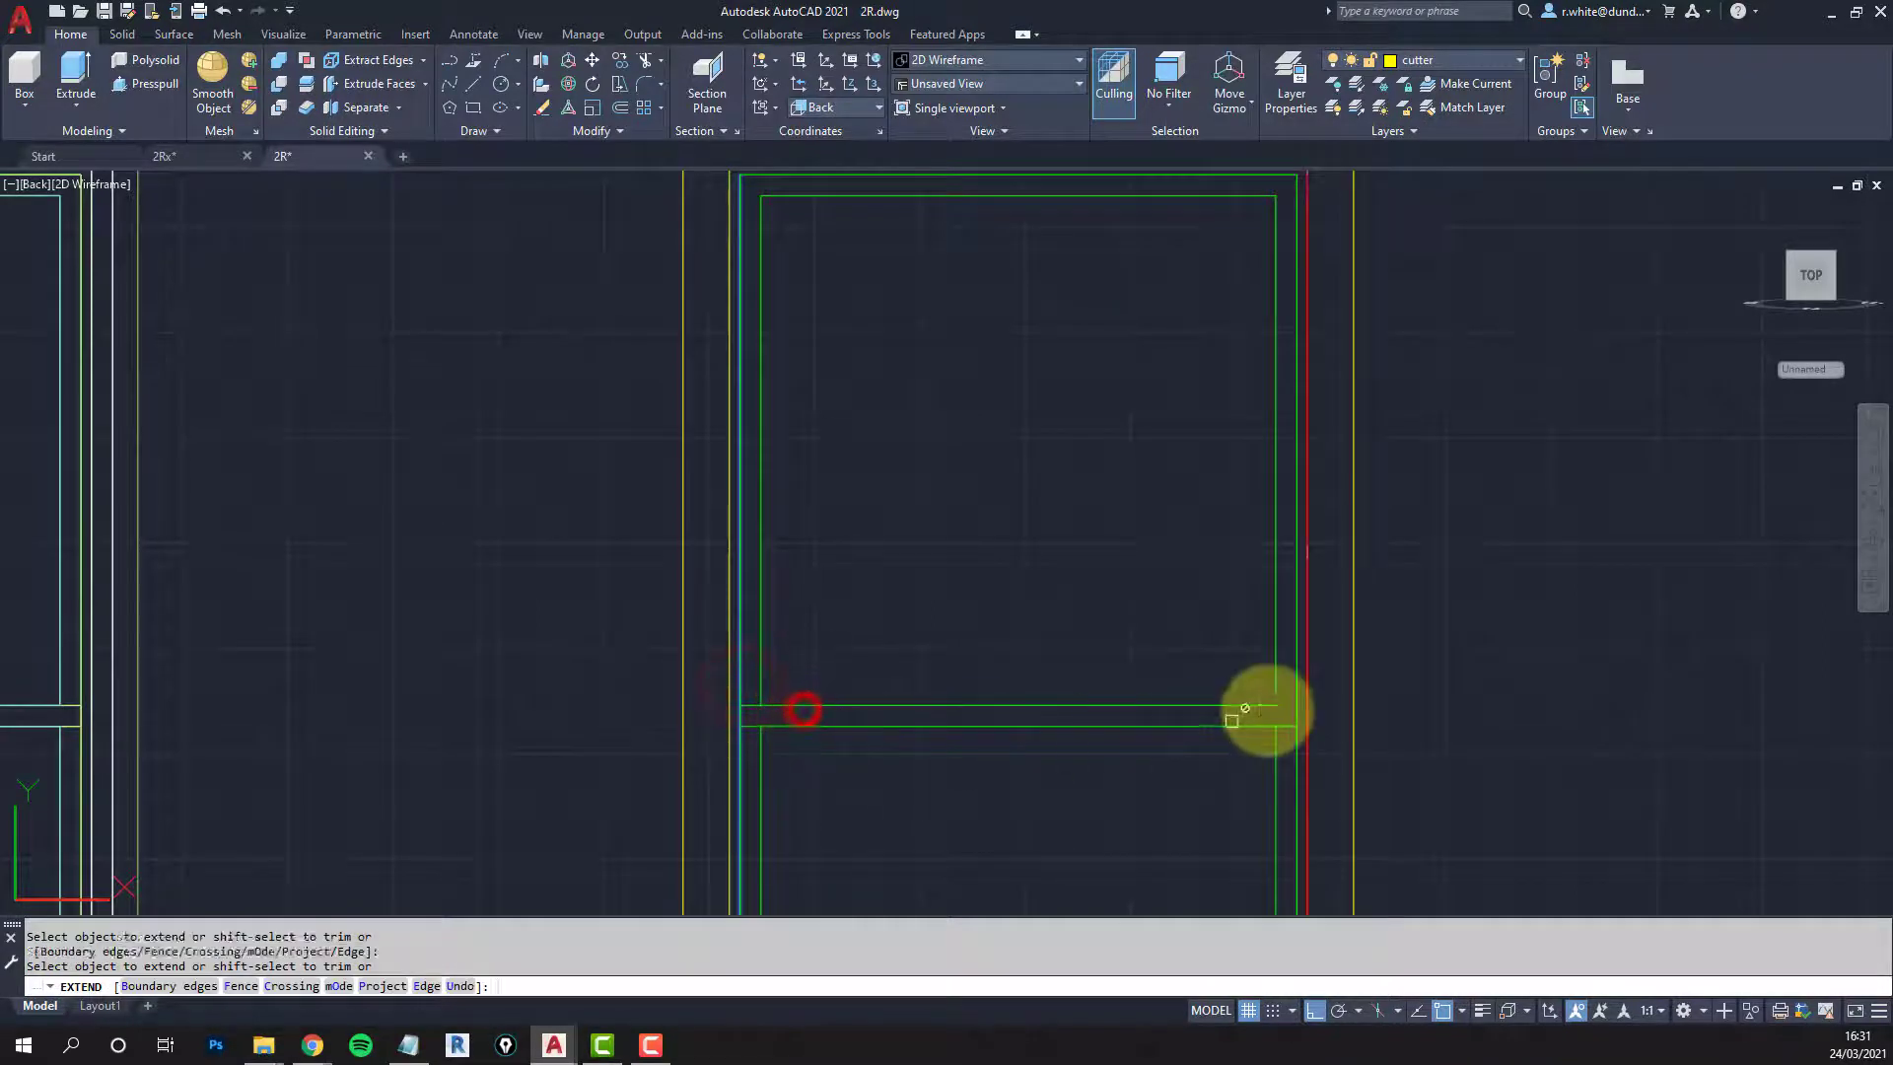
key("Return")
key("Return")
left_click(1295, 696)
key("Return")
left_click(1239, 706)
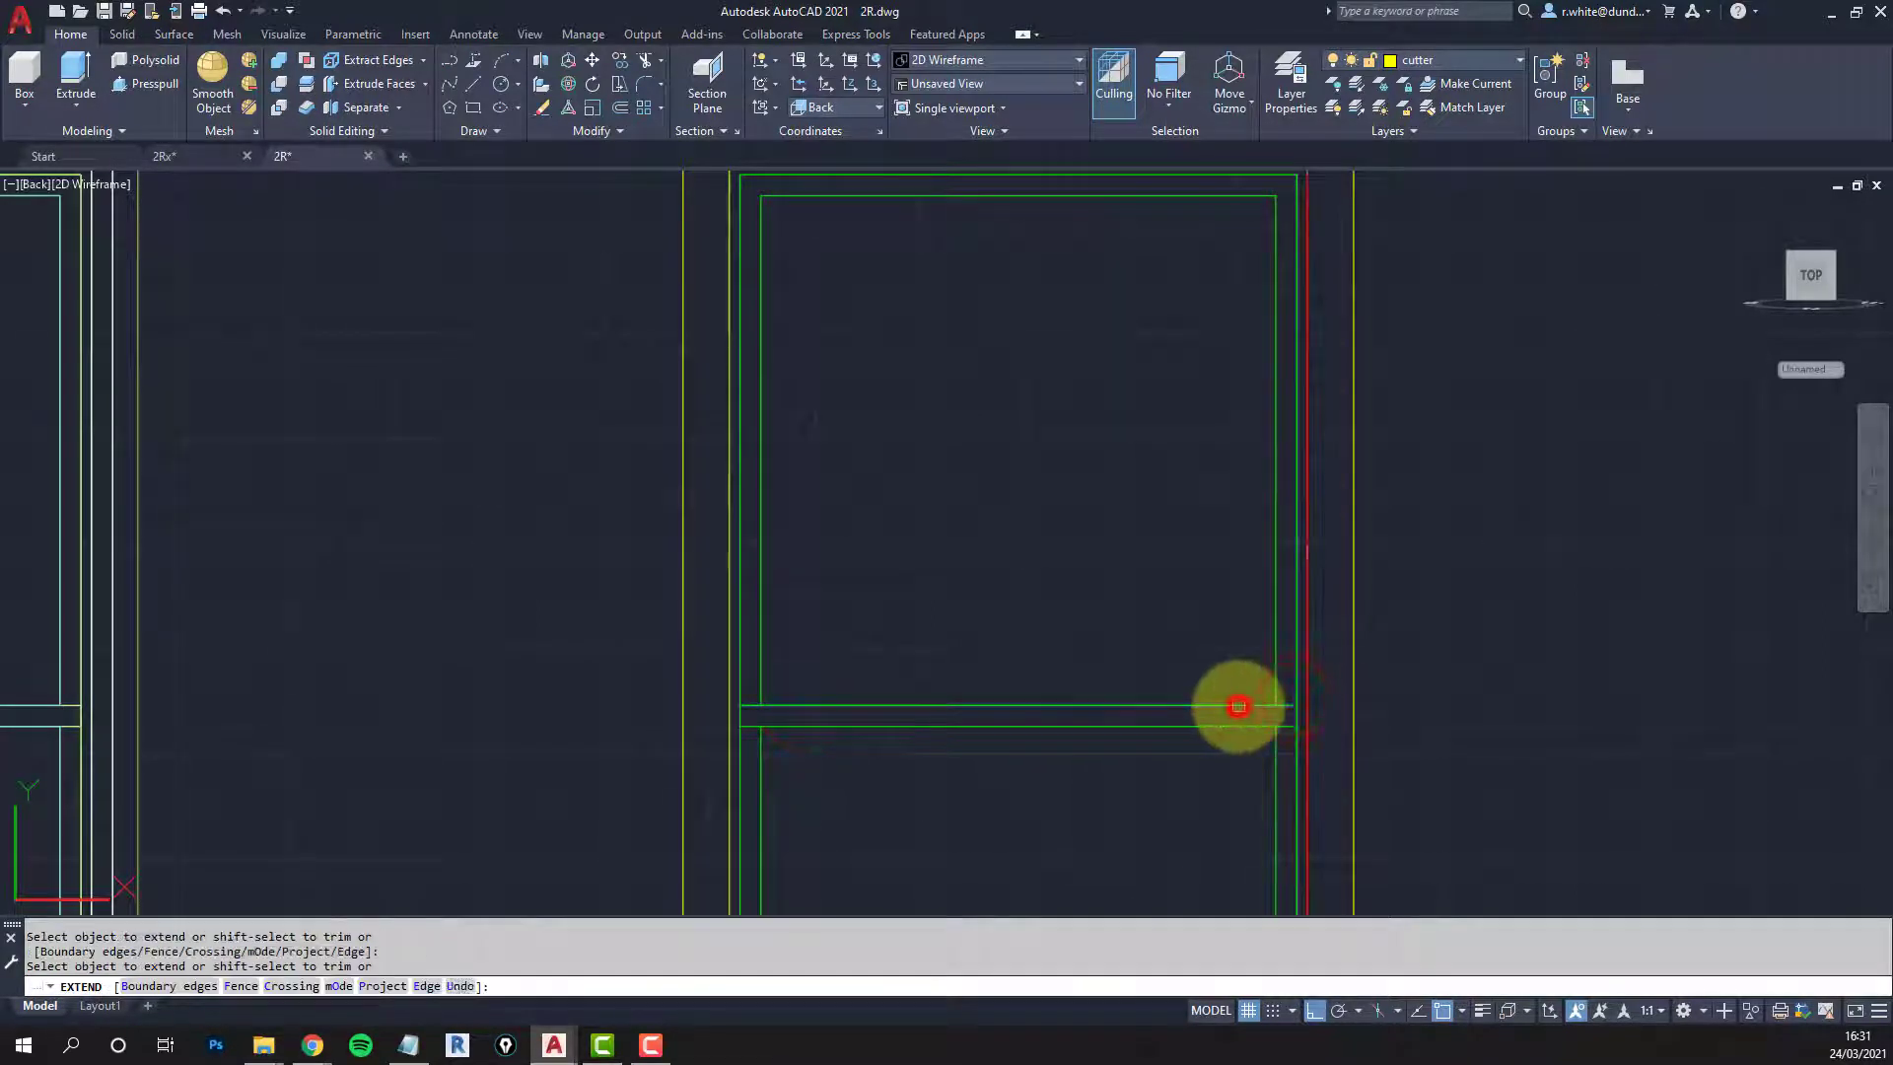
key("Return")
Step: Undo both extensions of the meeting rail's upper line
scroll(1202, 711, "down", 1)
mouse_move(1178, 670)
middle_mouse_down()
mouse_move(1144, 423)
mouse_move(1123, 533)
mouse_move(1059, 554)
middle_mouse_up()
scroll(927, 587, "down", 2)
middle_click_drag(928, 586, 946, 522)
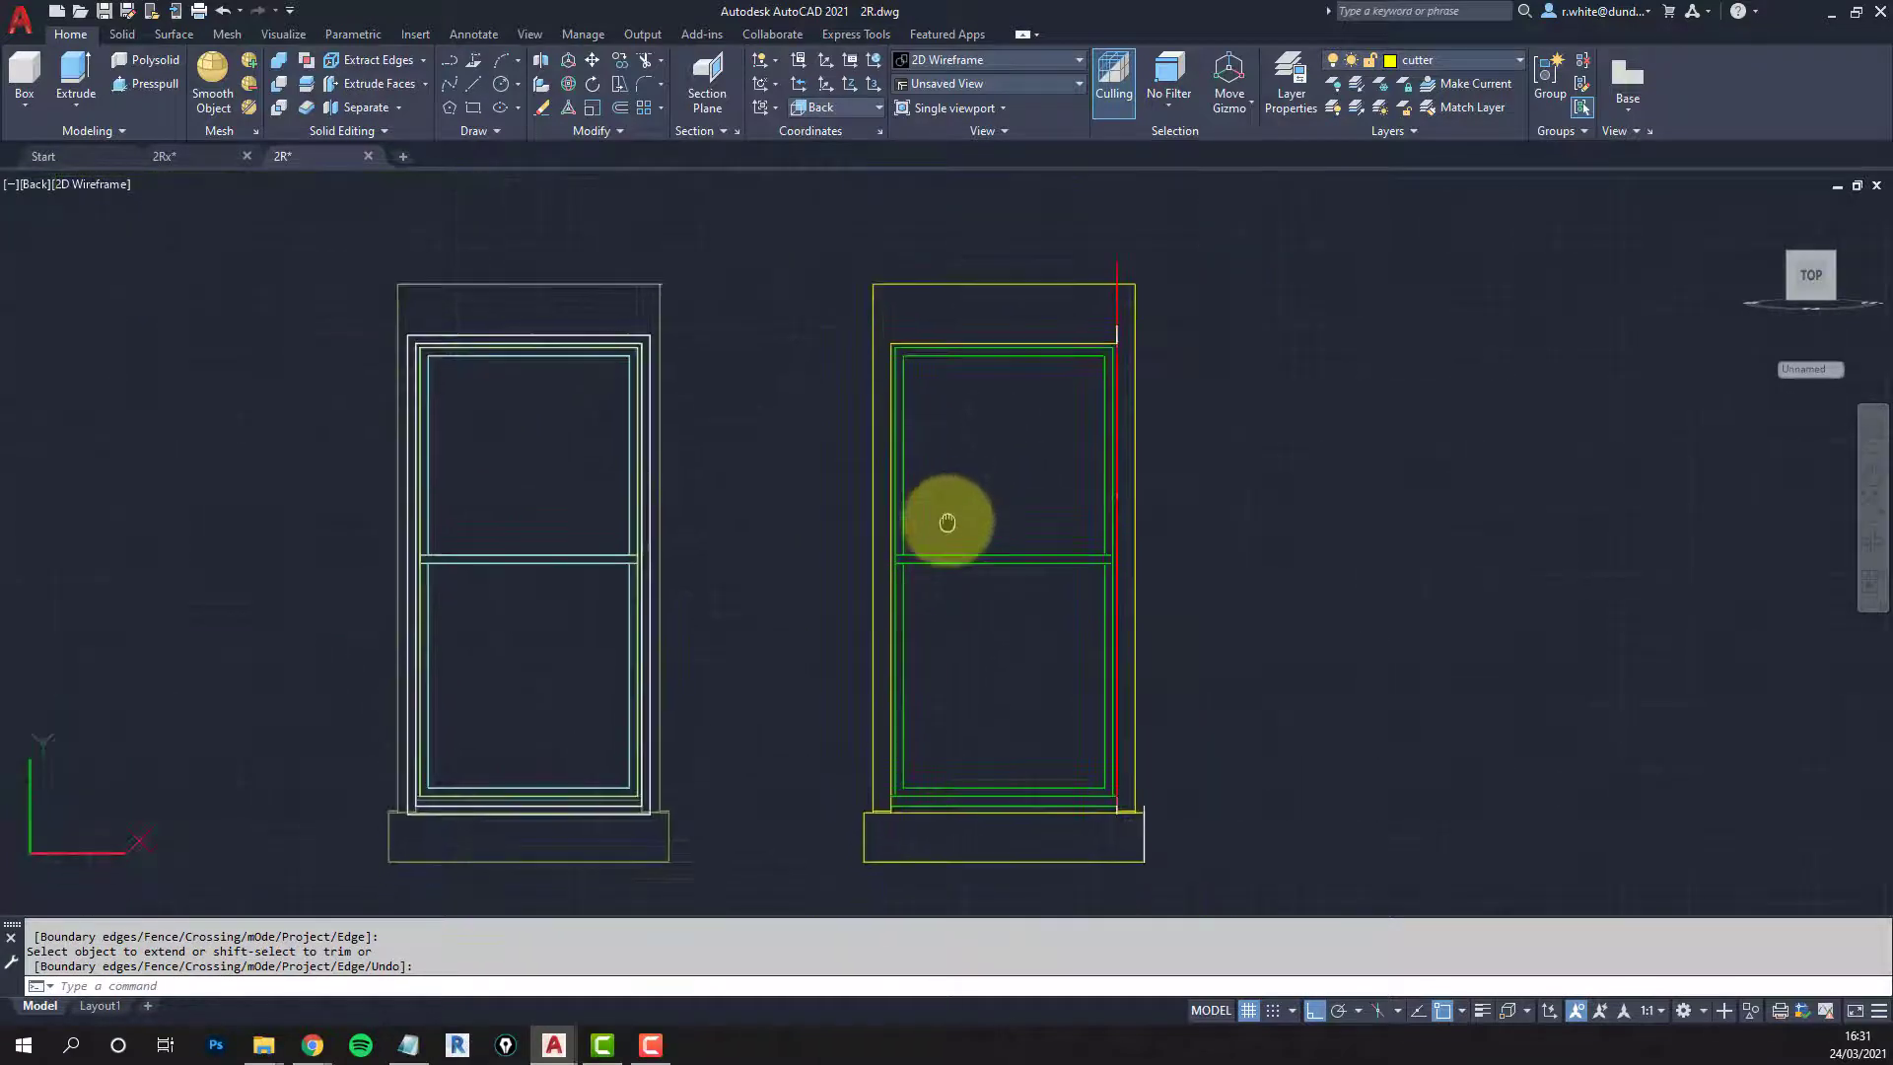
scroll(952, 544, "up", 2)
scroll(950, 549, "down", 2)
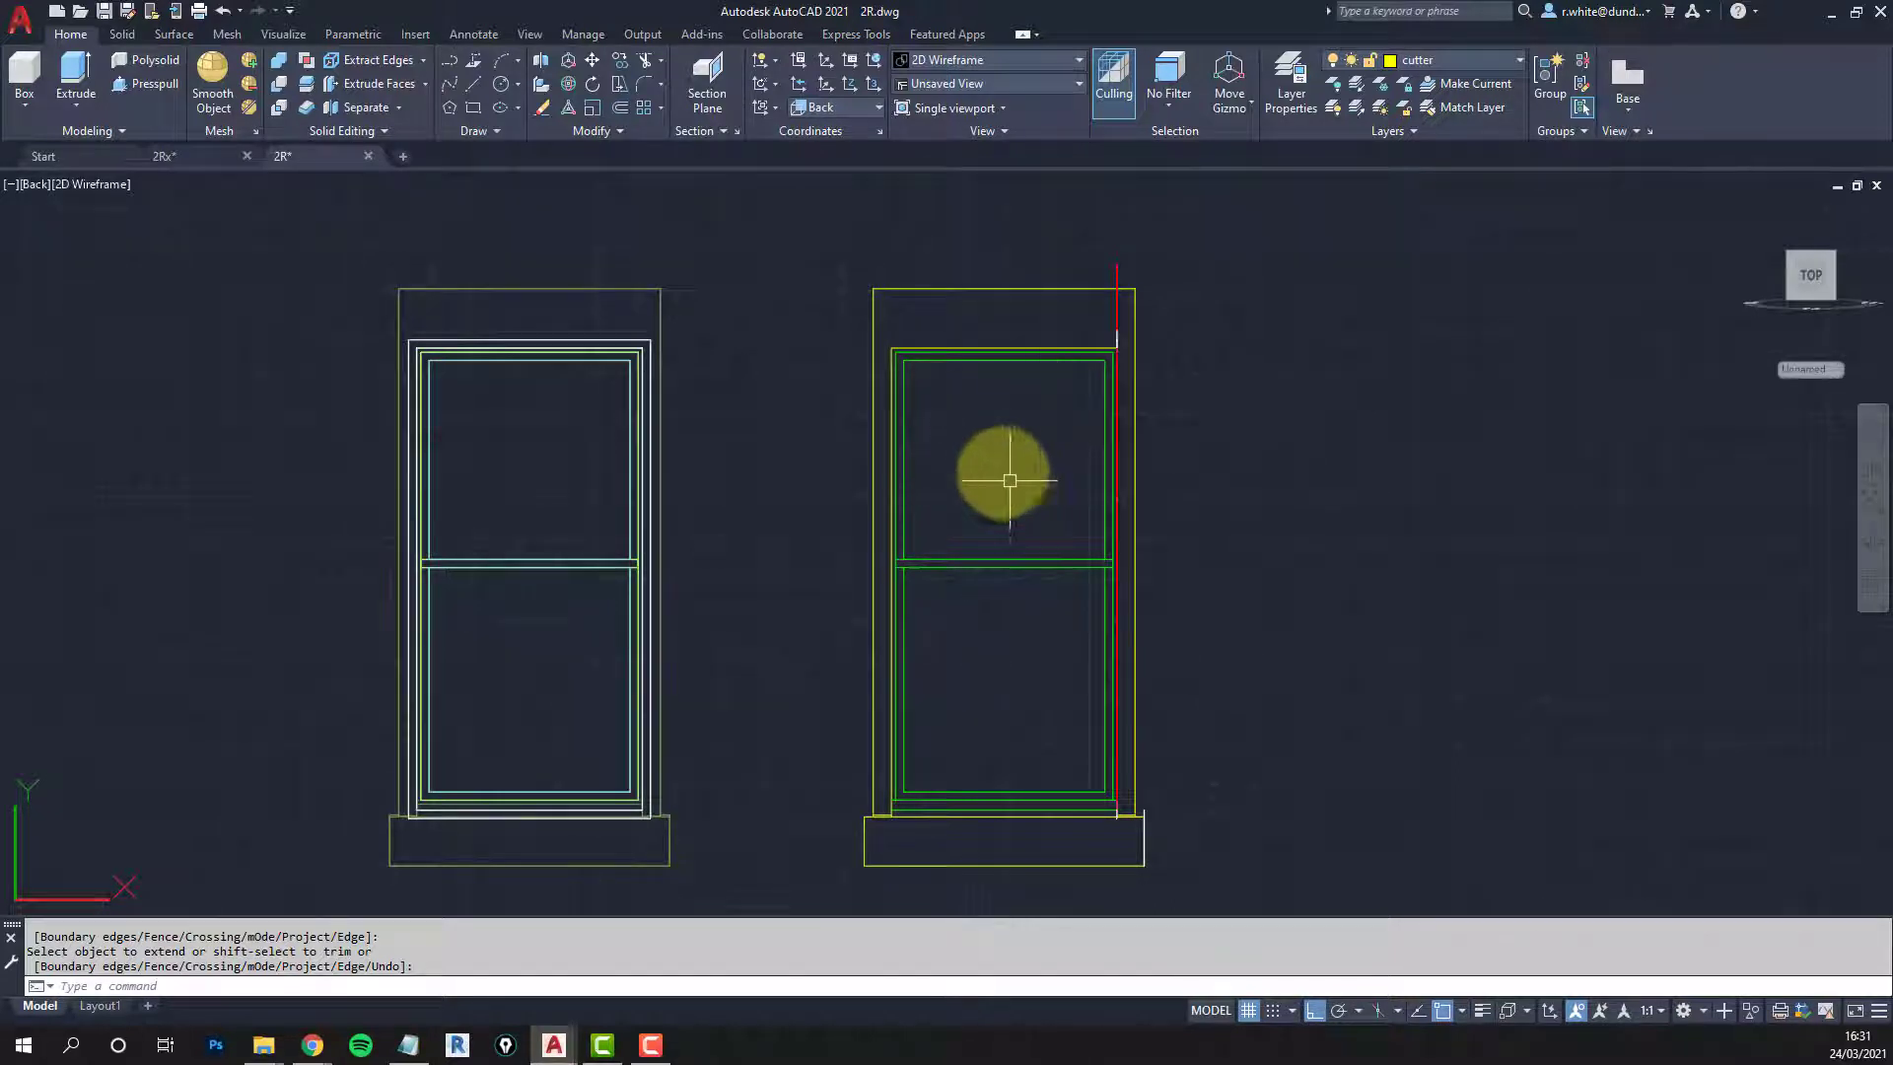
scroll(1010, 480, "up", 2)
middle_click_drag(937, 507, 858, 549)
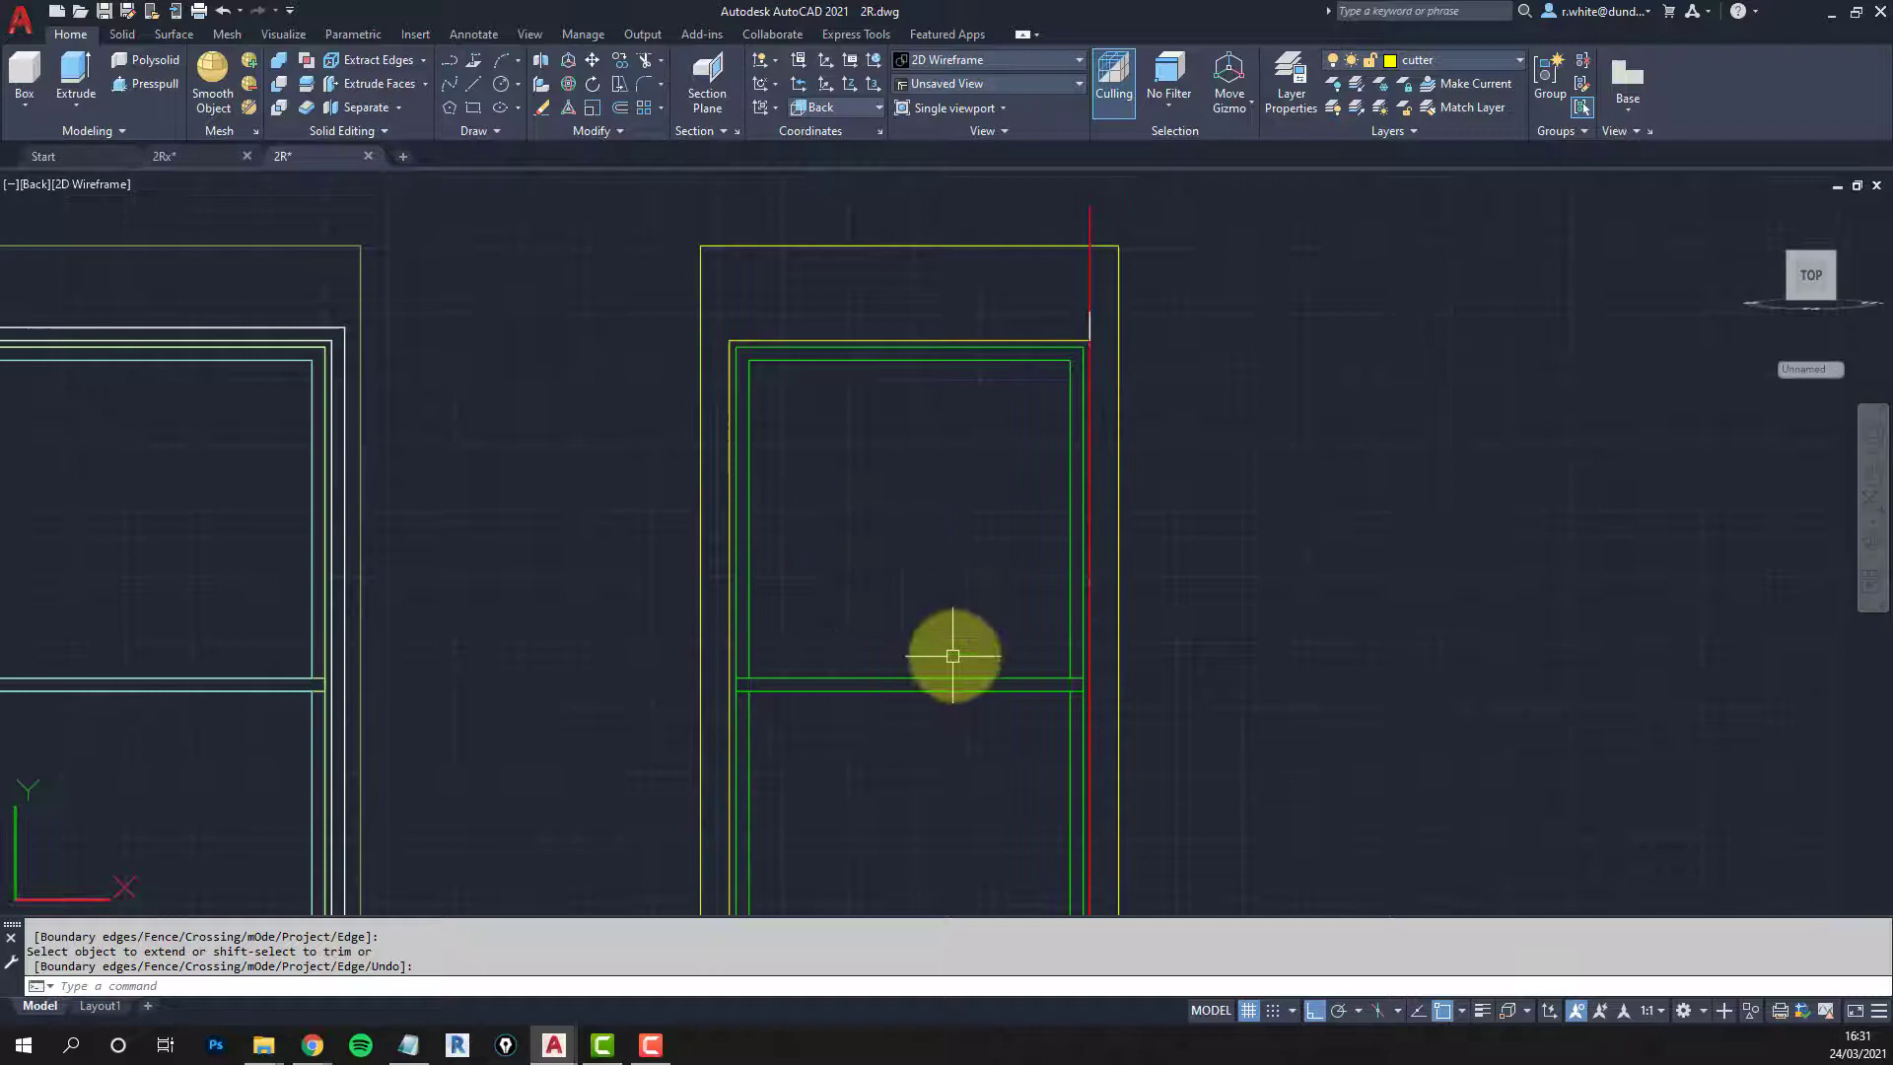
key("Escape")
key("Return")
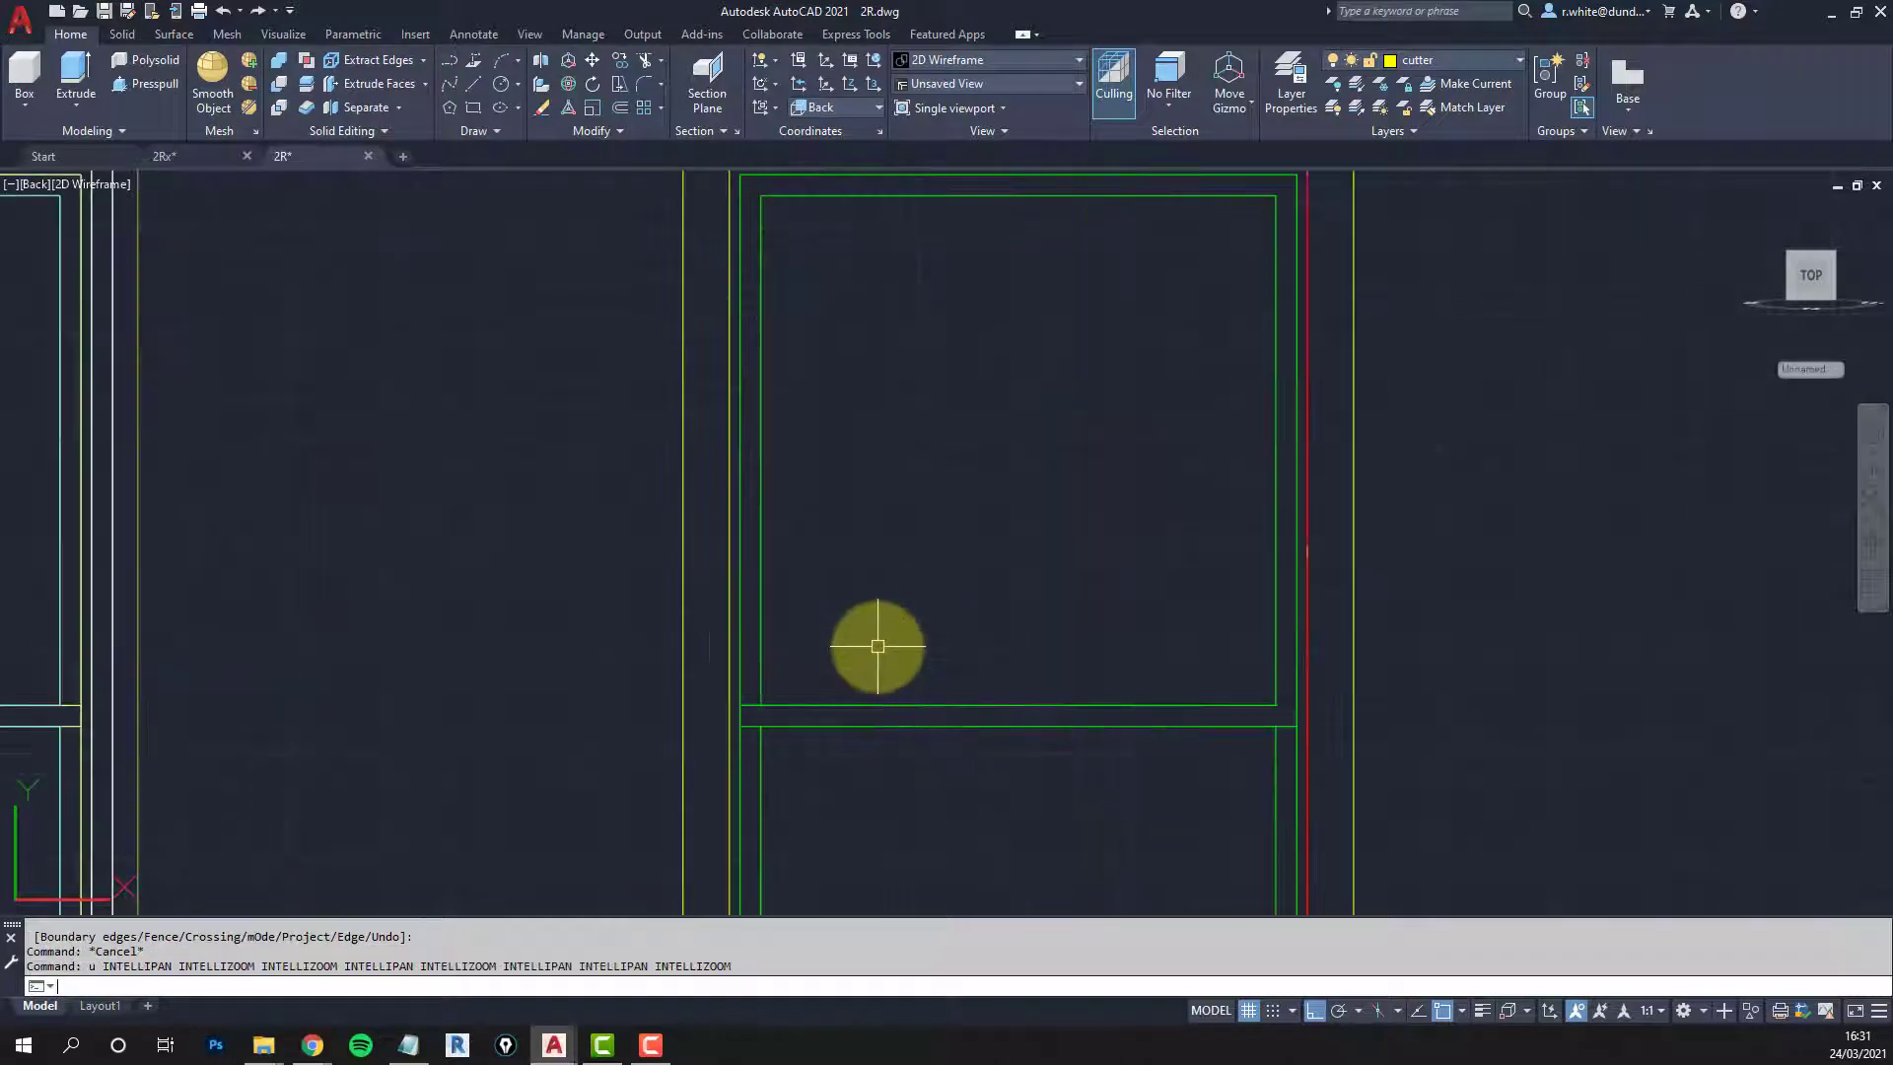
middle_click_drag(879, 642, 852, 708)
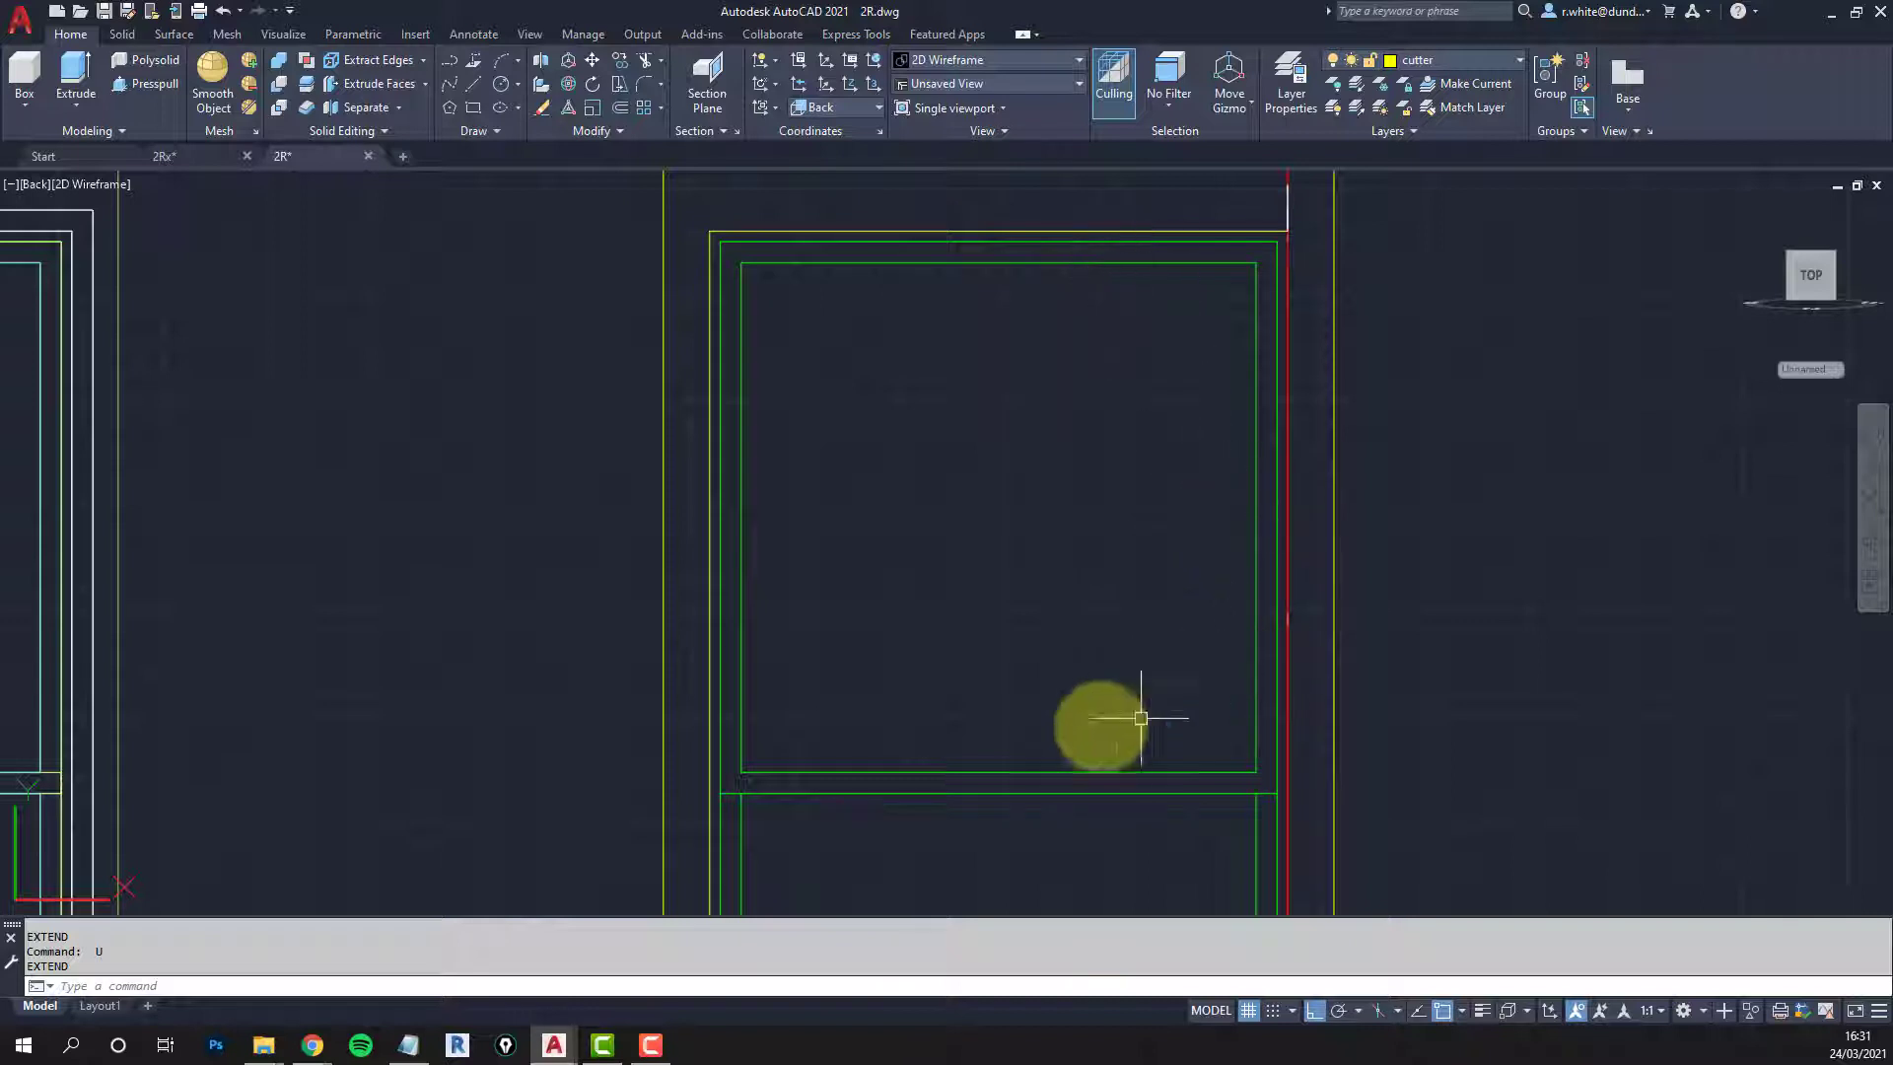
middle_click_drag(1111, 718, 1153, 592)
scroll(1120, 652, "down", 2)
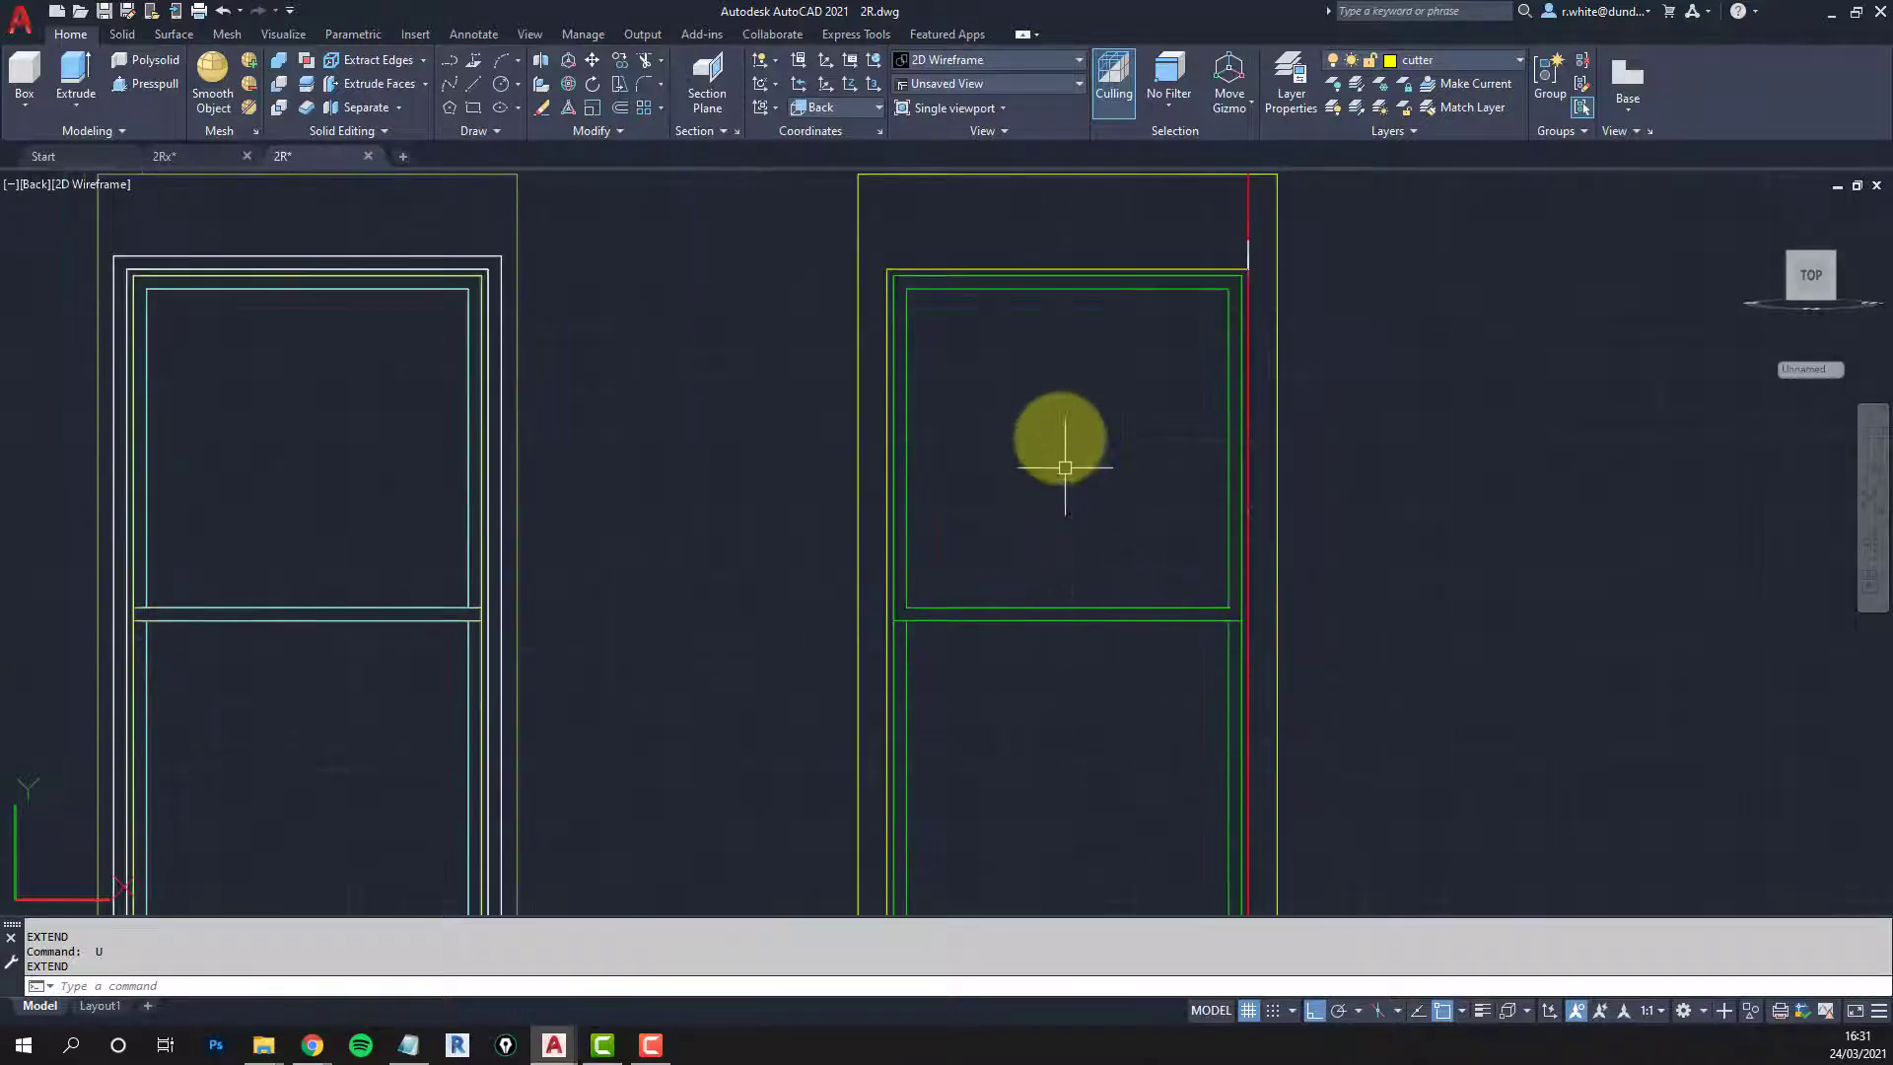
Step: Make 2R_WIN2 the current layer
scroll(1035, 463, "up", 4)
key("Escape")
key("Escape")
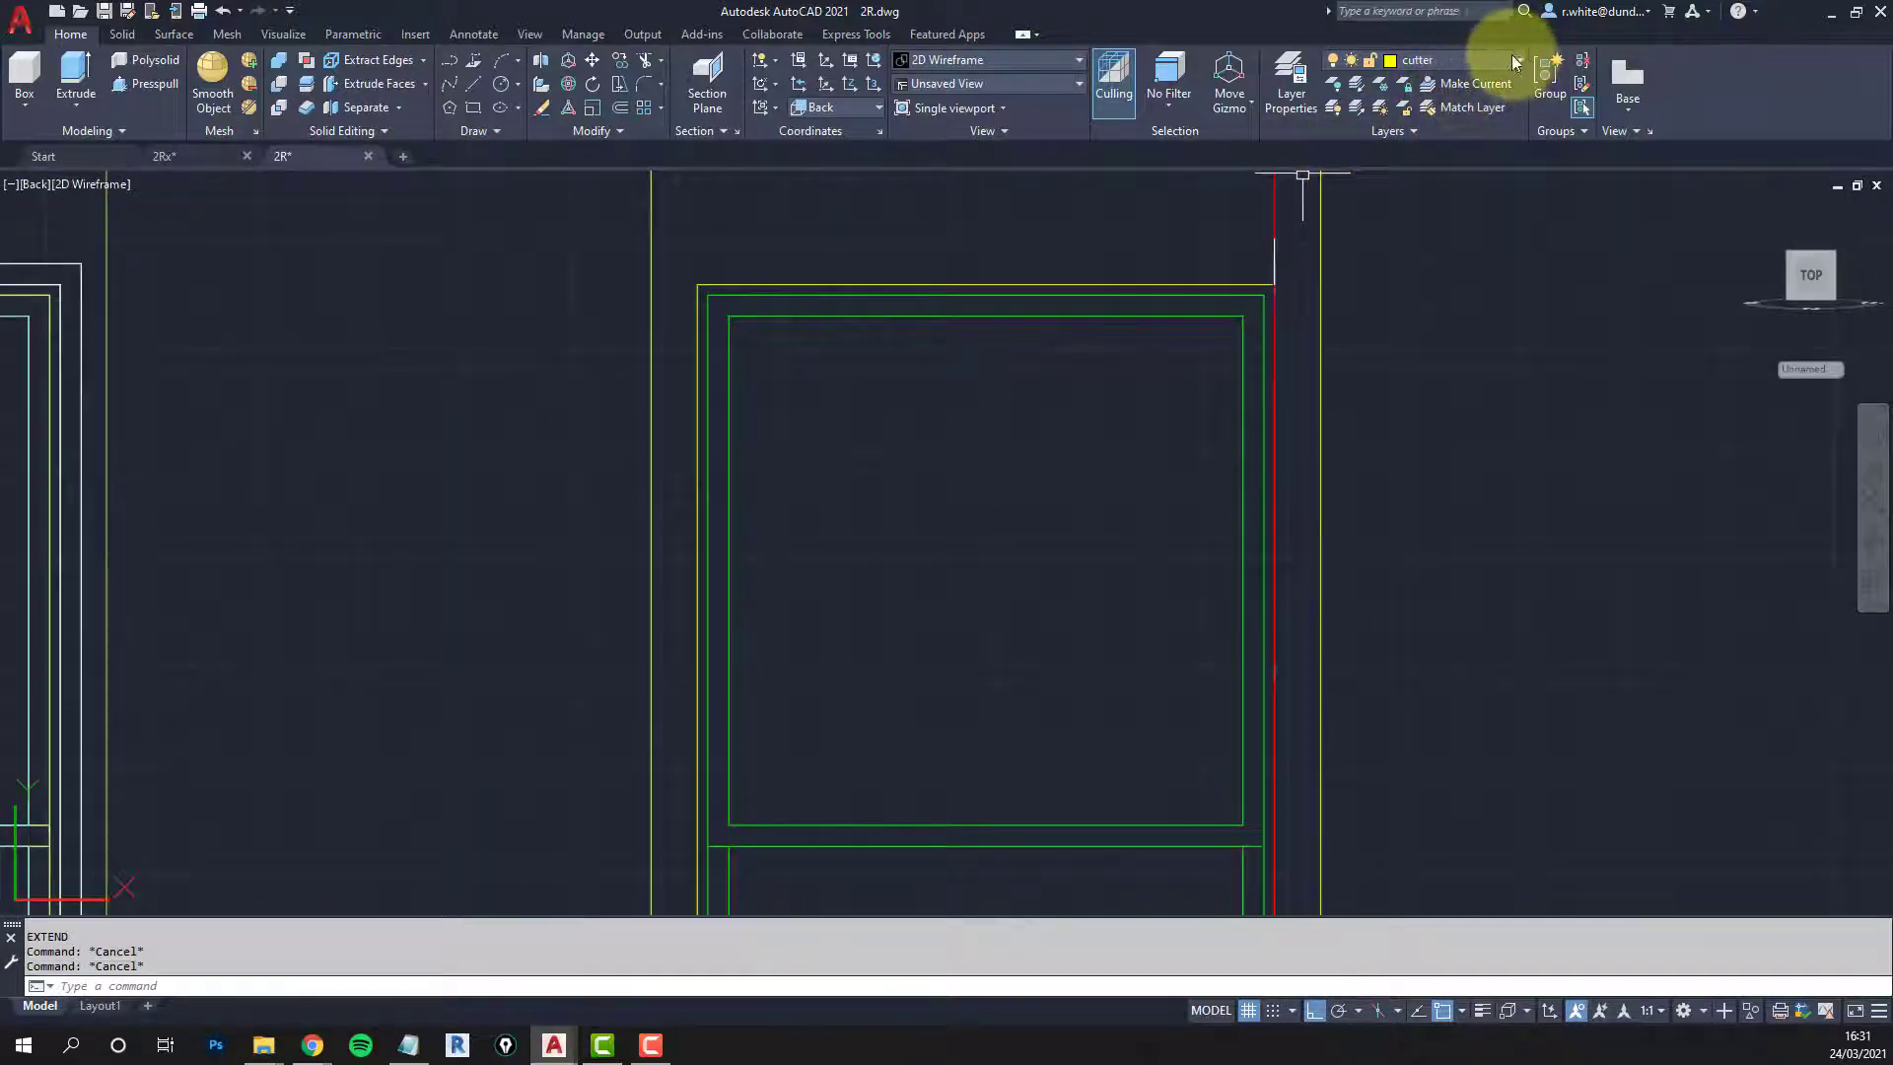
left_click(1516, 61)
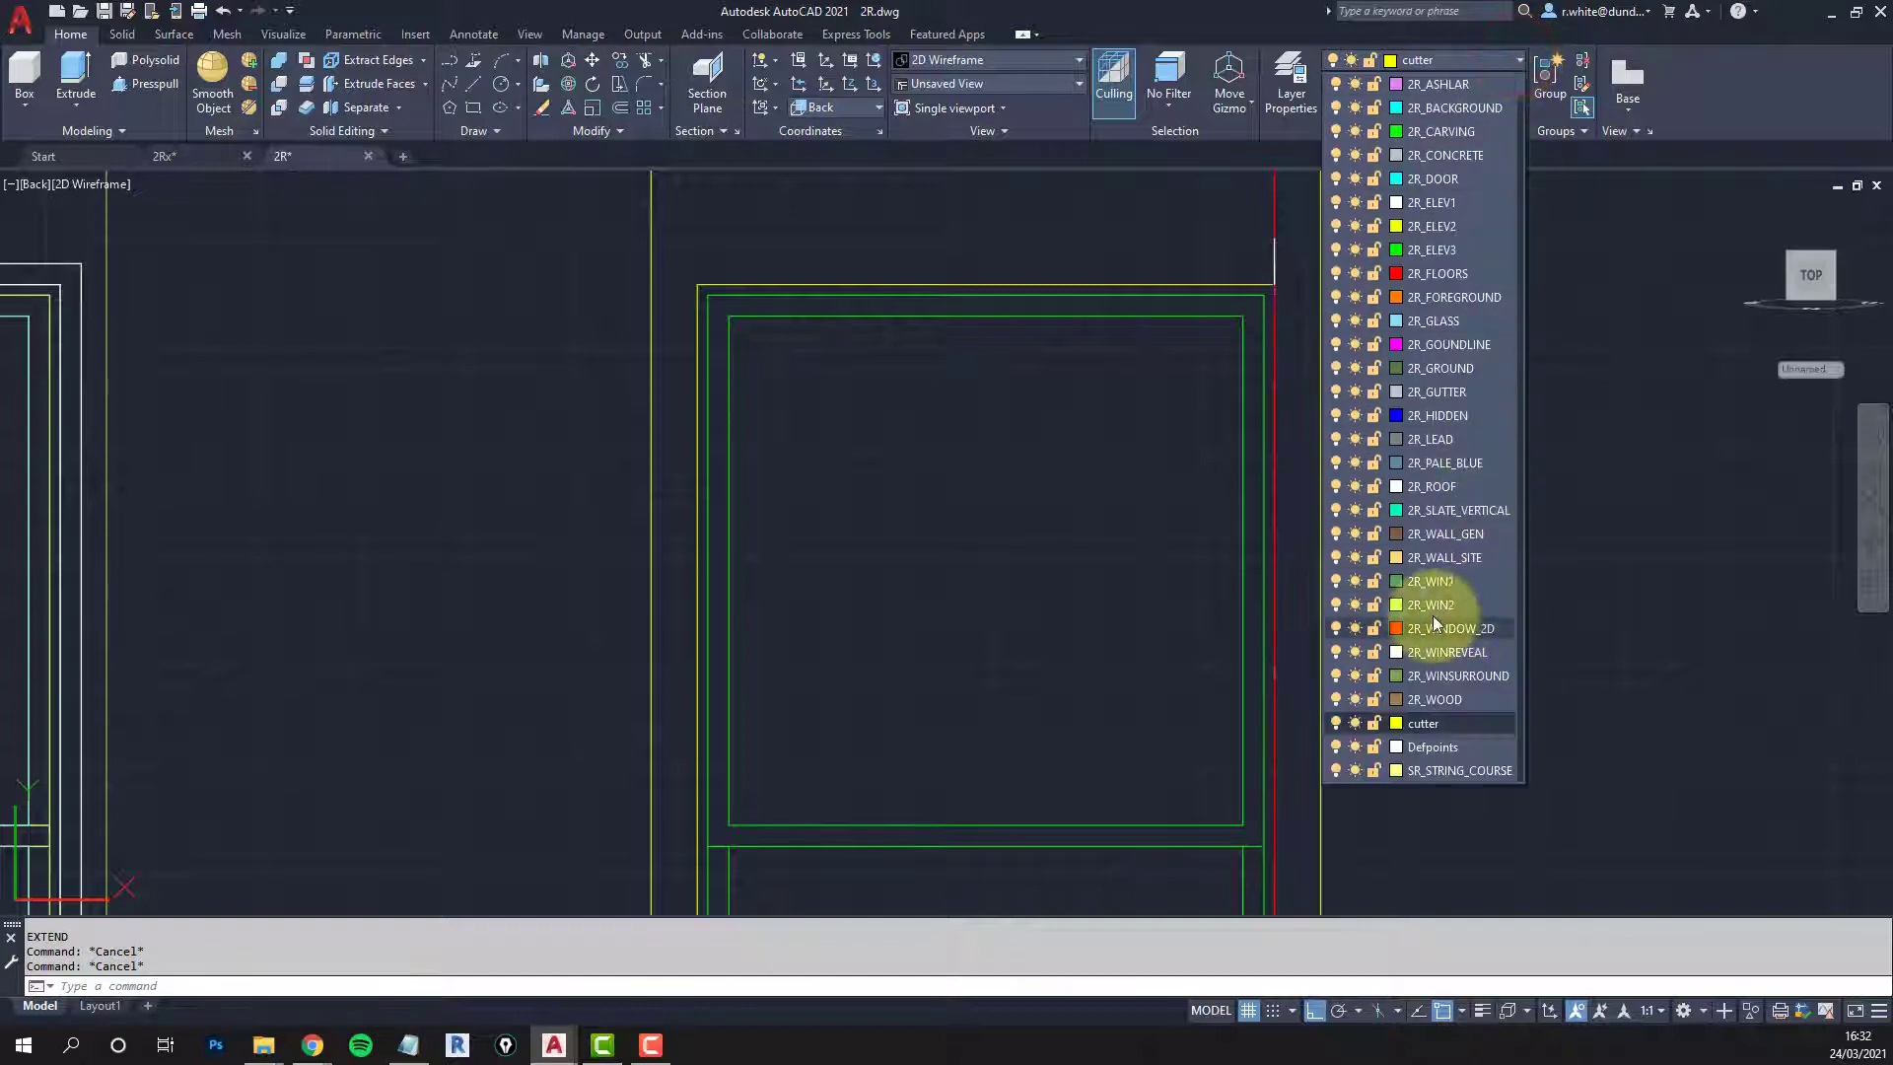
left_click(1434, 607)
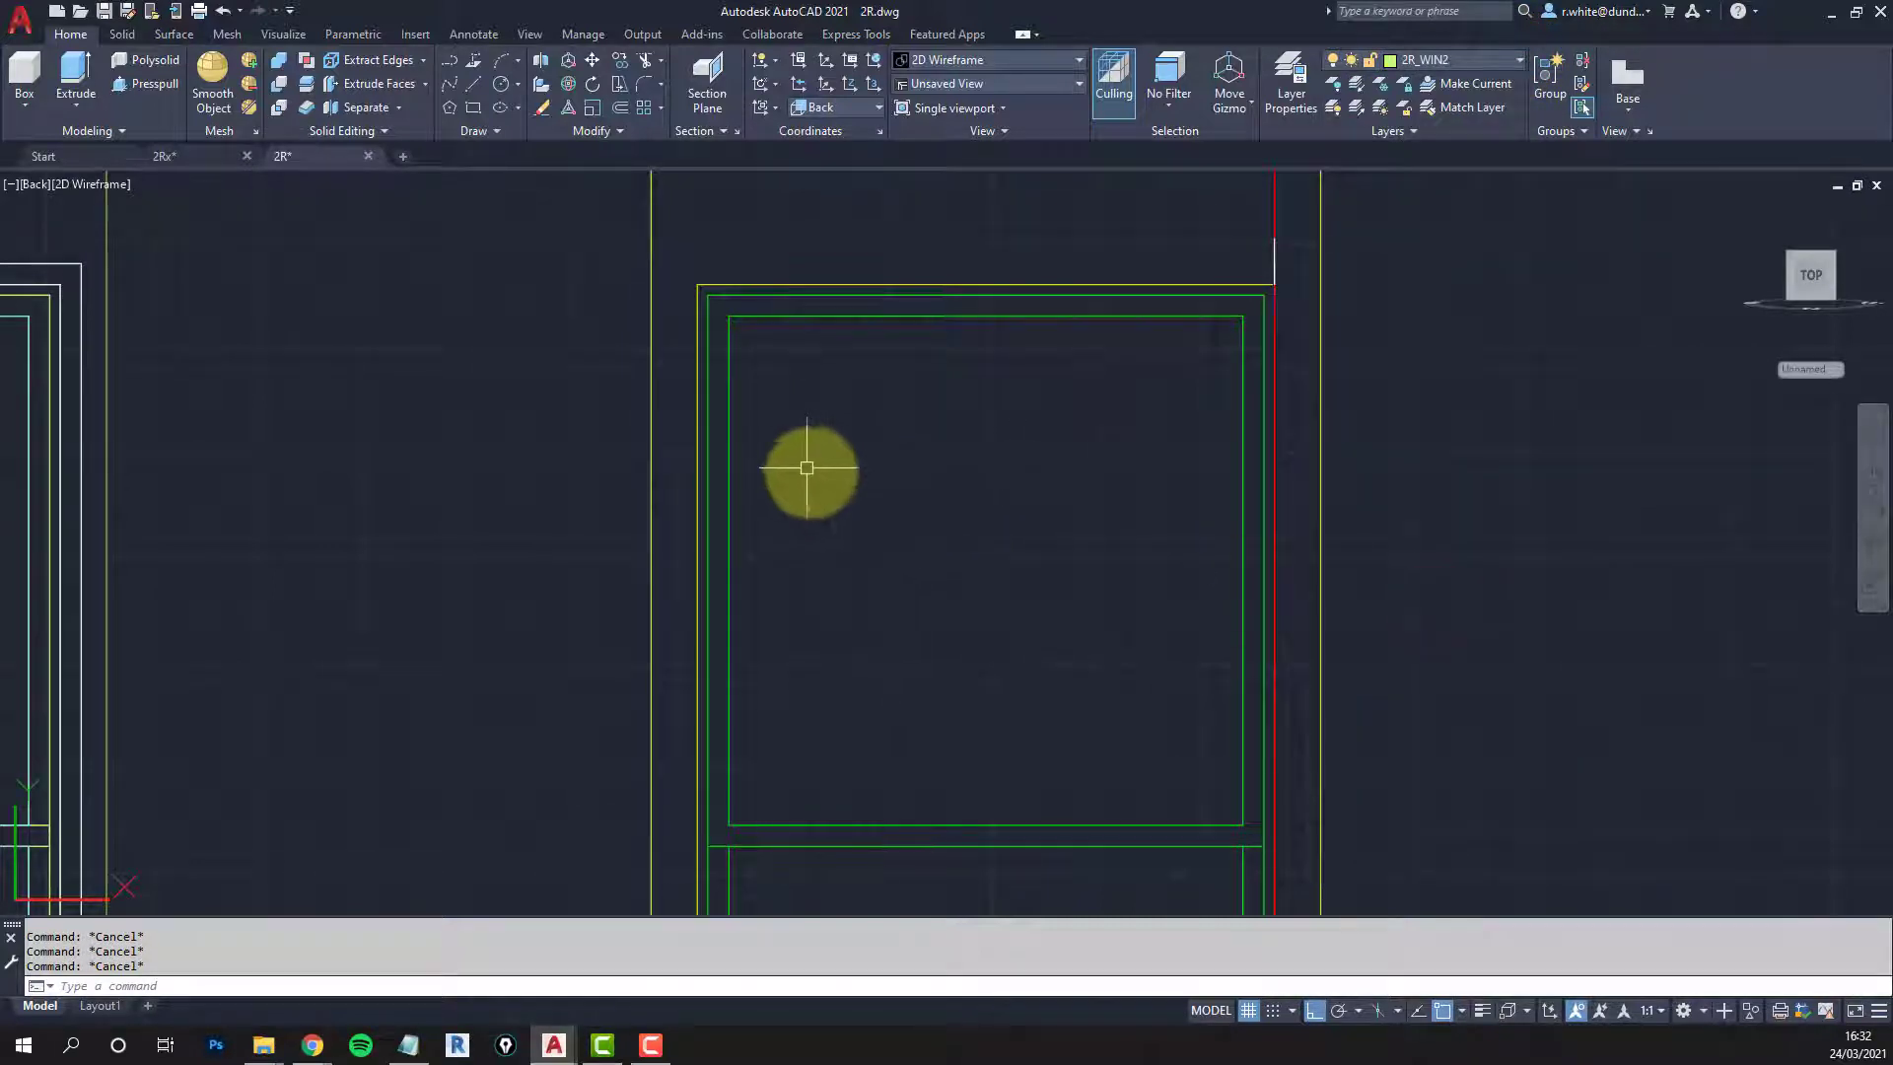
Step: Draw a 3D face over the upper sash's left stile, with mitred corners between its inner and outer outlines
type("3f")
key("Return")
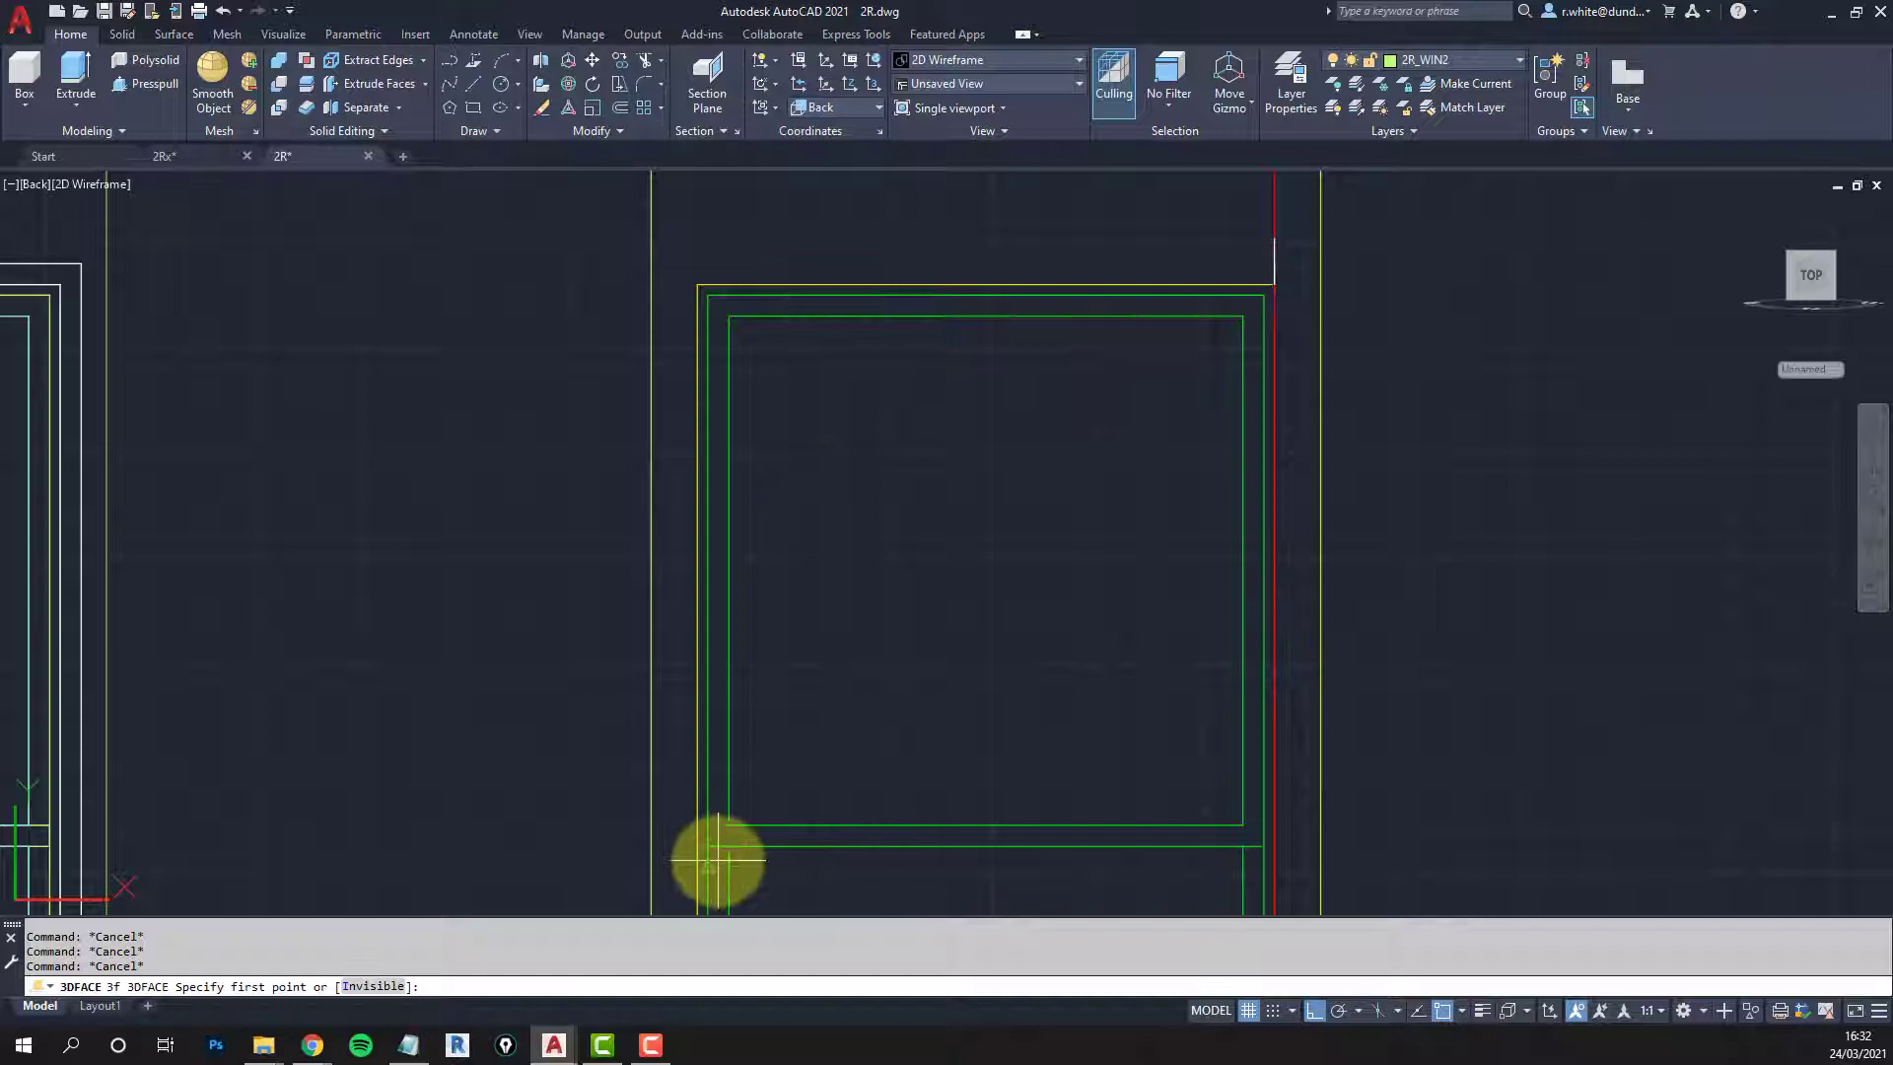
scroll(711, 850, "up", 4)
left_click(709, 830)
left_click(777, 777)
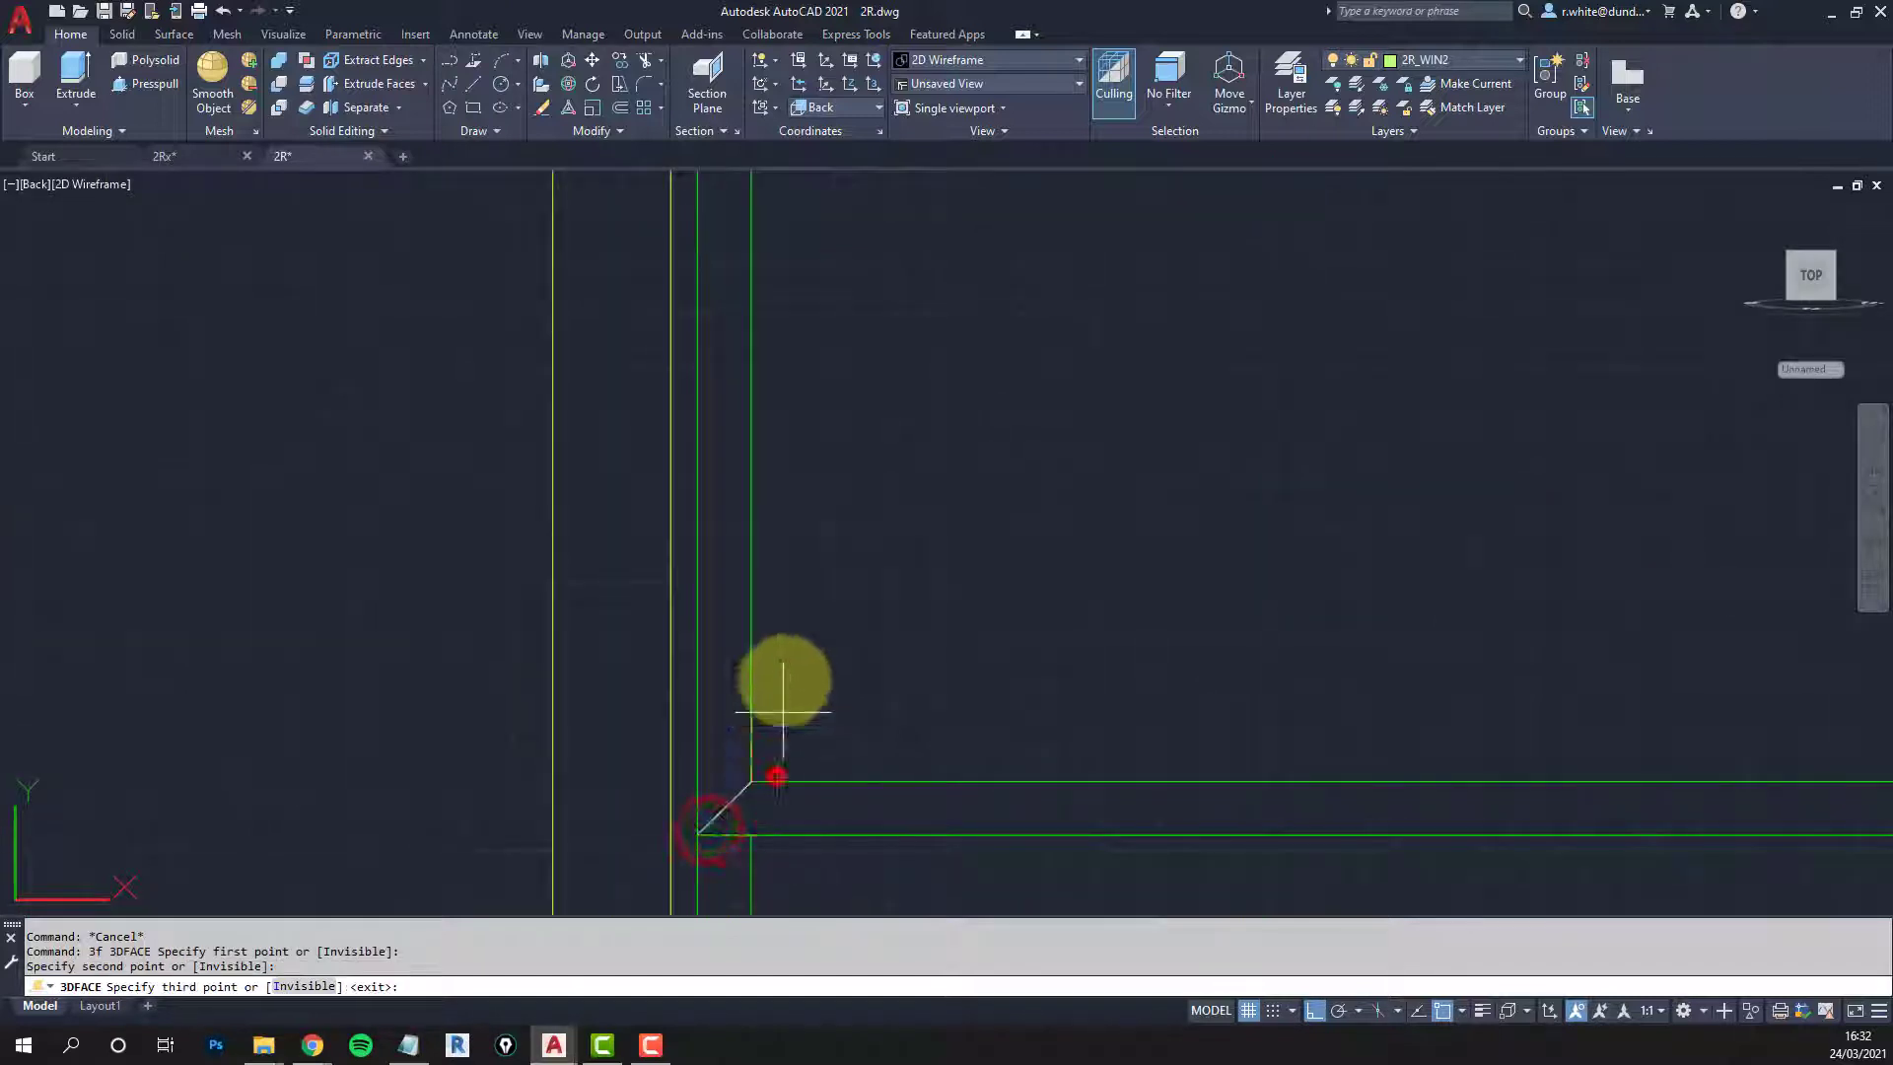
scroll(785, 659, "down", 3)
middle_click_drag(796, 547, 803, 694)
scroll(780, 543, "up", 2)
left_click(774, 480)
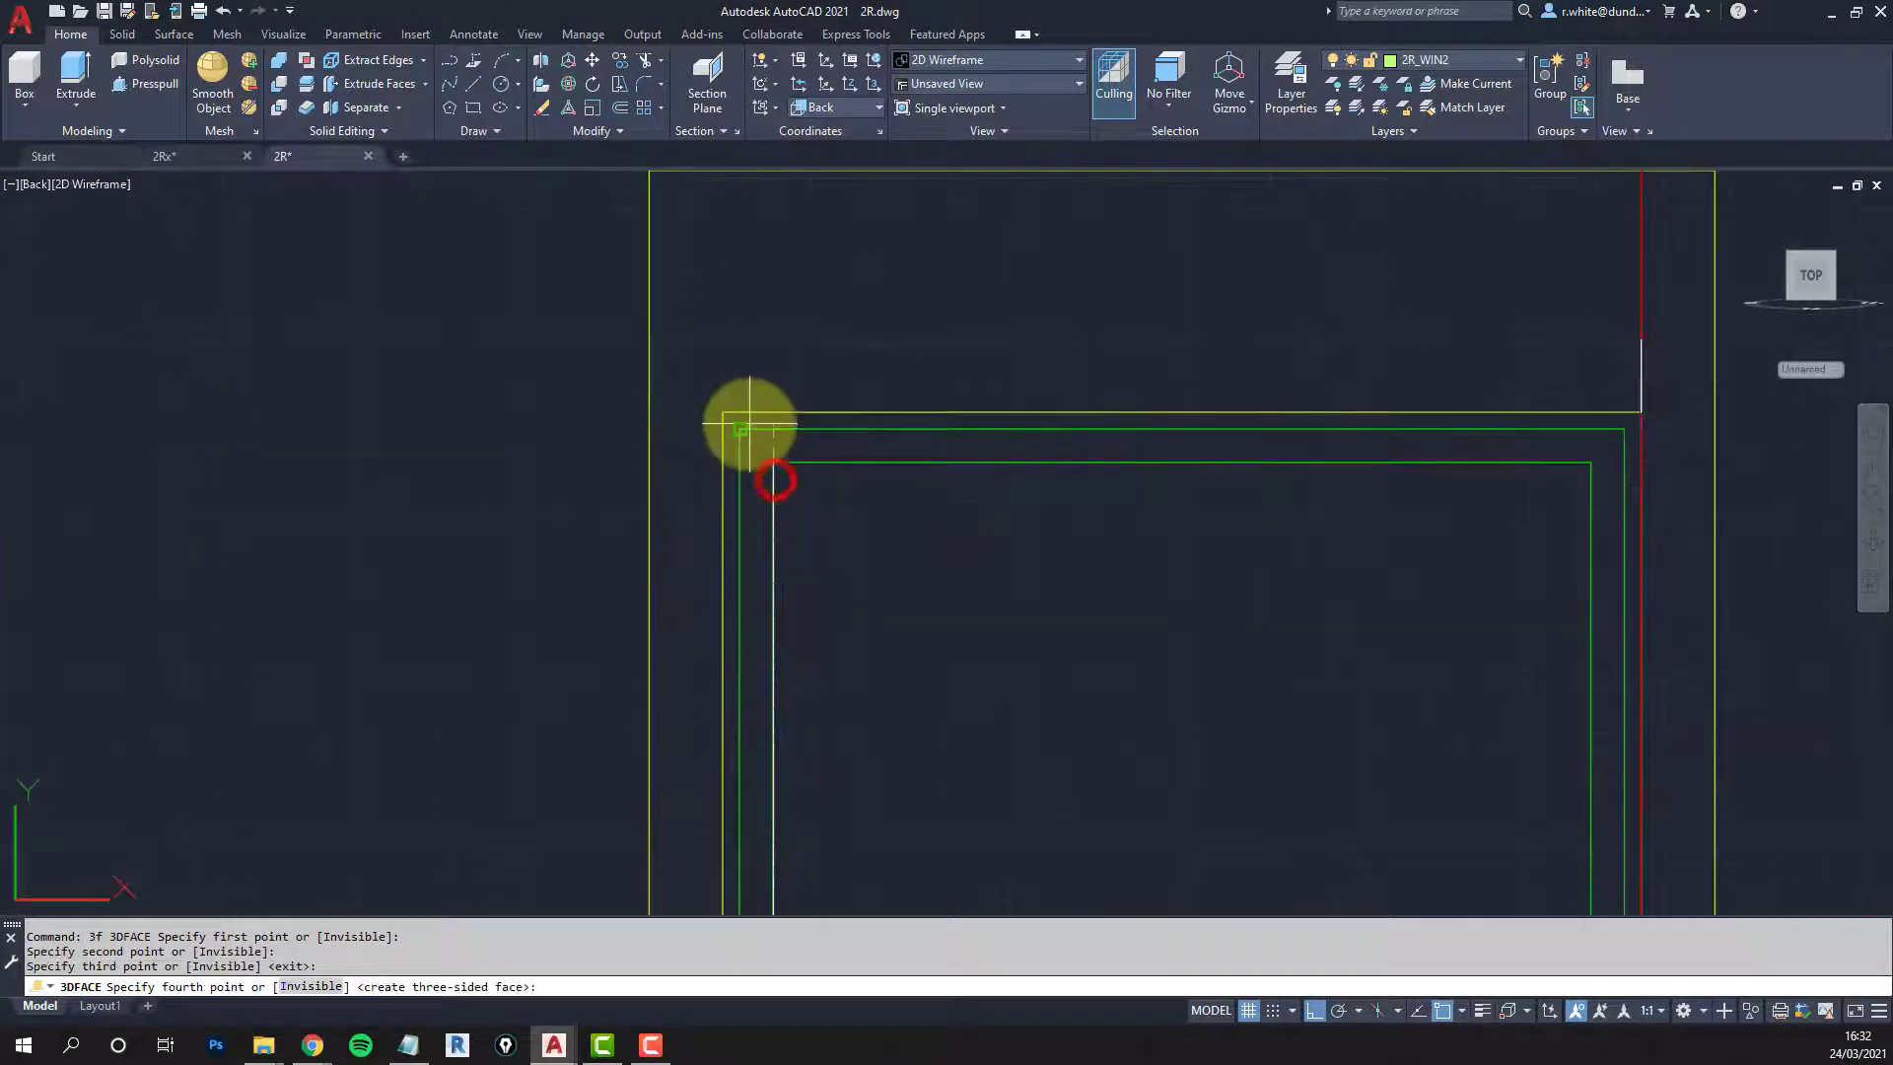
left_click(748, 427)
key("Return")
key("Return")
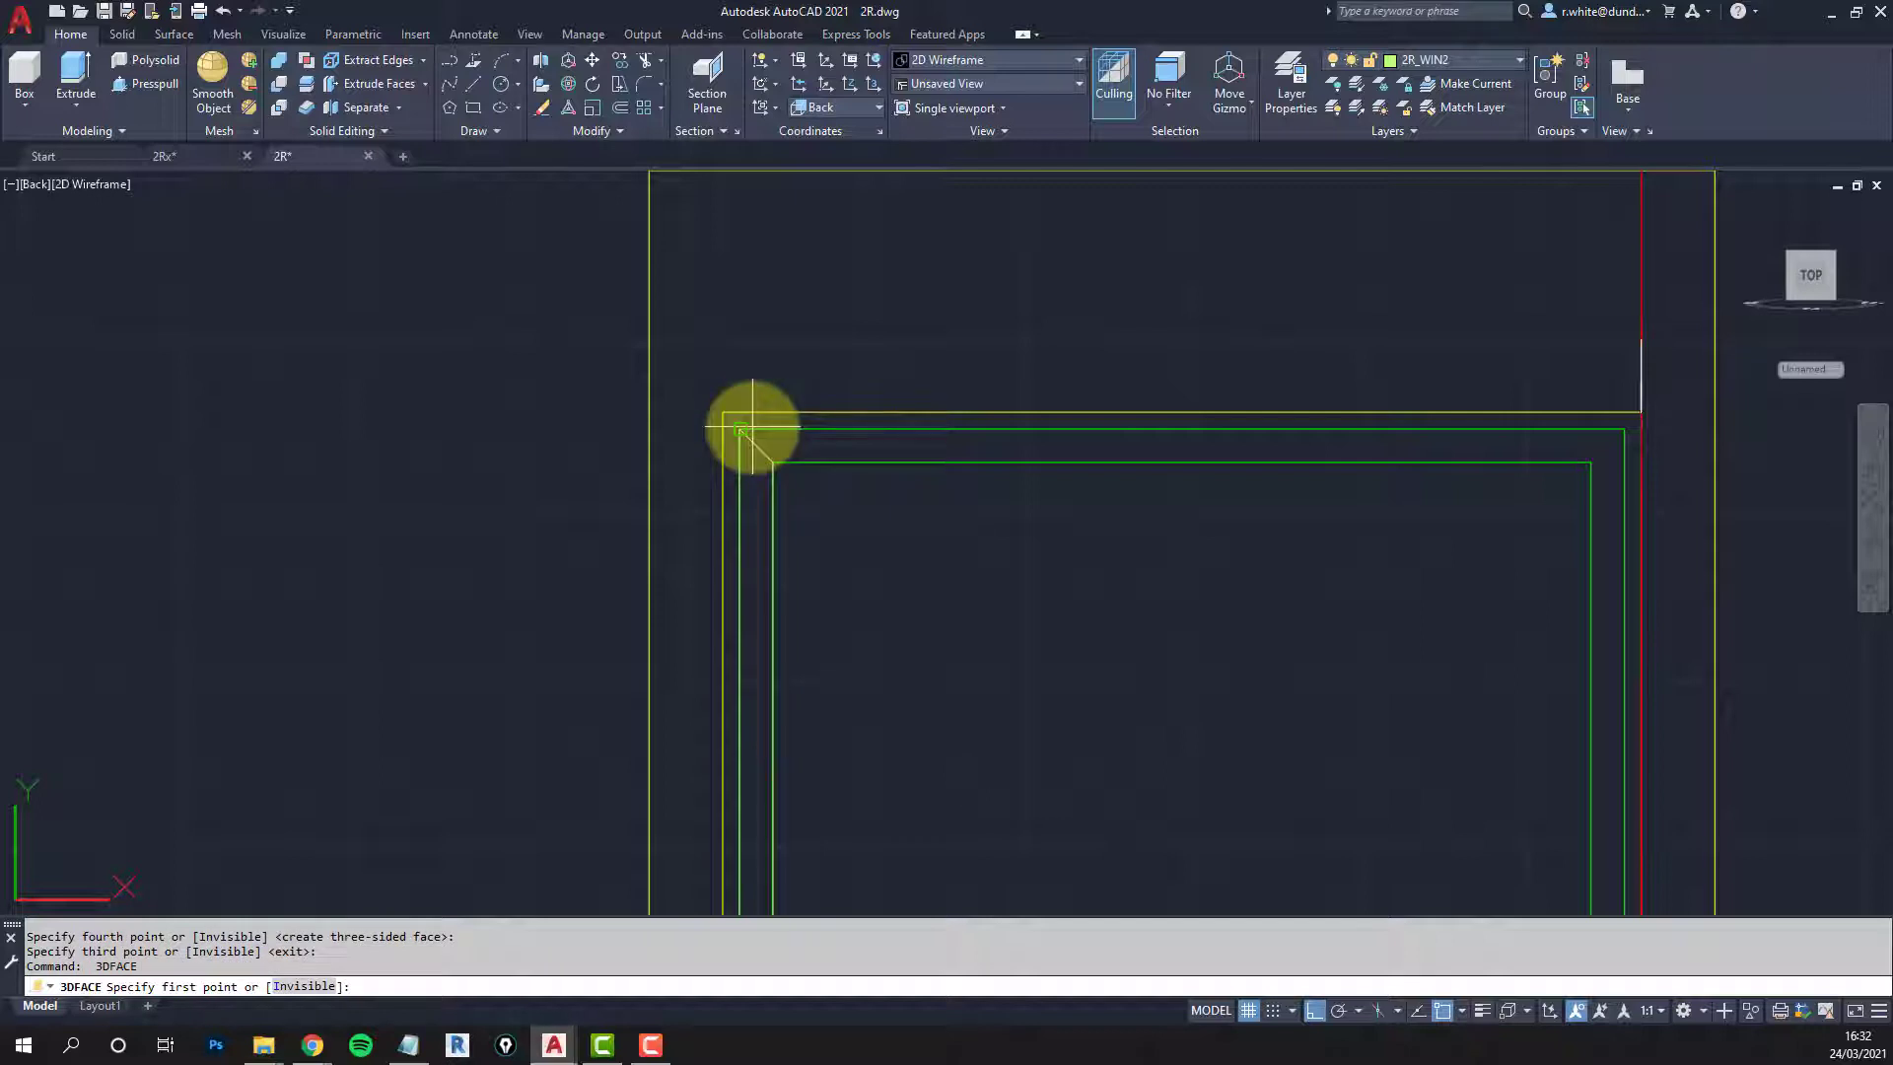
Step: Draw a mitred 3D face over the upper sash's top rail, starting from the left stile's upper corner
left_click(752, 428)
left_click(773, 459)
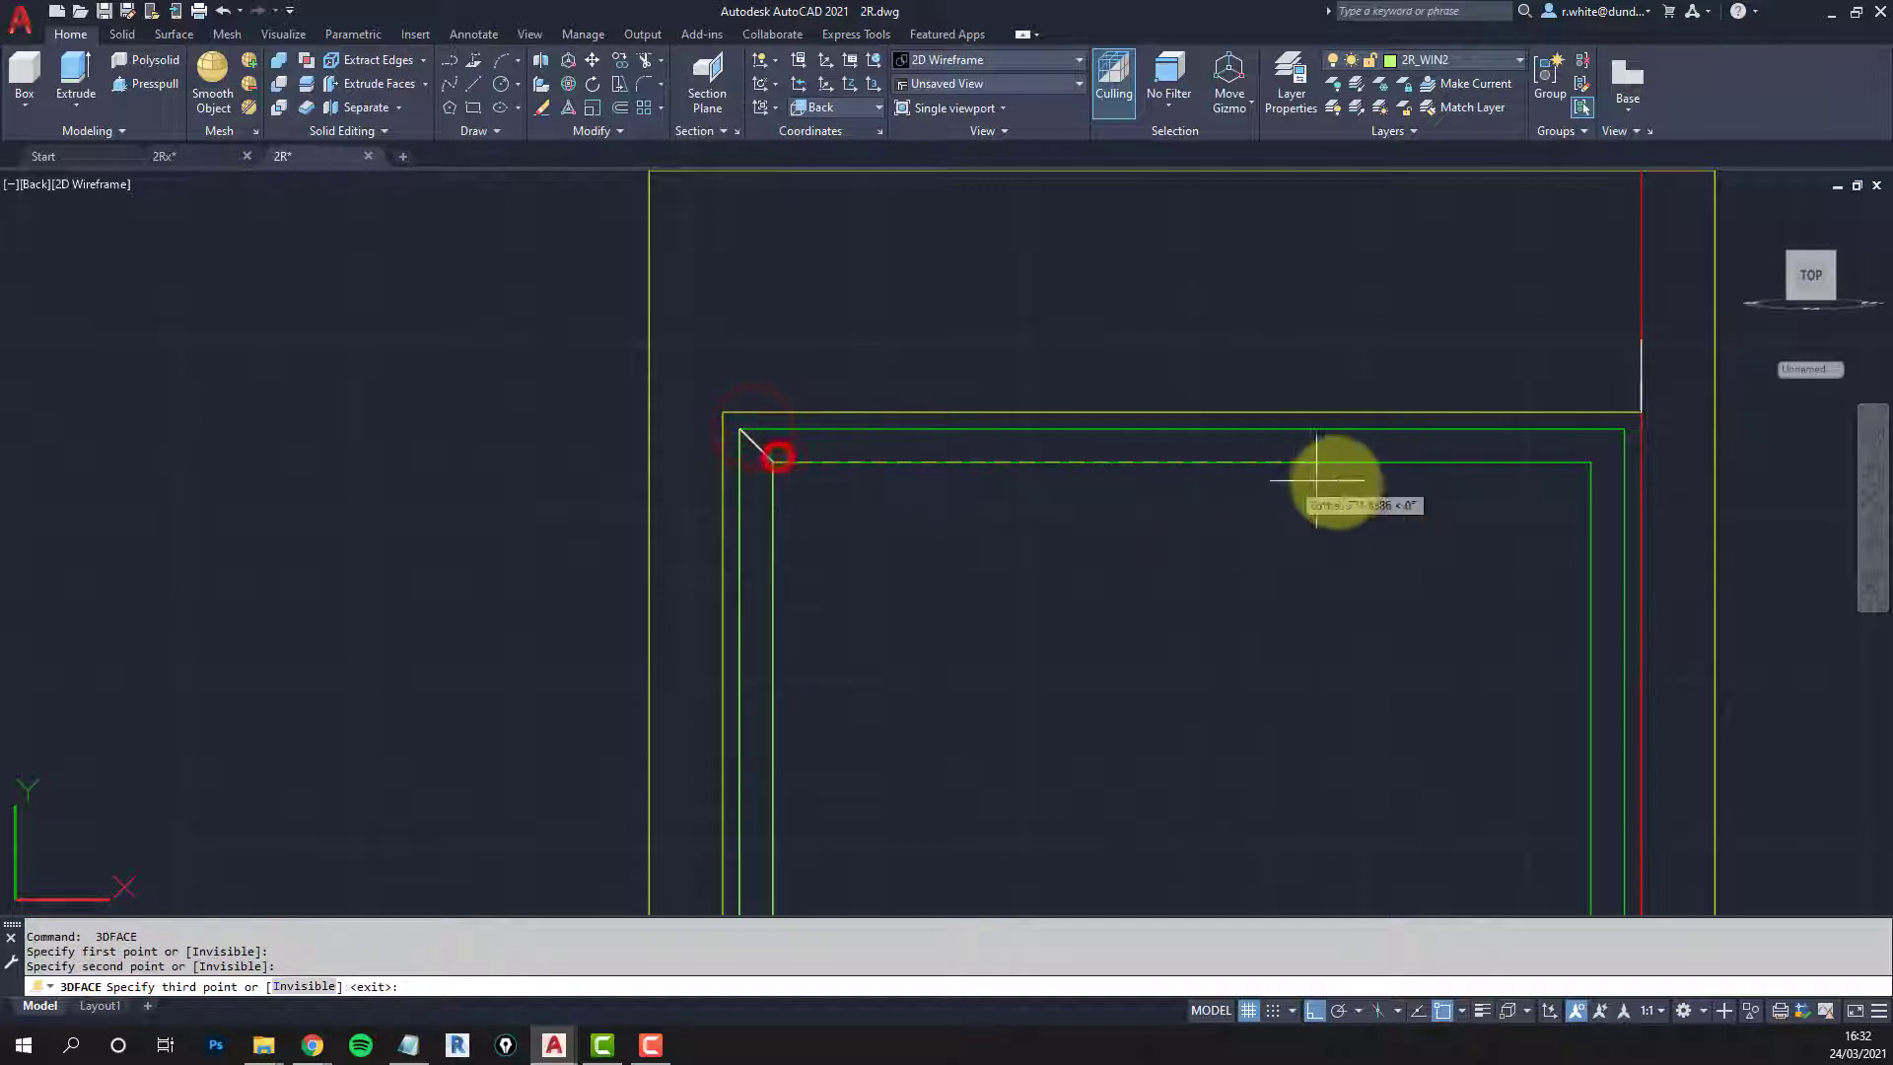
left_click(1556, 464)
left_click(1619, 436)
key("Return")
key("Return")
Step: Draw a mitred 3D face over the upper sash's right stile, from the top rail down to the meeting rail
left_click(1622, 437)
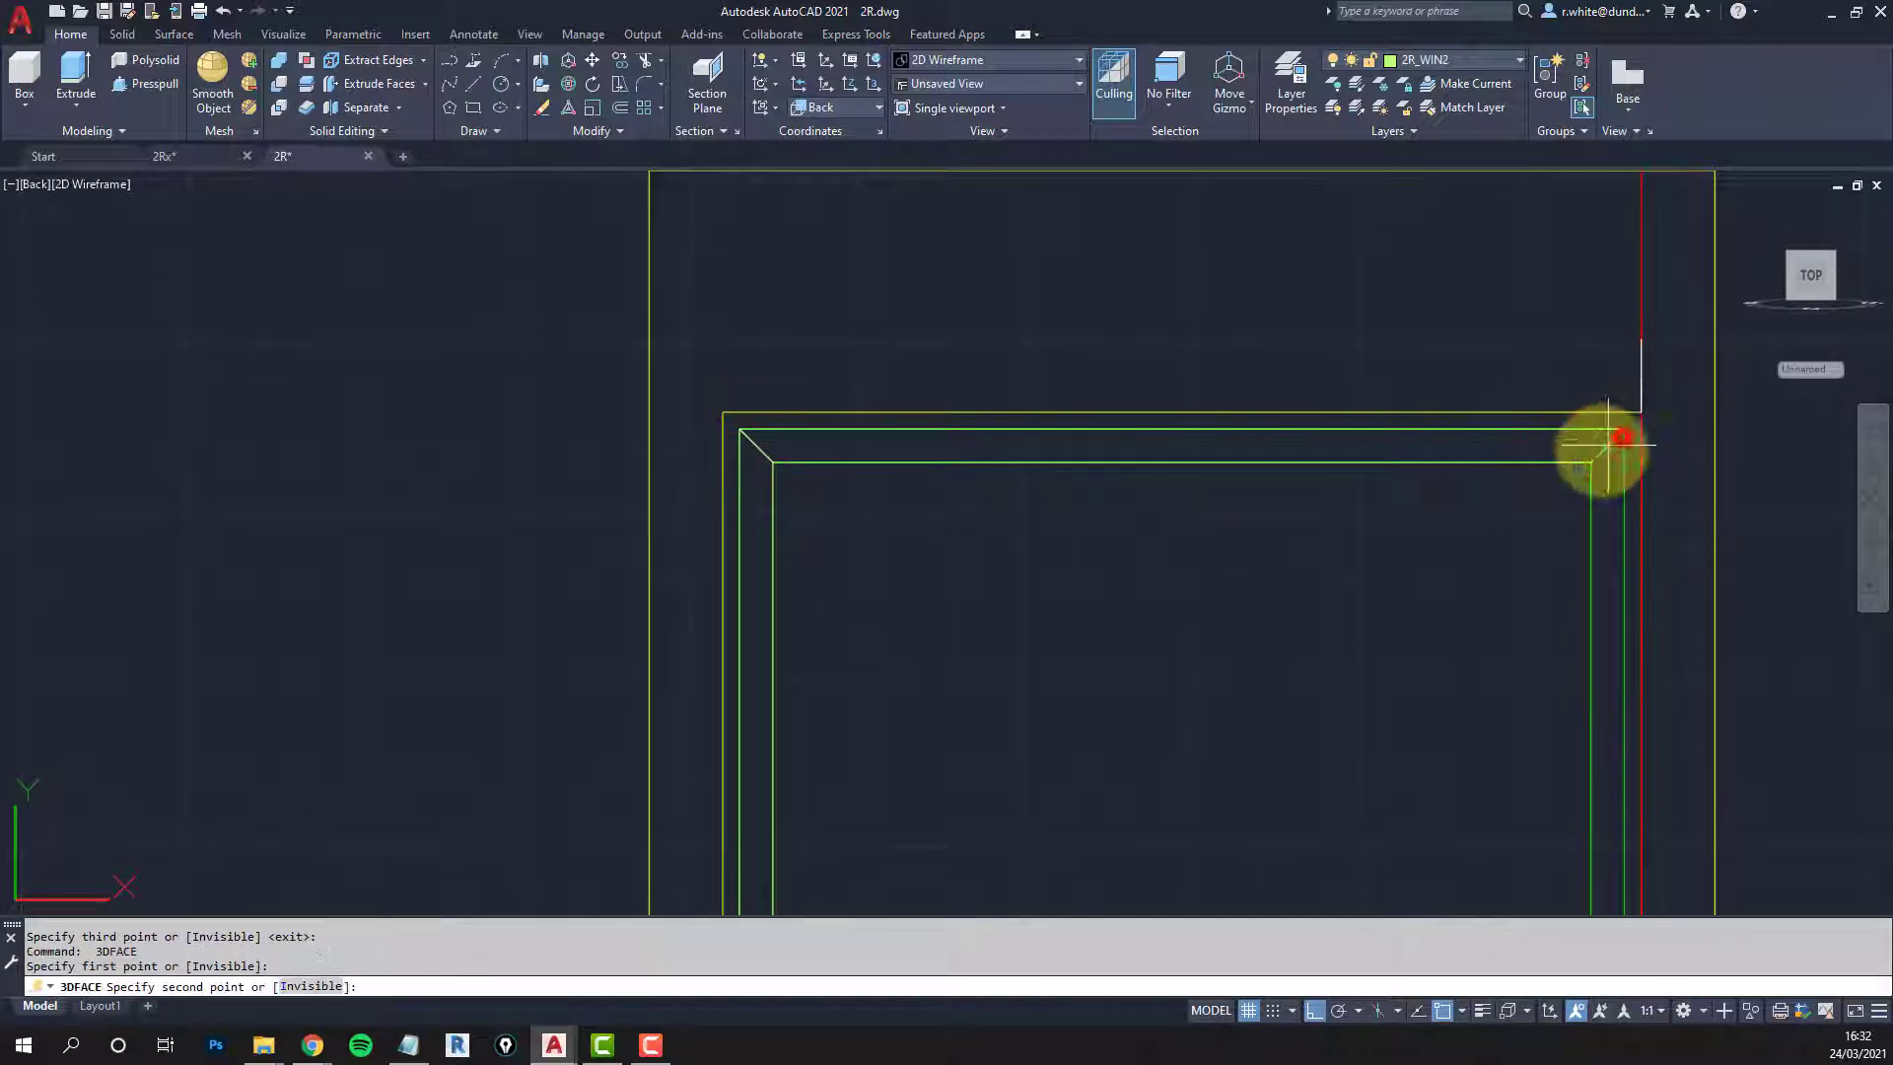
left_click(1590, 461)
middle_click_drag(1557, 680, 1386, 190)
left_click(1429, 726)
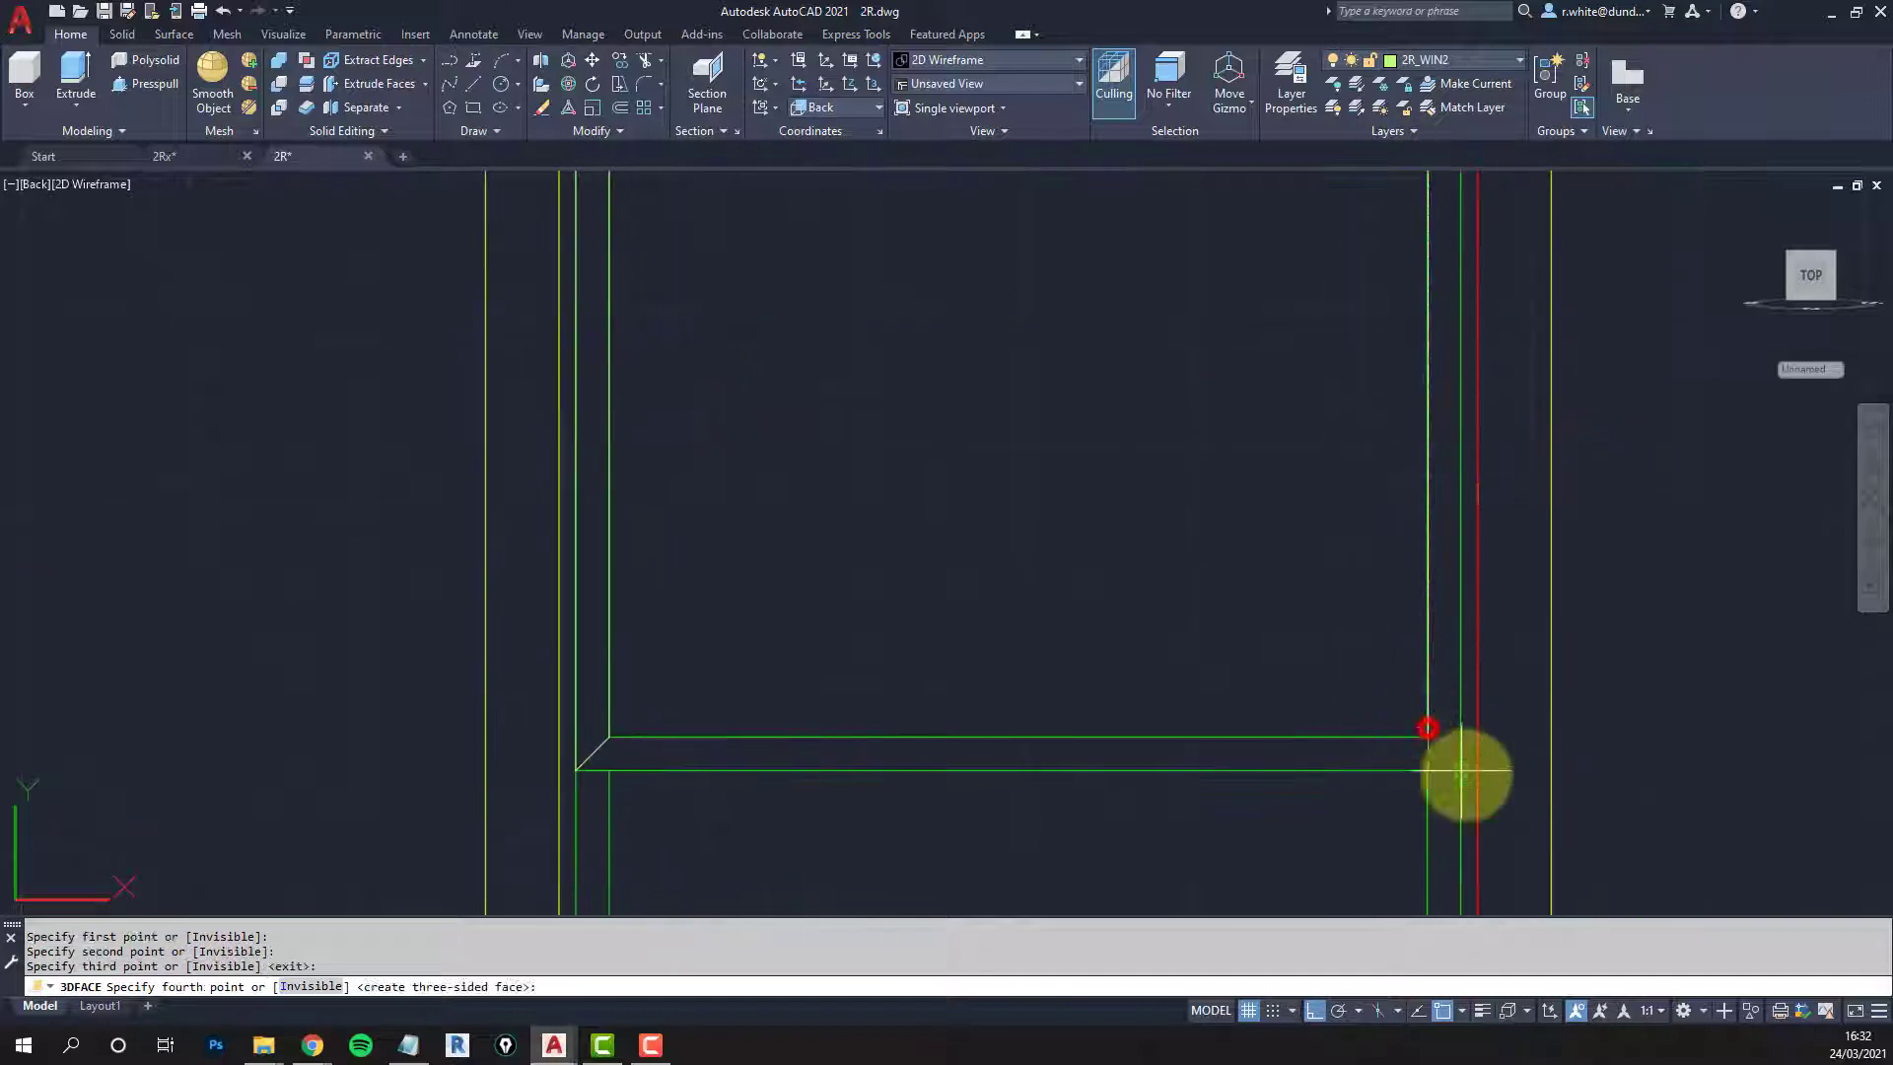
left_click(1464, 772)
right_click(1461, 779)
Step: Close the upper sash frame with a mitred 3D face over its bottom rail, and orbit to an angled view
left_click(1462, 770)
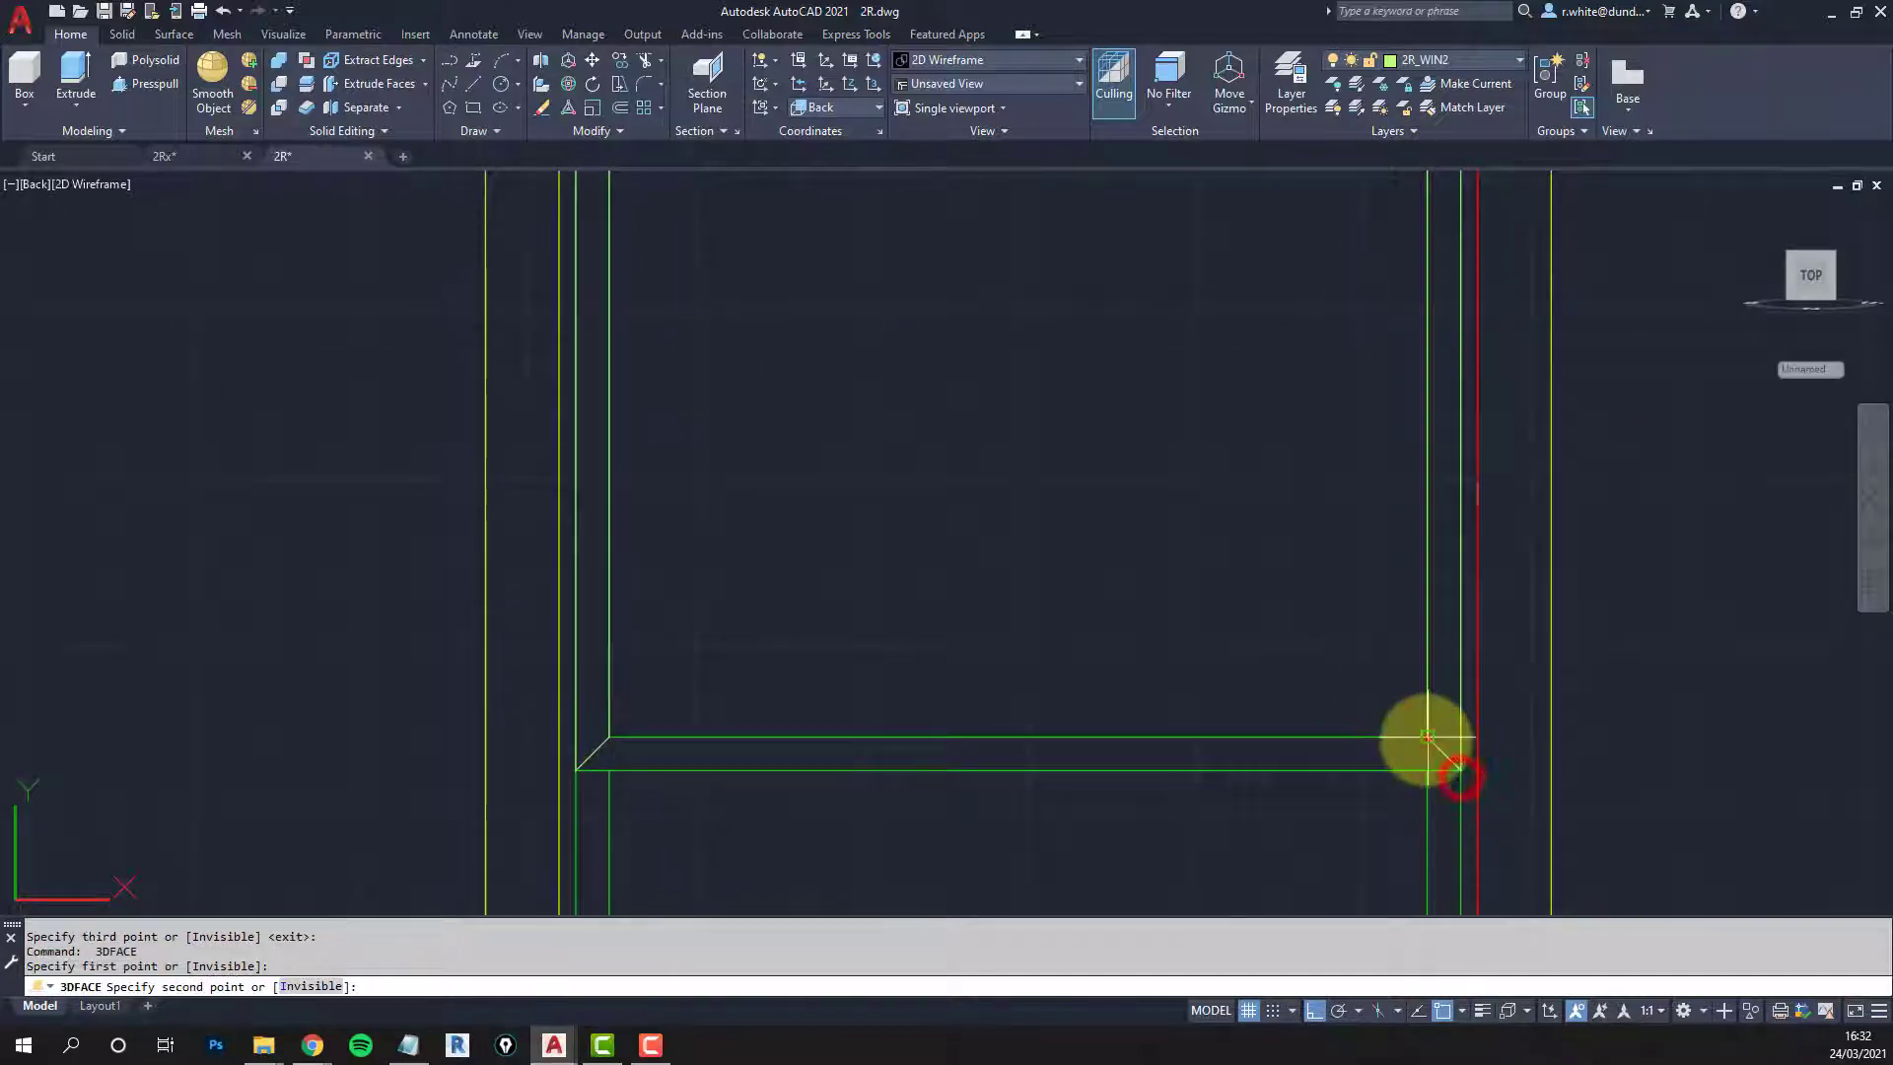
left_click(1429, 737)
left_click(608, 738)
left_click(576, 770)
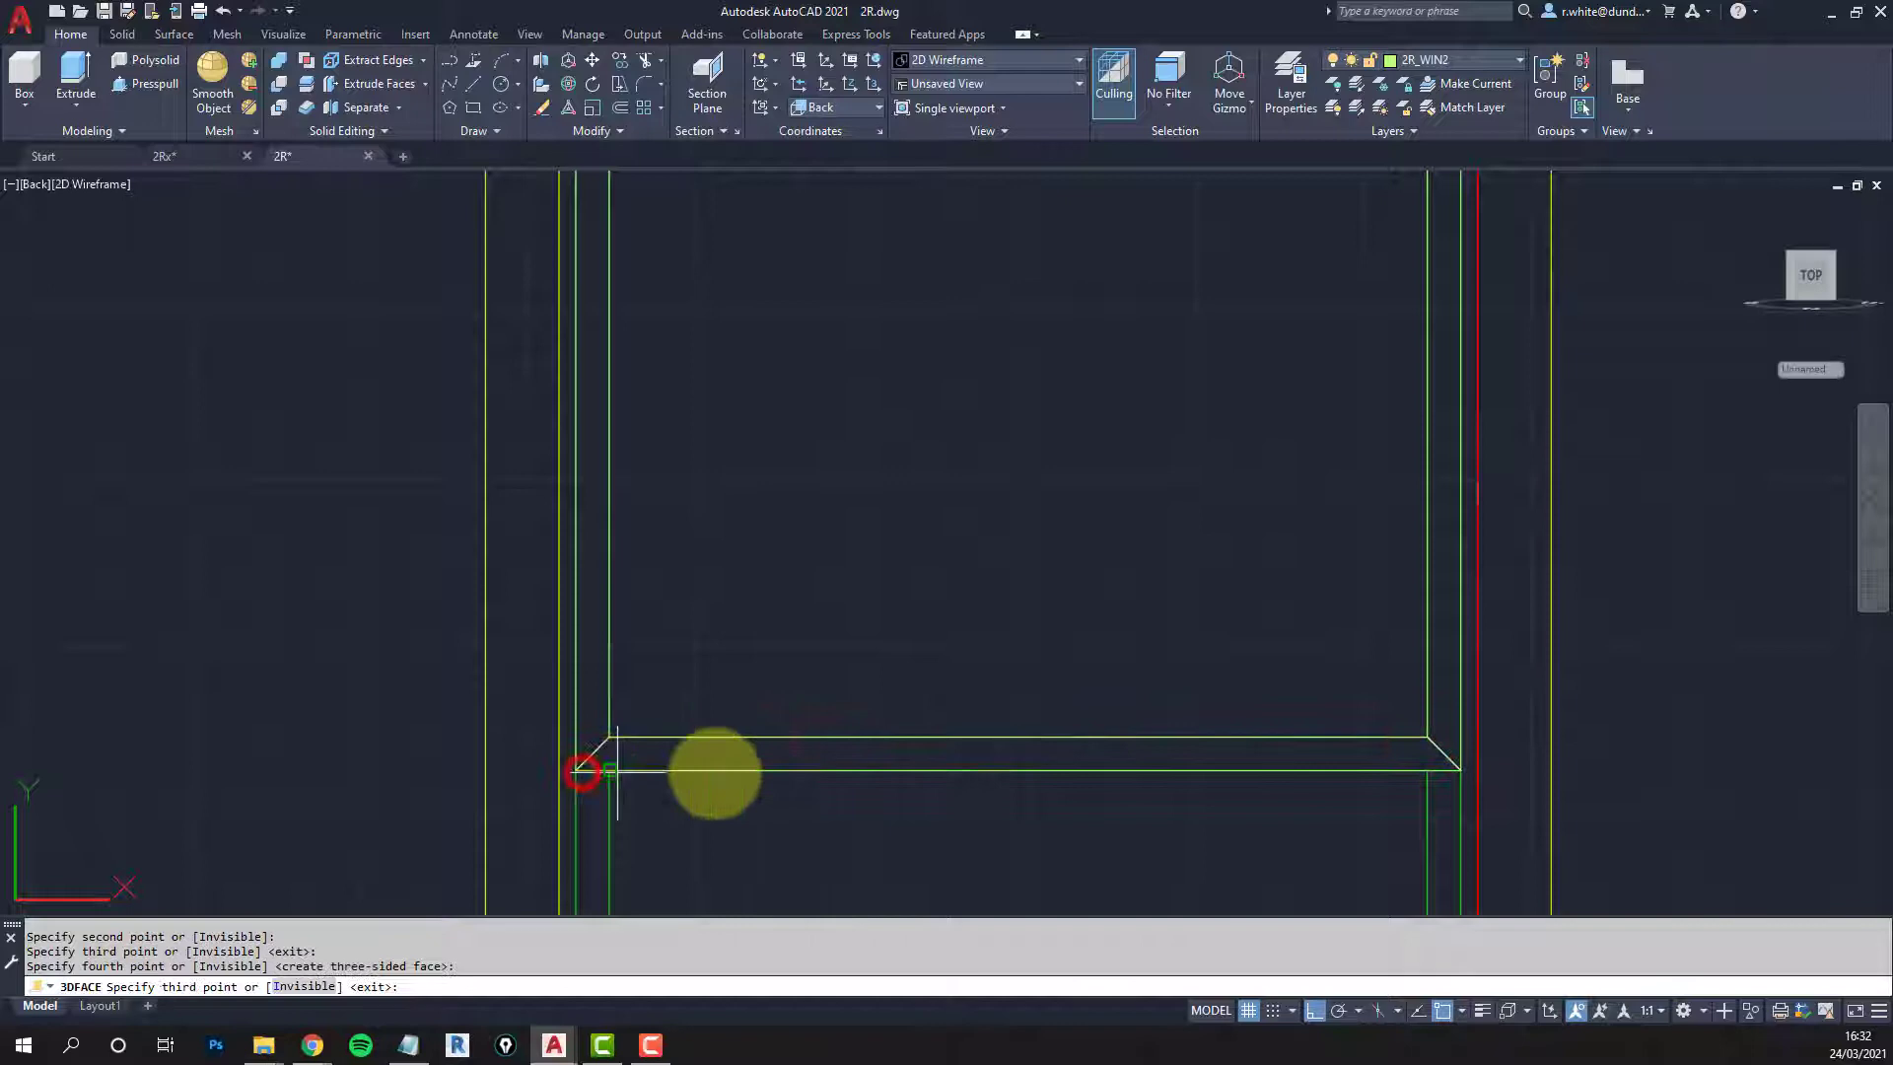
scroll(960, 736, "down", 3)
middle_click_drag(960, 735, 832, 815, "shift")
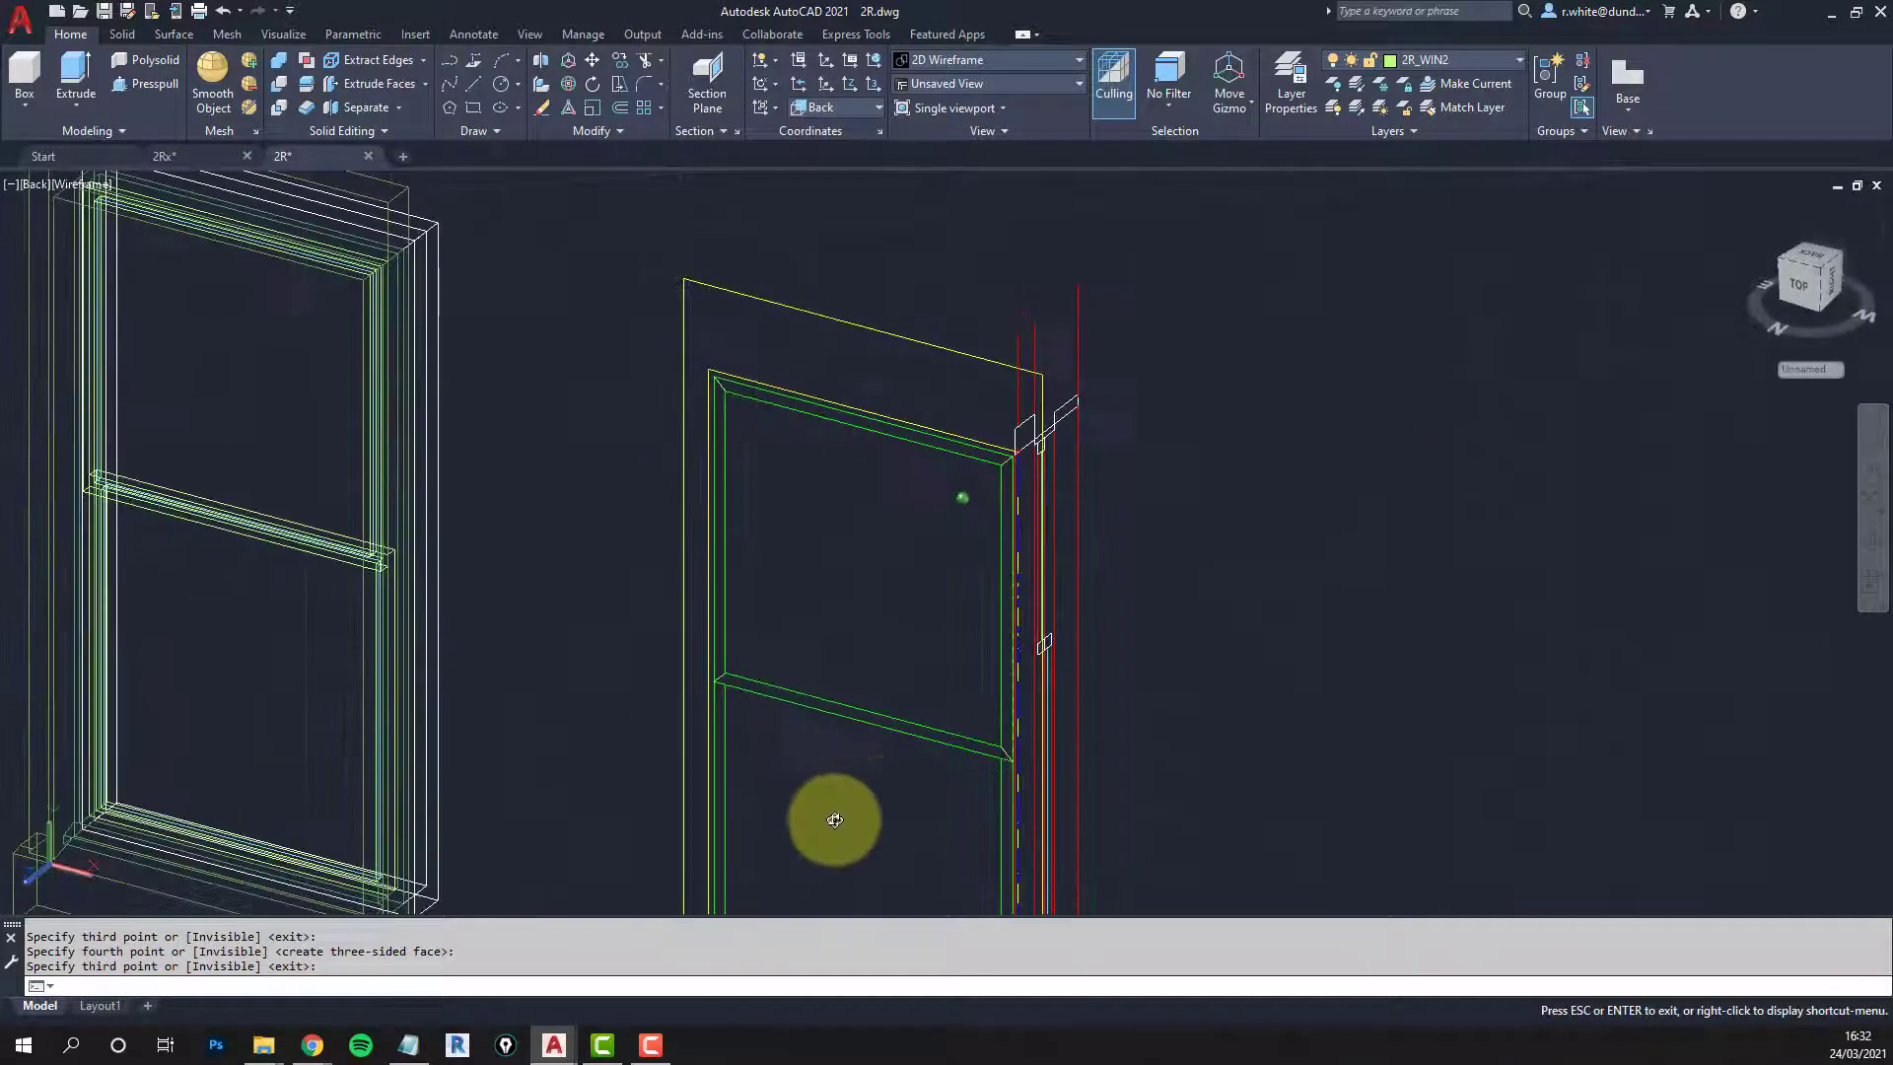
key("Escape")
key("Escape")
Step: Isolate the 2R_WIN2 layer by selecting one of the new sash faces
scroll(778, 618, "up", 3)
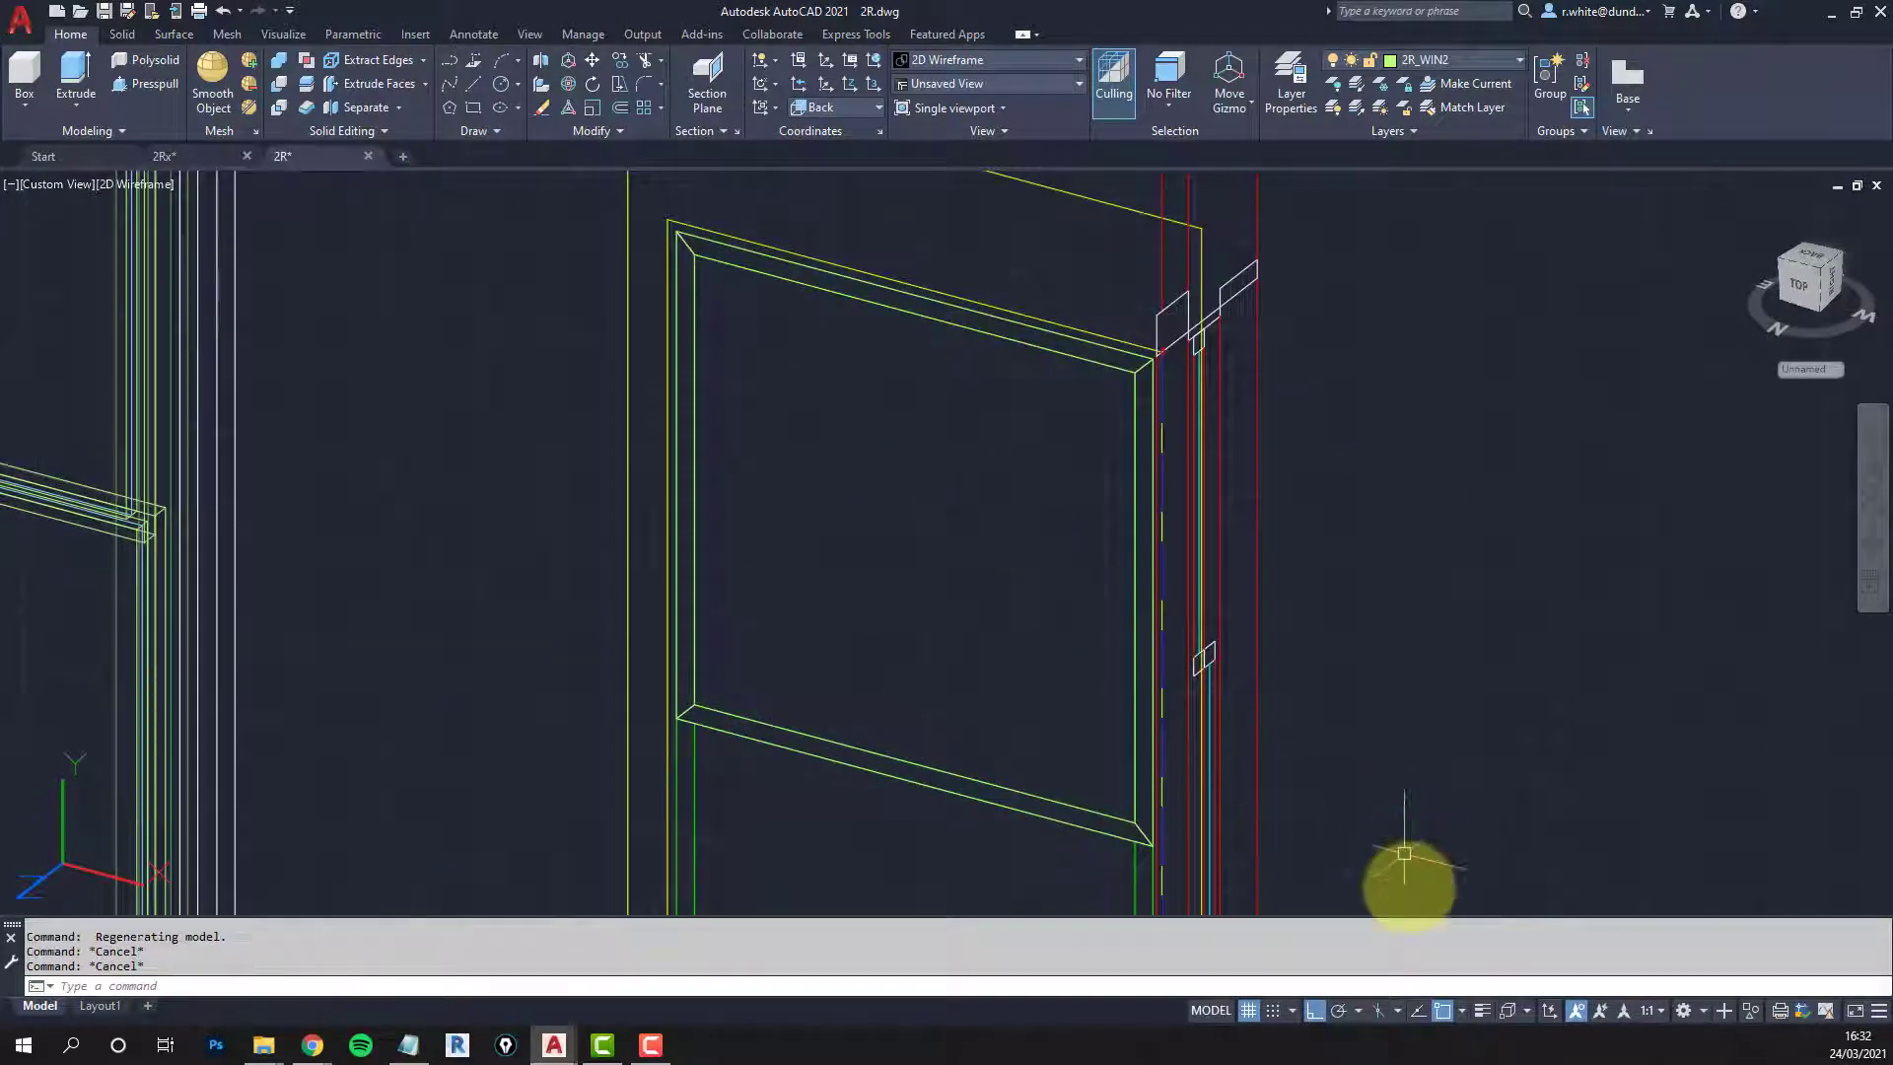
left_click(1356, 88)
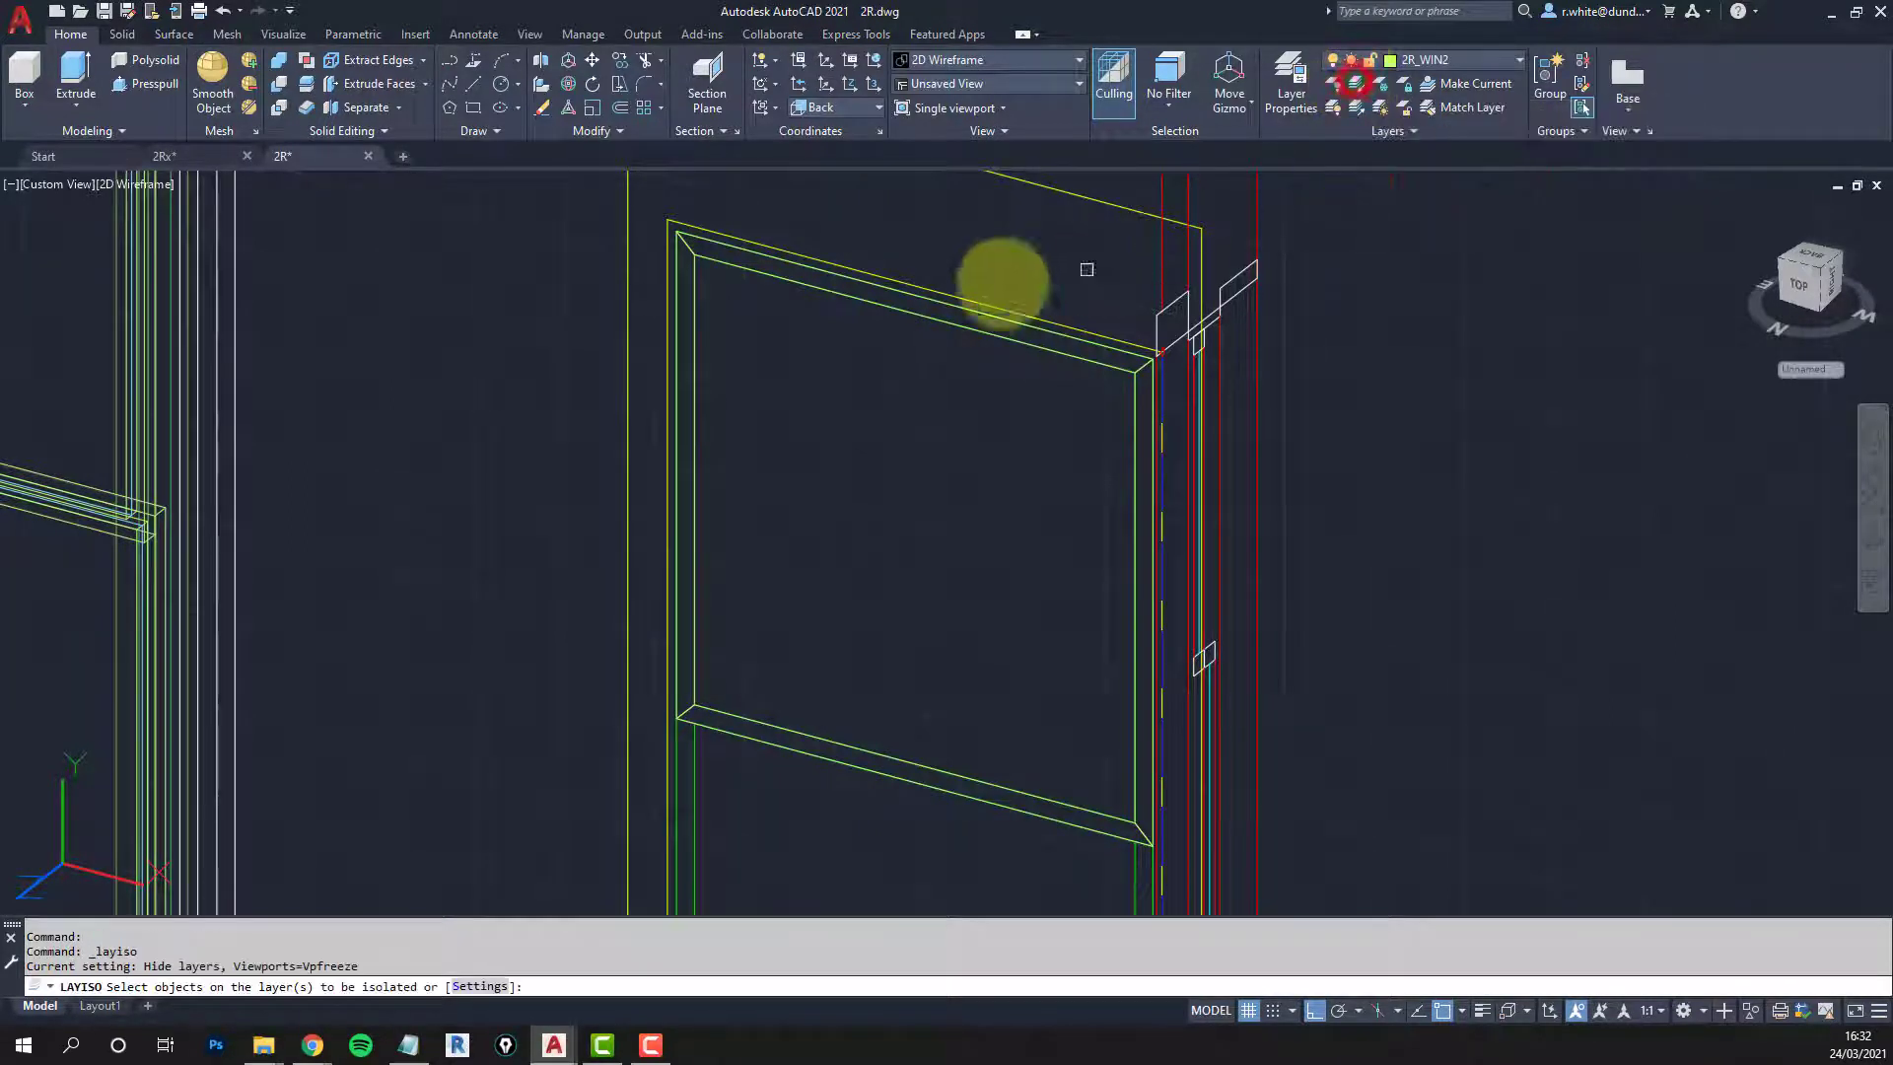
key("Return")
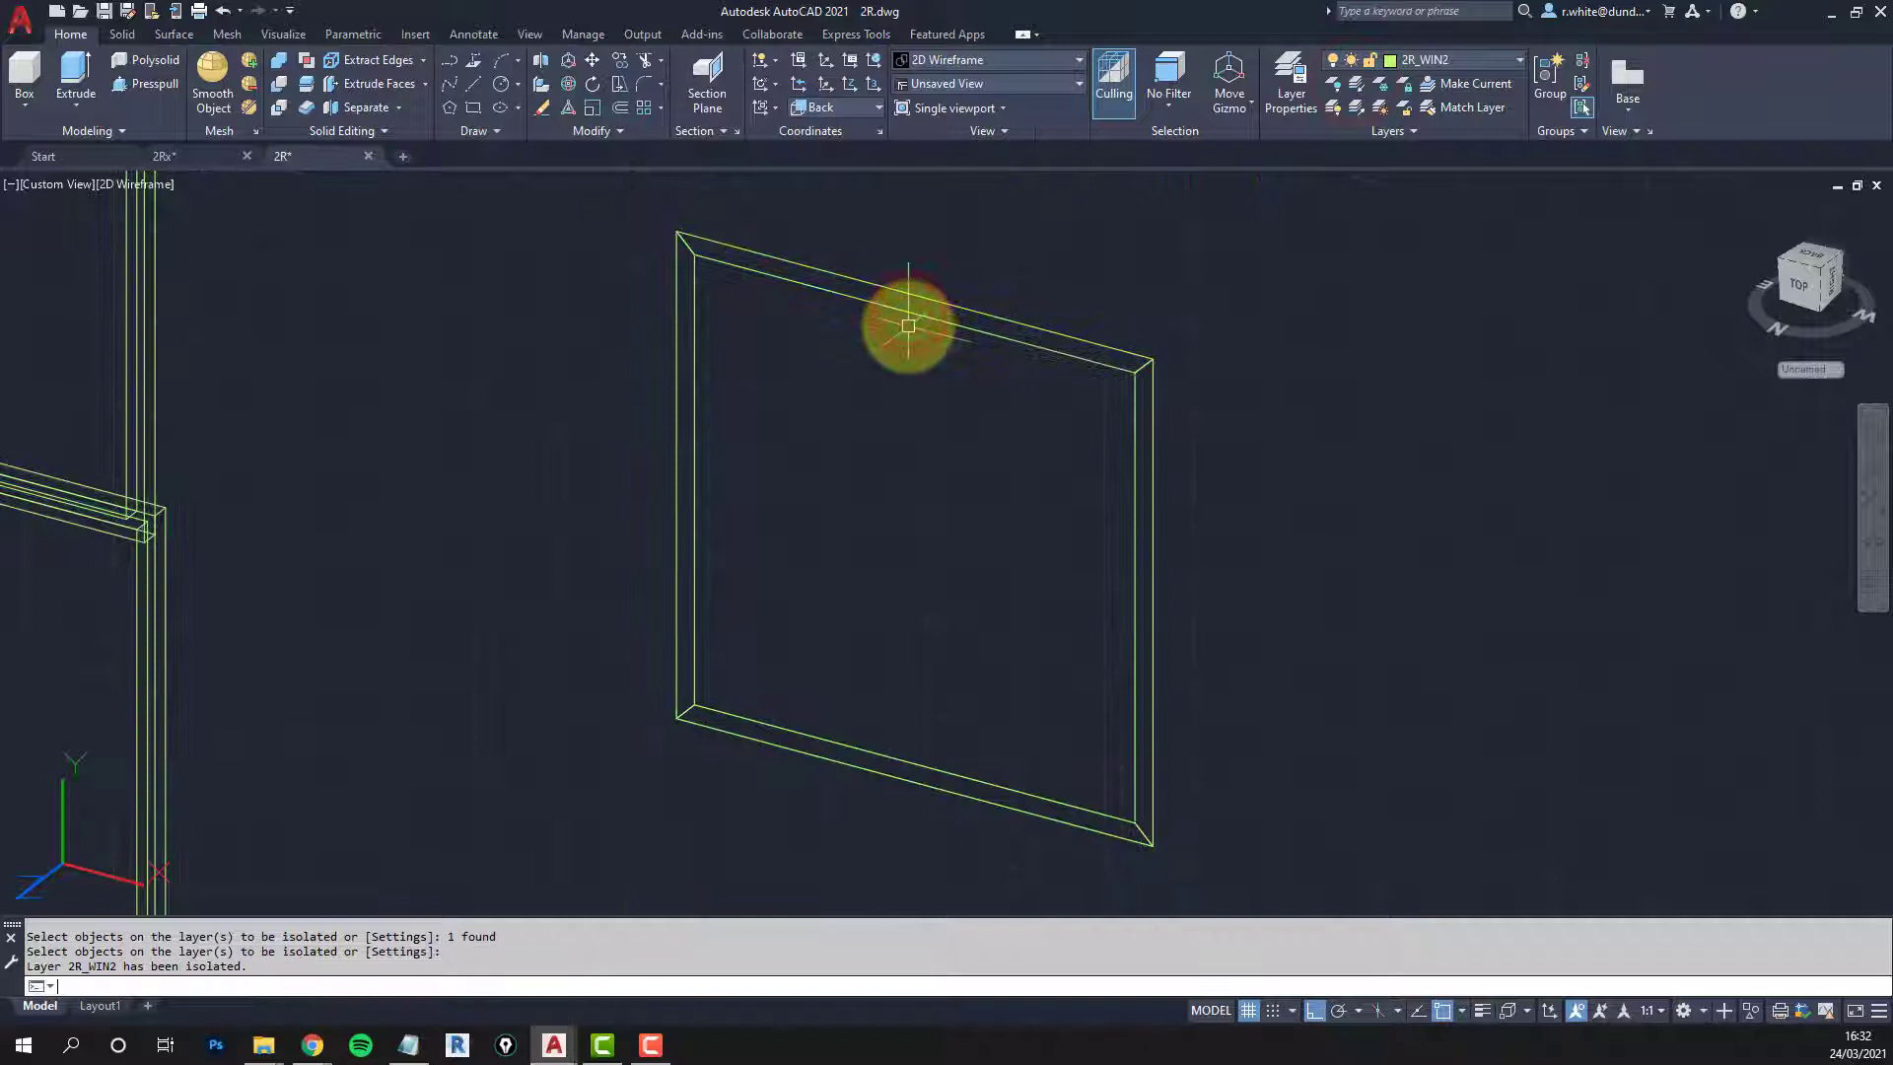
key("Escape")
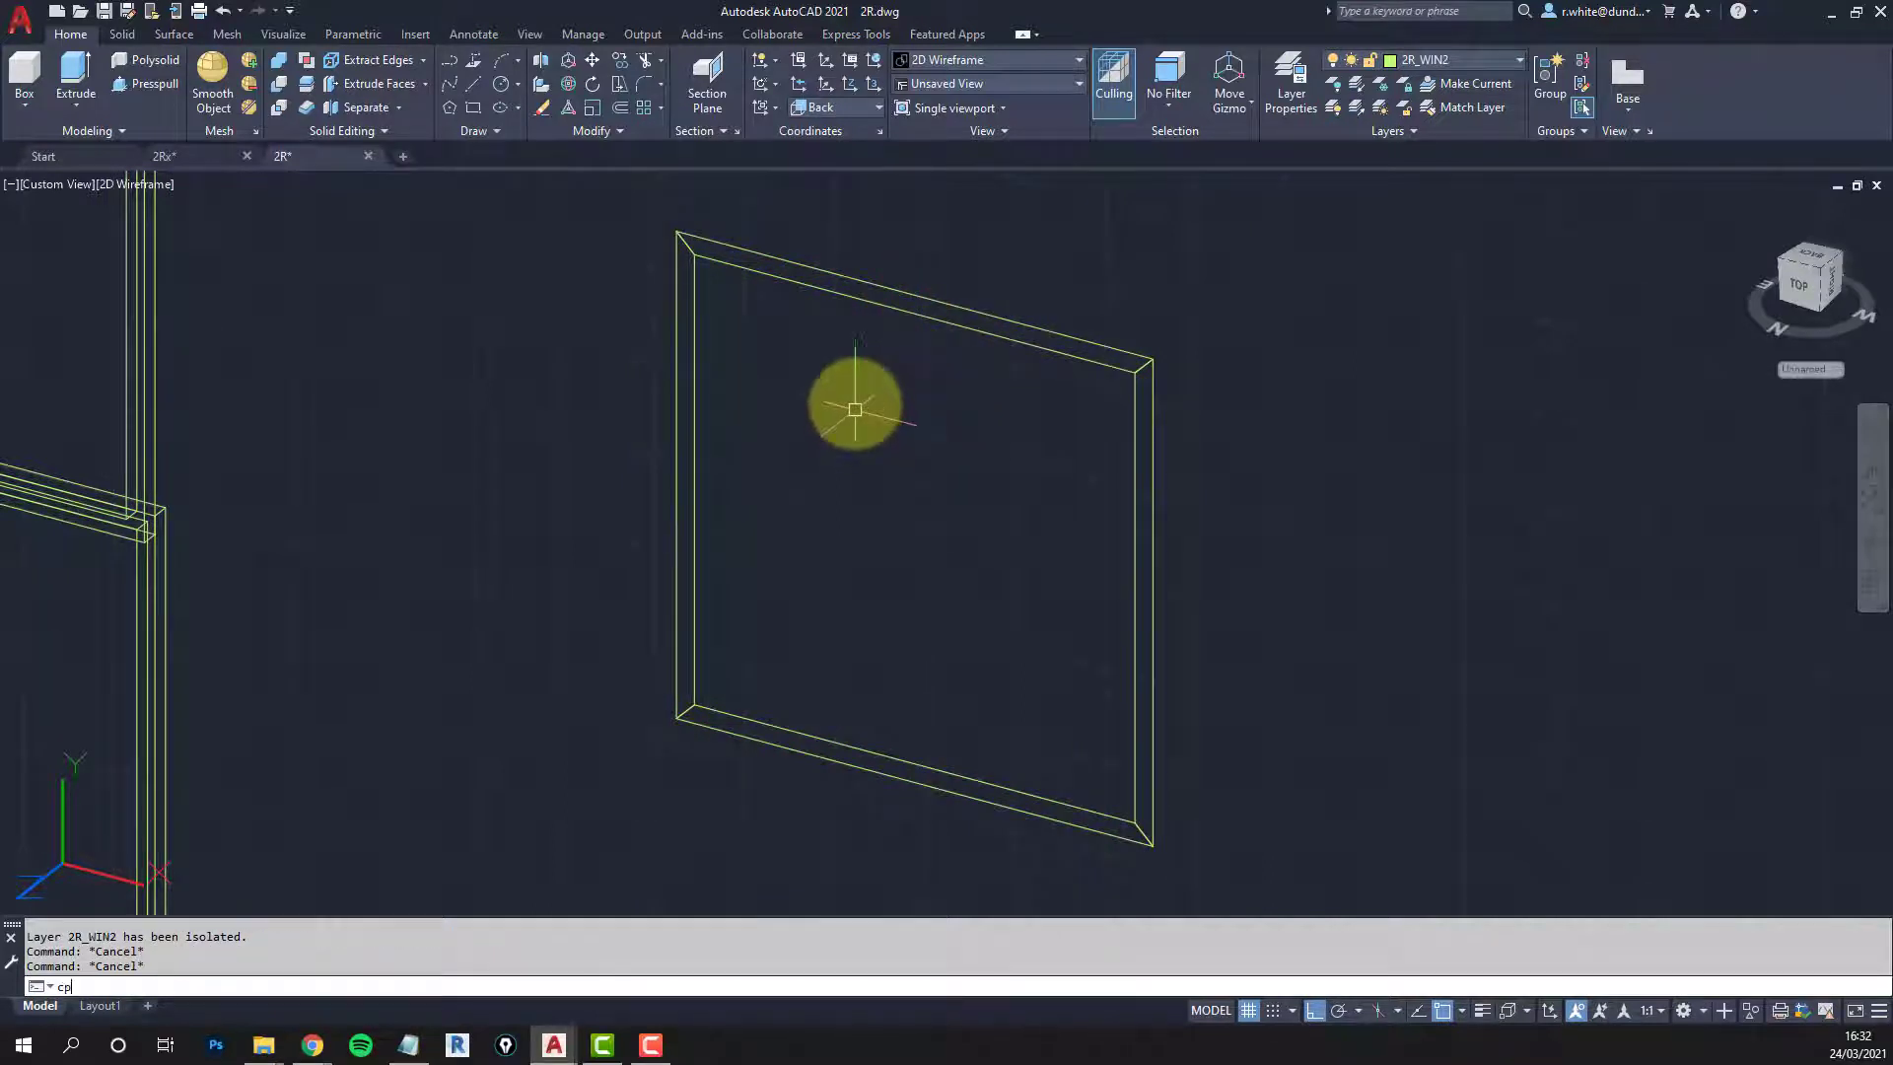
Step: Copy the four sash frame faces 50 units backwards along the negative Z axis
type("cp")
key("Return")
left_click(614, 209)
left_click(1260, 899)
key("Return")
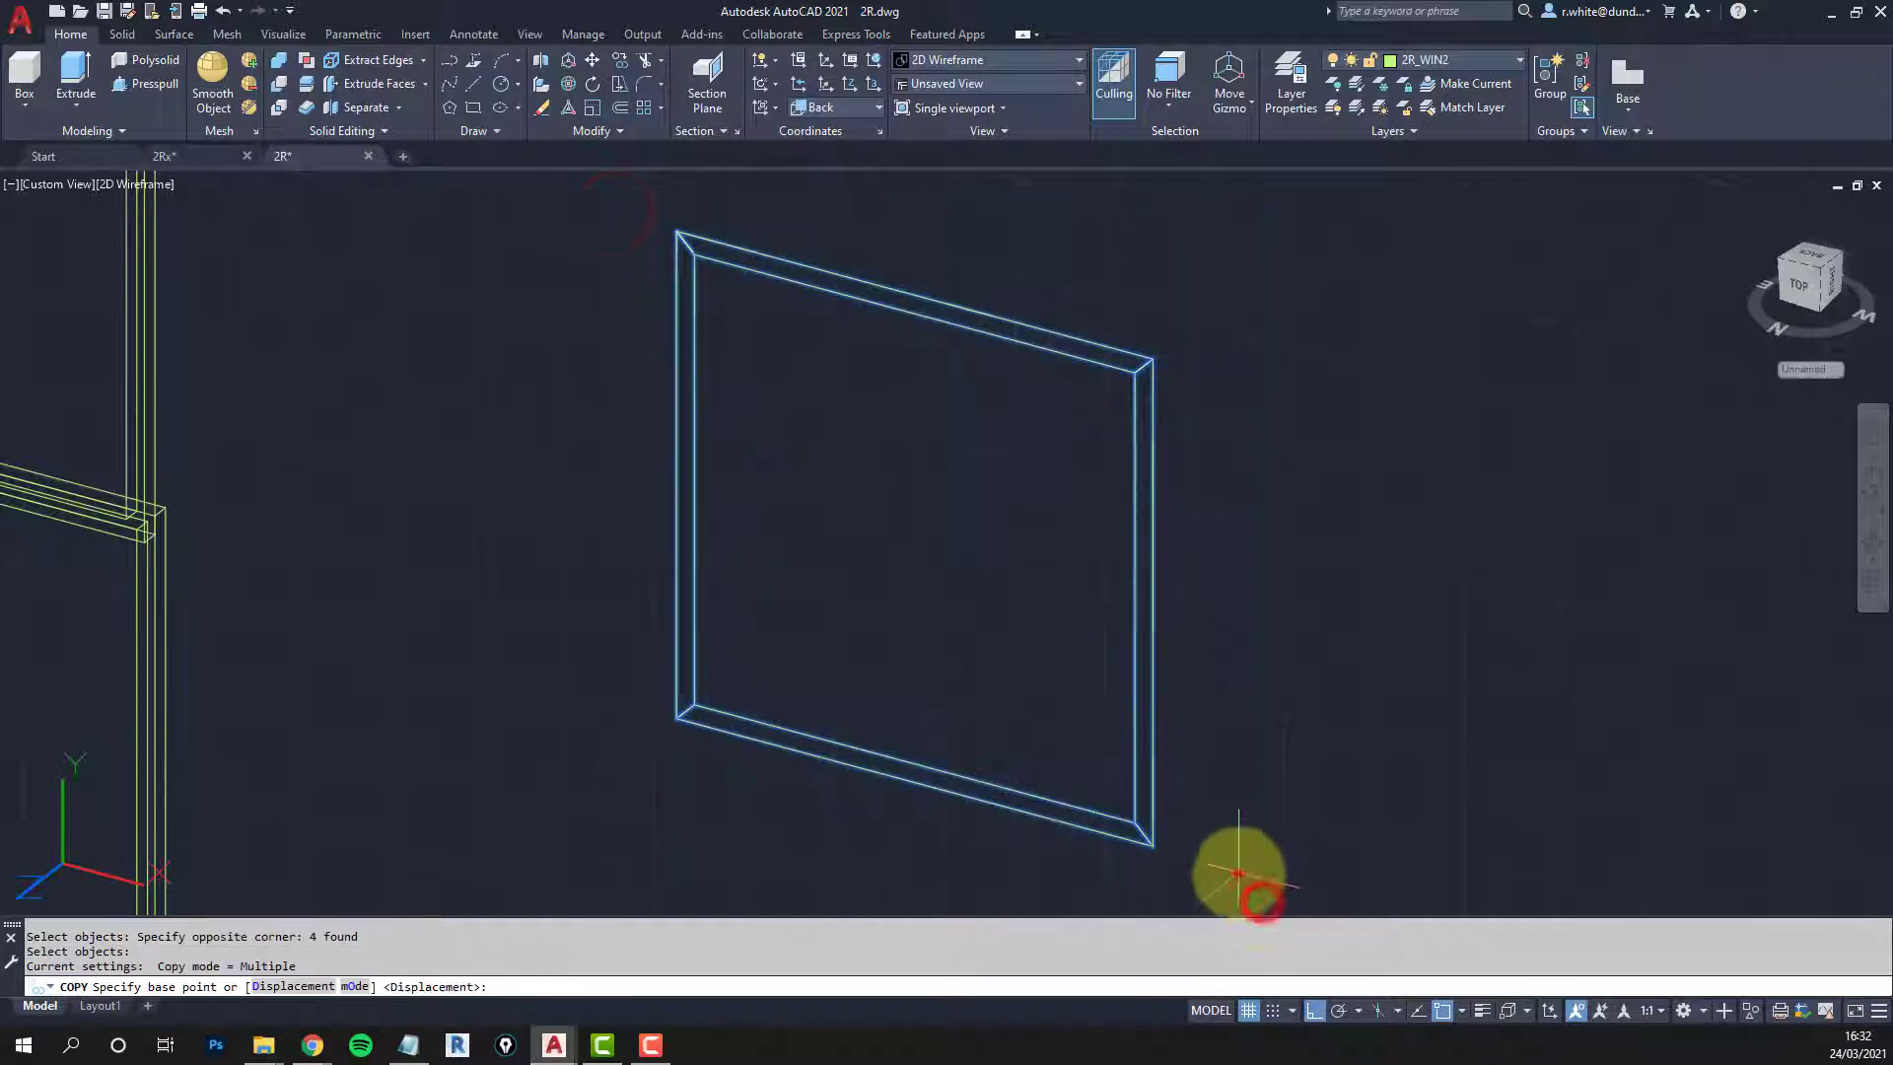
left_click(1240, 875)
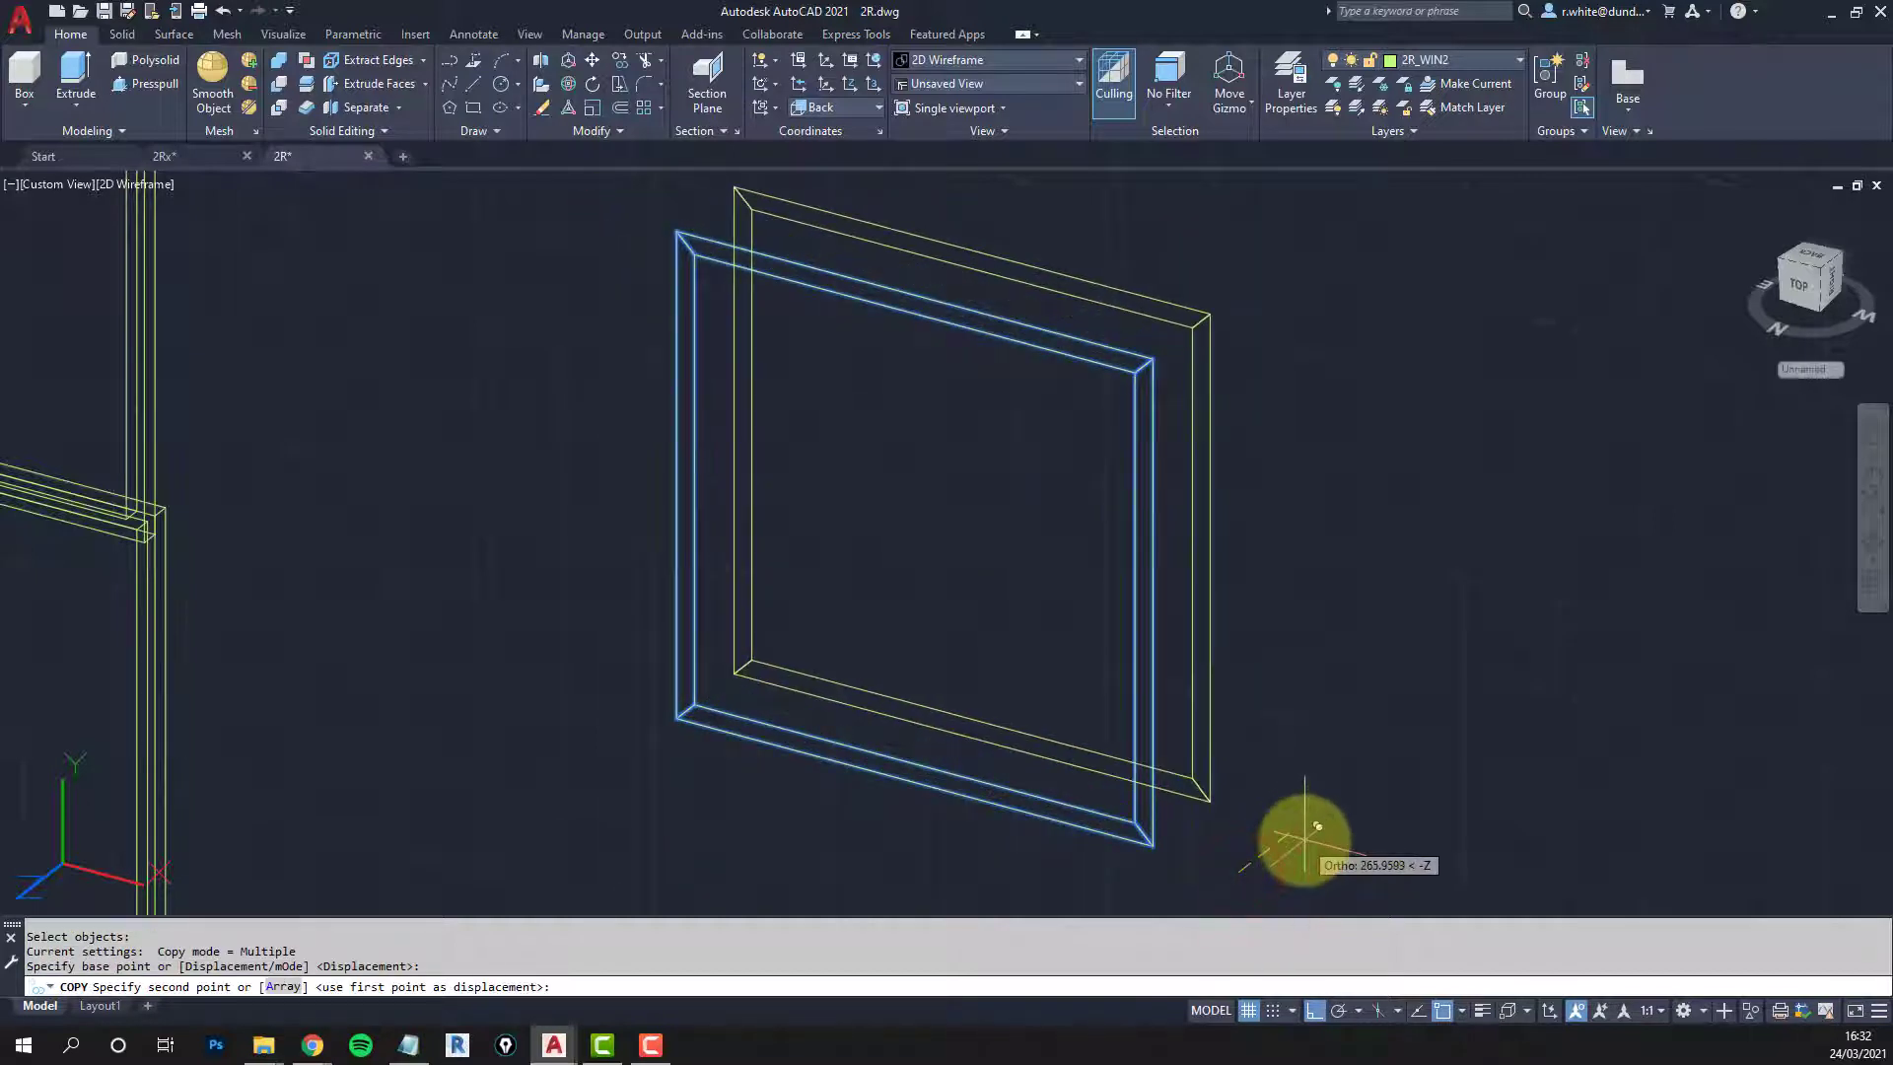
type("50")
key("Escape")
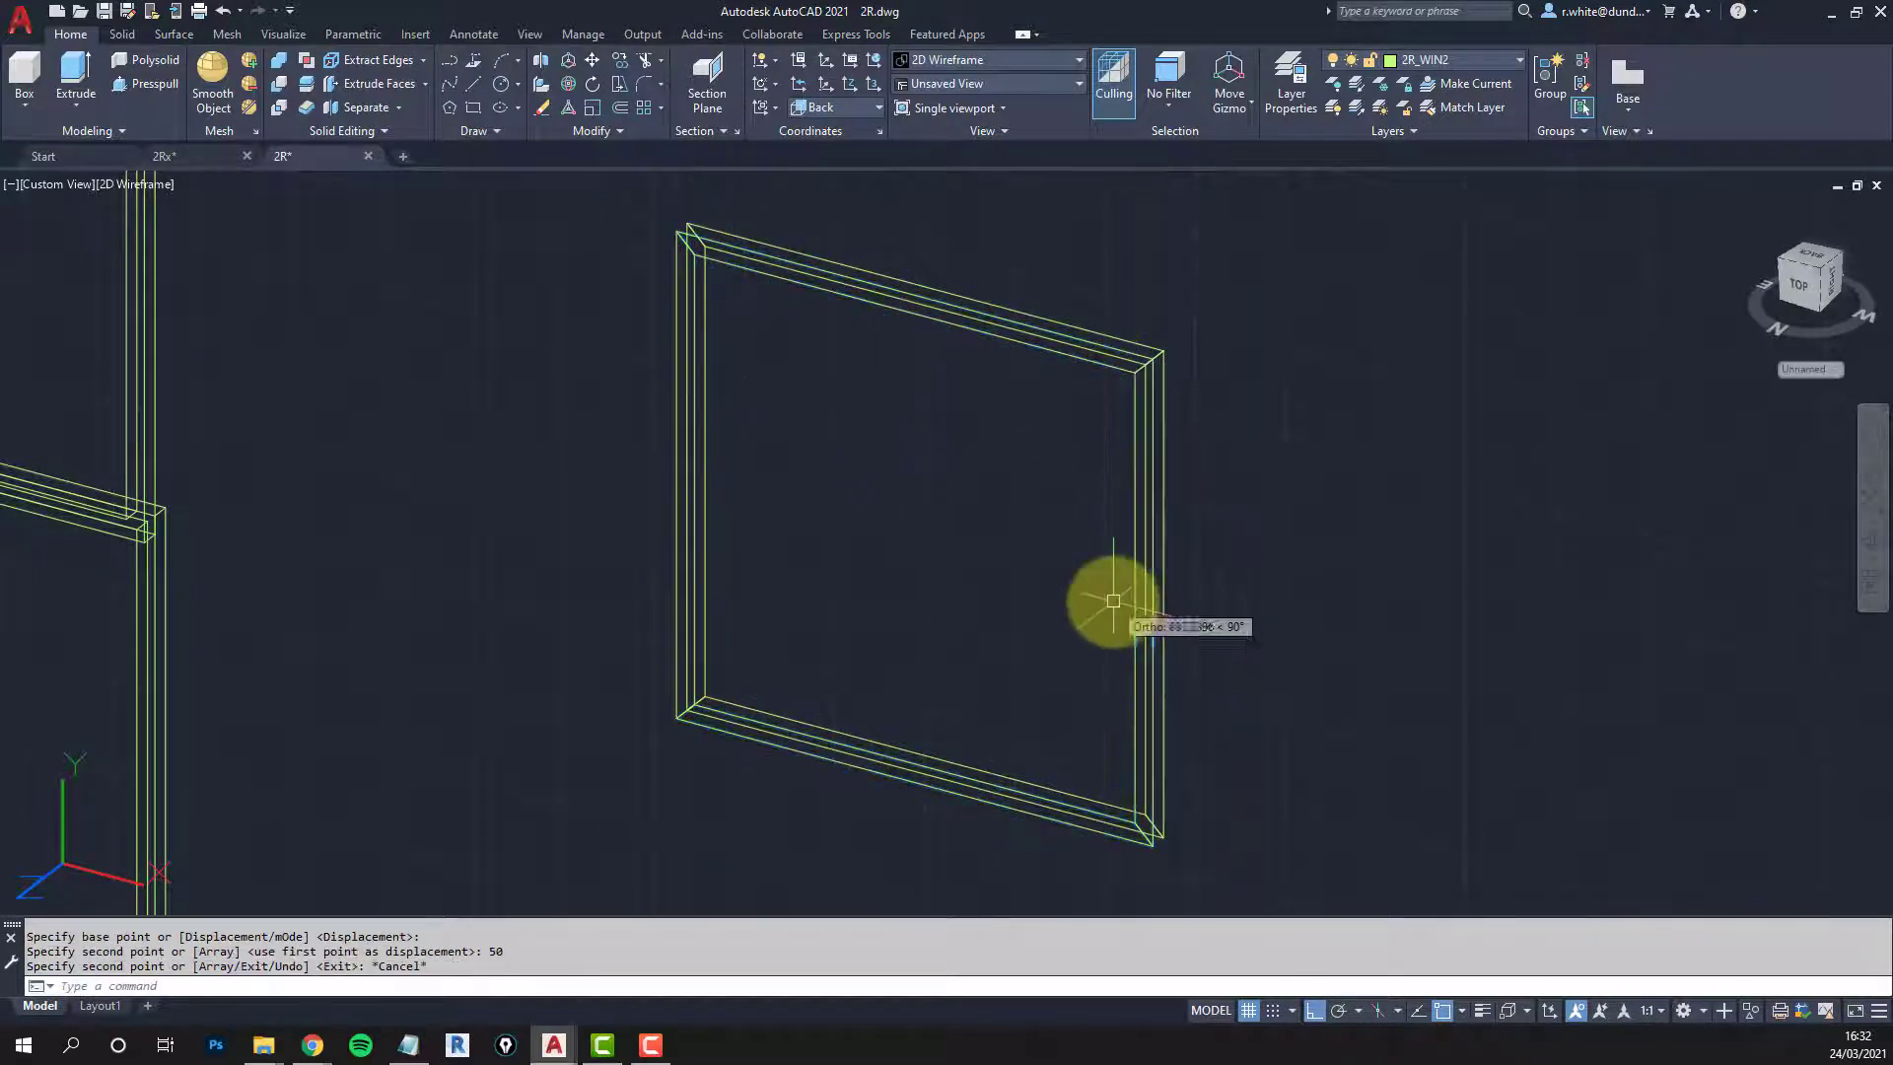
Step: Draw a 3D face along the left stile's inner edge, joining the front and back sash frames from bottom to top corner
scroll(933, 437, "down", 2)
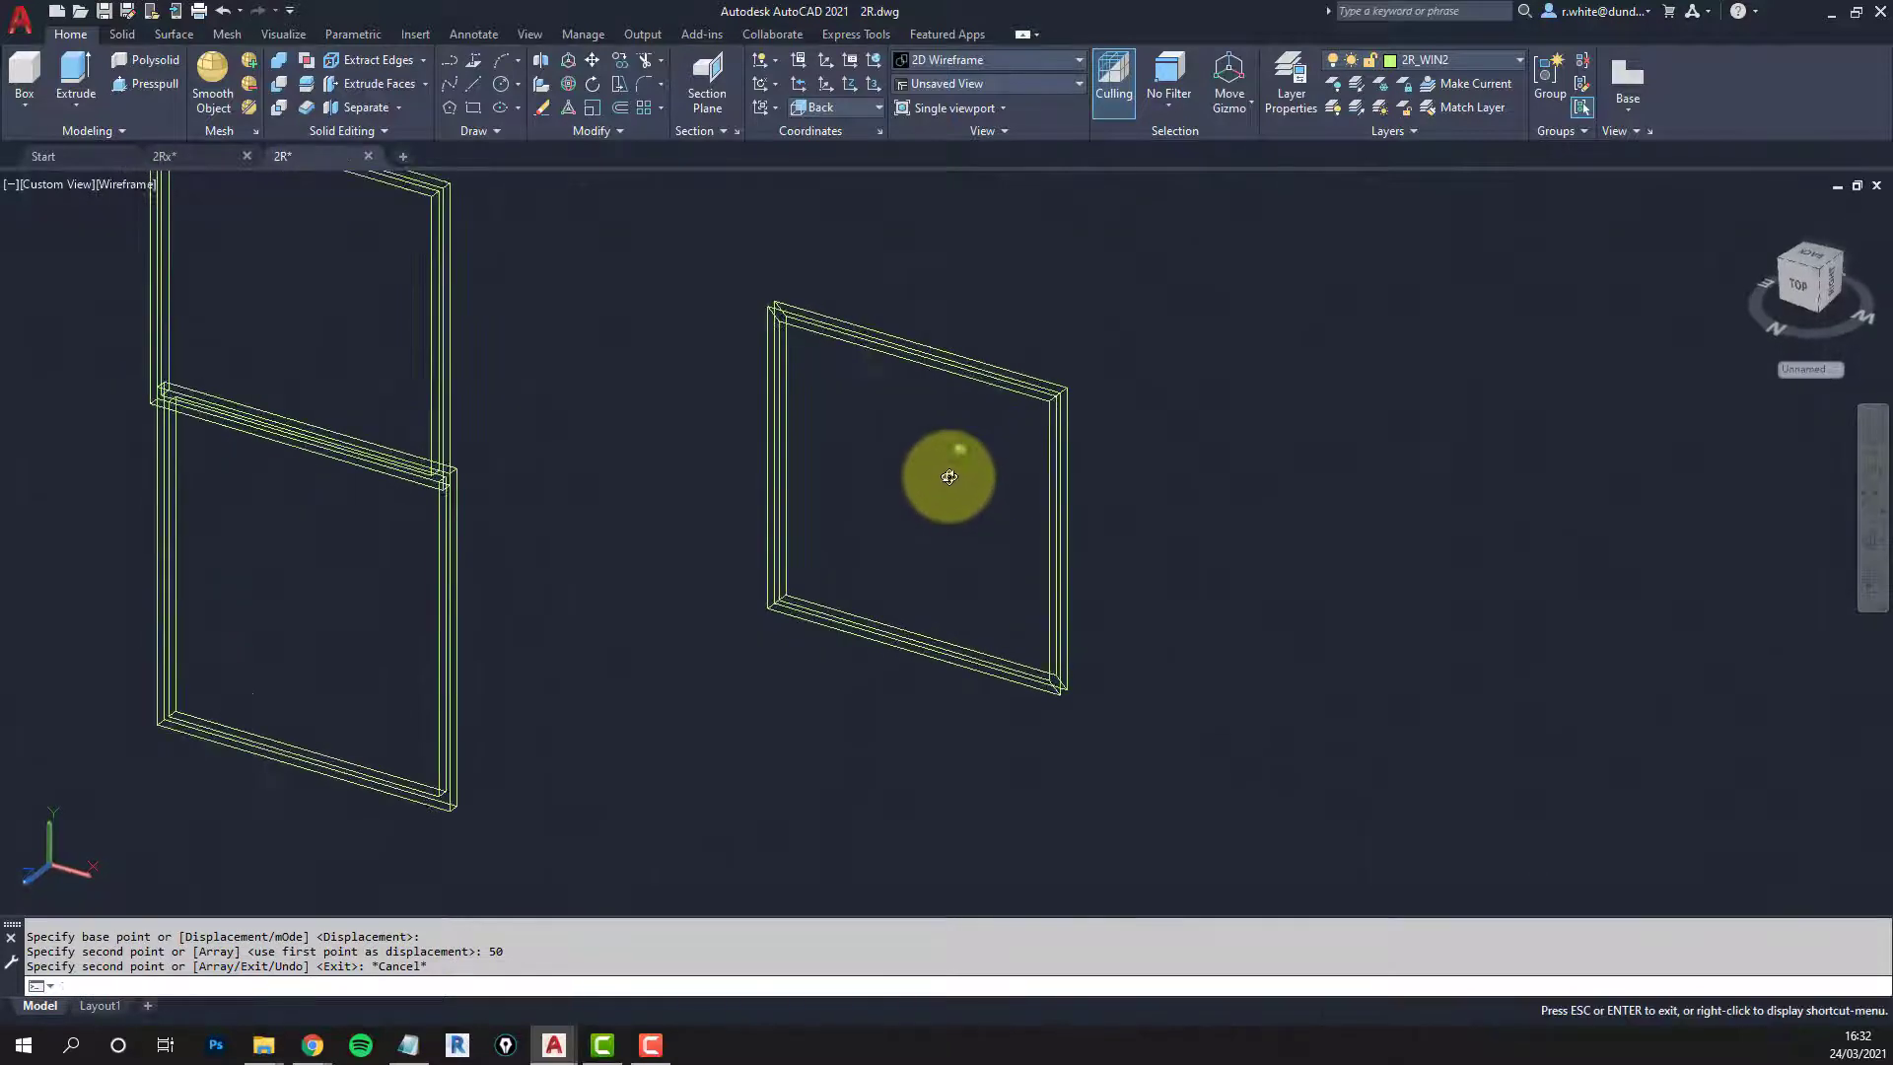
scroll(866, 372, "up", 4)
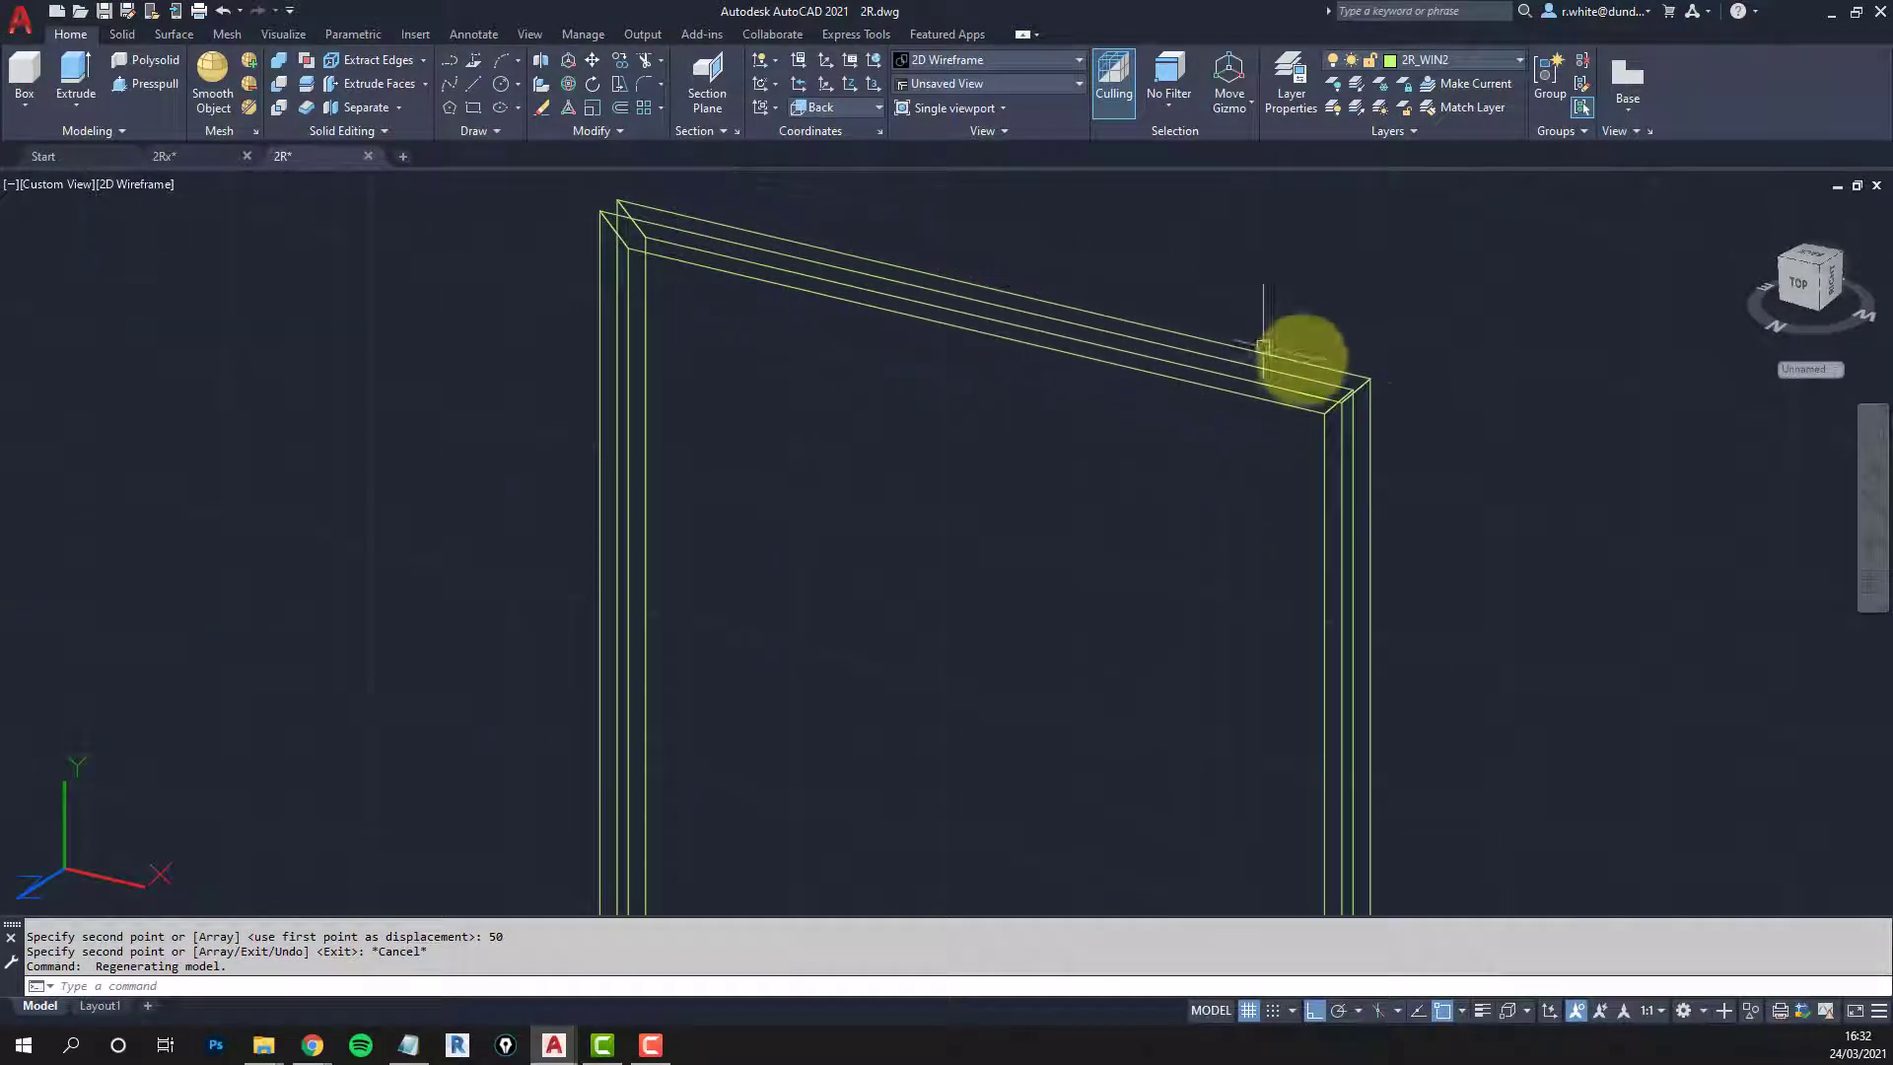
middle_click_drag(1364, 802, 1344, 579)
scroll(1329, 607, "down", 2)
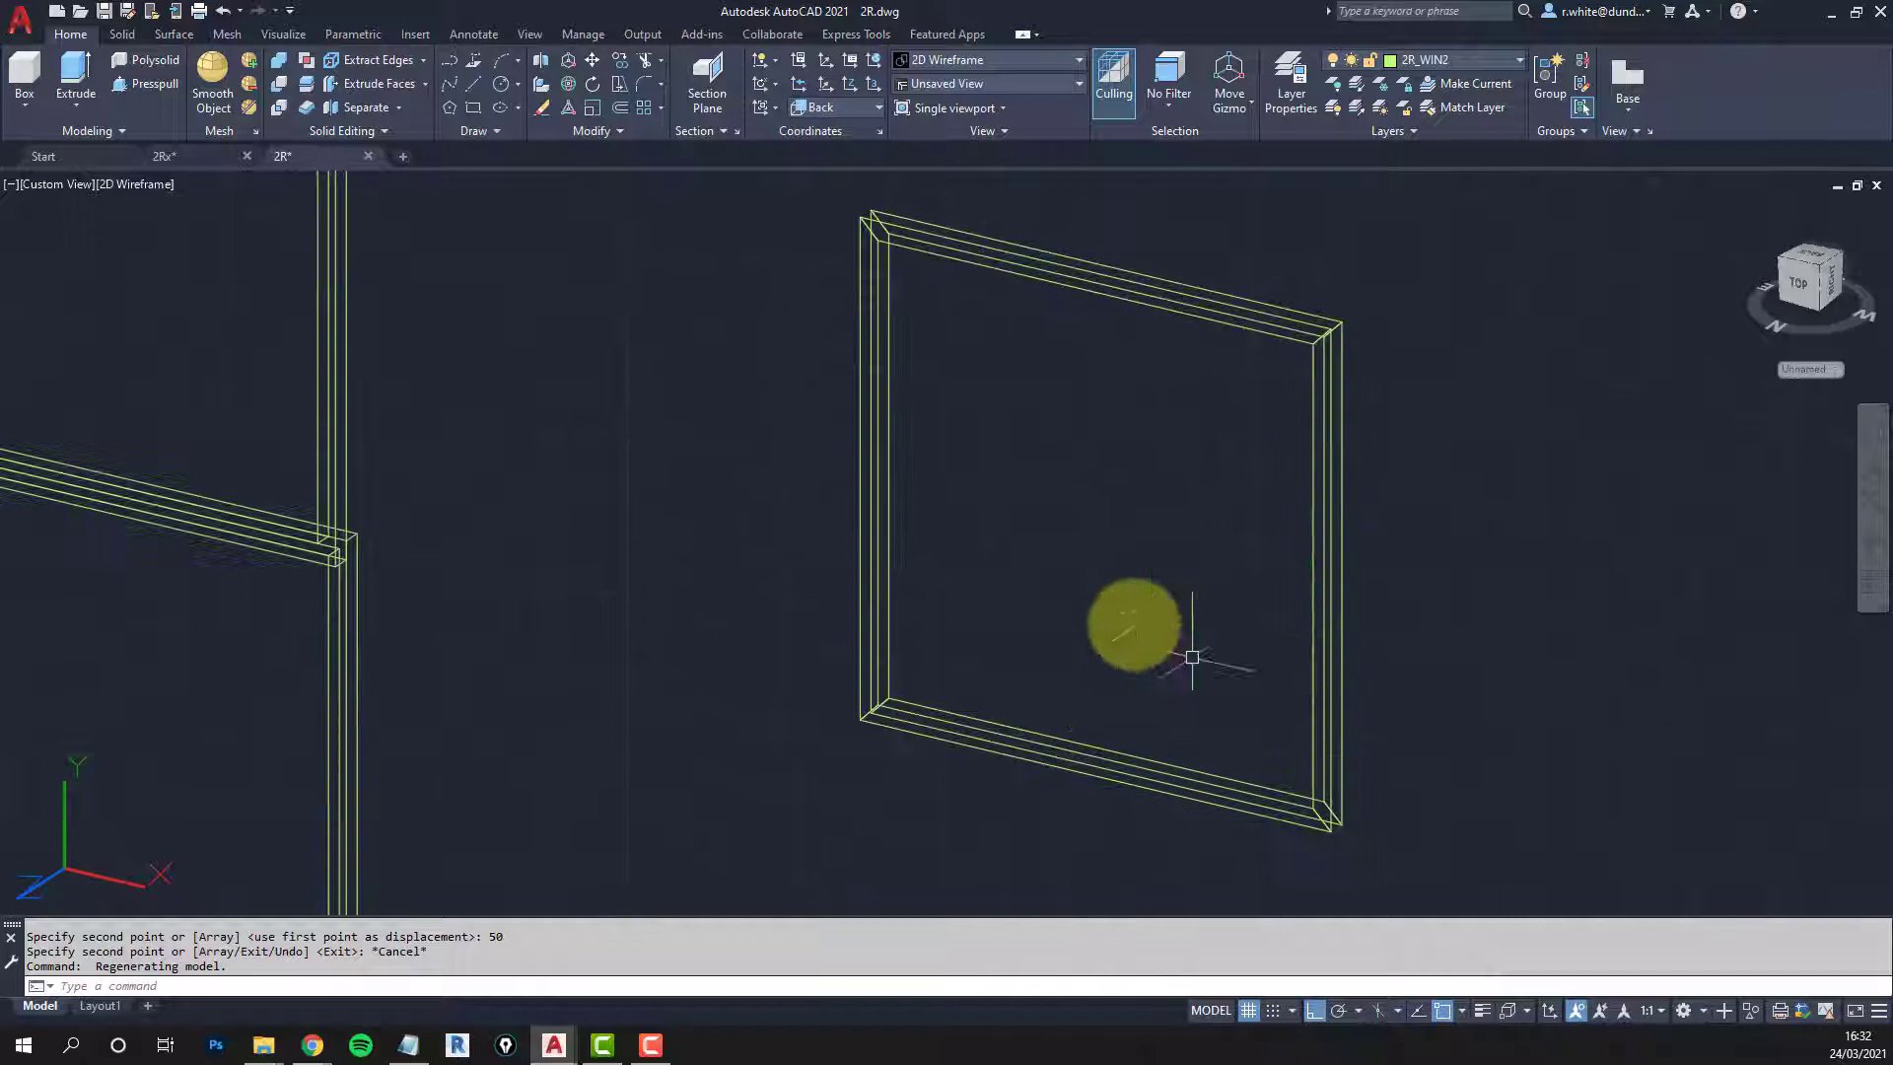
middle_click_drag(962, 689, 939, 753)
scroll(939, 754, "up", 2)
scroll(815, 782, "up", 2)
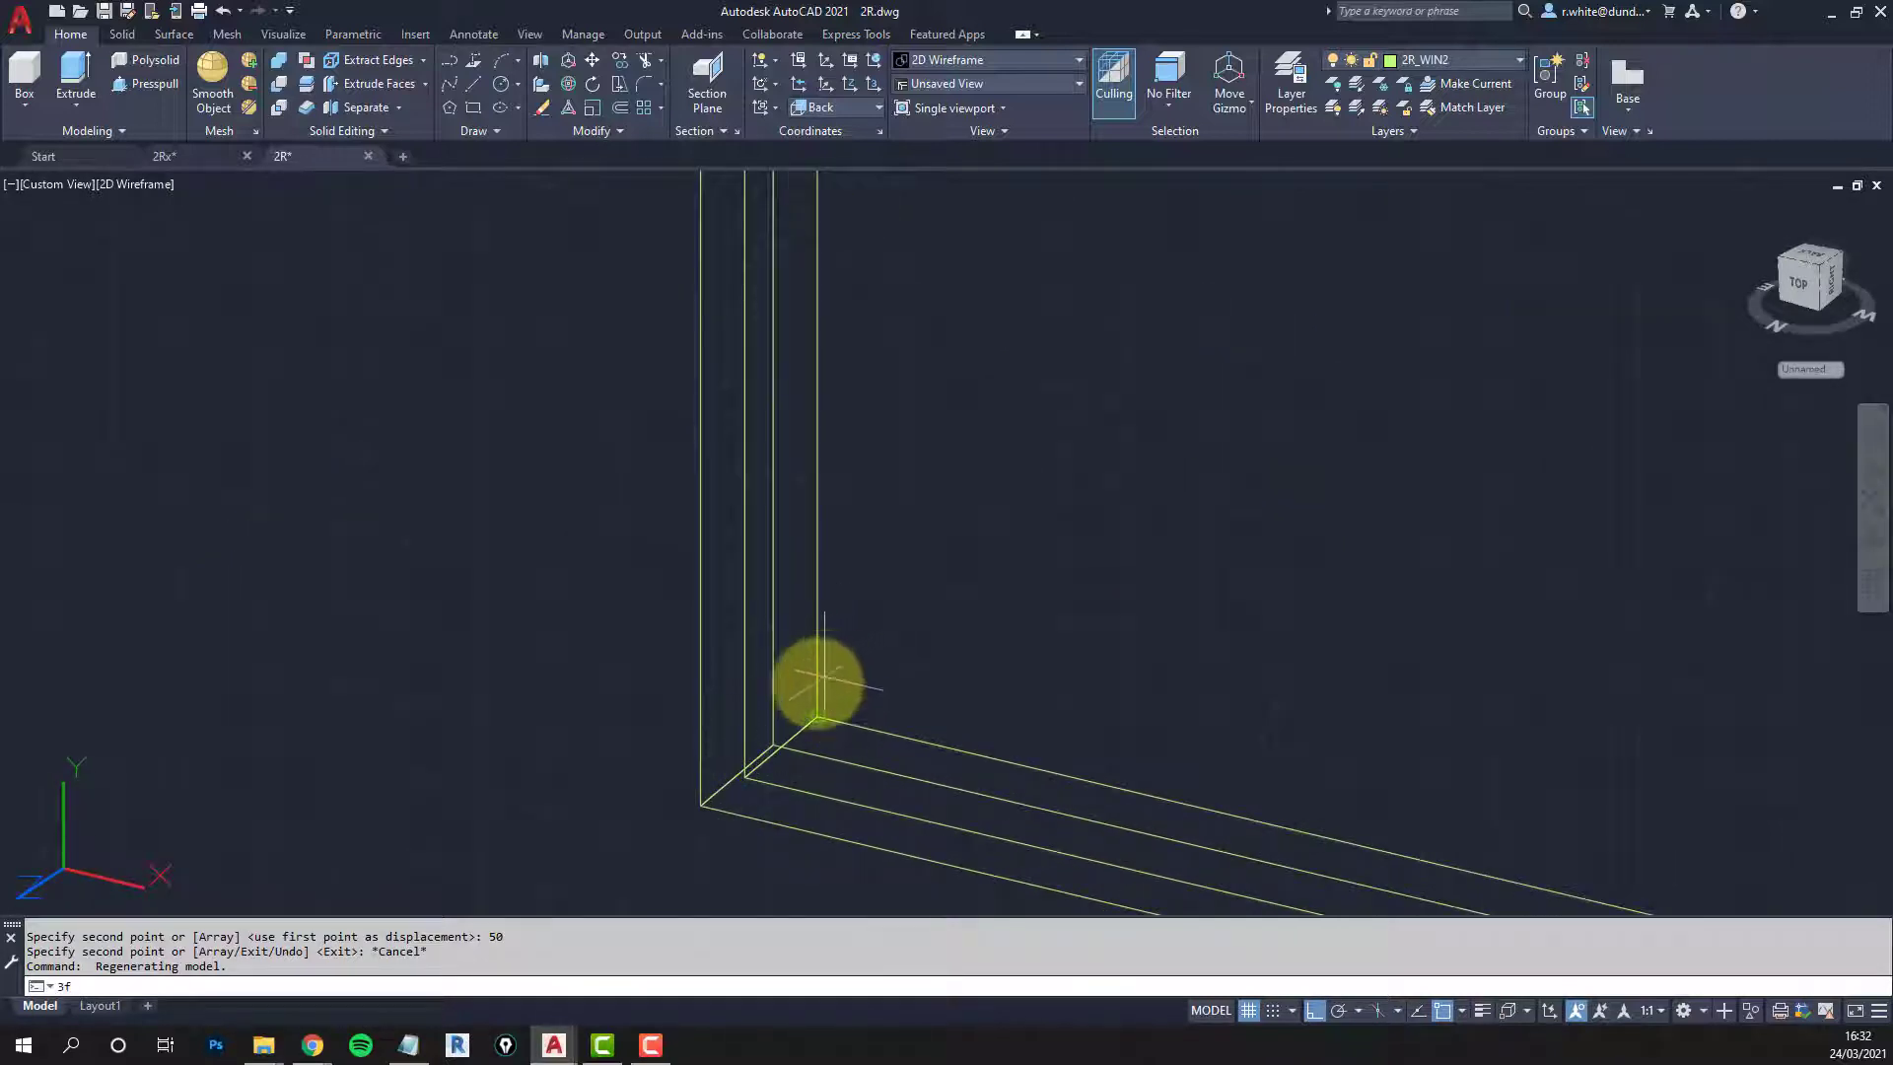
key("Return")
left_click(773, 746)
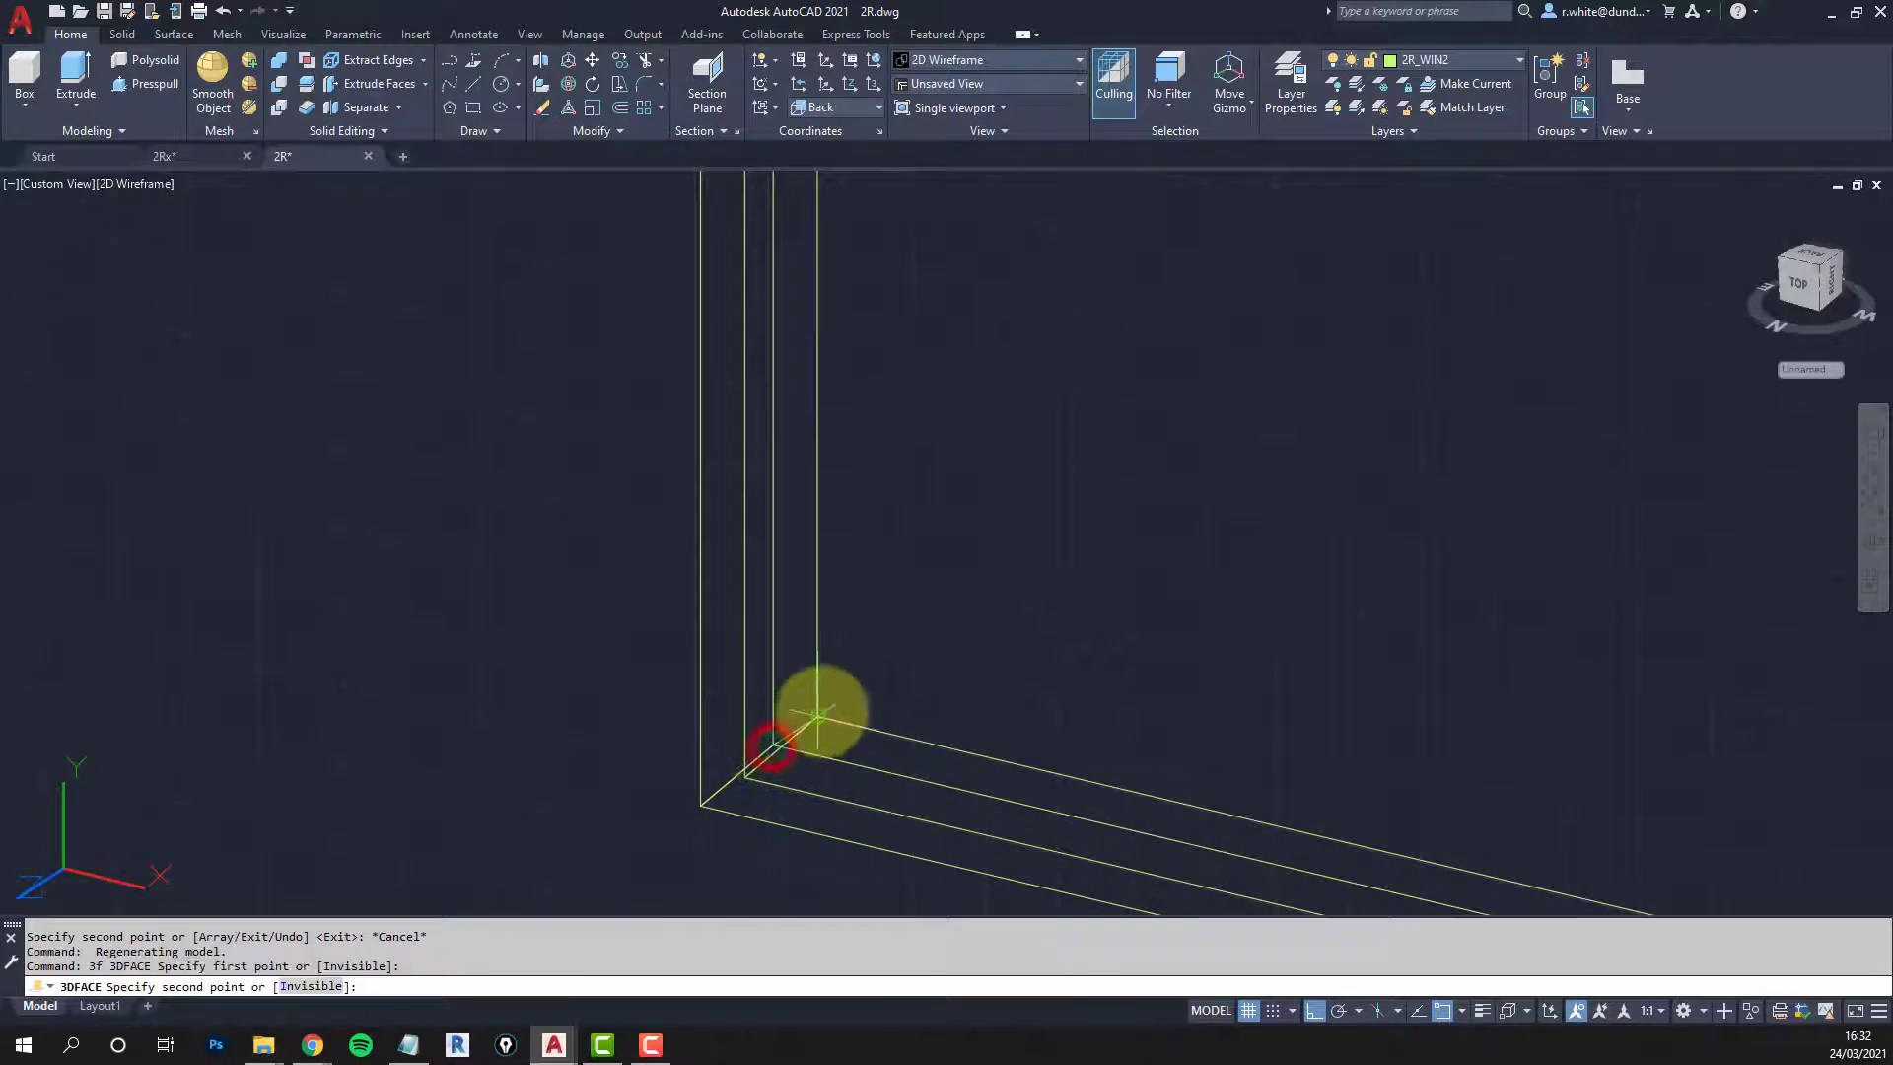
left_click(818, 717)
scroll(849, 597, "down", 2)
middle_click_drag(850, 591, 825, 841)
middle_click_drag(846, 183, 808, 395)
scroll(807, 389, "up", 1)
scroll(809, 384, "up", 2)
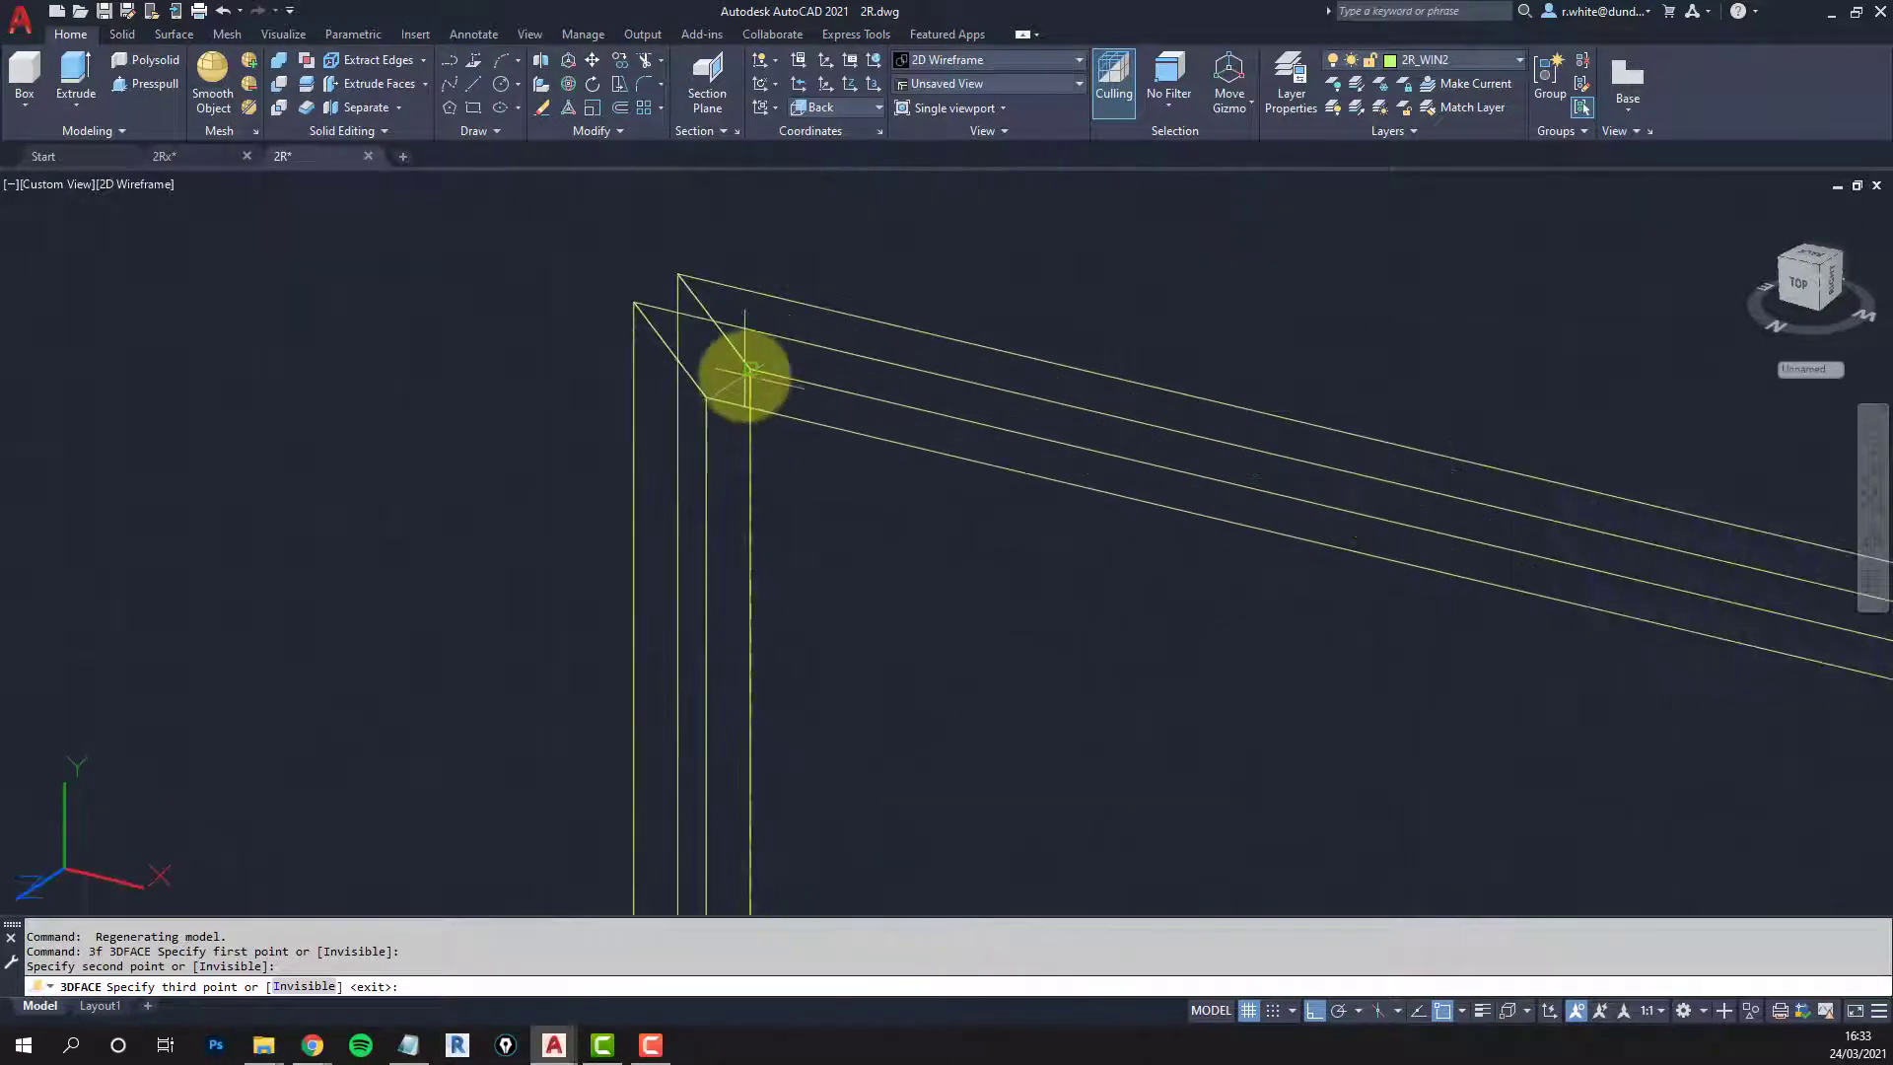
left_click(743, 375)
left_click(698, 391)
Step: Continue the 3D face along the underside of the top rail to the sash's upper right inner corners
scroll(1048, 519, "down", 3)
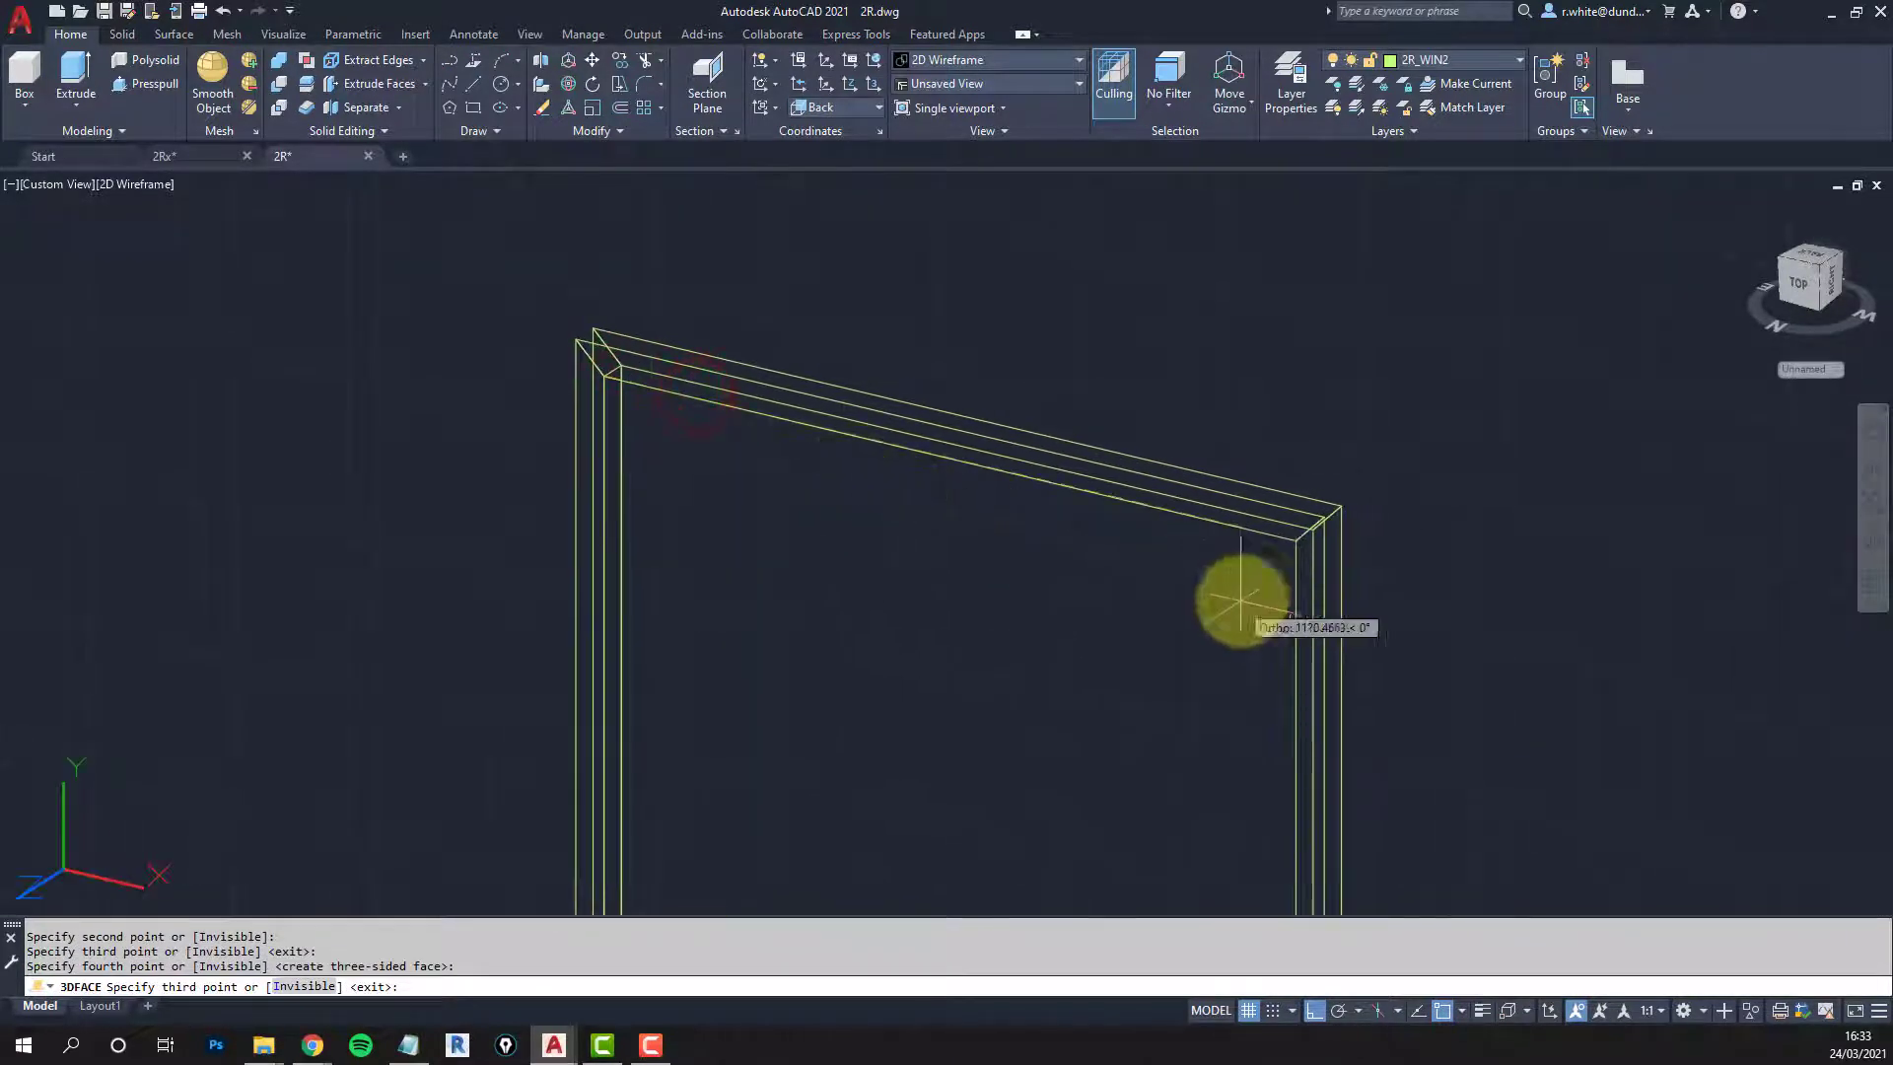
scroll(1289, 545, "up", 3)
left_click(1316, 528)
left_click(1388, 480)
Step: Continue the 3D face down the right stile's inner edge to the lower right inner corners
scroll(1381, 493, "down", 3)
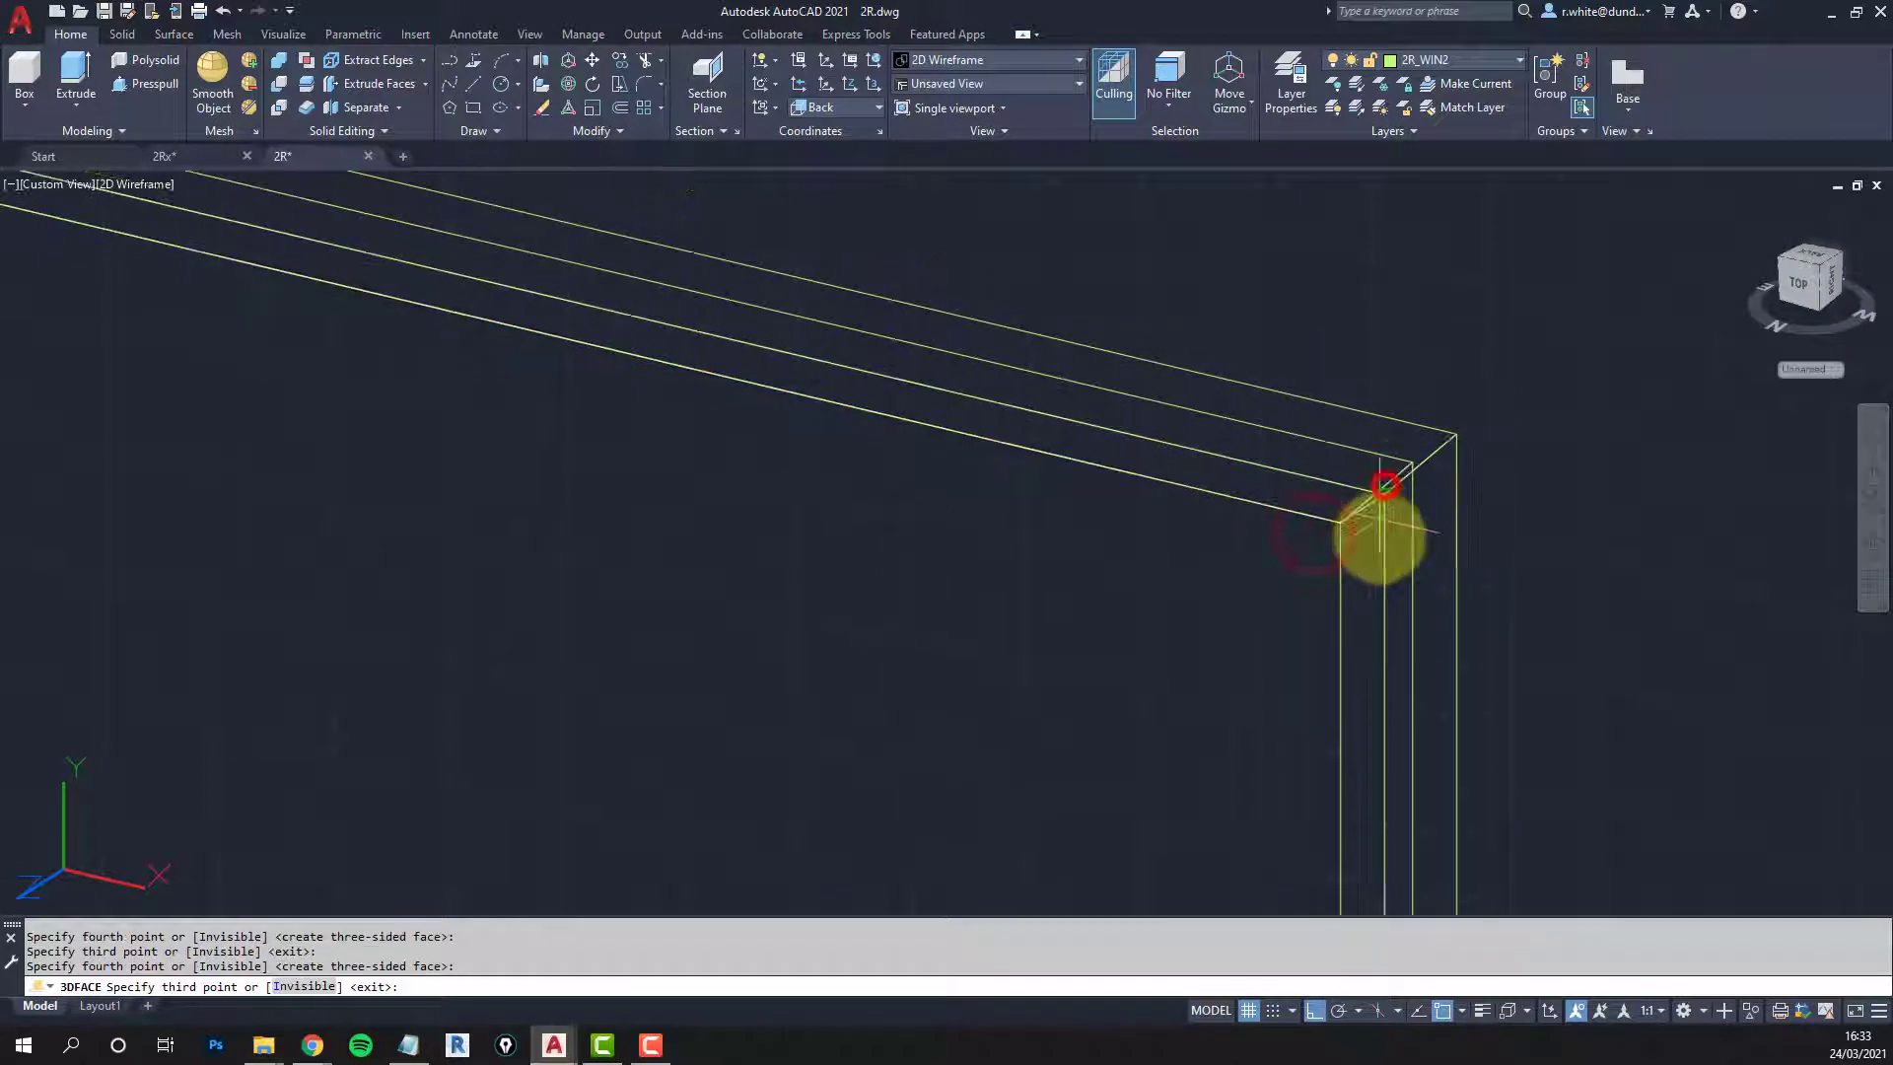
scroll(1188, 458, "up", 3)
scroll(1188, 461, "up", 3)
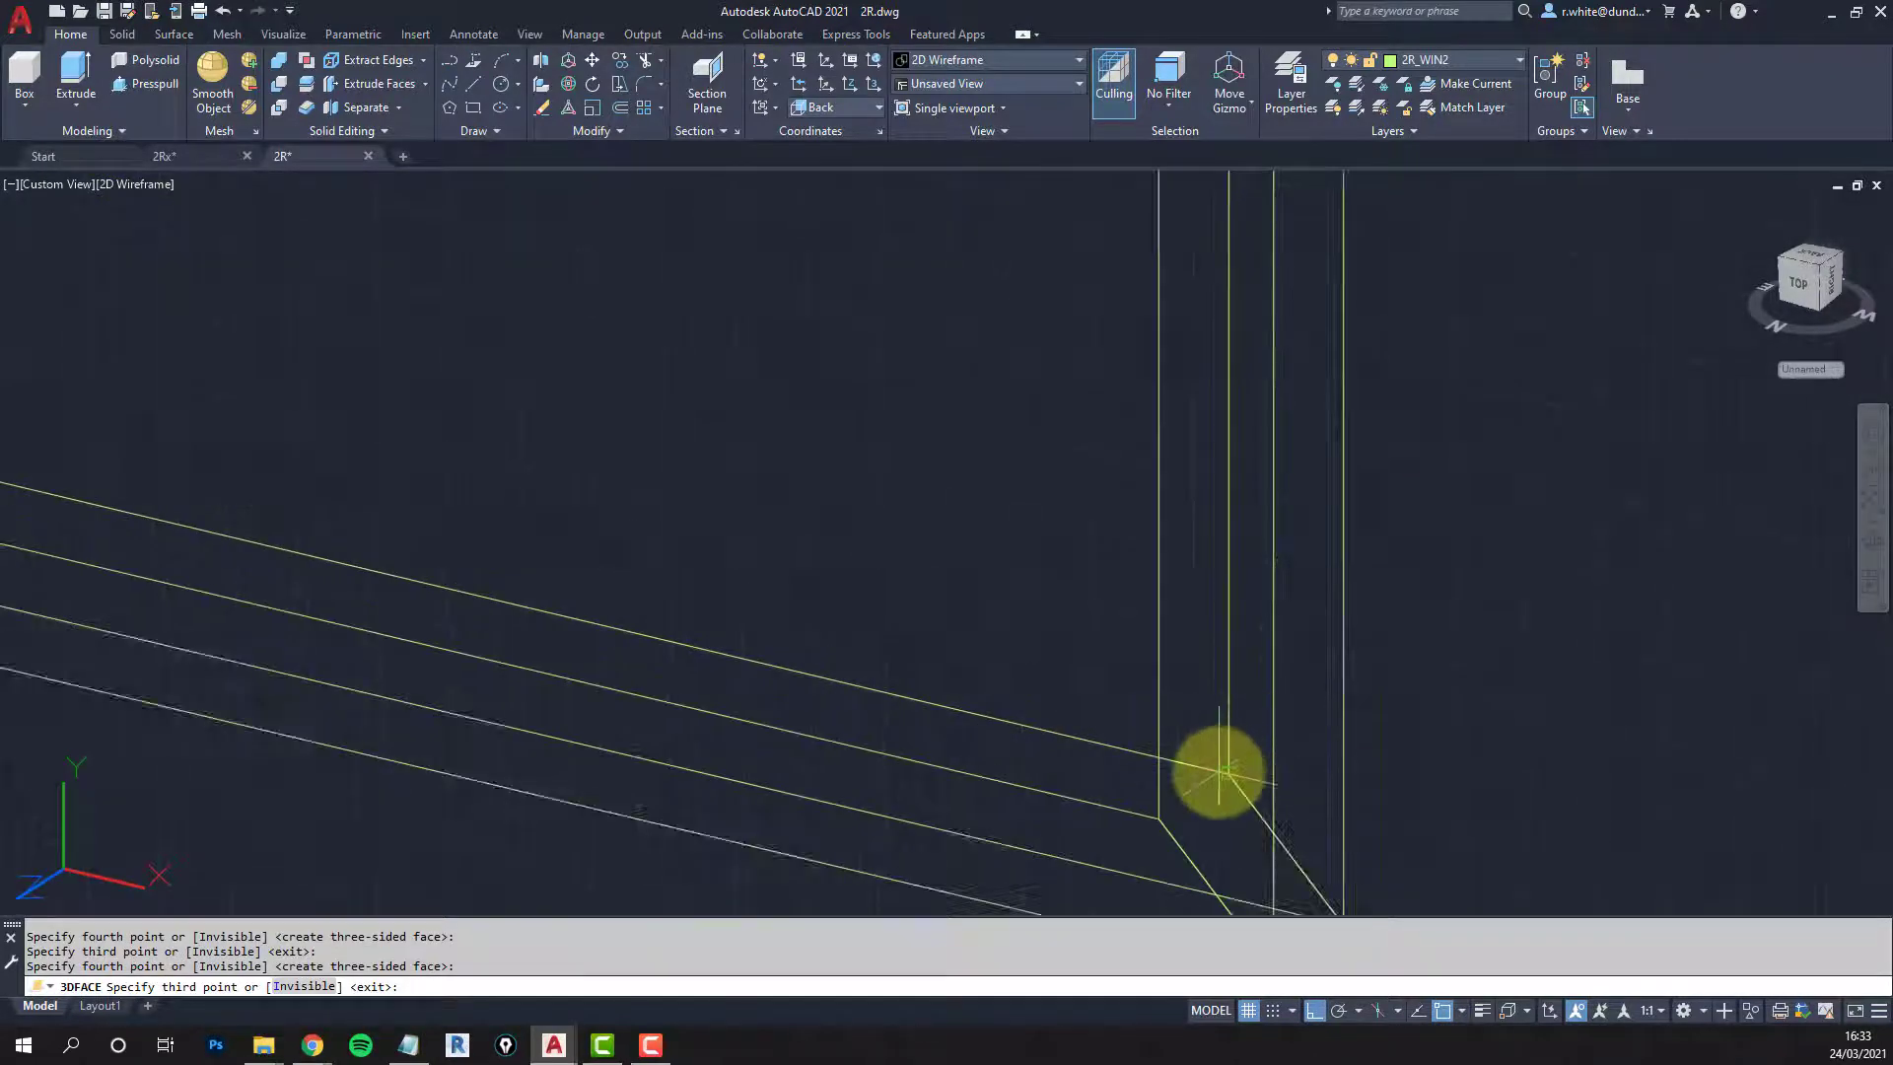
left_click(1219, 771)
left_click(1159, 819)
Step: Close the sash's inner reveal with a 3D face over the bottom rail's inner edge and end the 3DFACE command
scroll(1060, 772, "down", 3)
middle_click_drag(968, 739, 1390, 763)
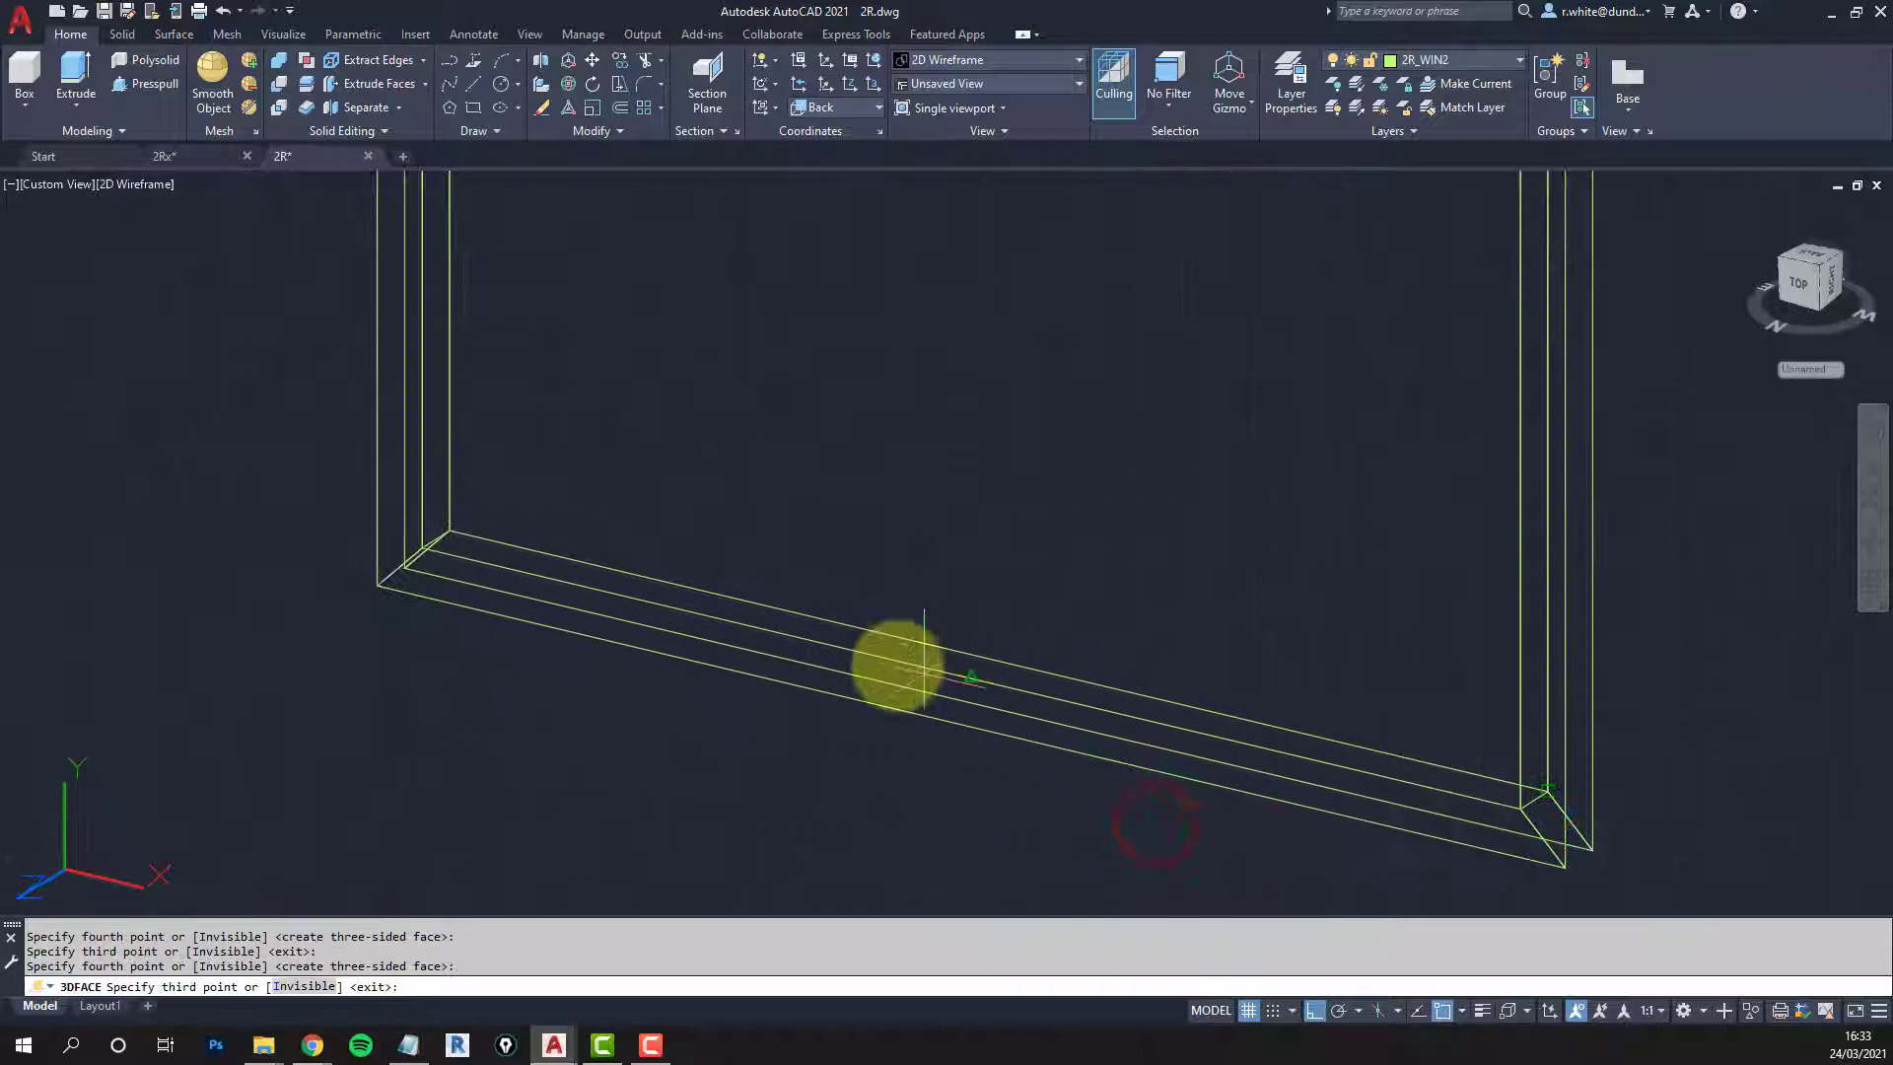
middle_click_drag(888, 668, 1159, 714)
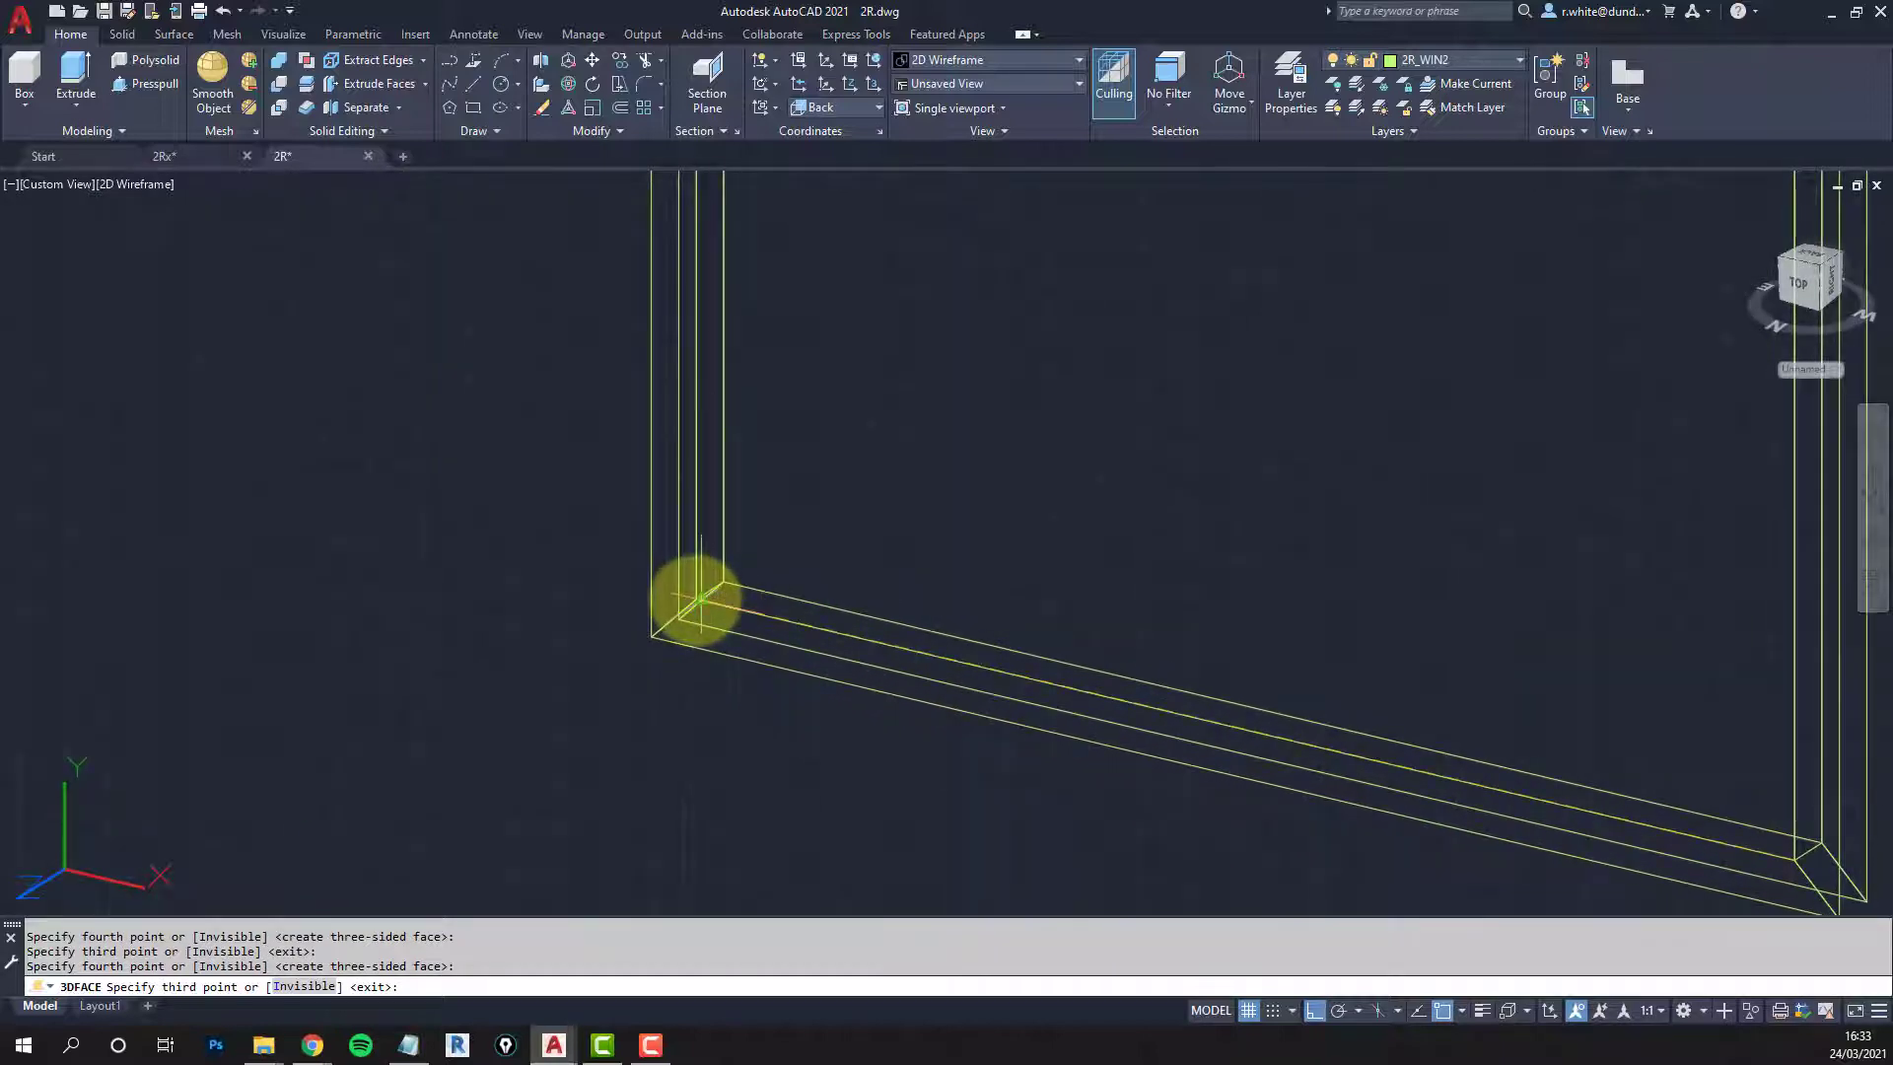
scroll(700, 598, "up", 3)
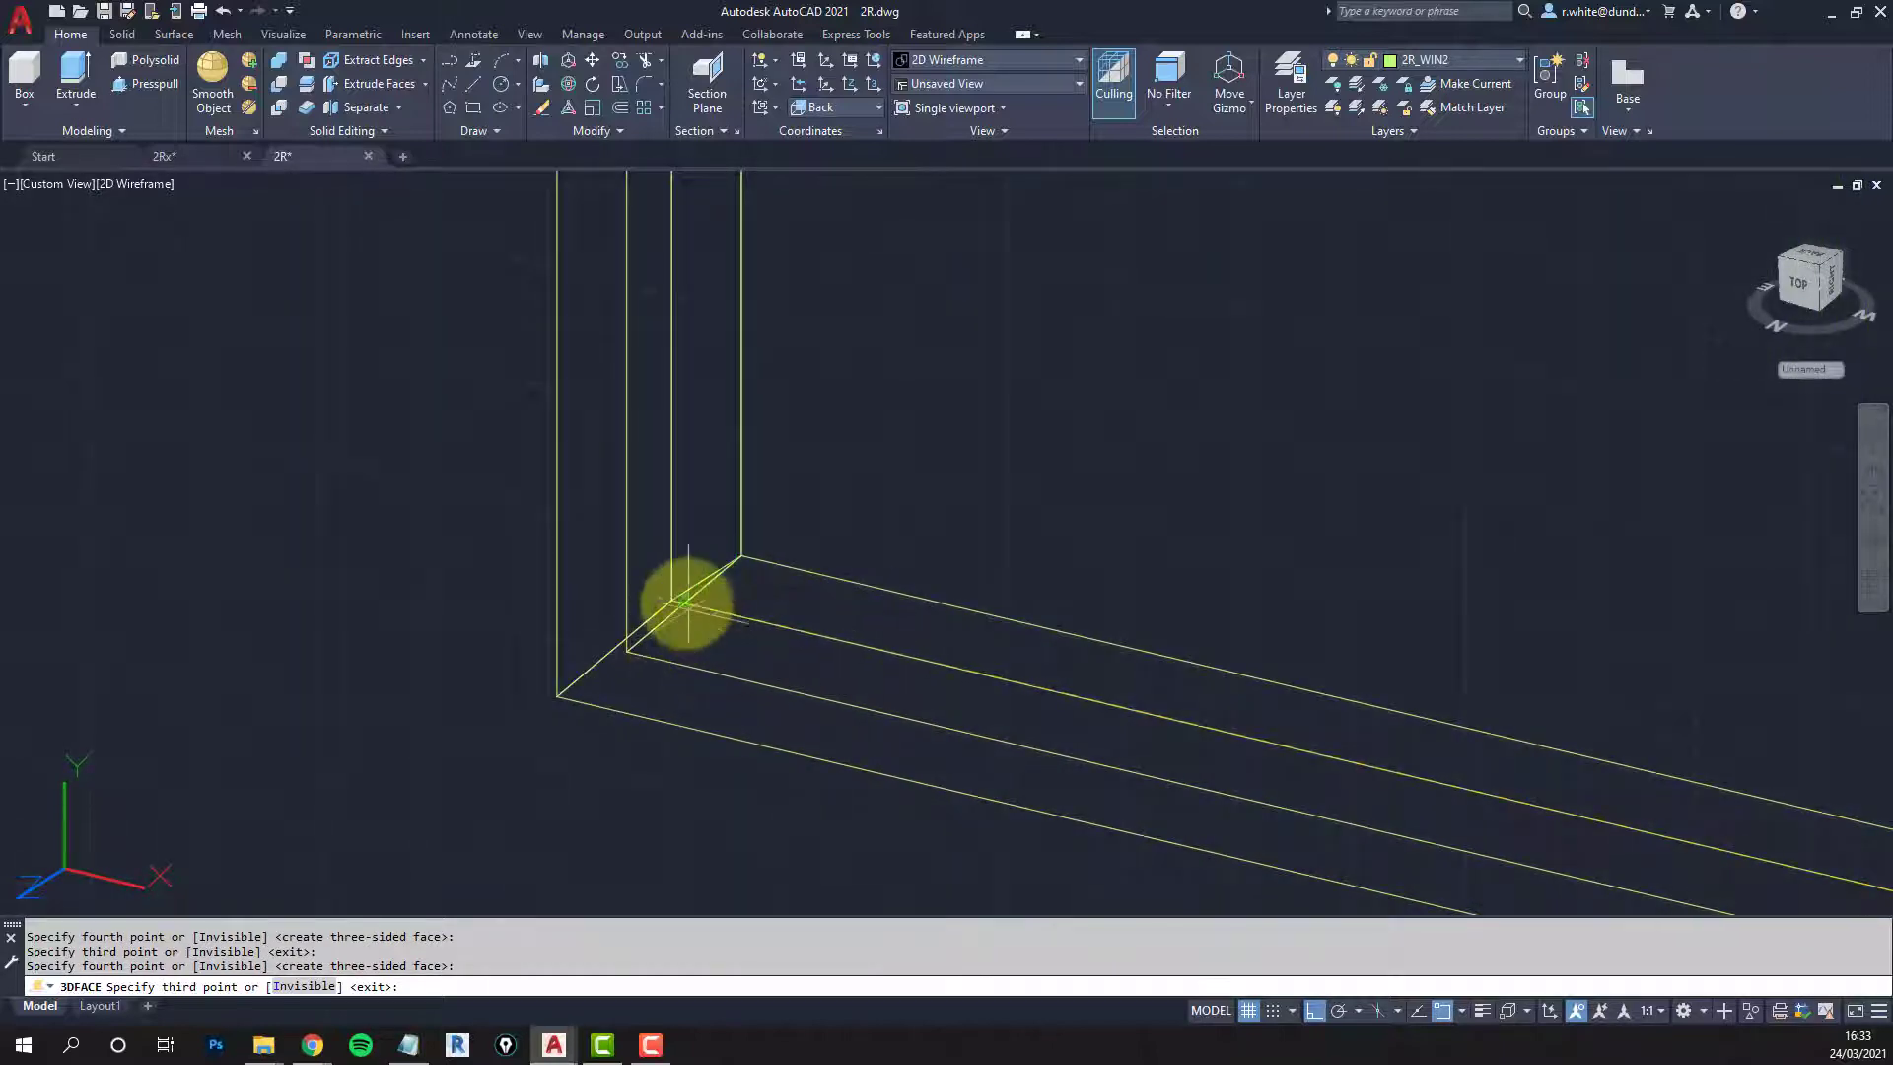
middle_click_drag(891, 595, 659, 704, "shift")
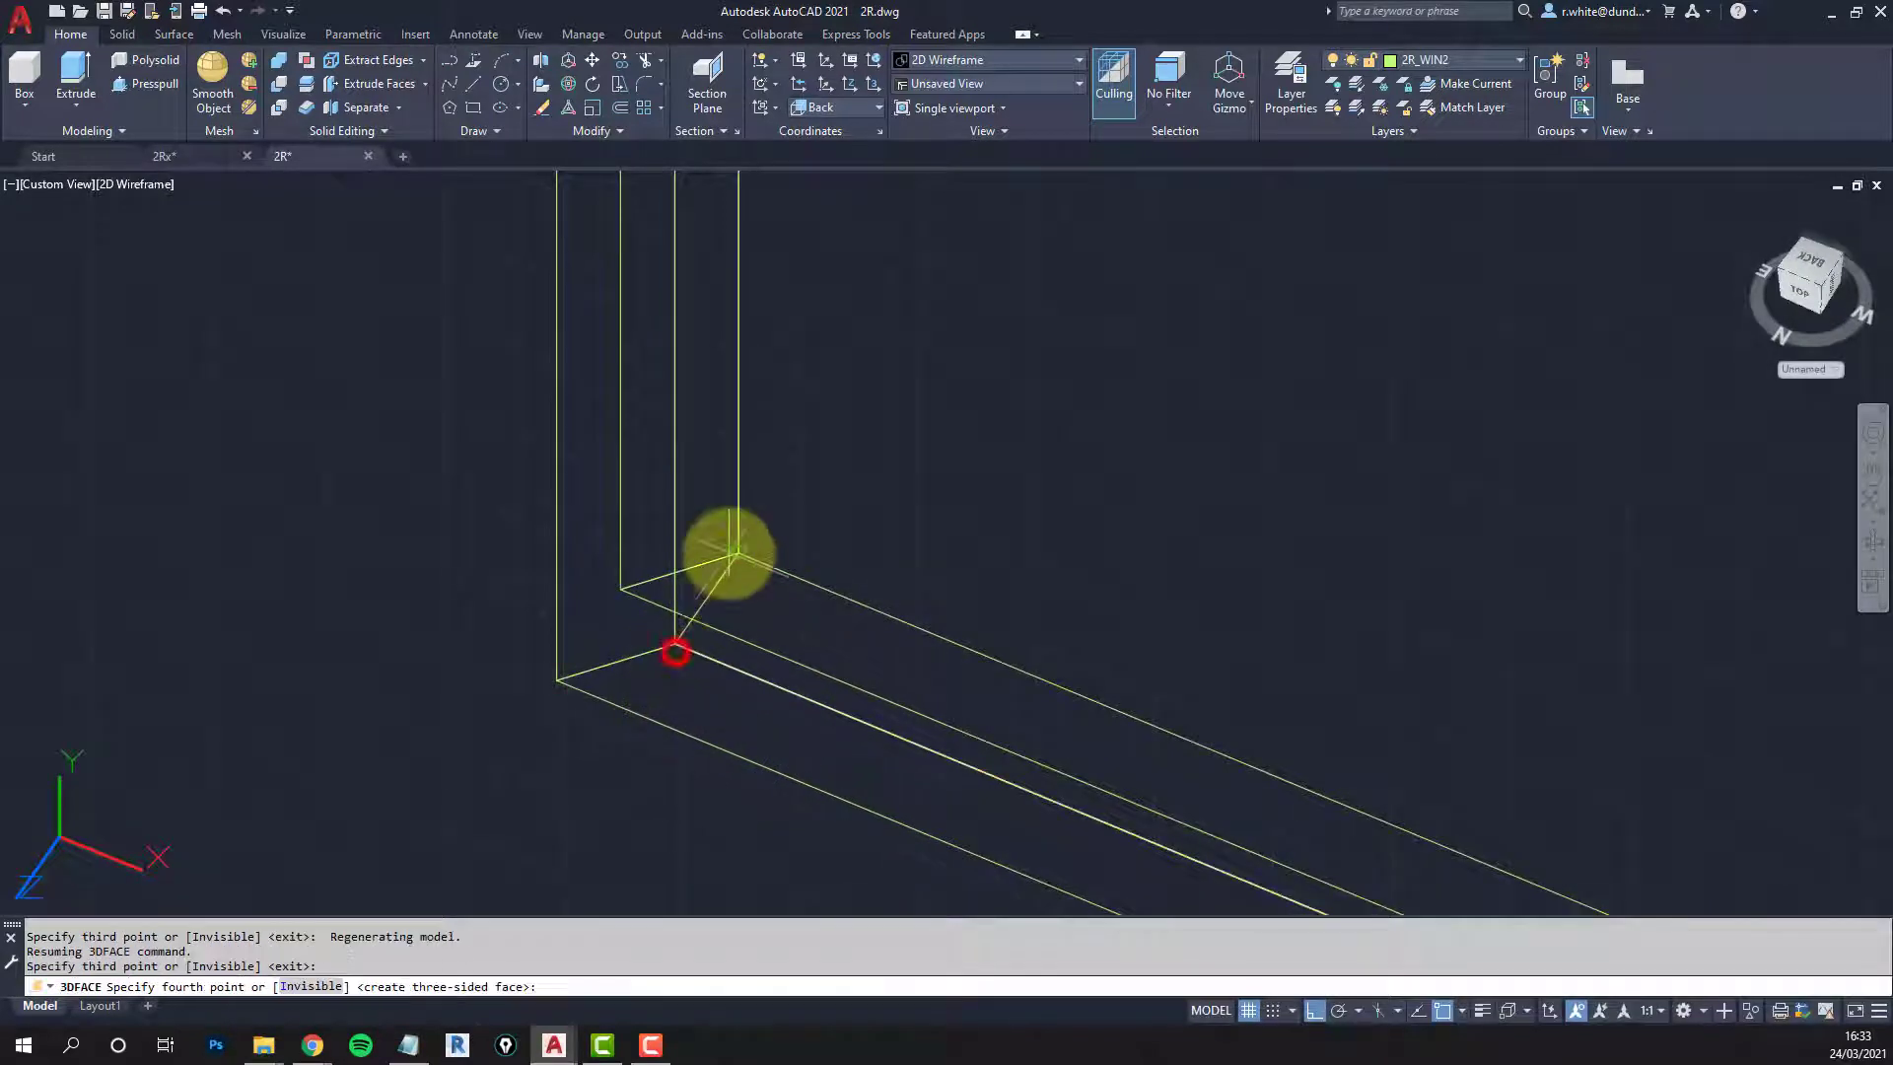
left_click(735, 557)
key("Return")
Step: Switch the visual style to Shaded with edges and inspect the finished upper sash from an orbited view
scroll(731, 554, "down", 5)
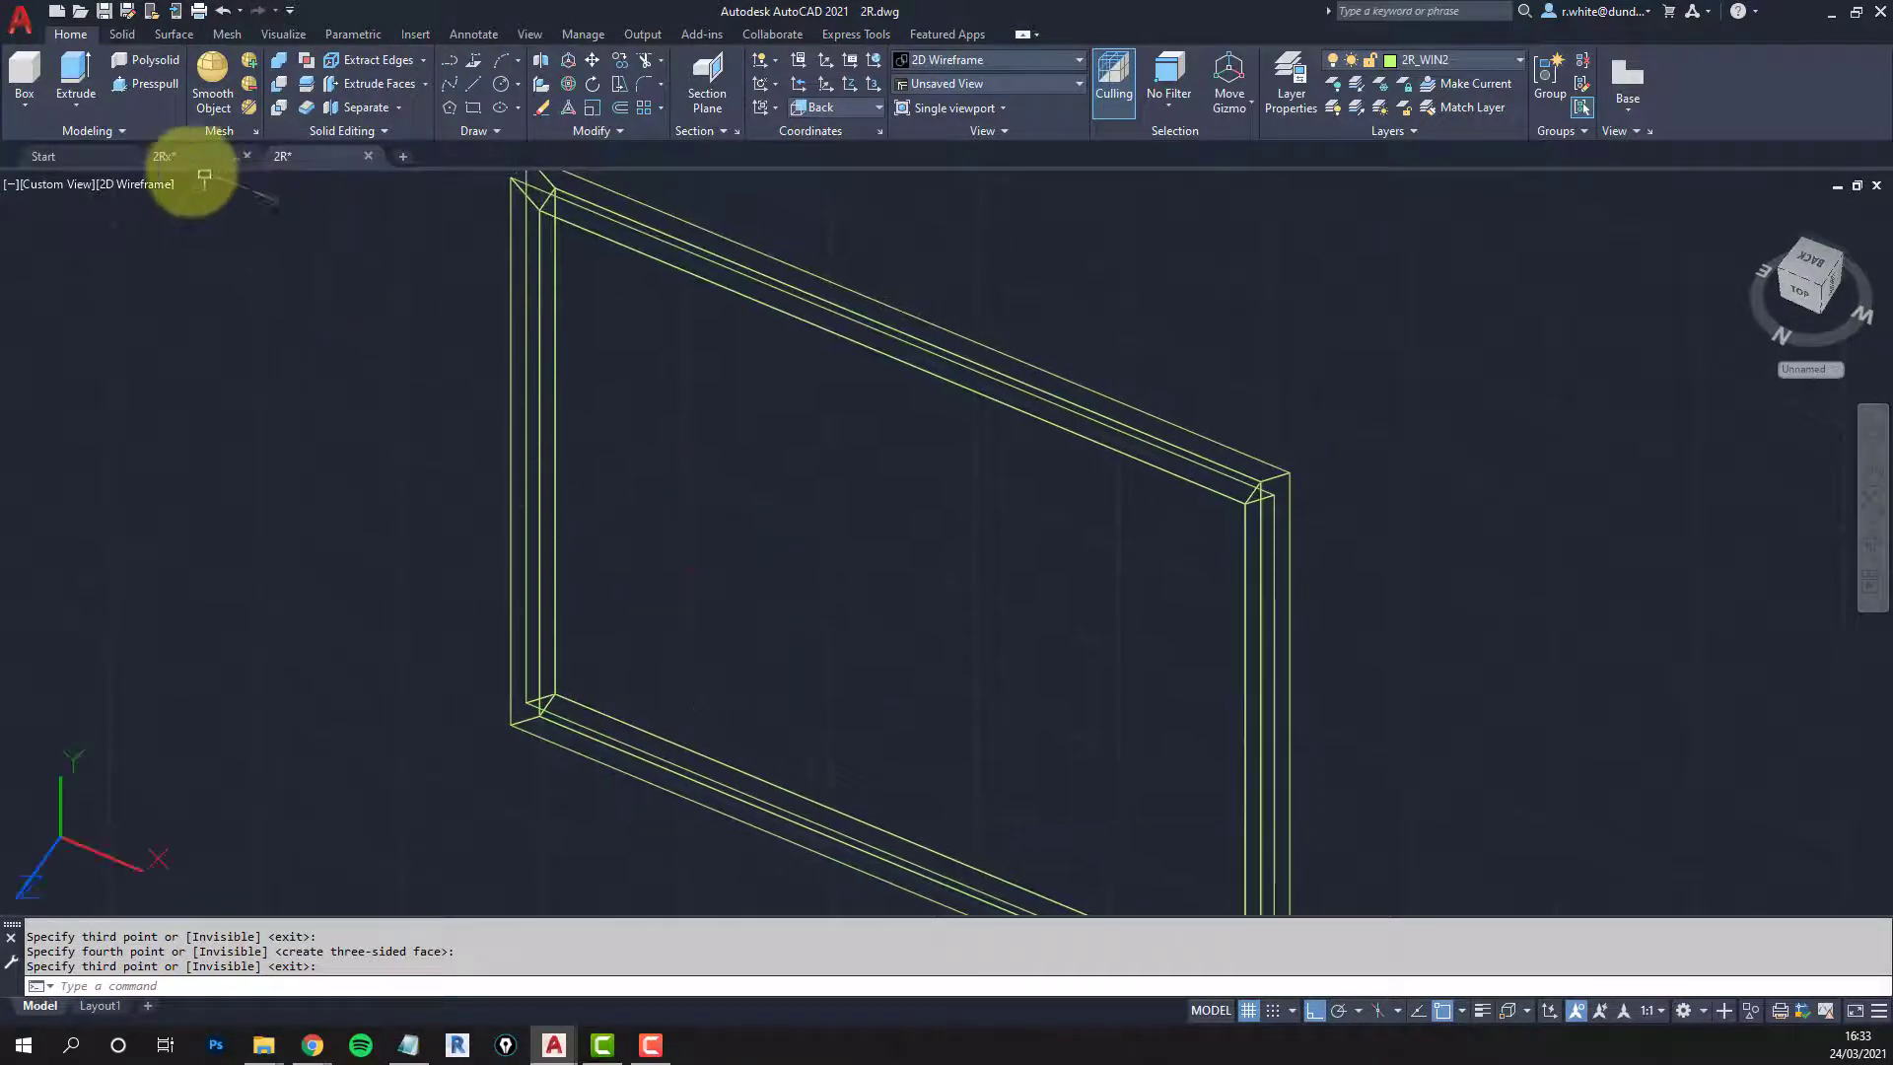
left_click(132, 184)
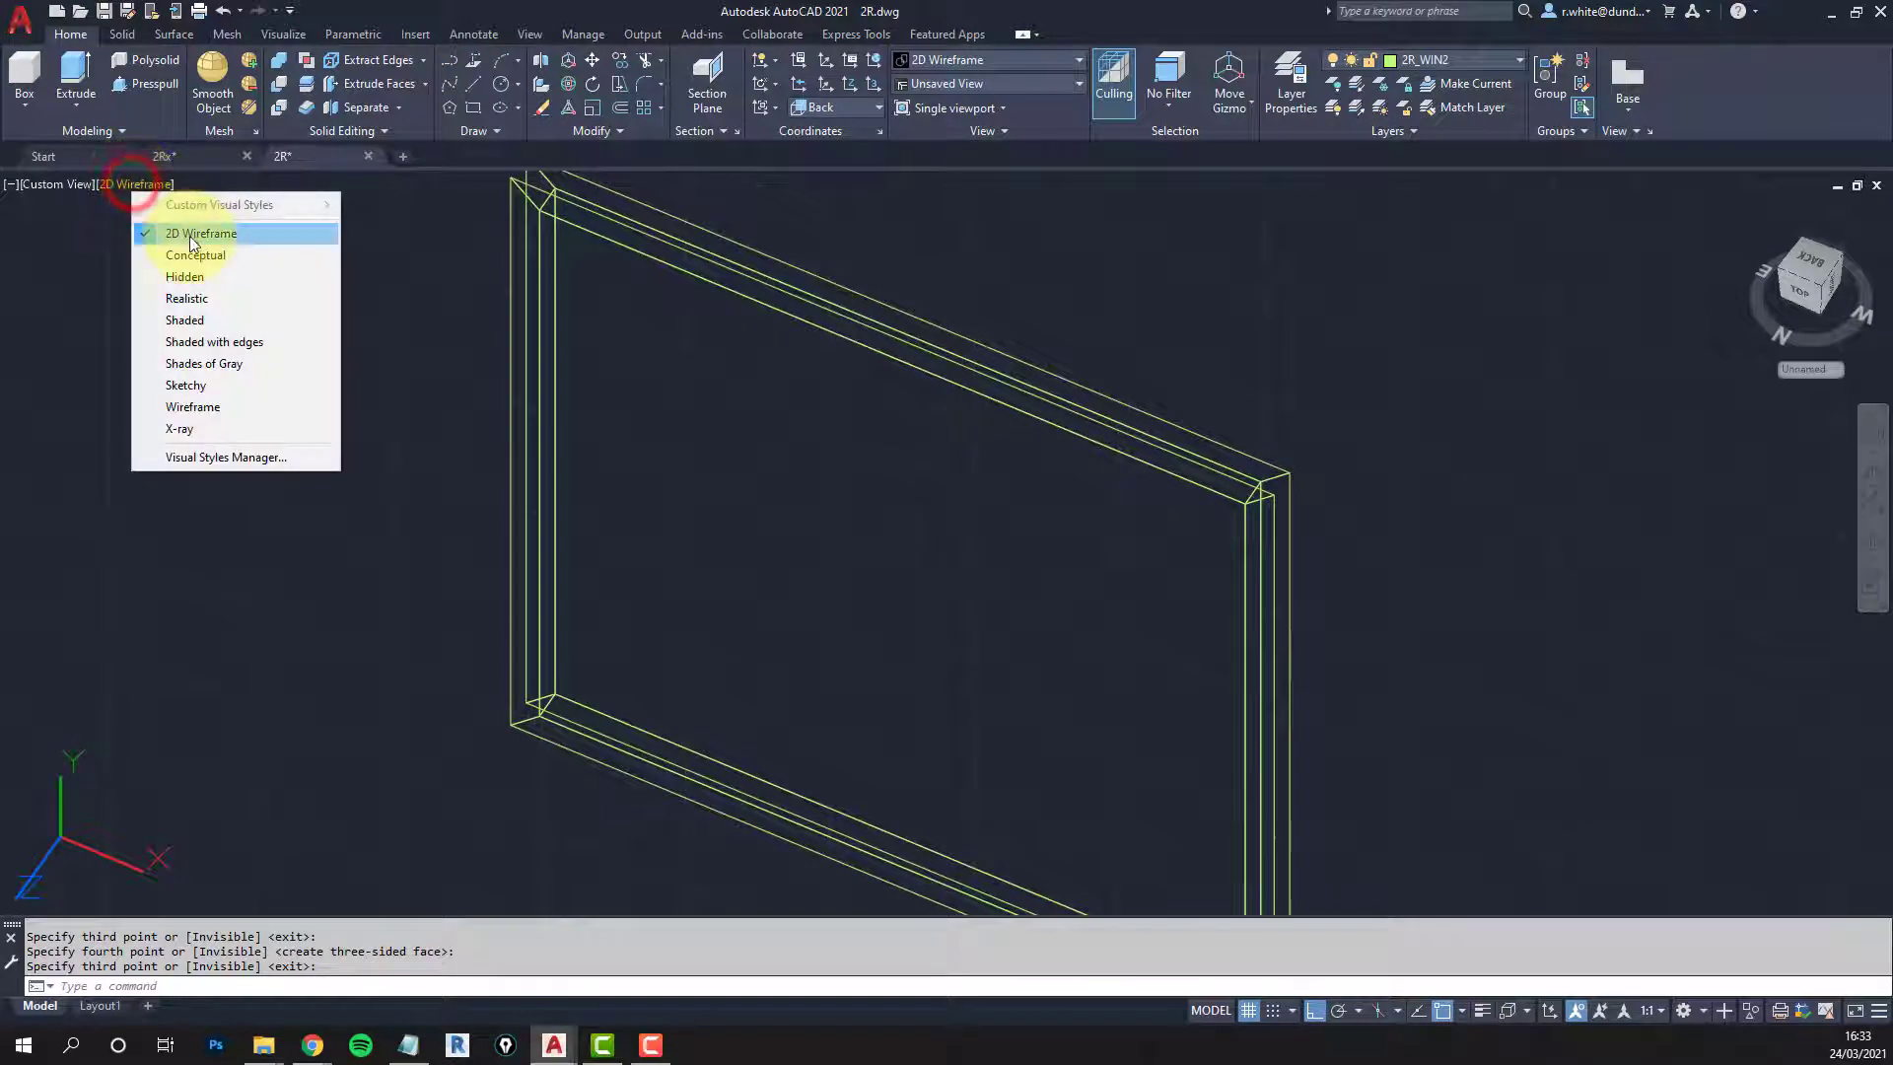
left_click(212, 341)
mouse_move(975, 529)
middle_mouse_down("shift")
mouse_move(1014, 506)
mouse_move(958, 369)
mouse_move(854, 330)
mouse_move(985, 346)
mouse_move(1065, 510)
mouse_move(1019, 501)
middle_mouse_up("shift")
scroll(1065, 510, "down", 4)
key("Escape")
key("Escape")
key("Escape")
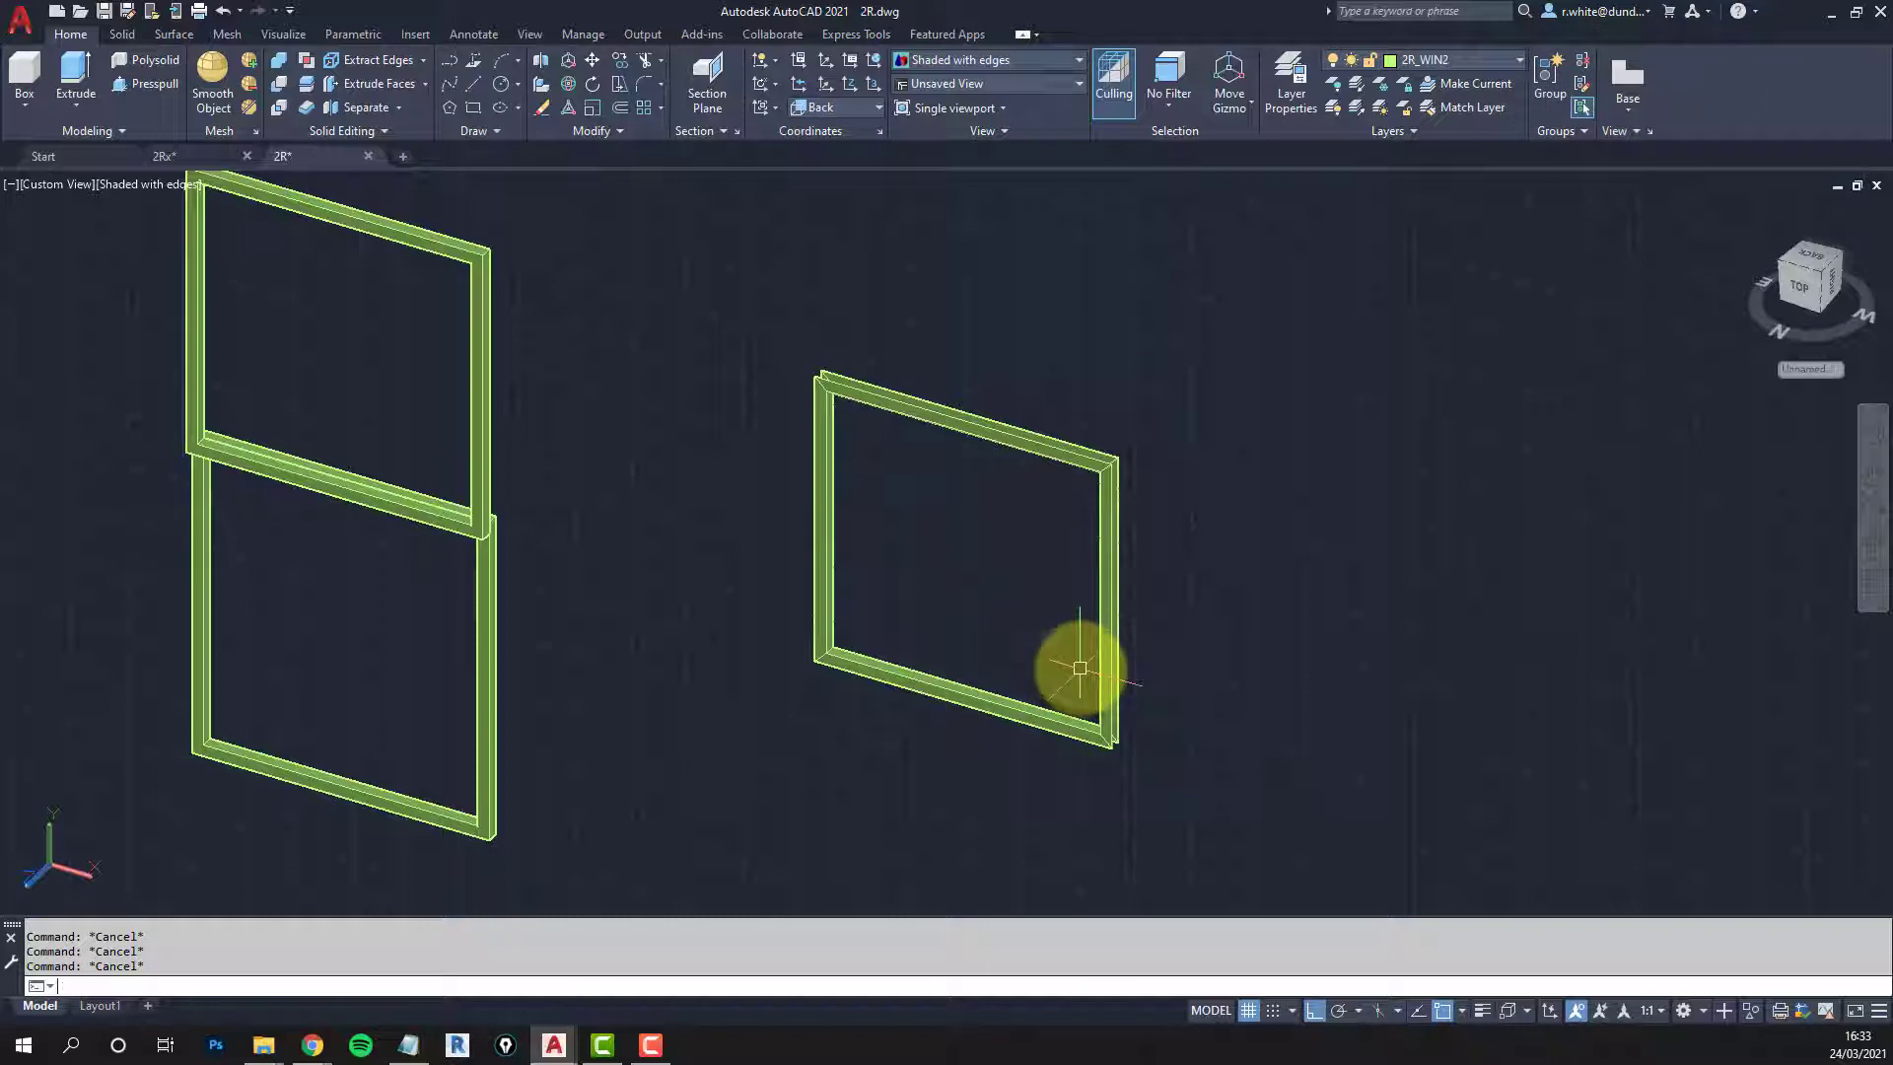
Step: Copy the whole upper sash frame 1500 units along the positive X axis
key("Return")
middle_click_drag(824, 372, 829, 283)
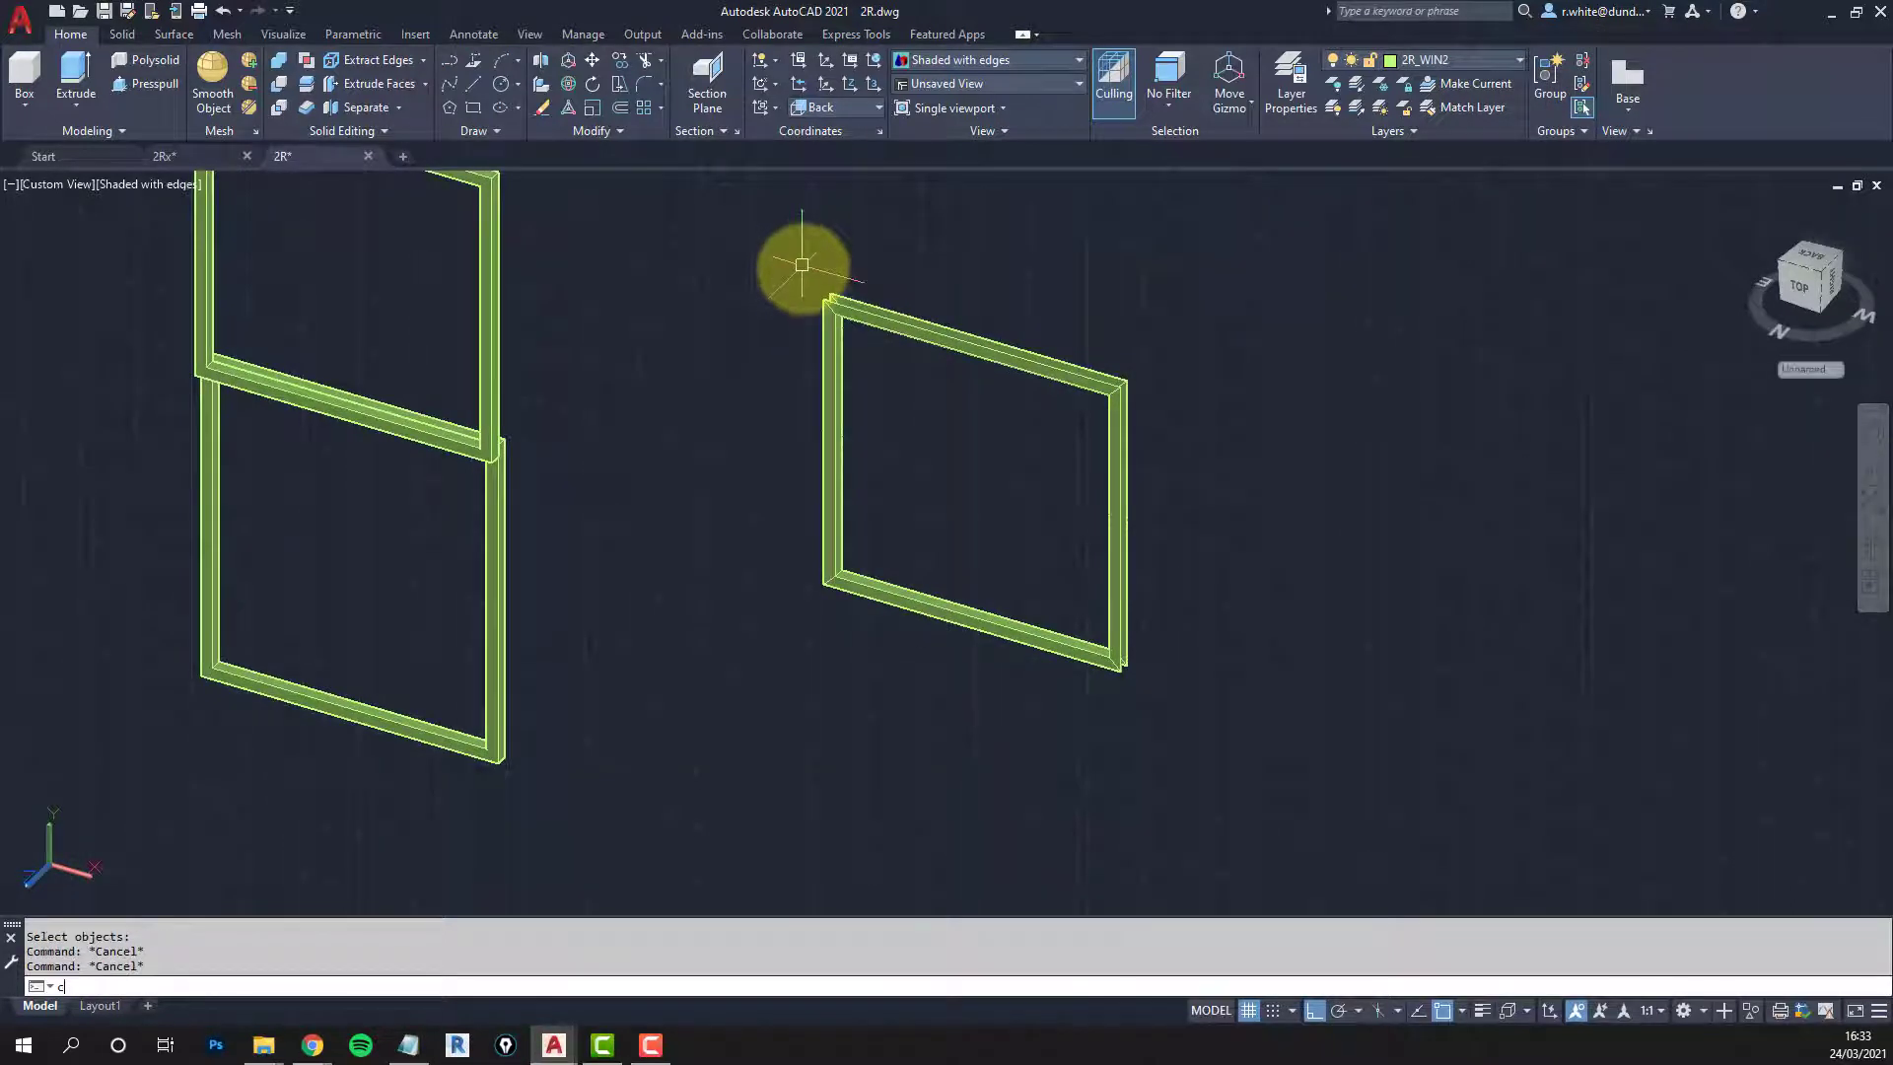
left_click(768, 266)
left_click(1232, 755)
key("Return")
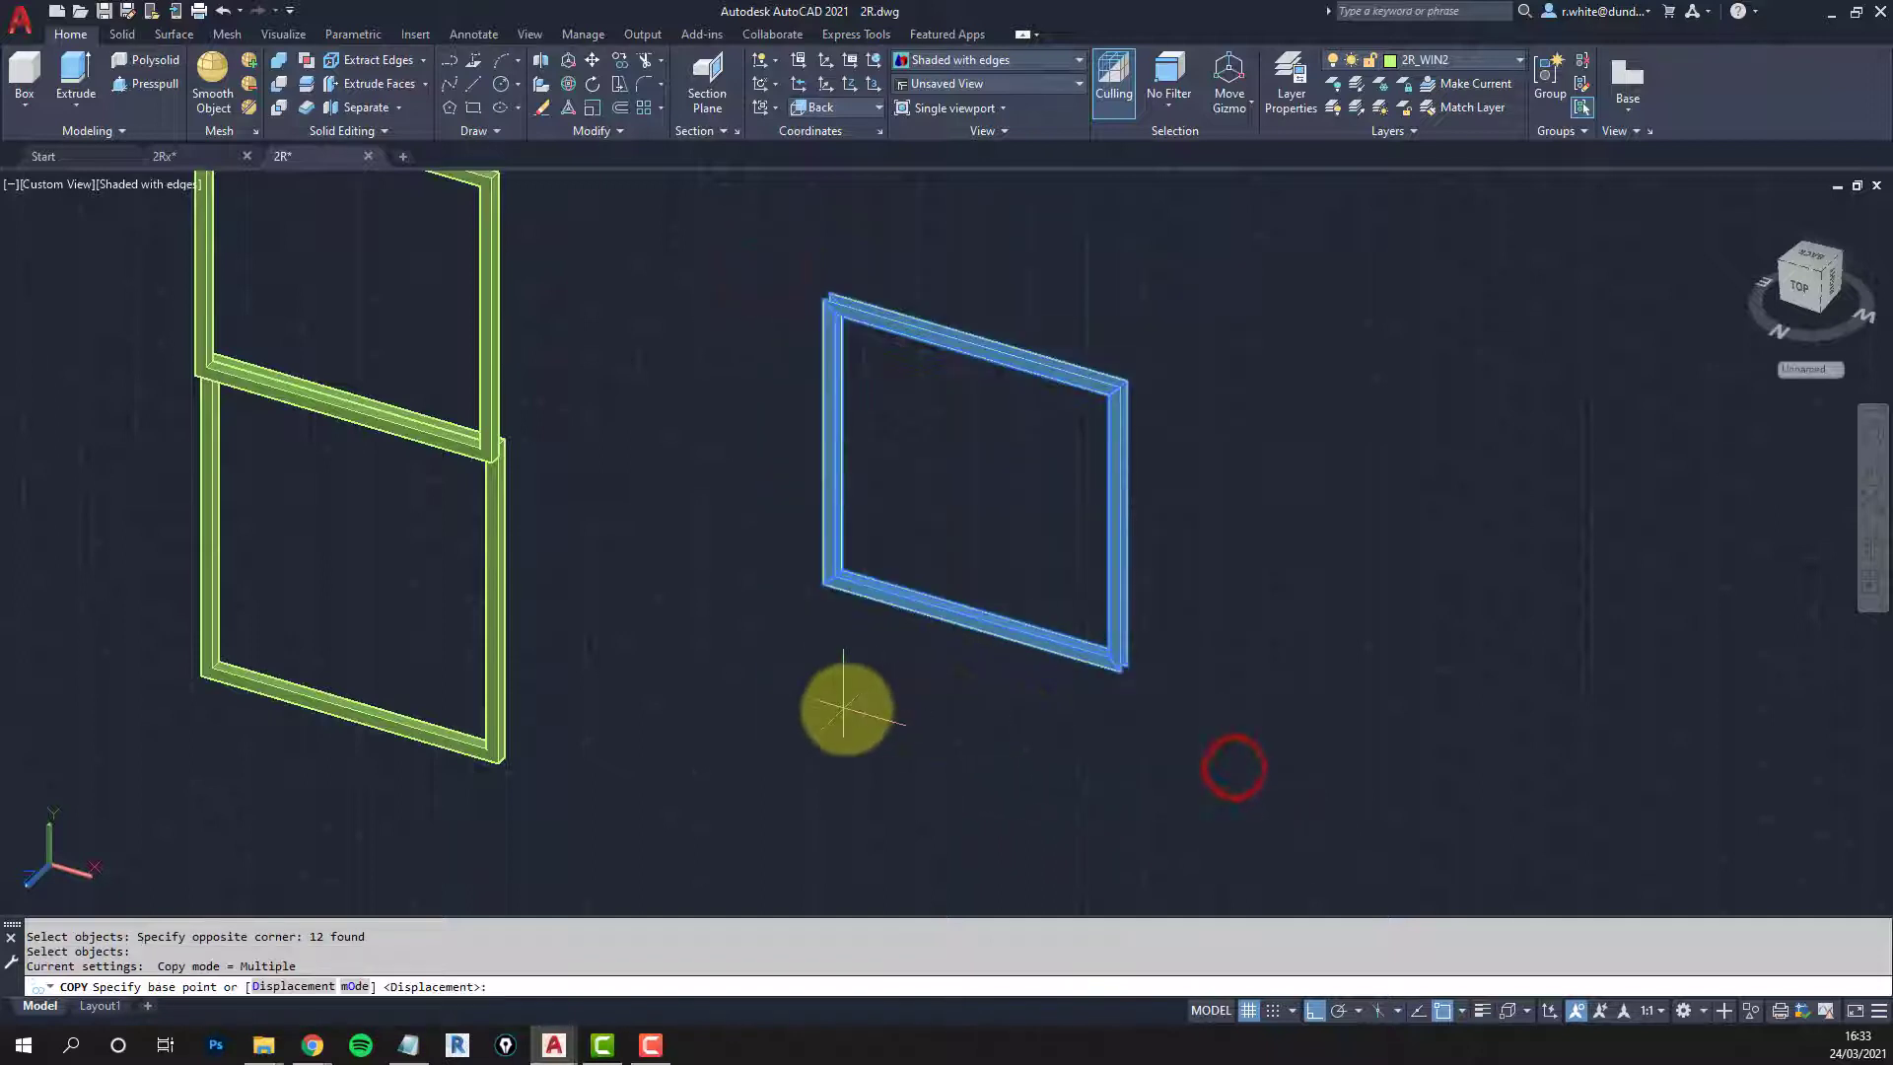
middle_click_drag(845, 710, 787, 618)
left_click(804, 602)
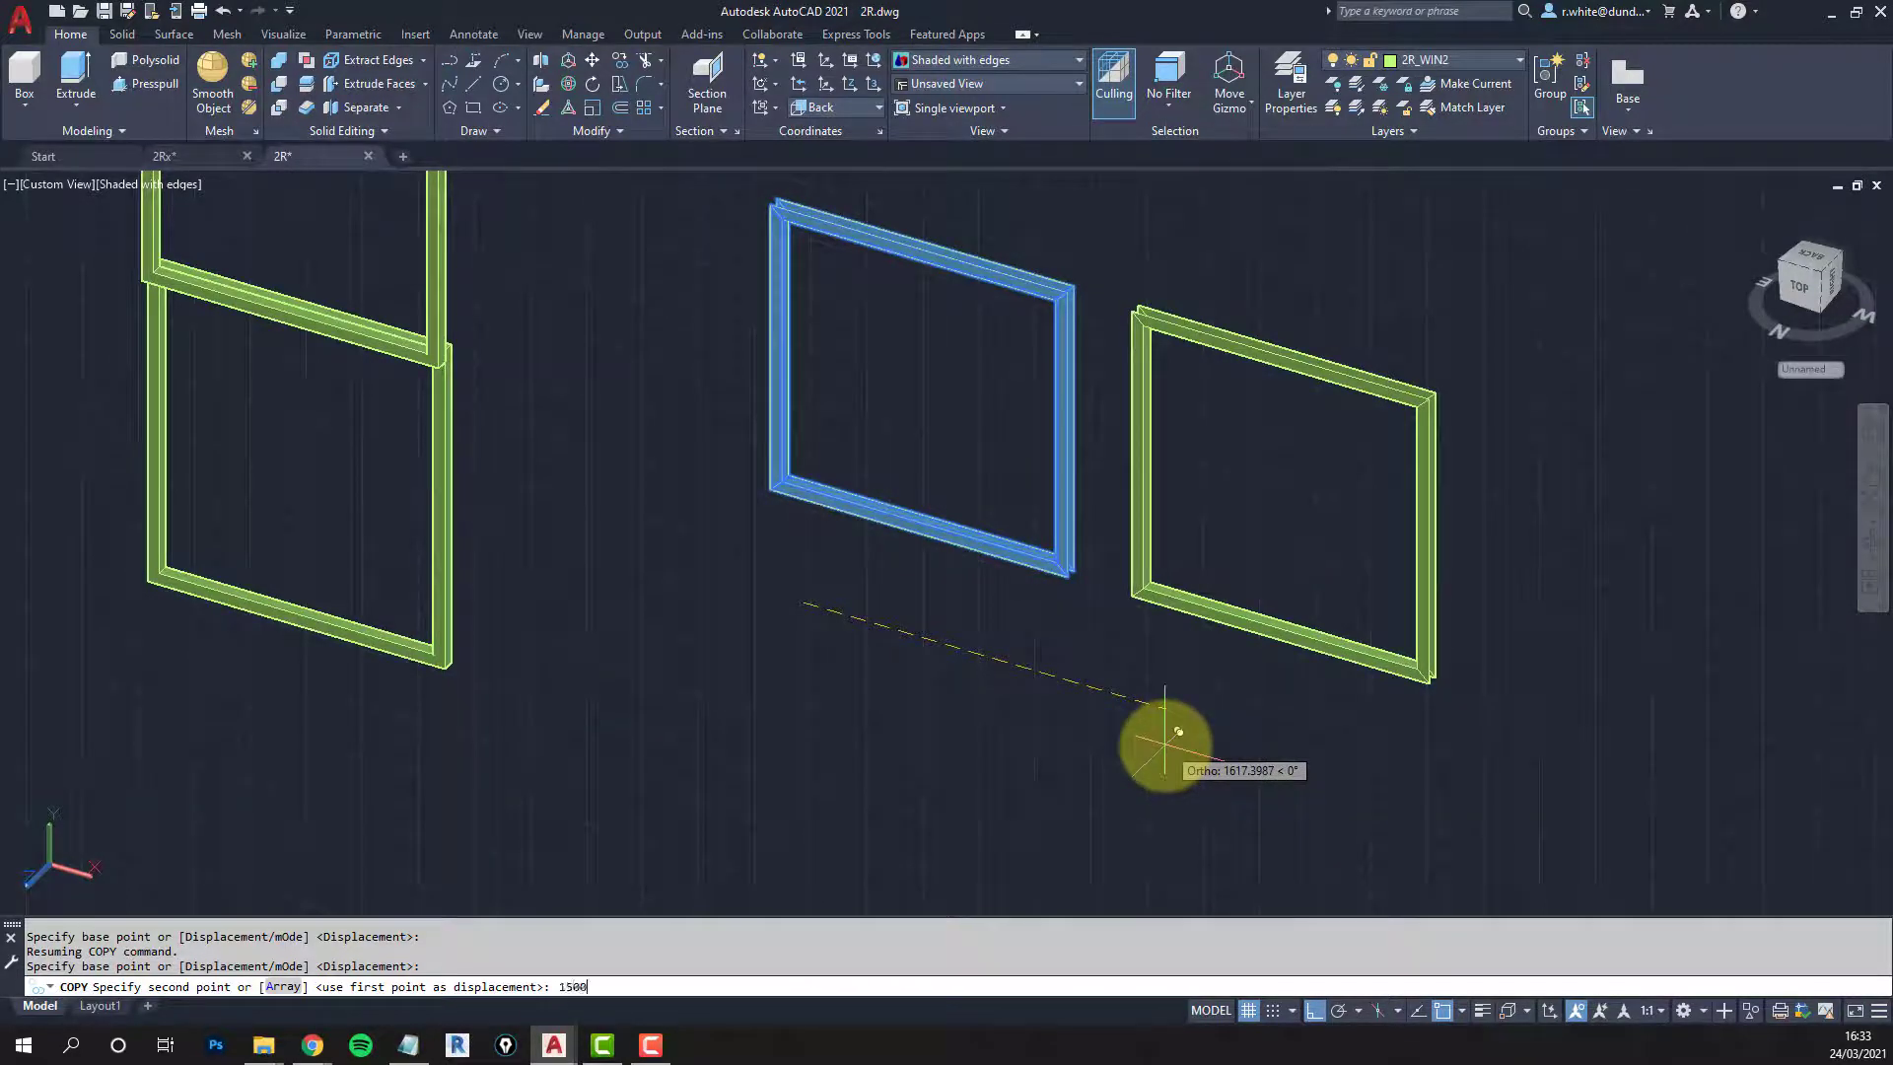
type("1500")
key("Return")
key("Return")
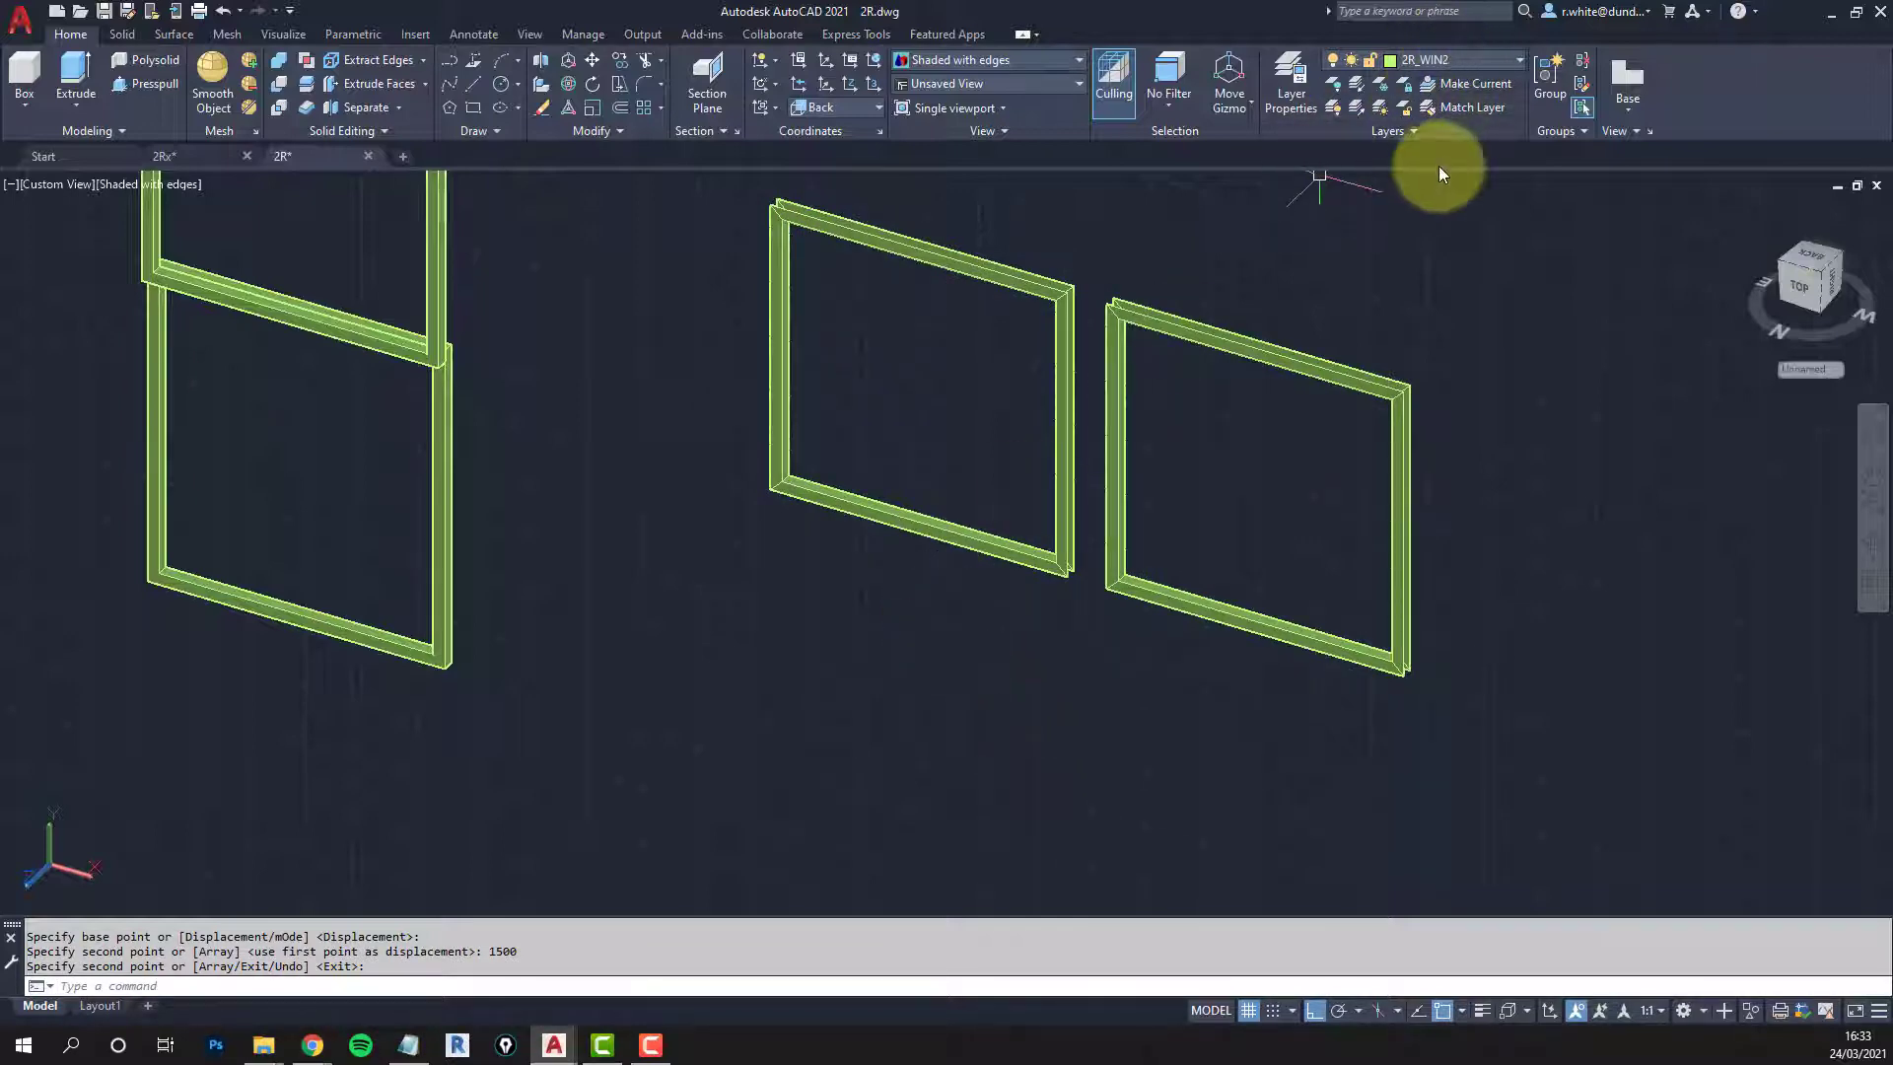
Step: Restore the isolated layers and set the view to the plan of the current UCS
left_click(1358, 106)
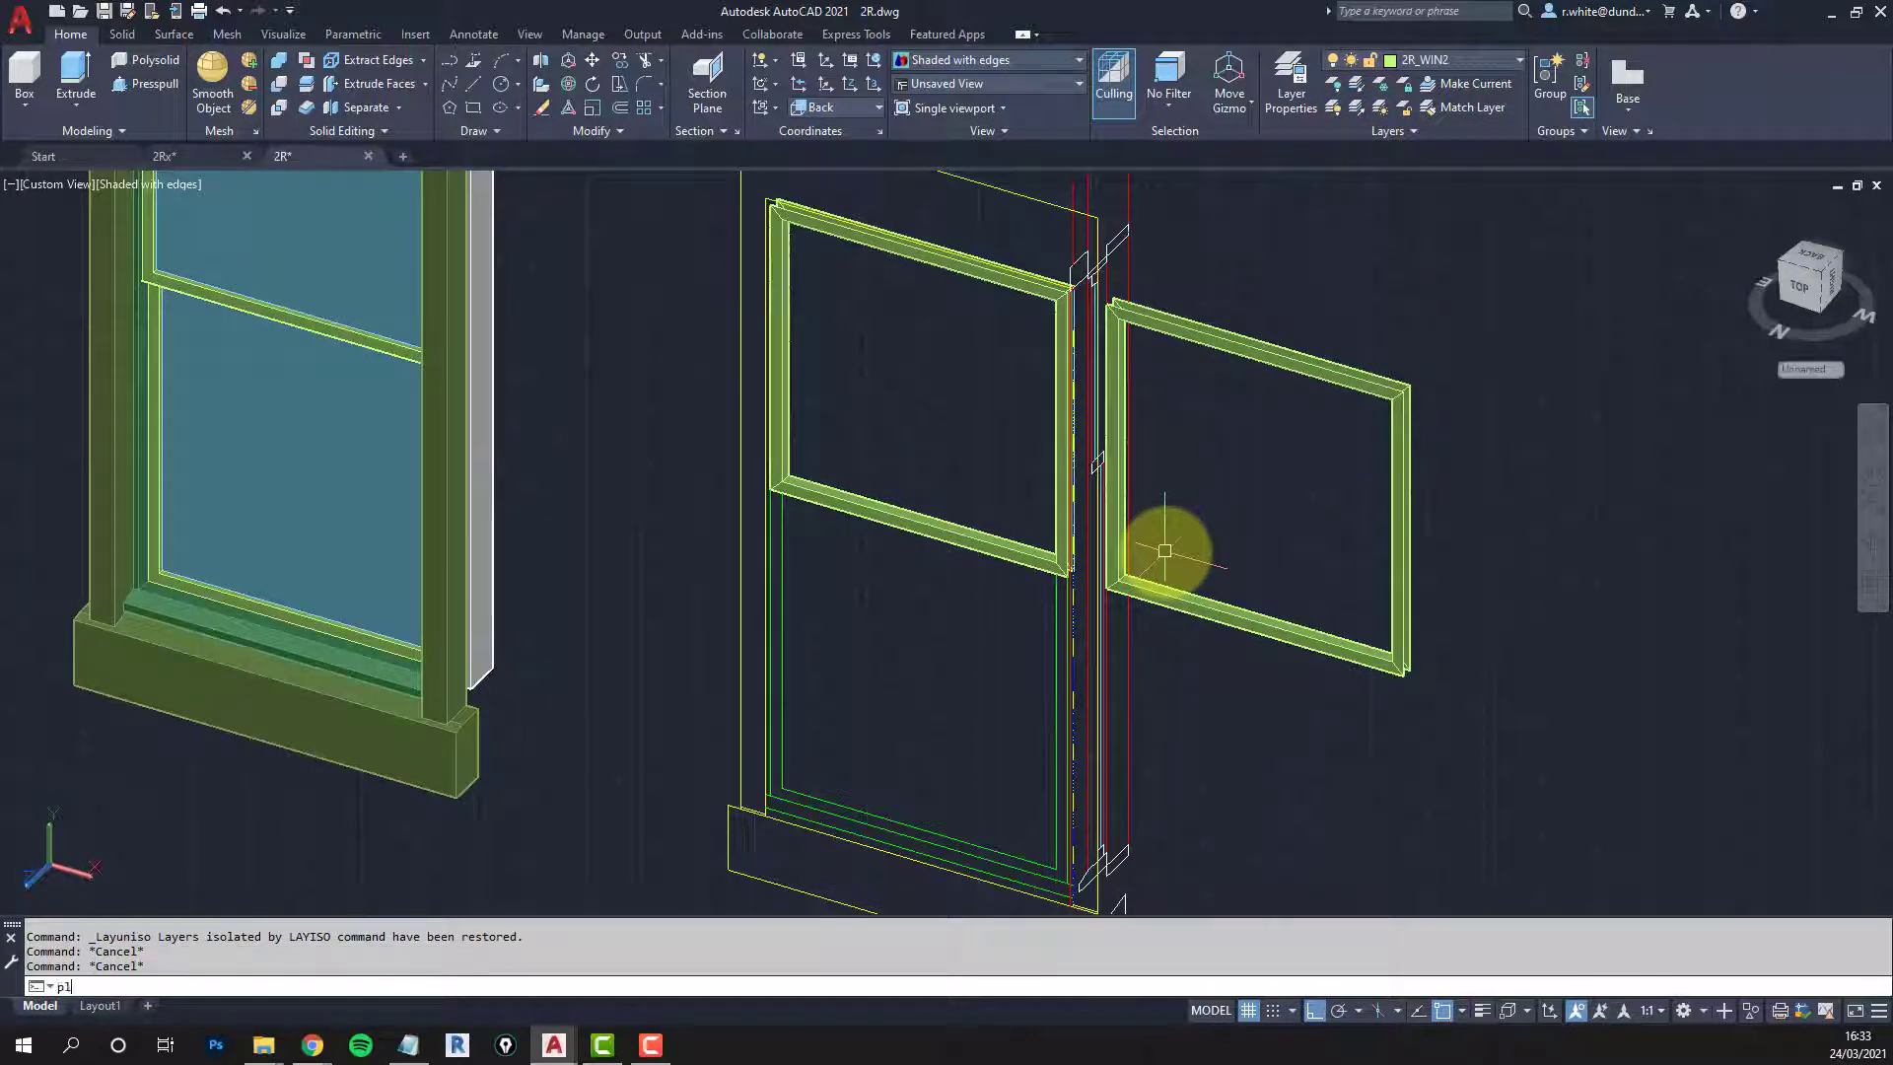
key("Return")
key("Return")
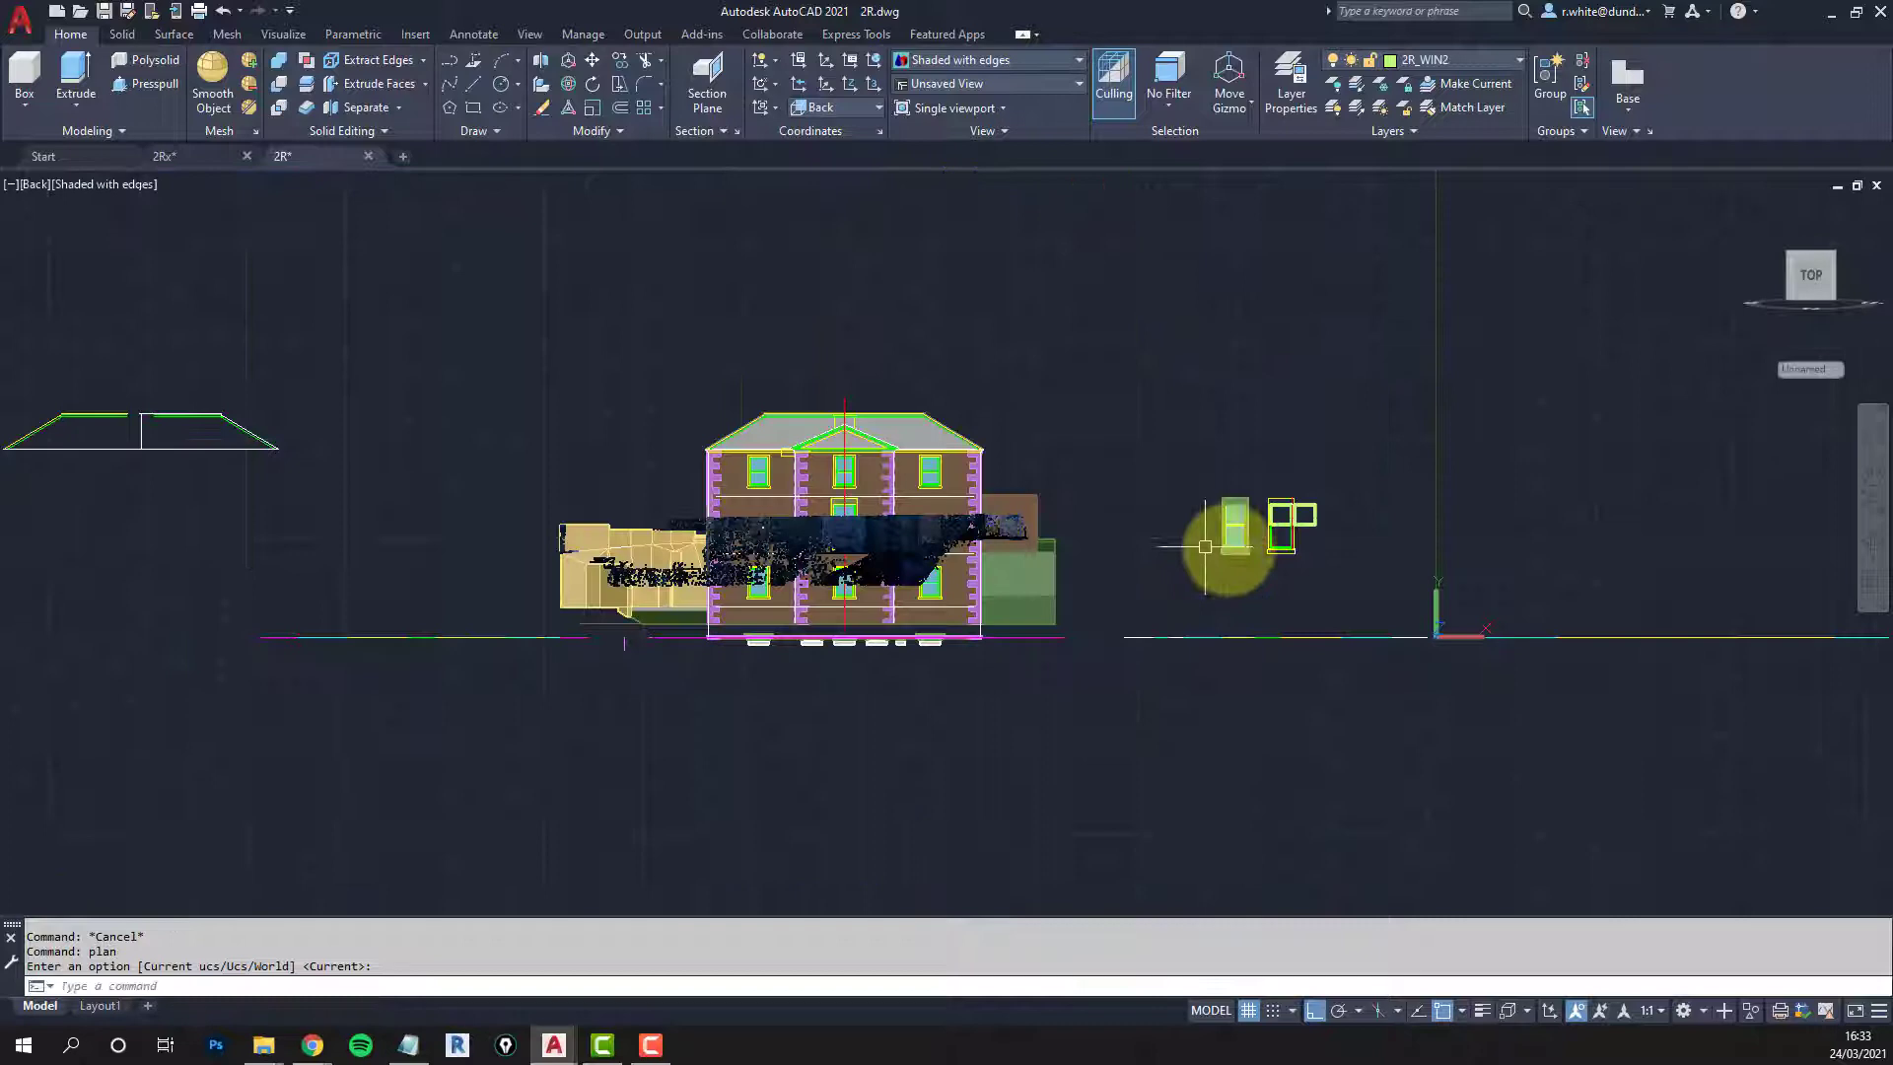
Step: Draw a horizontal polyline guide from the lower sash's bottom edge out to the right, past the copied sash
scroll(1282, 532, "up", 4)
scroll(1370, 493, "up", 3)
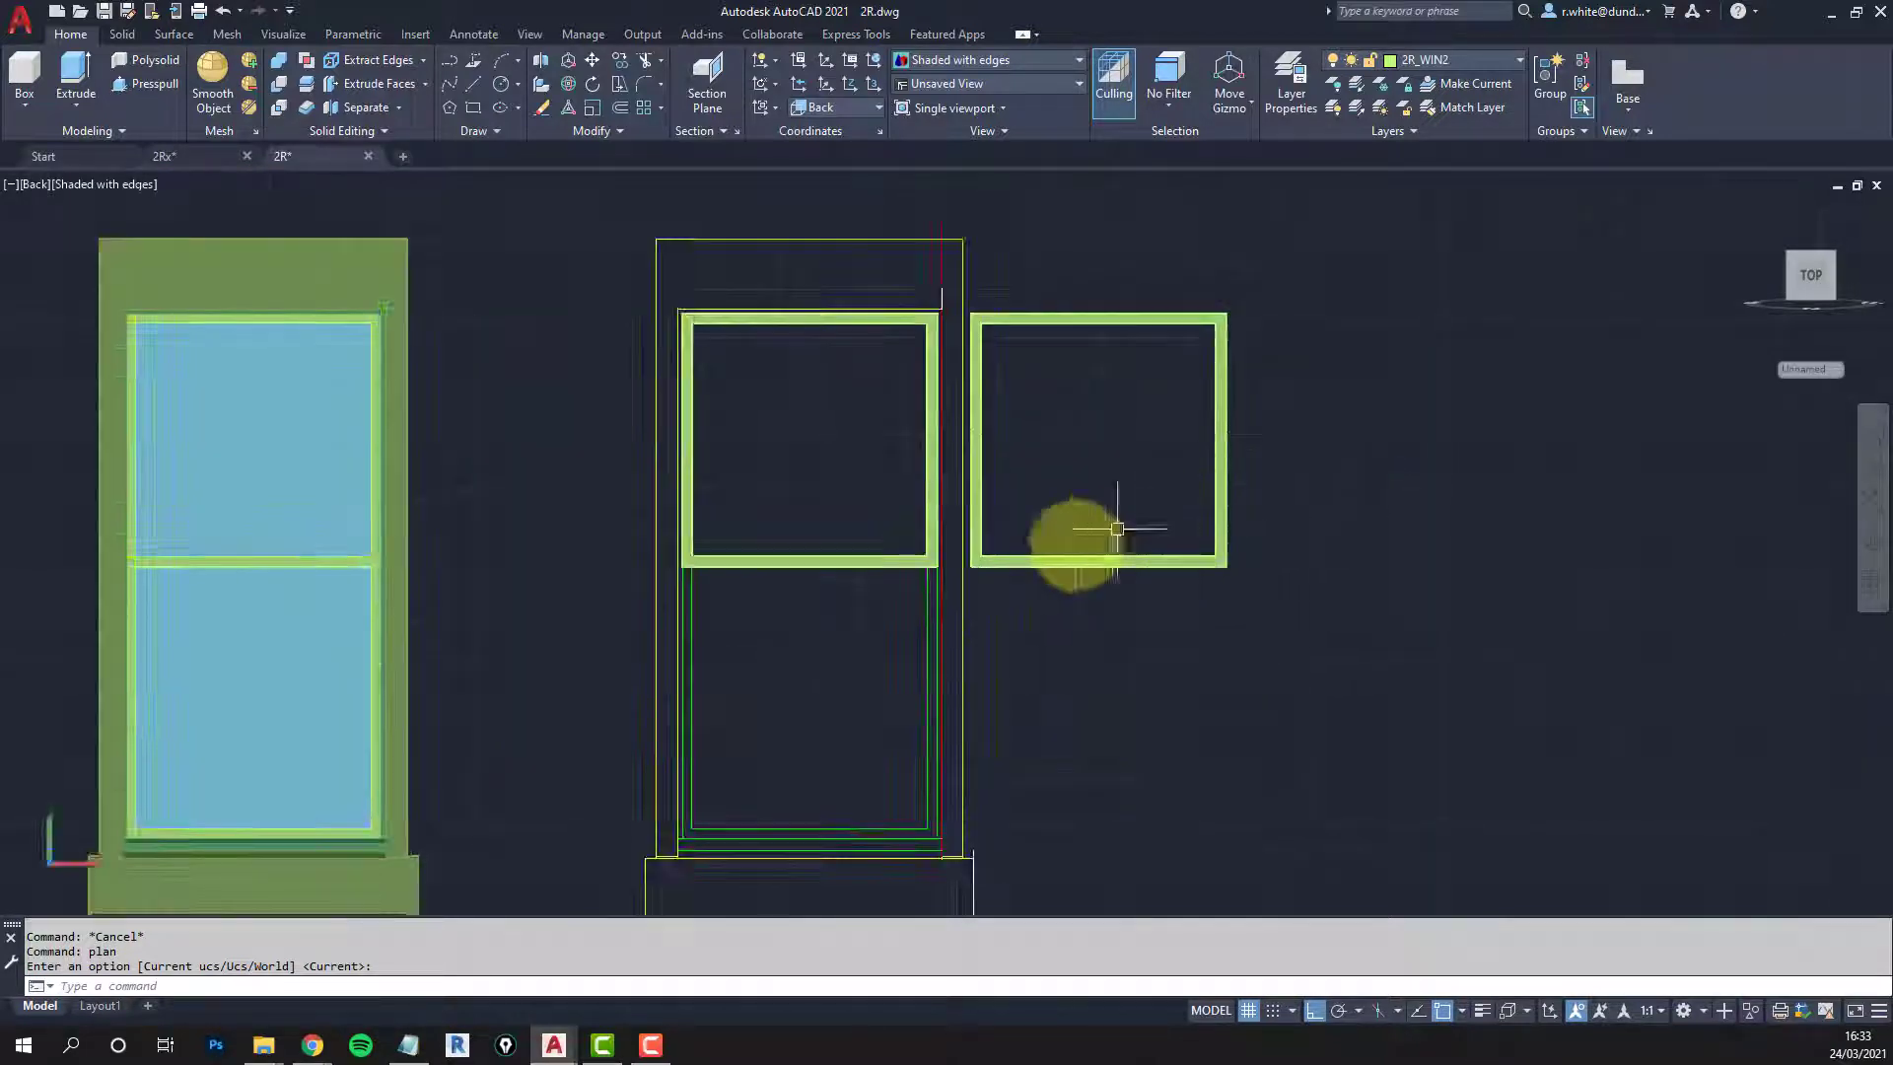
scroll(1035, 528, "up", 2)
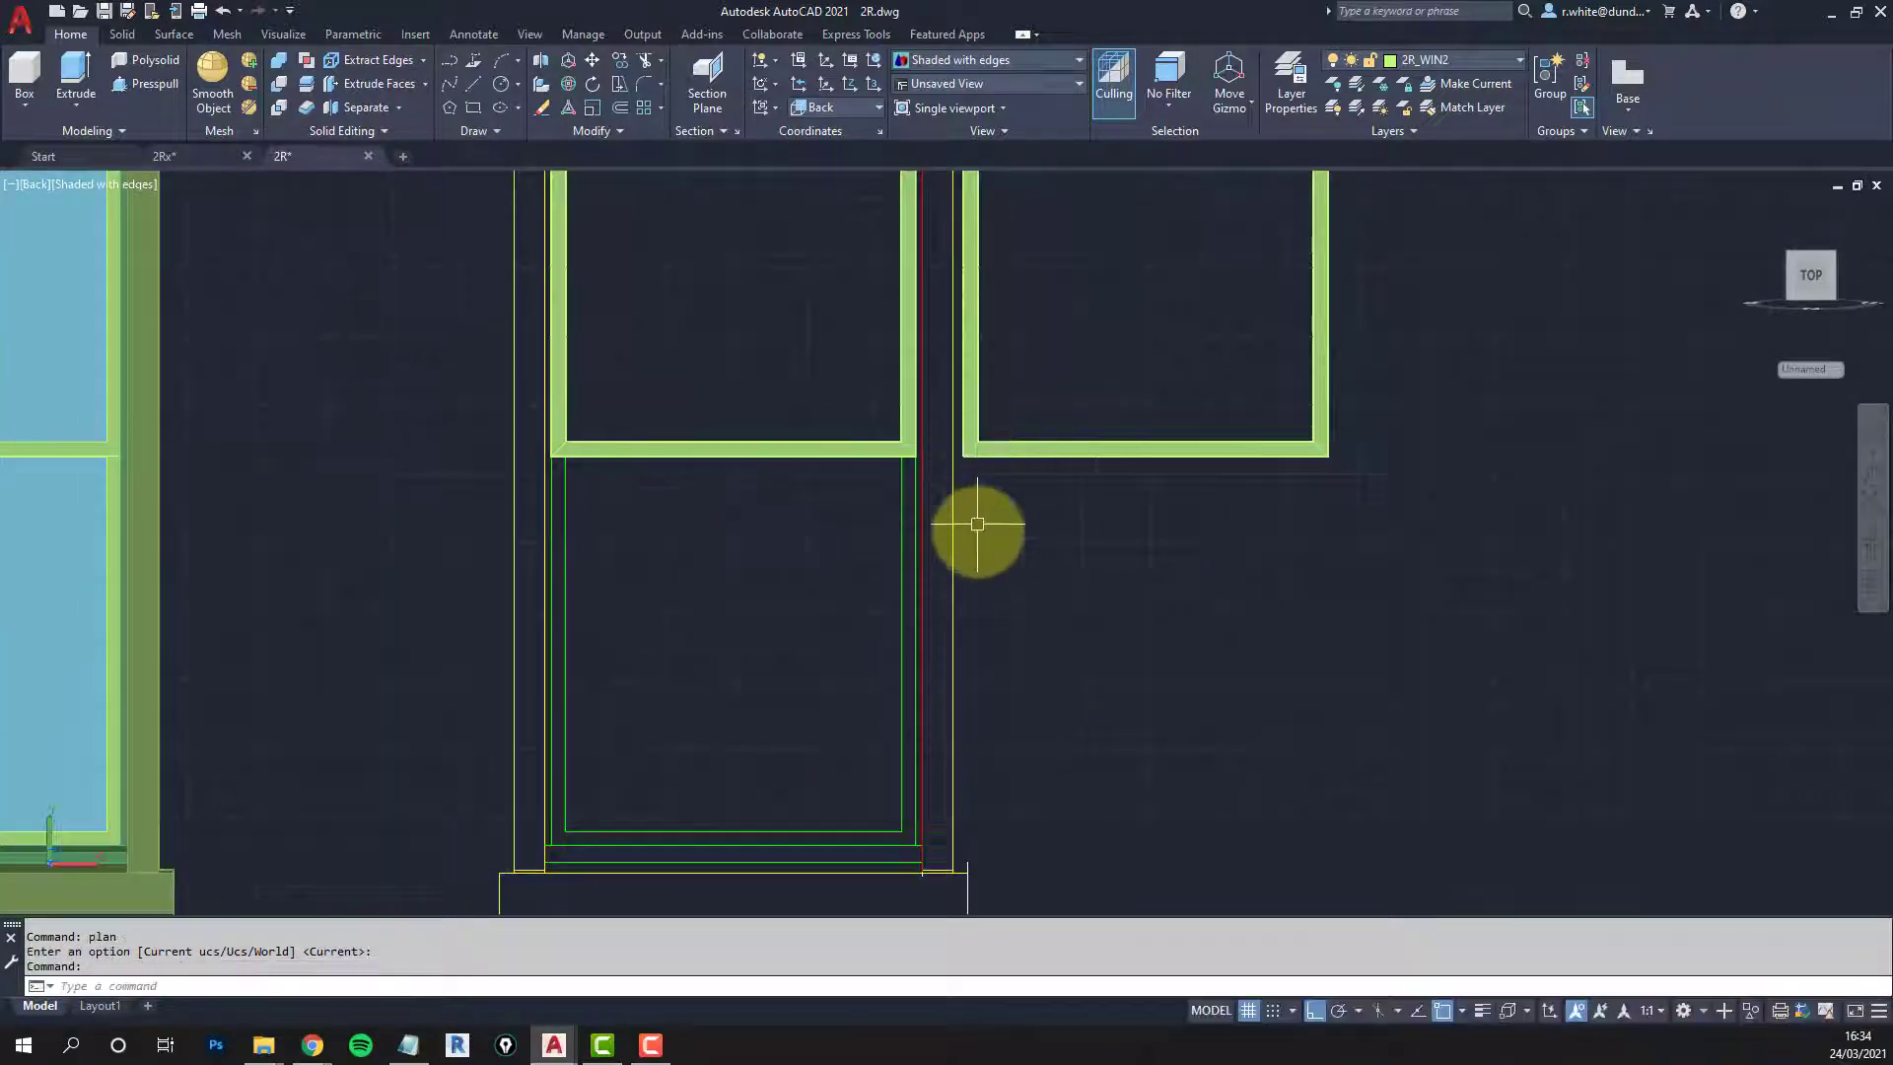
middle_click_drag(943, 512, 1006, 575)
scroll(1085, 504, "down", 2)
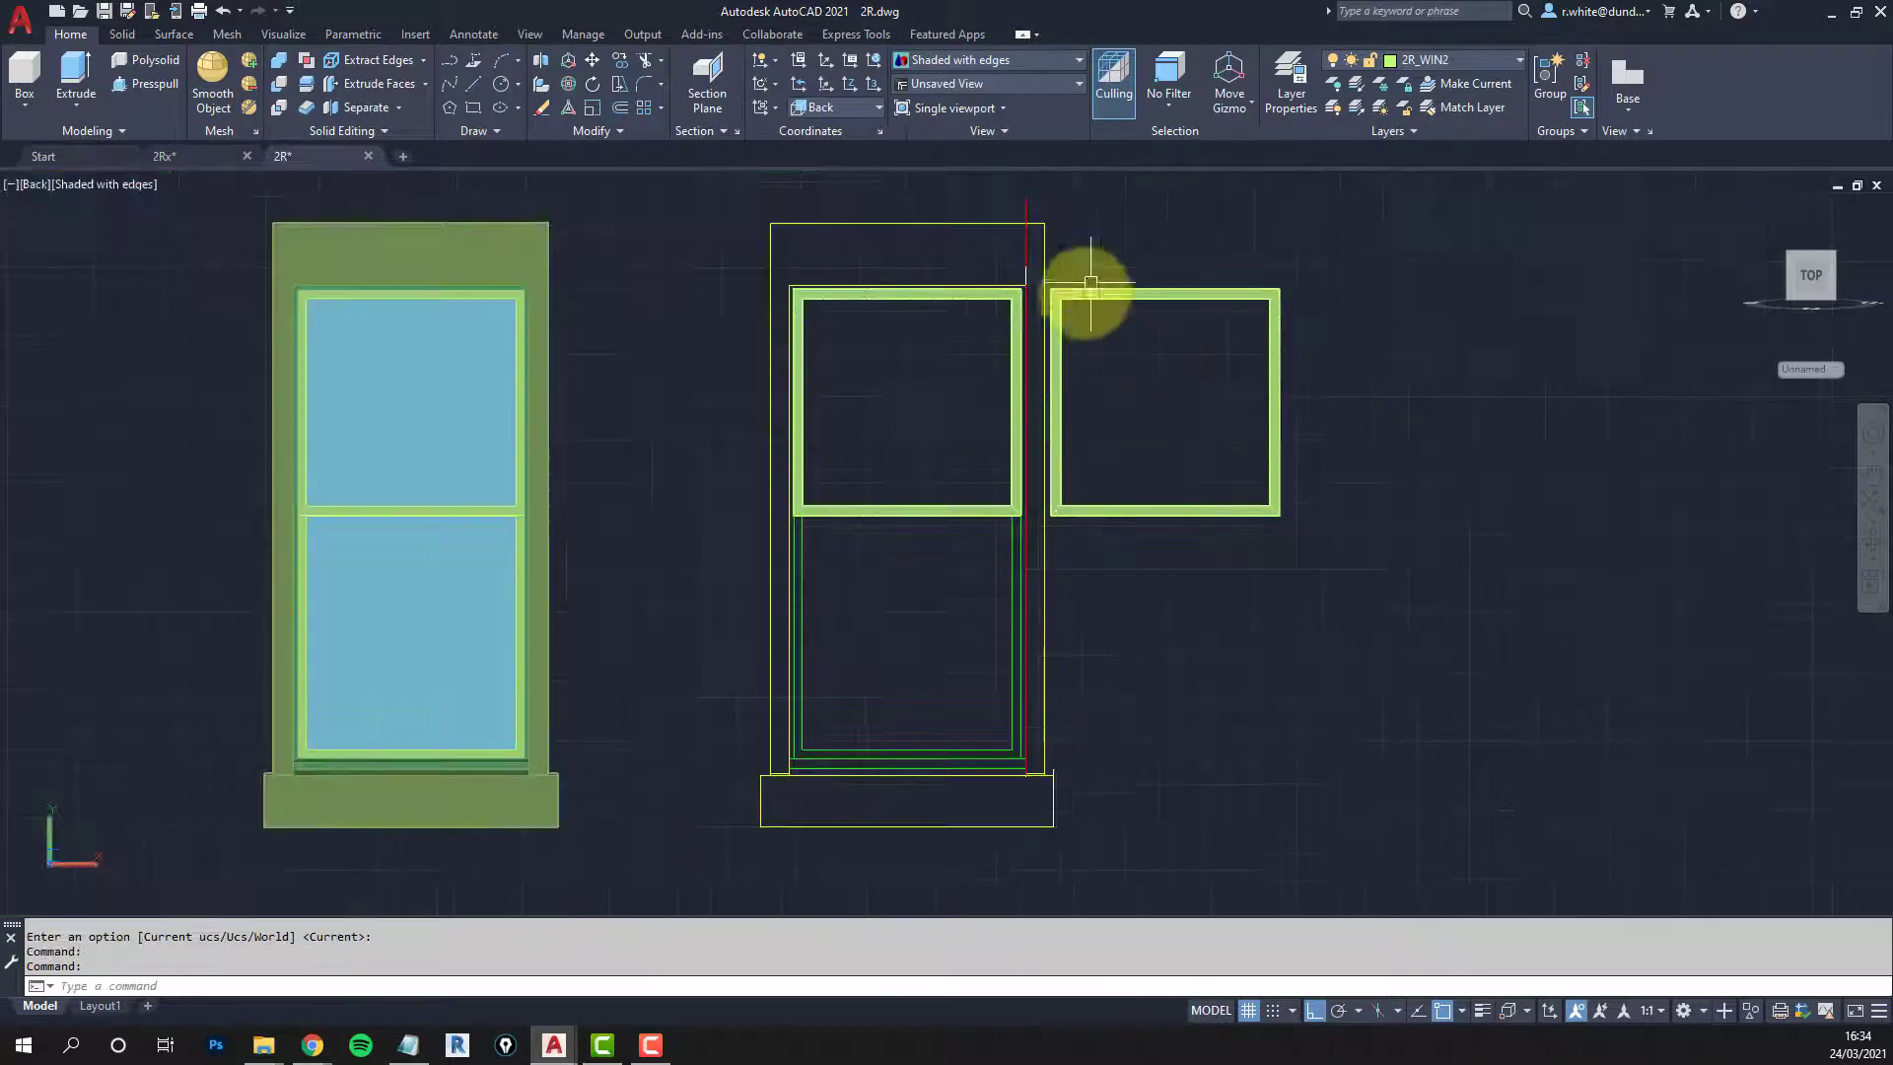
scroll(1005, 515, "up", 2)
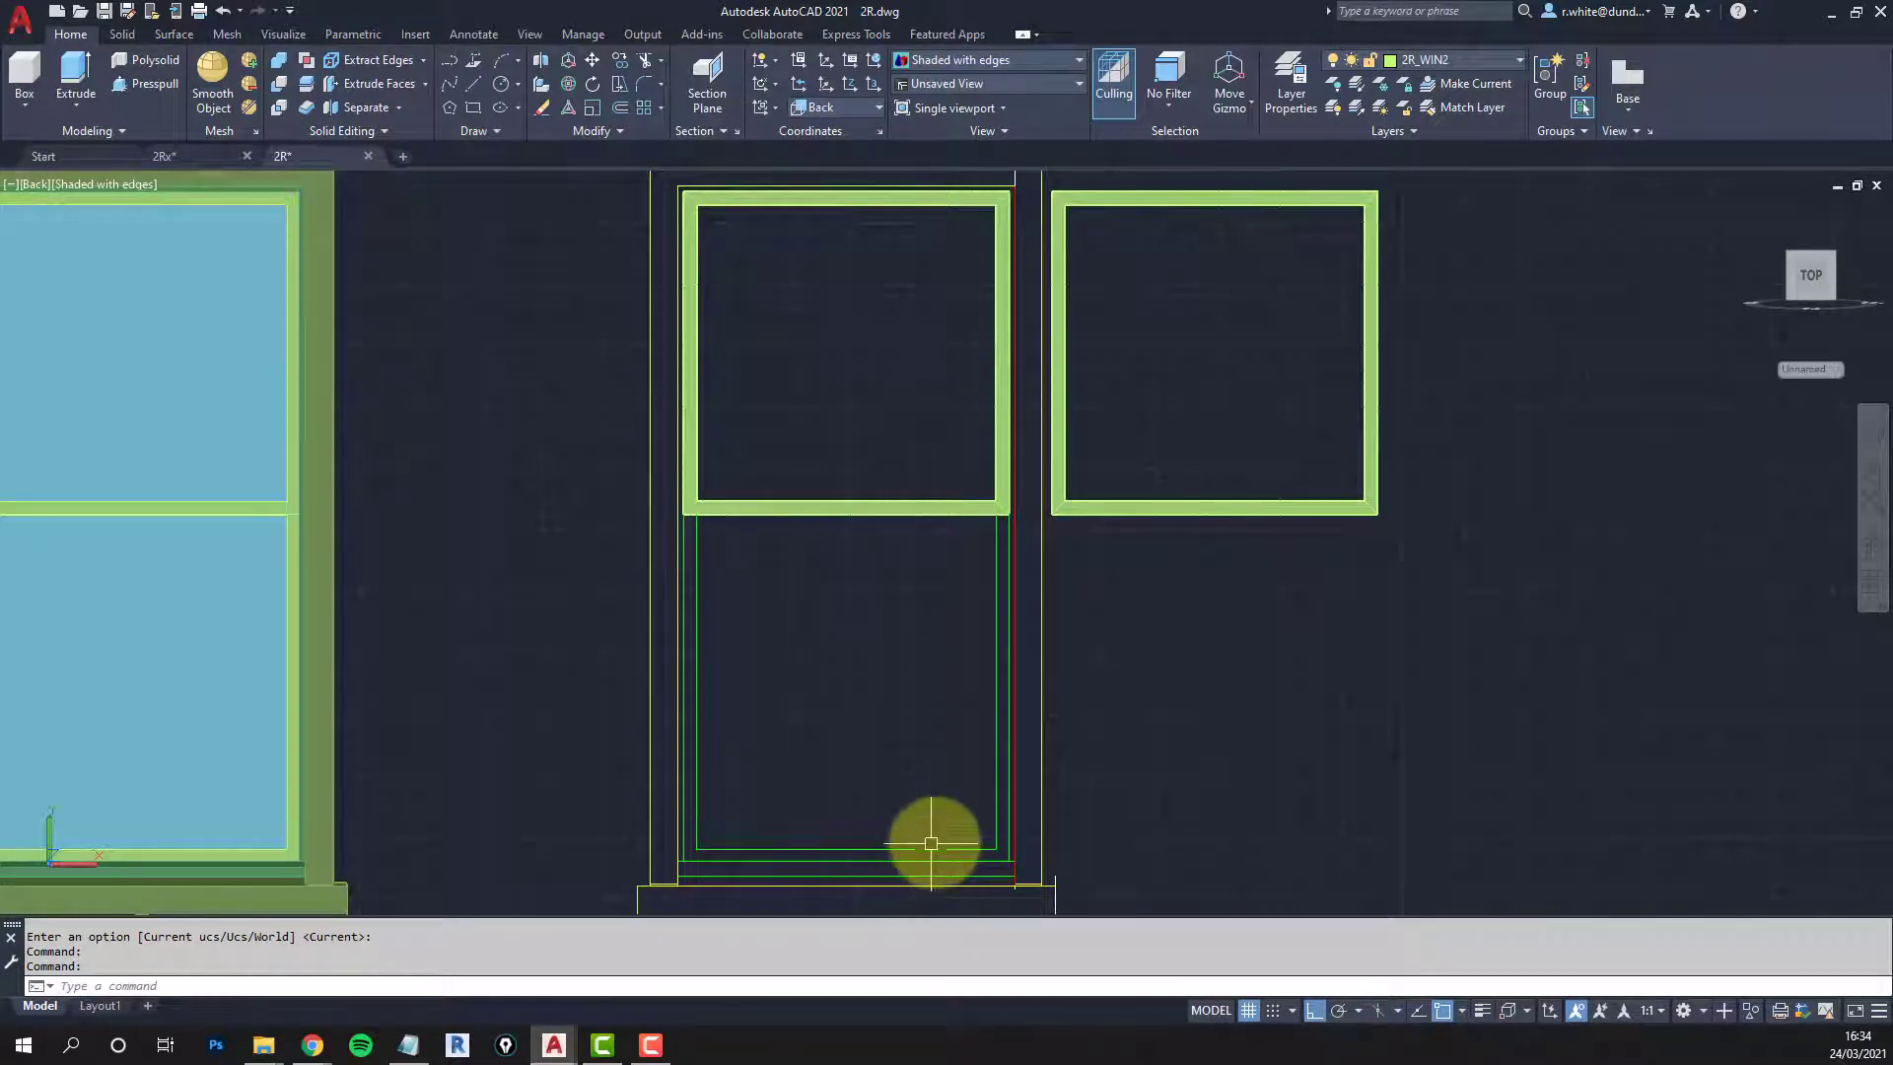
left_click(962, 865)
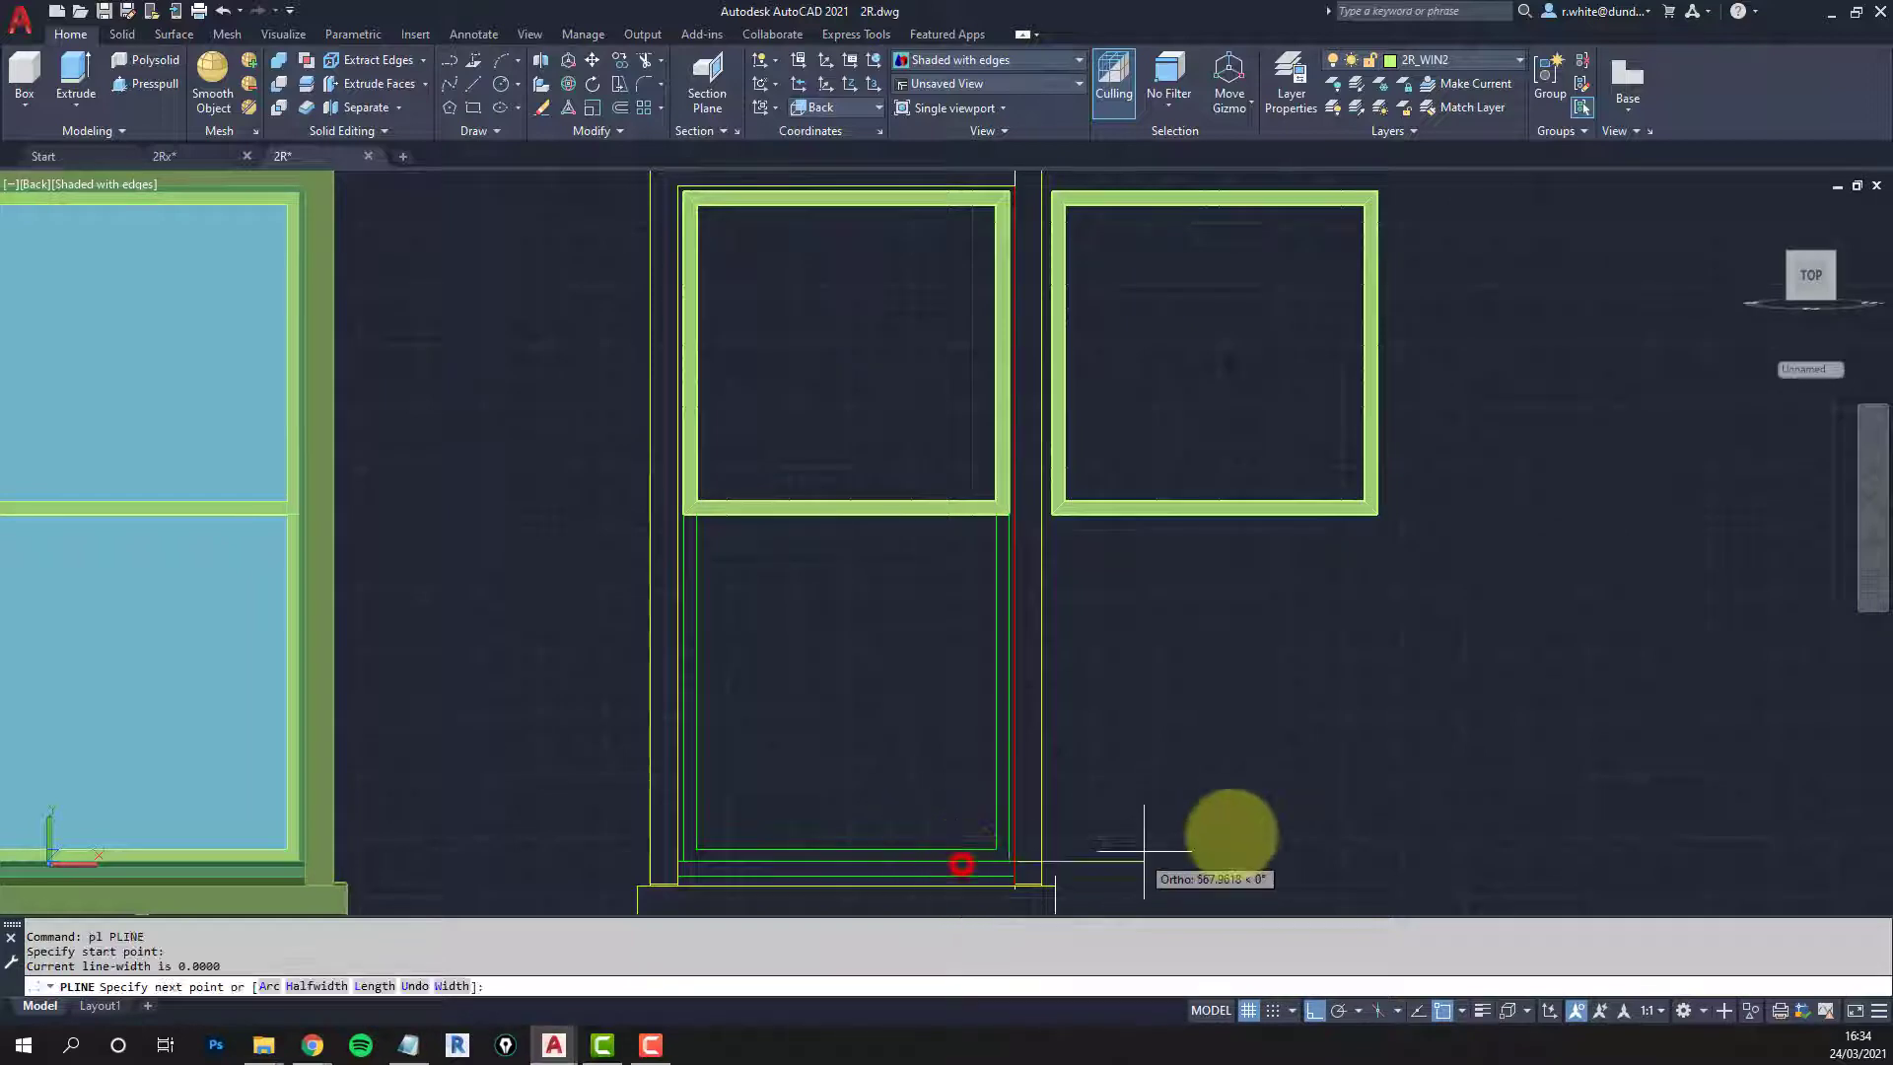
left_click(1514, 814)
key("Return")
key("Return")
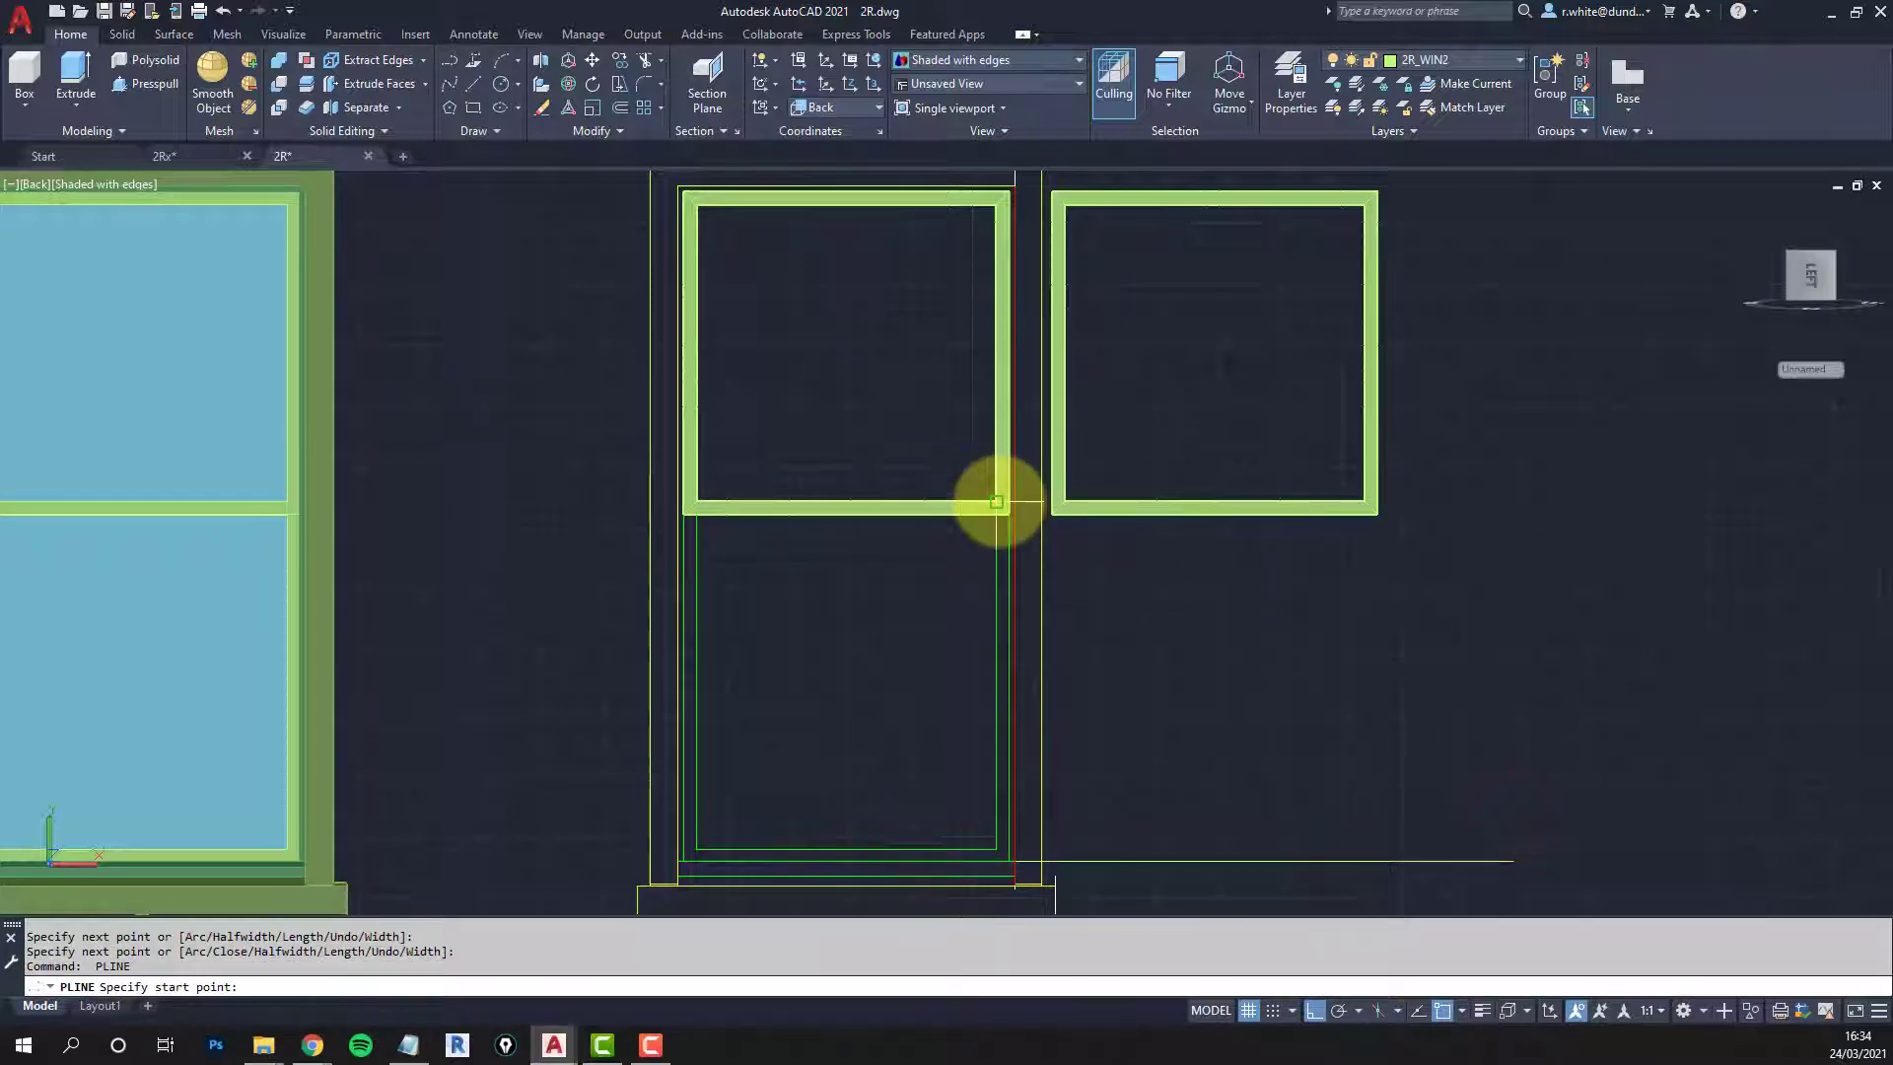
Step: Draw a second horizontal polyline guide from the original upper sash's lower right inner corner, past the copied sash
left_click(1000, 503)
left_click(1514, 541)
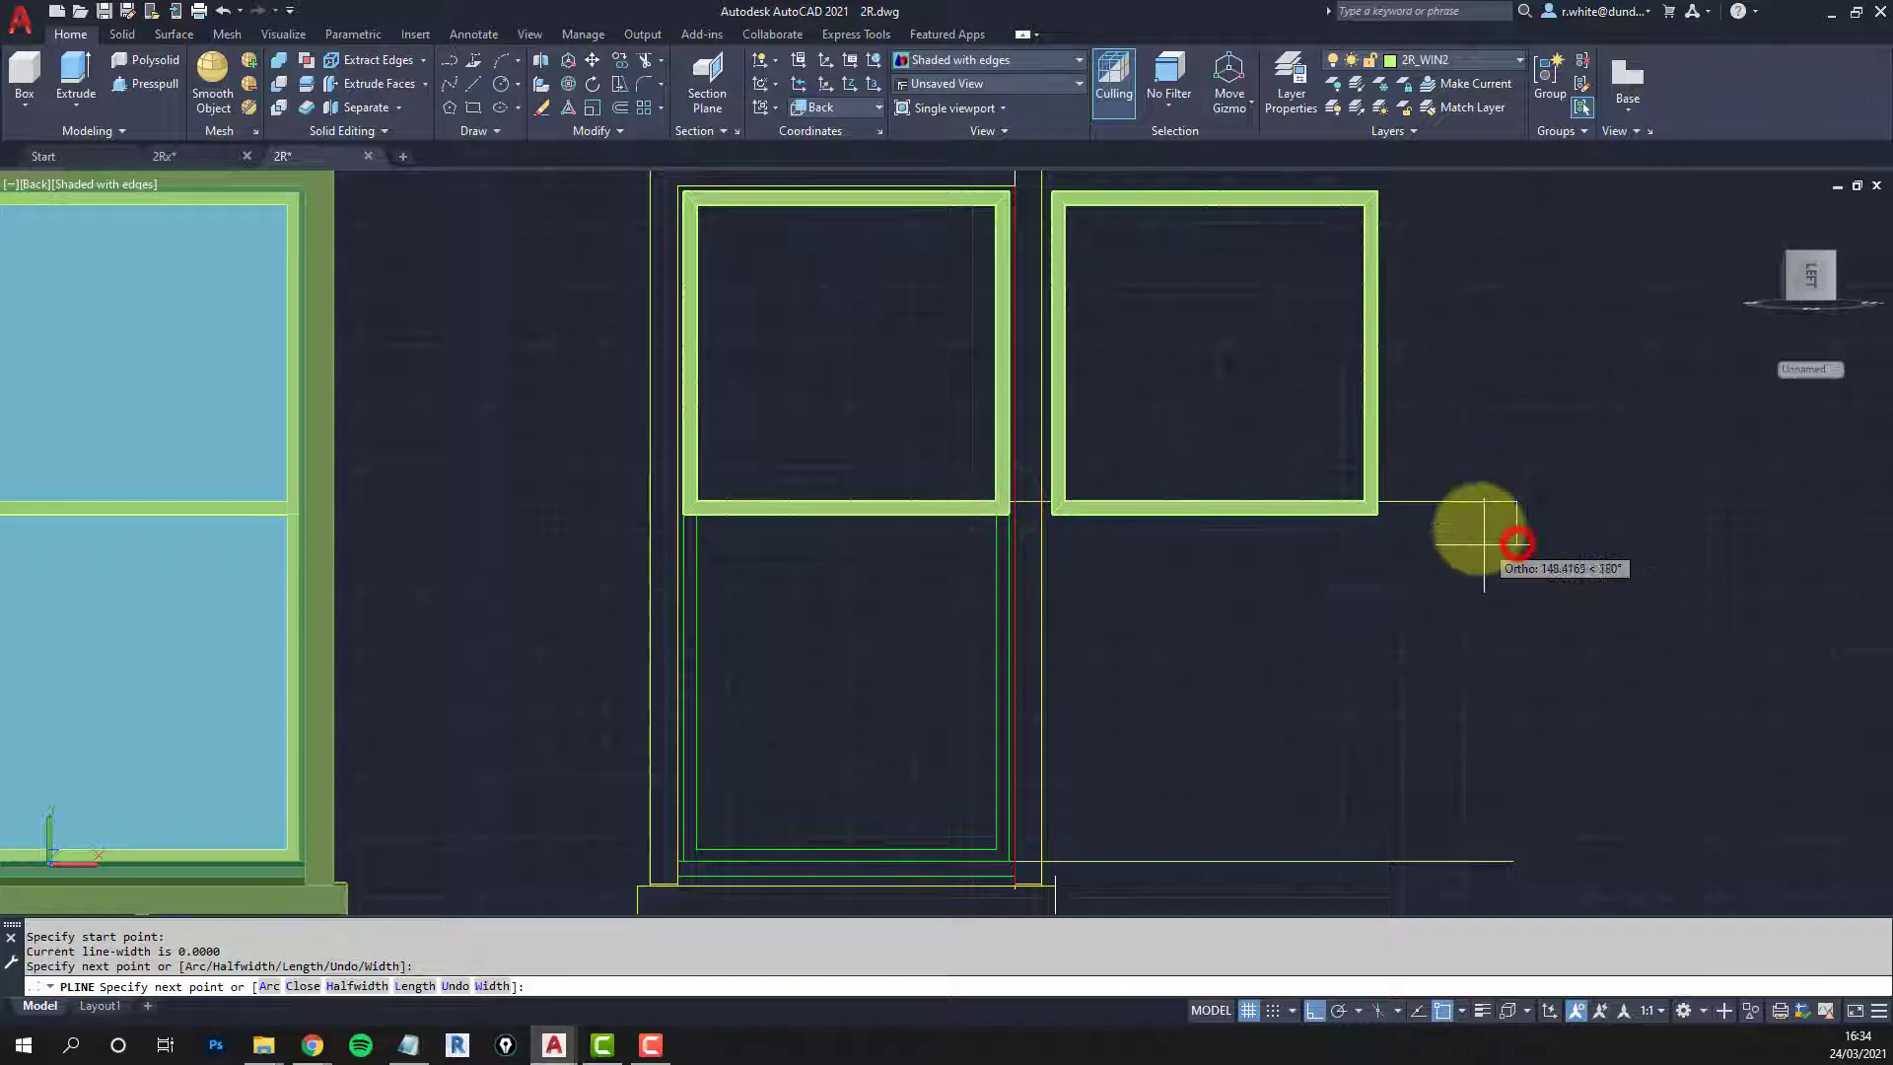
key("Return")
Step: Draw a polyline from the copied sash's upper right corner about 334 units right, and down past the meeting rail guide
scroll(1461, 460, "up", 2)
scroll(1400, 400, "down", 3)
middle_click_drag(1388, 301, 1413, 381)
key("Return")
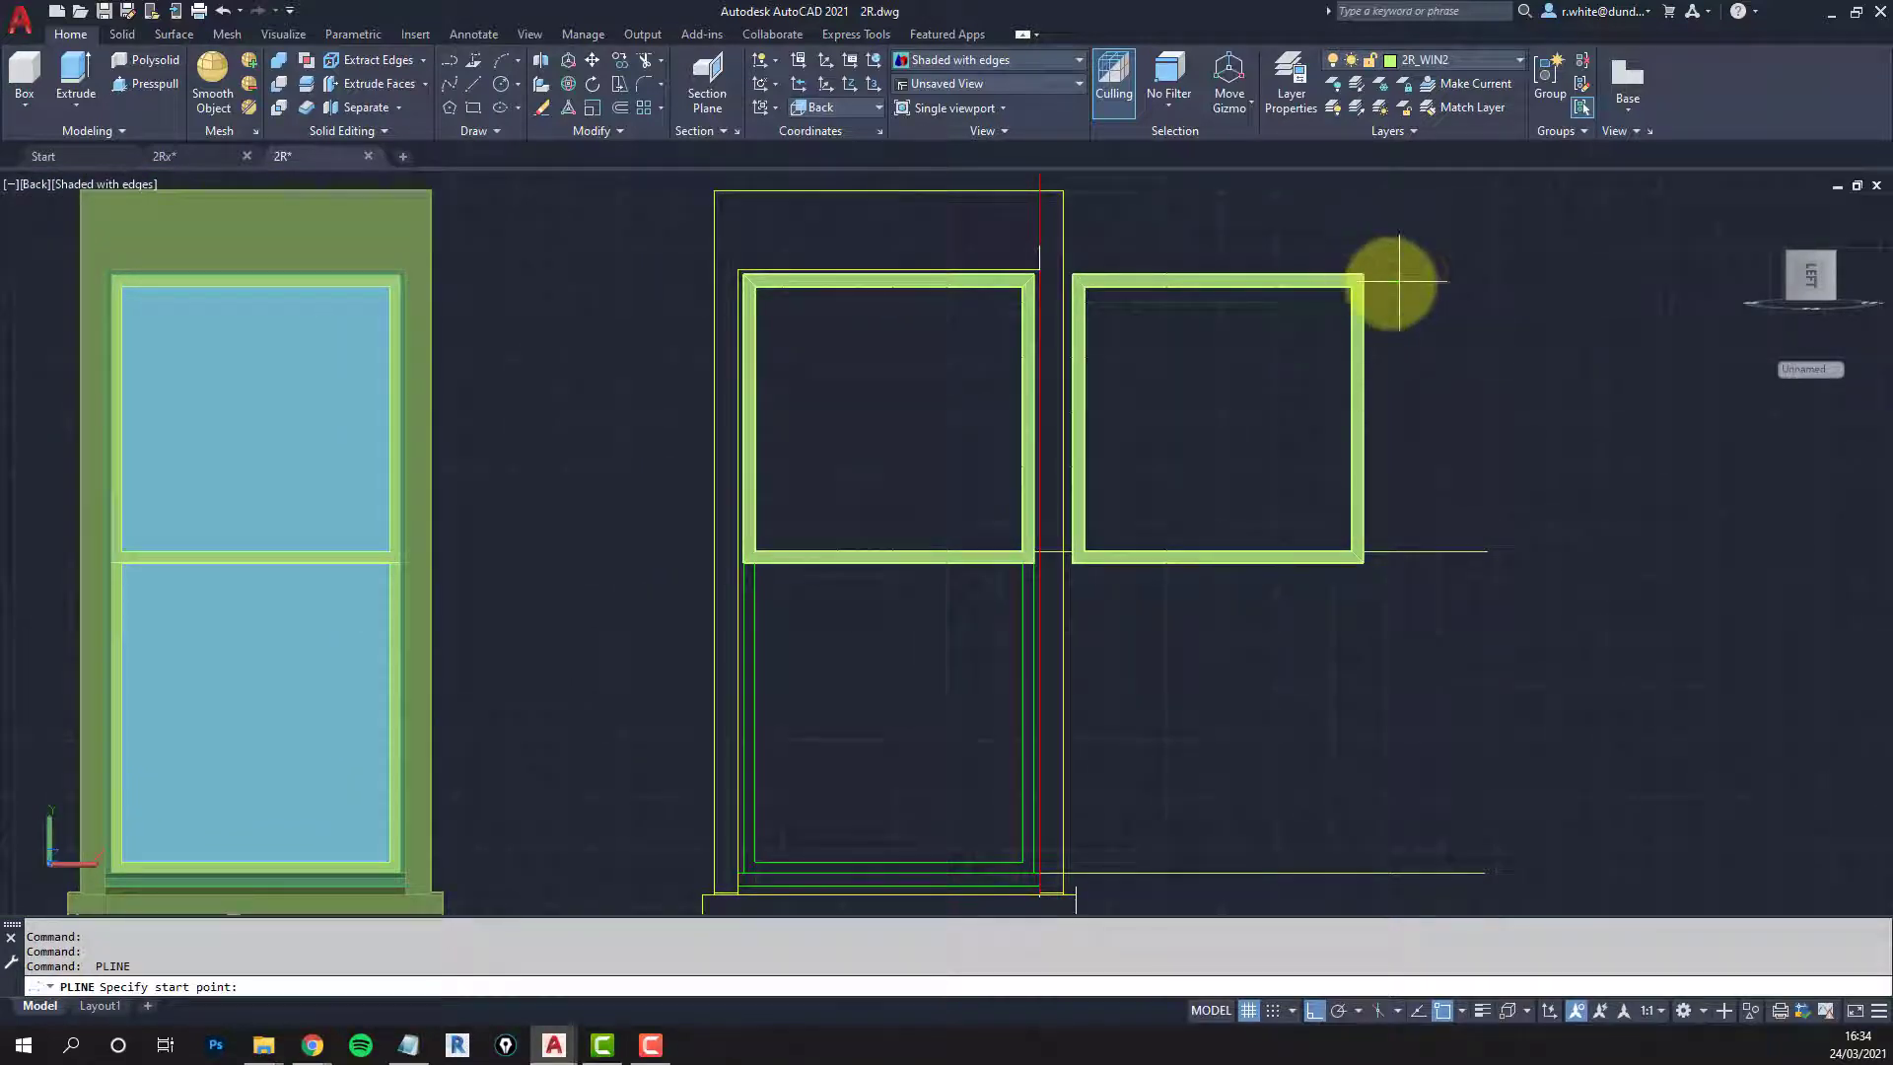
left_click(1368, 279)
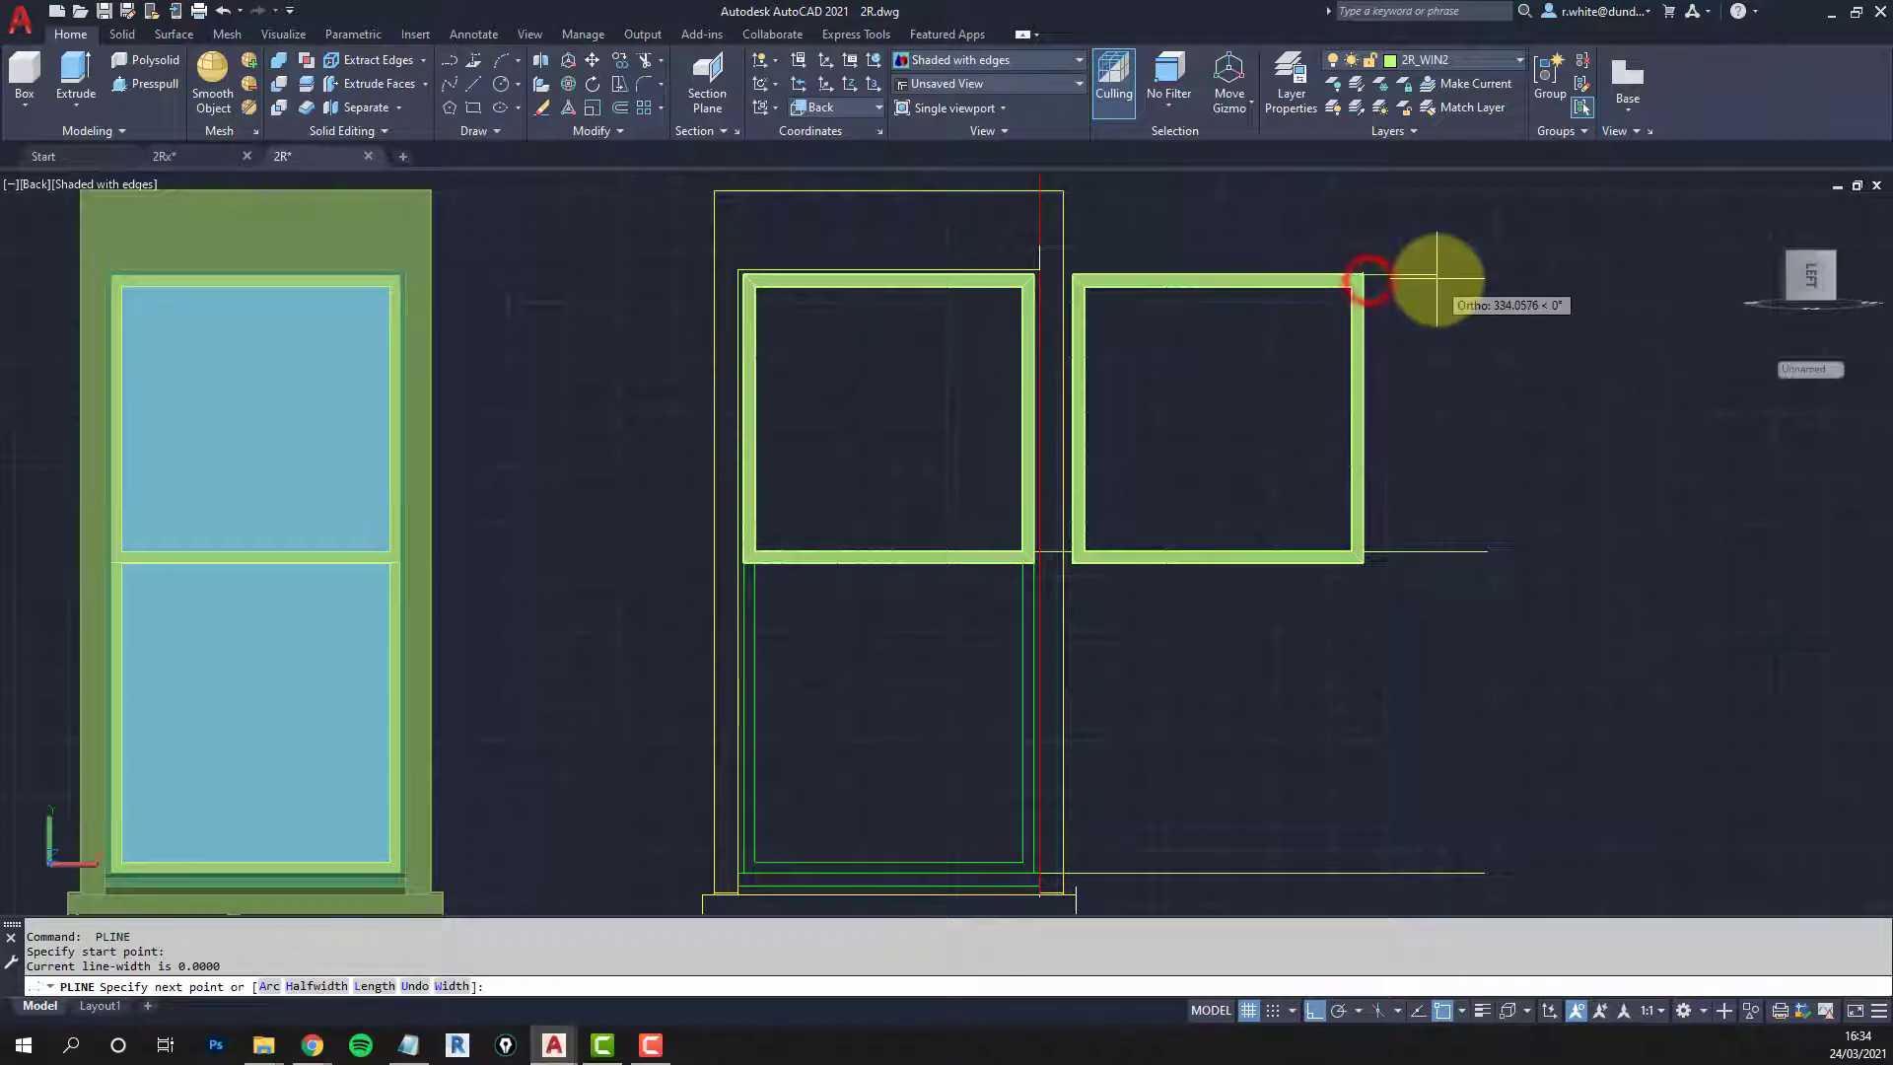
left_click(1436, 279)
left_click(1441, 658)
key("Return")
Step: Trim the vertical guide's end below the horizontal meeting rail guide
type("tr")
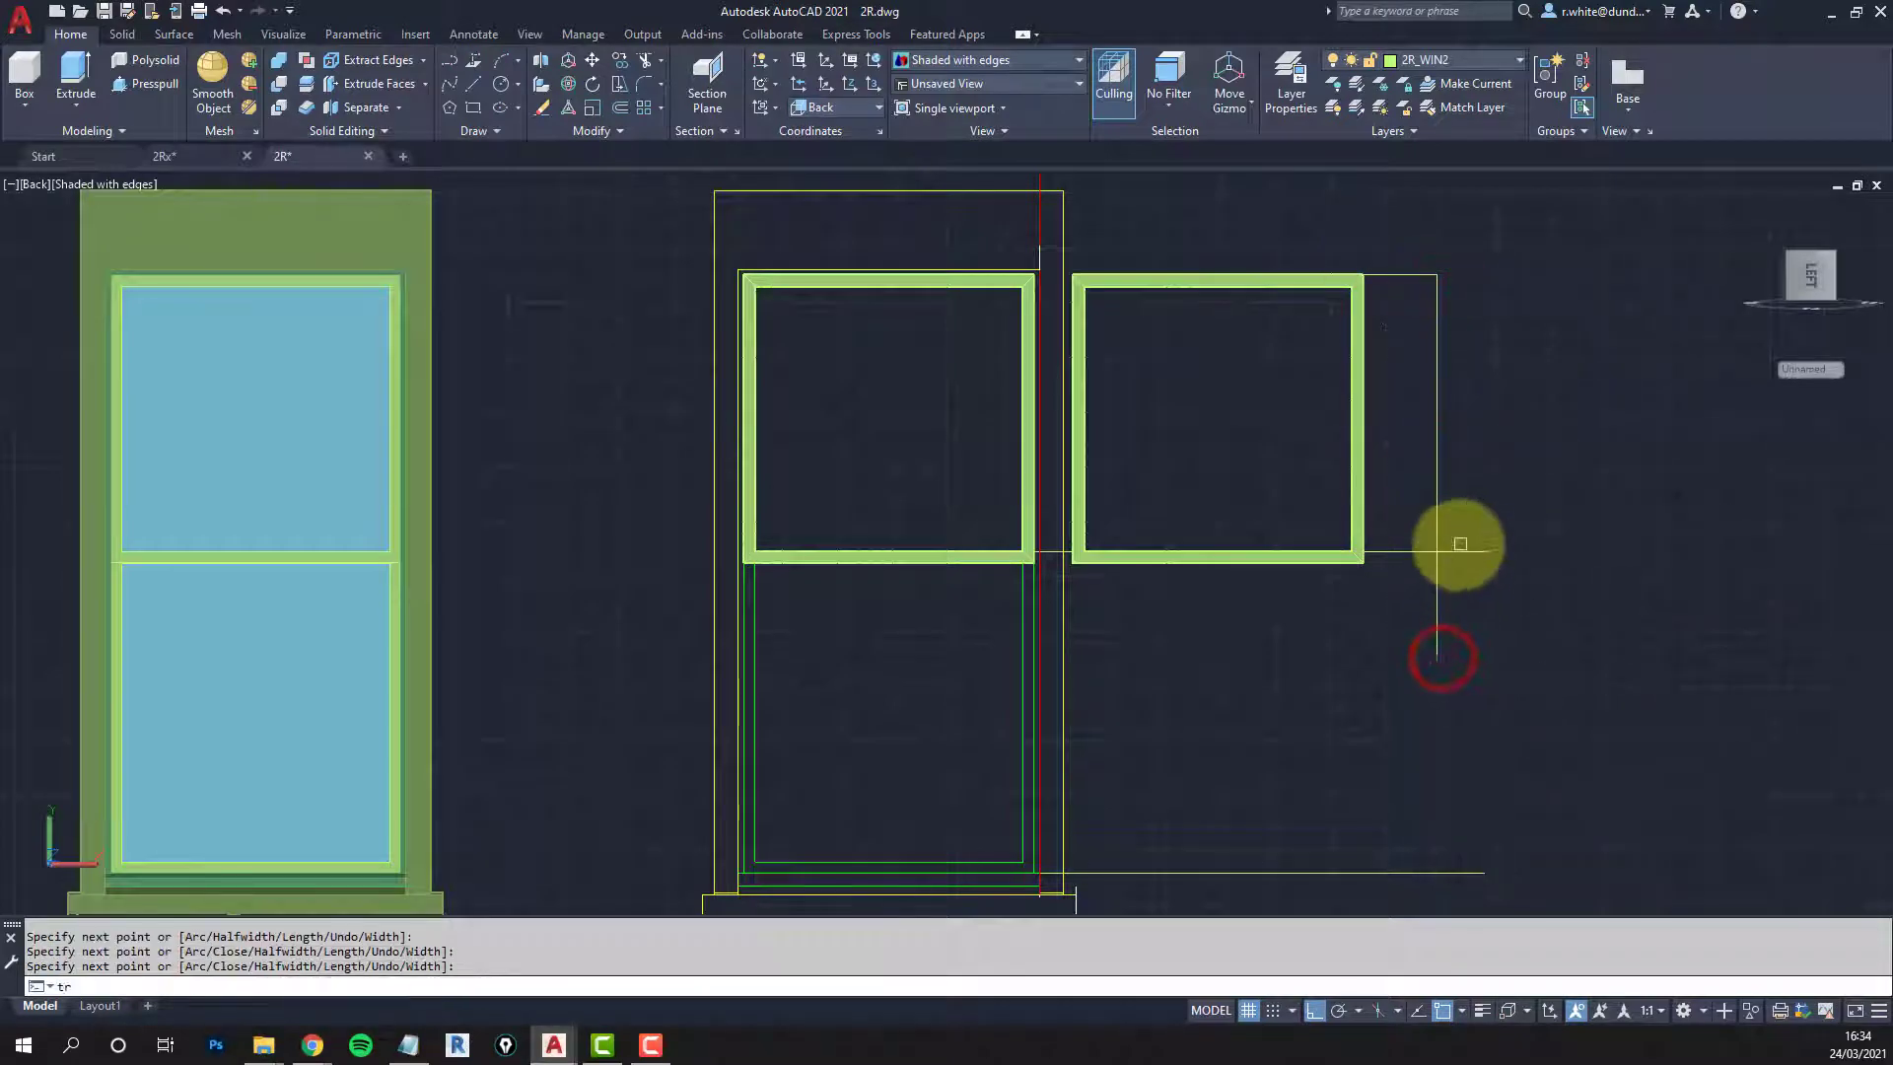
key("Return")
left_click(1453, 551)
key("Return")
left_click(1437, 590)
key("Return")
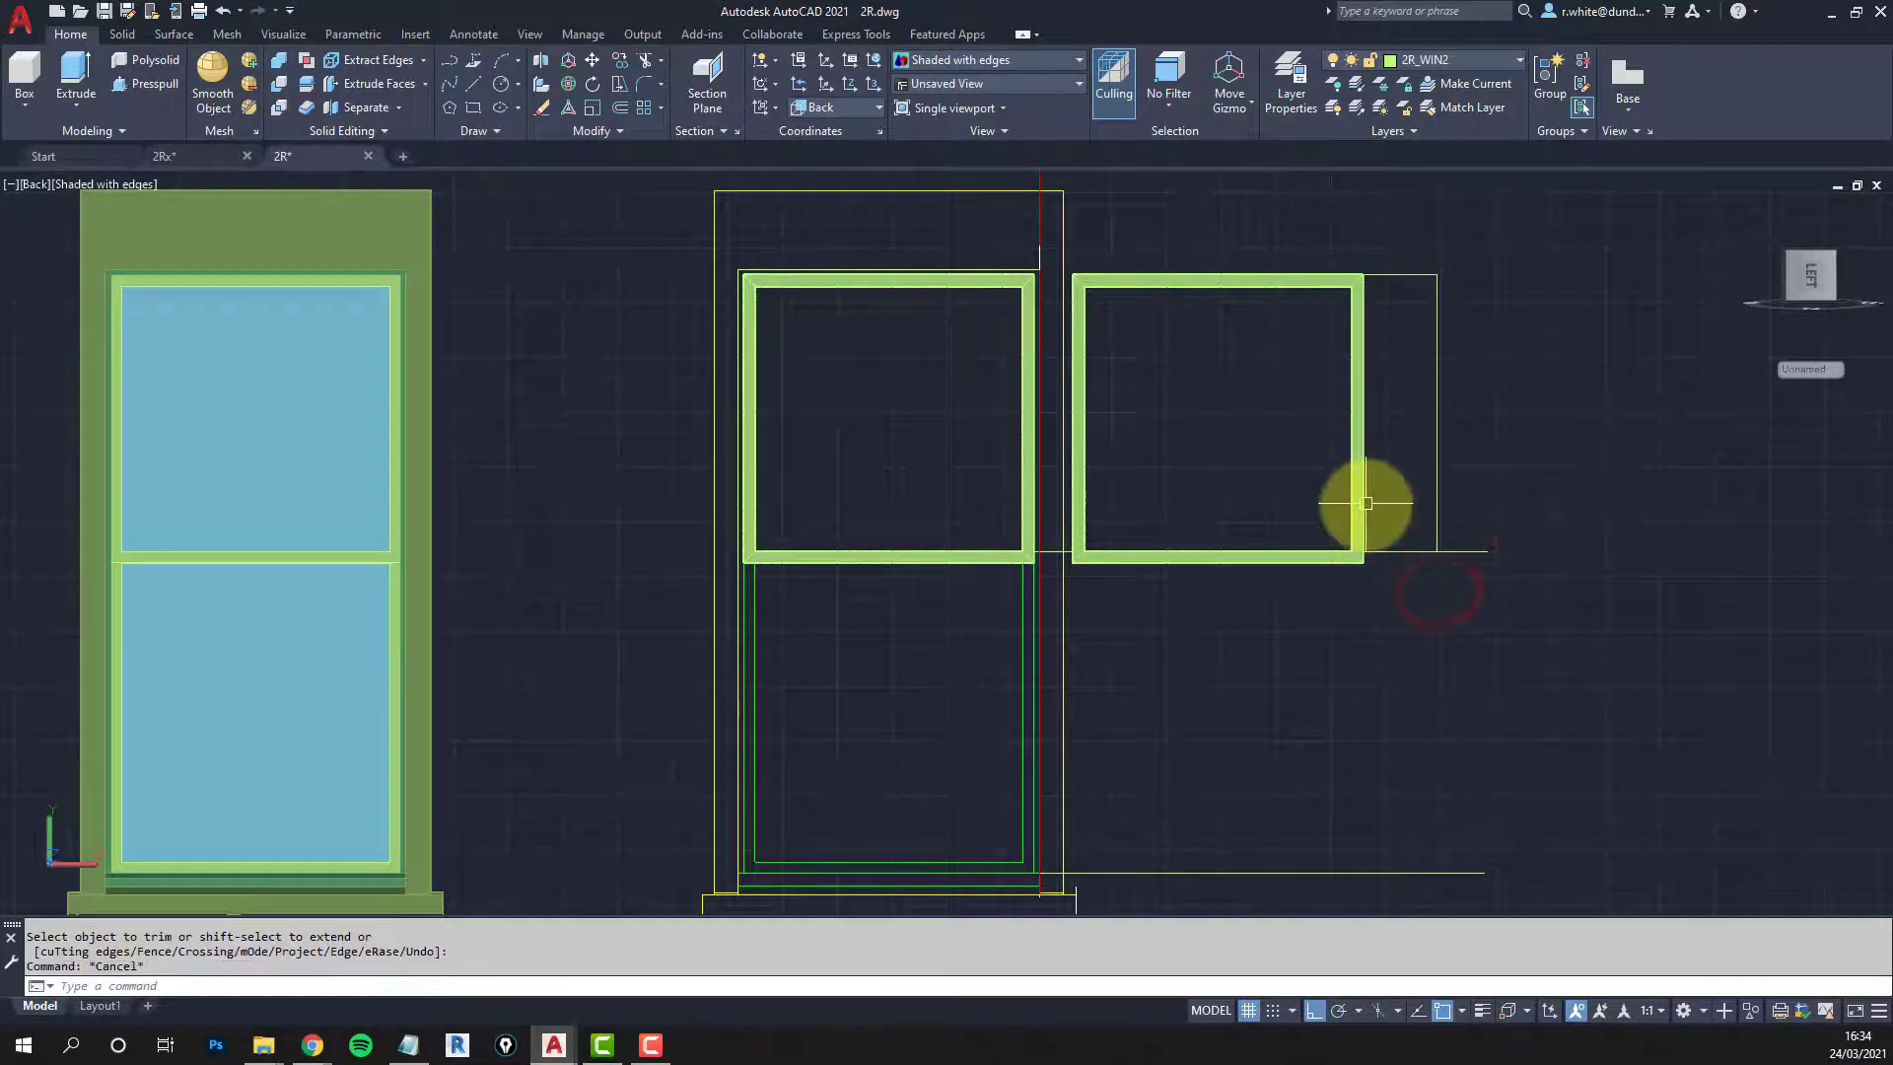
Step: Move the copied sash down from the upper end of the vertical guide to the meeting rail guide
type("m")
key("Return")
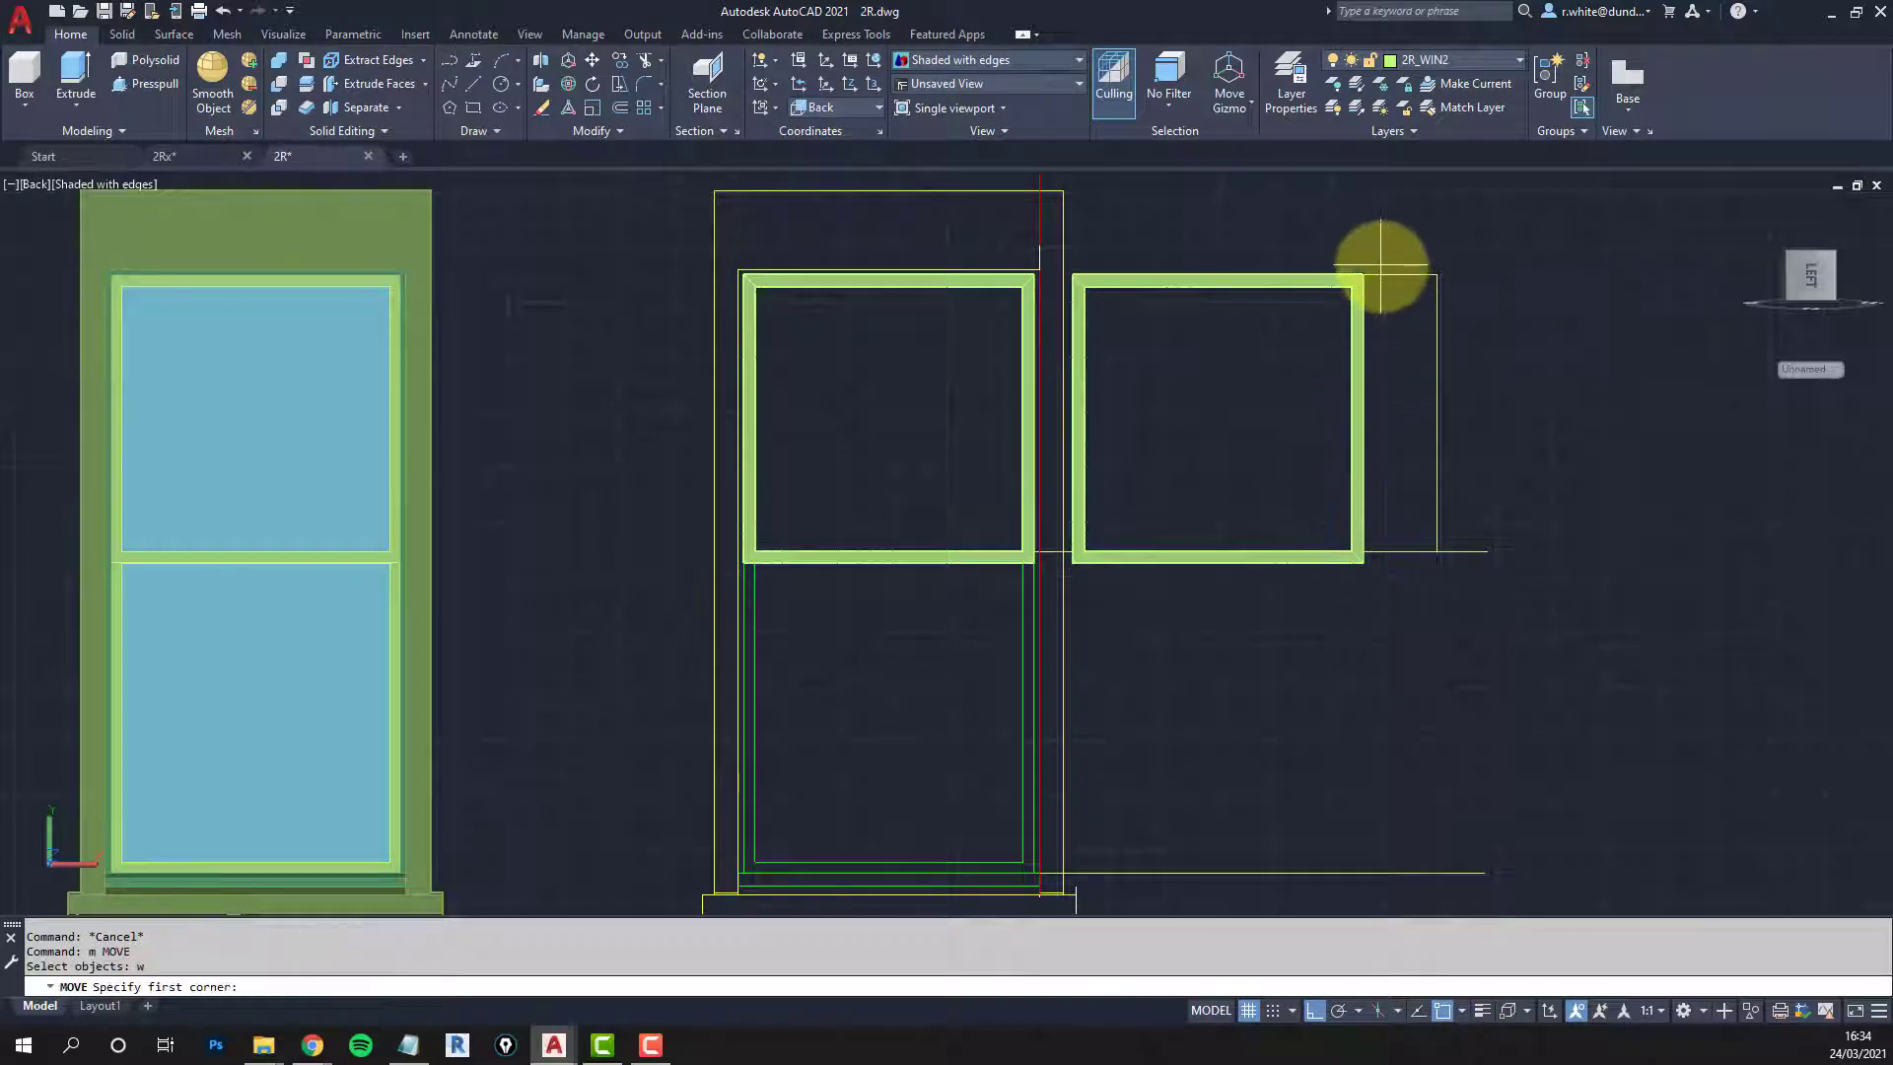
left_click(1381, 266)
left_click(1075, 575)
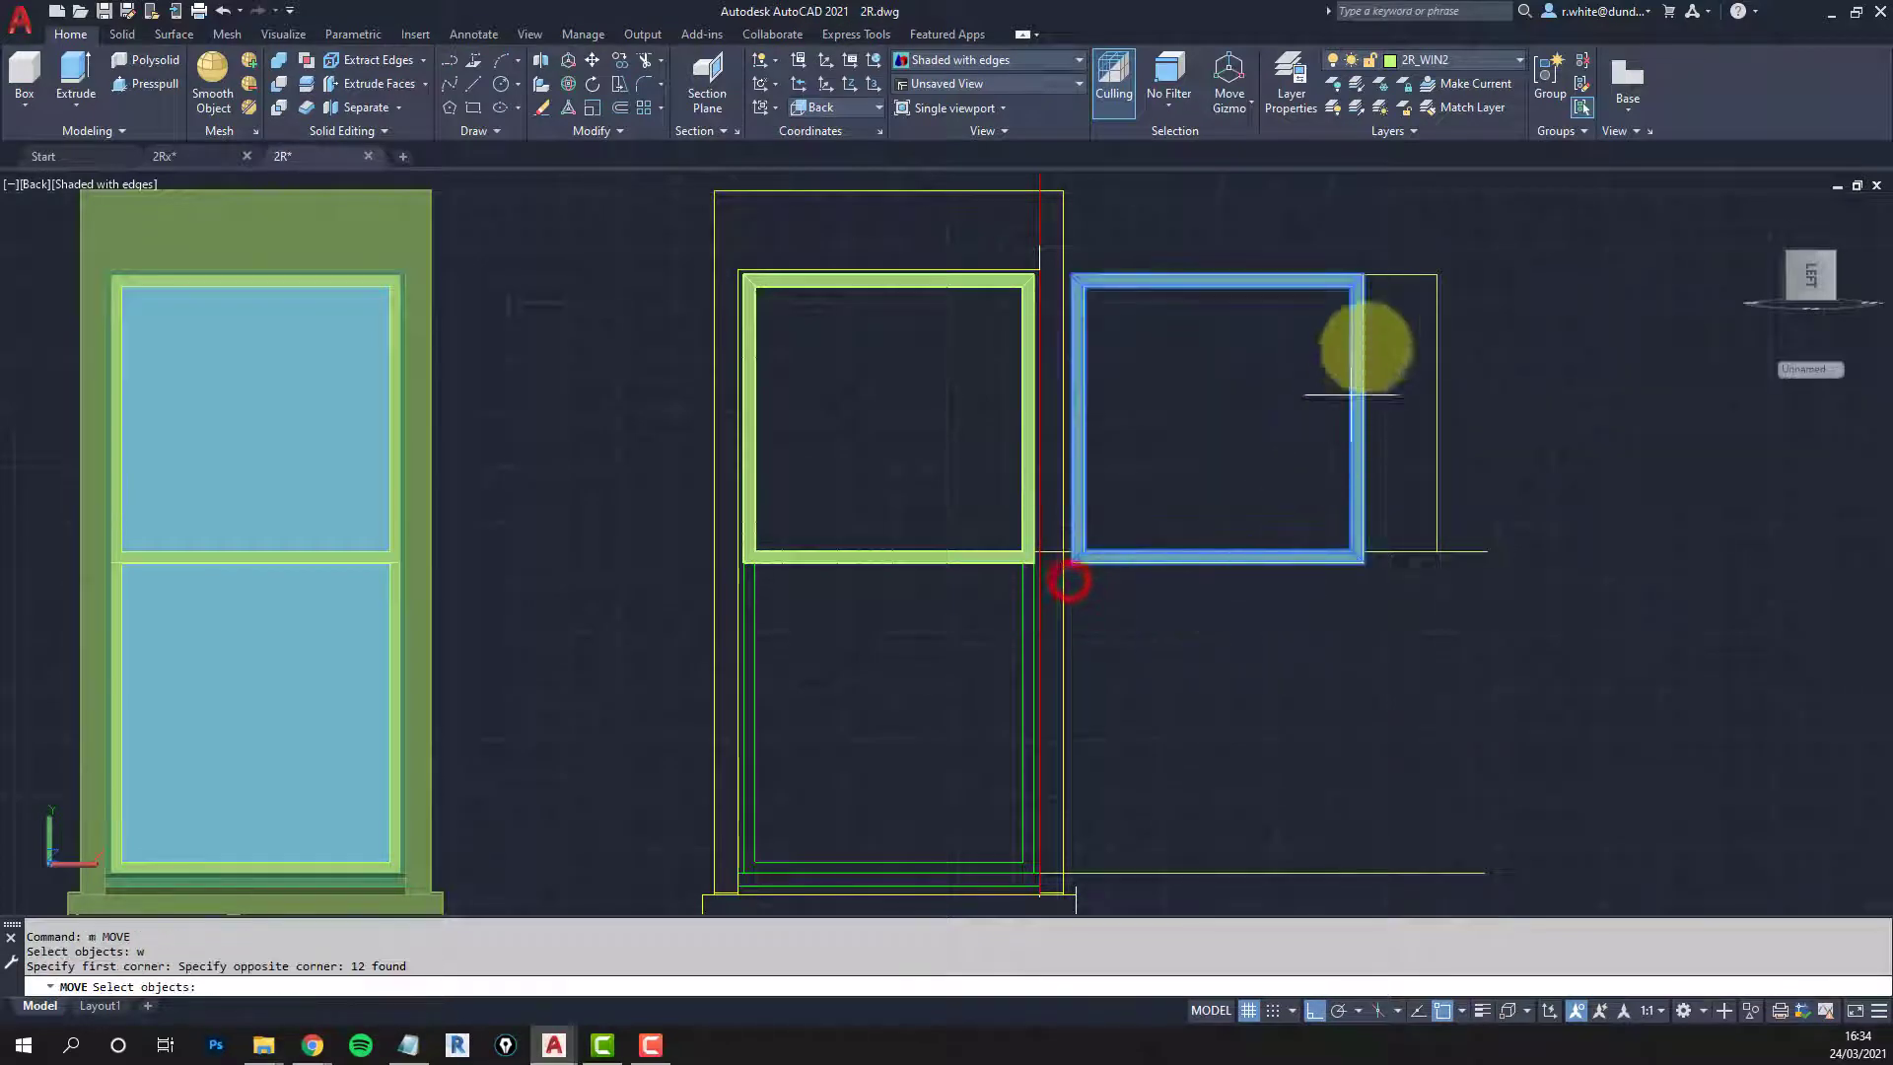
key("Return")
left_click(1435, 301)
left_click(1436, 511)
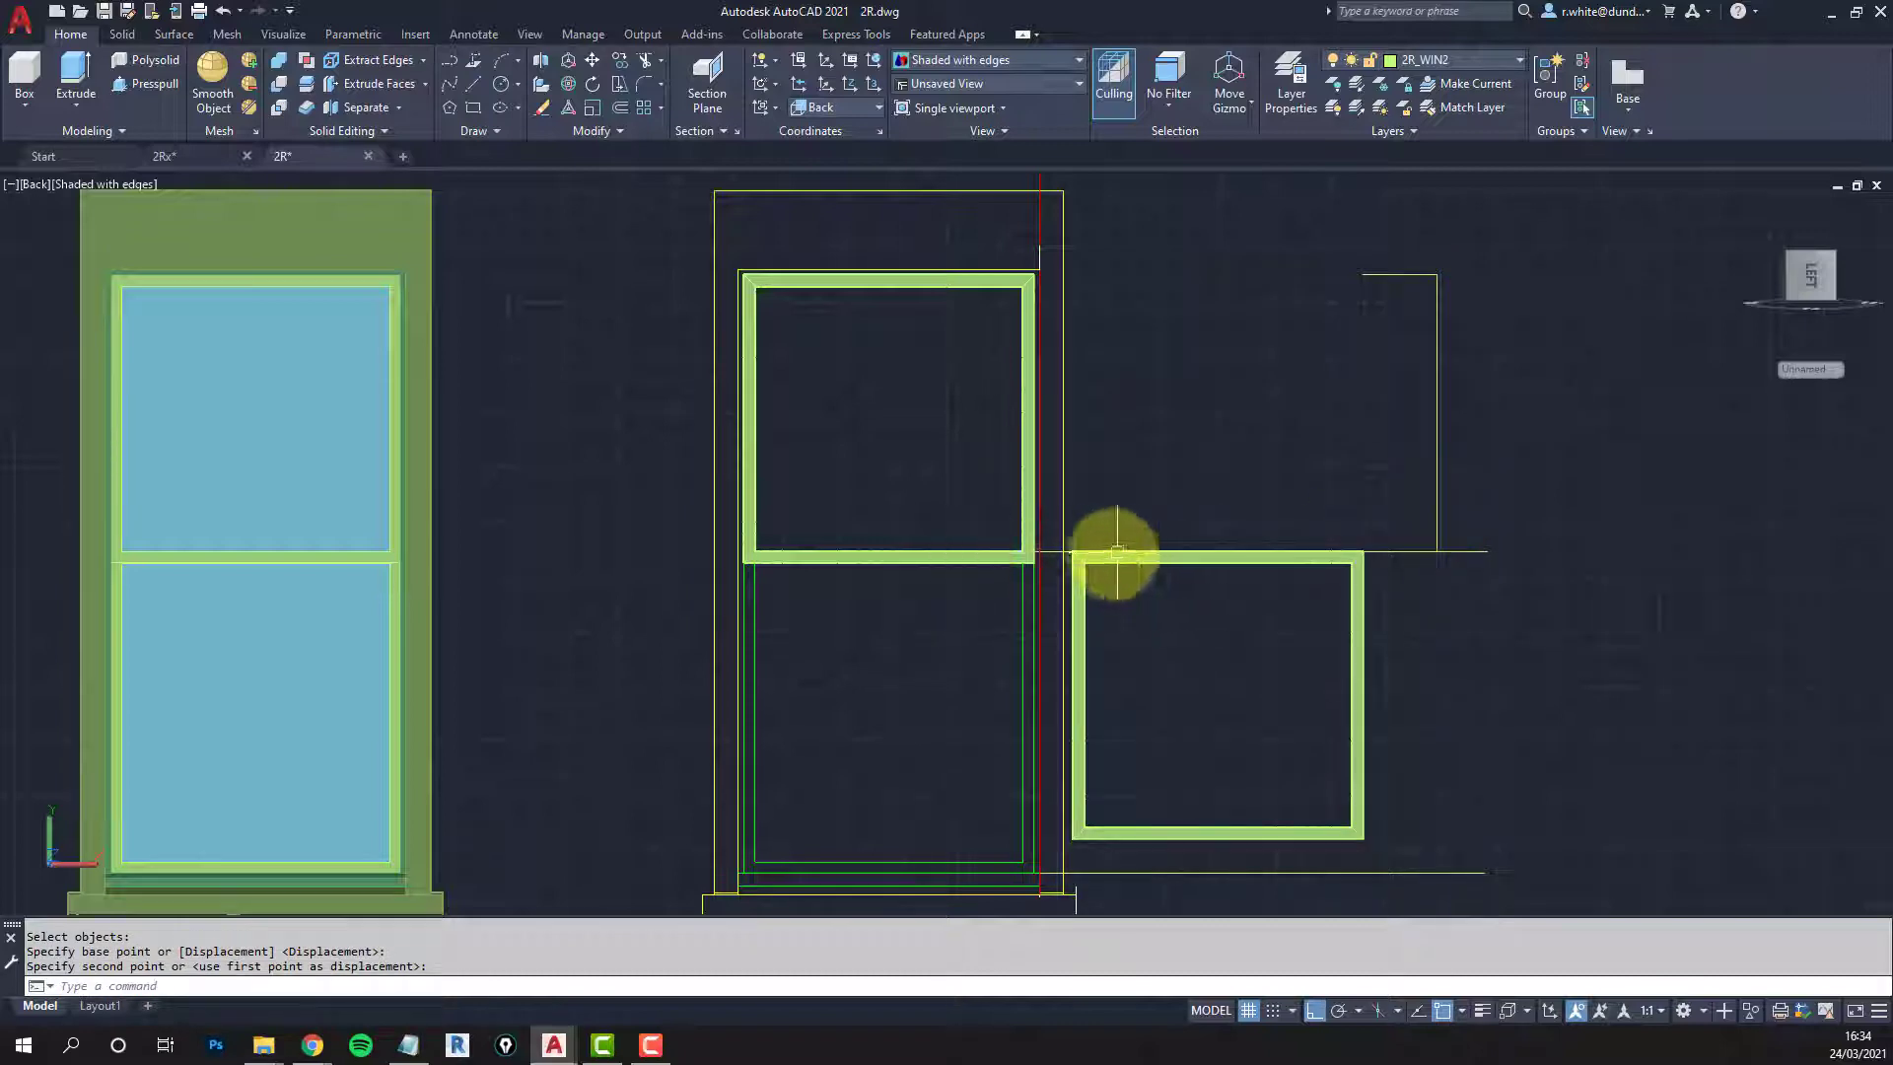
Step: Draw a polyline from the copied sash's lower right corner out to the right, and down past the bottom guide
middle_click_drag(1376, 658, 1364, 583)
key("Escape")
key("Escape")
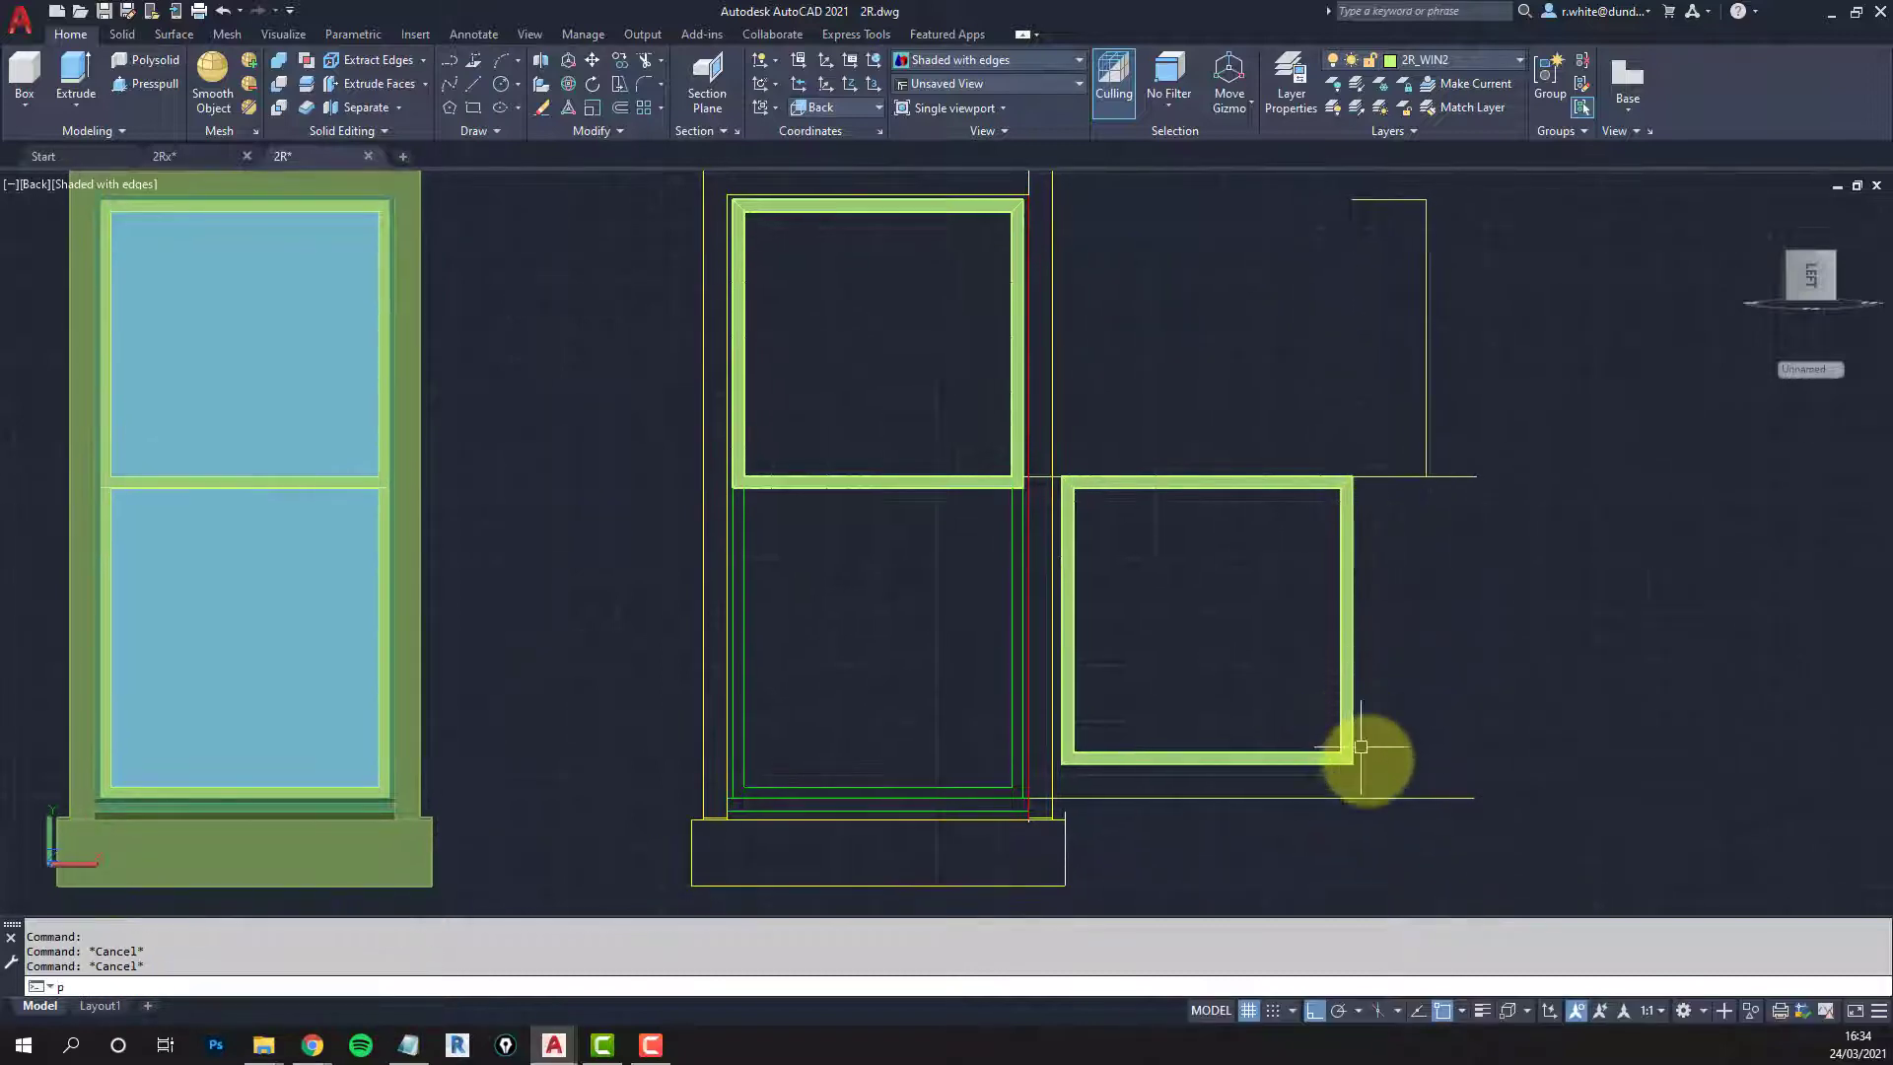
left_click(1360, 769)
left_click(1420, 762)
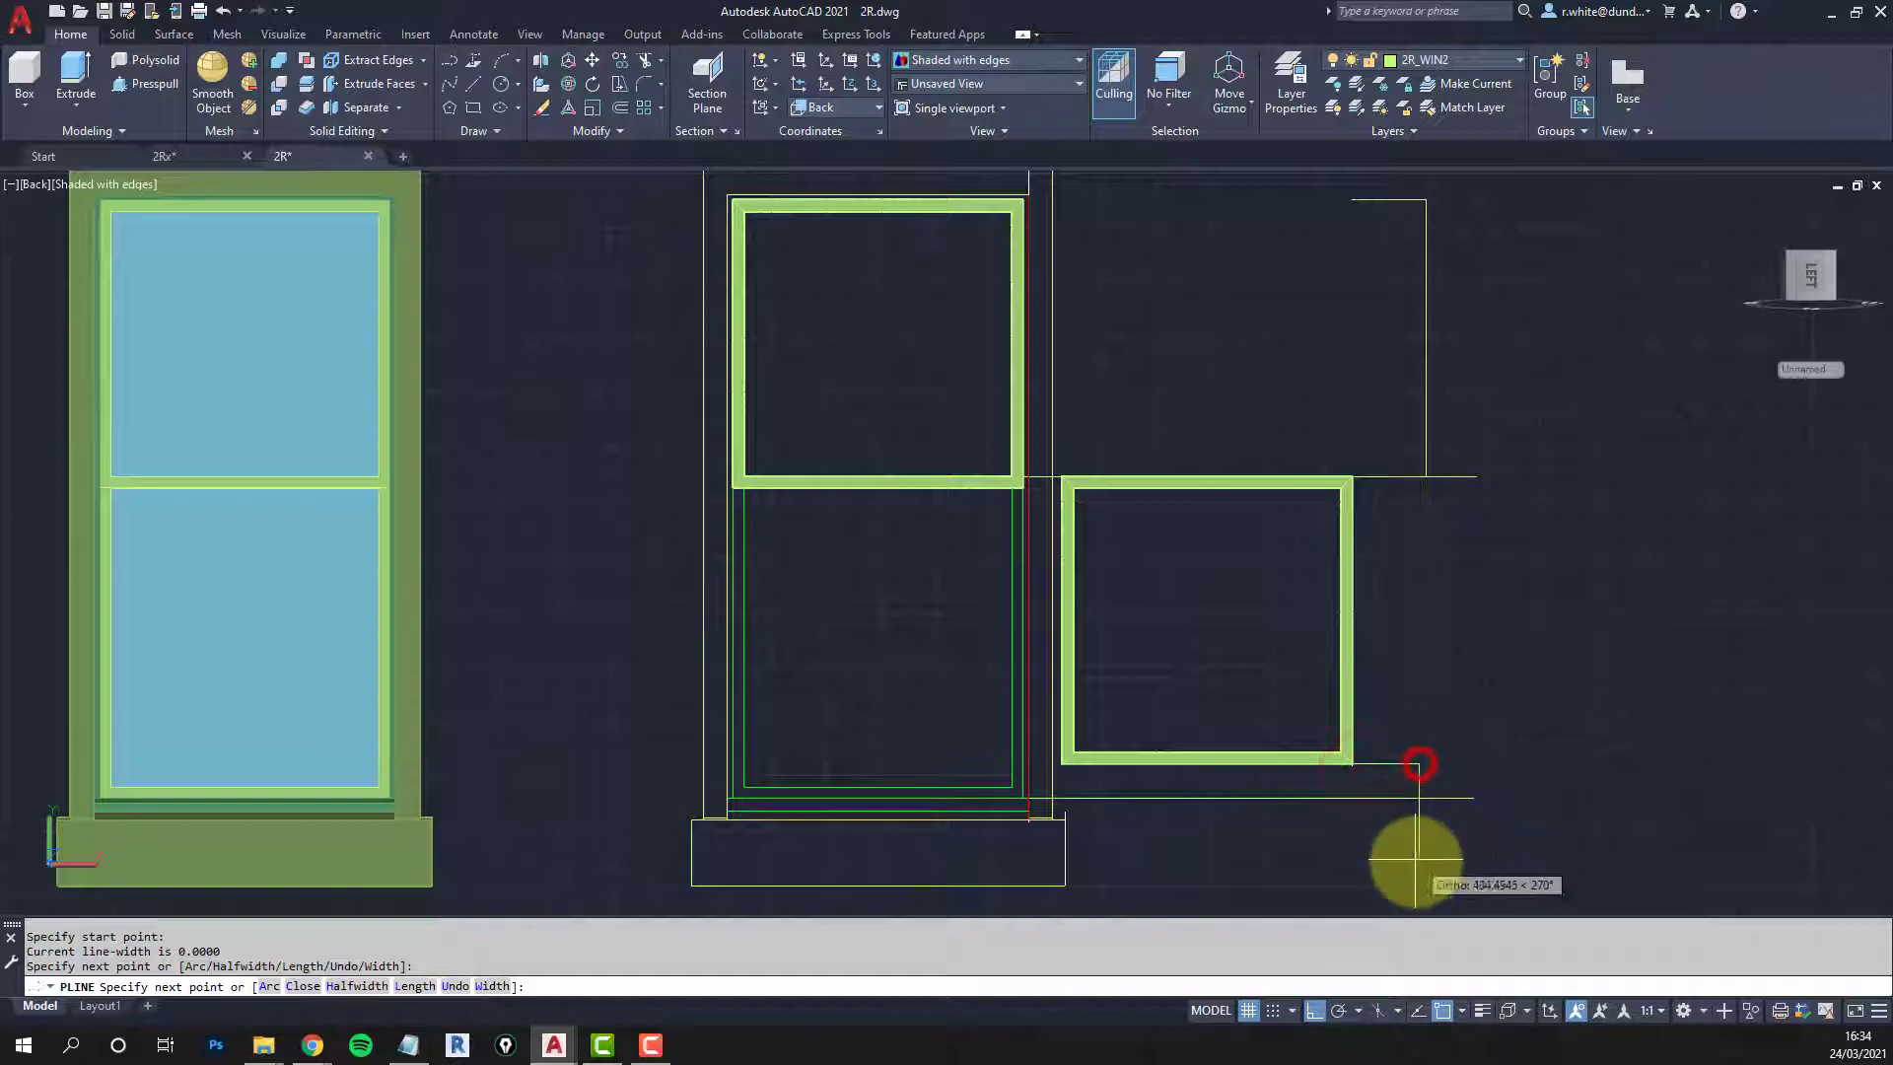
left_click(1410, 858)
key("Return")
Step: Trim the new polyline's vertical end below the horizontal bottom guide
type("tr")
key("Return")
left_click(1440, 799)
key("Return")
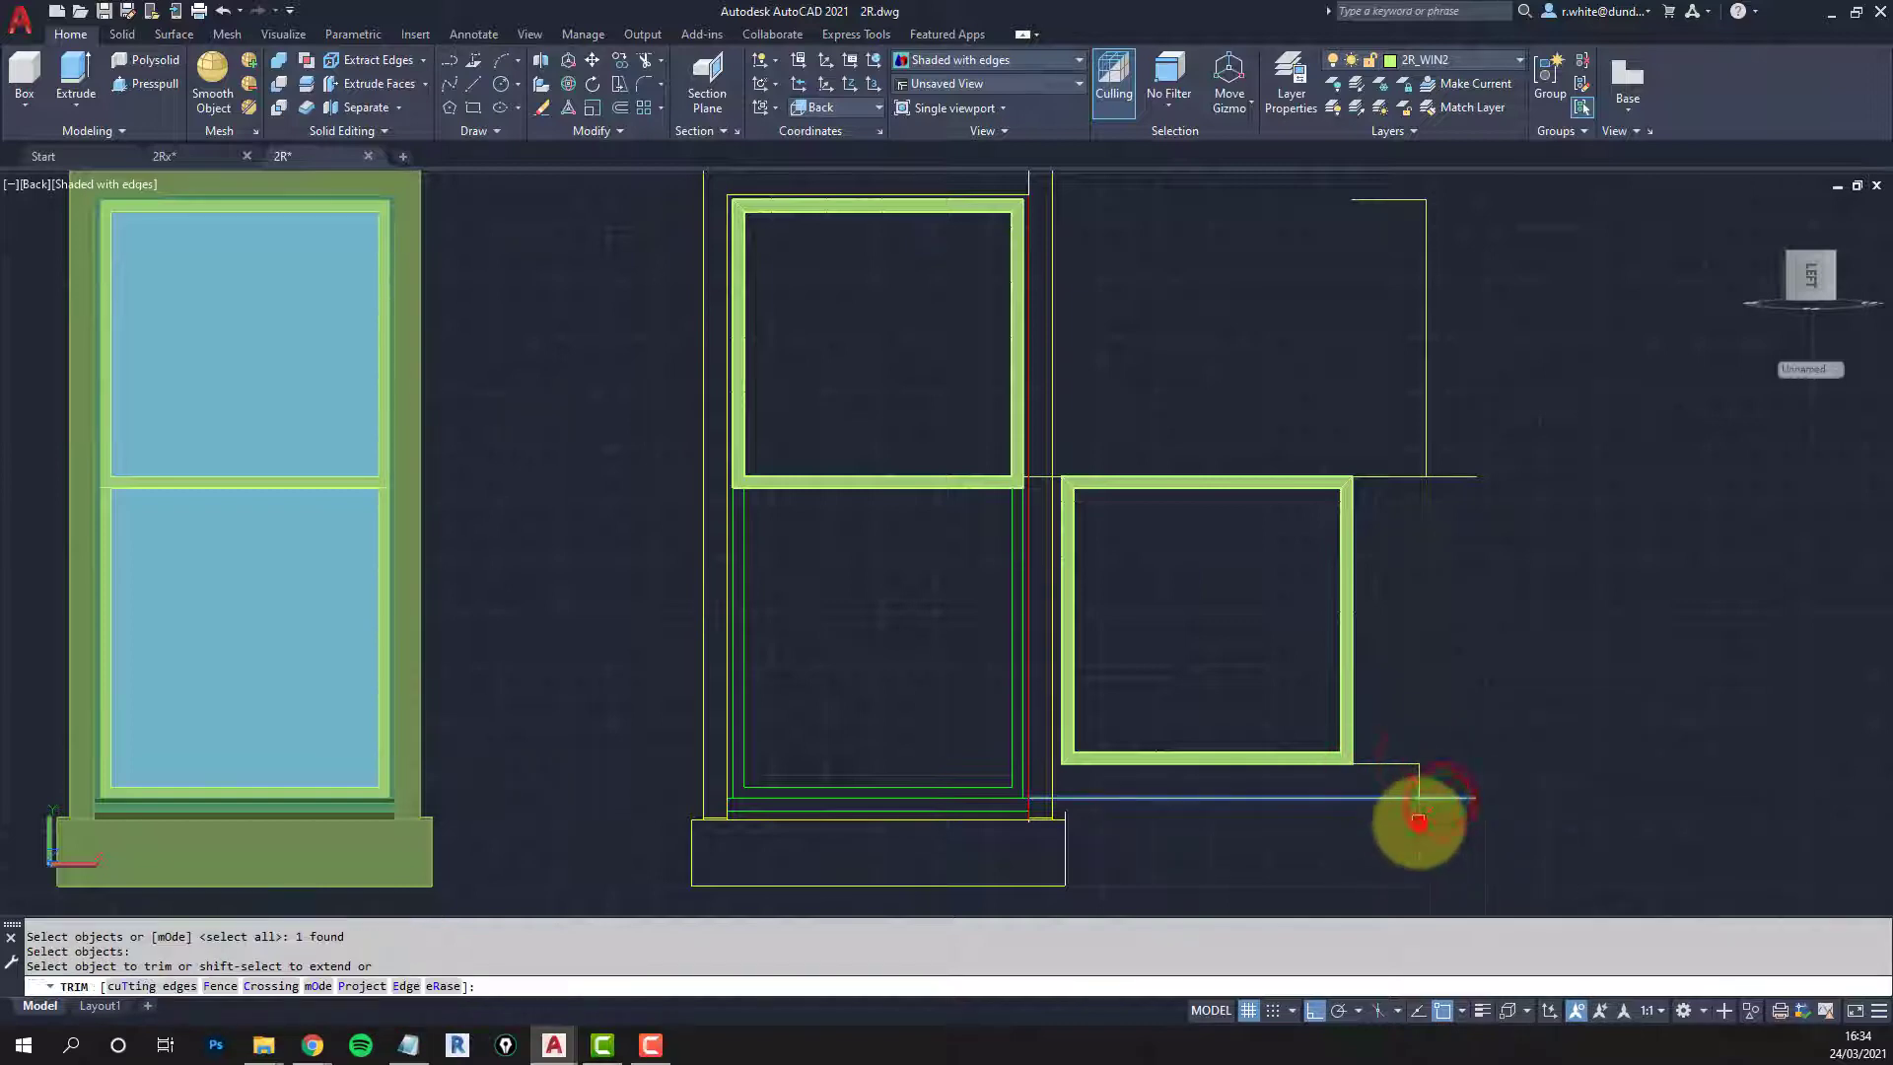
left_click(1418, 821)
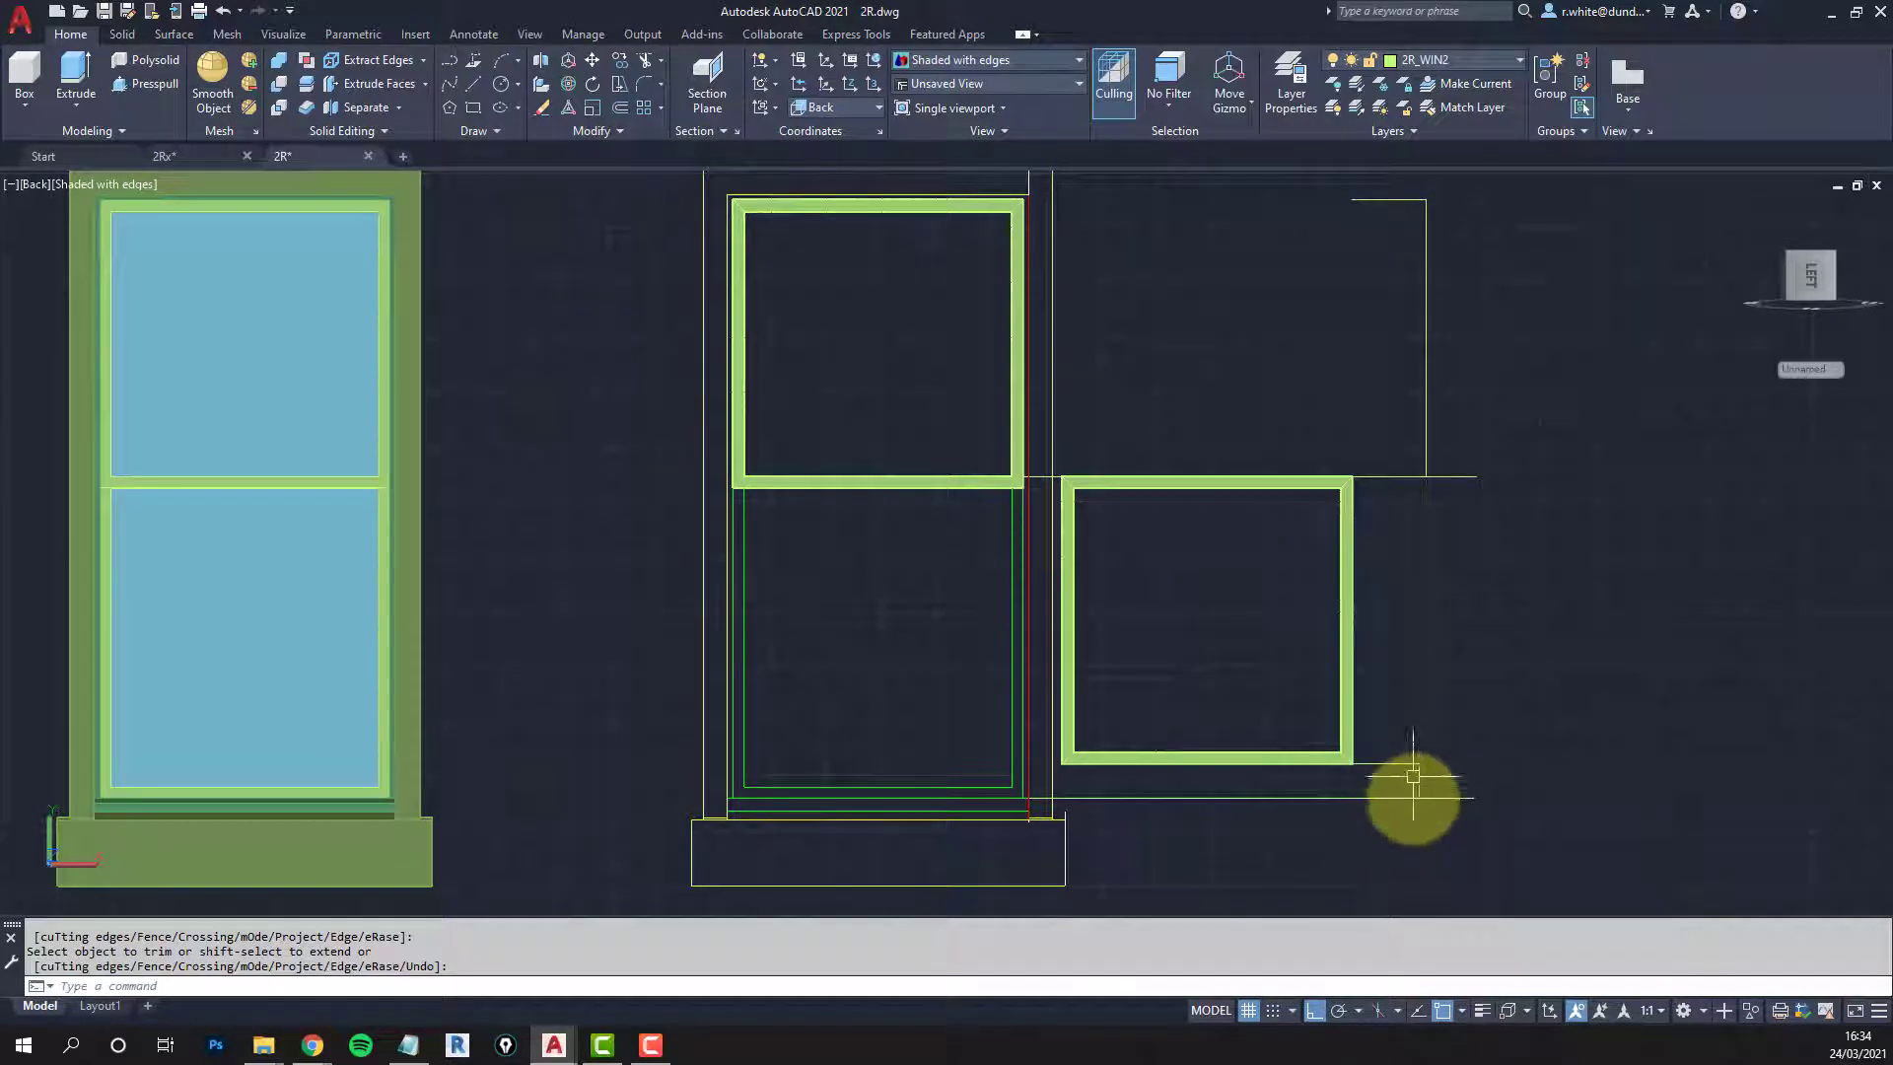
key("Escape")
Step: Stretch the copied sash's bottom rail down to the bottom guide, using the short vertical guide as the distance
type("s")
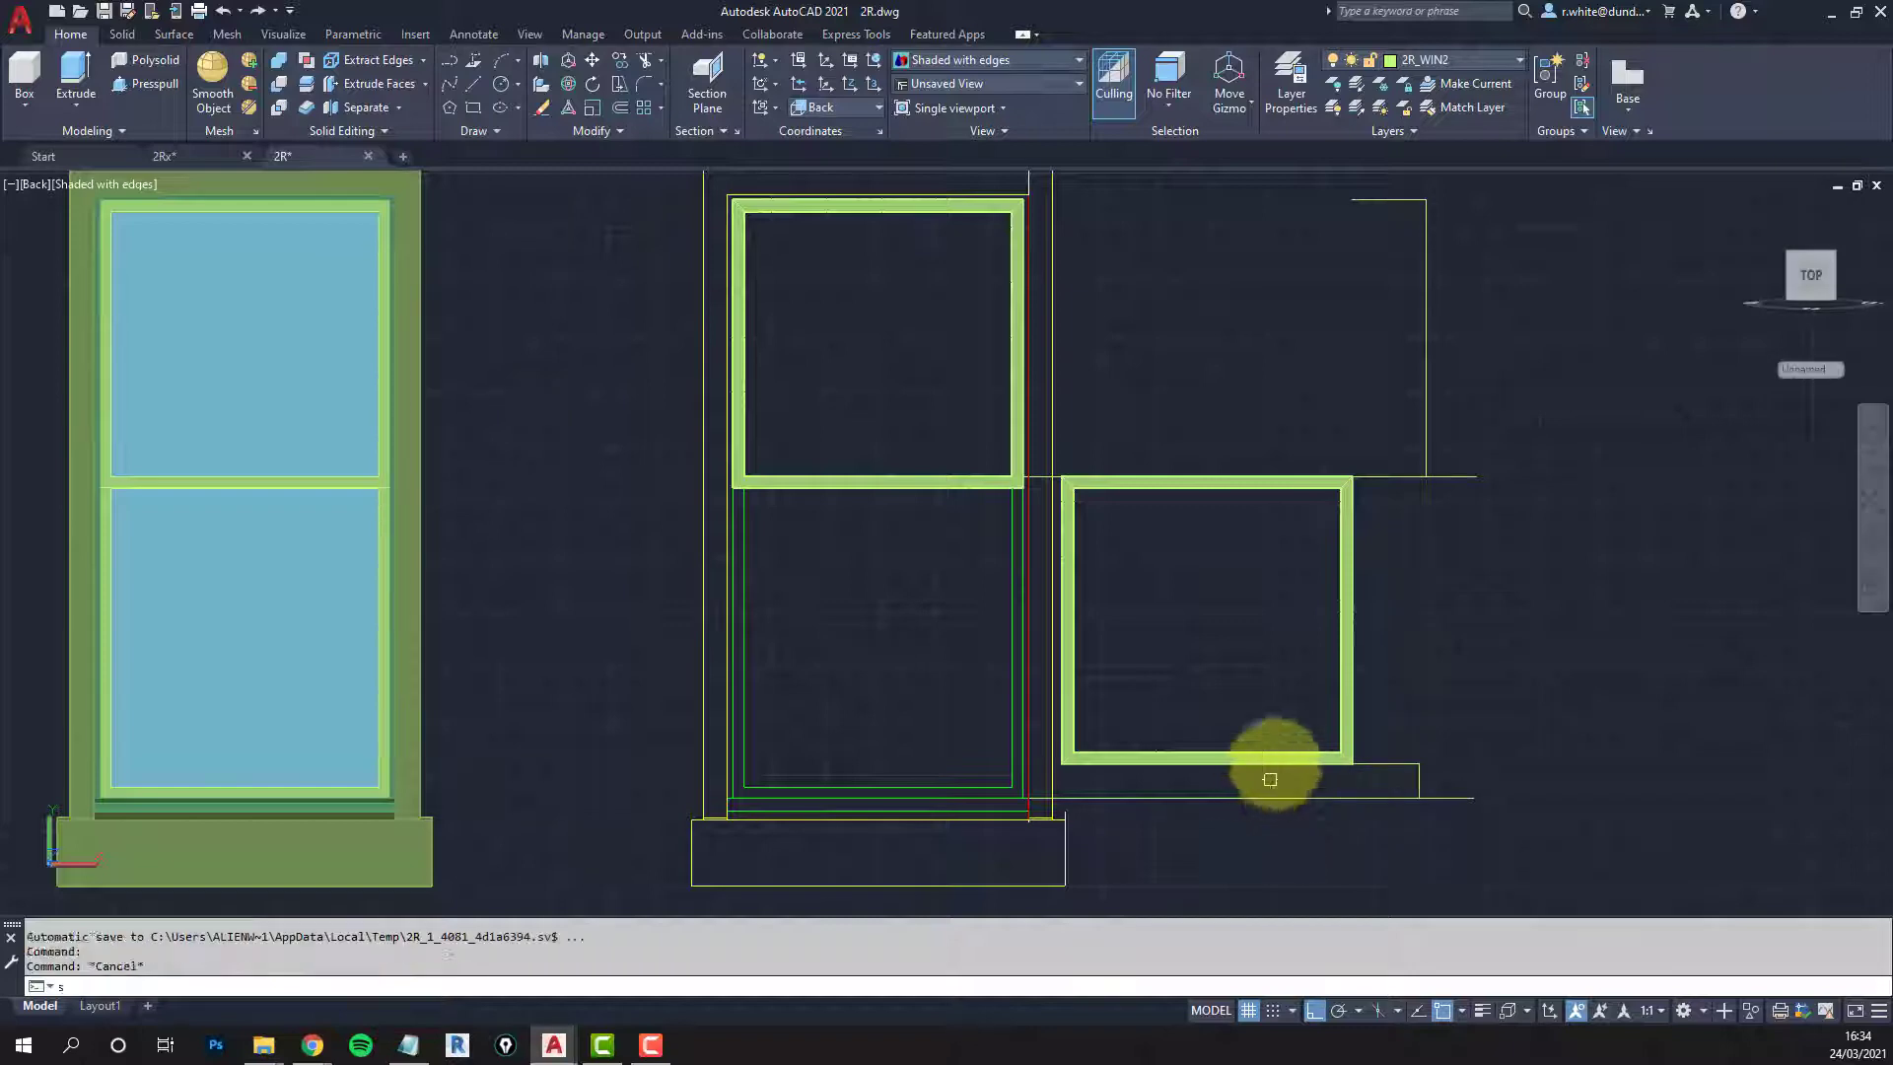
key("Return")
type("c")
key("Return")
left_click(1383, 741)
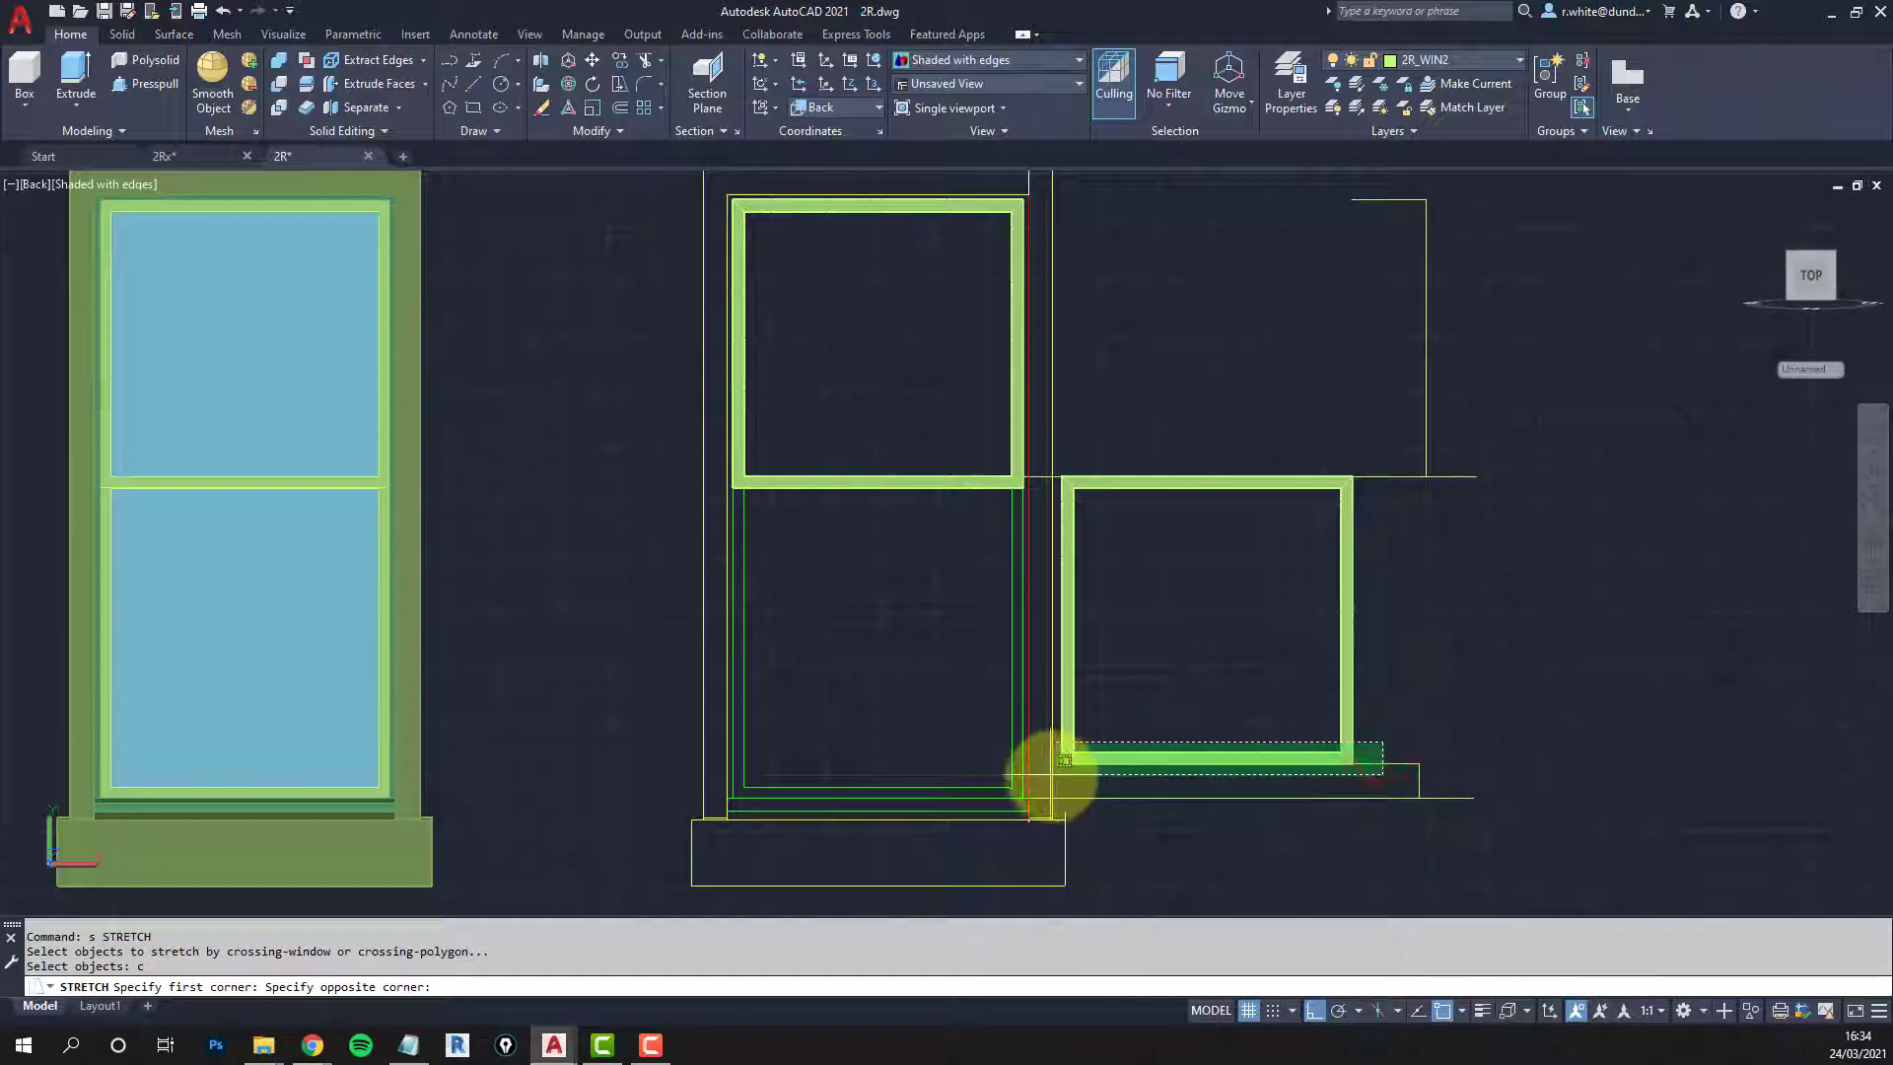
left_click(1051, 776)
key("Return")
left_click(1420, 764)
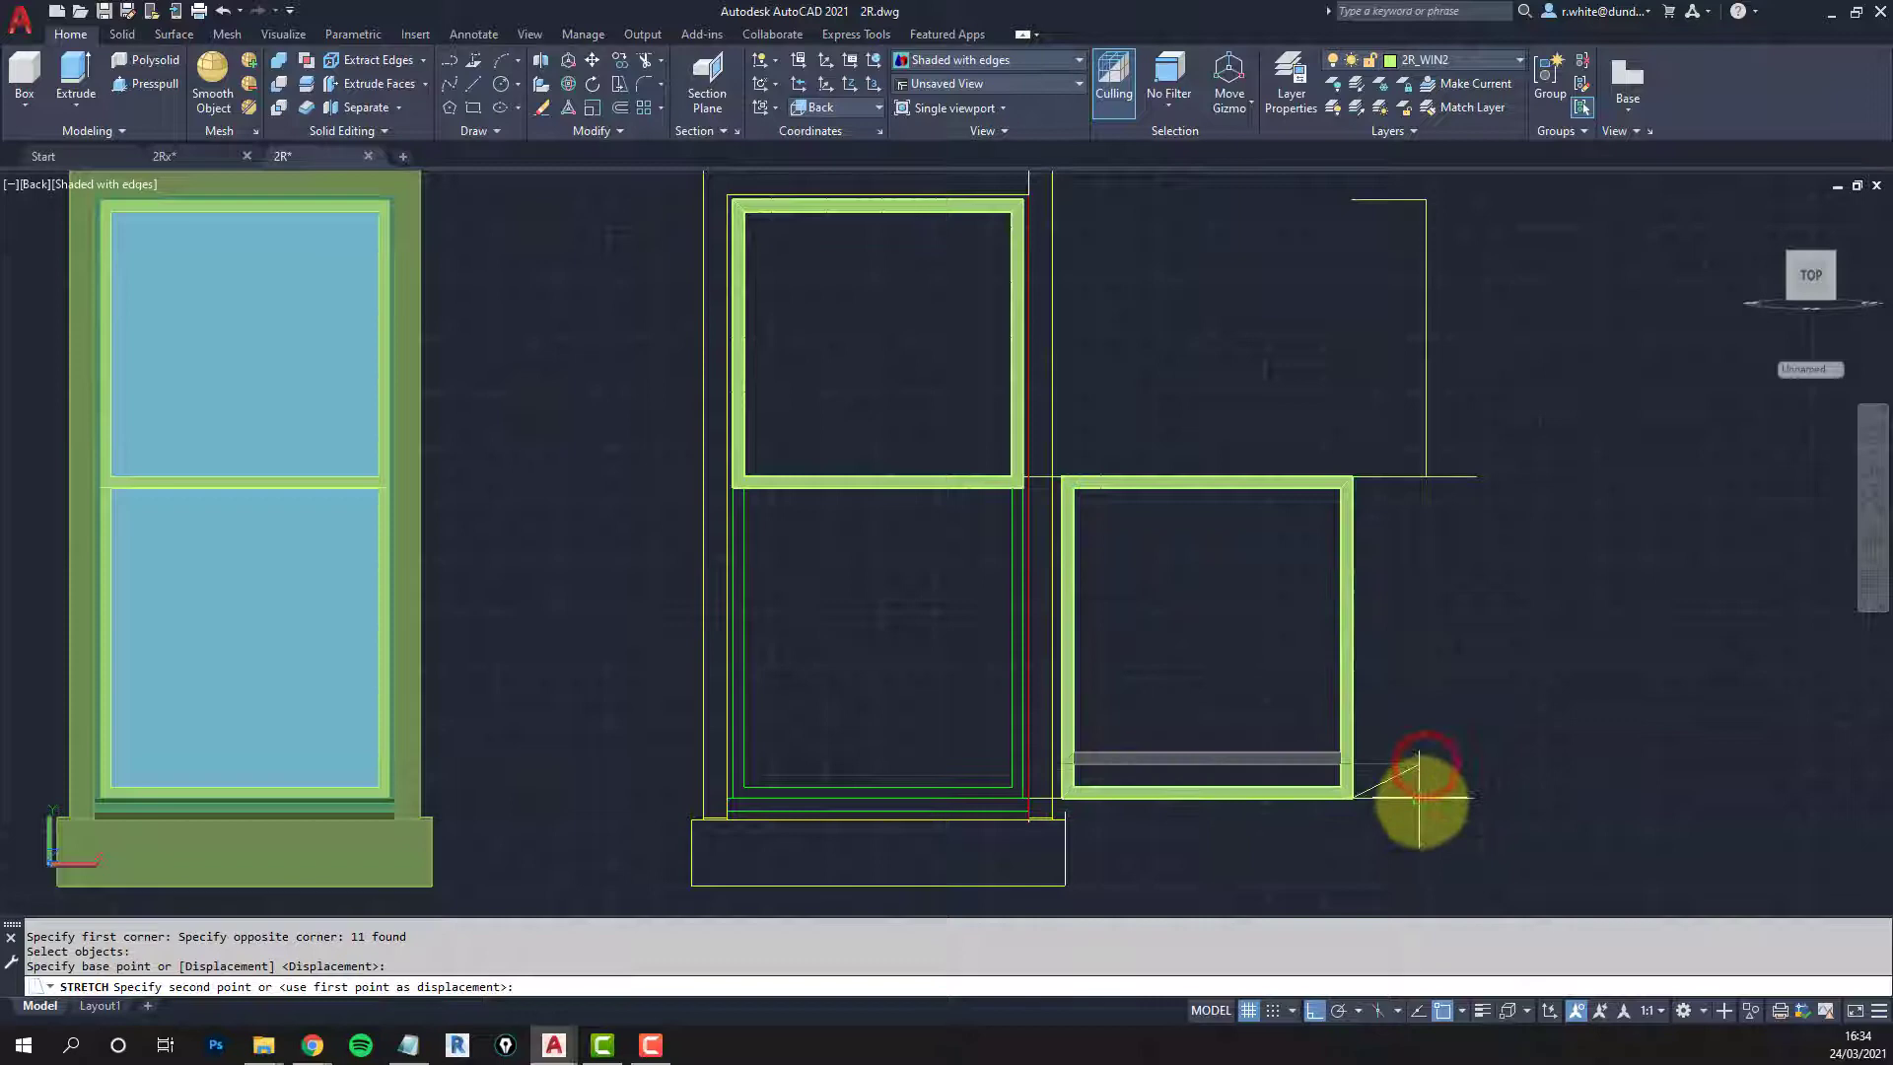
left_click(1420, 797)
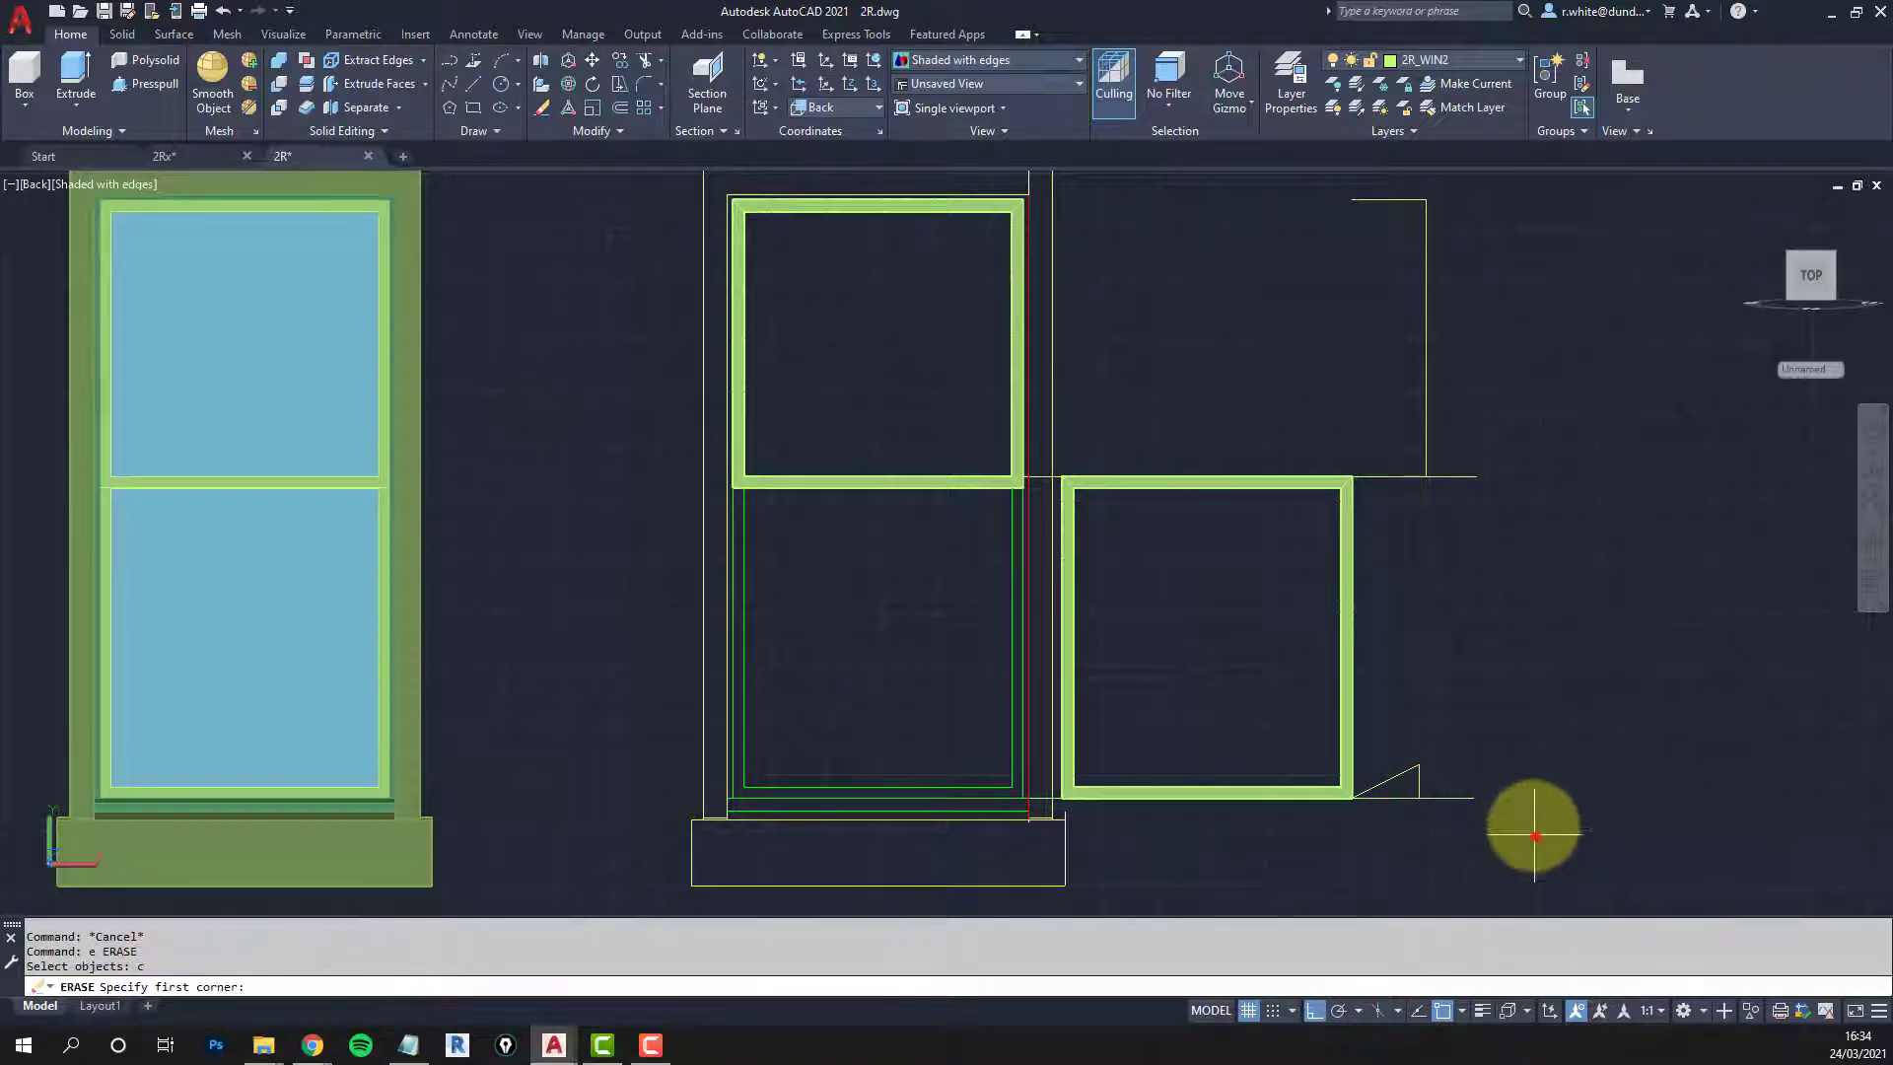
Step: Erase the polyline guides beside the copied sash
left_click(1535, 836)
left_click(1400, 414)
scroll(1395, 416, "down", 2)
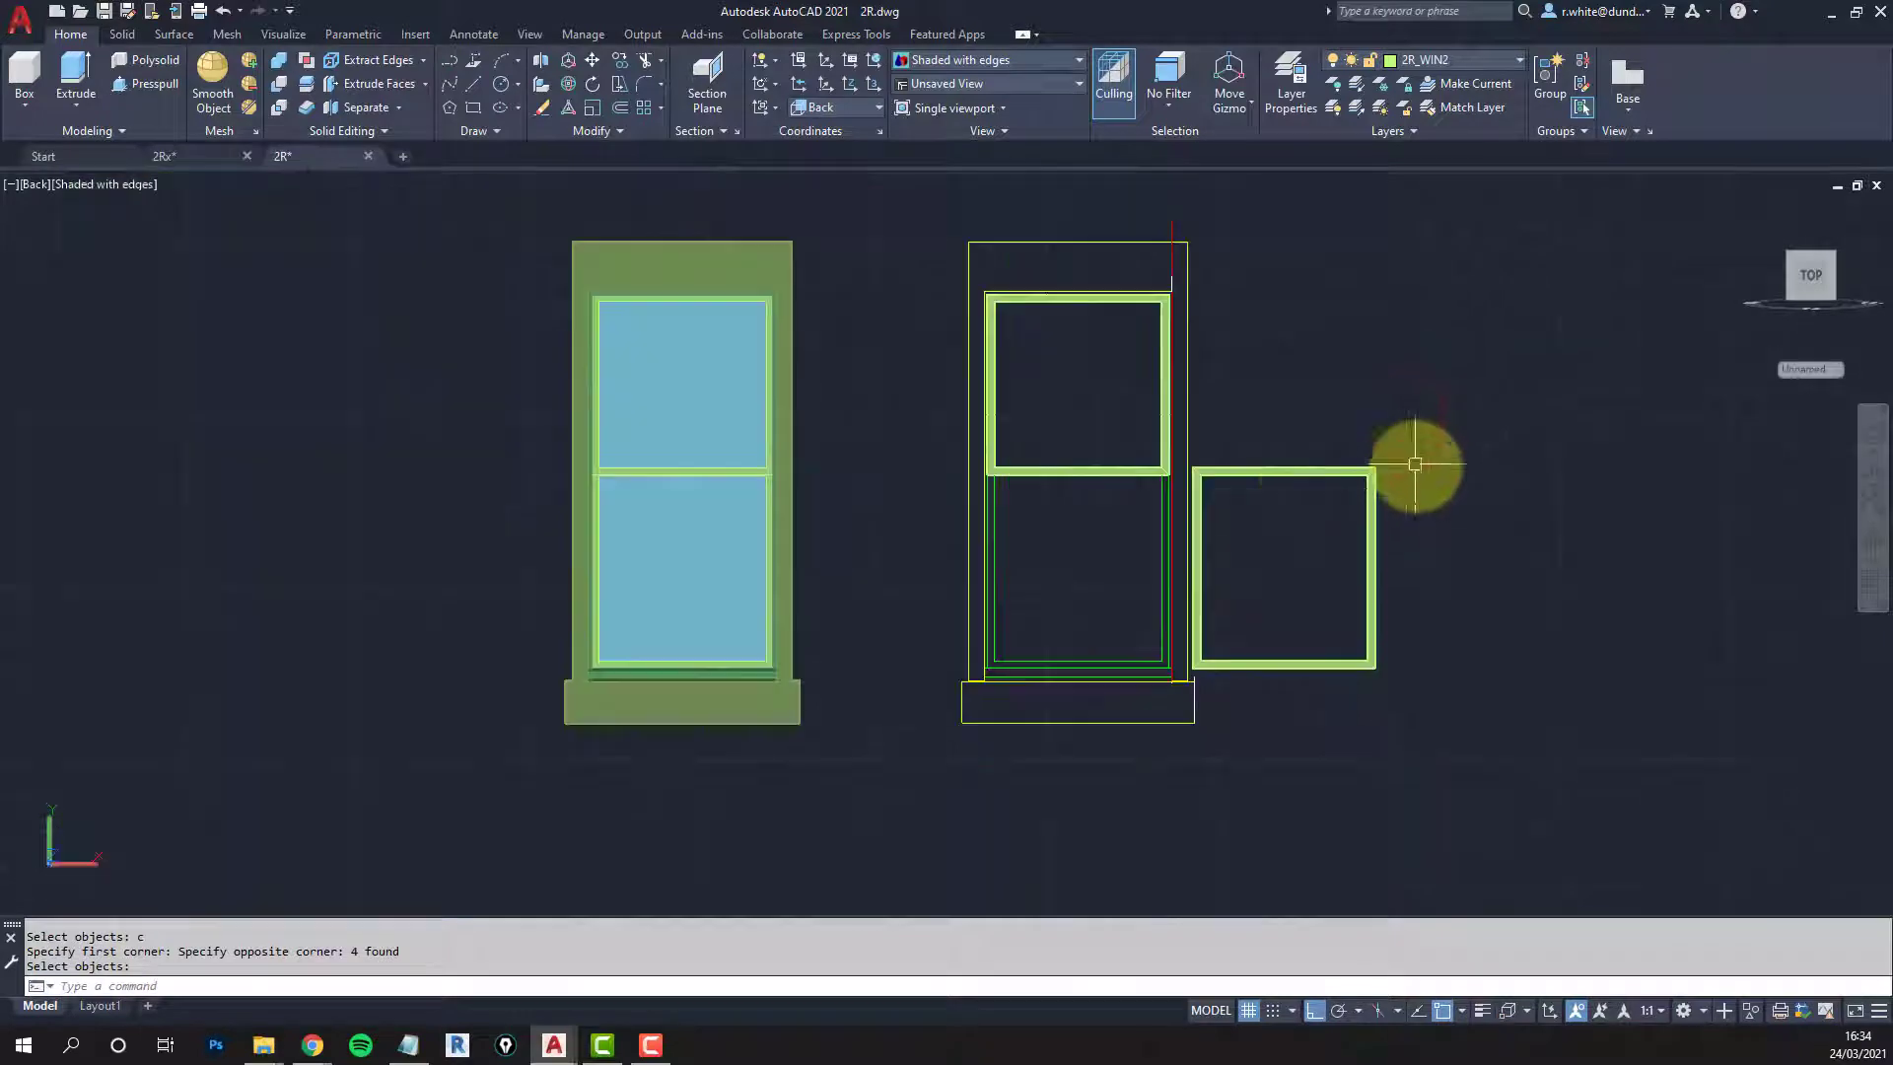
Step: View the copied sash obliquely in 3D and set the visual style to 2D Wireframe
middle_click_drag(1276, 477, 1188, 598, "shift")
key("Return")
scroll(1188, 597, "up", 2)
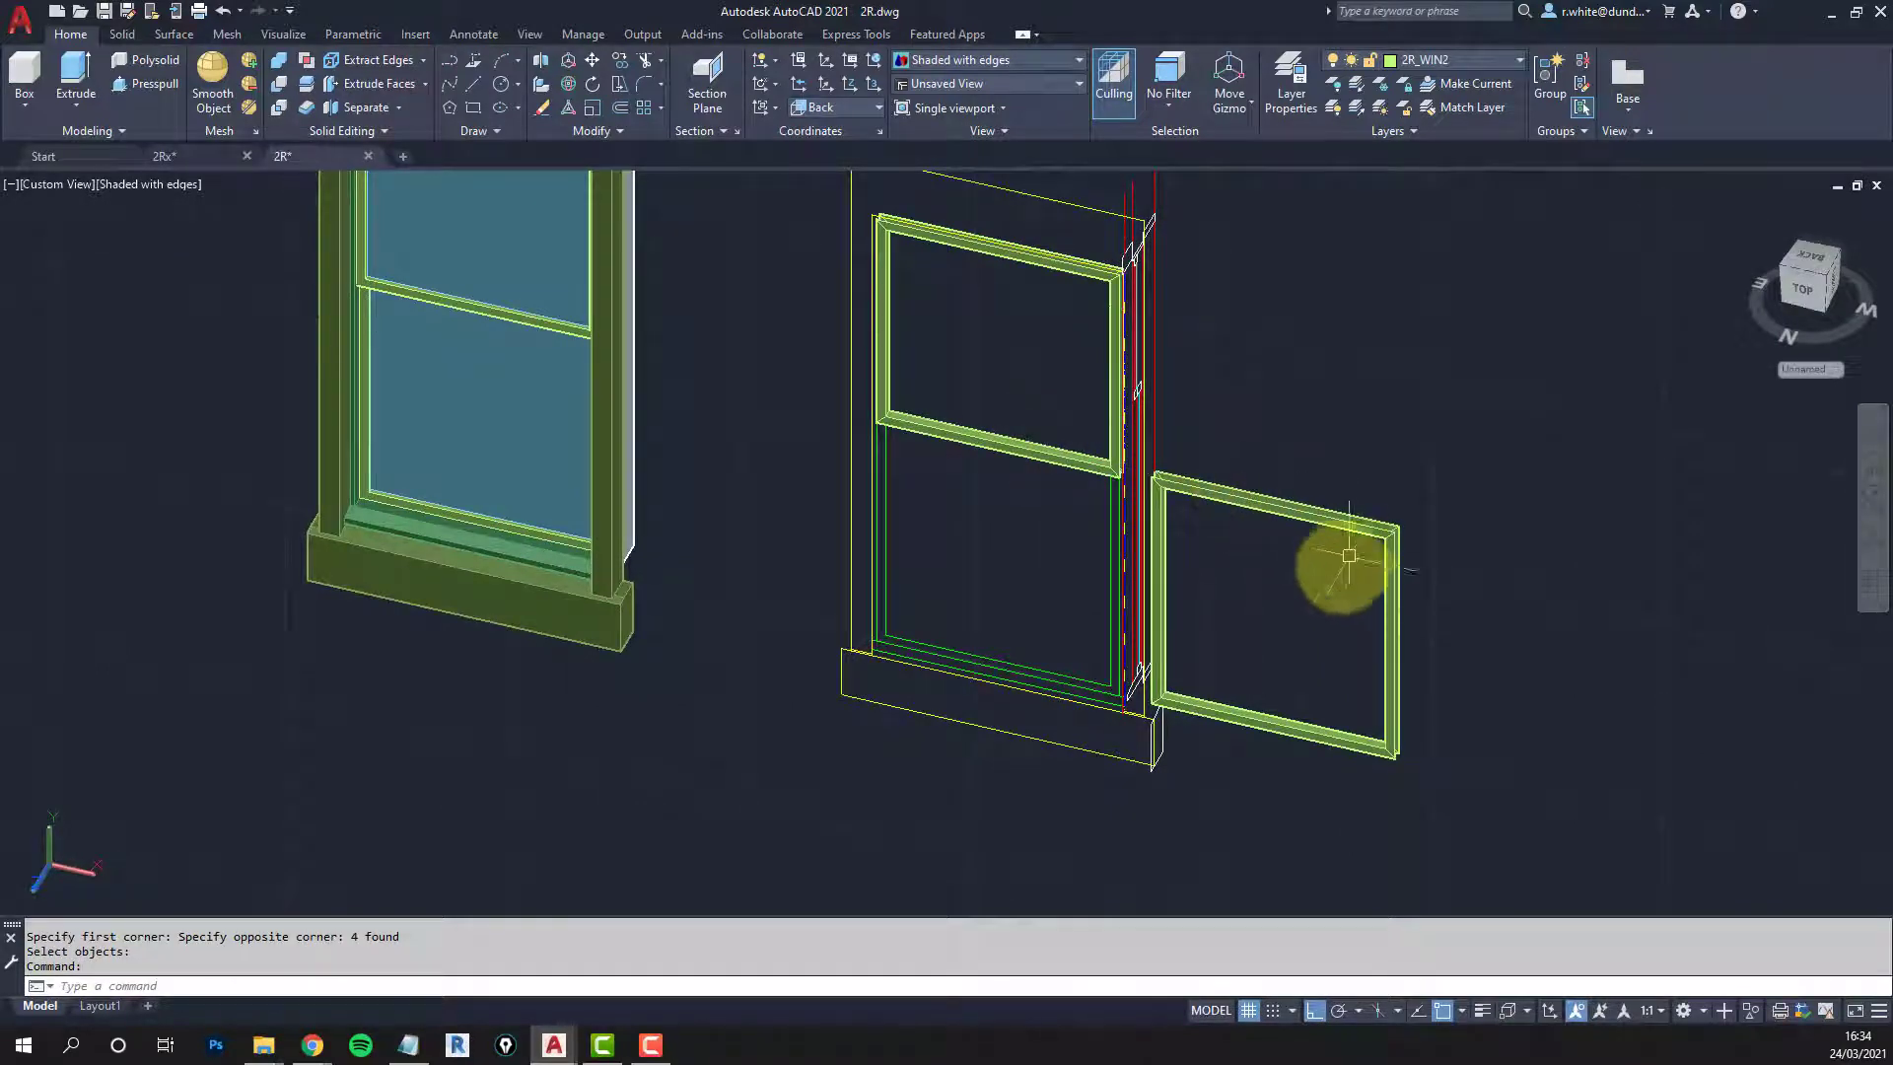
middle_click_drag(1388, 559, 1297, 581, "shift")
scroll(1272, 636, "up", 3)
left_click(148, 184)
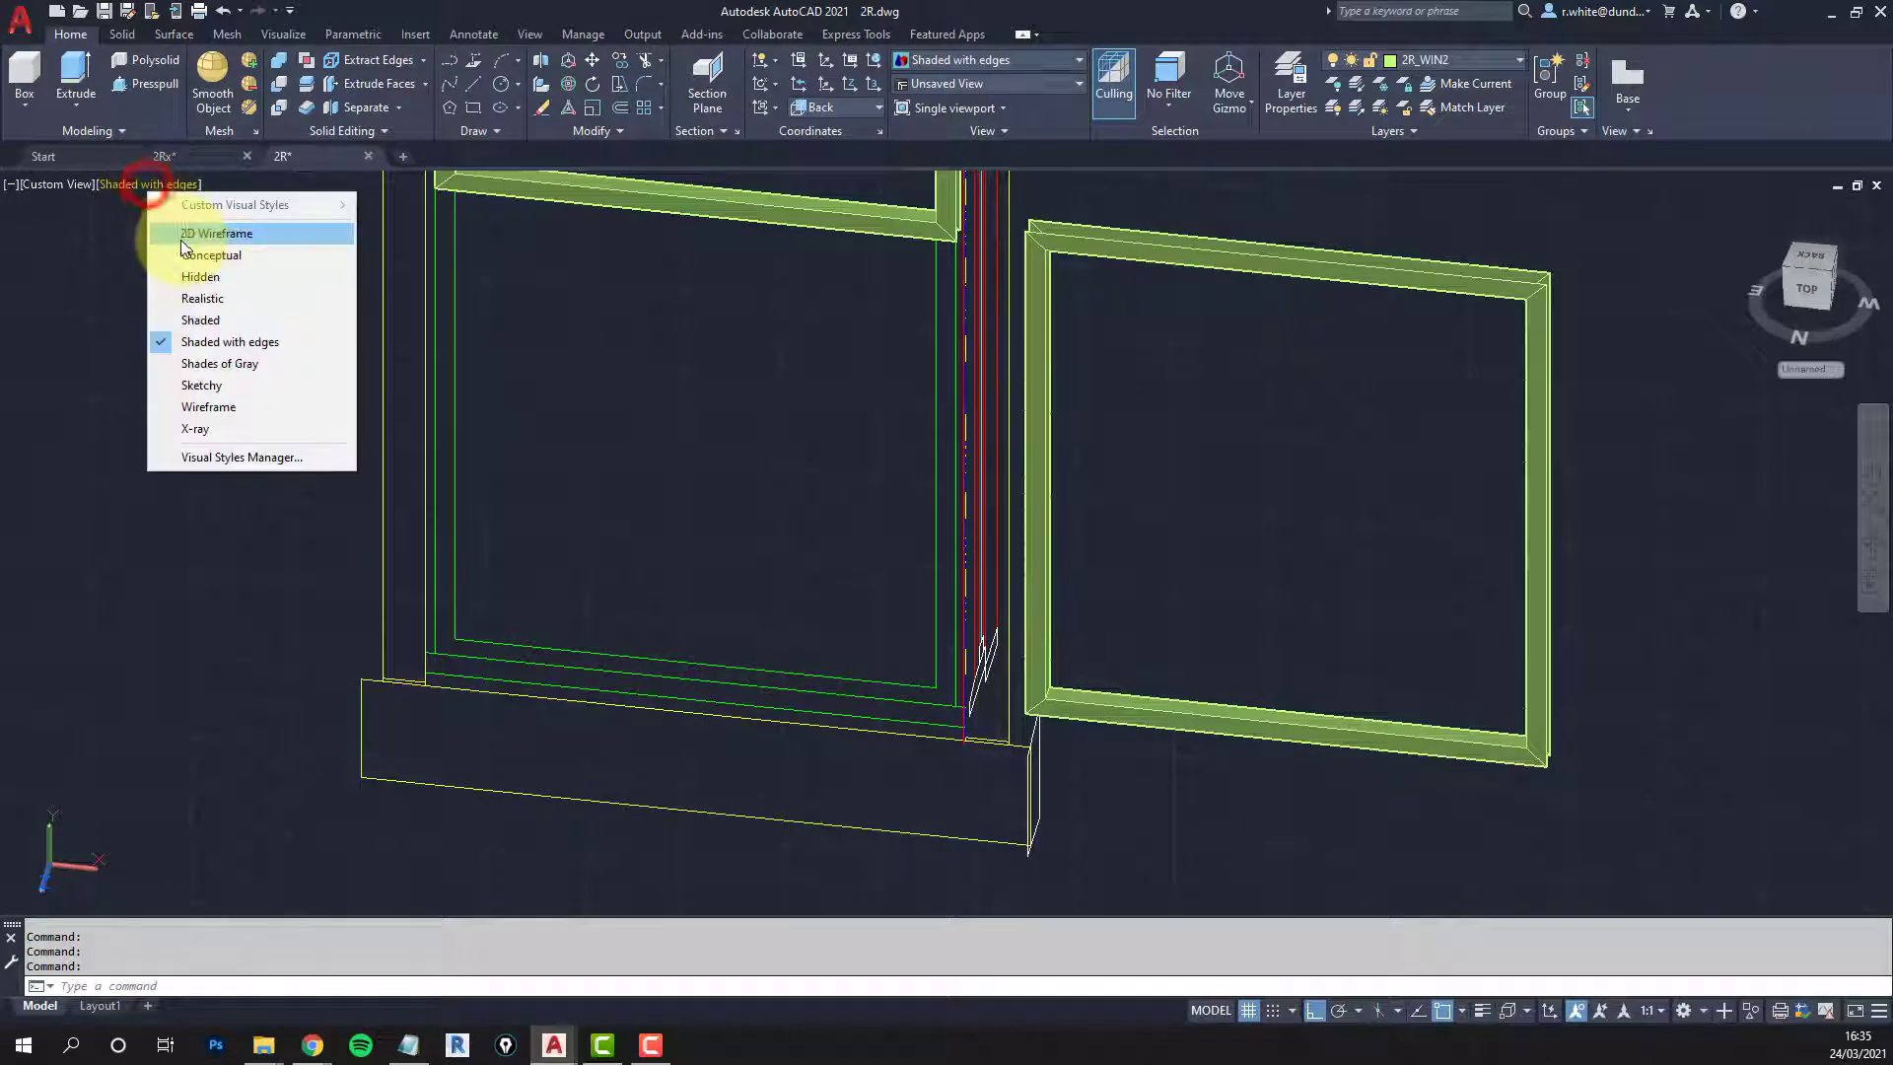
left_click(185, 234)
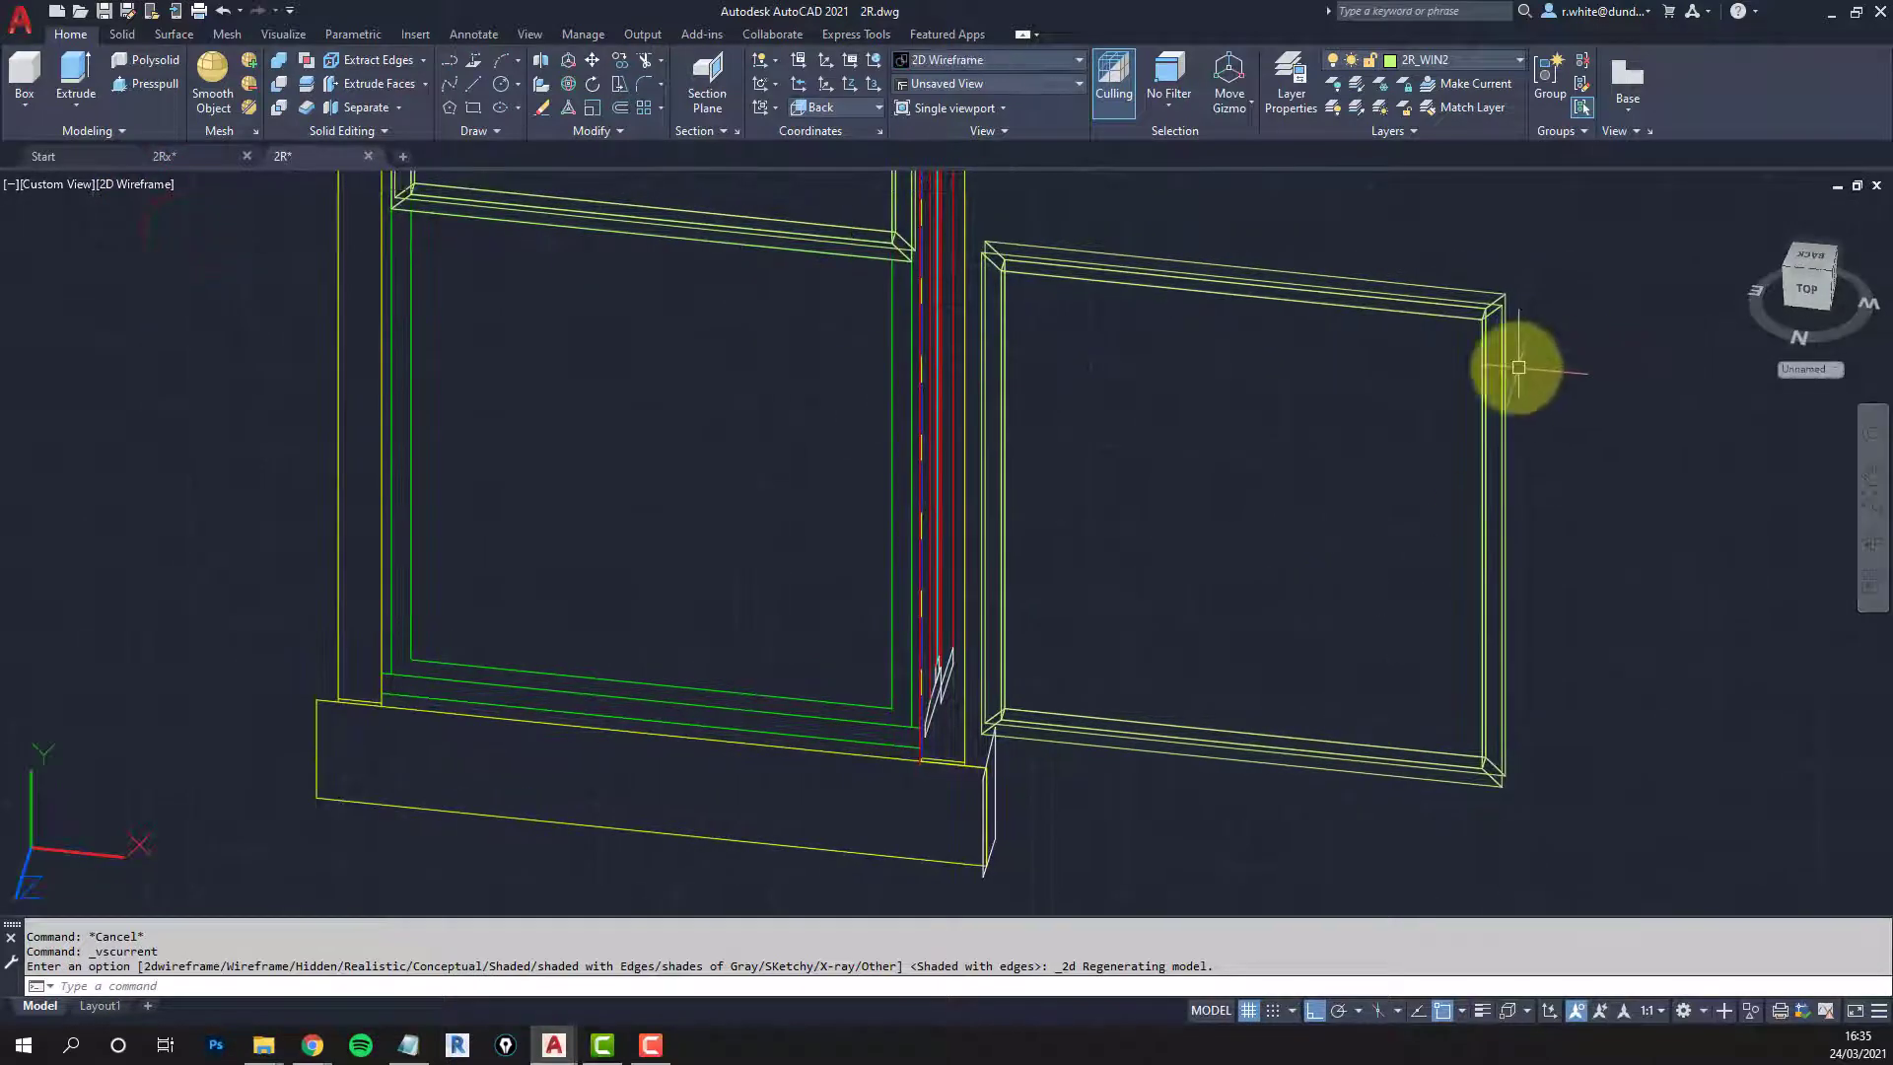
Step: Move the whole lower sash back by its own depth, from its near upper left corner to the corner behind
type("m")
key("Return")
left_click(1563, 238)
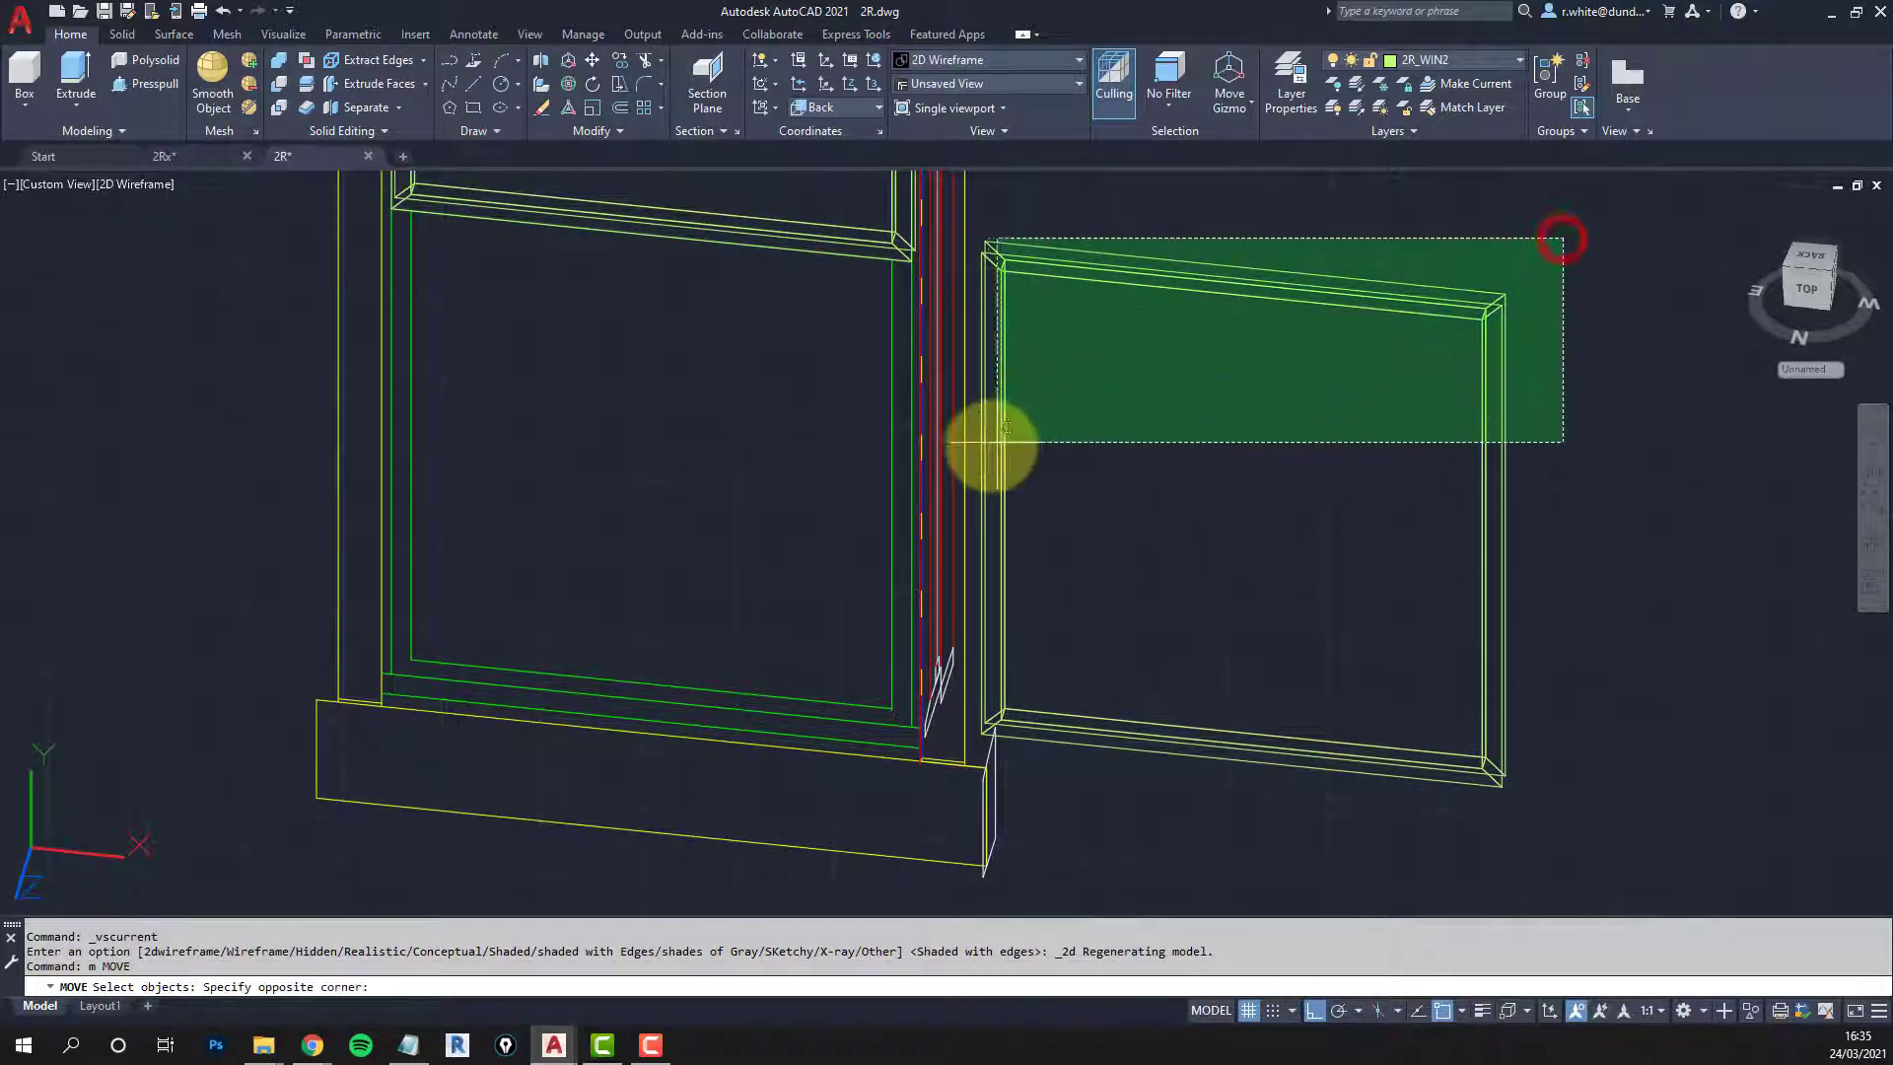
left_click(980, 467)
left_click(1592, 641)
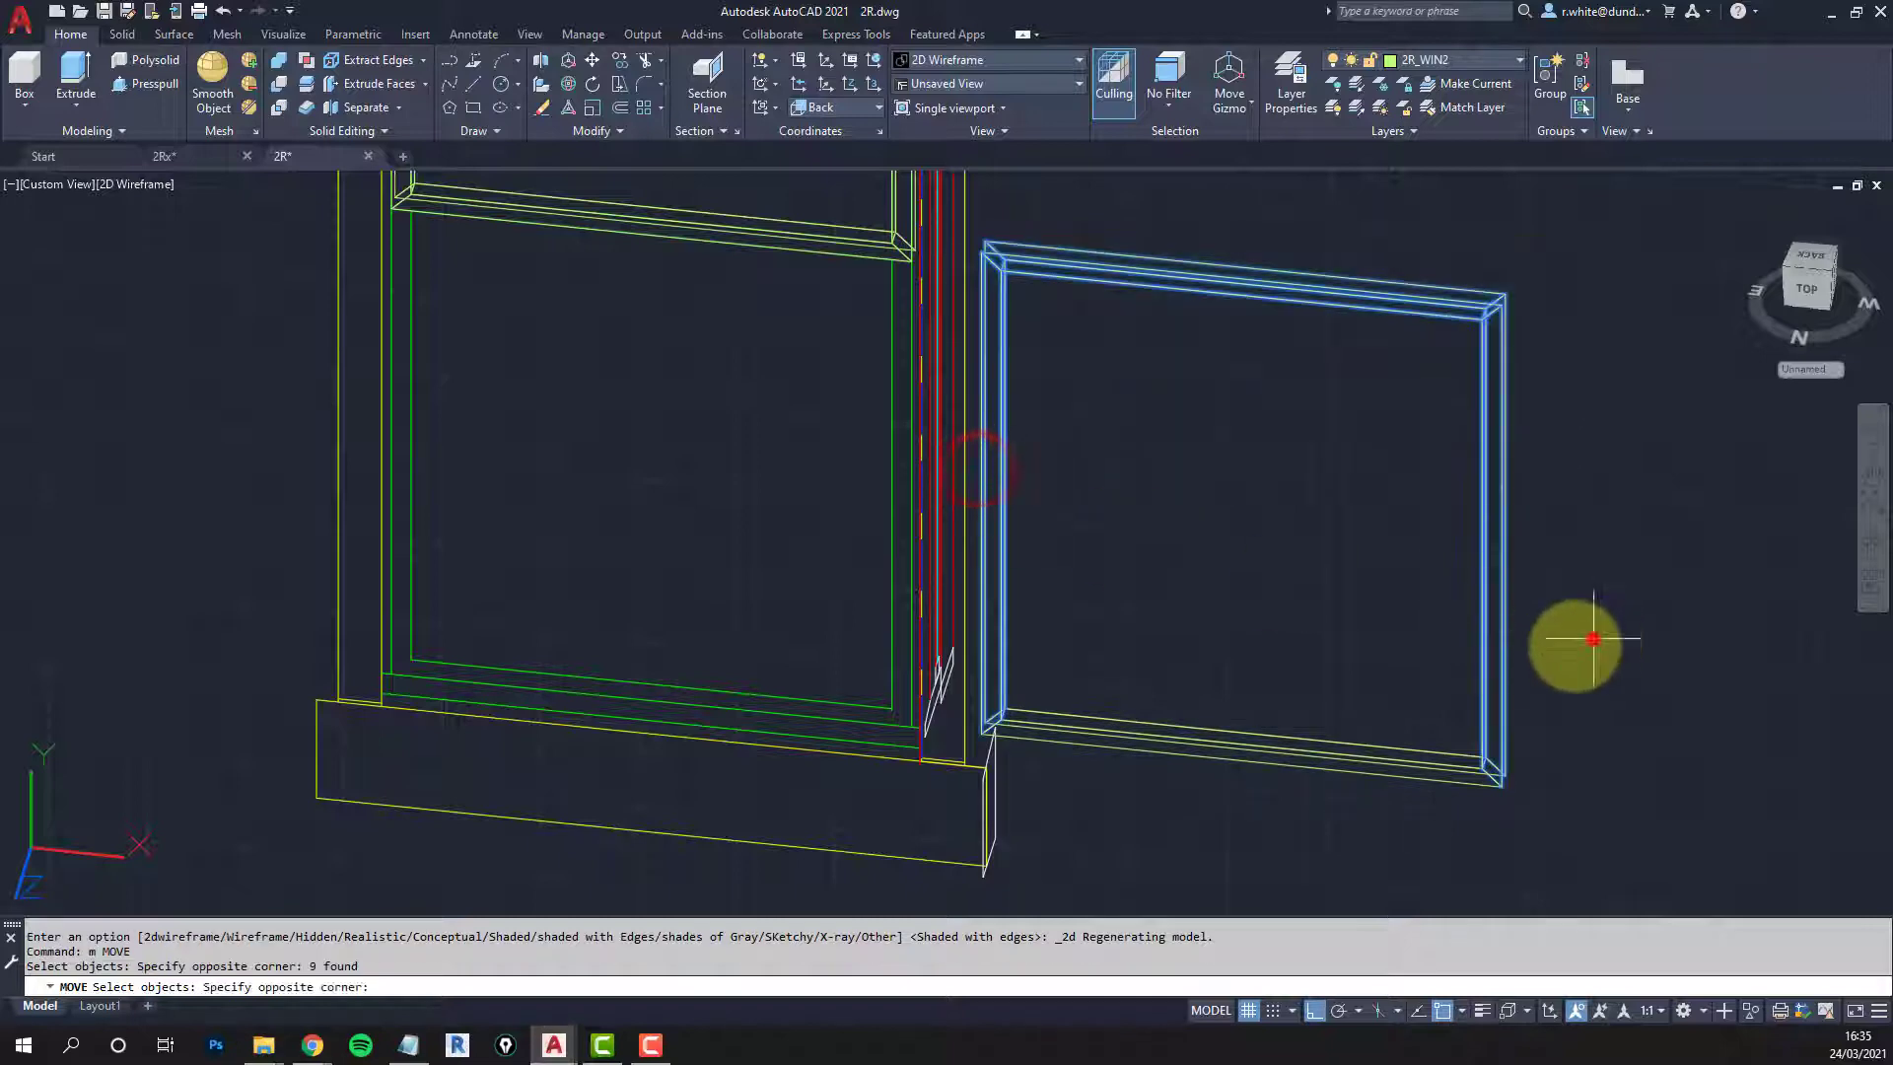
left_click(1242, 807)
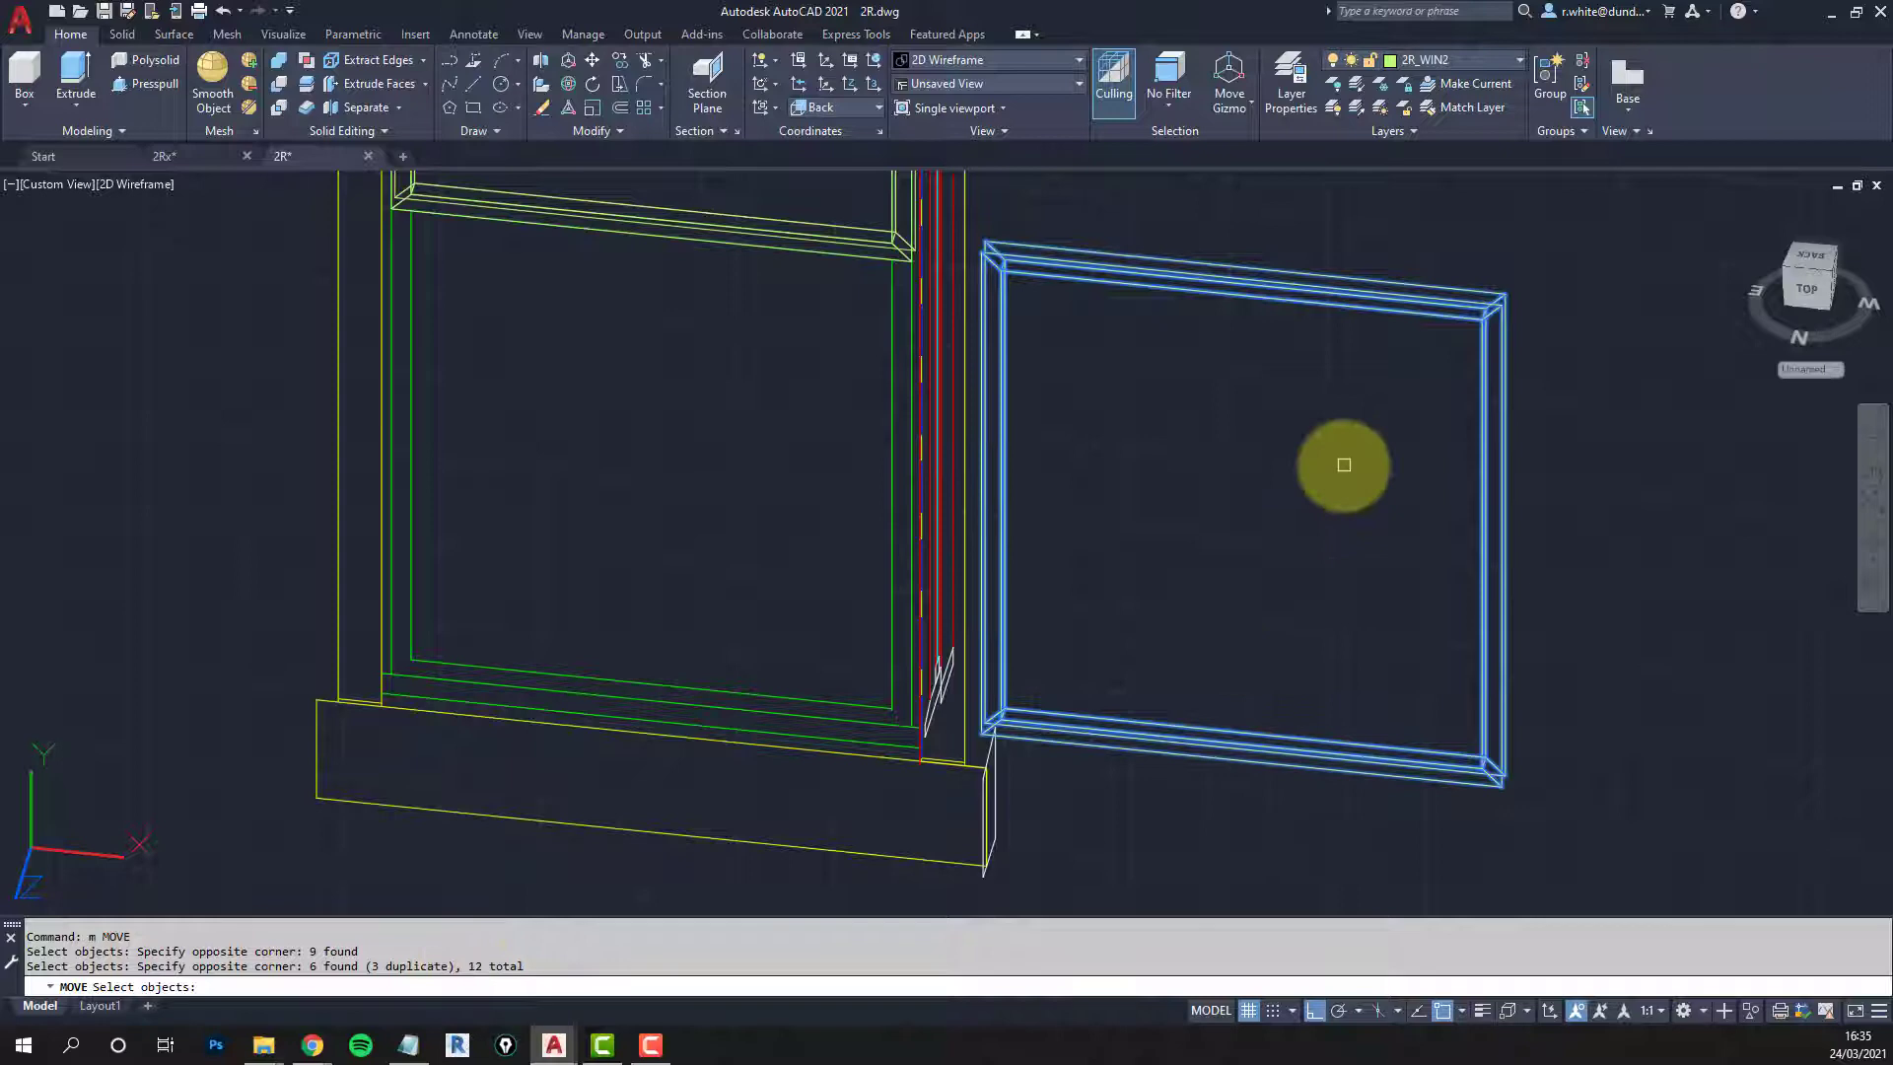
key("Return")
scroll(991, 221, "up", 5)
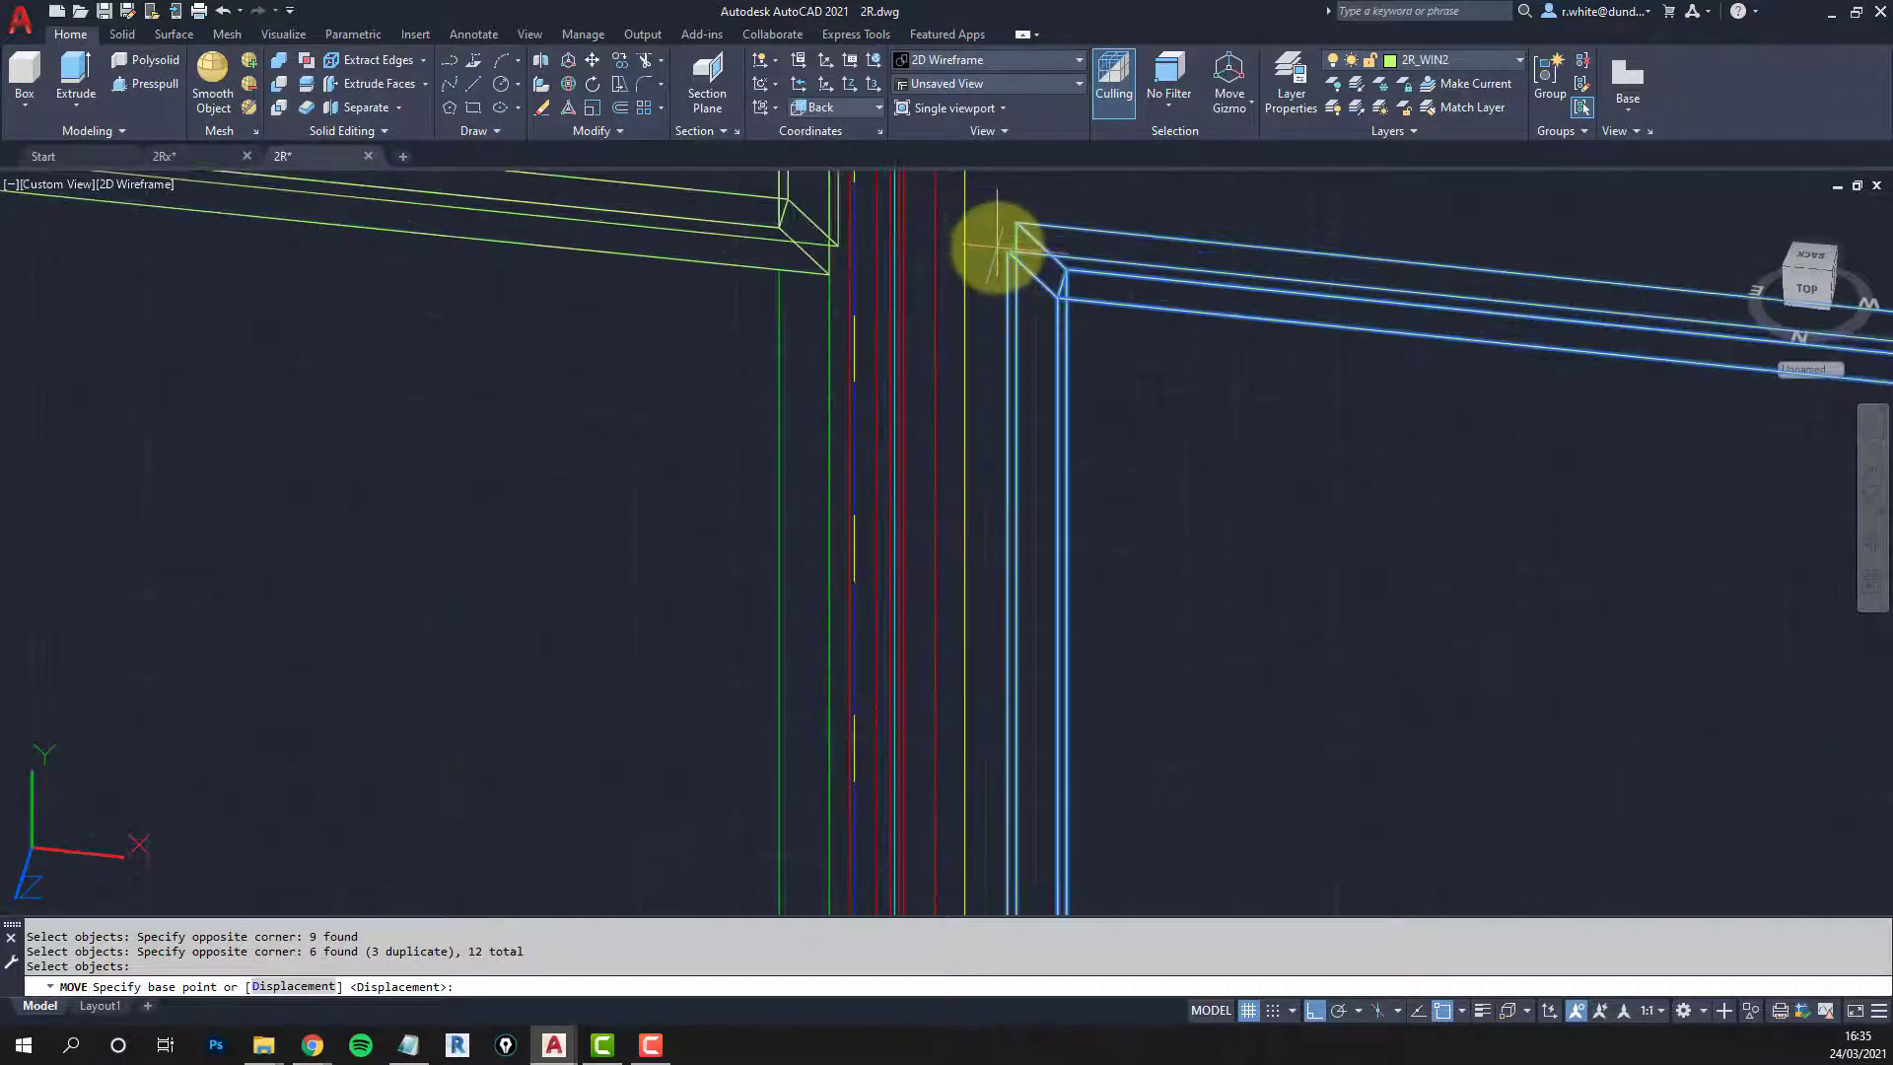
left_click(1008, 251)
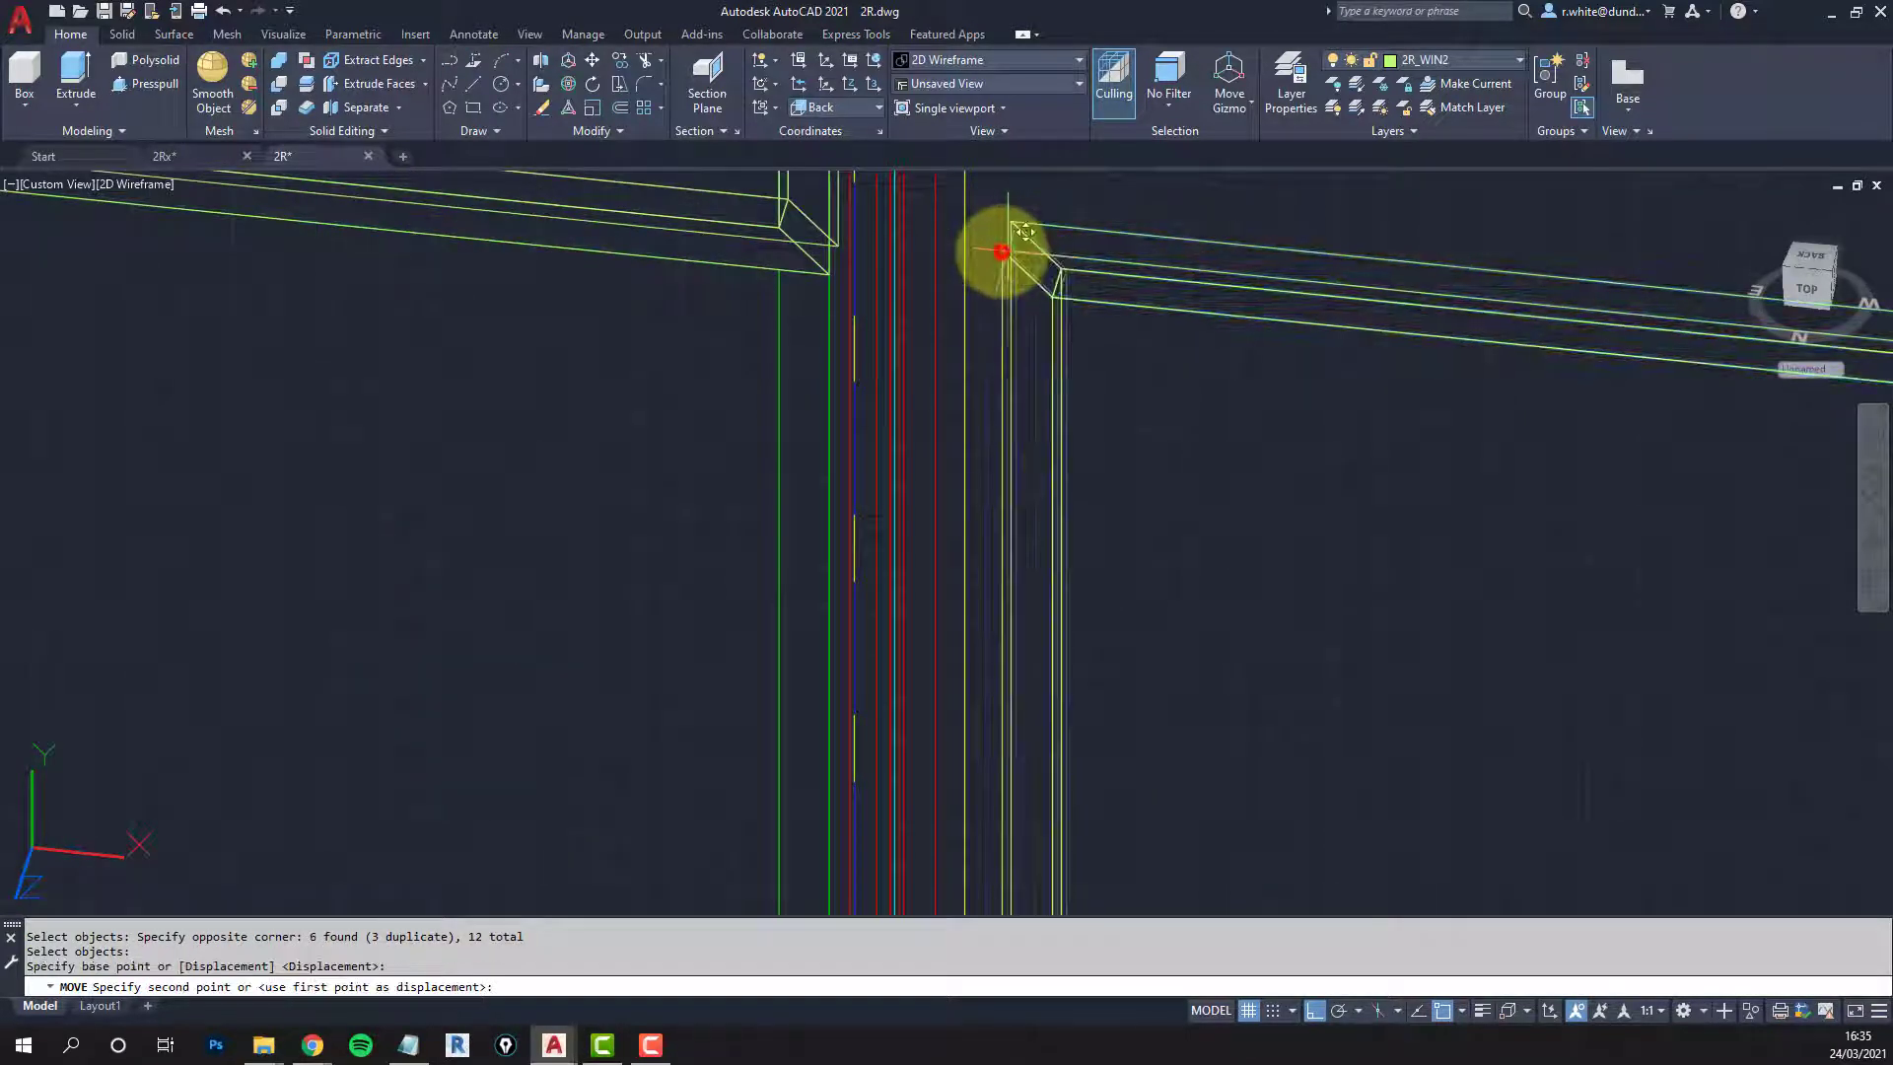
left_click(1010, 225)
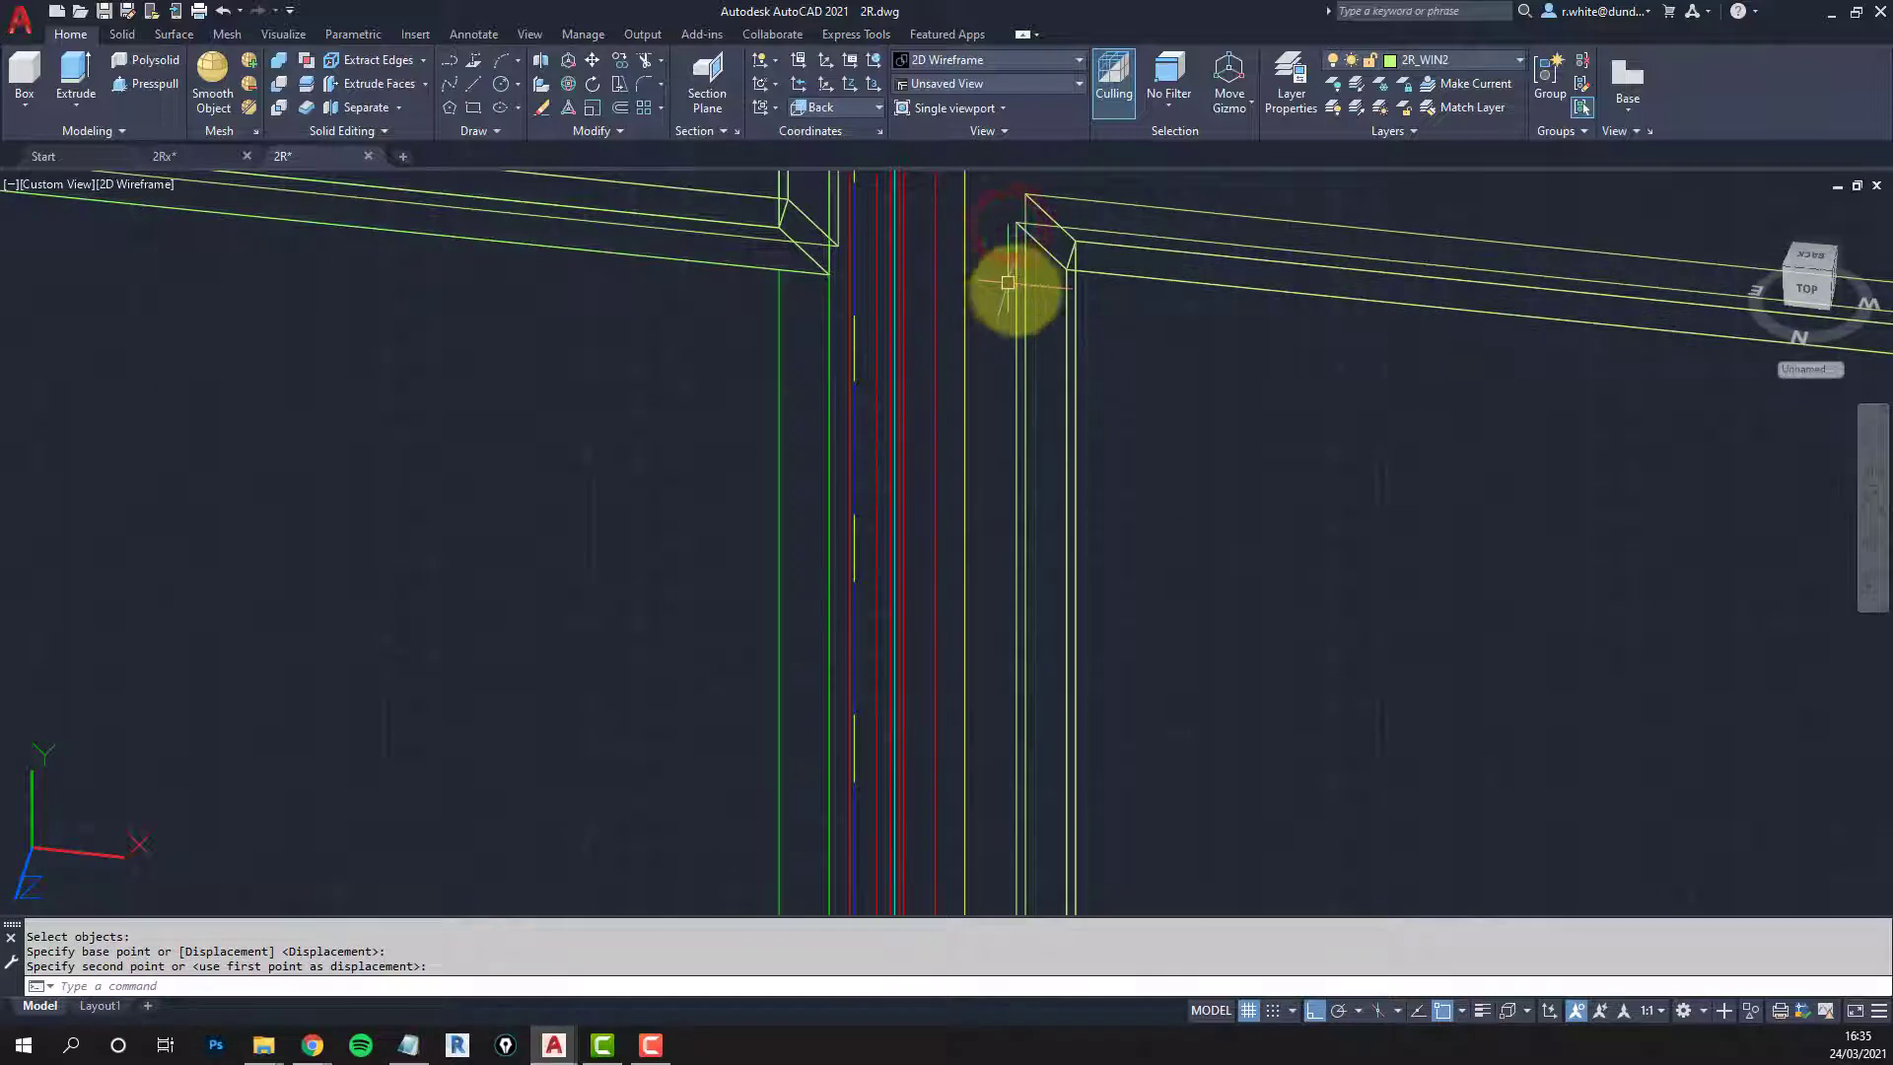
Step: Create a 3D face across the lower sash's top edge, joining the four outer corners of its top rail
scroll(1008, 283, "down", 4)
scroll(805, 378, "up", 2)
middle_click_drag(805, 379, 778, 454)
middle_click_drag(1259, 423, 1029, 423)
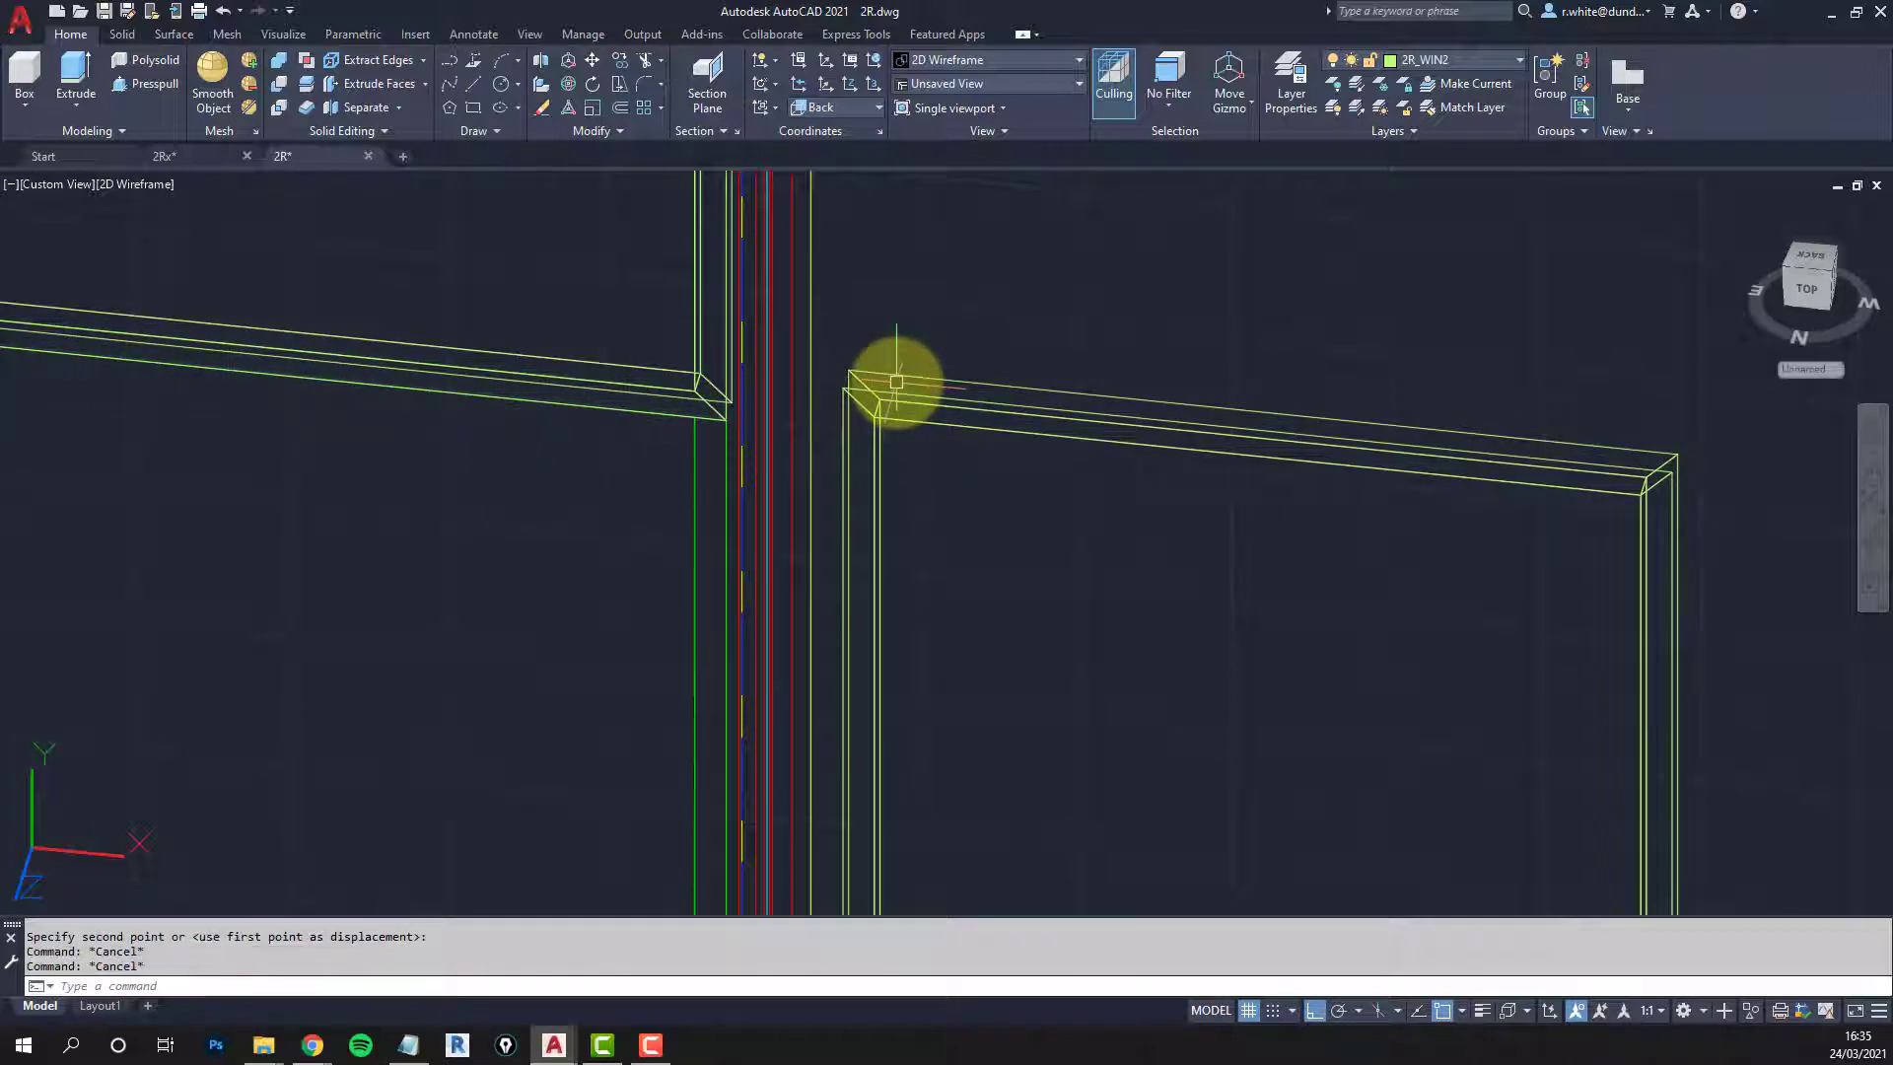
left_click(846, 387)
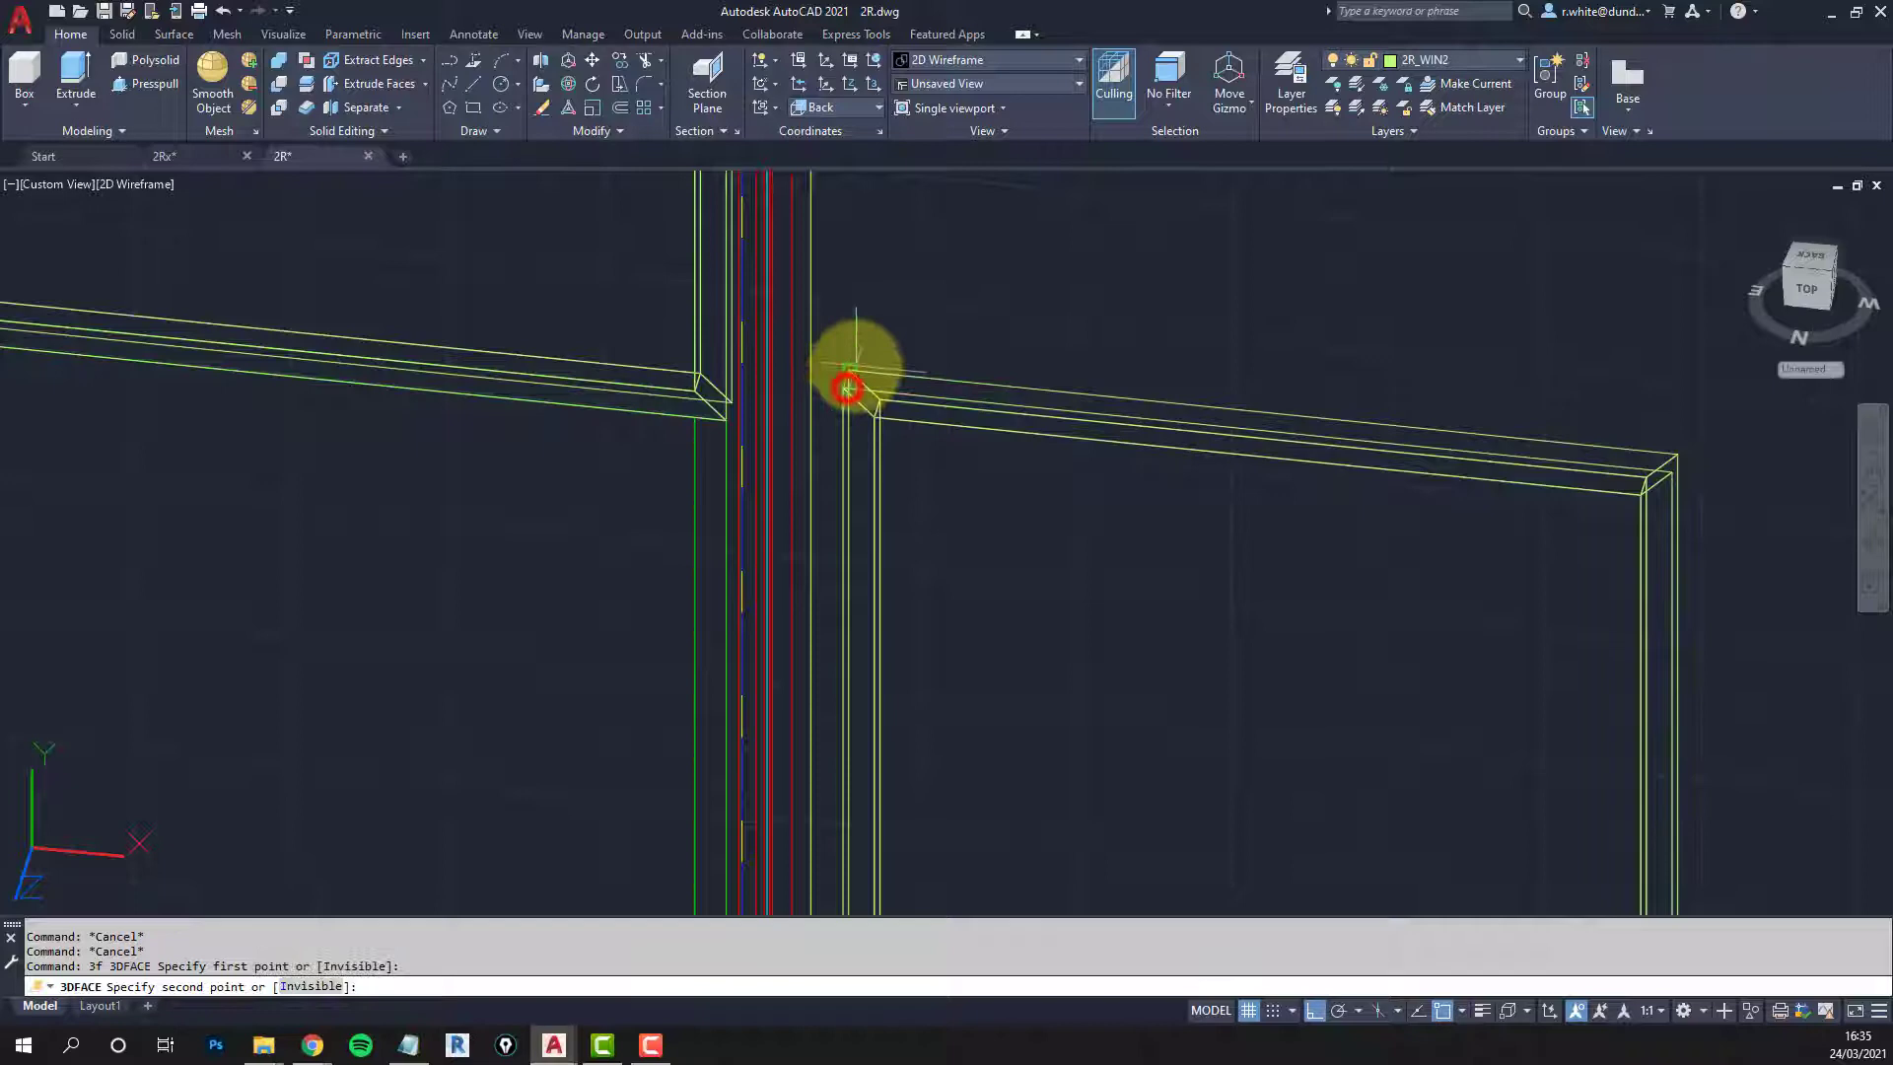
left_click(854, 371)
left_click(1657, 452)
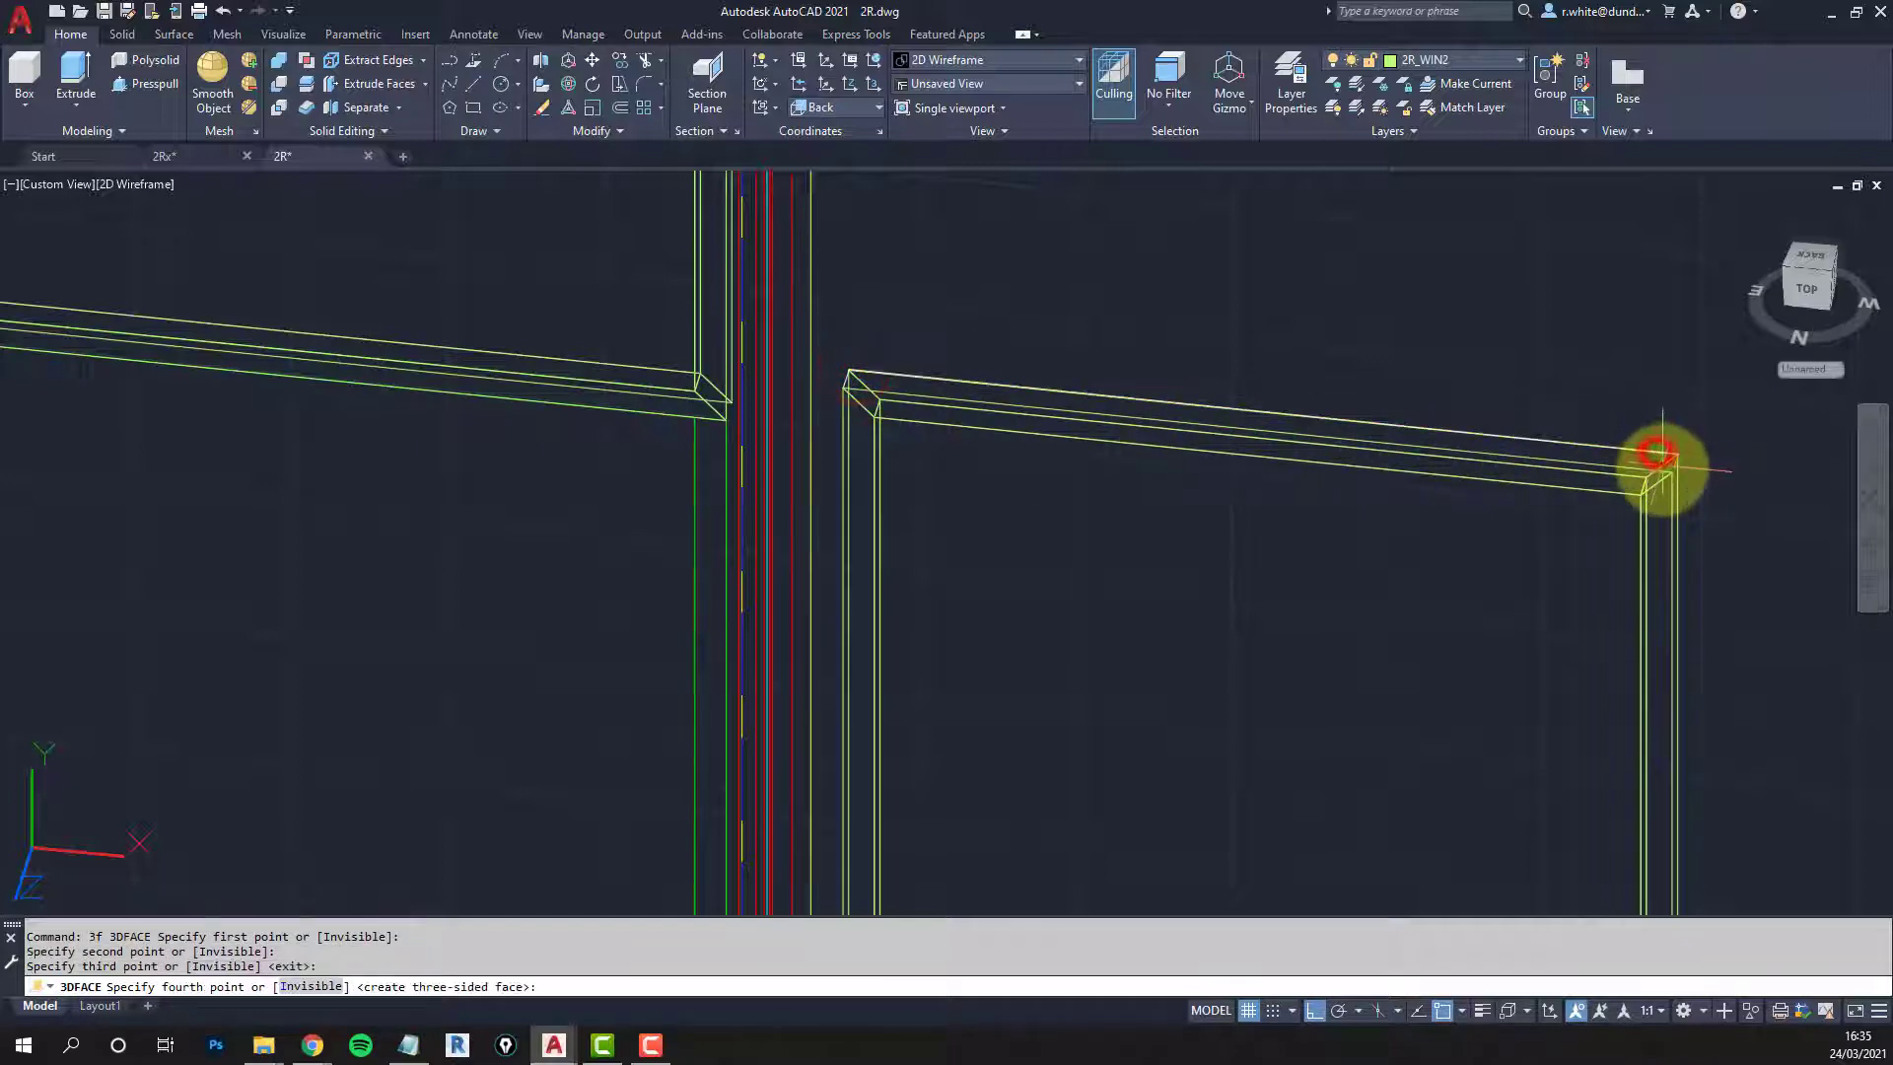
left_click(1675, 457)
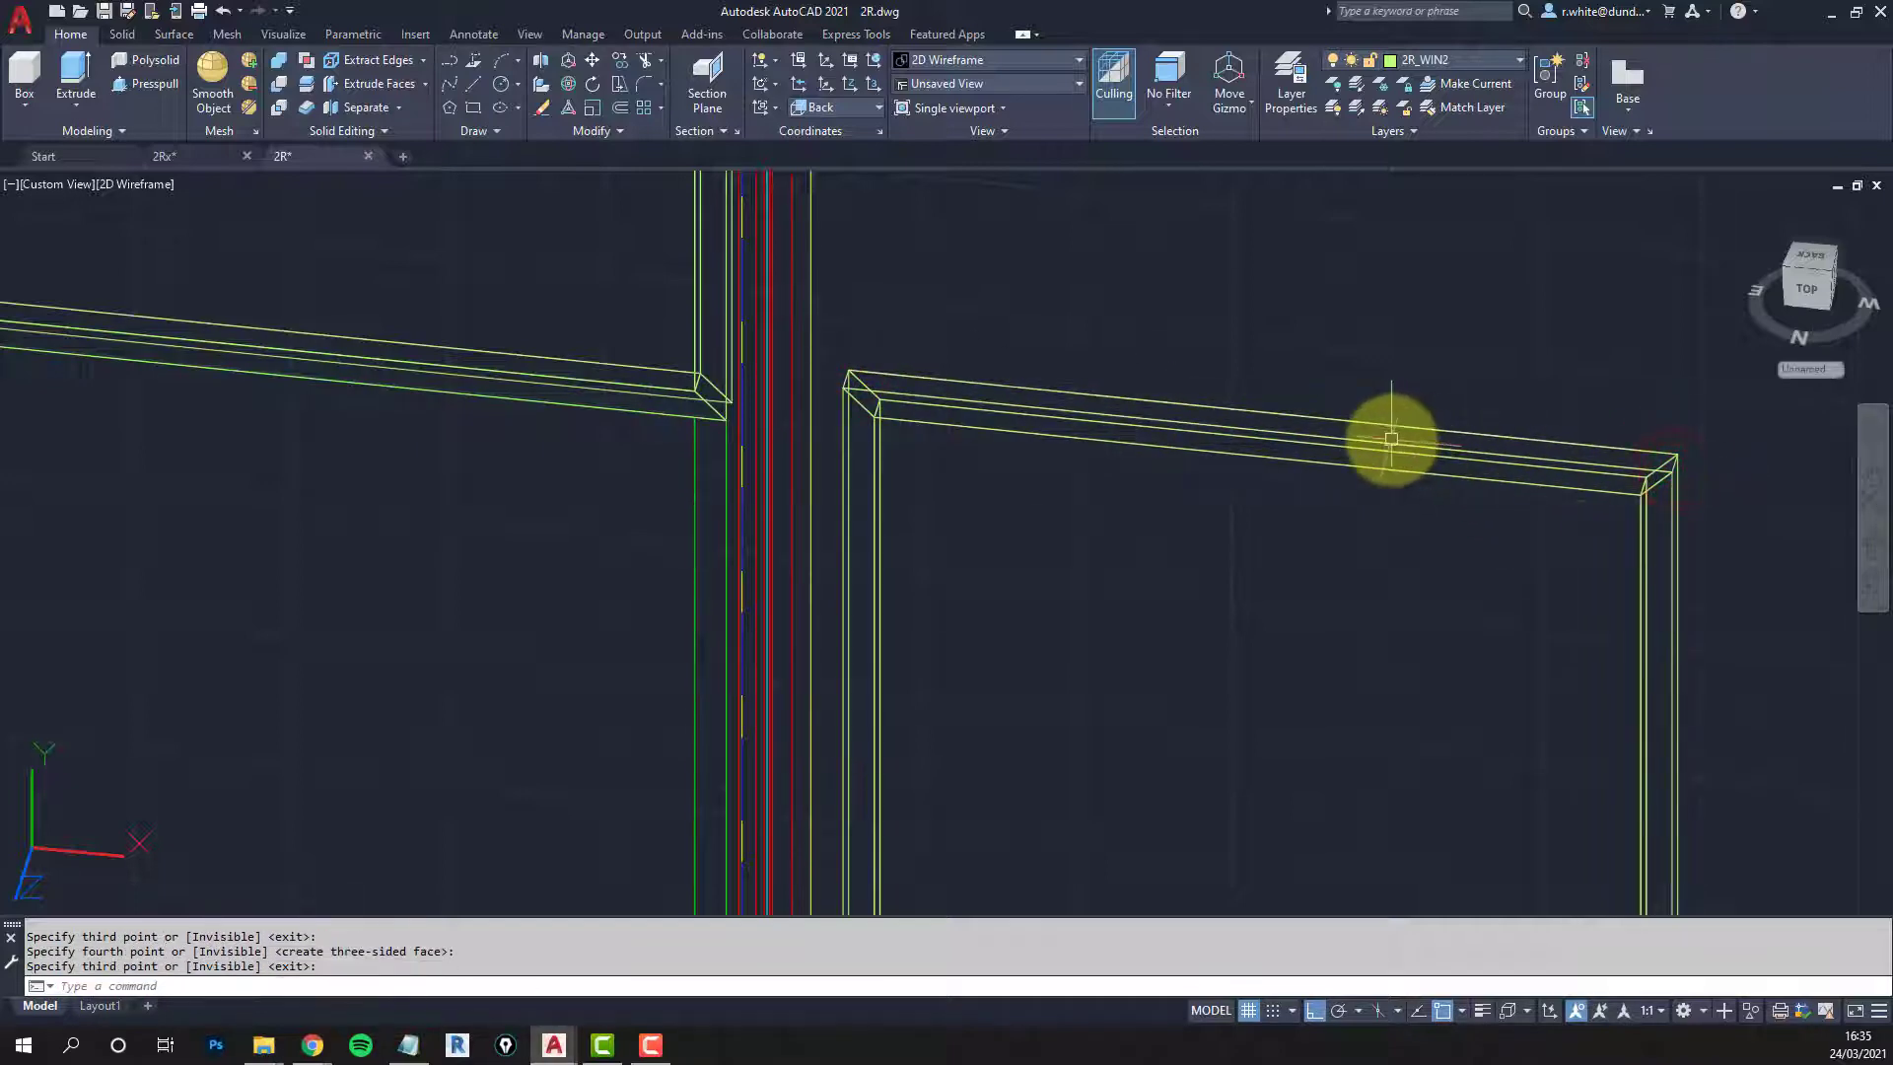
Step: Copy the new top face to the underside of the upper sash's bottom rail, aligned at the right corner
type("p")
key("Return")
left_click(1537, 437)
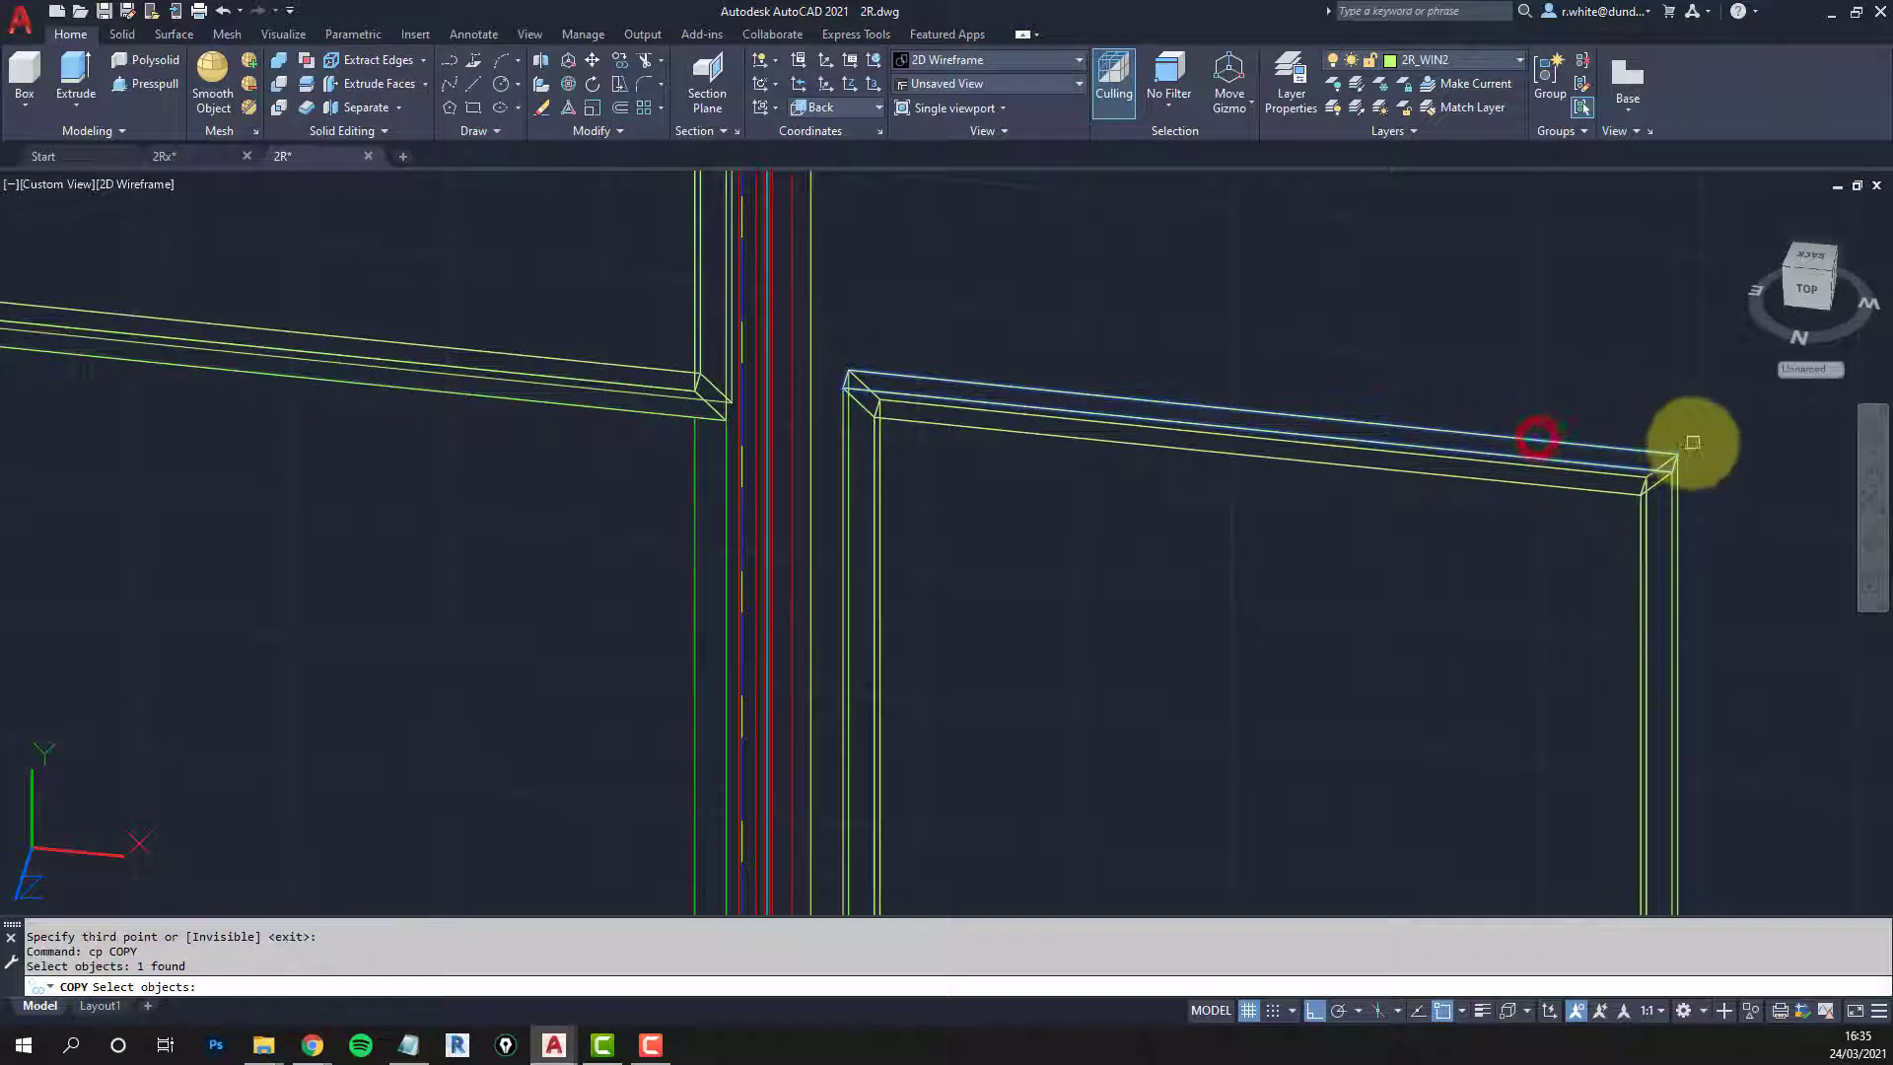
key("Return")
left_click(1675, 456)
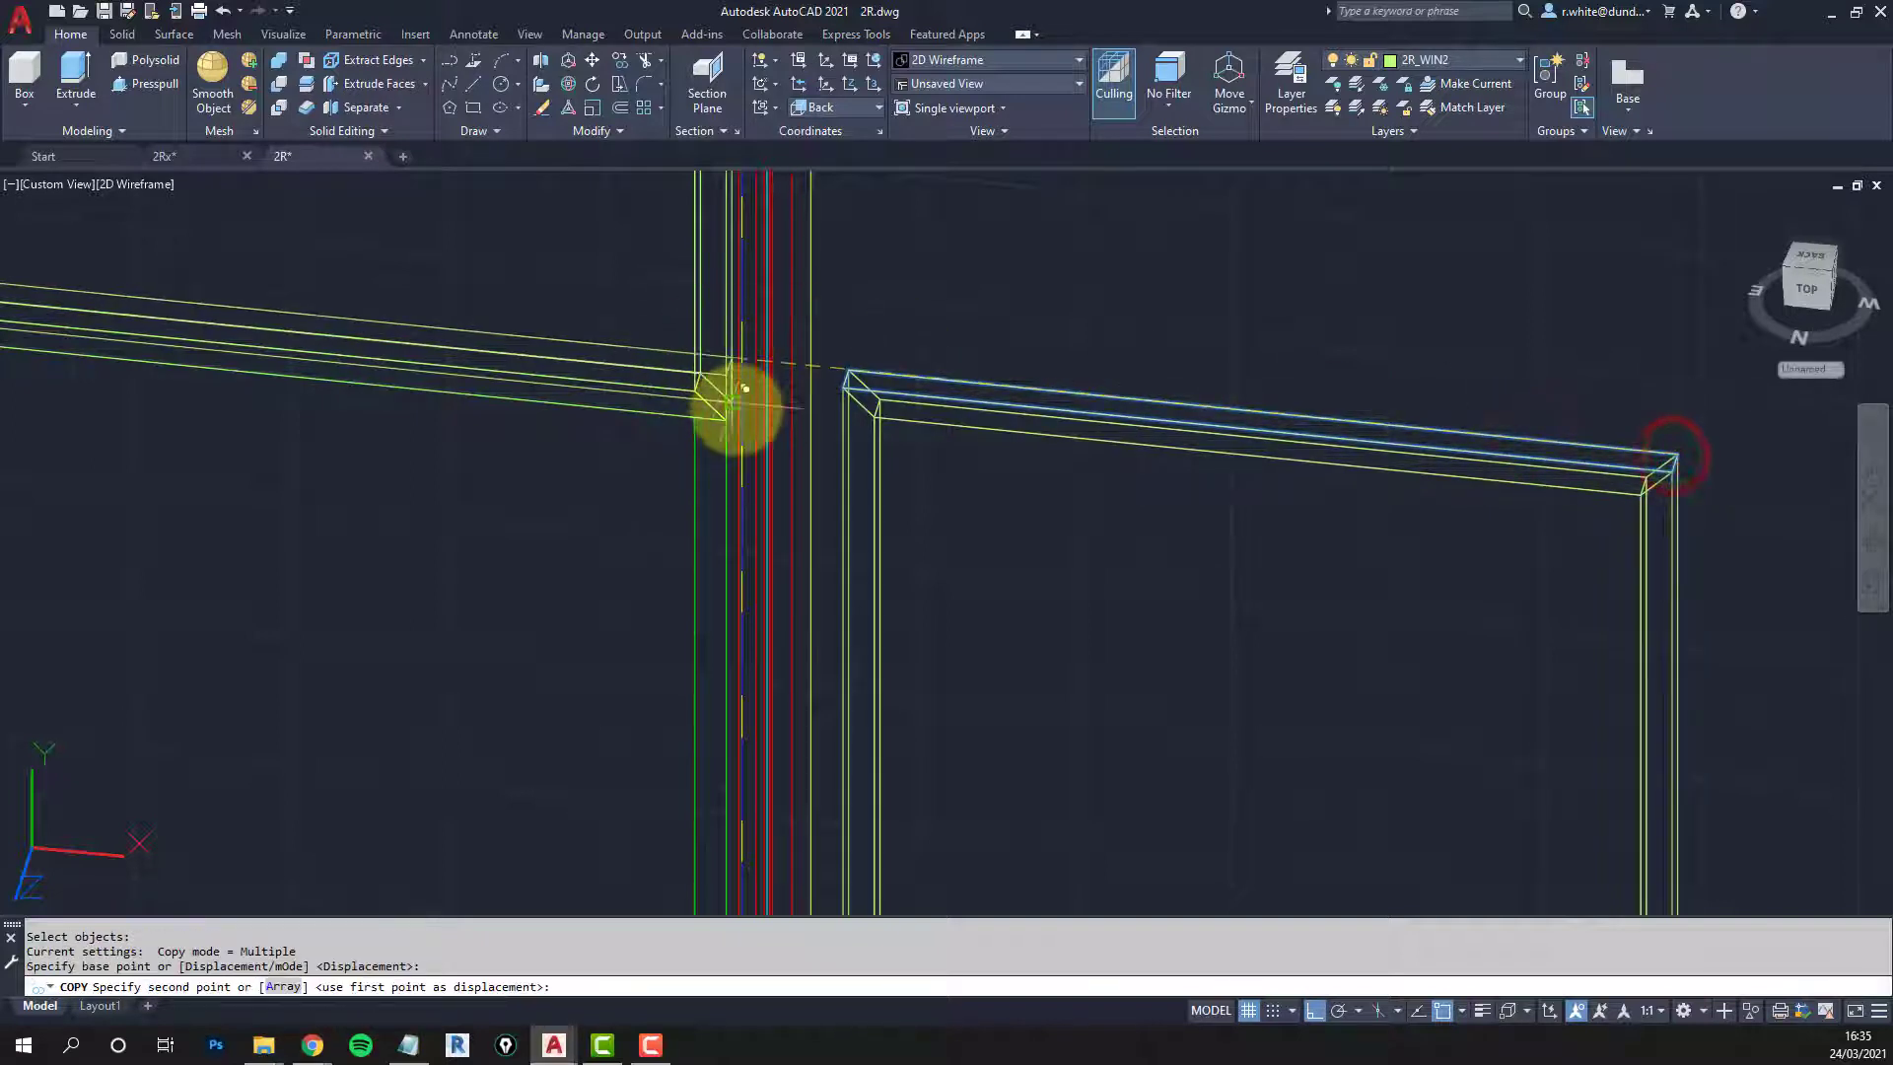
key("Return")
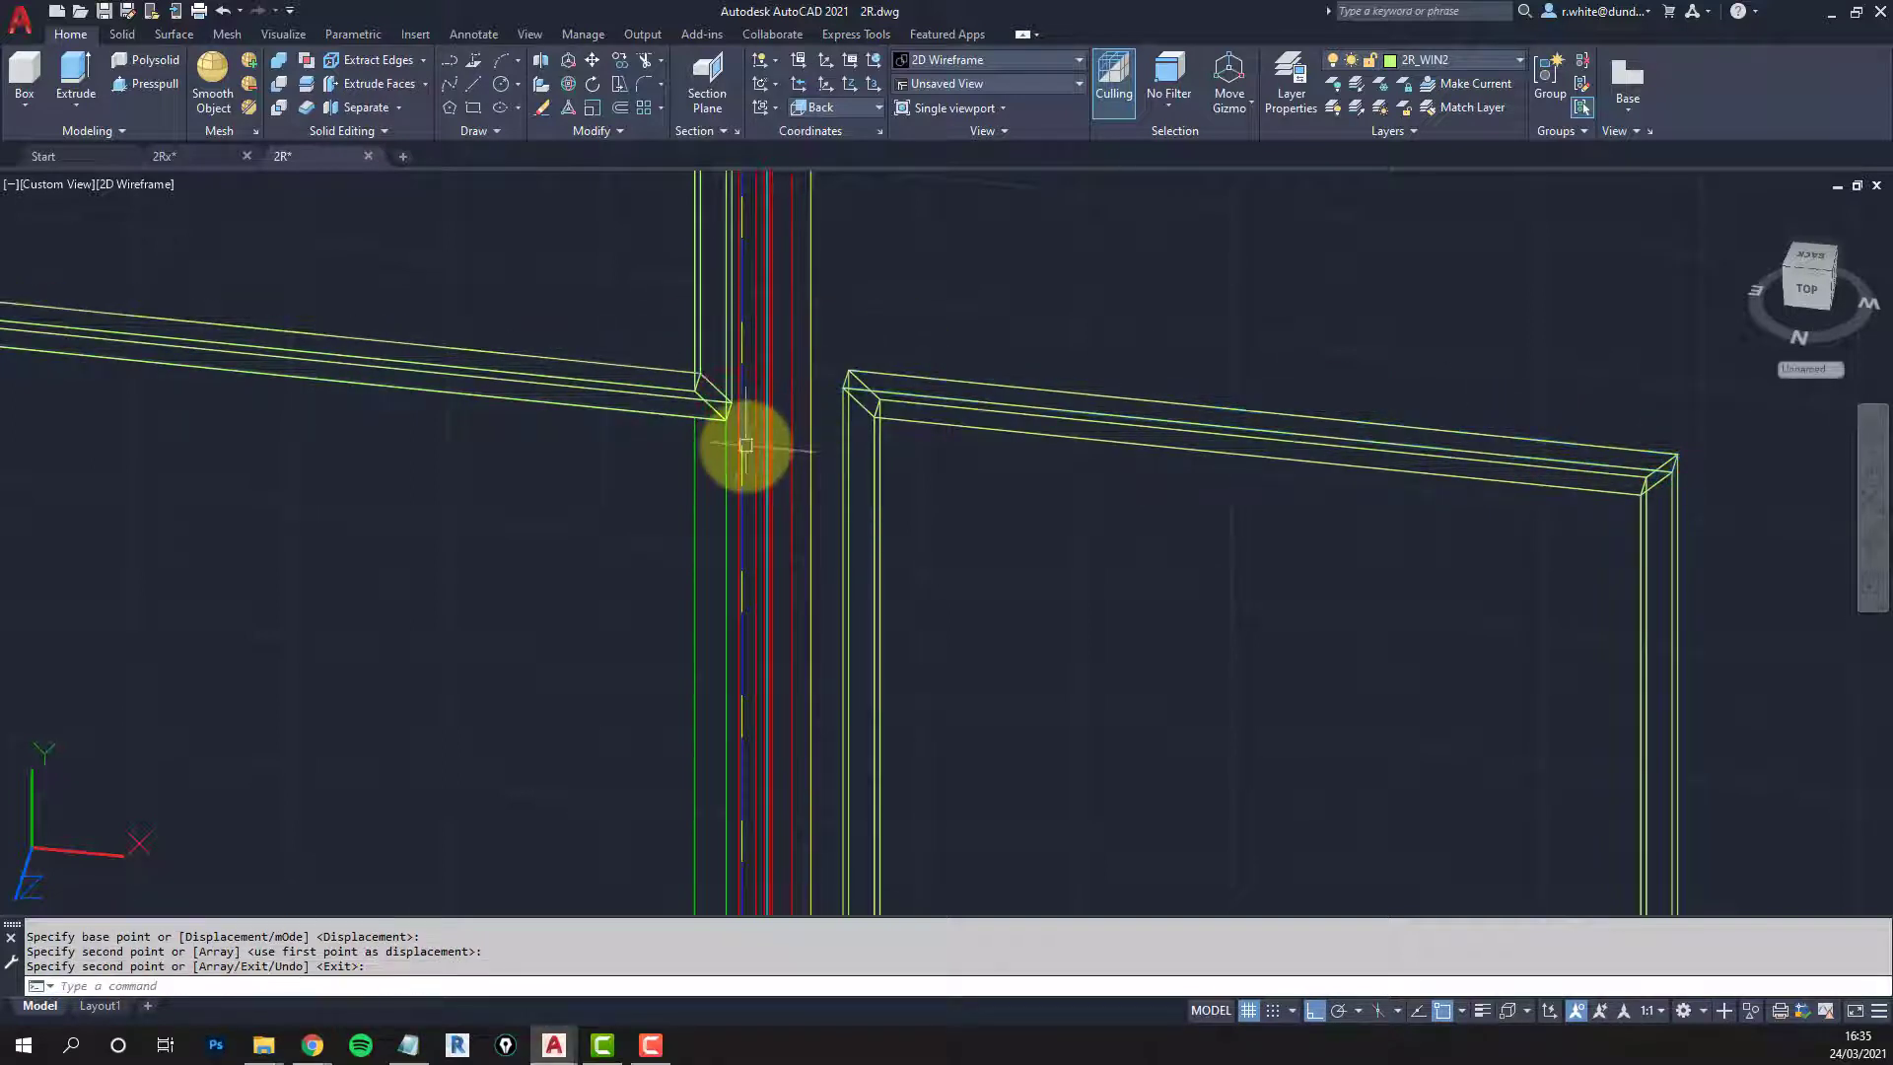
Step: Set the visual style to Shaded with edges and inspect both sashes from above and below
scroll(748, 442, "down", 2)
left_click(138, 183)
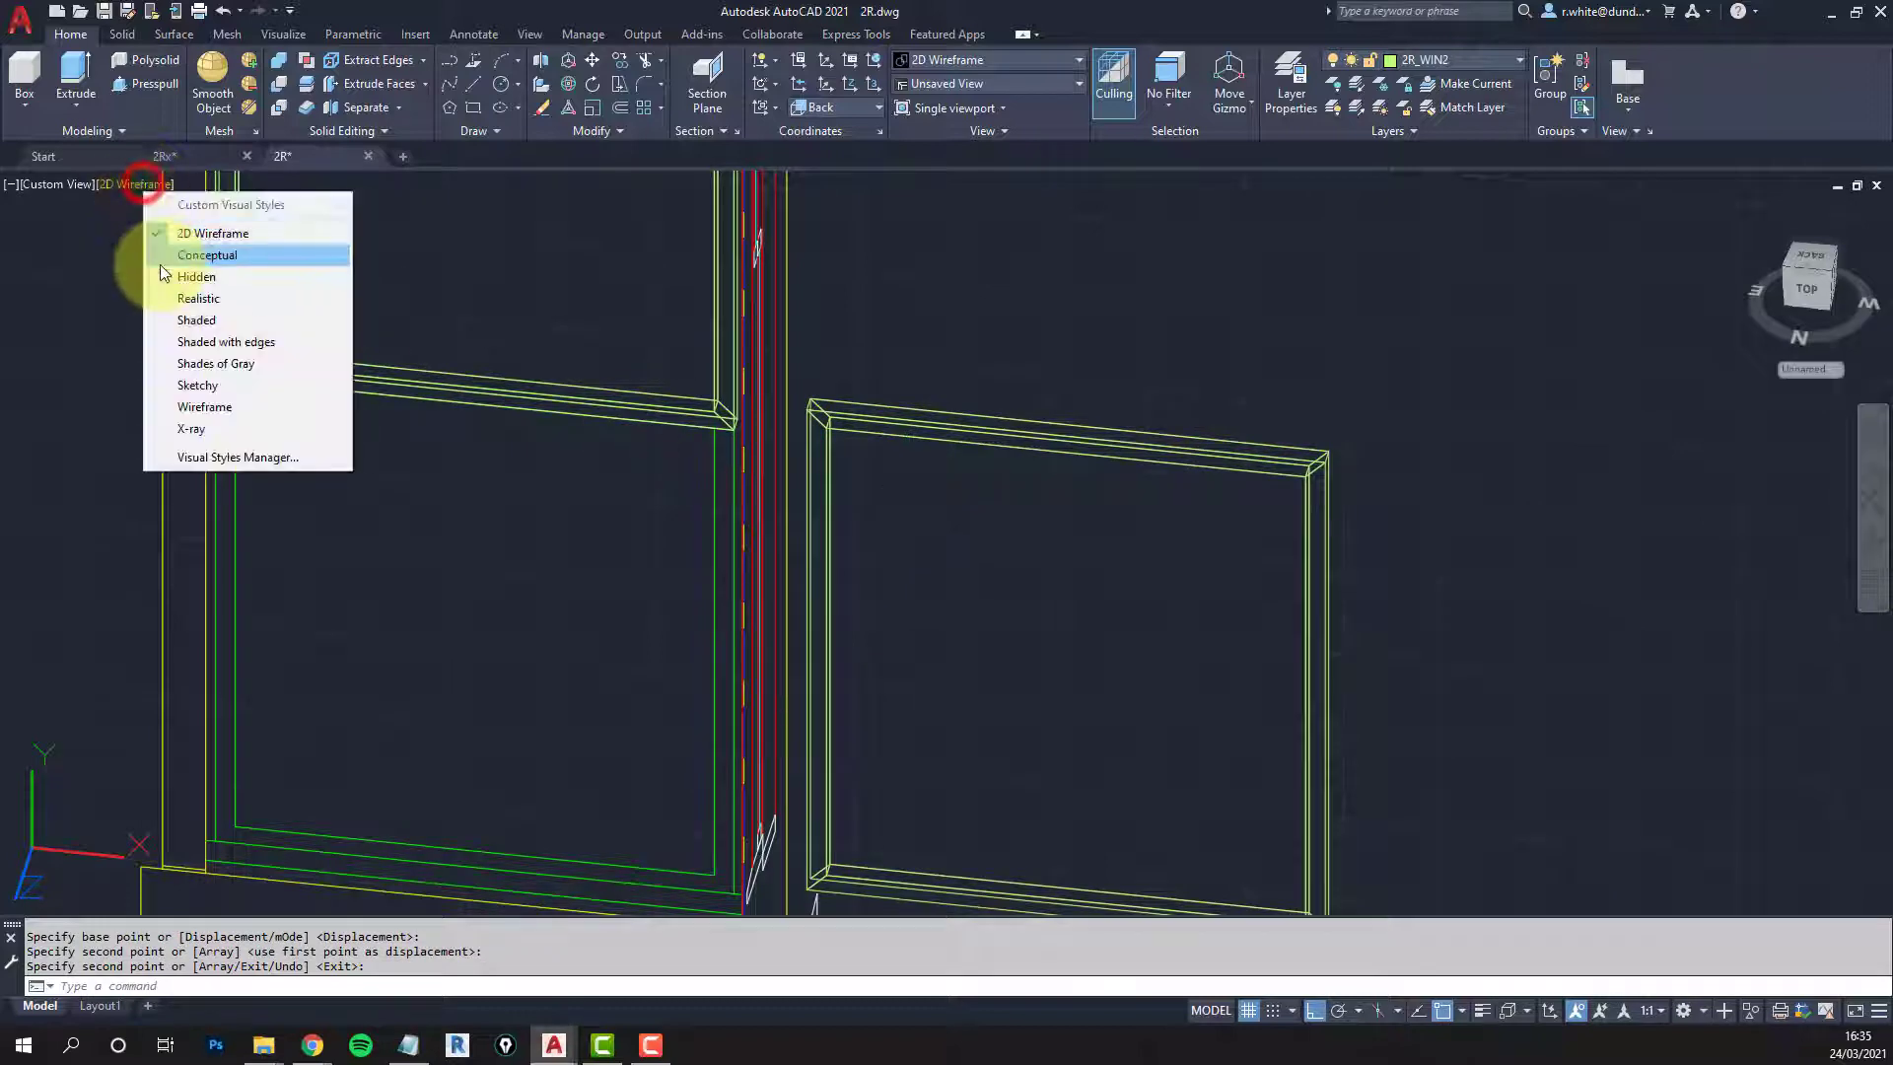
left_click(207, 342)
mouse_move(938, 453)
middle_mouse_down("shift")
mouse_move(980, 486)
mouse_move(891, 499)
mouse_move(866, 538)
middle_mouse_up("shift")
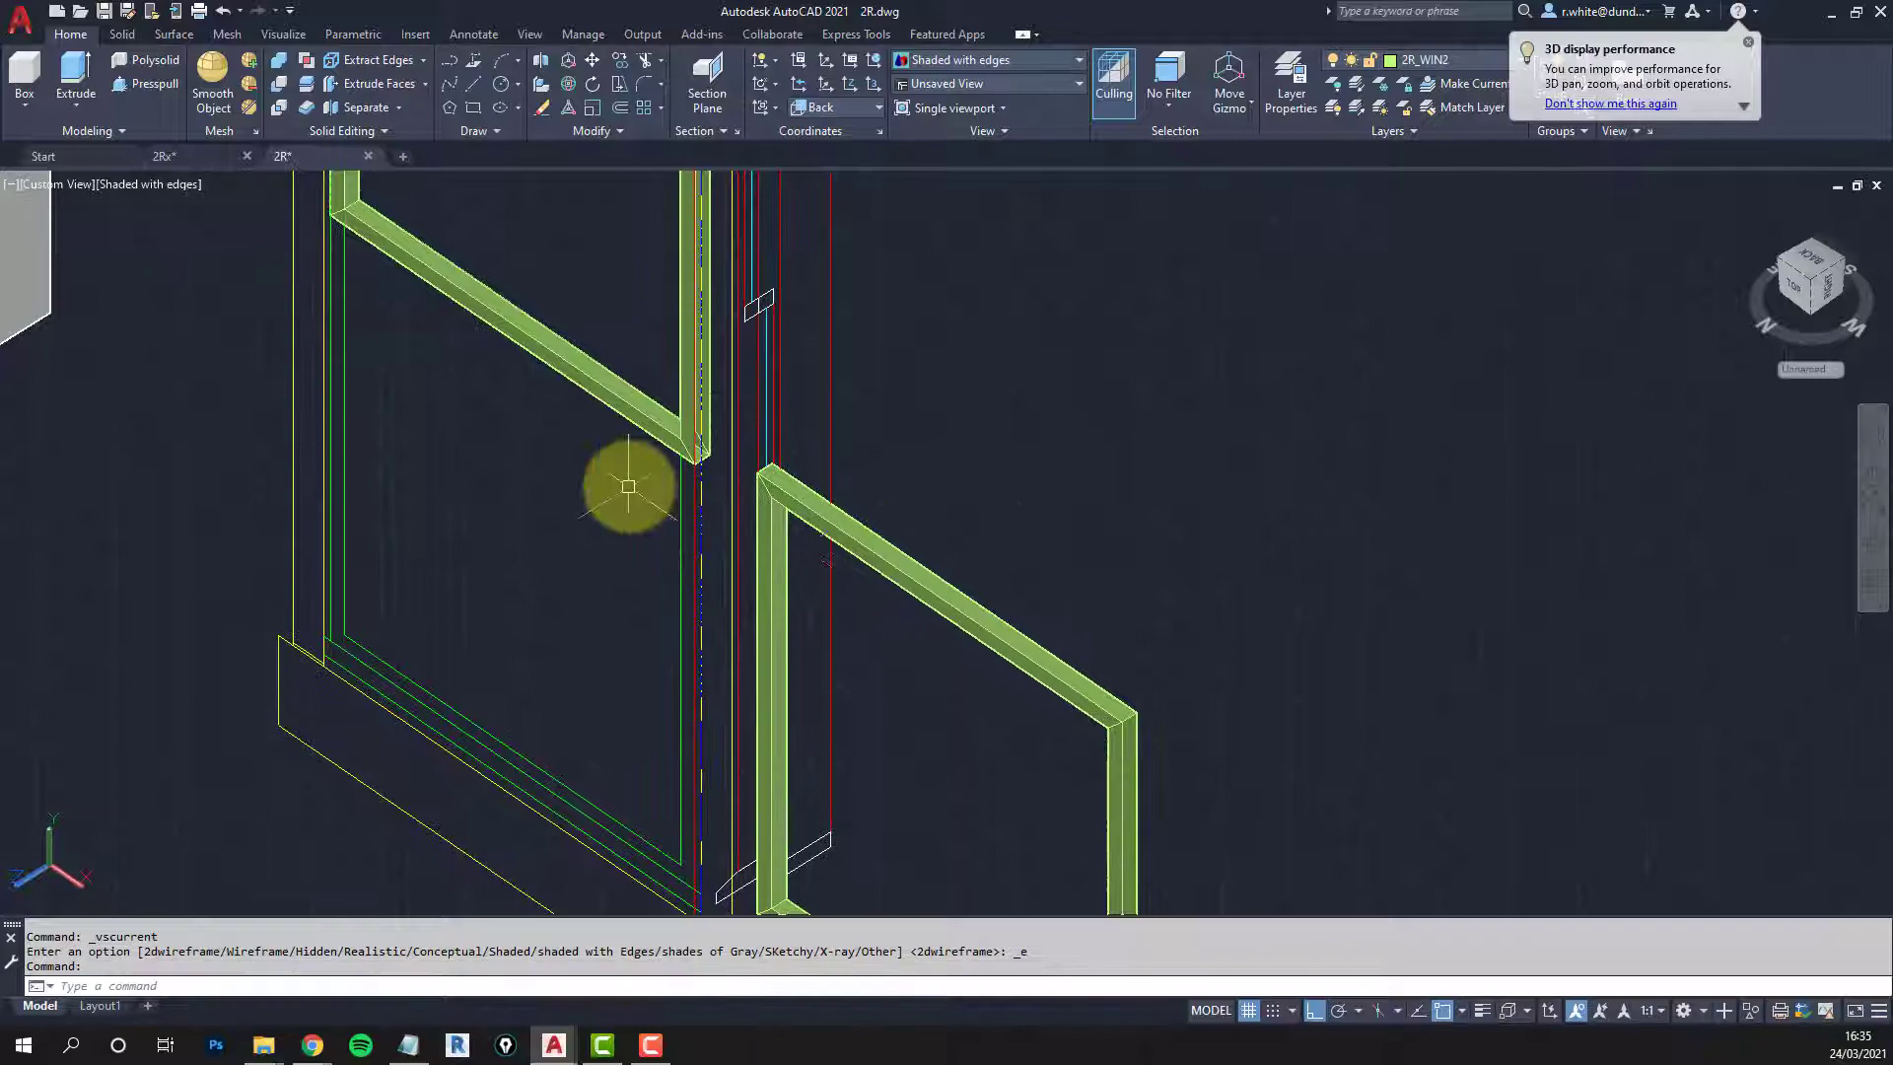
middle_click_drag(625, 483, 658, 243, "shift")
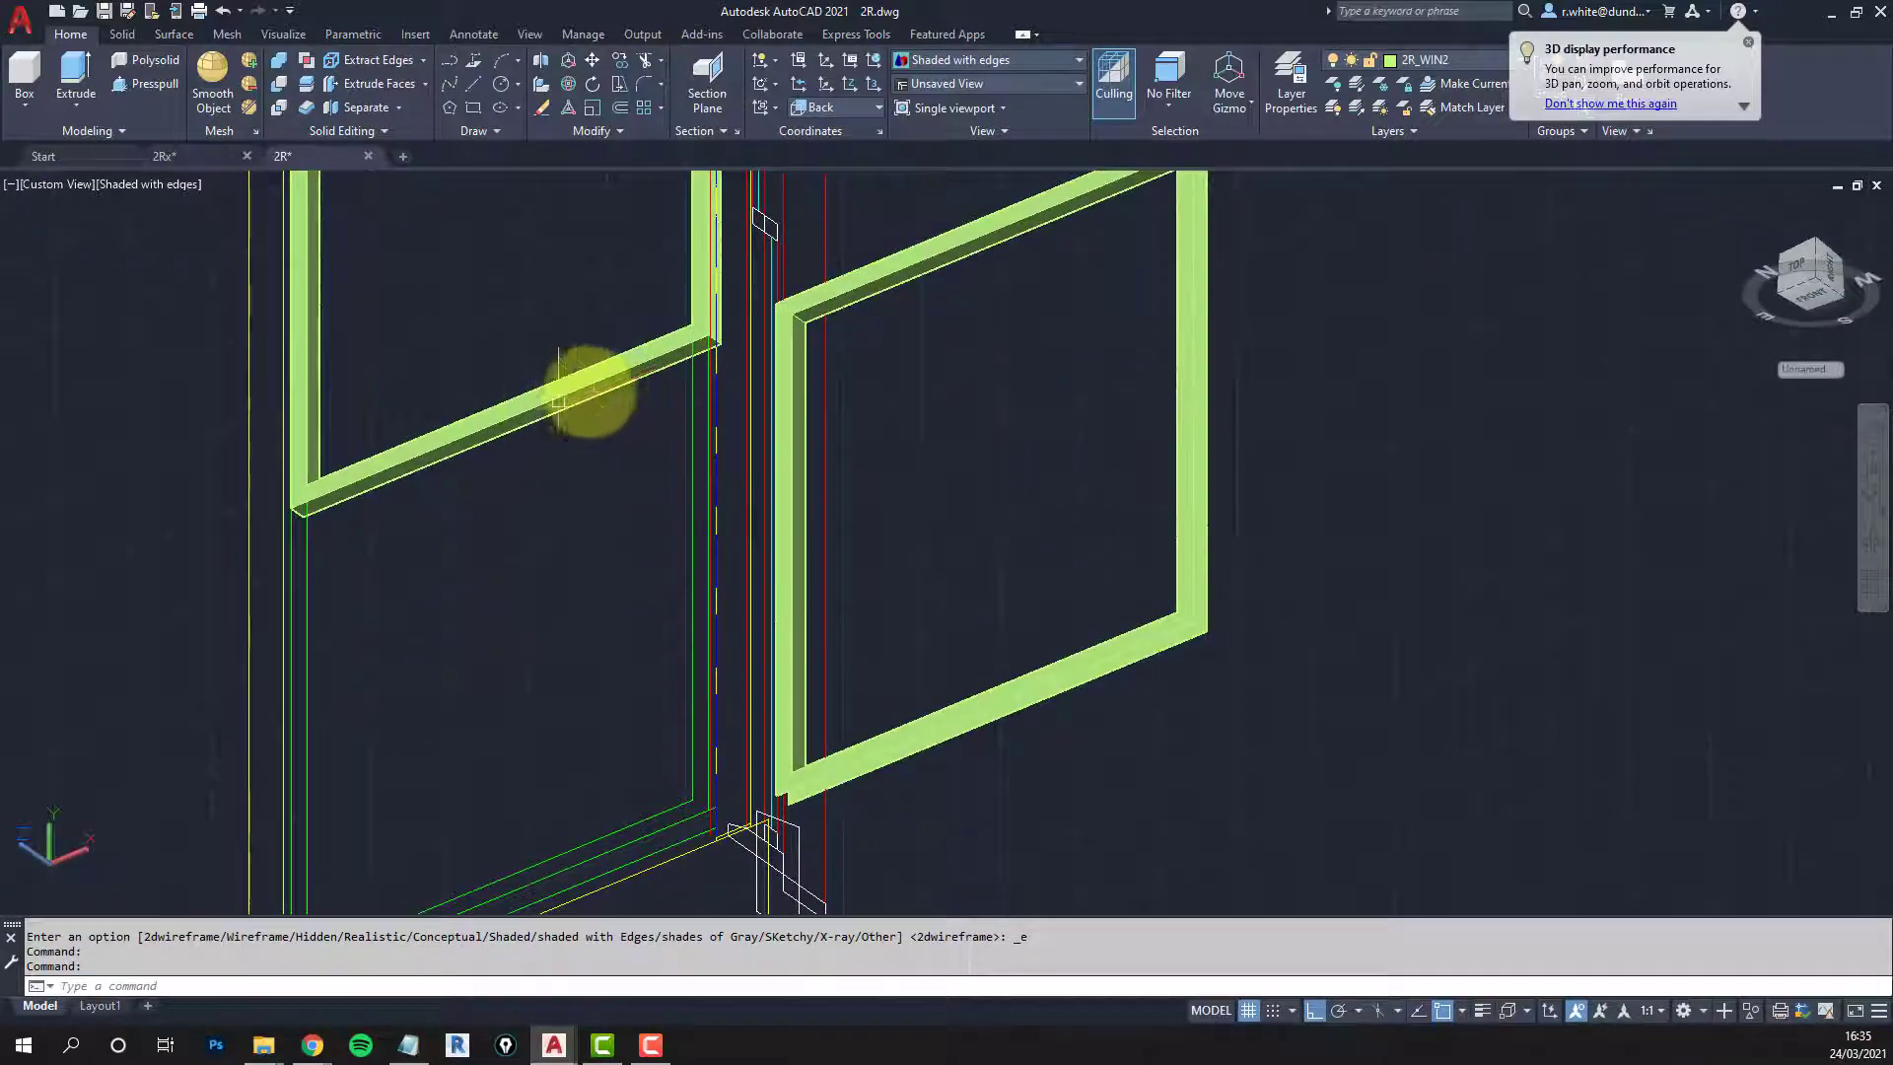
mouse_move(637, 386)
middle_mouse_down("shift")
mouse_move(884, 473)
mouse_move(887, 596)
mouse_move(906, 515)
mouse_move(1056, 469)
mouse_move(1009, 465)
mouse_move(1005, 558)
middle_mouse_up("shift")
scroll(1005, 558, "down", 2)
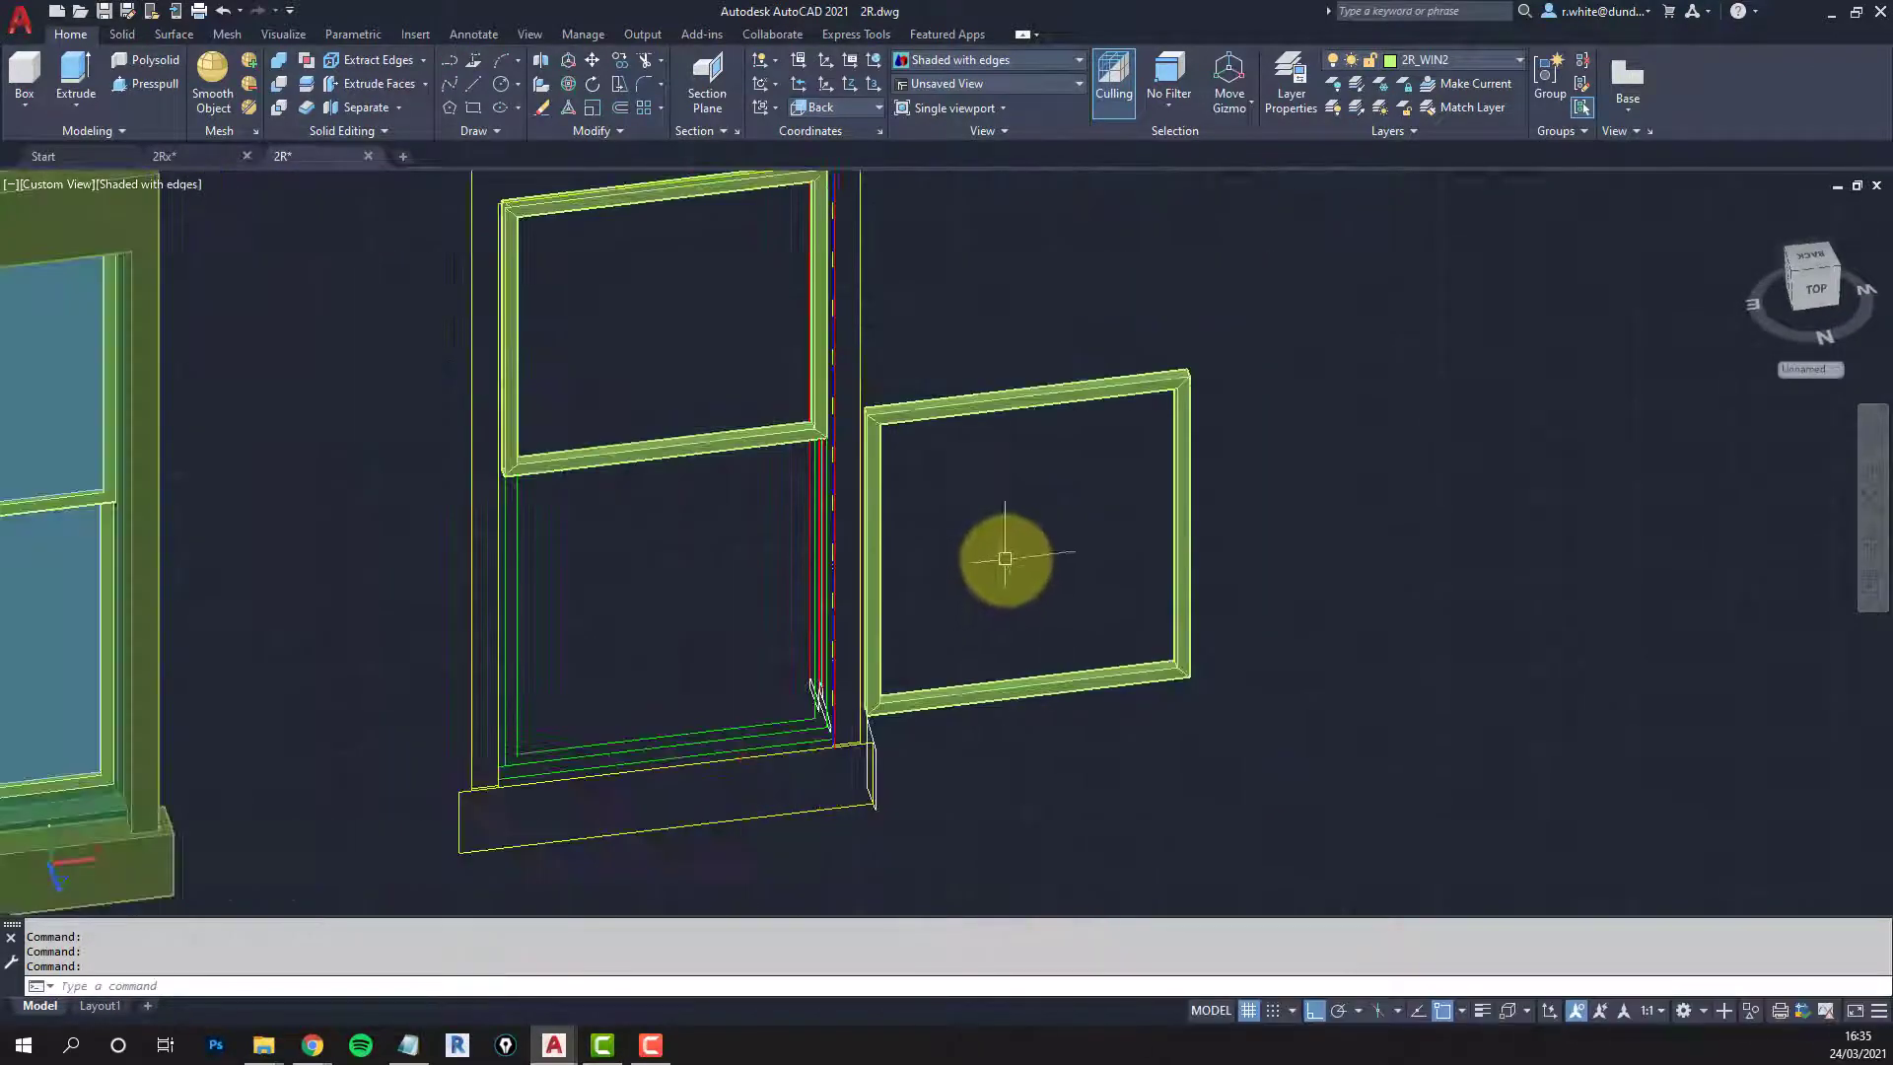
Step: Move the whole lower sash 1500 horizontally across the window so it sits beneath the upper sash
type("m")
key("Return")
scroll(871, 688, "up", 2)
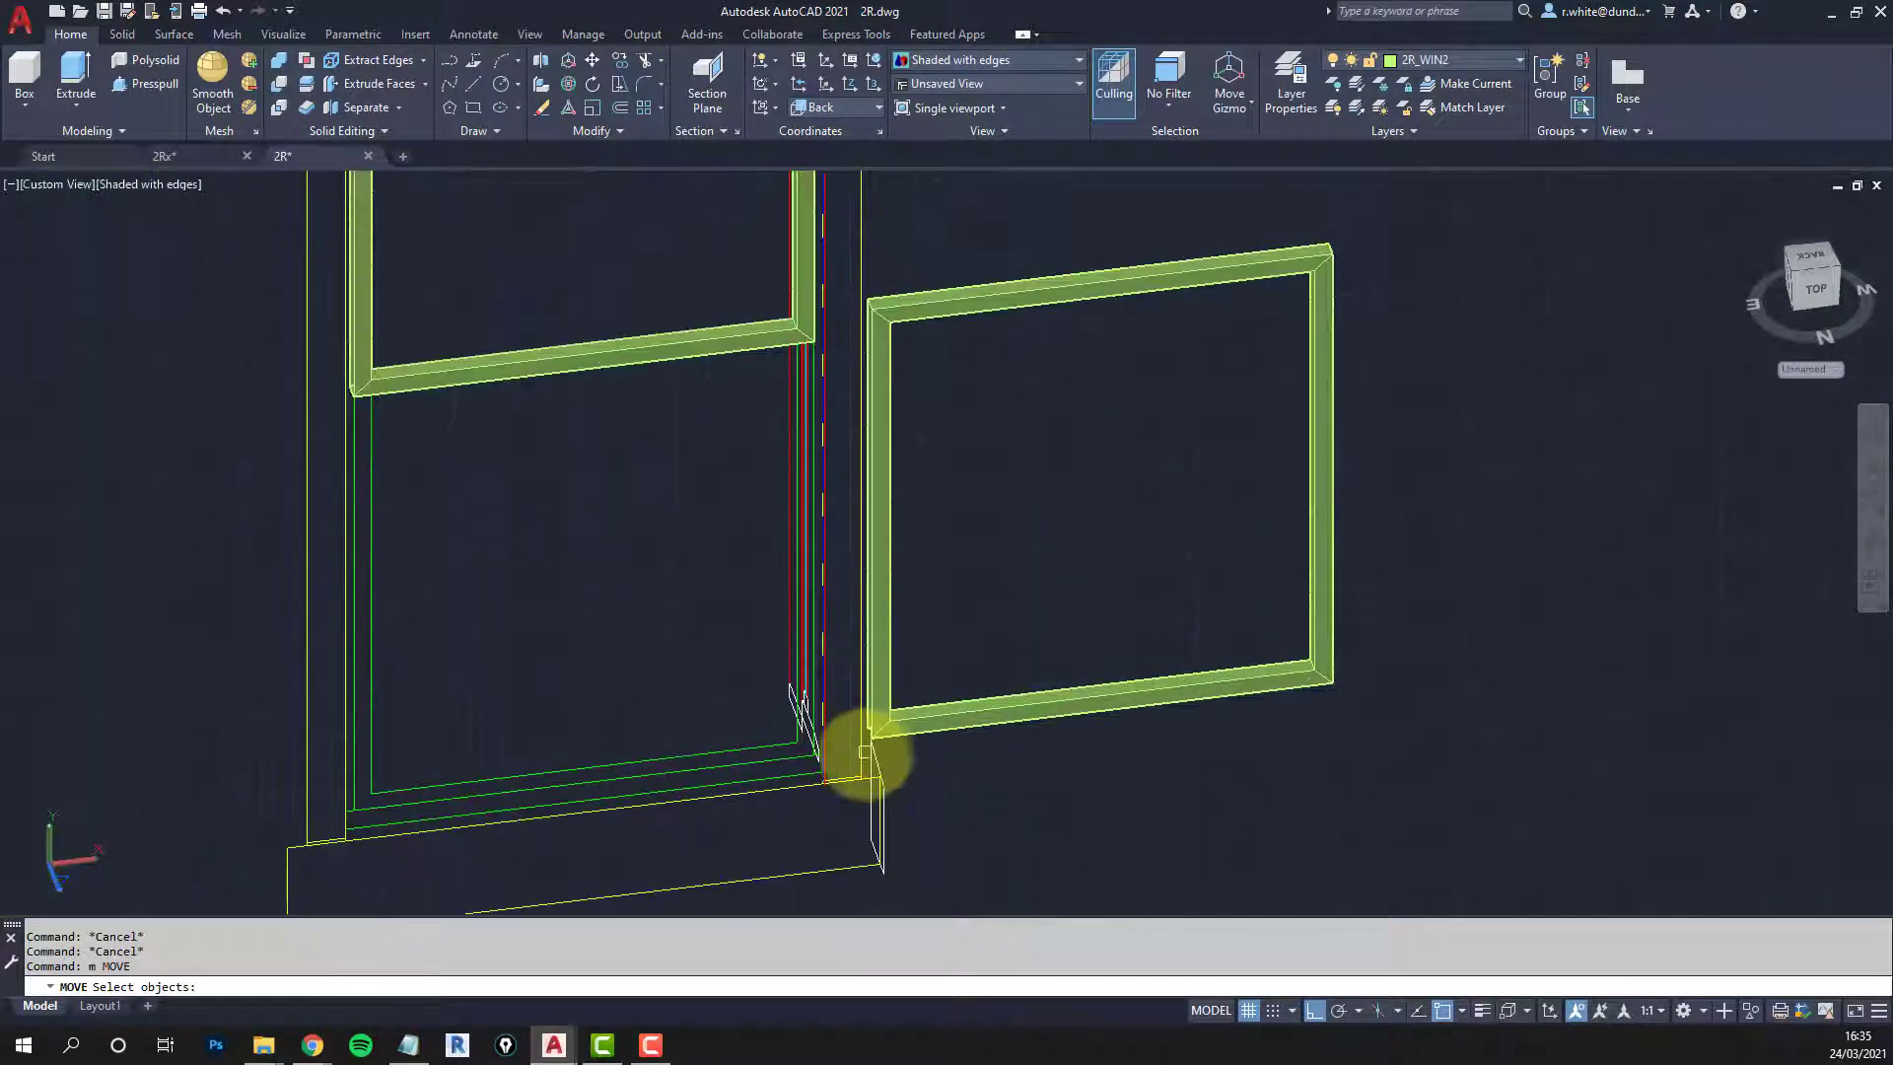
left_click(858, 755)
left_click(1420, 221)
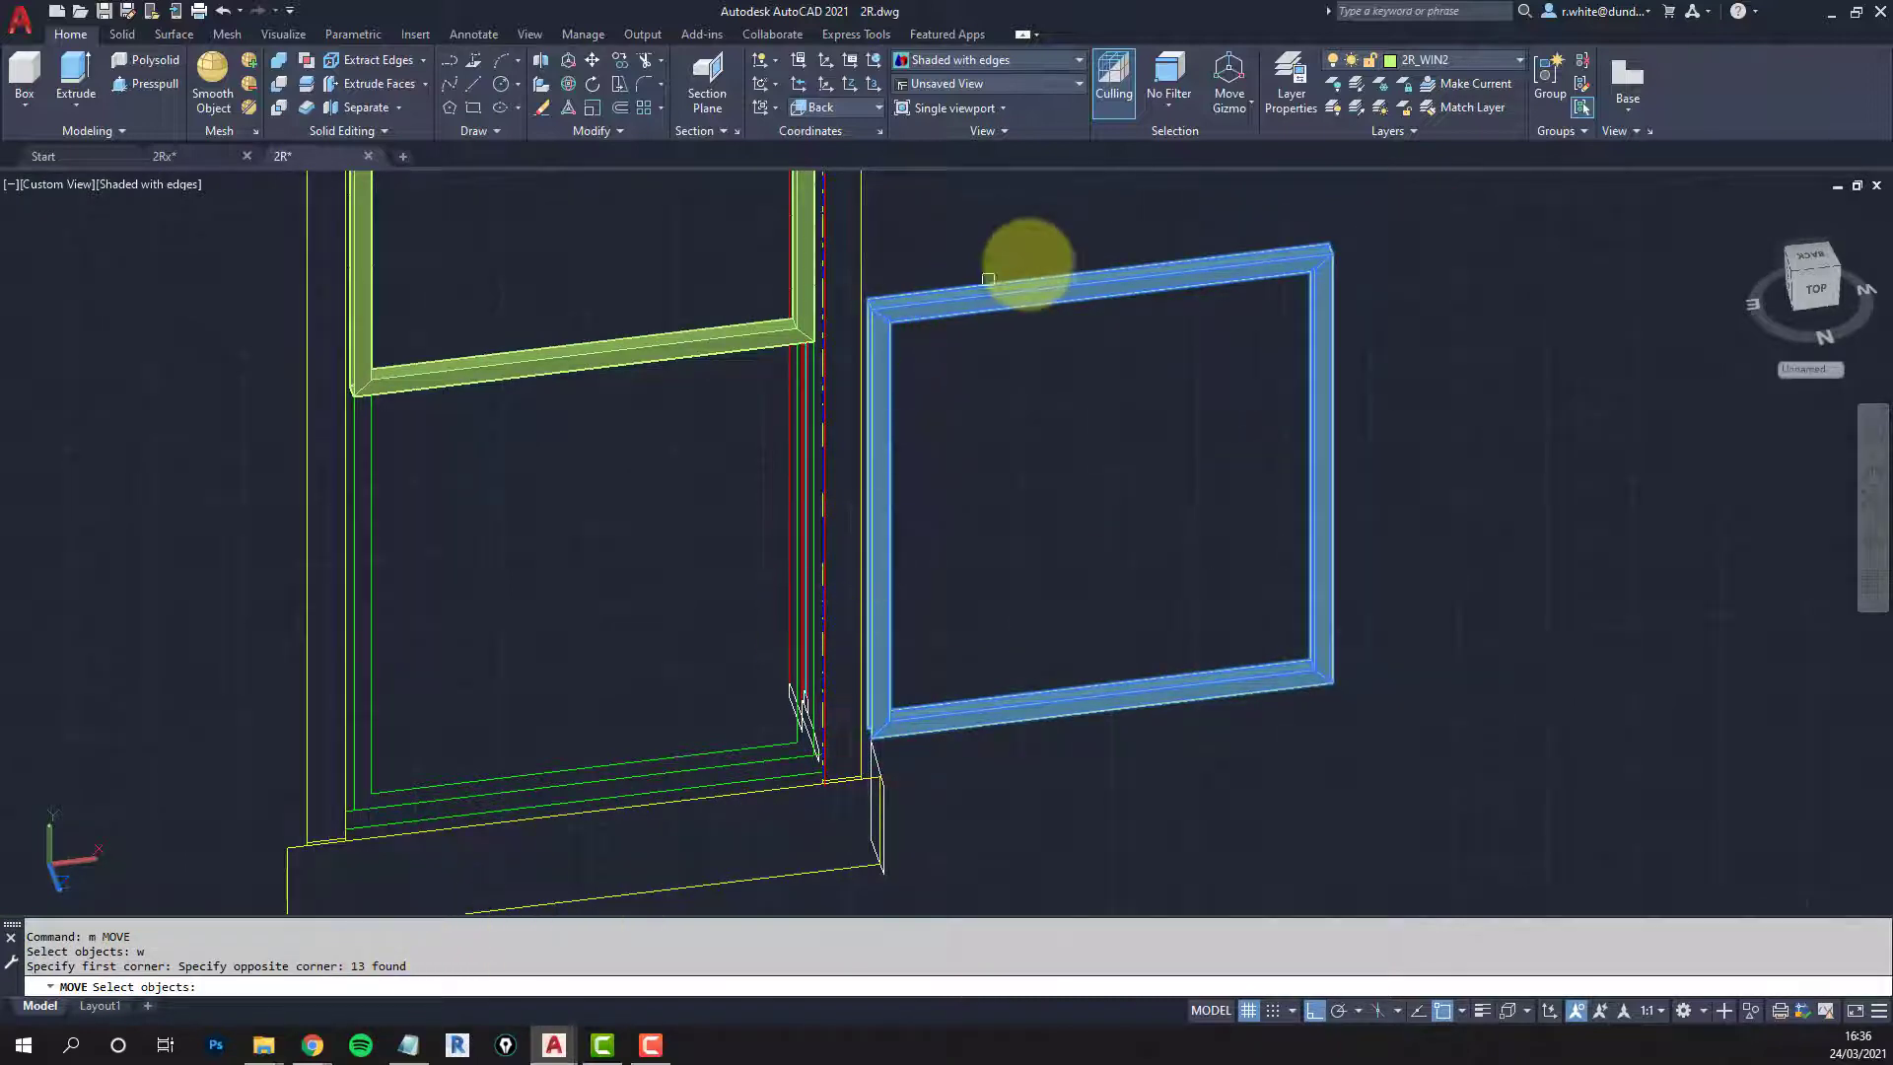
key("Return")
scroll(1331, 246, "up", 2)
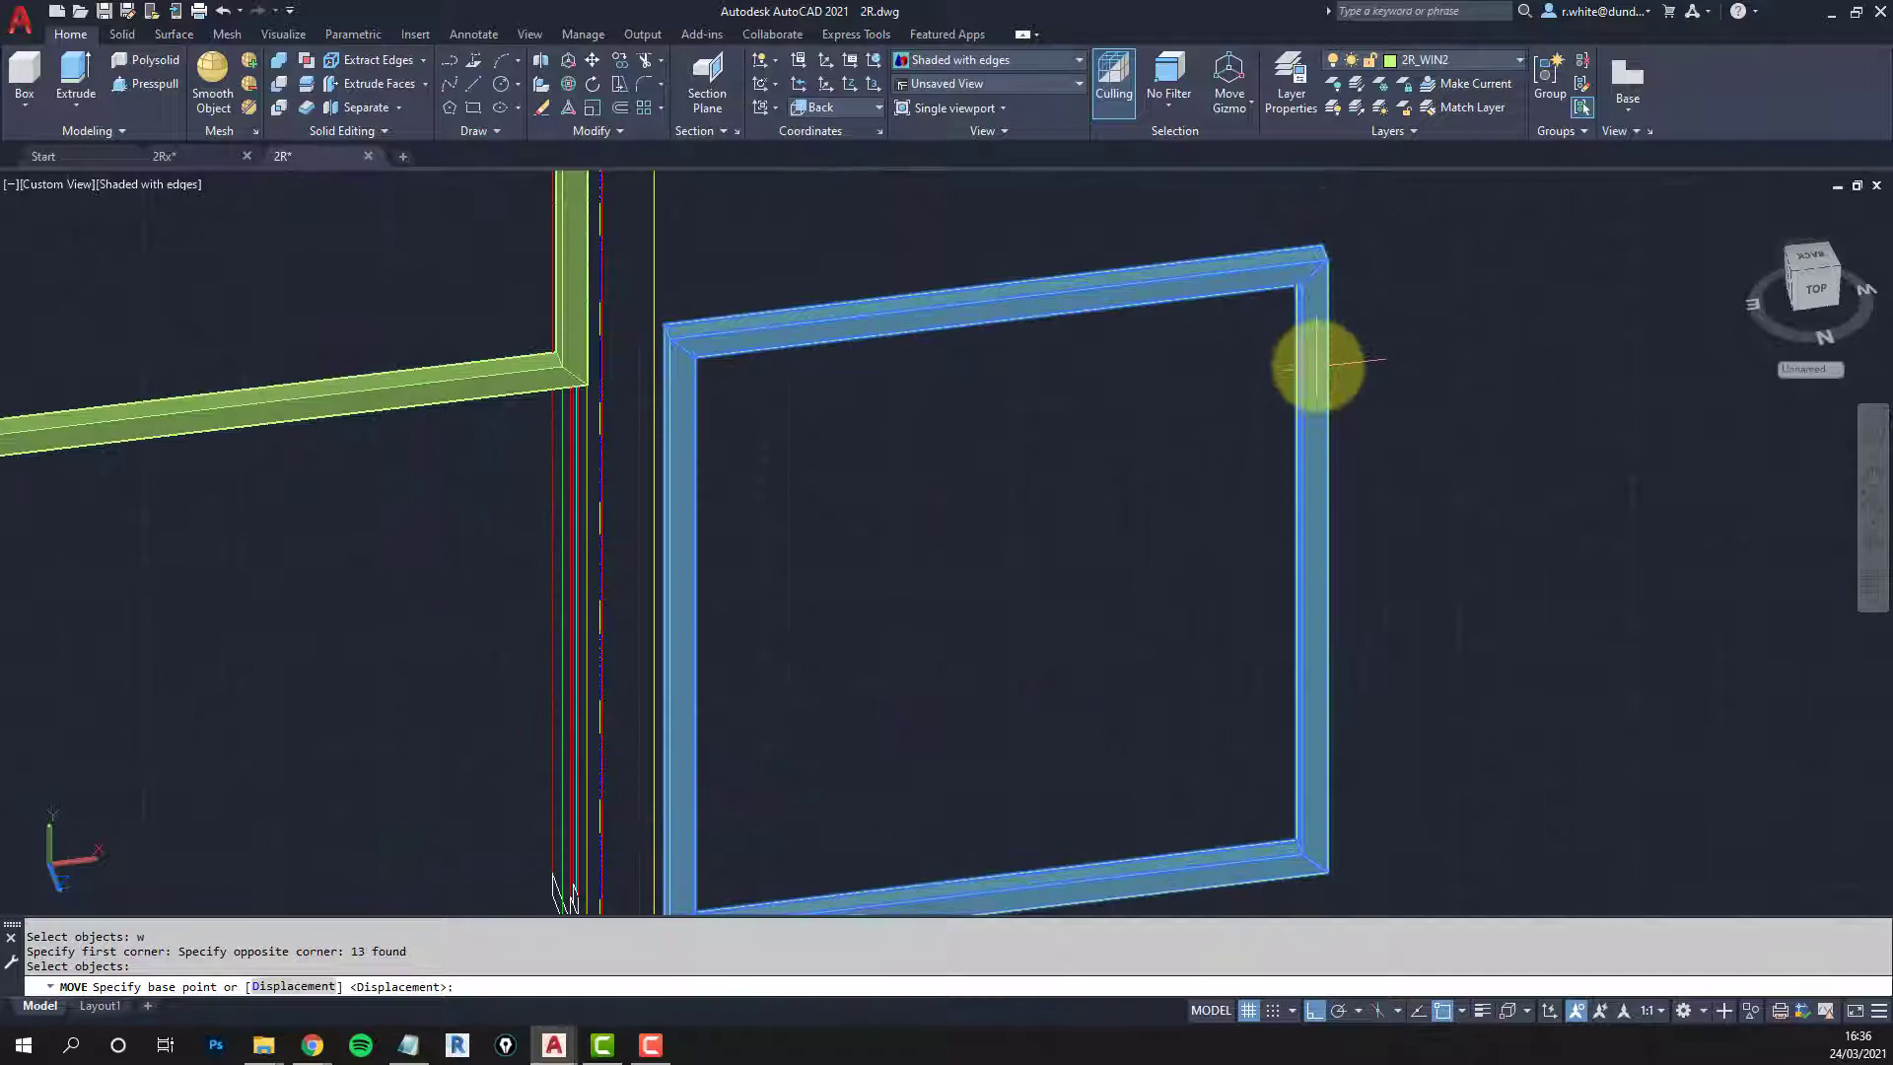
scroll(1141, 414, "down", 2)
mouse_move(1141, 414)
middle_mouse_down("shift")
mouse_move(782, 393)
mouse_move(1156, 404)
middle_mouse_up("shift")
scroll(1080, 410, "down", 2)
middle_click_drag(1543, 301, 877, 600)
scroll(961, 456, "up", 3)
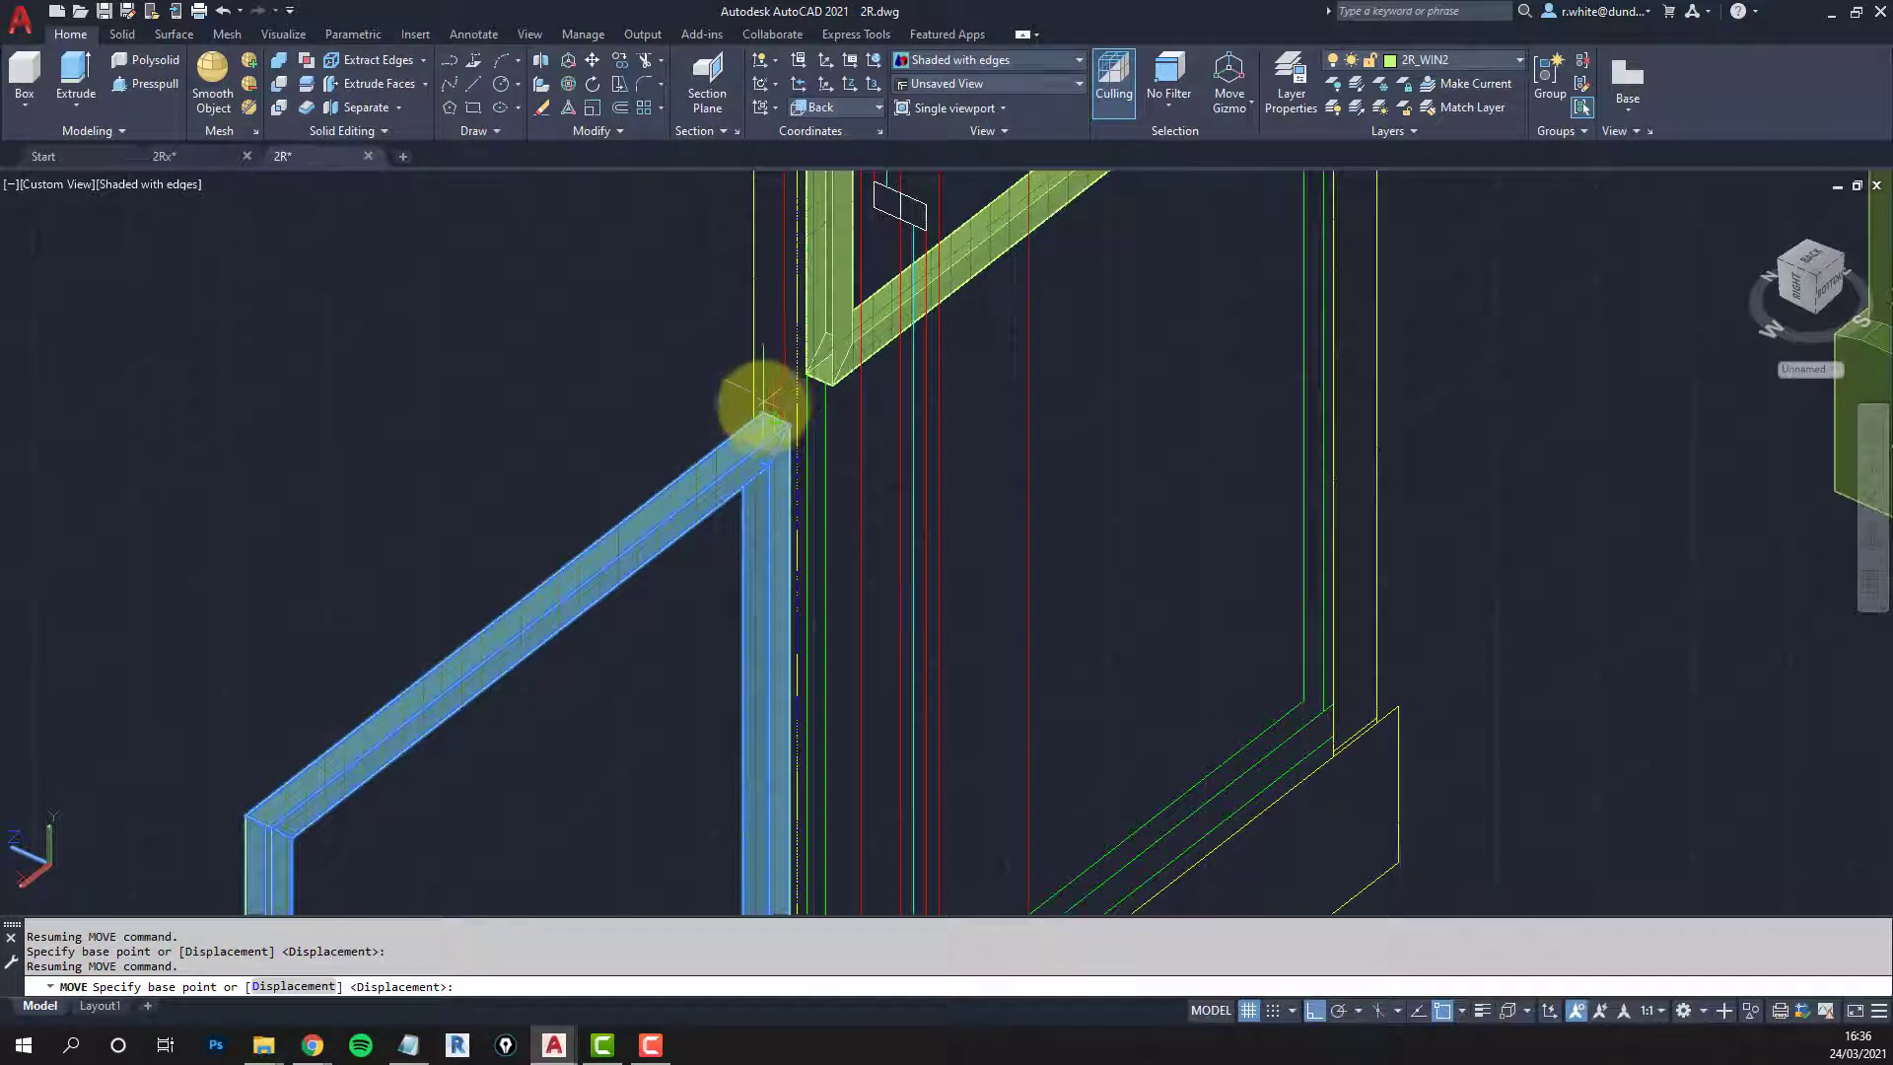
scroll(764, 405, "down", 3)
scroll(927, 296, "up", 3)
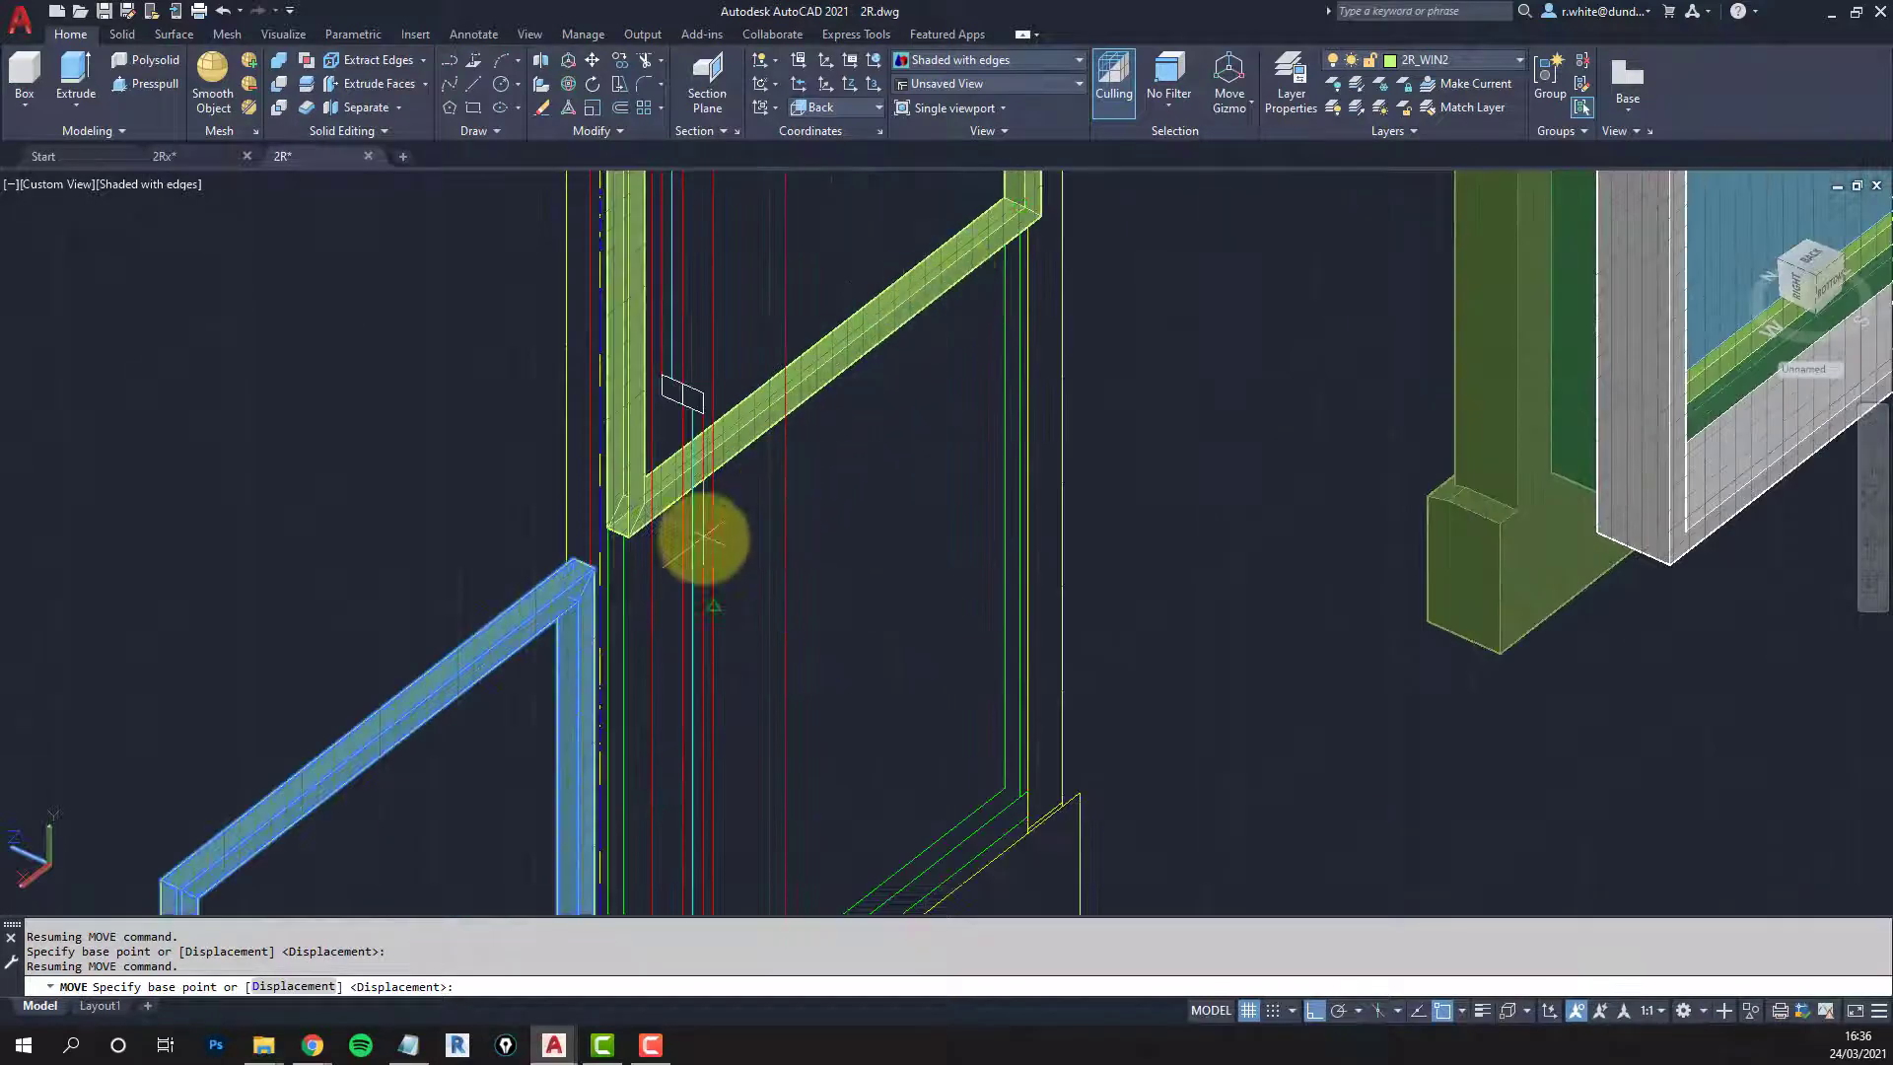
middle_click_drag(634, 566, 773, 240)
scroll(773, 241, "down", 3)
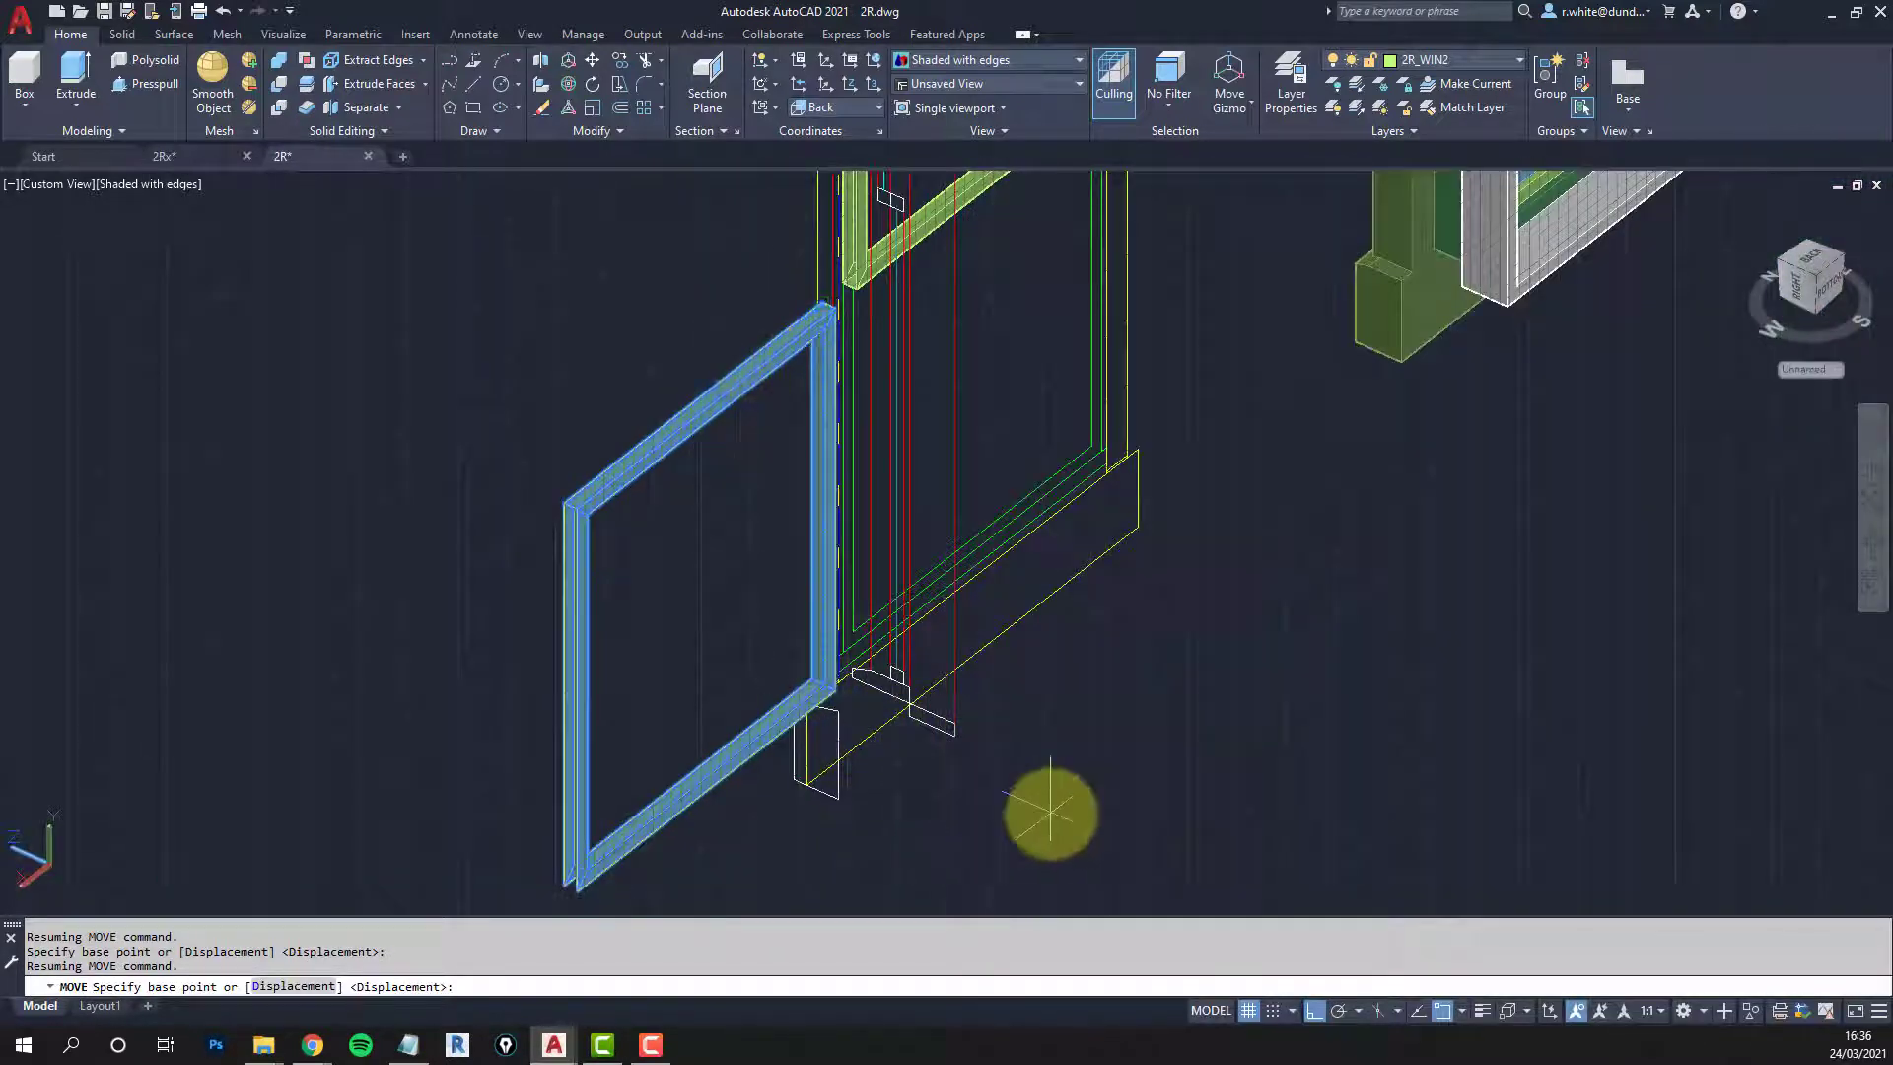
key("Escape")
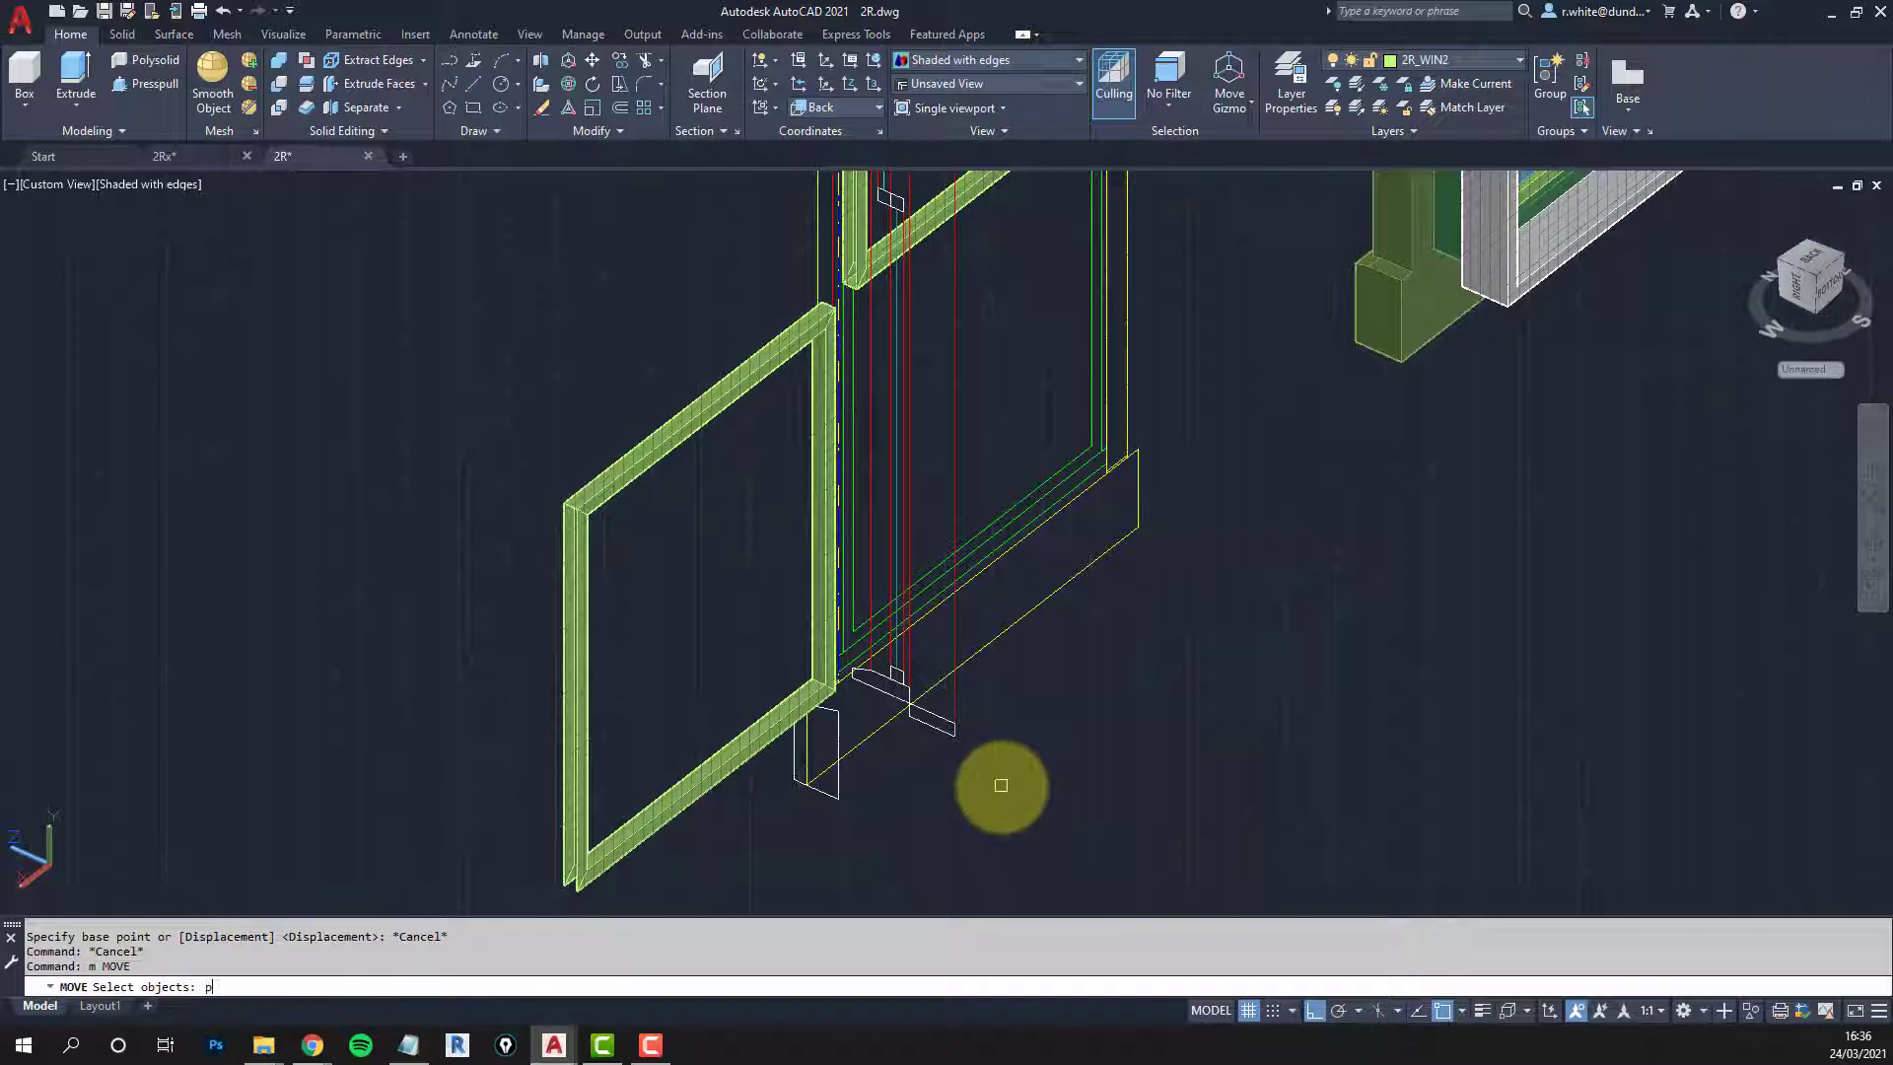
key("Return")
key("Return")
left_click(1052, 854)
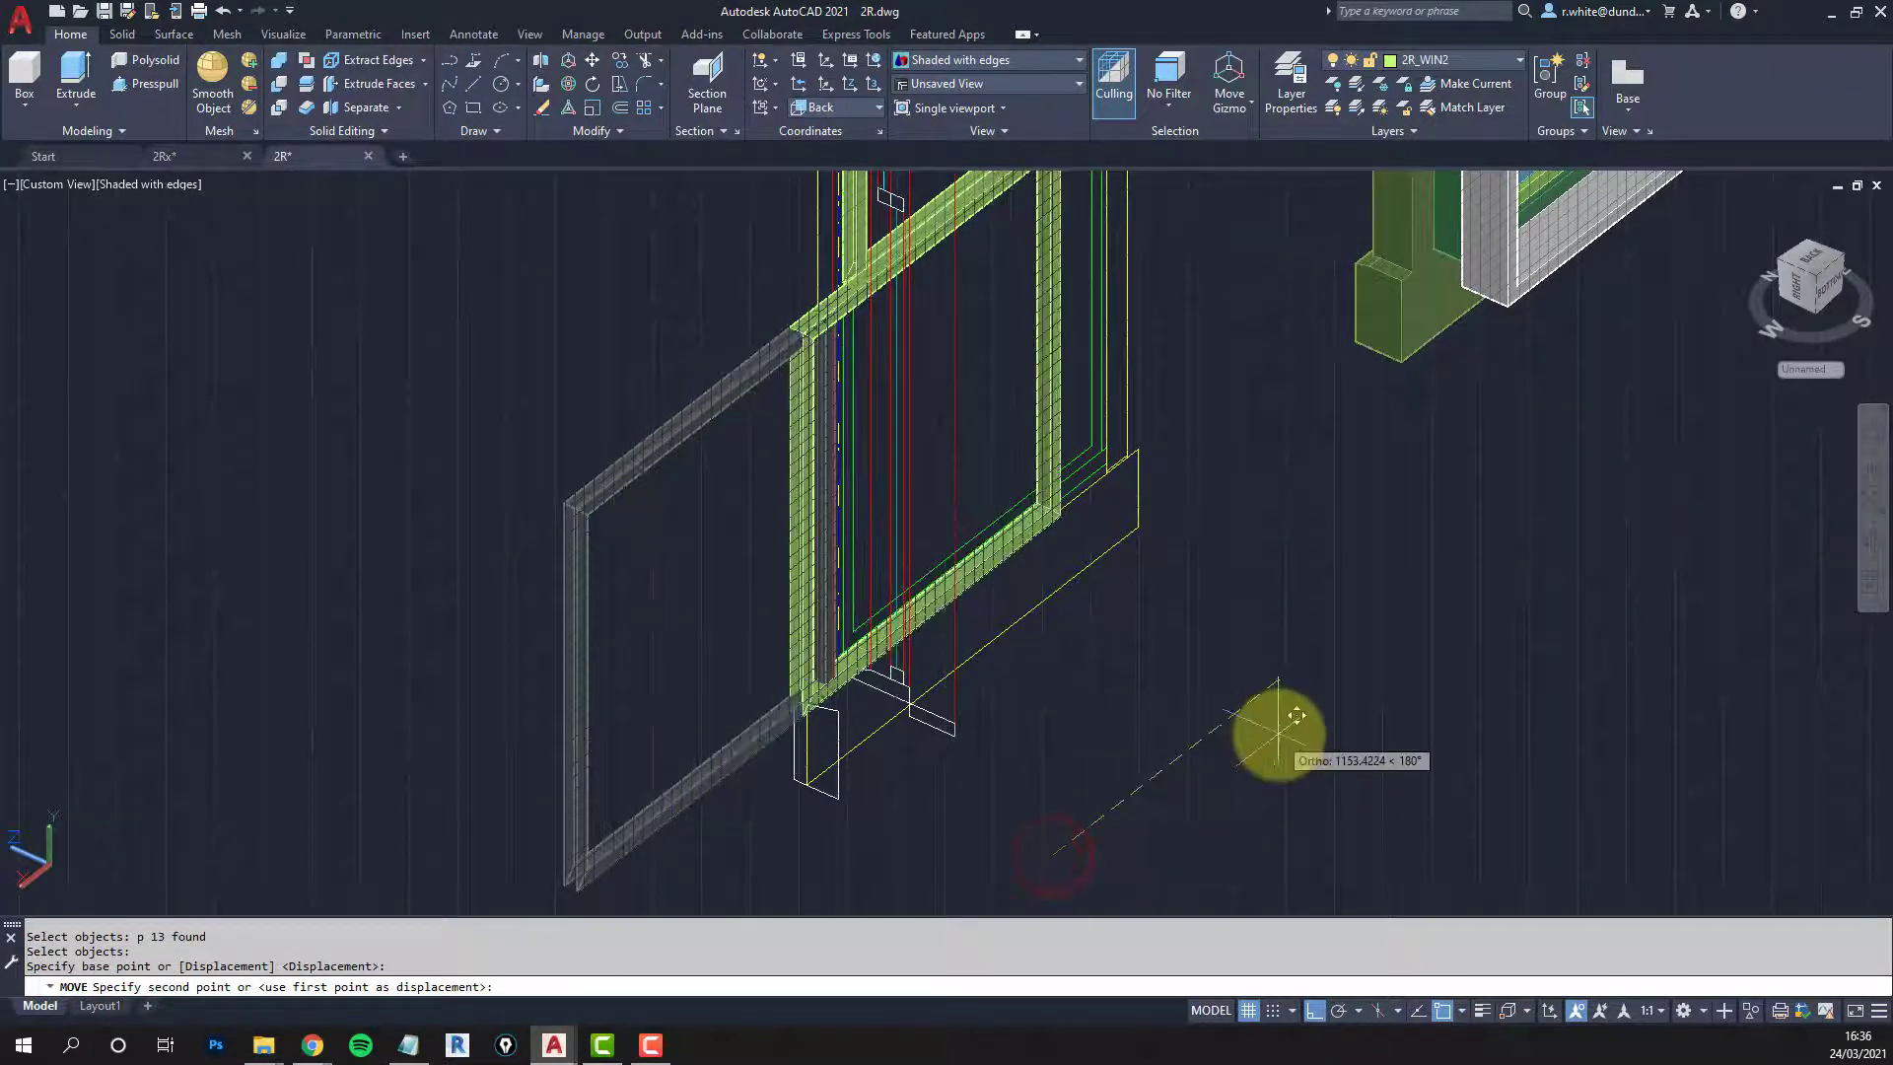
type("1500")
key("Return")
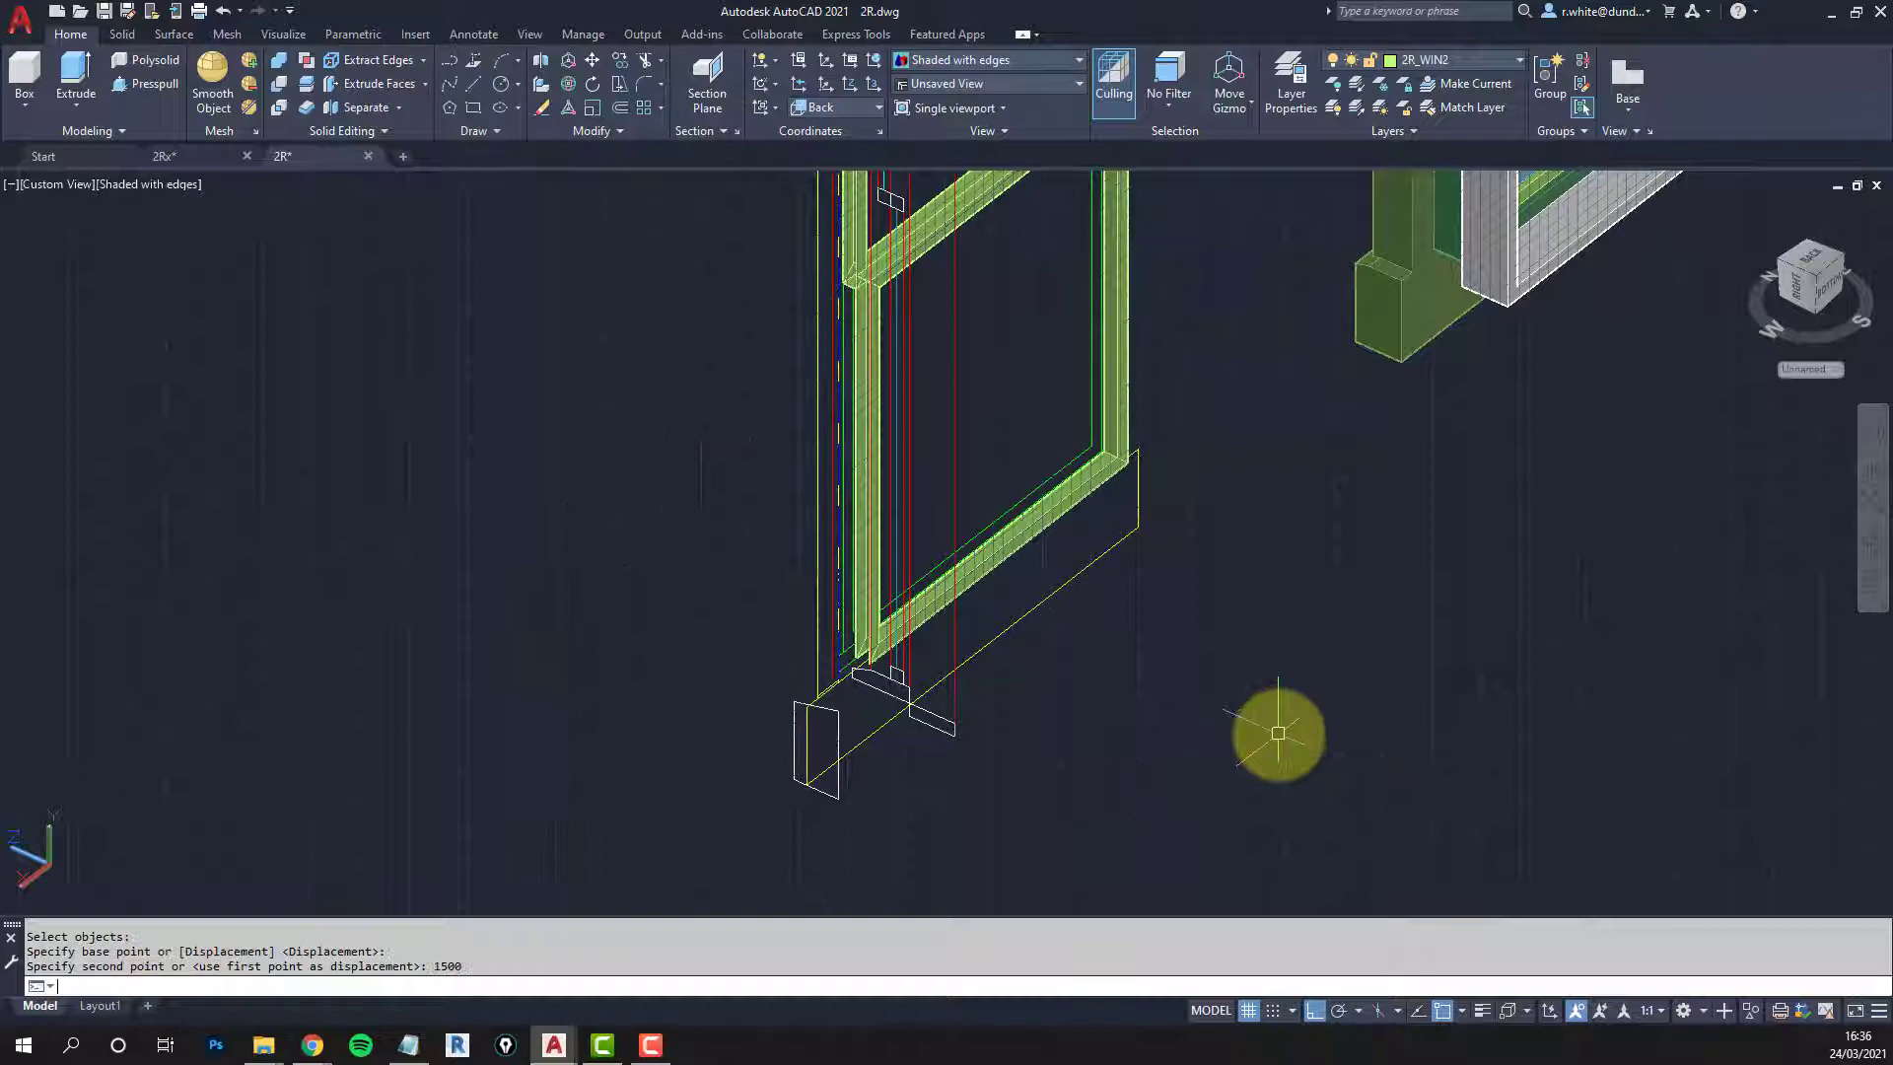
Step: Set the UCS to the Left orientation for drawing at the sill section beside the window
scroll(908, 710, "up", 3)
middle_click_drag(888, 613, 1196, 621, "shift")
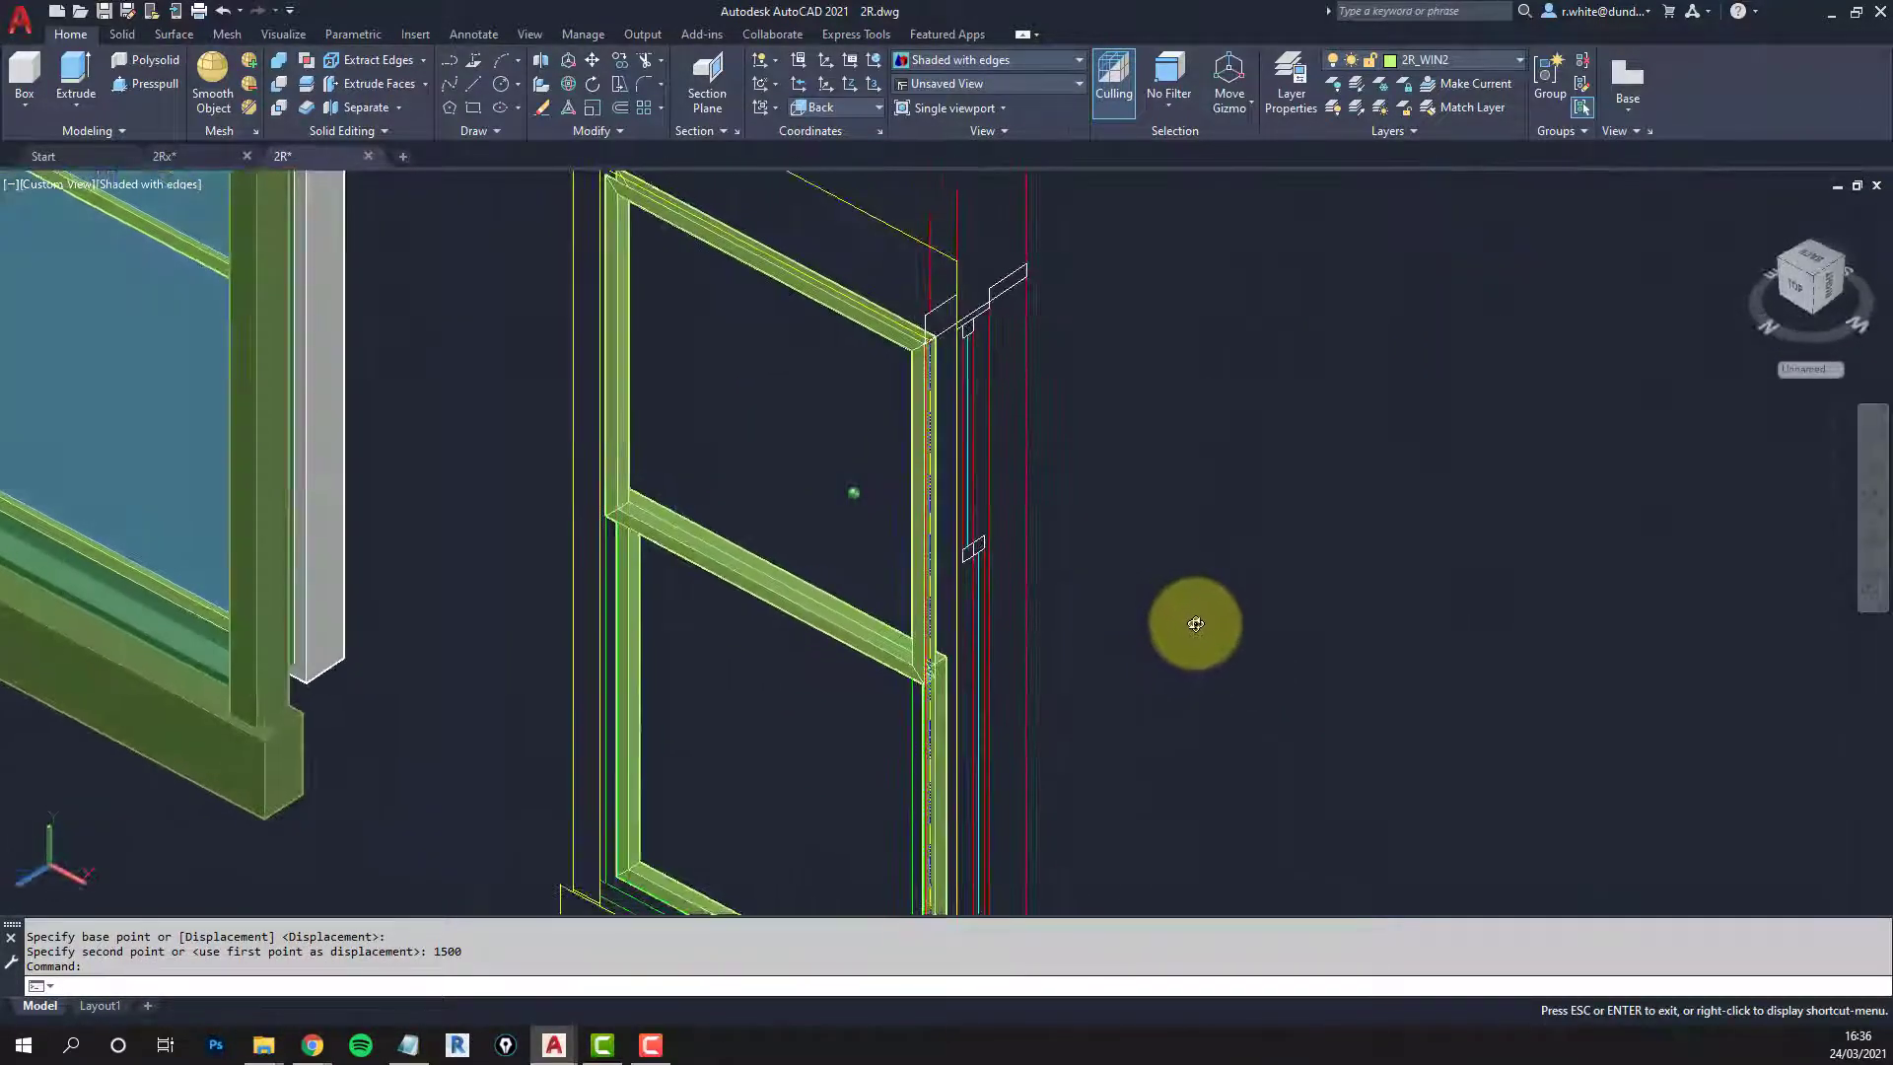
scroll(1154, 560, "down", 2)
middle_click_drag(1153, 560, 1150, 469)
scroll(1030, 452, "up", 2)
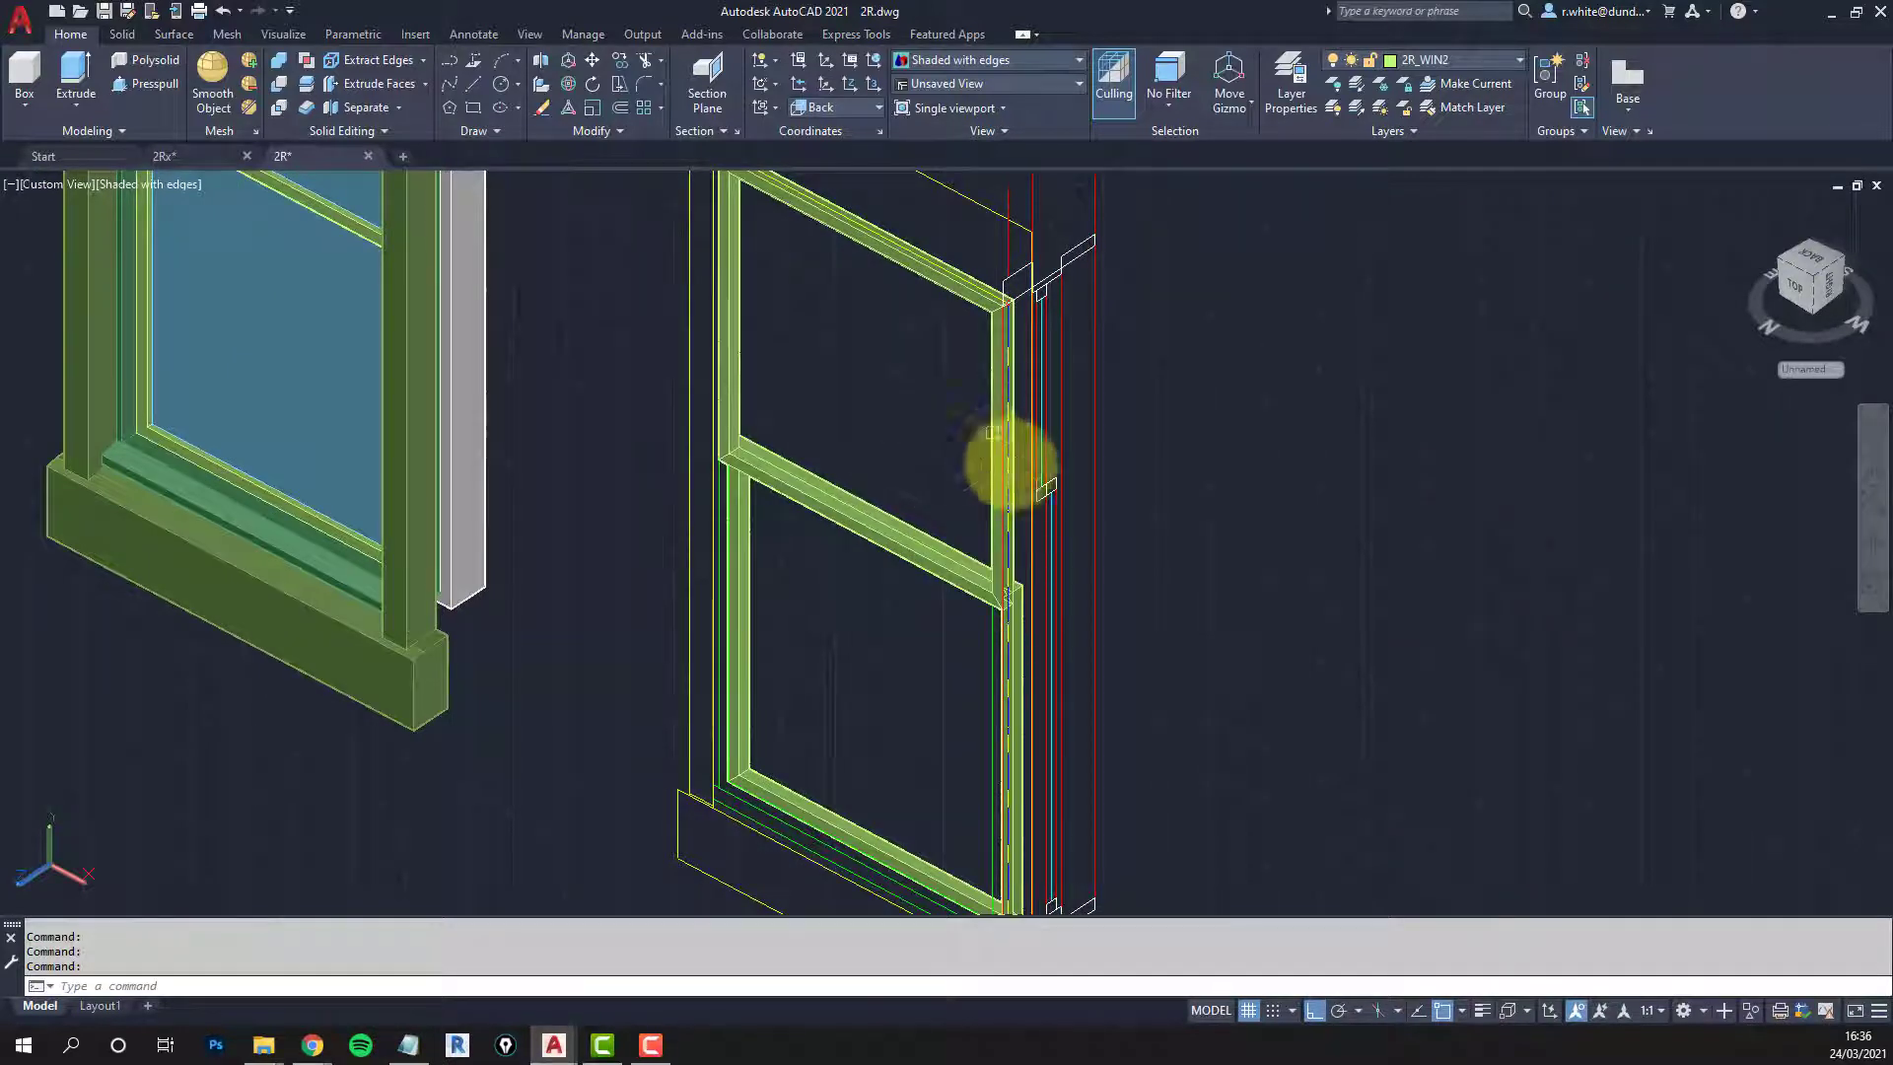
scroll(986, 463, "down", 2)
scroll(984, 809, "up", 3)
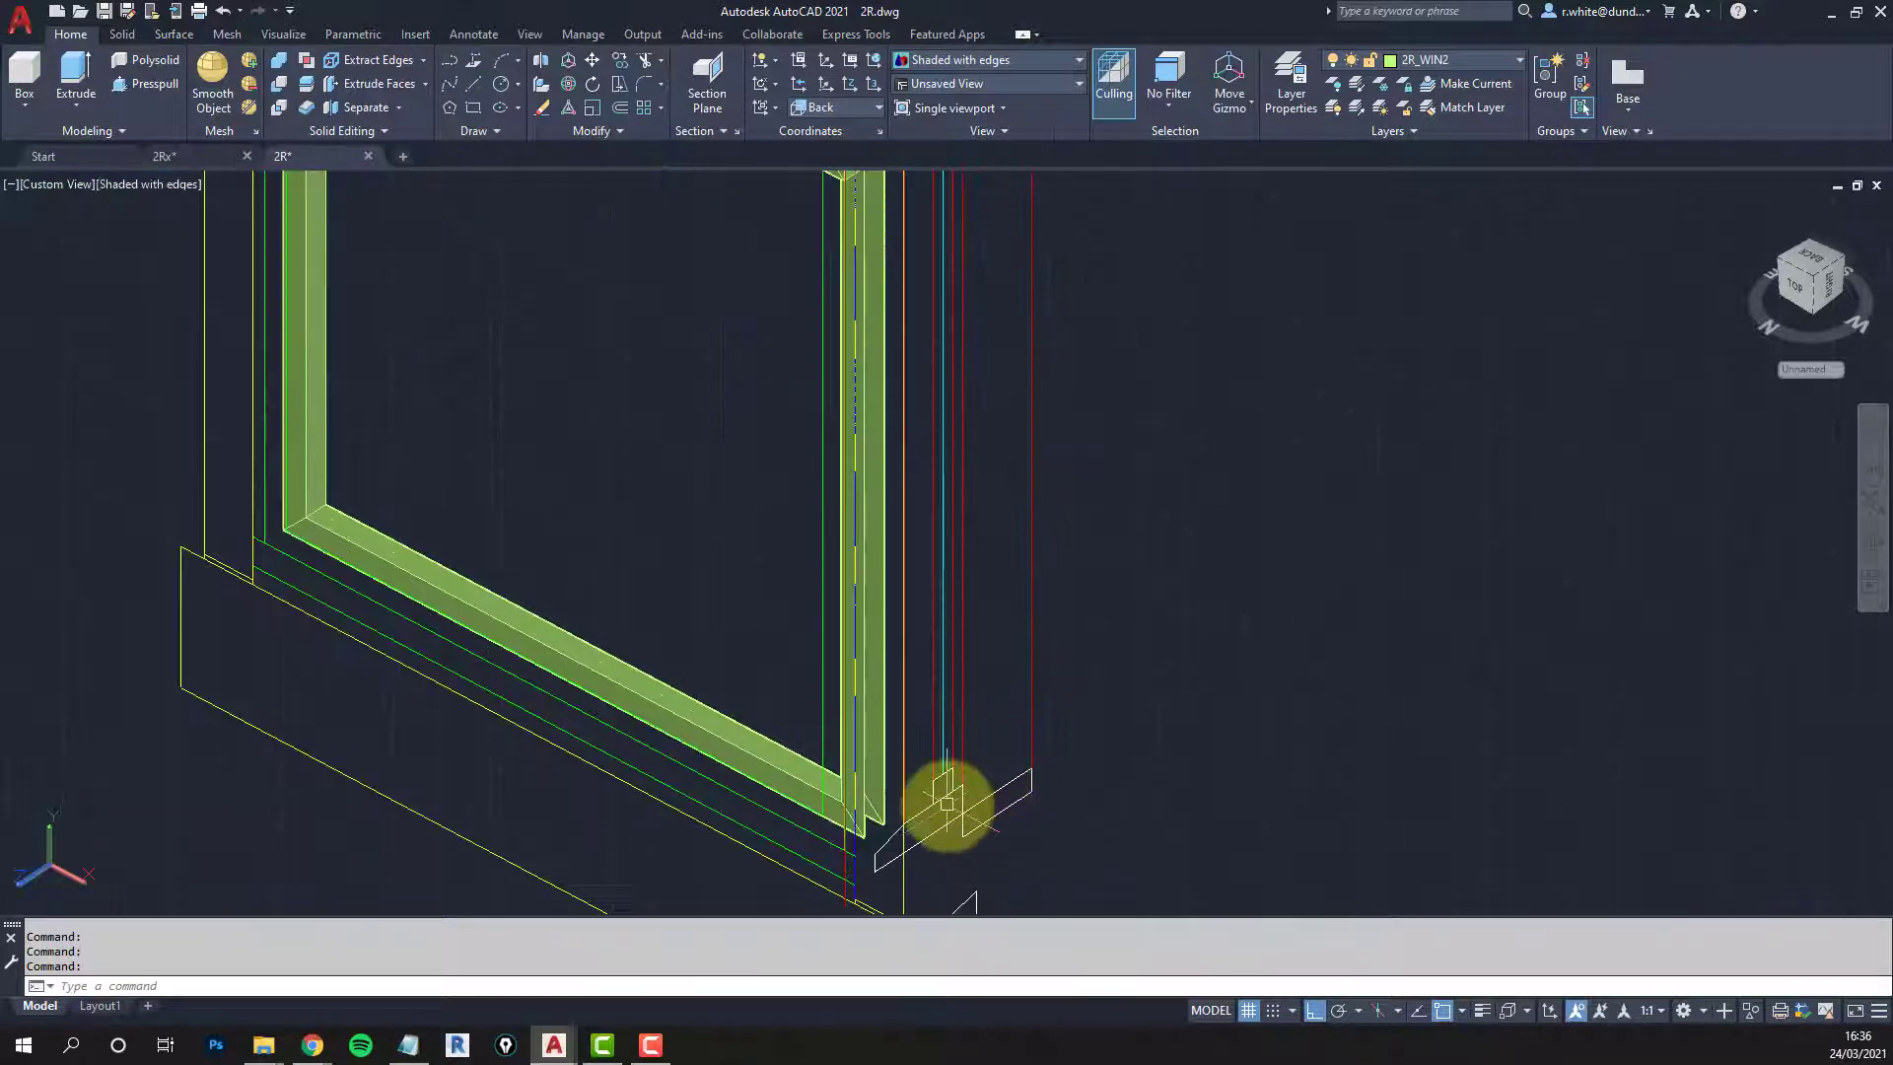
scroll(947, 803, "up", 2)
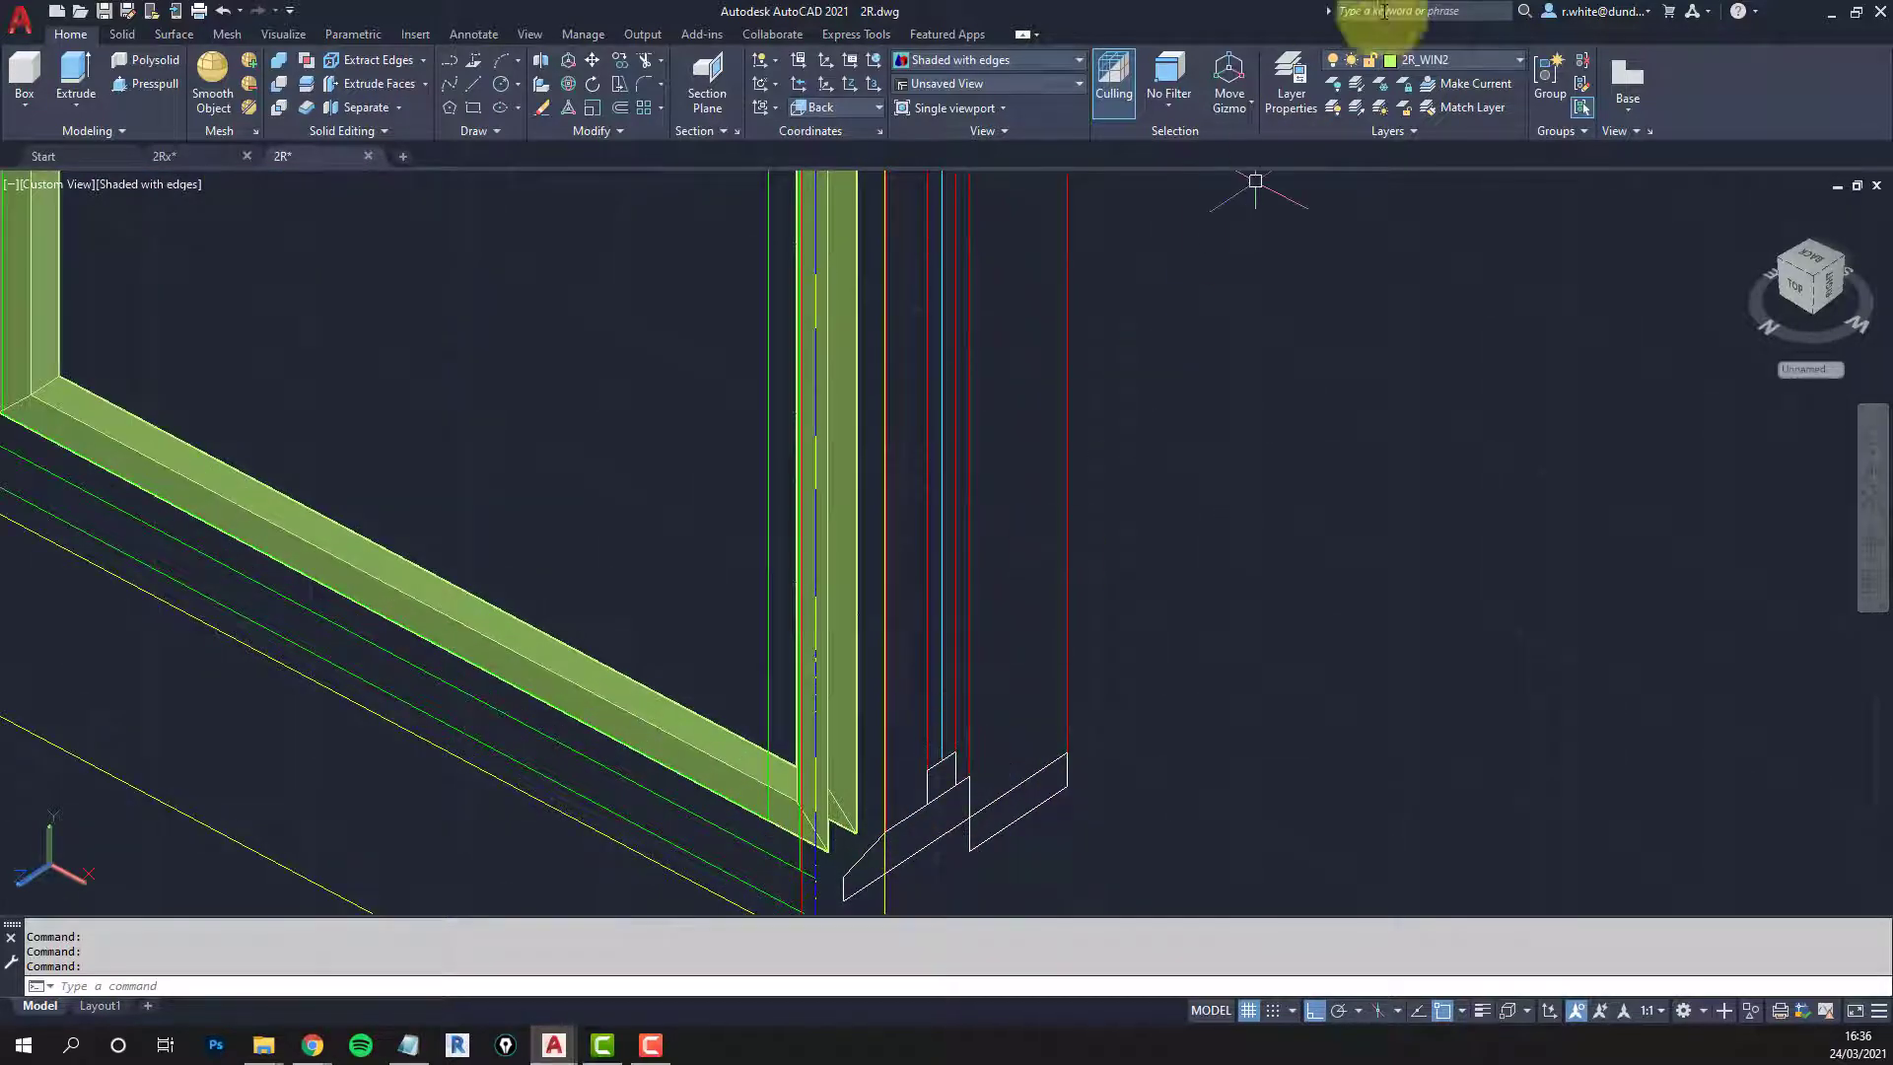
left_click(877, 109)
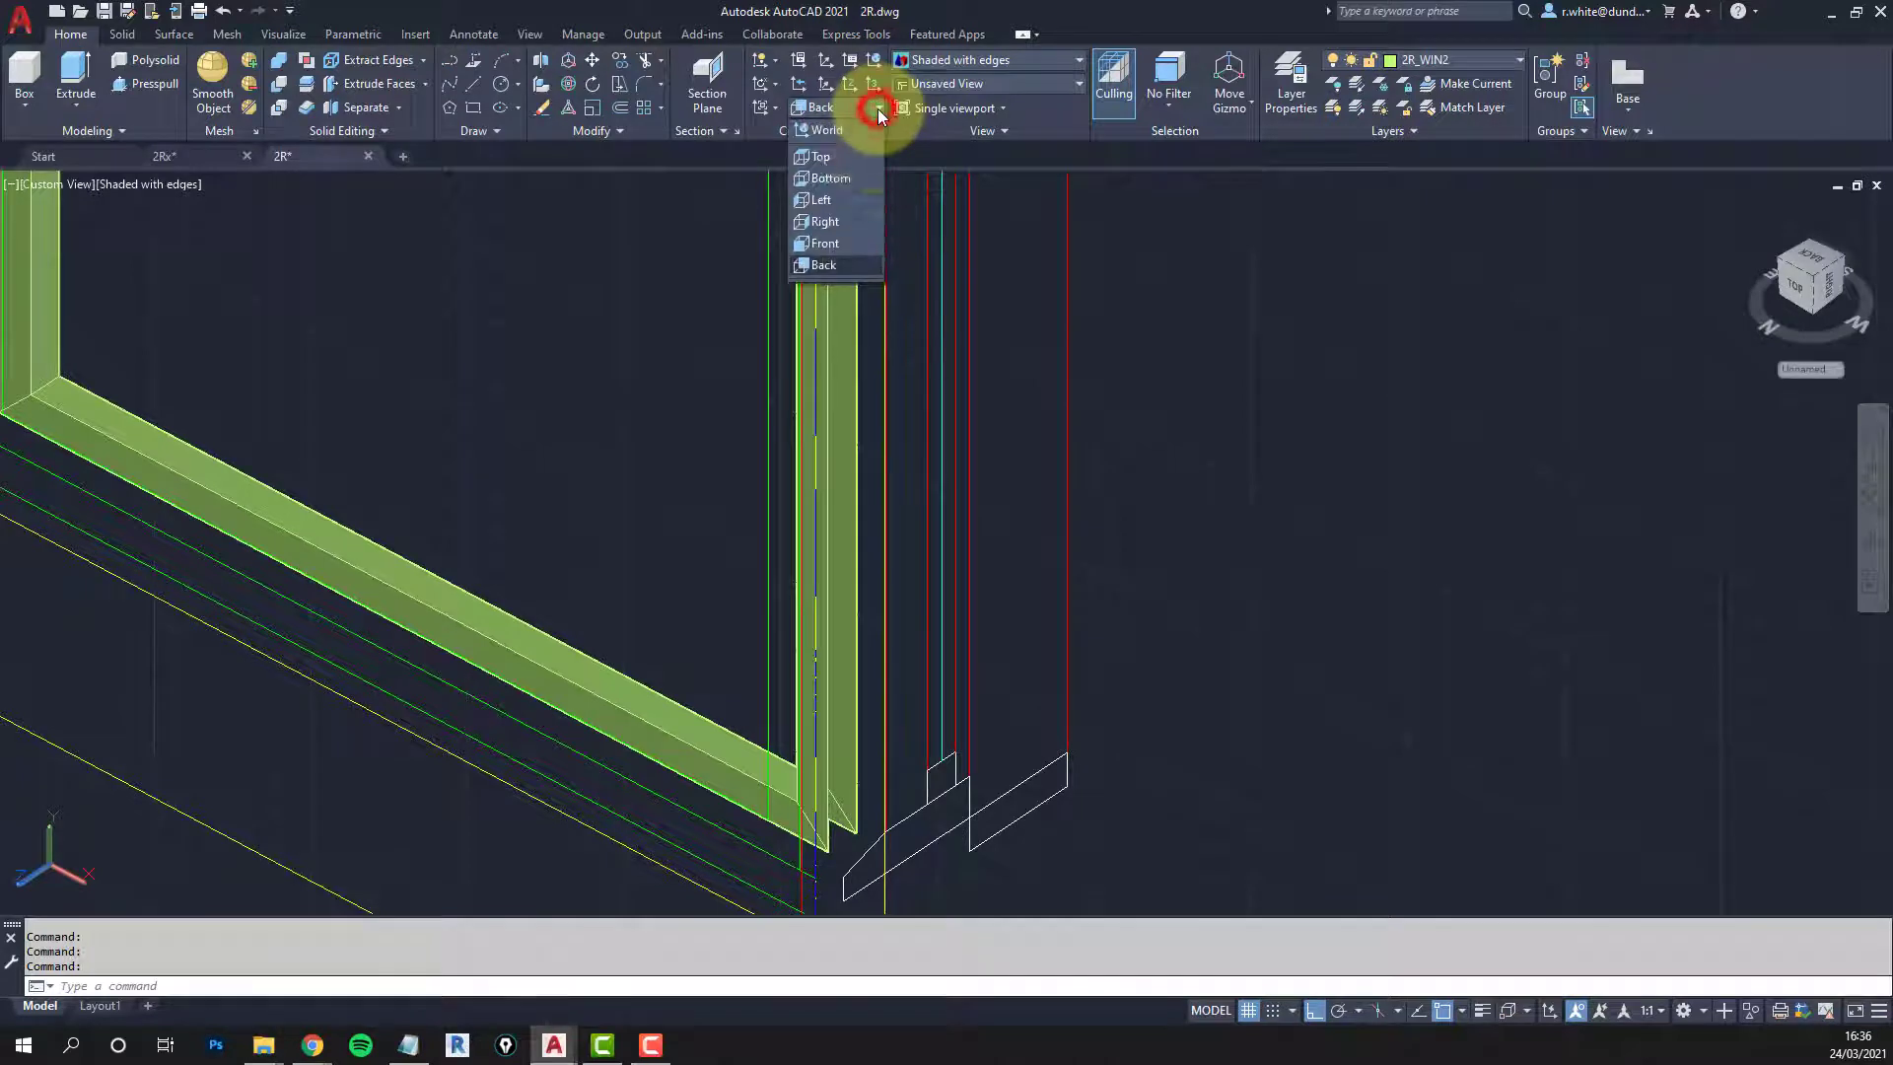
left_click(826, 198)
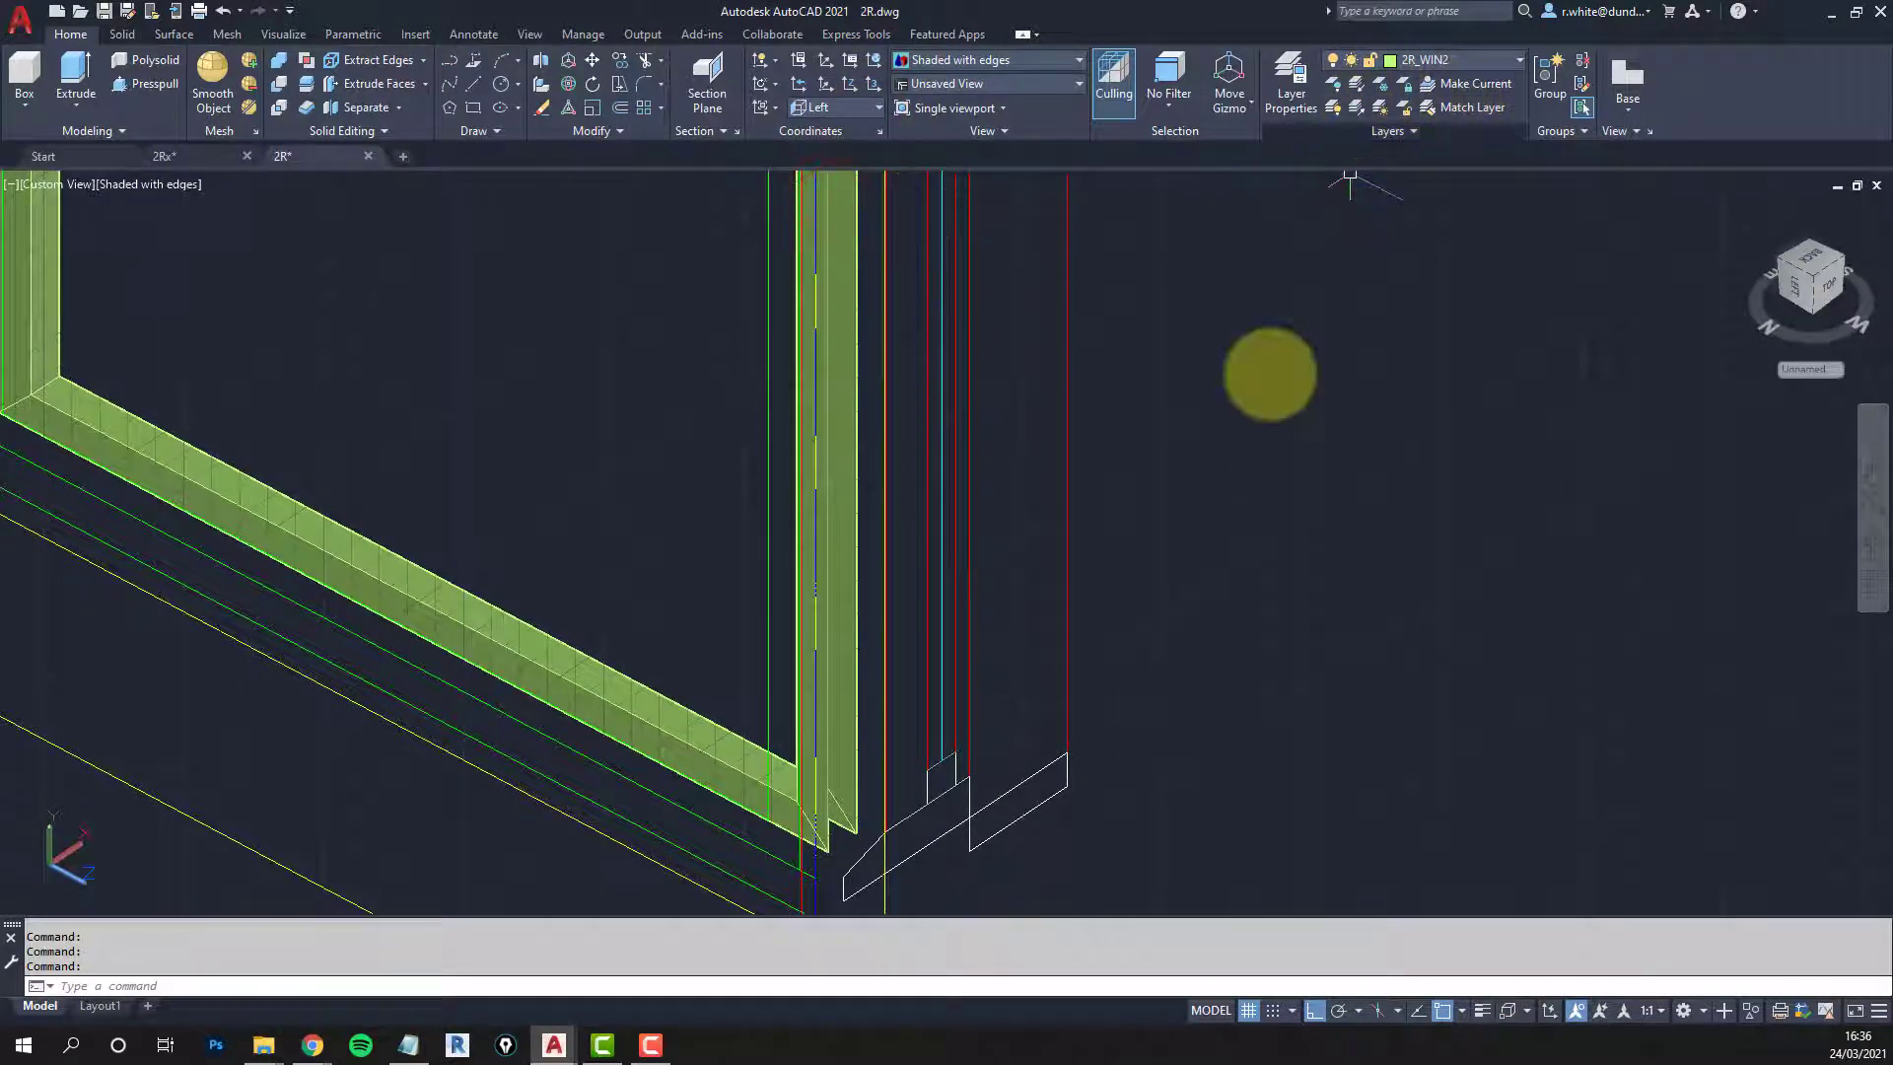
Step: Draw a vertical polyline about 163 long, straight down from the section corner where the sash profile meets the sill
scroll(1048, 604, "up", 4)
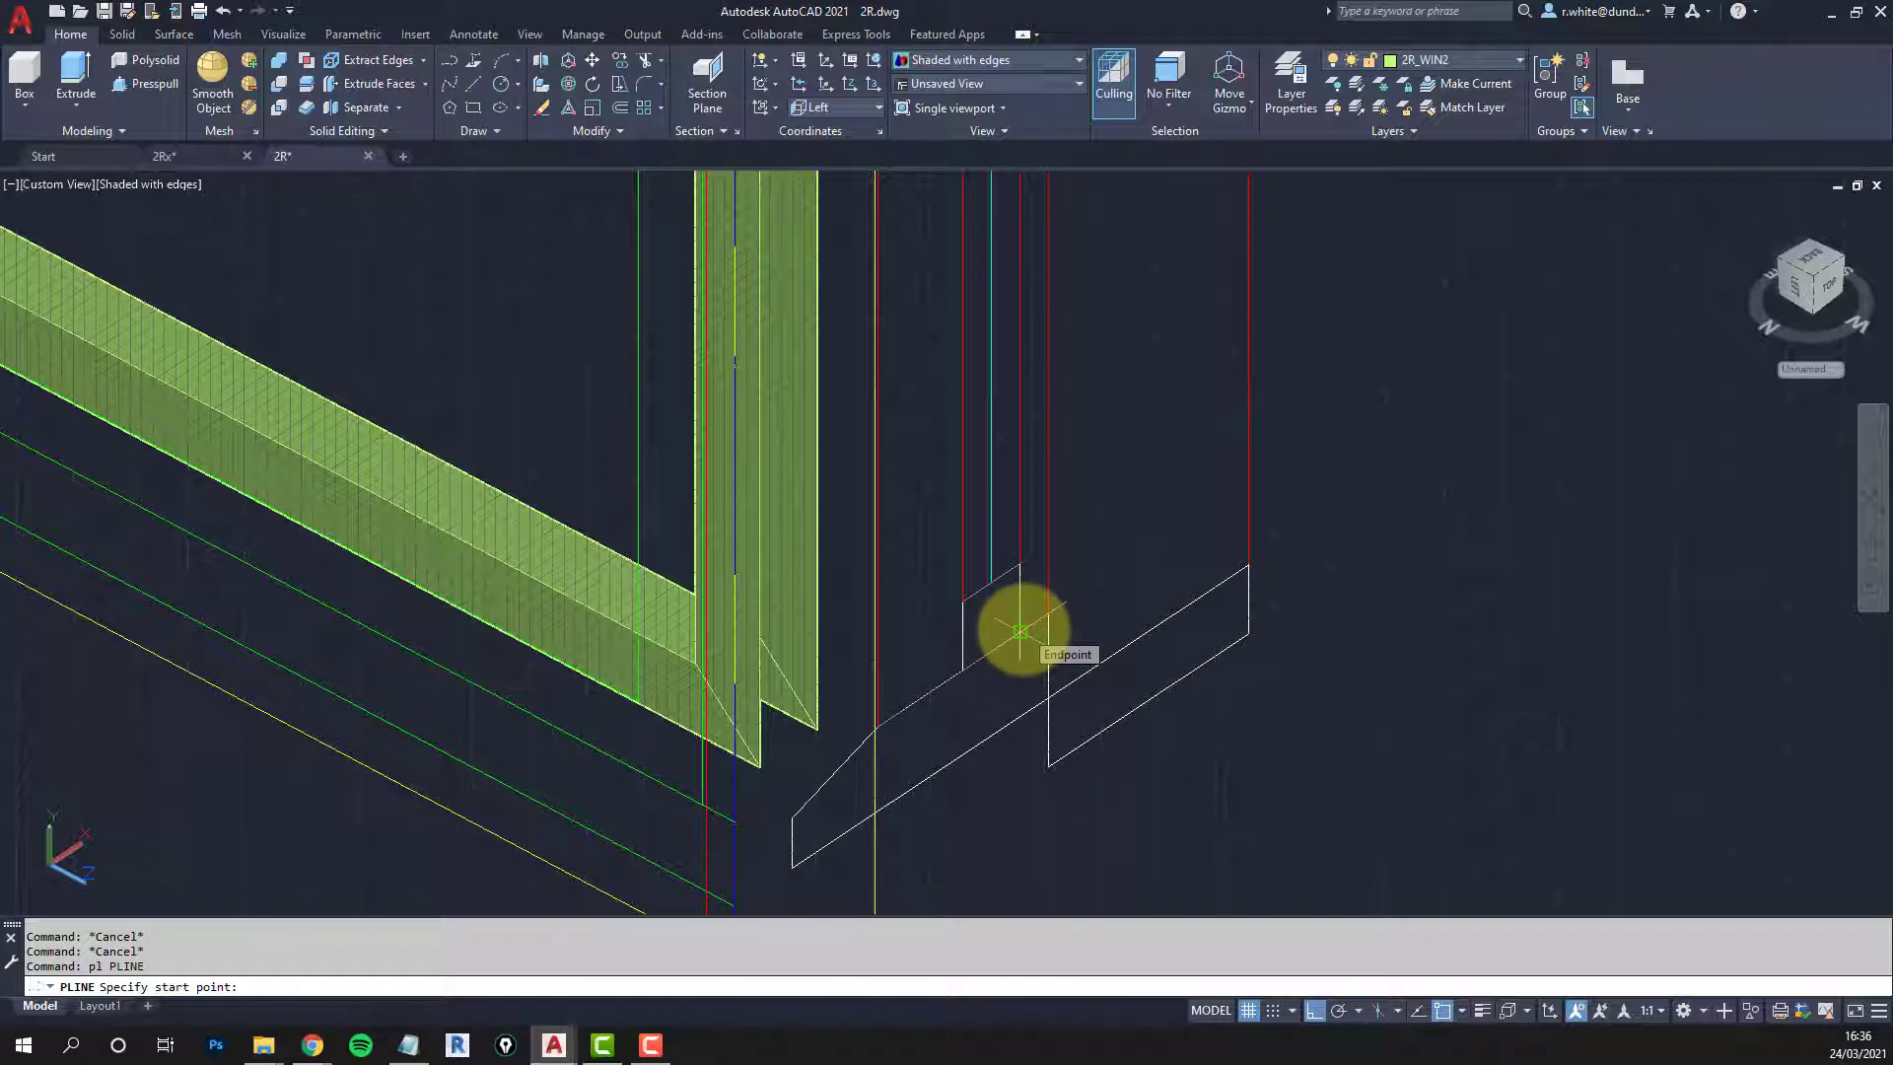
left_click(1021, 631)
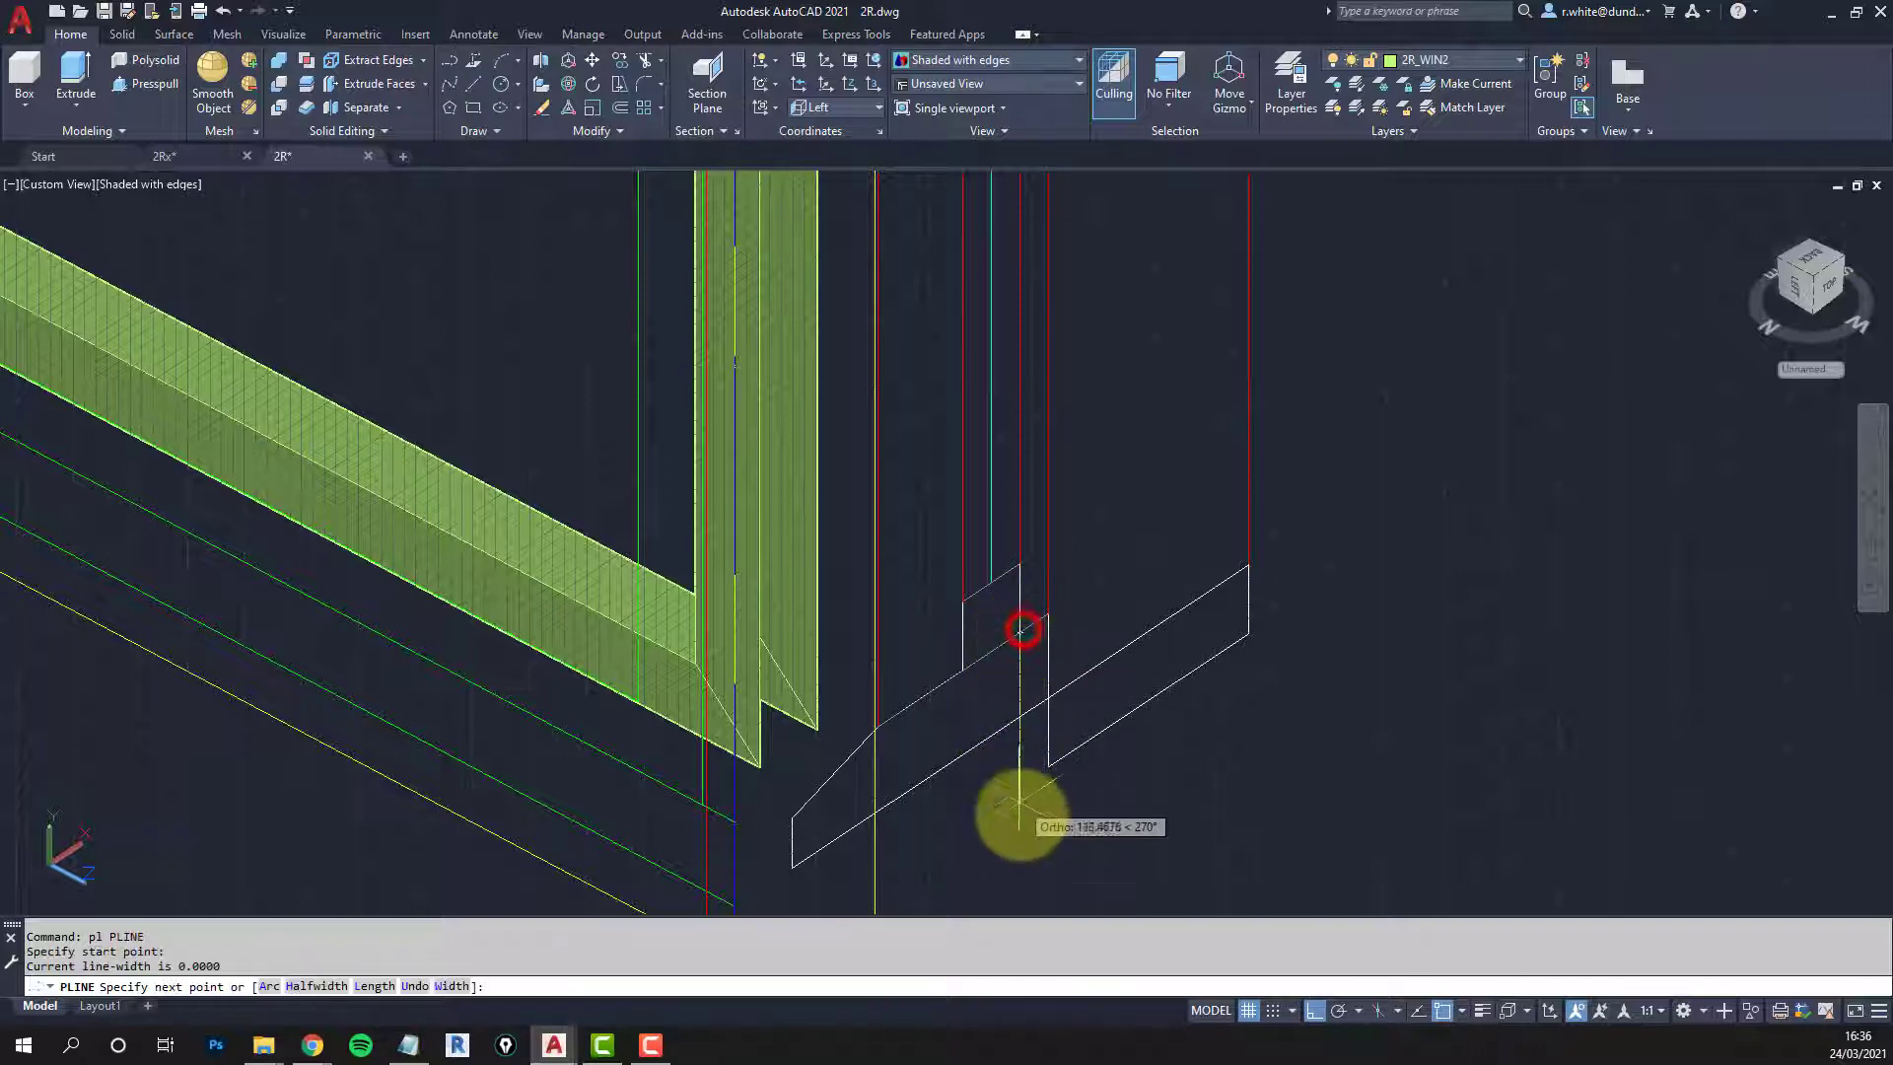
left_click(1023, 856)
scroll(1050, 785, "down", 2)
key("space")
key("space")
scroll(1092, 690, "down", 4)
middle_click_drag(1111, 638, 1061, 701)
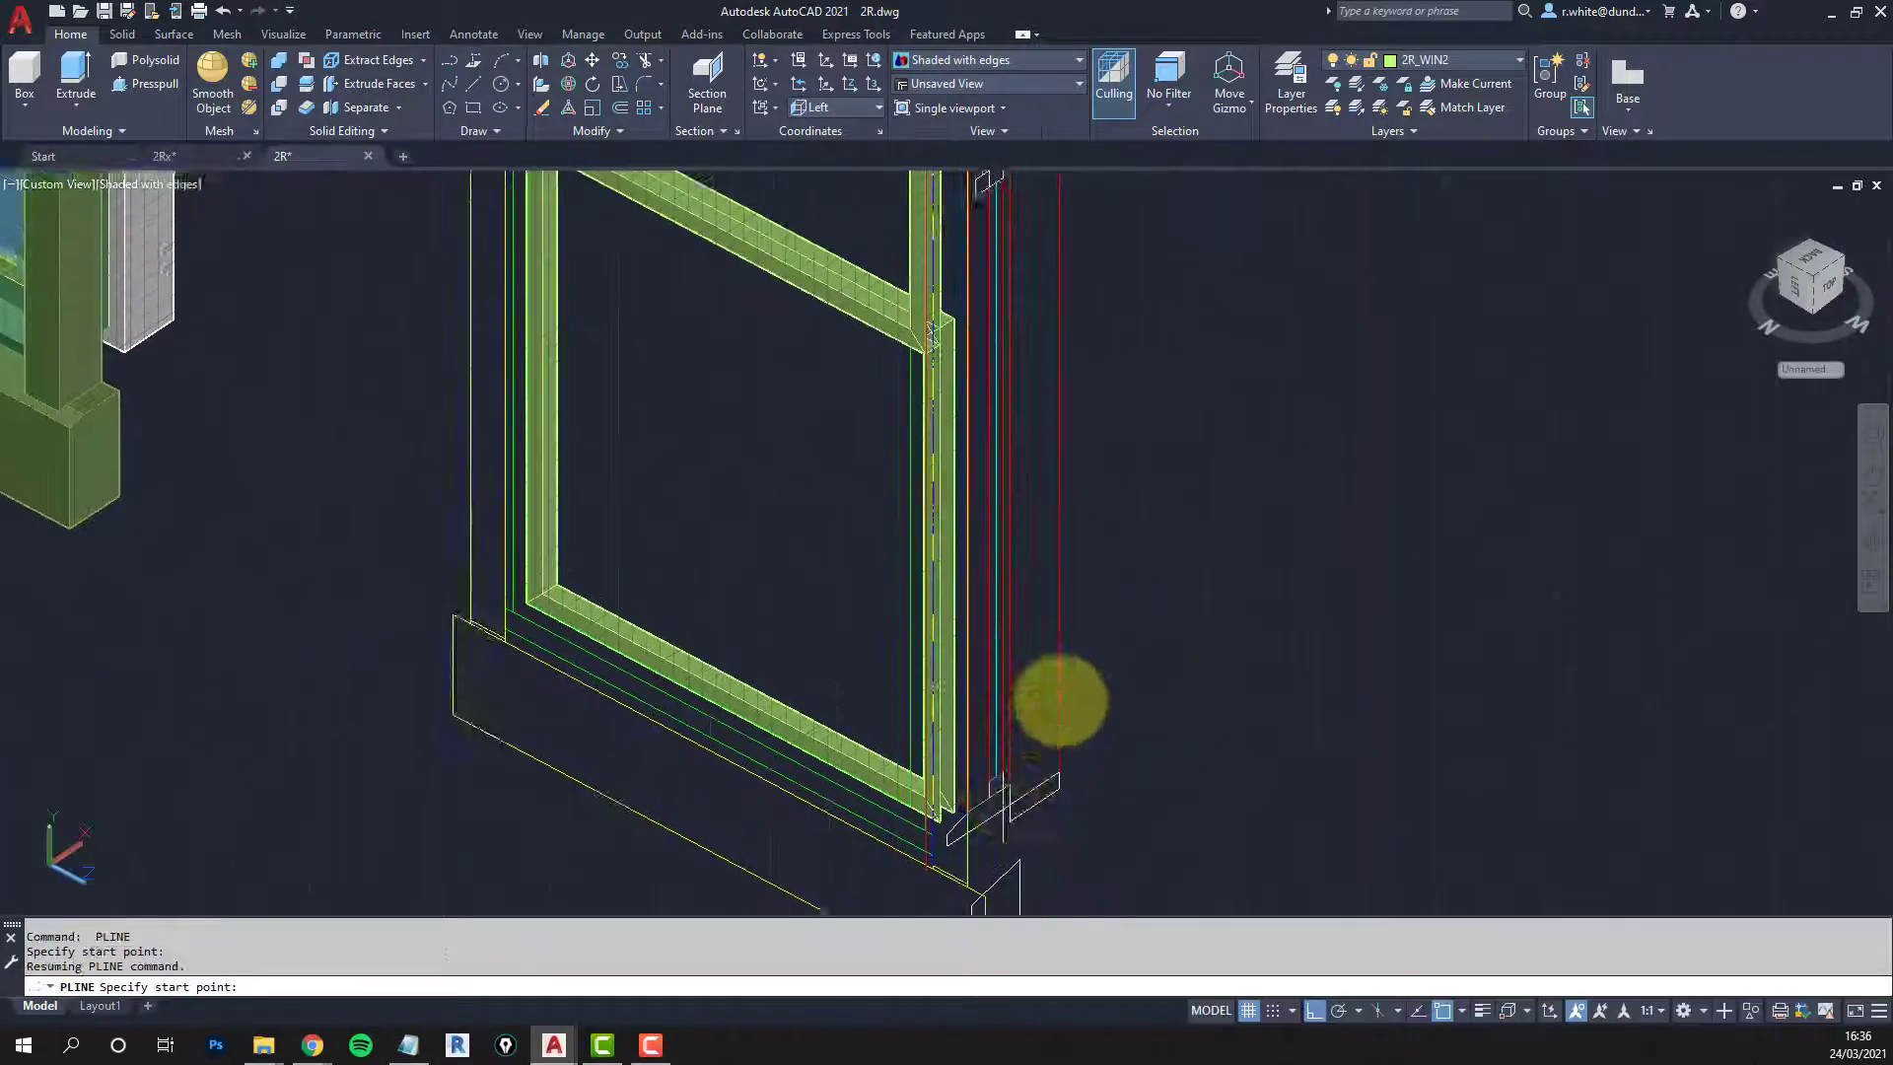
scroll(1060, 700, "down", 3)
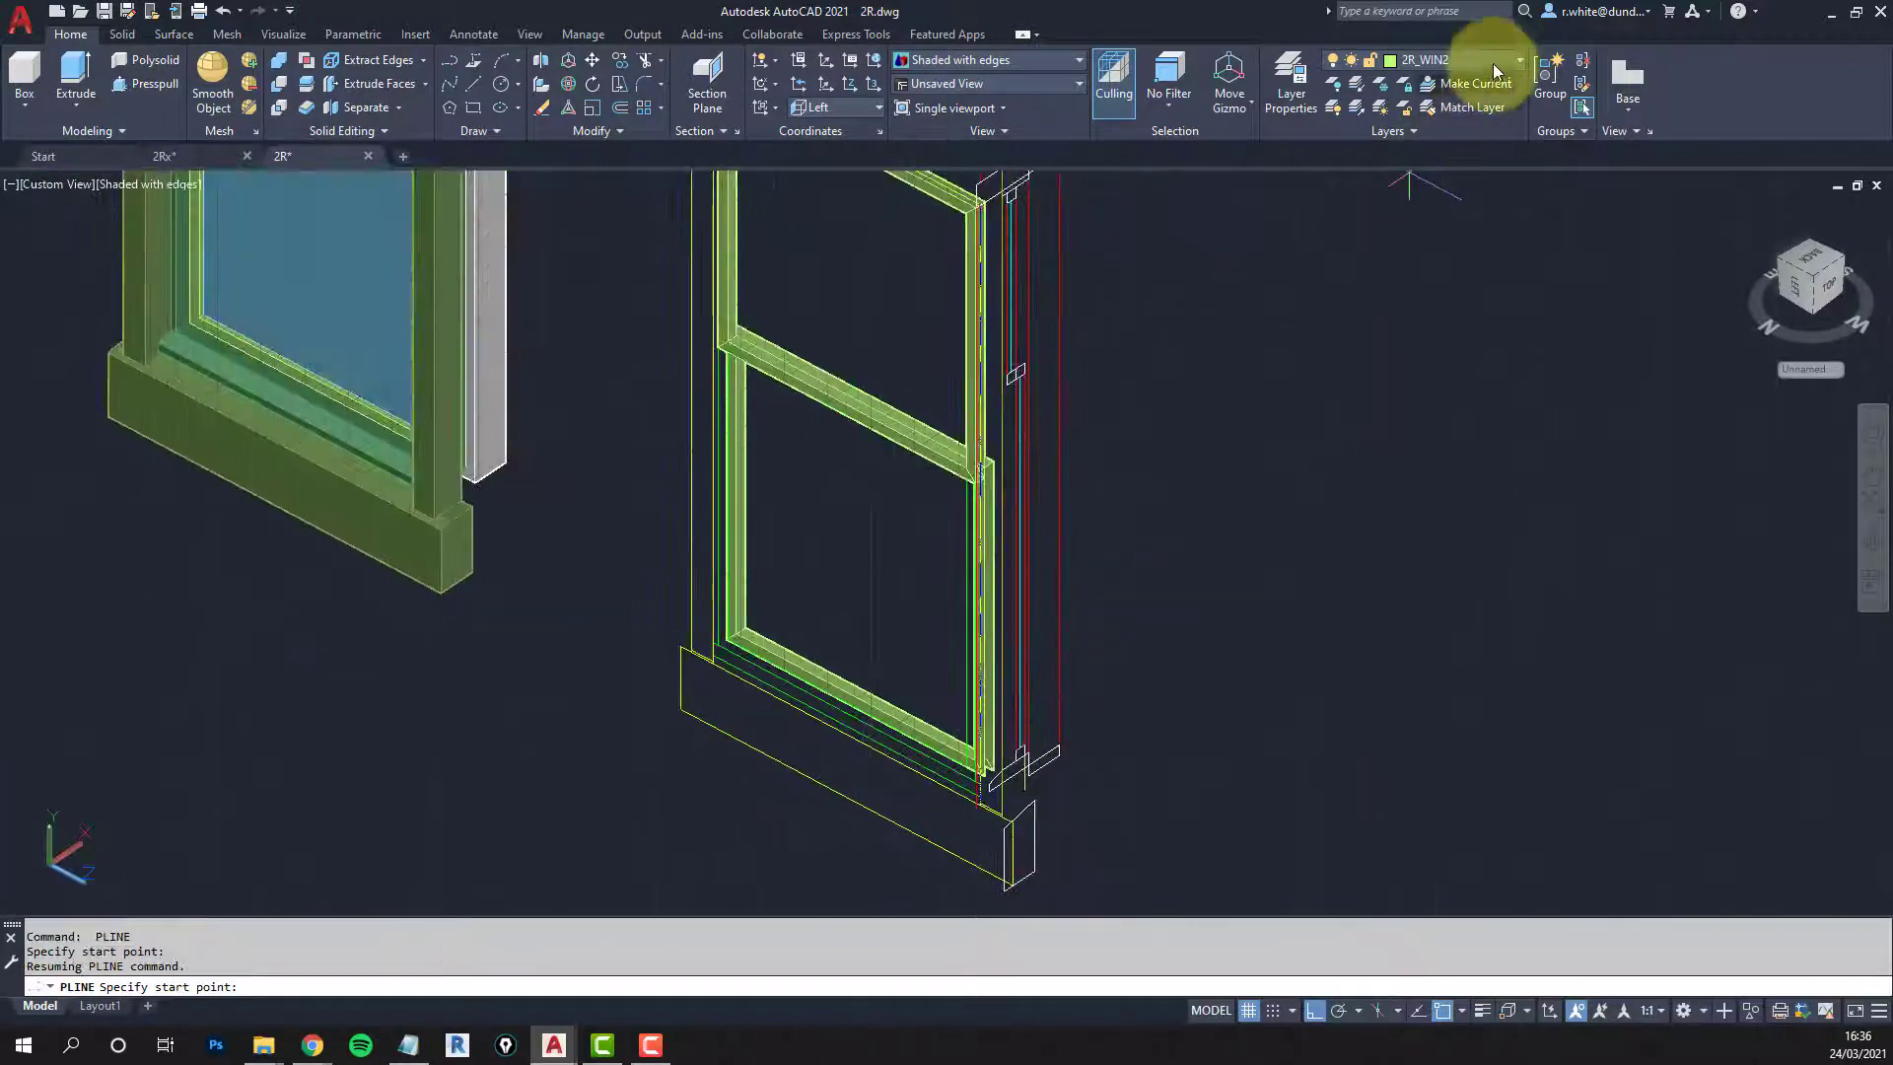
Step: Isolate layer 2R_WIN2 by picking one of the sash's rail faces
left_click(1357, 86)
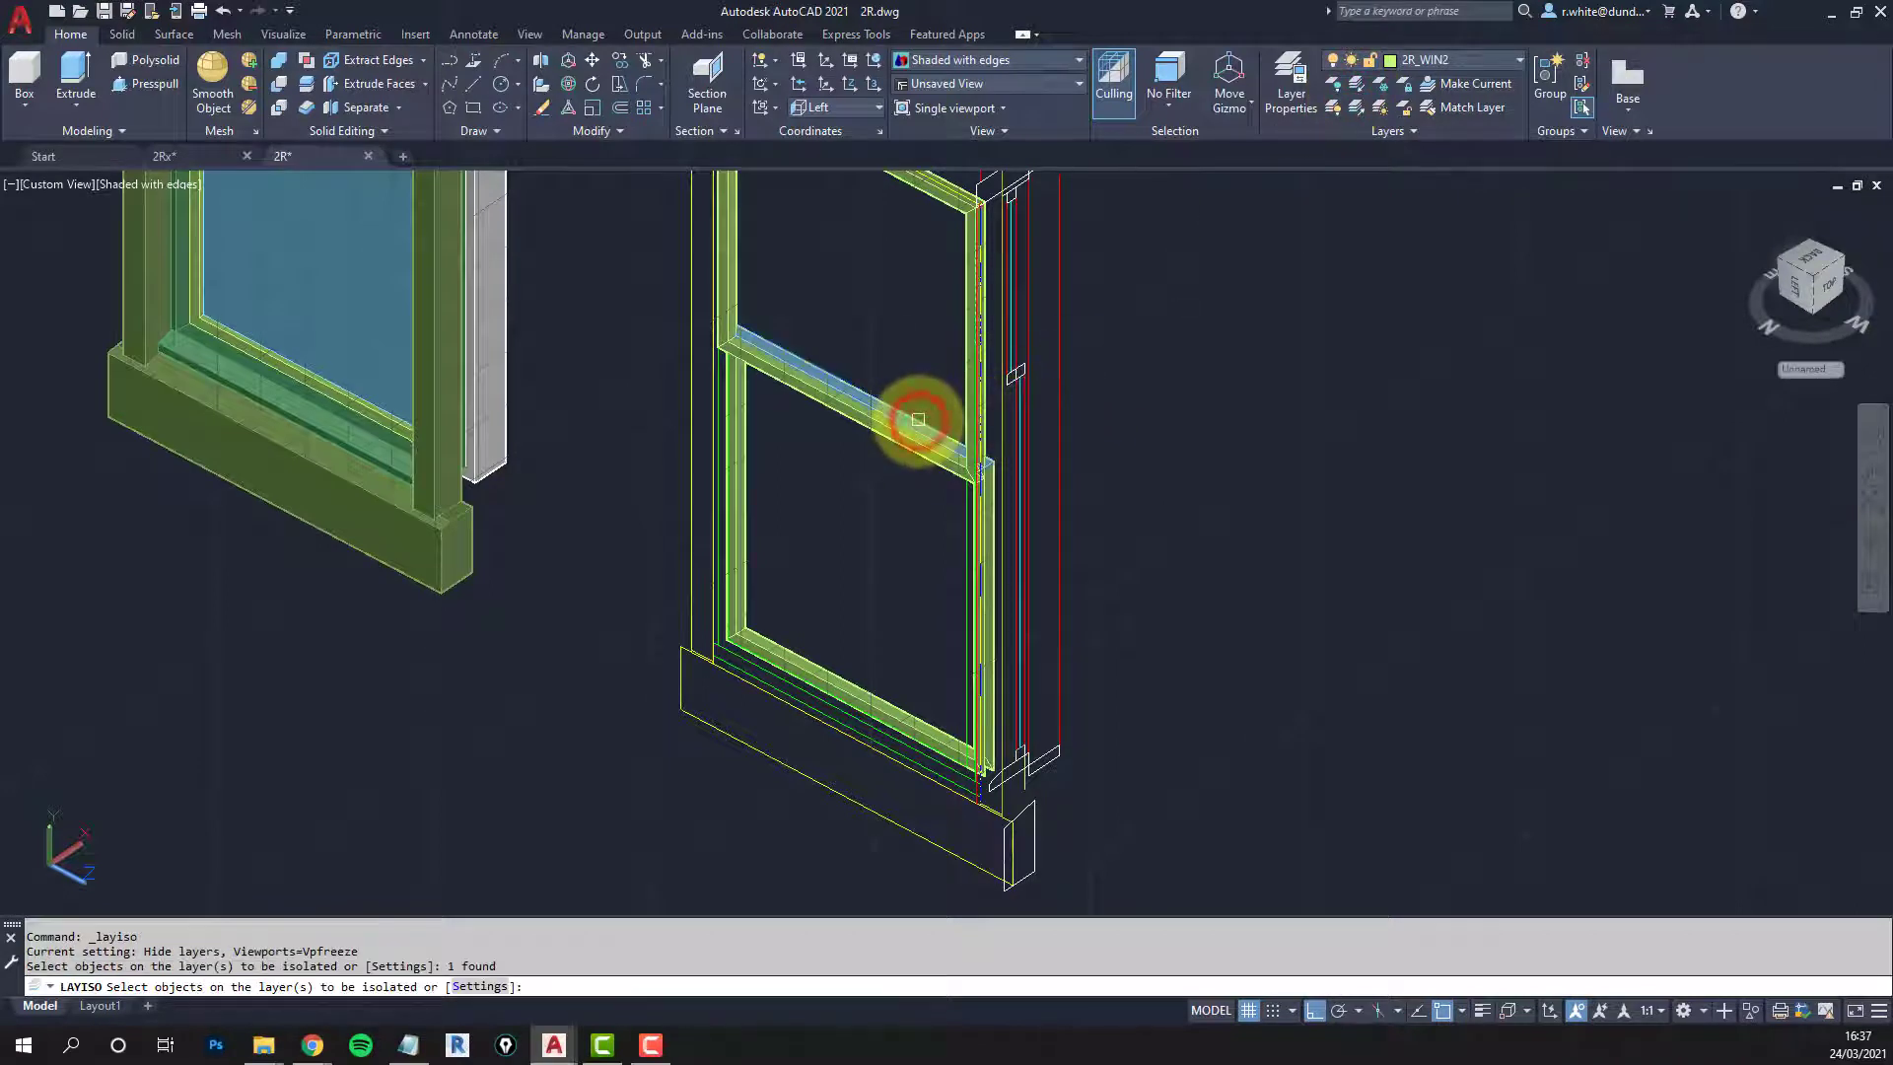
key("Return")
scroll(893, 493, "down", 3)
key("Escape")
key("Escape")
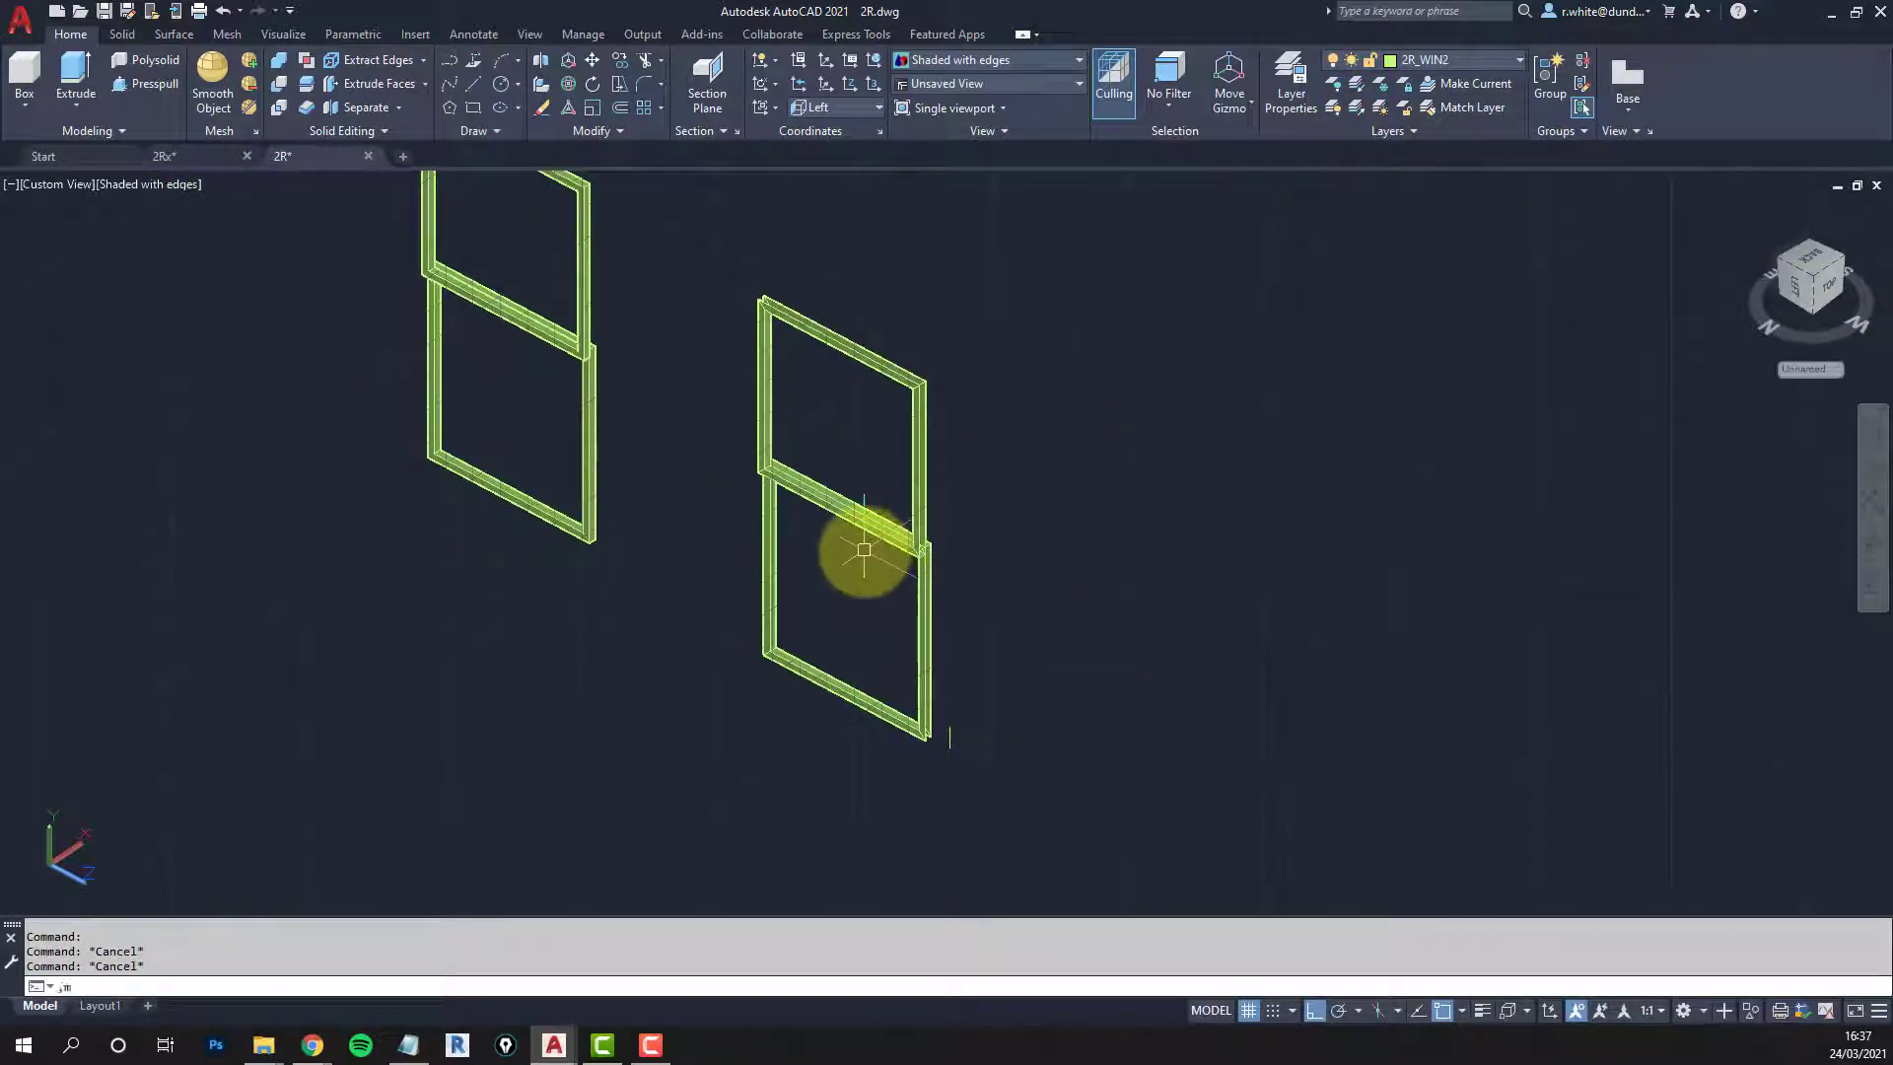
type("m")
key("Return")
type("w")
key("Return")
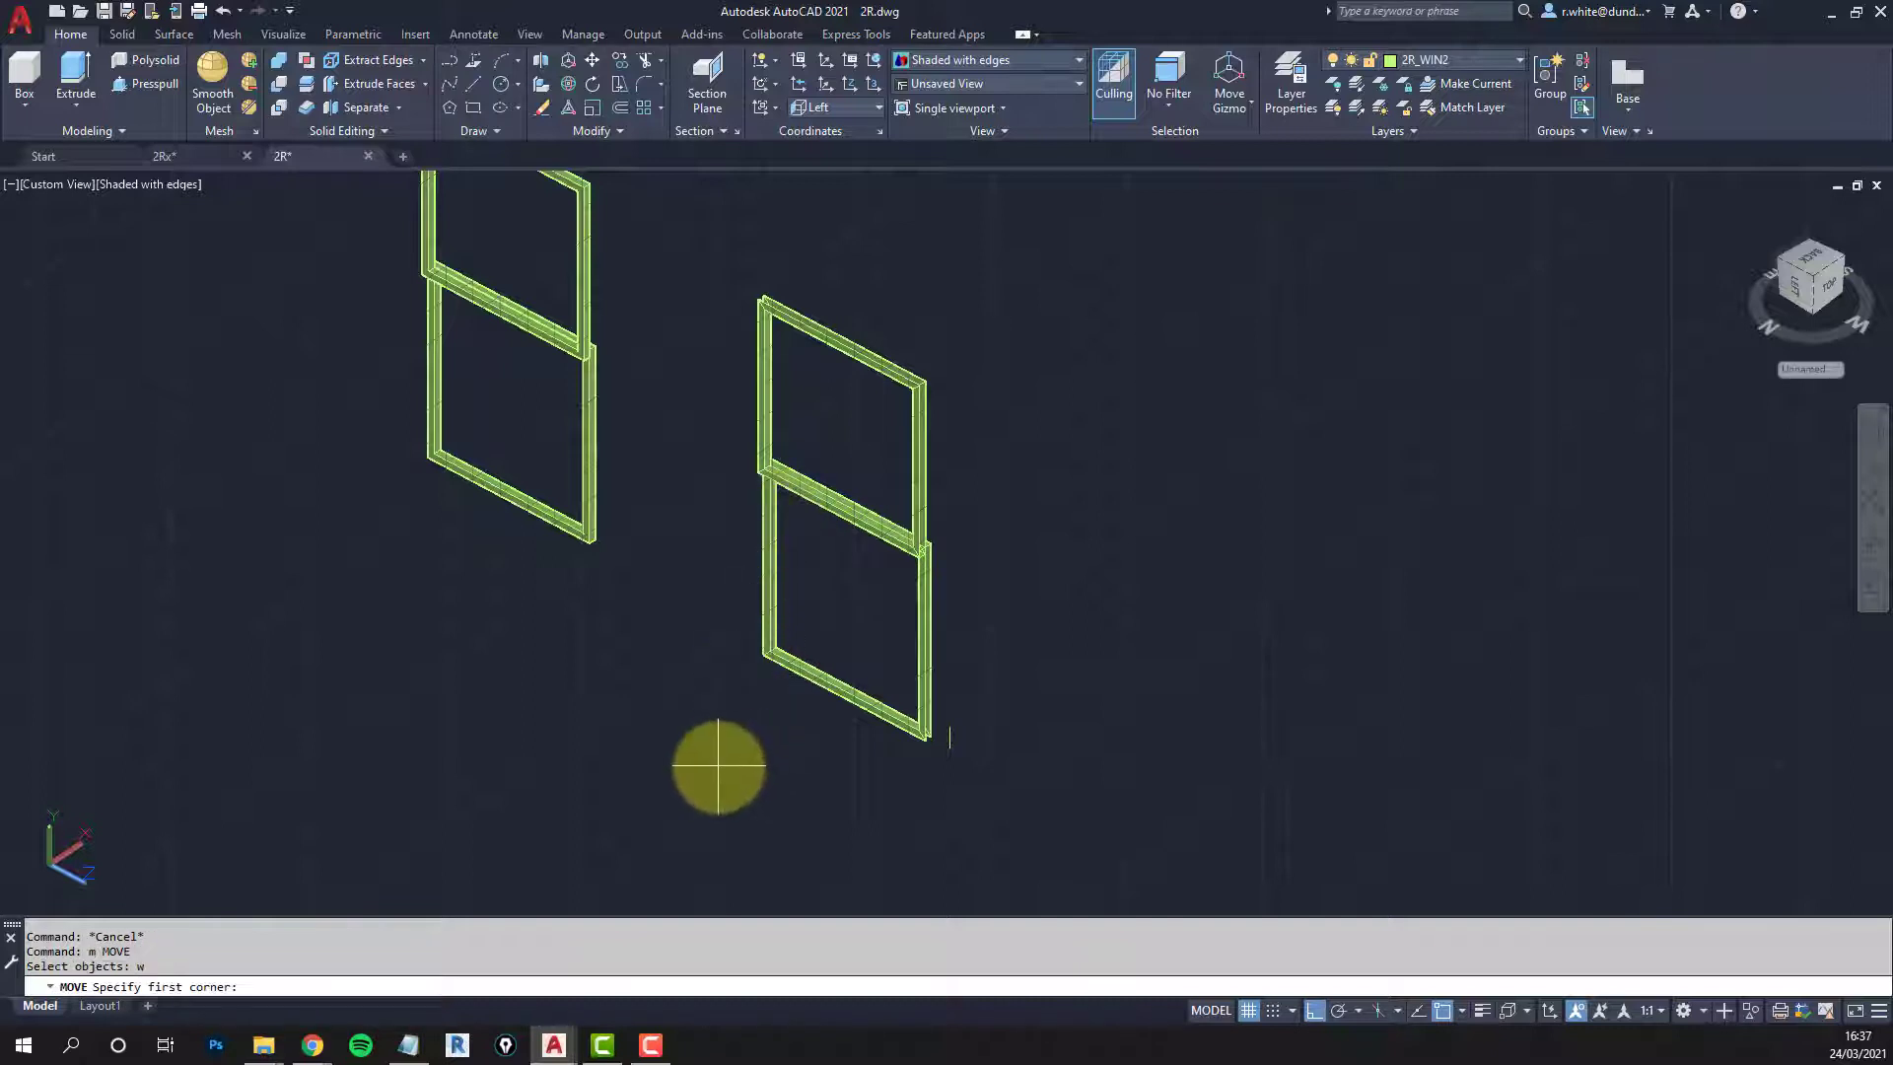
left_click(718, 766)
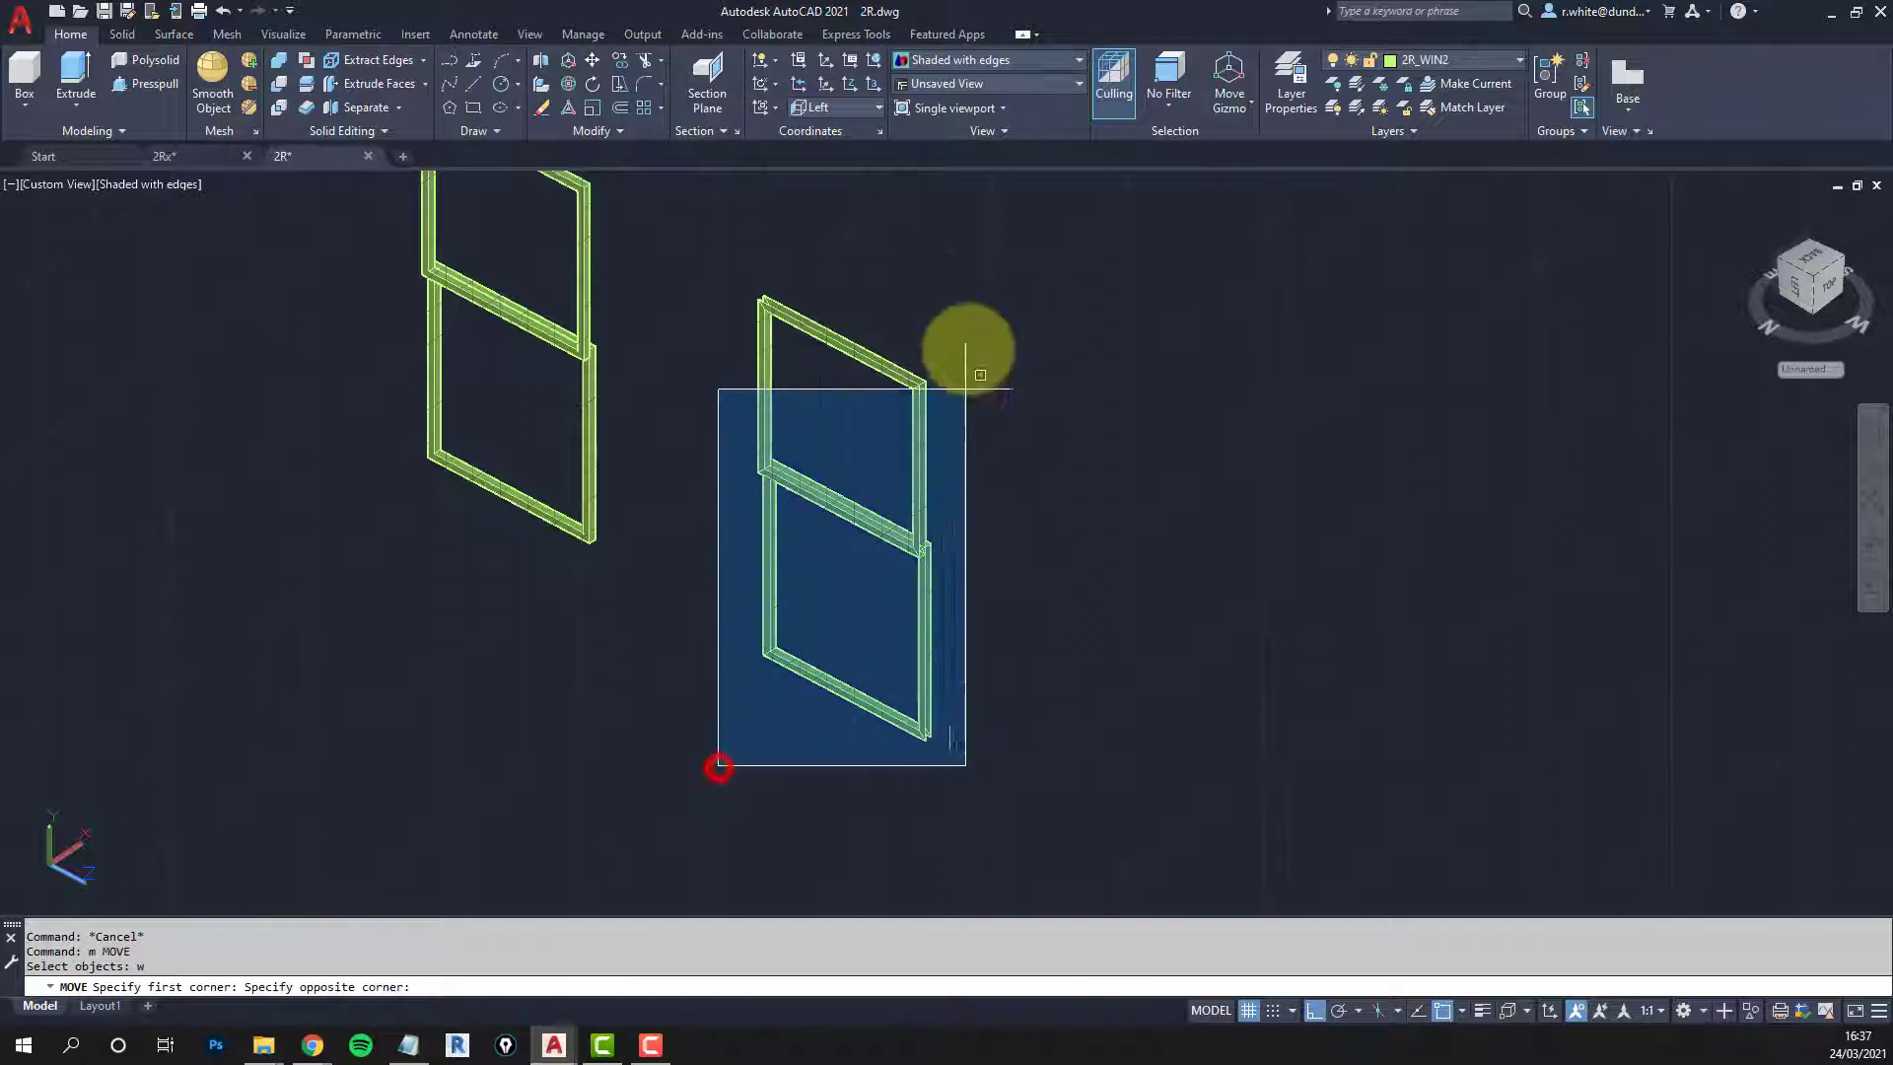
left_click(941, 280)
key("Return")
scroll(936, 730, "up", 5)
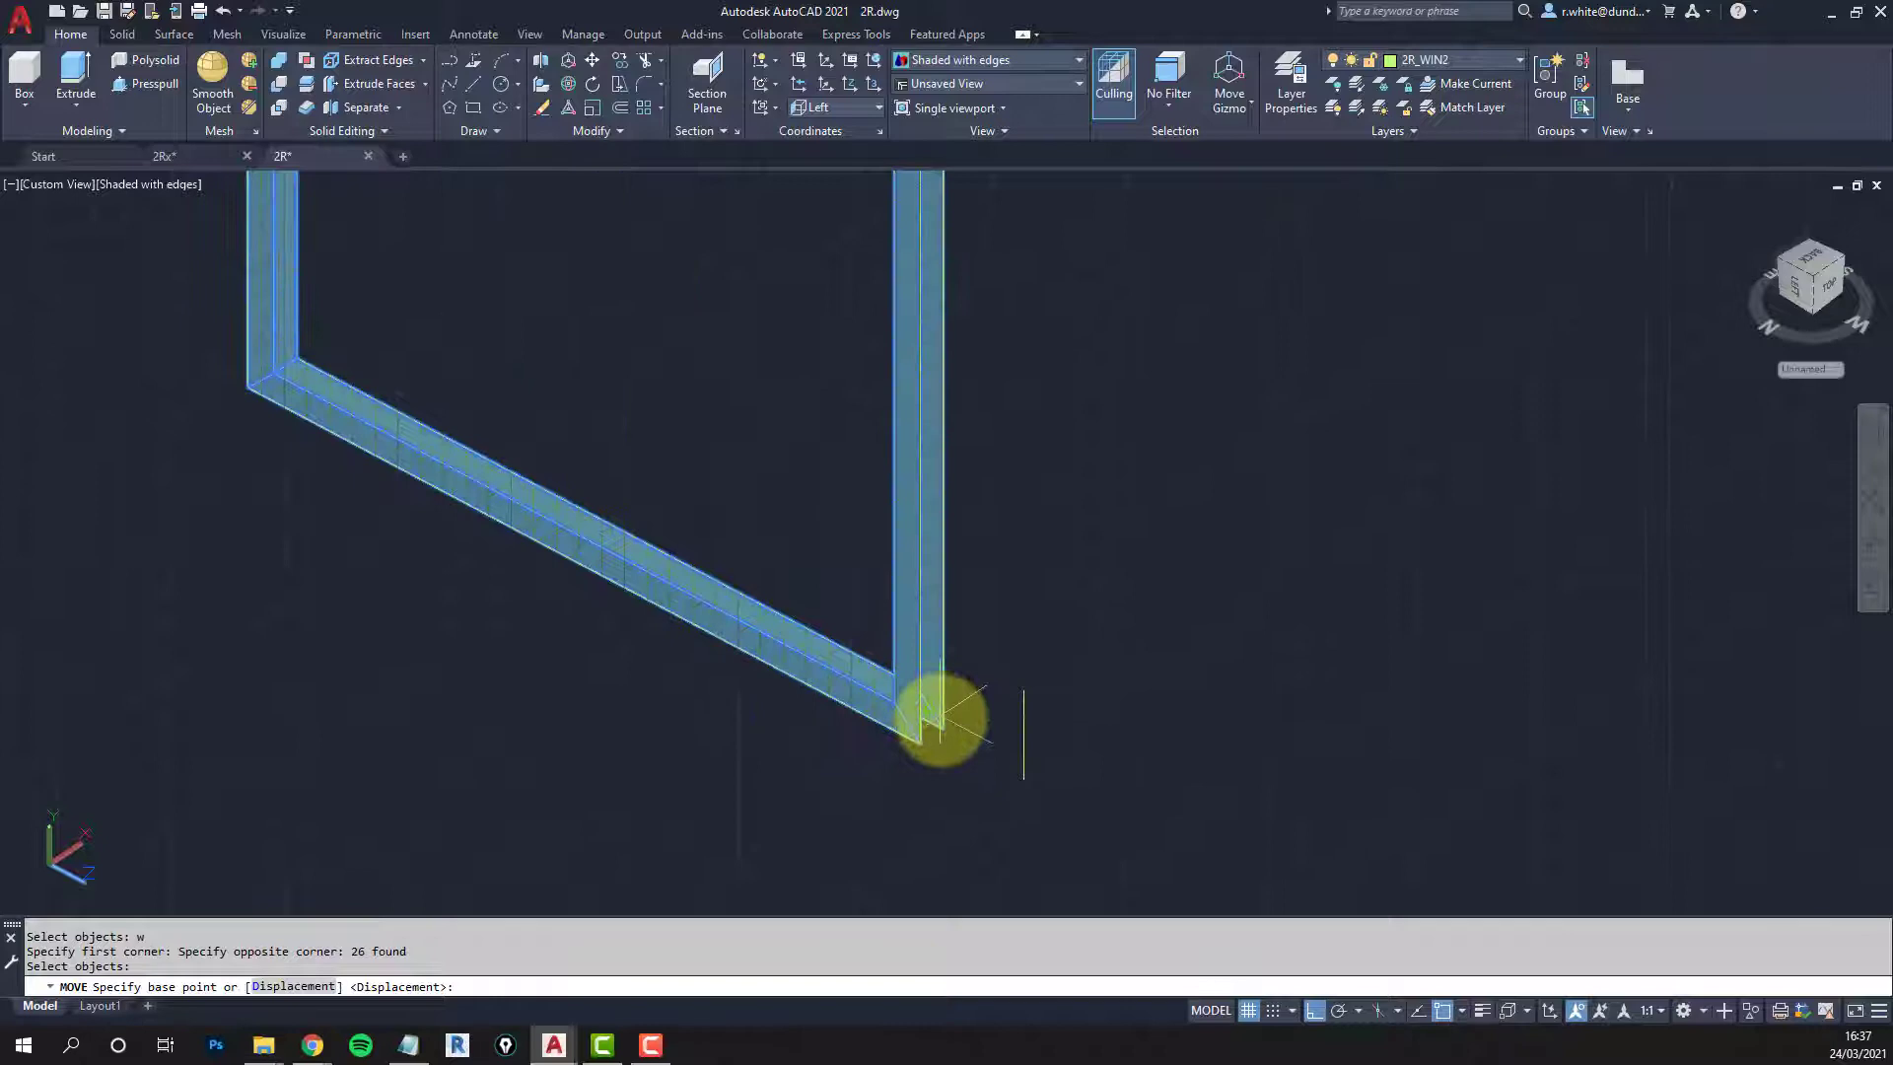
left_click(942, 728)
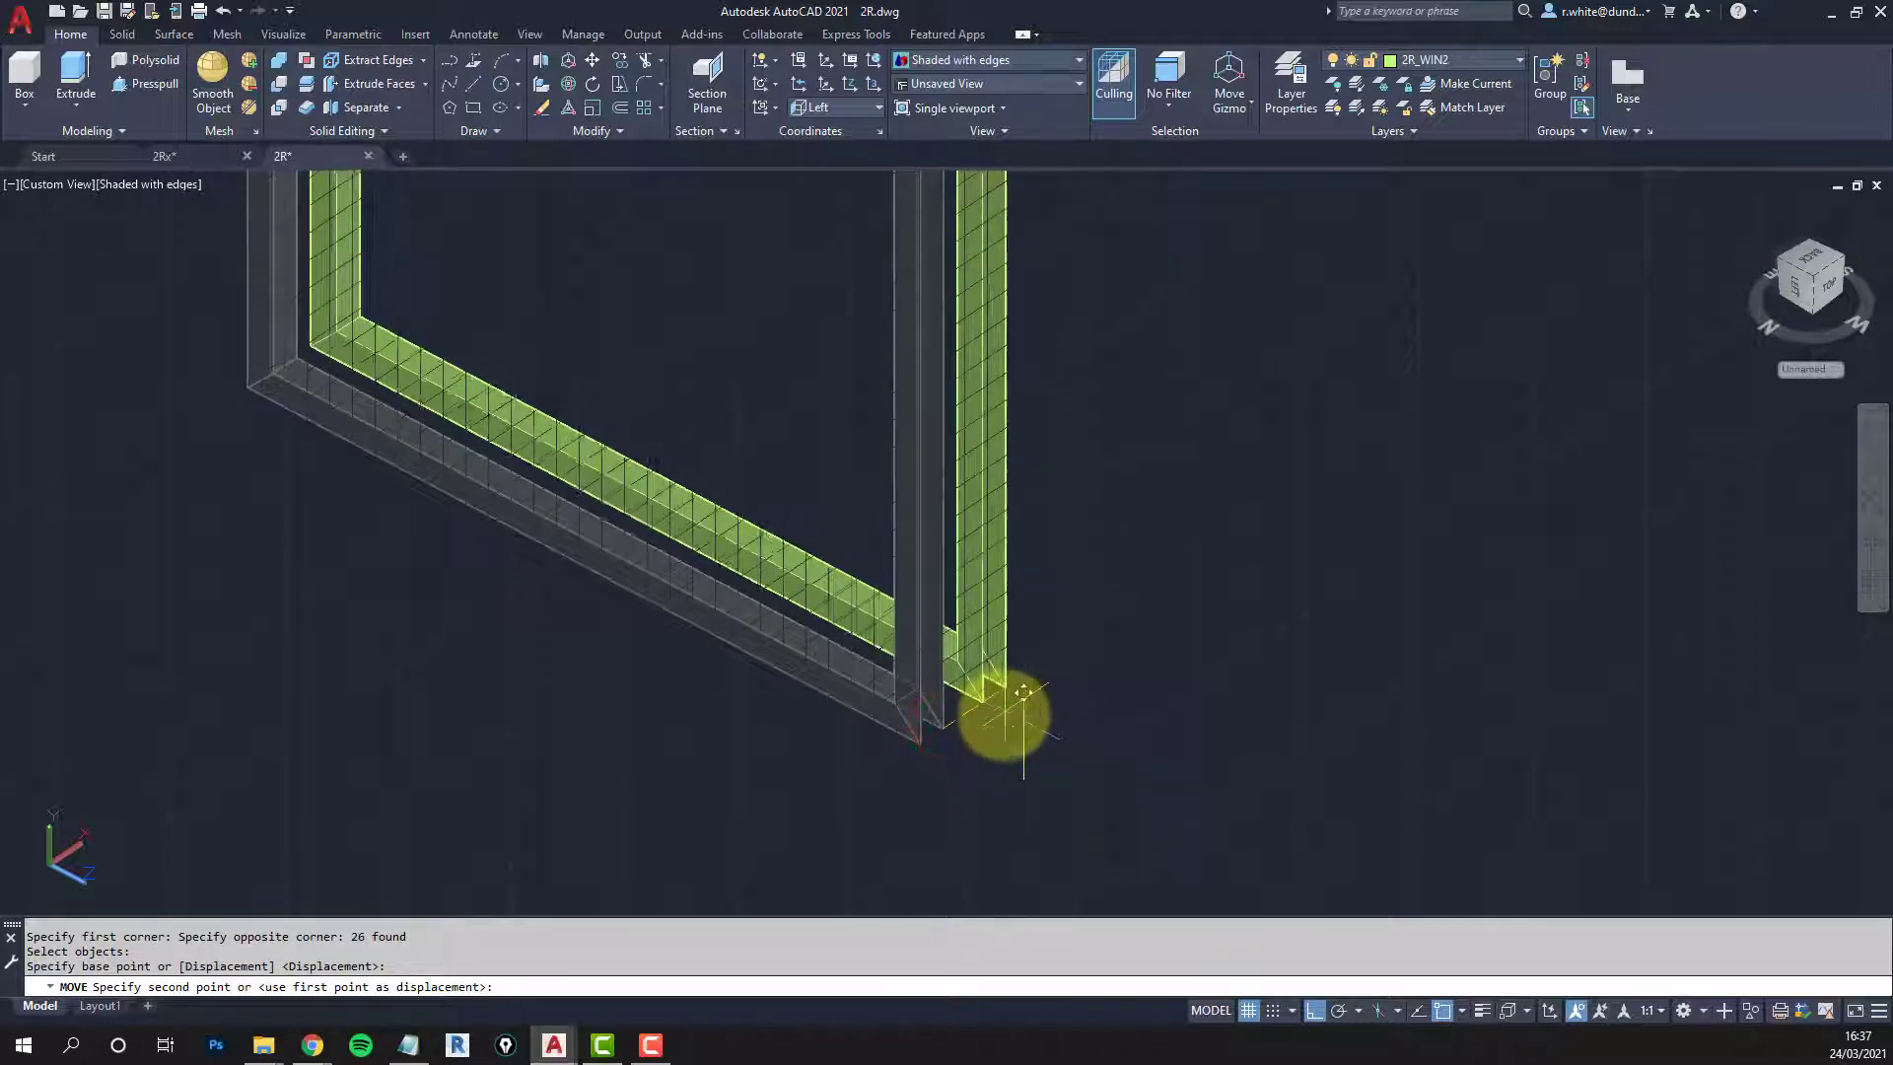
scroll(1023, 690, "up", 3)
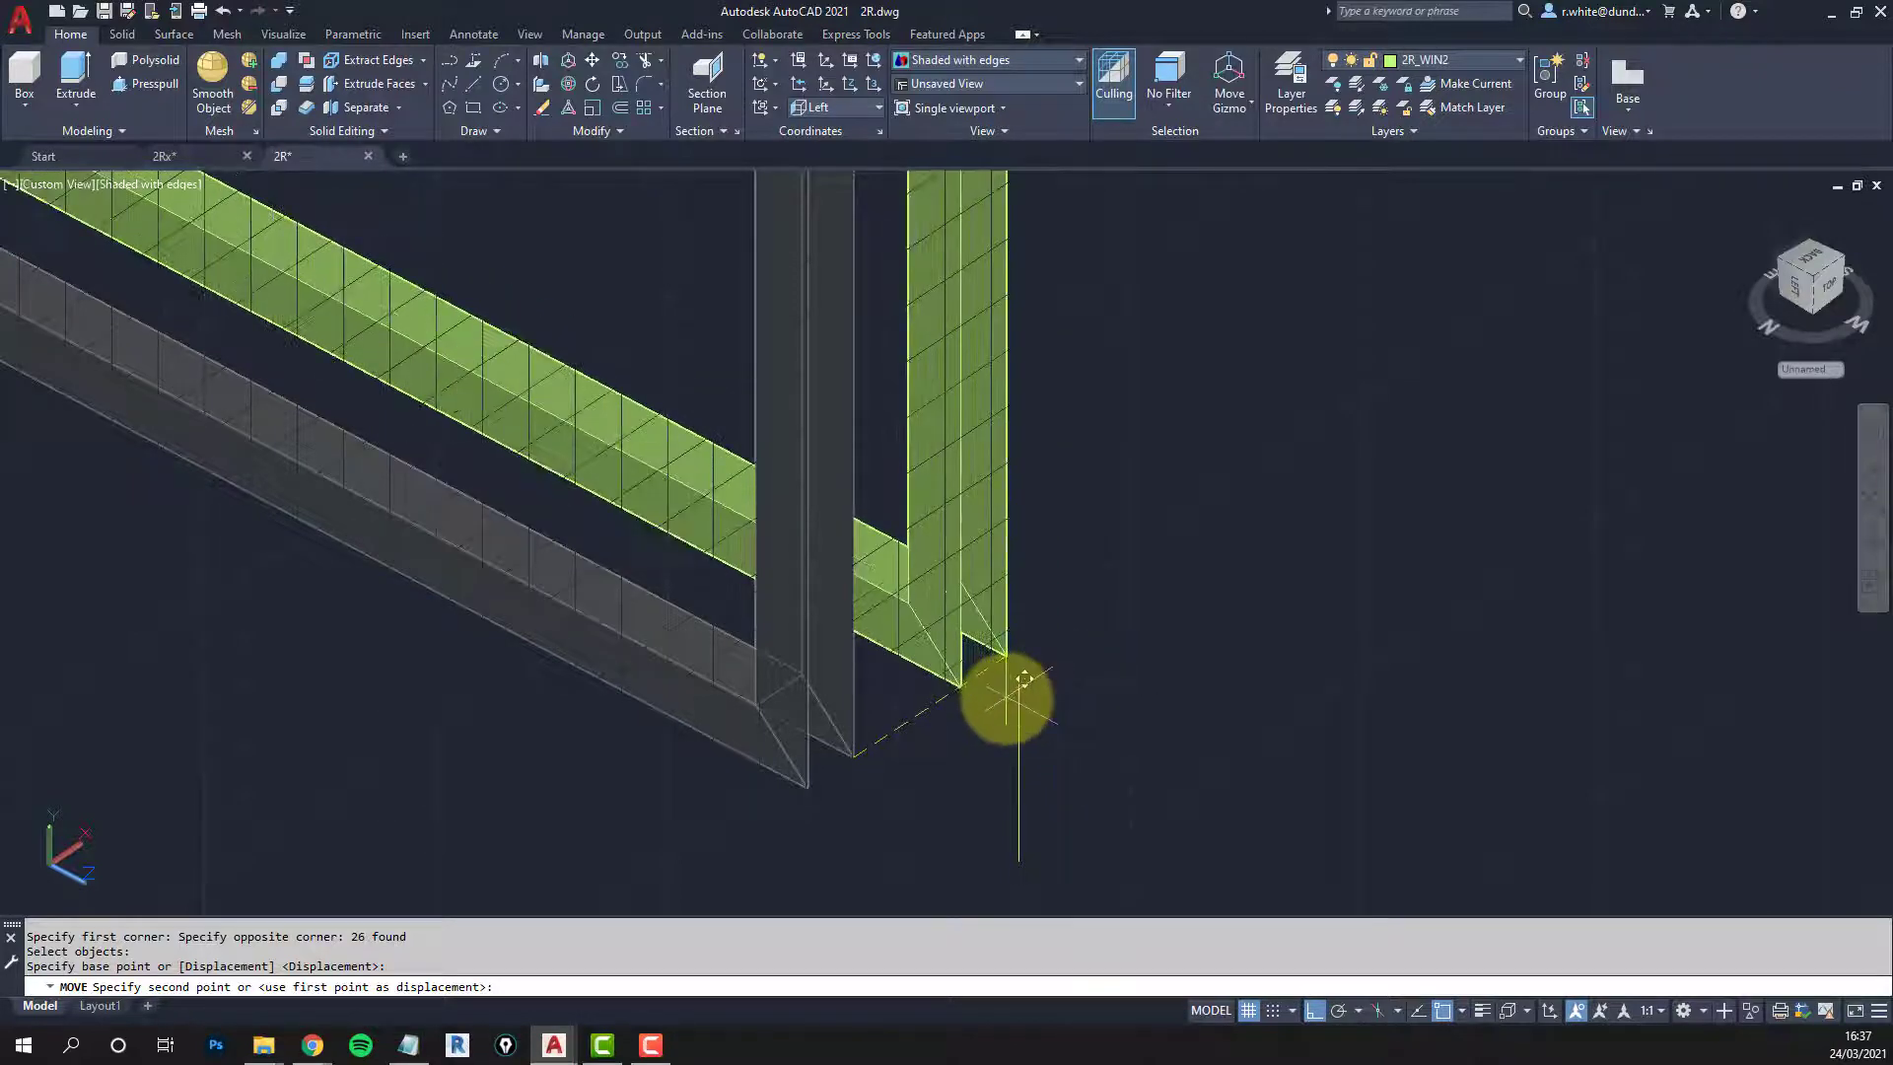
key("Escape")
Step: Restore the layers hidden by the isolation
key("Escape")
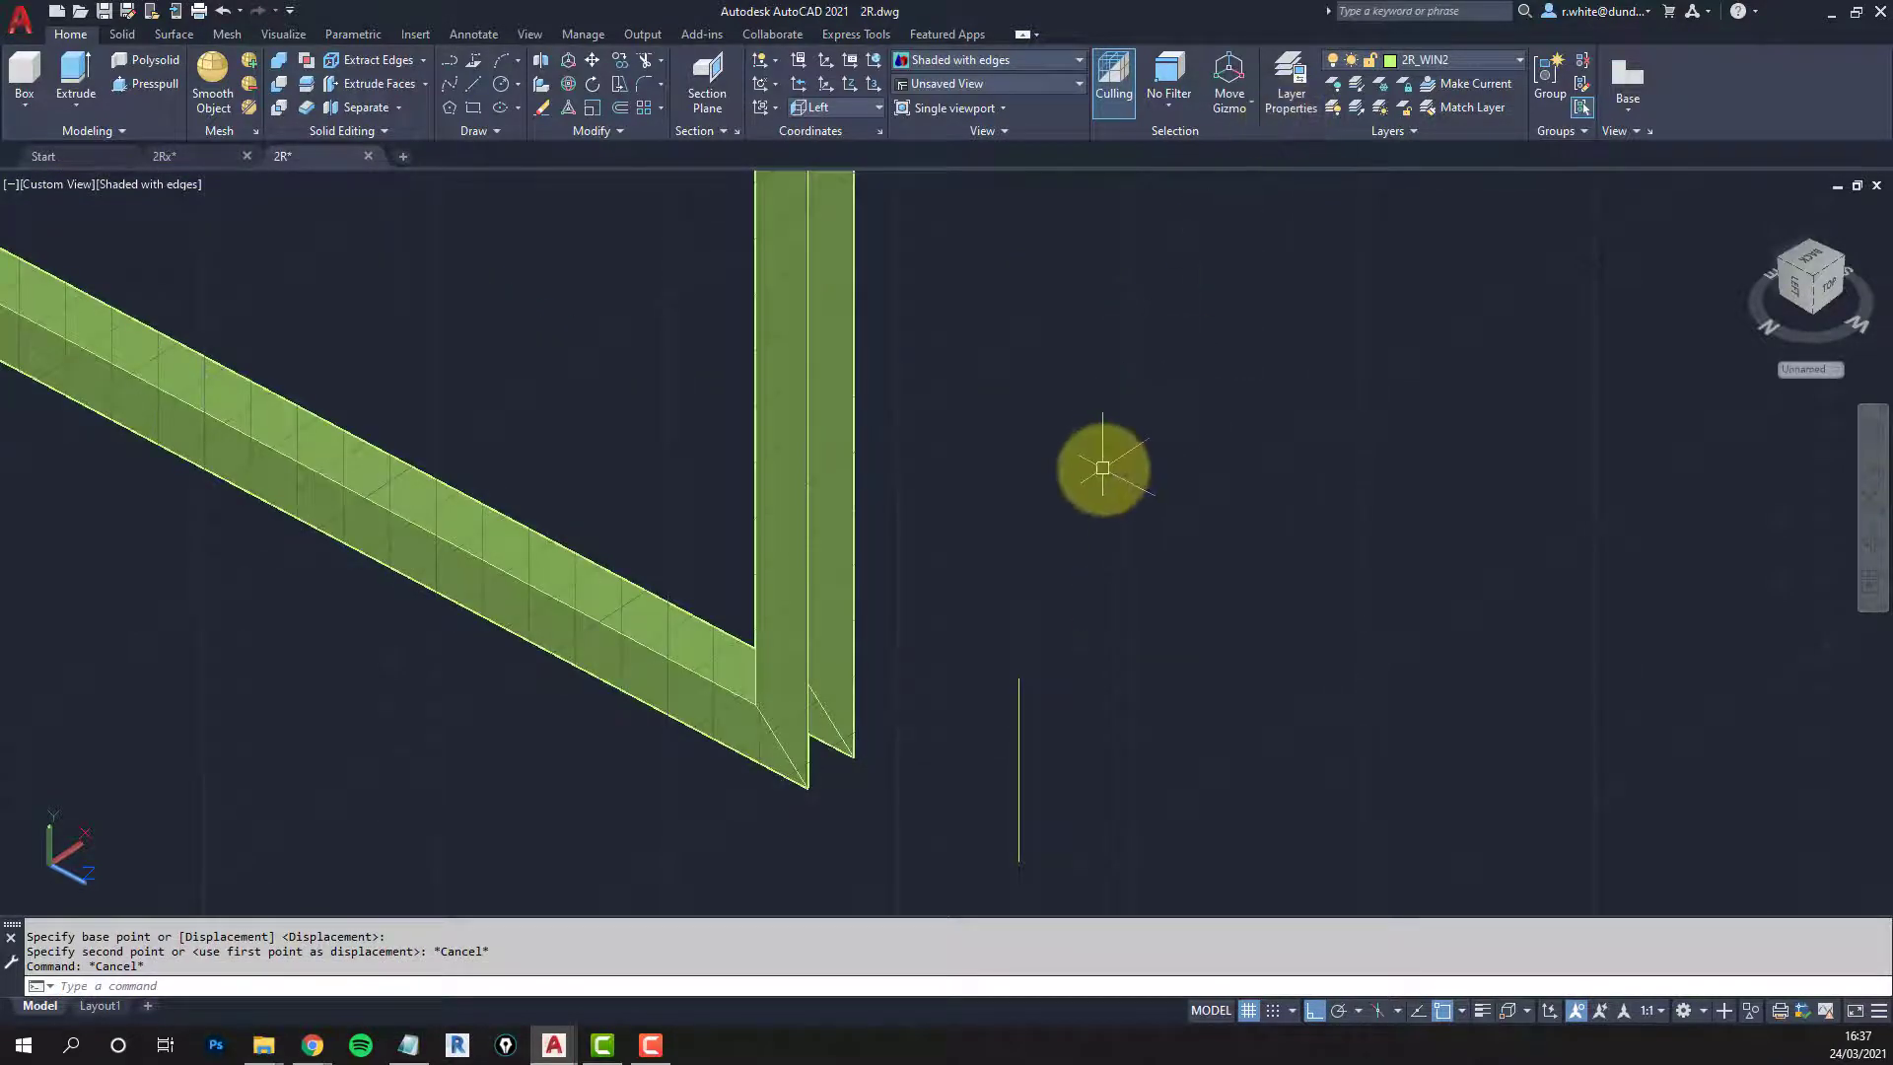
key("Escape")
key("Escape")
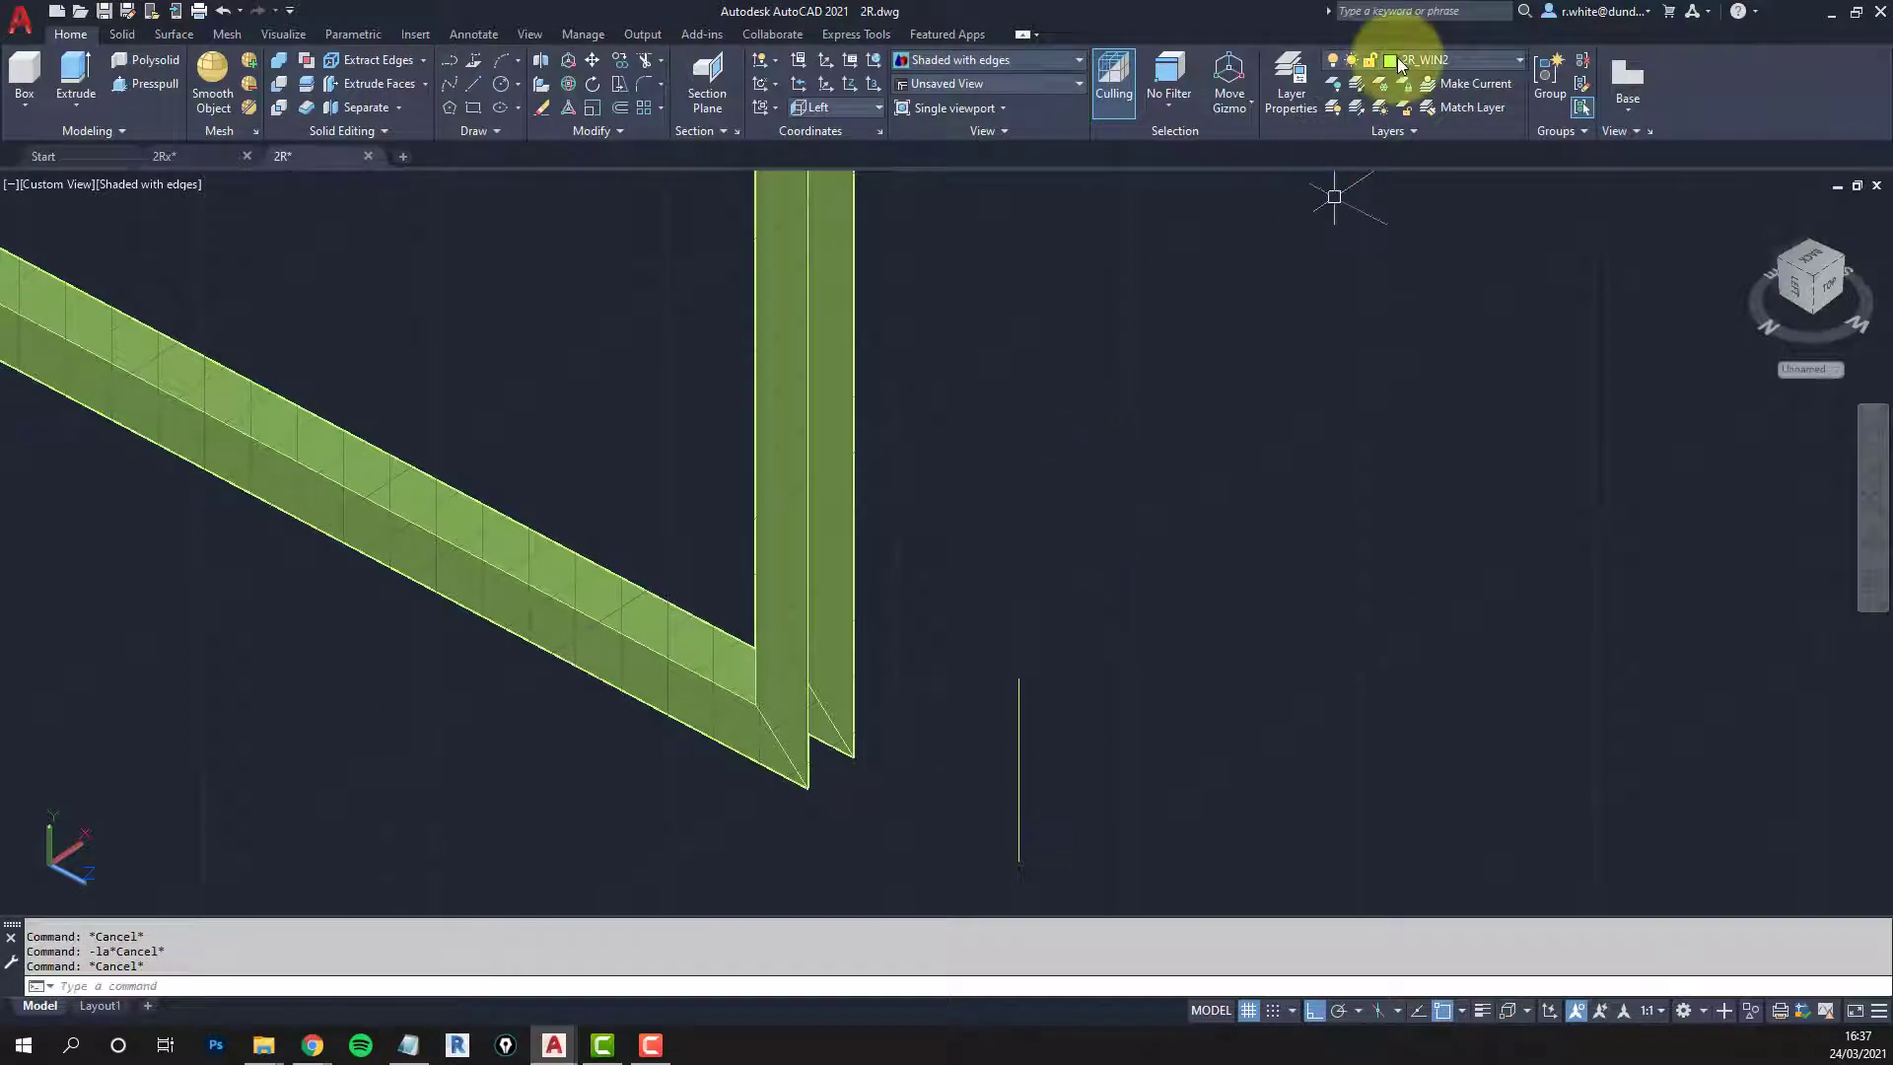
left_click(1357, 108)
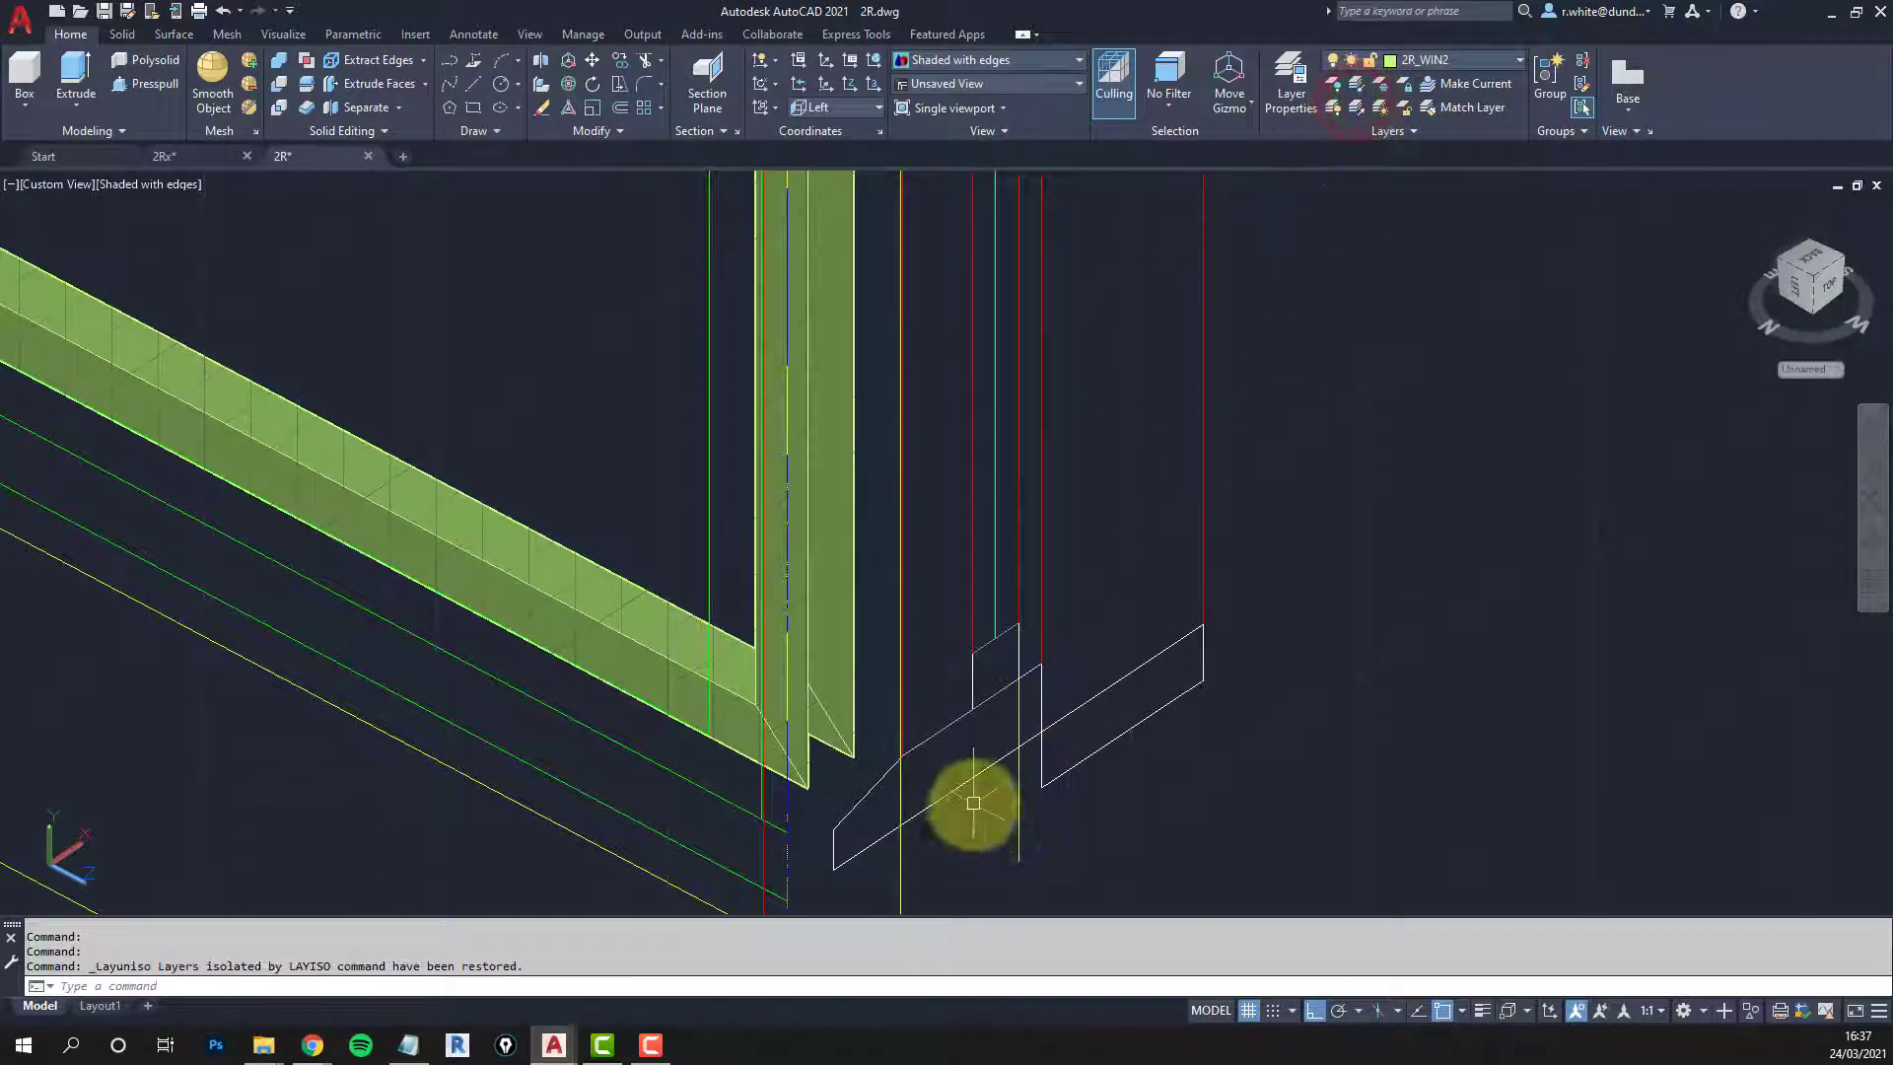
Step: Draw a horizontal polyline from the lower sash's bottom corner, perpendicular to the window face and past the vertical guide line
middle_click_drag(974, 796, 964, 706, "shift")
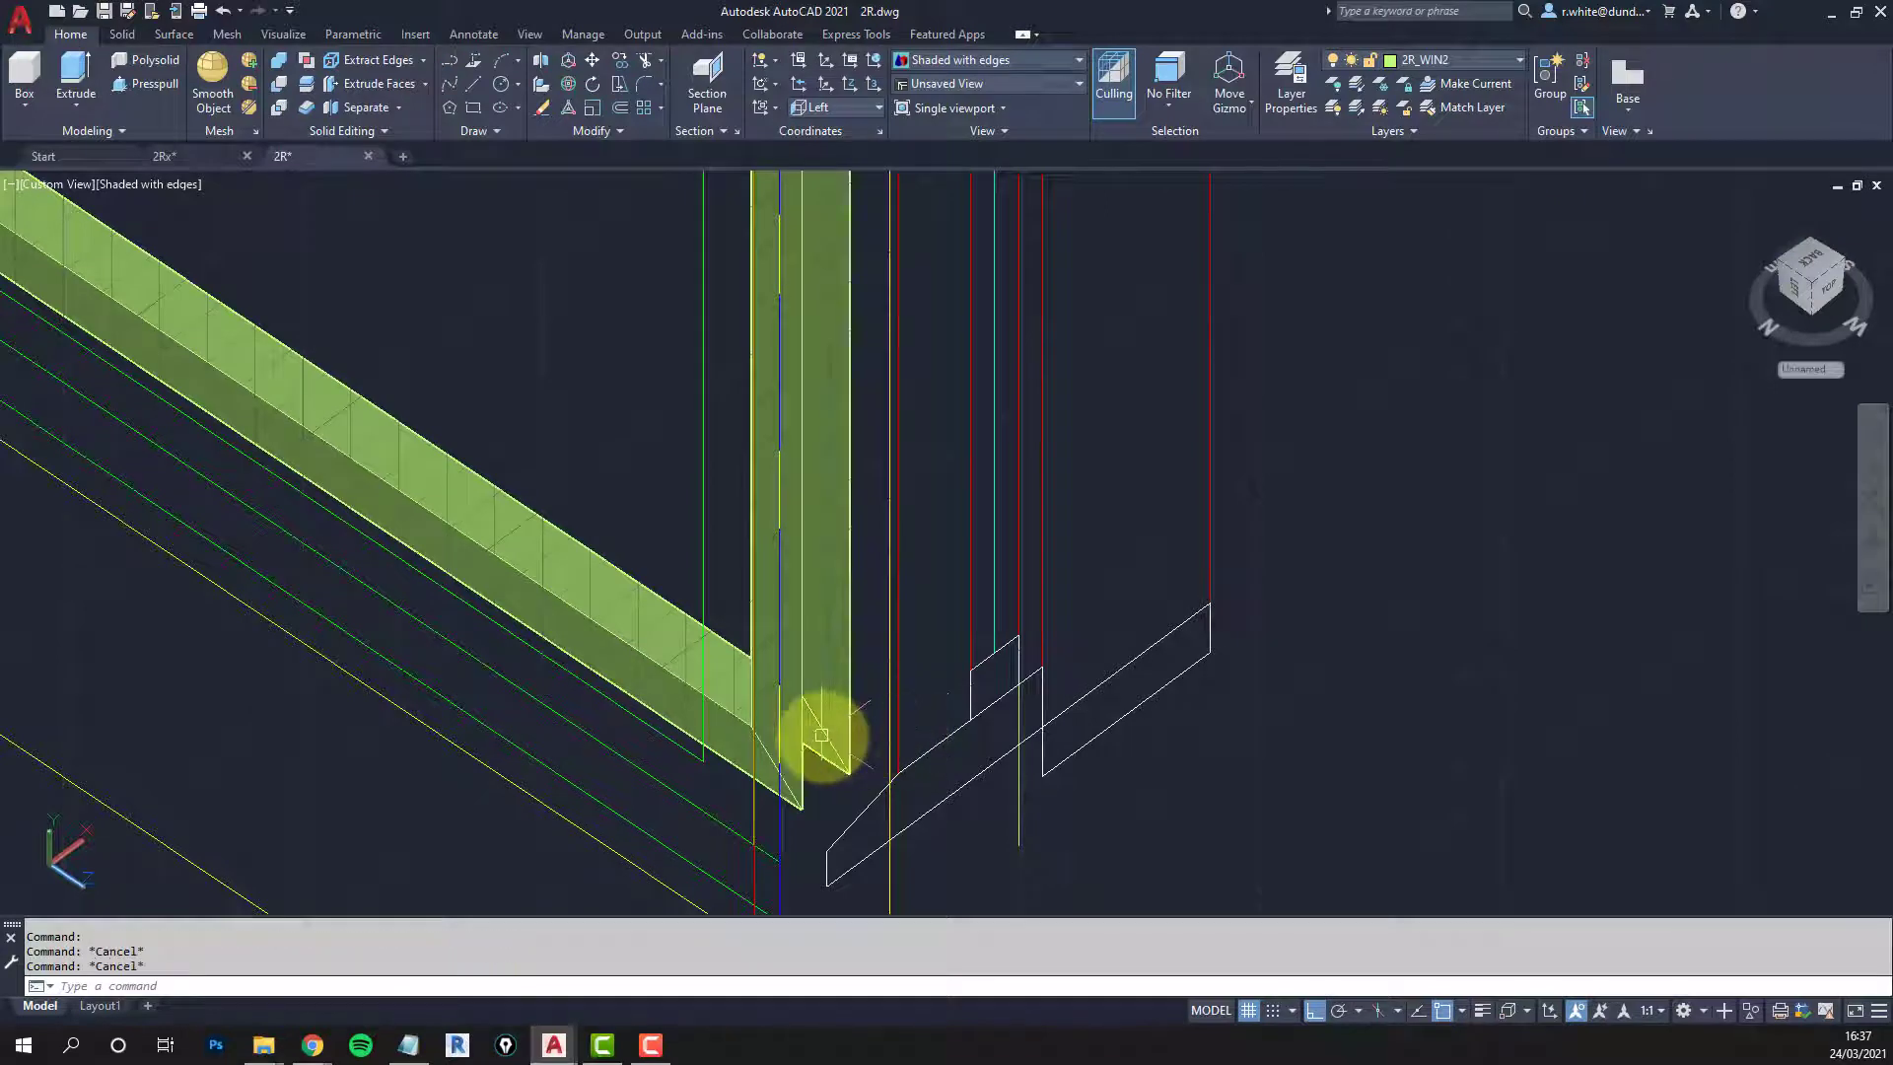
left_click(848, 770)
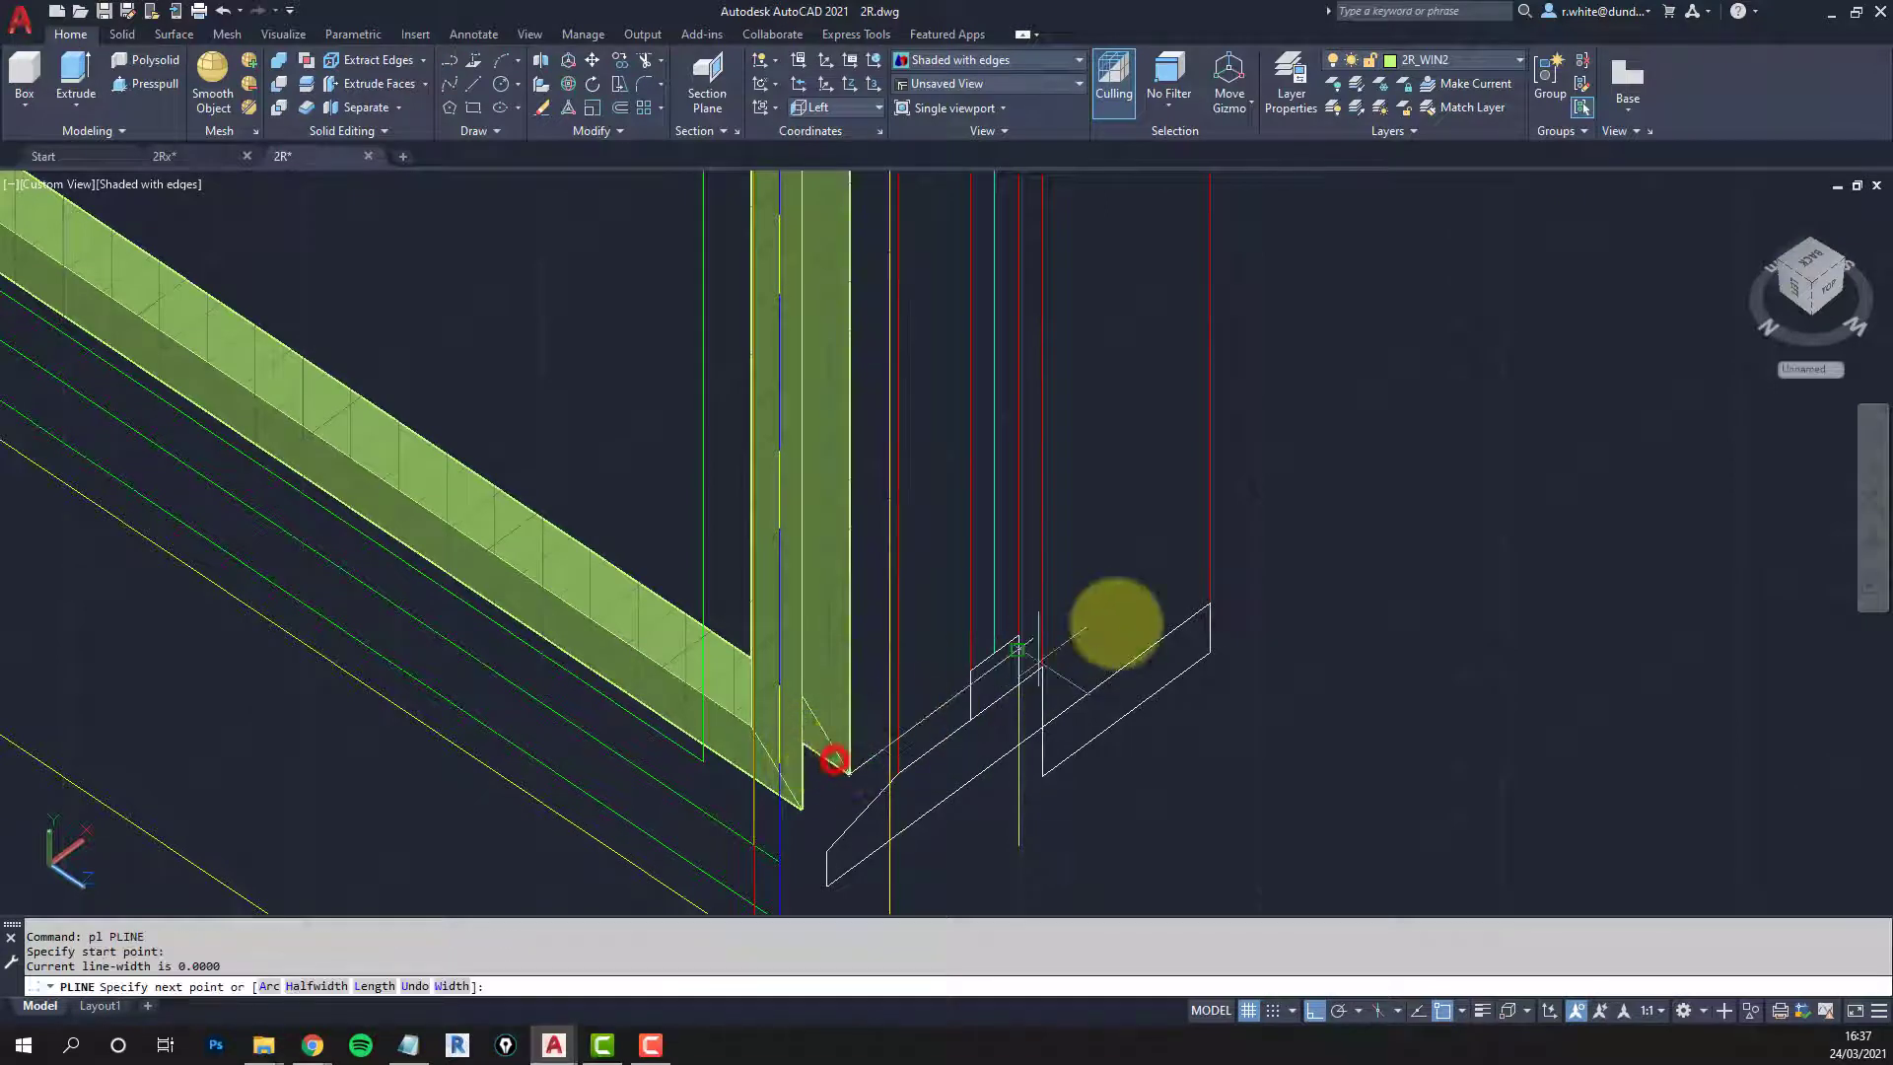
left_click(1134, 619)
key("Return")
Step: Trim the horizontal polyline's overshoot, using the vertical guide line at the sill section as the cutting edge
type("tr")
key("Return")
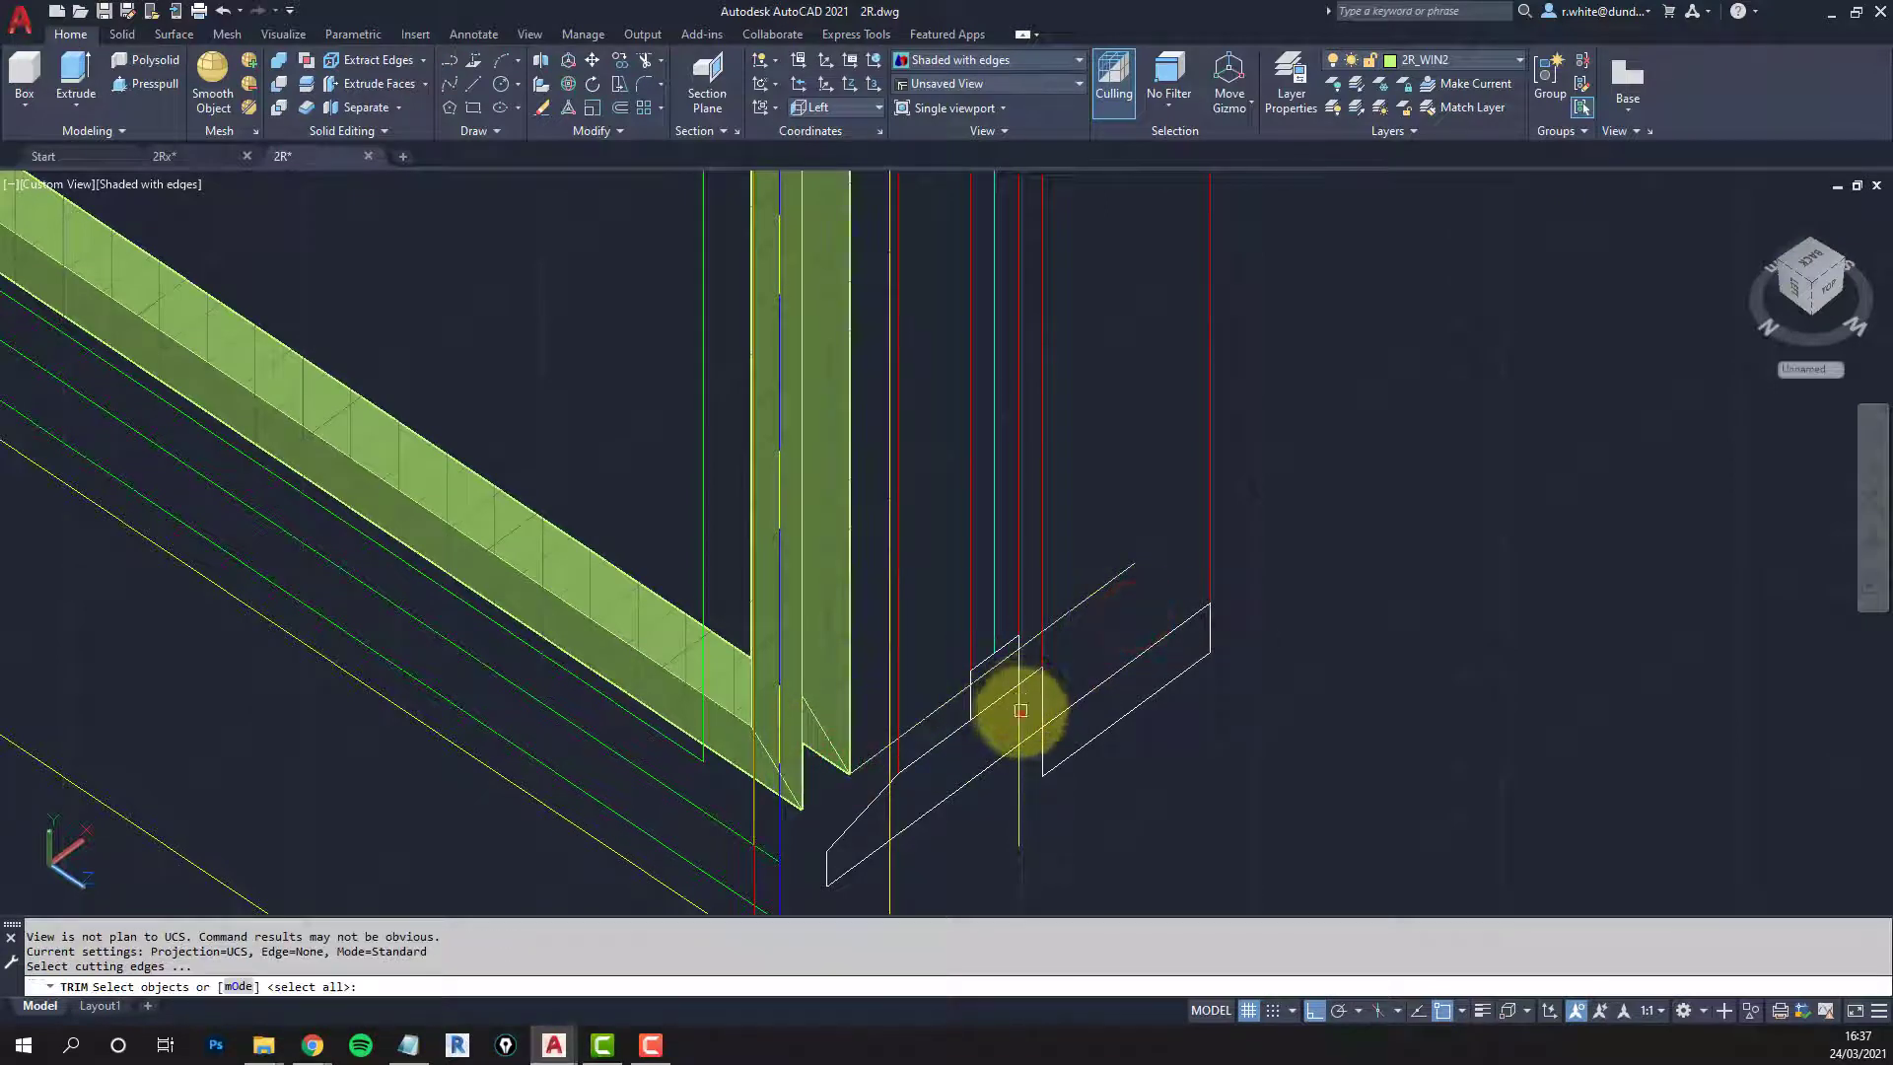
left_click(1021, 710)
key("Return")
left_click(1078, 610)
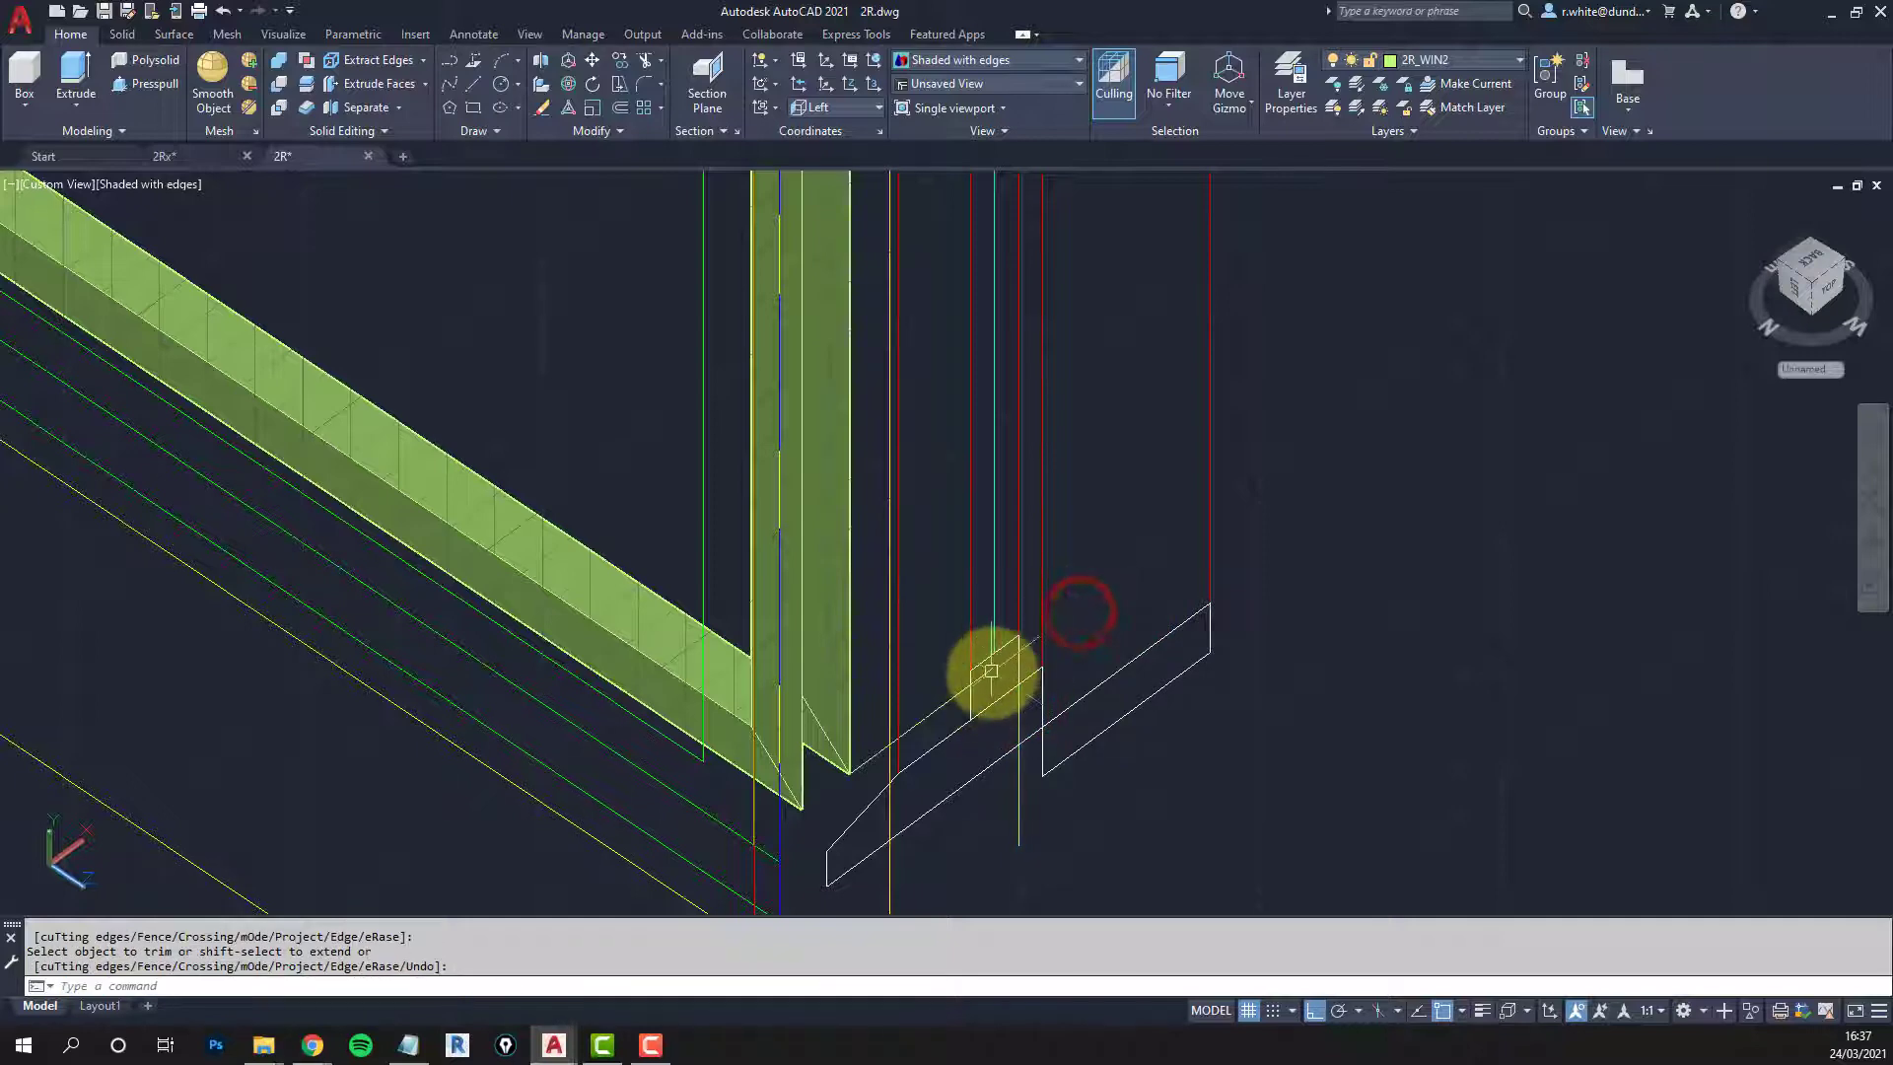
key("Escape")
key("Escape")
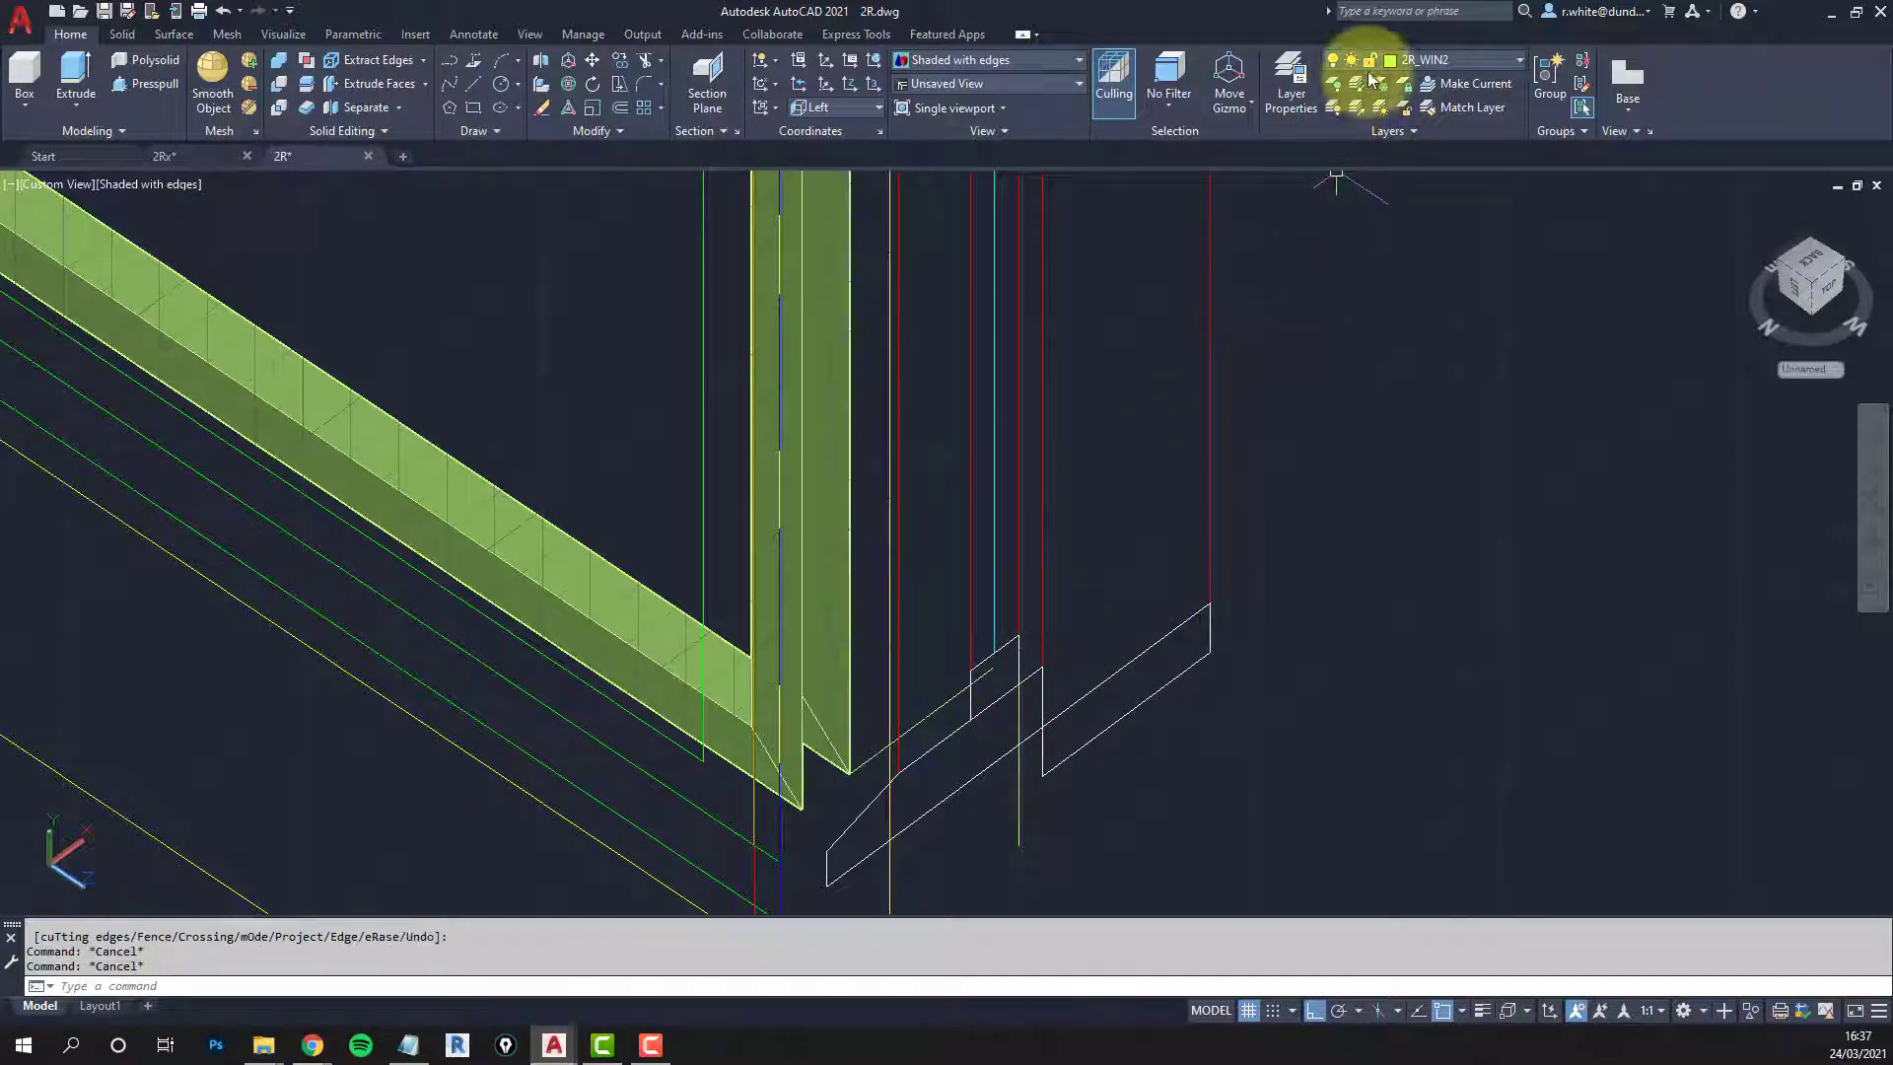
Step: Isolate layer 2R_WIN2 by picking the lower sash beside the window section
left_click(1357, 85)
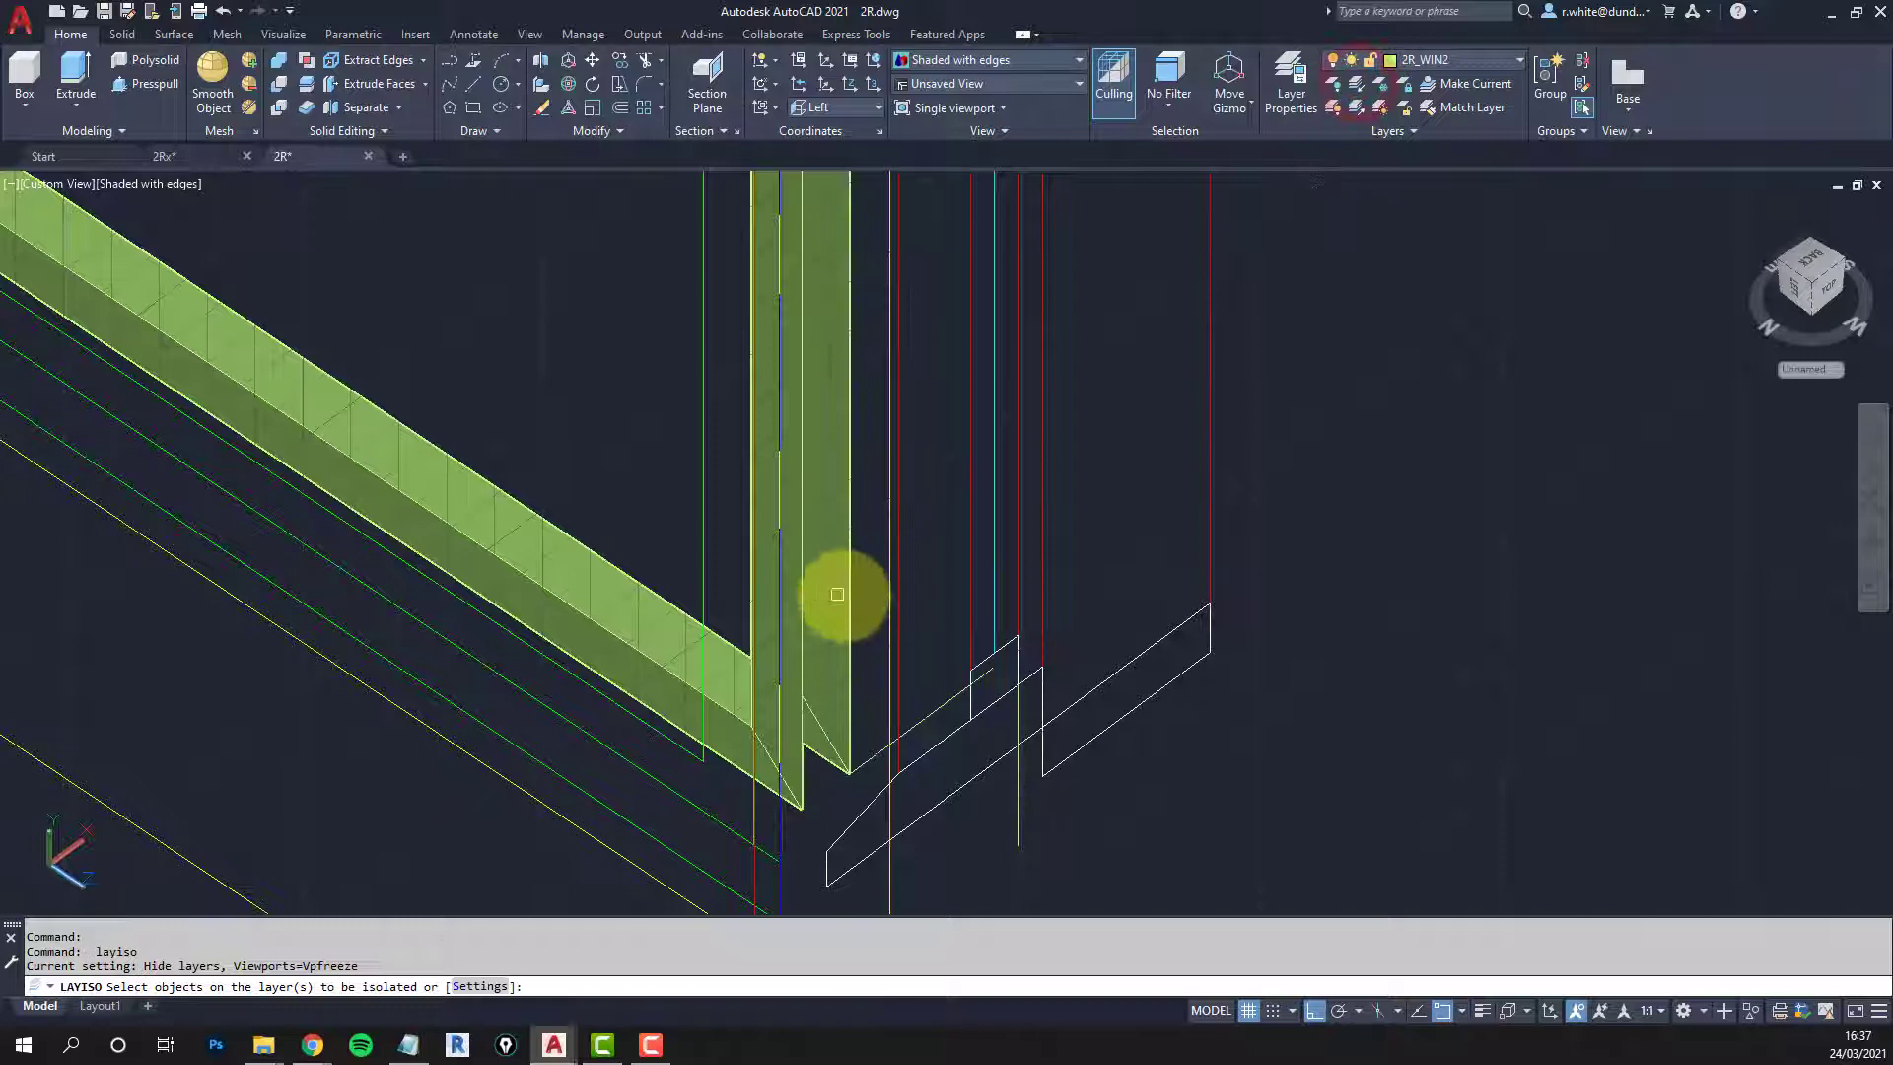
key("Return")
scroll(833, 612, "down", 4)
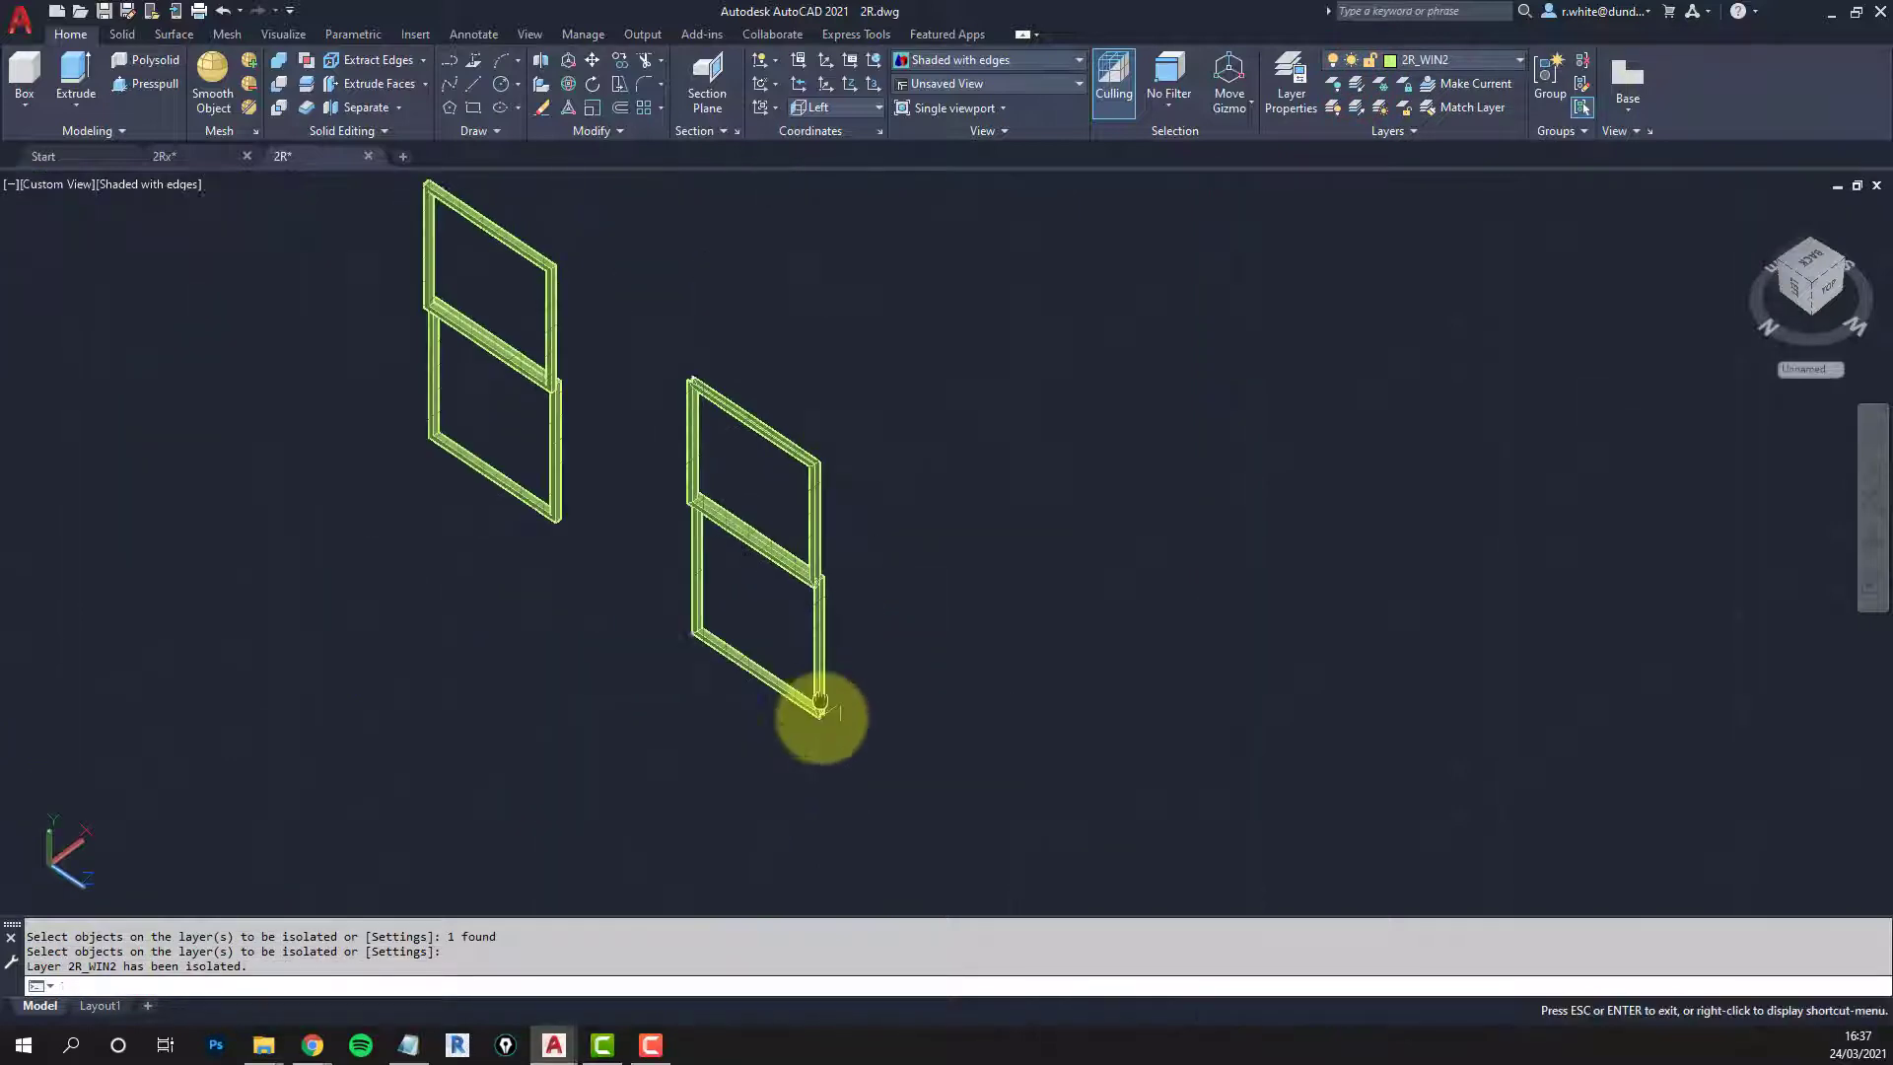
Step: Move both new sashes together from the lower sash's bottom corner to the far end of the horizontal guide polyline
key("Escape")
key("Escape")
type("m")
key("Return")
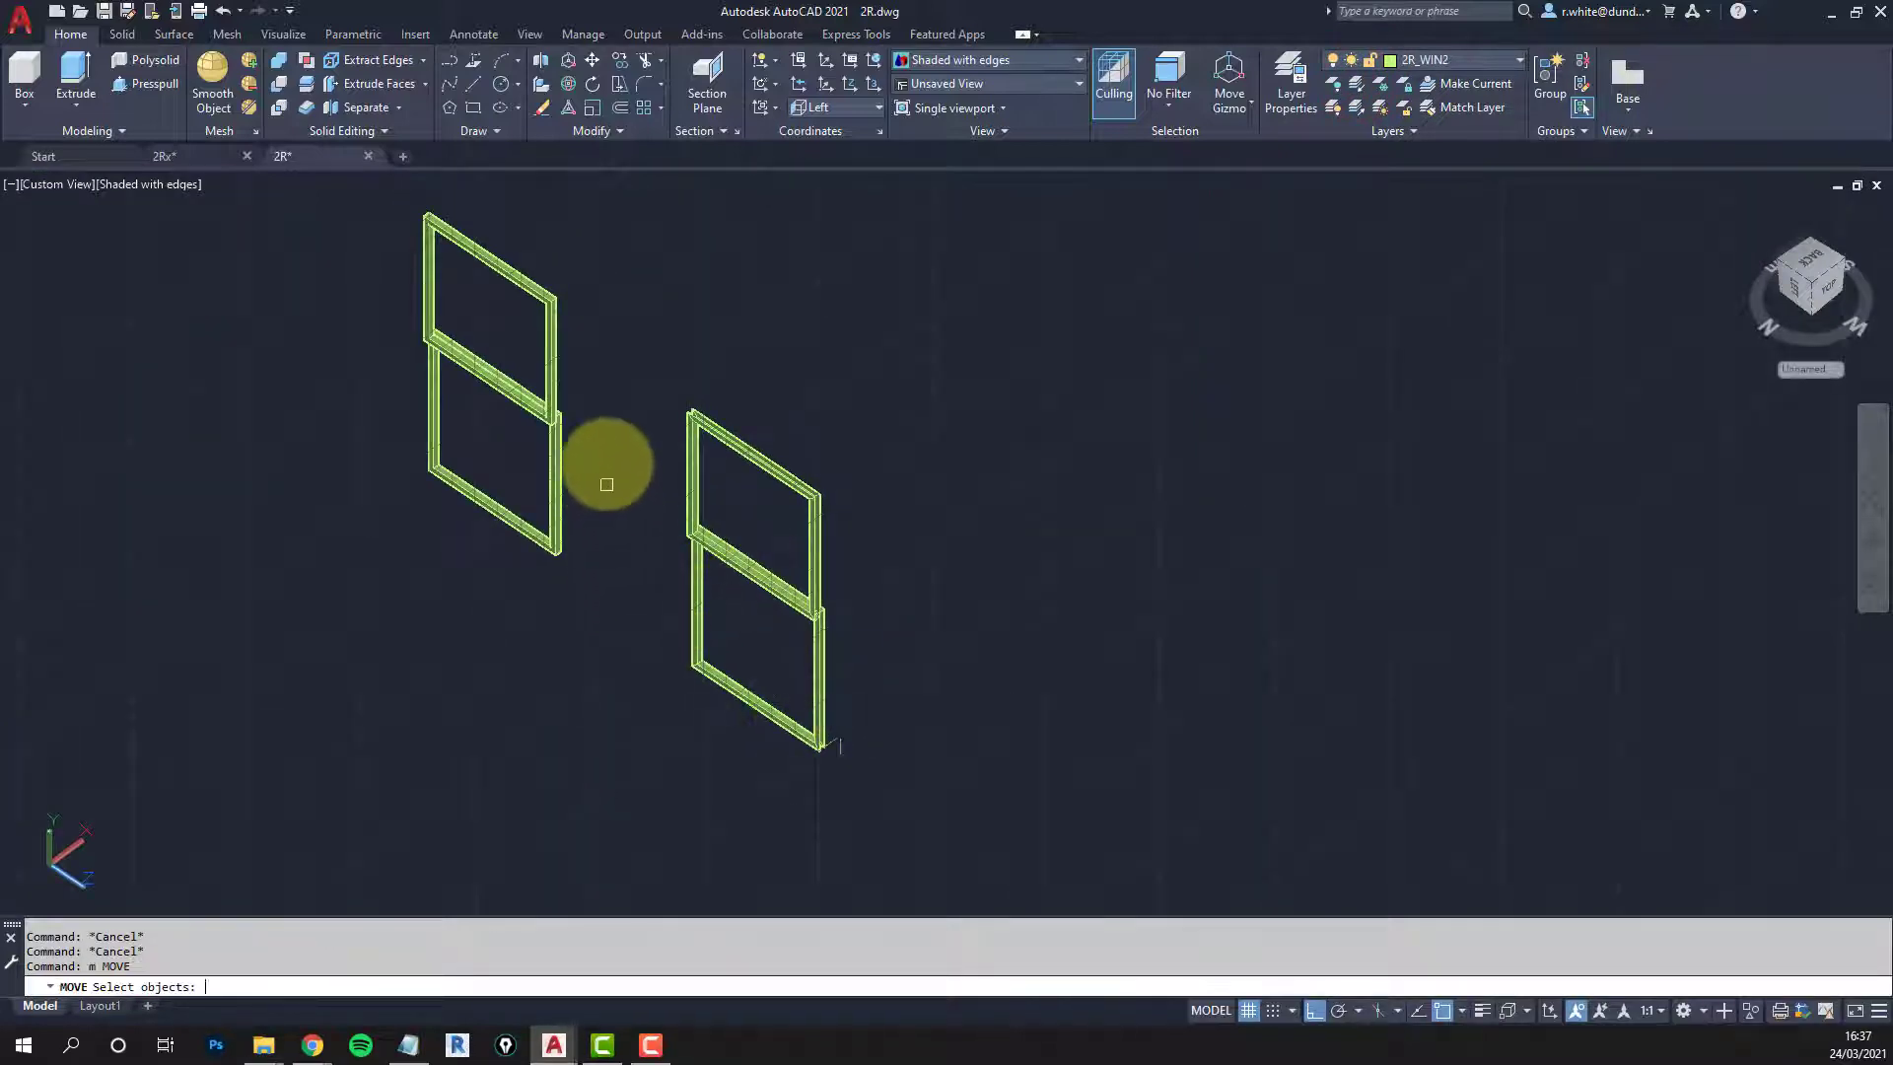
type("w")
key("Return")
left_click(621, 377)
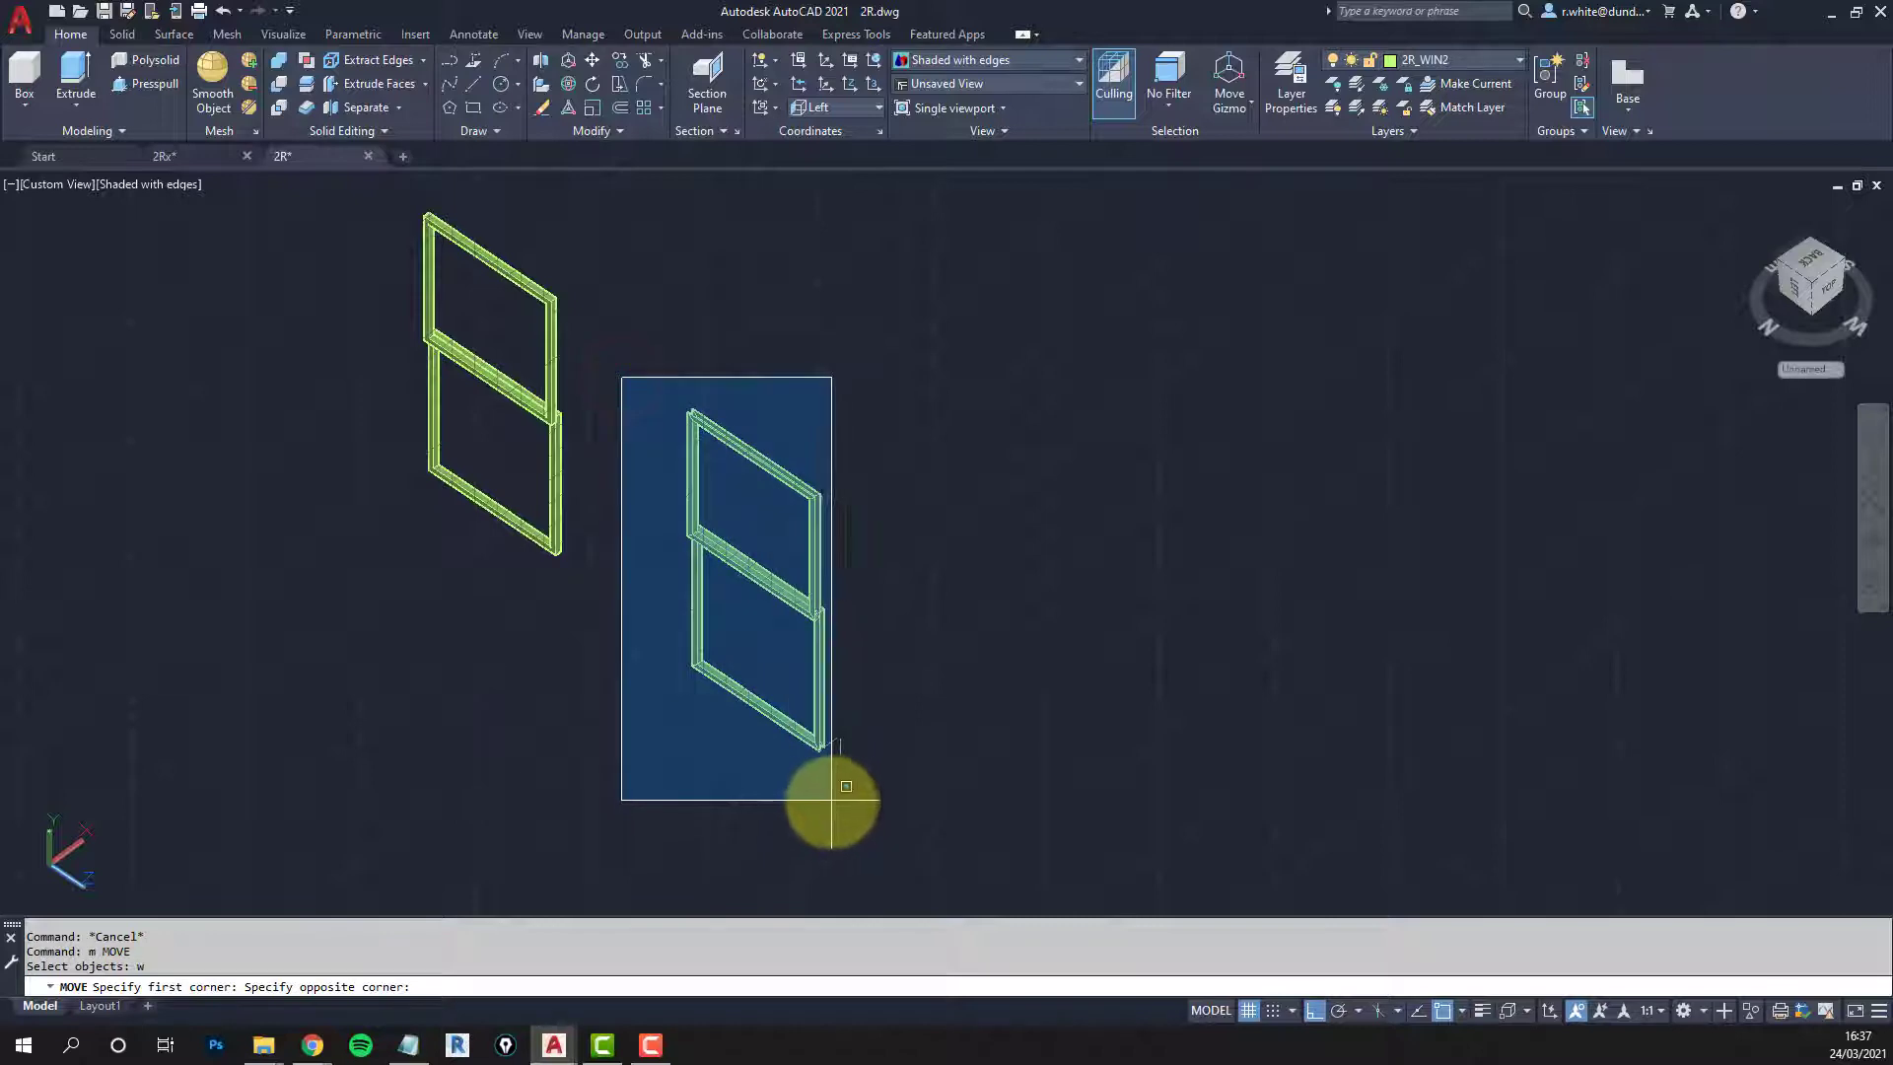
left_click(830, 799)
scroll(801, 784, "up", 5)
scroll(797, 781, "up", 3)
key("Return")
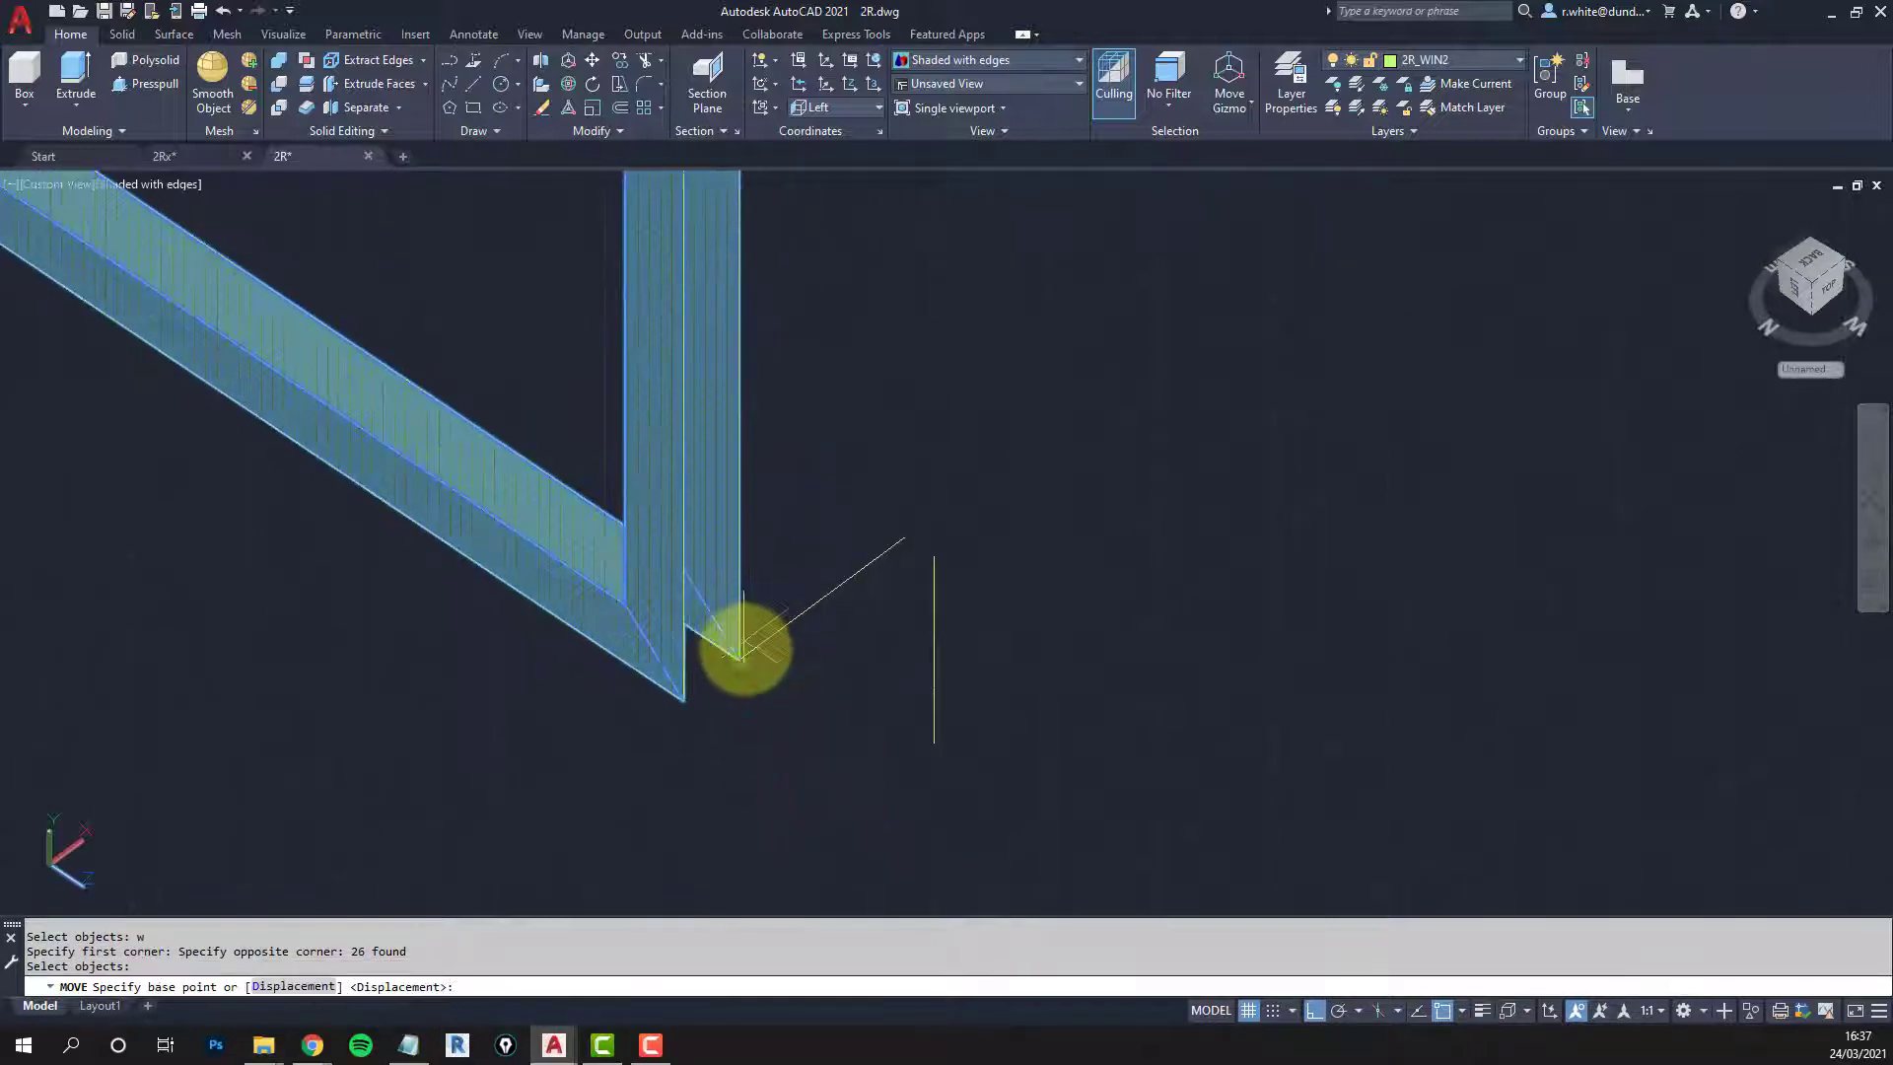
left_click(741, 653)
scroll(892, 541, "down", 3)
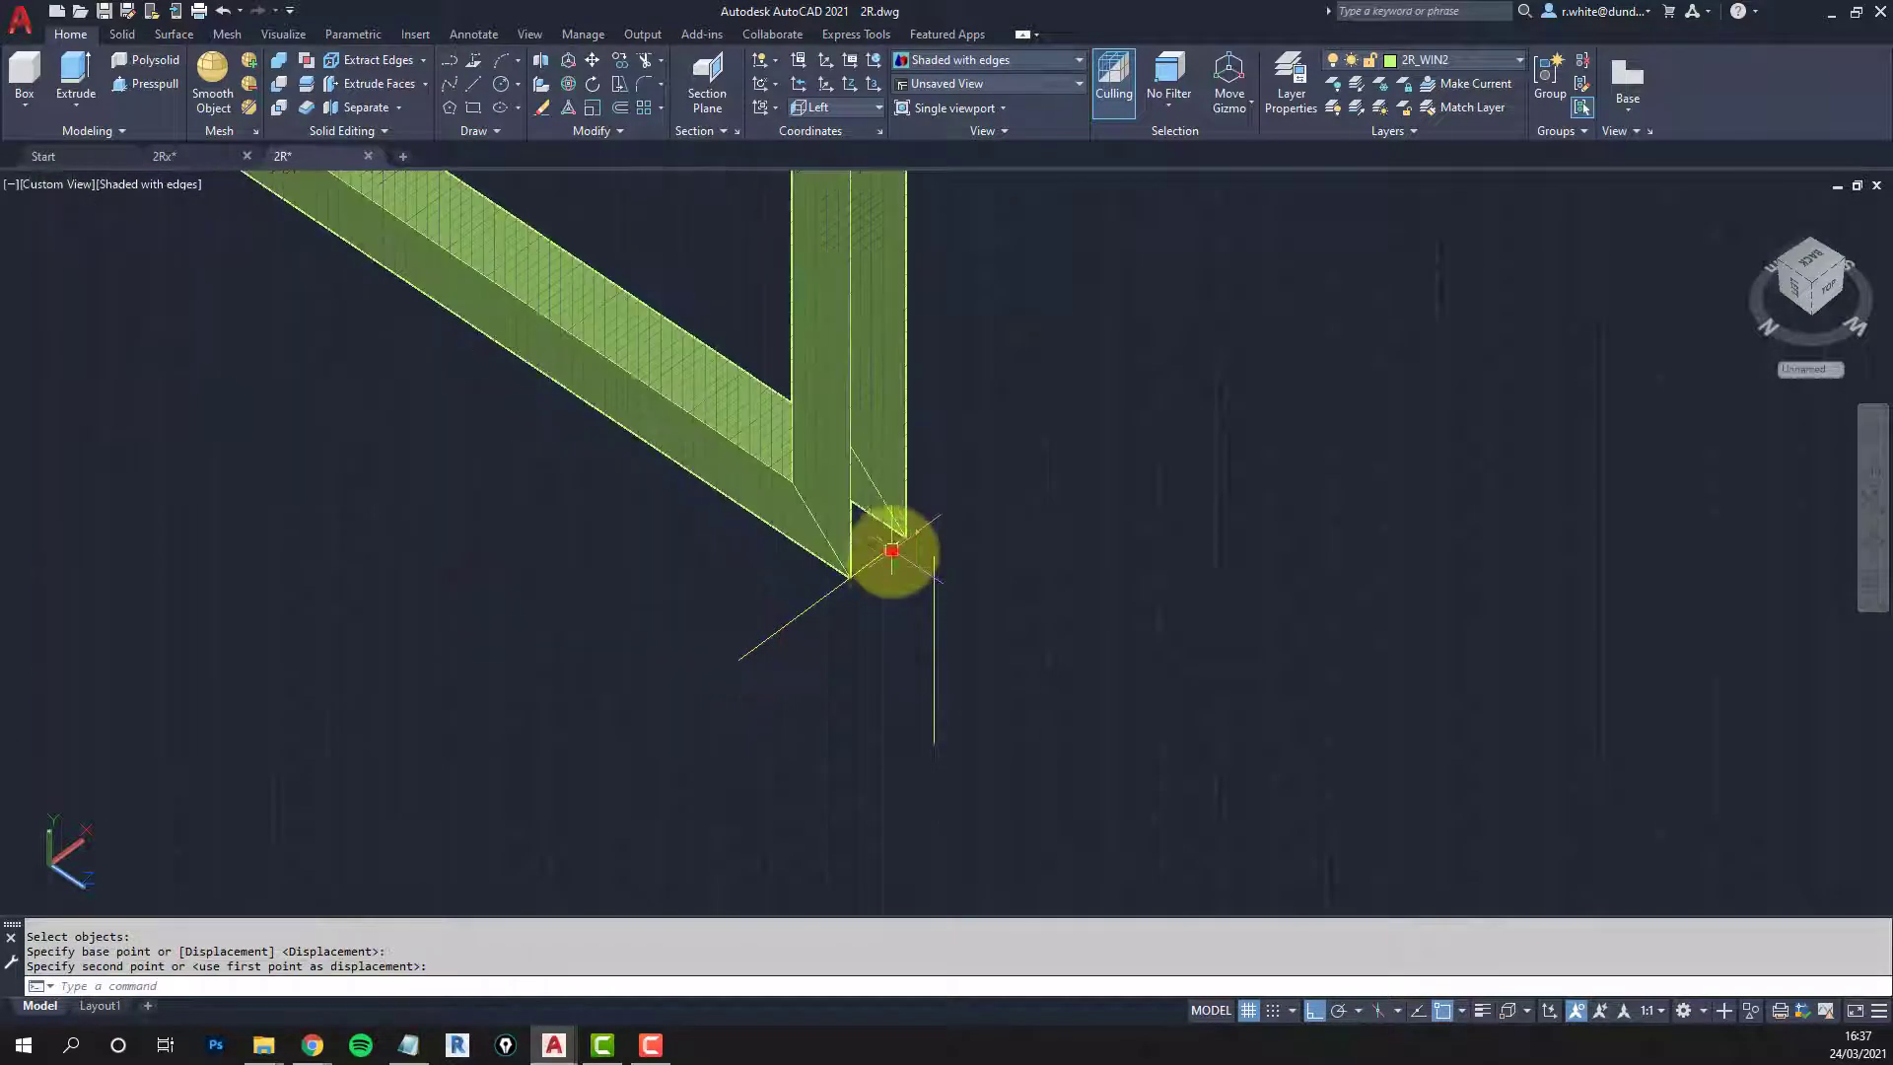
Step: Erase the leftover guide lines beside the lower sash's bottom corner
key("Escape")
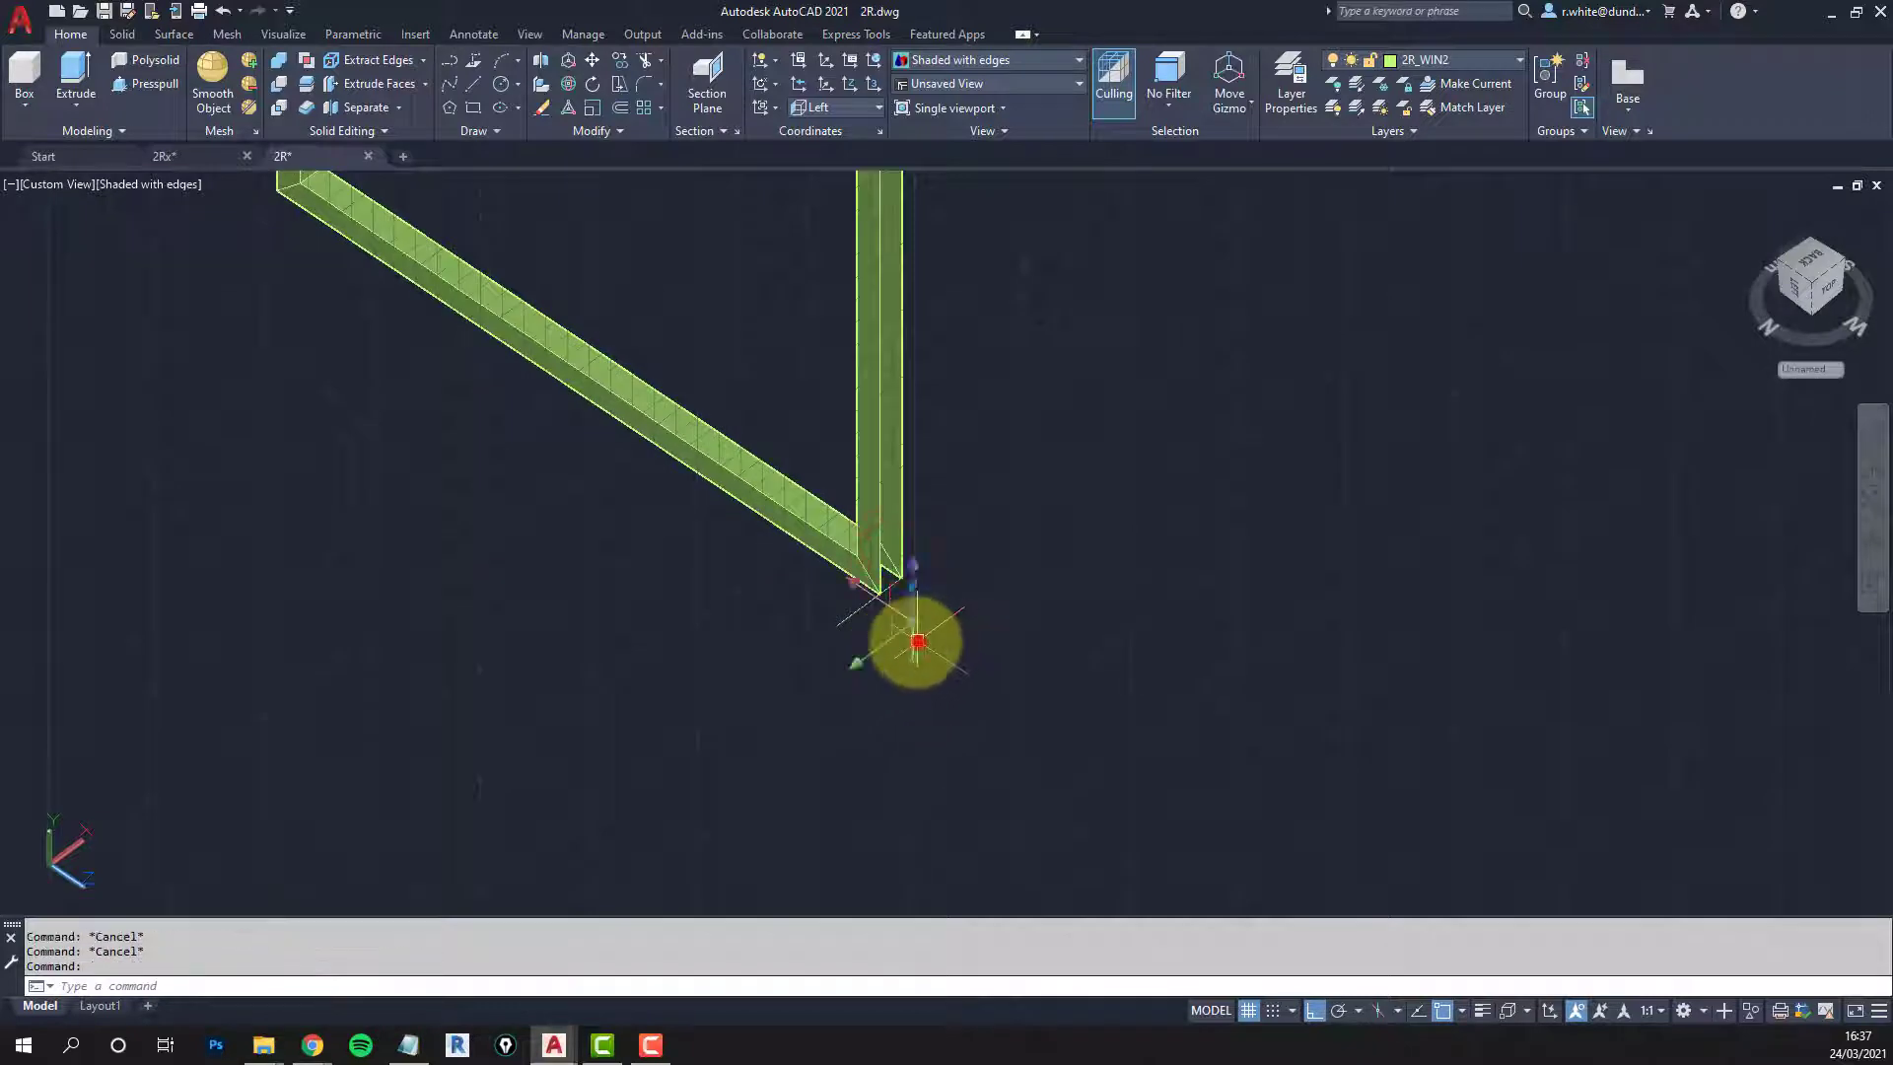
key("Delete")
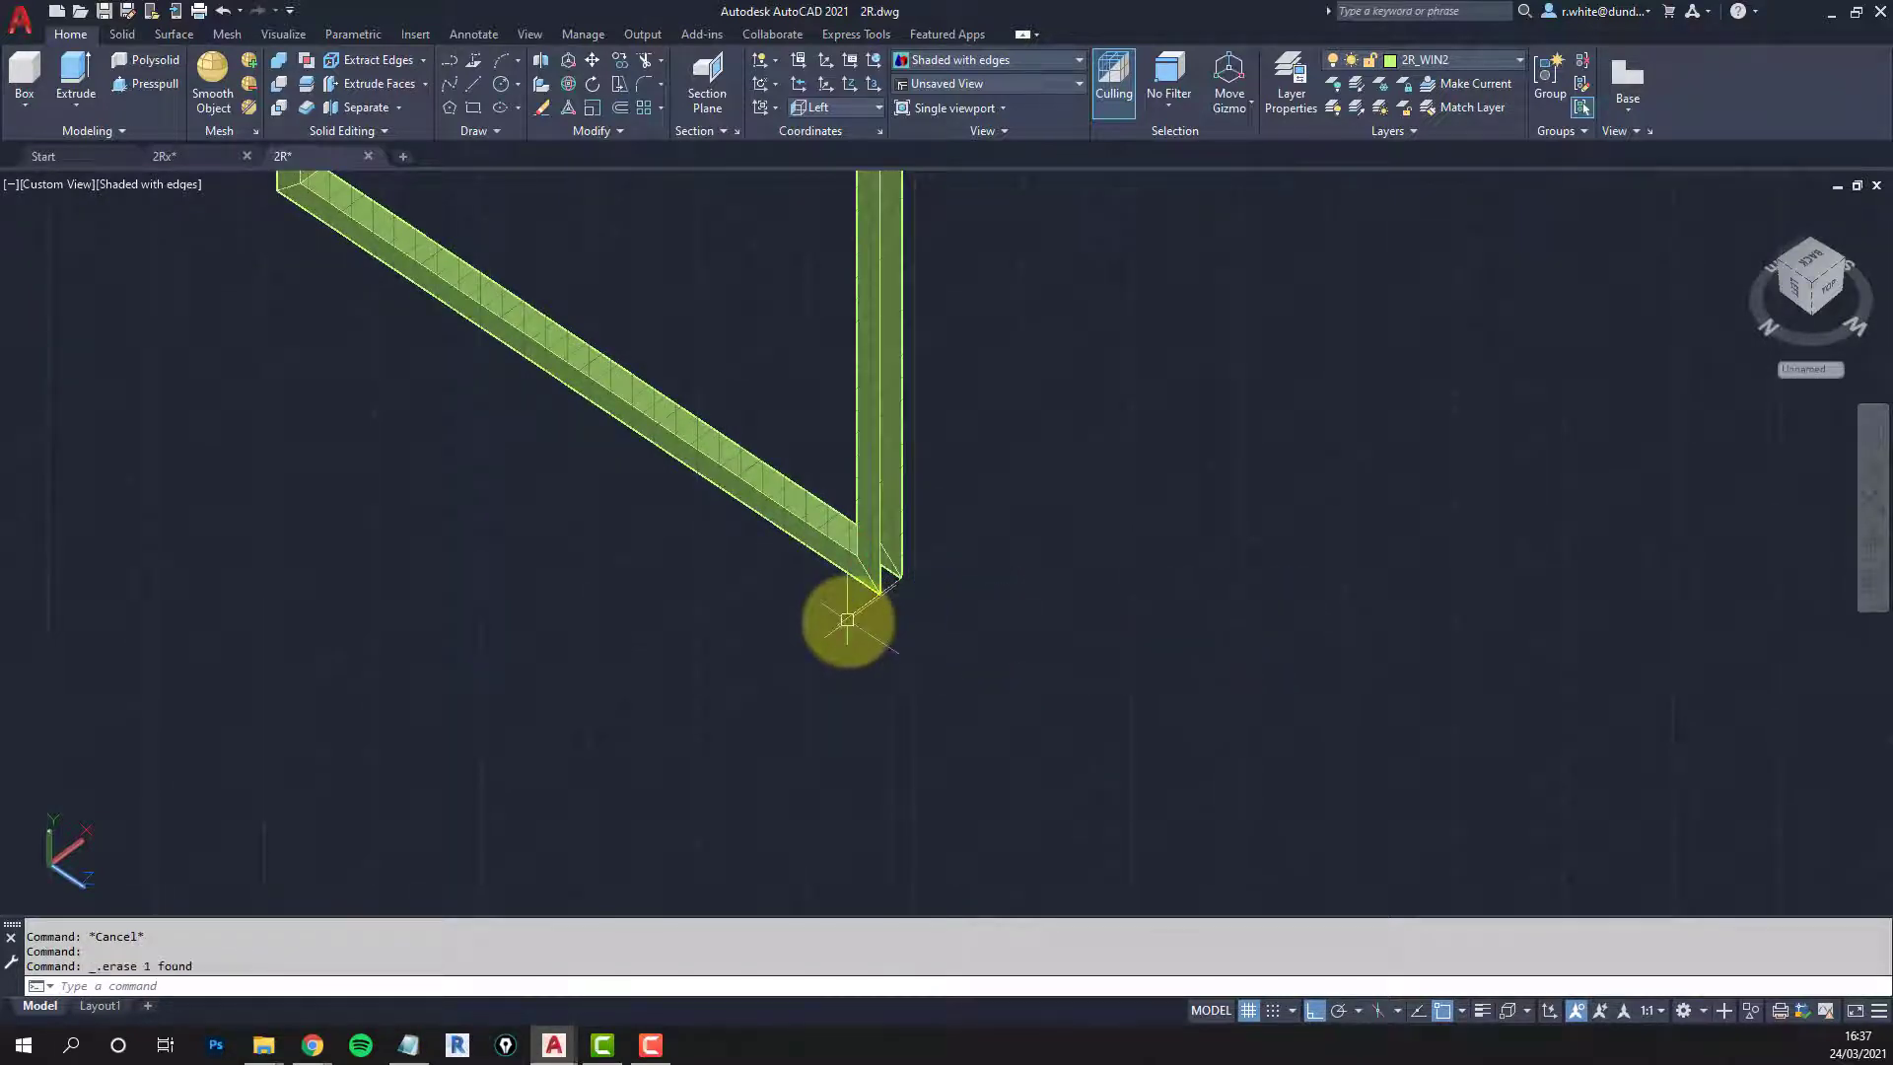
scroll(854, 641, "down", 5)
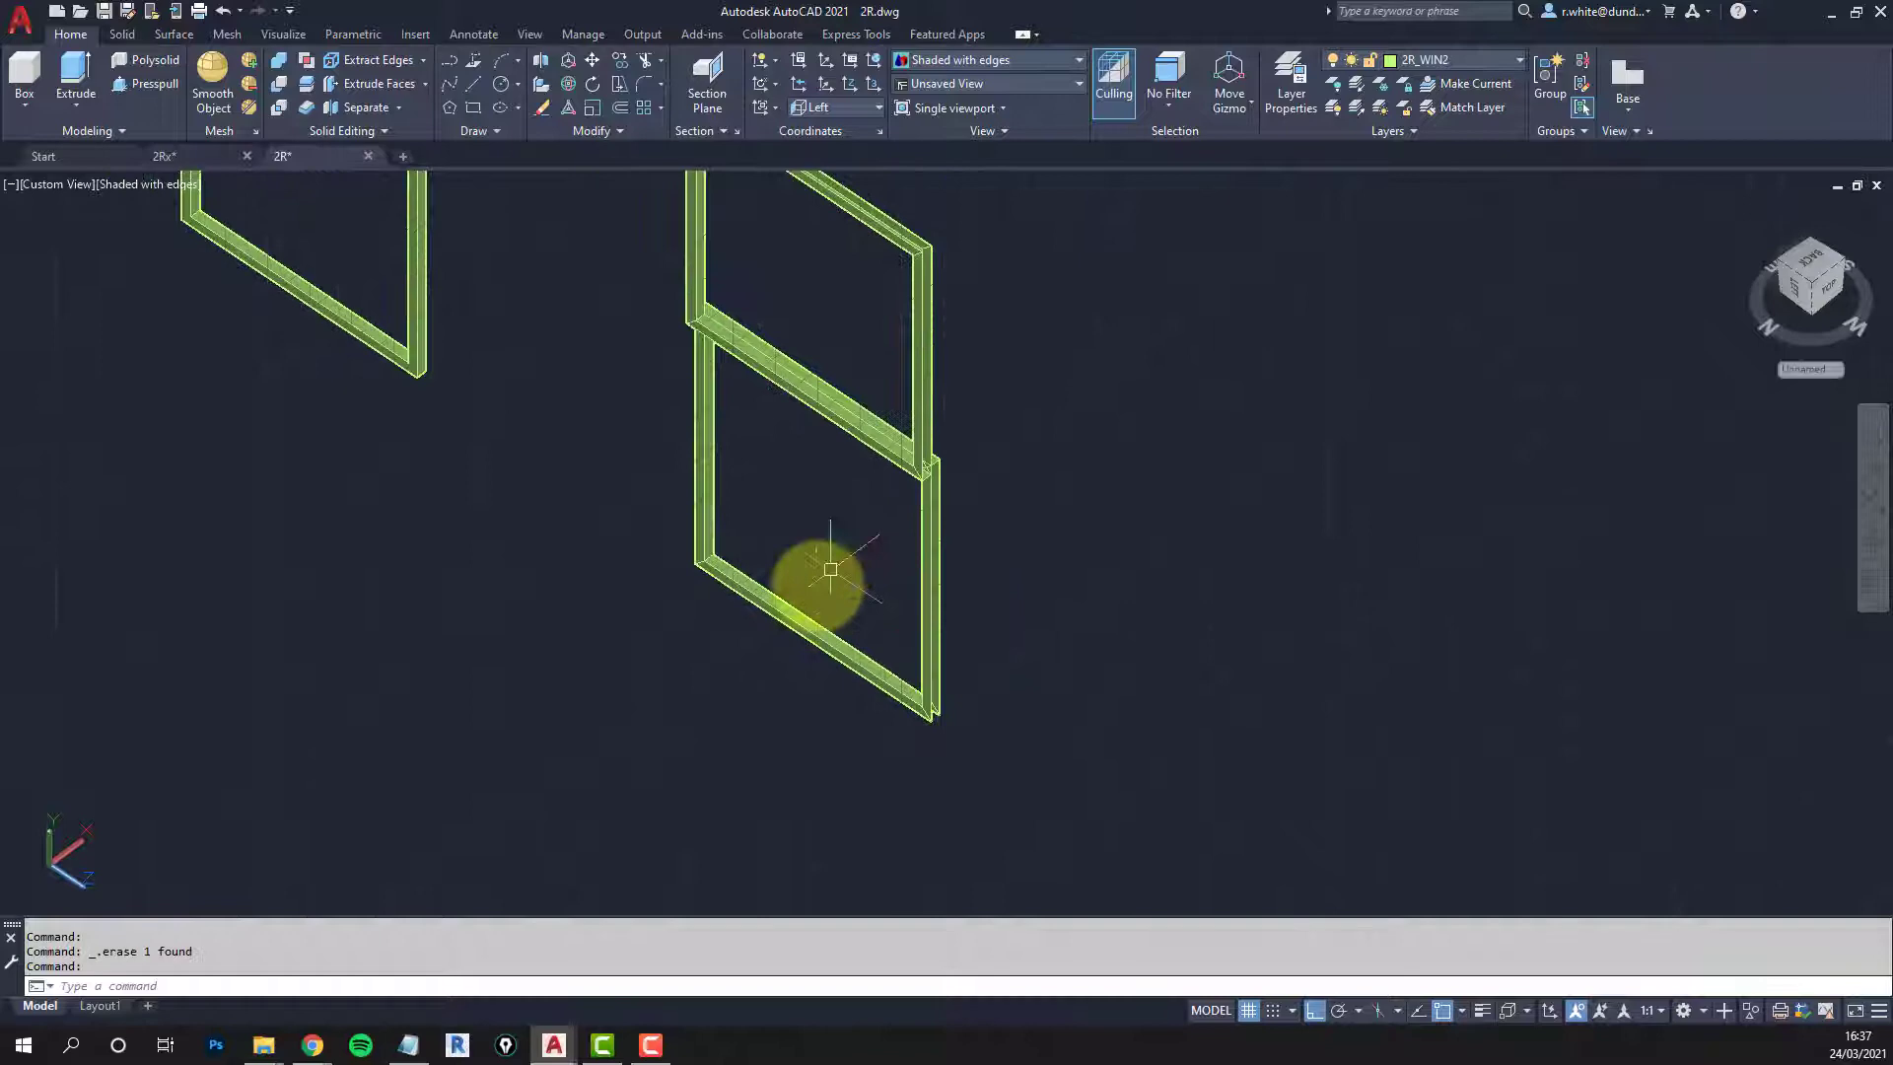
Step: Turn on layer 2R_GLASS
left_click(1507, 67)
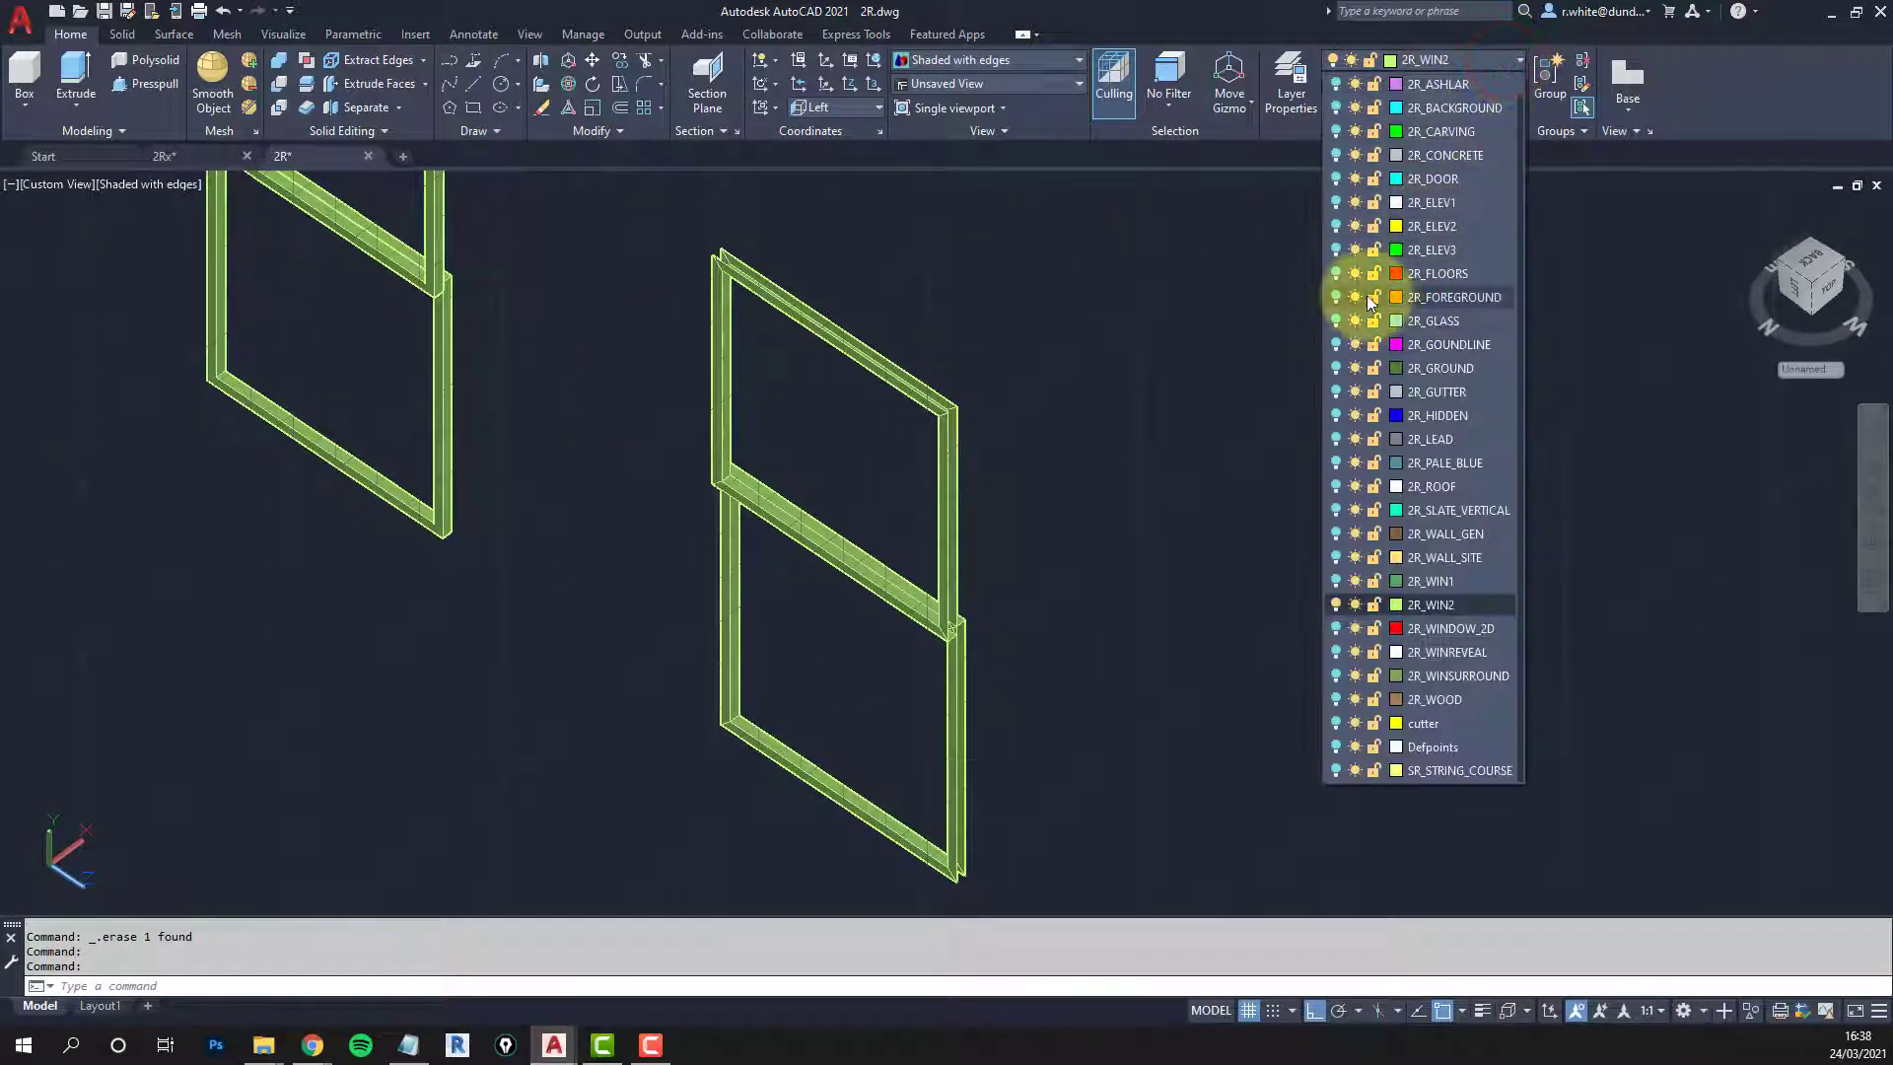
left_click(1336, 320)
left_click(645, 435)
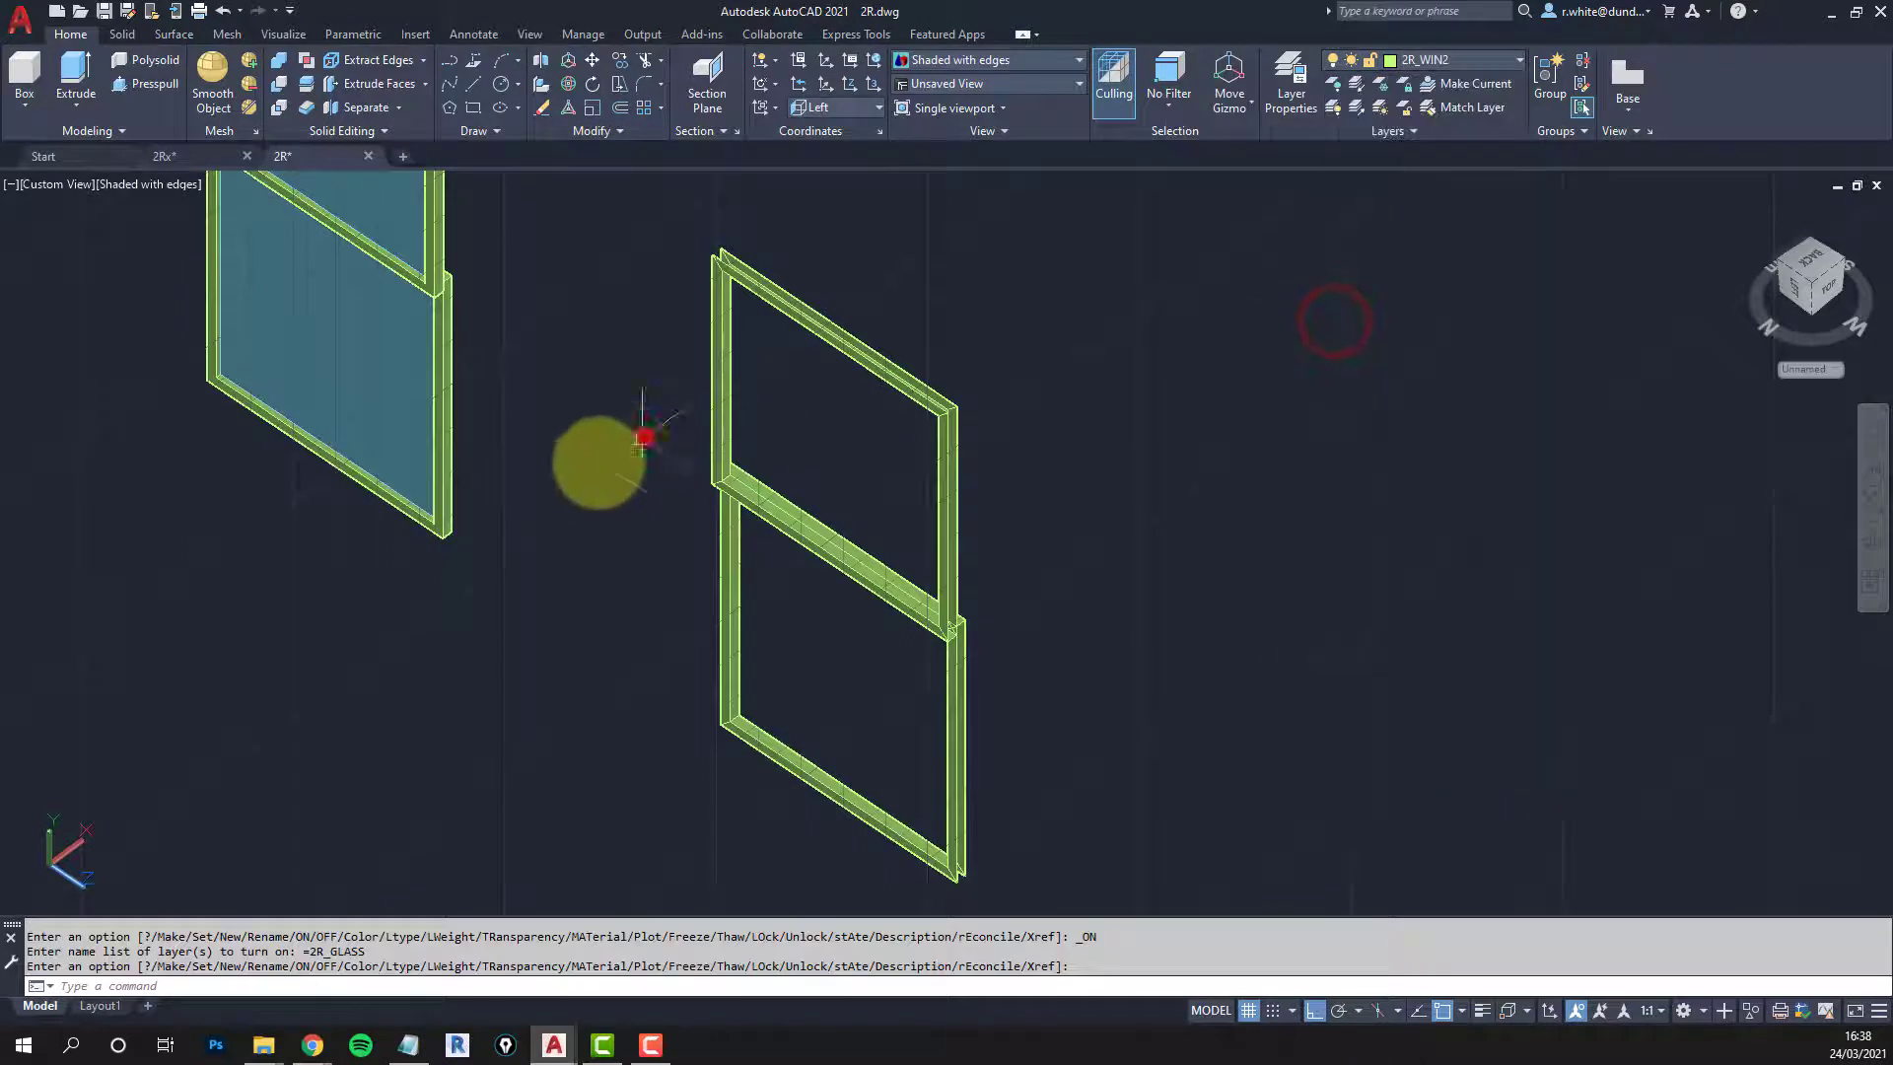
Step: Copy both glass panes from the existing window into the new sashes, matching the inner bottom corner of a sash frame
middle_click_drag(261, 404, 325, 537)
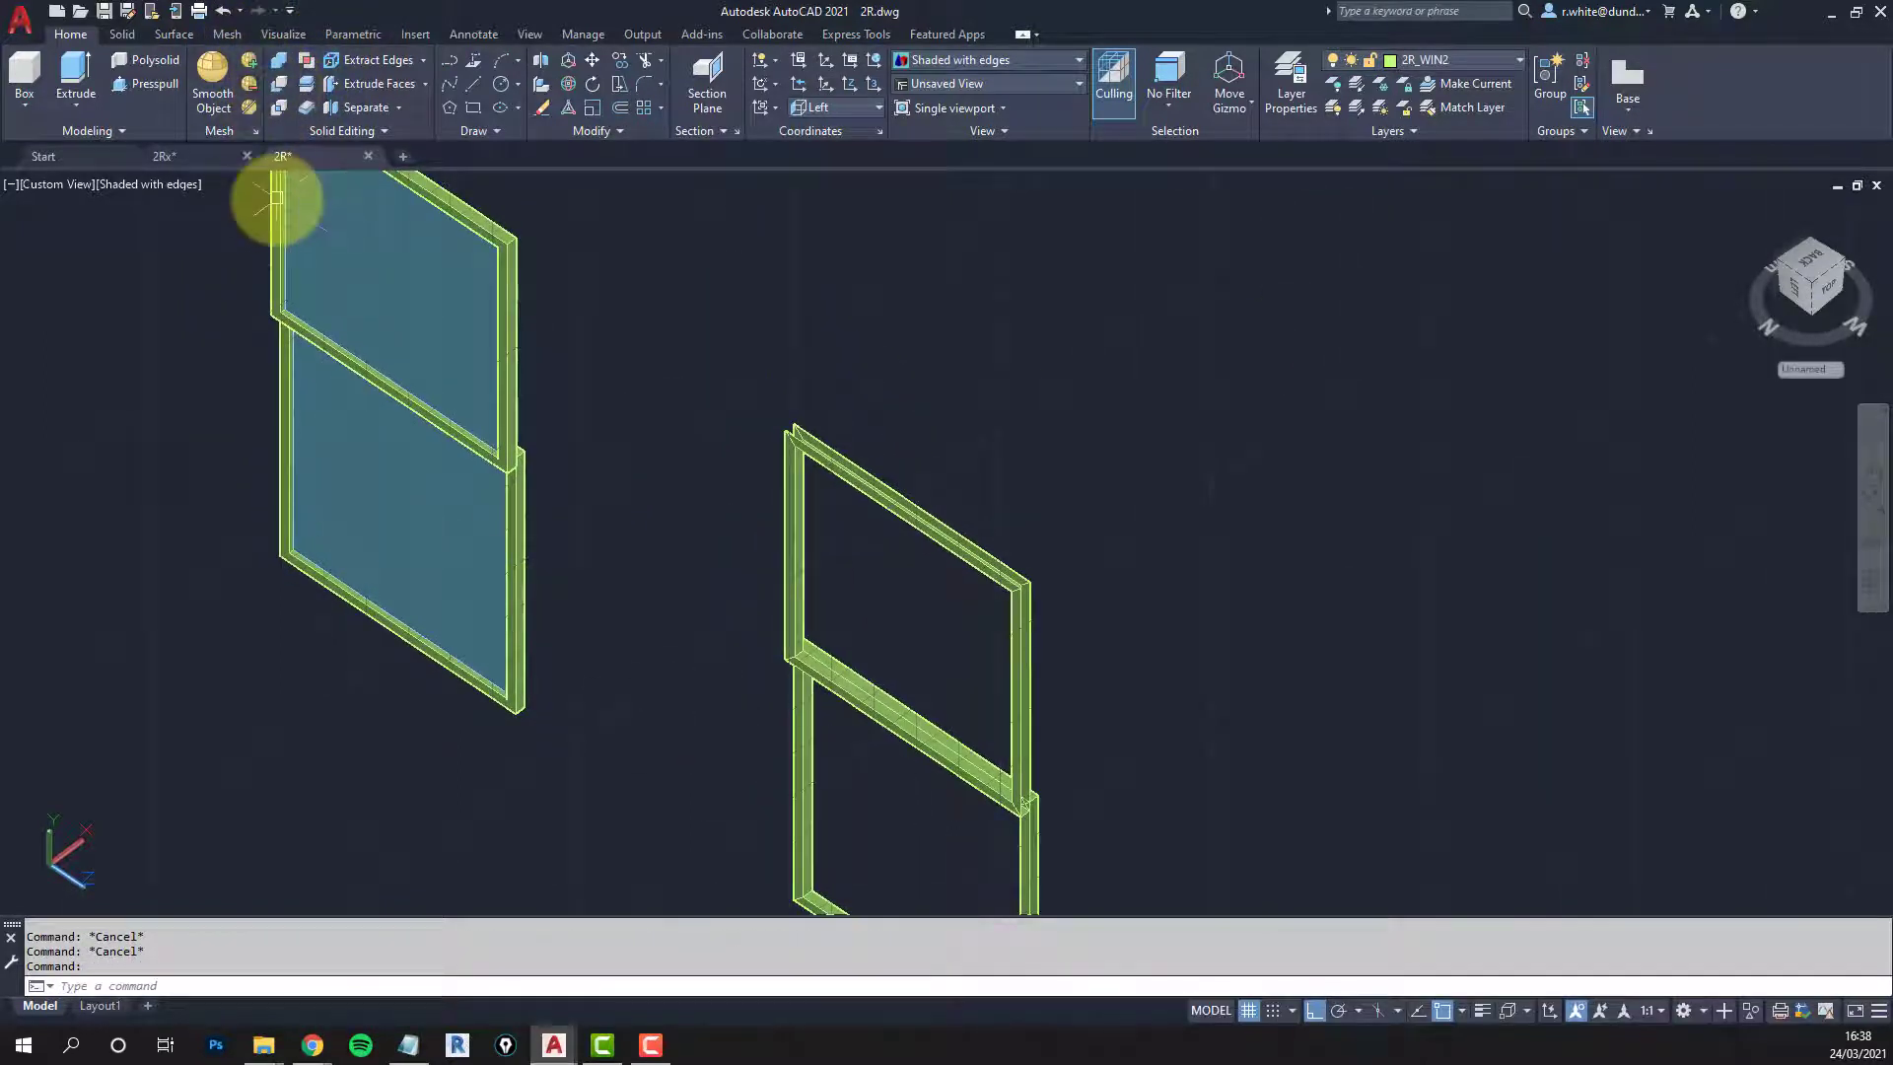
type("o")
key("Return")
left_click(380, 529)
left_click(387, 326)
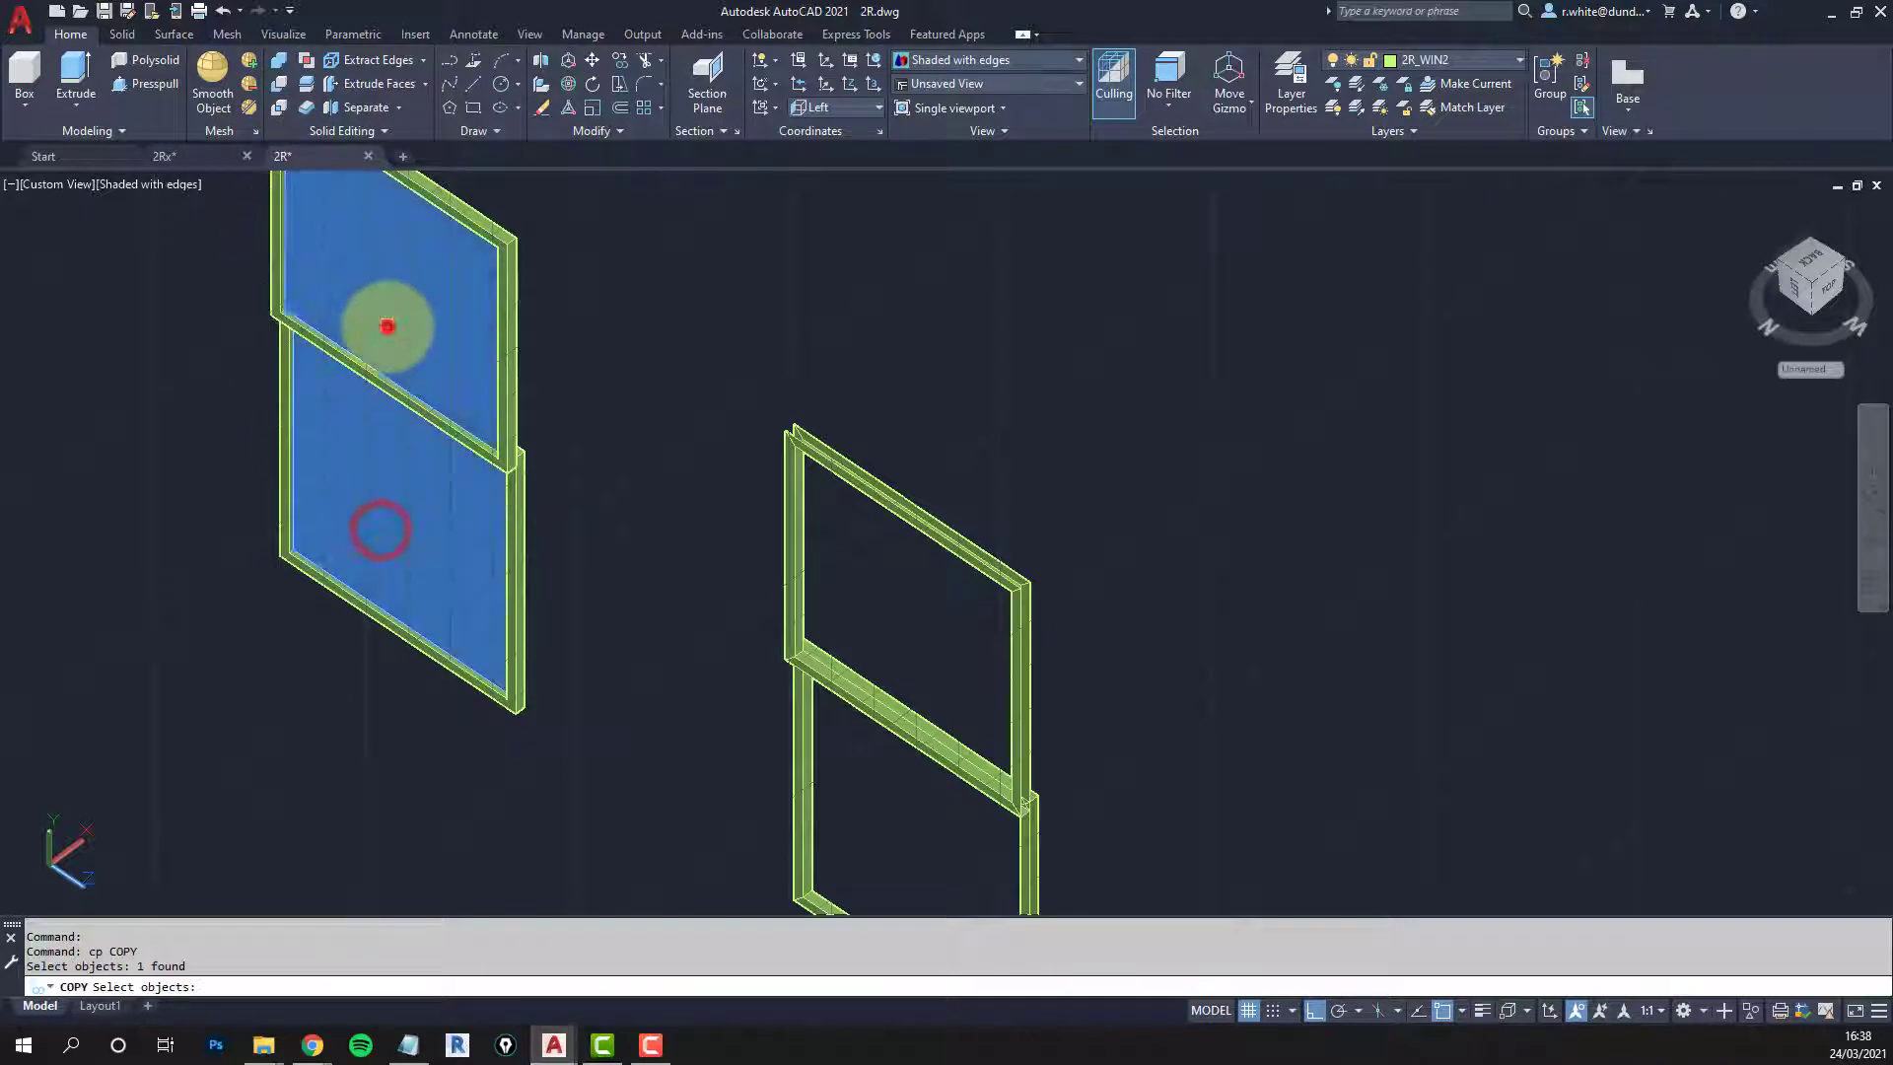
key("Return")
scroll(273, 590, "up", 6)
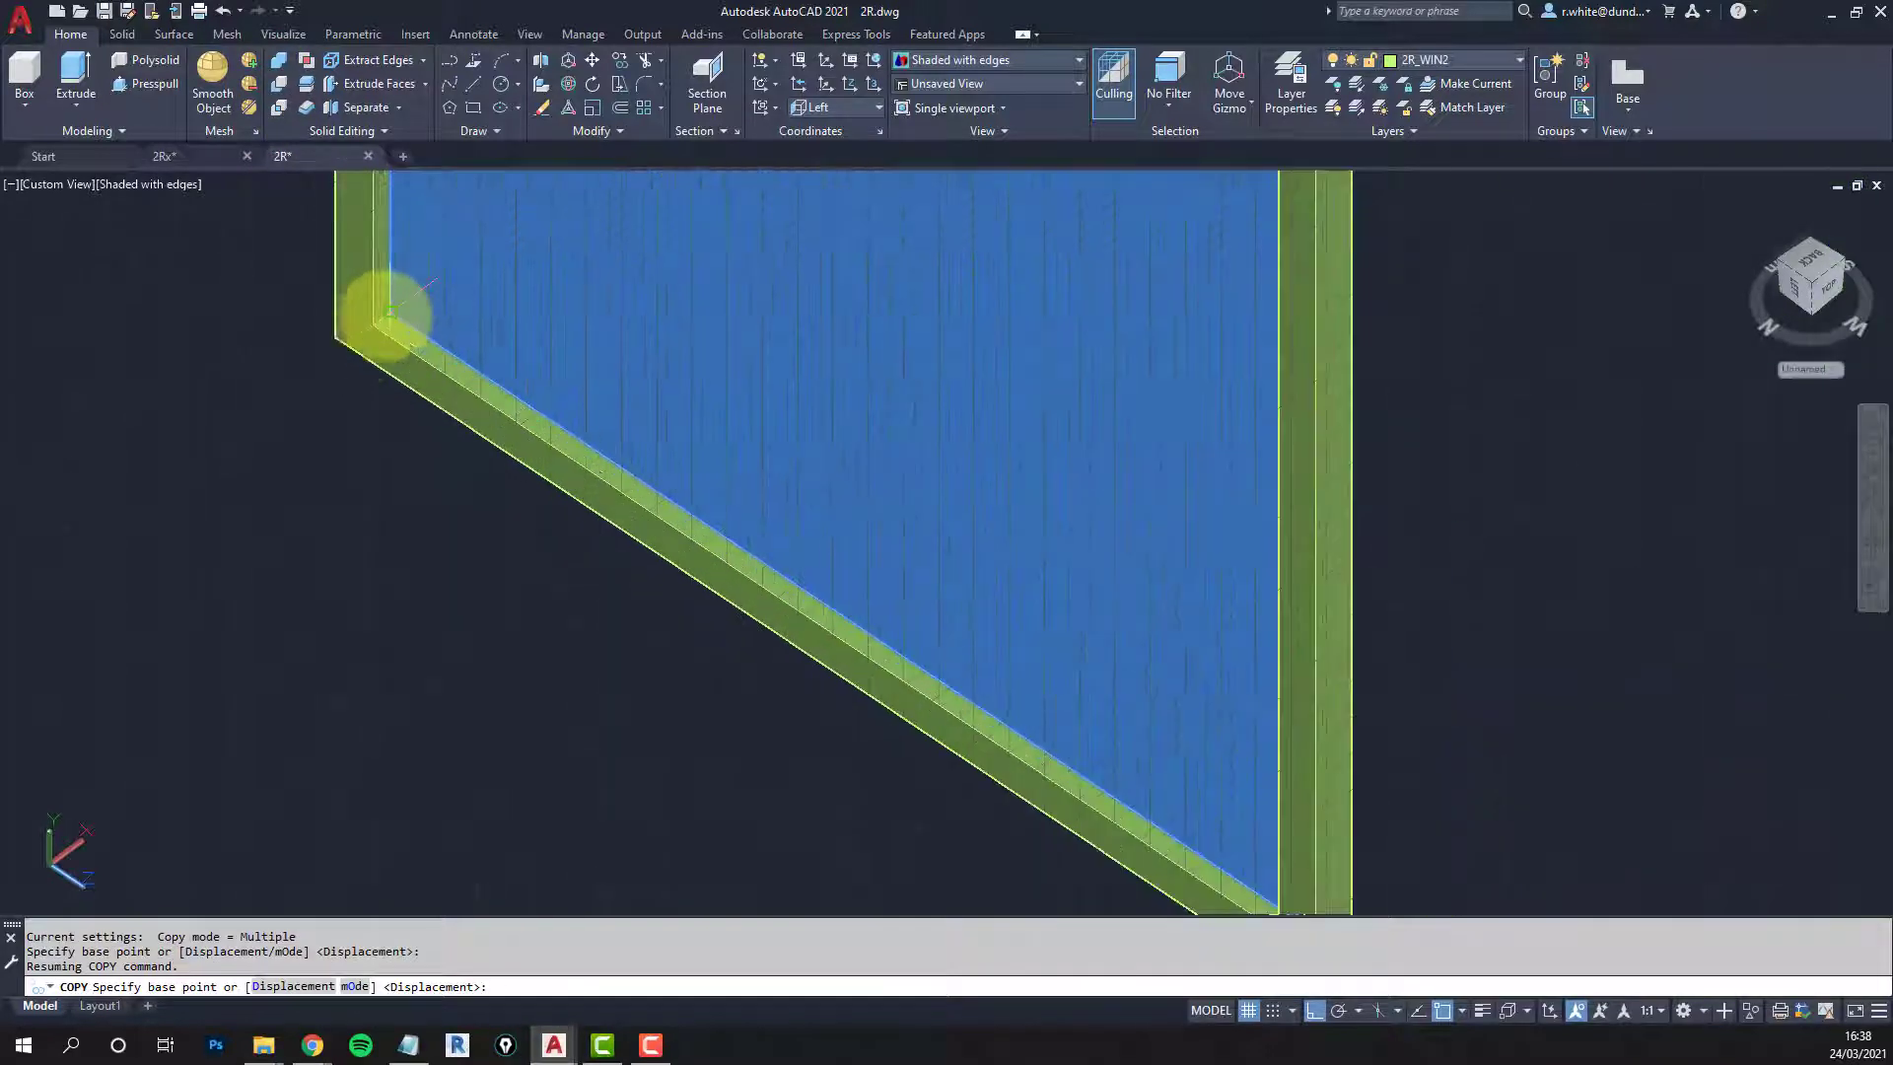
left_click(377, 324)
scroll(603, 498, "down", 5)
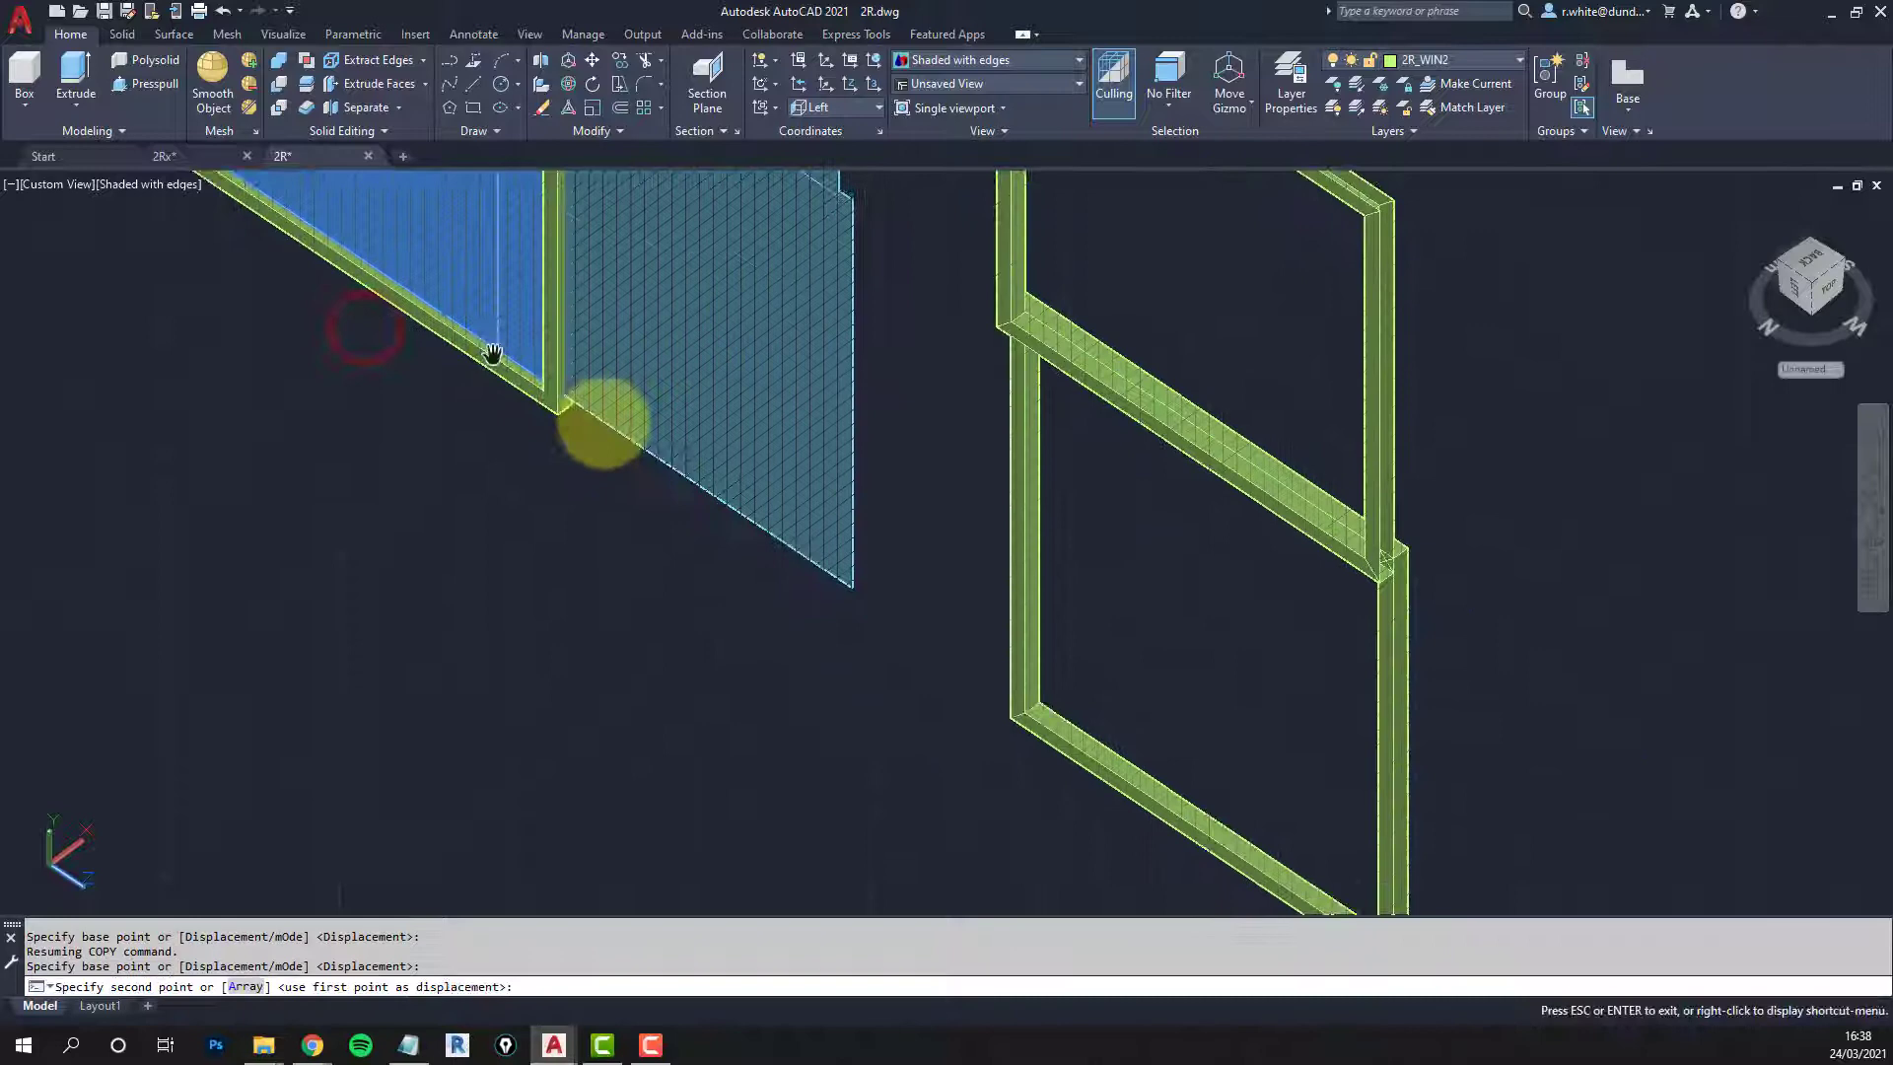
scroll(1047, 718, "up", 6)
left_click(985, 726)
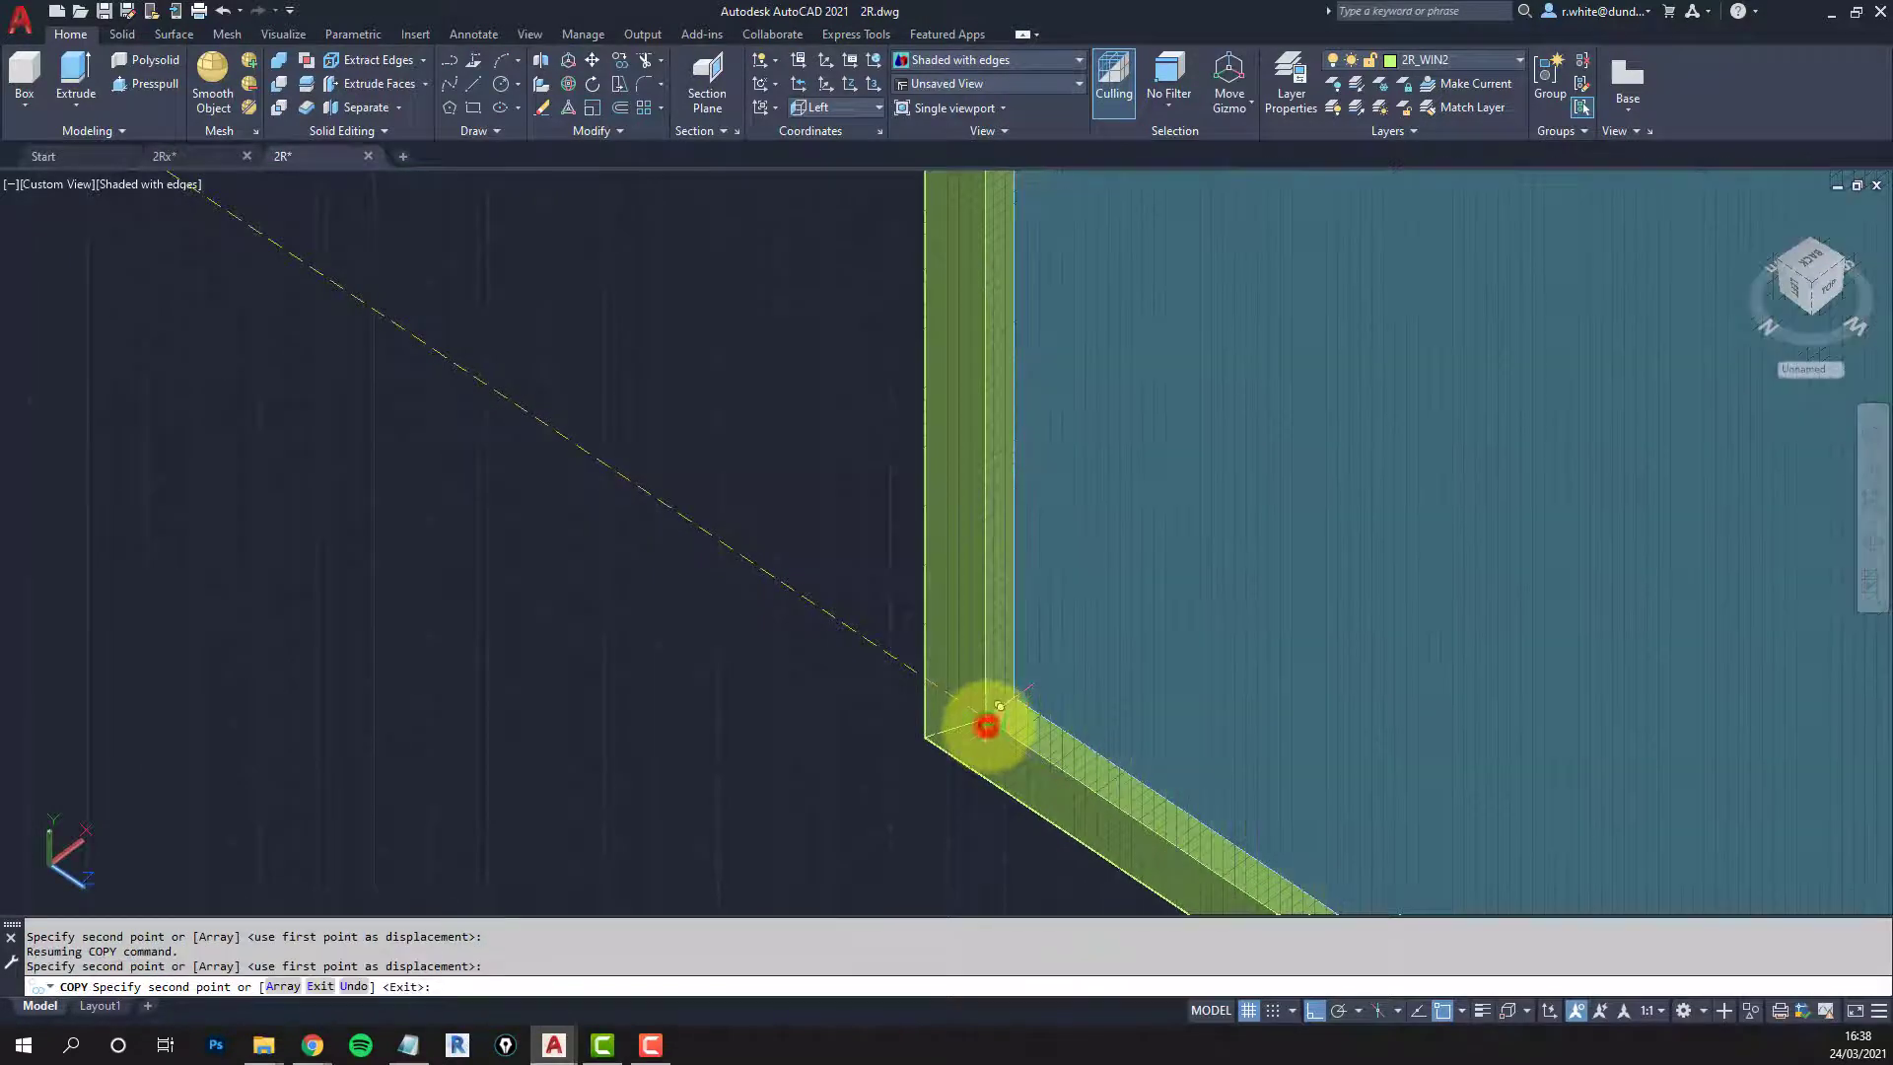
scroll(1026, 705, "down", 6)
key("Escape")
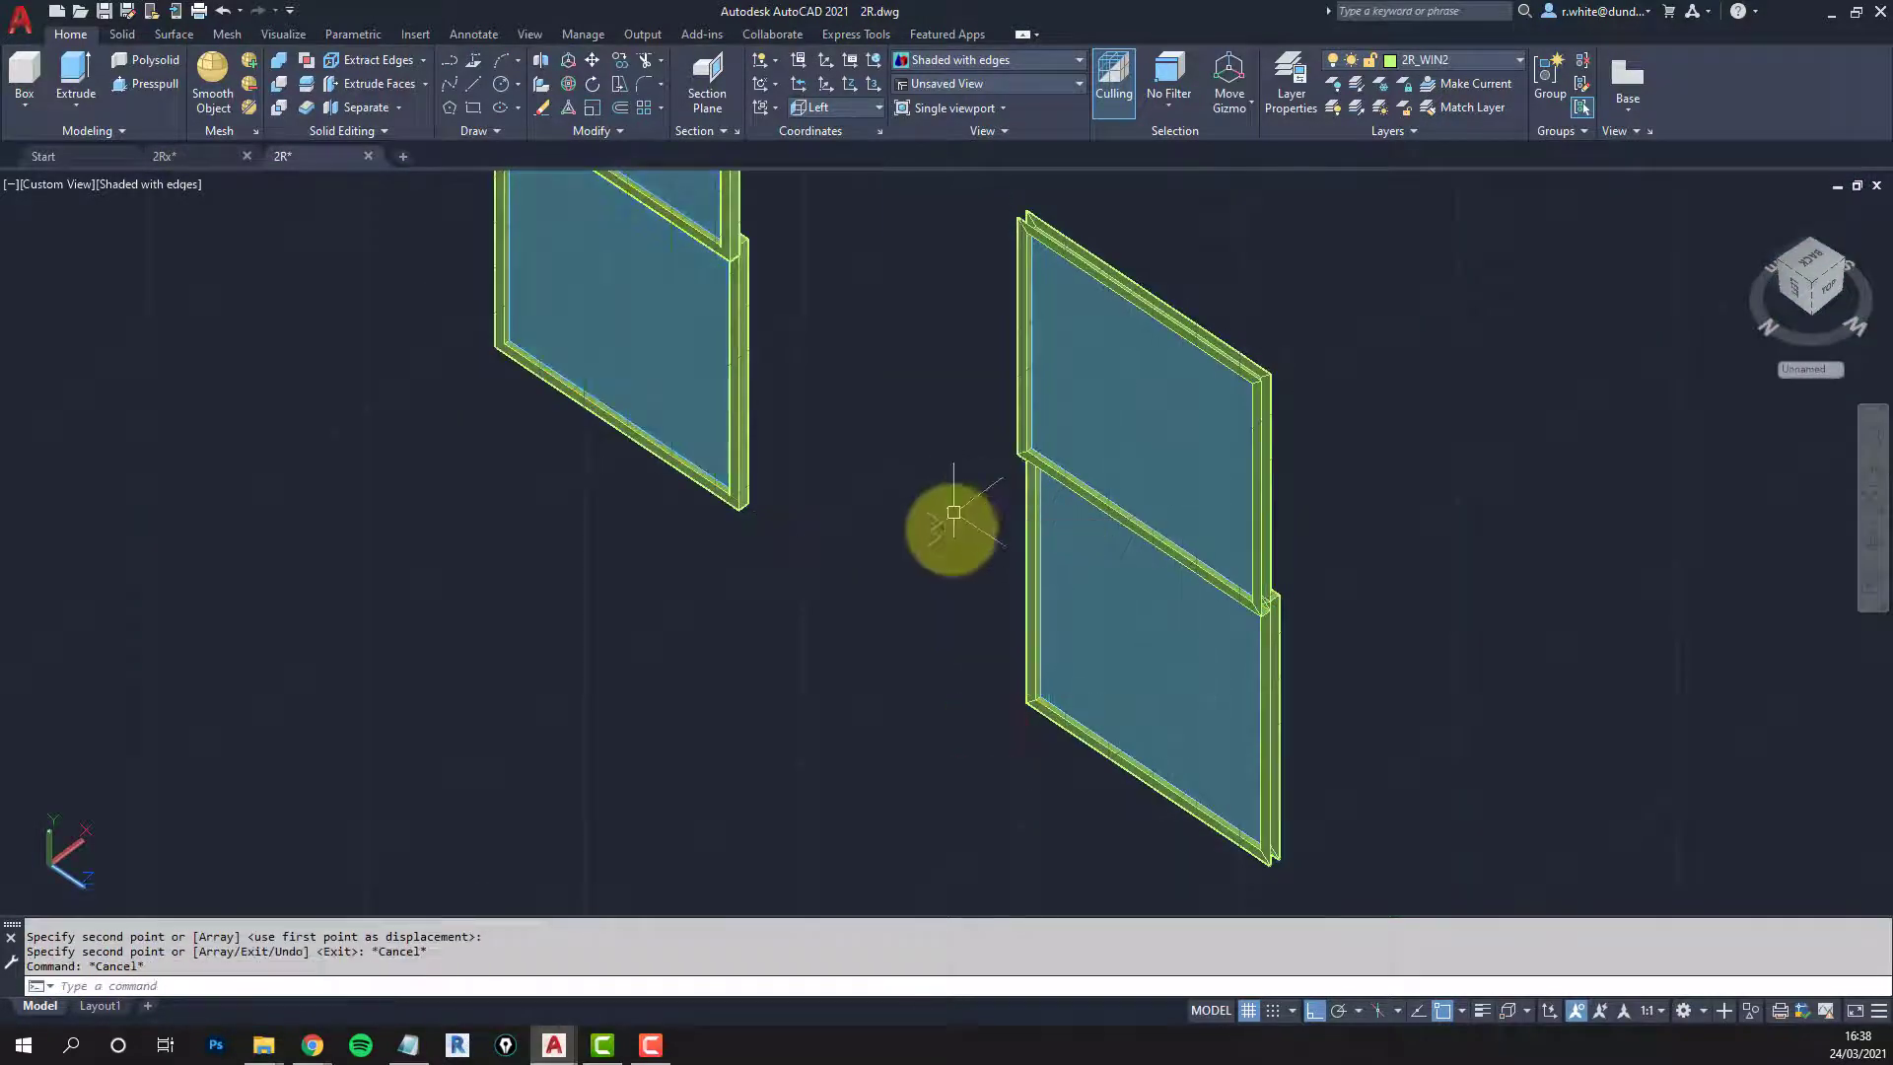
Step: Restore the layers hidden by the isolation
middle_click_drag(951, 529, 1335, 176)
scroll(906, 657, "down", 3)
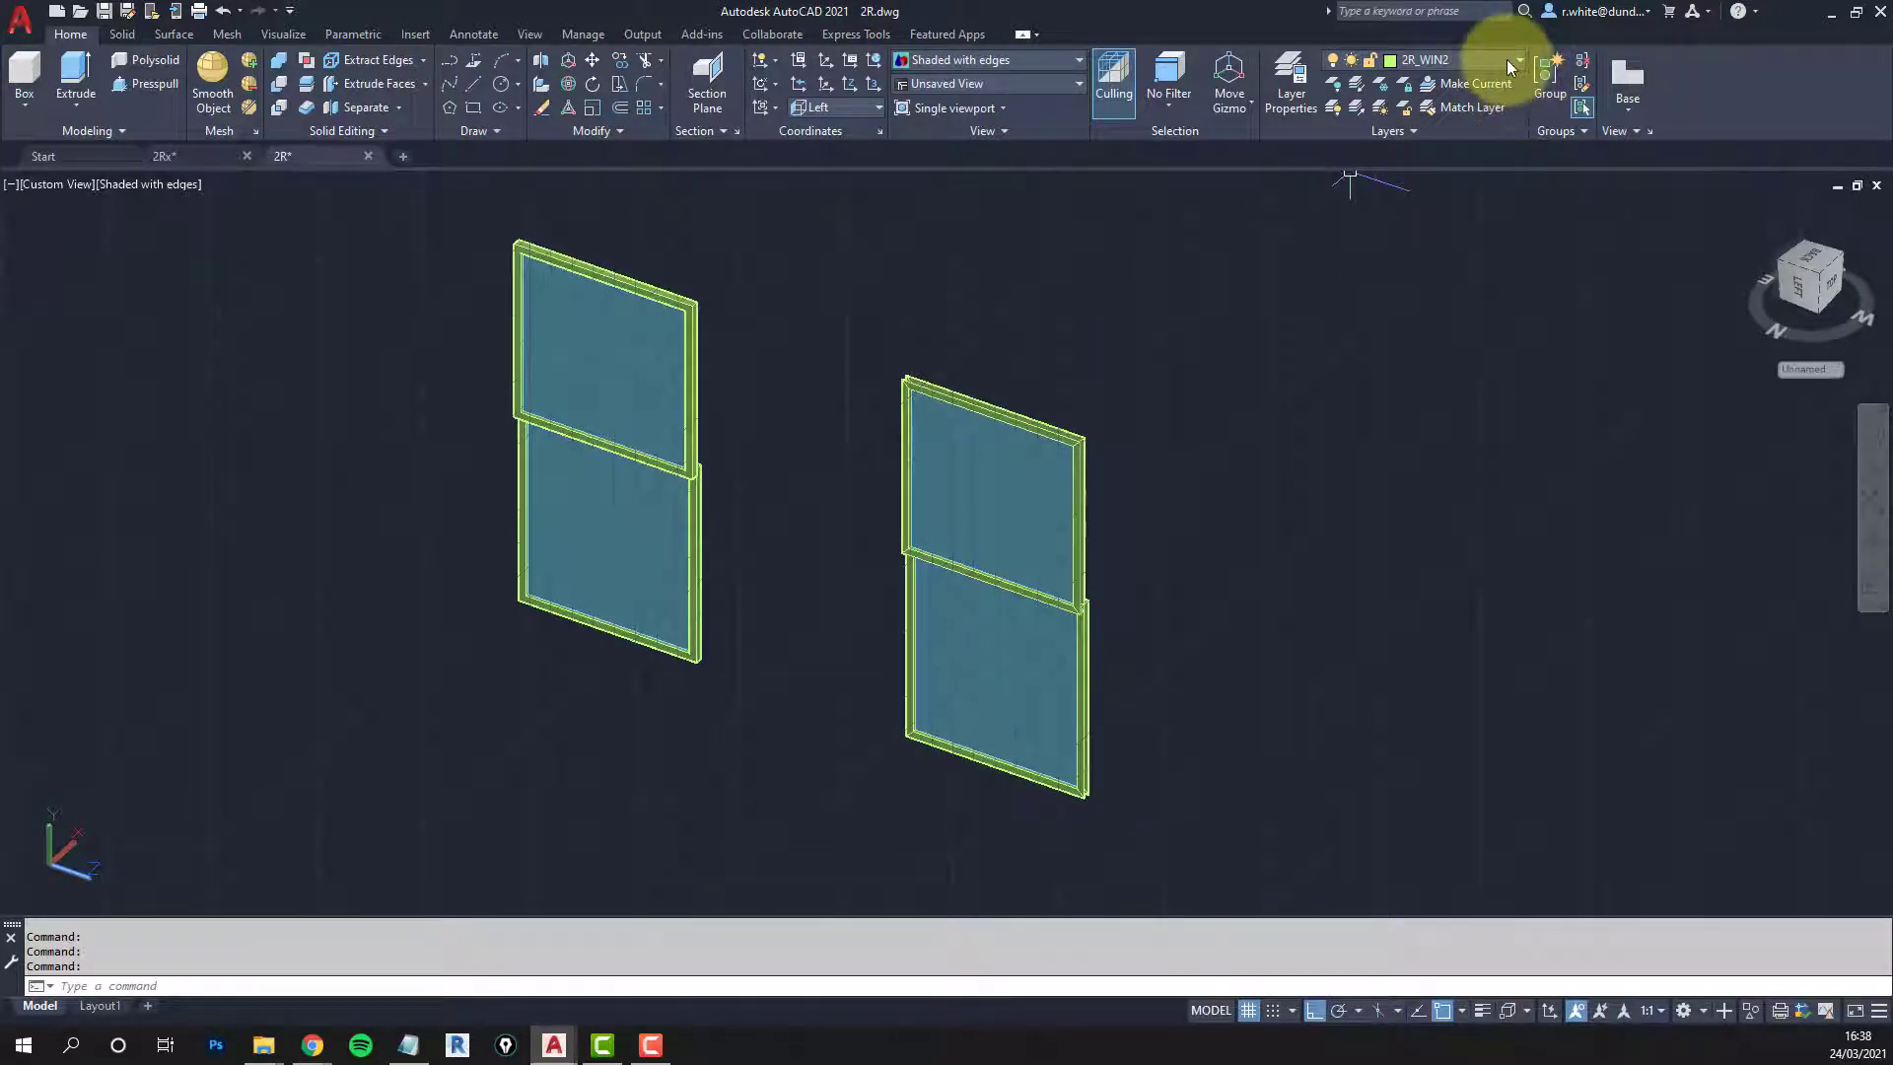
left_click(1360, 107)
key("Escape")
key("Escape")
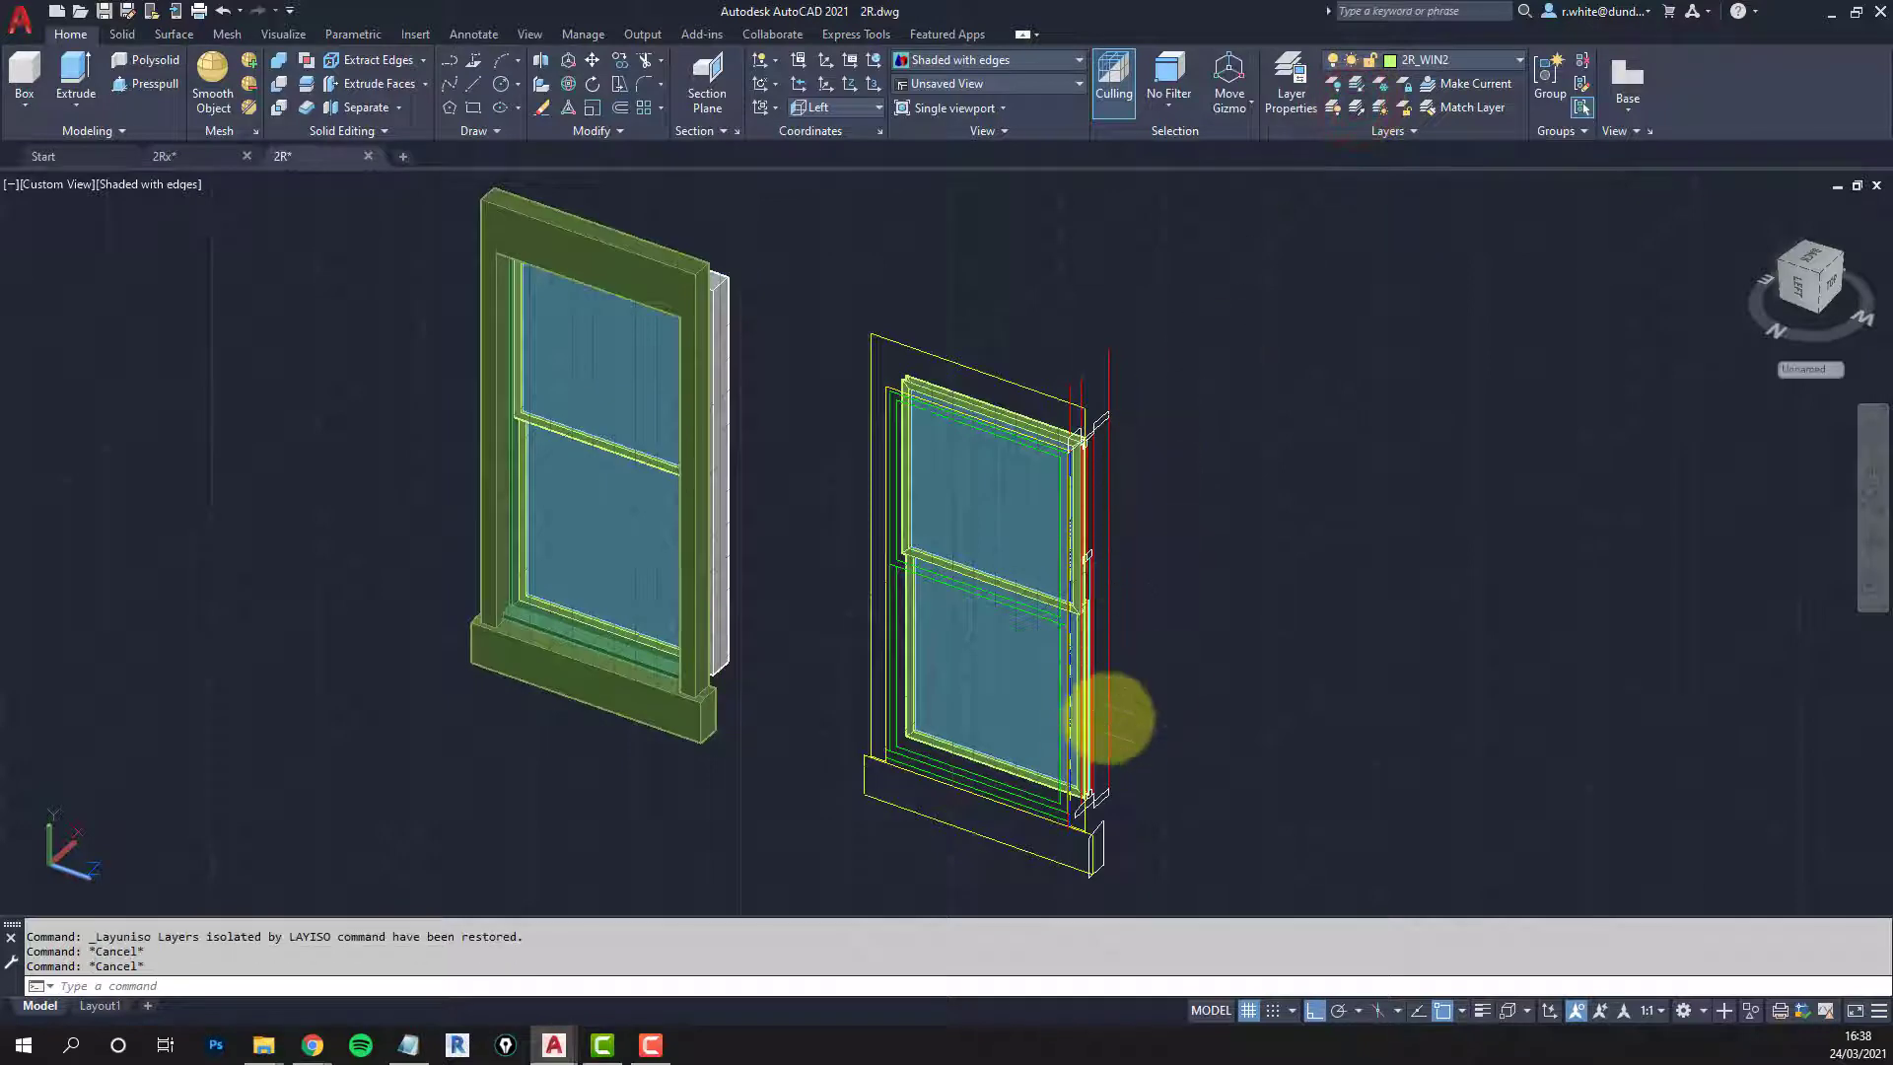
Step: Make 2R_WIN1 the current layer by picking the green outer frame of the existing 3D window
middle_click_drag(1112, 718, 1242, 615)
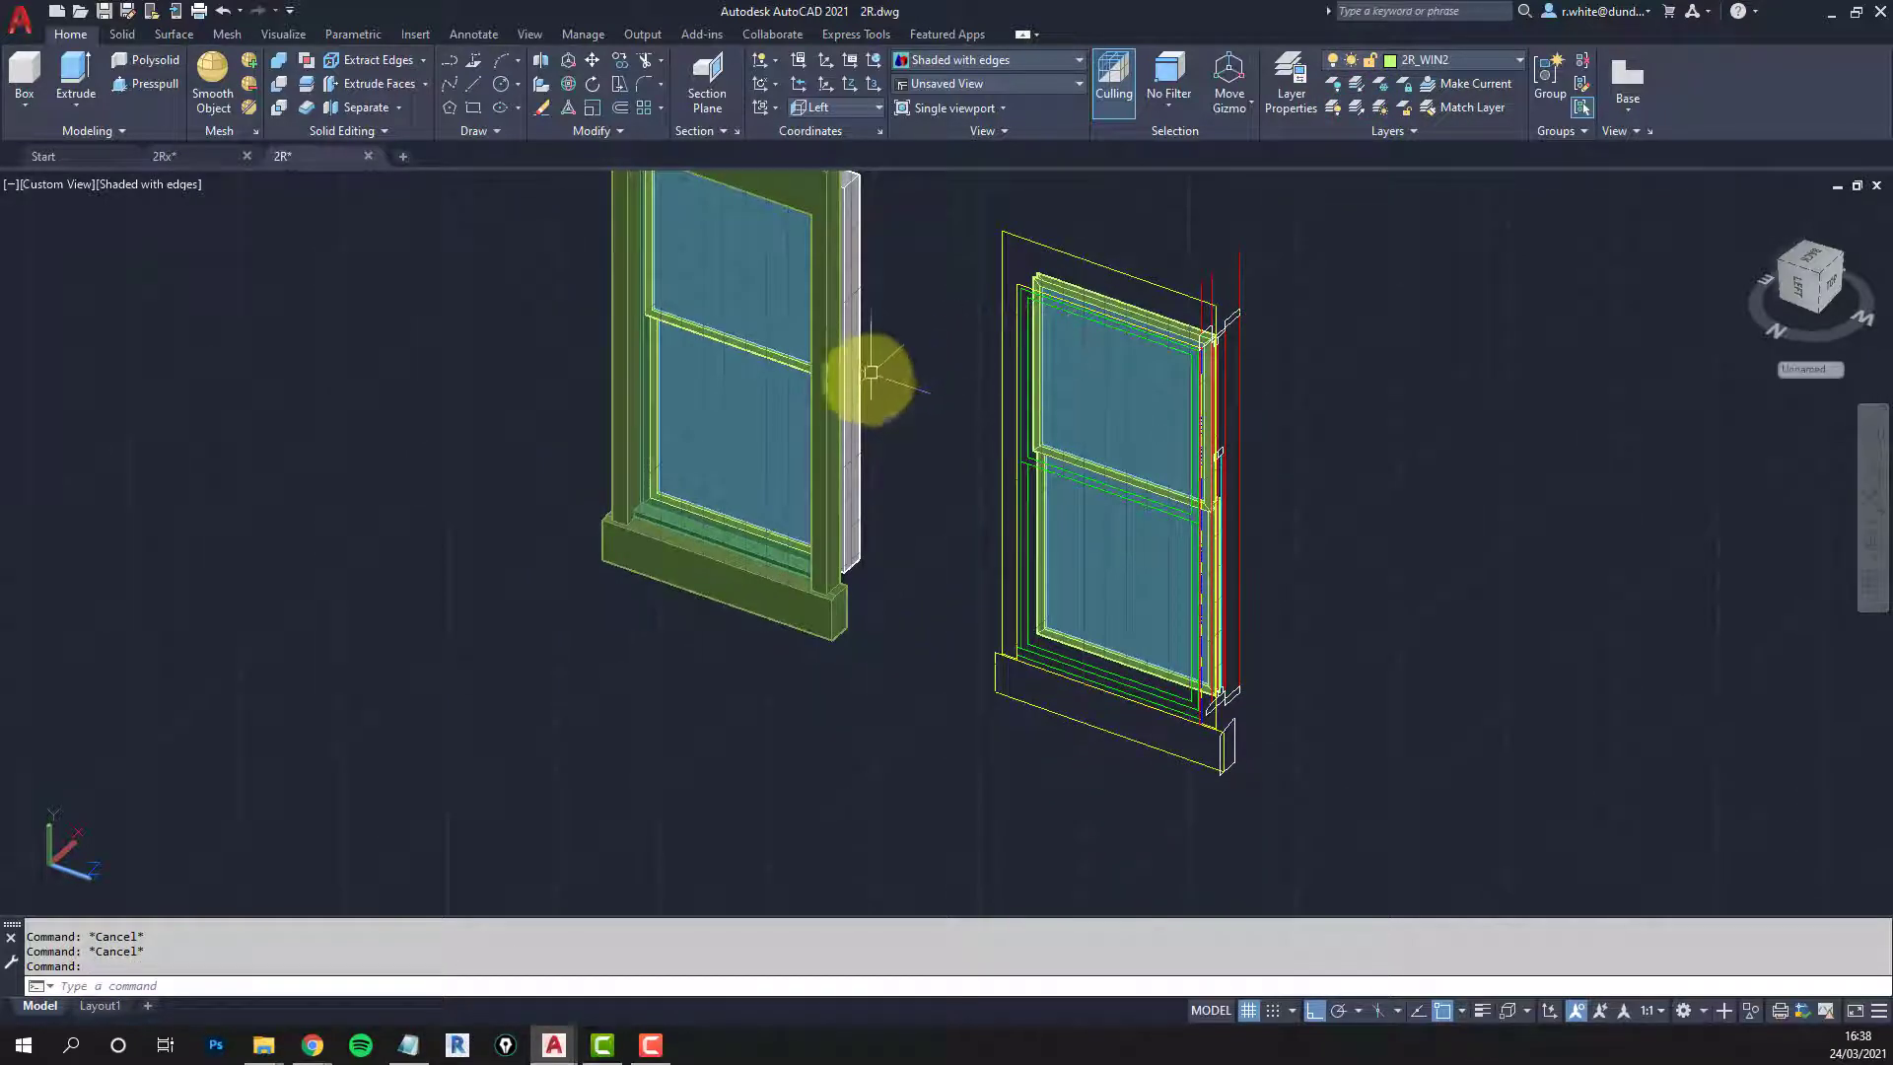
scroll(706, 528, "up", 5)
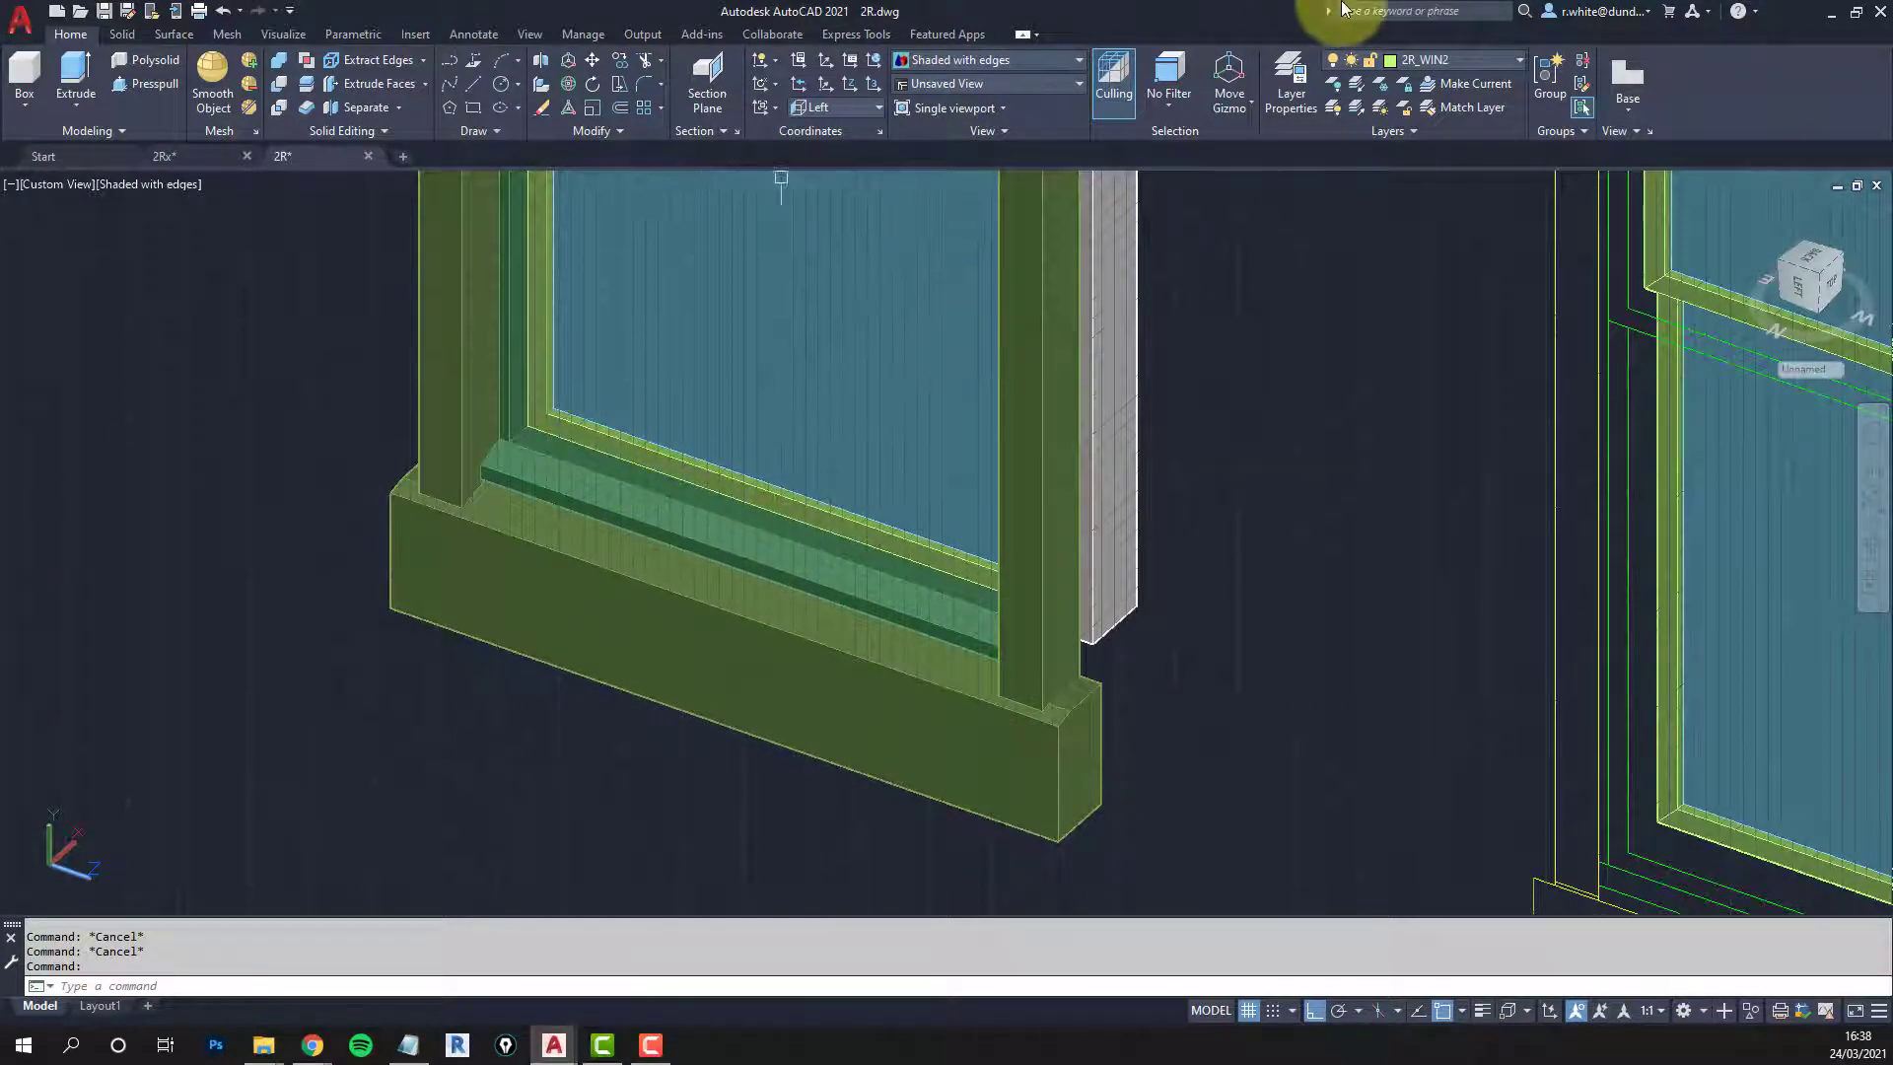
left_click(1452, 87)
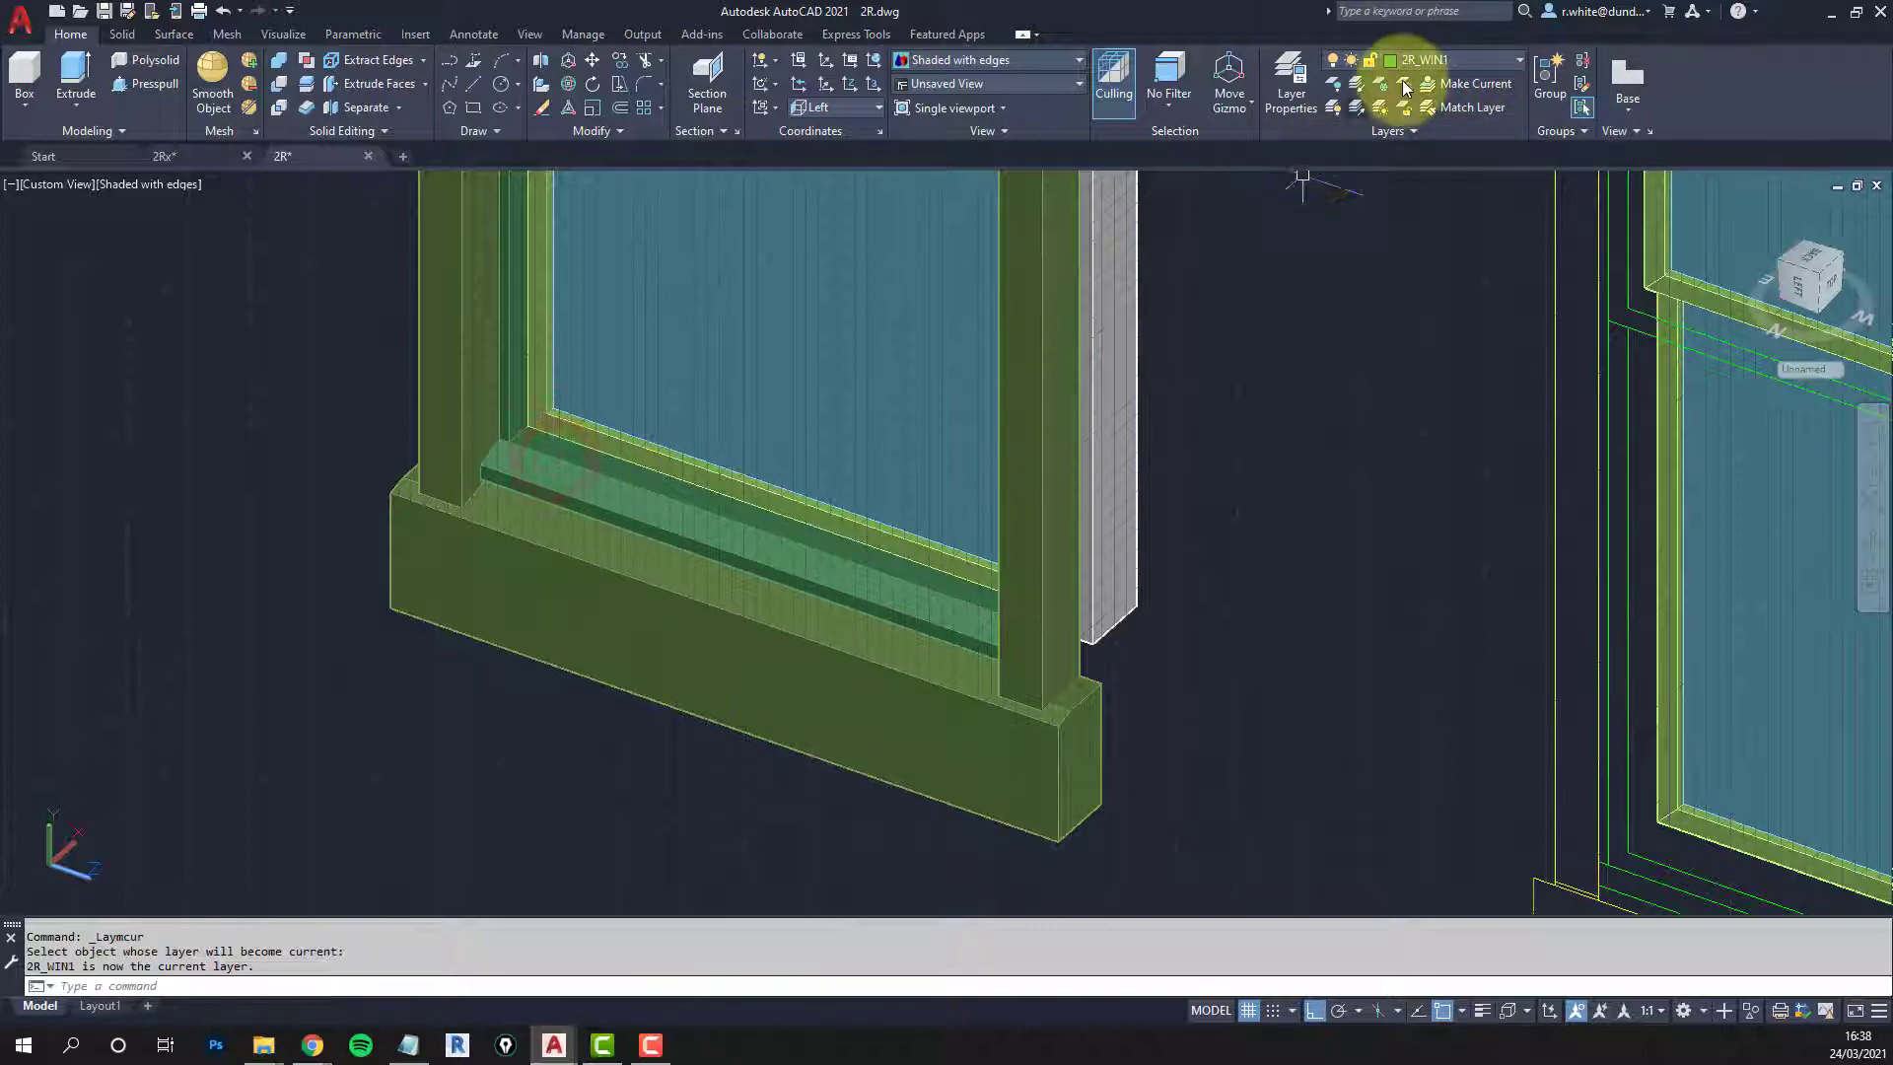
key("Escape")
Step: Freeze layers 2R_WIN2 and 2R_GLASS by picking a sash frame and a glass pane of the new window
mouse_move(1328, 200)
middle_mouse_down()
mouse_move(1285, 248)
mouse_move(1041, 345)
middle_mouse_up()
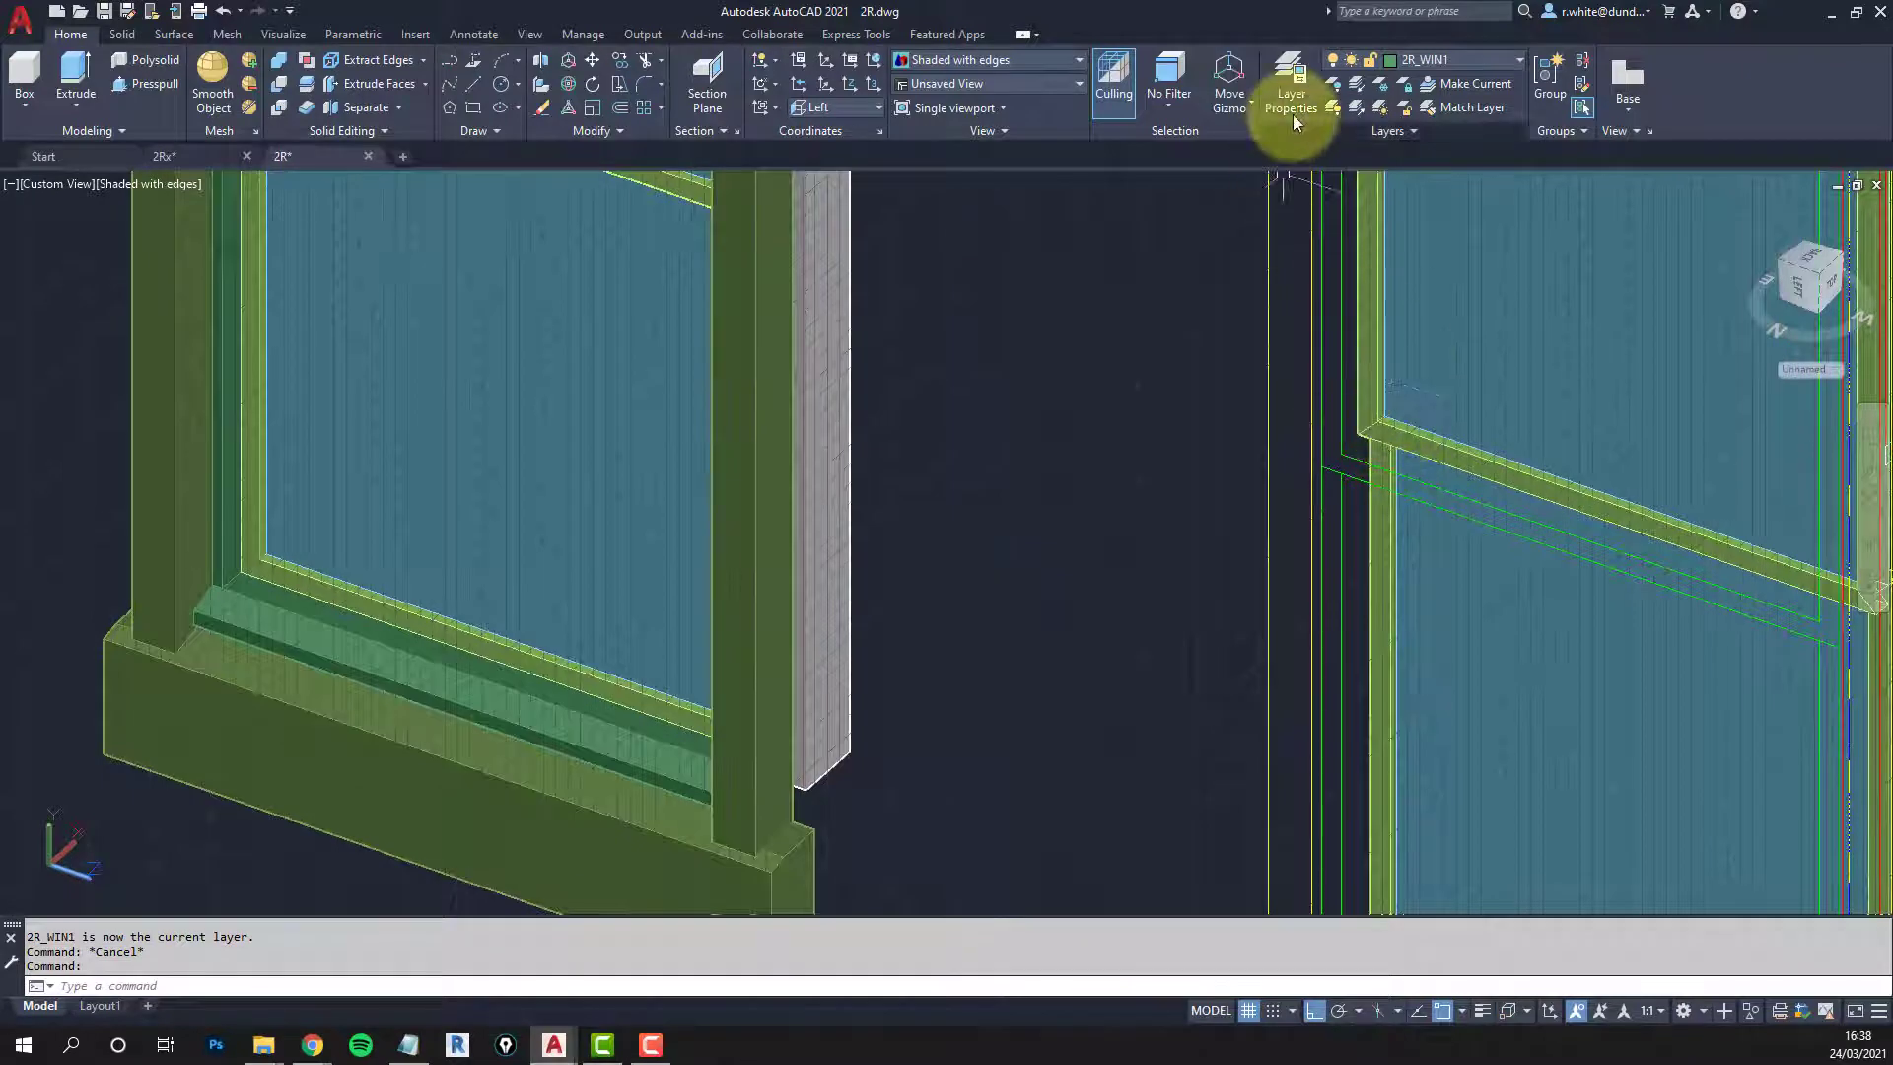
left_click(1383, 84)
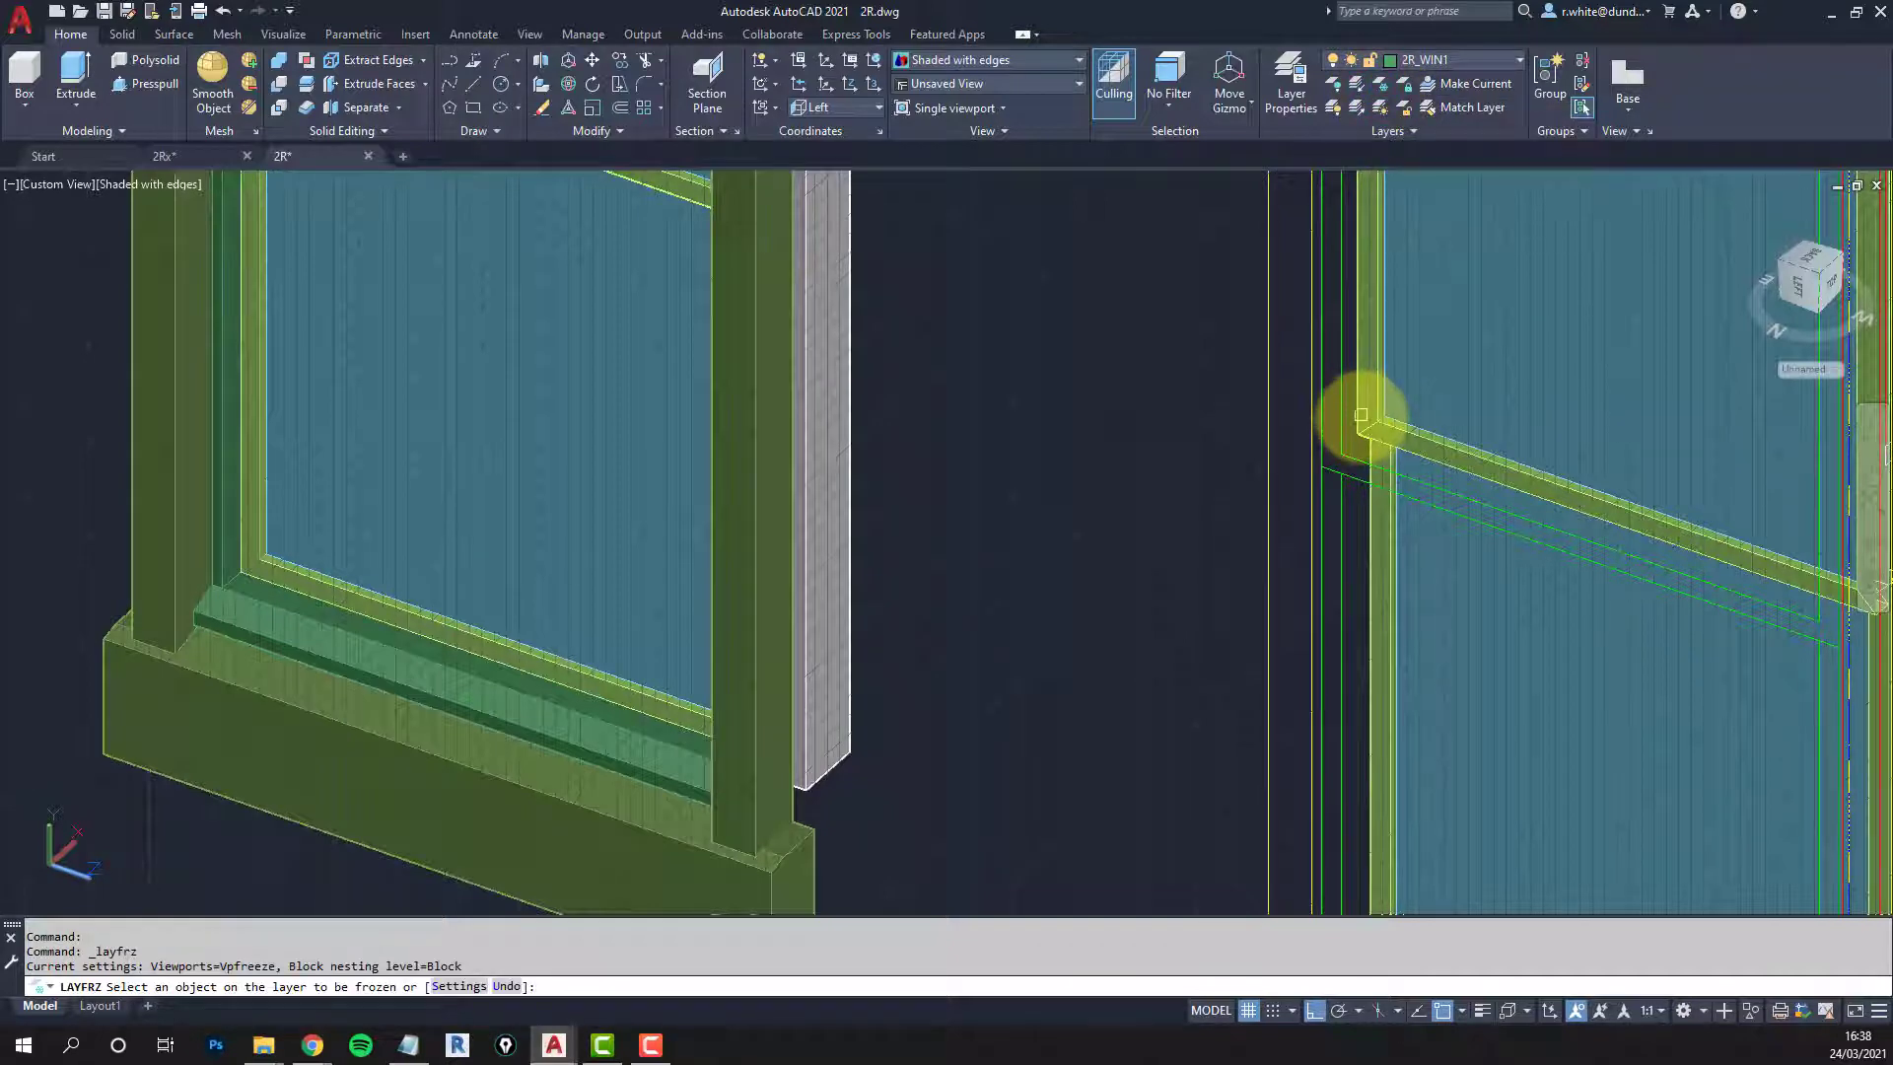
left_click(1362, 422)
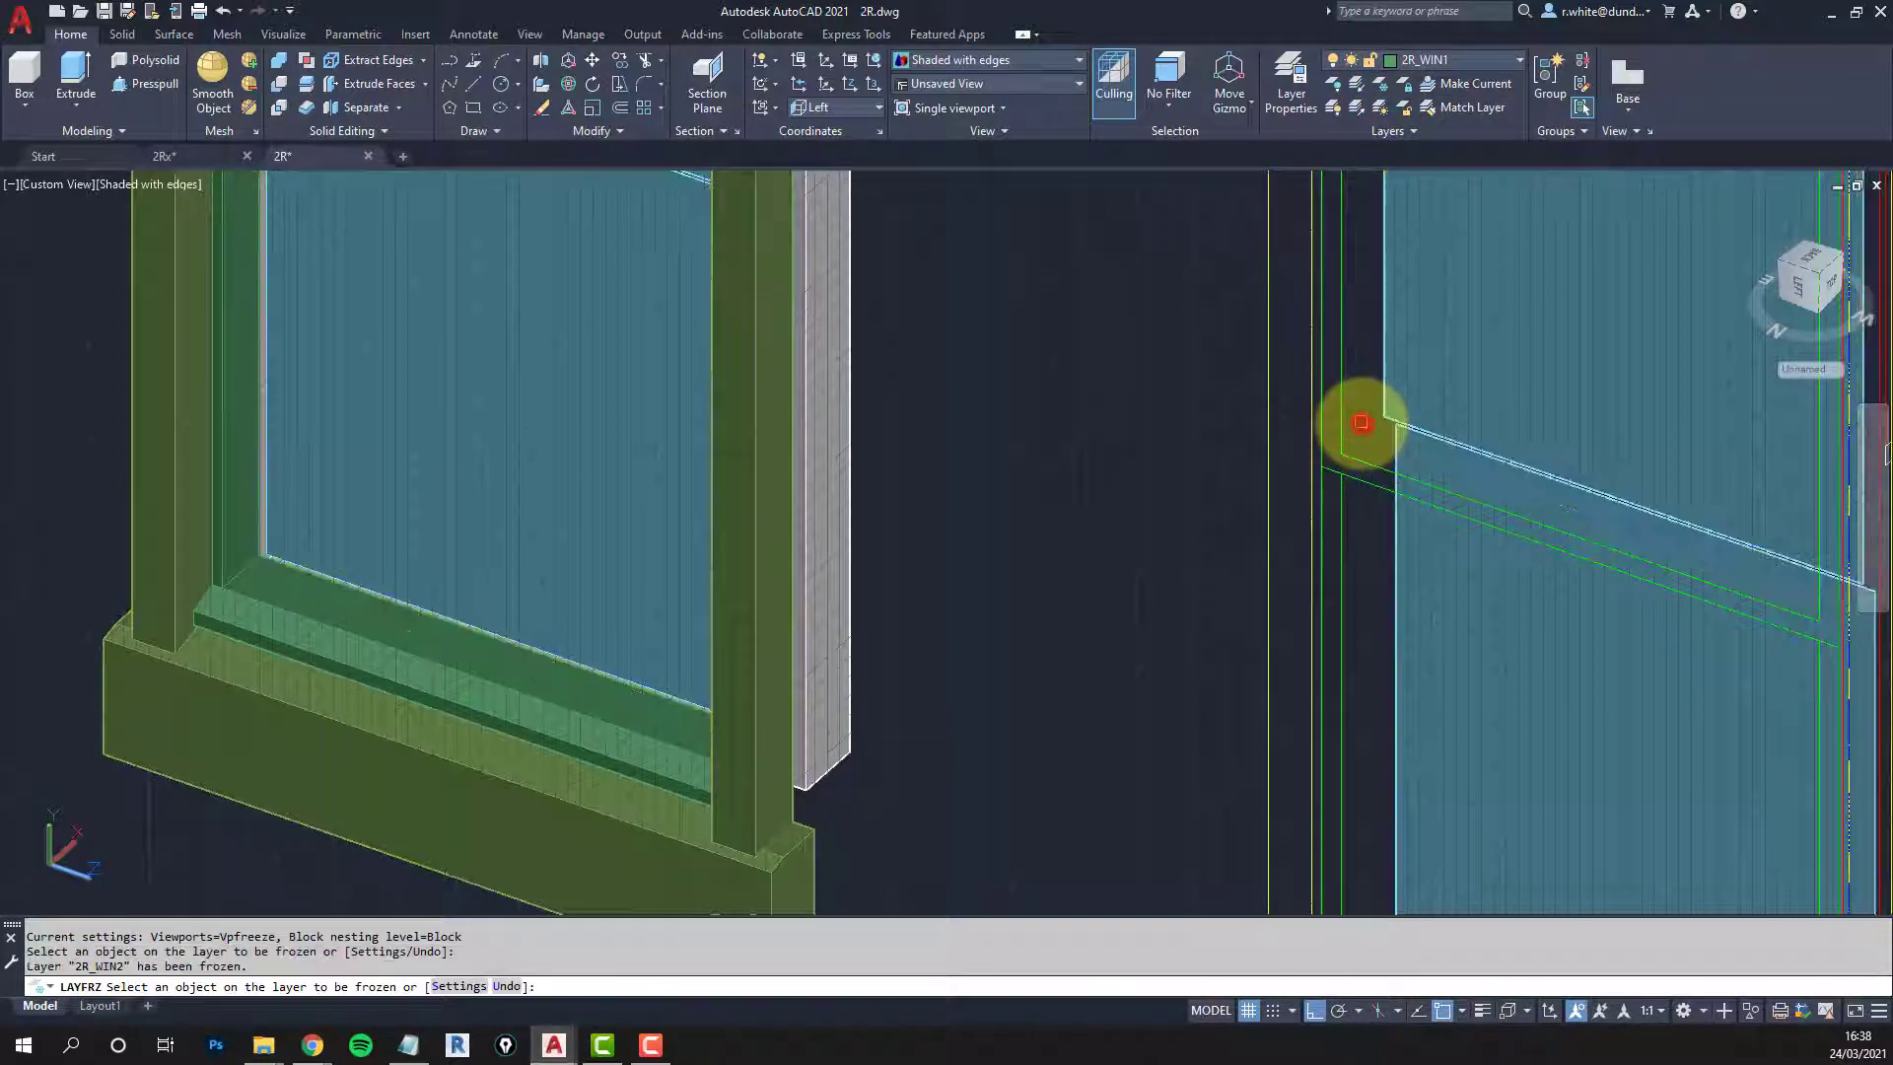
left_click(1382, 367)
scroll(1382, 367, "down", 4)
middle_click_drag(1399, 397, 1286, 415)
scroll(1286, 415, "up", 2)
scroll(1286, 414, "up", 6)
key("Escape")
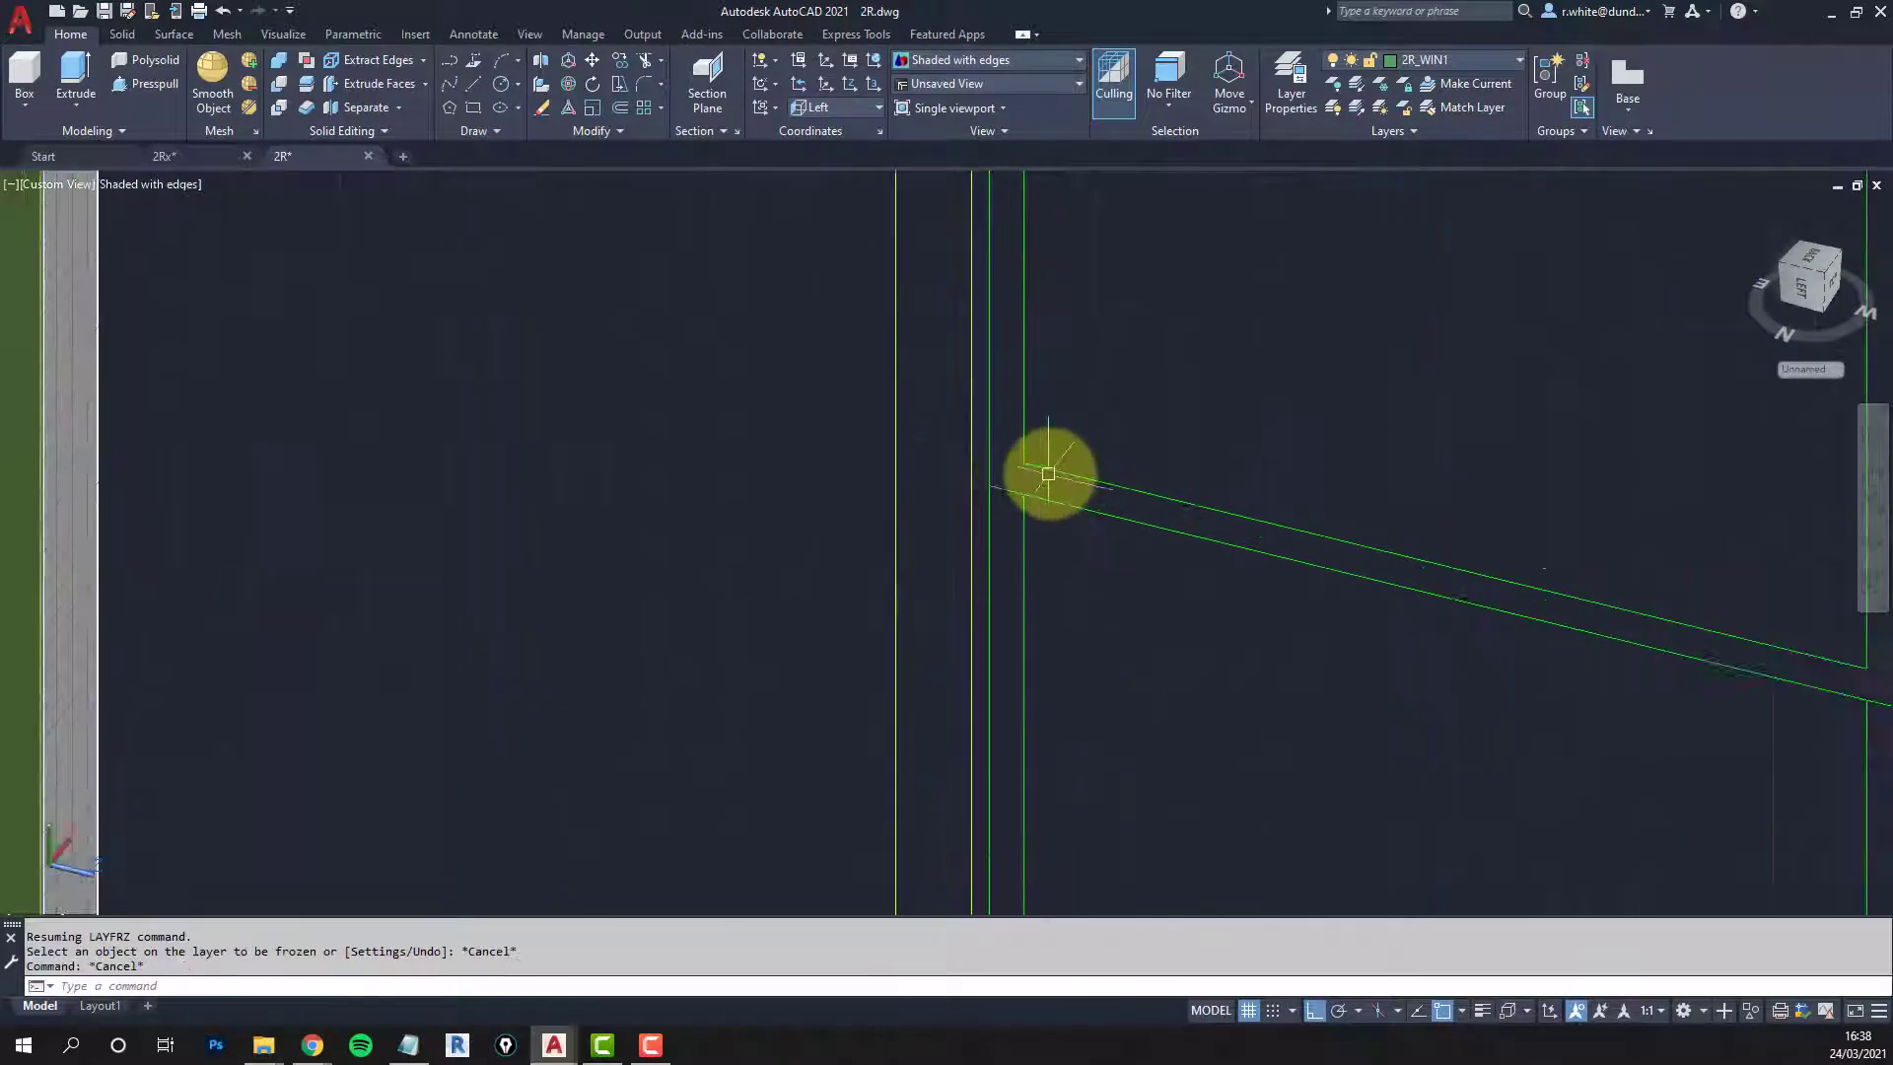
Step: Erase the green meeting rail lines and the adjoining inner sash stile lines from the 2D elevation using a crossing selection
type("e")
key("Return")
left_click(1085, 424)
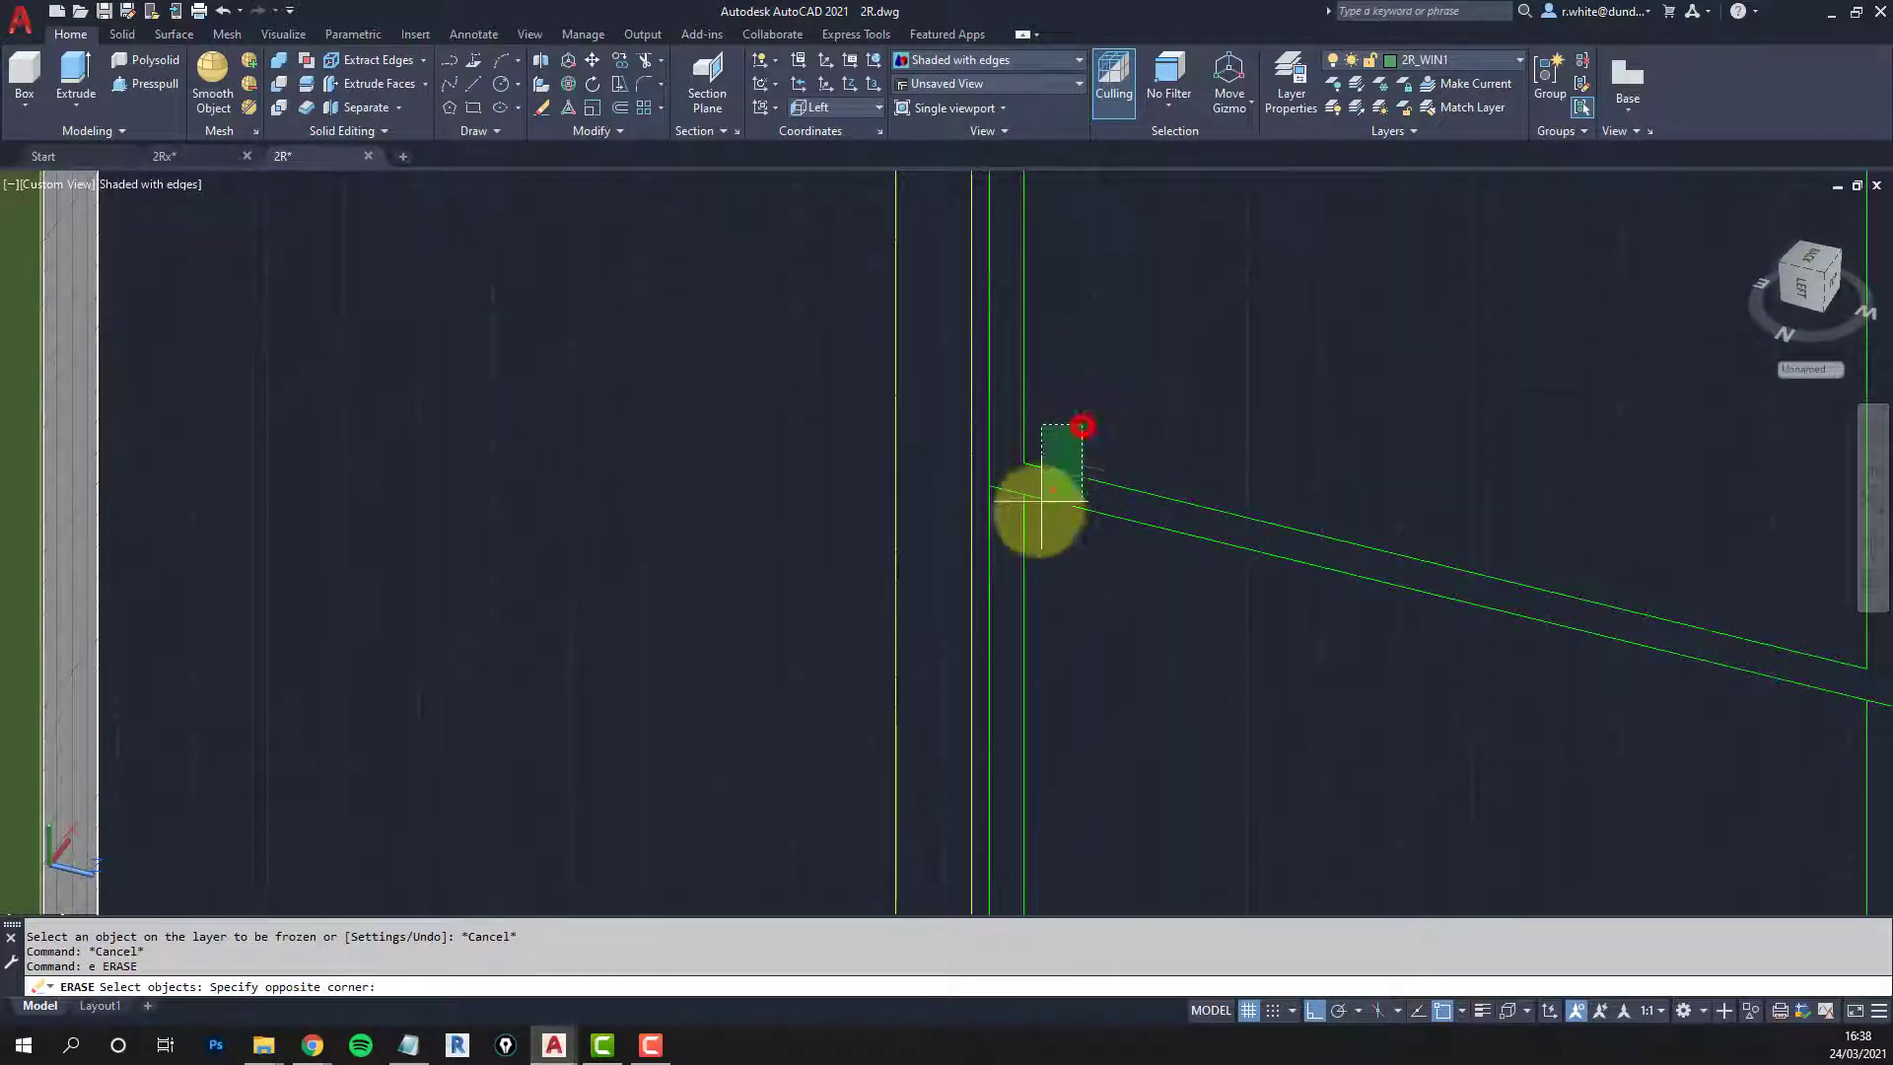
left_click(1016, 558)
Step: Erase the remaining inner green sash lines at the elevation's head, far stile and bottom rail, keeping the outer frame lines
middle_click_drag(1112, 436, 1116, 611)
middle_click_drag(1179, 351, 1127, 572)
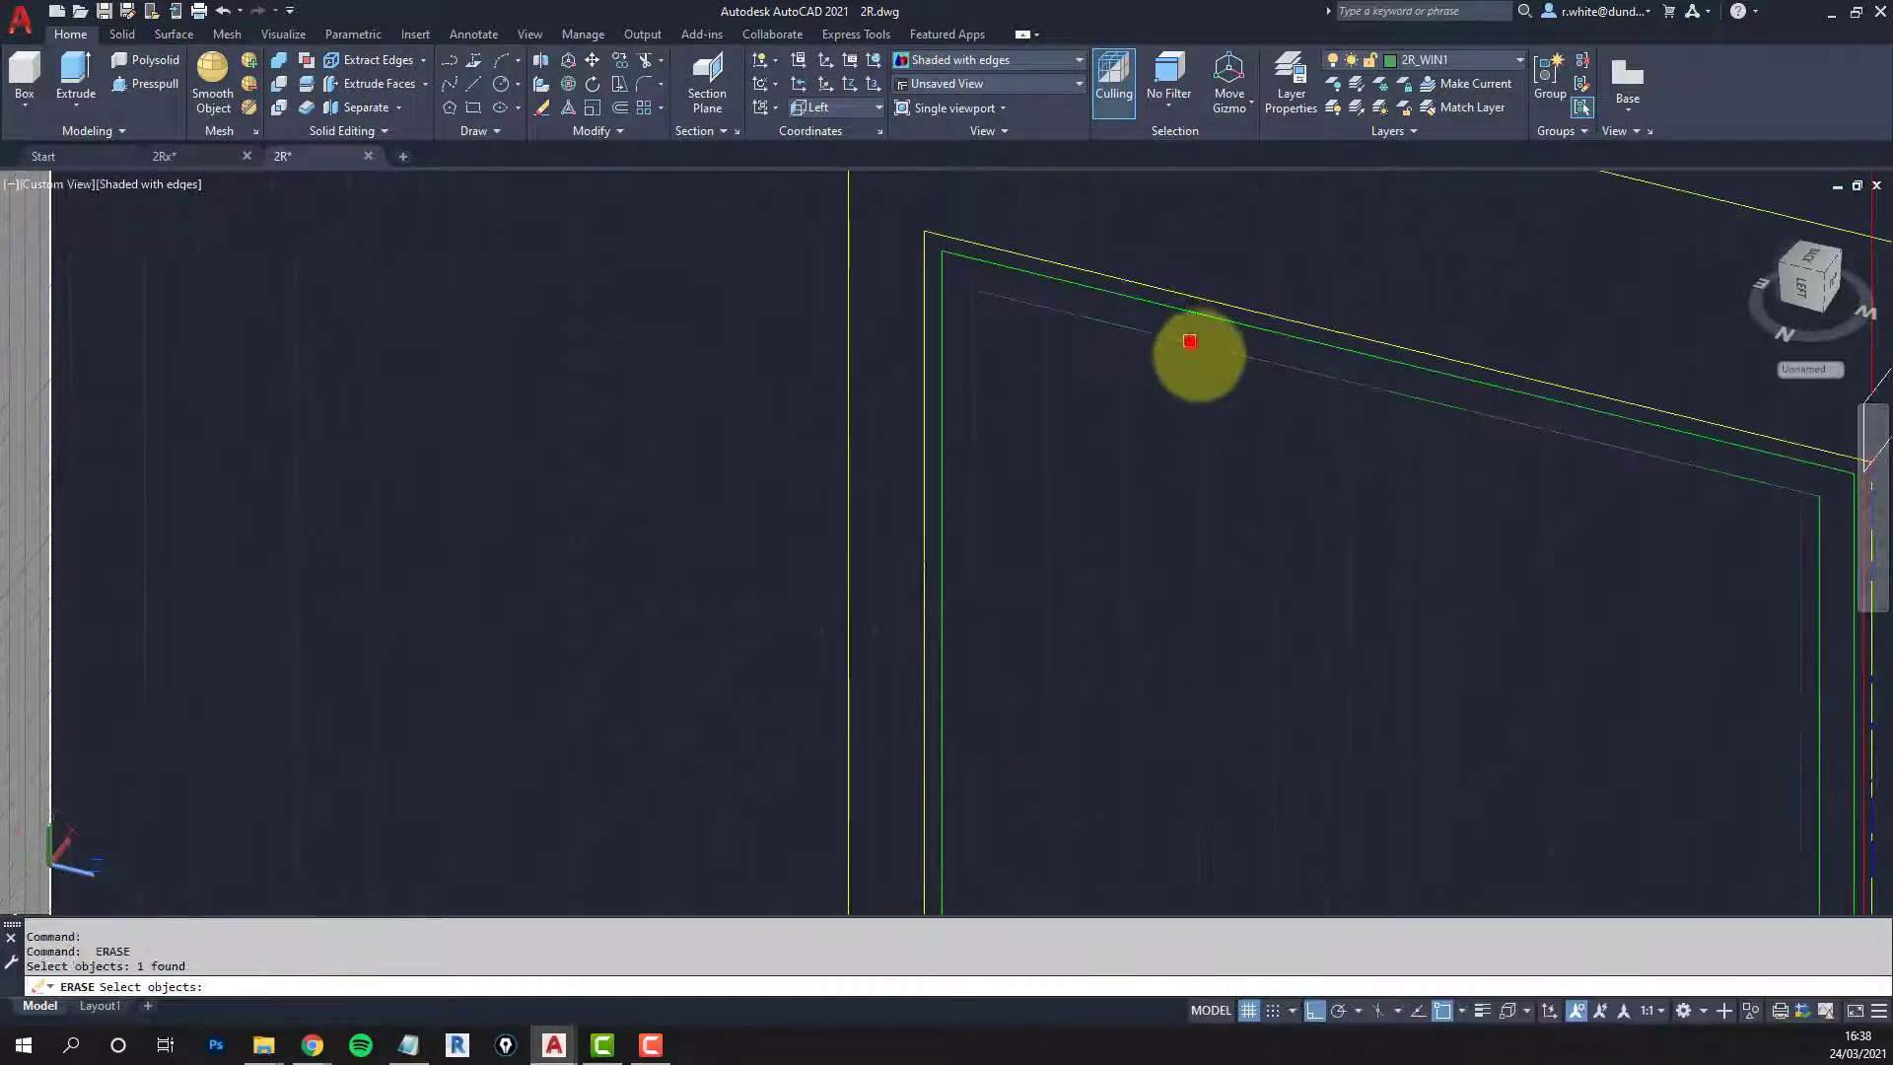
left_click(1817, 595)
scroll(1817, 596, "down", 4)
mouse_move(1817, 596)
middle_mouse_down()
mouse_move(1433, 346)
mouse_move(1459, 212)
middle_mouse_up()
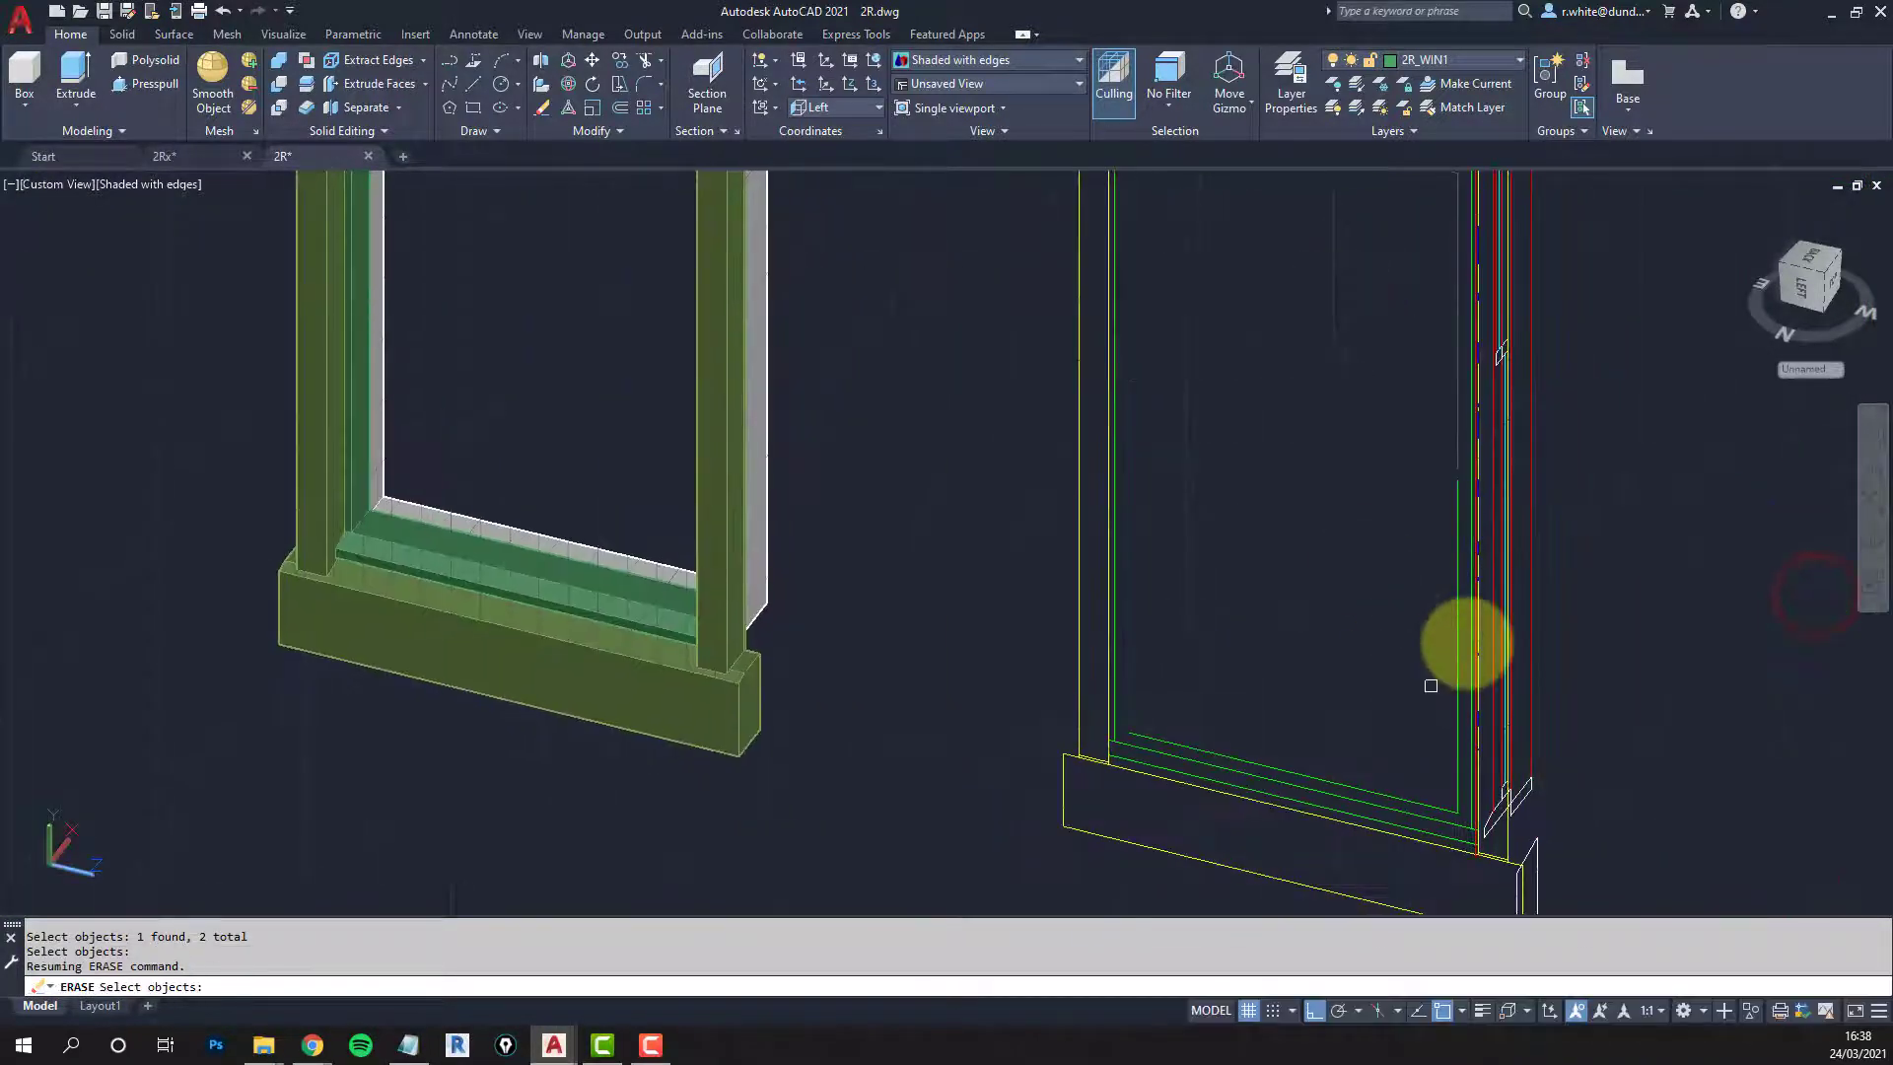
scroll(1431, 686, "up", 2)
left_click(1470, 636)
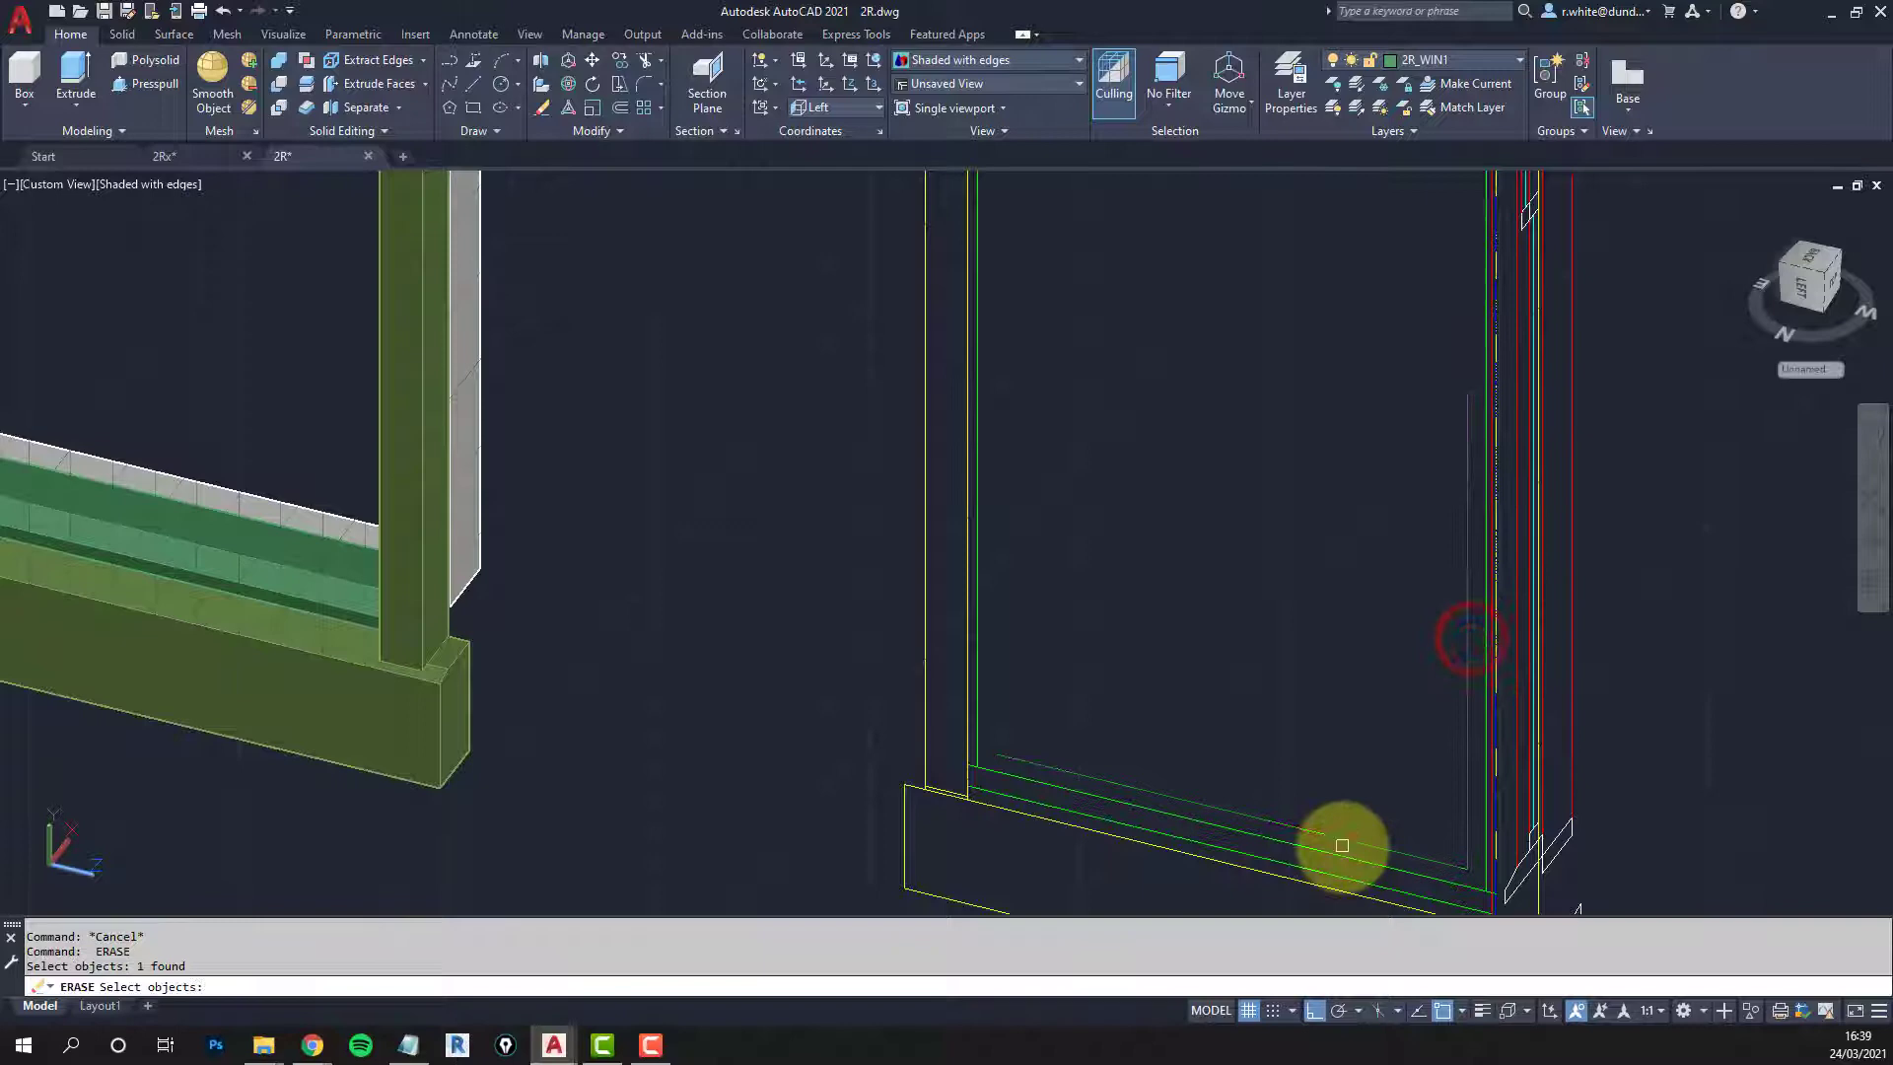
left_click(1341, 838)
key("Return")
Step: Examine the sill profile in the section and its position relative to the bottom of the 2D elevation
mouse_move(1365, 802)
middle_mouse_down("shift")
mouse_move(1289, 541)
mouse_move(1264, 620)
middle_mouse_up("shift")
scroll(1395, 646, "up", 2)
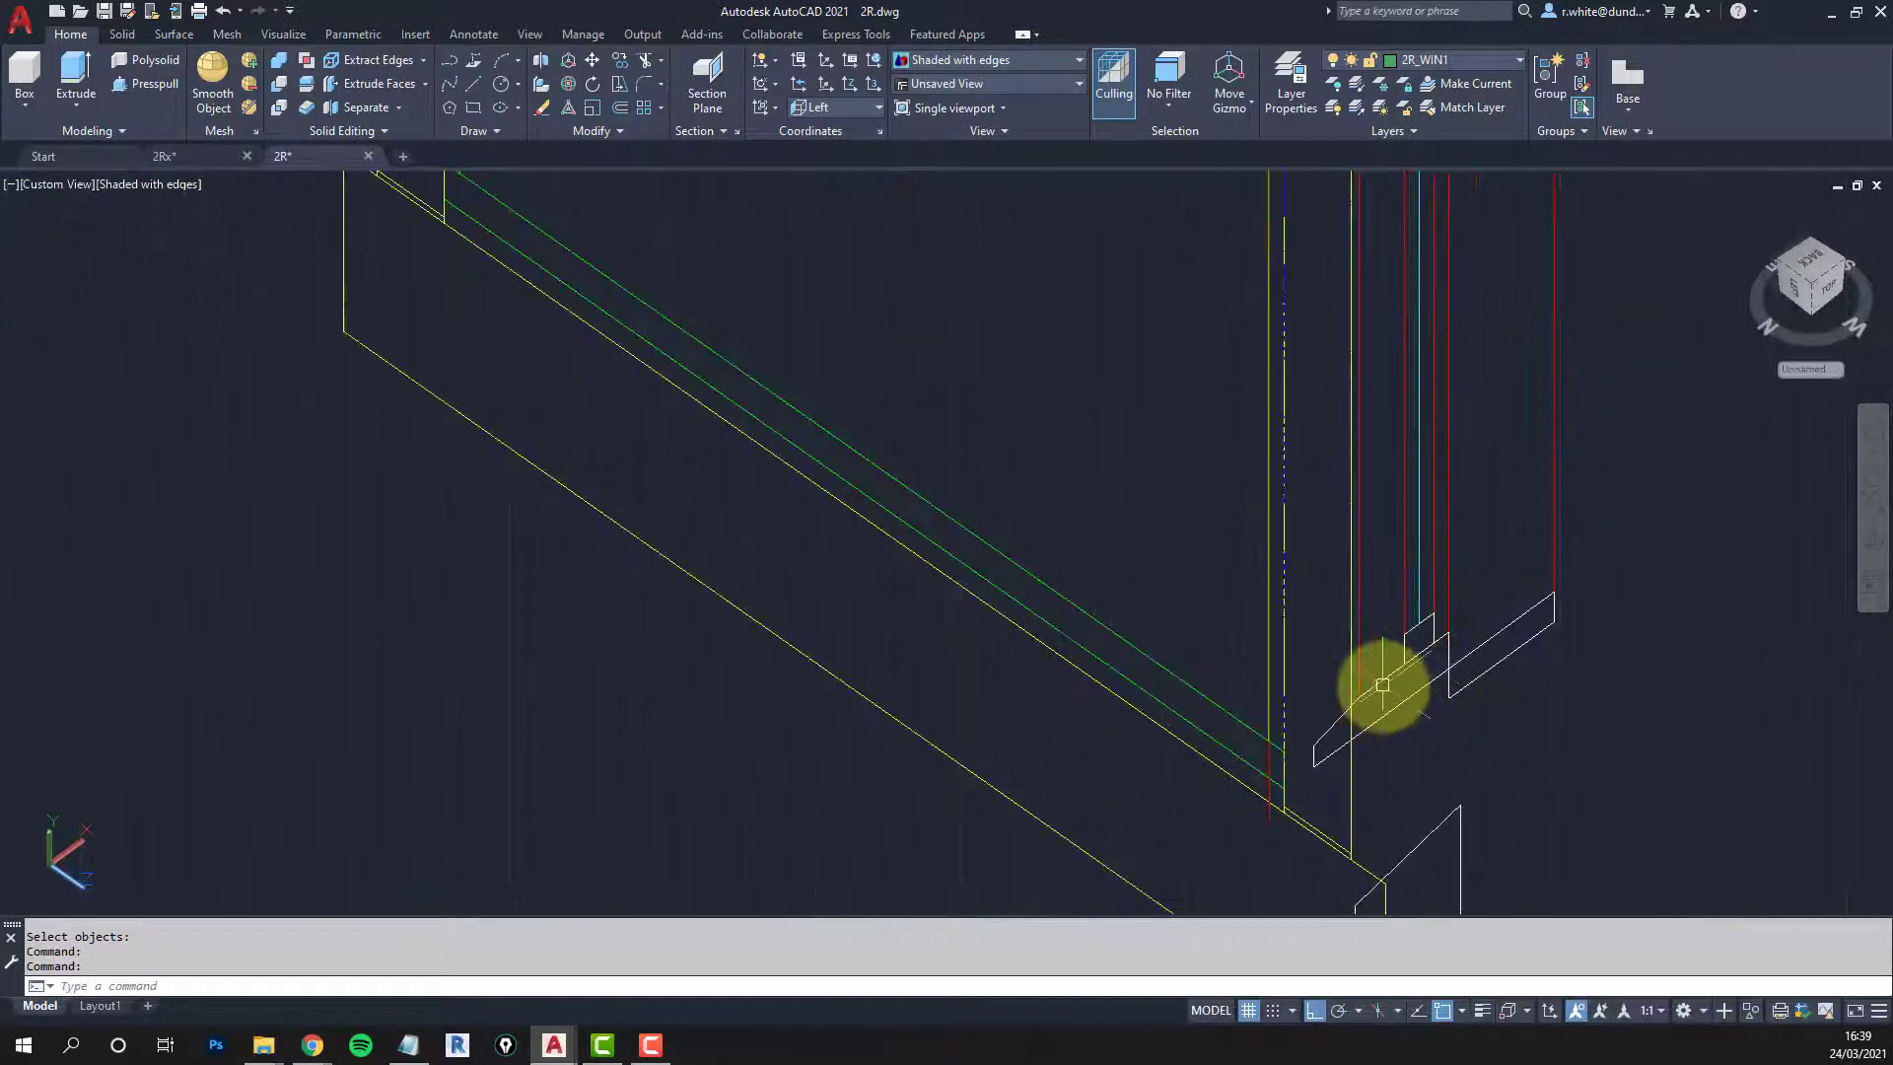
left_click(1380, 681)
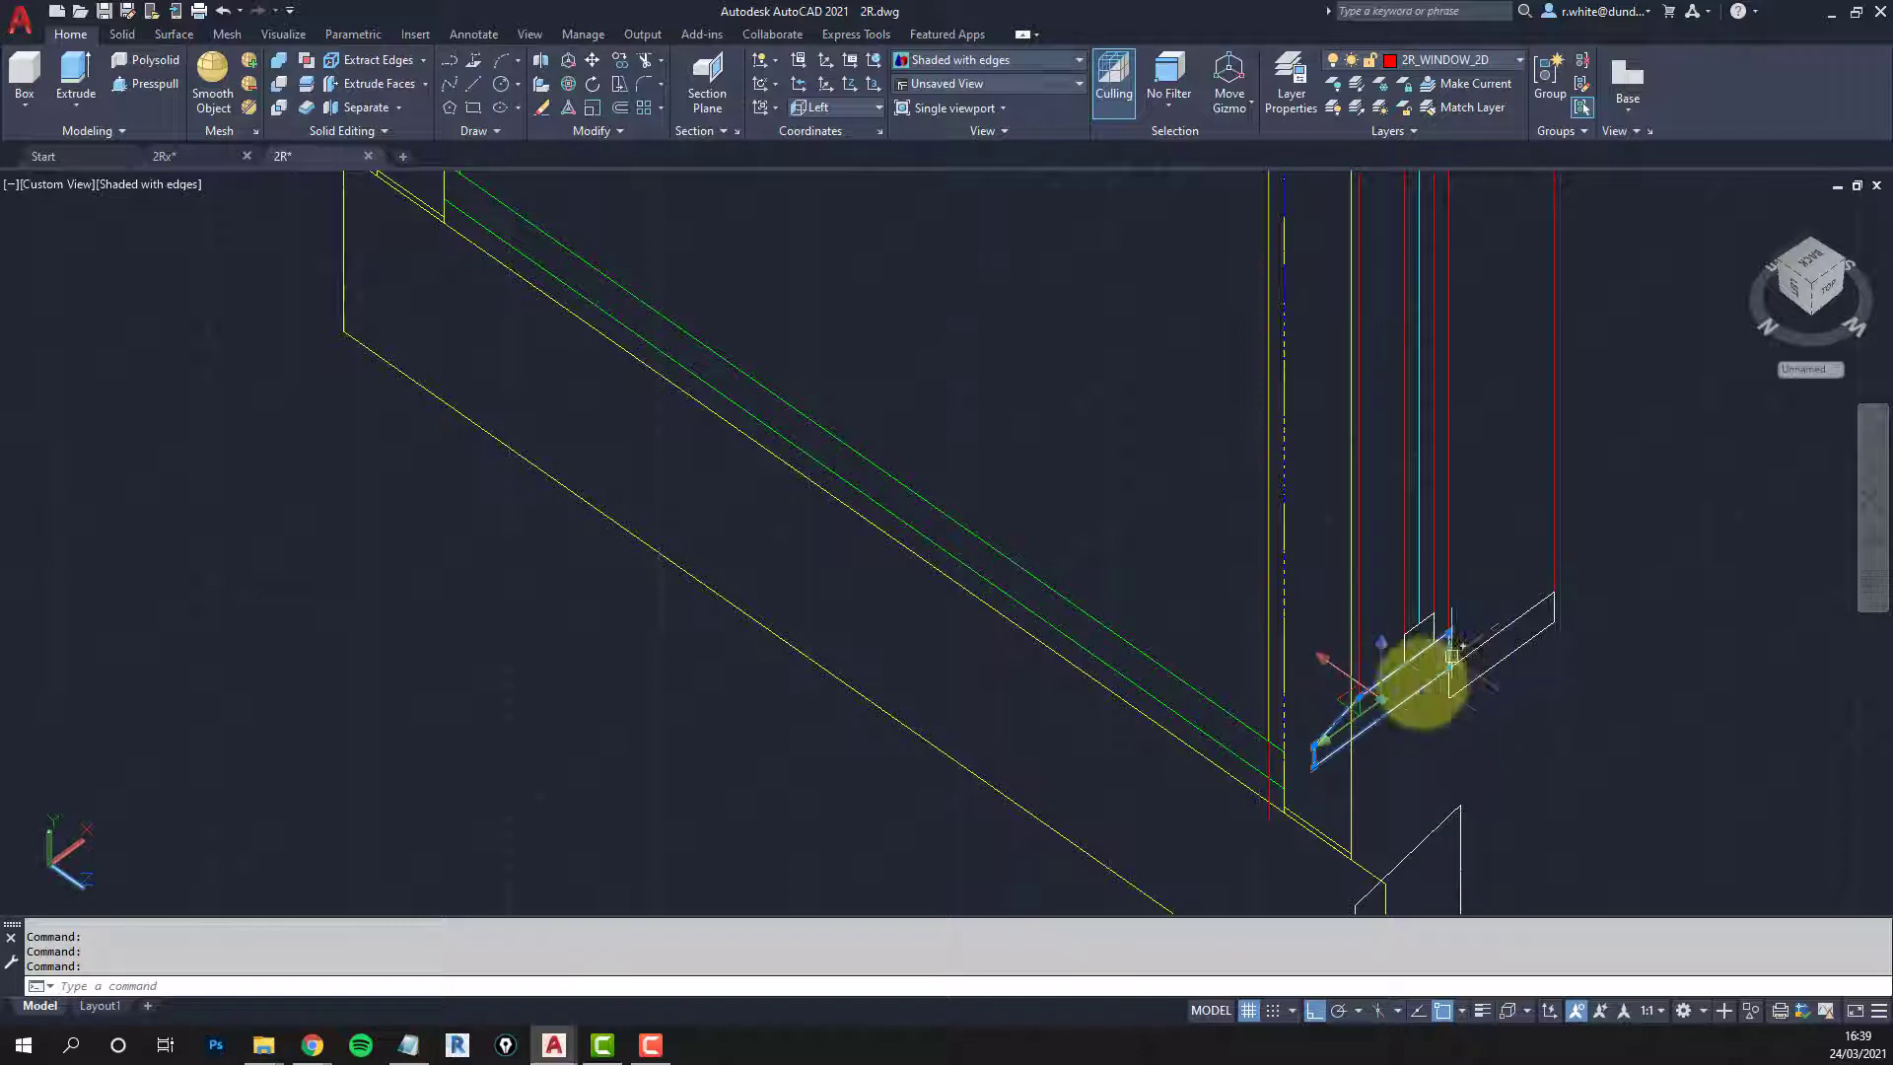
scroll(1362, 582, "down", 3)
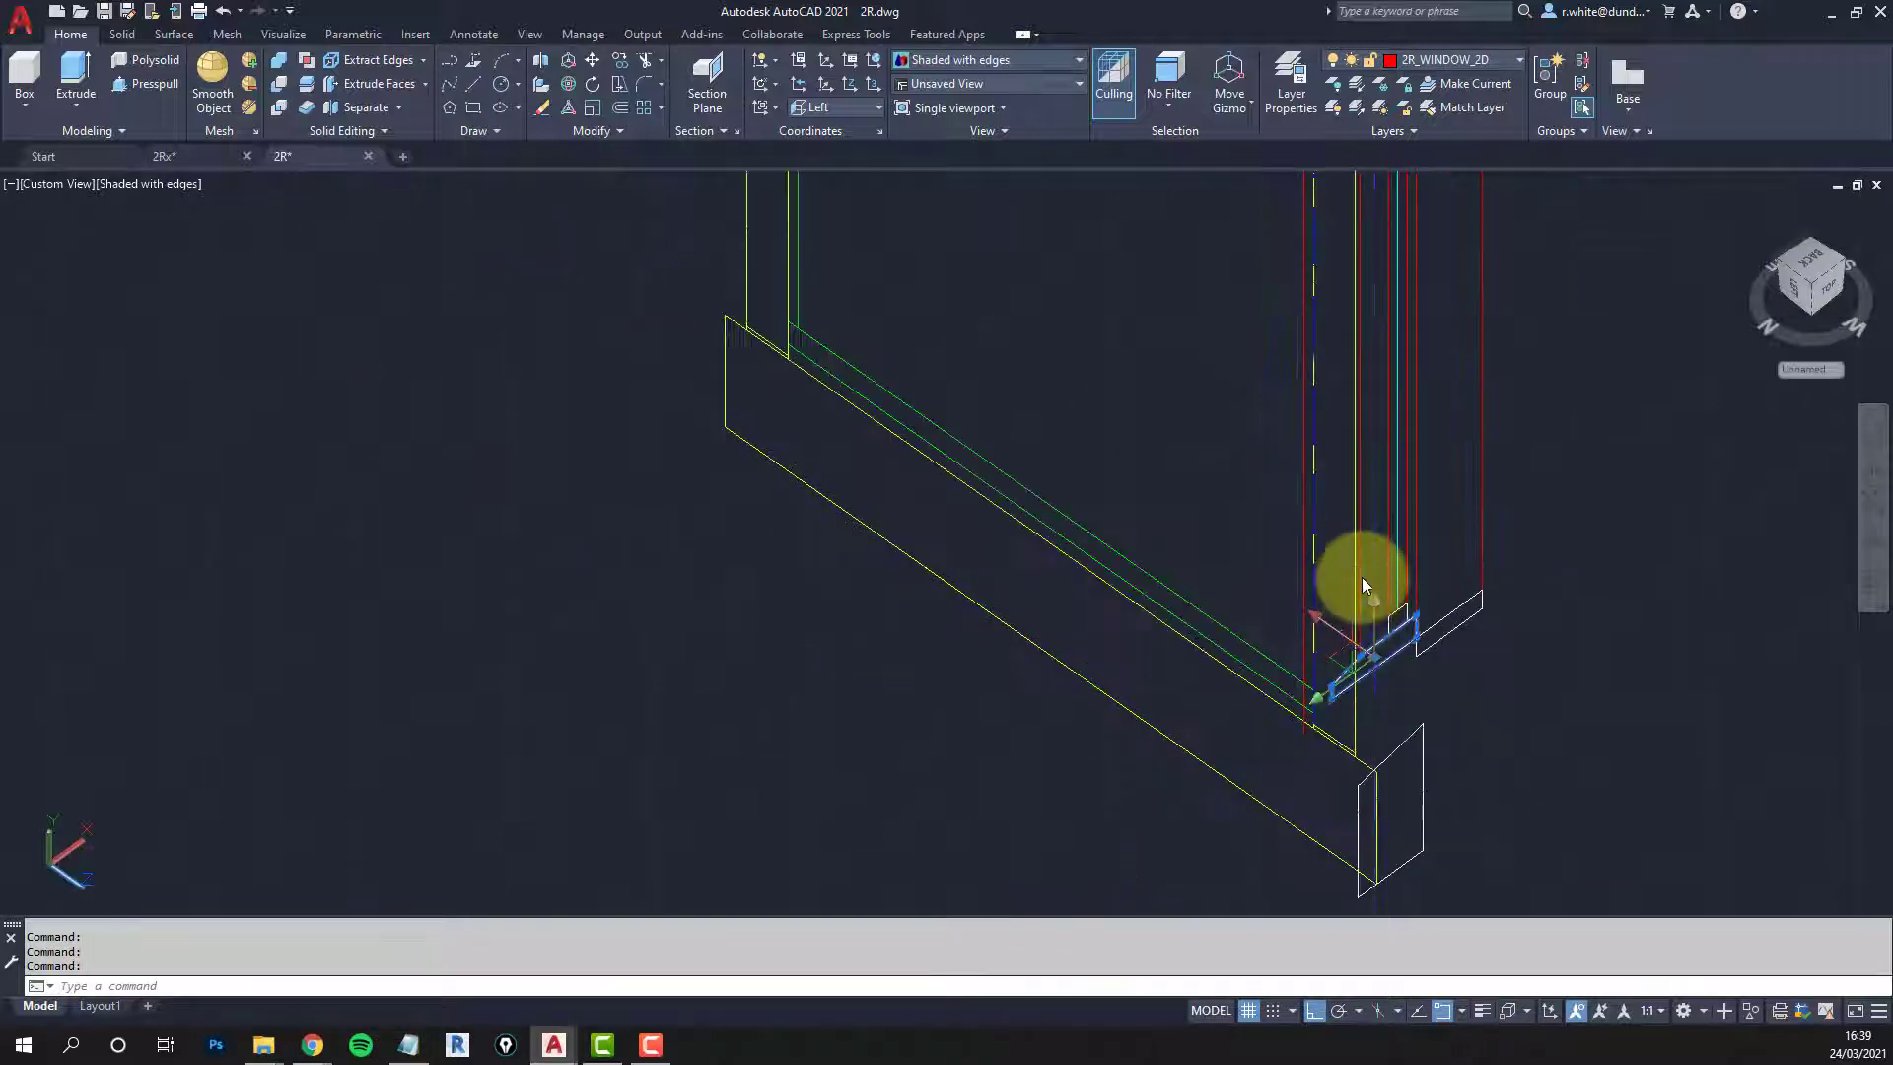
key("Escape")
key("Escape")
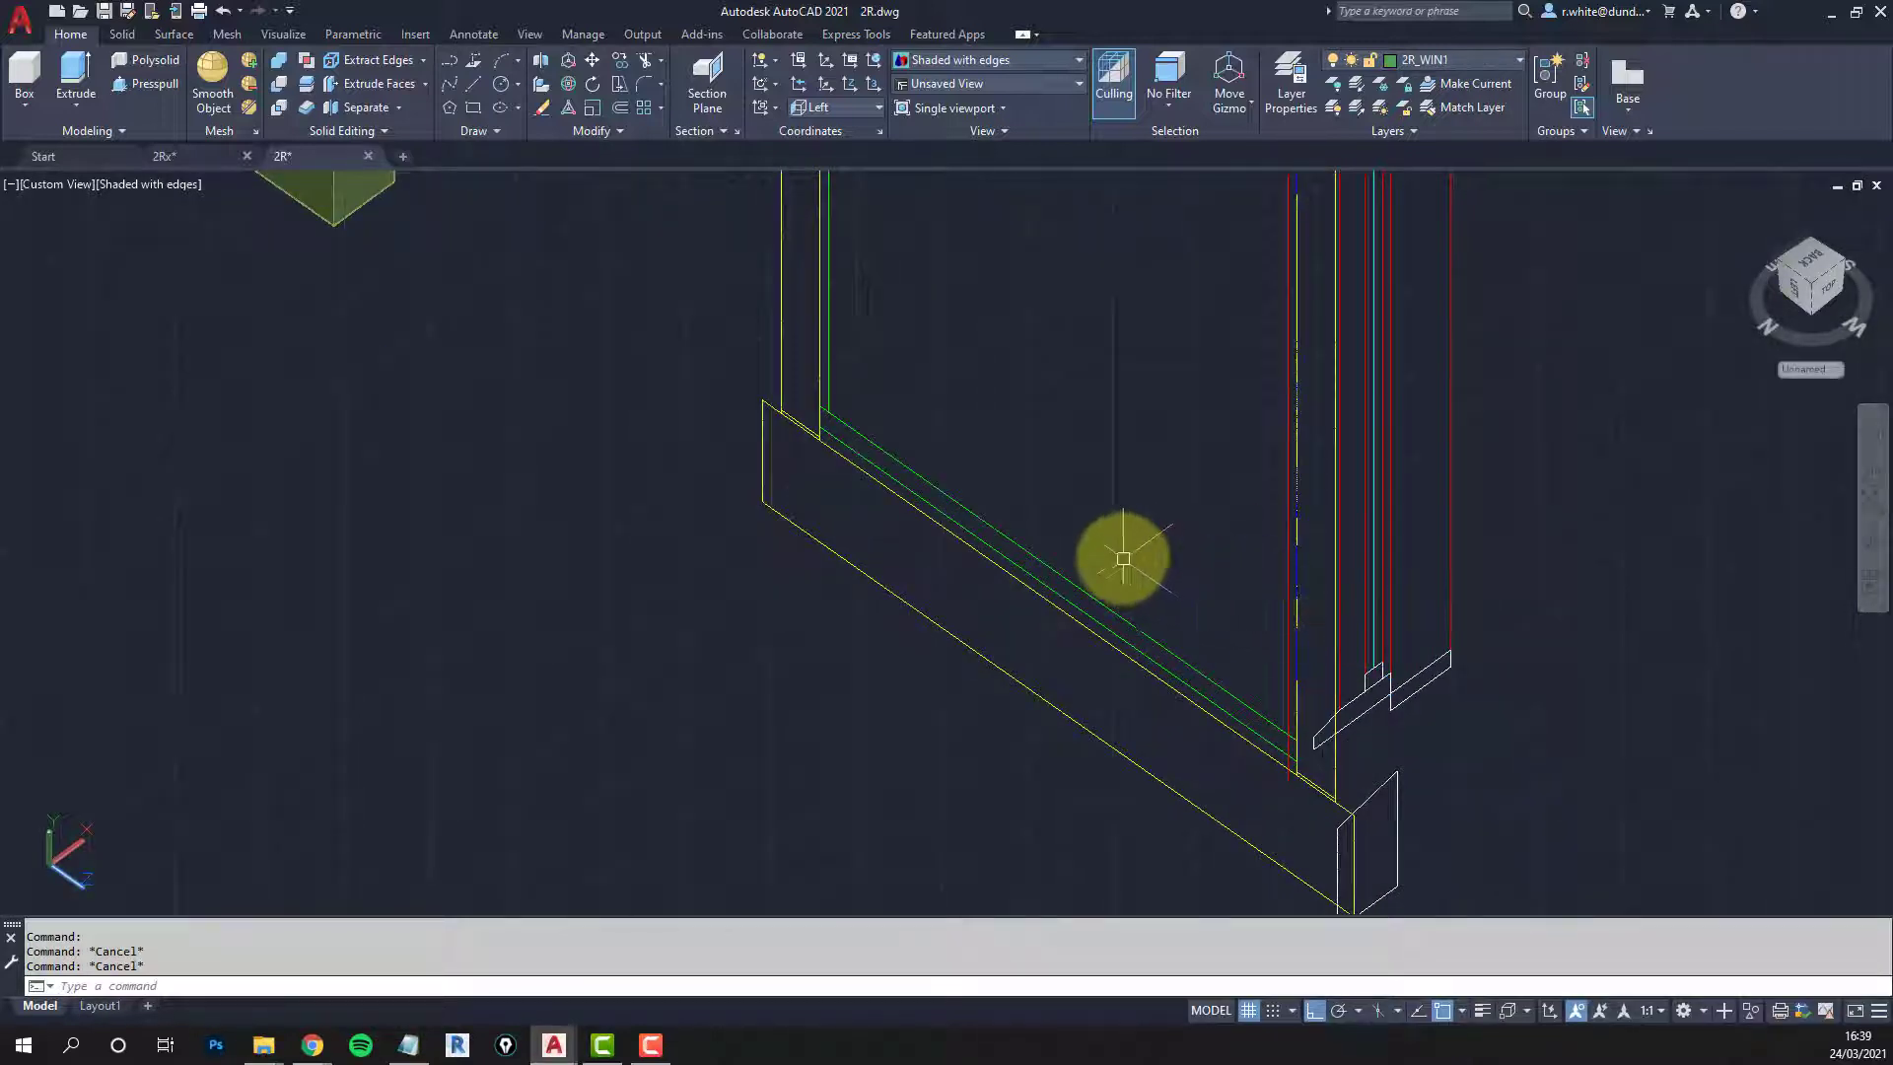
middle_click_drag(1169, 545, 1097, 564, "shift")
middle_click_drag(1315, 642, 1194, 576)
scroll(1344, 658, "up", 3)
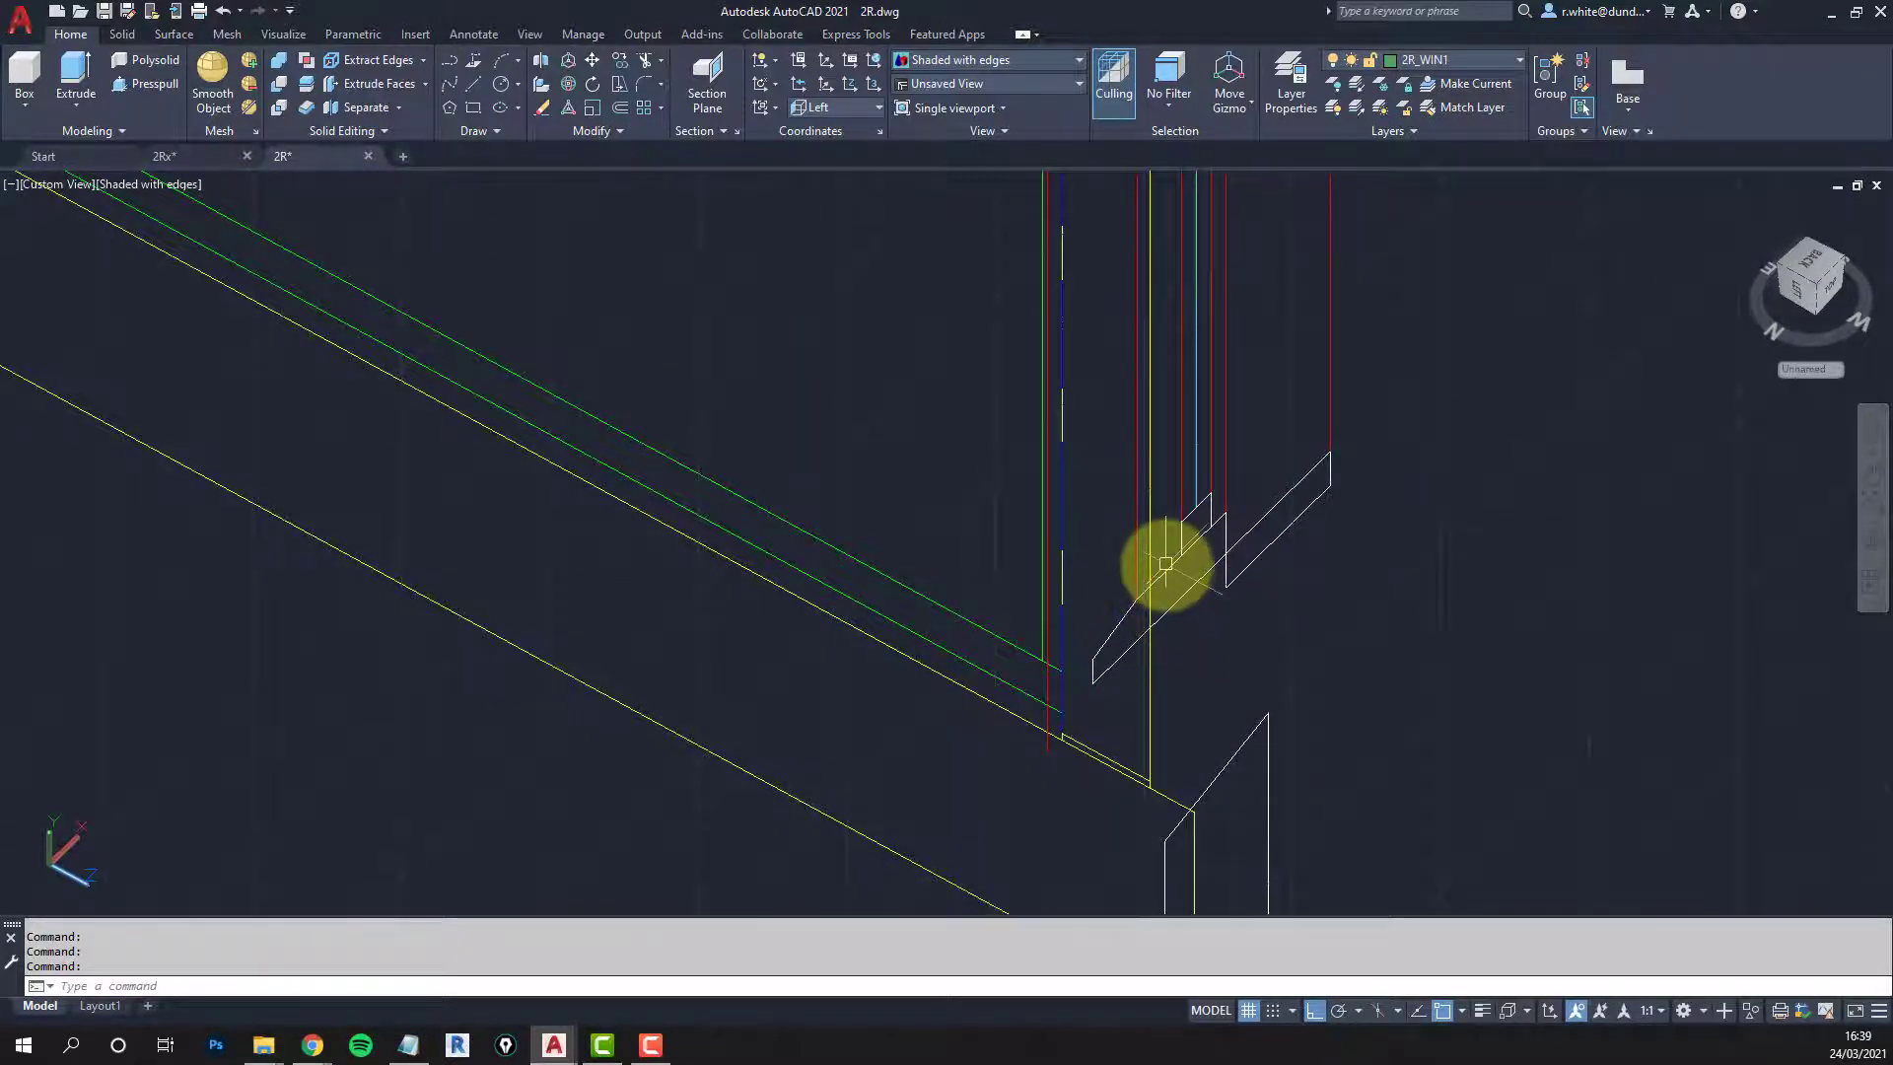
Step: Copy the sill profile from the section across to the far end of the 2D elevation's bottom rail
scroll(1166, 572, "down", 3)
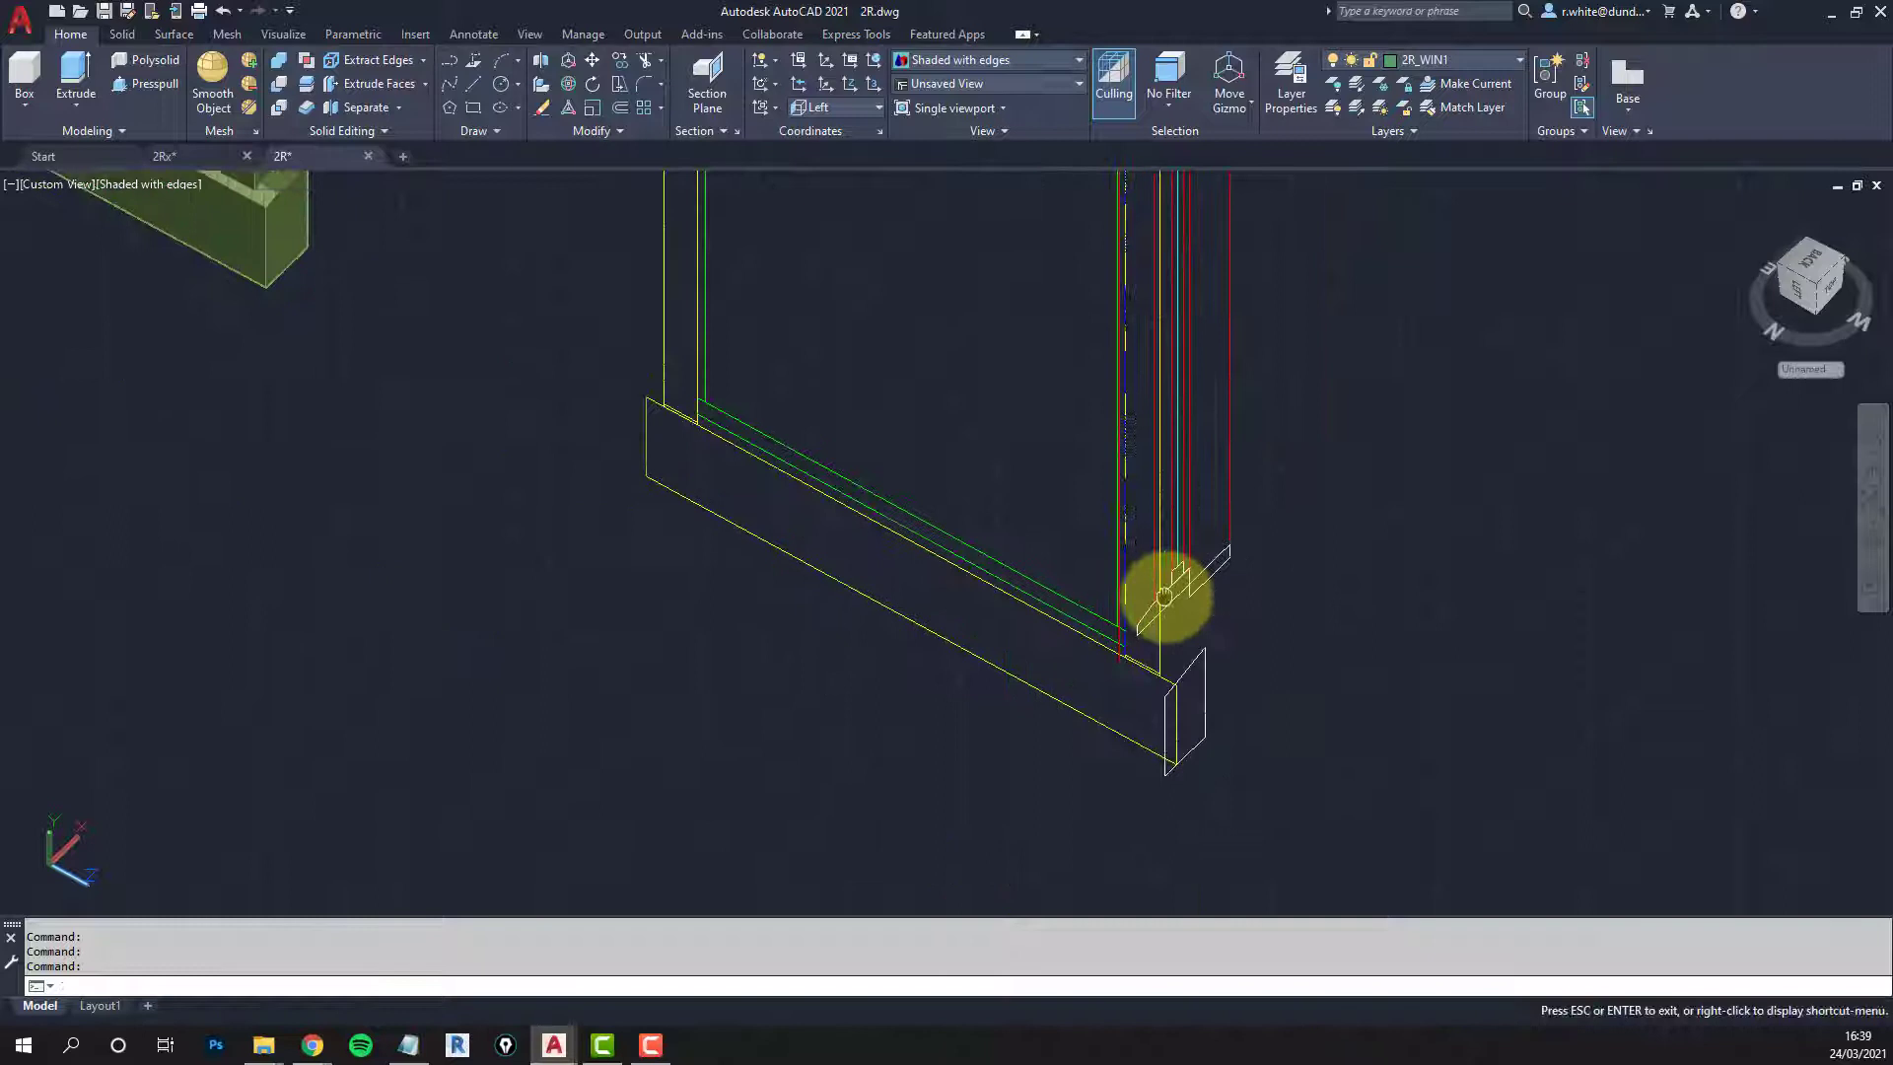
key("Return")
scroll(1174, 591, "up", 2)
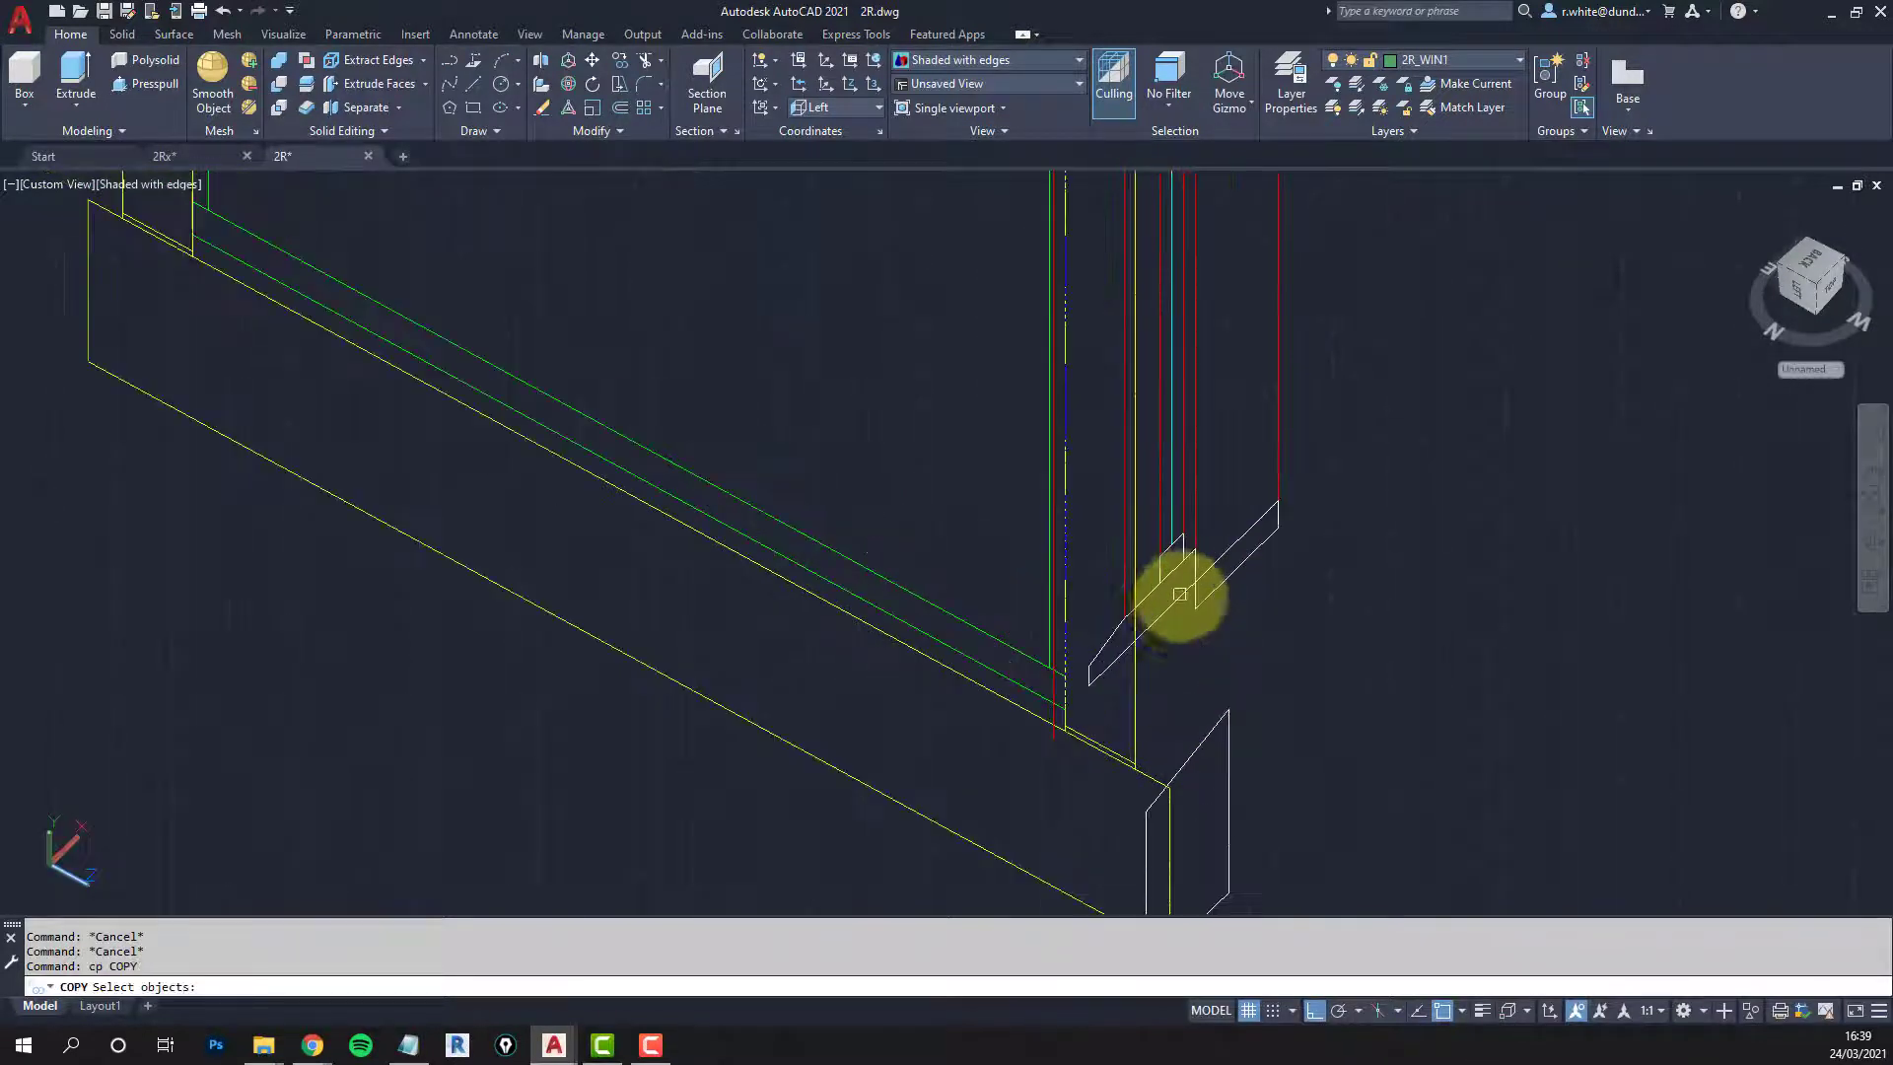
left_click(1172, 606)
key("Return")
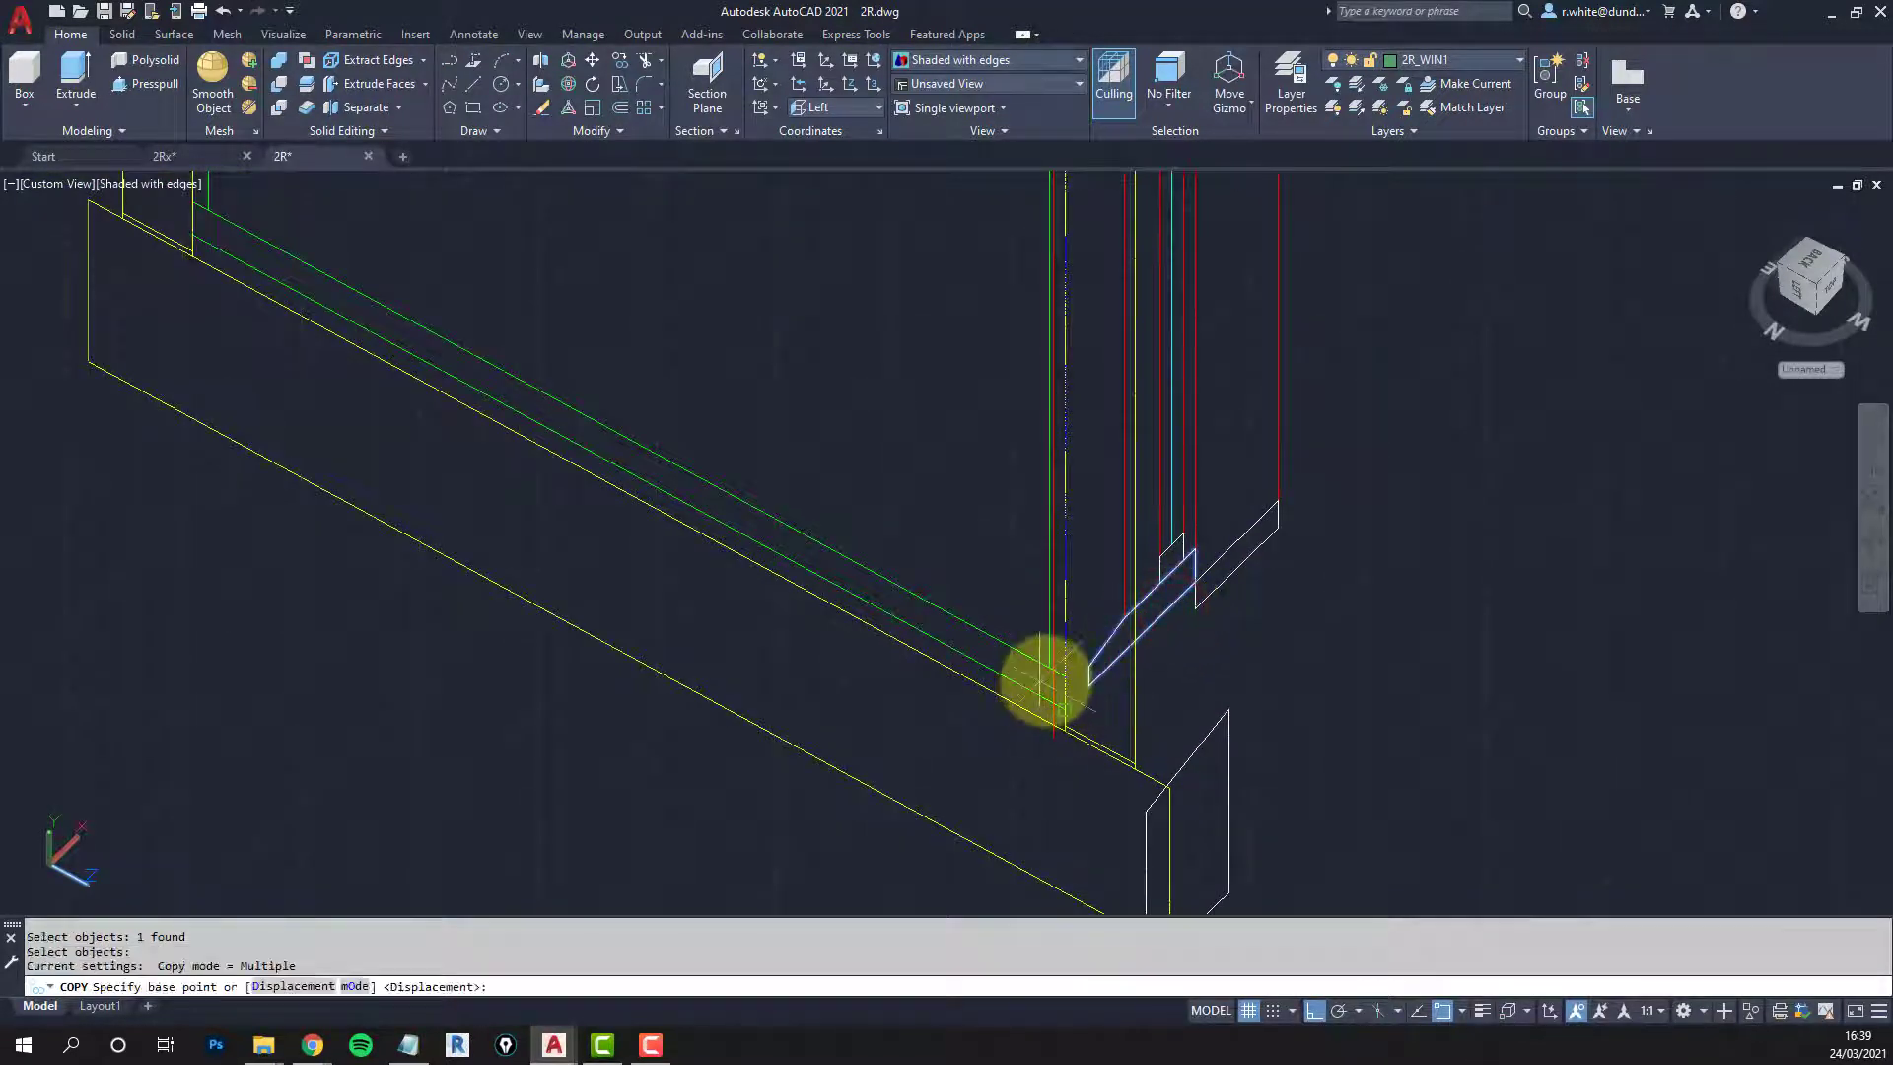
left_click(1065, 678)
middle_click_drag(850, 546, 1406, 801)
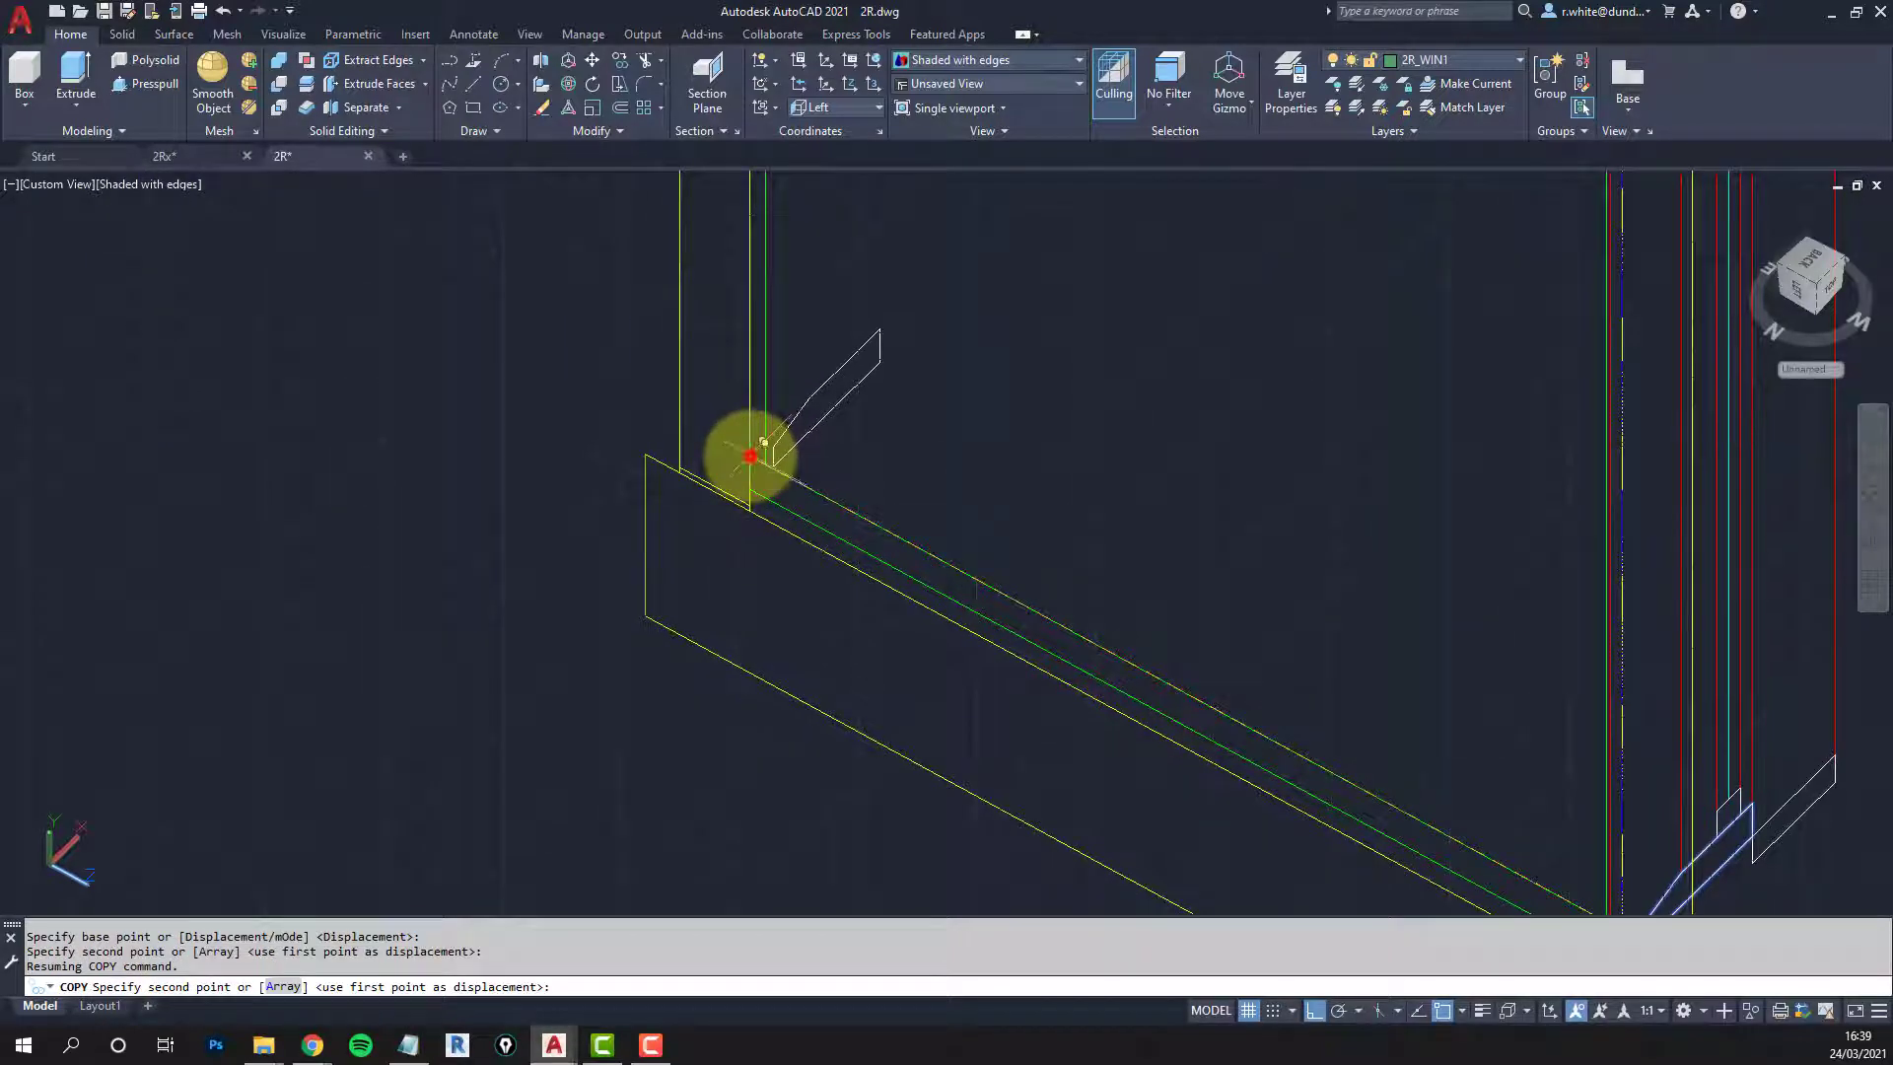
left_click(750, 456)
middle_click_drag(900, 423, 824, 414)
key("Escape")
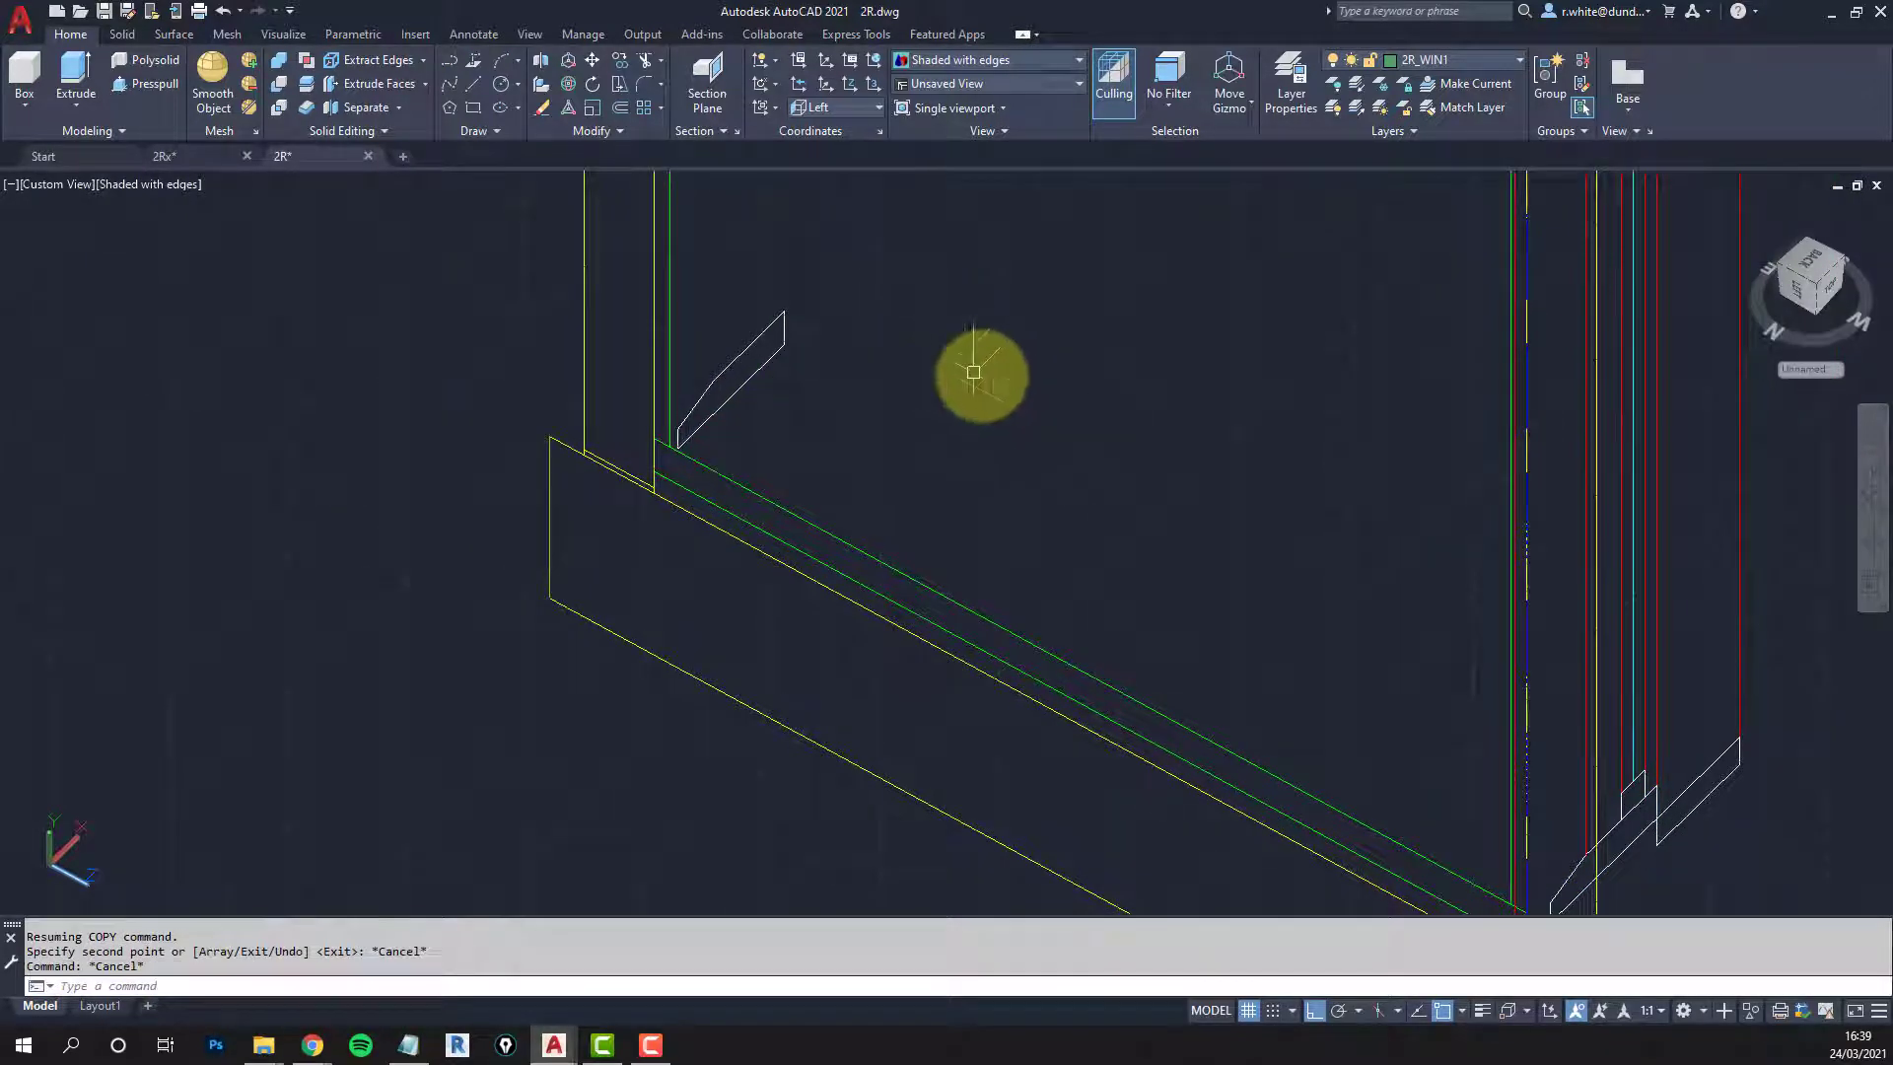
Step: Create a 3D face spanning the vertical rear edges of the two sill profiles
type("3f")
key("Return")
middle_click_drag(1109, 493, 821, 382)
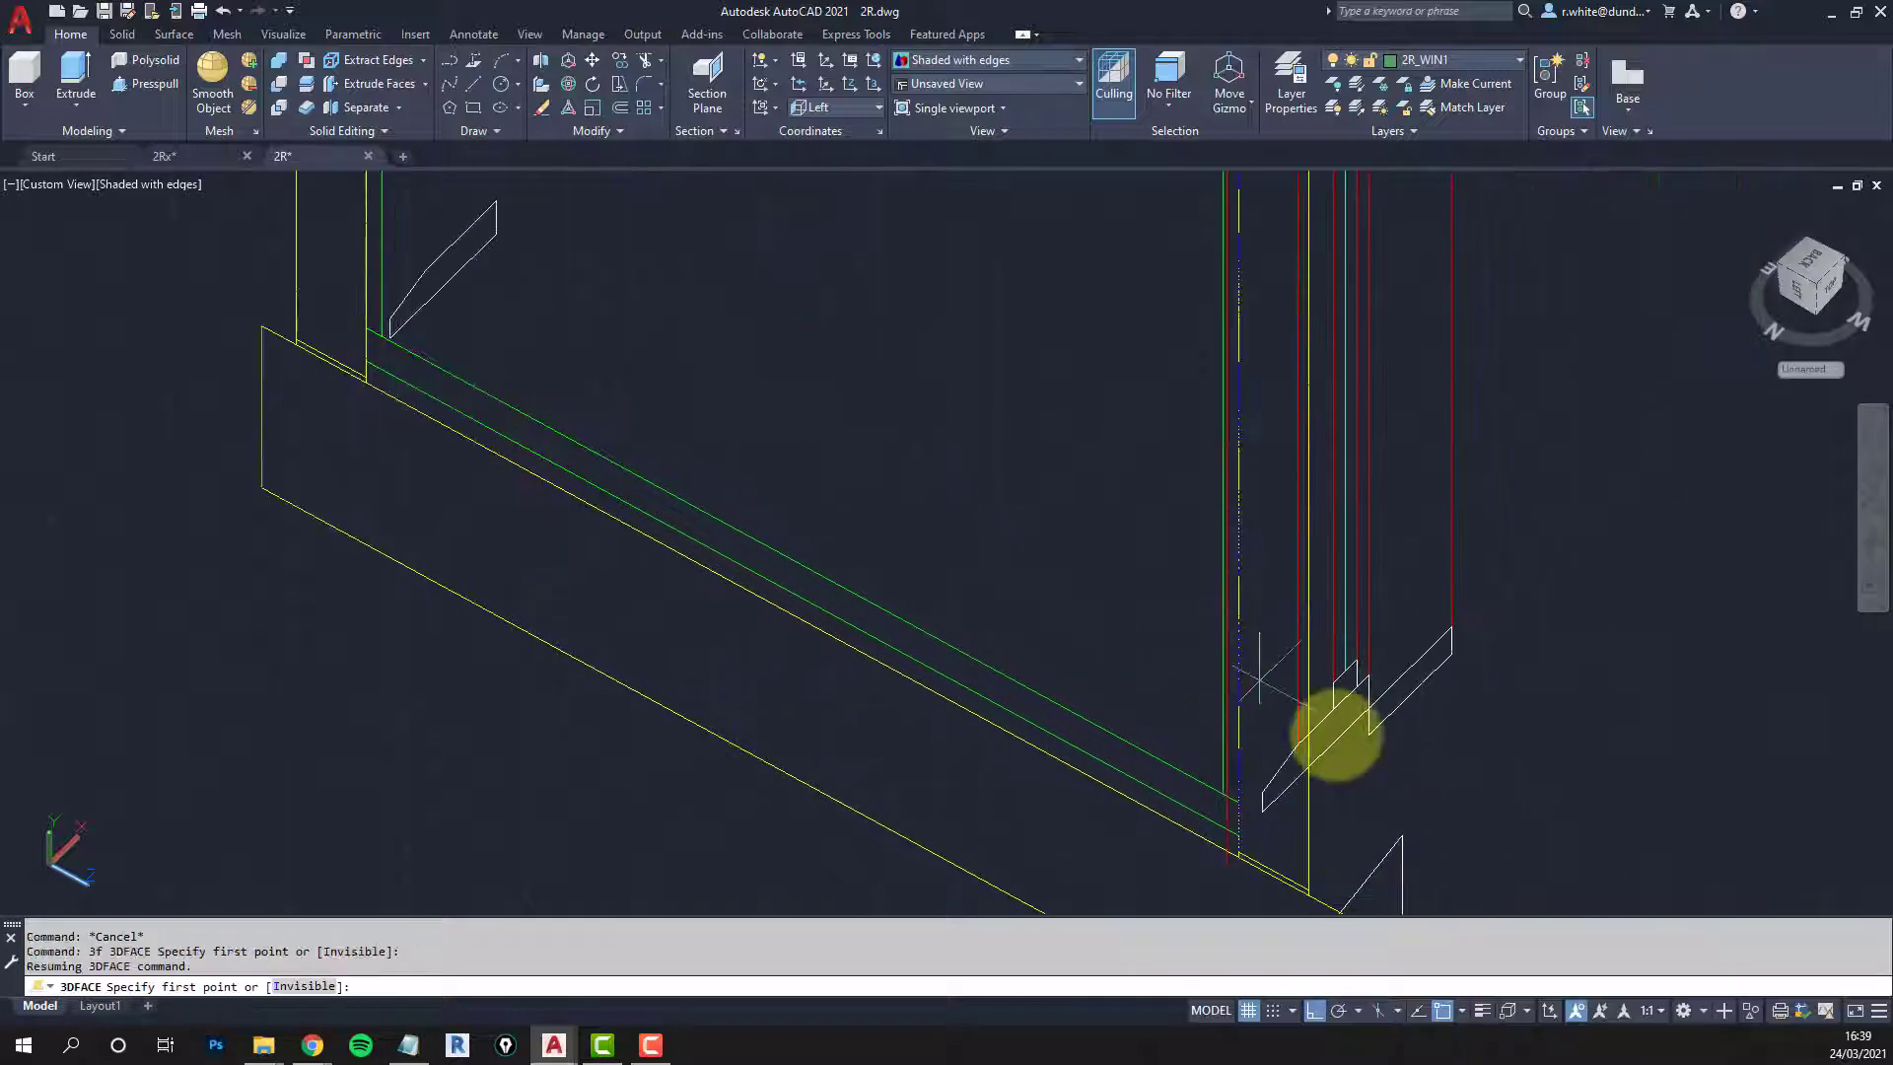
left_click(1370, 706)
left_click(1357, 662)
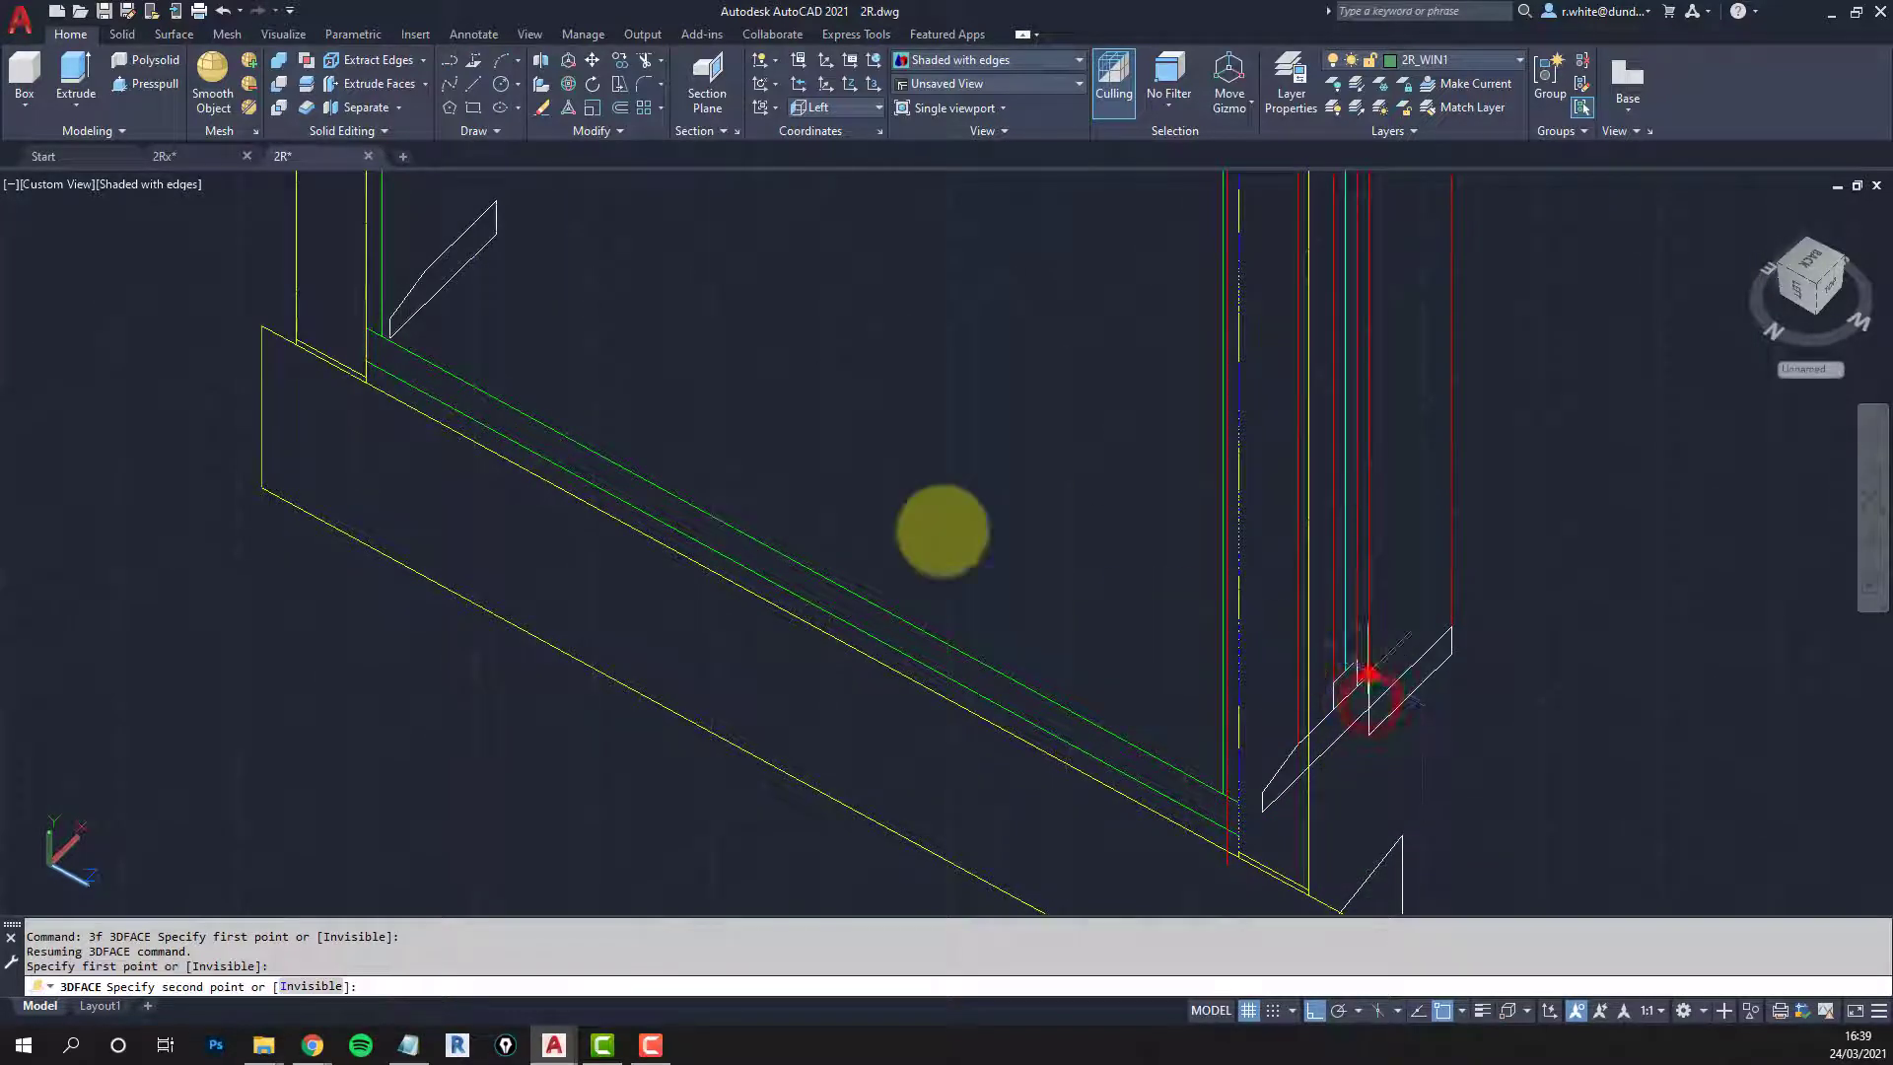
left_click(486, 205)
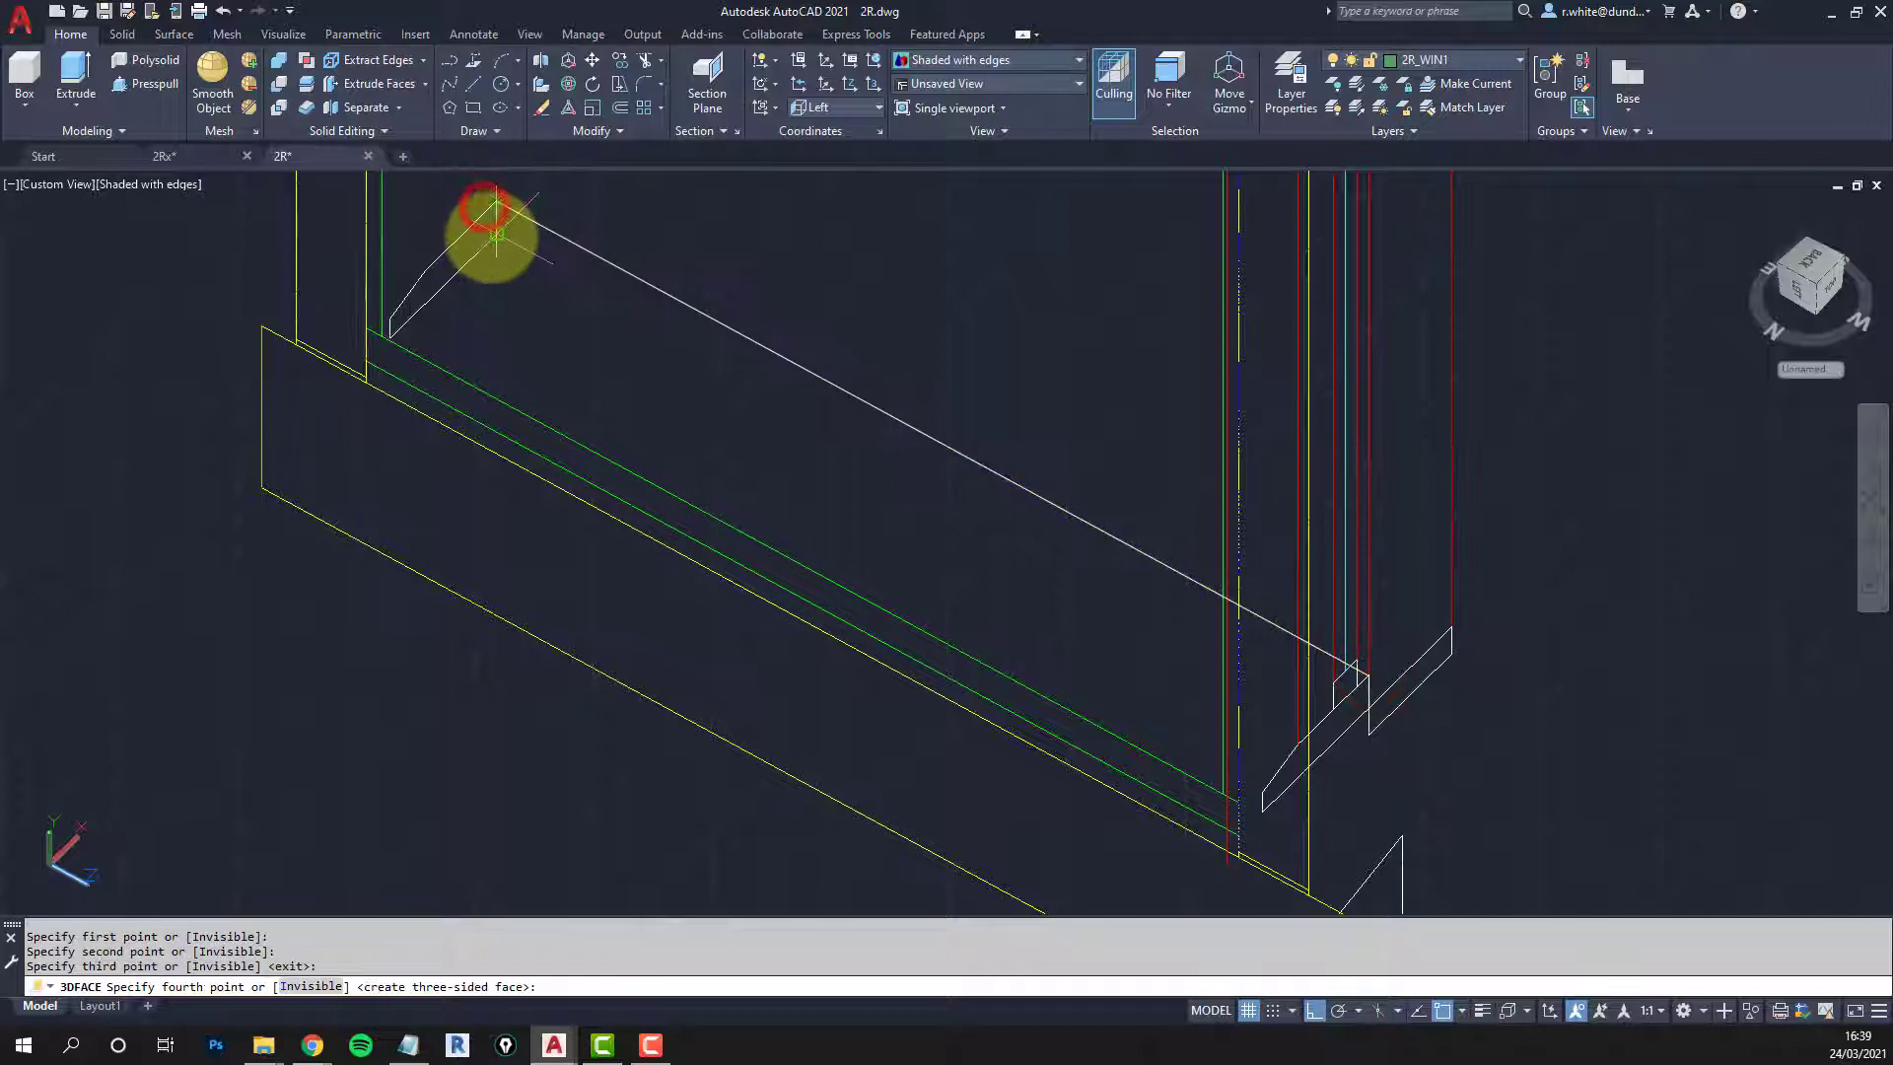
left_click(496, 236)
key("Return")
key("Return")
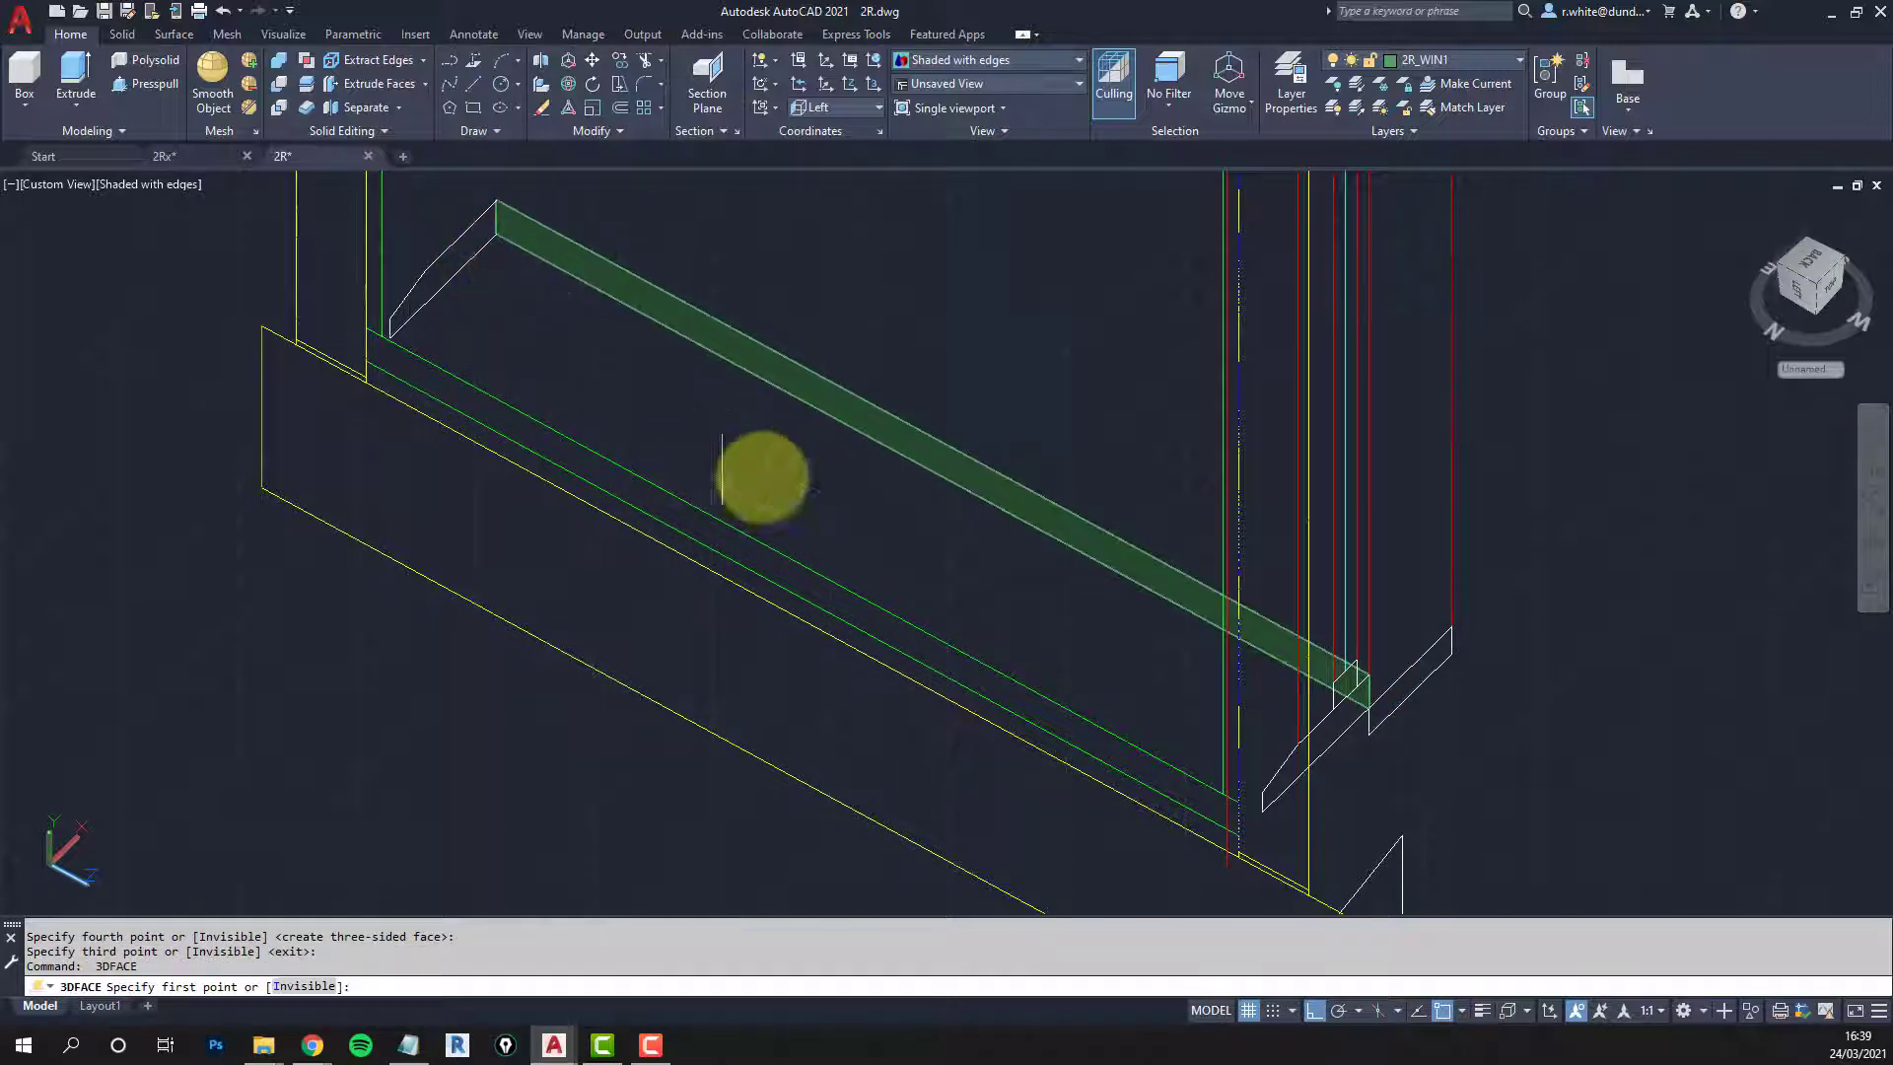
key("Escape")
Step: Create a 3D face over the rear part of the sill's top, from the rear edge to the change in slope
key("Return")
left_click(498, 203)
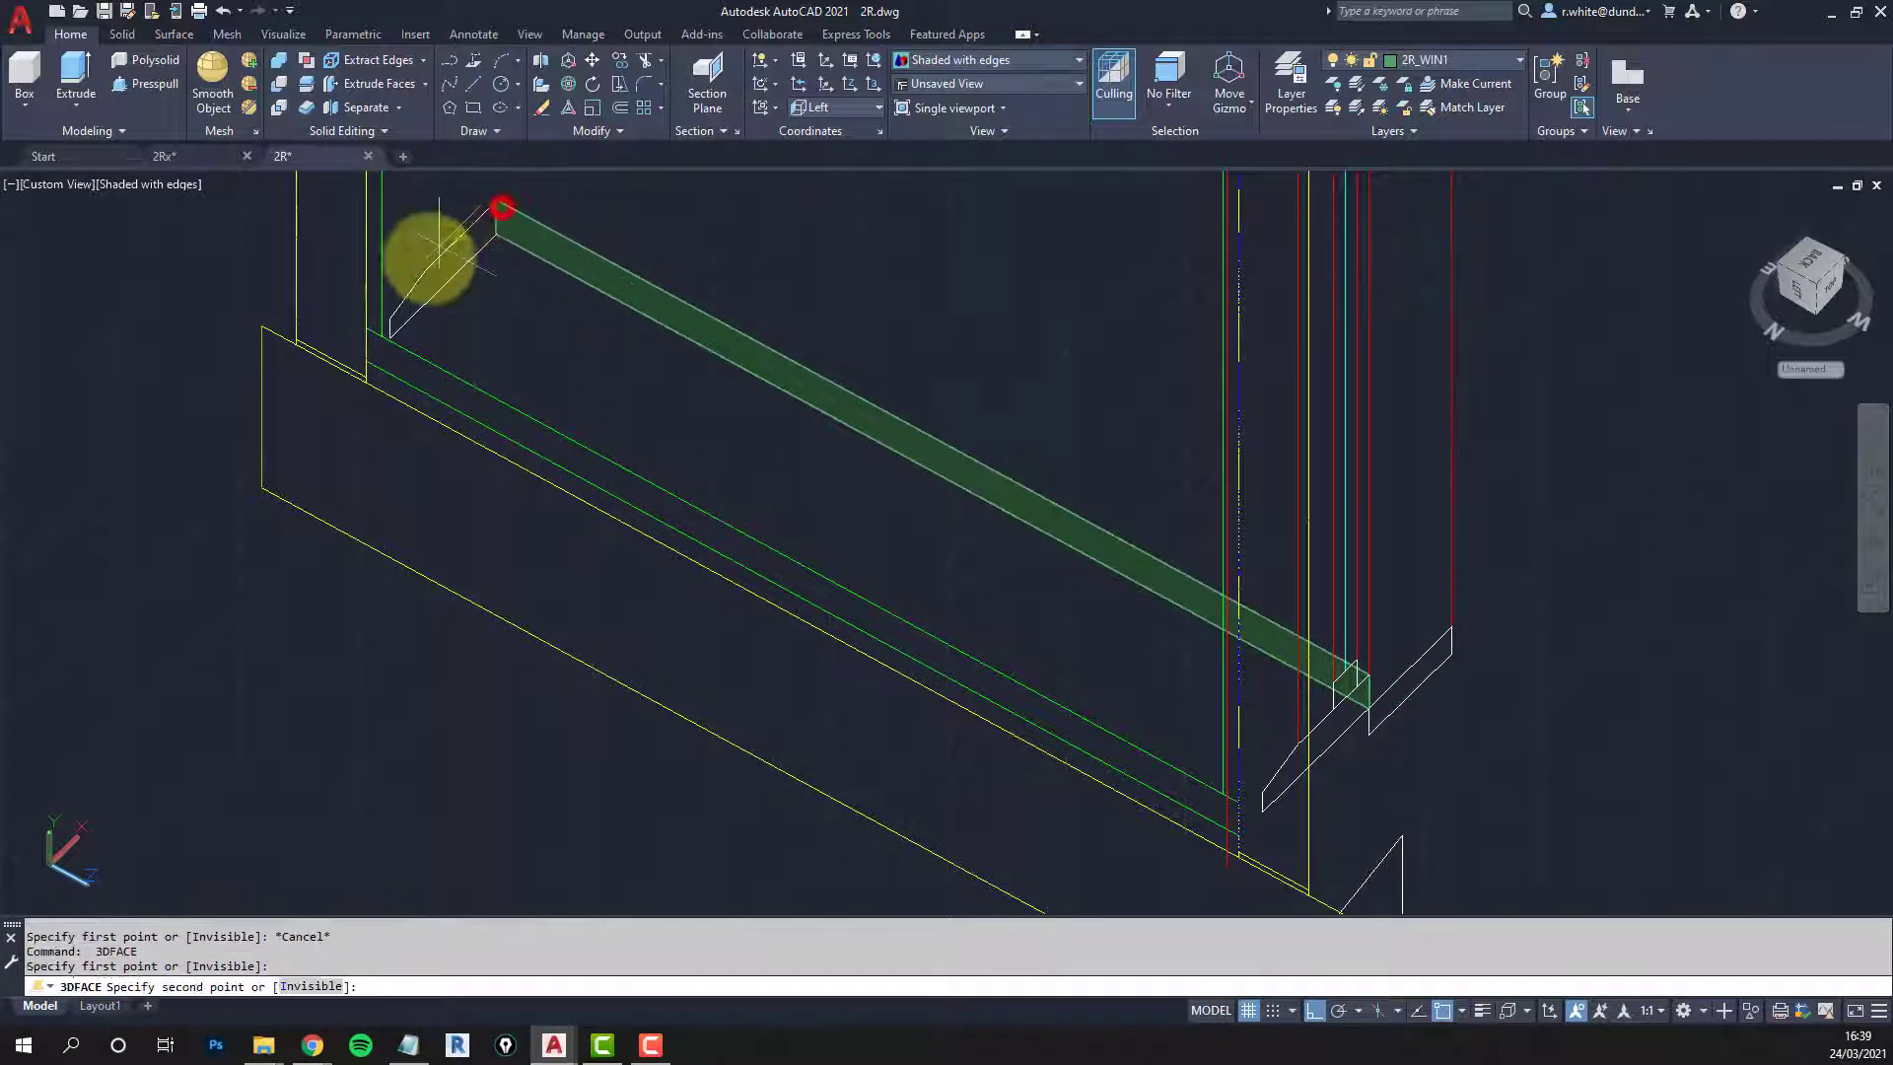
left_click(424, 269)
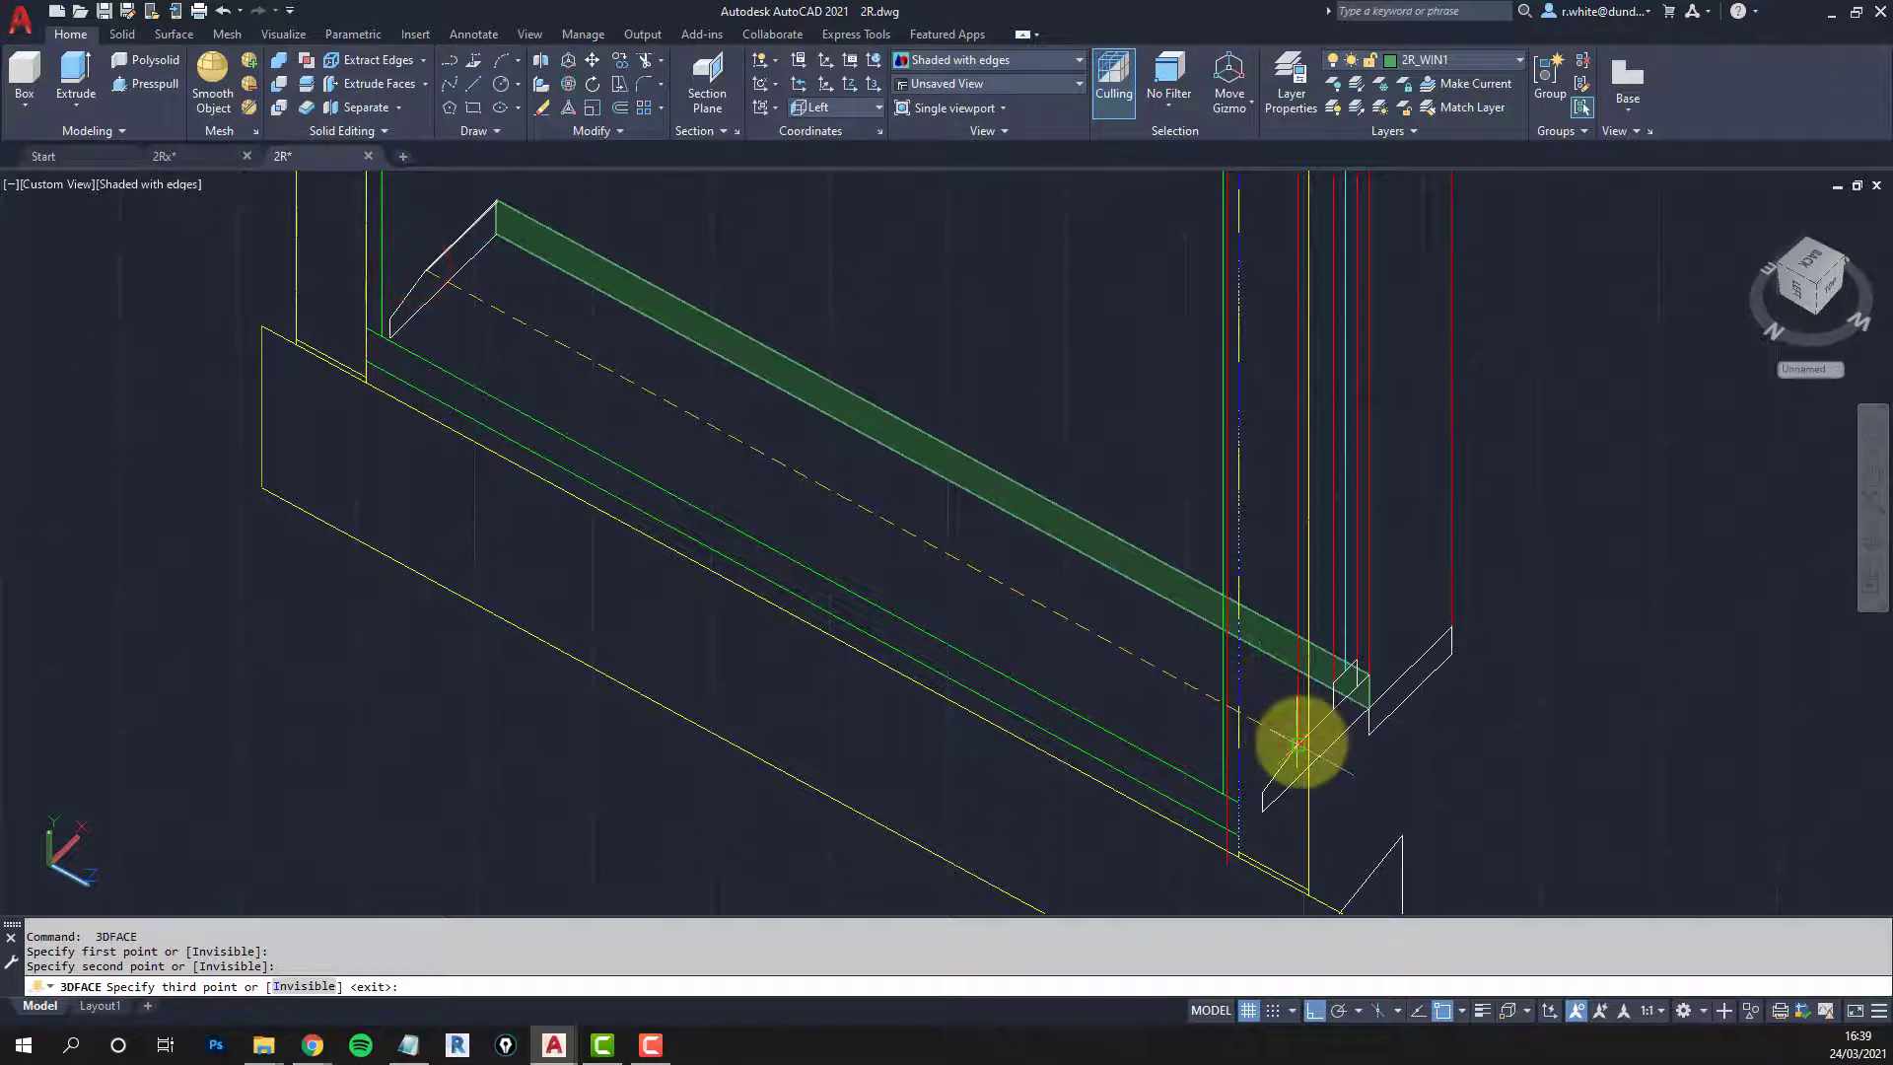
left_click(1300, 743)
left_click(1367, 675)
key("Return")
key("Return")
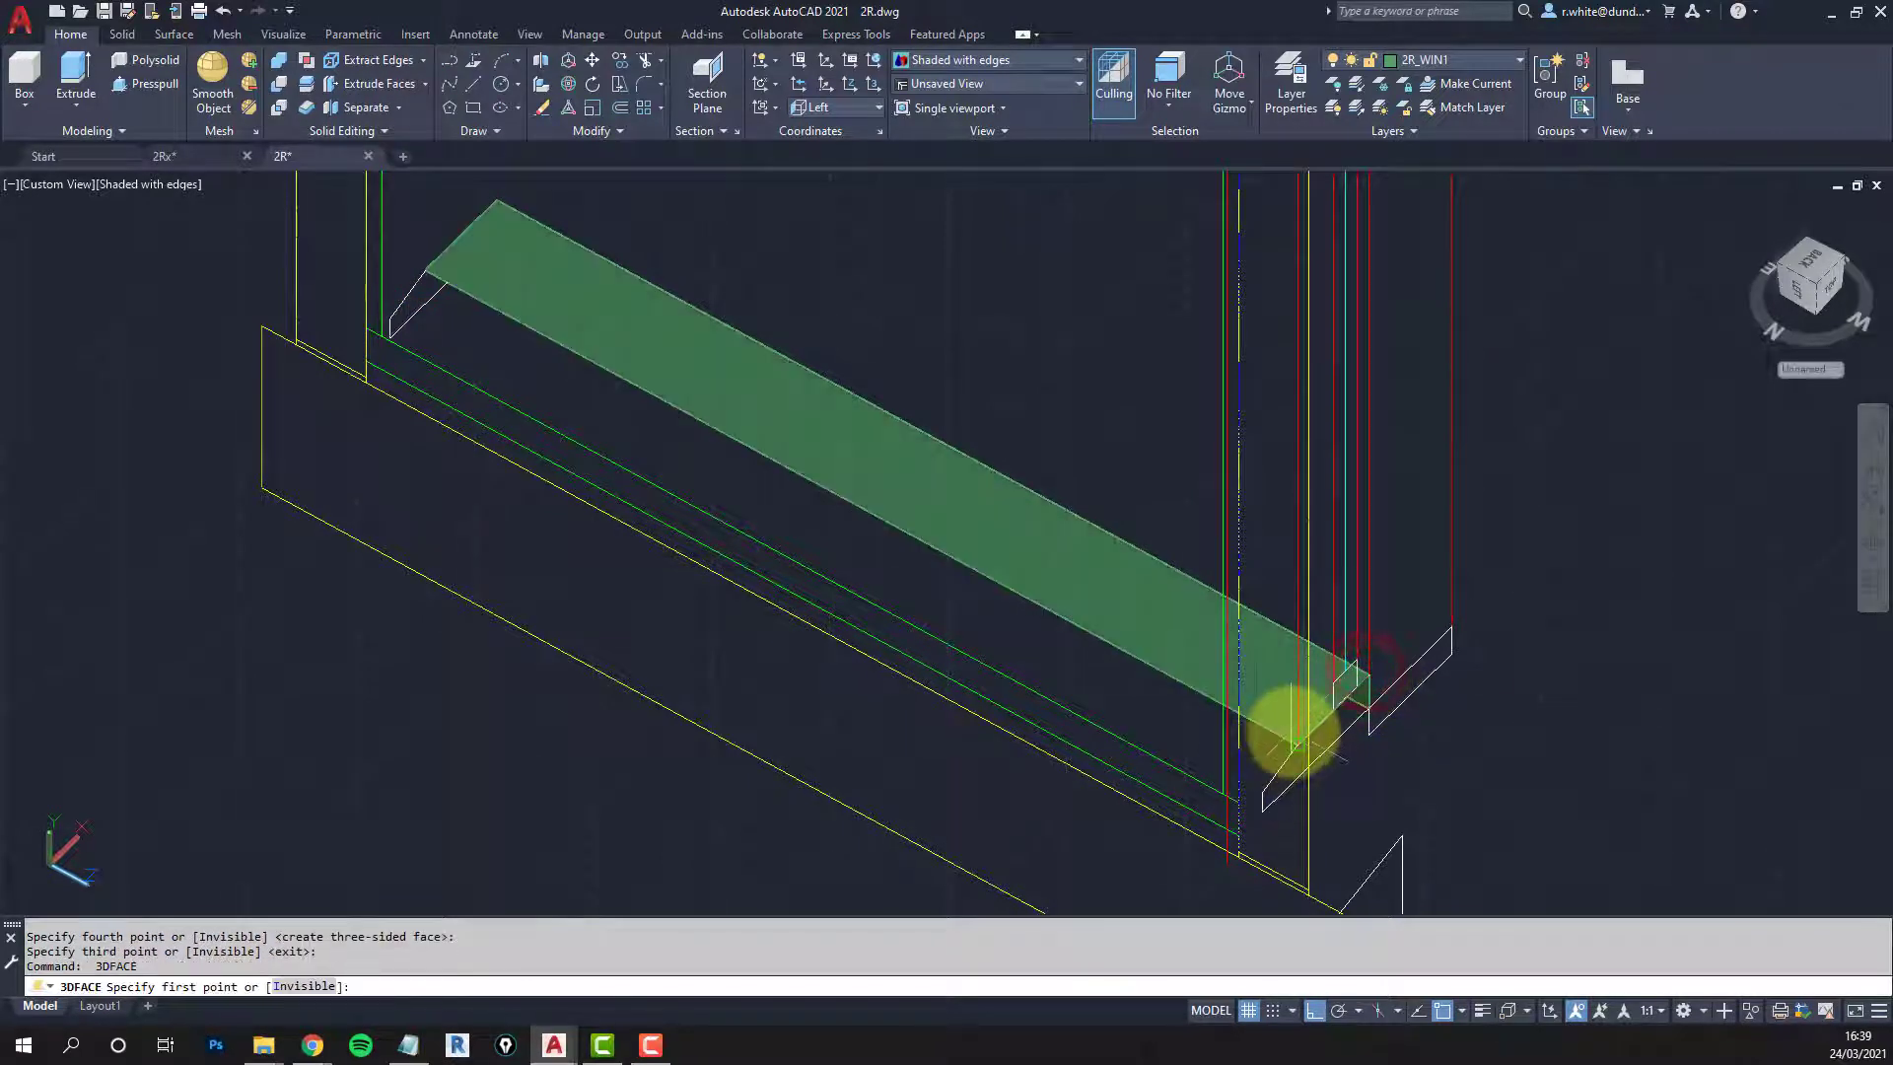
Step: Create a 3D face over the steeper front slope of the sill between the two profiles
left_click(1290, 732)
left_click(428, 275)
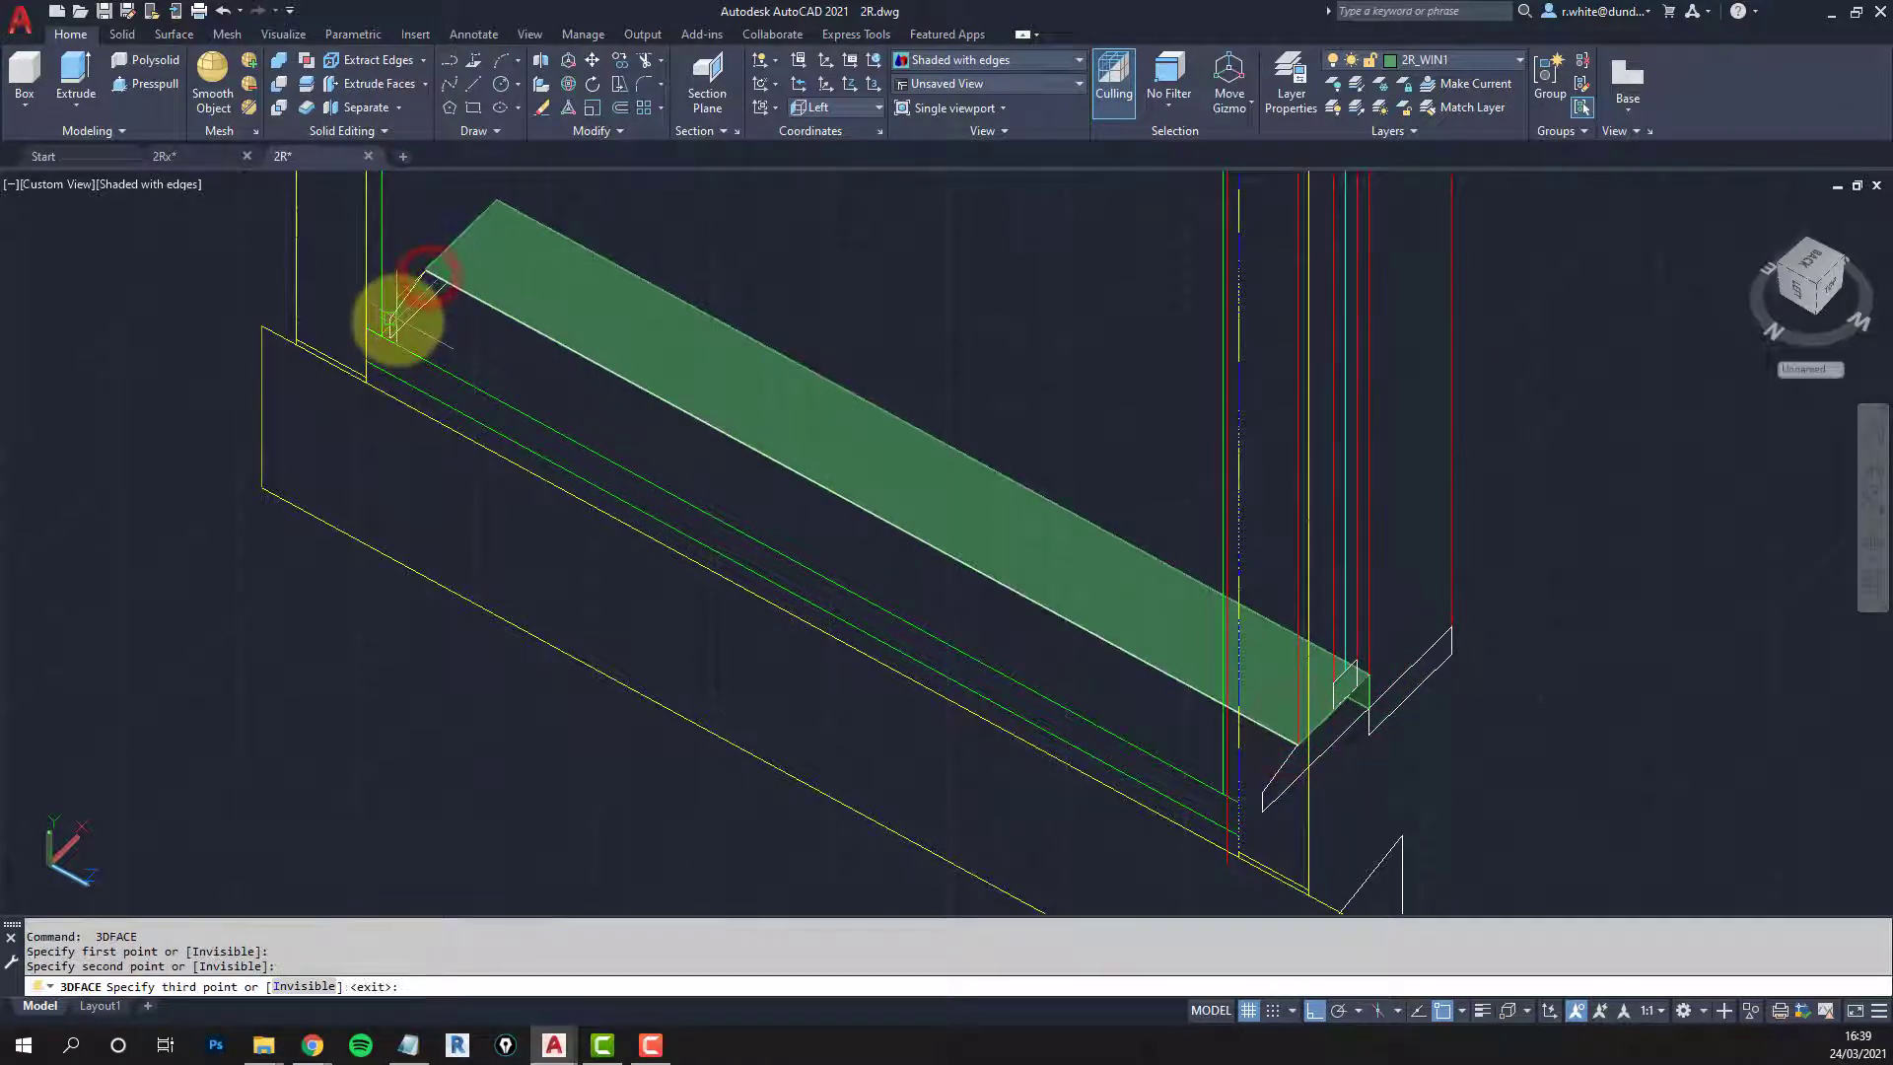
left_click(391, 318)
left_click(1270, 791)
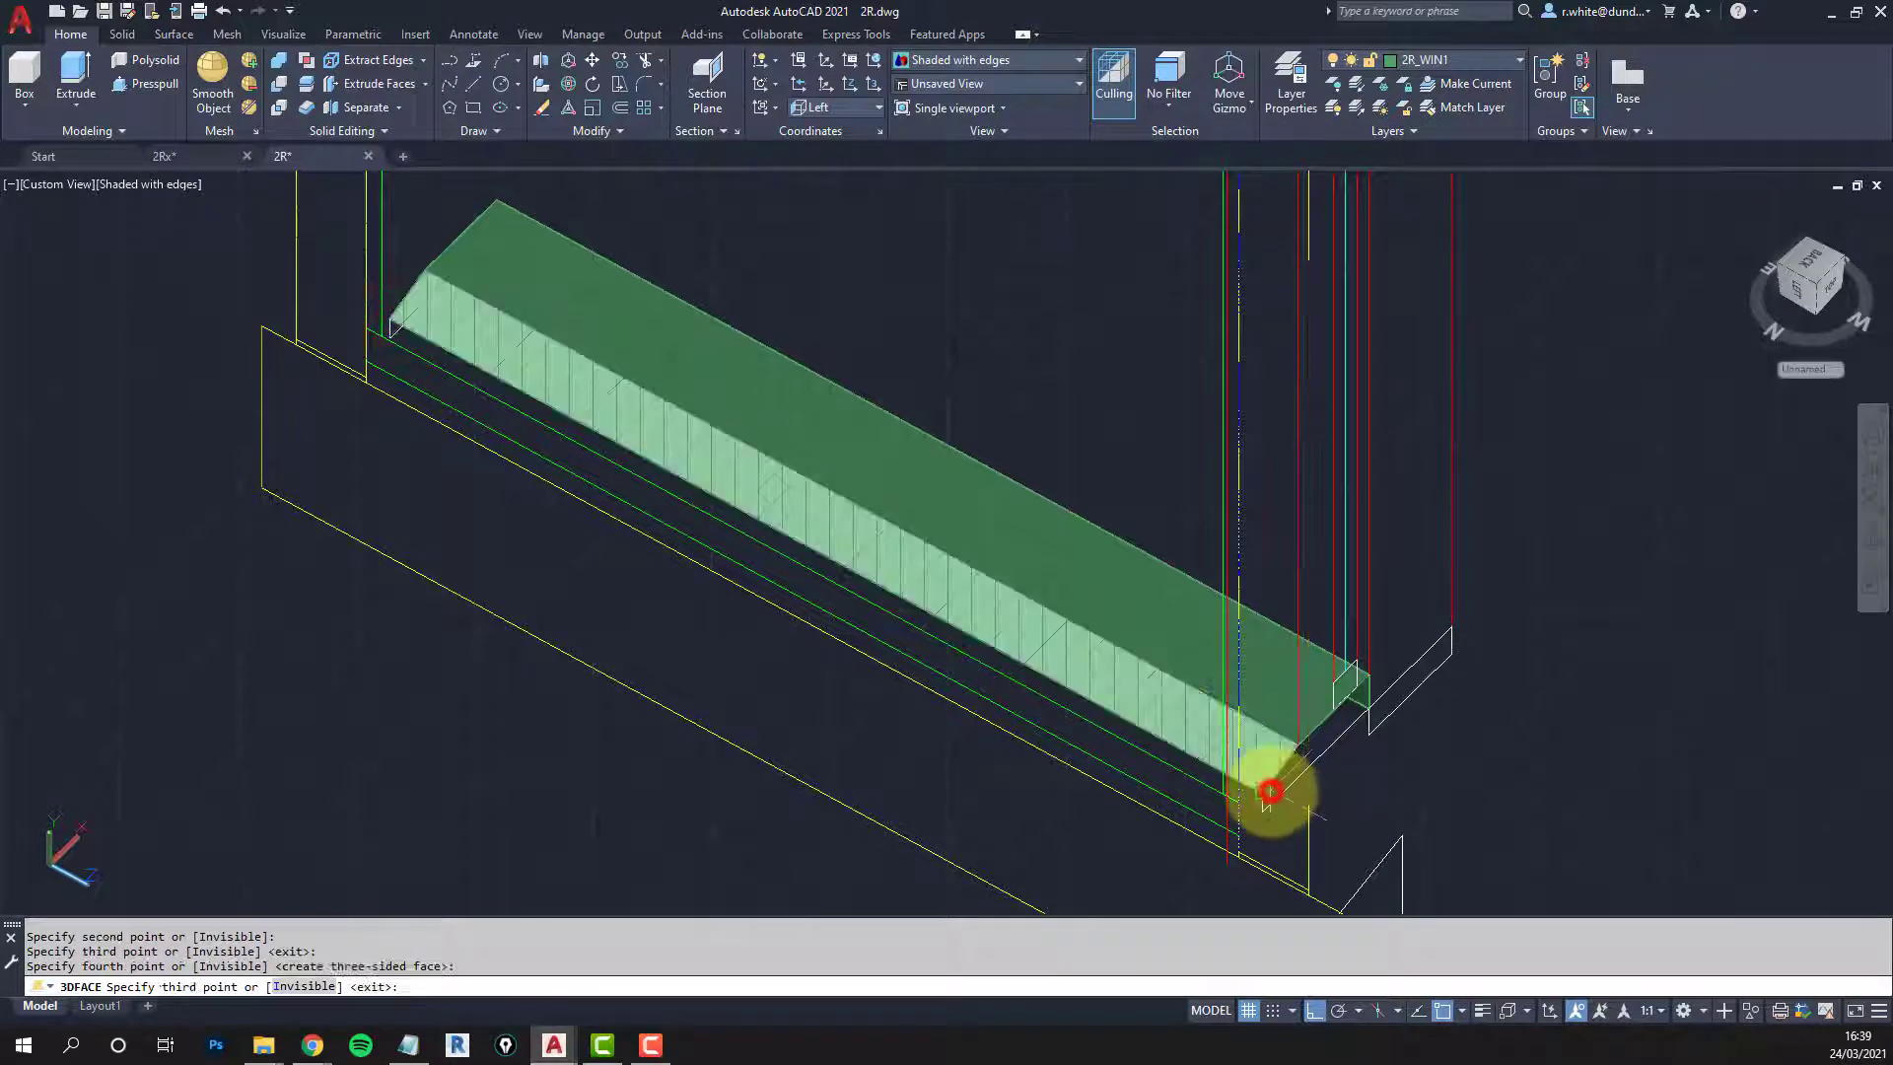
scroll(1267, 794, "up", 3)
key("Return")
key("Return")
key("Return")
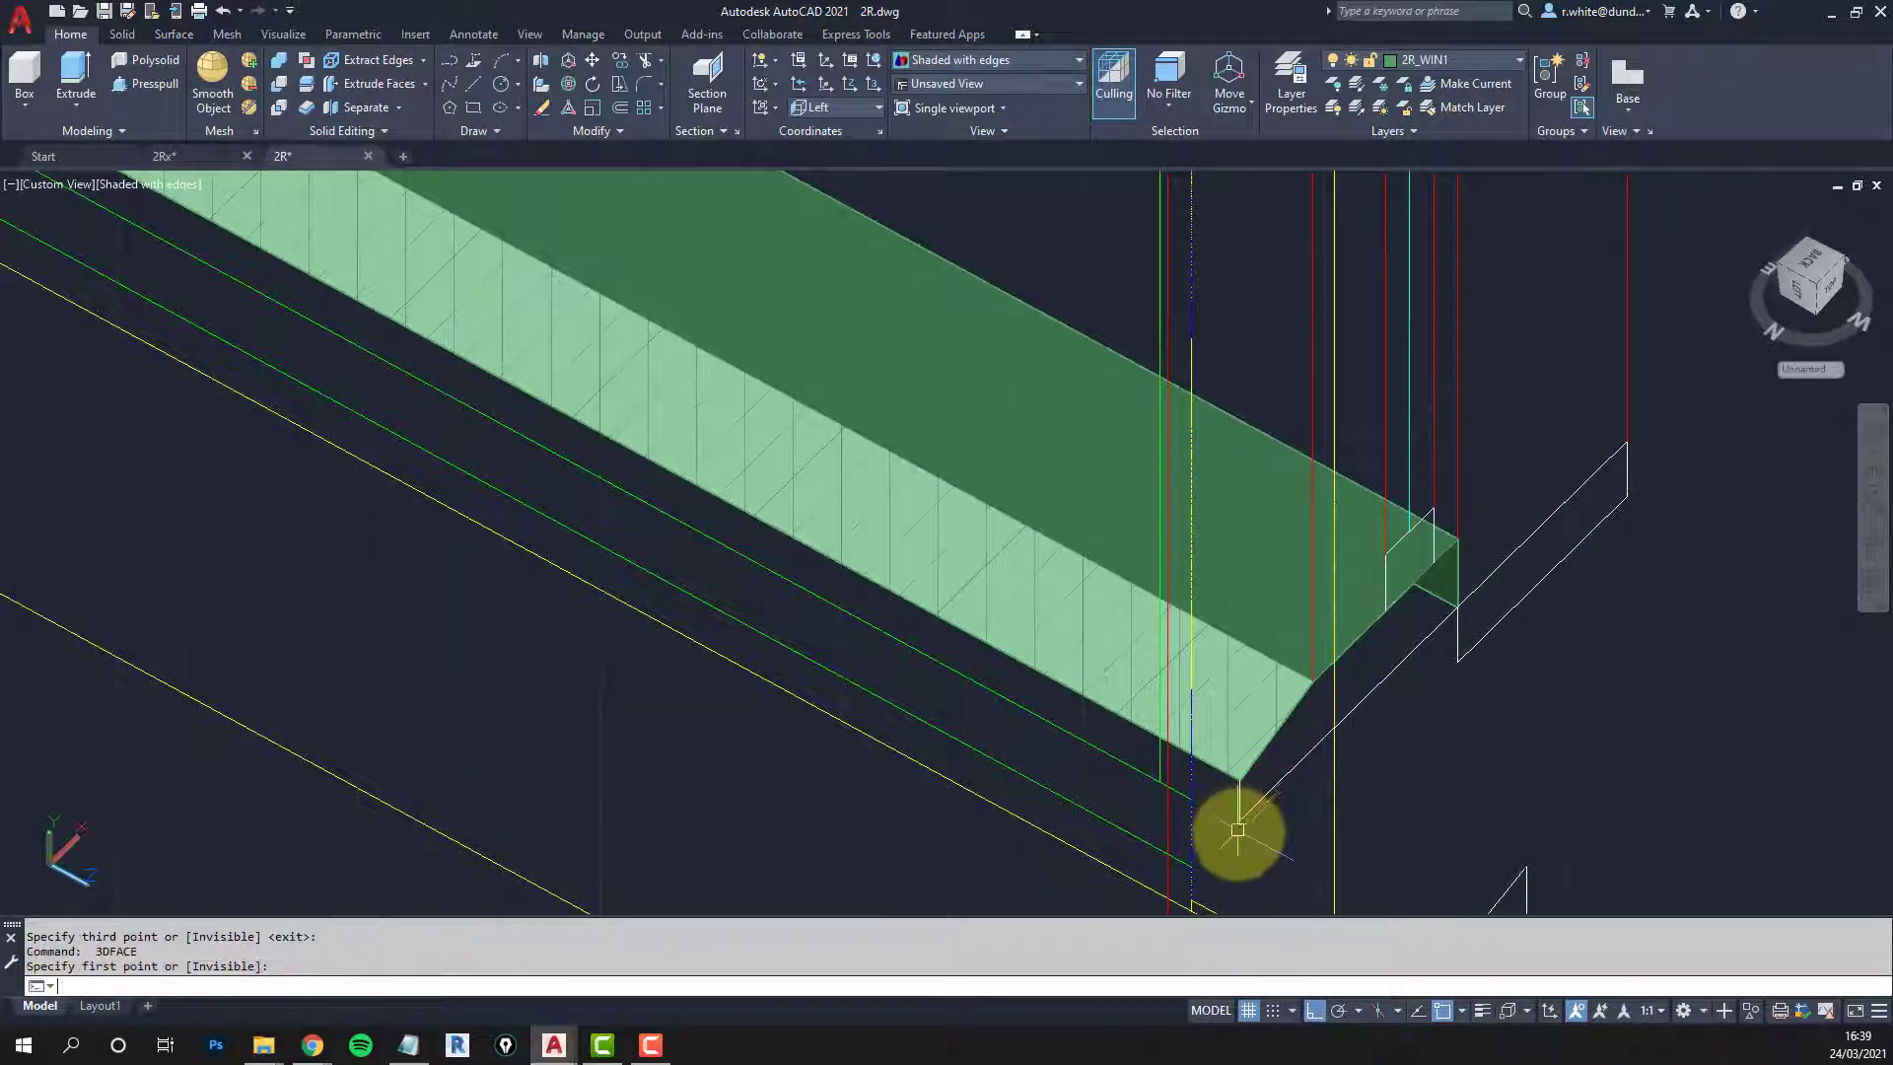
Step: Create a 3D face spanning the short vertical front edges of the two sill profiles
left_click(1240, 820)
left_click(1239, 780)
scroll(915, 595, "down", 2)
middle_click_drag(915, 596, 1134, 702)
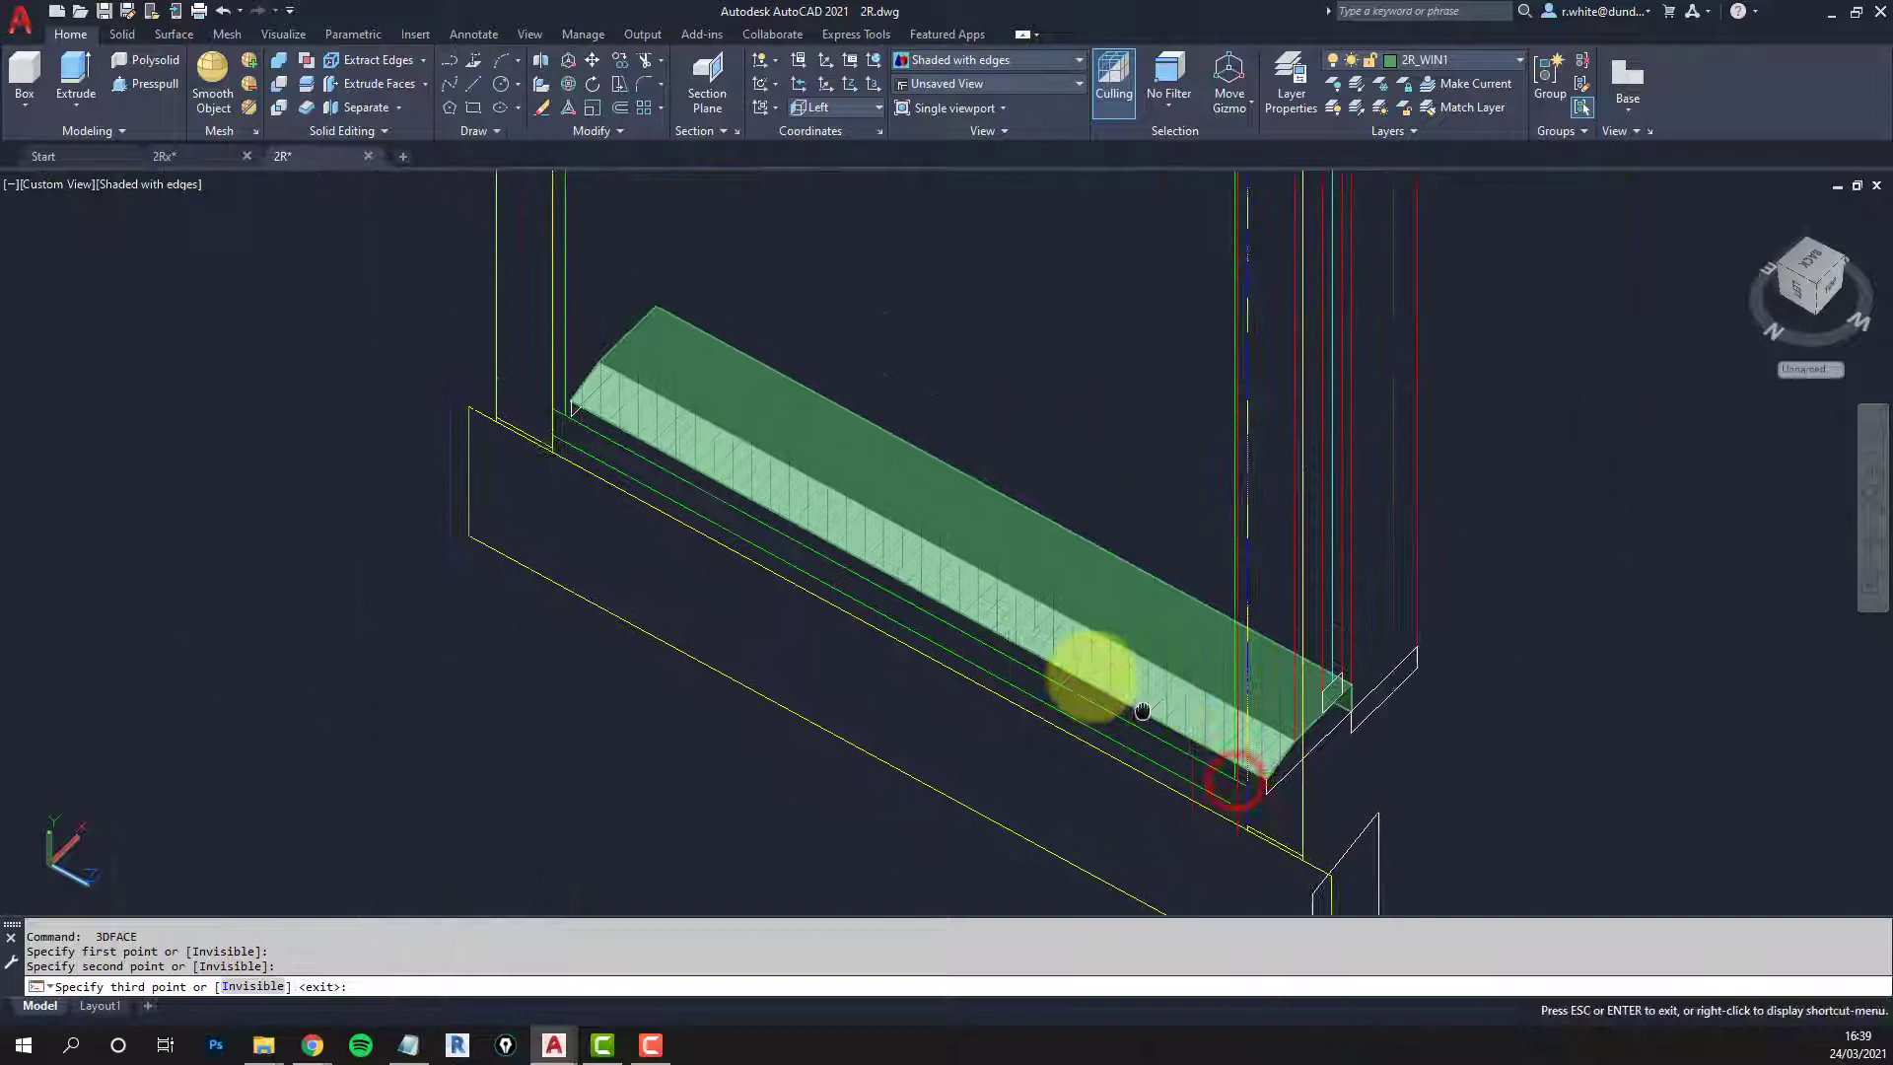
left_click(571, 395)
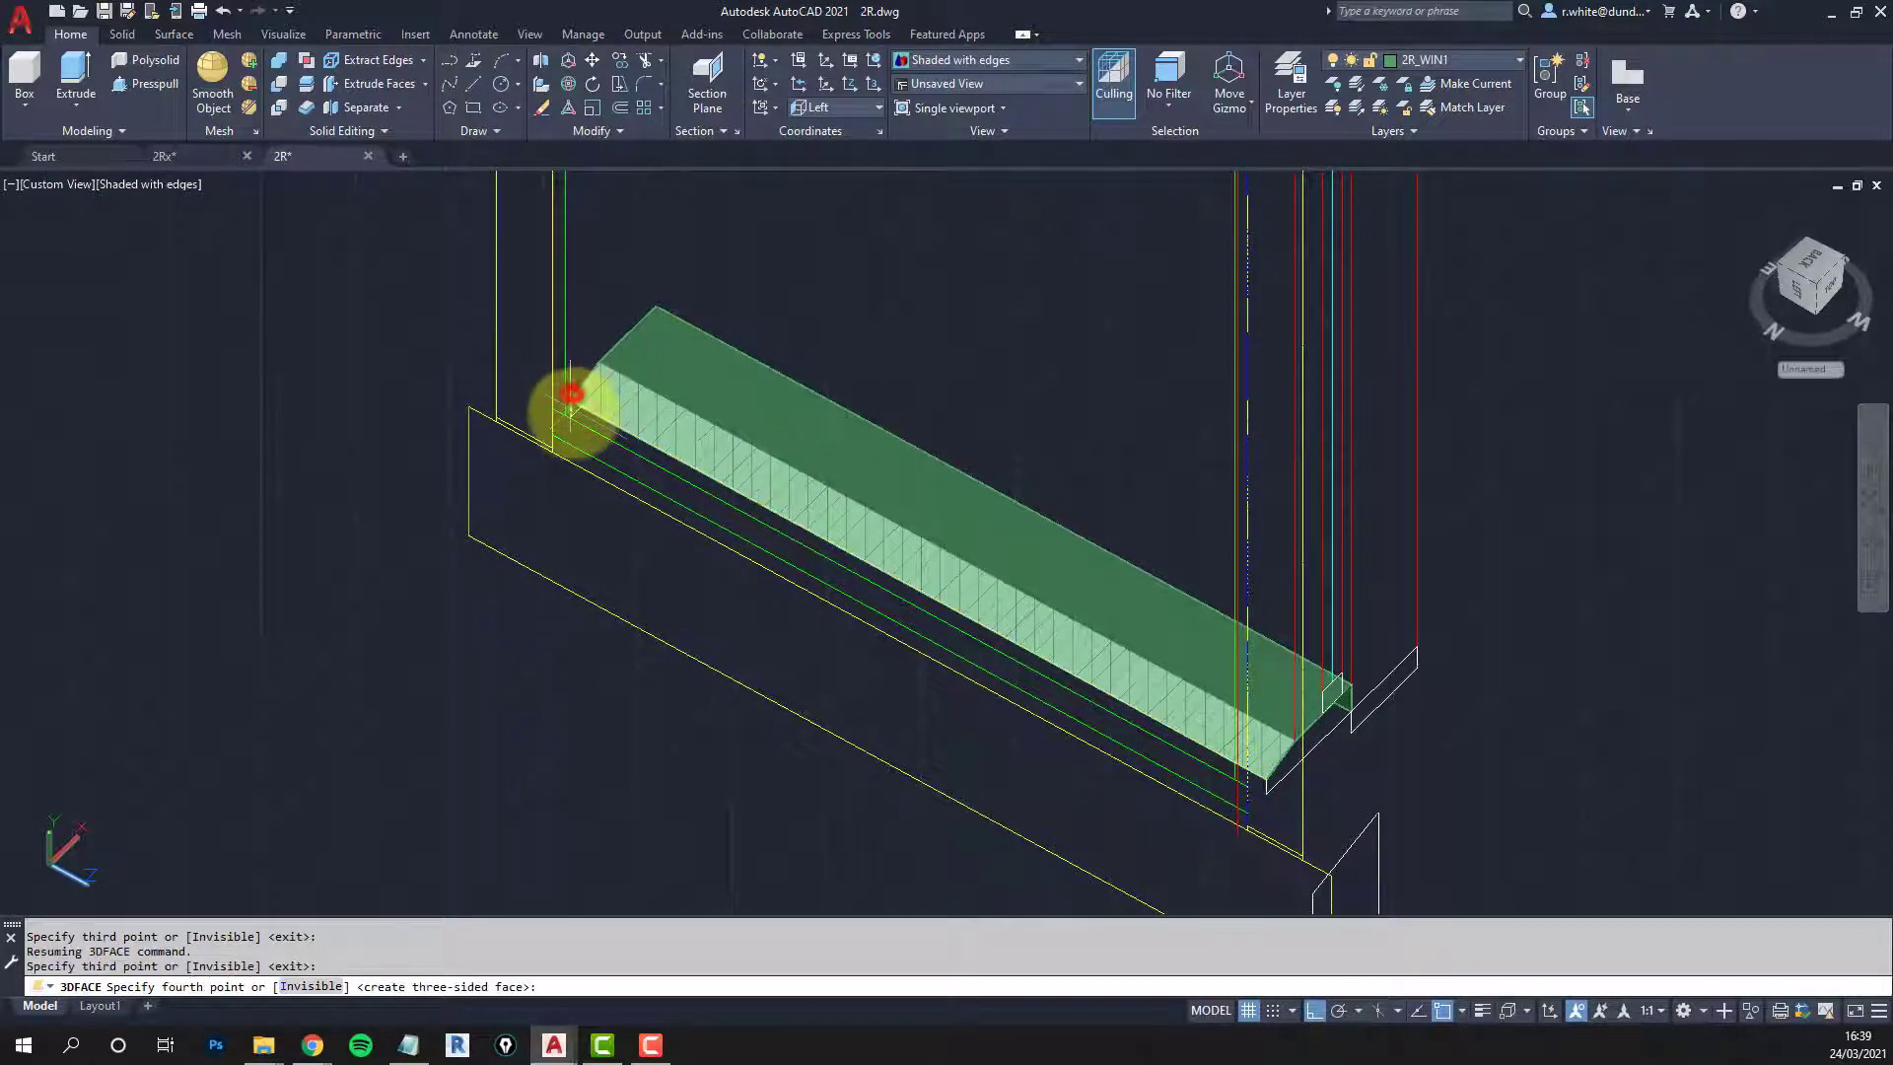
key("Return")
key("Return")
Step: Set the visual style to 2D Wireframe and close the sill's underside with a 3D face between the two profiles
scroll(1323, 760, "up", 3)
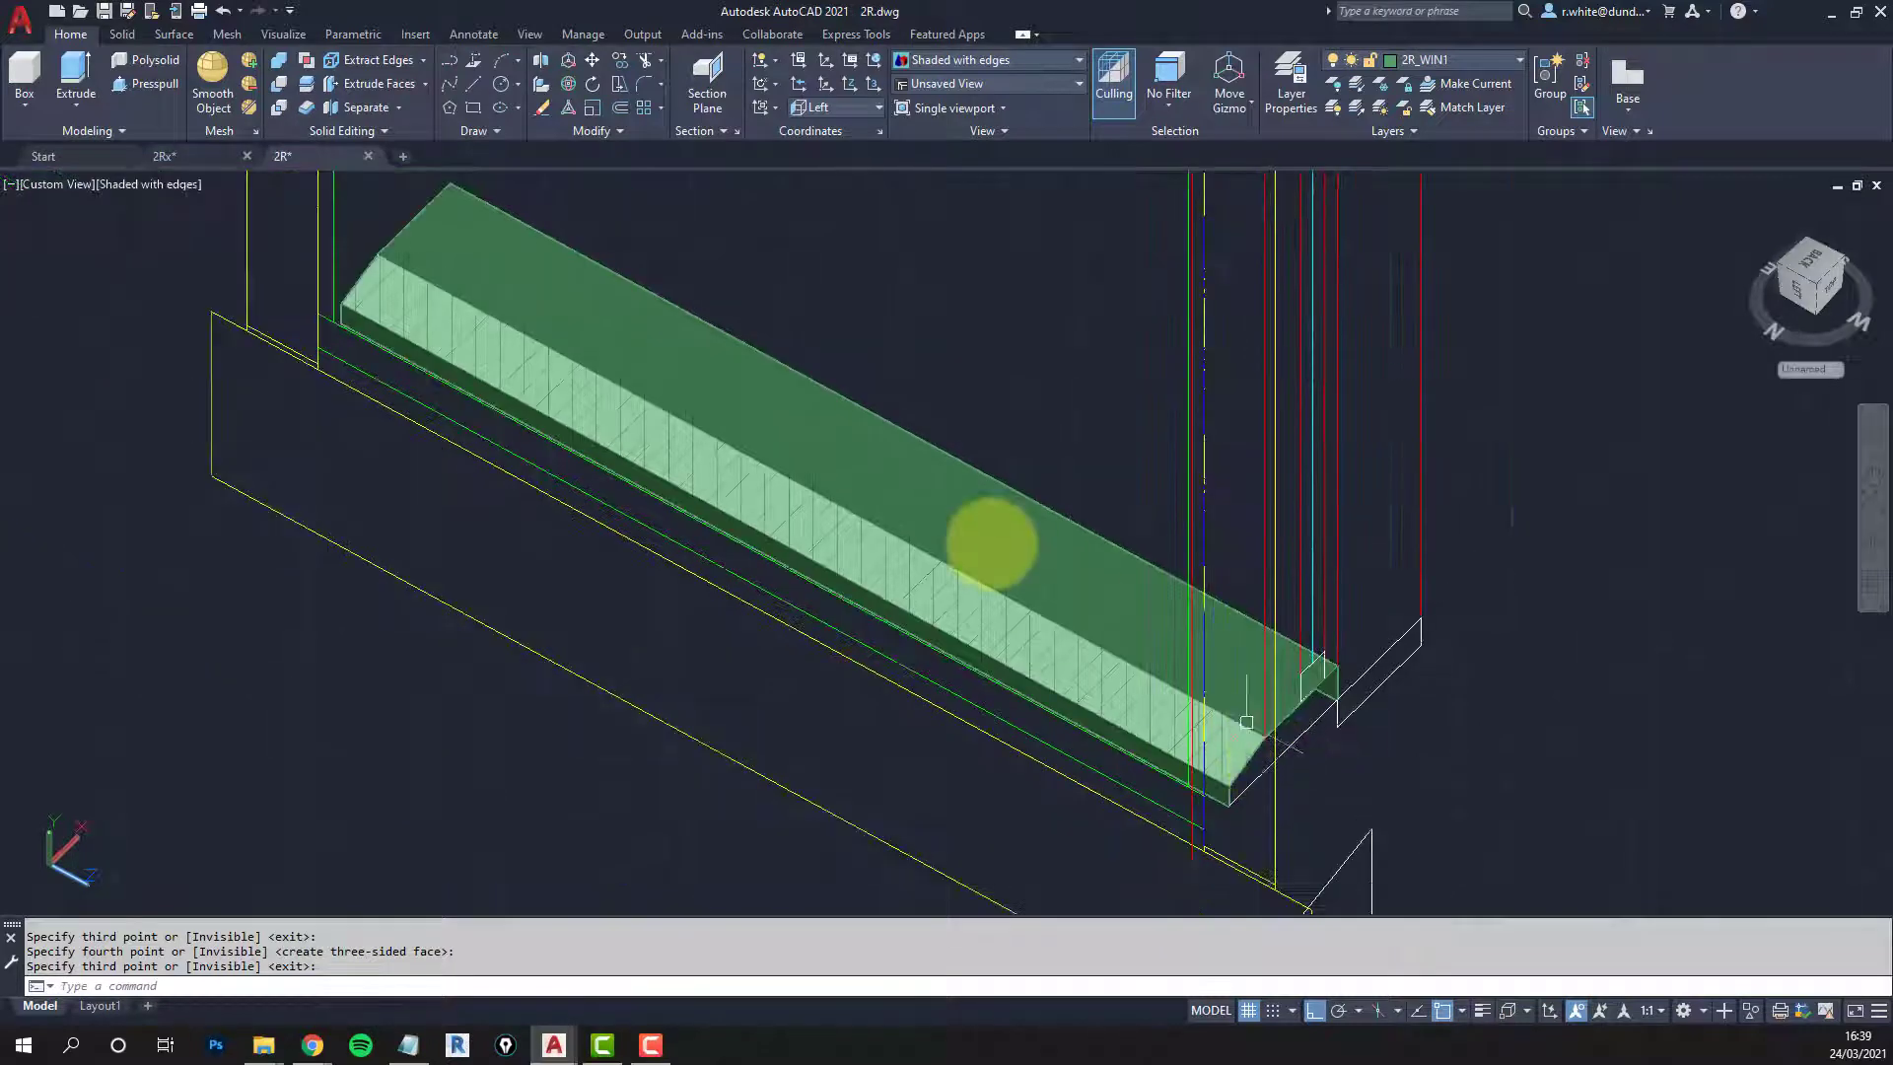
left_click(169, 191)
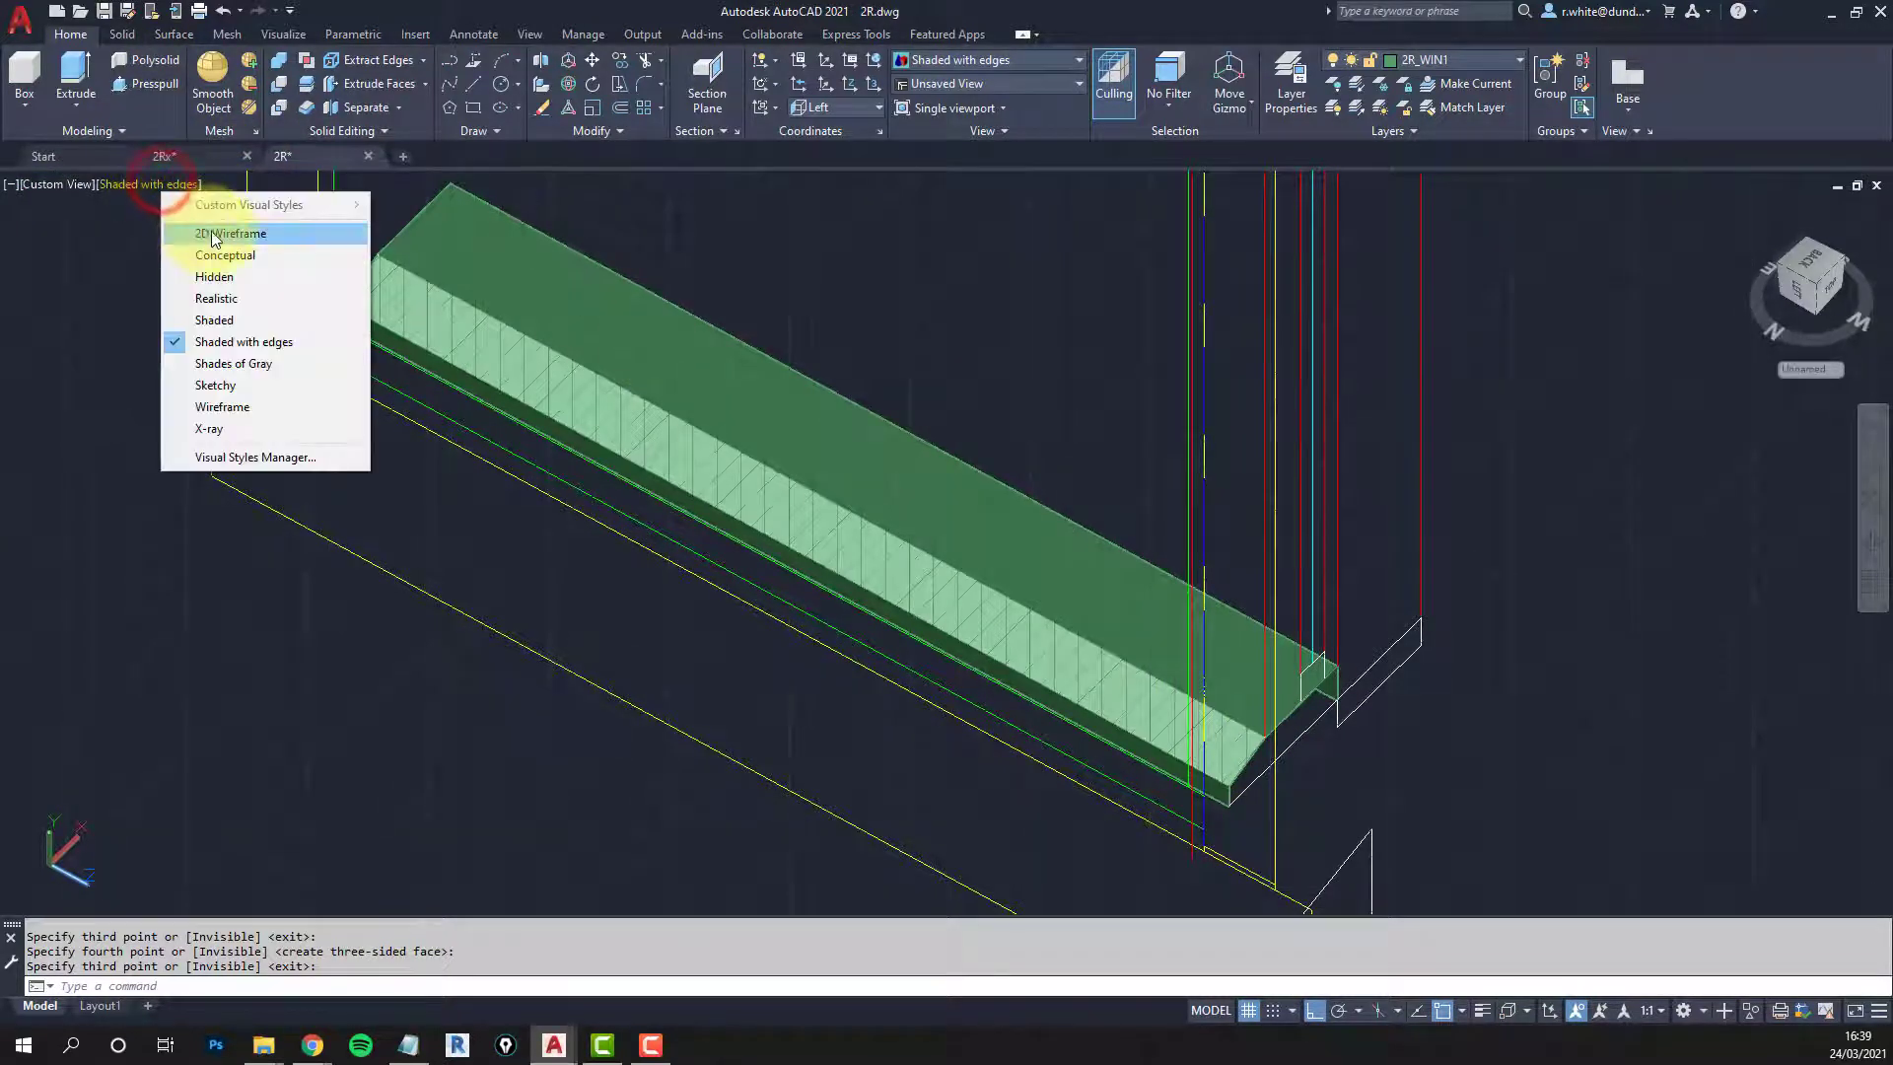
left_click(209, 223)
key("Return")
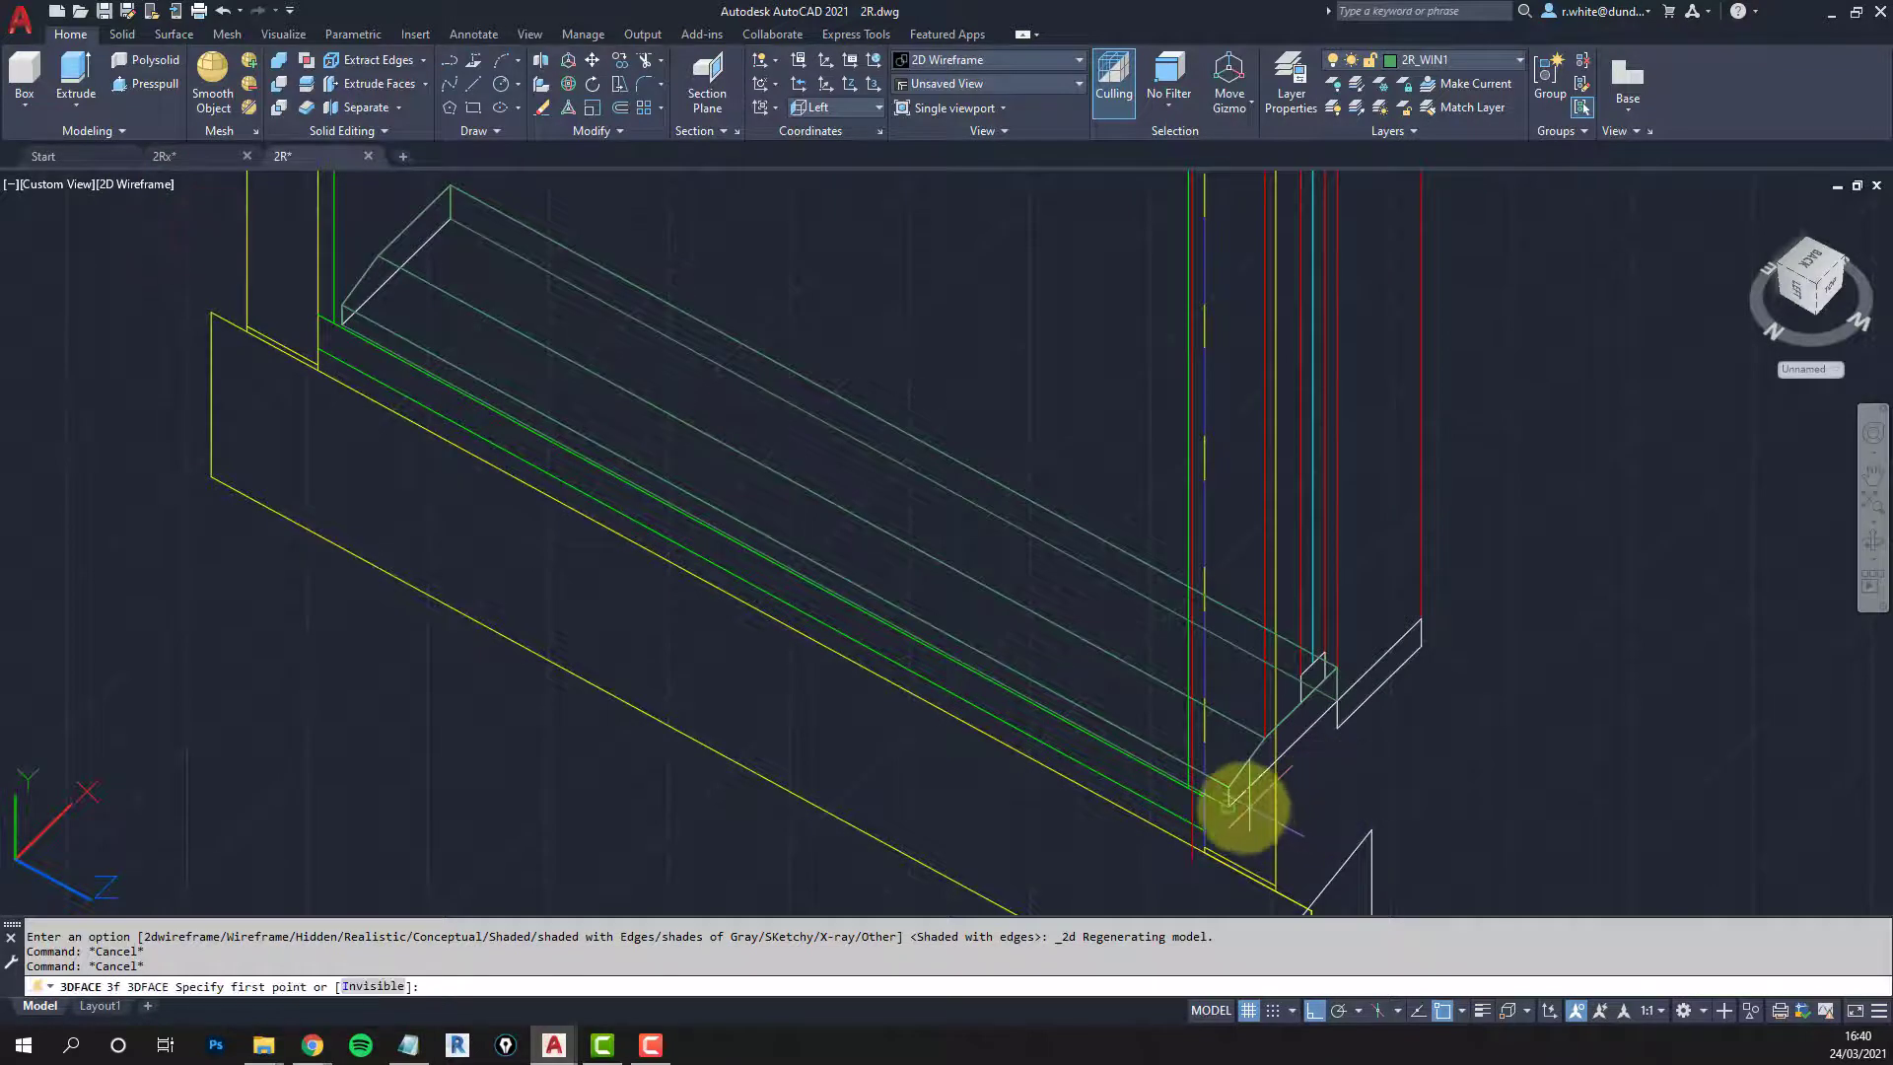
left_click(1230, 804)
left_click(1338, 704)
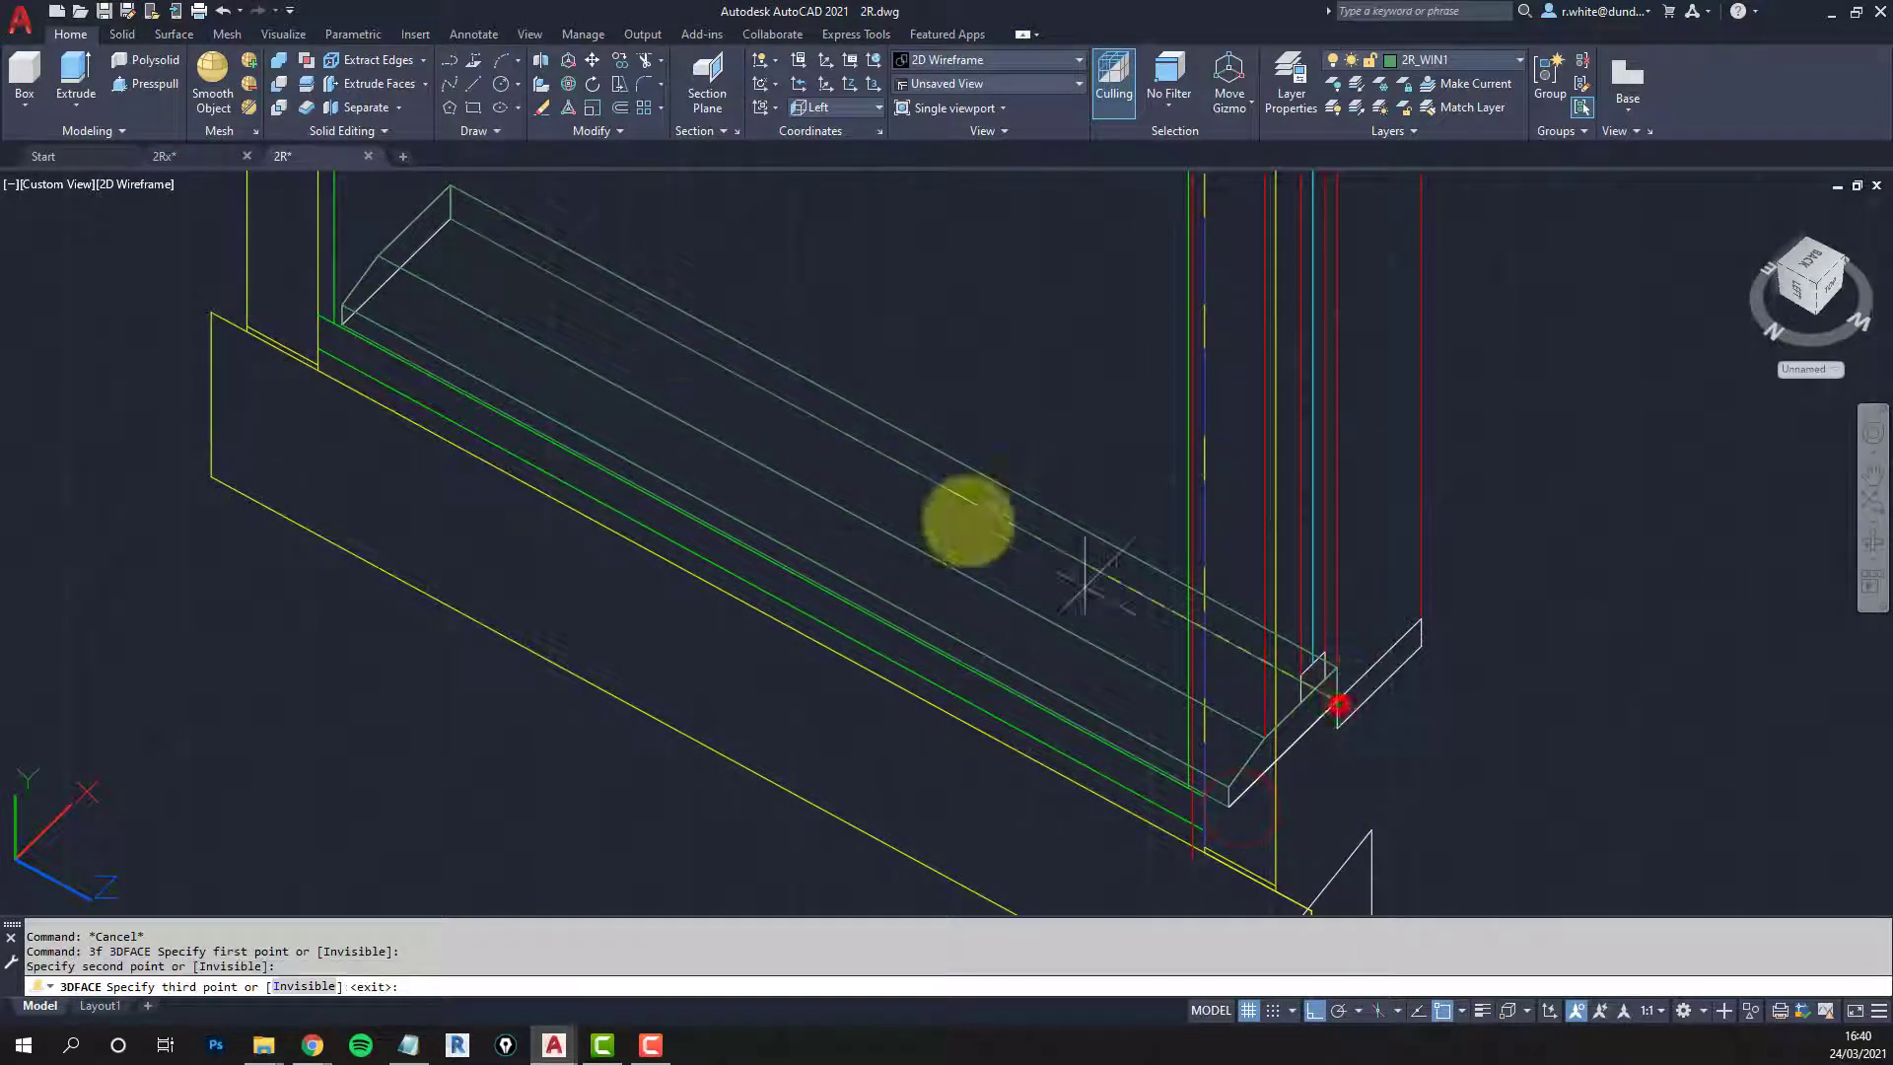
left_click(478, 244)
scroll(336, 320, "up", 3)
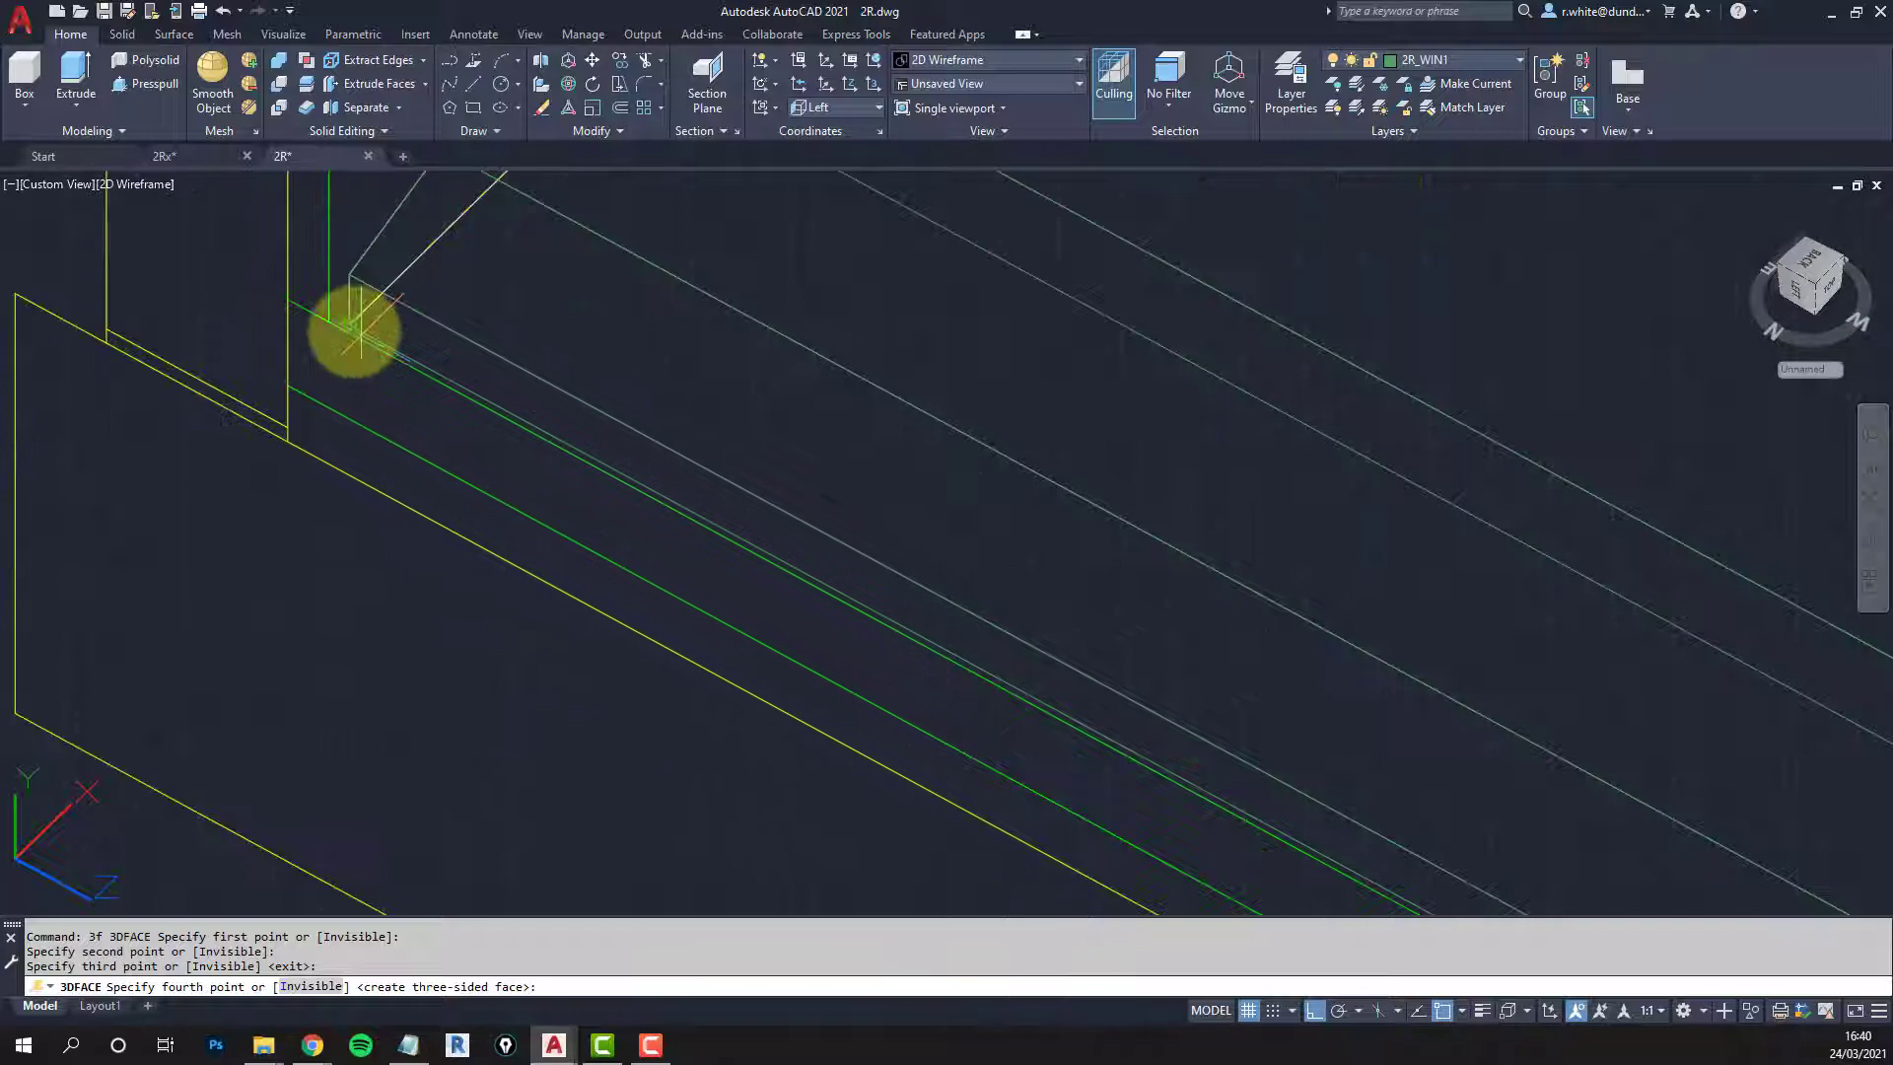
left_click(352, 330)
scroll(352, 330, "down", 5)
middle_click_drag(583, 464, 710, 566, "shift")
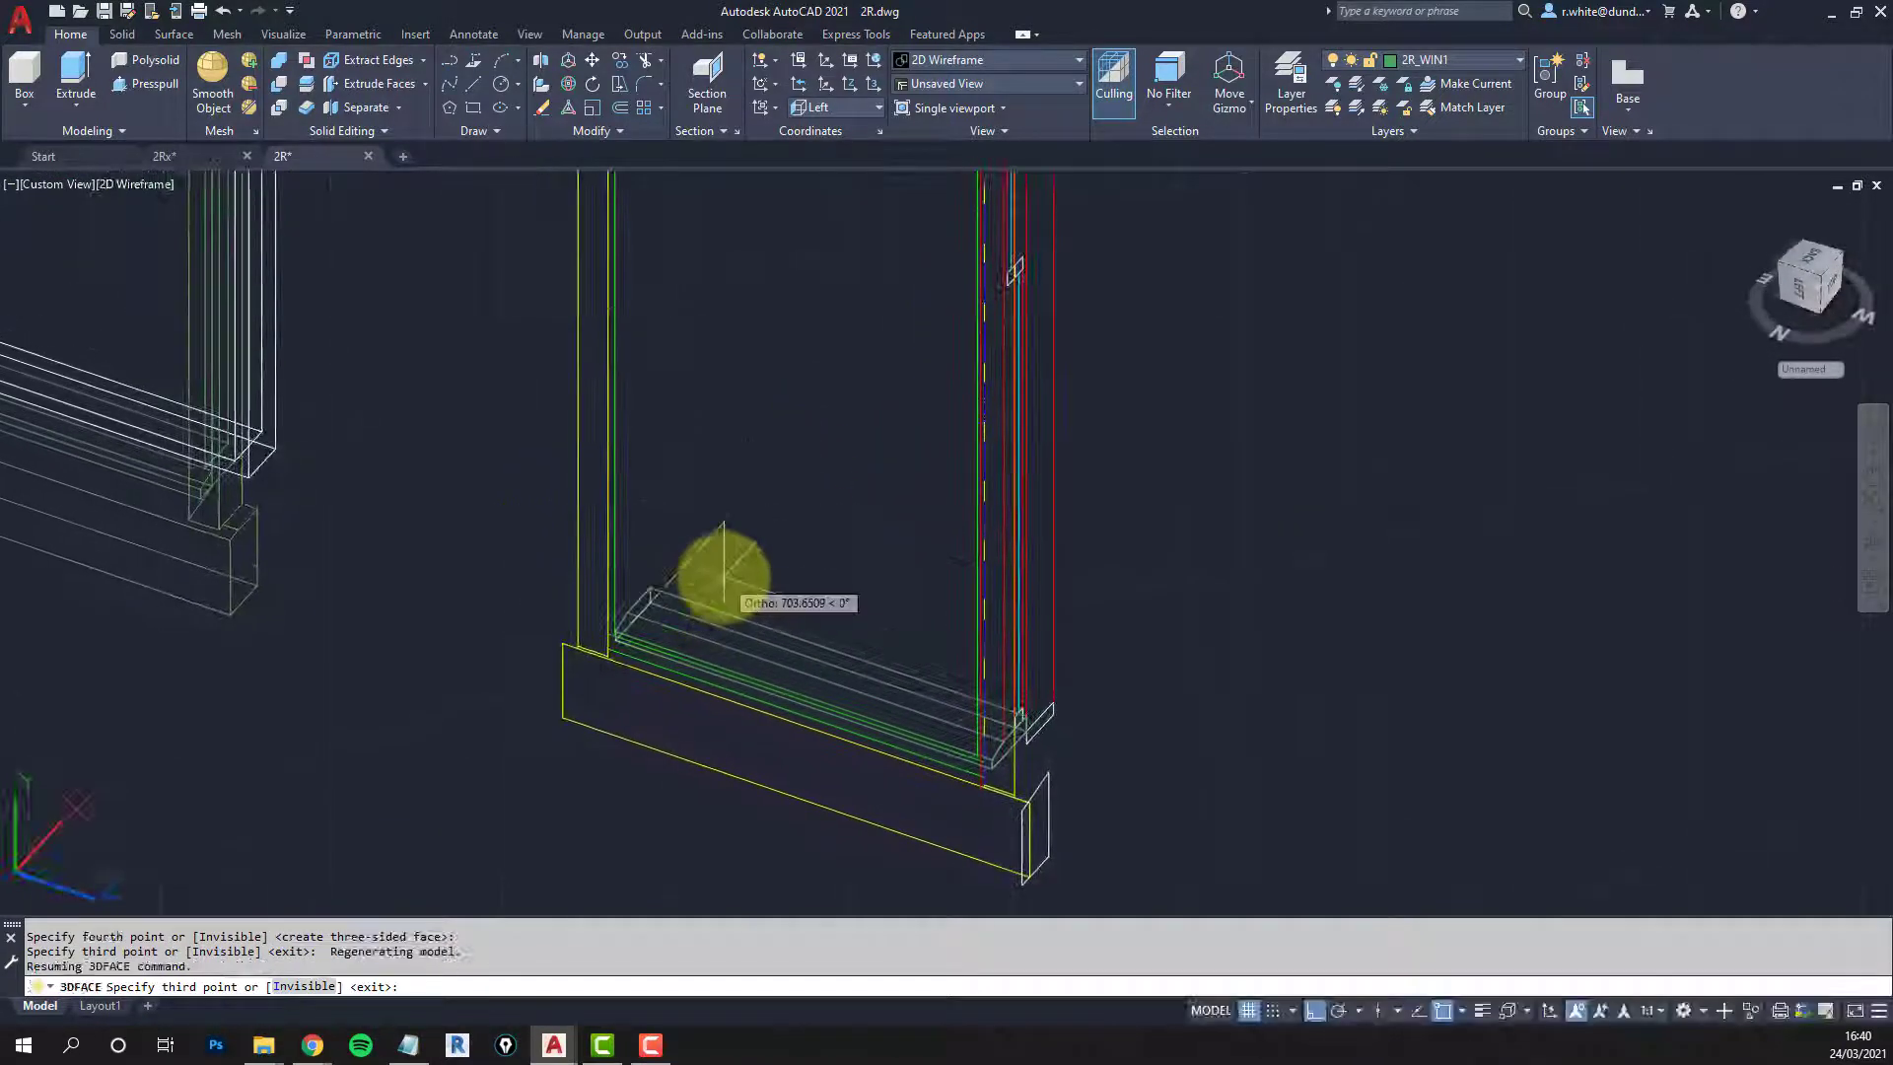
key("Escape")
key("Escape")
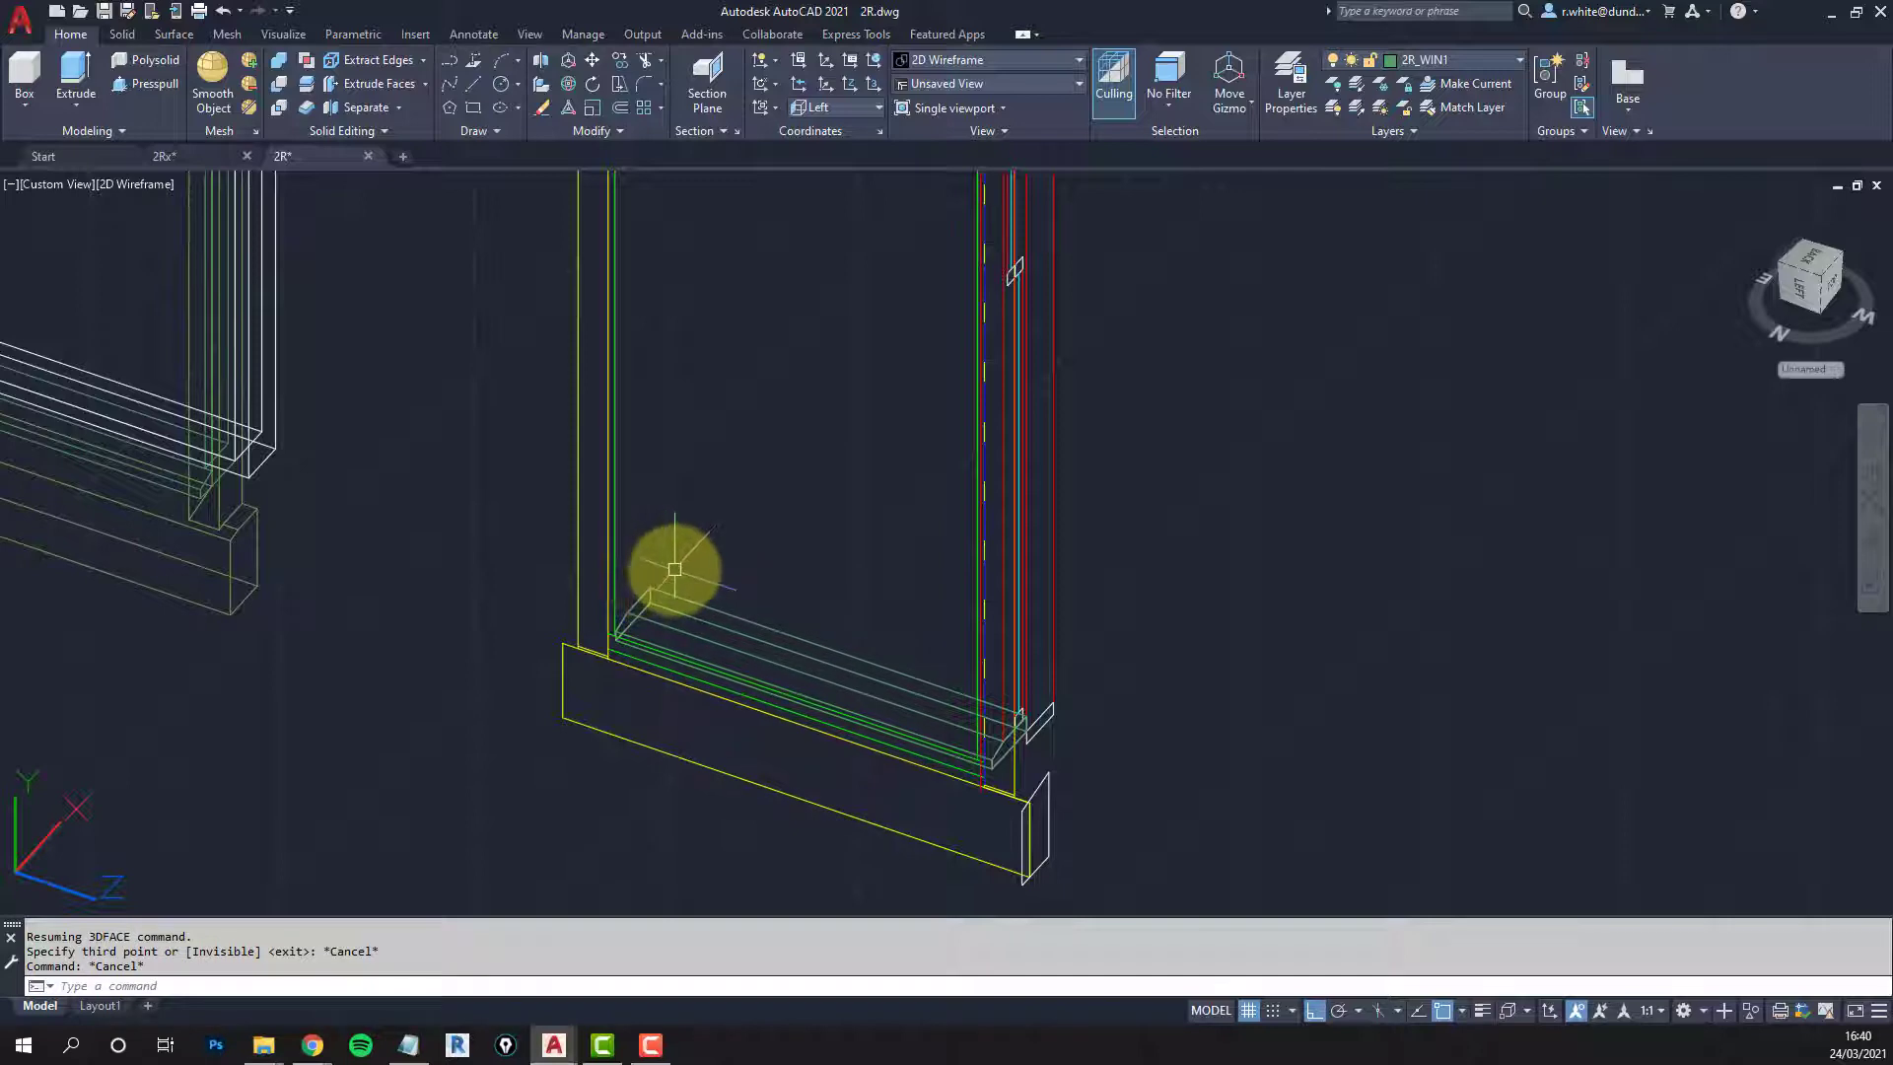
Step: Erase the stray vertical guide lines beside the inner frame edge just below the section's head profile
scroll(646, 612, "up", 3)
scroll(689, 621, "down", 3)
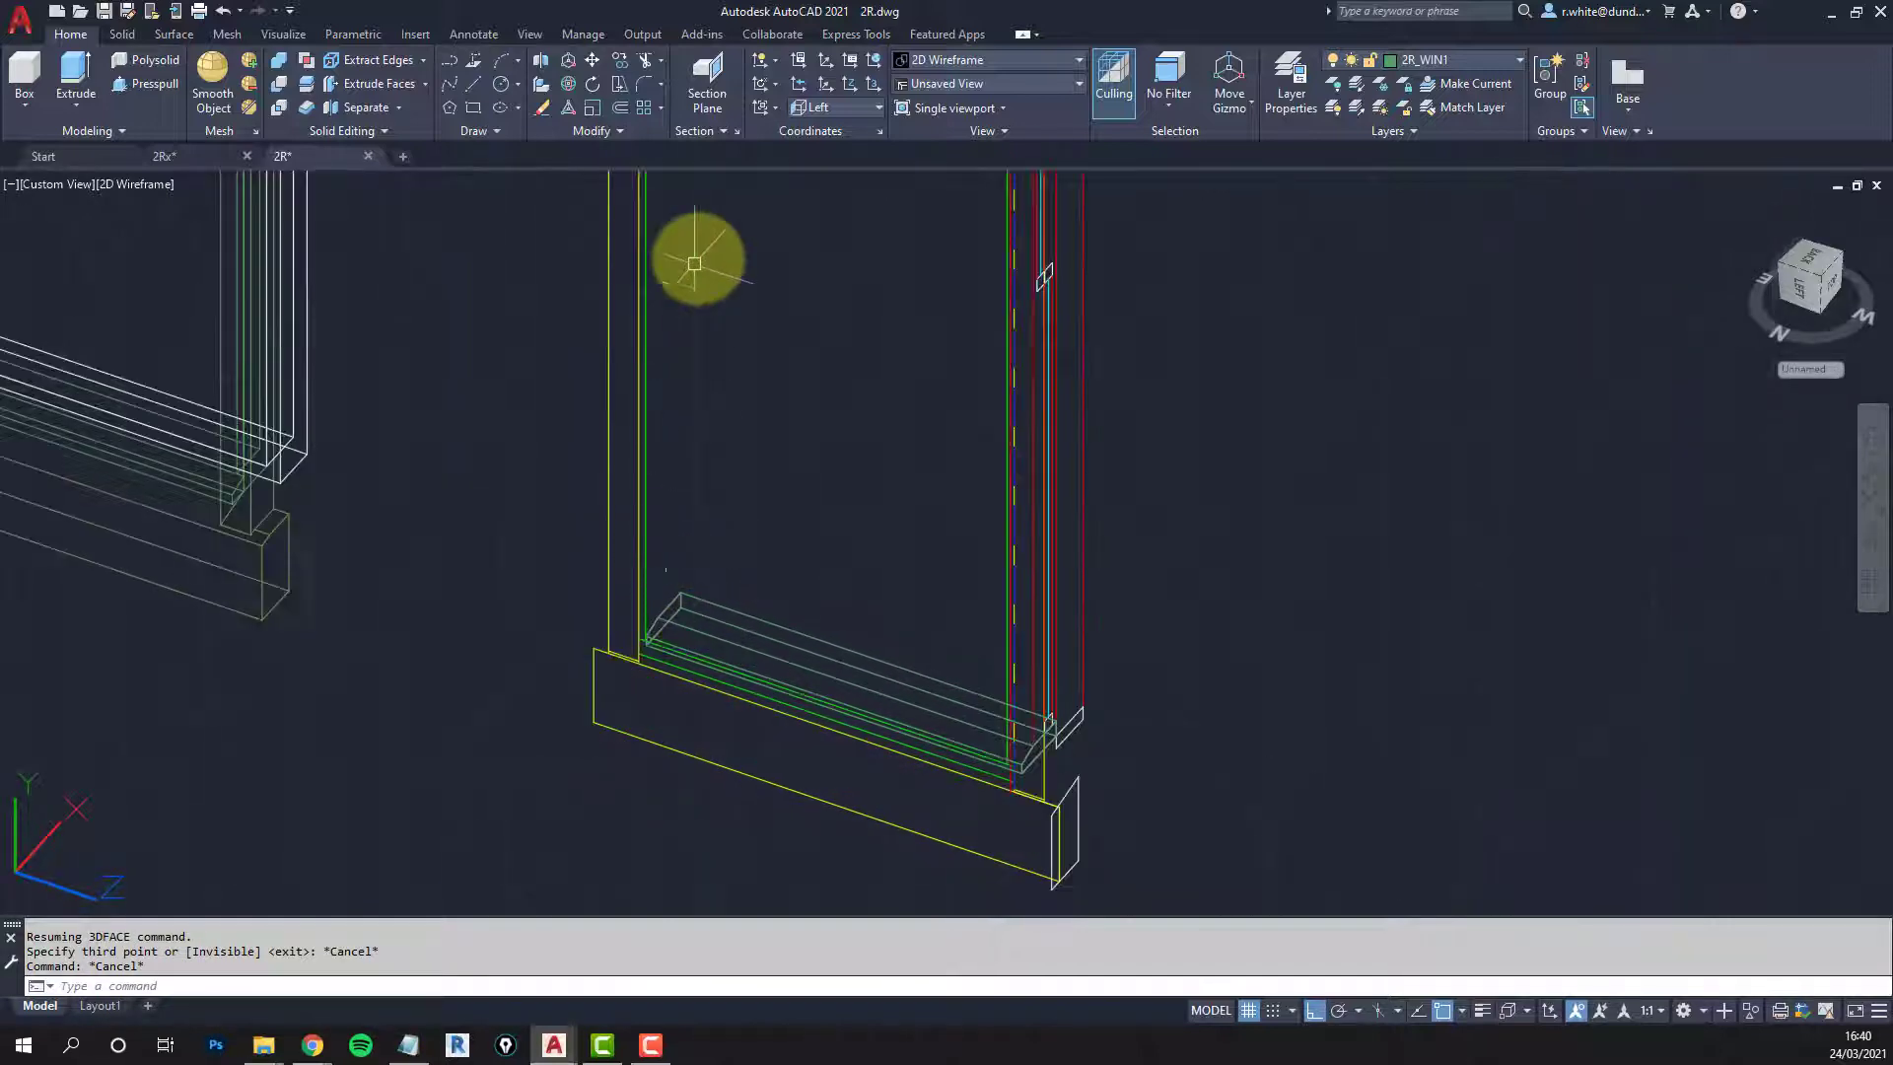
middle_click_drag(689, 253, 653, 686)
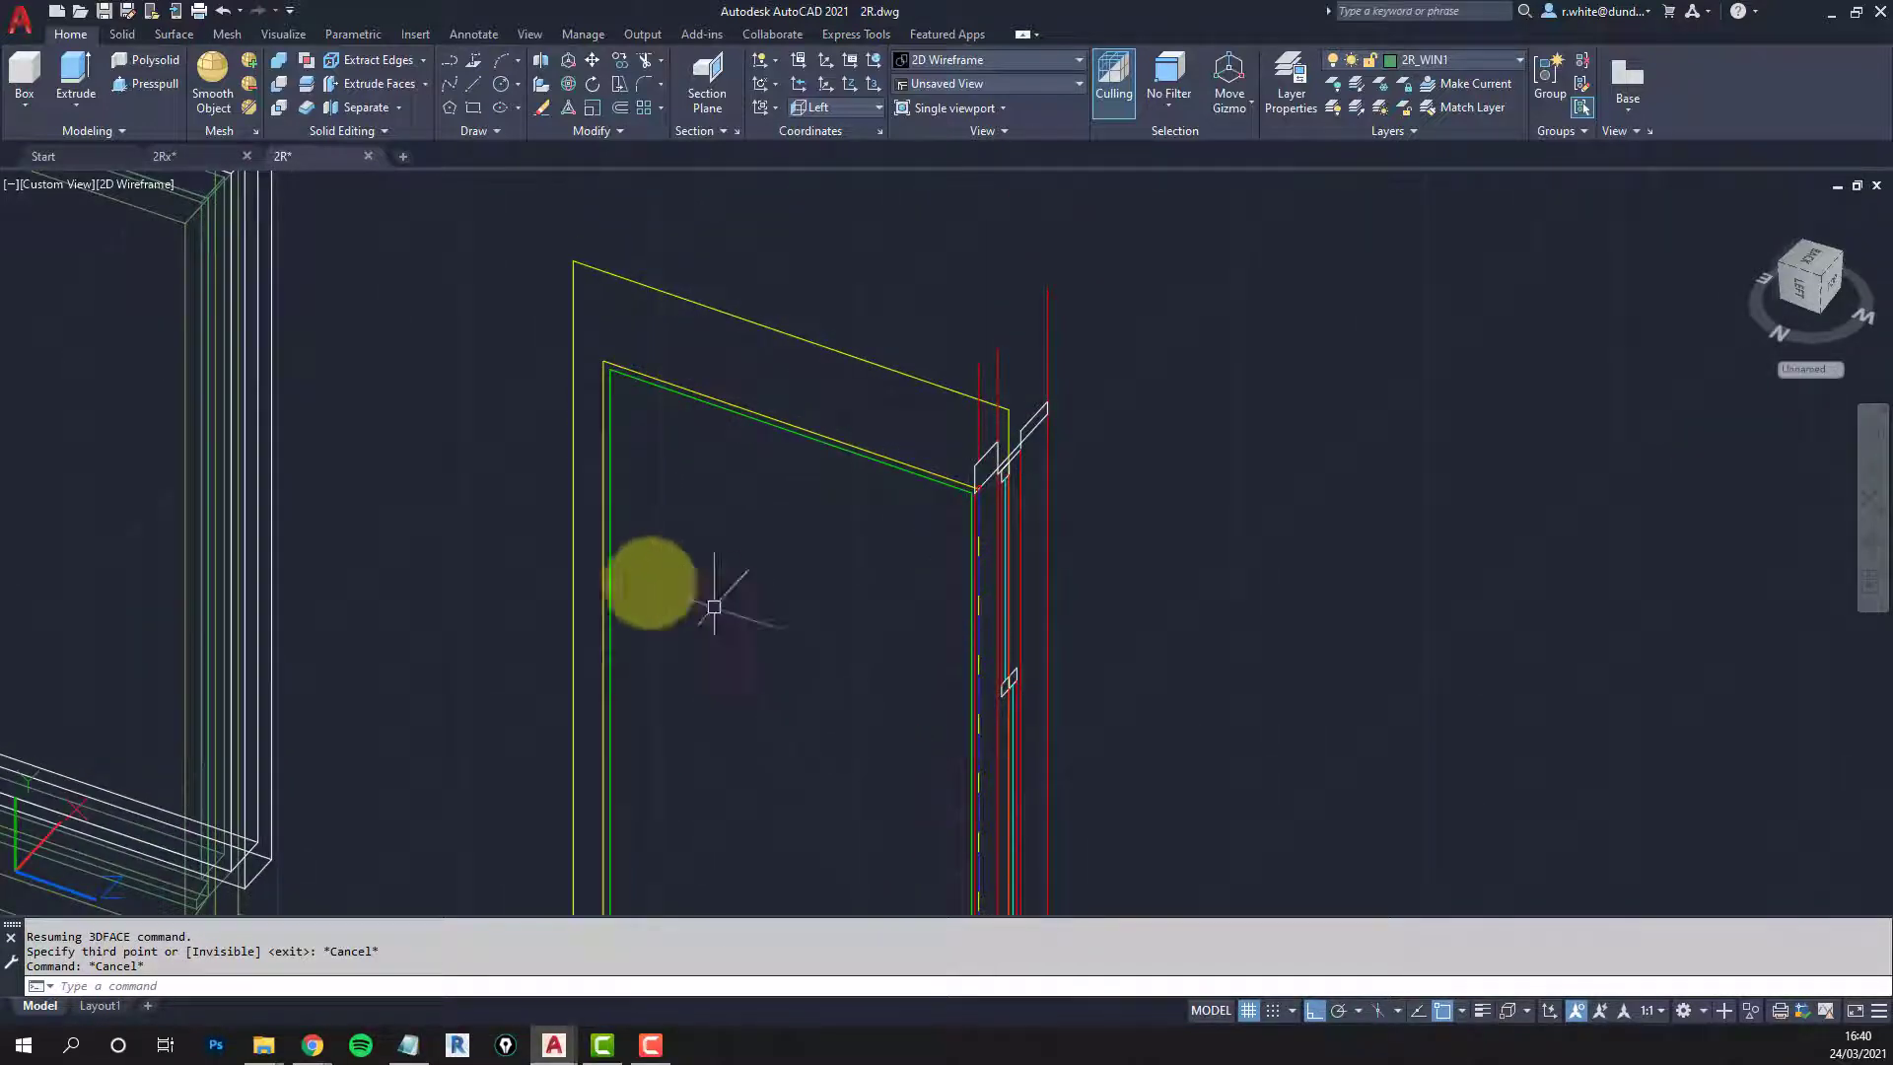
key("Escape")
key("Escape")
scroll(976, 463, "up", 4)
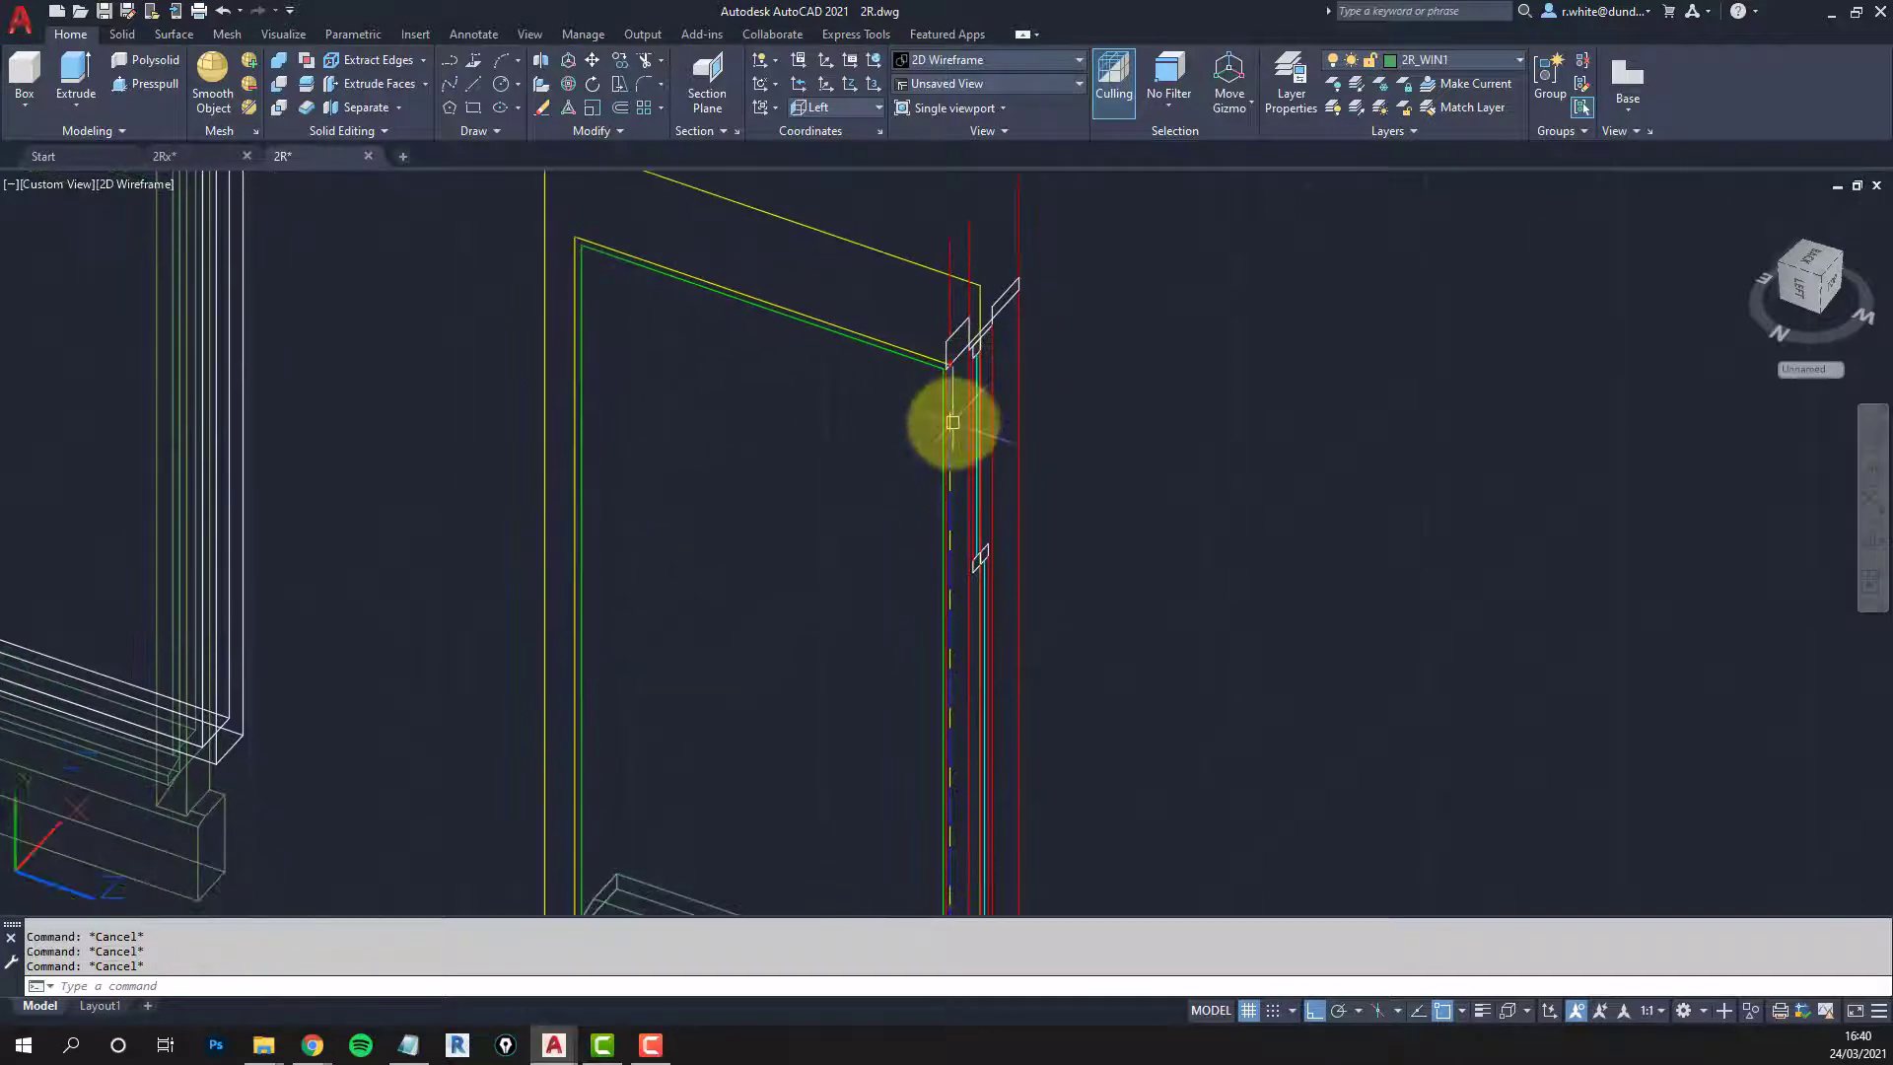
middle_click_drag(931, 312, 915, 465)
scroll(929, 371, "up", 2)
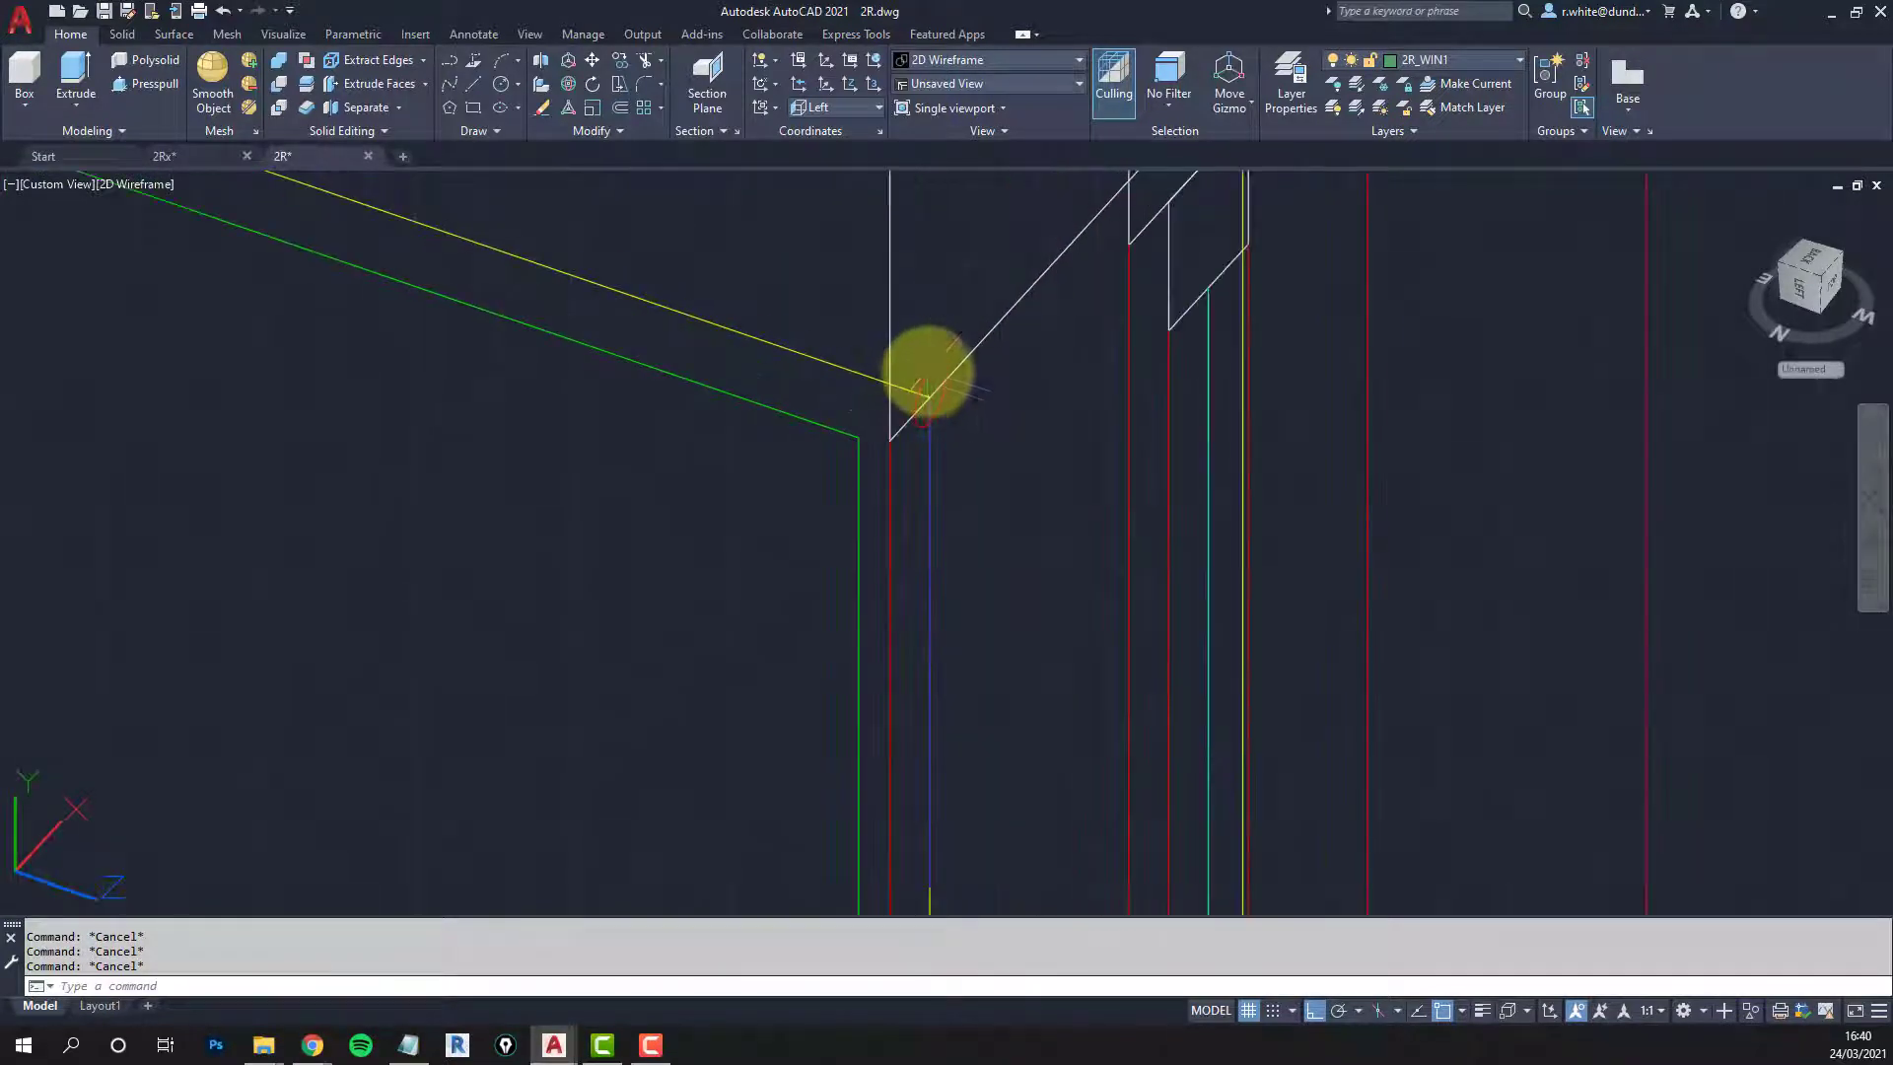
right_click(930, 450)
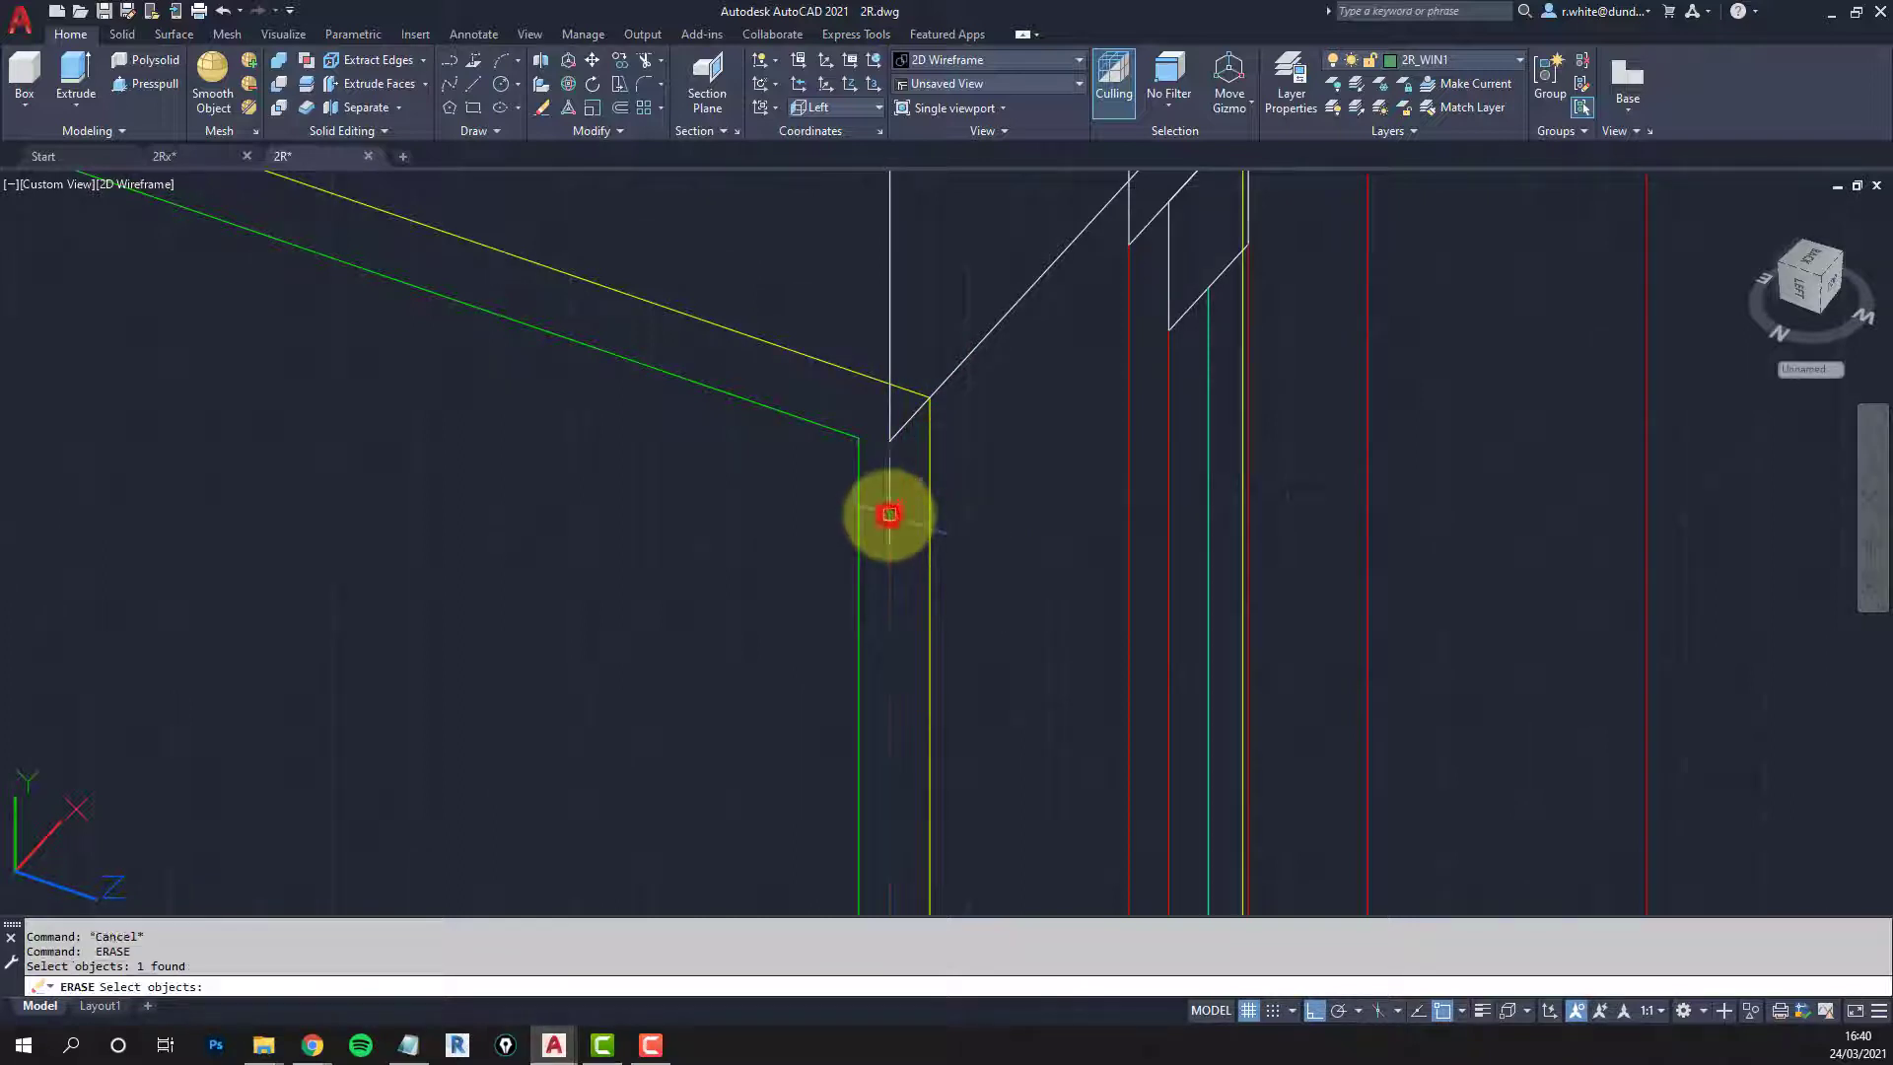
key("Return")
Step: Erase the section's head profiles and the short guide lines around them using a window selection
scroll(1065, 463, "down", 4)
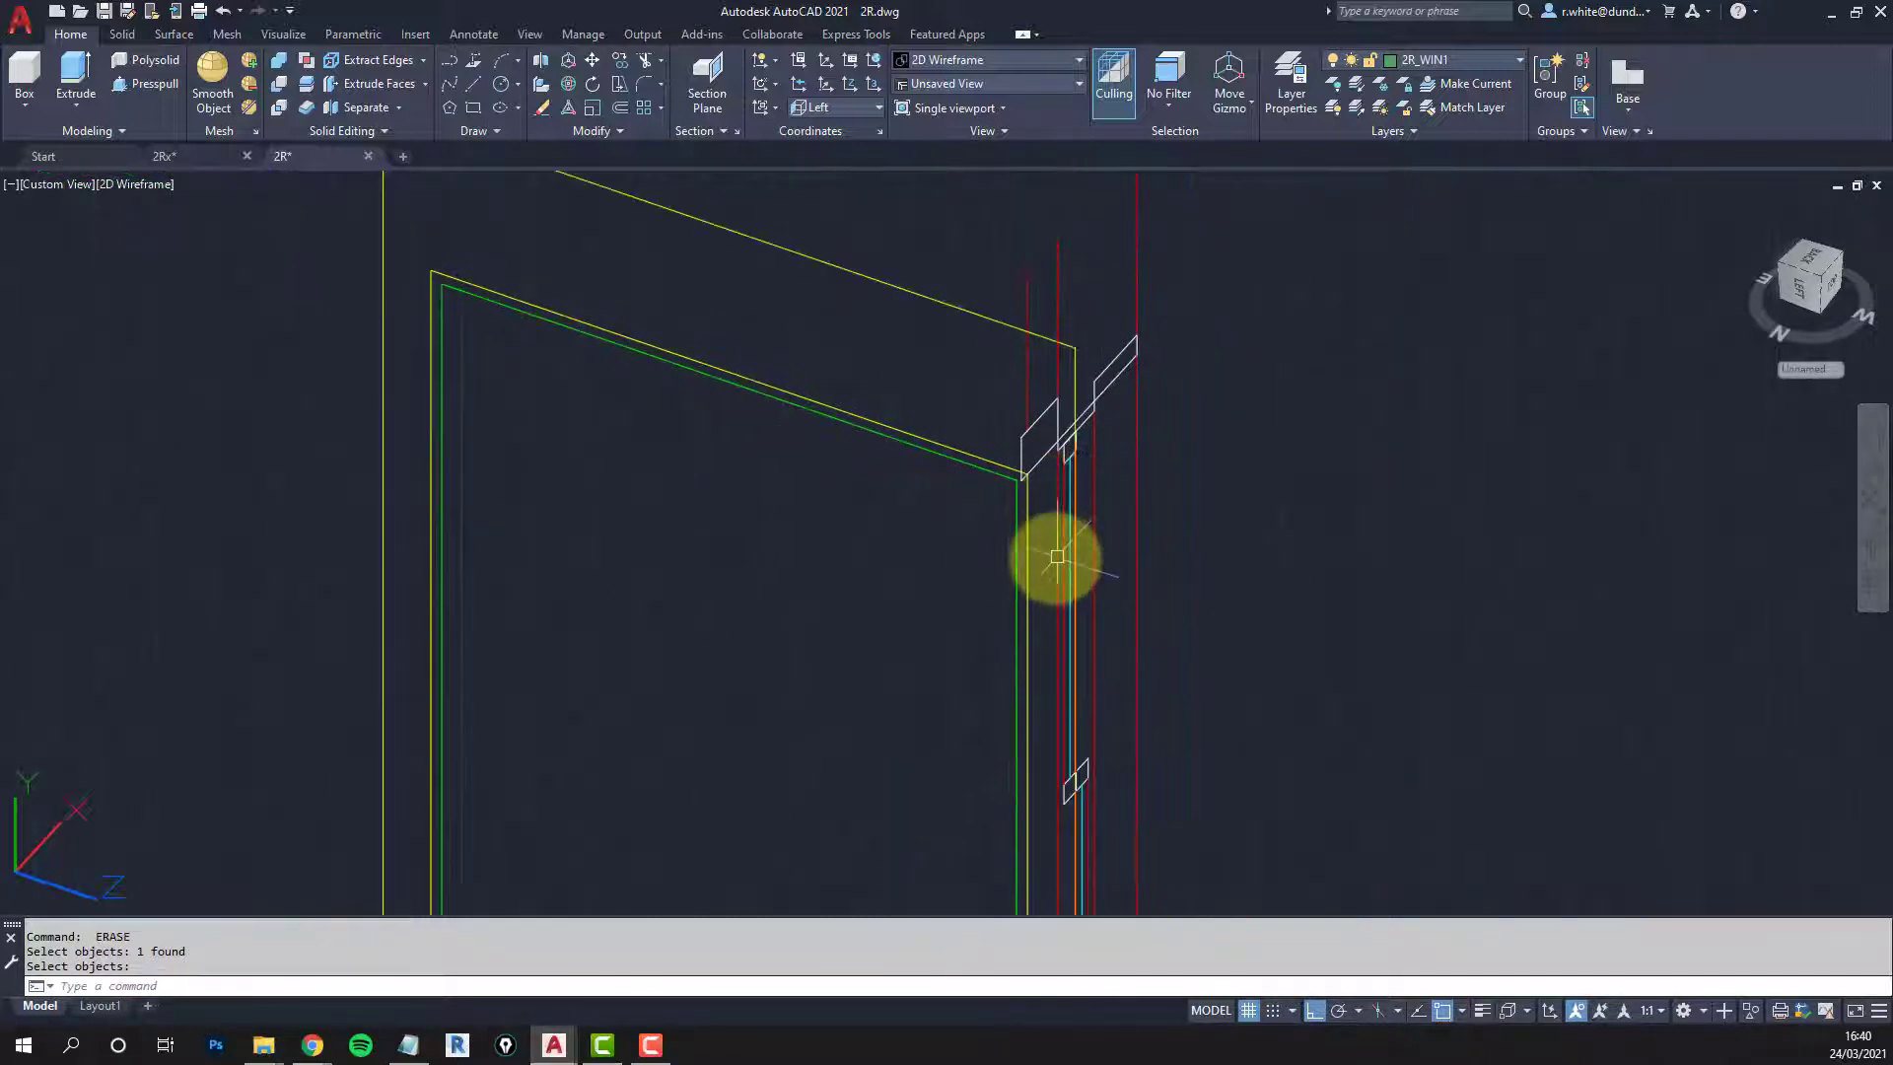
scroll(1016, 493, "up", 2)
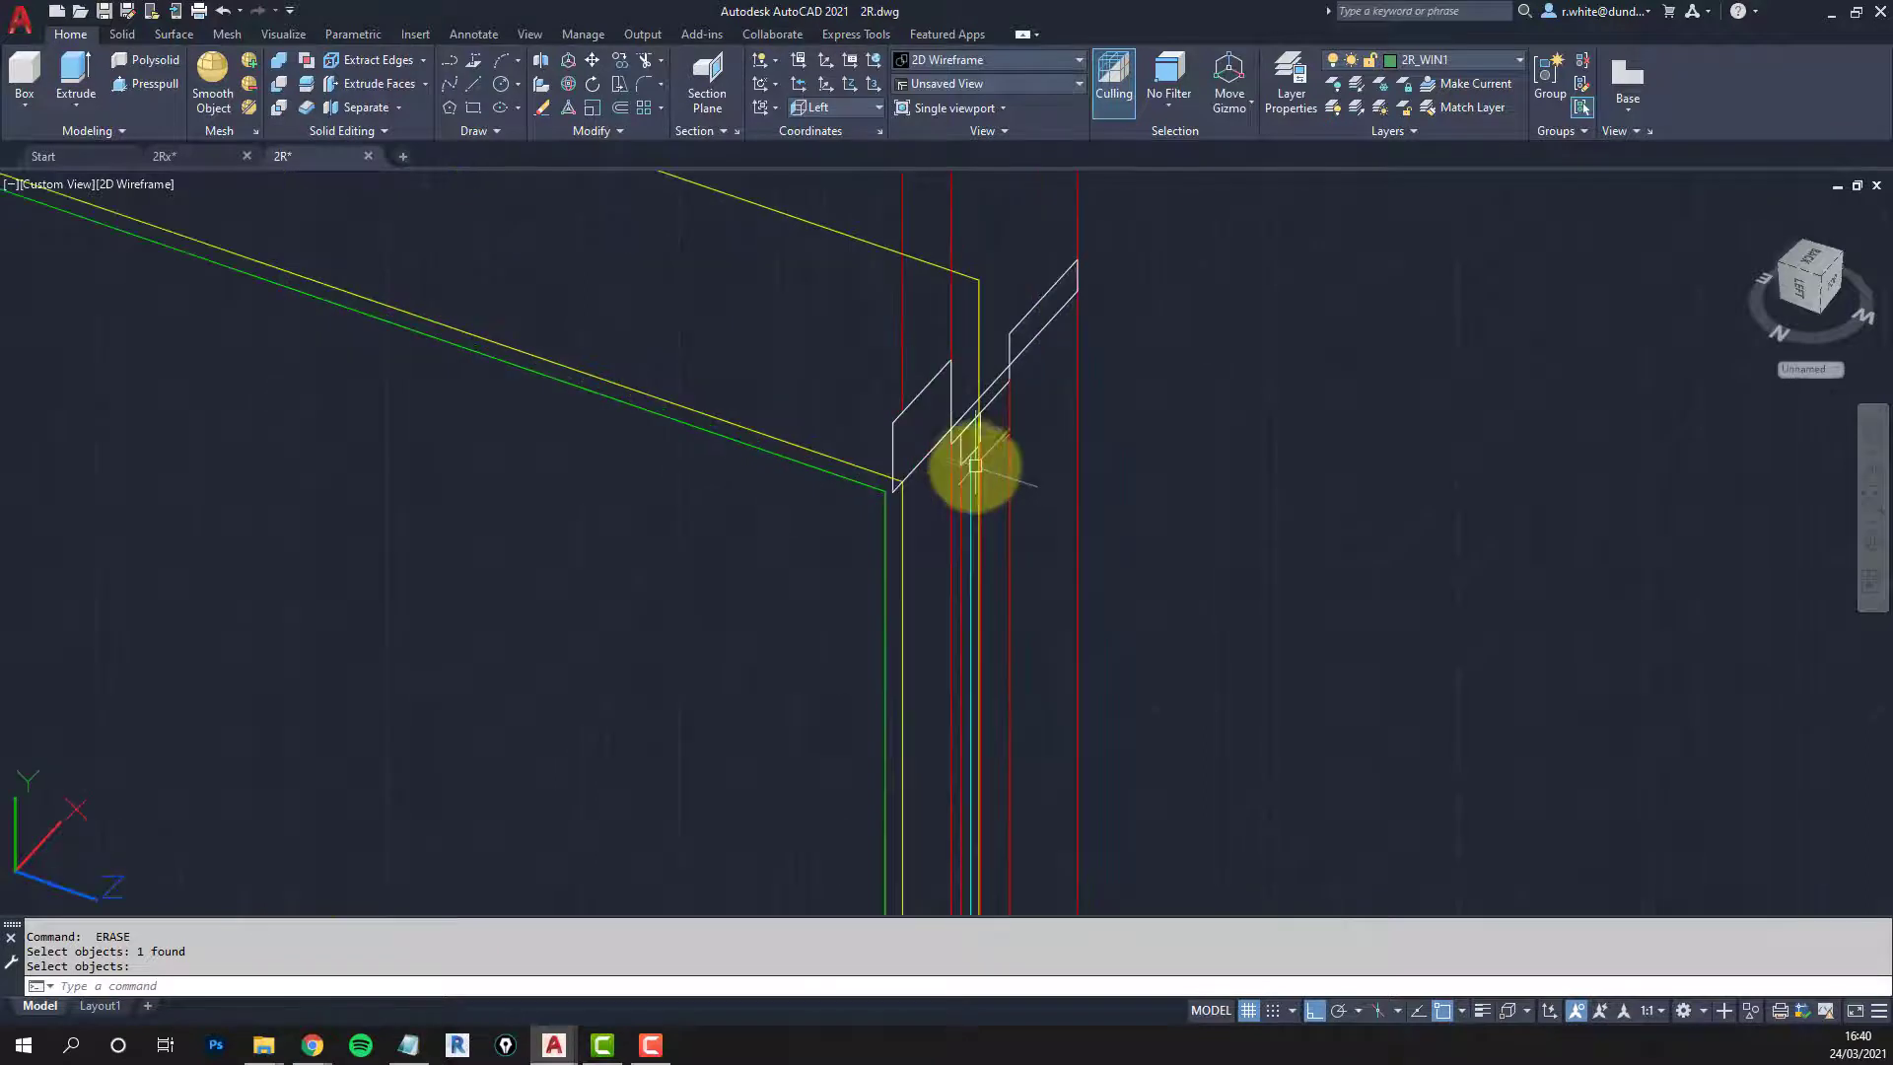
key("Escape")
scroll(937, 444, "down", 4)
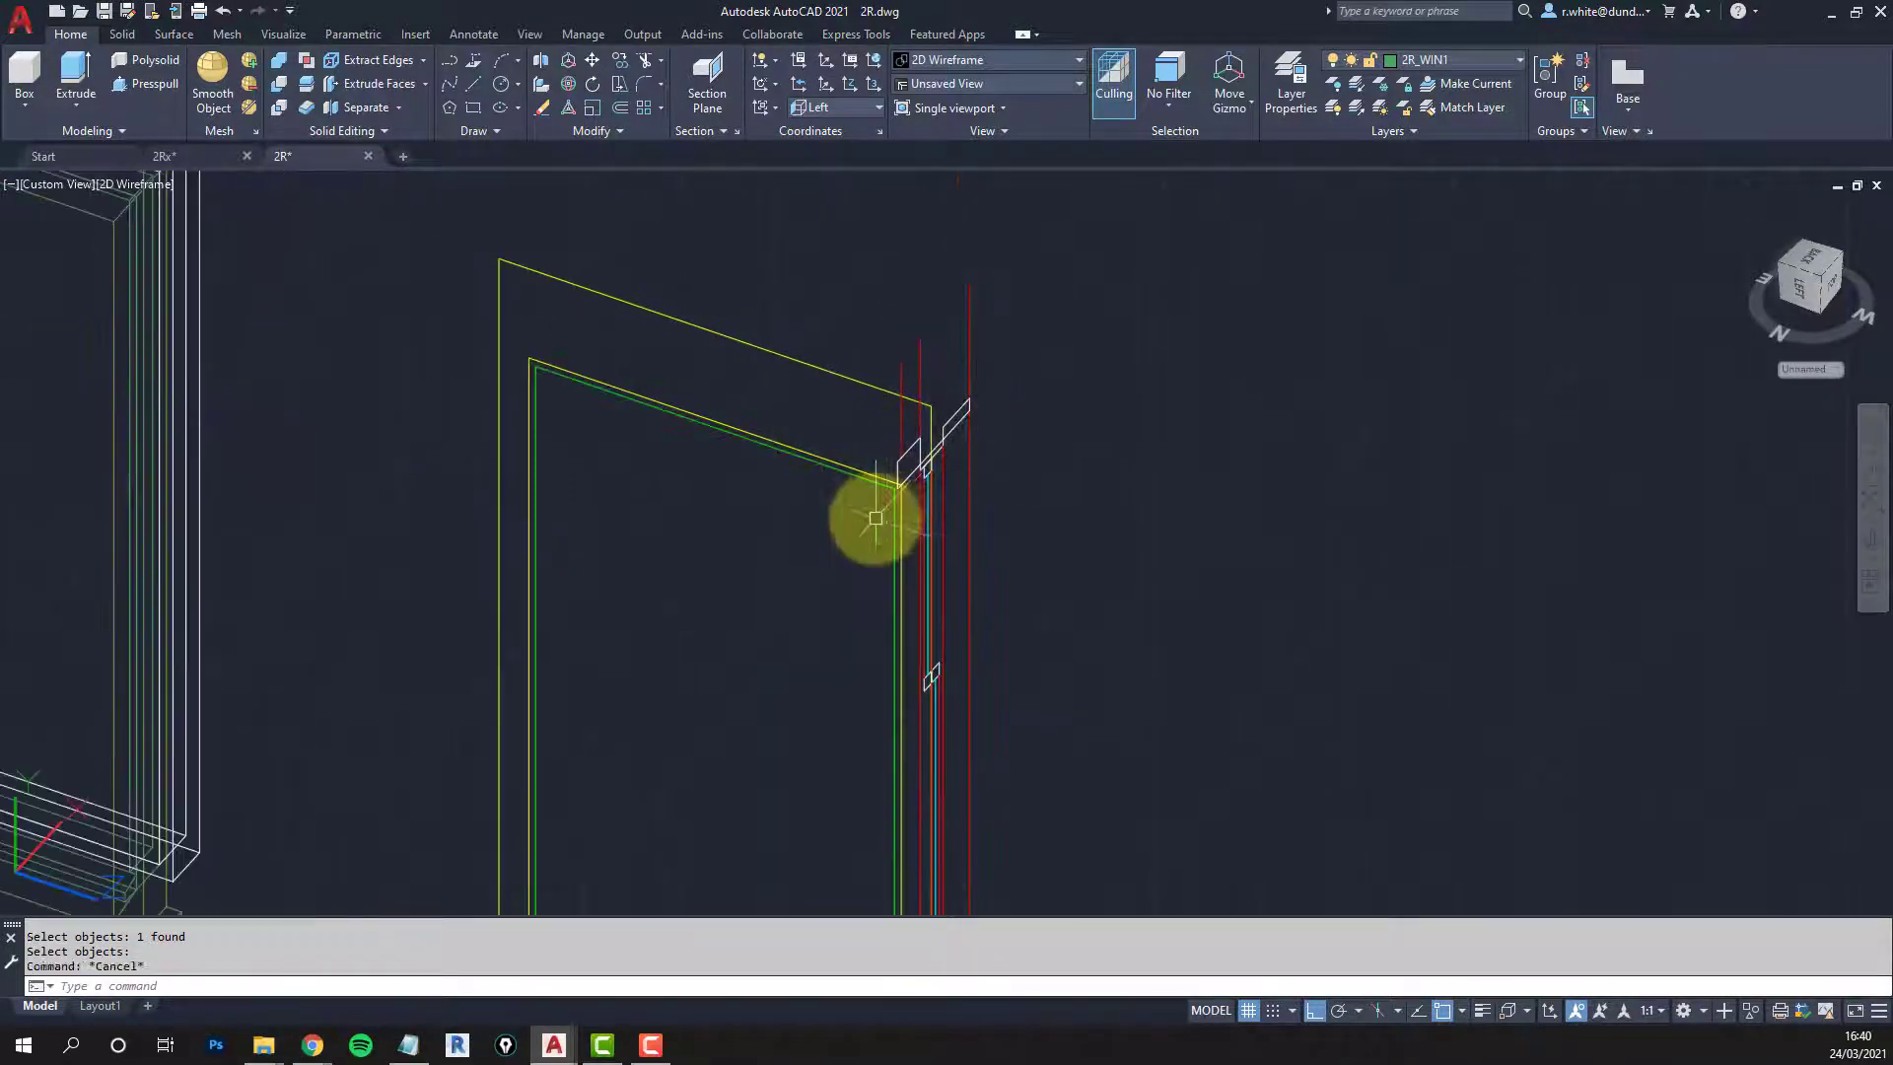
left_click(839, 537)
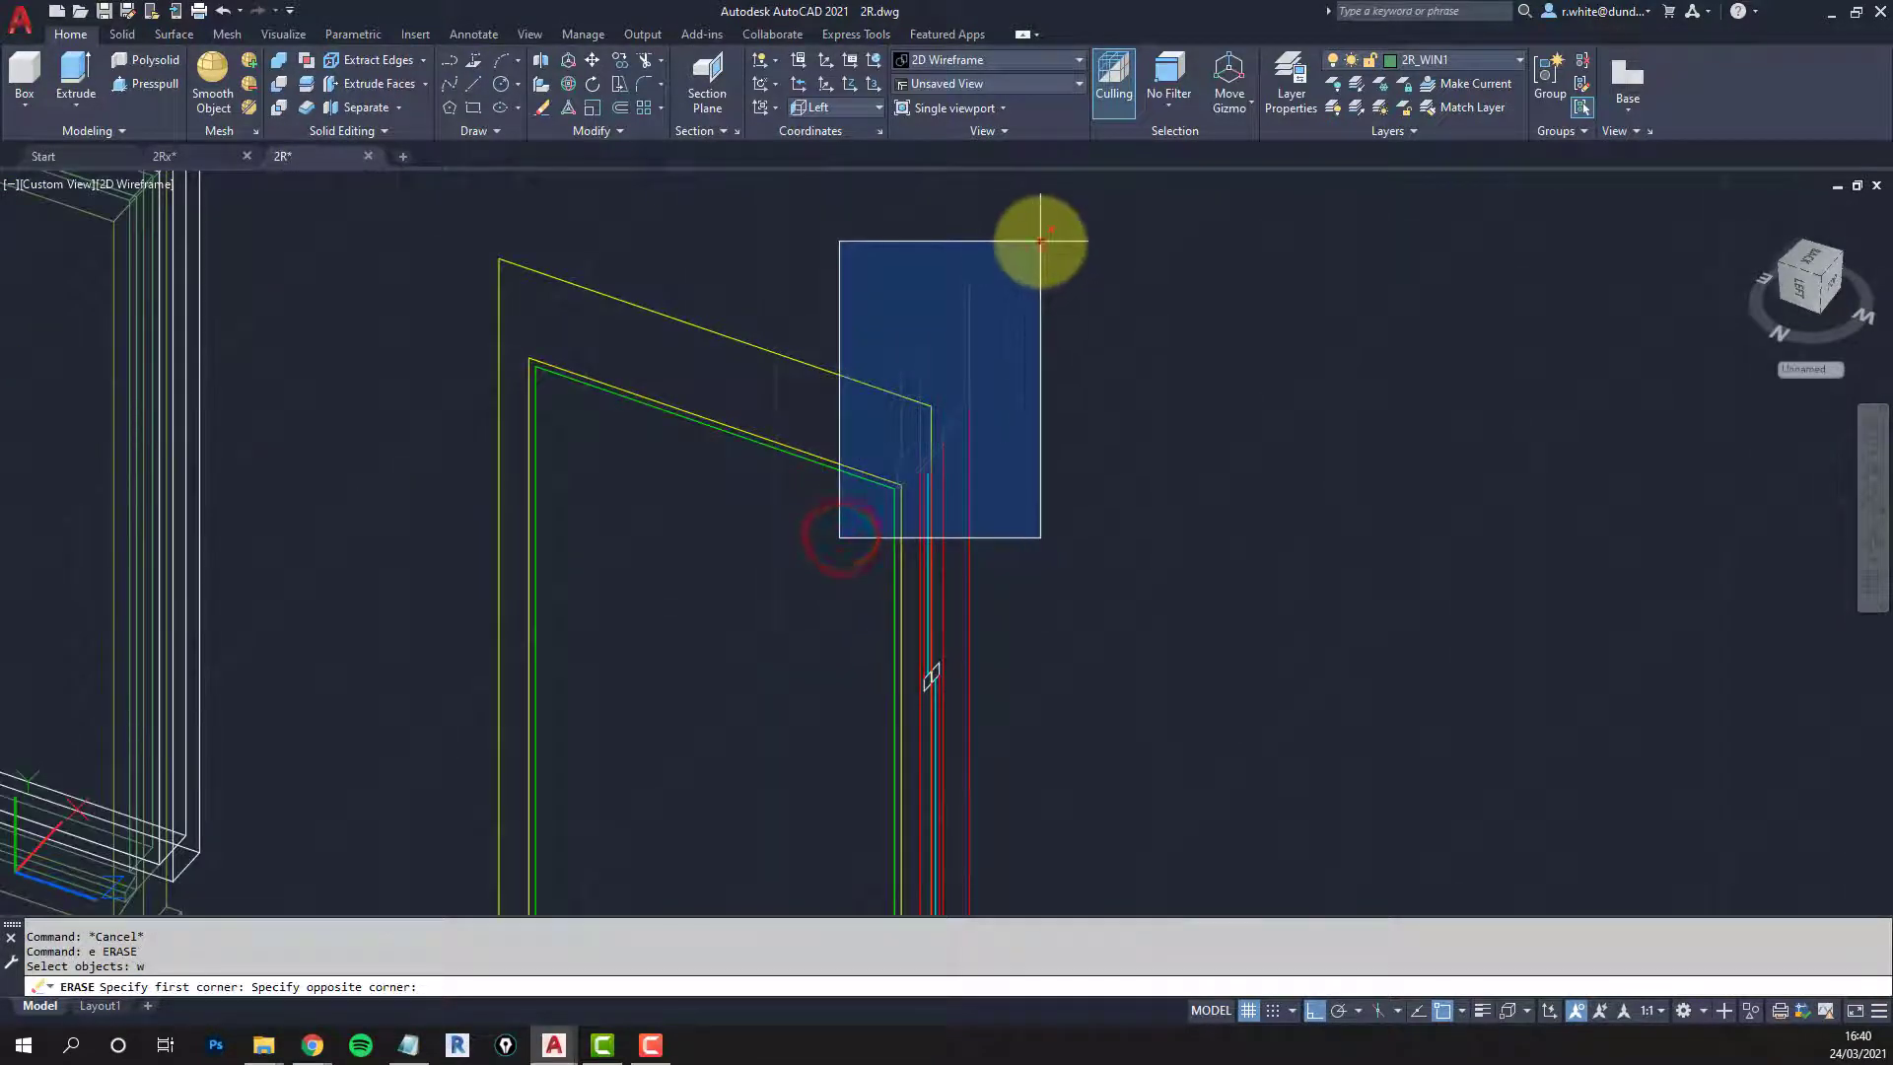
left_click(1041, 240)
key("Return")
key("Return")
Step: Erase the section's mid-height profiles and the short vertical guide lines left around them
scroll(900, 550, "up", 4)
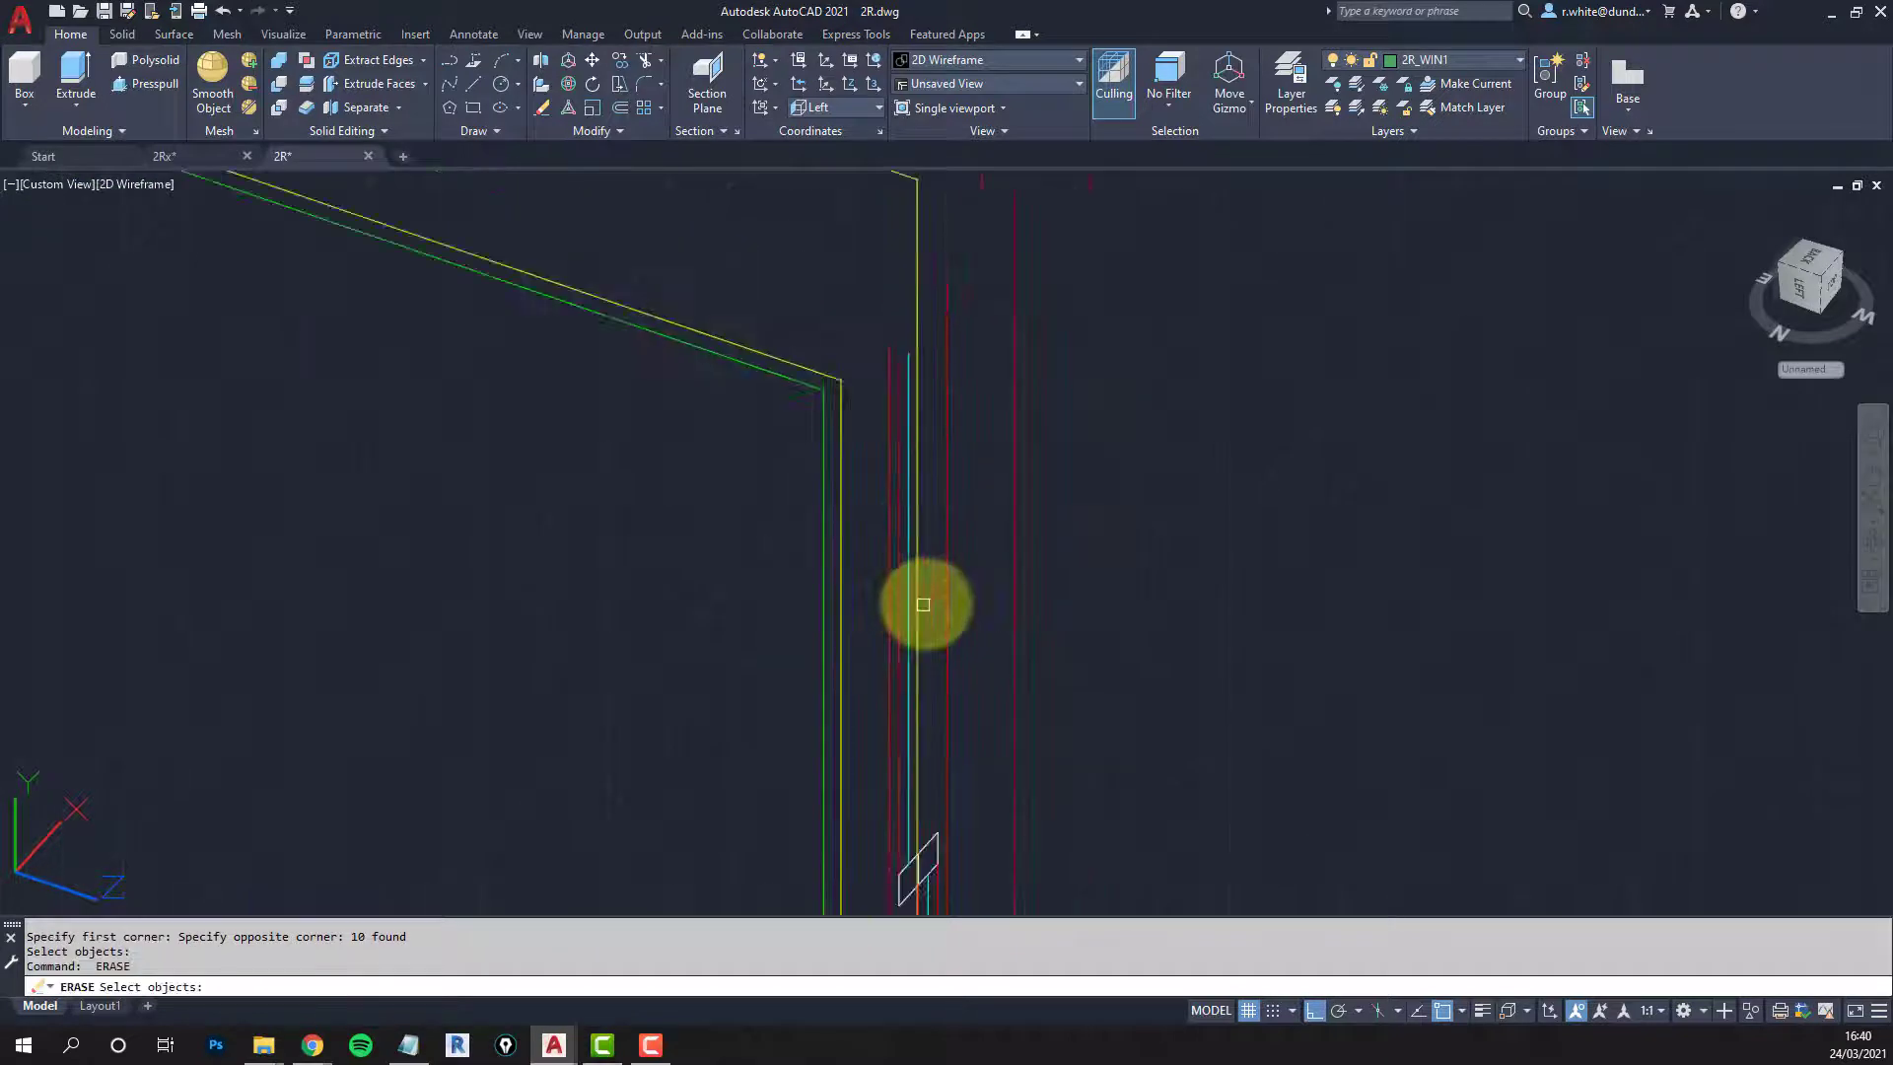
scroll(923, 605, "up", 3)
scroll(901, 678, "up", 4)
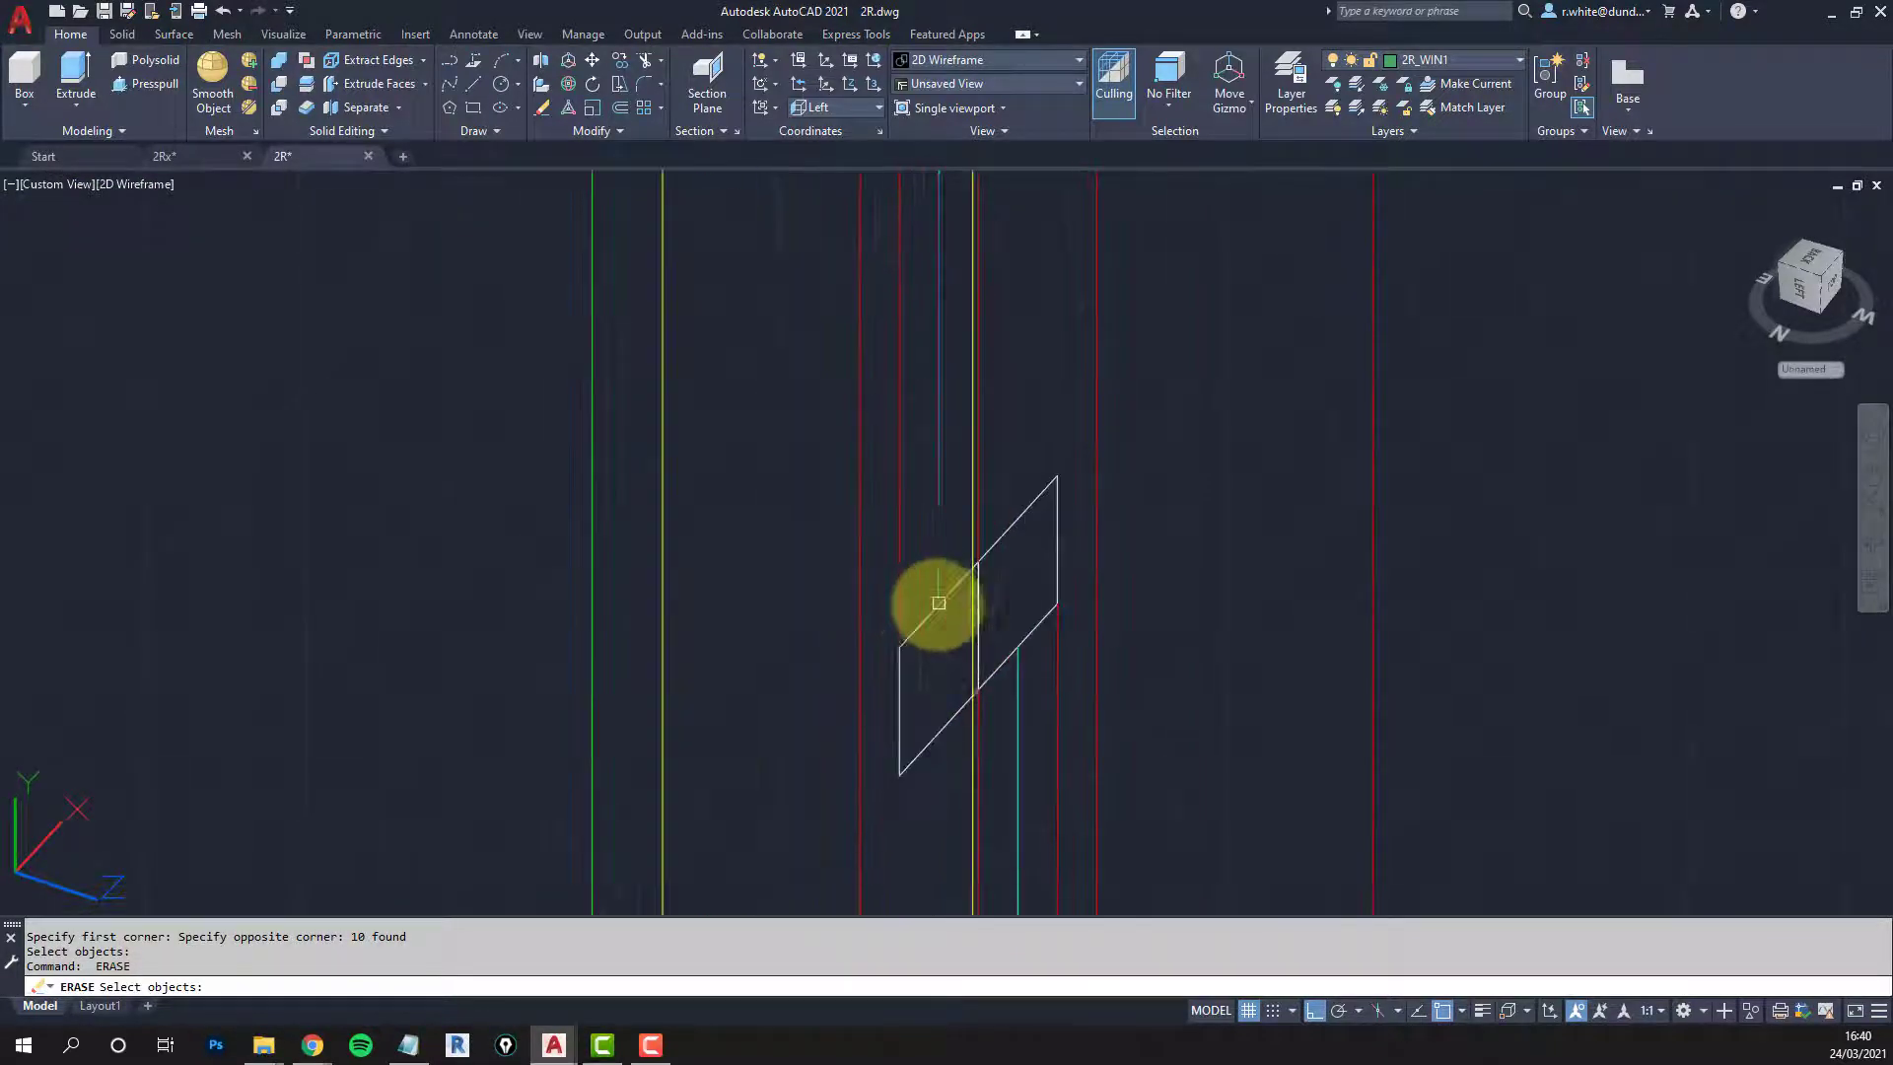
left_click(922, 626)
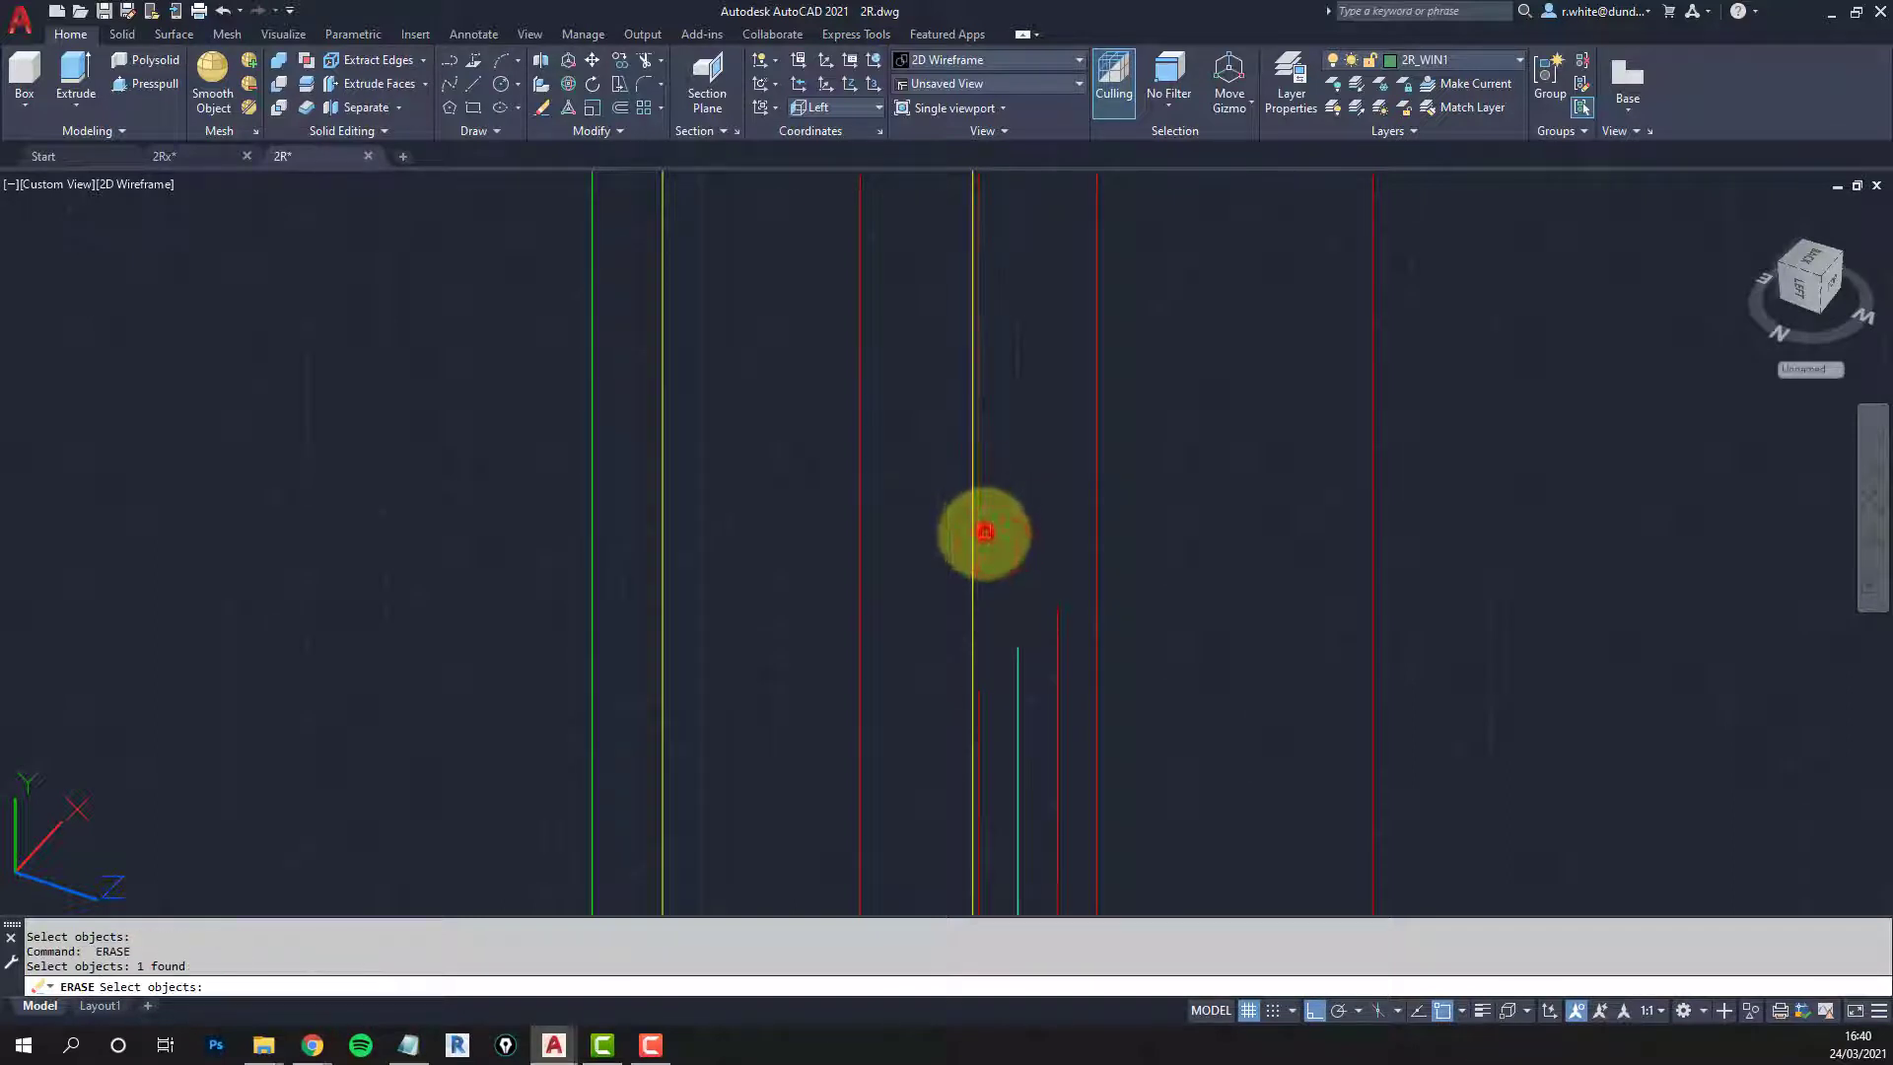
left_click(1074, 683)
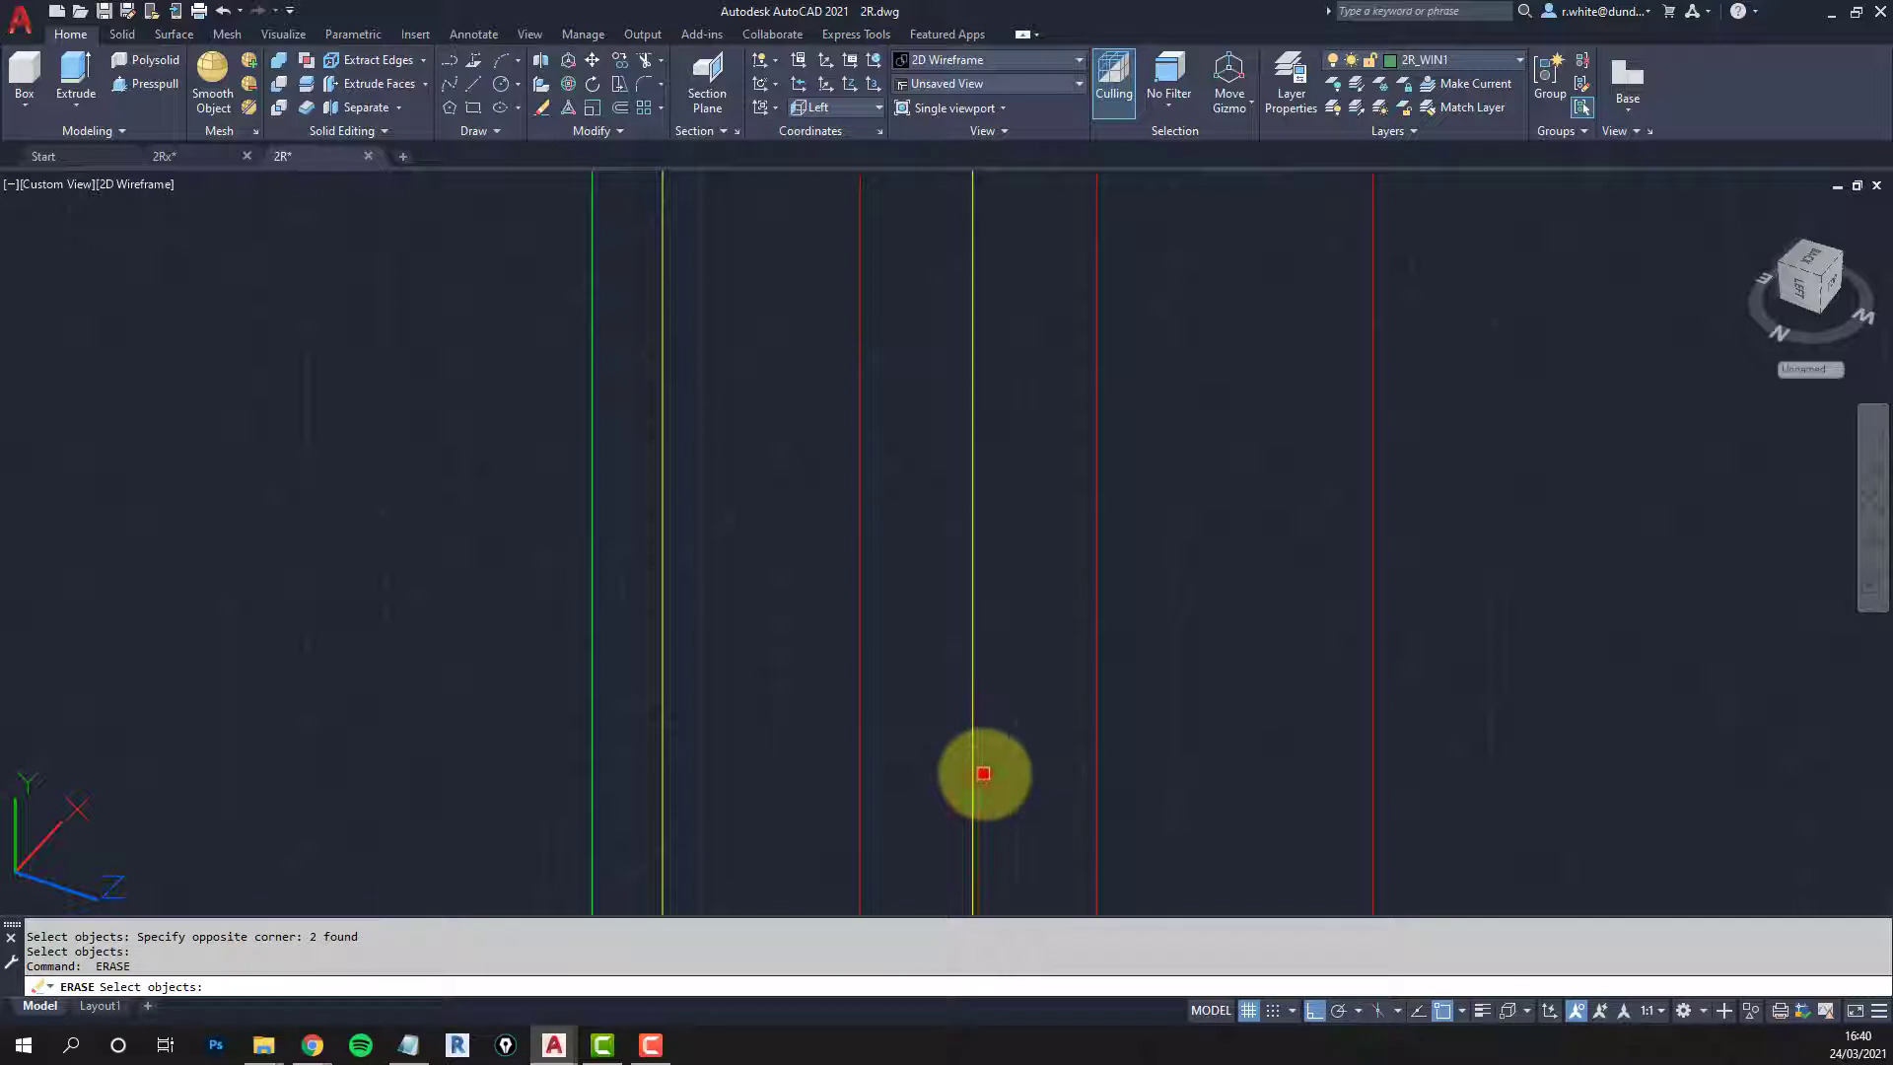
left_click(983, 774)
key("Return")
Step: Erase the long vertical guide lines beside the outer frame and the small upright profile at the sill's end
scroll(1022, 745, "down", 5)
mouse_move(1042, 627)
middle_mouse_down()
mouse_move(1045, 329)
mouse_move(1021, 490)
middle_mouse_up()
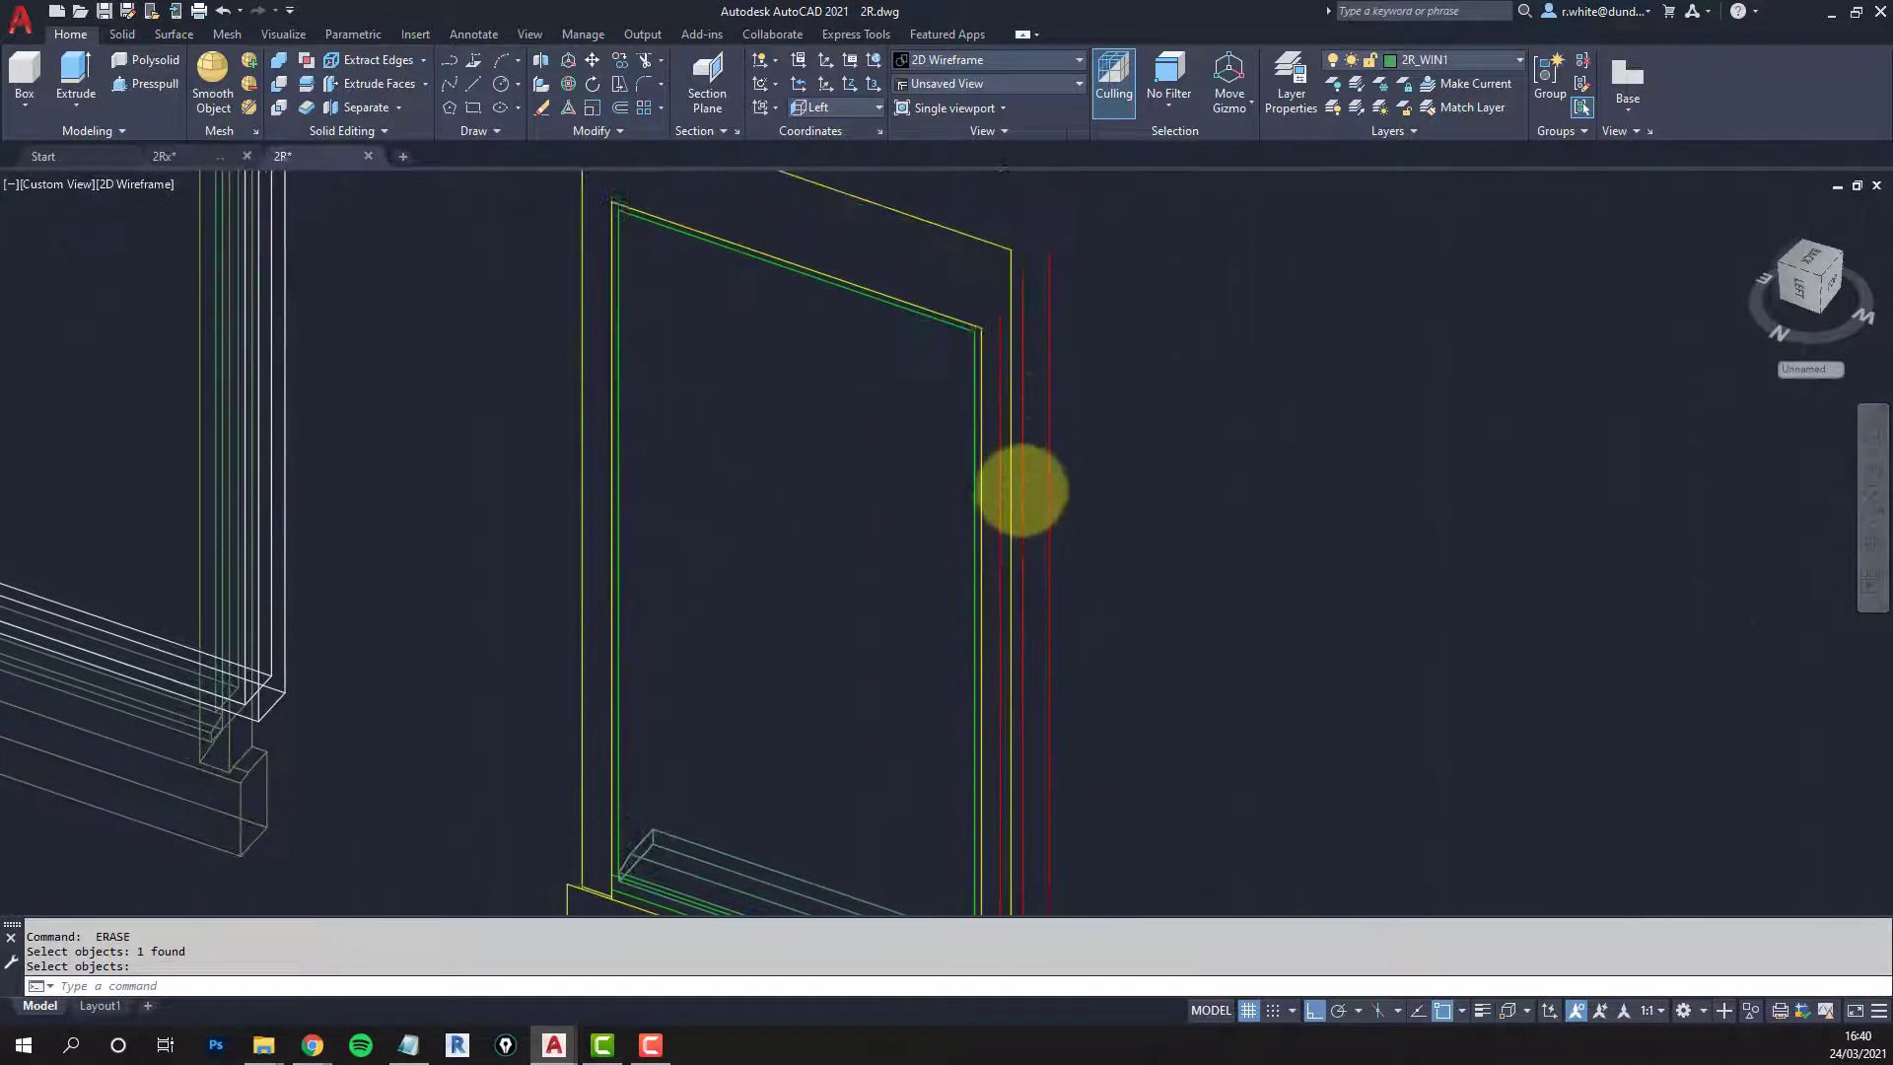
key("Return")
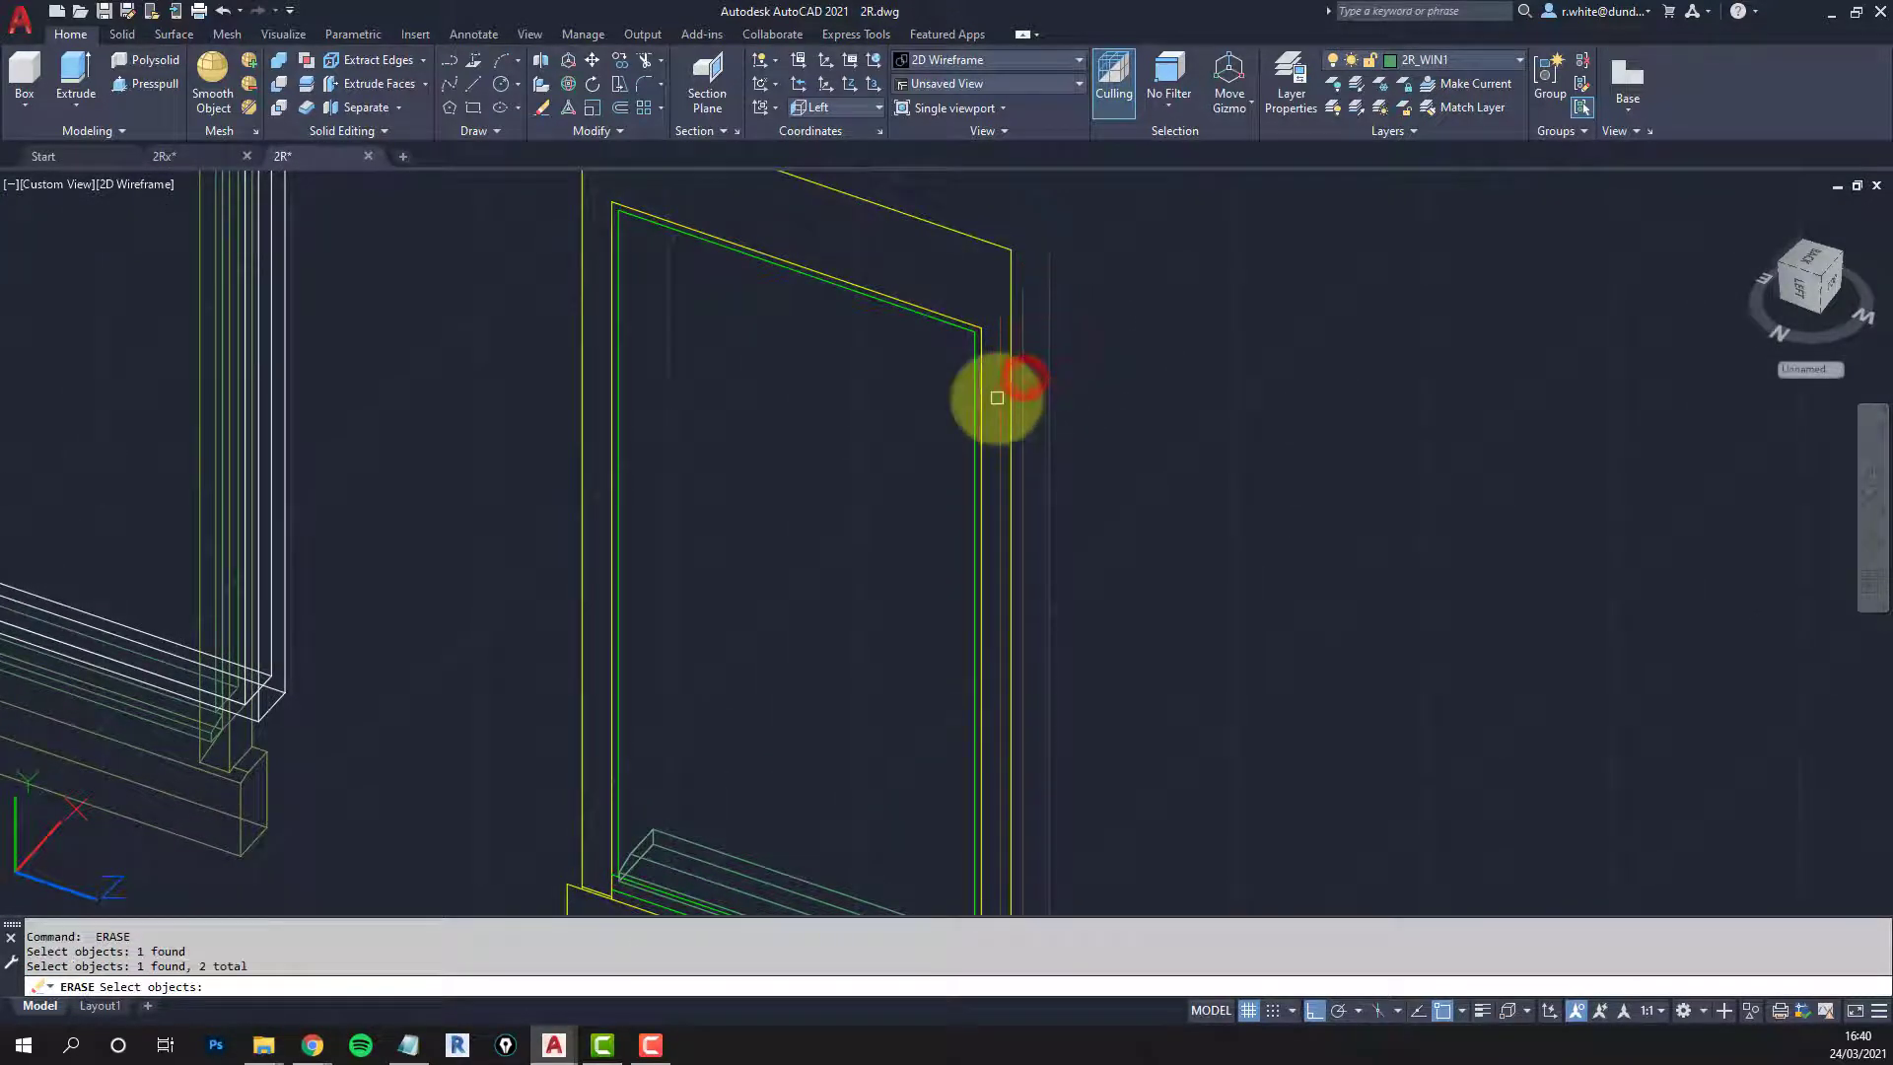
left_click(997, 398)
middle_click_drag(1014, 537, 1001, 549)
scroll(1021, 700, "up", 4)
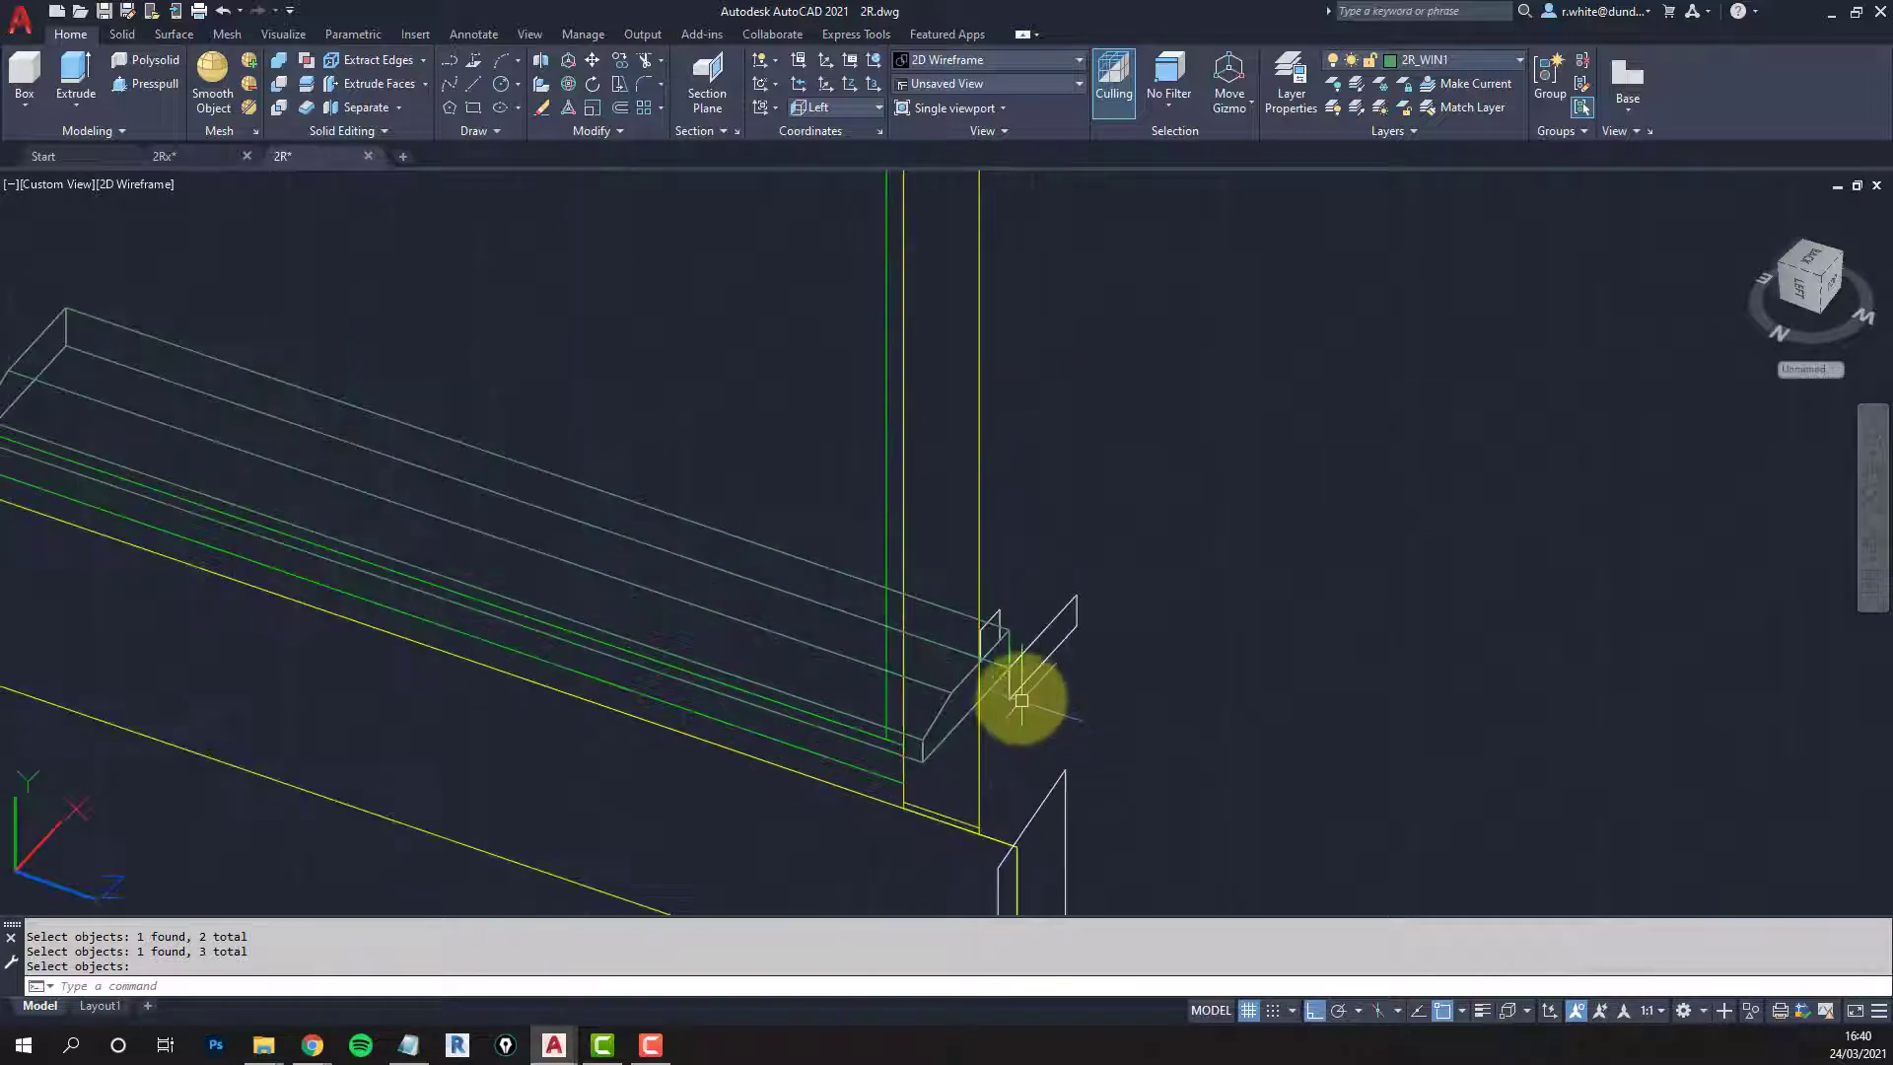
scroll(1021, 700, "up", 4)
right_click(959, 485)
scroll(977, 480, "down", 4)
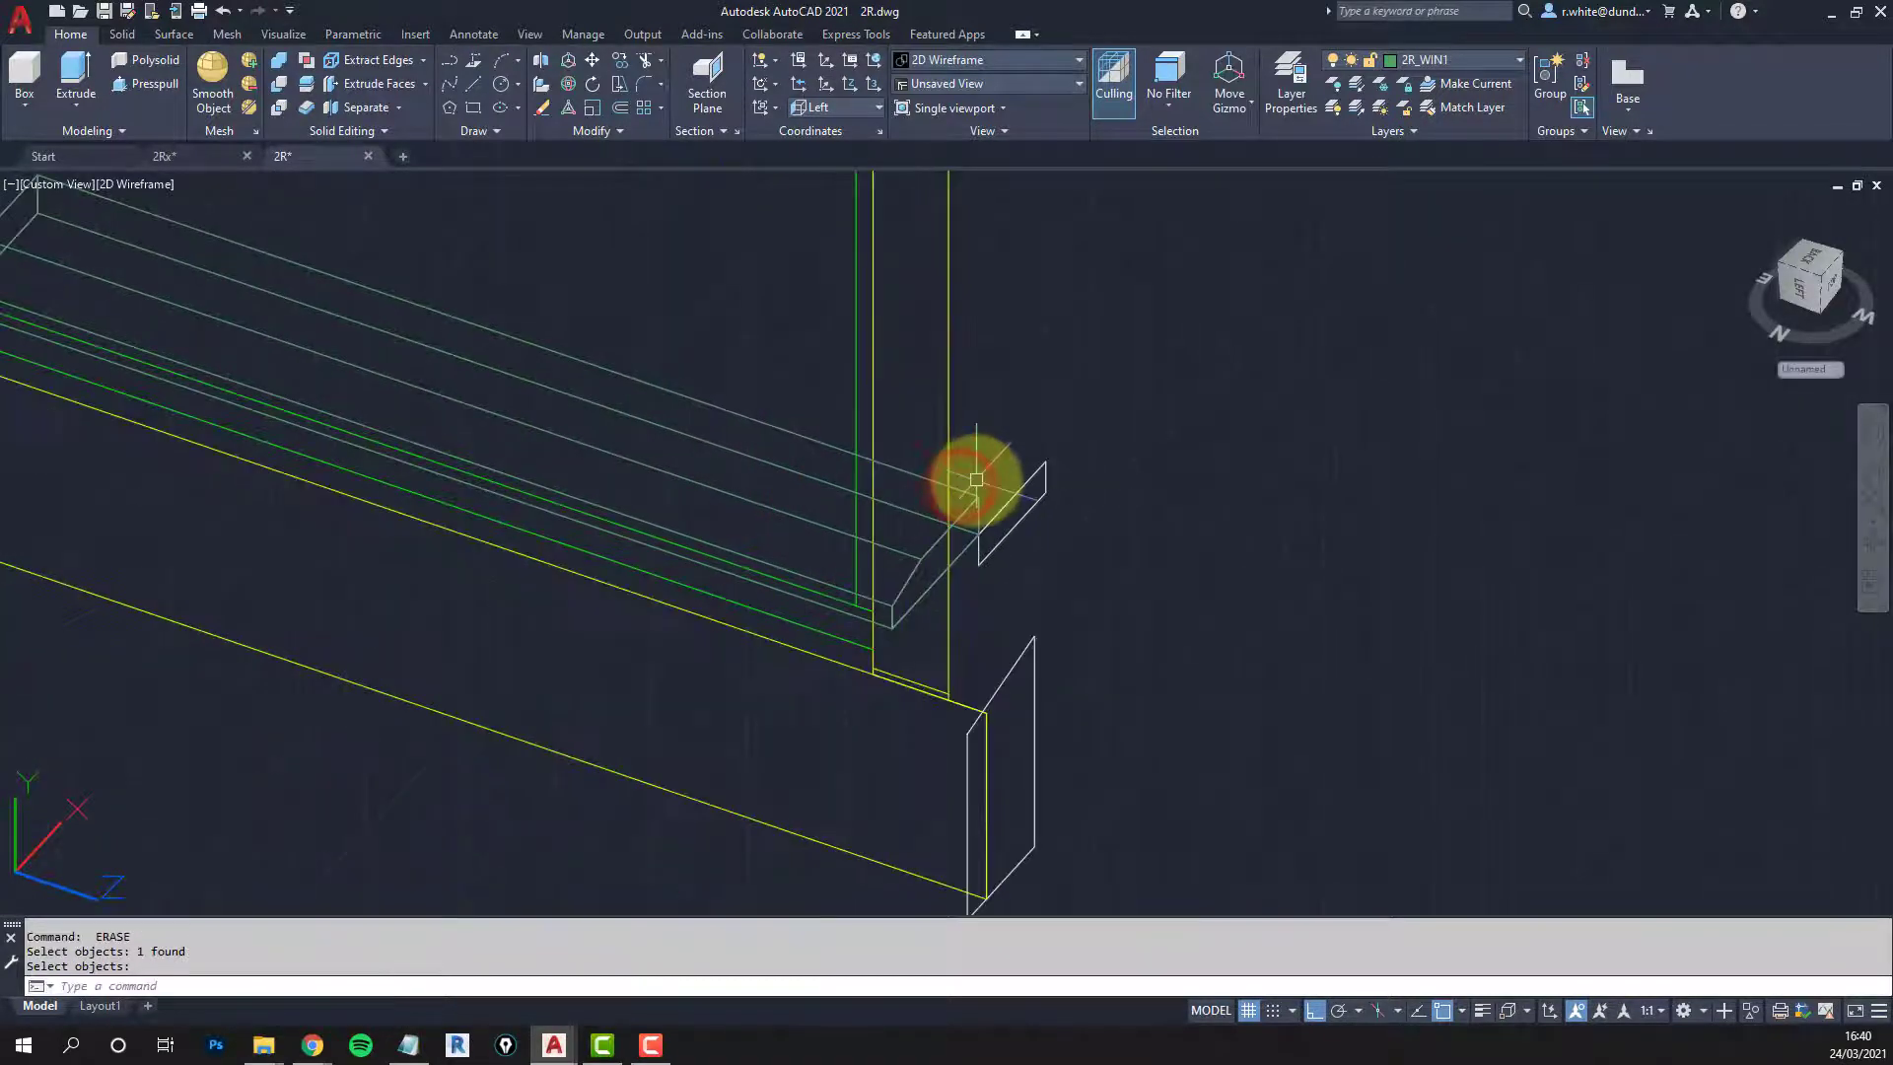
scroll(958, 479, "down", 8)
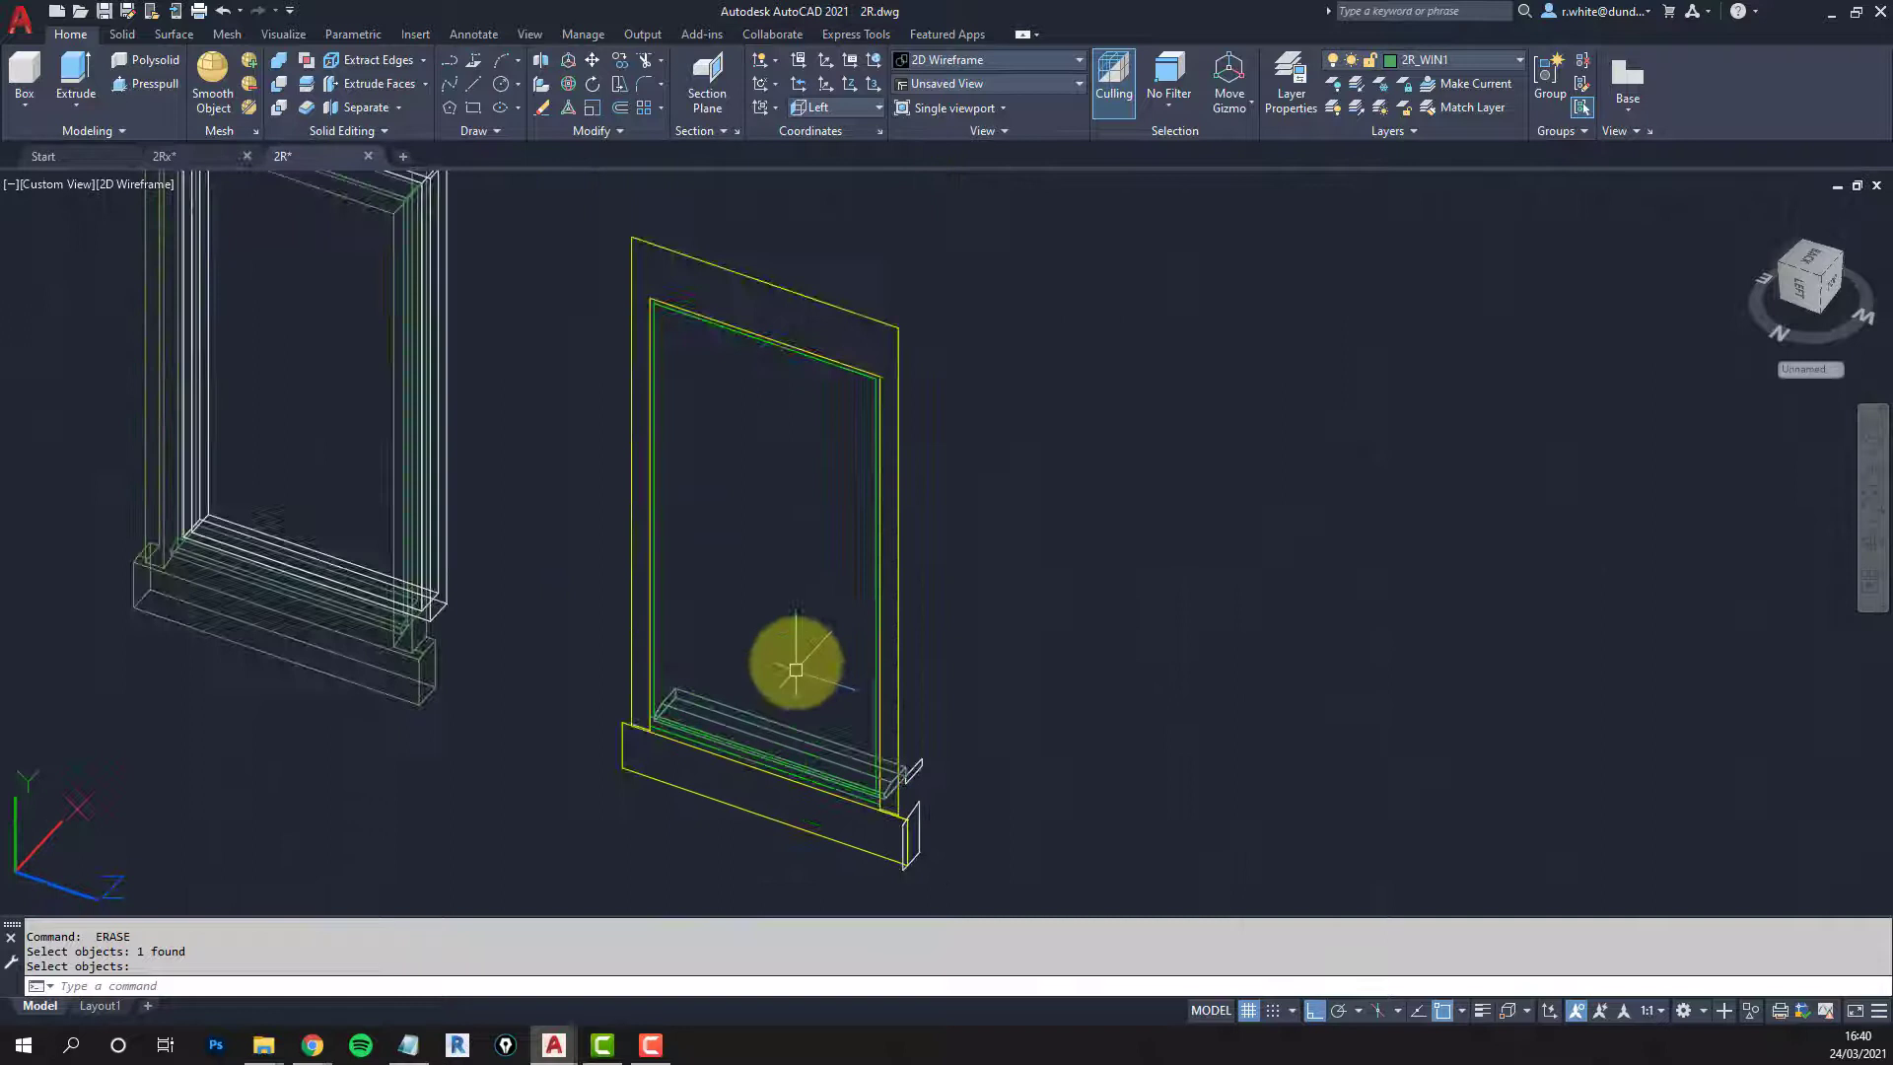
Step: Set the UCS to Back and switch to the plan view of the current UCS
key("Escape")
key("Escape")
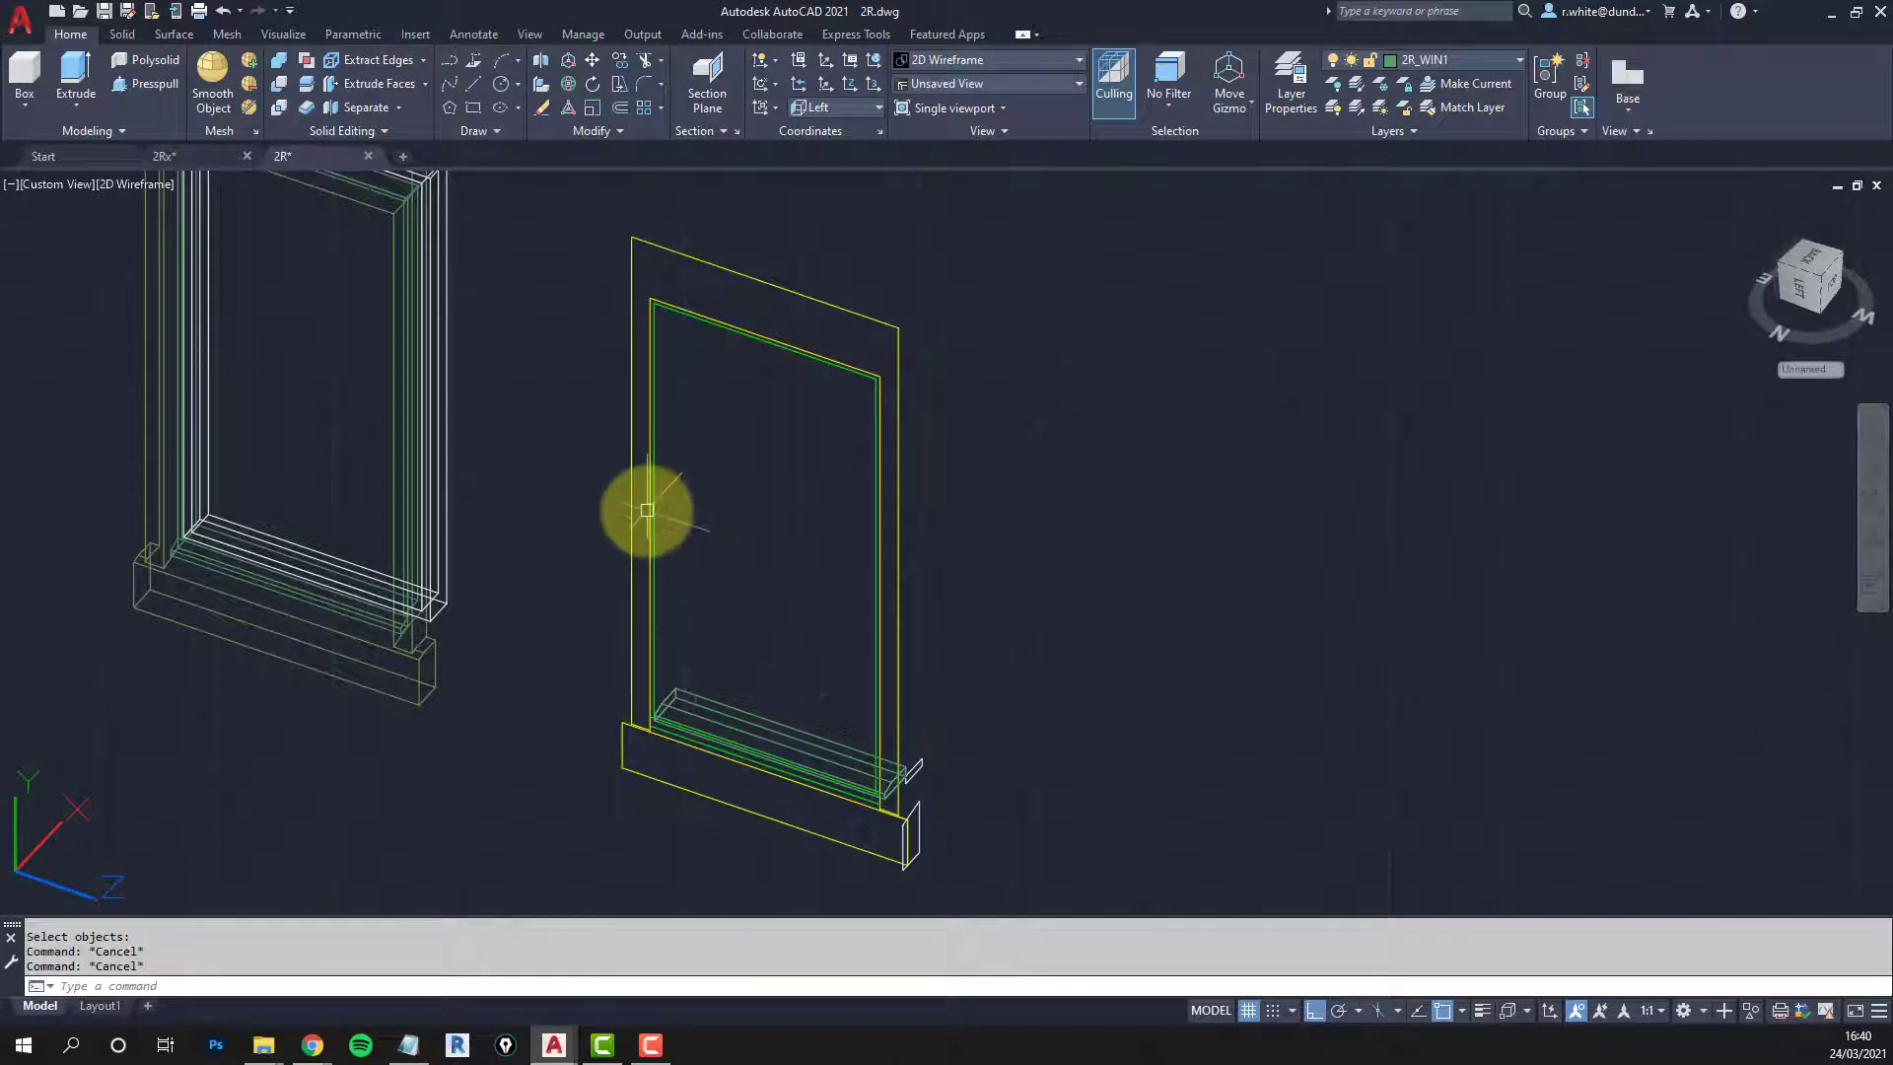
left_click(870, 110)
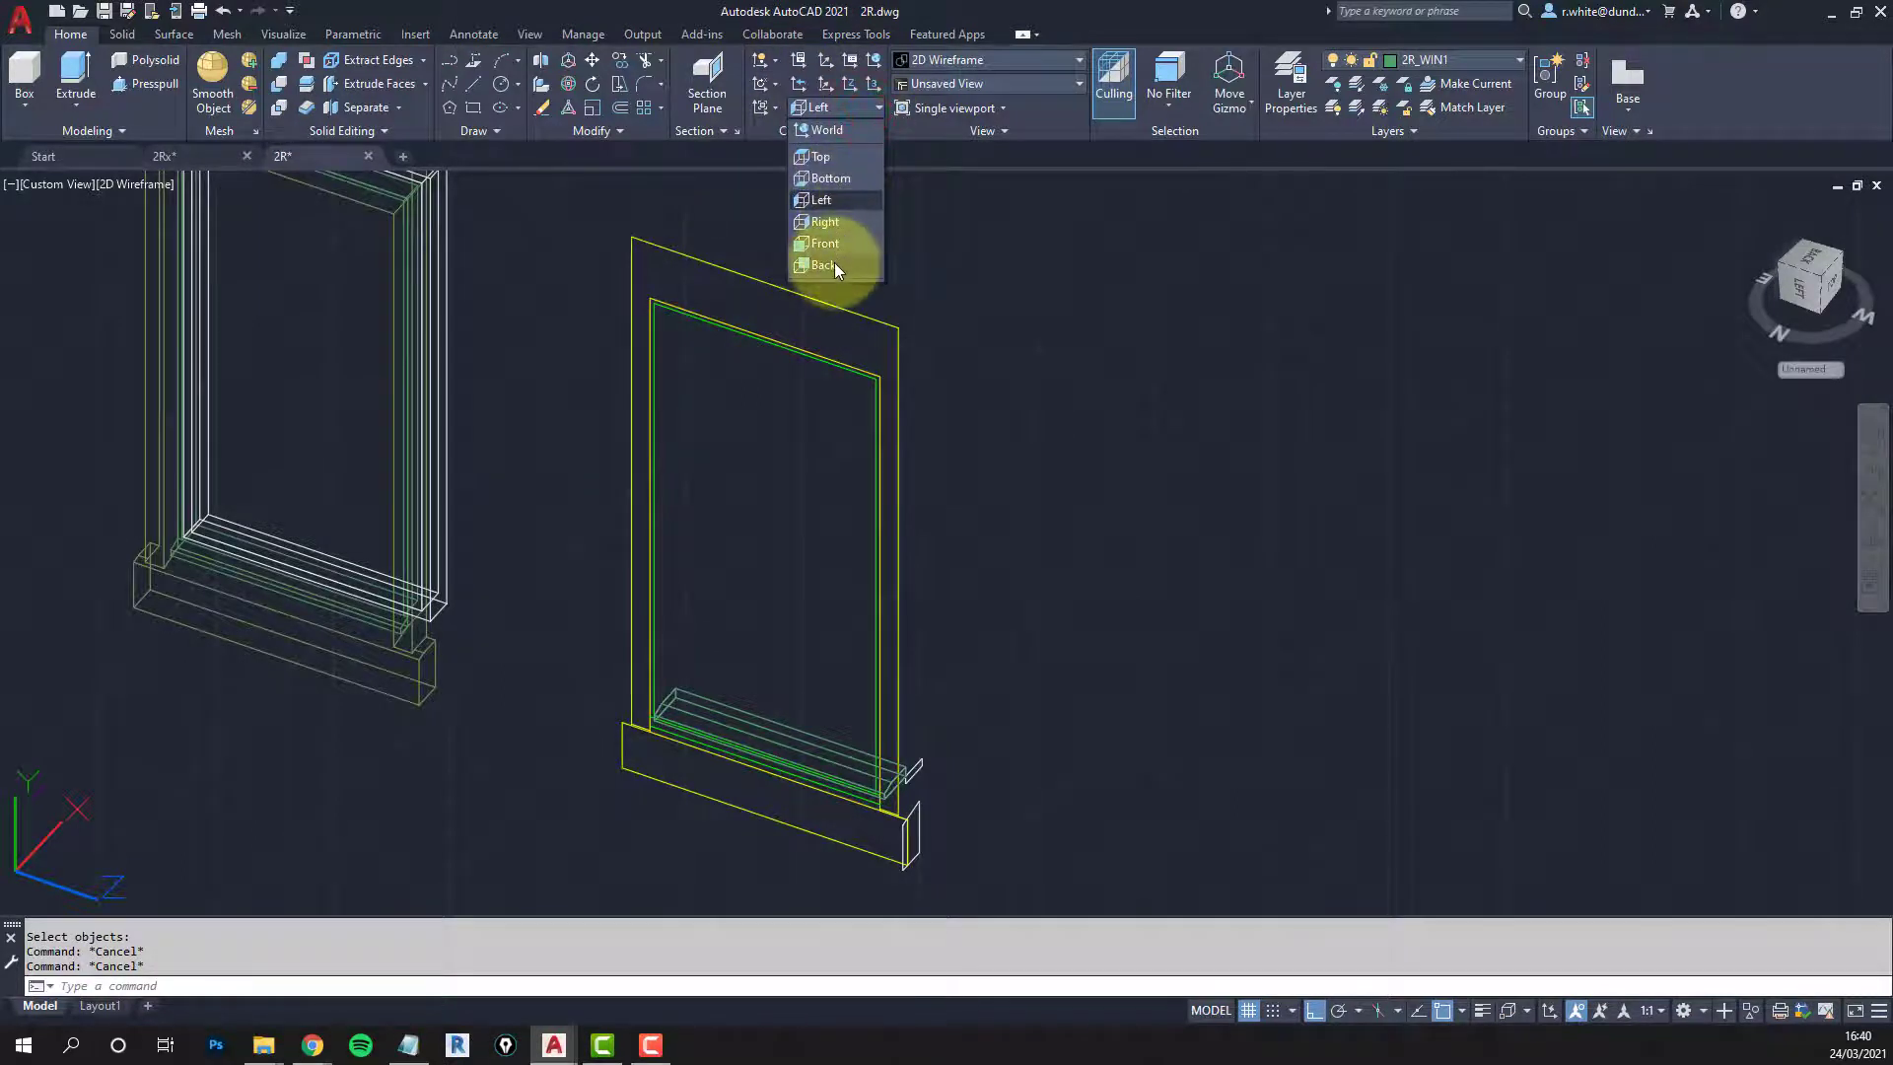
left_click(827, 264)
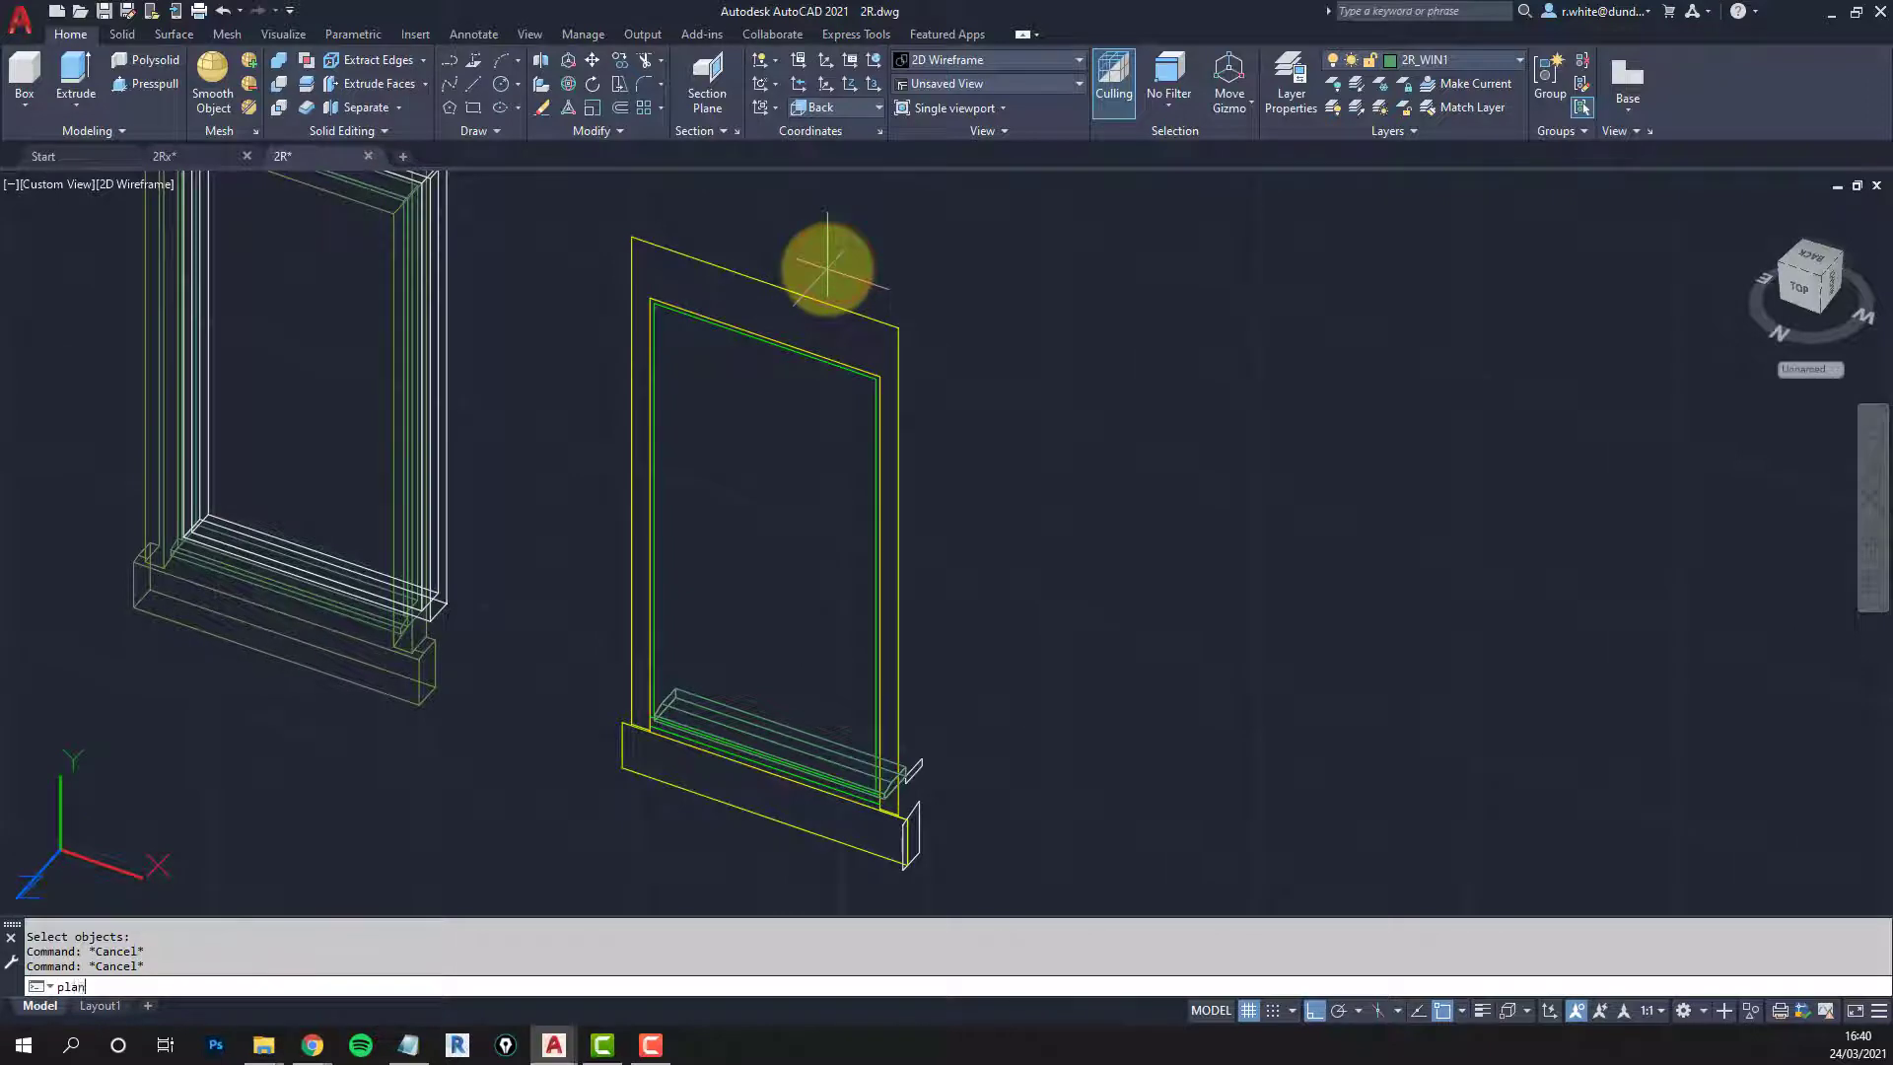
key("Return")
key("Return")
Step: Create a 3D face between the inner green and yellow lines of the left jamb, from the bottom rail to the mitred head corner
scroll(1344, 541, "up", 6)
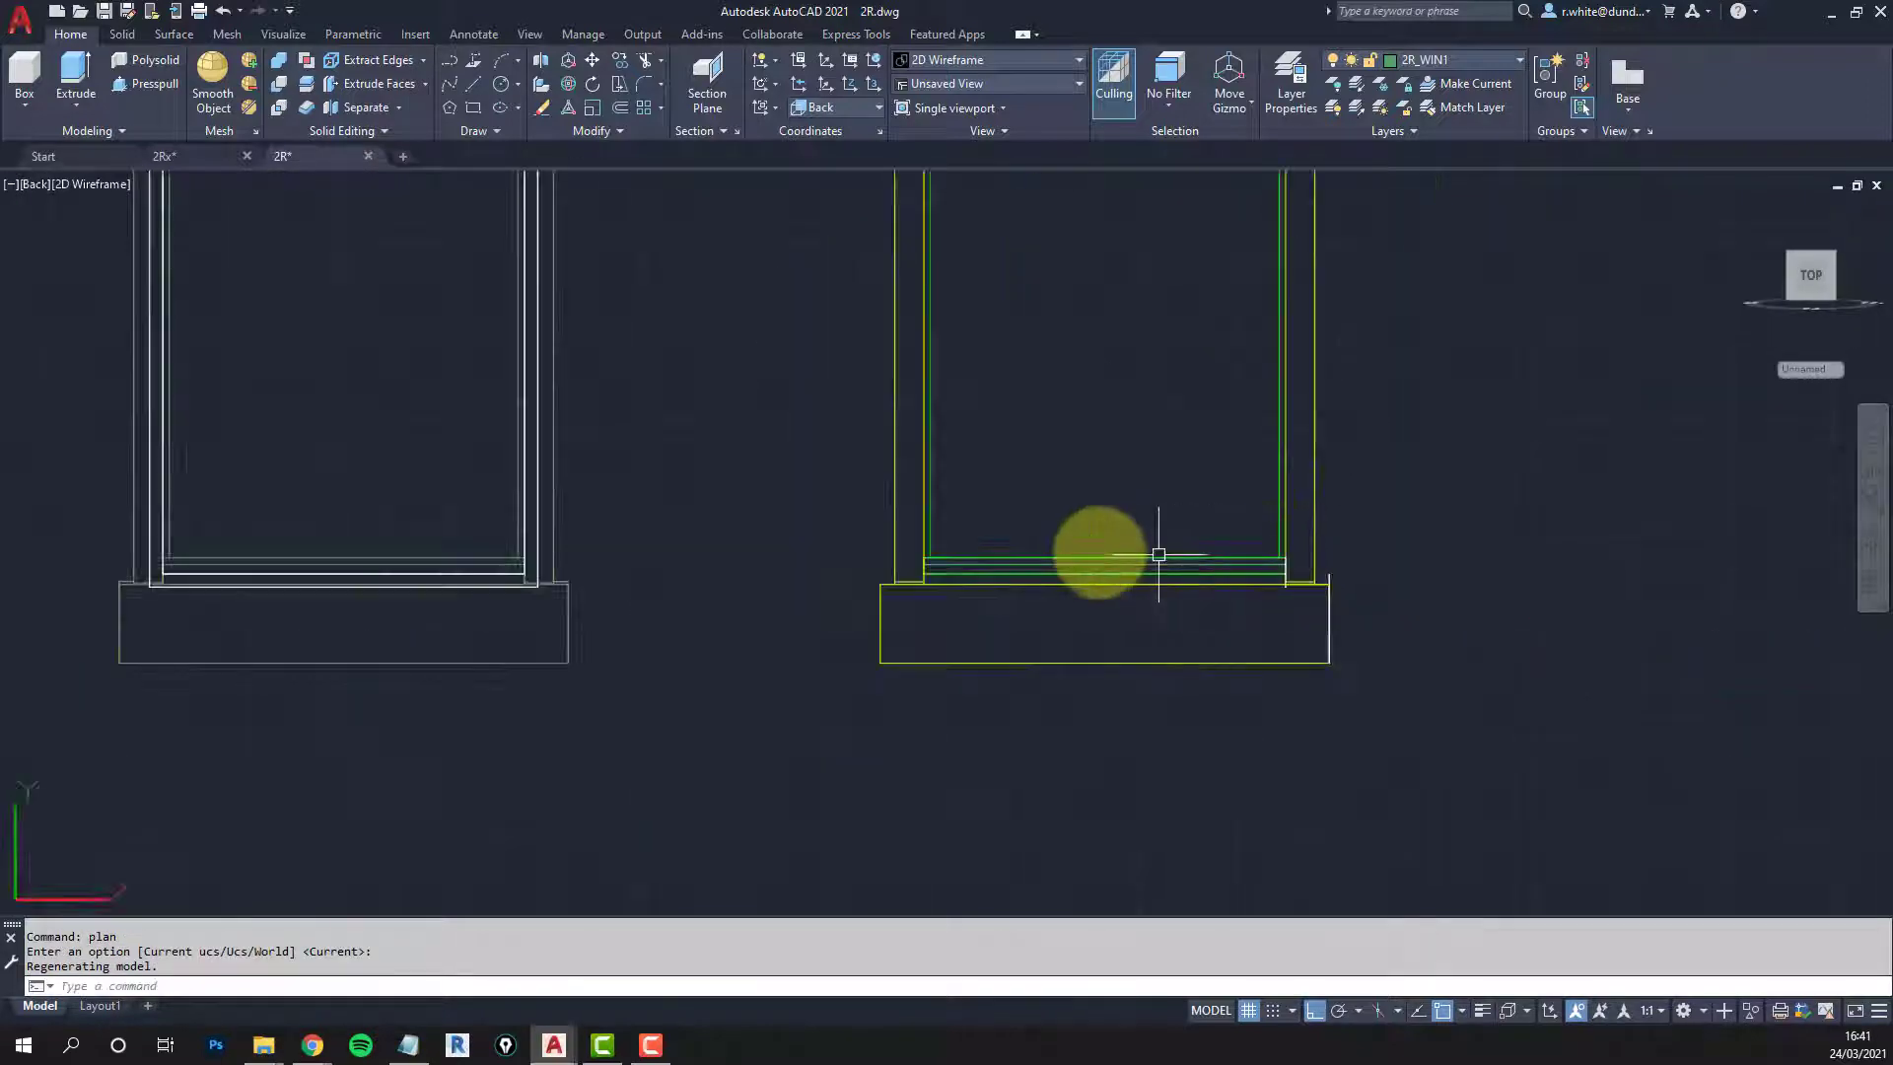
scroll(991, 540, "up", 5)
scroll(655, 625, "up", 3)
scroll(822, 589, "down", 6)
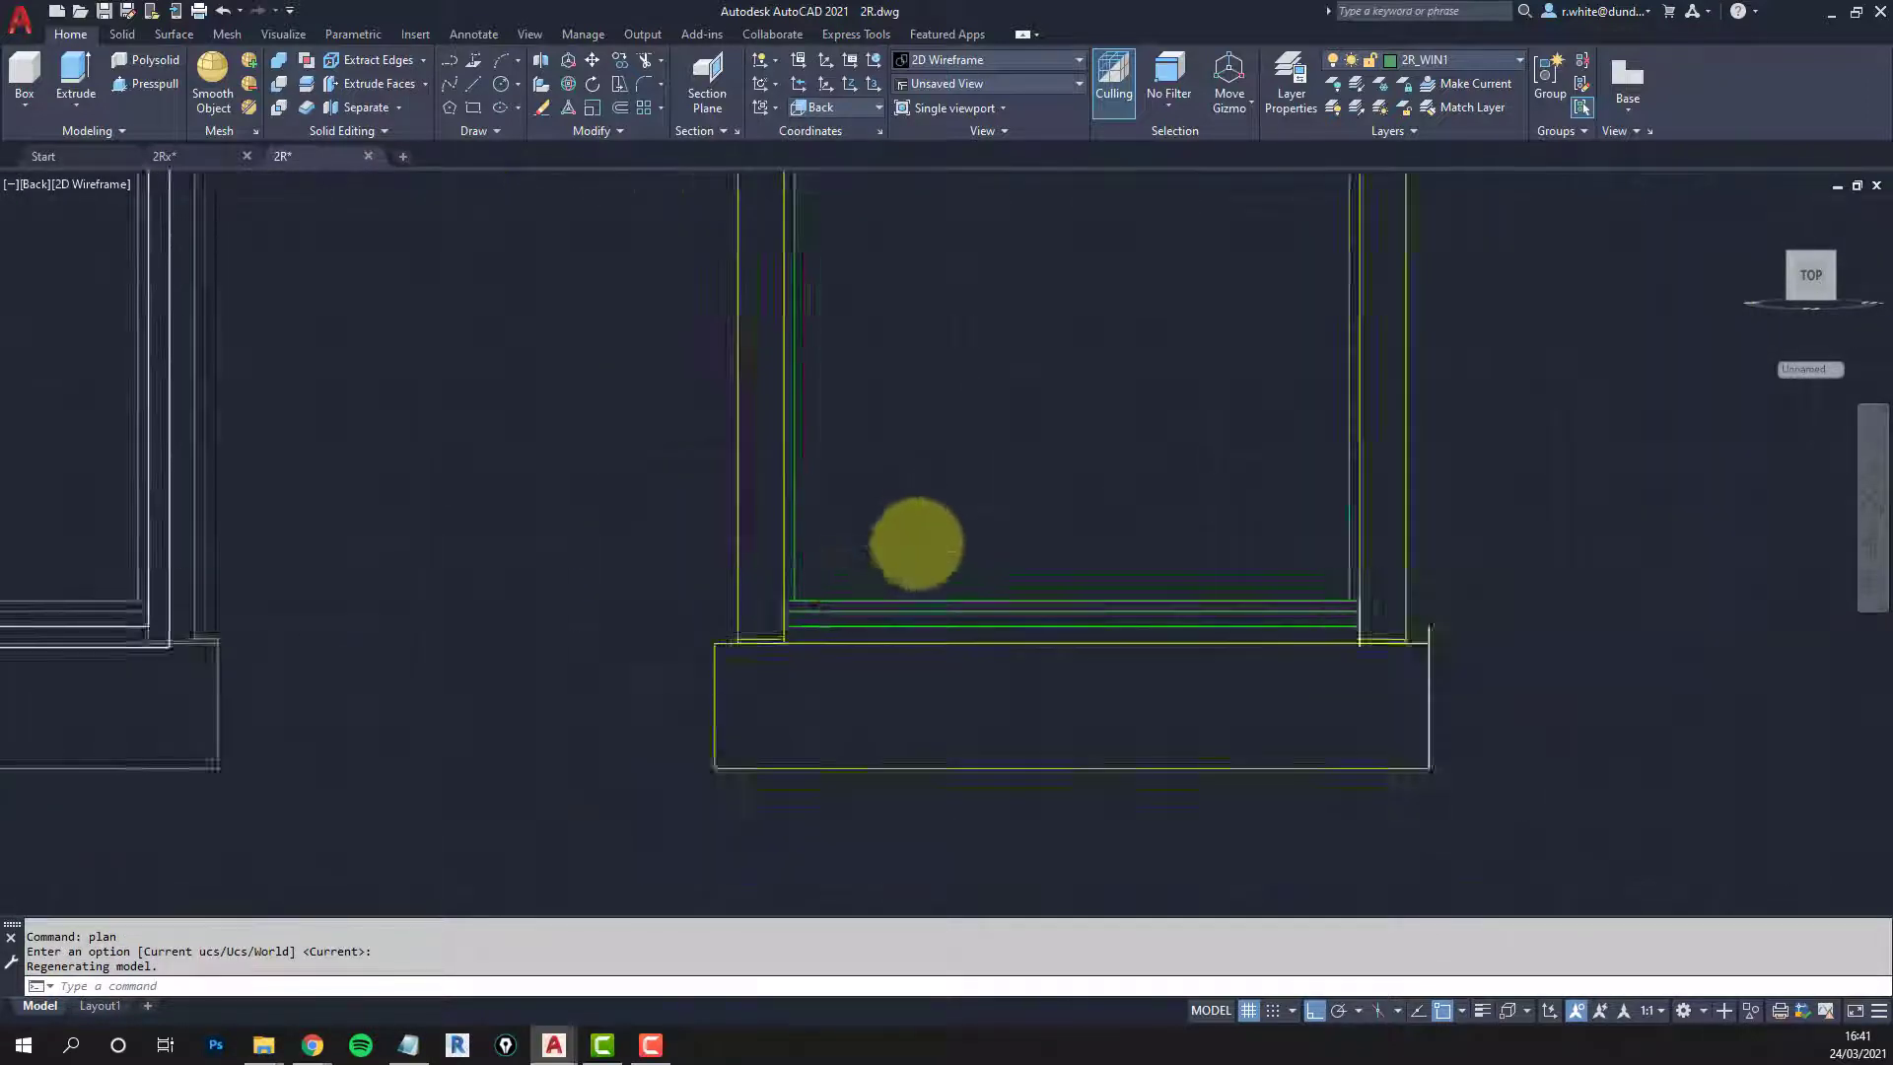
scroll(916, 544, "down", 4)
middle_click_drag(916, 544, 837, 755)
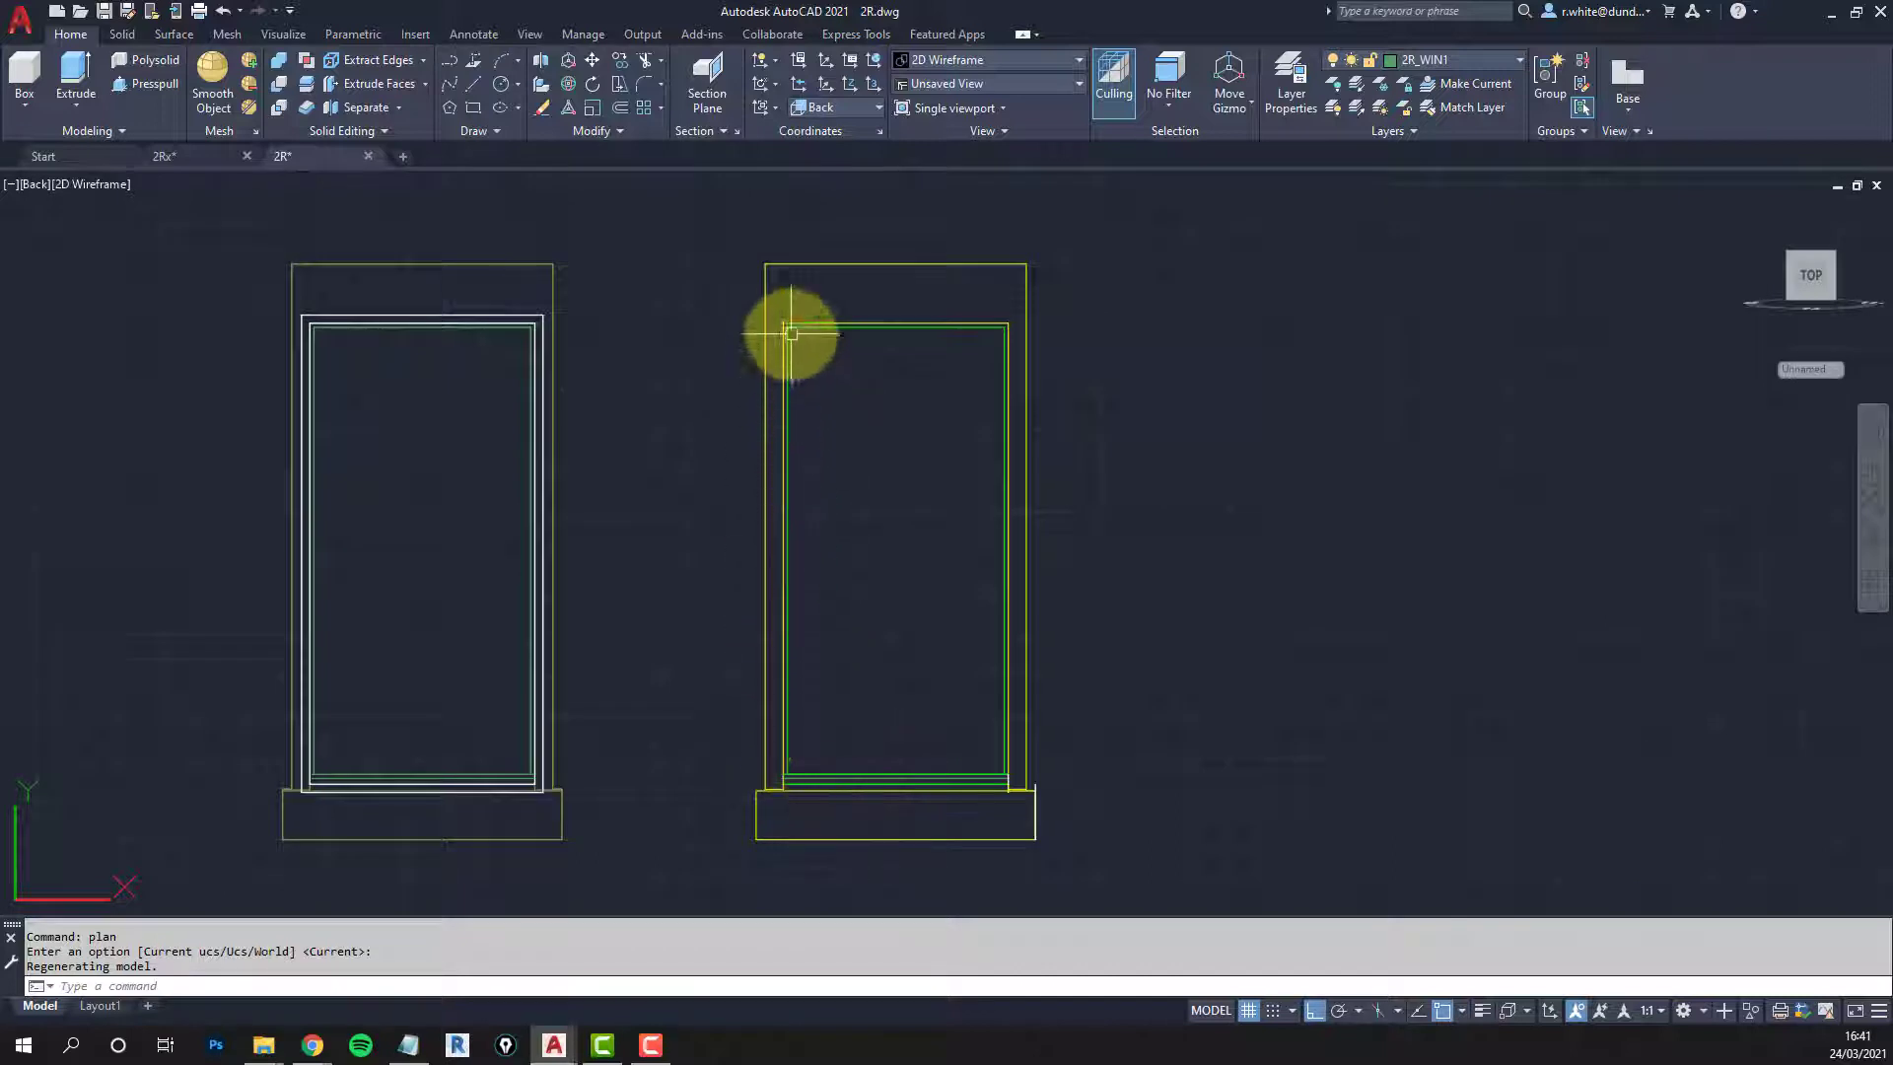
scroll(795, 784, "up", 6)
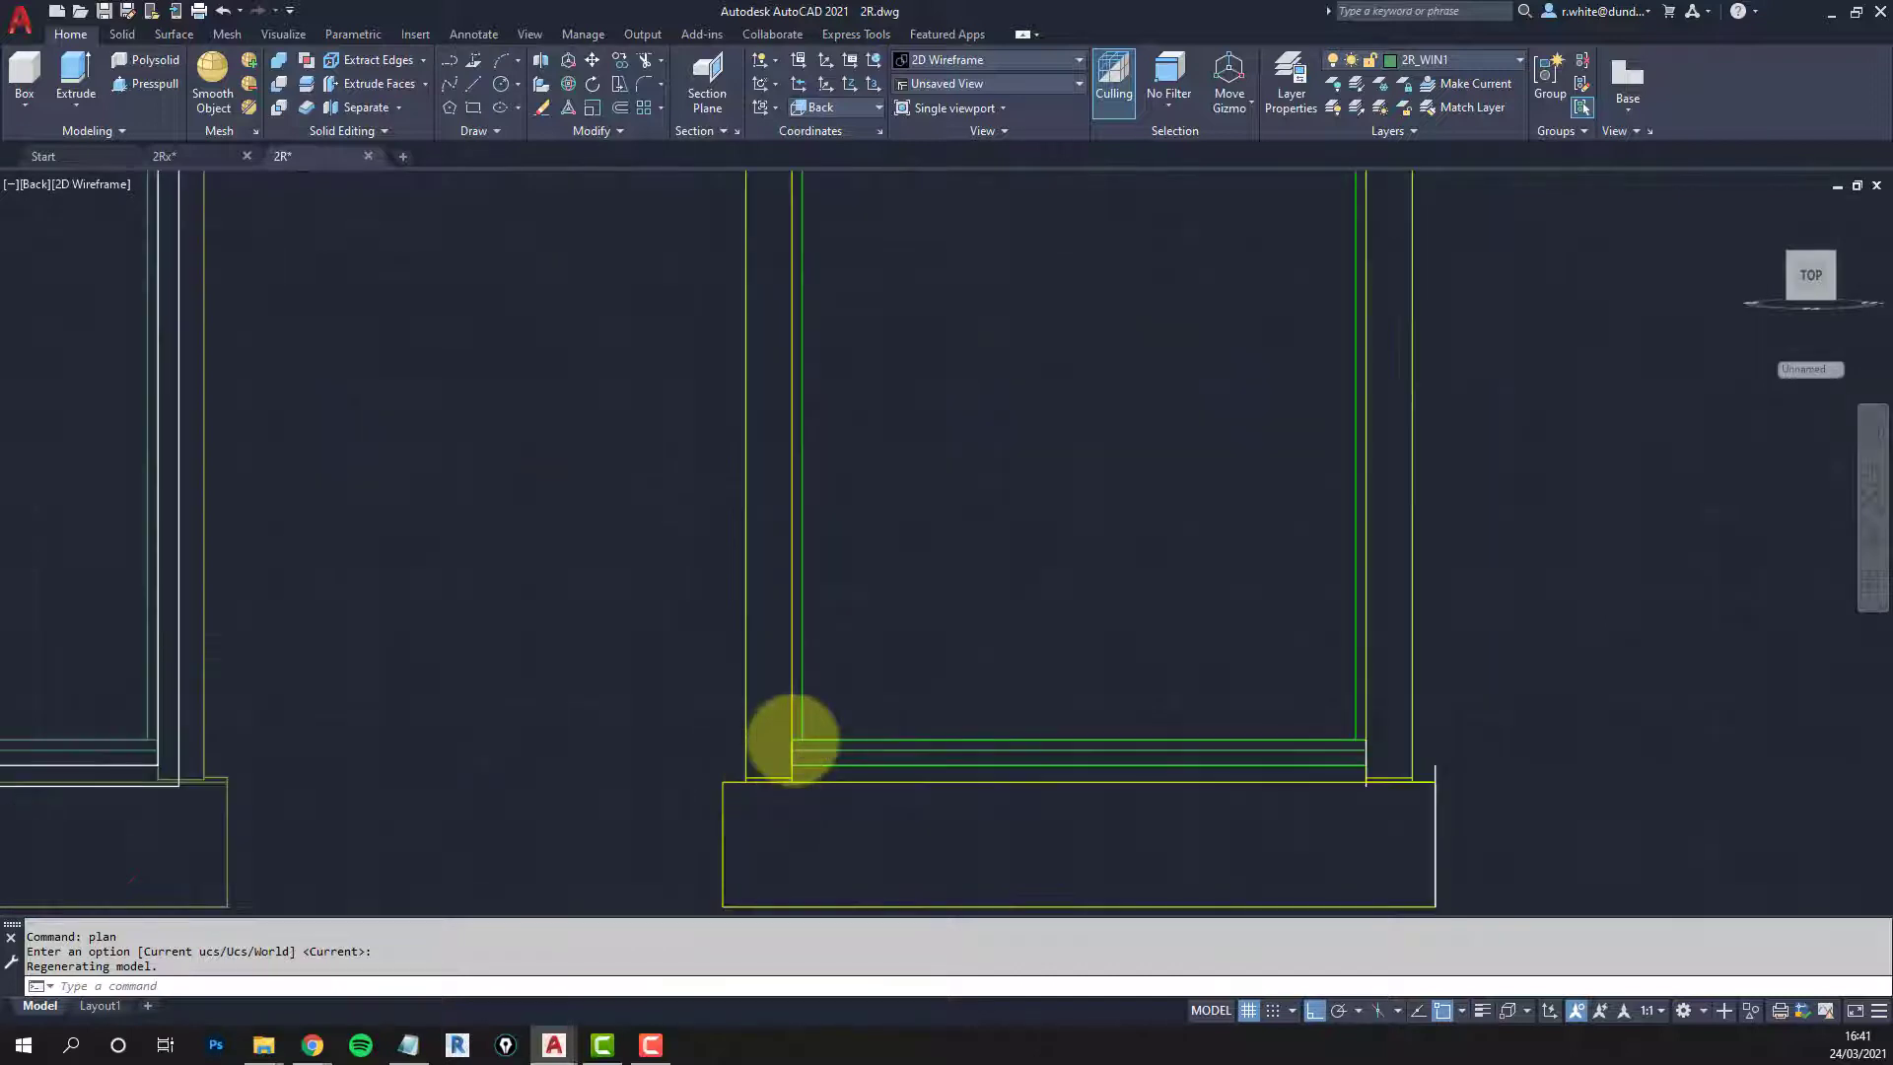
type("f")
key("Return")
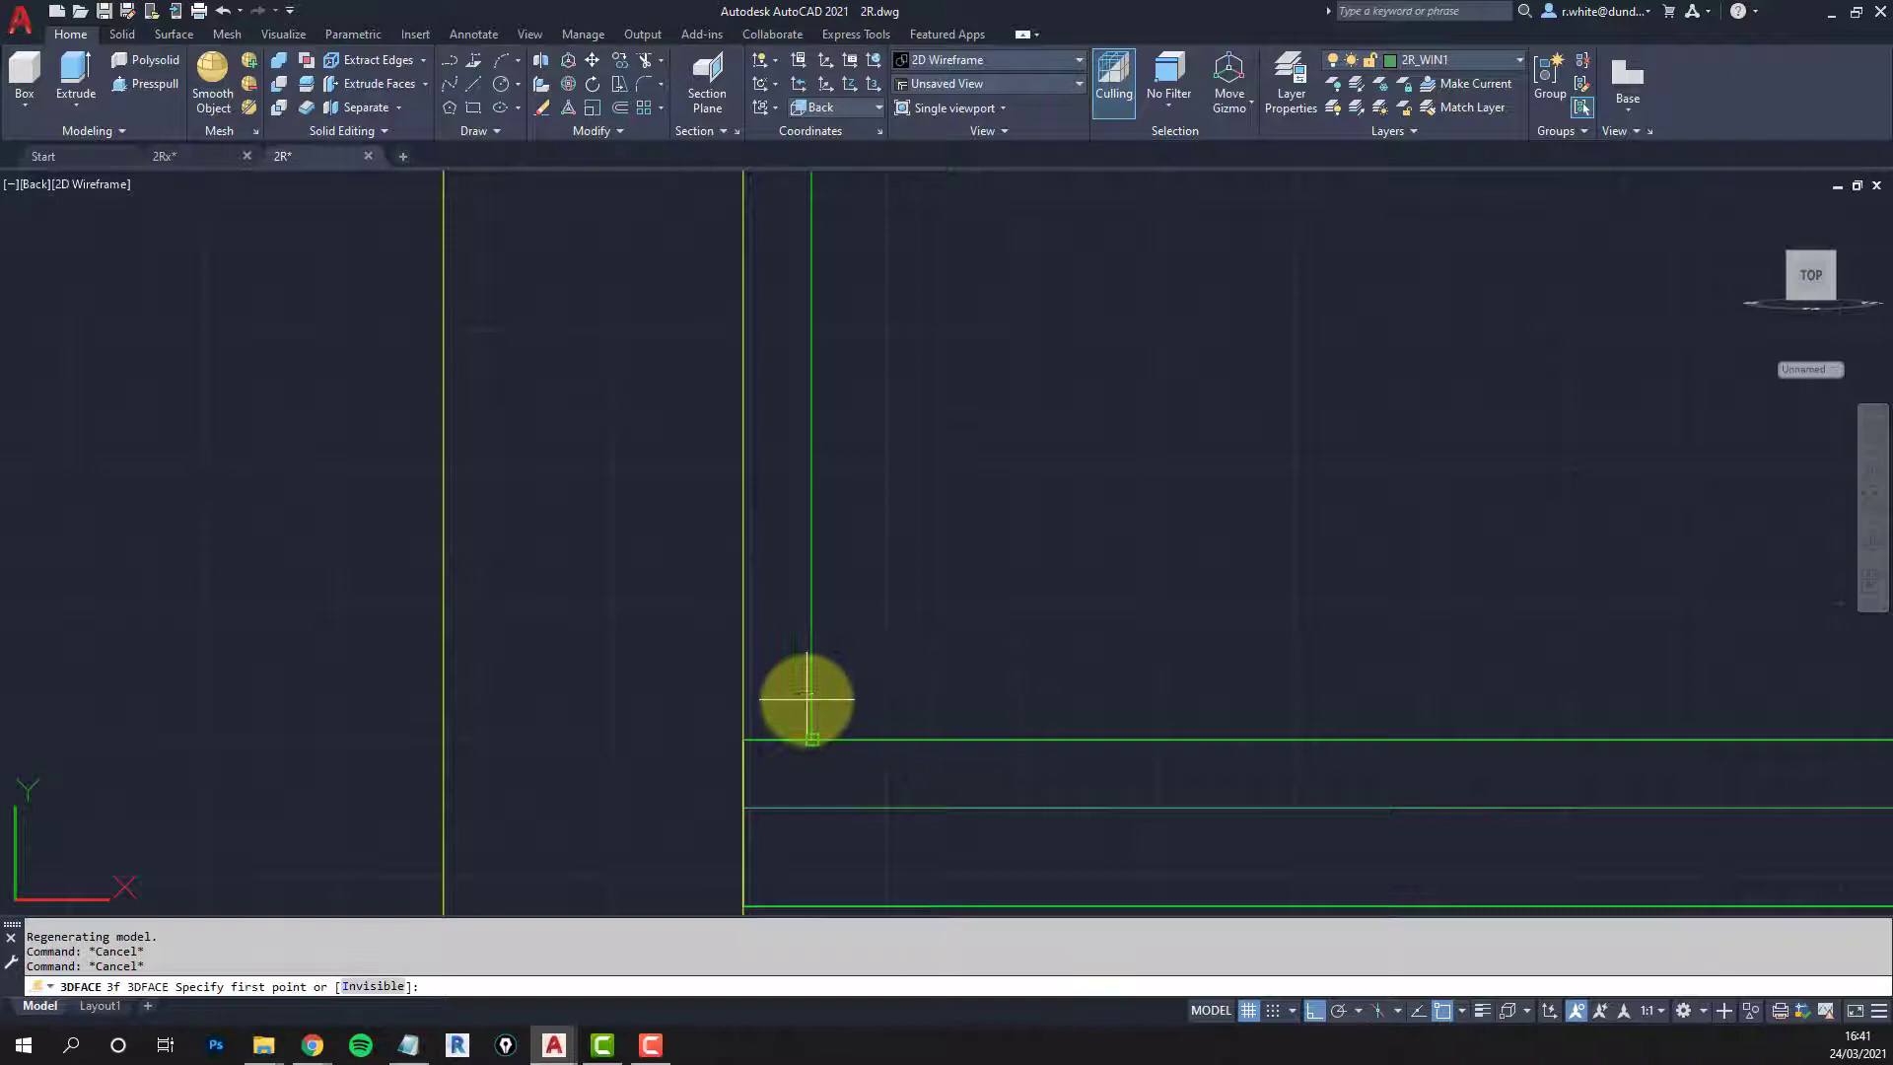
left_click(806, 700)
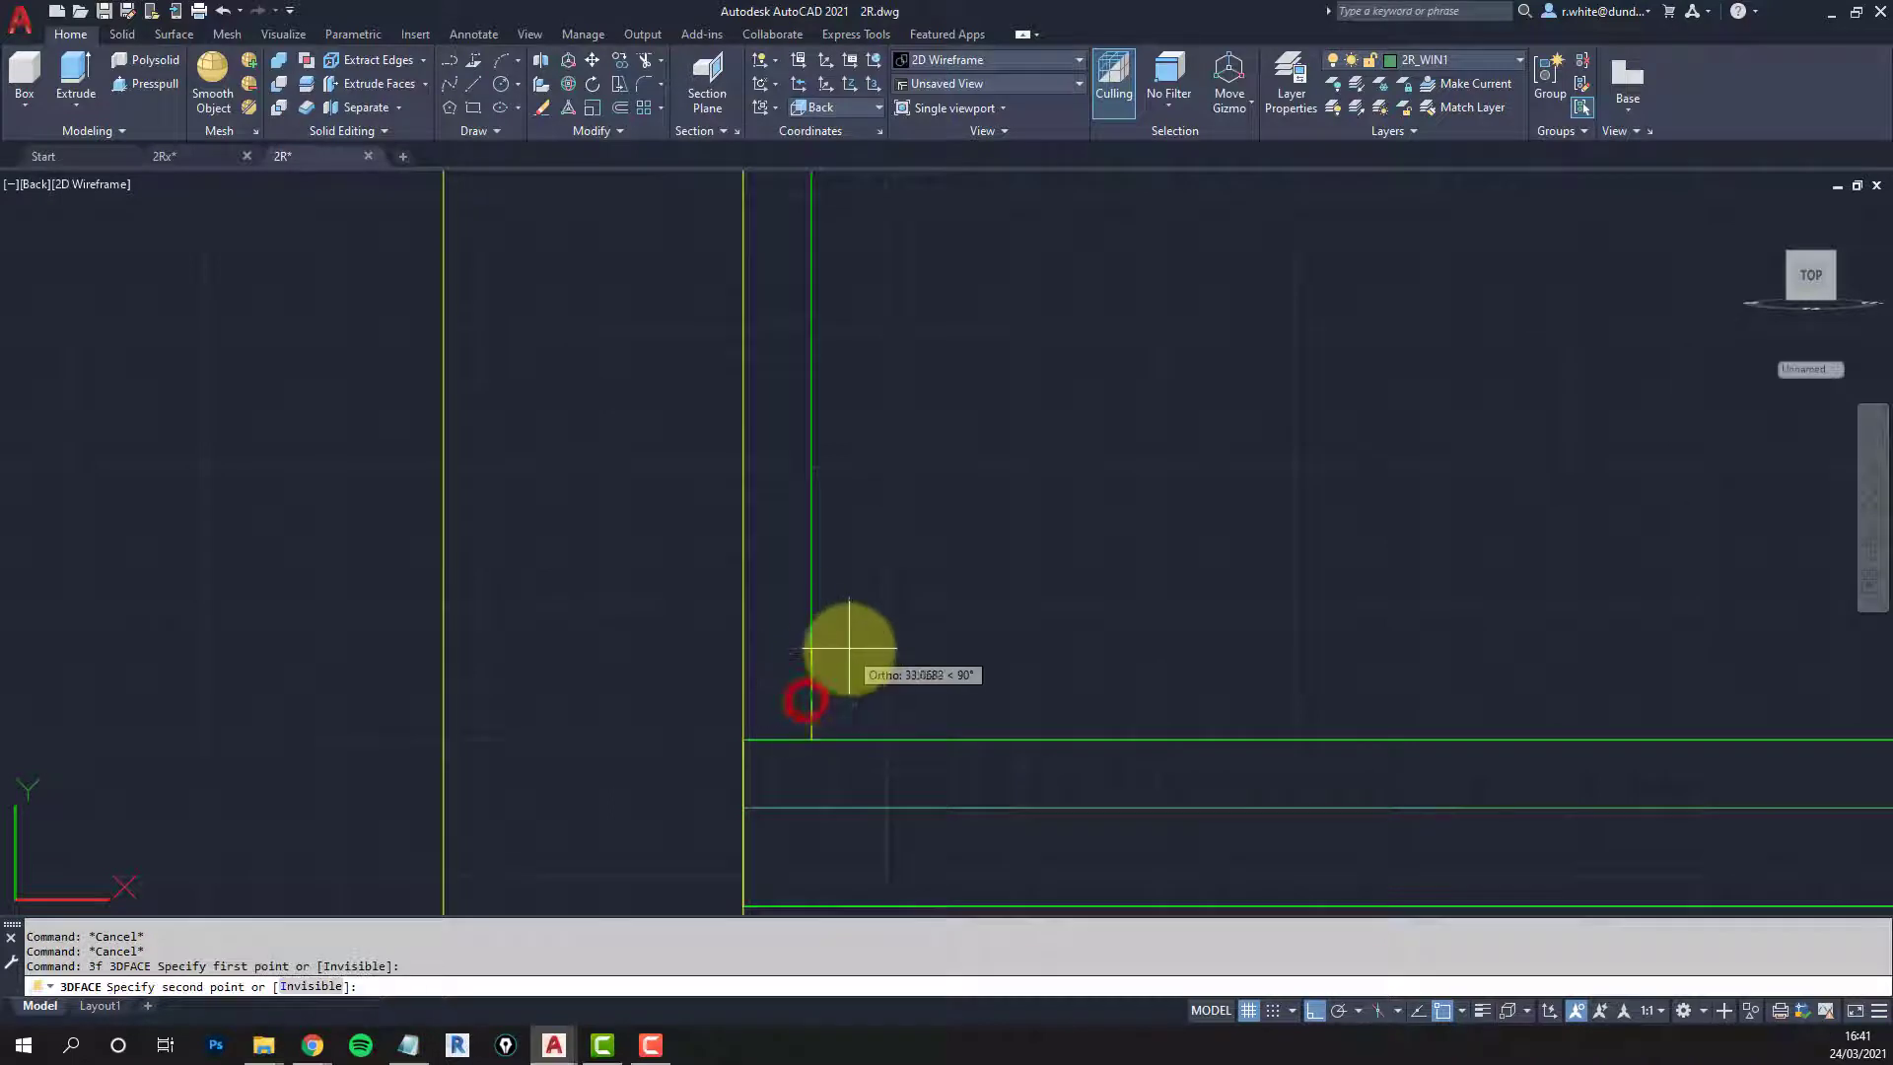
middle_click_drag(794, 690, 896, 643, "shift")
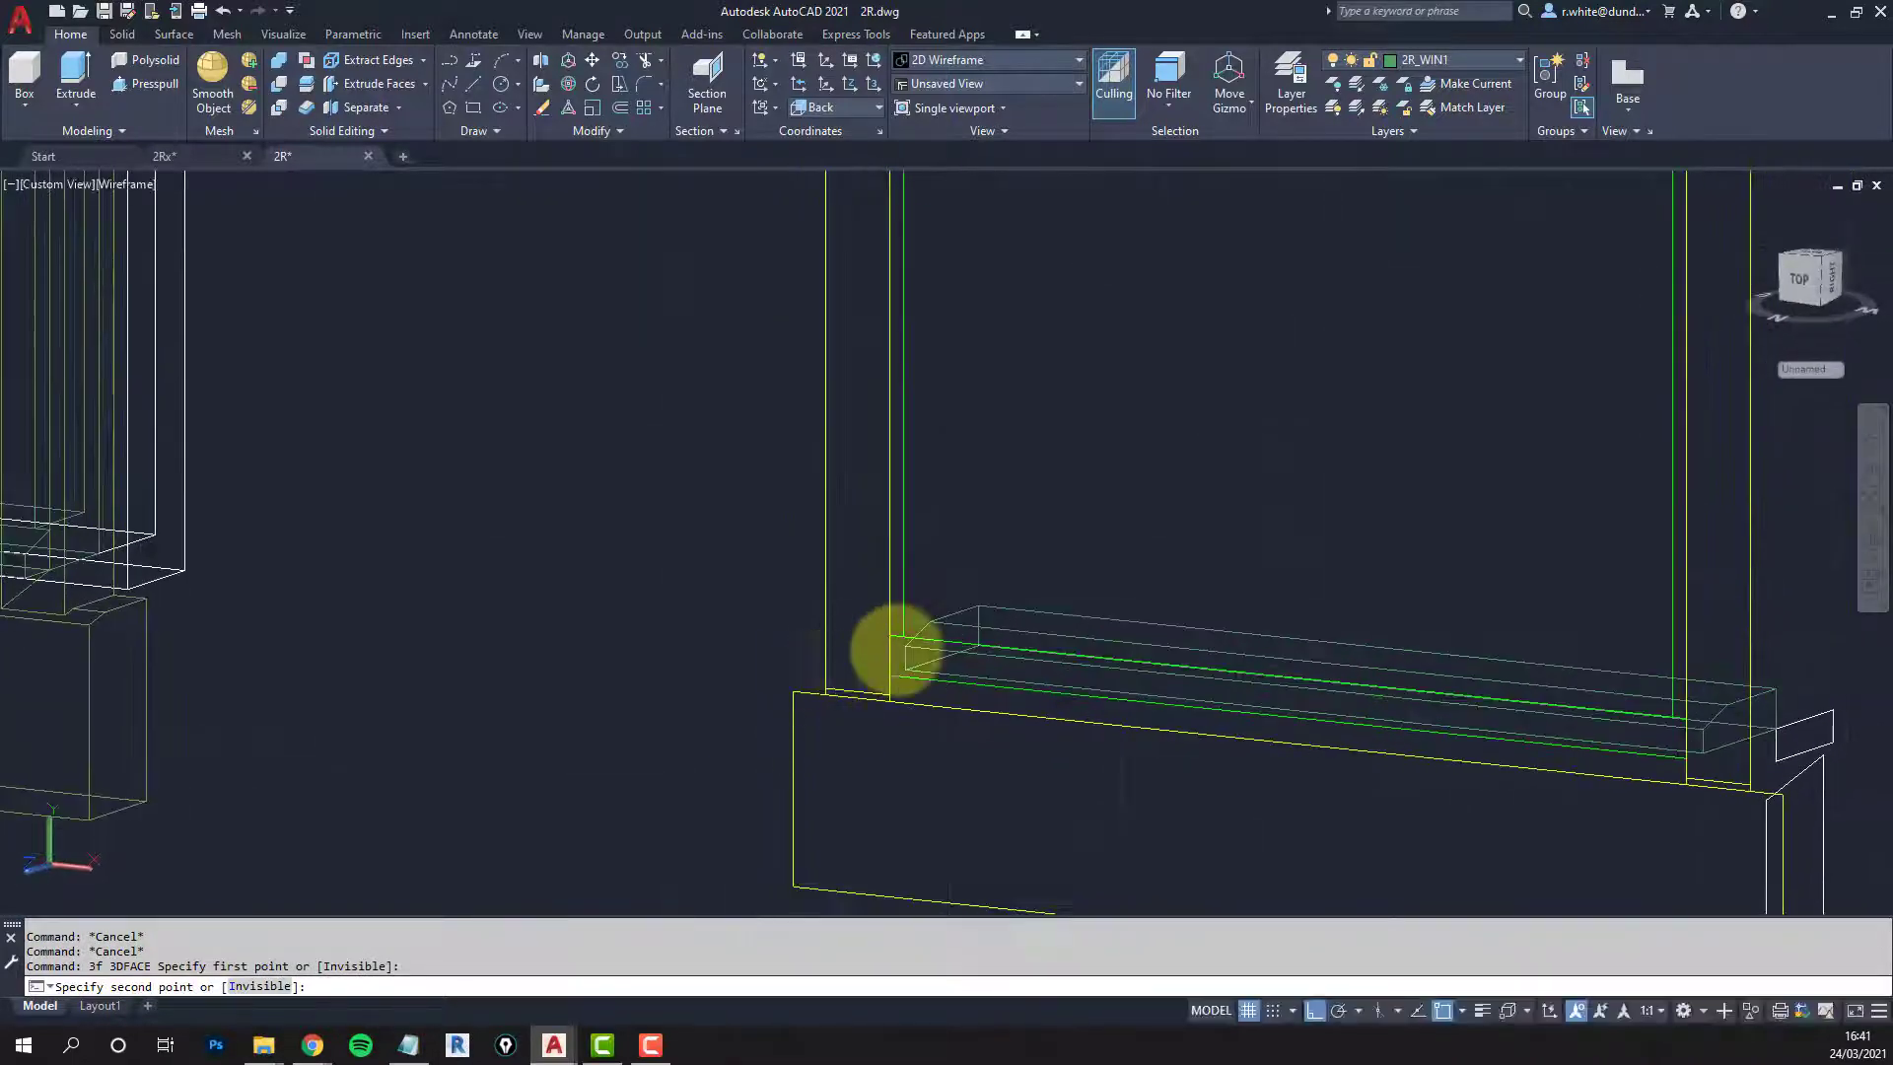
scroll(953, 624, "up", 3)
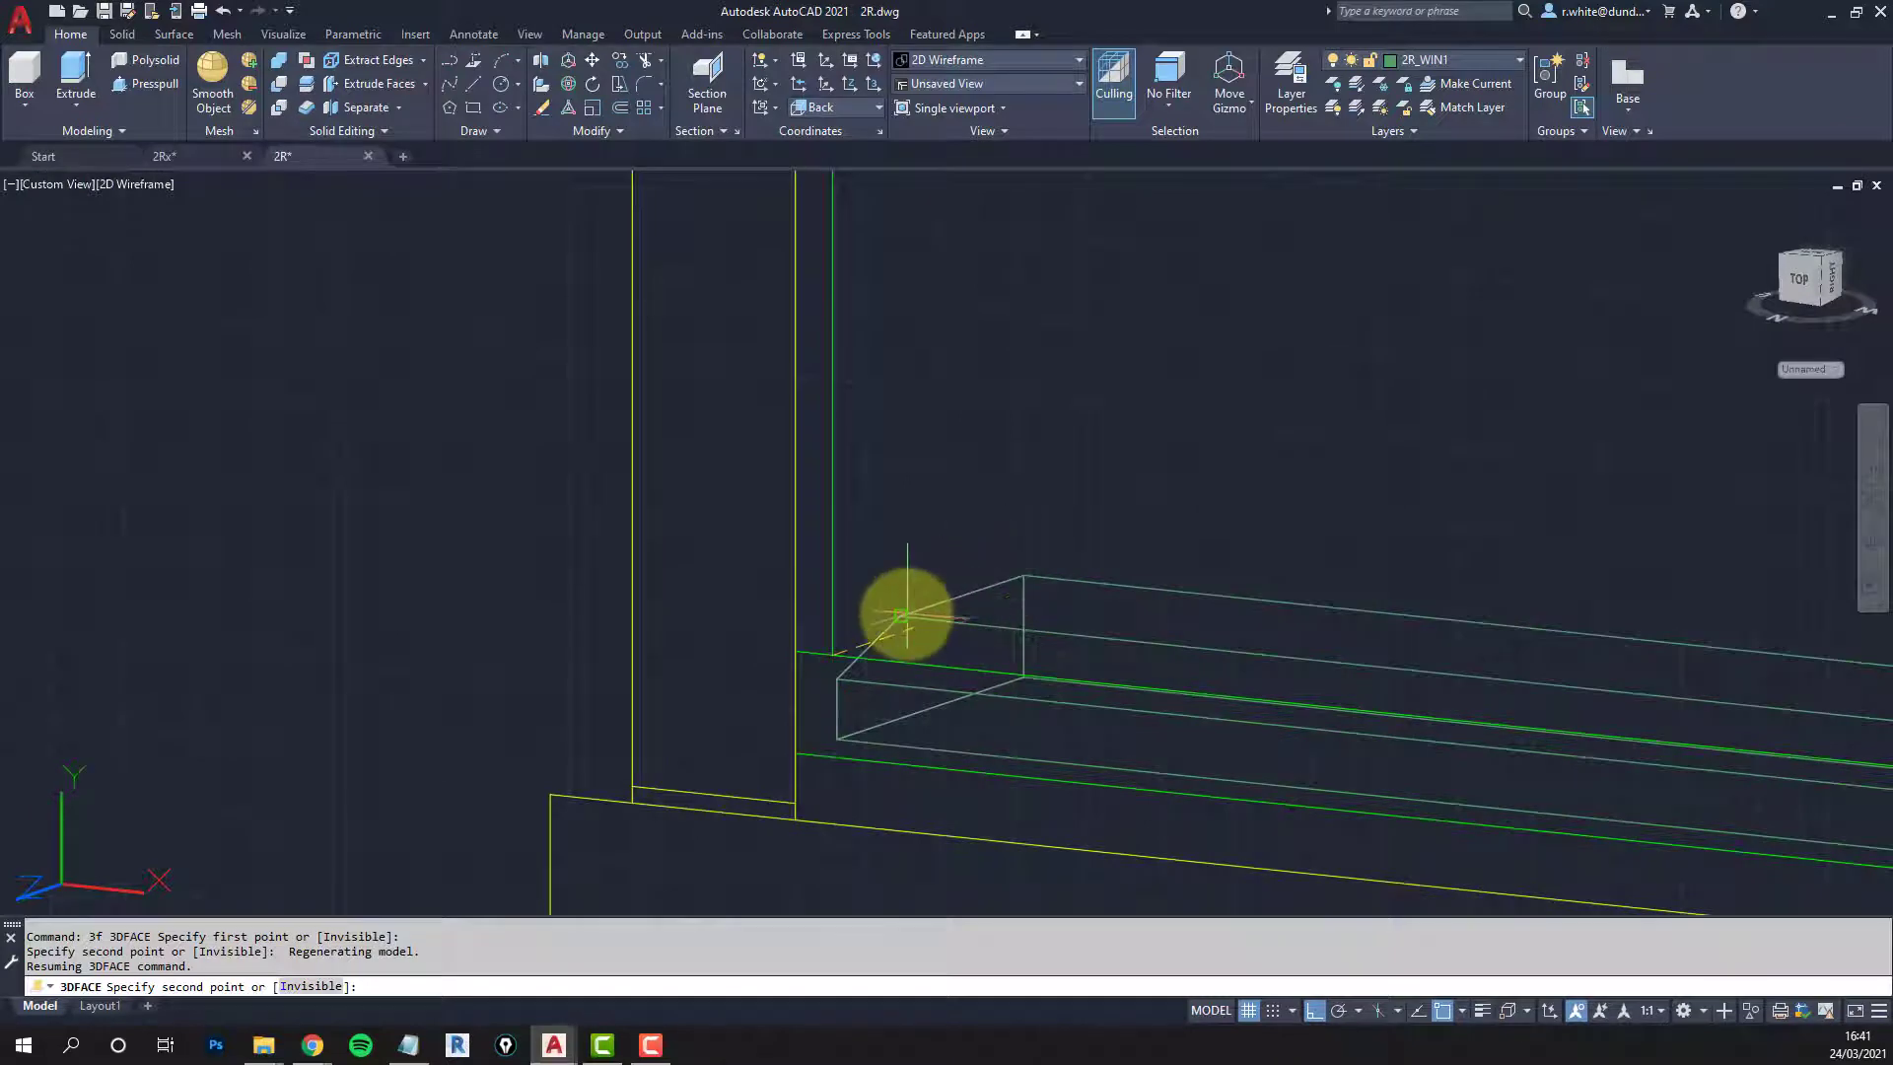
left_click(804, 651)
scroll(818, 514, "down", 6)
middle_click_drag(830, 434, 836, 891)
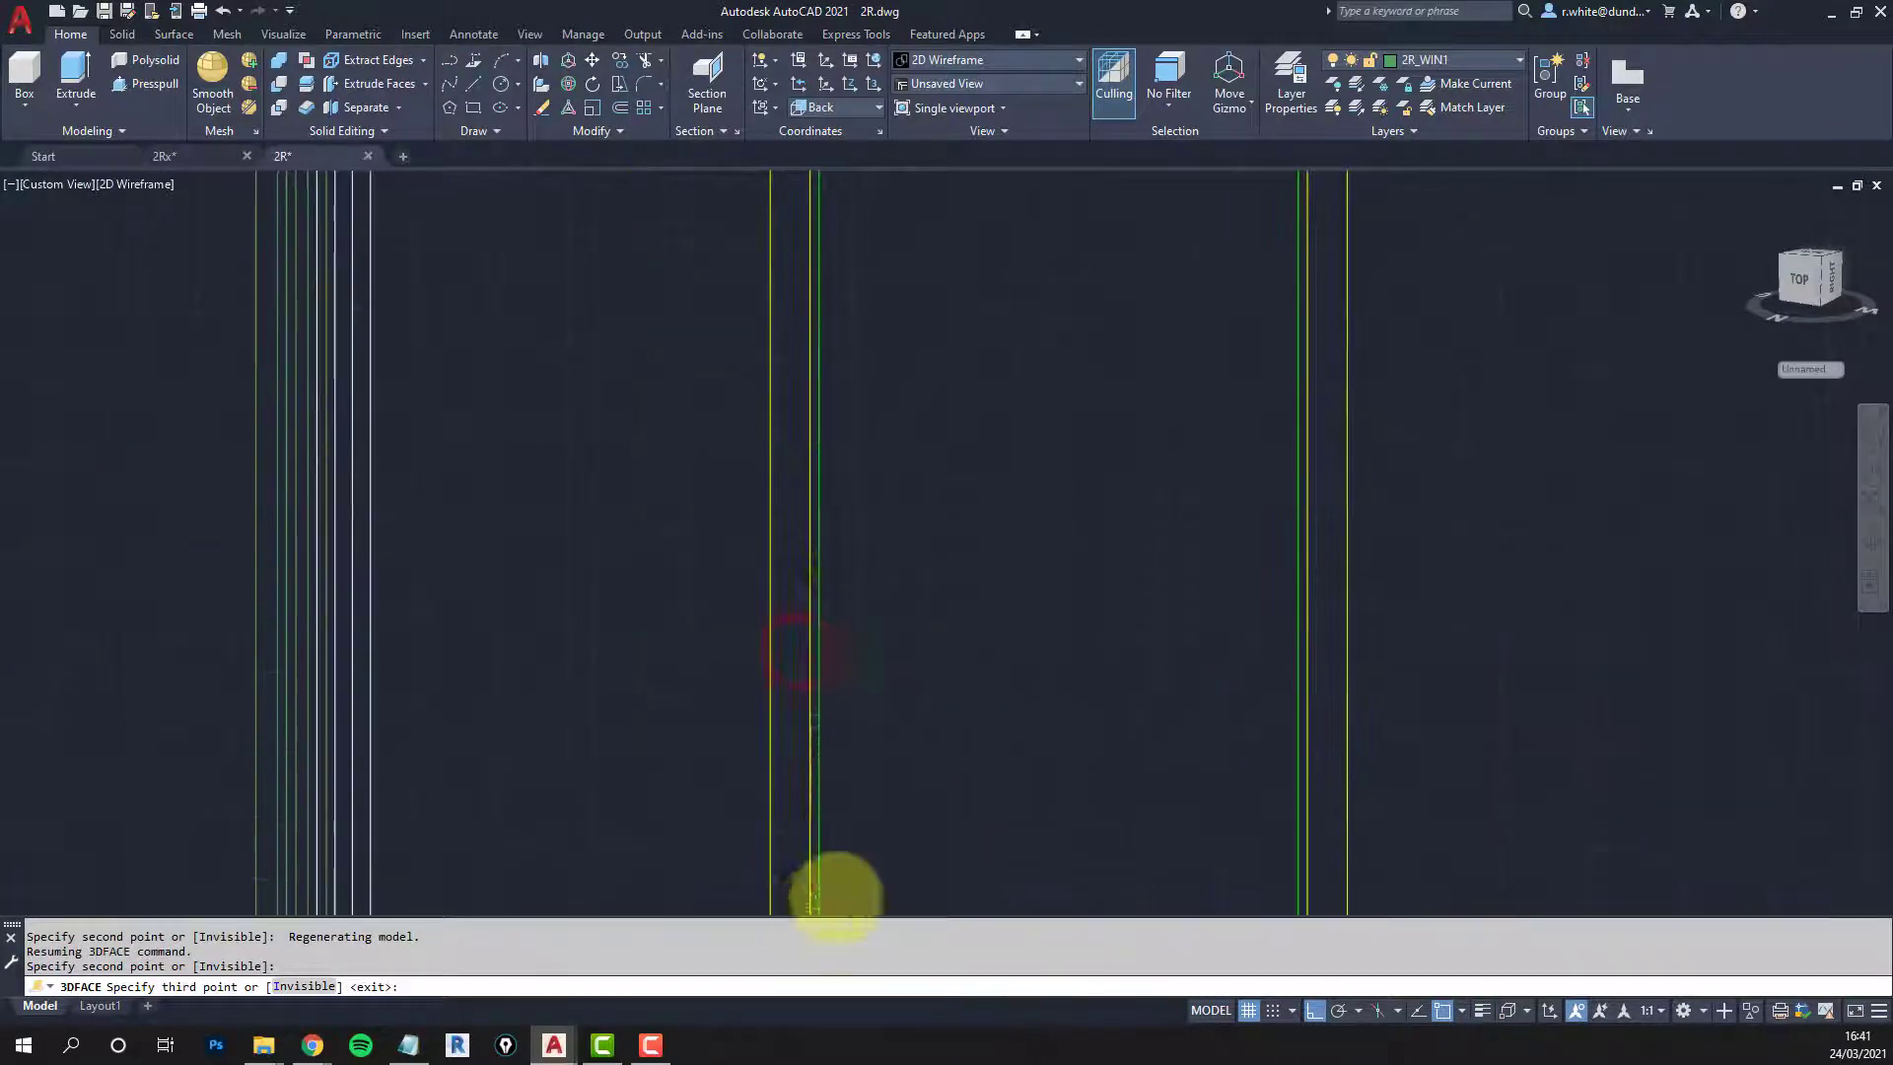
middle_click_drag(875, 247, 832, 719)
scroll(772, 381, "up", 2)
scroll(767, 380, "up", 2)
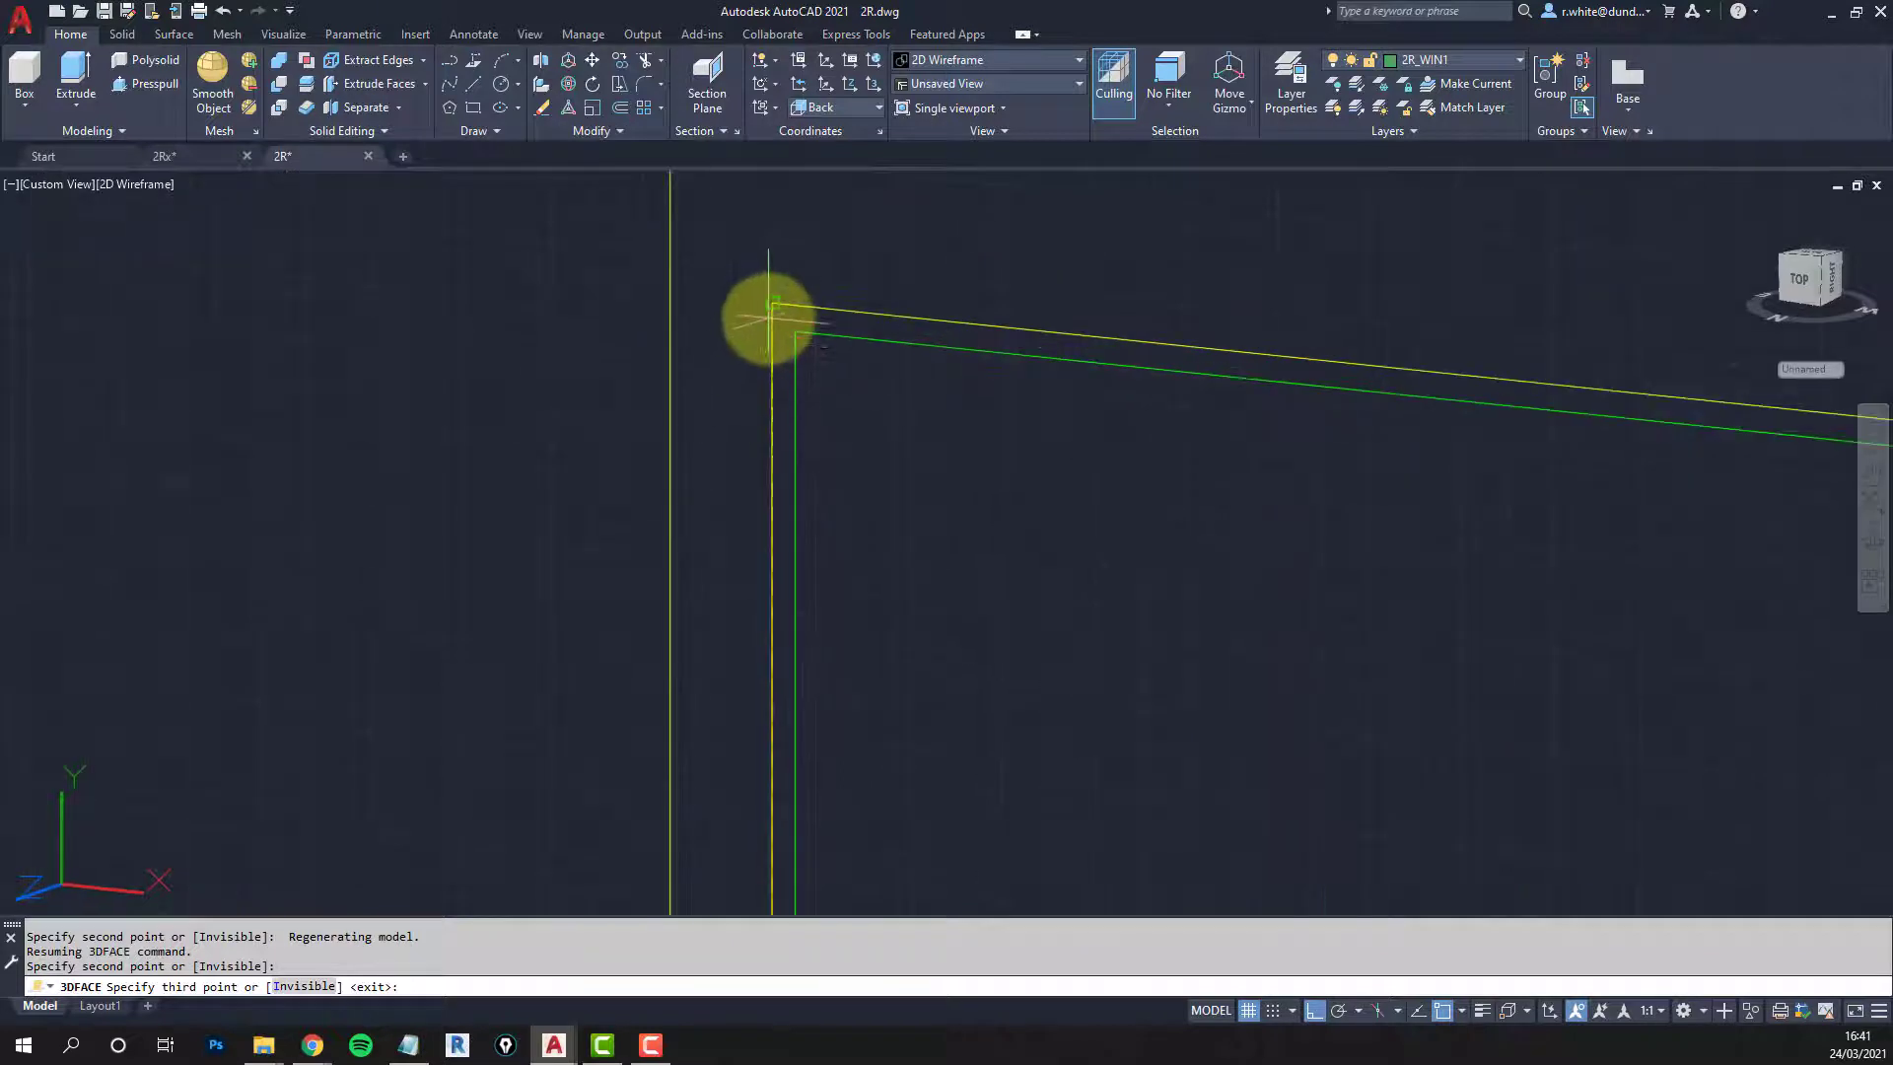
left_click(769, 317)
left_click(792, 331)
Step: Continue the 3D face across the head between the inner green and yellow lines to the opposite corner
scroll(846, 338, "down", 3)
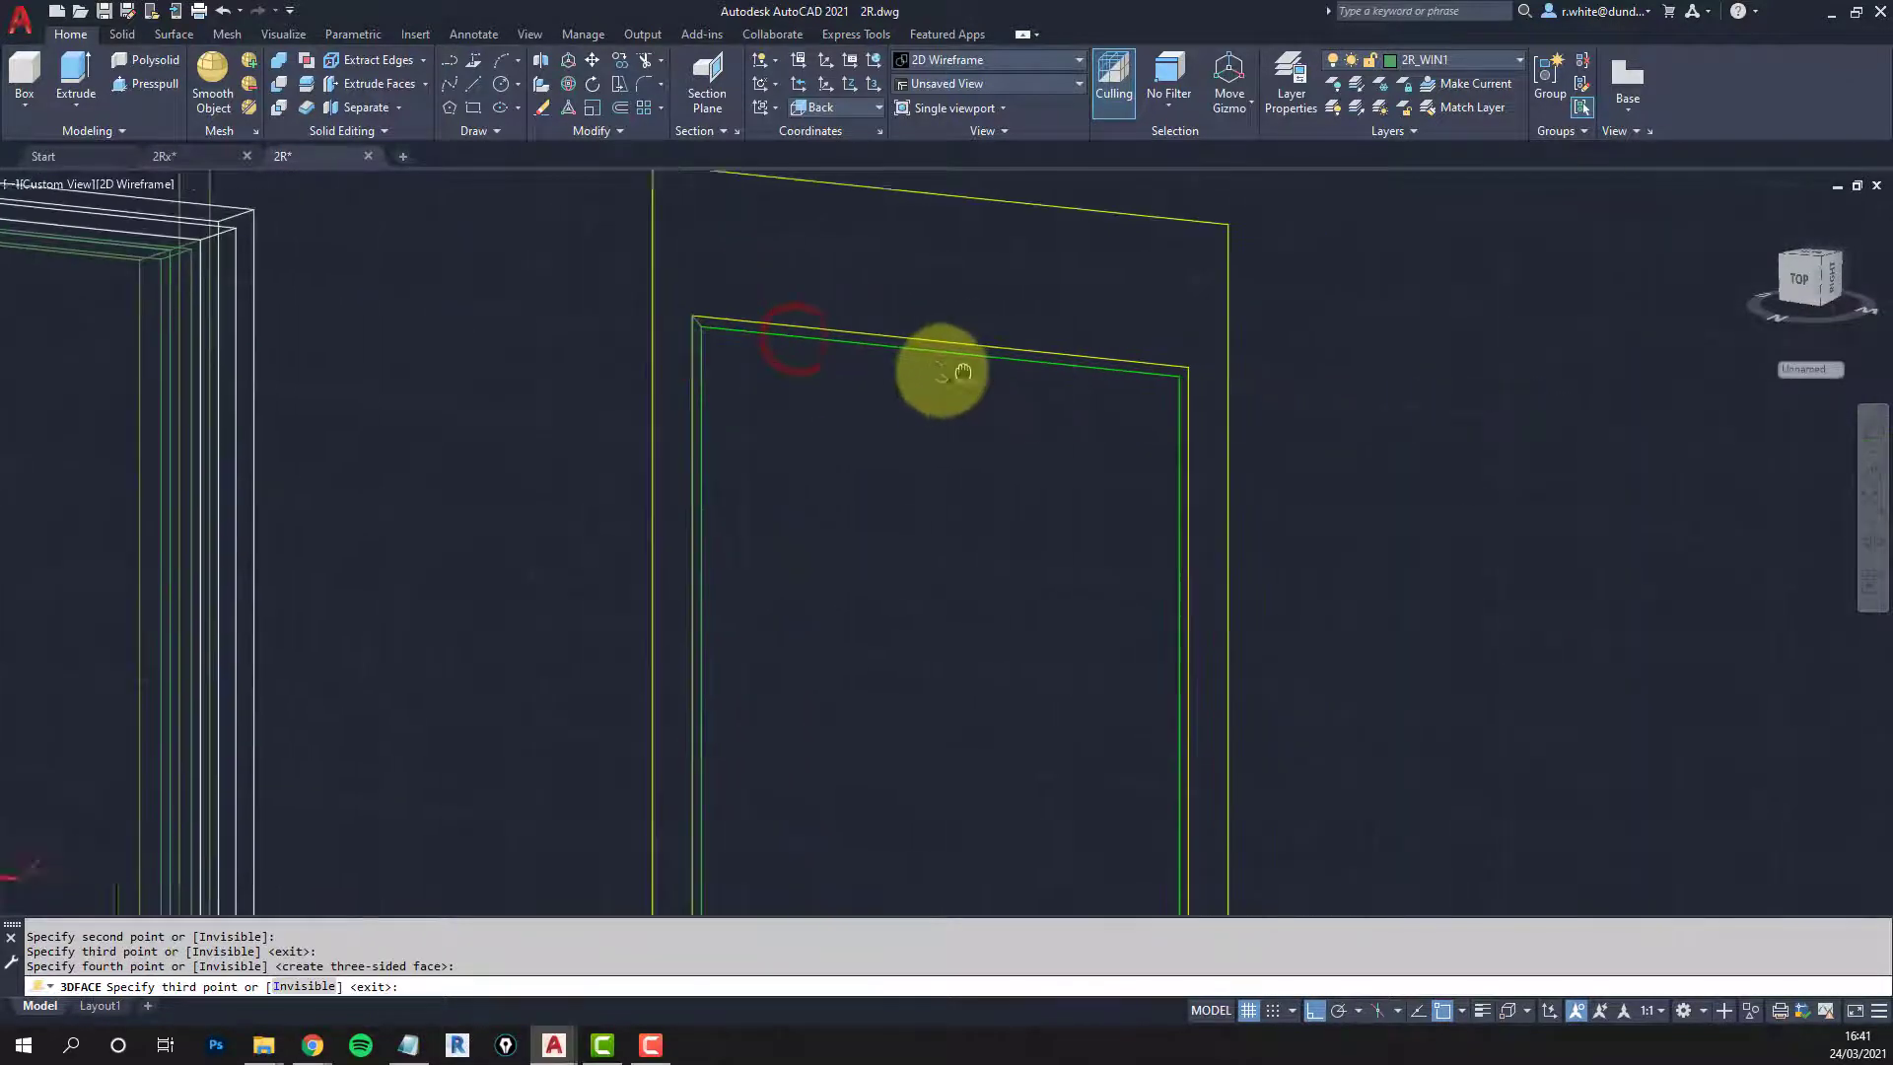
scroll(1108, 381, "up", 3)
left_click(1205, 365)
left_click(1254, 341)
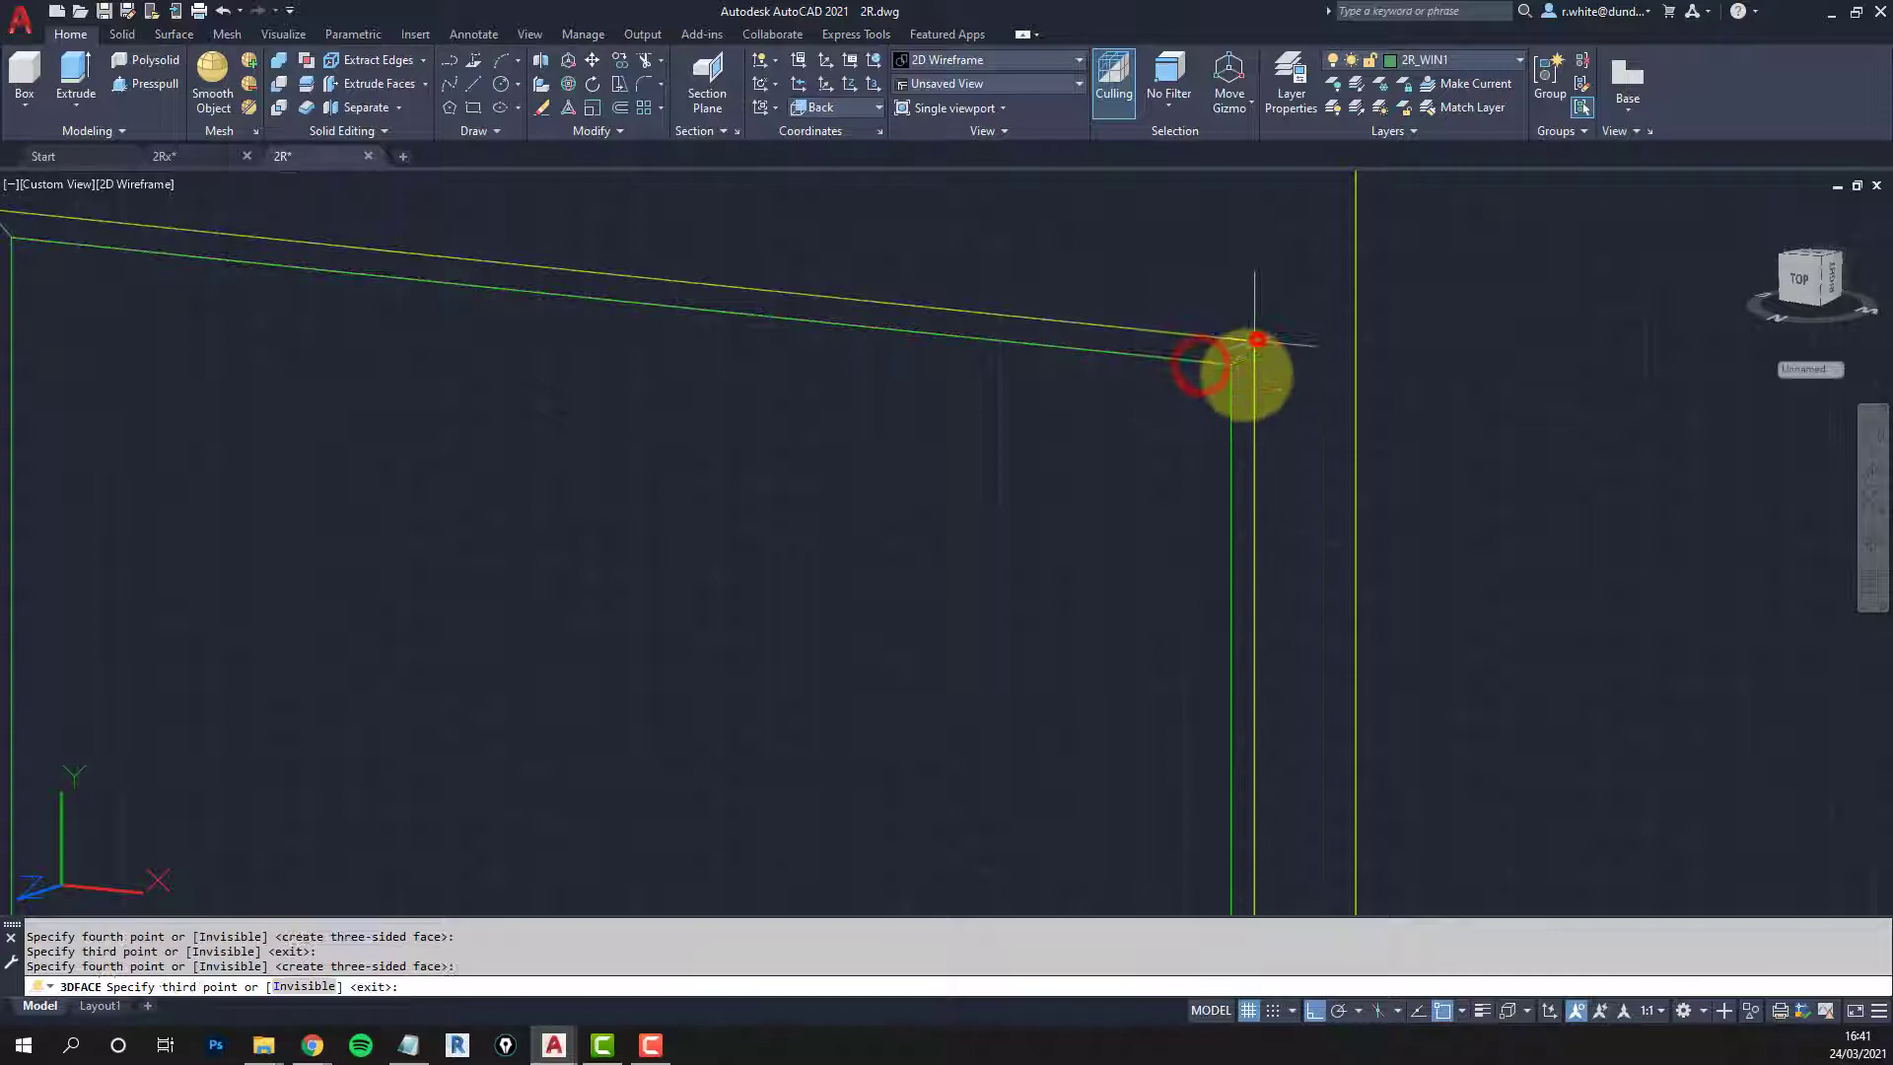
Step: Continue the 3D face down the right jamb to the bottom rail's upper edge and finish the run of faces
scroll(1238, 414, "down", 4)
middle_click_drag(1245, 613, 1162, 492)
scroll(1166, 435, "down", 3)
scroll(1133, 579, "up", 3)
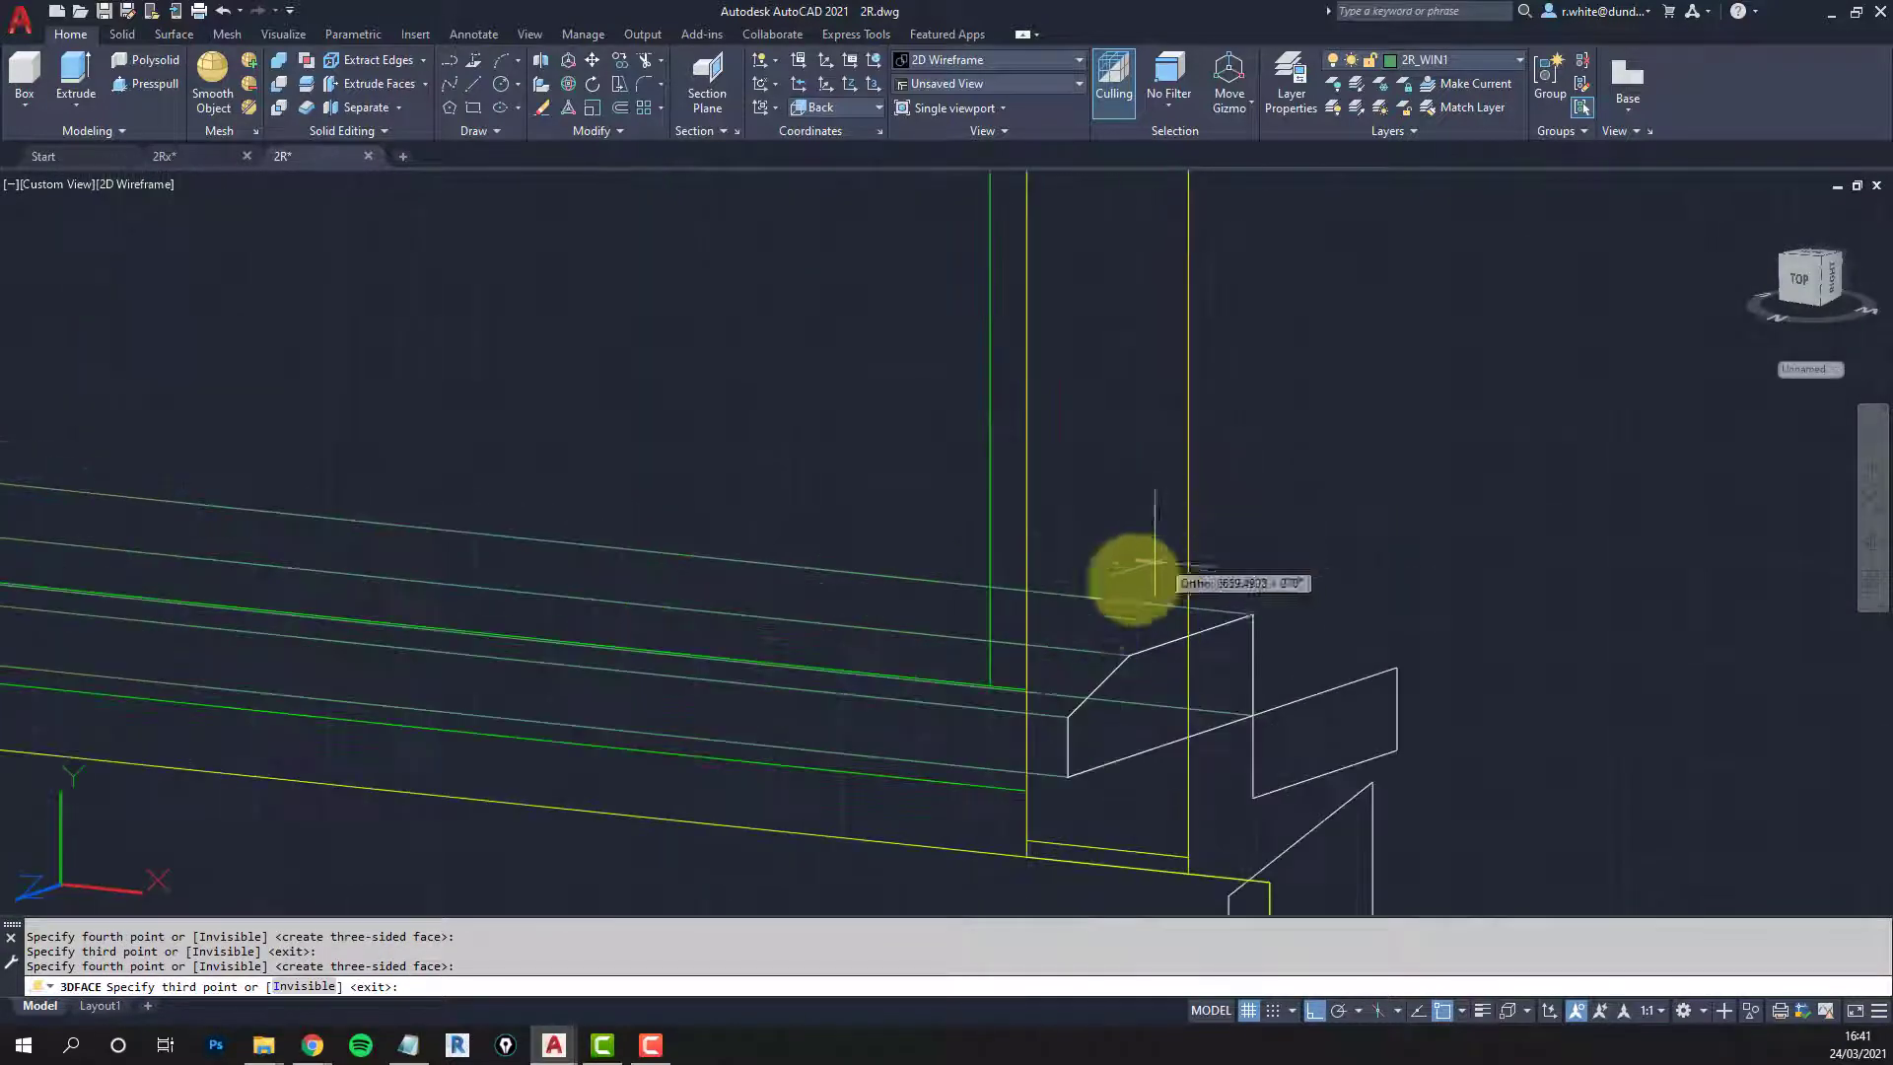
scroll(1016, 725, "up", 2)
left_click(1001, 723)
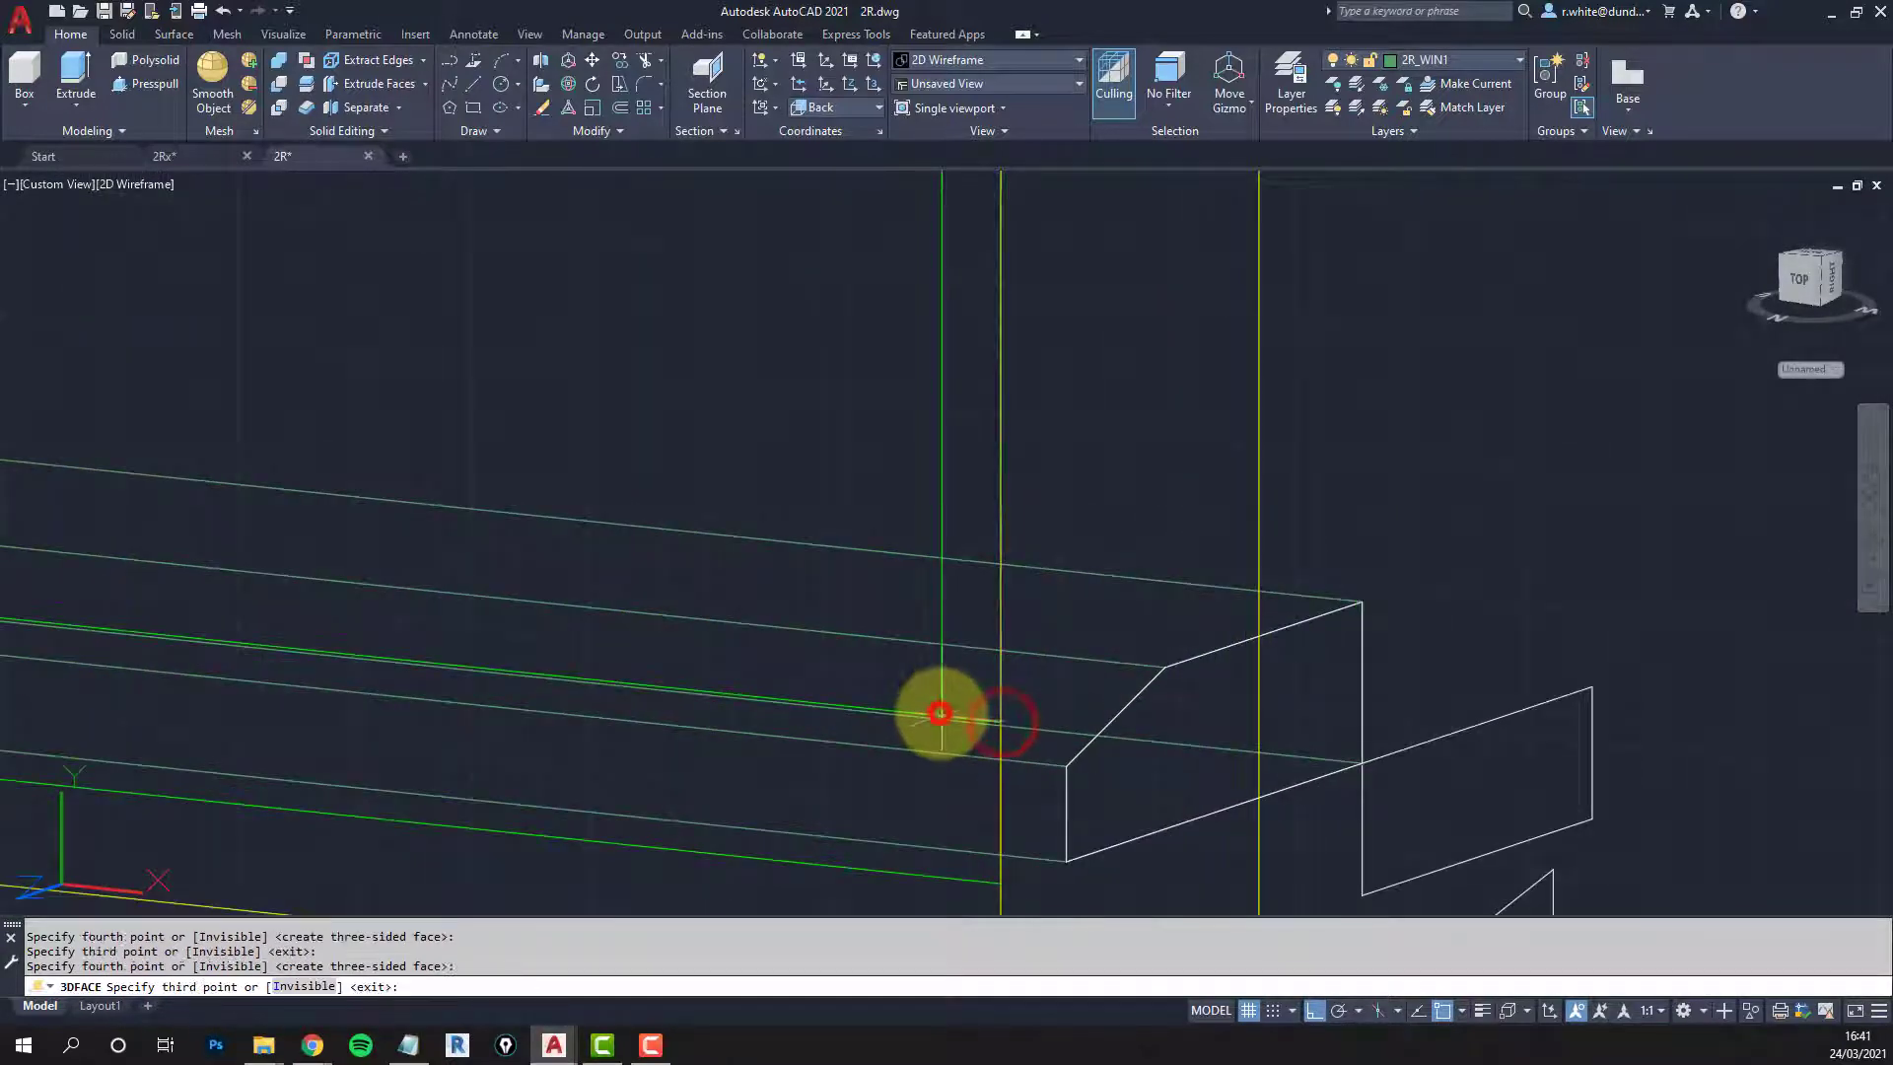
scroll(986, 621, "down", 6)
key("Return")
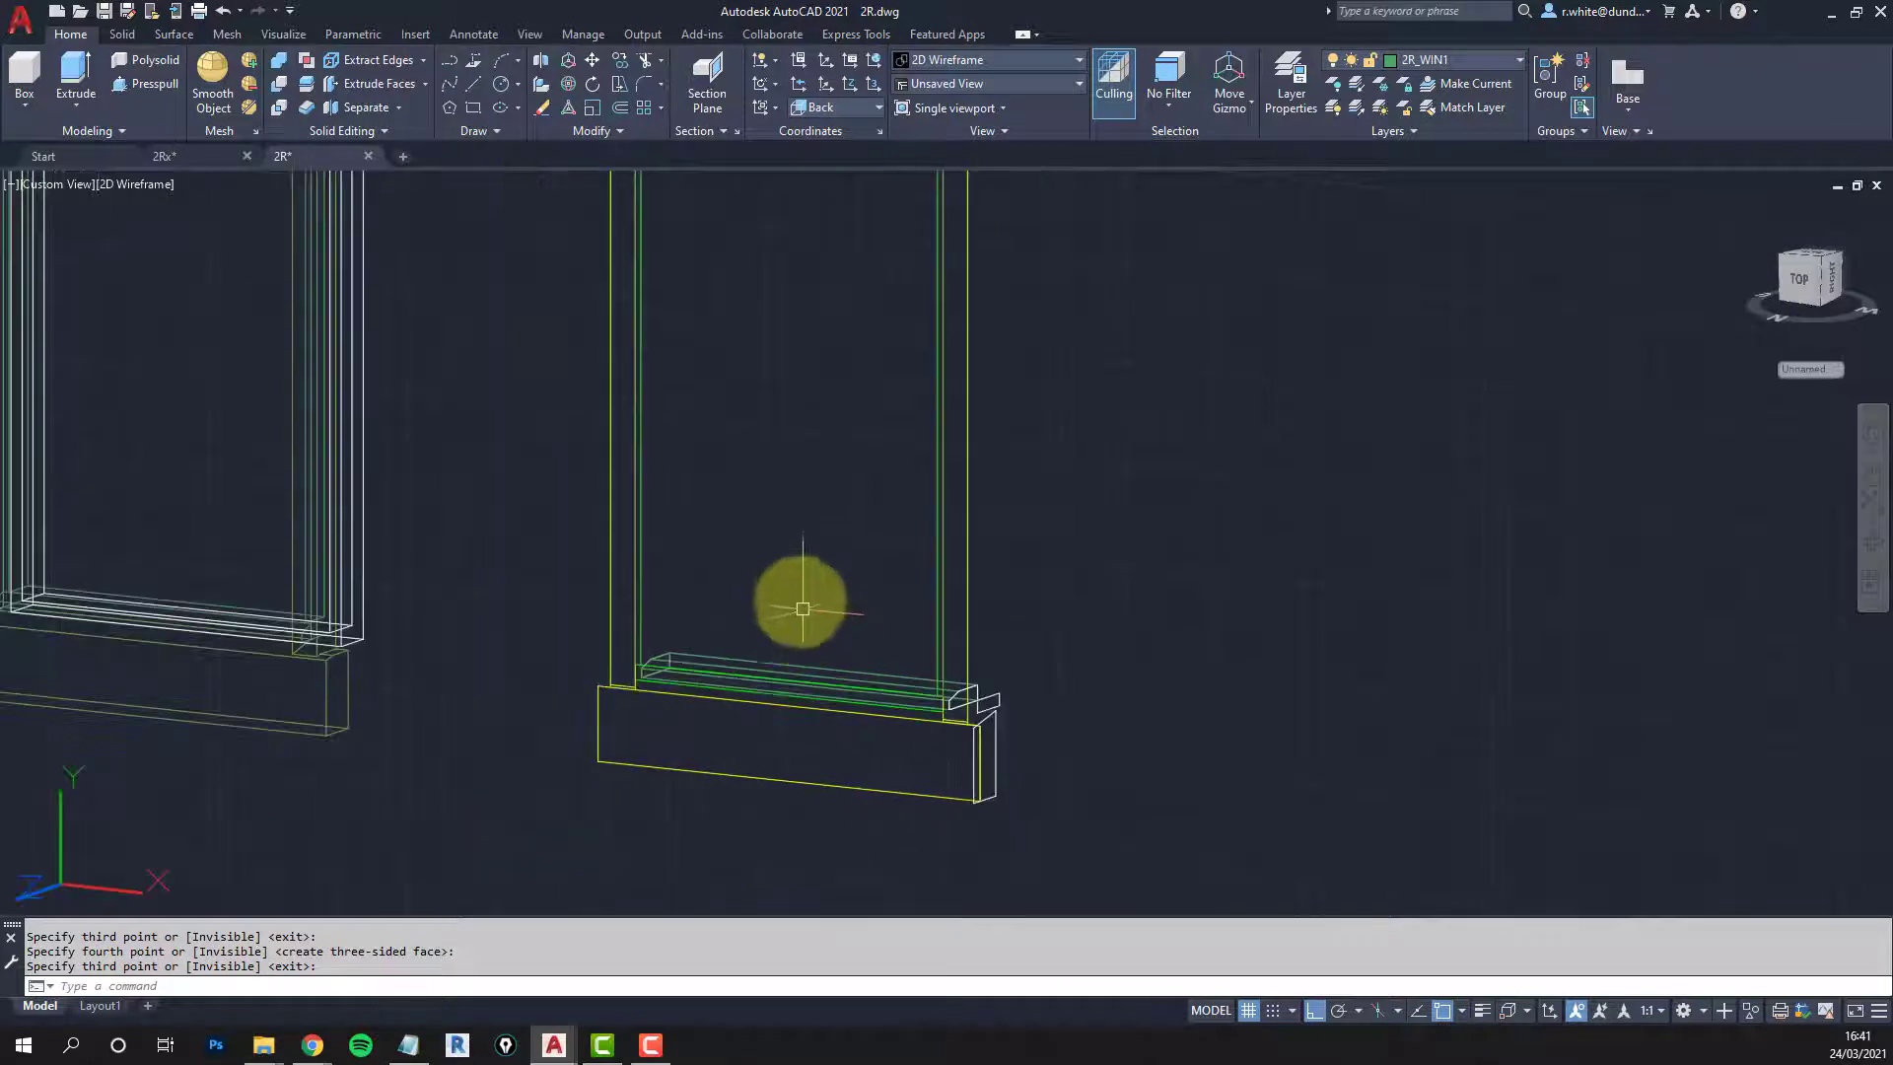
Step: Move the two jamb faces and the head face from the right jamb's outer bottom corner to the rear top corner of the bottom rail's end profile
key("Escape")
key("Escape")
type("m")
key("Return")
scroll(690, 375, "down", 3)
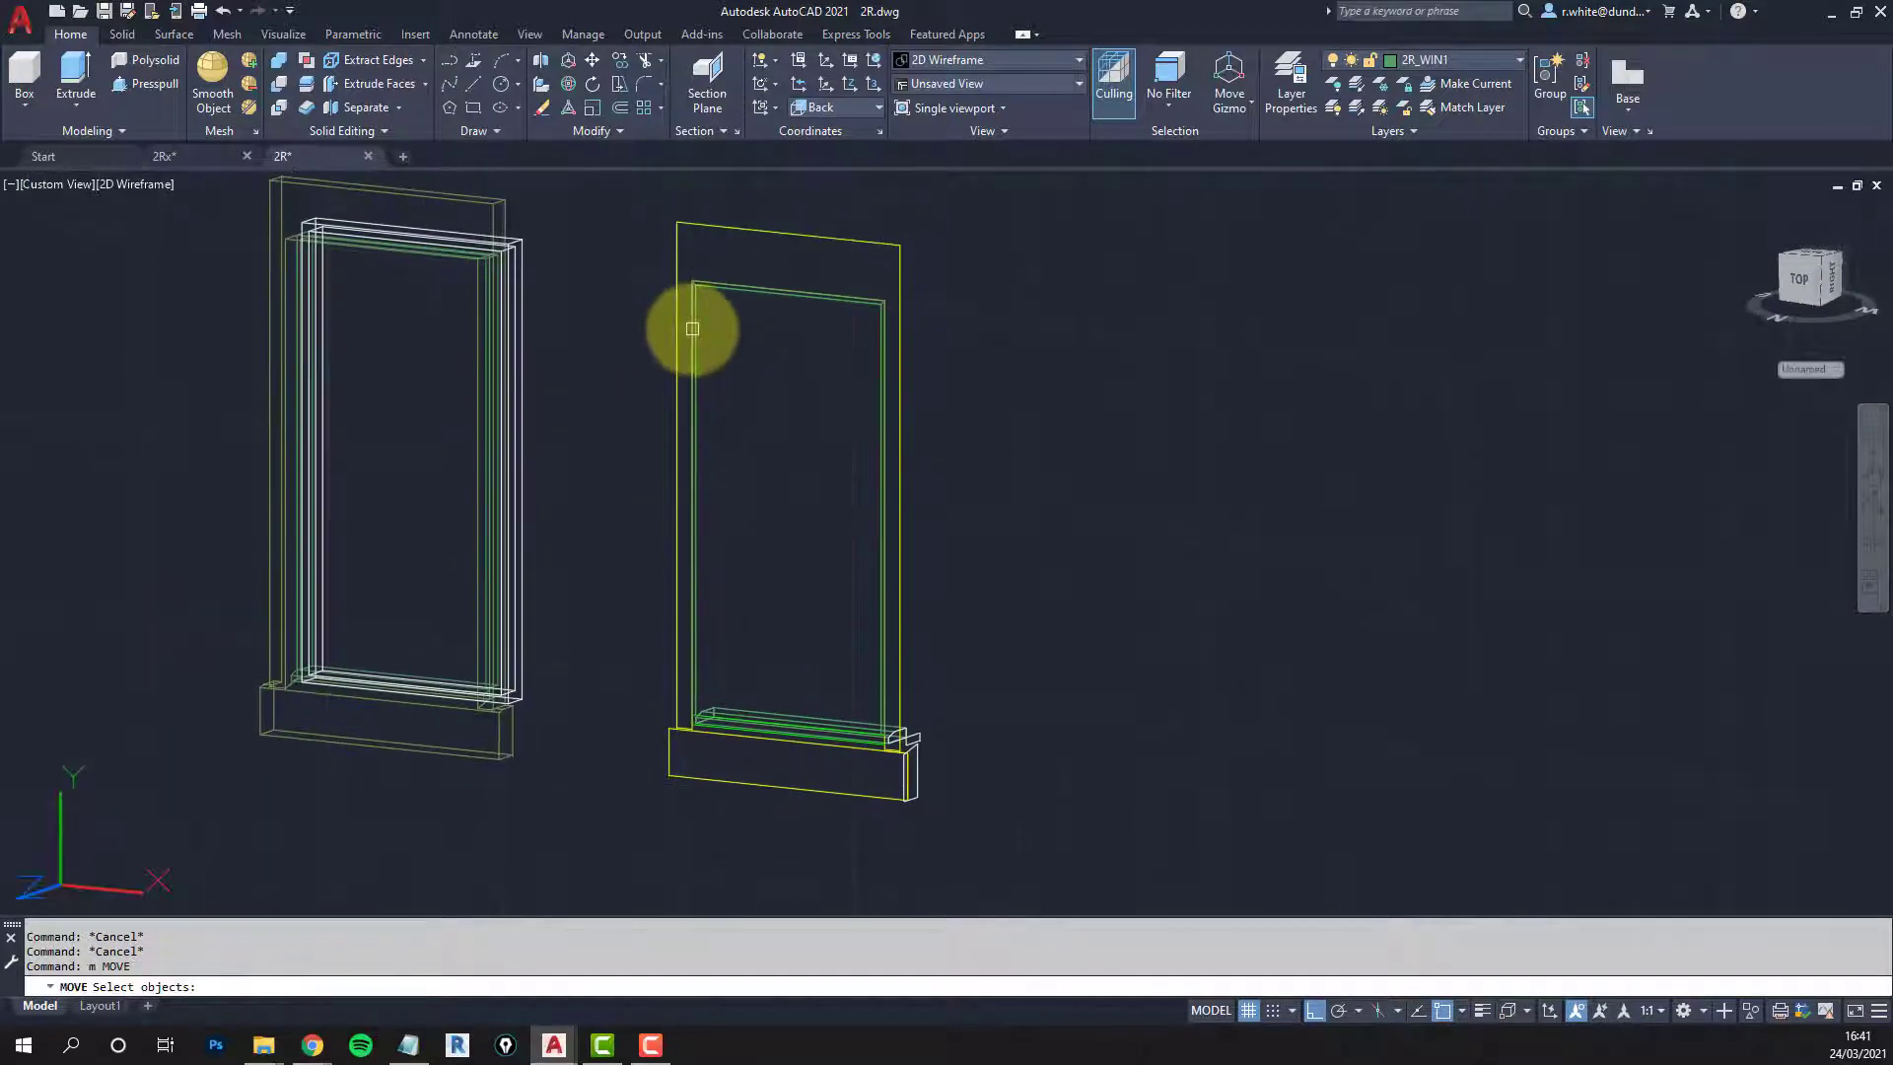
left_click(694, 328)
left_click(762, 294)
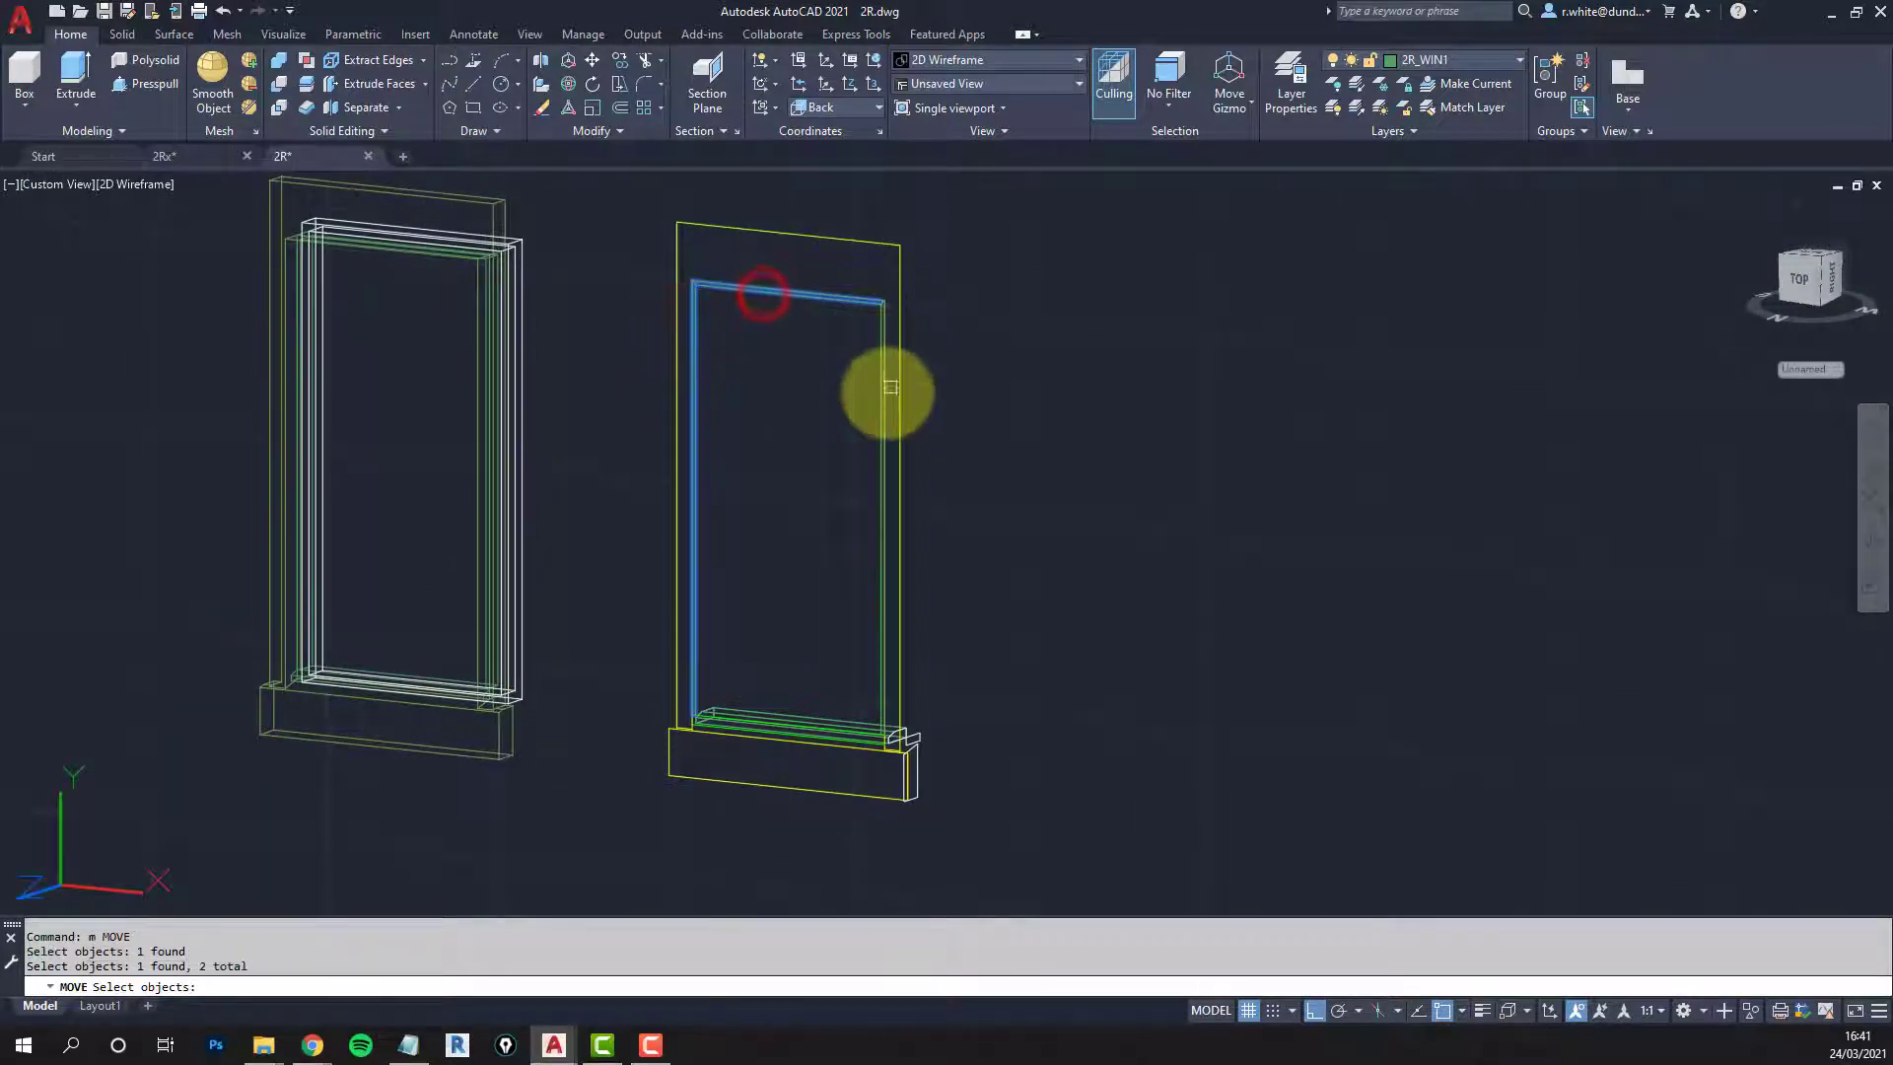
left_click(883, 401)
scroll(892, 750, "up", 6)
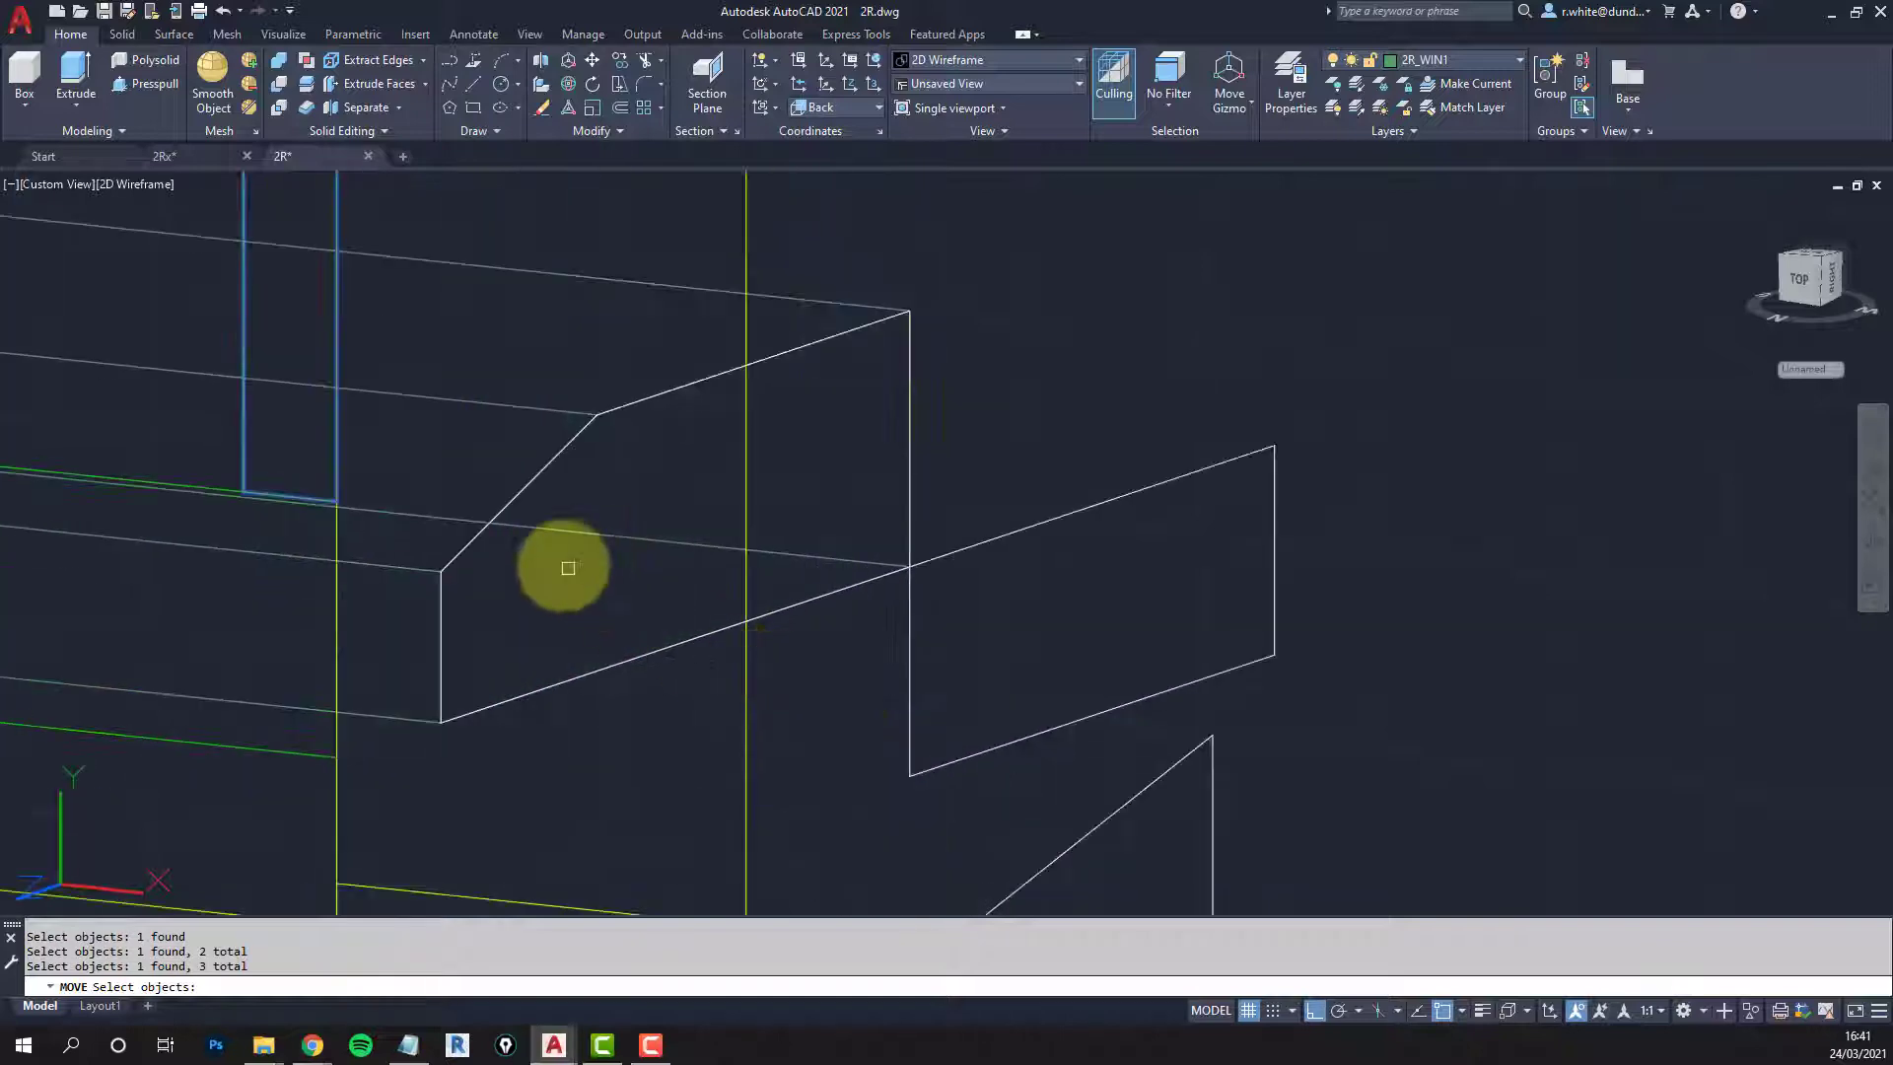
key("Return")
left_click(333, 500)
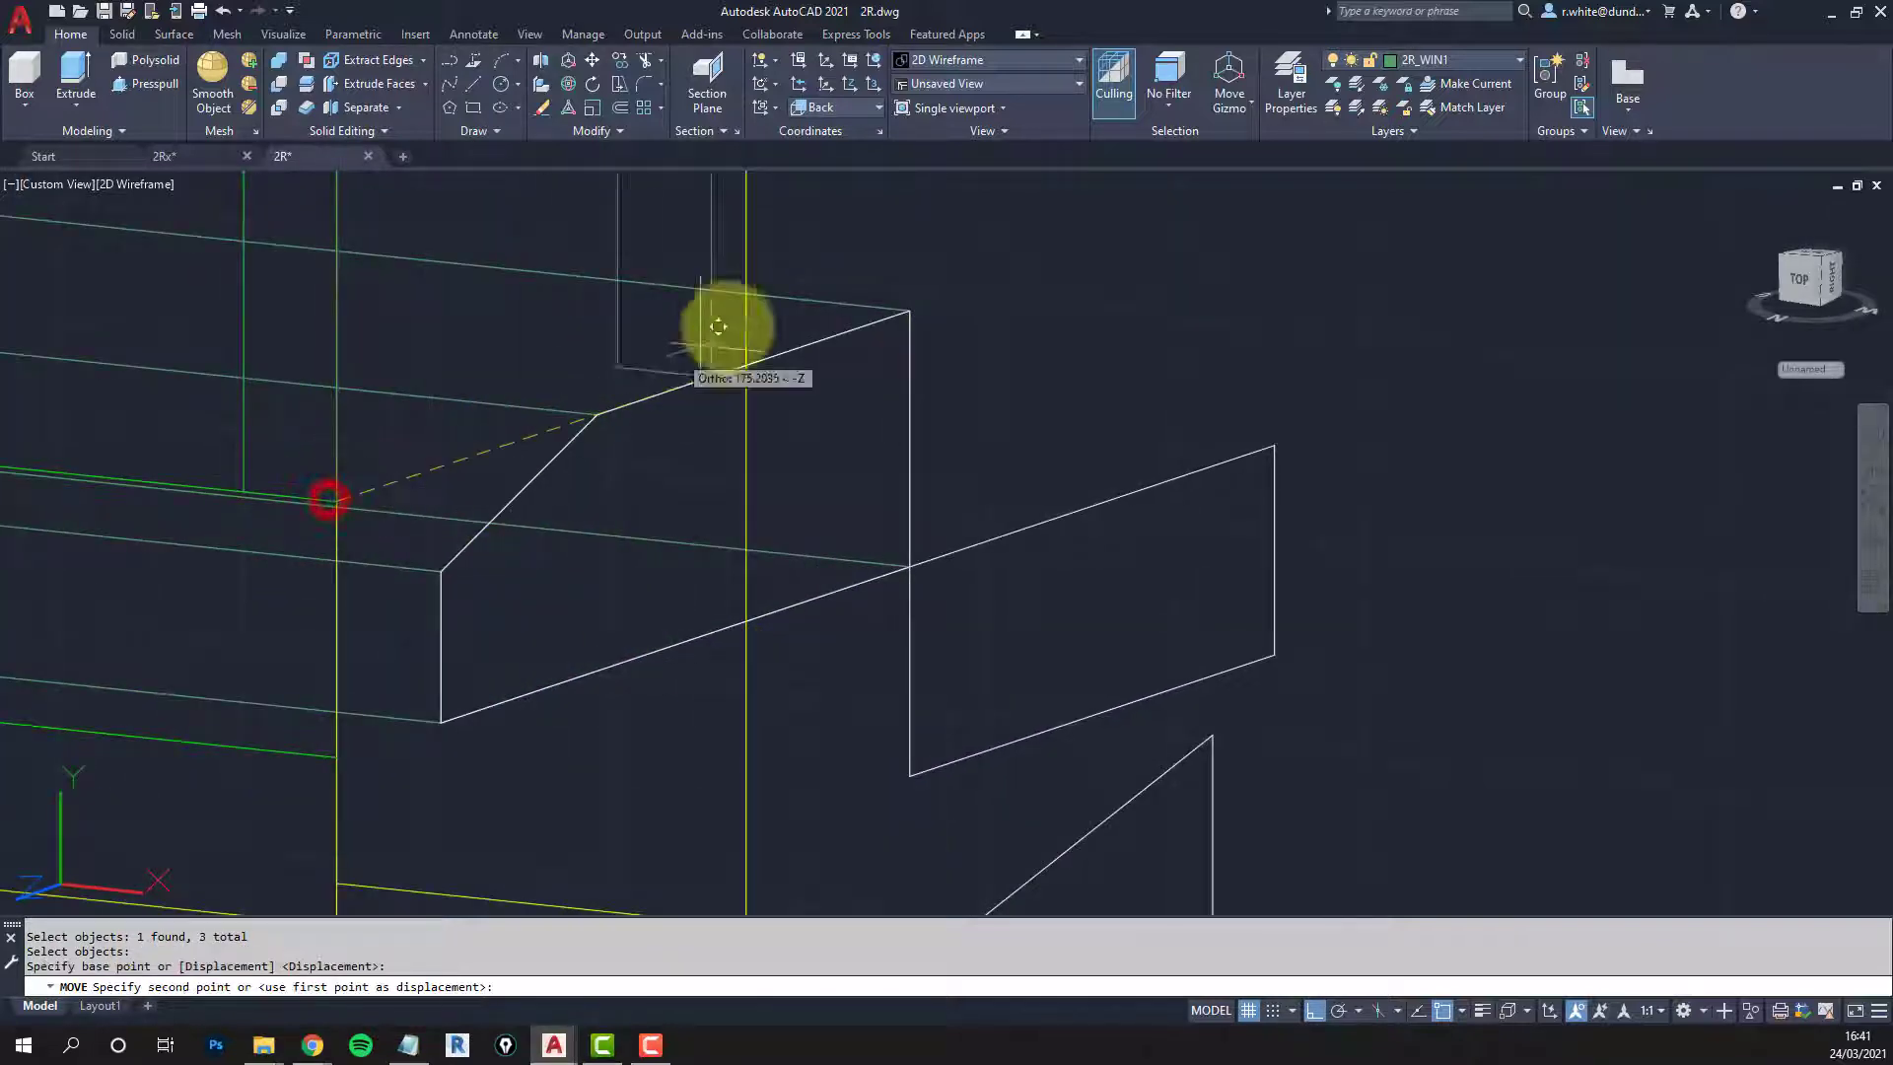
left_click(896, 310)
Step: Erase the chamfered white end profile of the bottom rail using a window selection
scroll(851, 363, "down", 2)
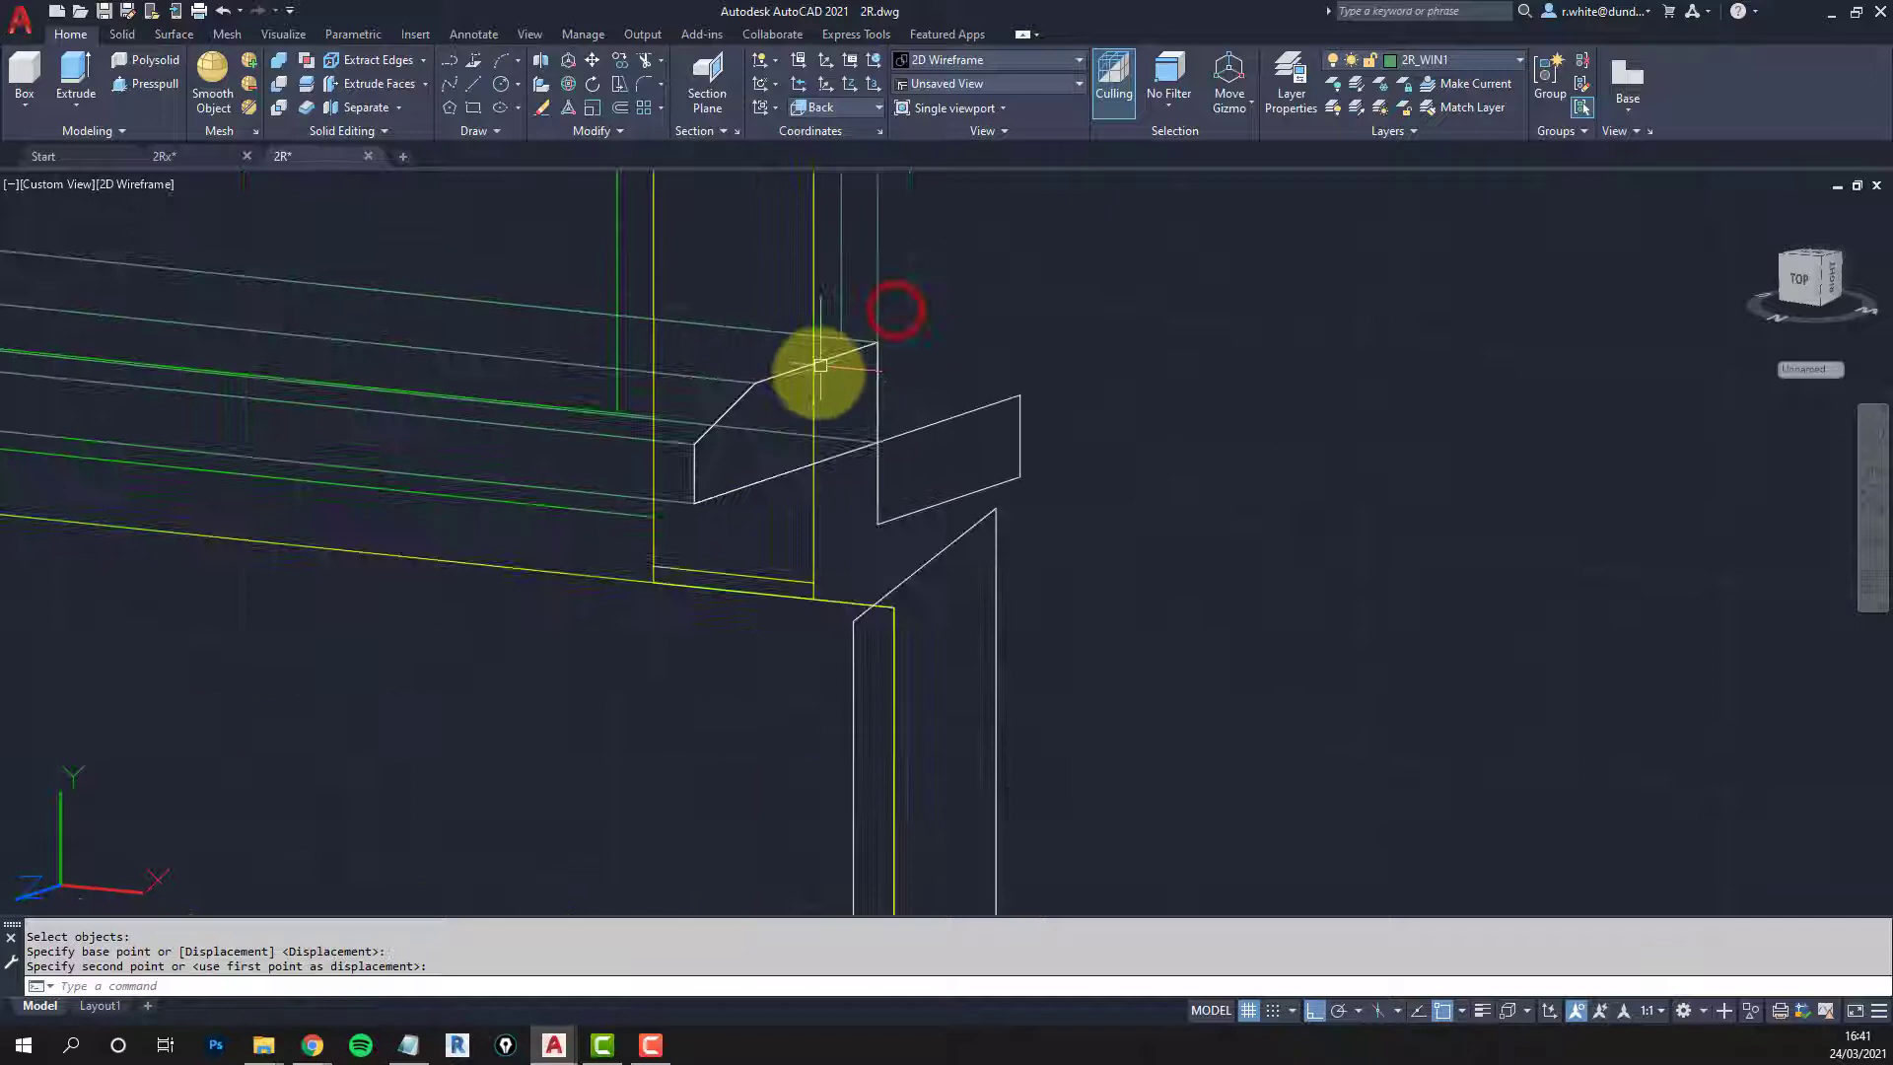
middle_click_drag(818, 371, 913, 634)
scroll(913, 634, "down", 1)
key("Escape")
key("Escape")
scroll(946, 645, "up", 2)
type("e ERASE")
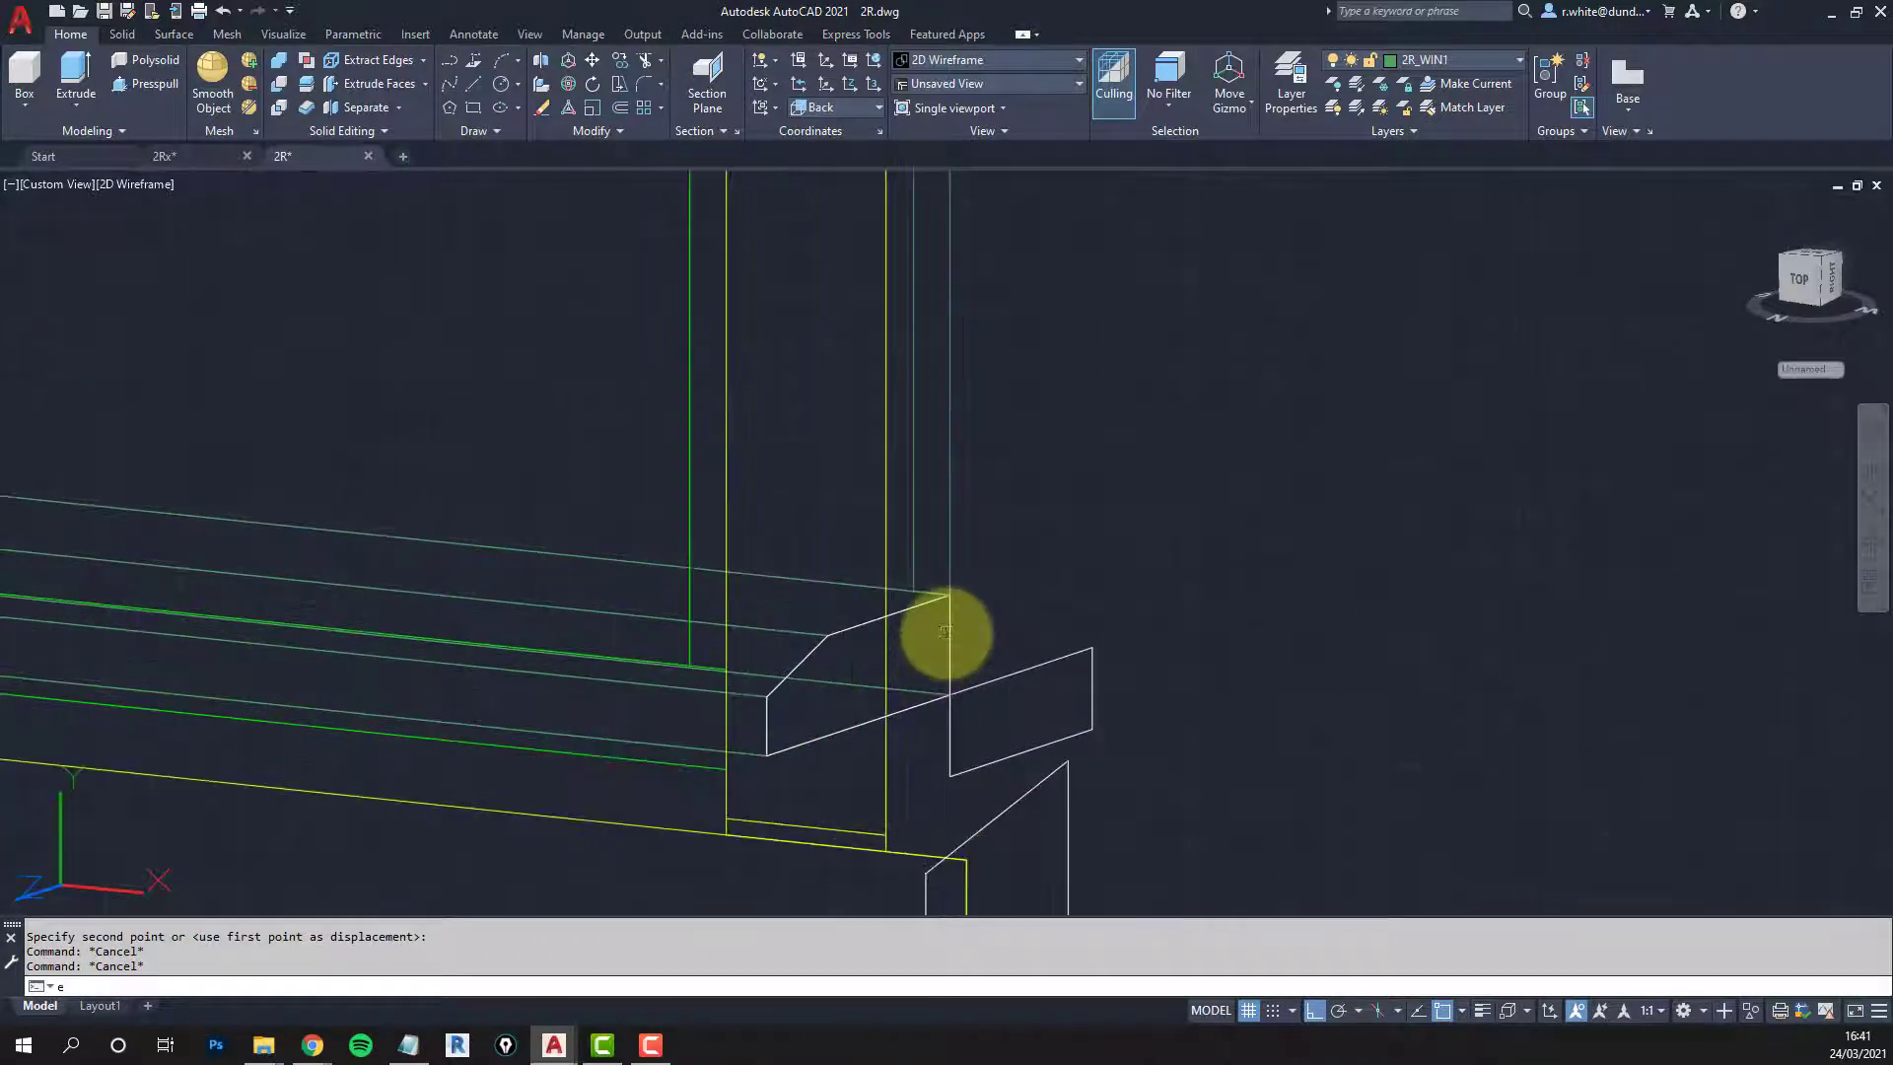
left_click(751, 780)
left_click(965, 564)
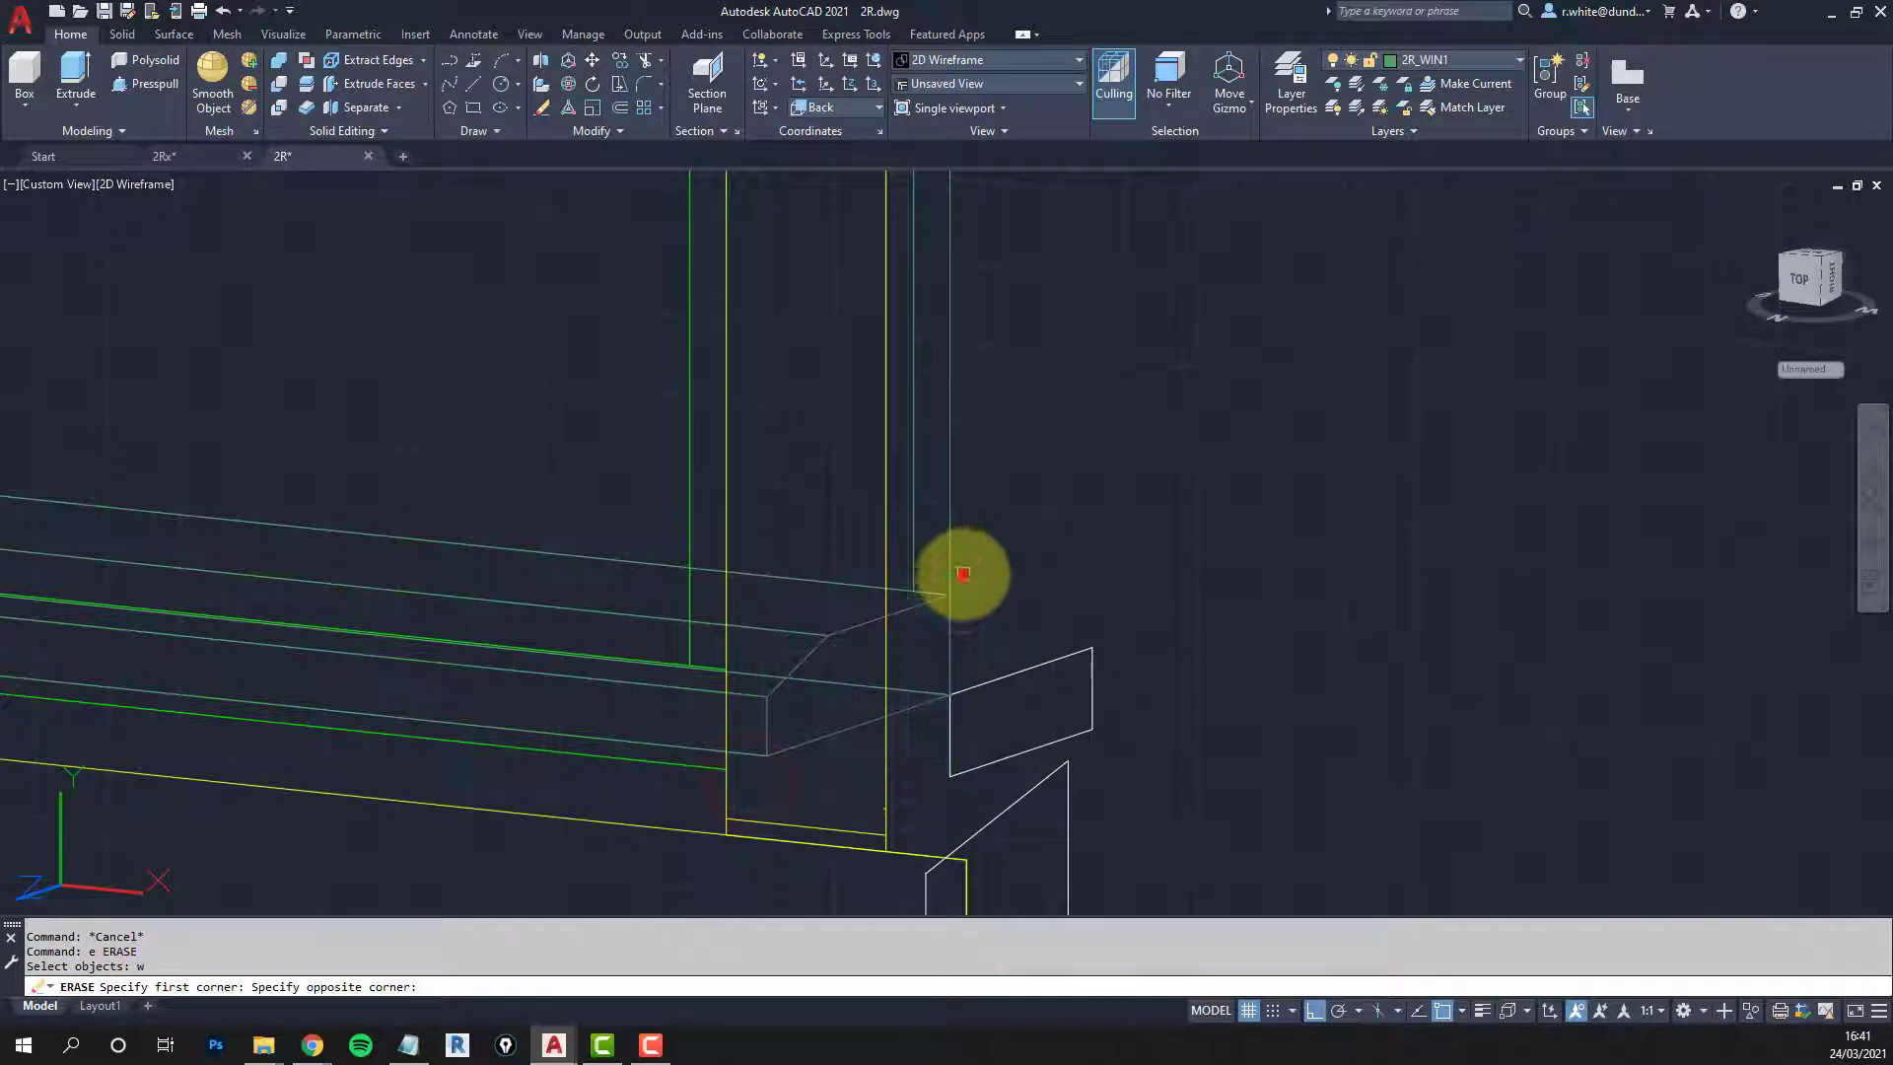
scroll(898, 601, "down", 2)
scroll(898, 600, "down", 2)
middle_click_drag(898, 600, 961, 727)
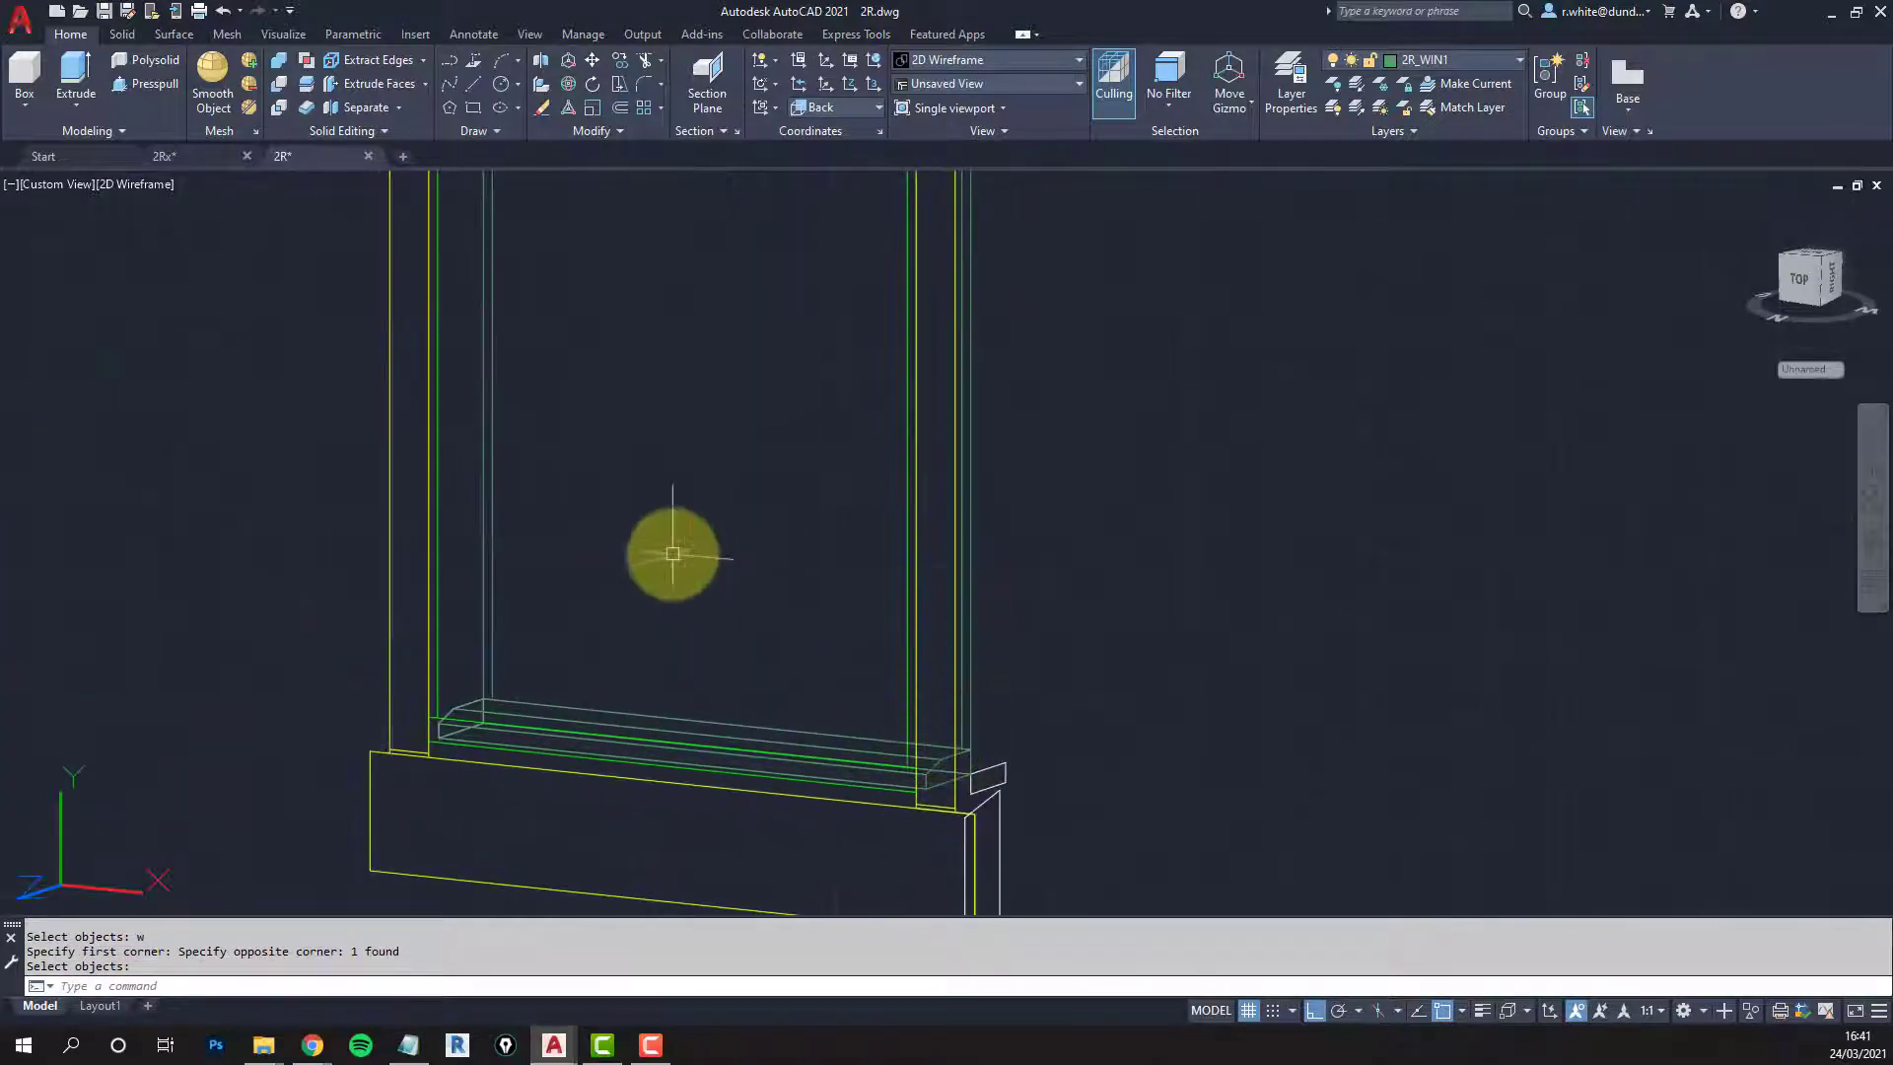
Step: Copy the two jamb faces and the head face from the bottom rail's rear top corner to the upper corner of its chamfer
scroll(672, 554, "down", 1)
middle_click_drag(671, 554, 680, 680)
mouse_move(653, 331)
middle_mouse_down()
mouse_move(644, 387)
mouse_move(602, 364)
middle_mouse_up()
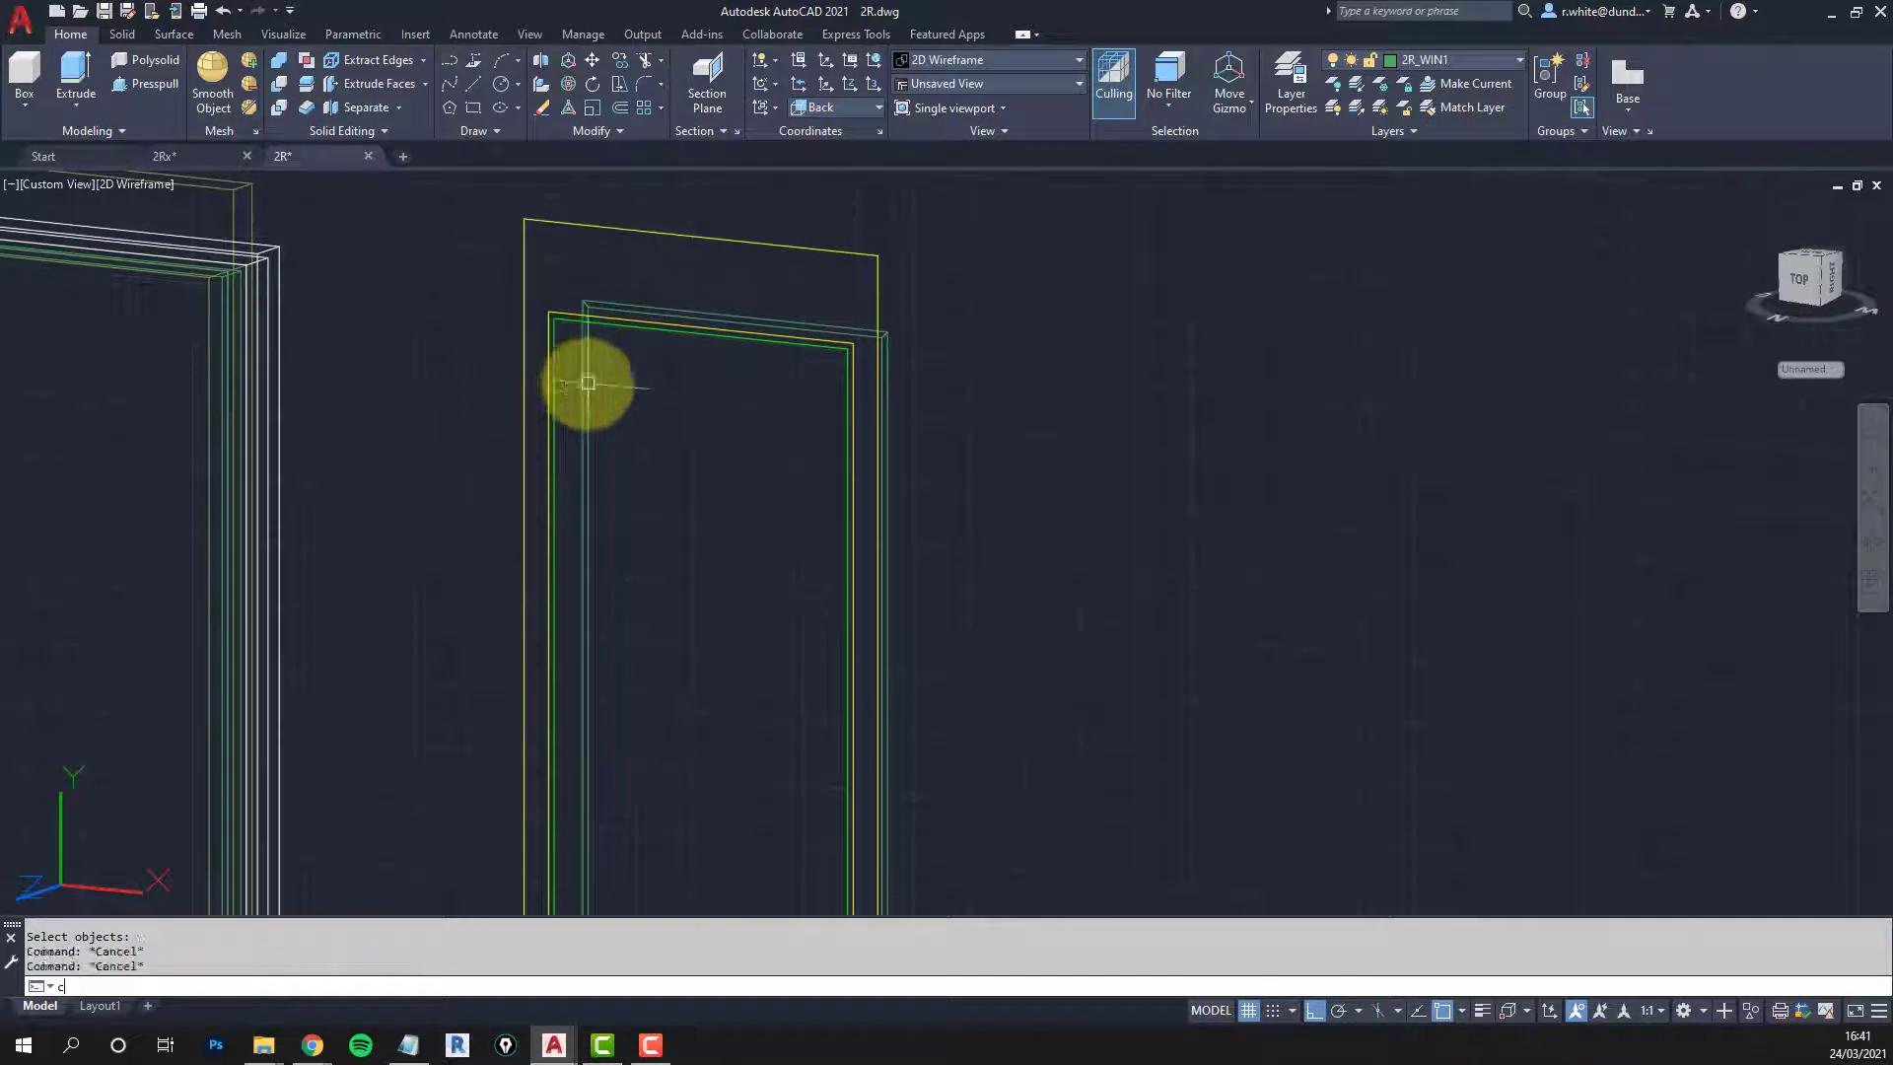
scroll(612, 337, "up", 2)
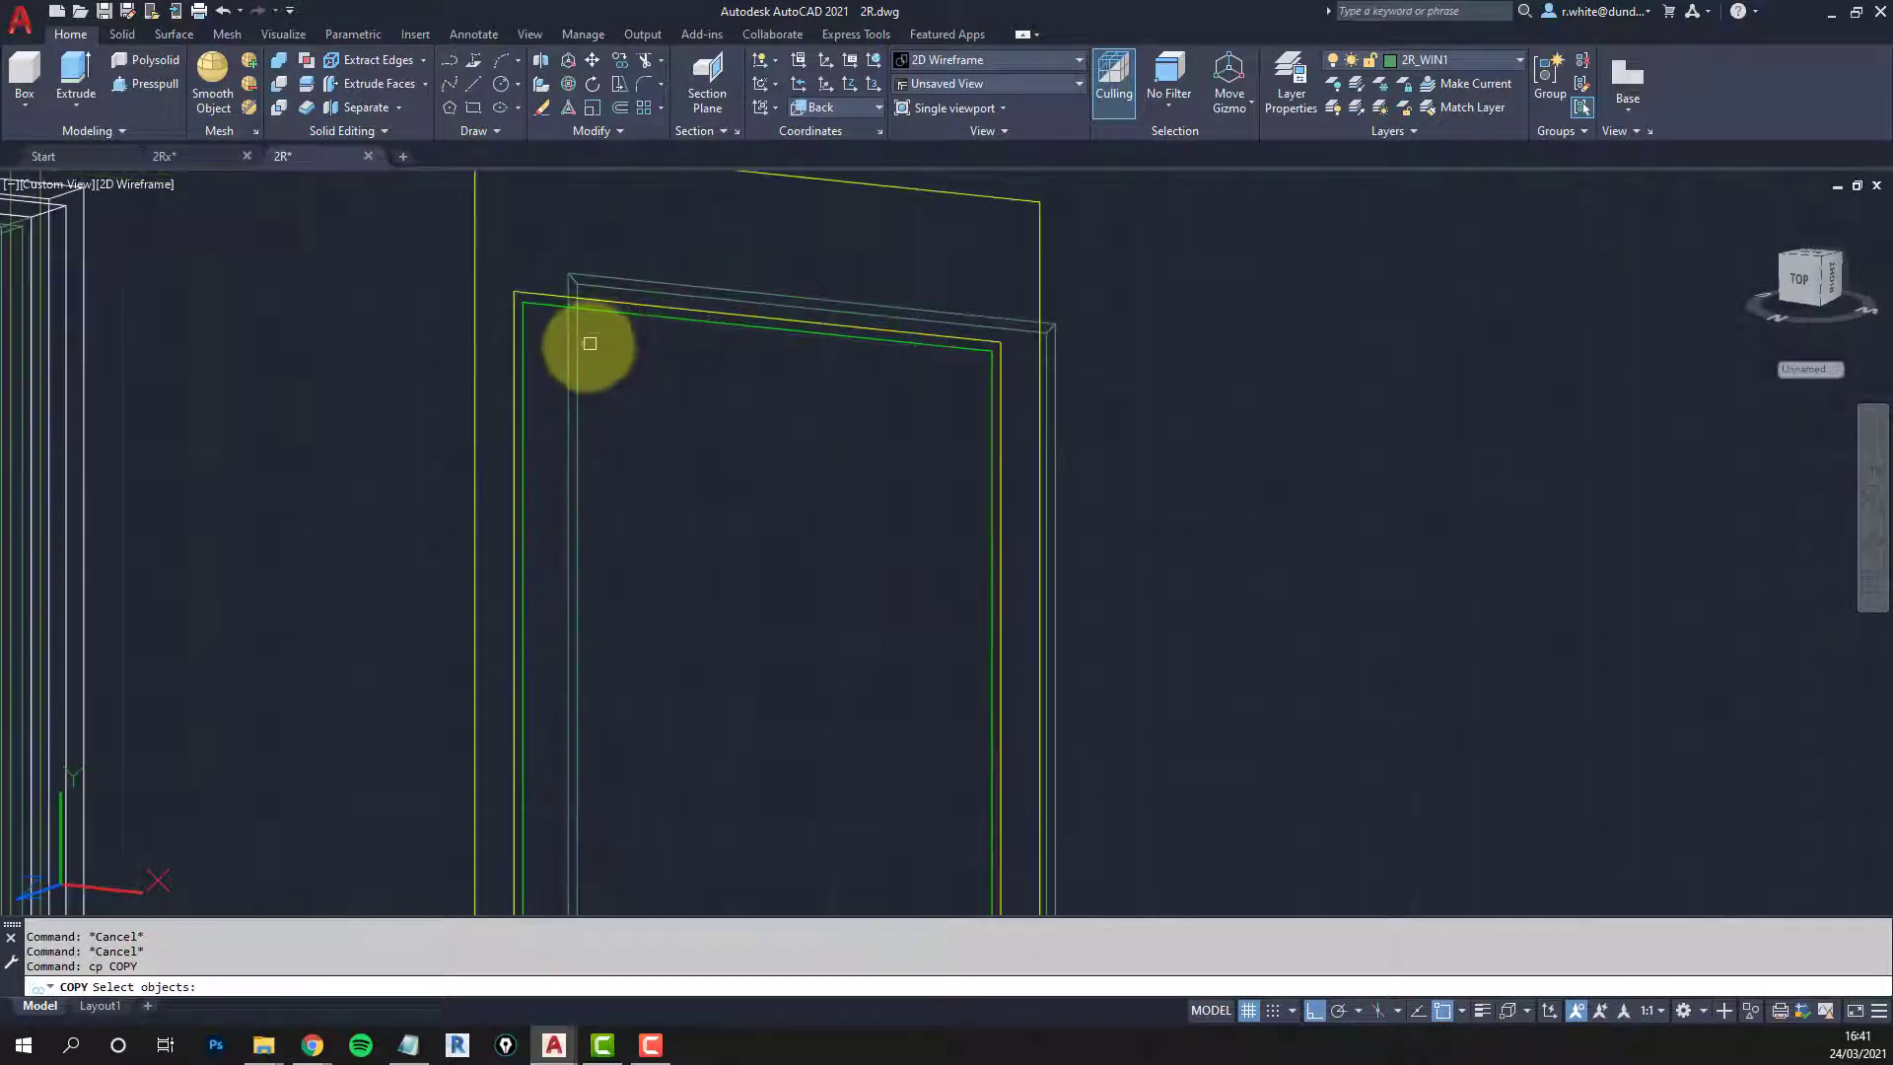
left_click(574, 361)
left_click(634, 287)
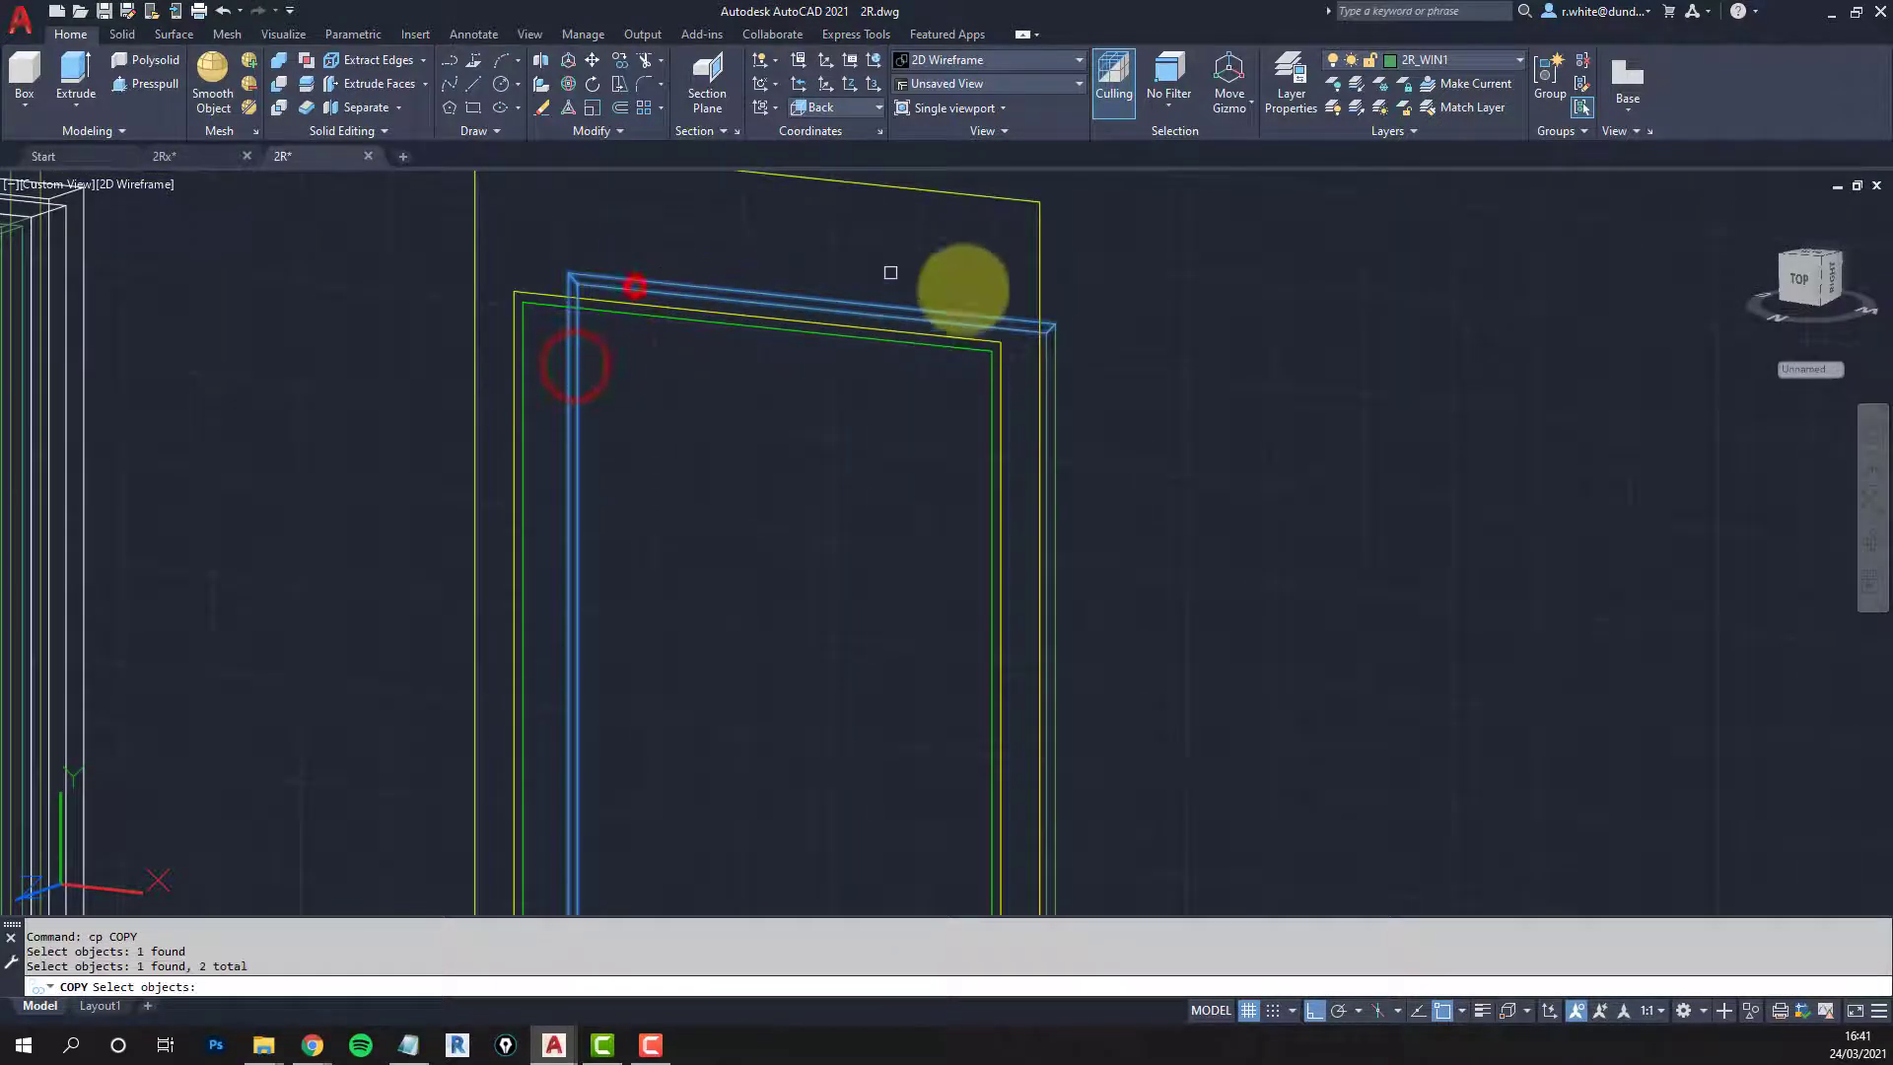
left_click(1057, 358)
scroll(1057, 470, "down", 1)
middle_click_drag(1030, 473, 934, 254)
middle_click_drag(914, 670, 921, 566)
scroll(931, 657, "up", 5)
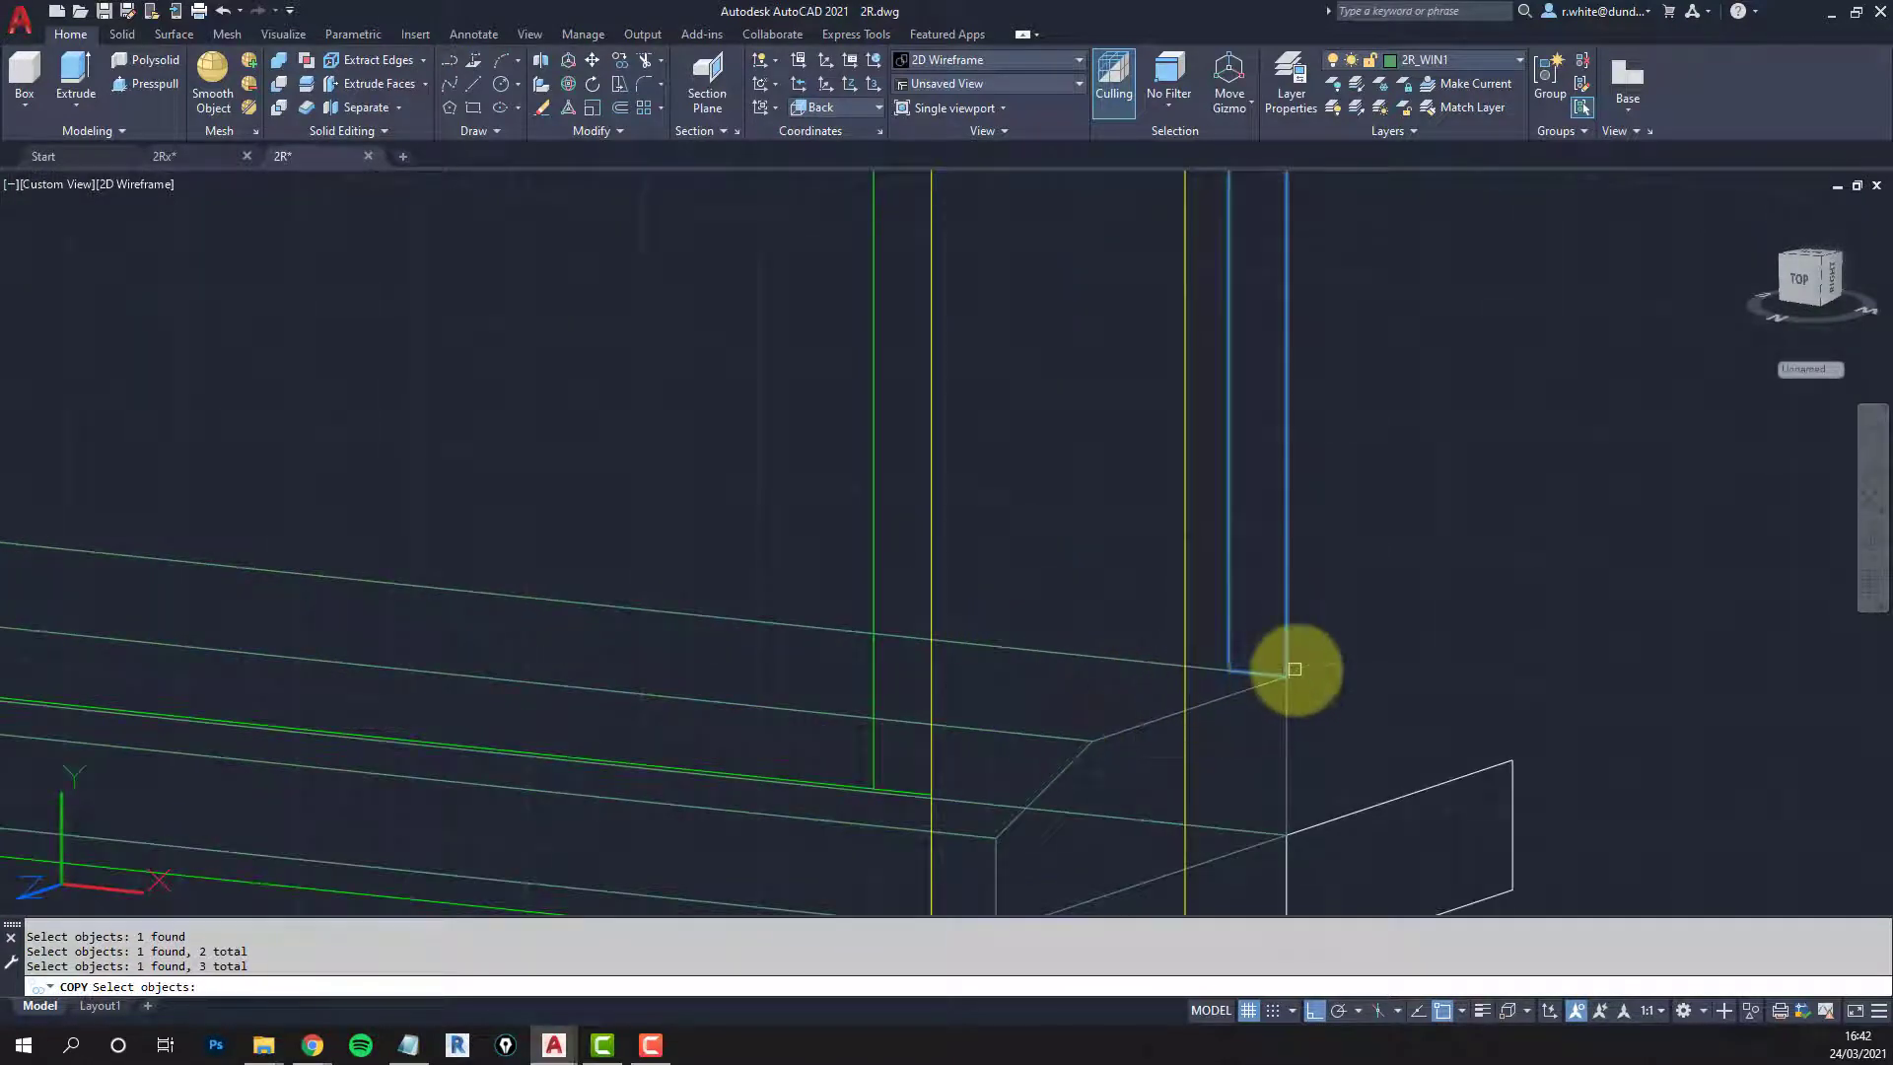
key("Return")
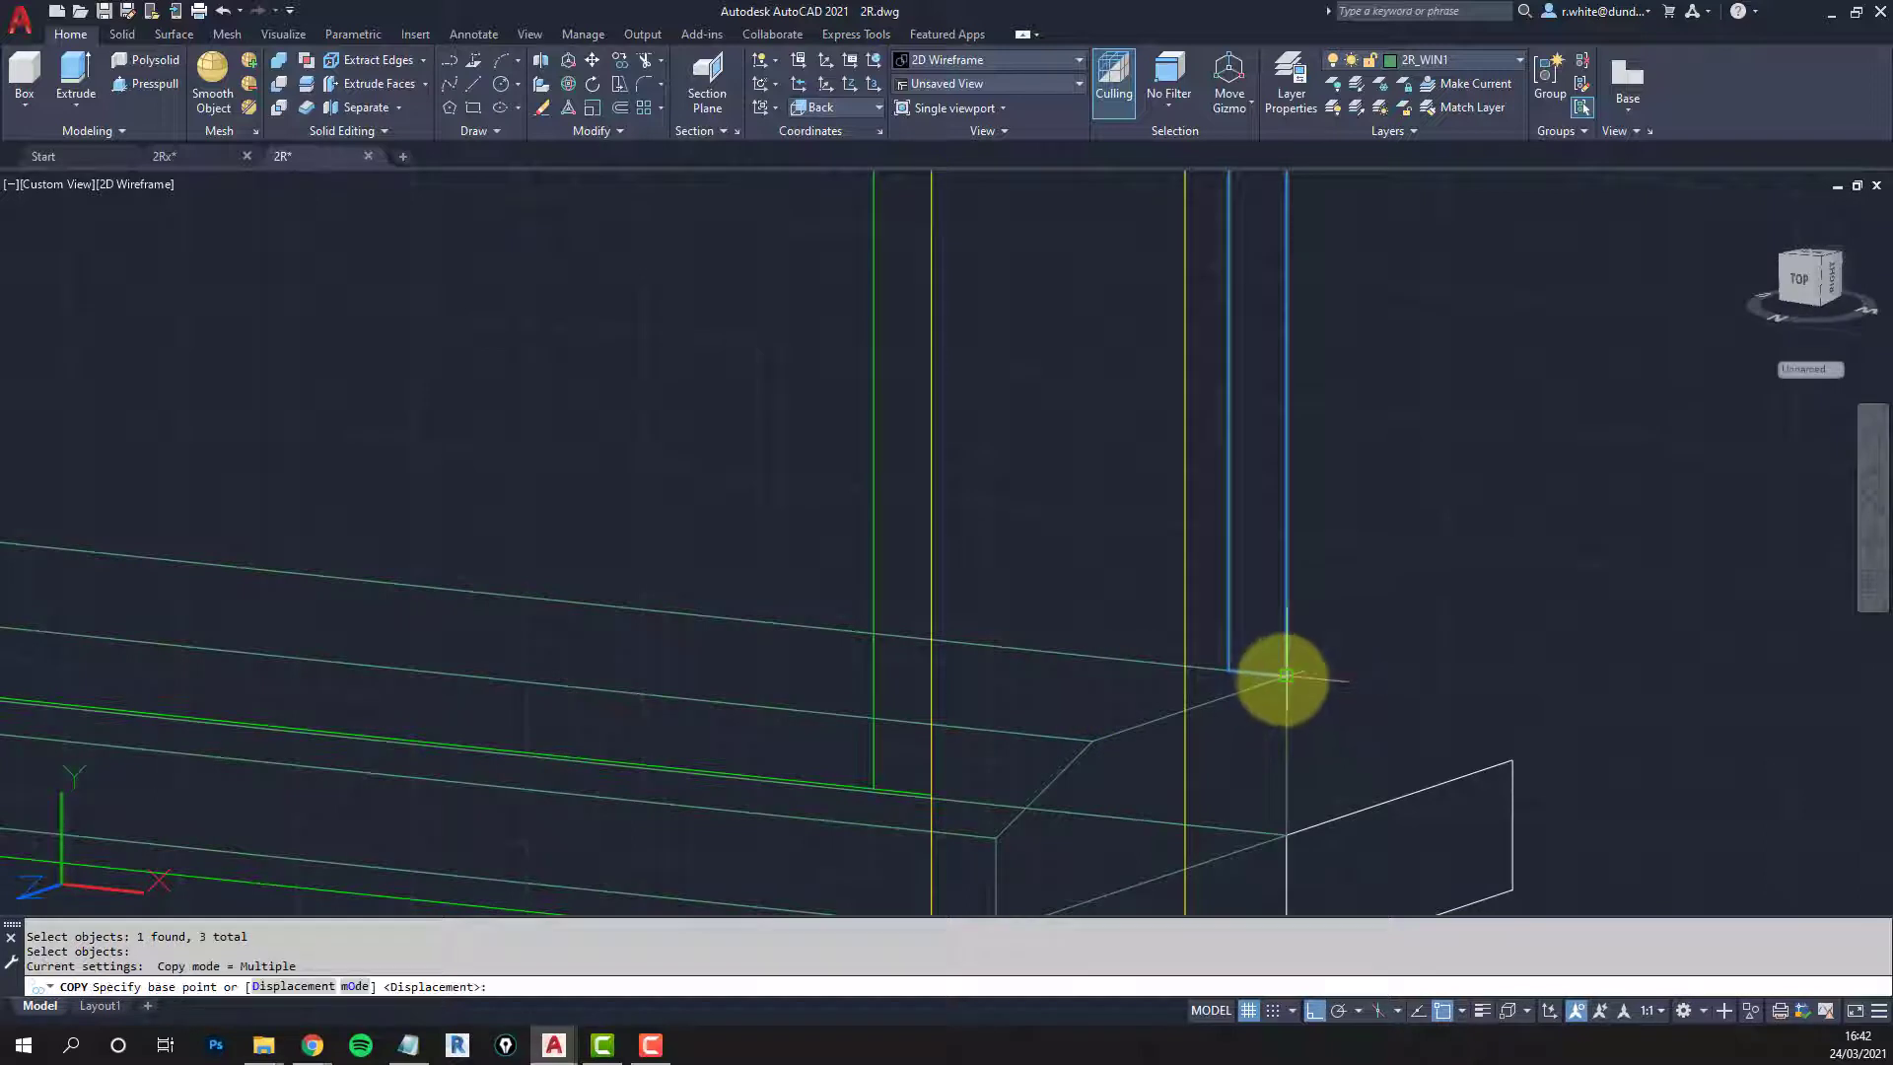
left_click(1281, 678)
left_click(1084, 739)
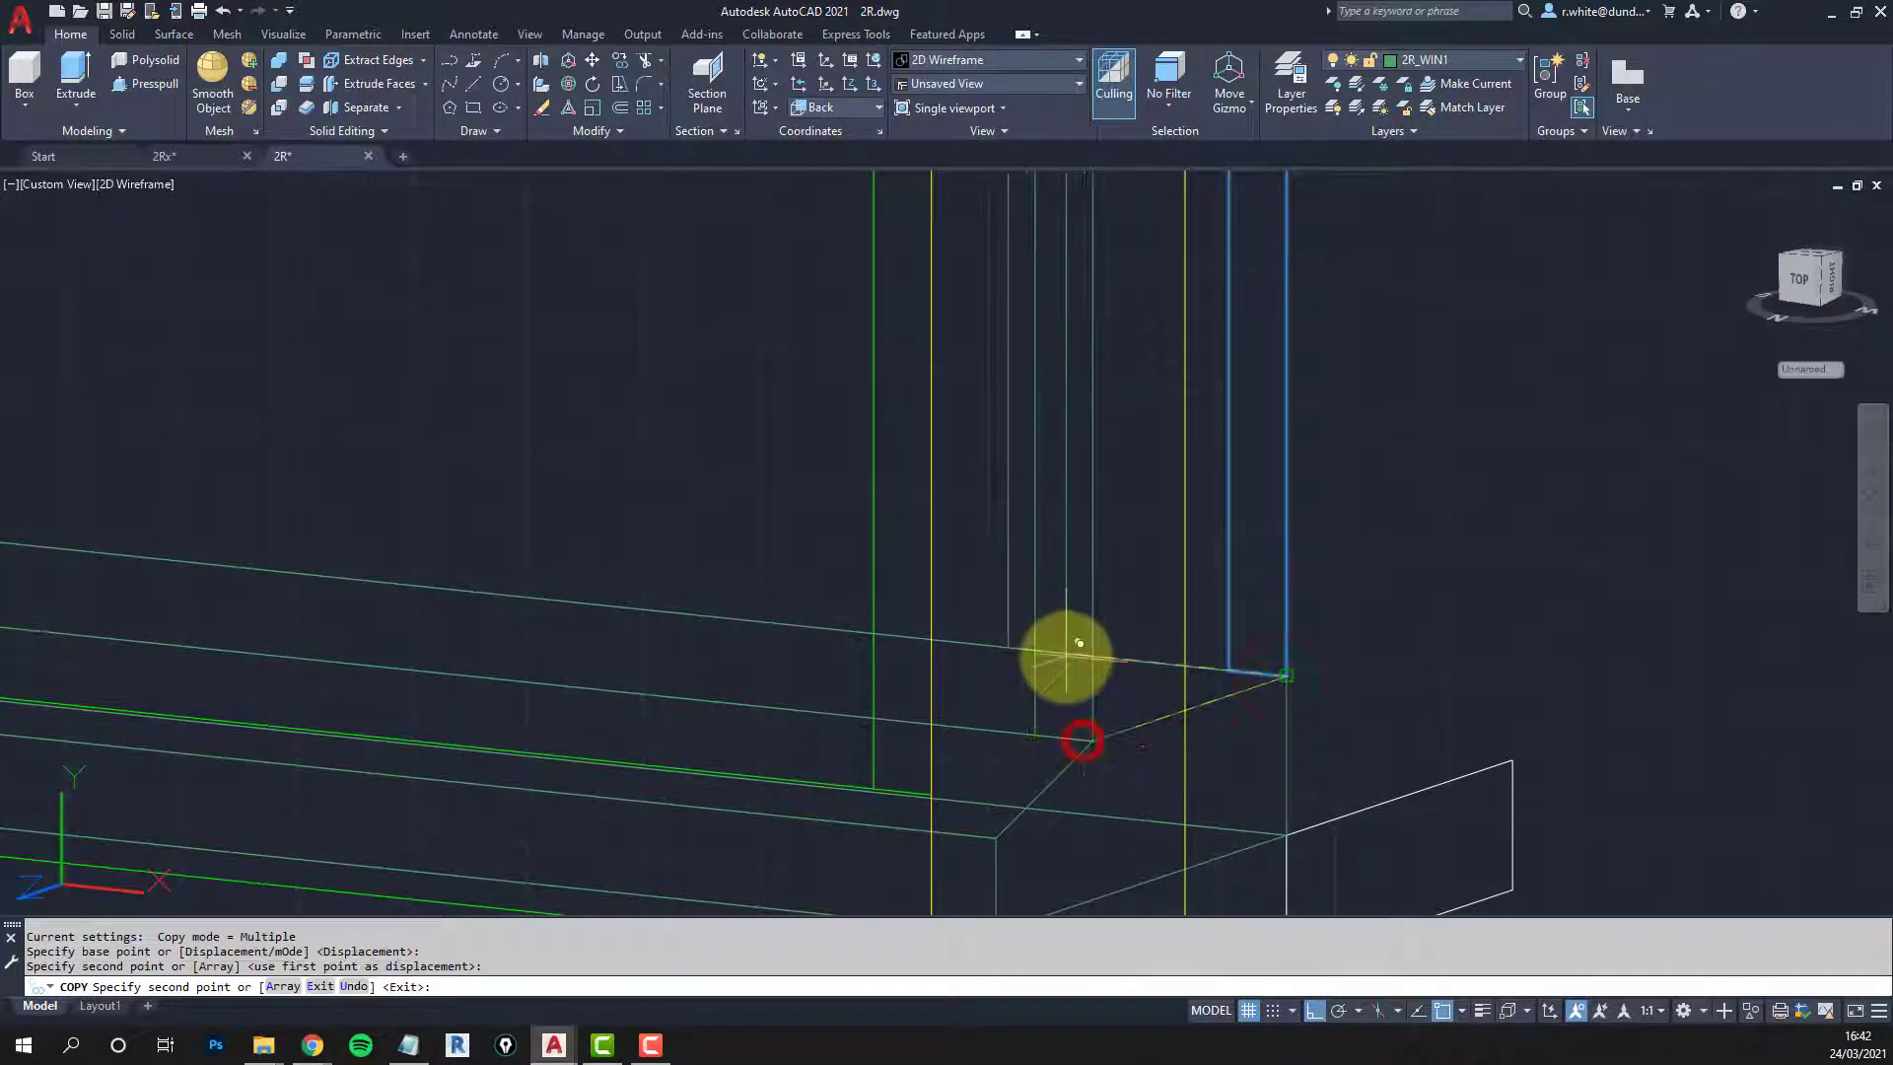
key("Return")
scroll(1081, 619, "down", 1)
middle_click_drag(1081, 619, 1014, 698)
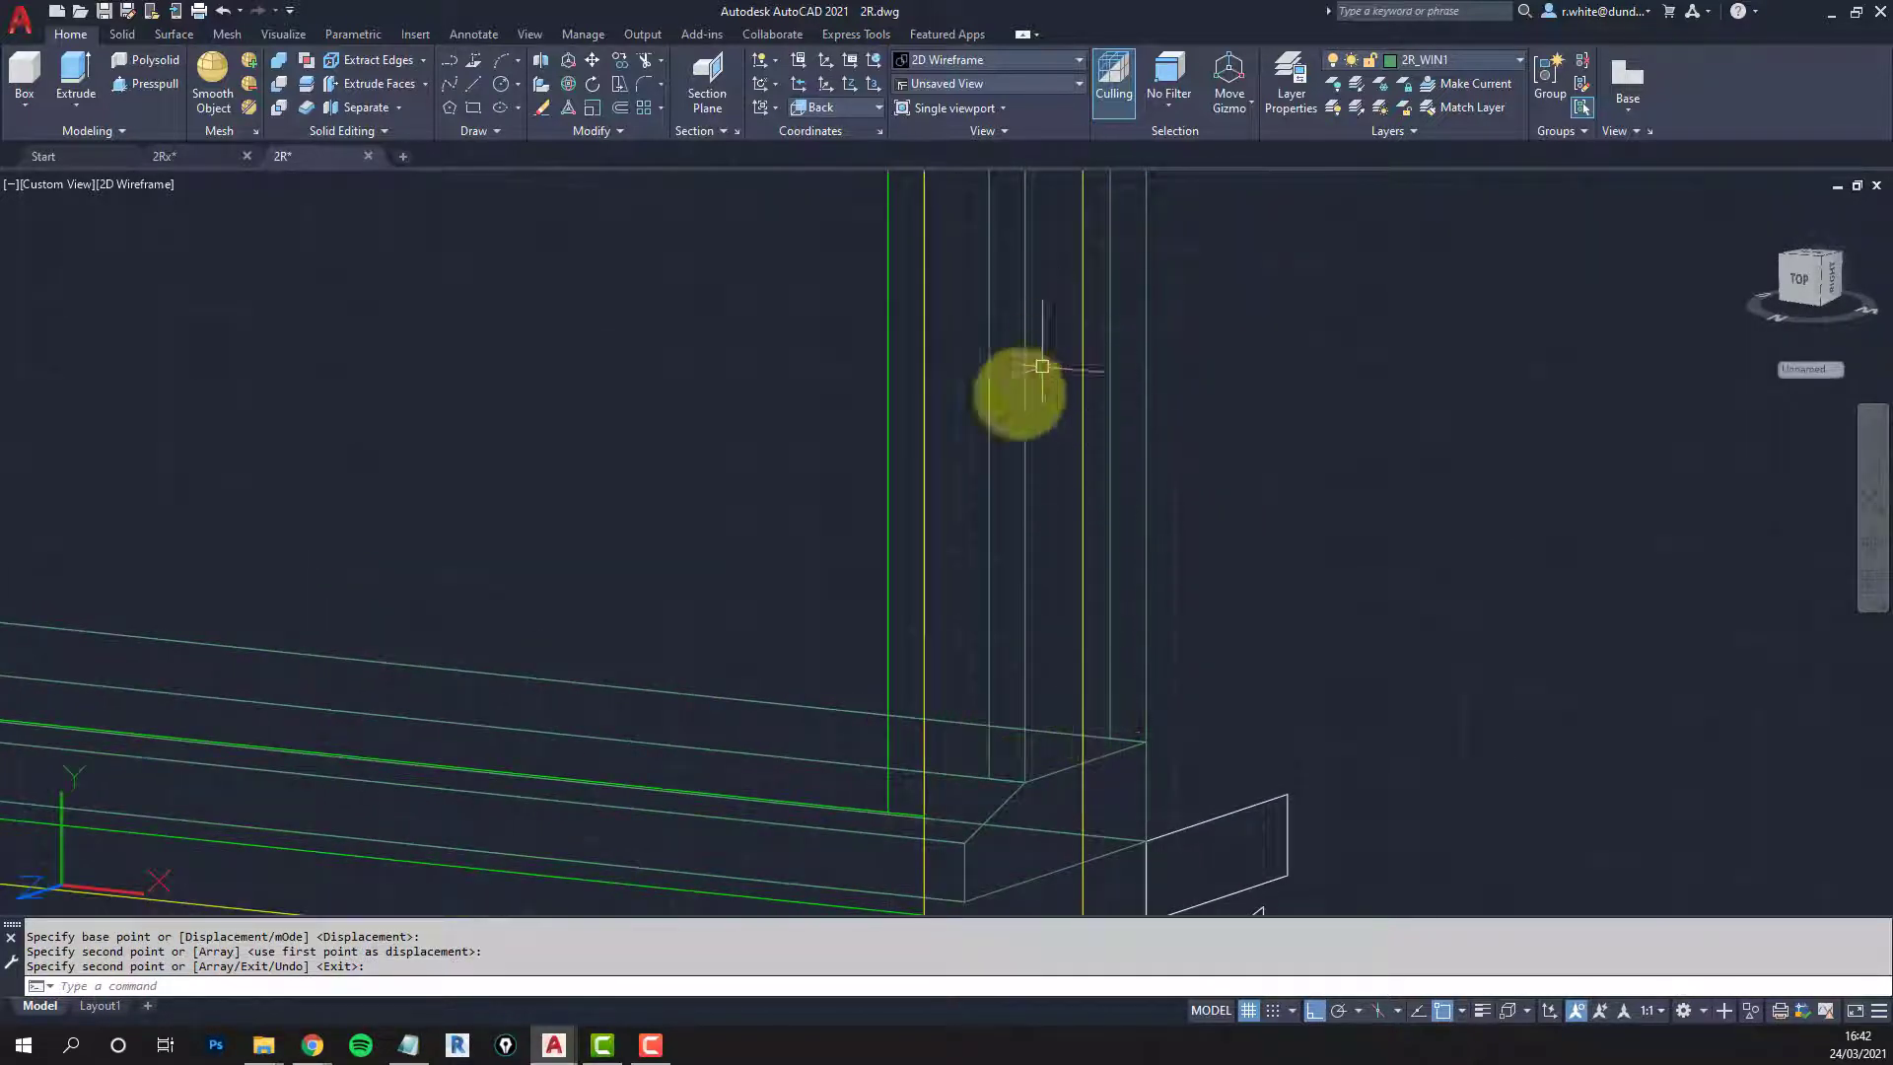
mouse_move(959, 536)
middle_mouse_down("shift")
mouse_move(848, 606)
mouse_move(1247, 621)
middle_mouse_up("shift")
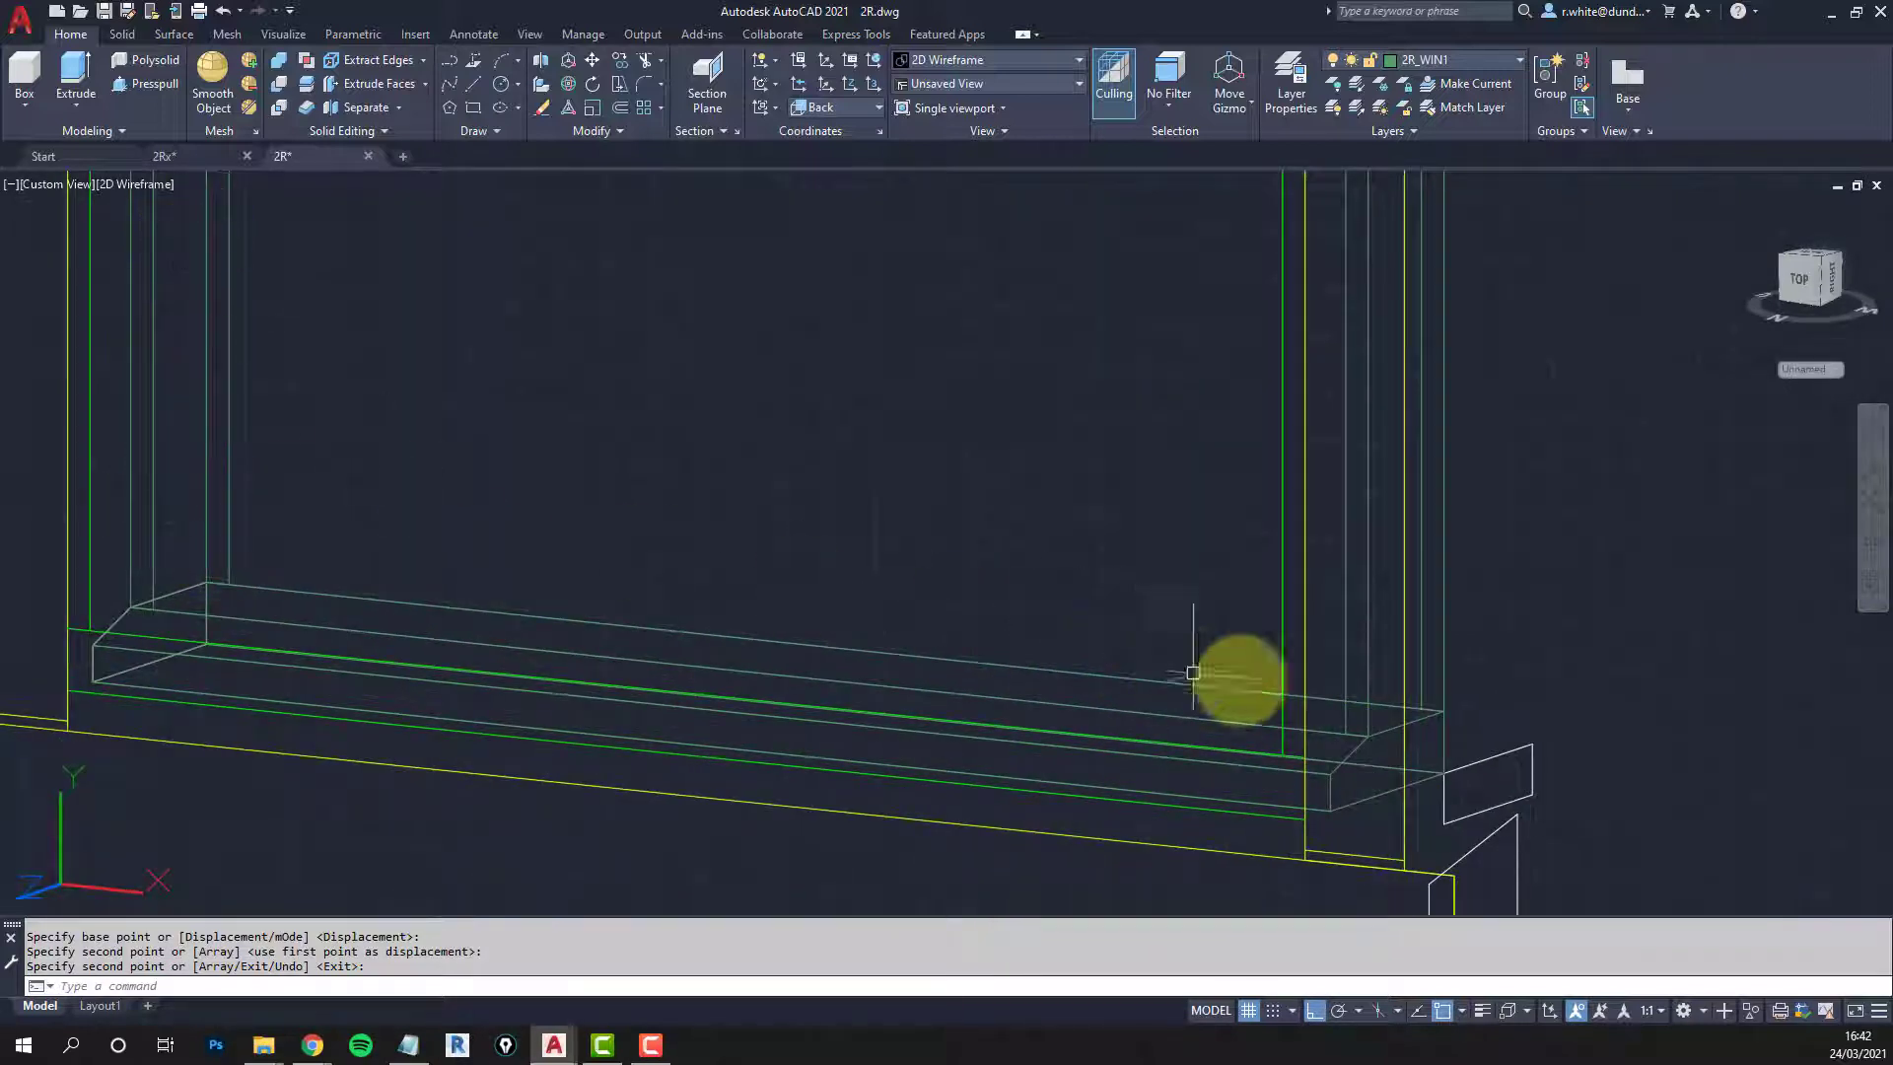
Step: Start a 3D face up the right jamb's reveal, bridging the inner edges of the original and copied jamb faces
key("Escape")
key("Escape")
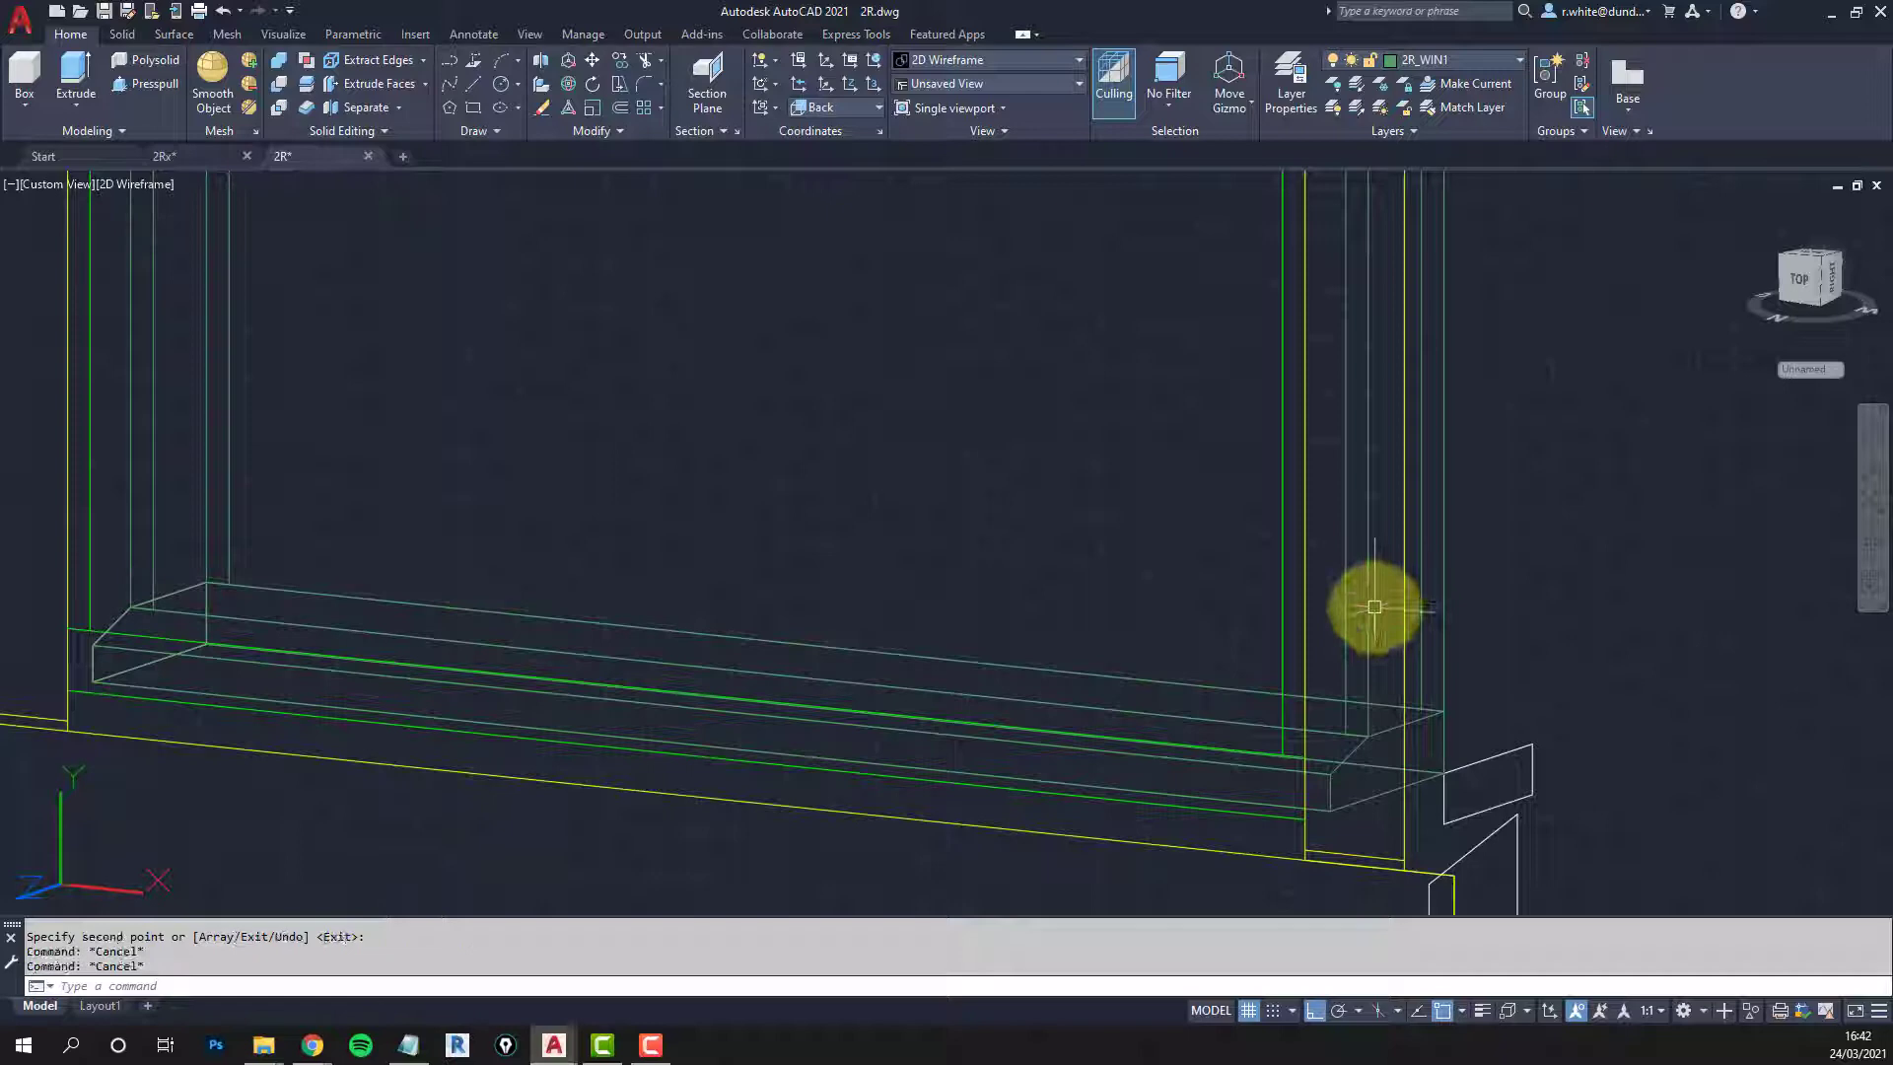
type("3f")
key("Return")
scroll(1361, 730, "up", 2)
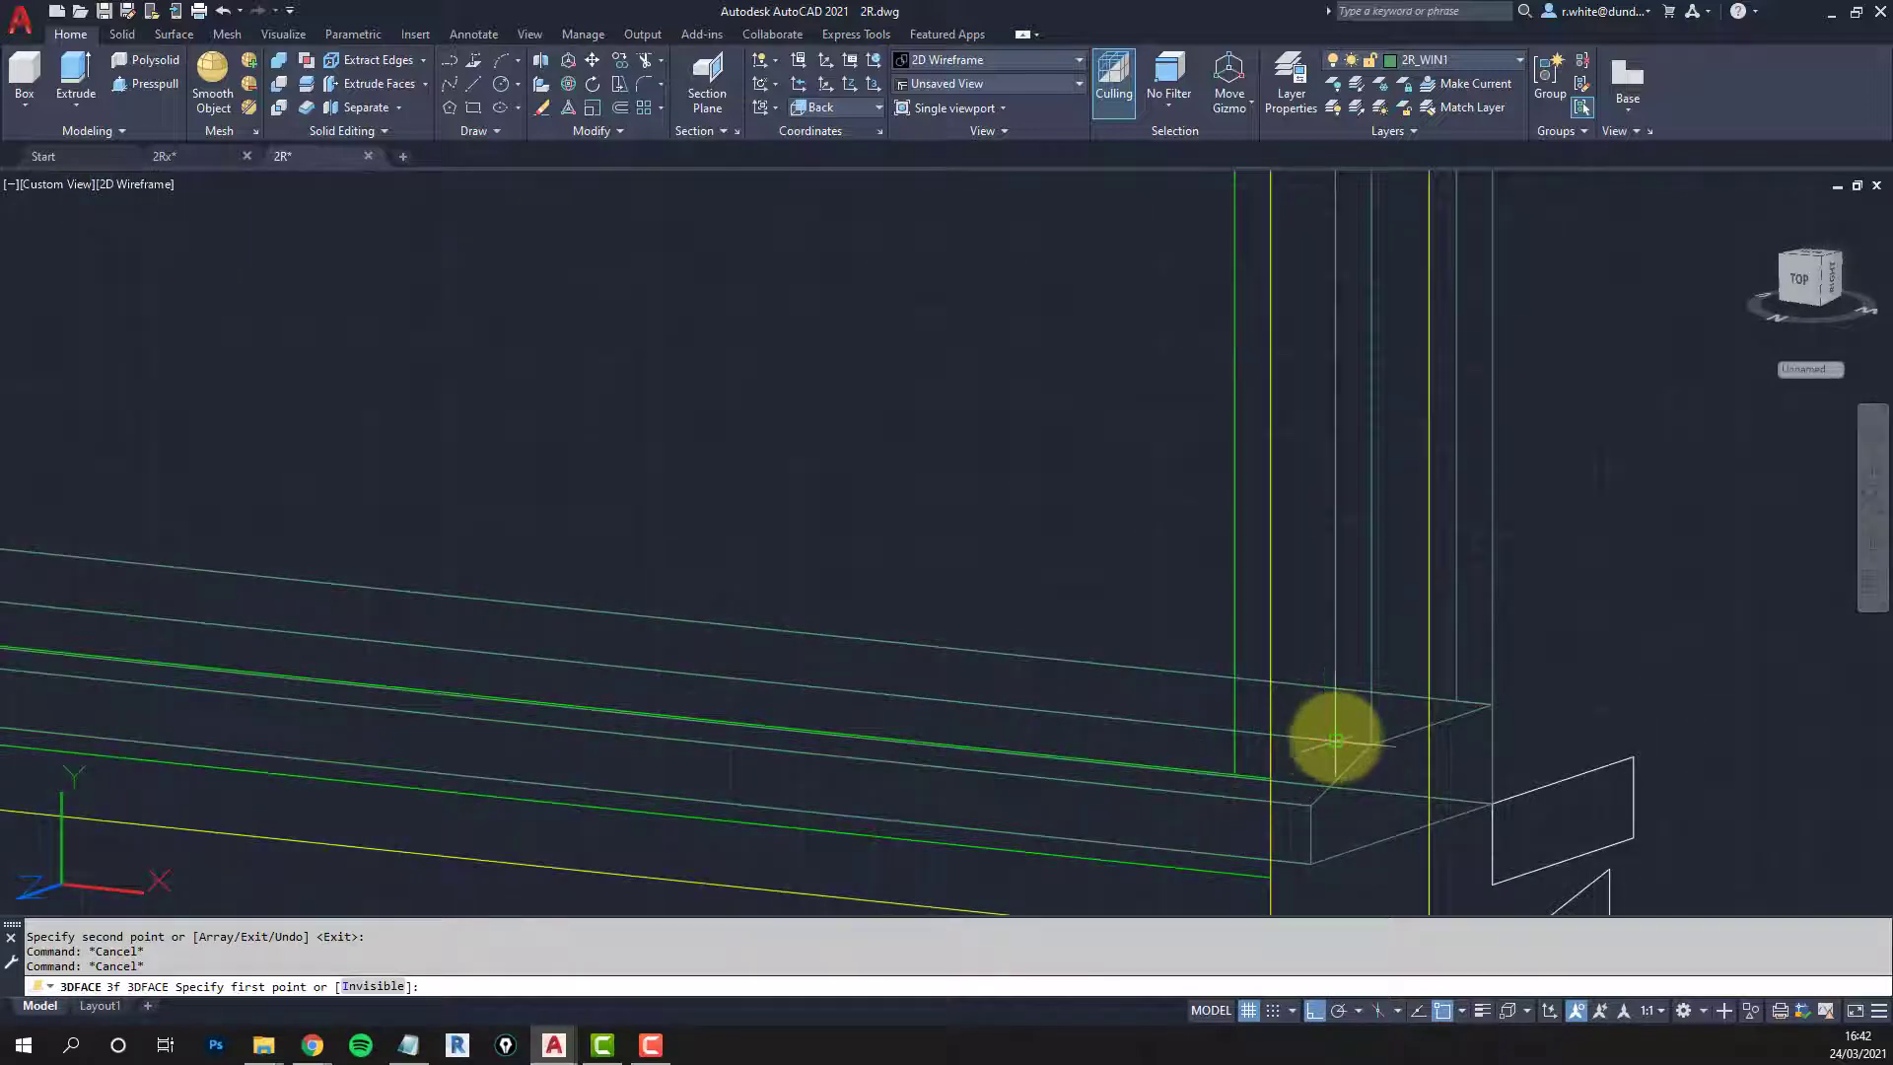
left_click(1456, 699)
scroll(1450, 647, "down", 2)
middle_click_drag(1405, 552, 1337, 866)
scroll(1238, 562, "down", 5)
scroll(1282, 474, "up", 6)
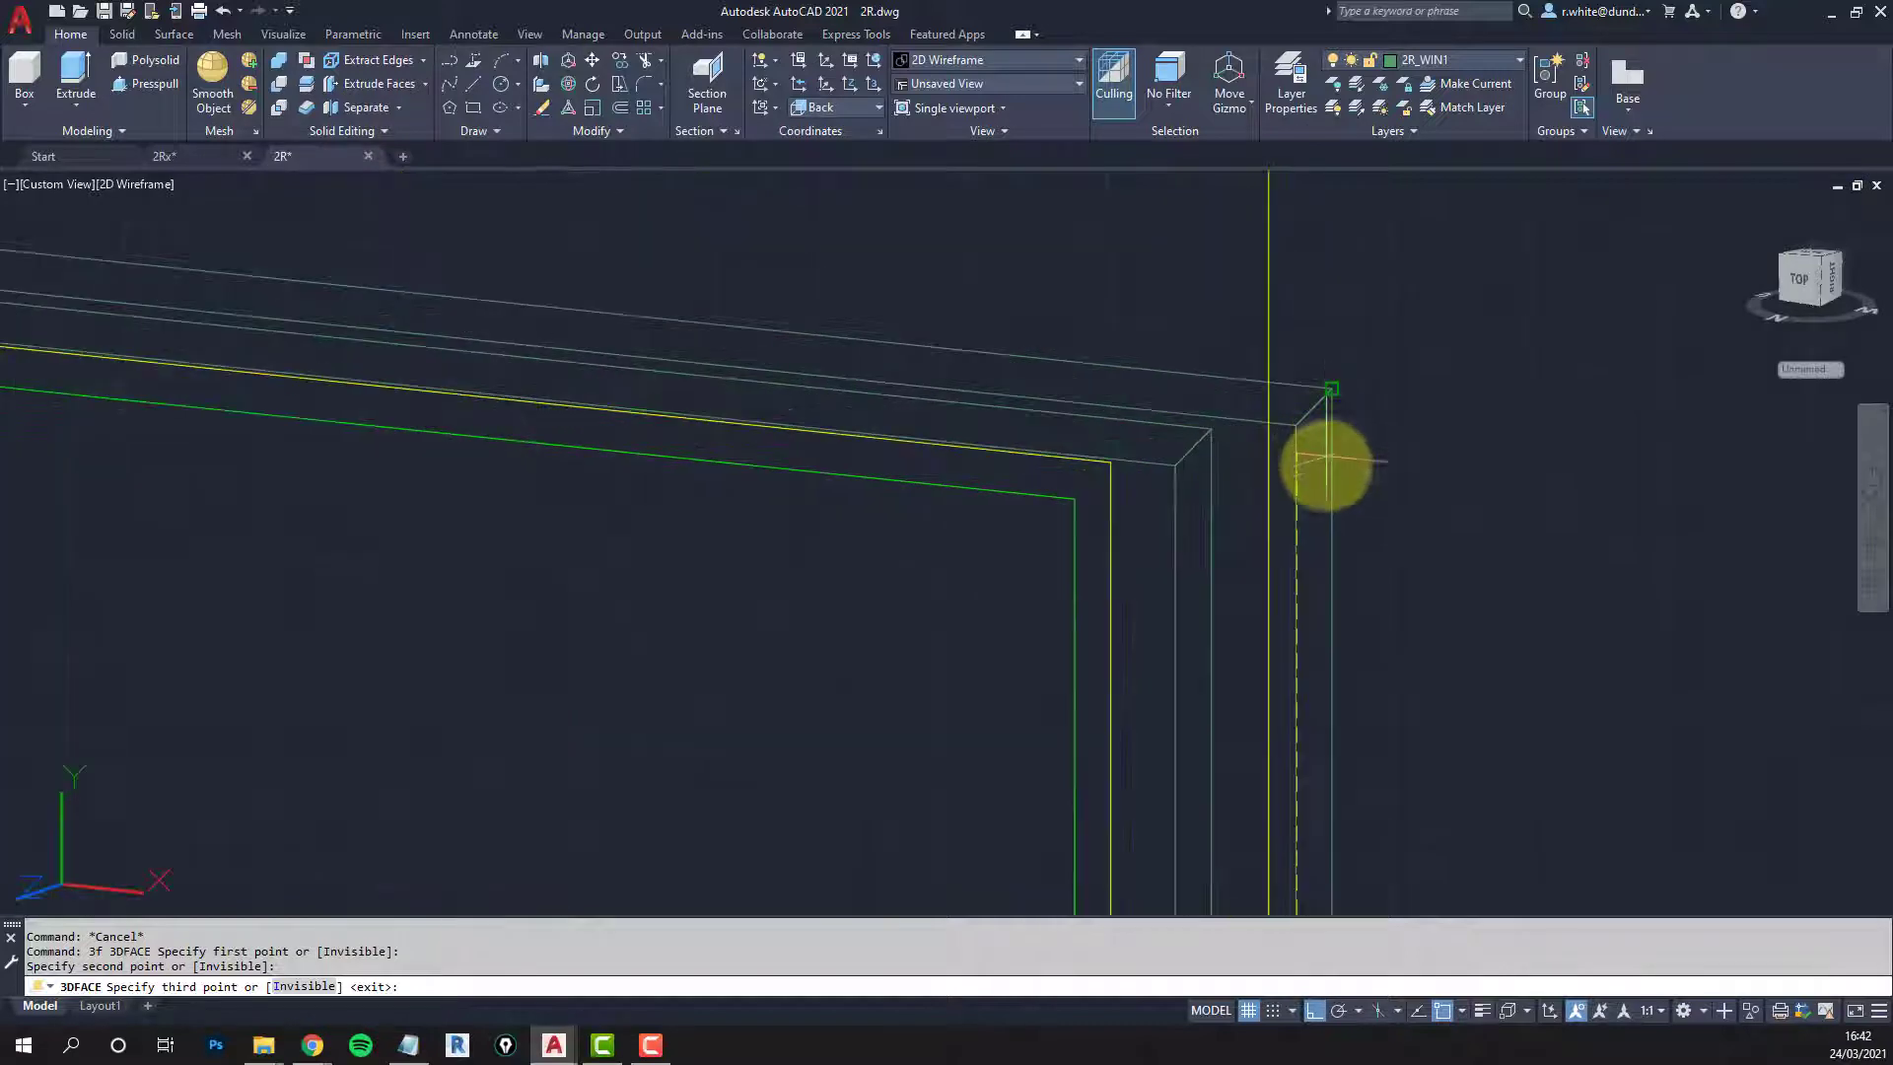
left_click(1251, 365)
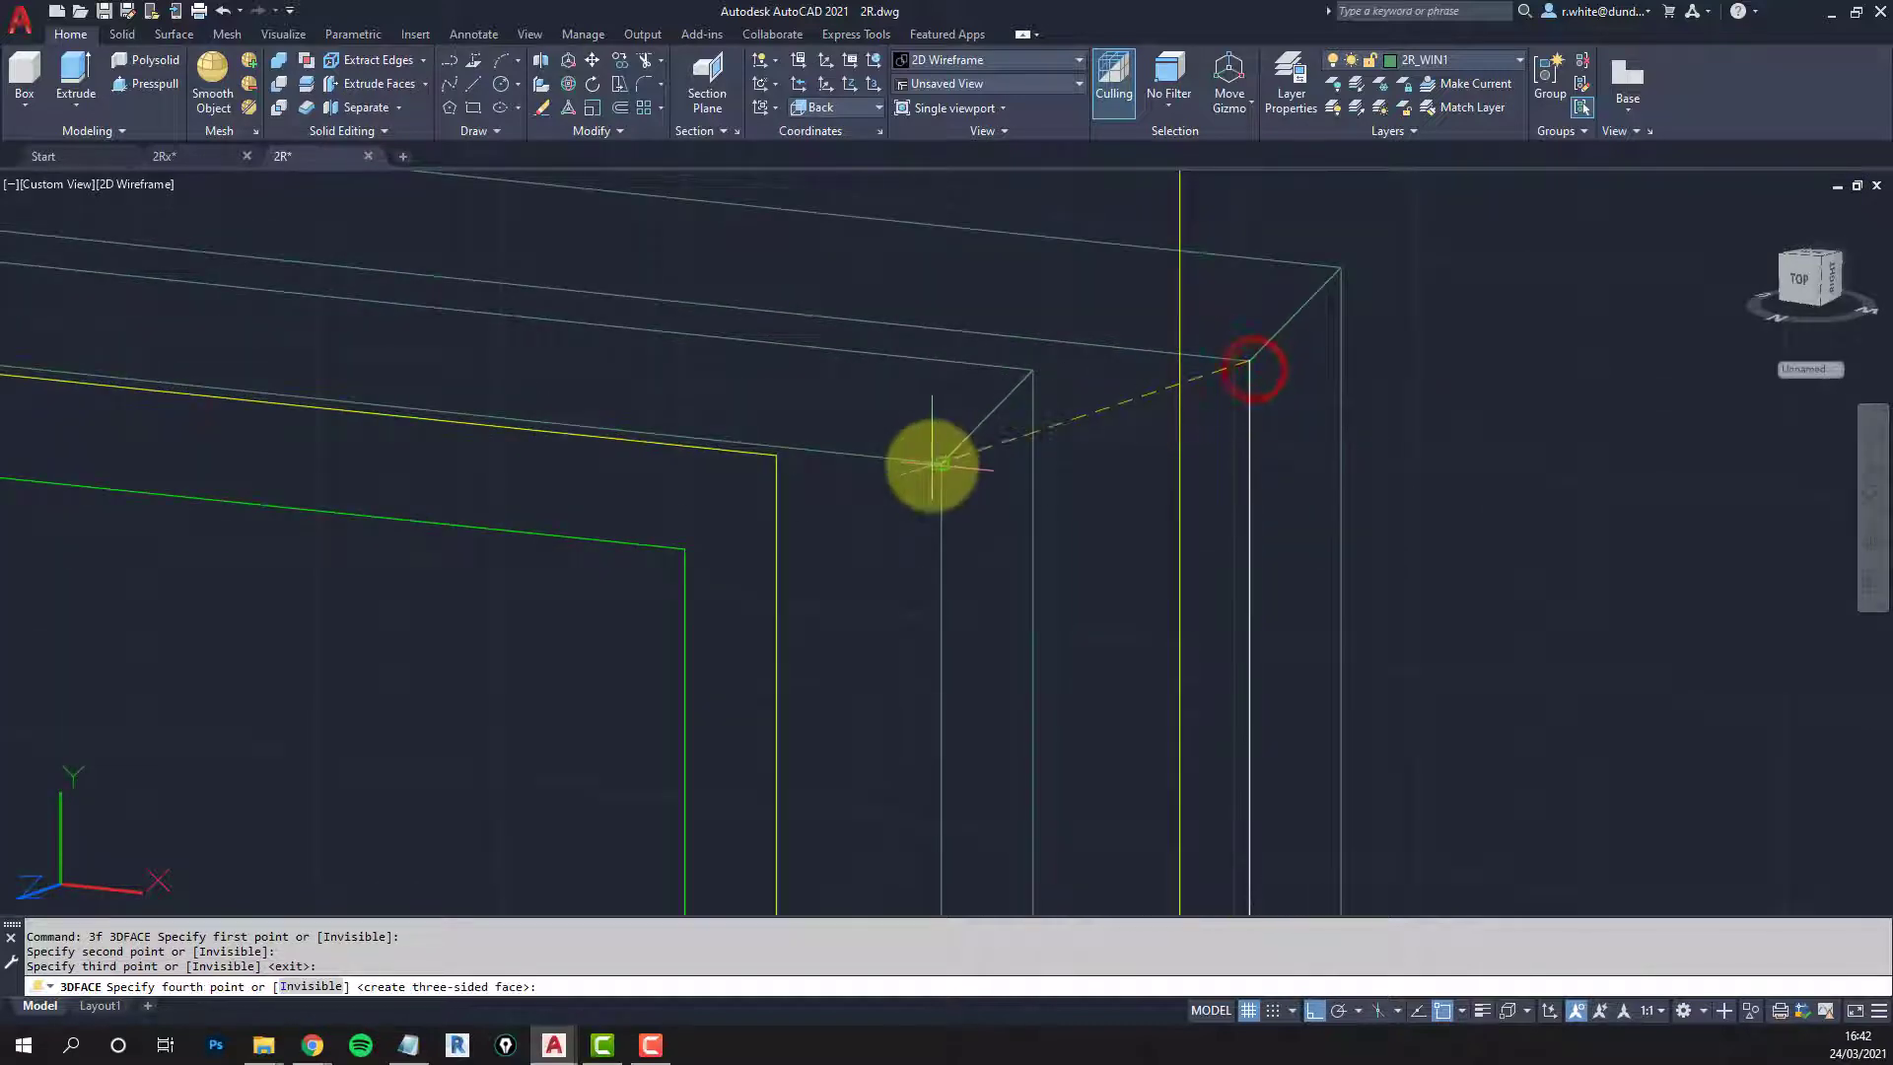
Step: Continue the 3D face along the underside of the head to the inner corners at the left jamb
scroll(961, 471, "down", 6)
middle_click_drag(972, 473, 1701, 575)
scroll(720, 459, "up", 4)
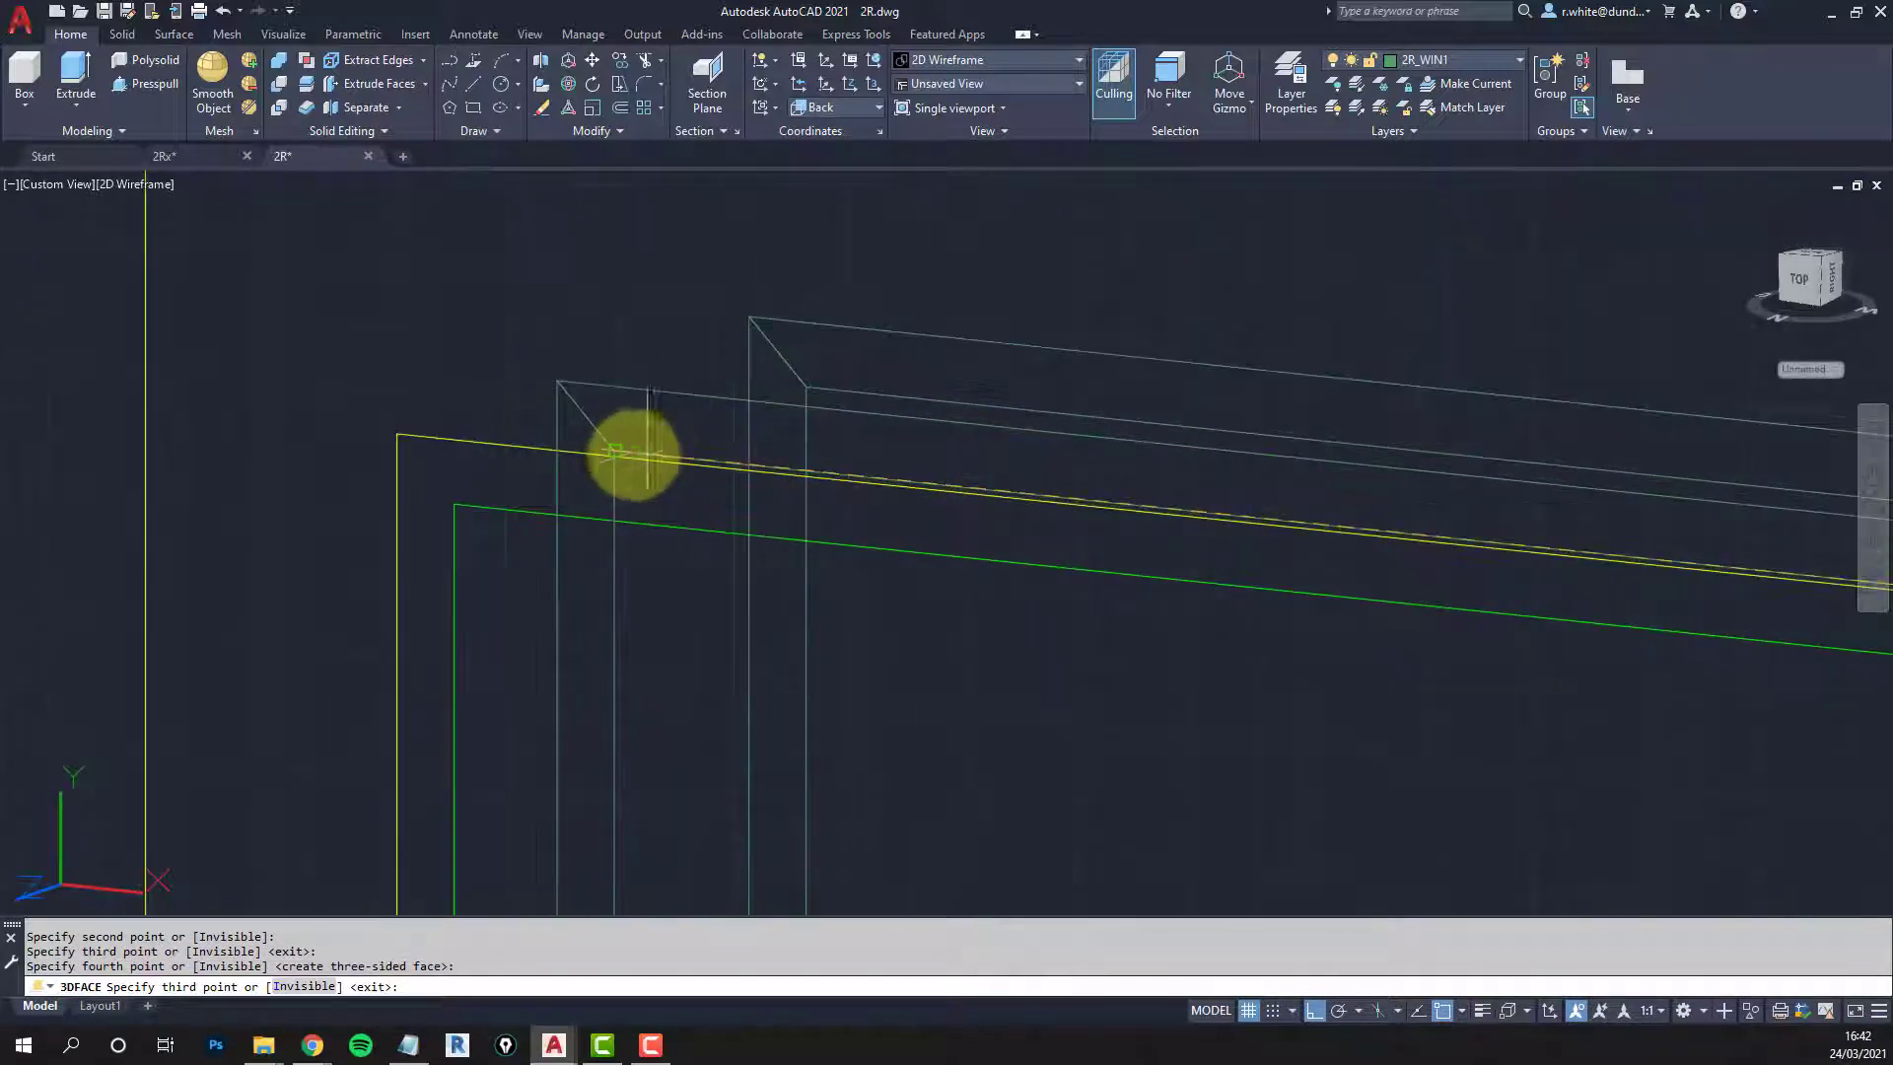
left_click(632, 454)
left_click(806, 387)
Step: Continue the 3D face down the left jamb's reveal to the bottom rail's top surface and finish the run of faces
scroll(867, 499, "down", 4)
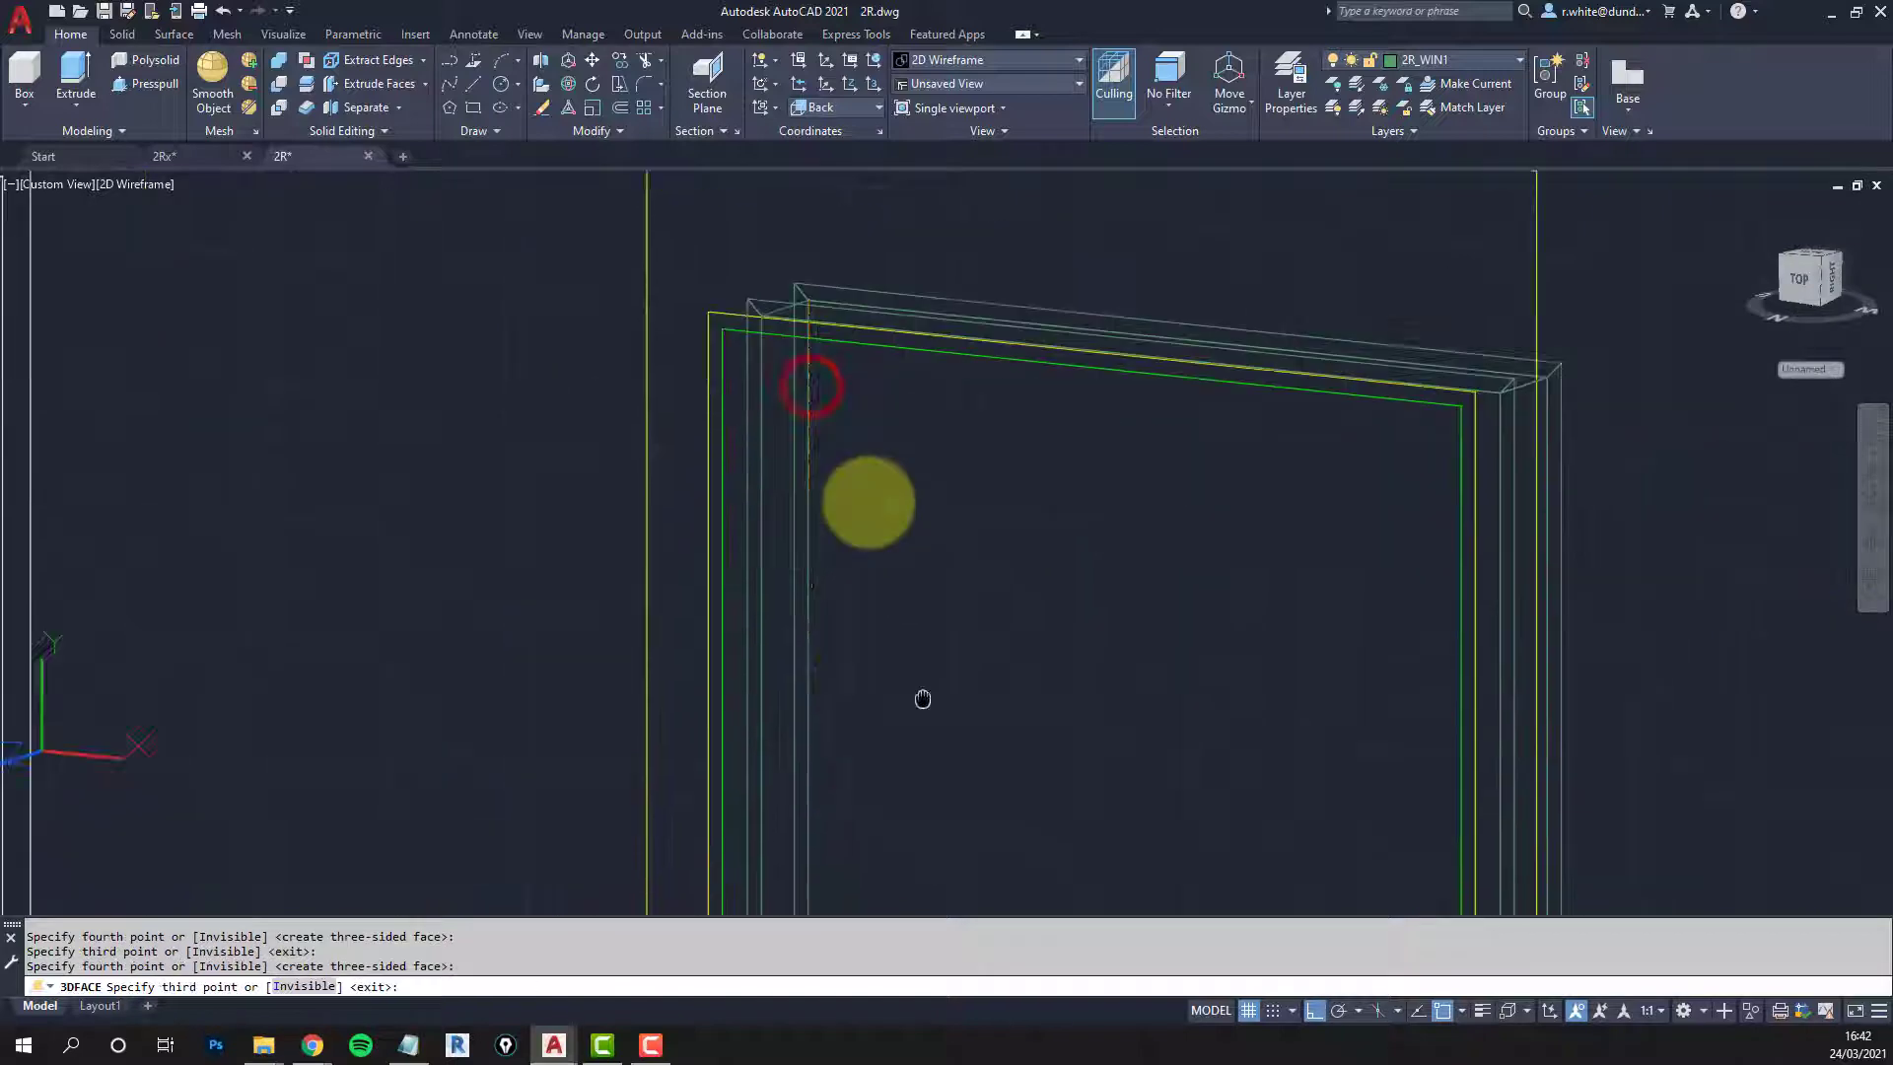
scroll(784, 406, "up", 5)
middle_click_drag(807, 218, 808, 183)
scroll(824, 641, "up", 1)
middle_click_drag(826, 641, 829, 63)
scroll(795, 630, "up", 2)
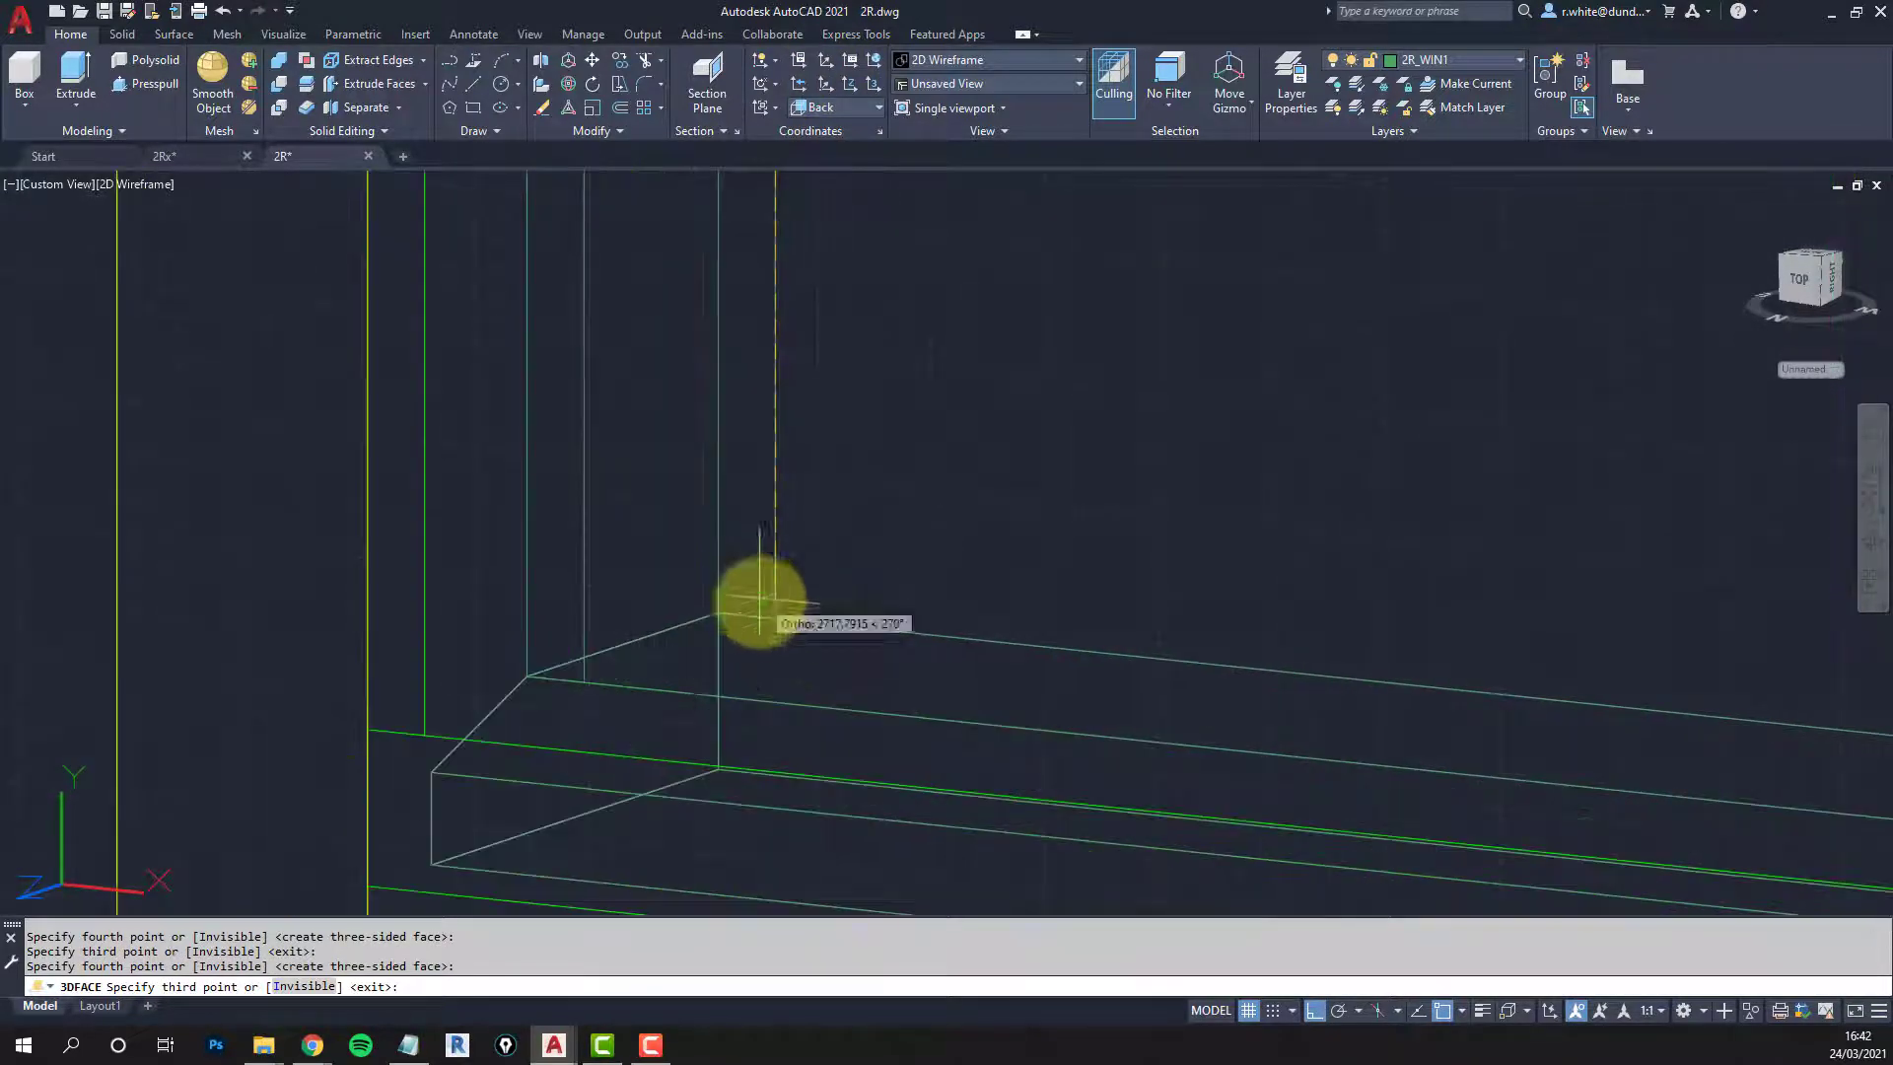
left_click(772, 622)
left_click(583, 677)
key("Return")
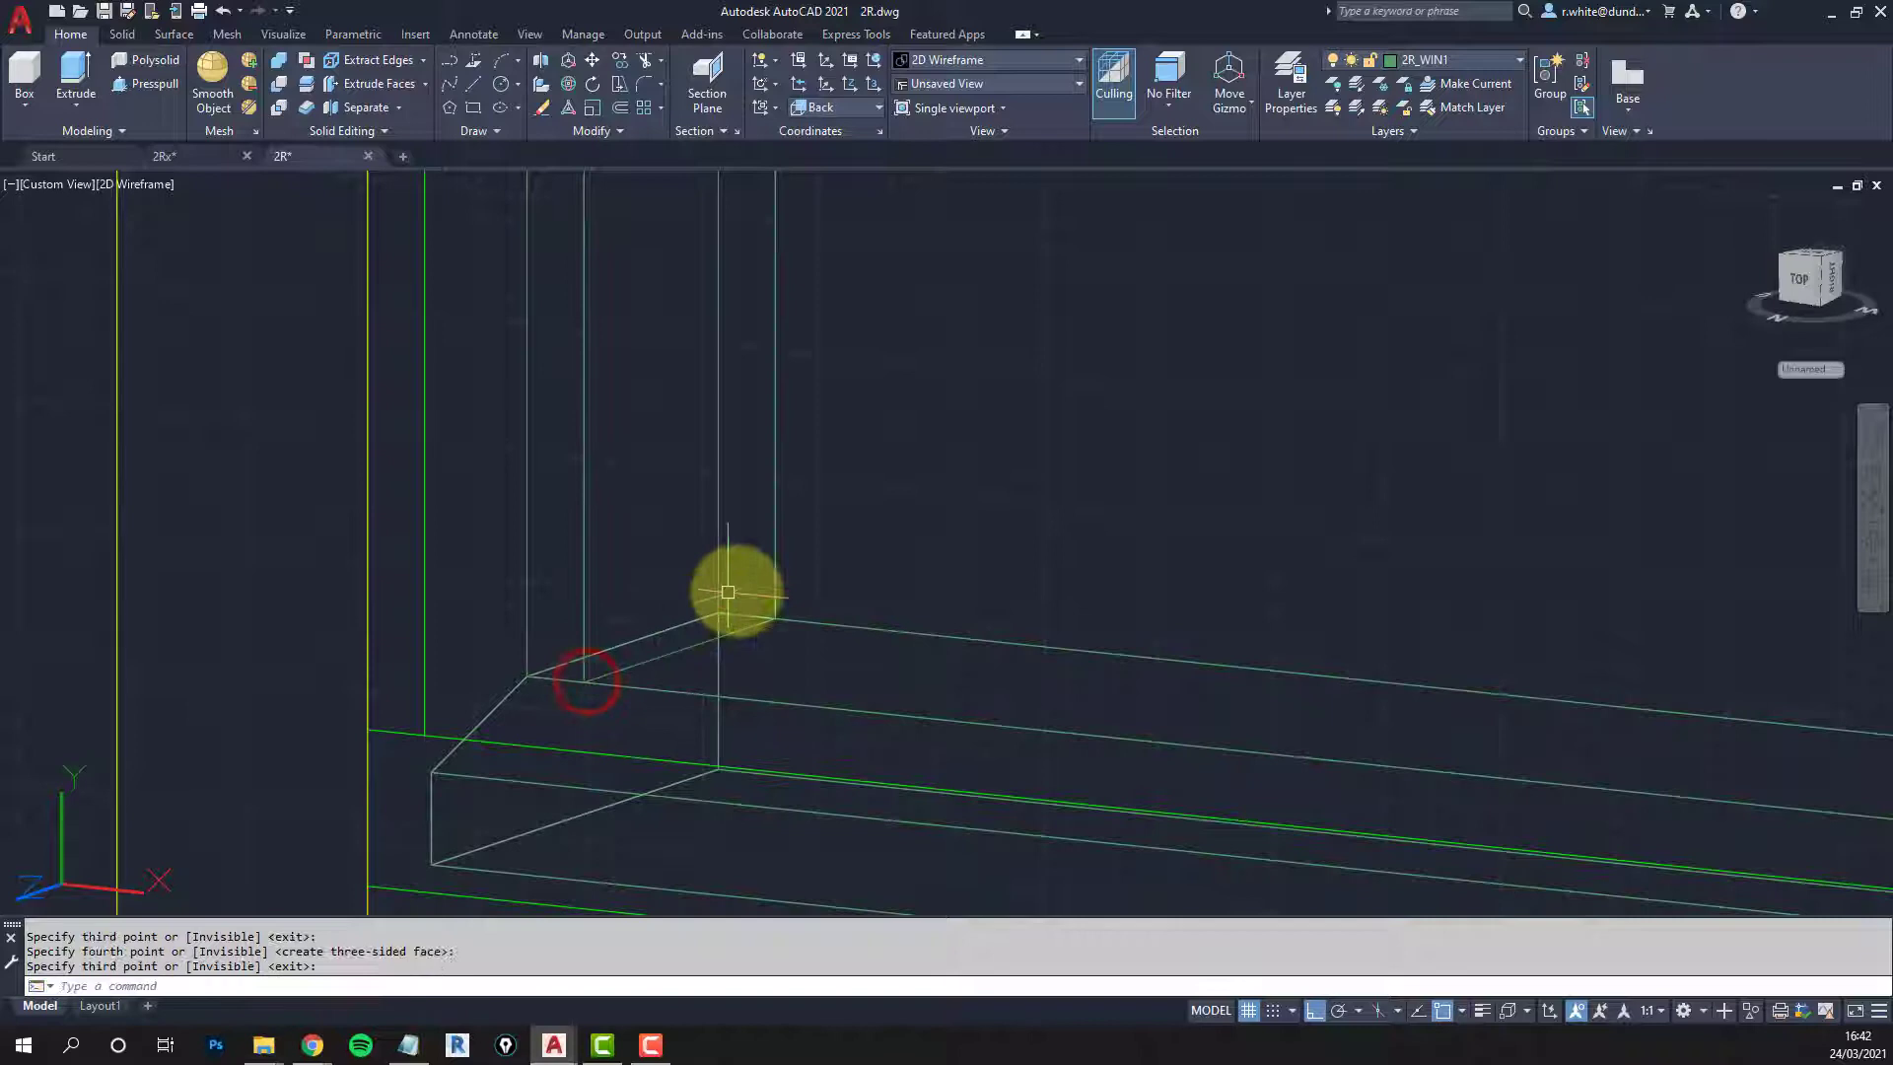
Step: Set the visual style to Shaded with Edges and check the new inner frame from several angles
scroll(835, 555, "down", 3)
scroll(873, 522, "down", 2)
middle_click_drag(887, 523, 832, 751)
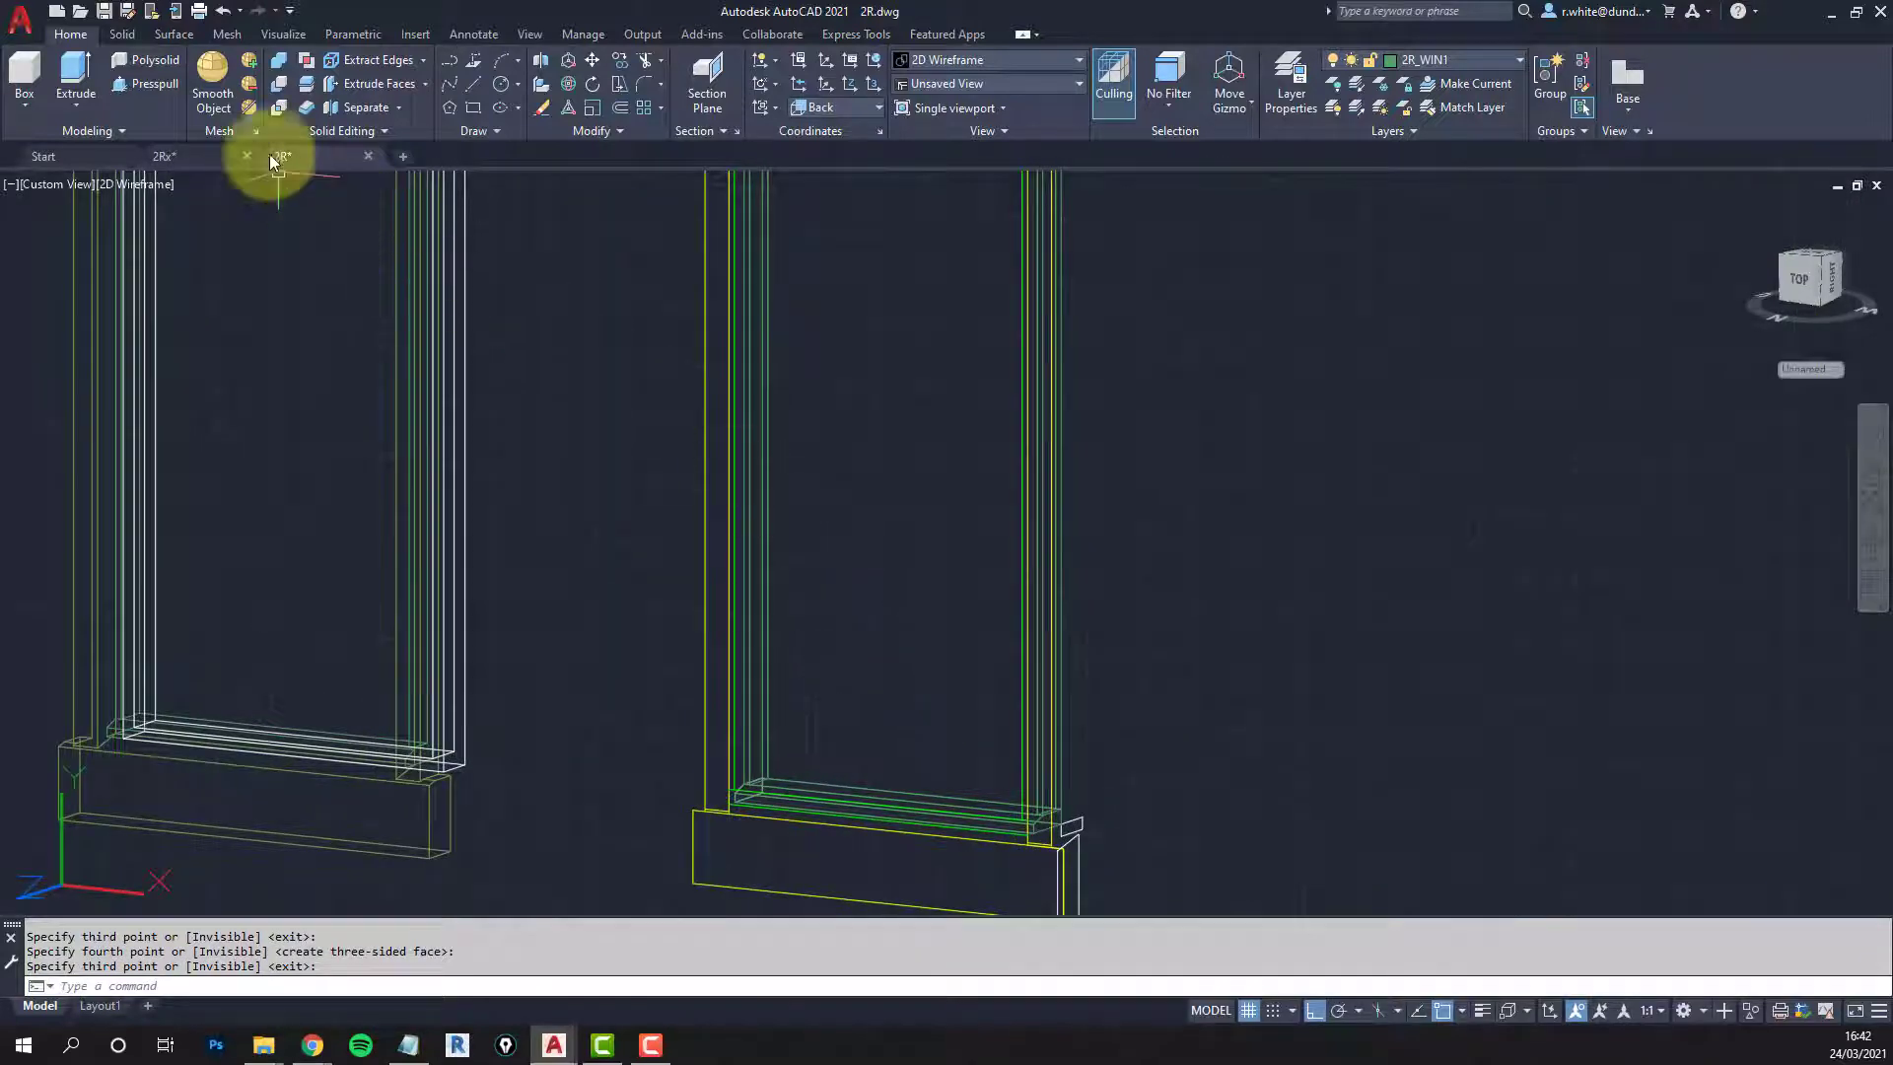
left_click(131, 184)
left_click(231, 337)
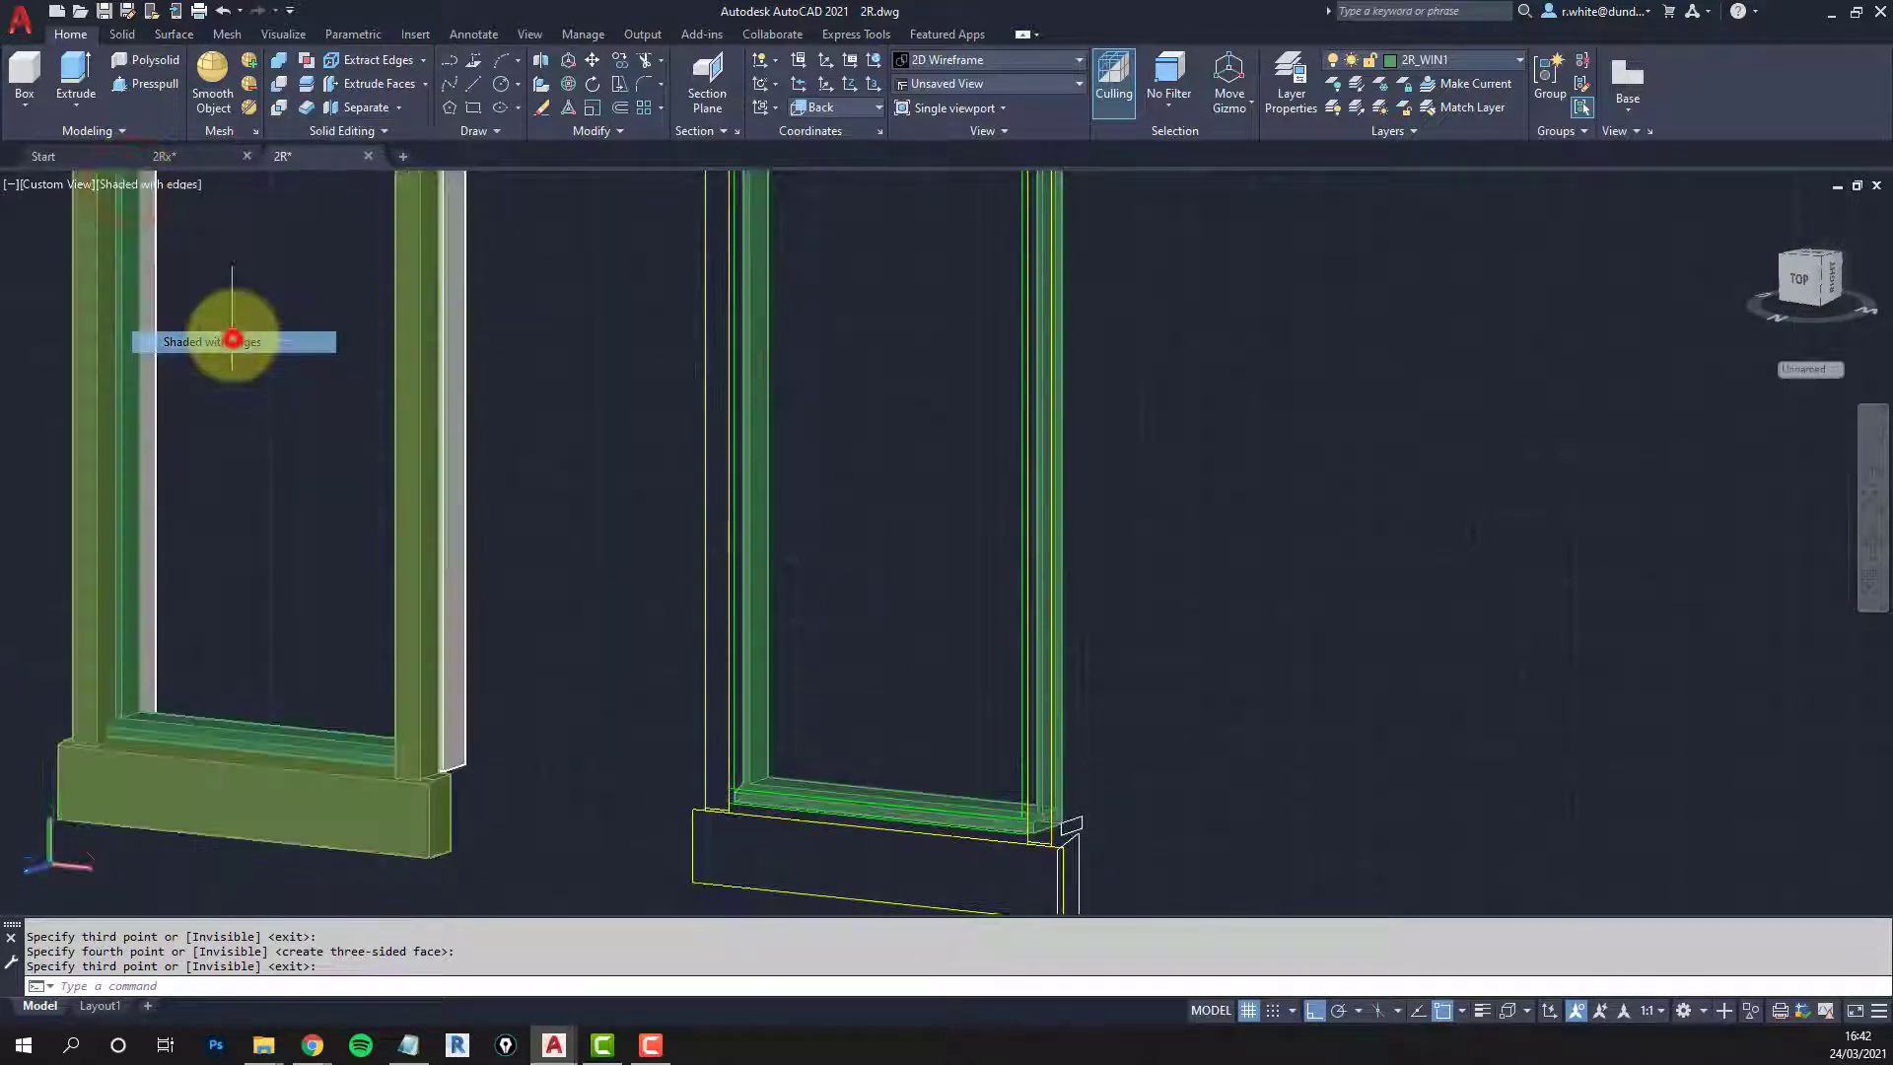
scroll(848, 686, "up", 2)
middle_click_drag(871, 680, 838, 444)
scroll(720, 542, "up", 5)
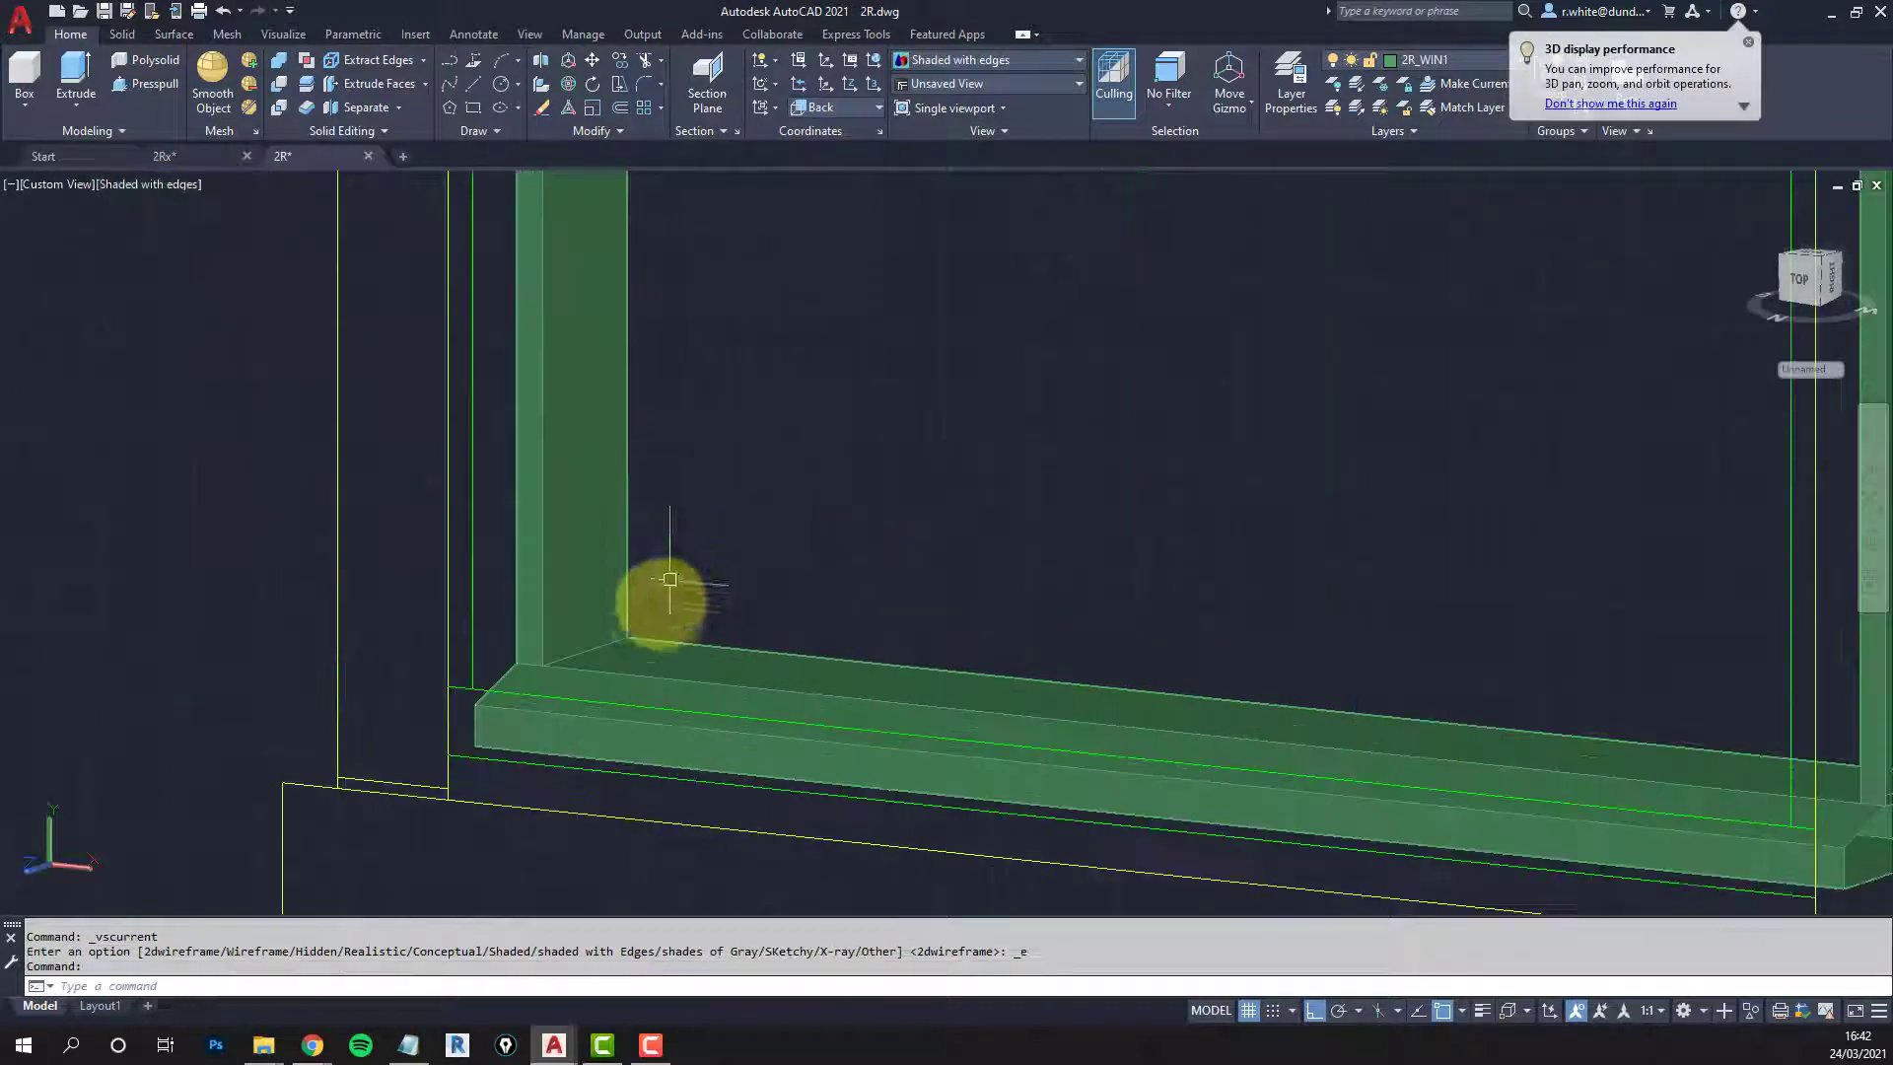
middle_click_drag(673, 619, 789, 444, "shift")
middle_click_drag(972, 434, 921, 693)
scroll(1049, 418, "down", 5)
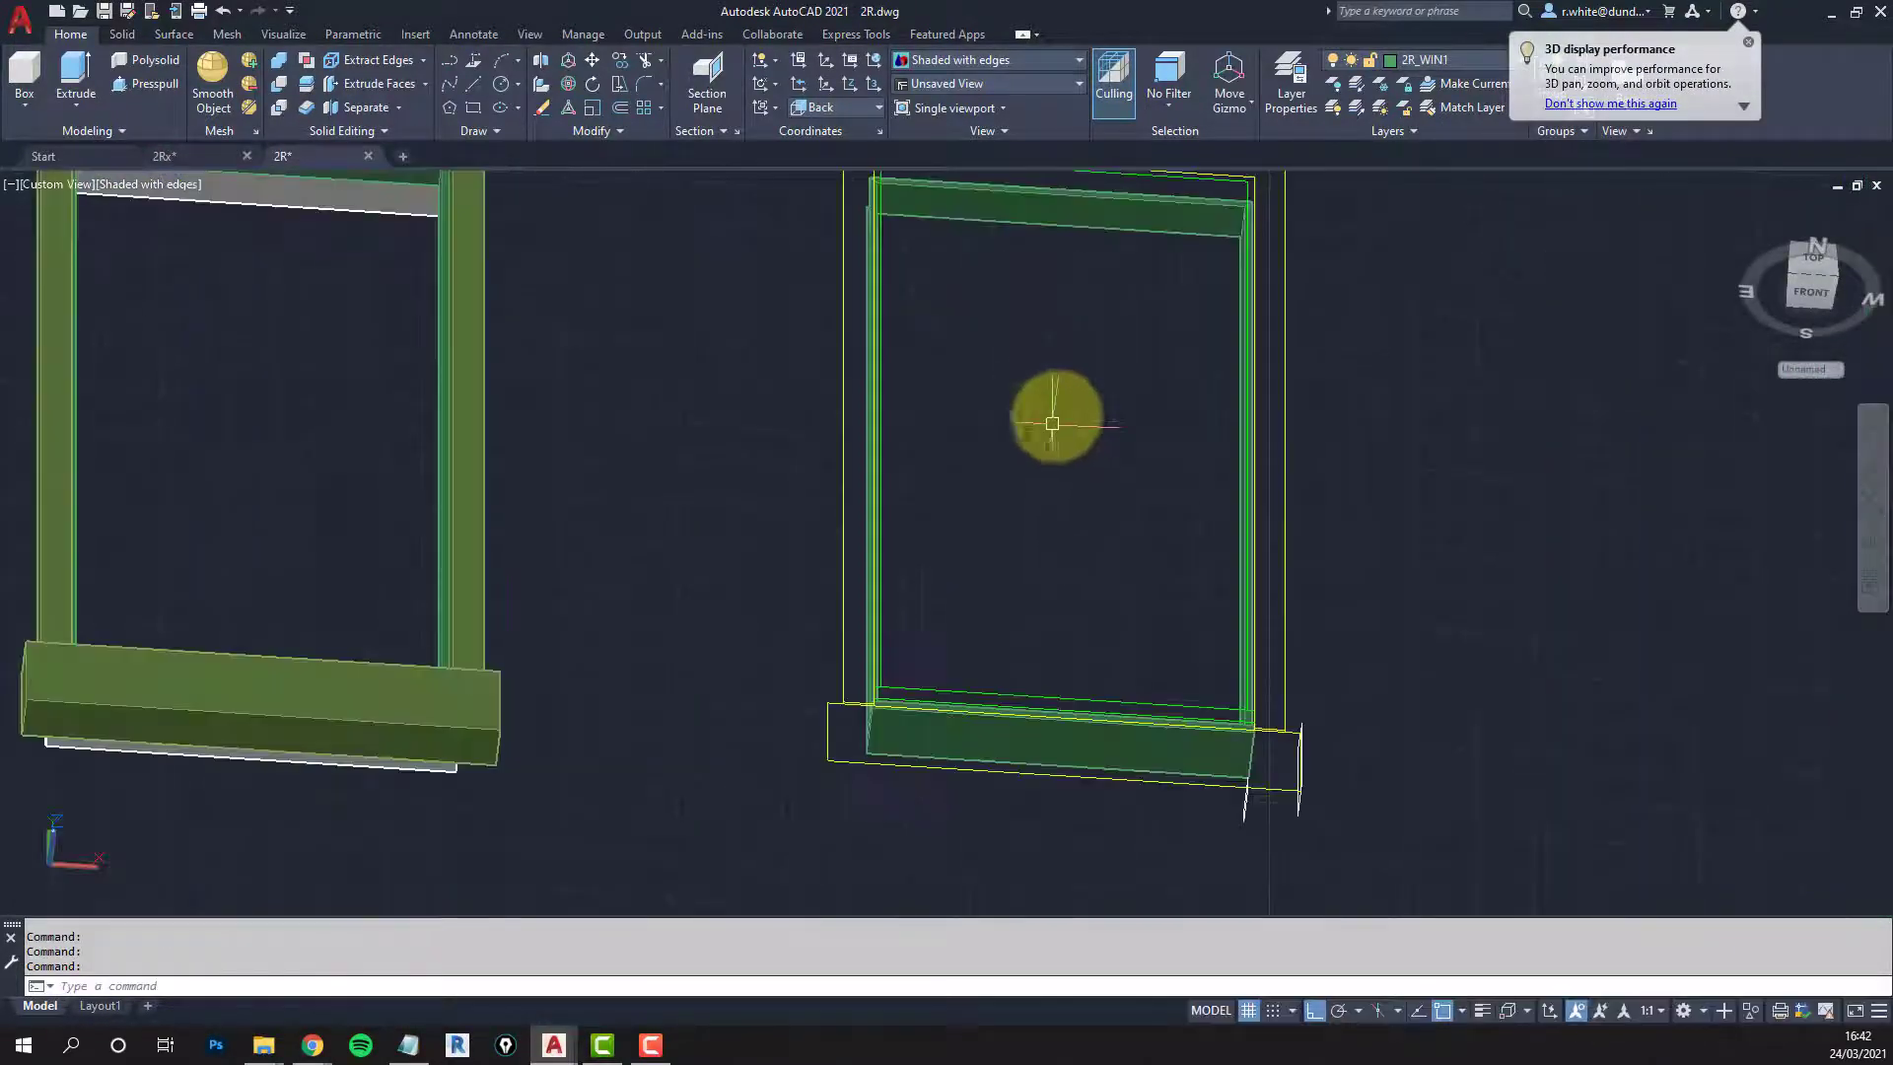
middle_click_drag(1060, 409, 892, 262)
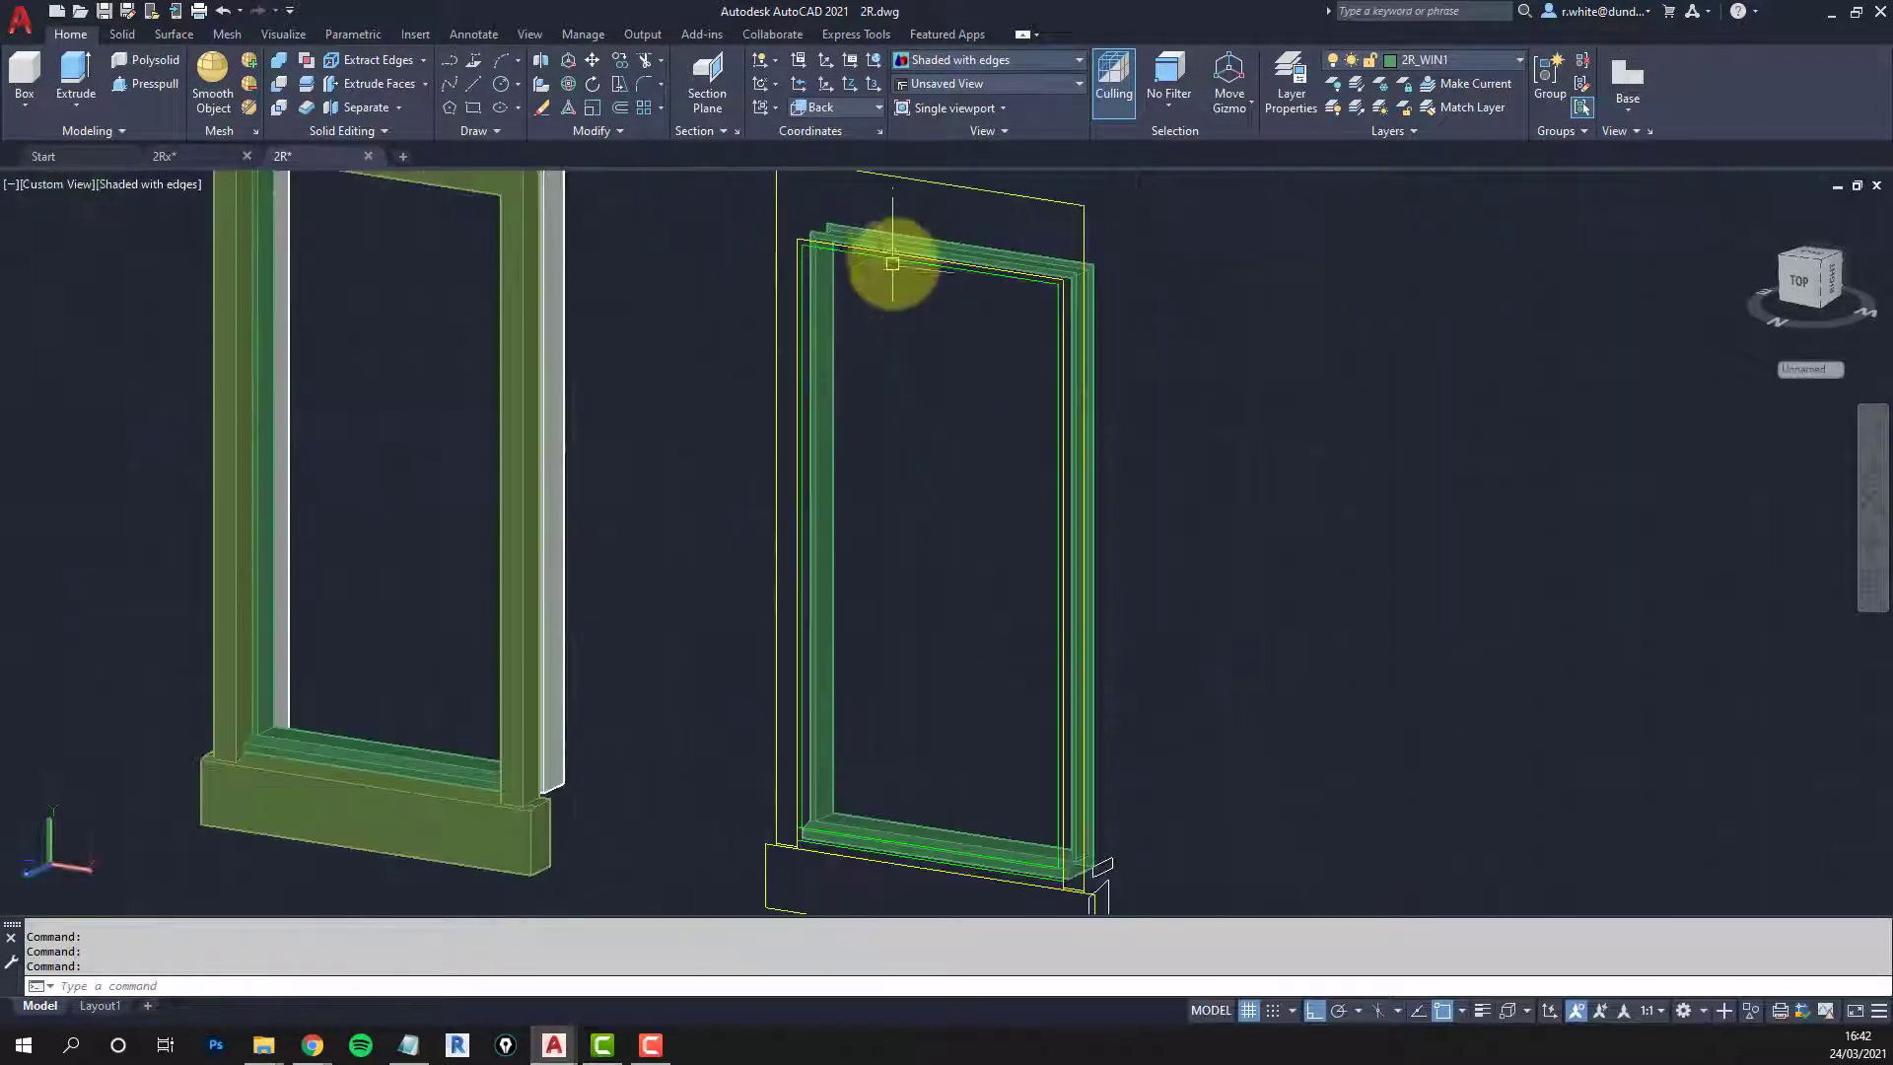
Step: Erase the green elevation lines of the inner frame along the head, both jambs and the bottom rail
scroll(887, 260, "up", 4)
left_click(868, 263)
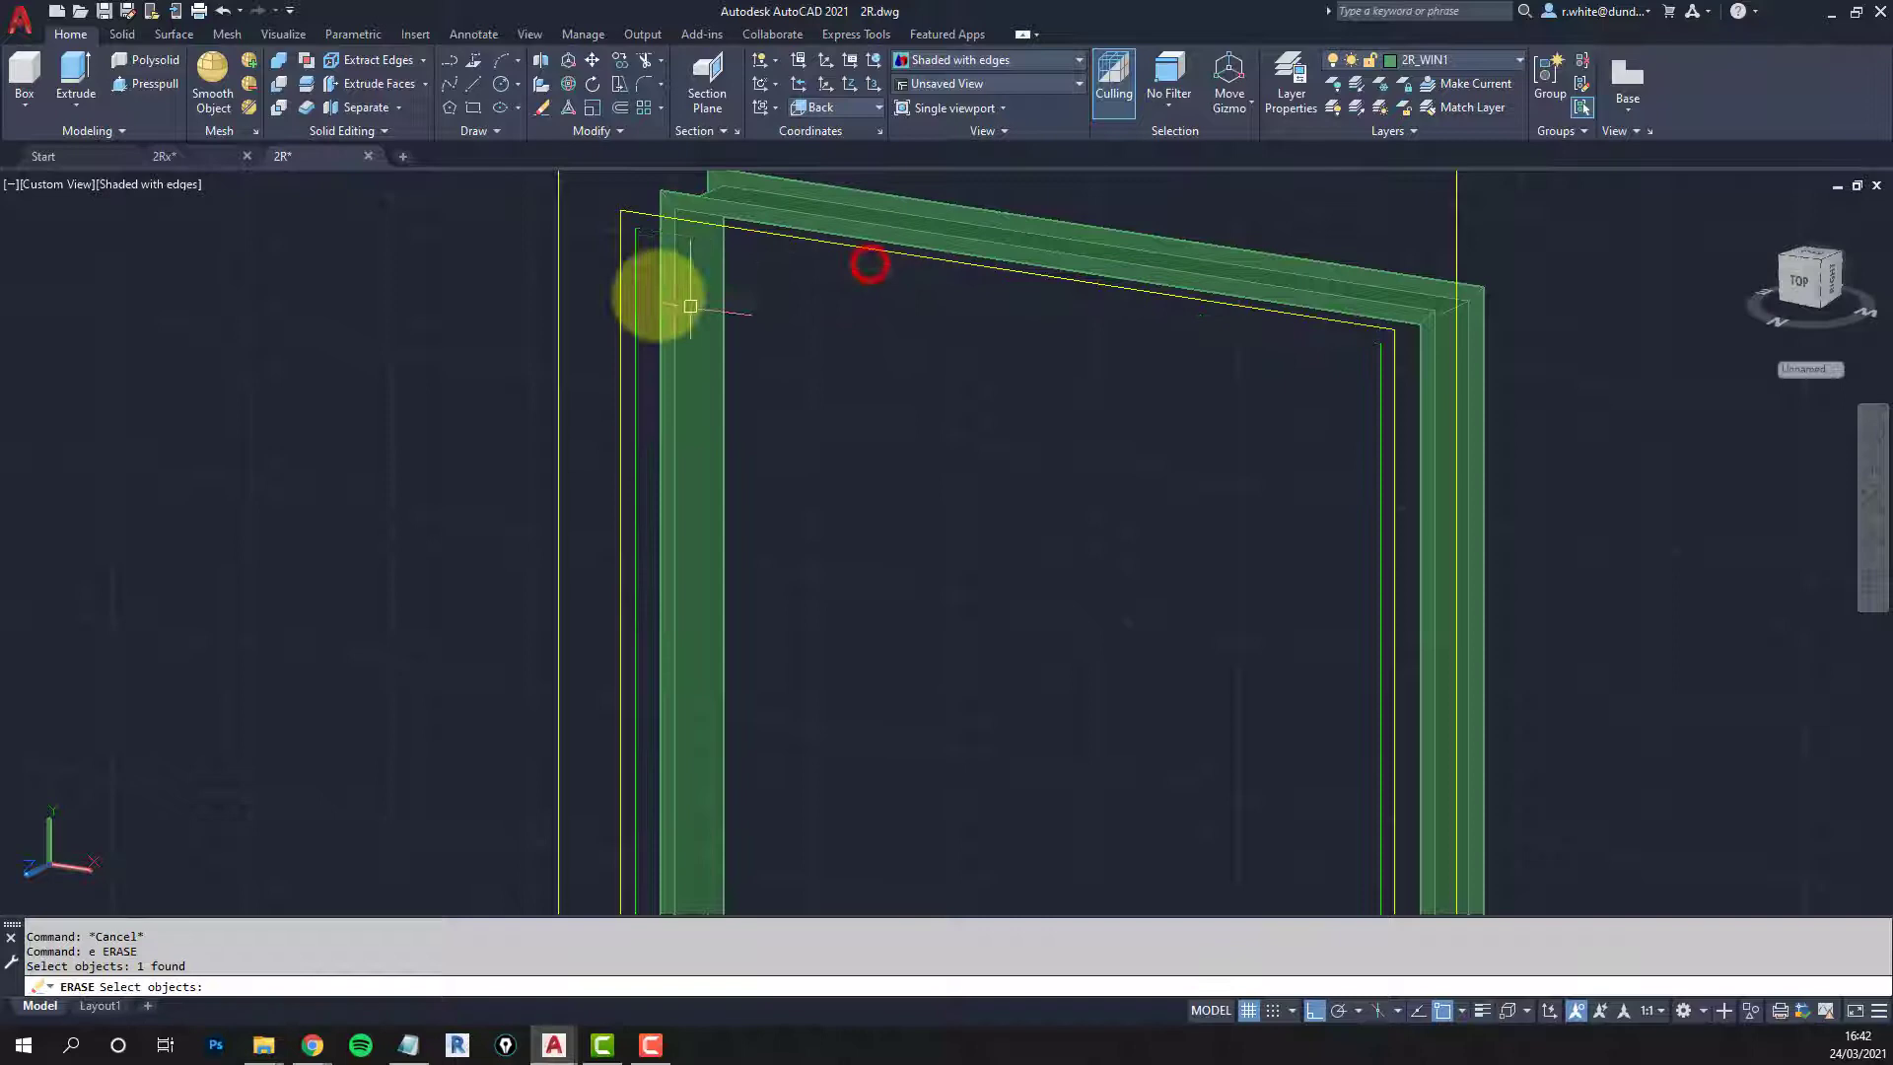
right_click(632, 277)
scroll(1398, 405, "up", 3)
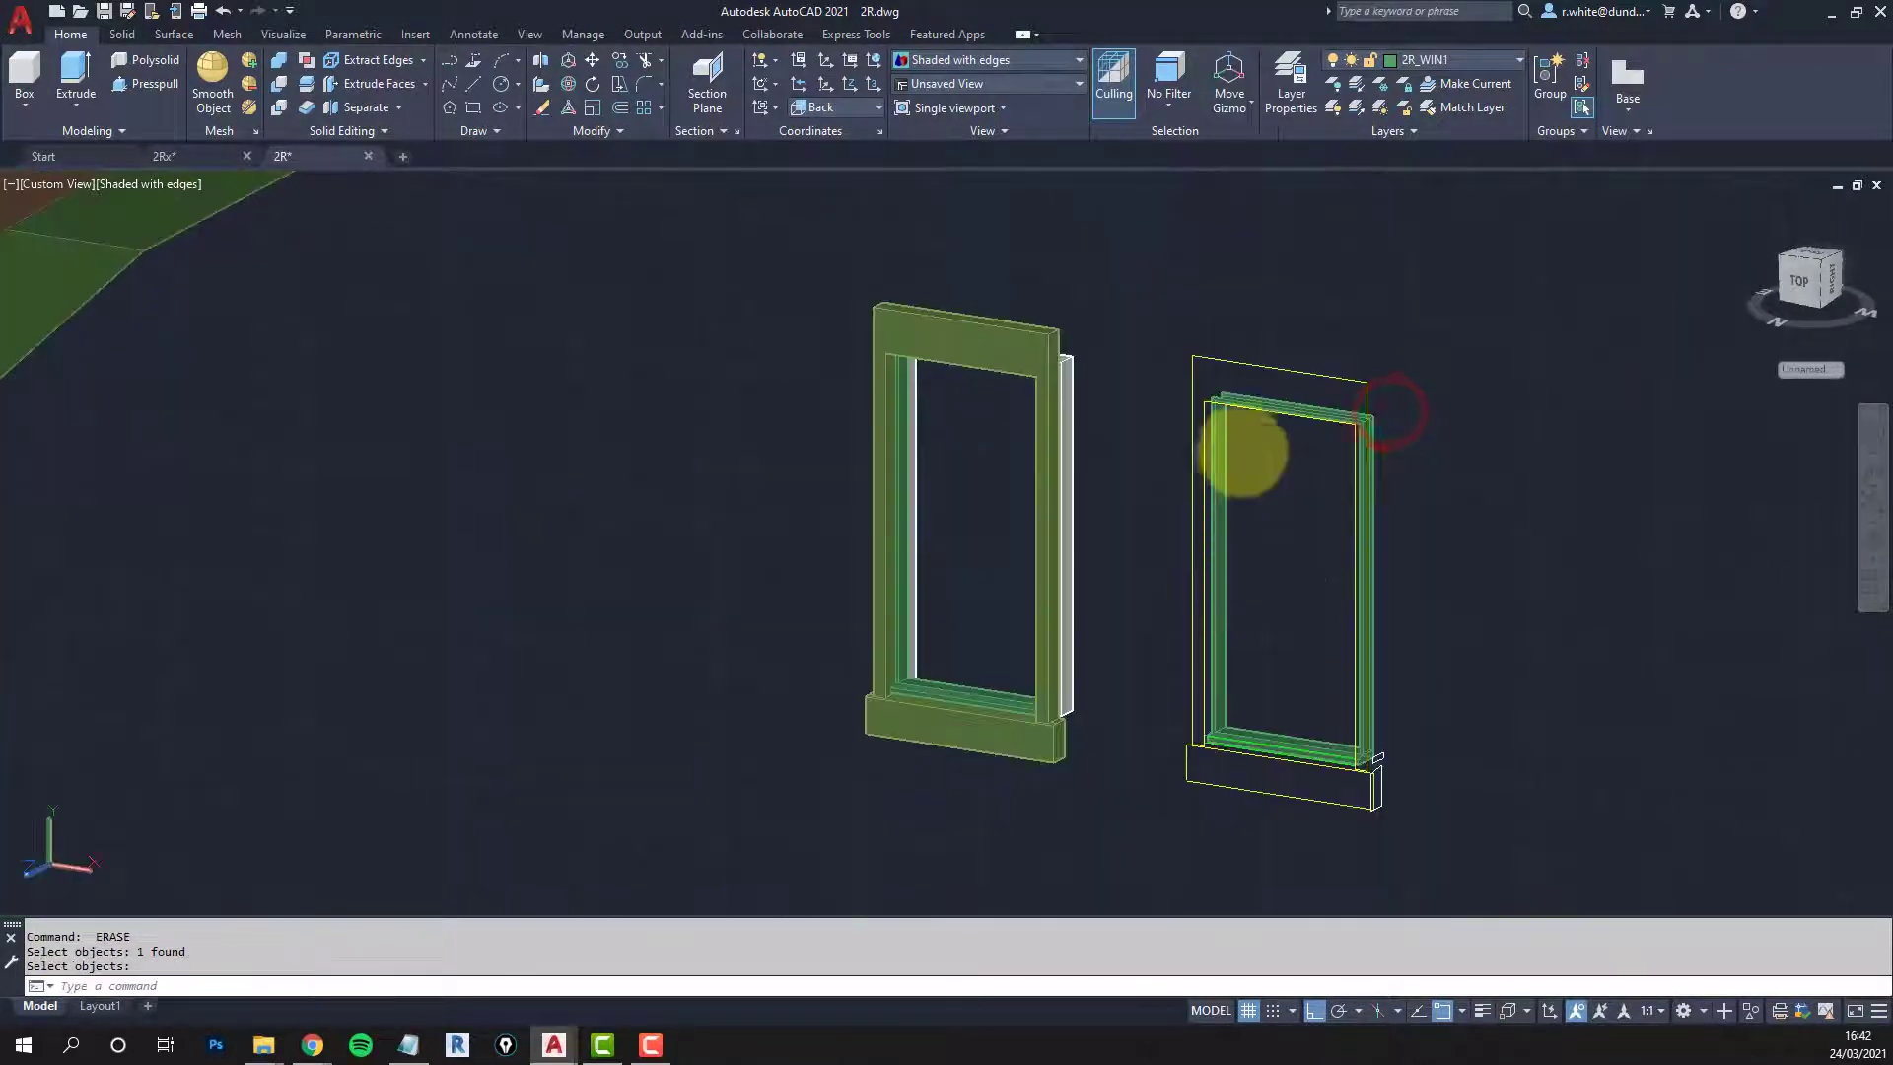
scroll(1252, 553, "up", 5)
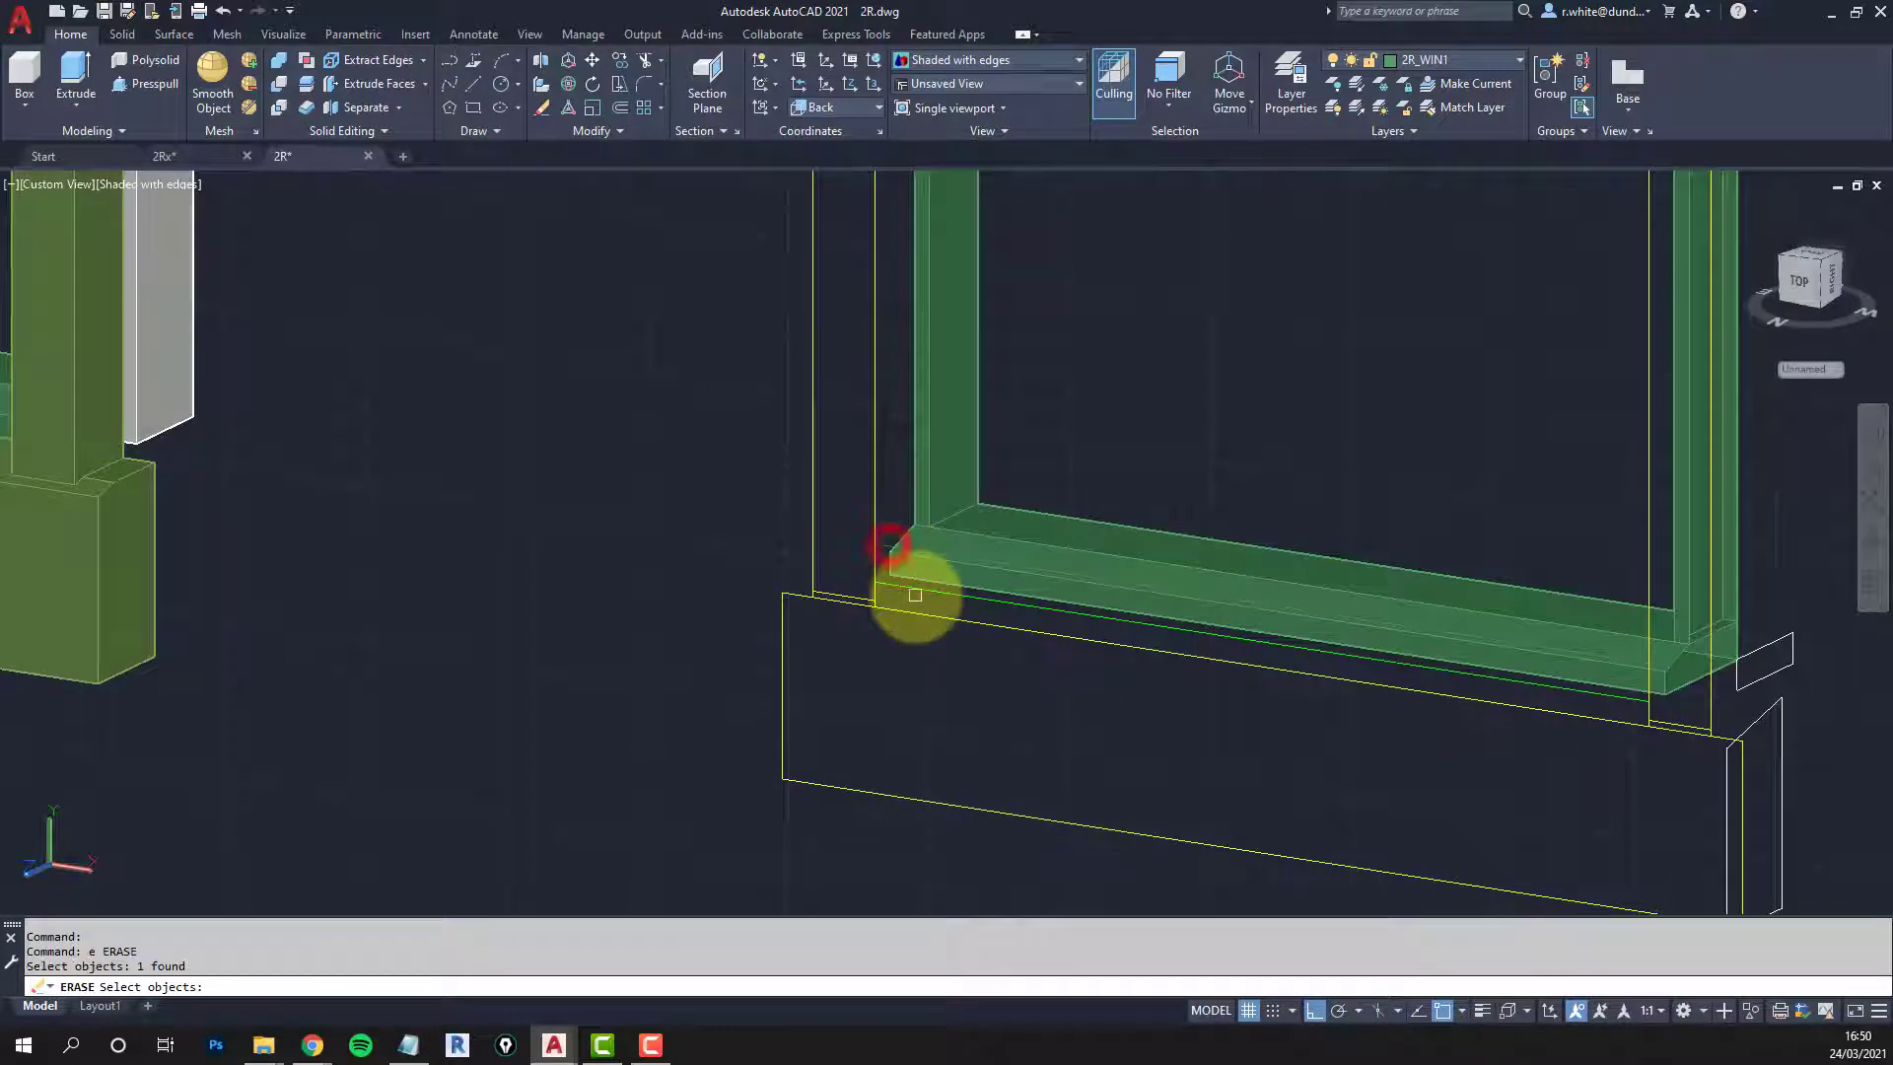
left_click(915, 590)
right_click(1508, 677)
Step: Examine the corner where the sill's yellow elevation outline meets its white end profile
middle_click_drag(1530, 677, 1090, 502)
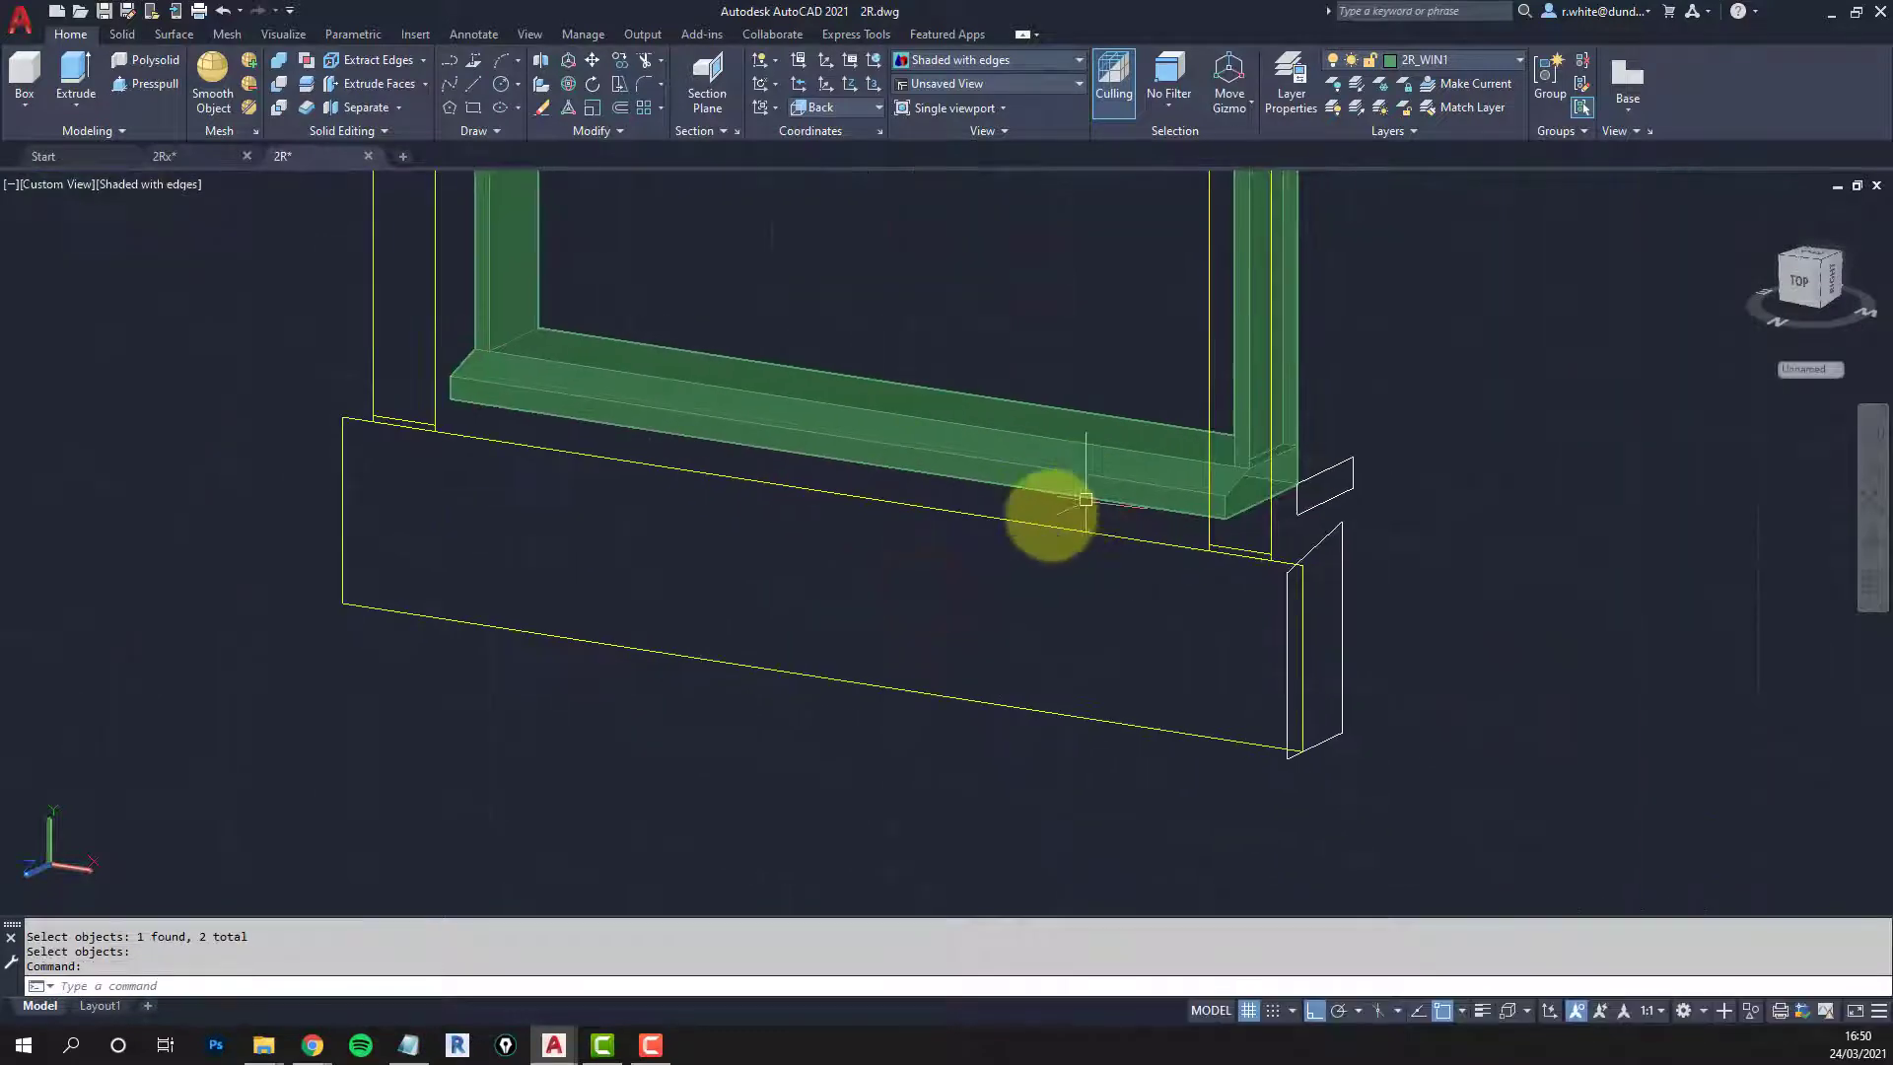
scroll(1282, 596, "up", 2)
mouse_move(1251, 583)
middle_mouse_down("shift")
mouse_move(1174, 642)
mouse_move(1225, 595)
mouse_move(1233, 555)
middle_mouse_up("shift")
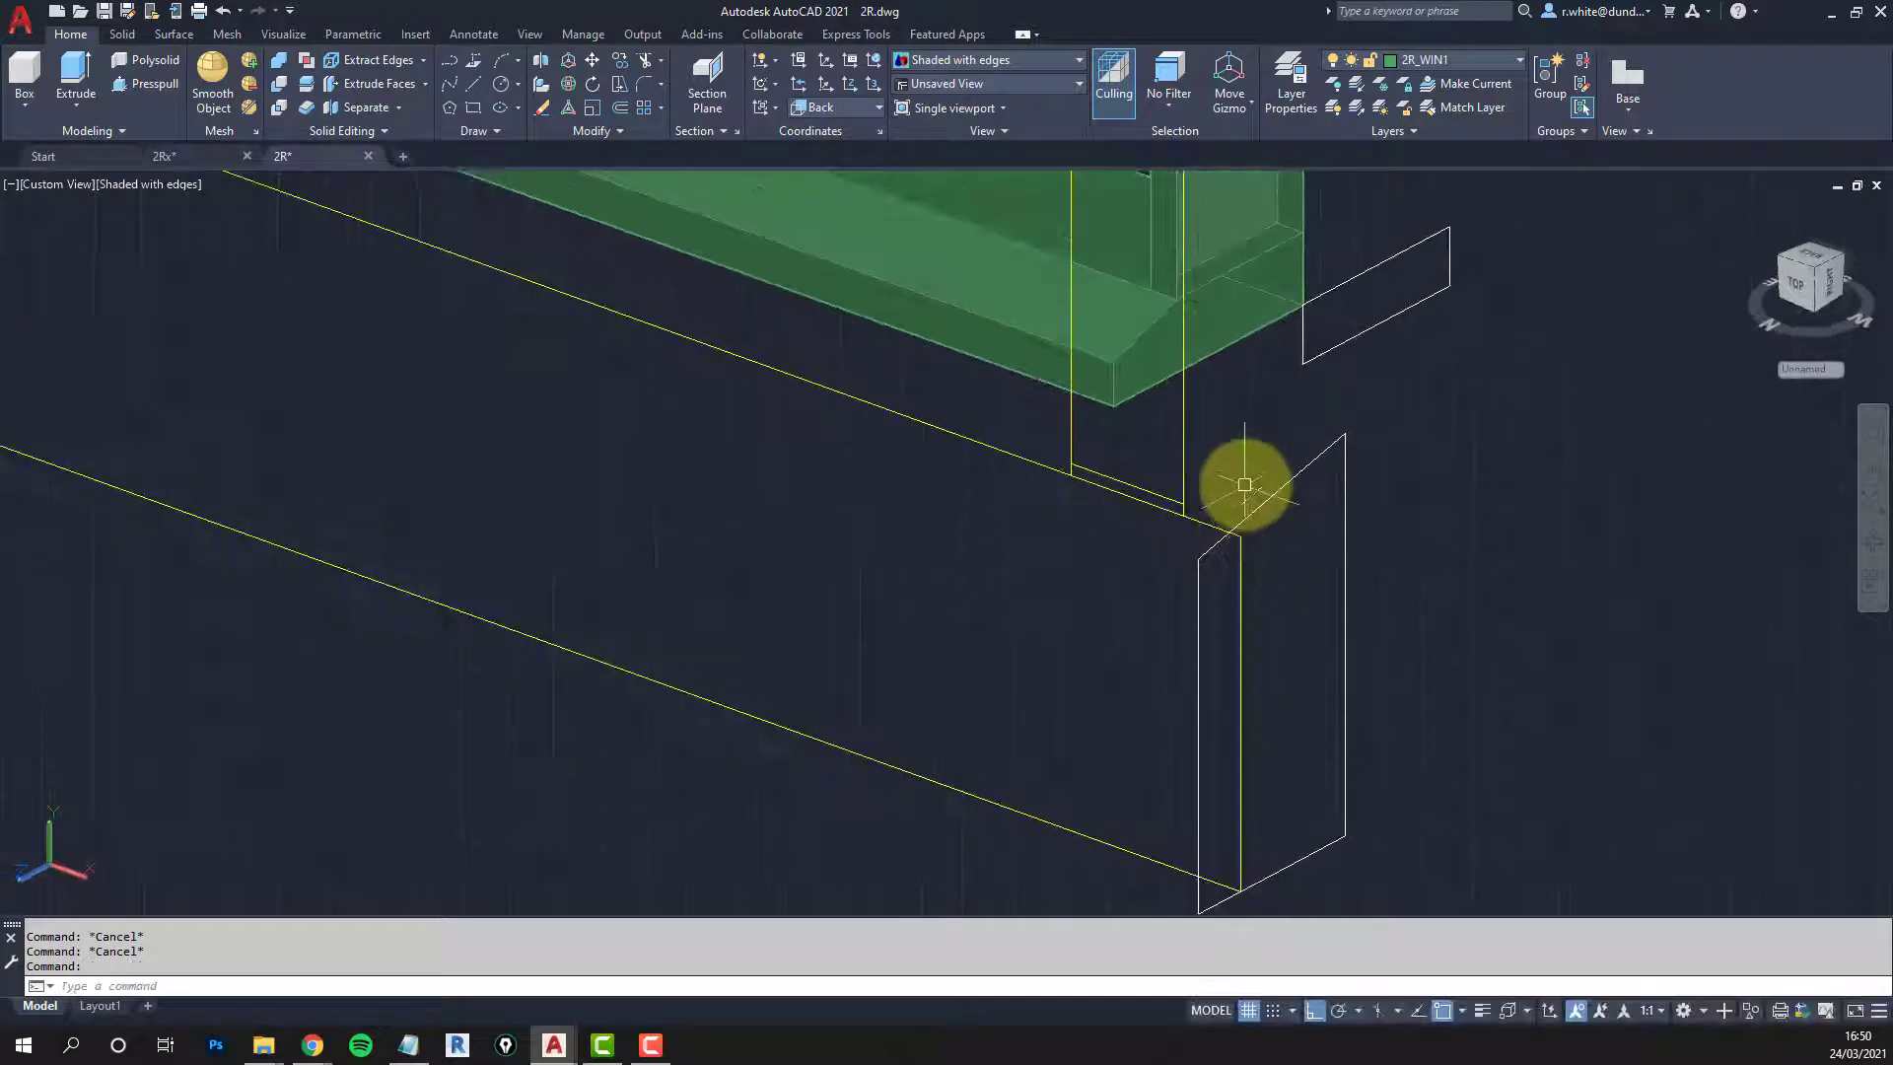
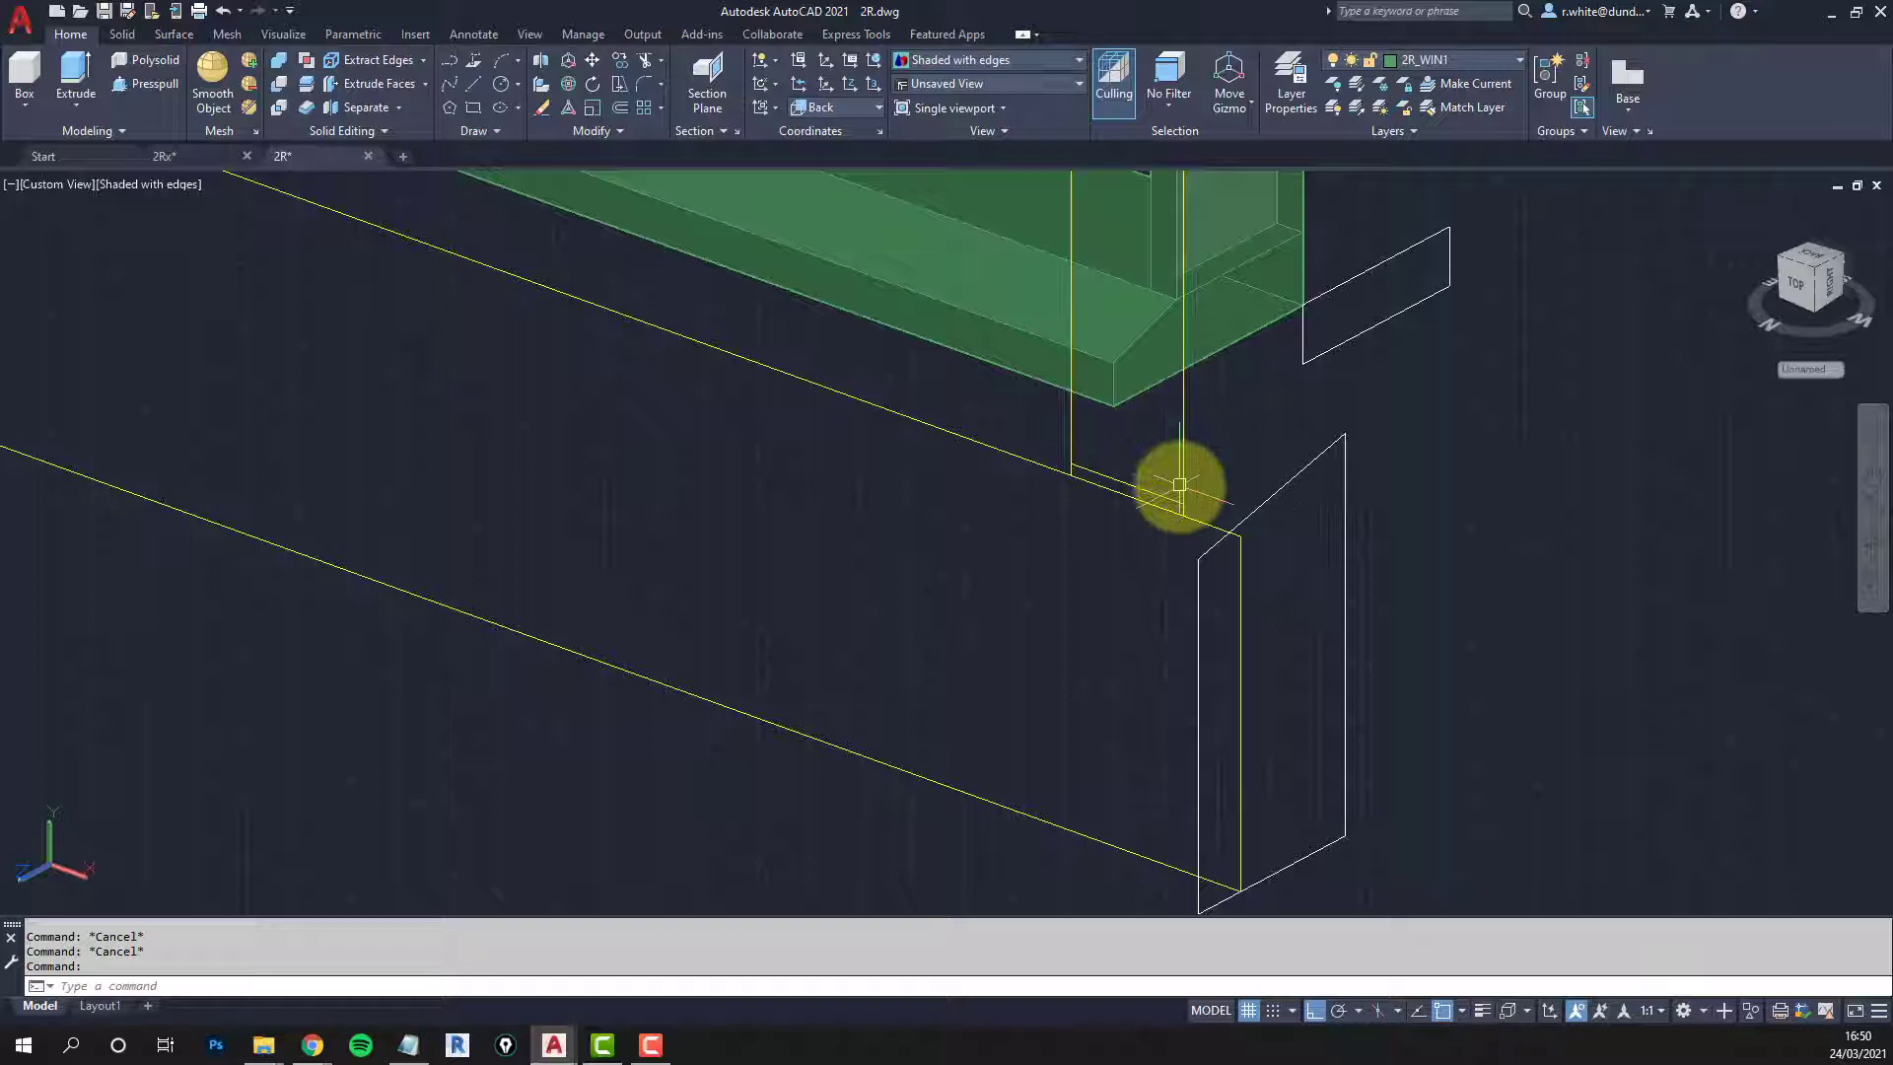
Step: Erase the short duplicate yellow line joining the feet of the right jamb's two elevation lines
middle_click_drag(1180, 485, 1225, 516)
scroll(1201, 513, "up", 2)
key("Escape")
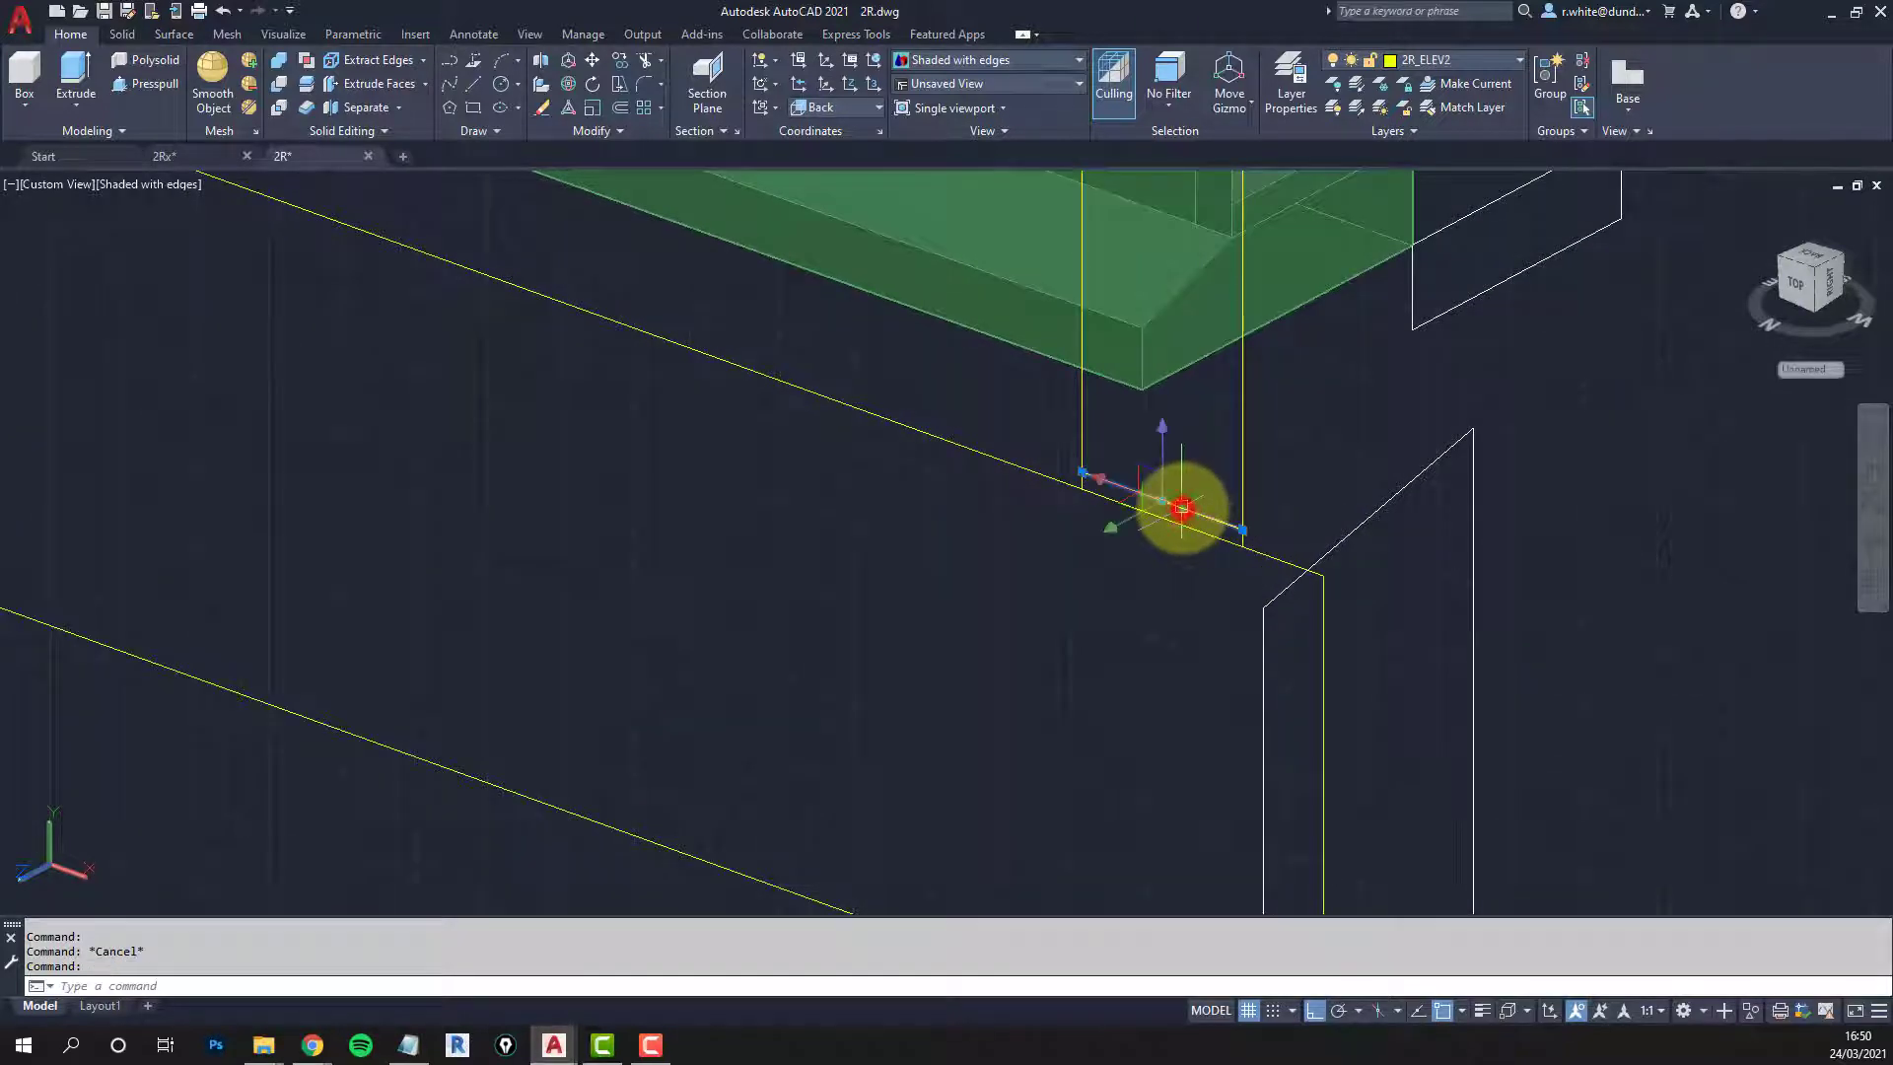
key("Delete")
scroll(1181, 504, "down", 3)
scroll(782, 372, "up", 2)
scroll(689, 321, "up", 2)
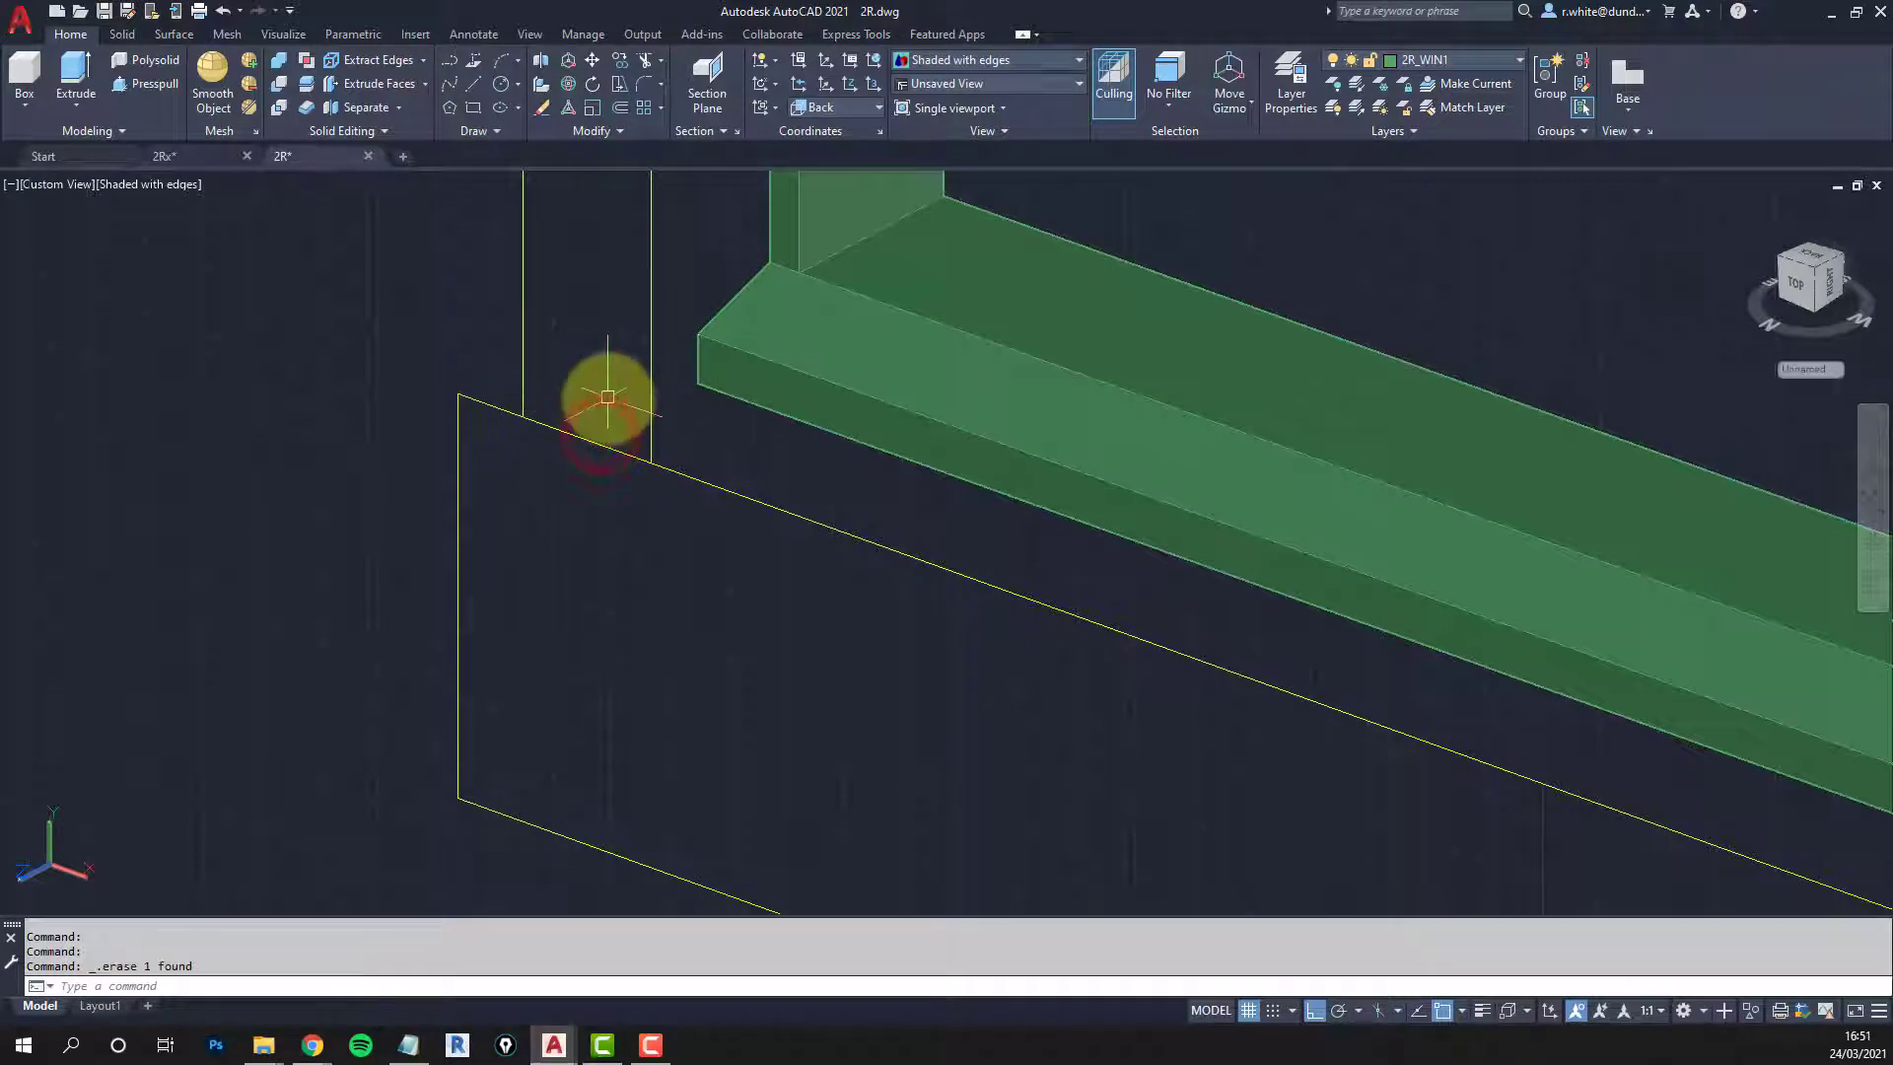
scroll(609, 396, "down", 2)
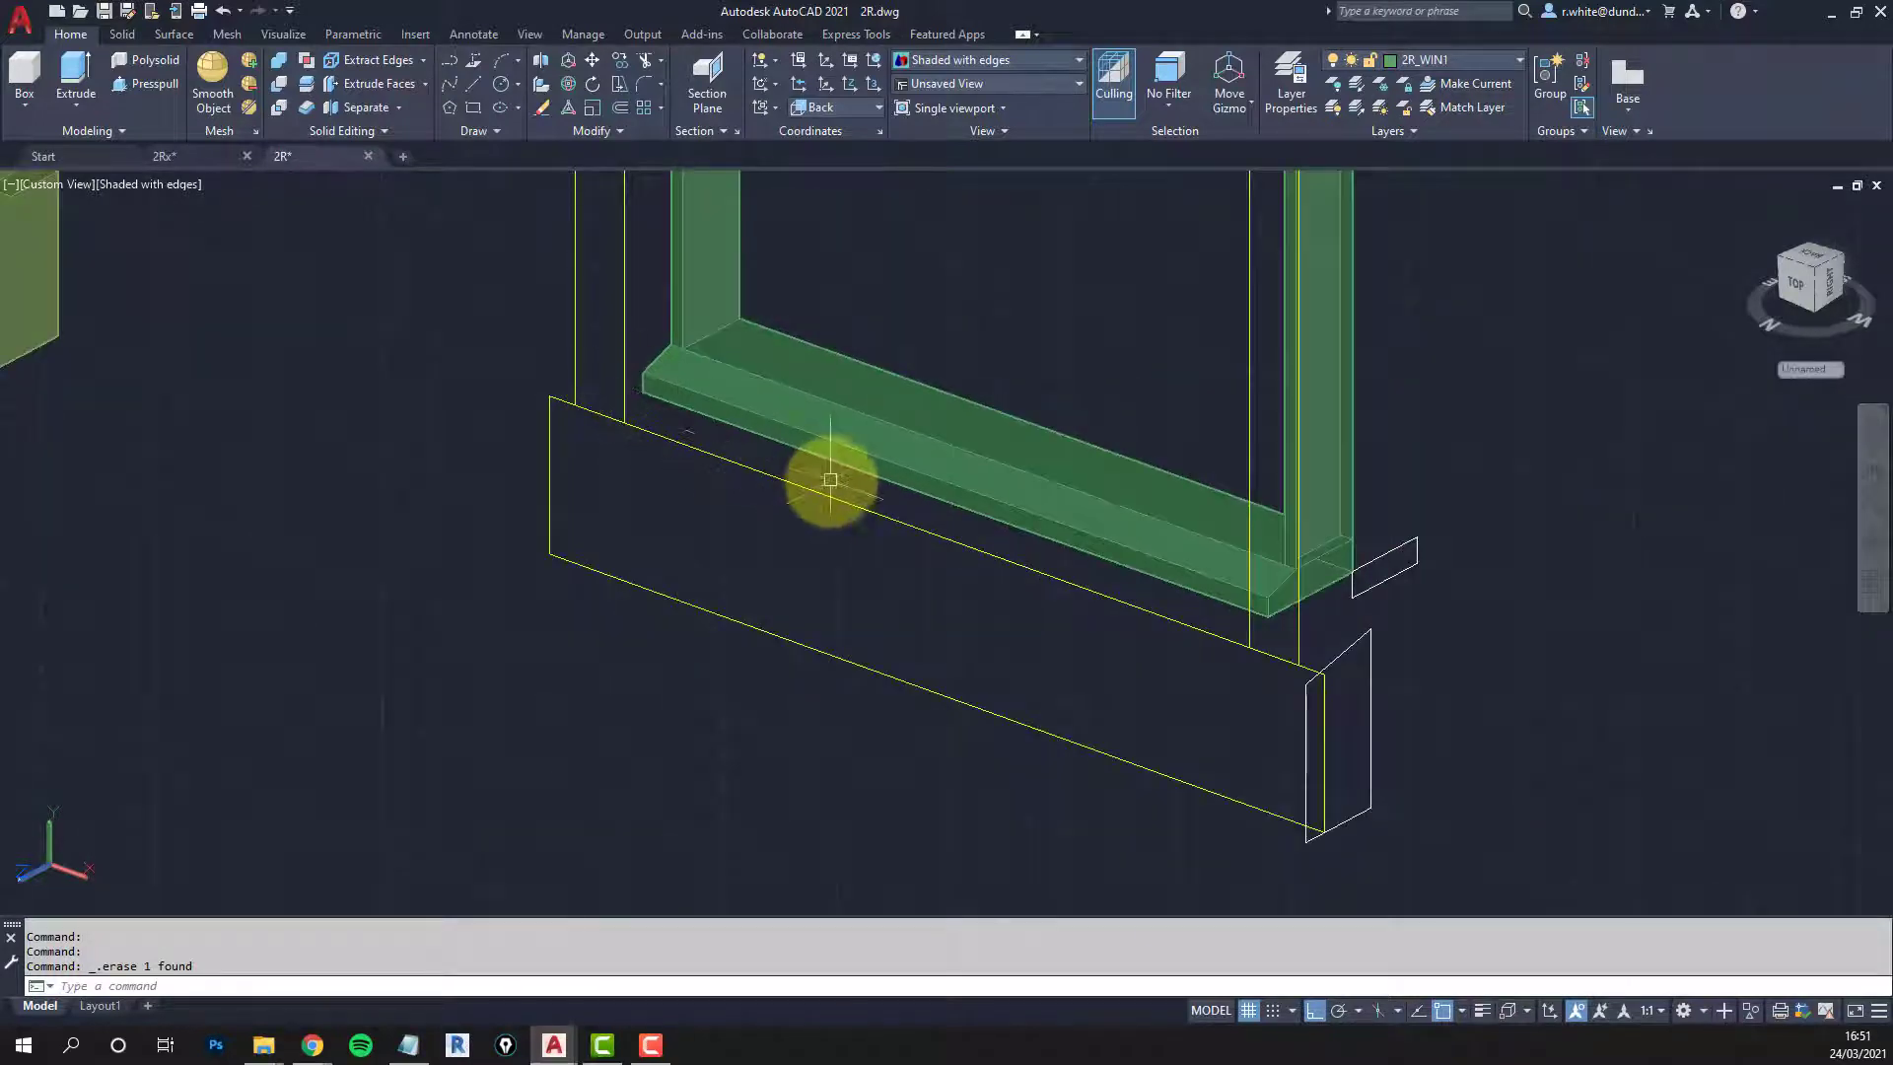
Step: Examine the yellow sill outline and its right vertical edge beside the white end profile
key("Escape")
key("Escape")
middle_click_drag(1201, 653, 1107, 510)
scroll(1248, 555, "up", 2)
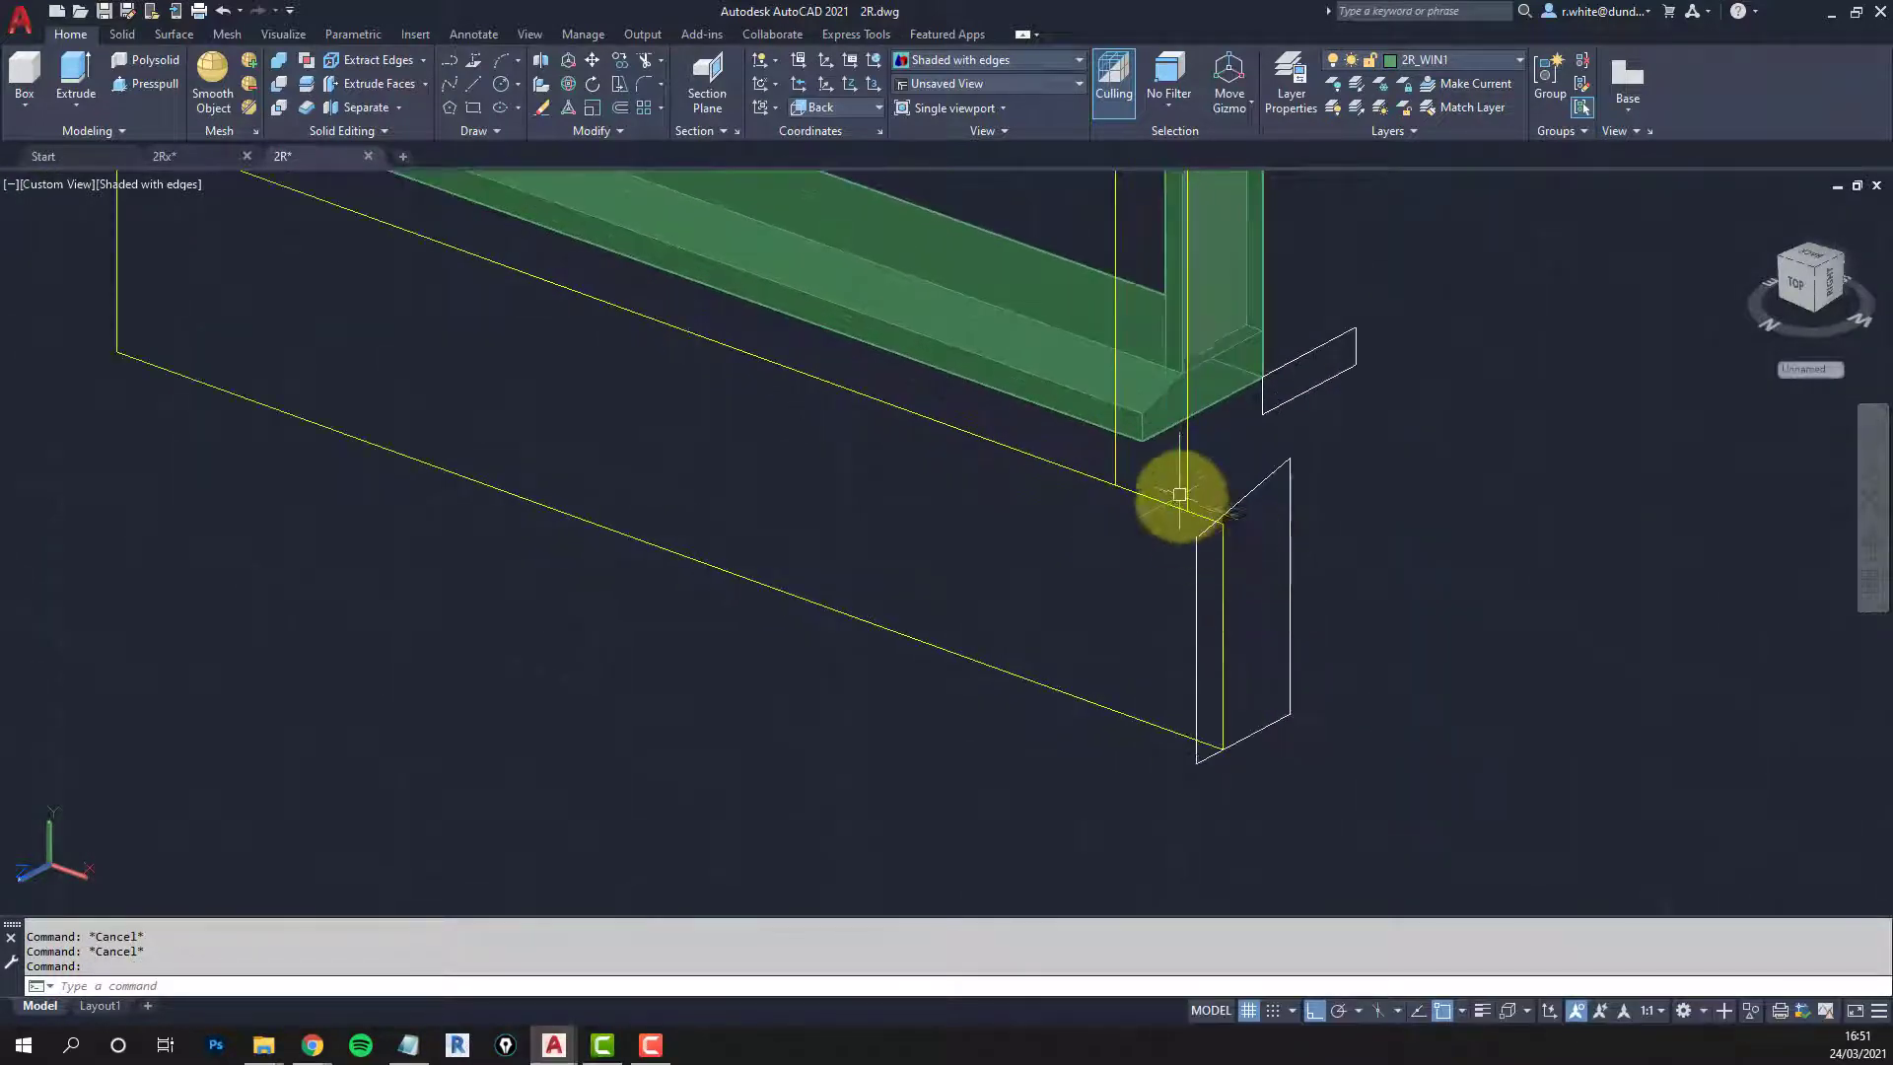
scroll(1180, 495, "down", 2)
scroll(1207, 549, "up", 2)
left_click(1205, 572)
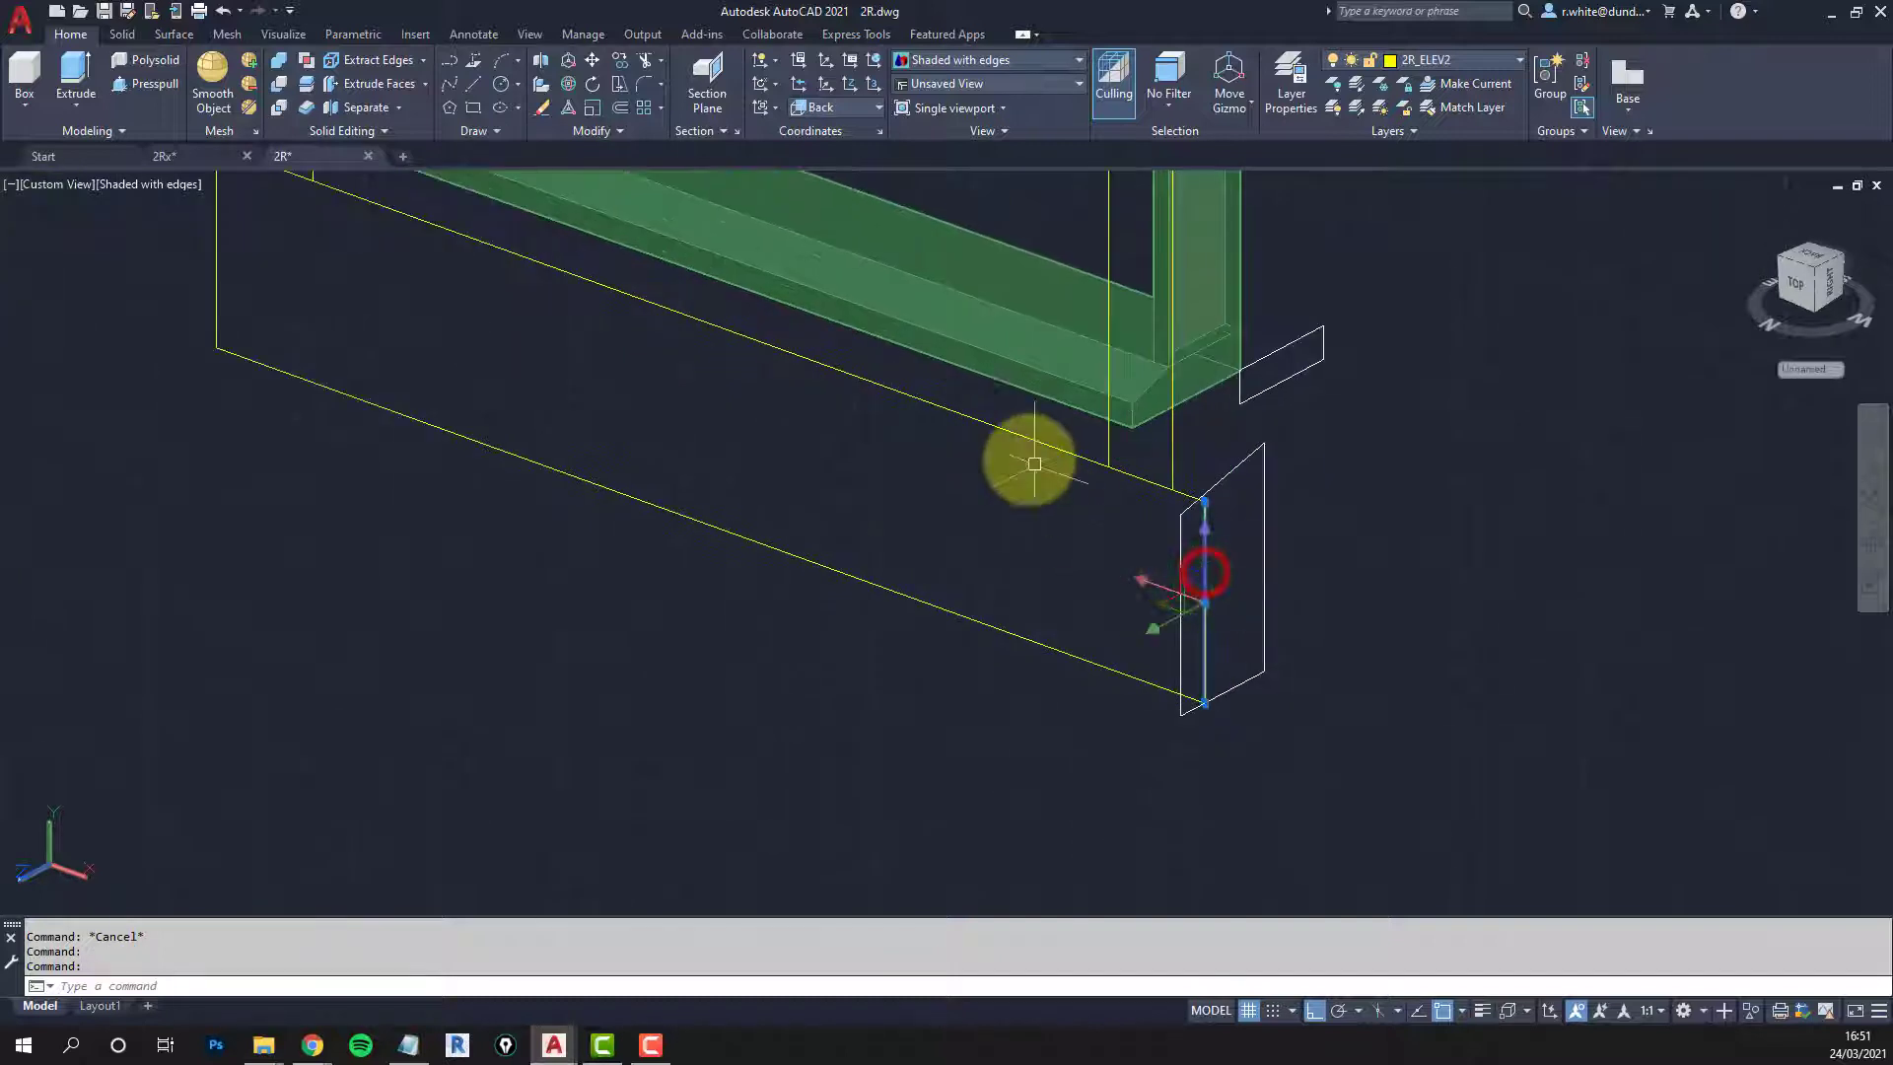
scroll(976, 459, "down", 3)
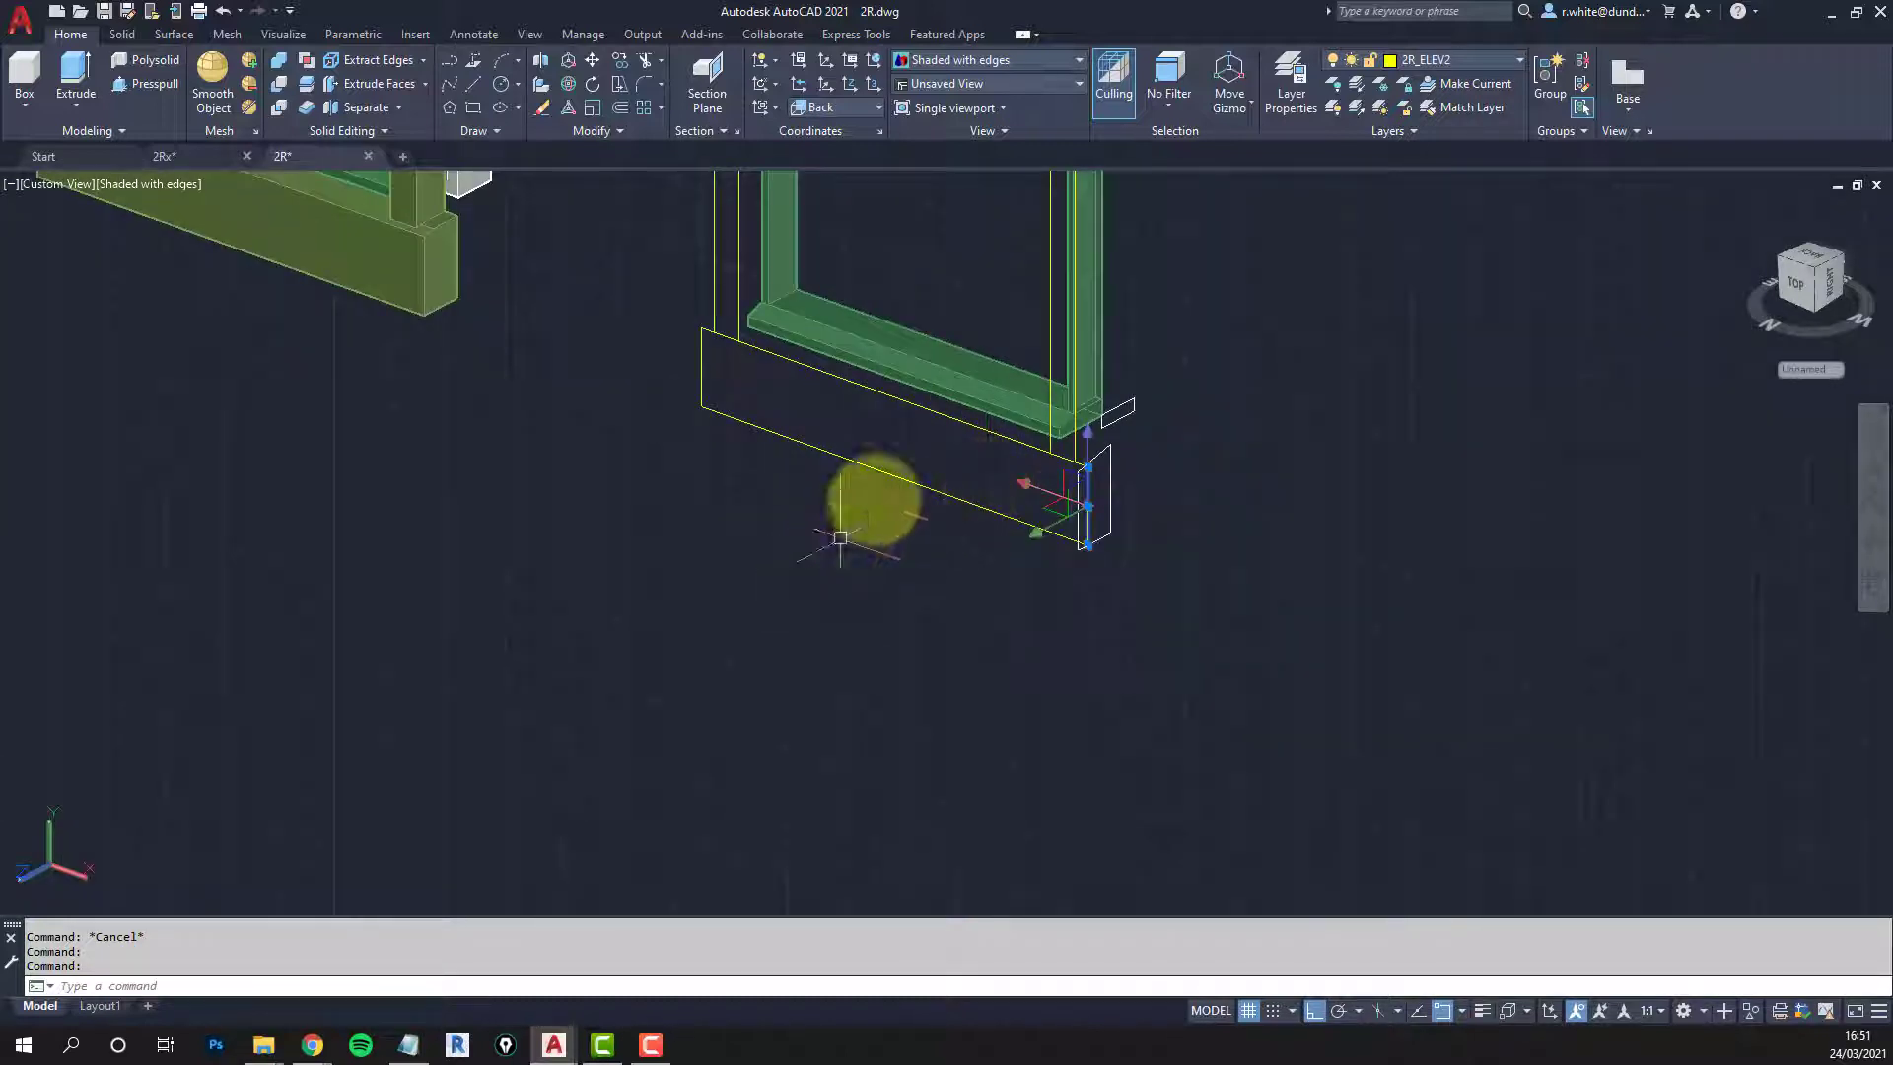
key("Escape")
Step: Move the four yellow sill outline lines forward 50 so they meet the front edge of the white end profile
scroll(1026, 482, "up", 3)
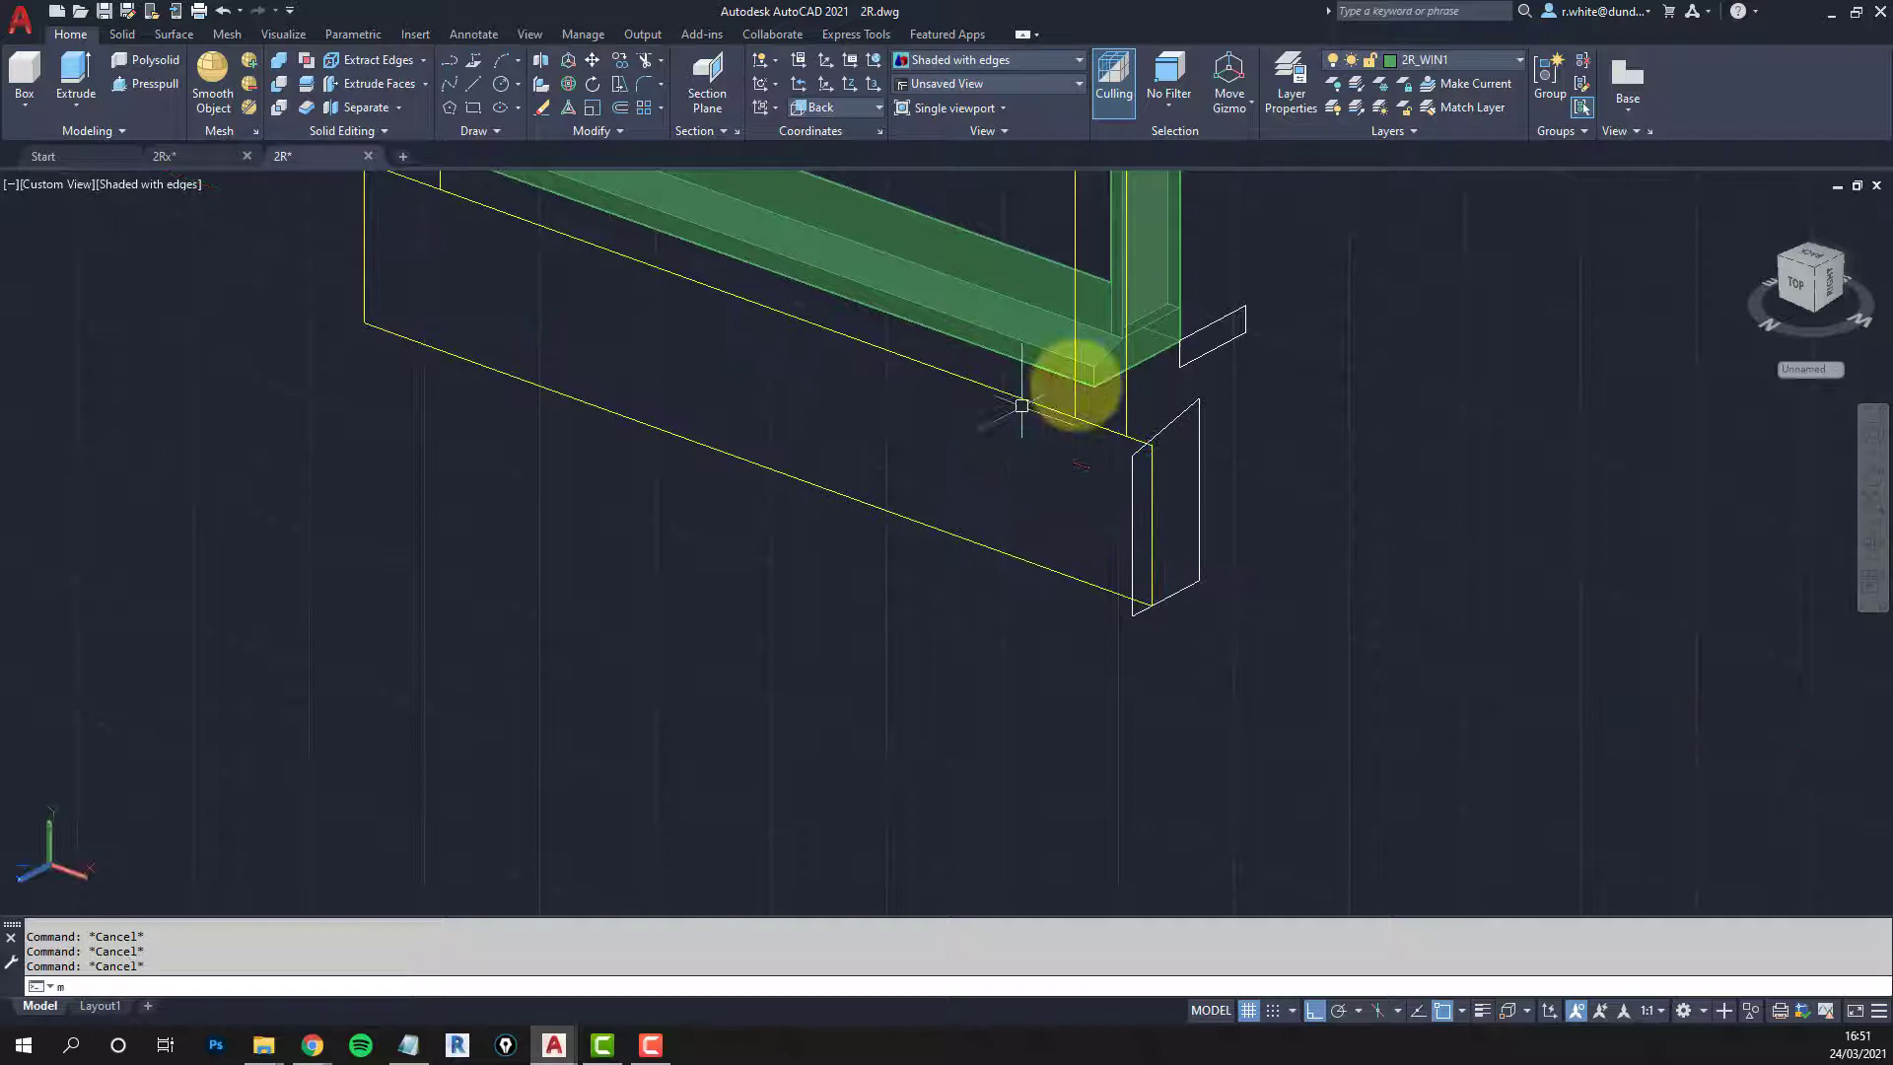
key("Return")
left_click(1099, 427)
left_click(1154, 488)
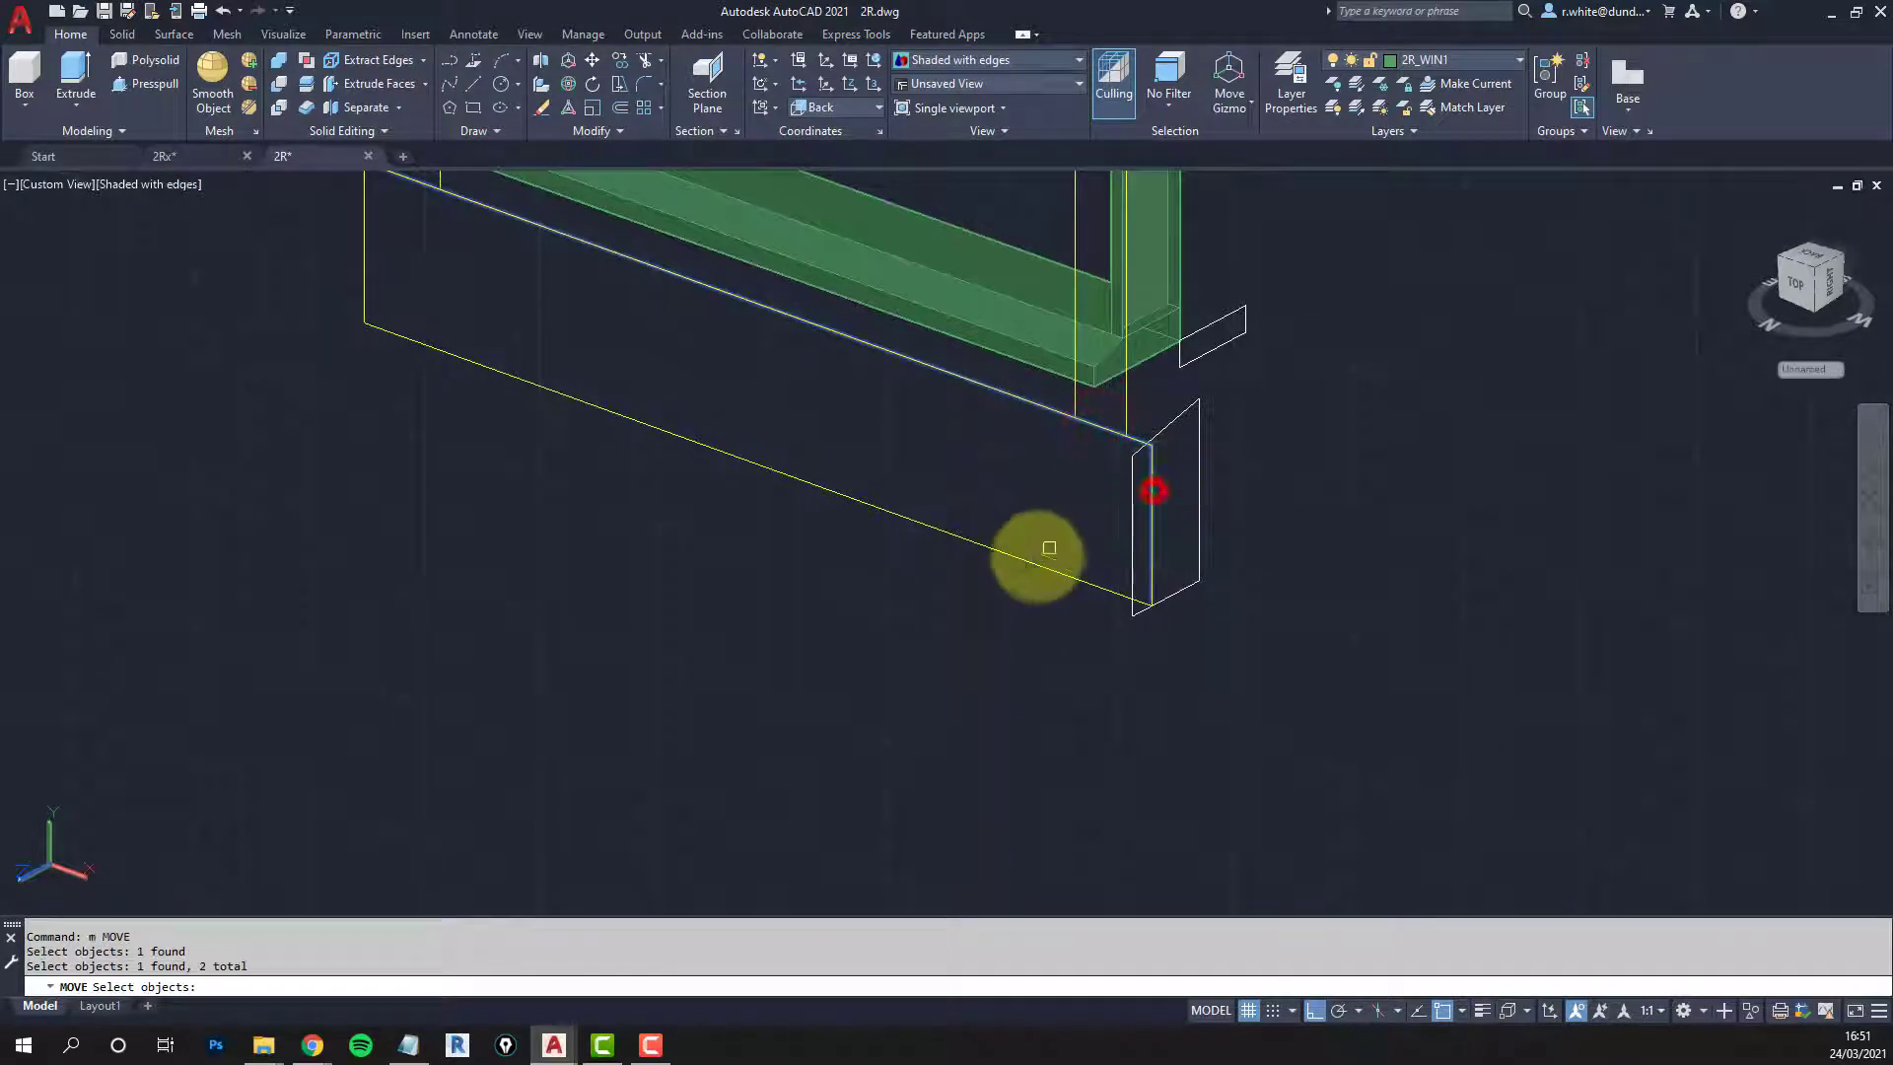
left_click(1035, 562)
middle_click_drag(921, 507, 1115, 744)
left_click(557, 476)
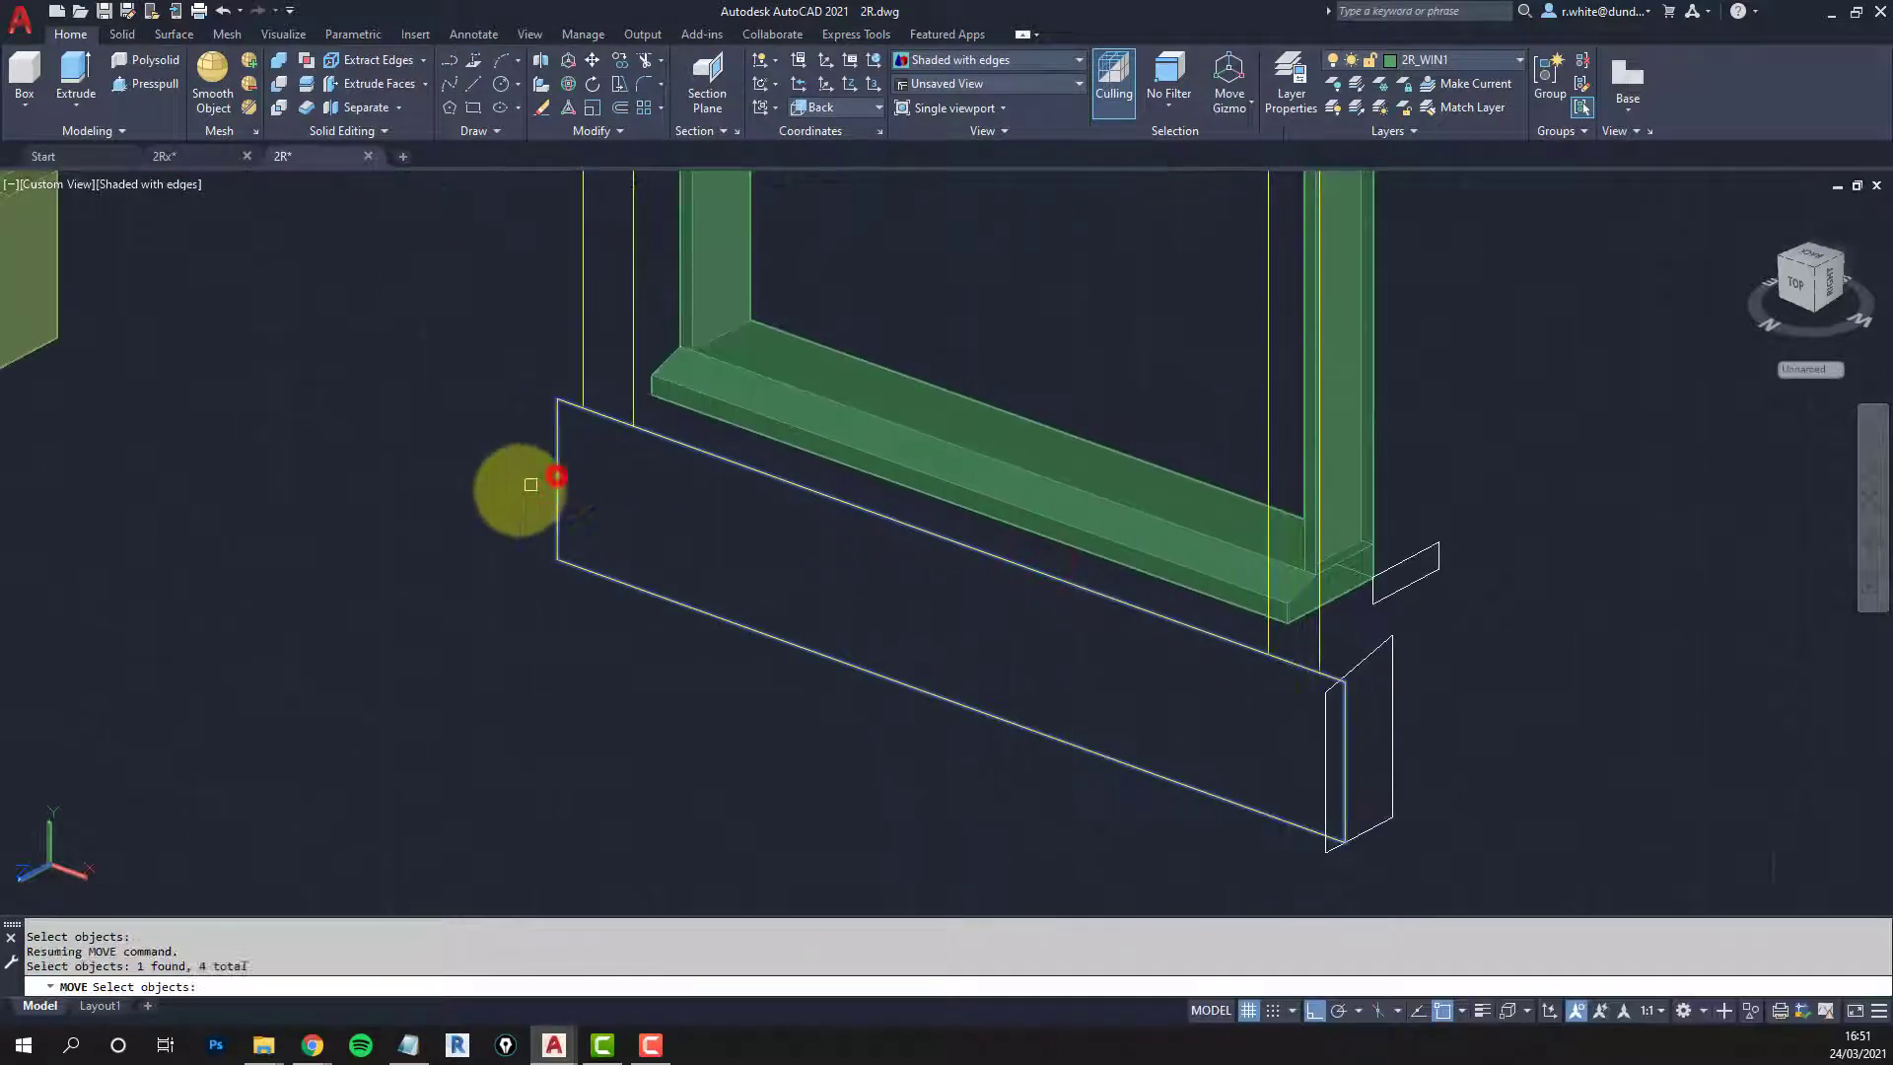
key("Return")
left_click(496, 478)
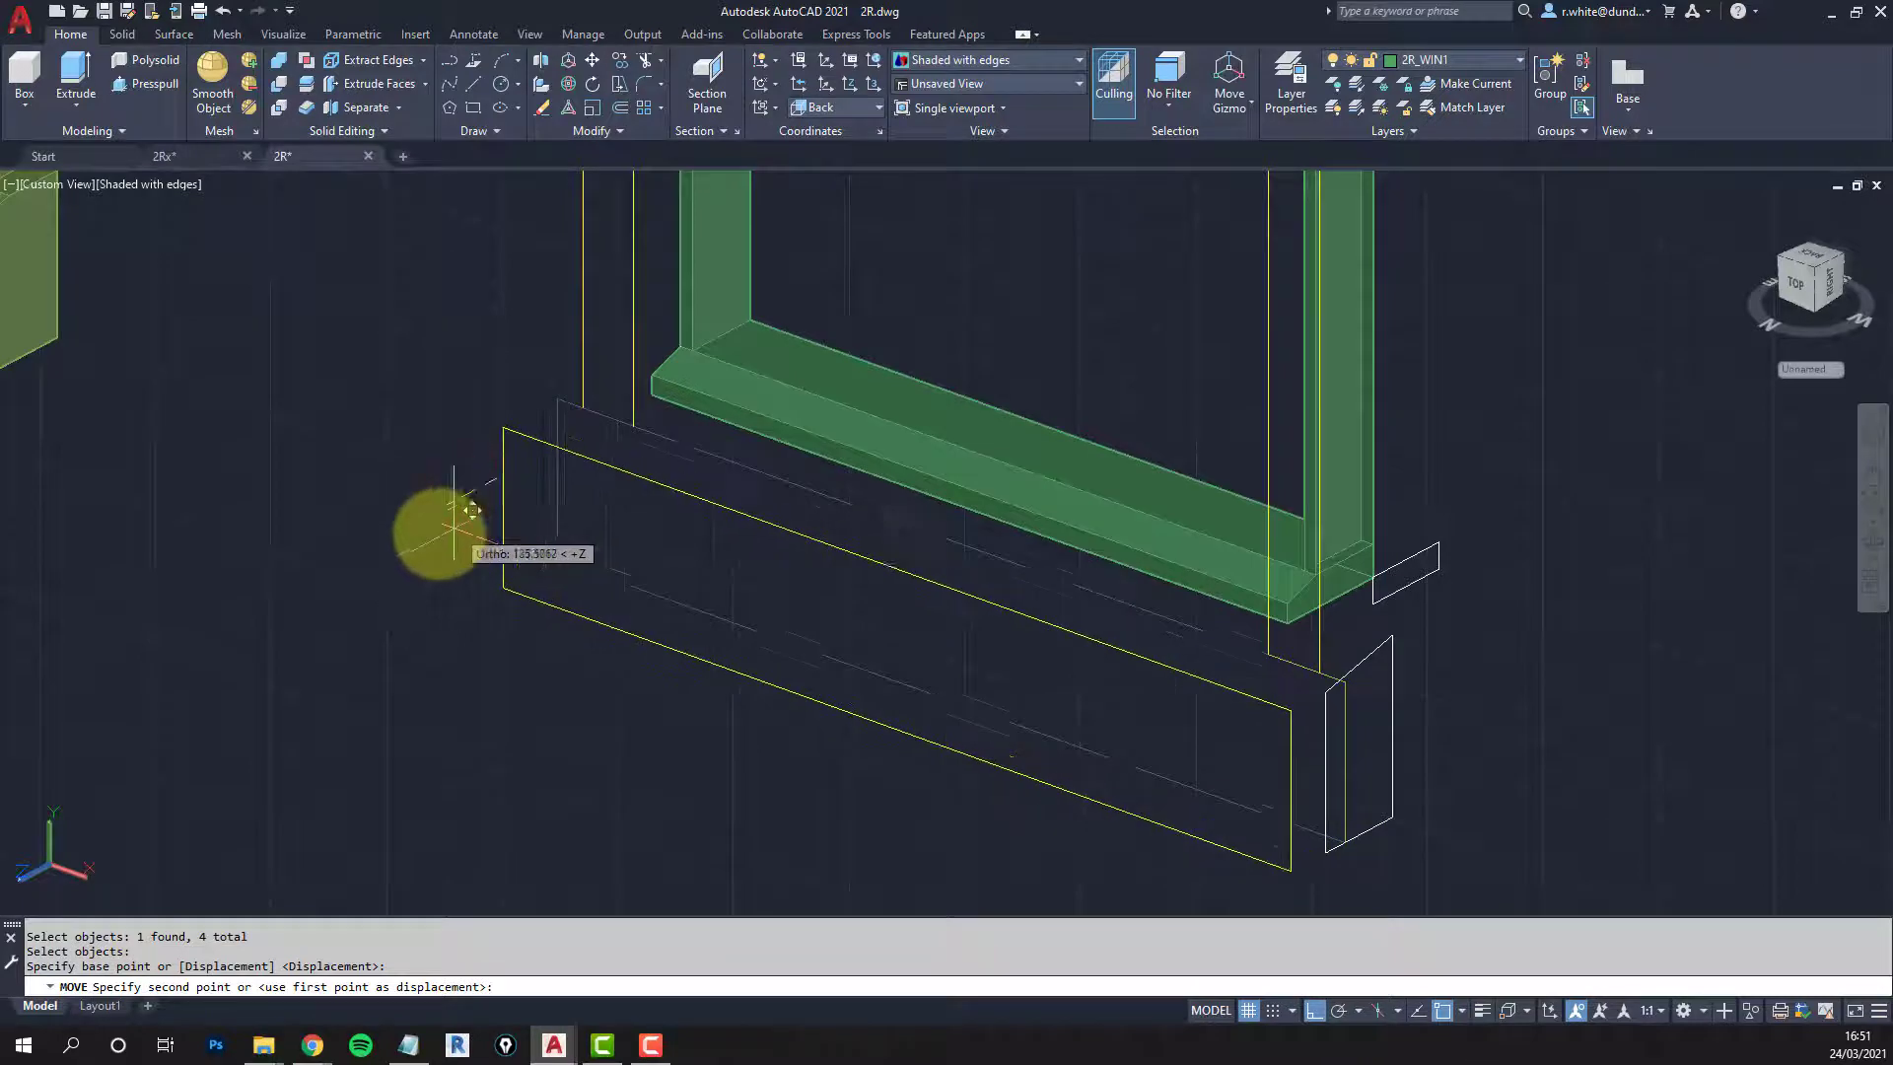
type("50")
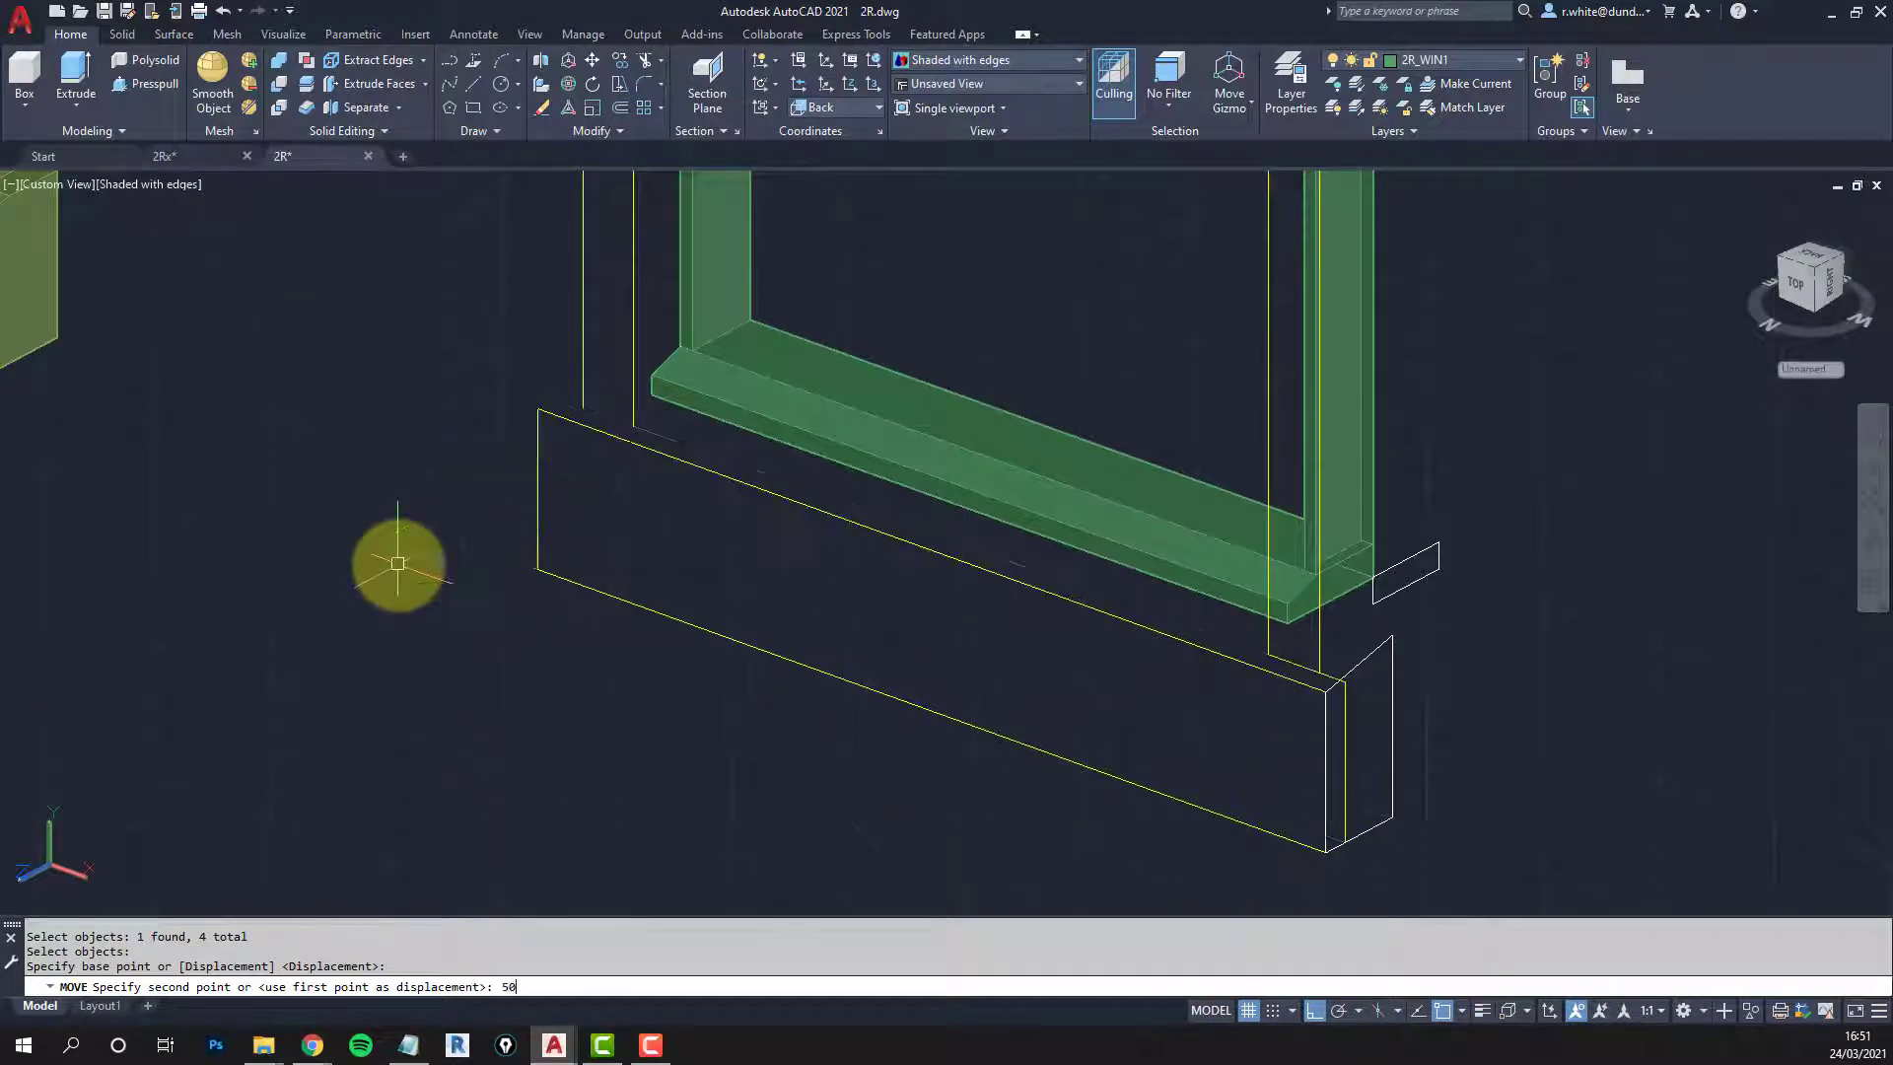
Step: Erase the leftover yellow vertical line standing inside the sill's white end profile
scroll(1311, 710, "up", 2)
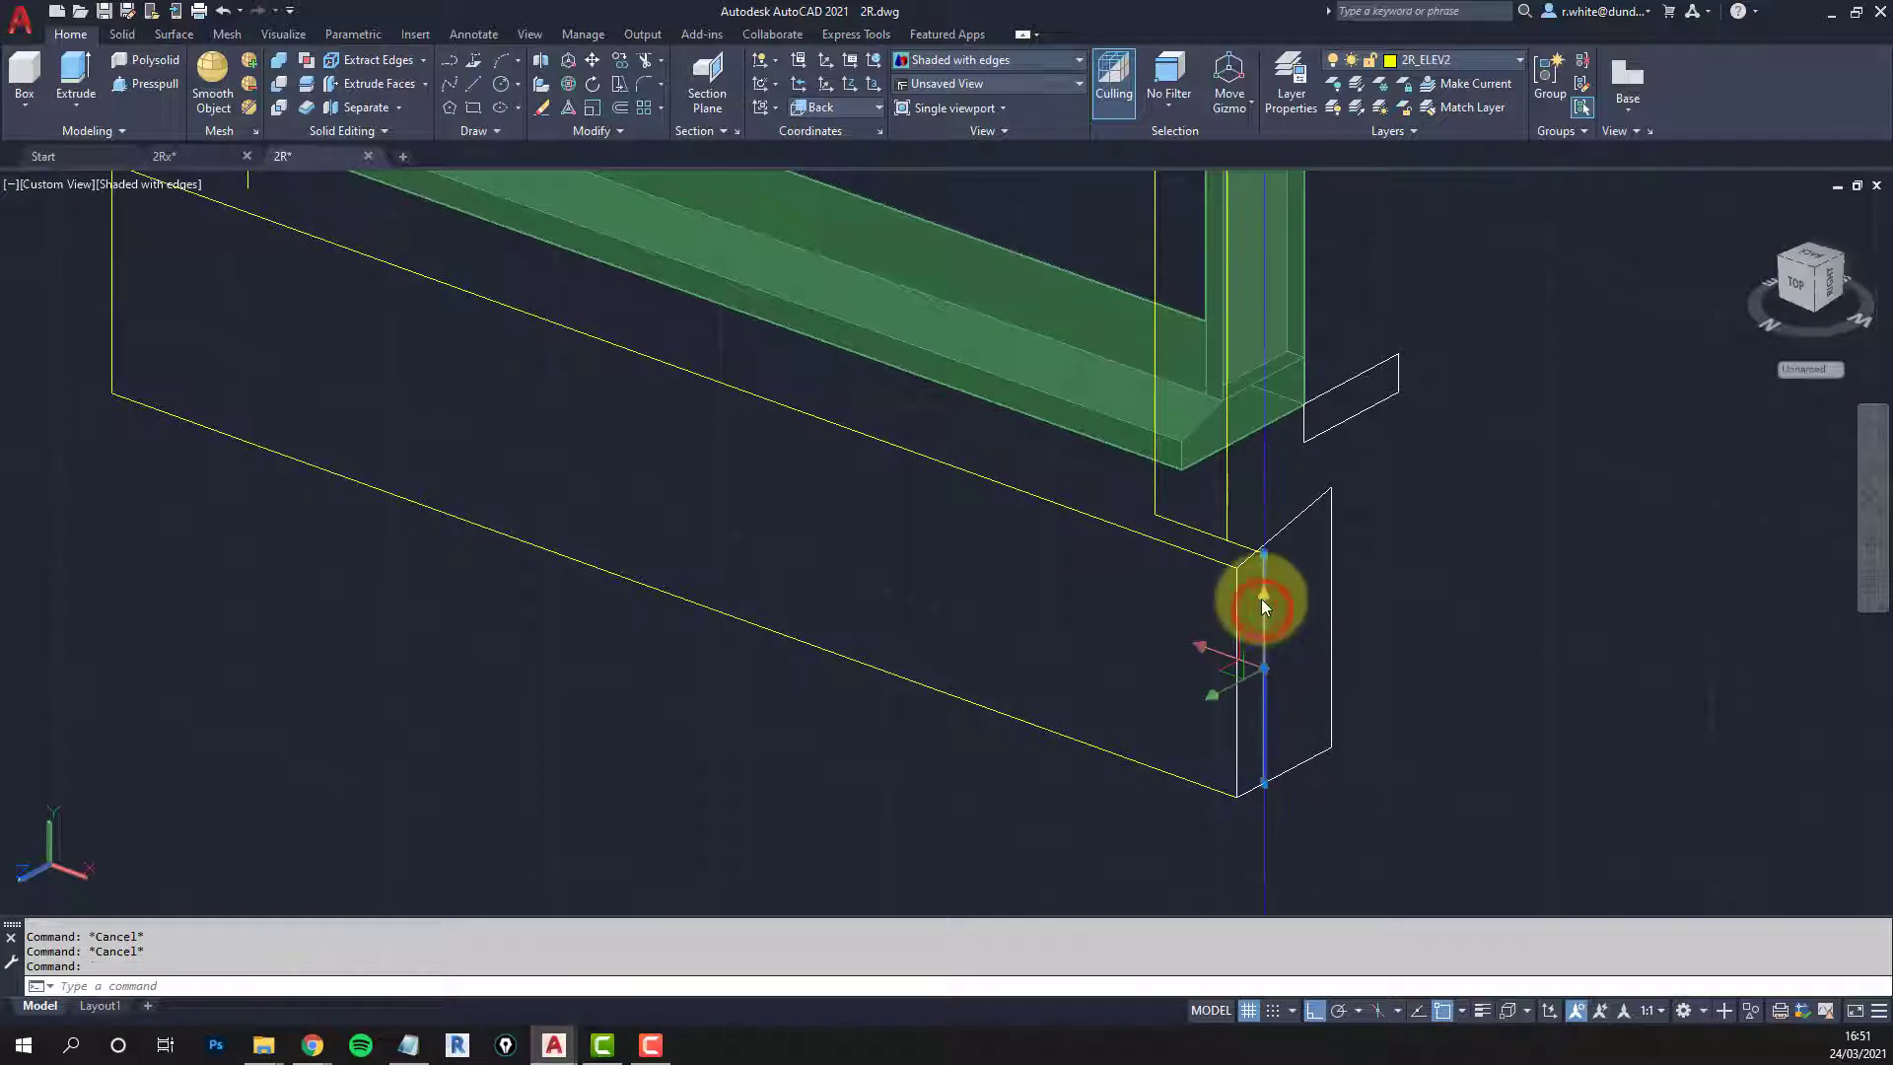
middle_click_drag(1258, 576, 1295, 711)
left_click(1263, 635)
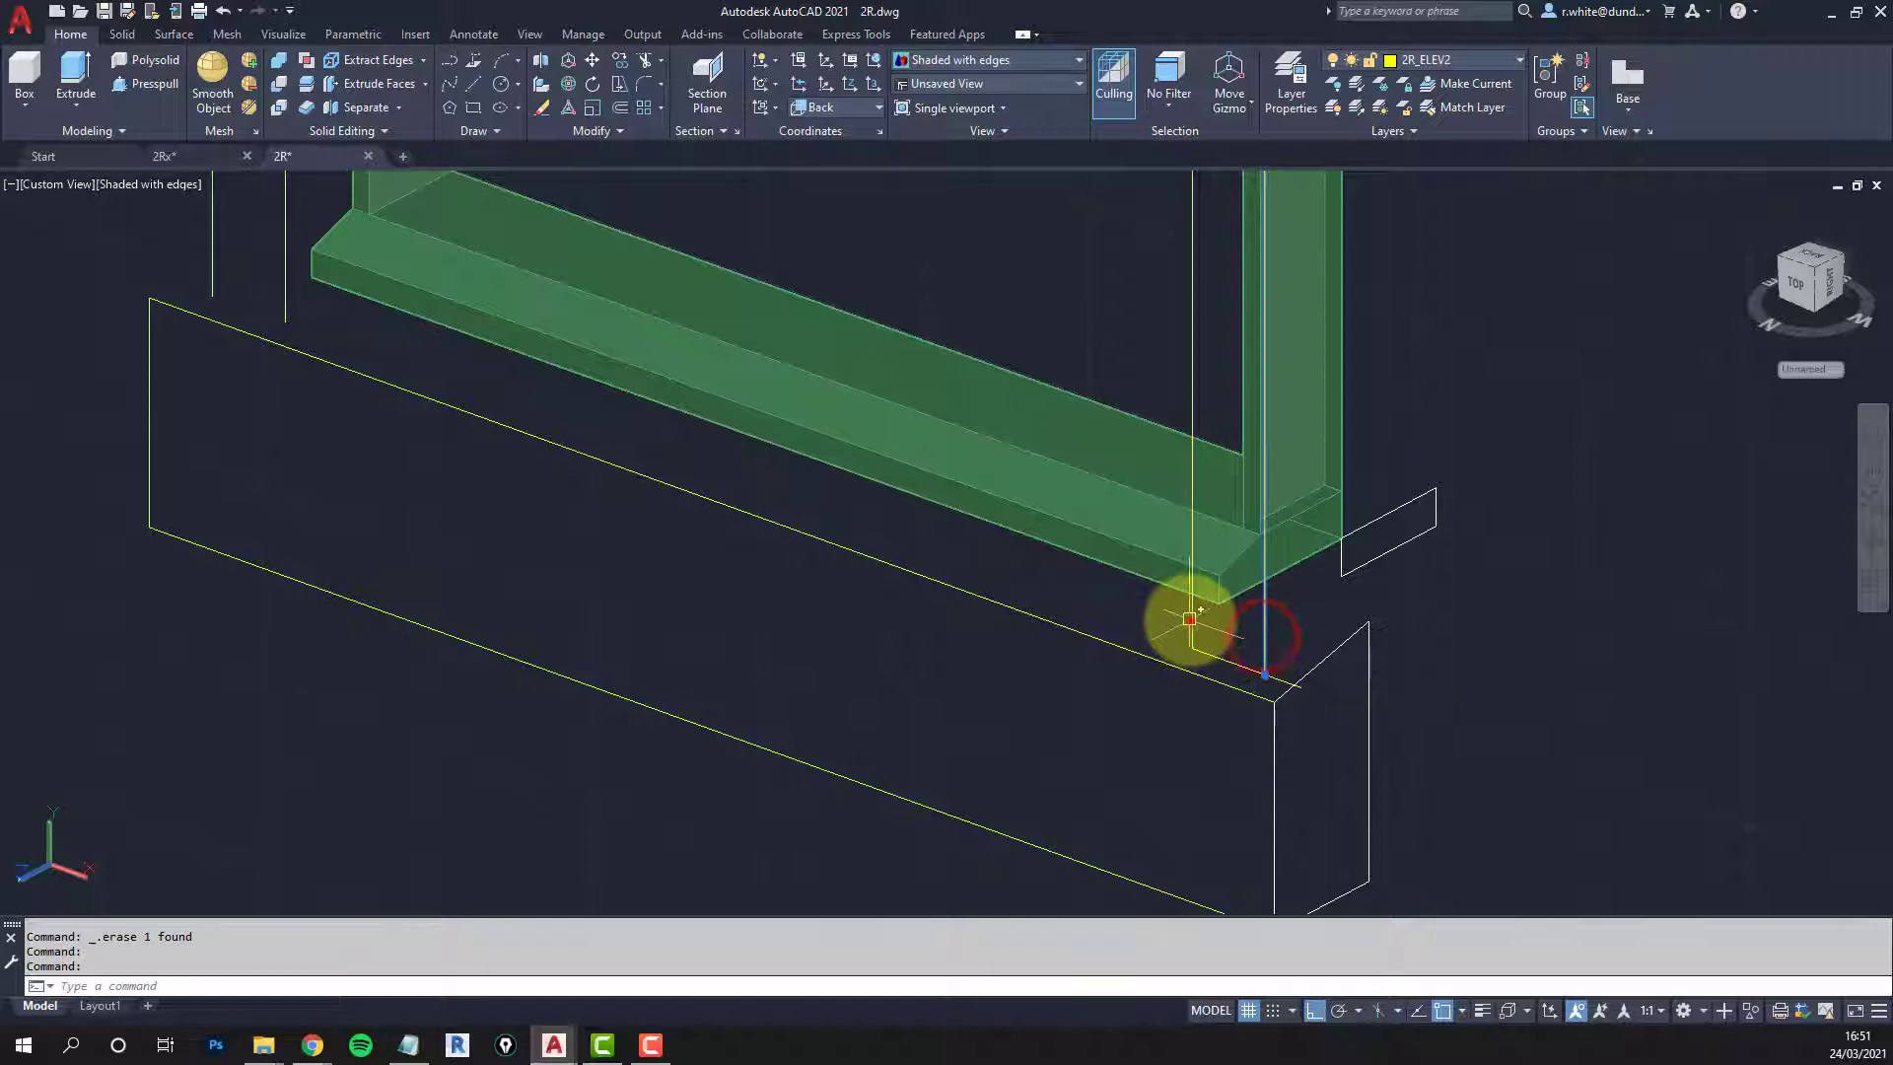
left_click(1190, 618)
scroll(588, 399, "down", 4)
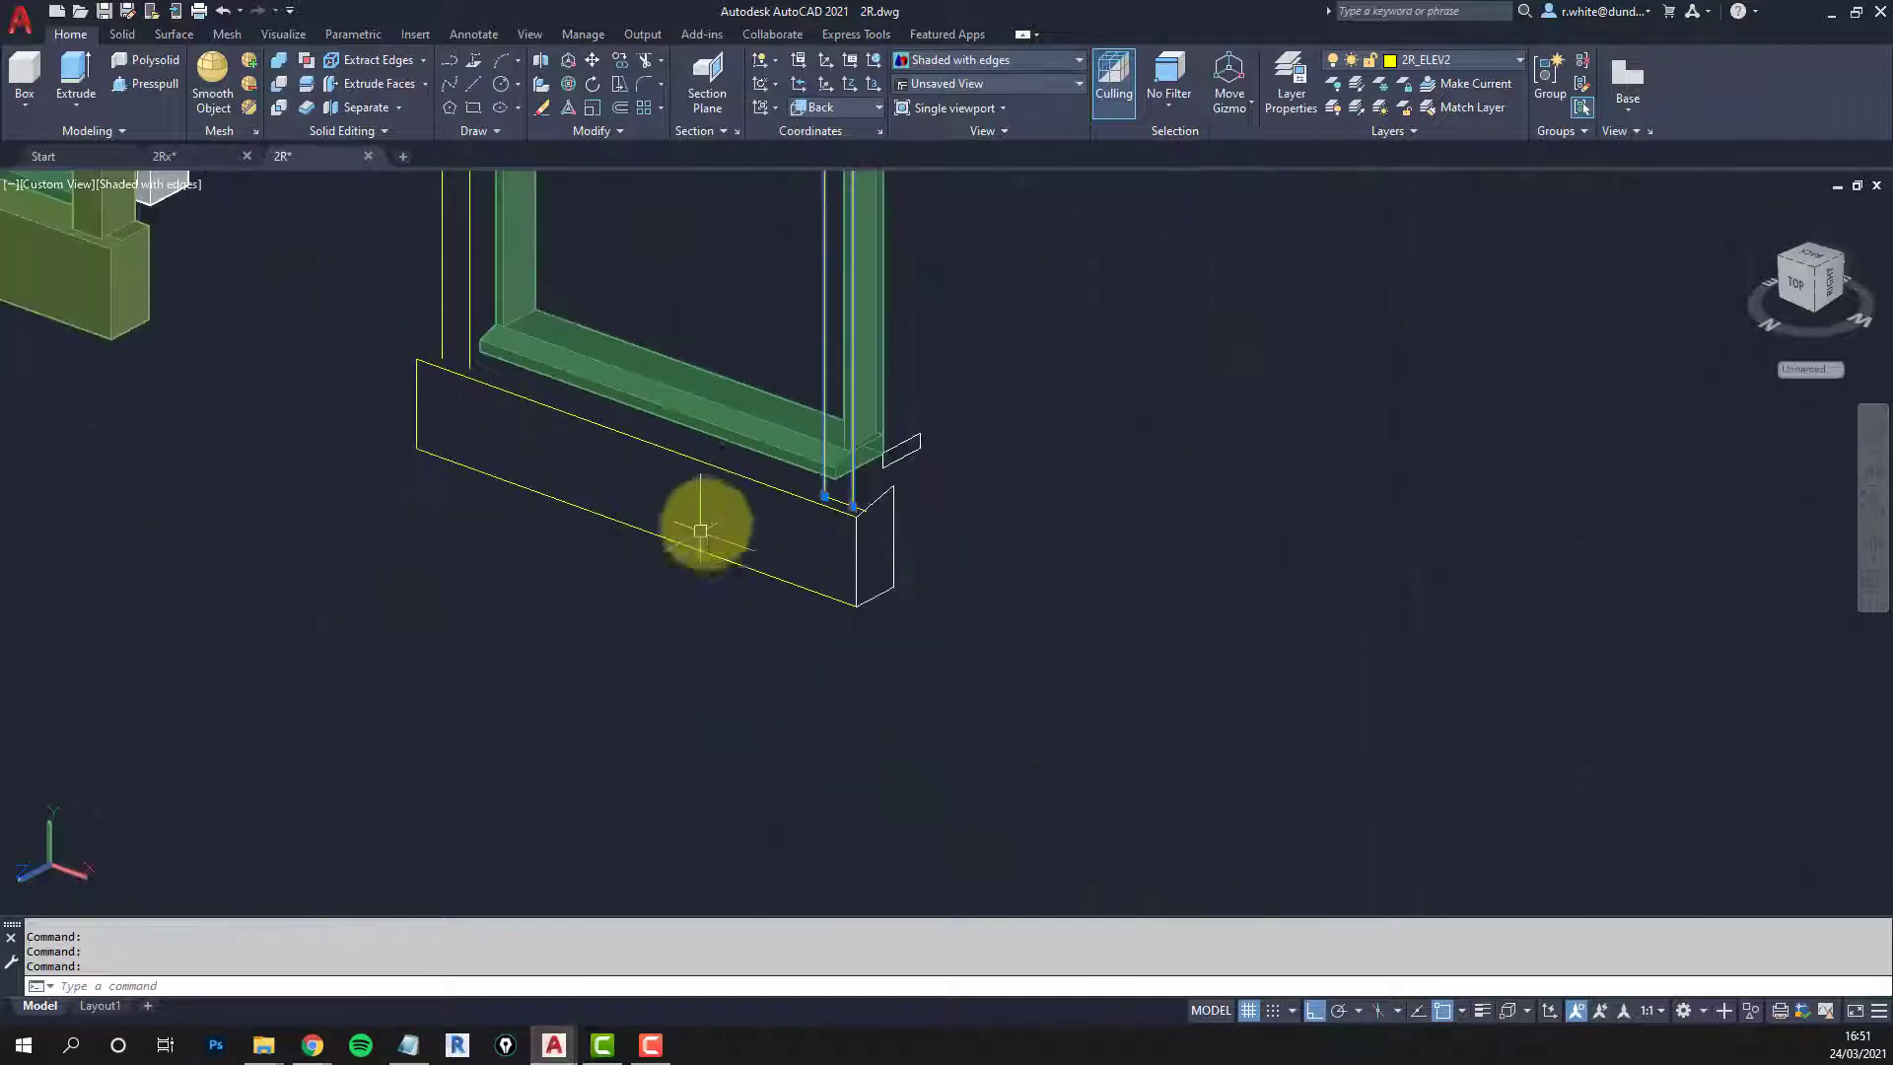
middle_click_drag(700, 531, 883, 663)
key("Escape")
key("Escape")
key("Escape")
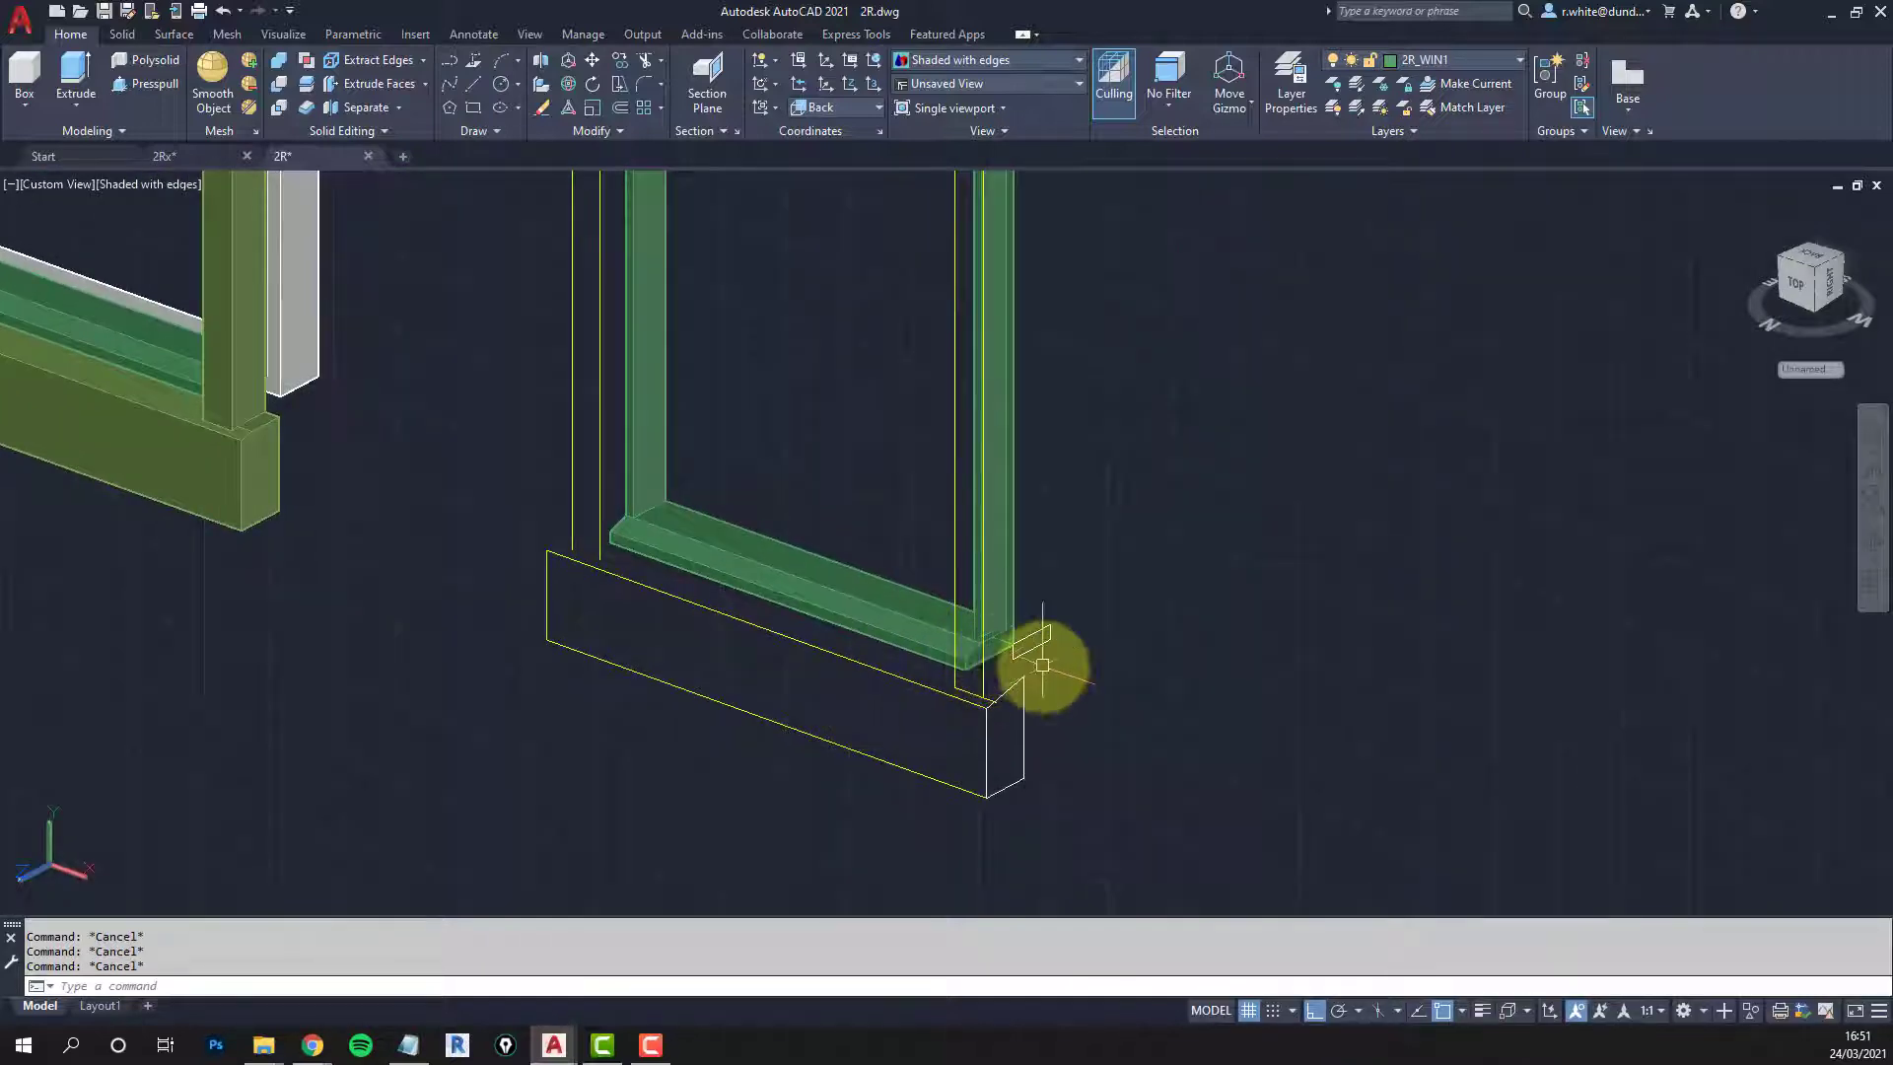
Step: Erase the remaining short yellow line running from the right jamb's feet to the sill profile
scroll(1015, 664, "up", 2)
scroll(947, 737, "up", 2)
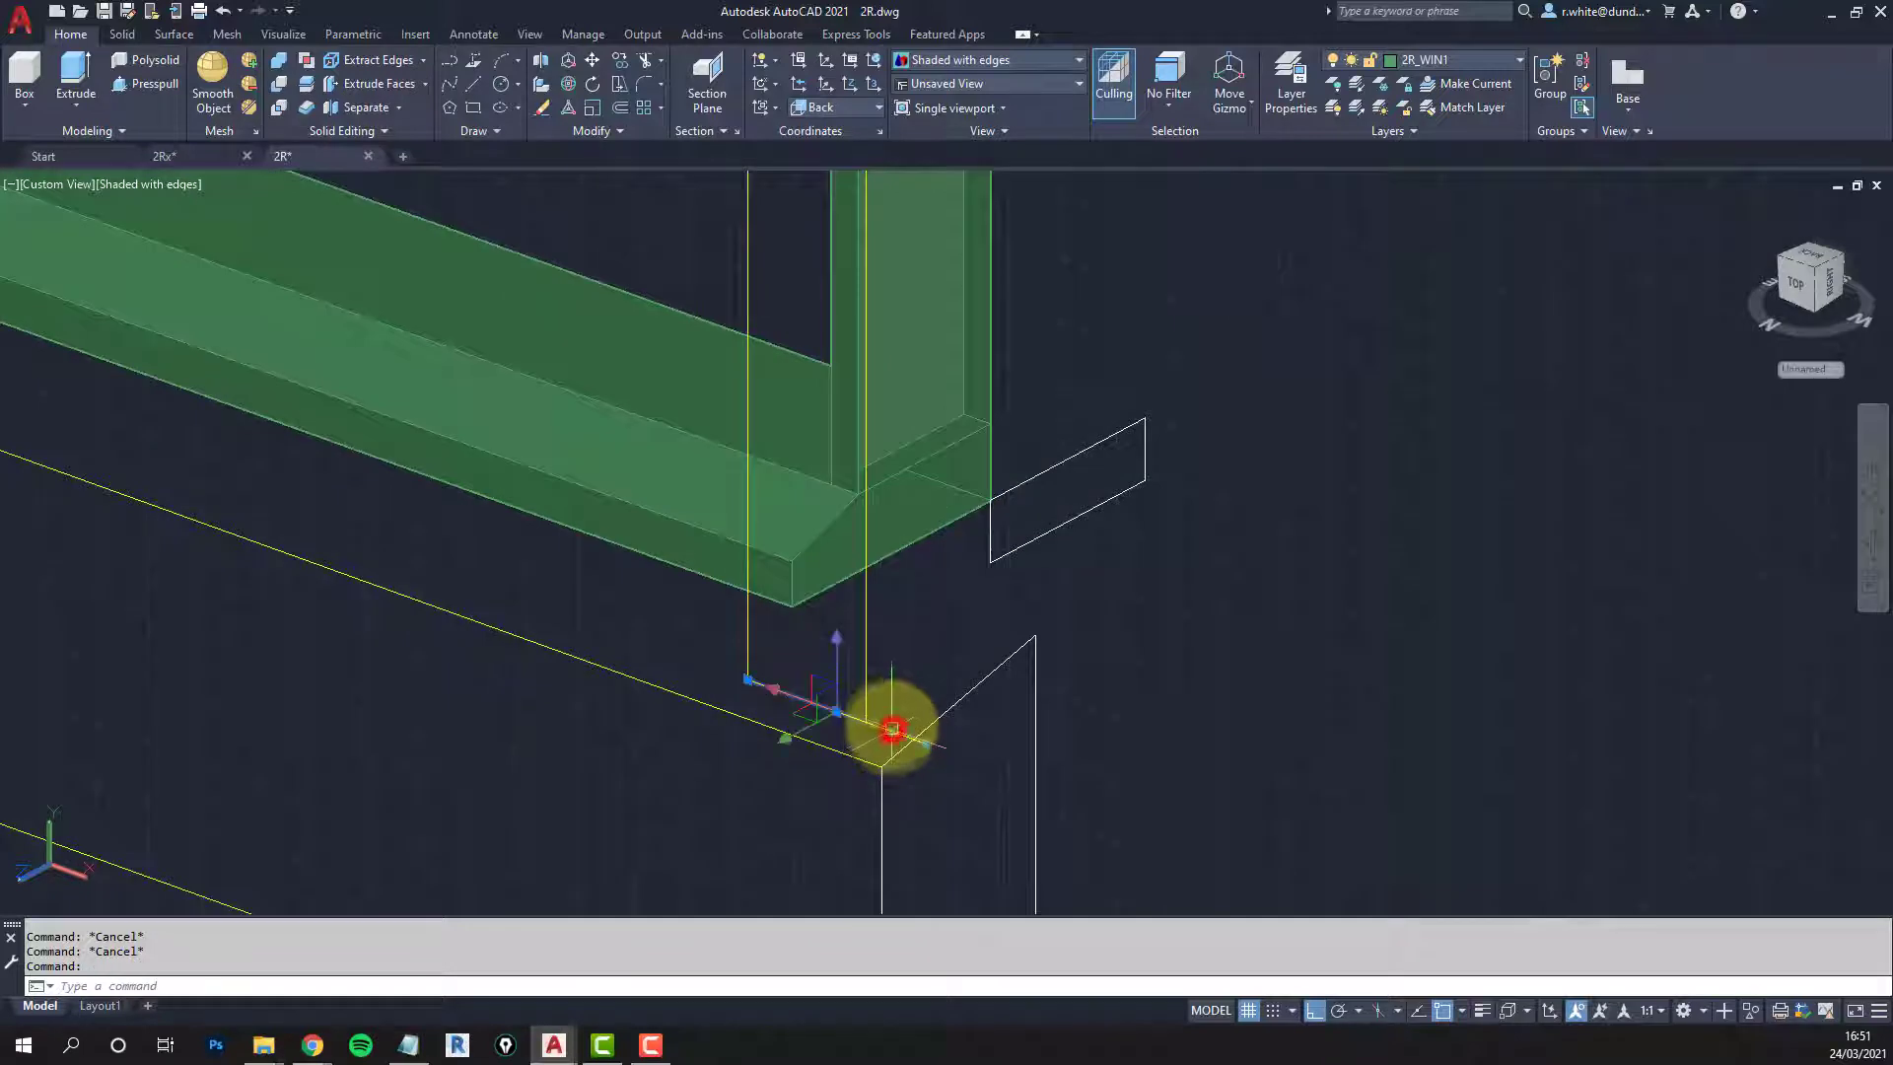
scroll(907, 670, "down", 4)
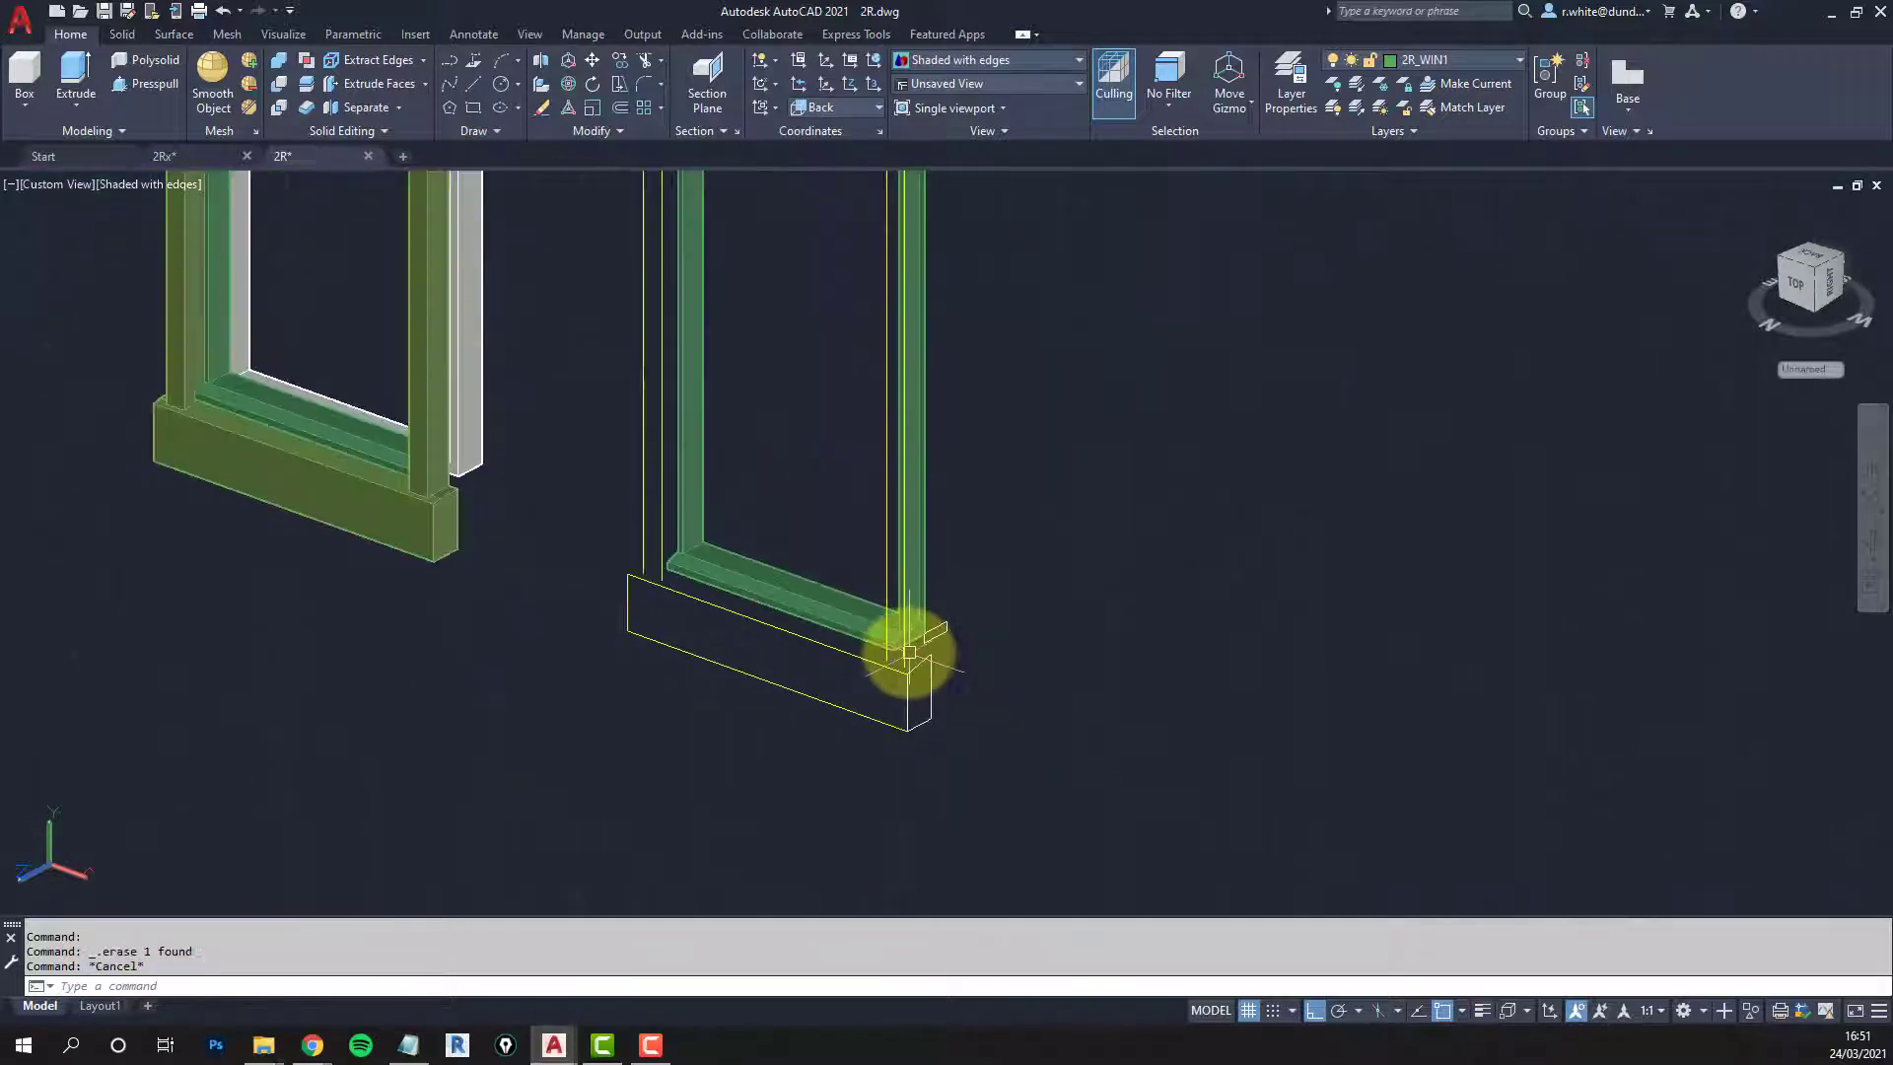
Step: Copy the four yellow vertical lines of both outer frame jambs 25 forward
type("cp")
key("Return")
scroll(878, 650, "up", 3)
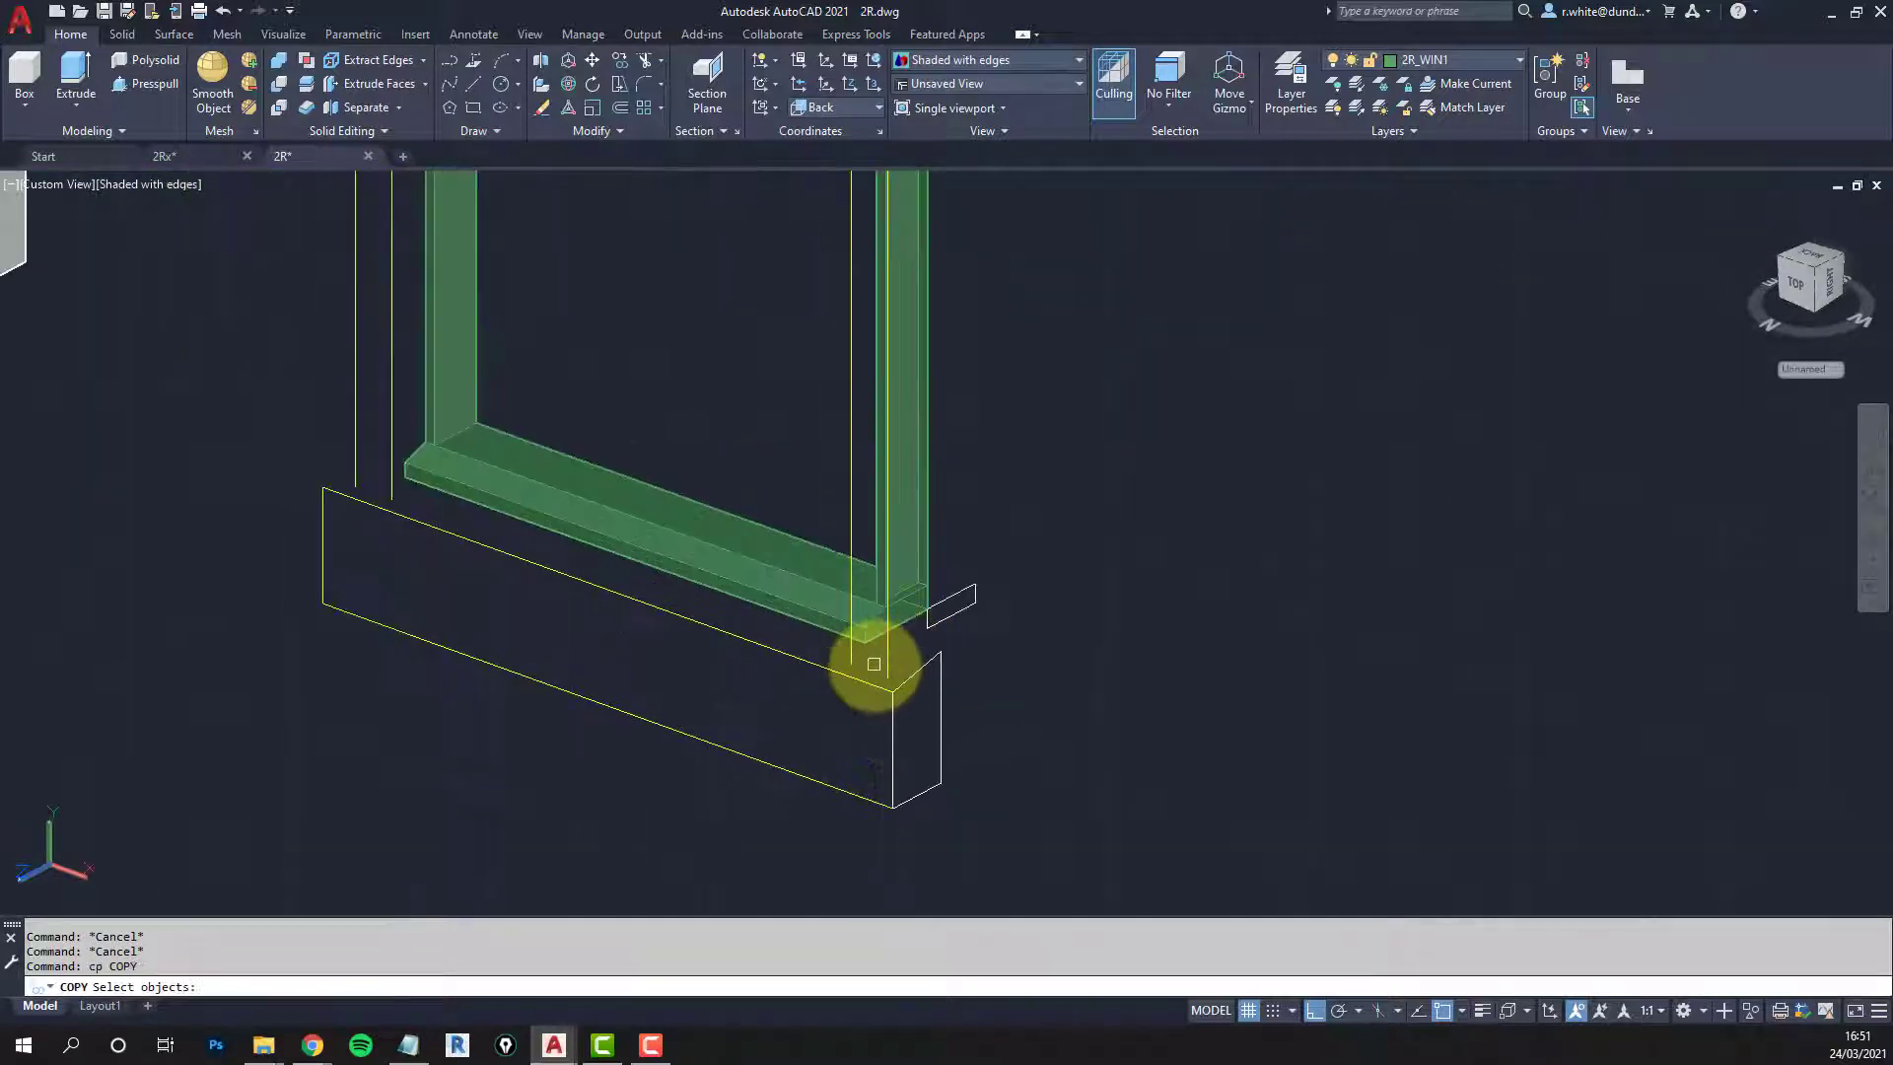
left_click(846, 657)
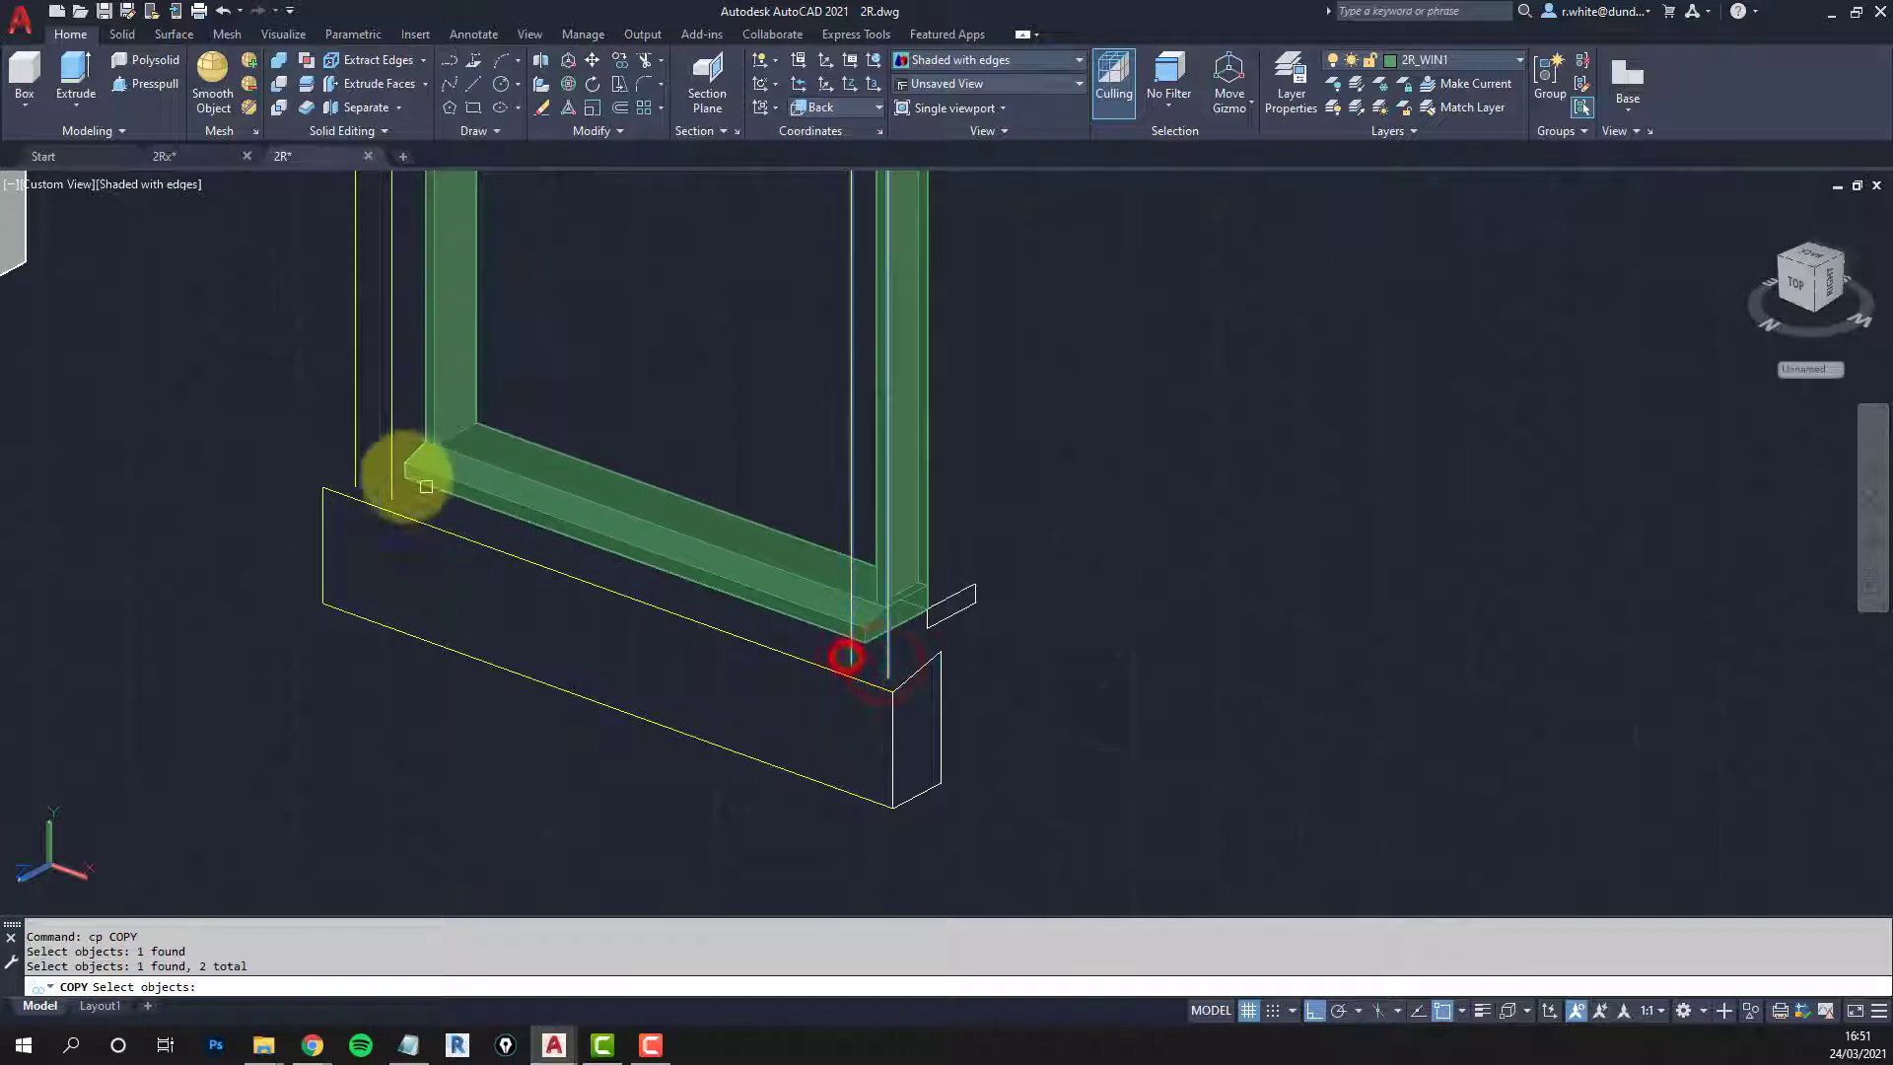
left_click(398, 444)
left_click(340, 434)
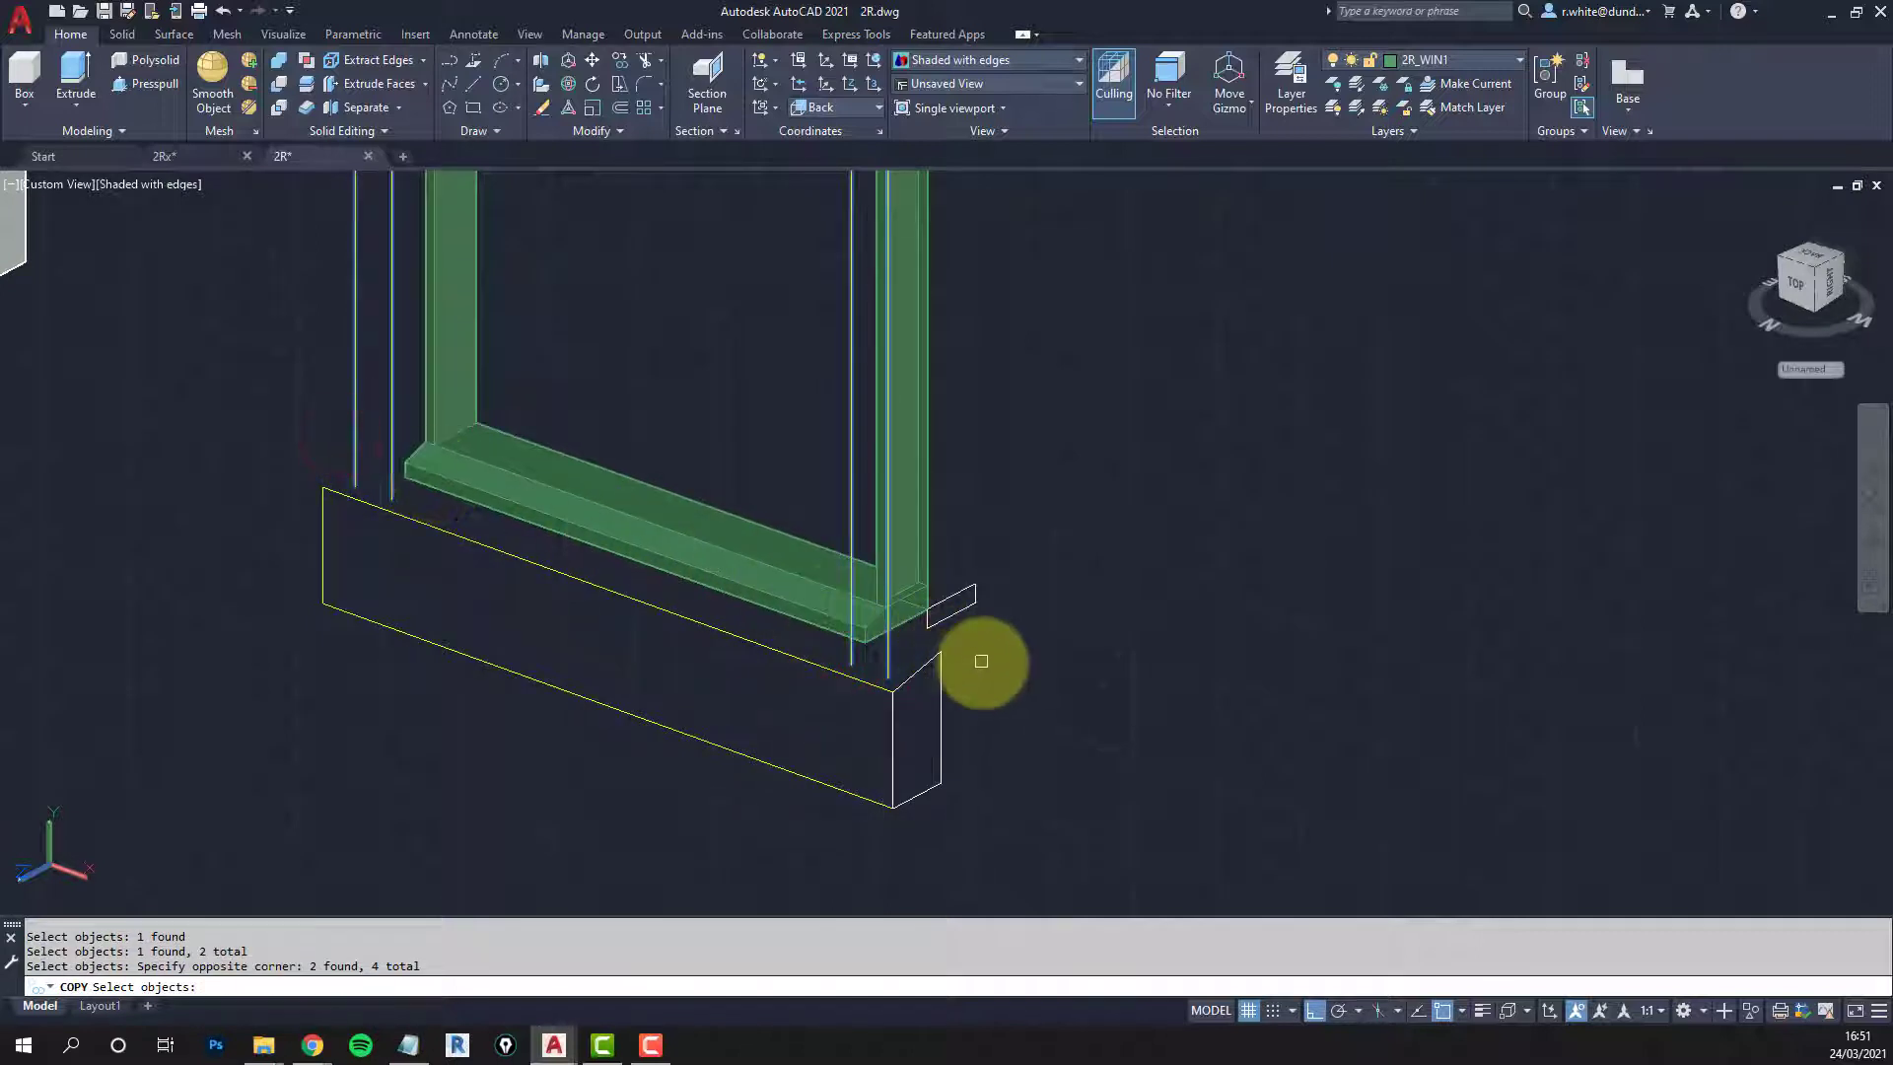
key("Return")
left_click(1060, 679)
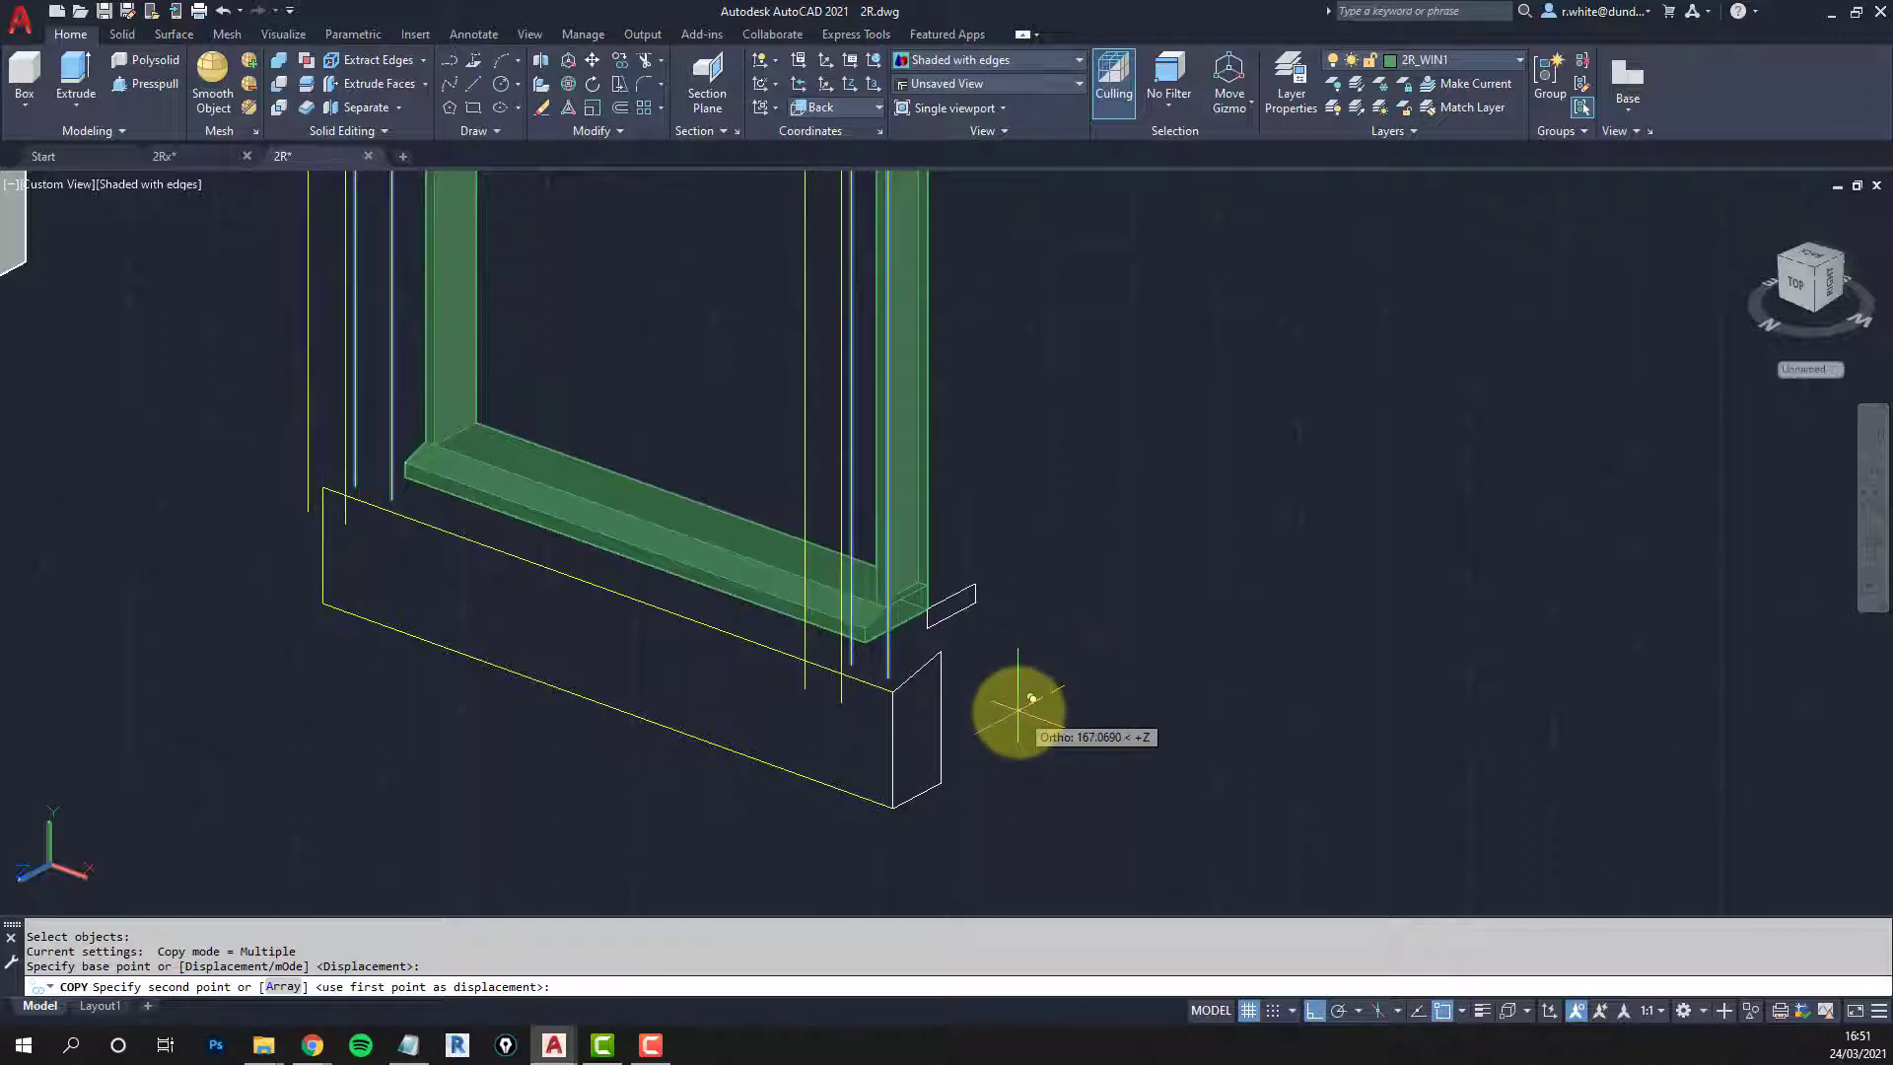
type("25")
key("Return")
key("Escape")
key("Escape")
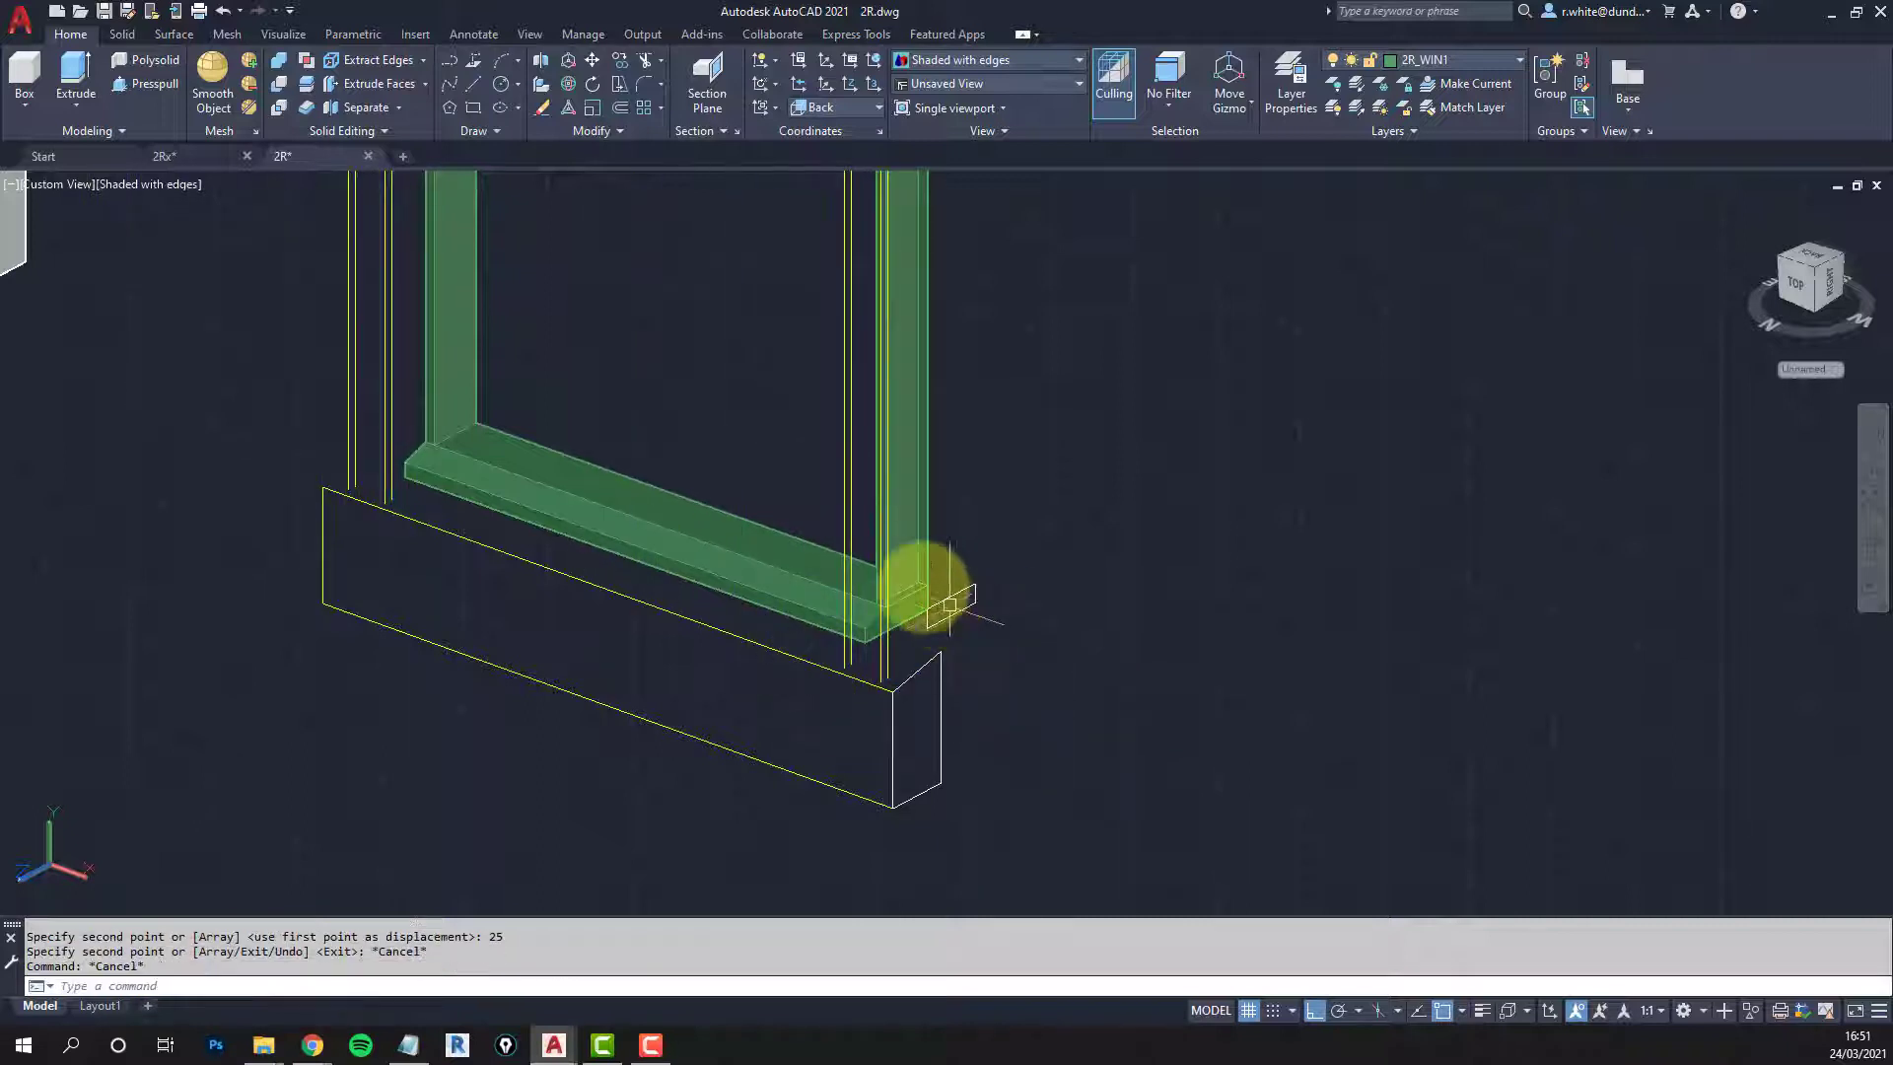
Step: Copy the outer frame head's two yellow lines forward from the original jamb line's upper end to the copied one's
mouse_move(921, 591)
middle_mouse_down()
mouse_move(937, 618)
mouse_move(964, 612)
mouse_move(921, 393)
mouse_move(808, 459)
middle_mouse_up()
scroll(506, 322, "up", 2)
middle_click_drag(458, 359, 631, 564)
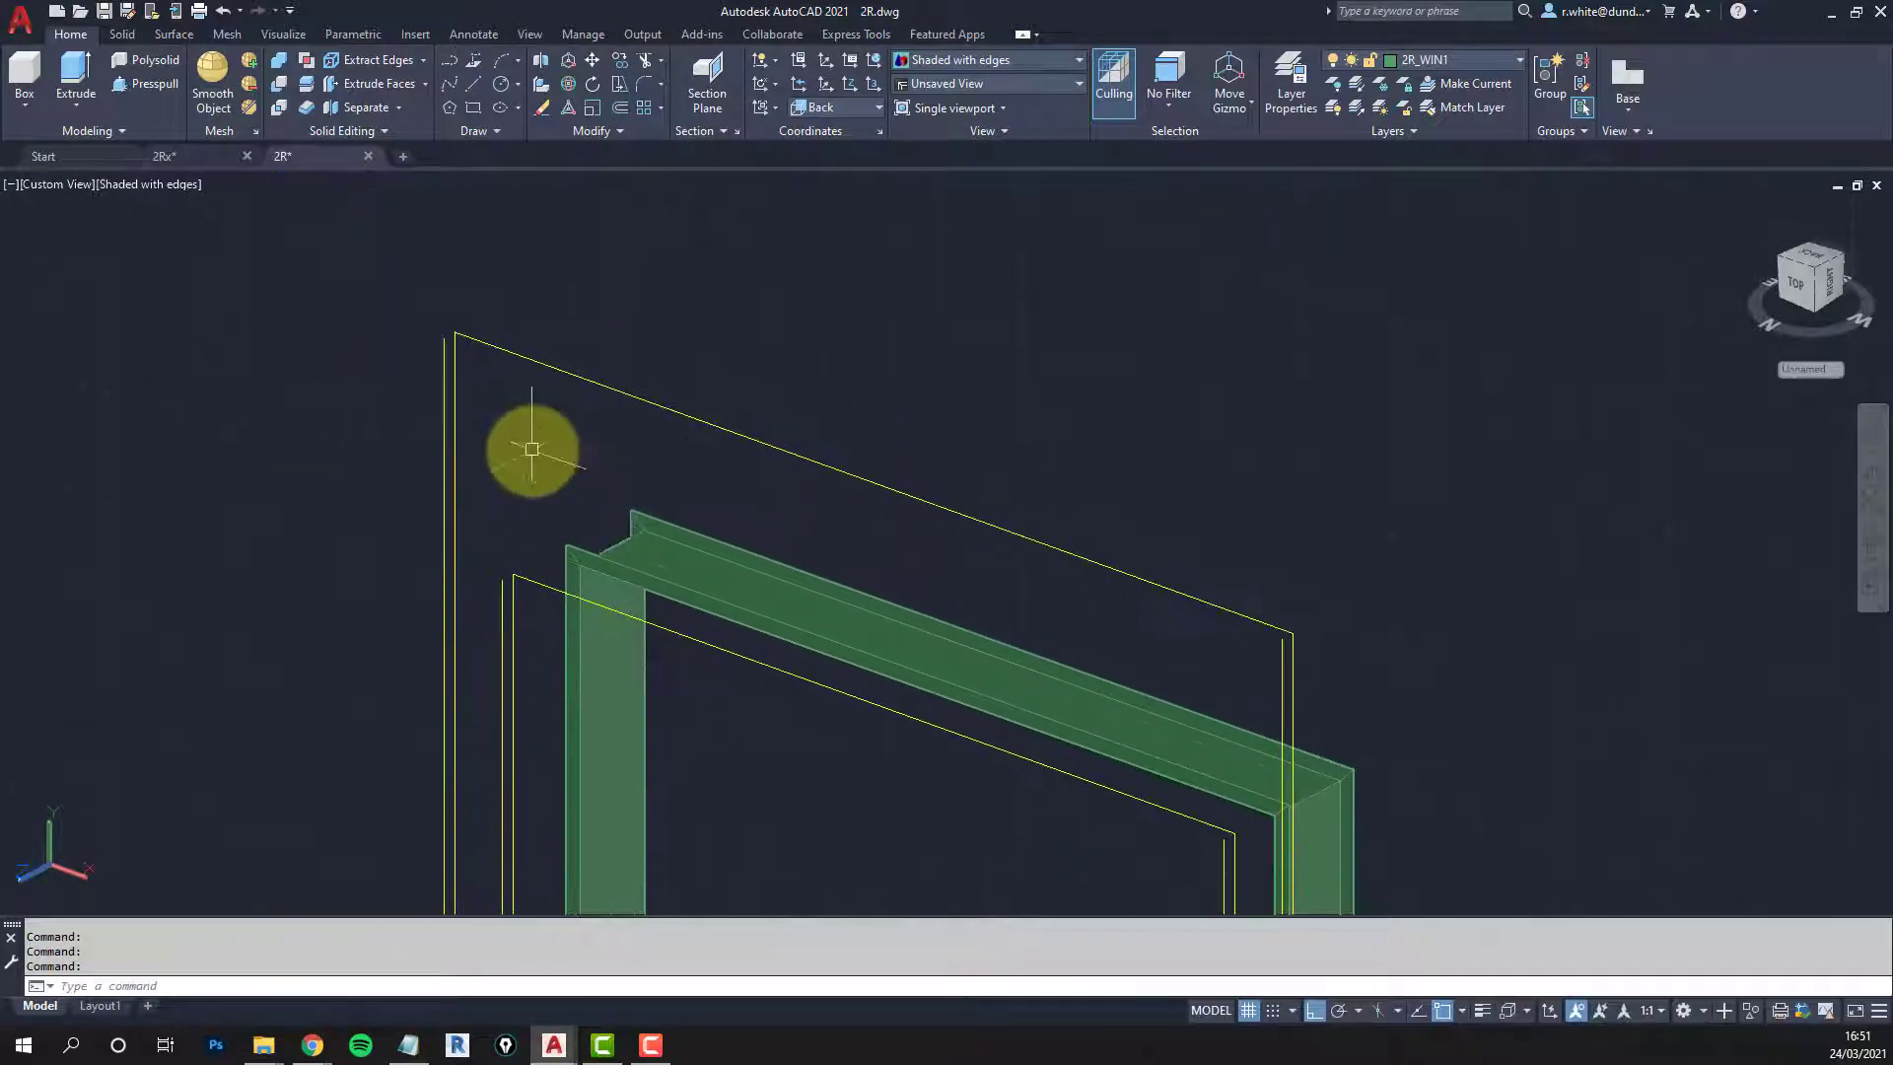
type("cp")
key("Return")
left_click(533, 580)
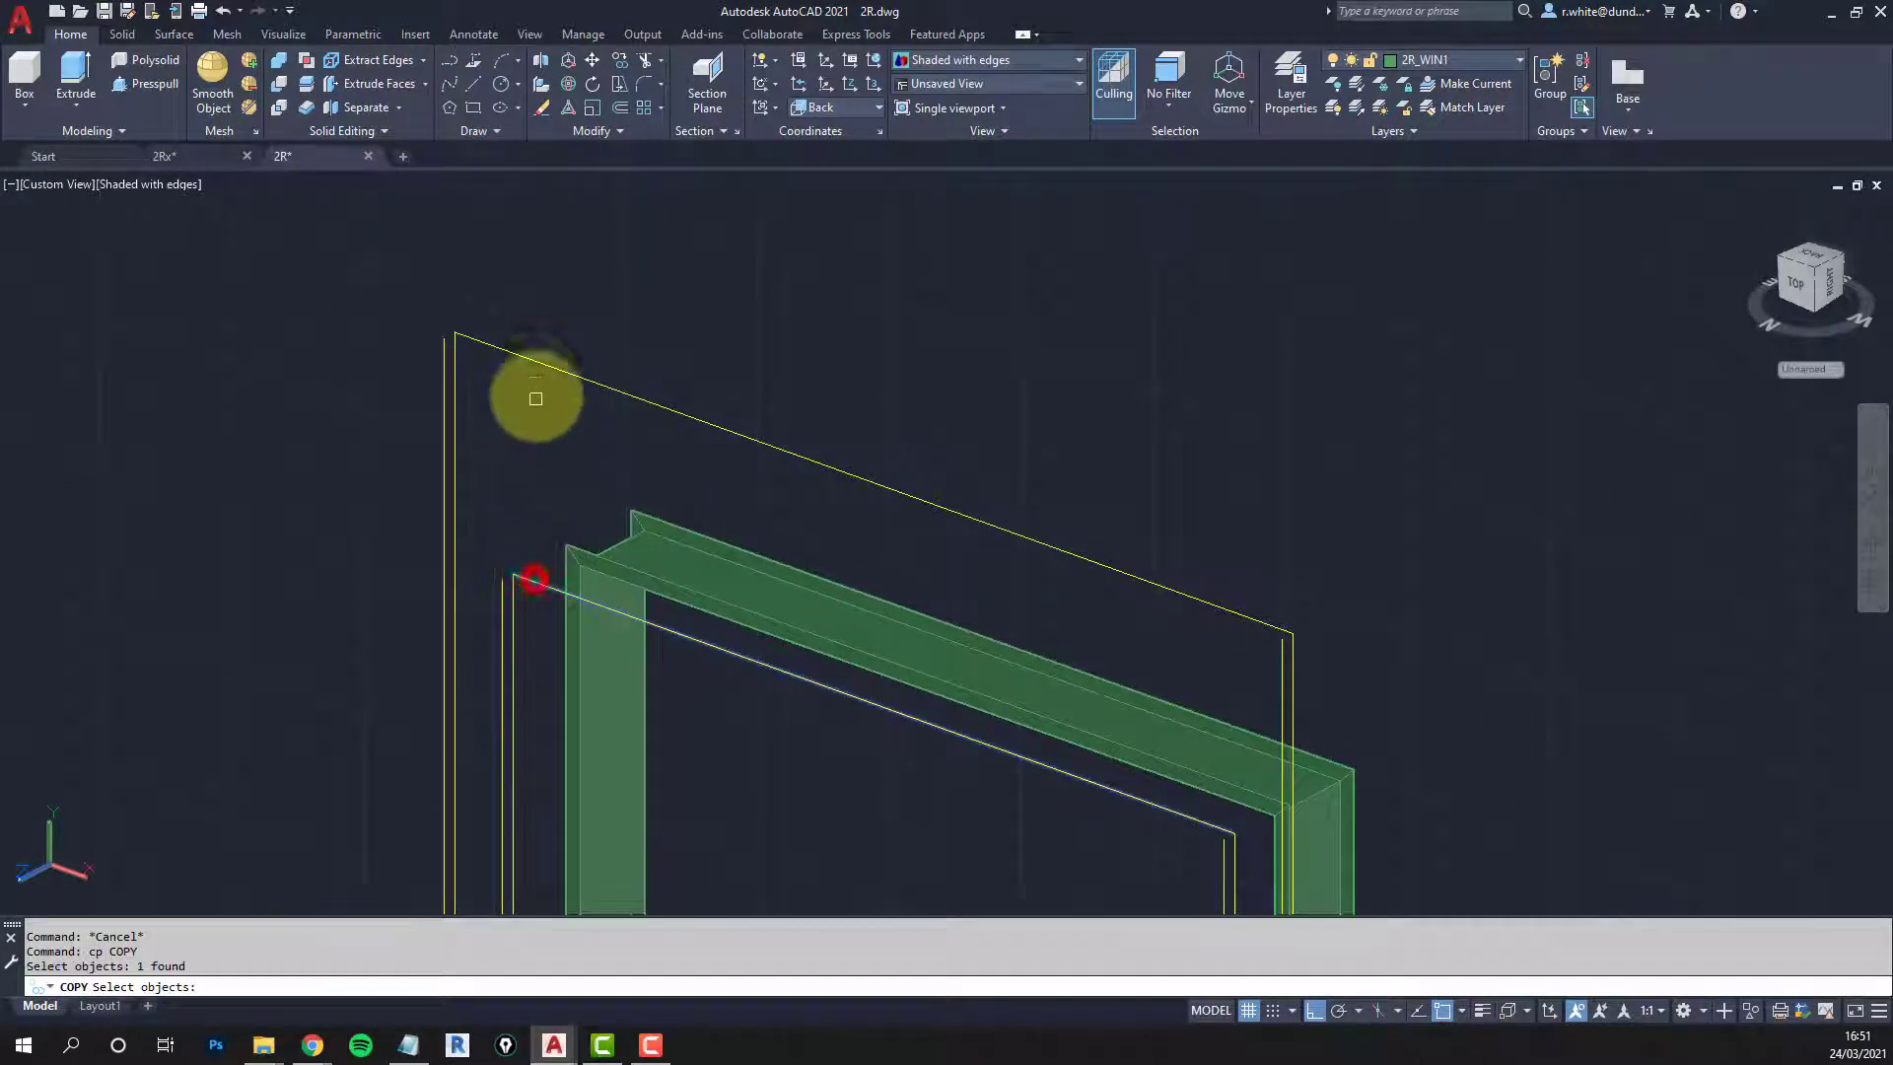
left_click(530, 359)
key("Return")
left_click(454, 333)
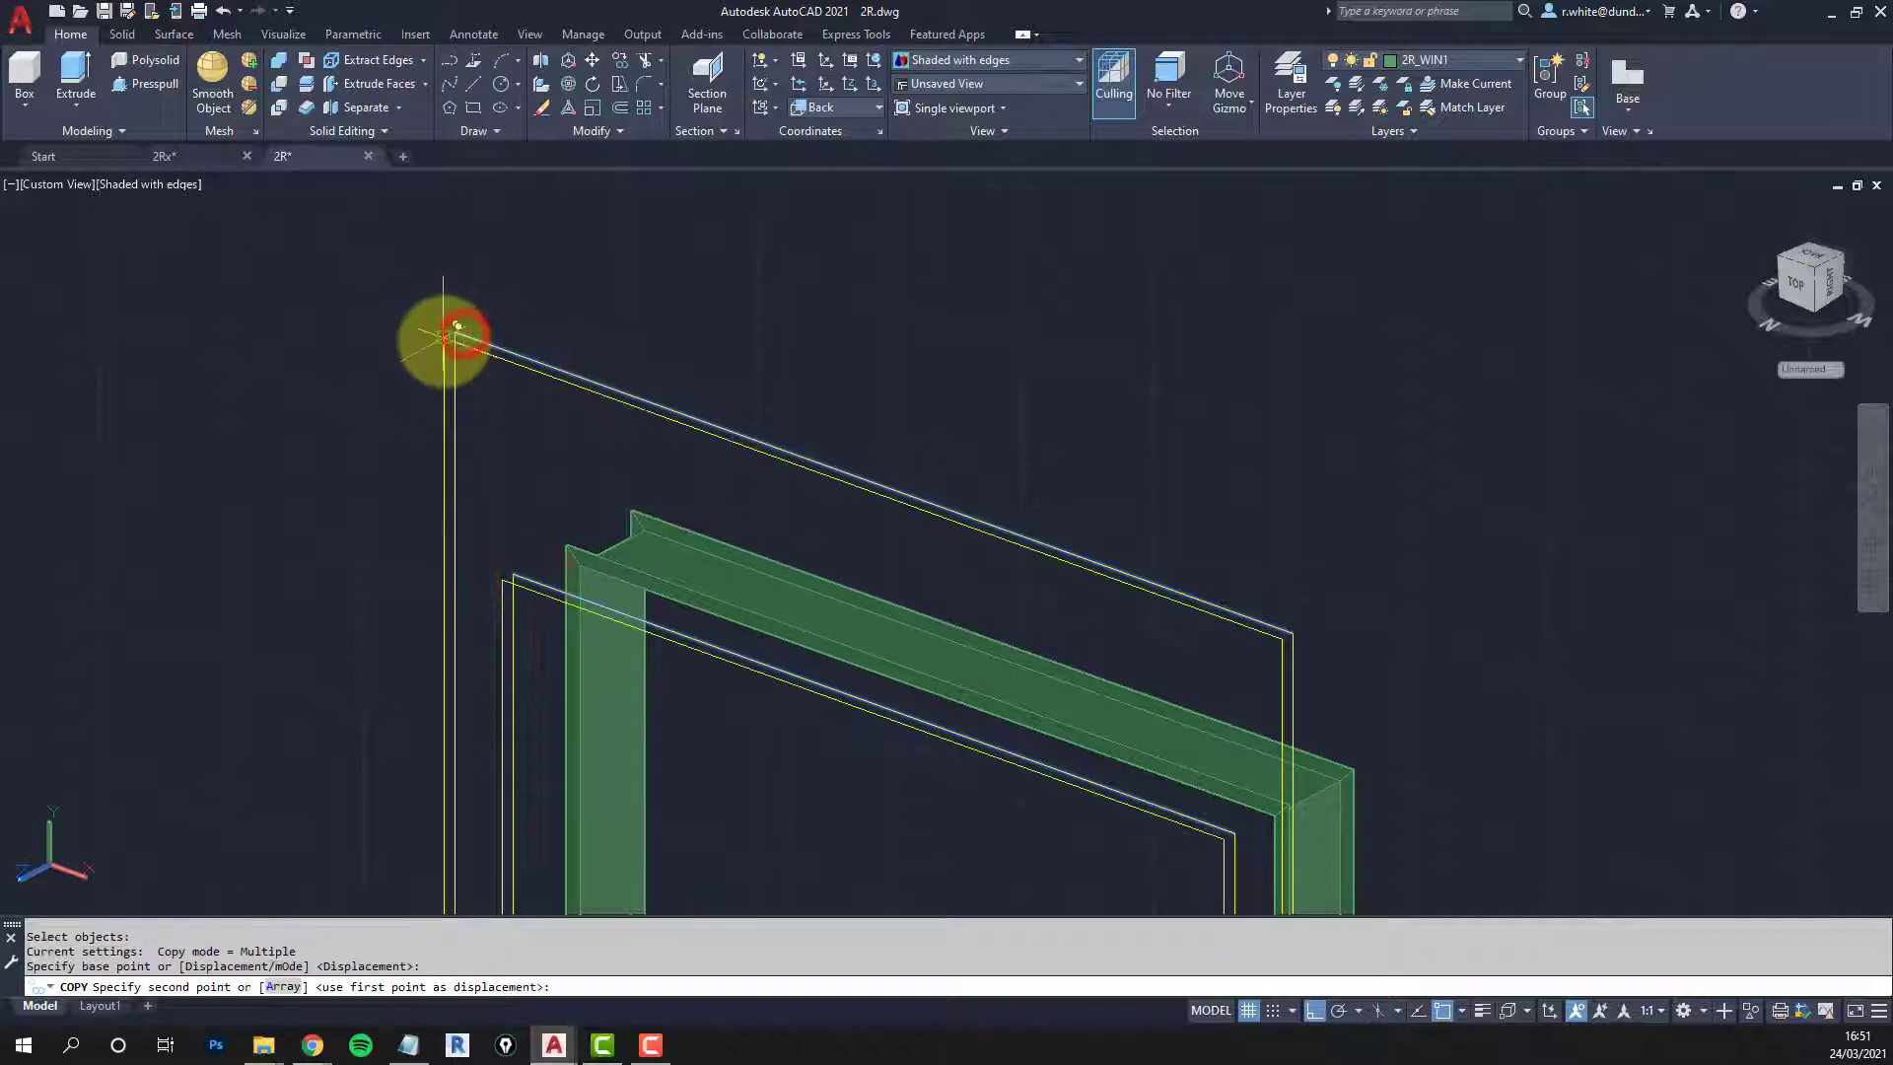
left_click(445, 339)
scroll(528, 335, "down", 4)
key("Escape")
key("Escape")
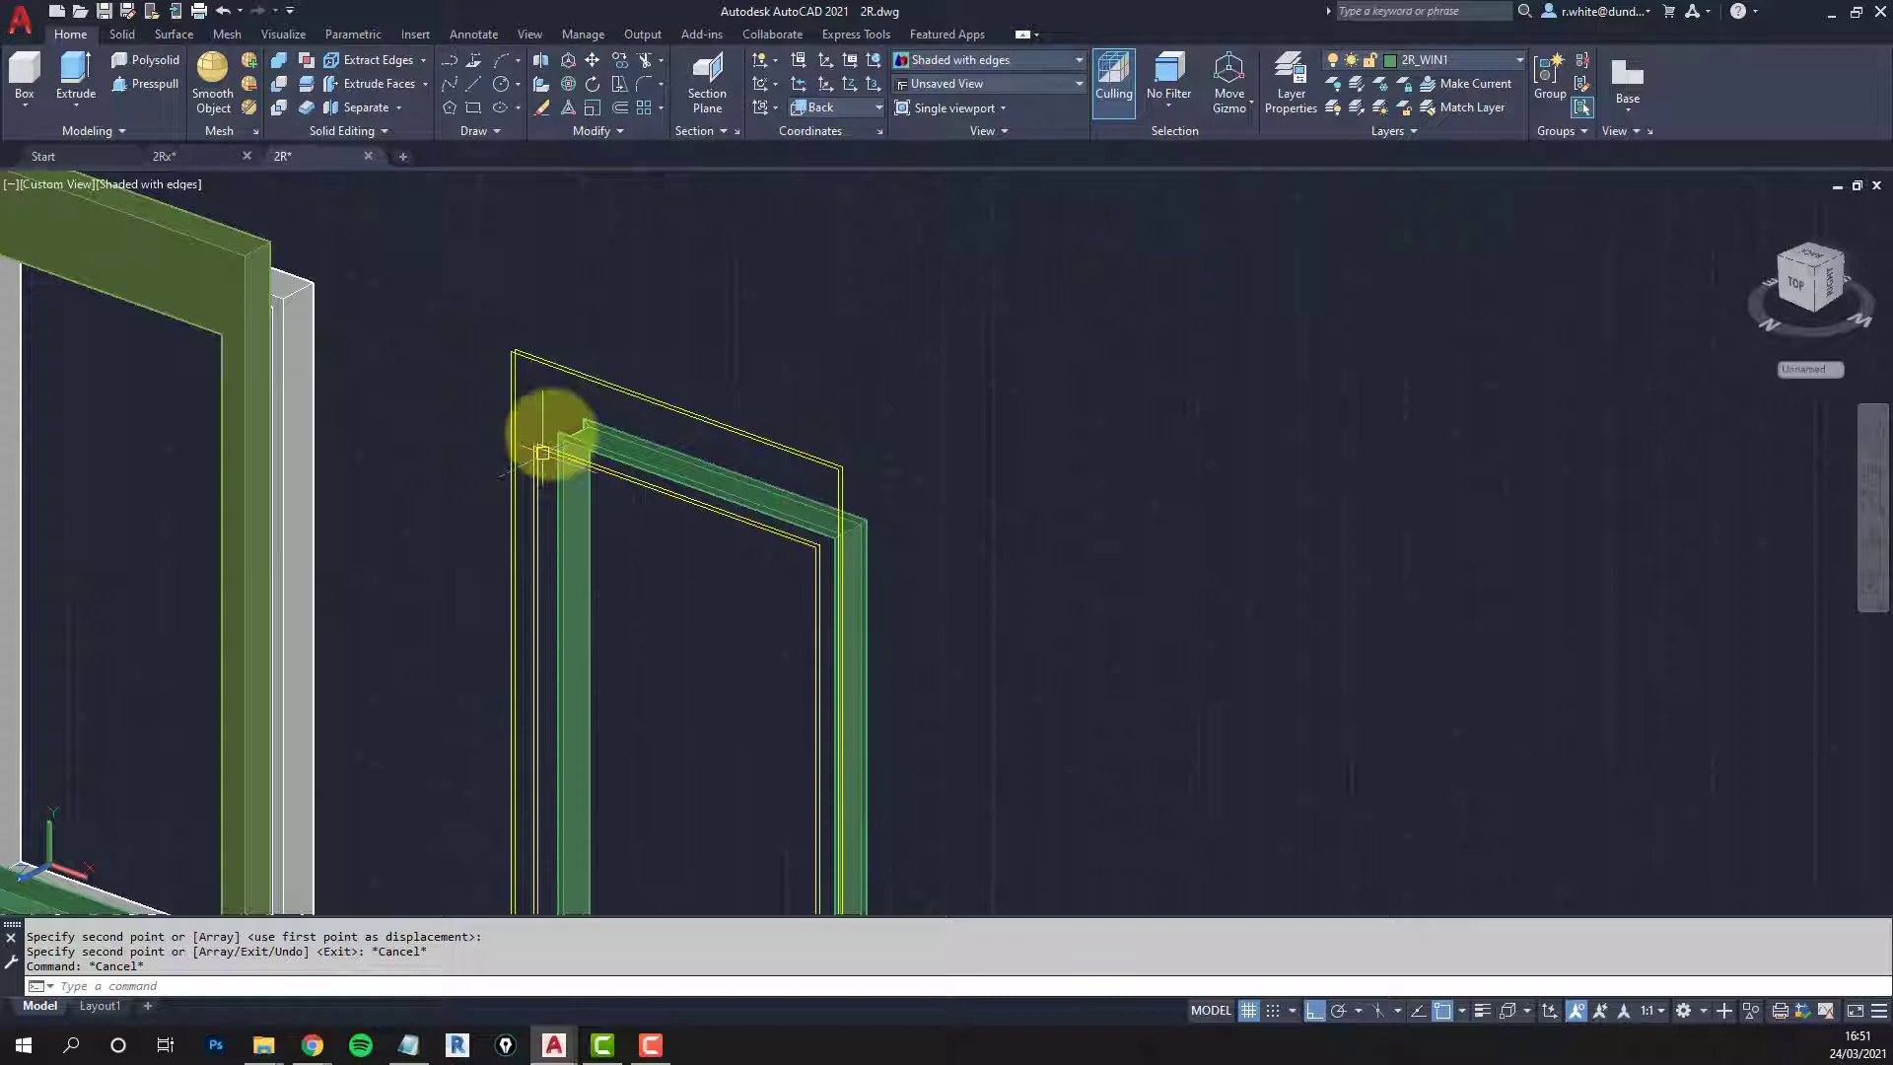
Step: Set the UCS to Left for work at the sill's end profile
middle_click_drag(802, 663, 760, 498)
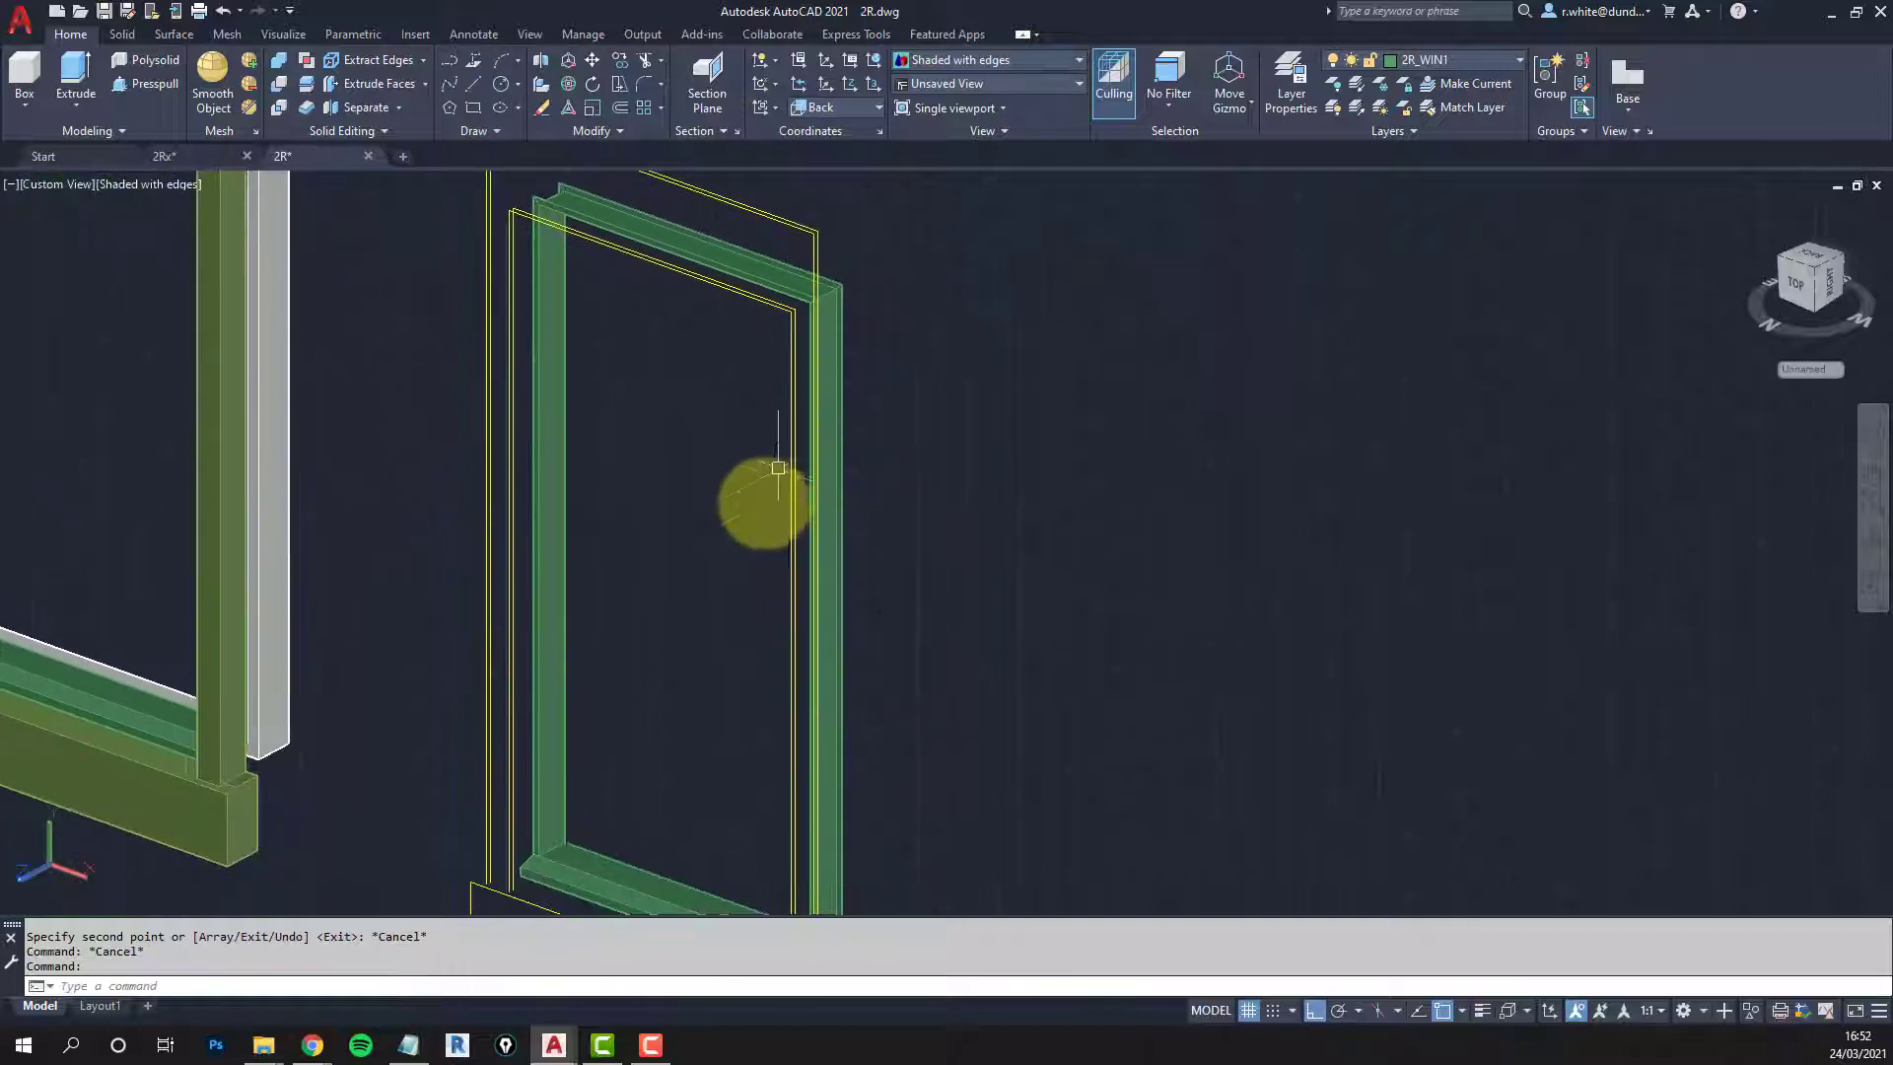
scroll(778, 718, "up", 3)
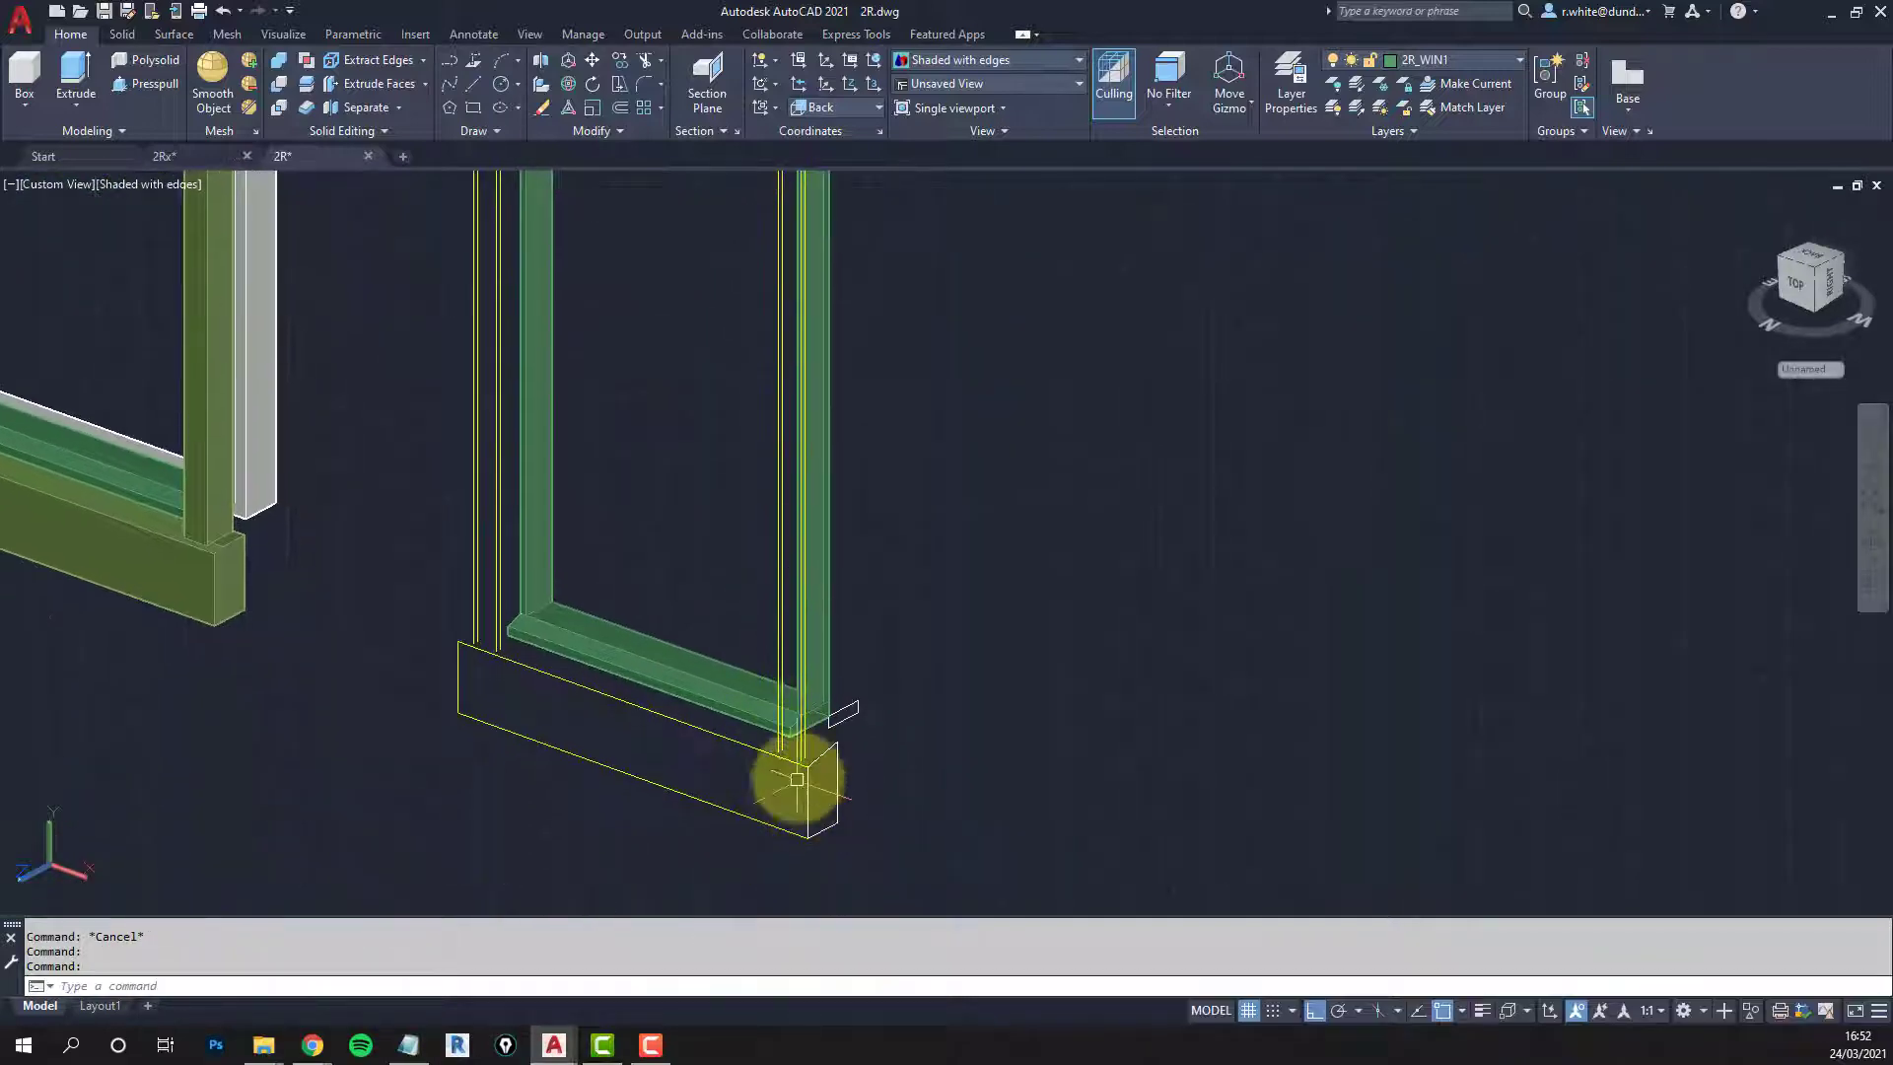
scroll(819, 757, "up", 3)
middle_click_drag(834, 748, 863, 616)
scroll(902, 571, "up", 2)
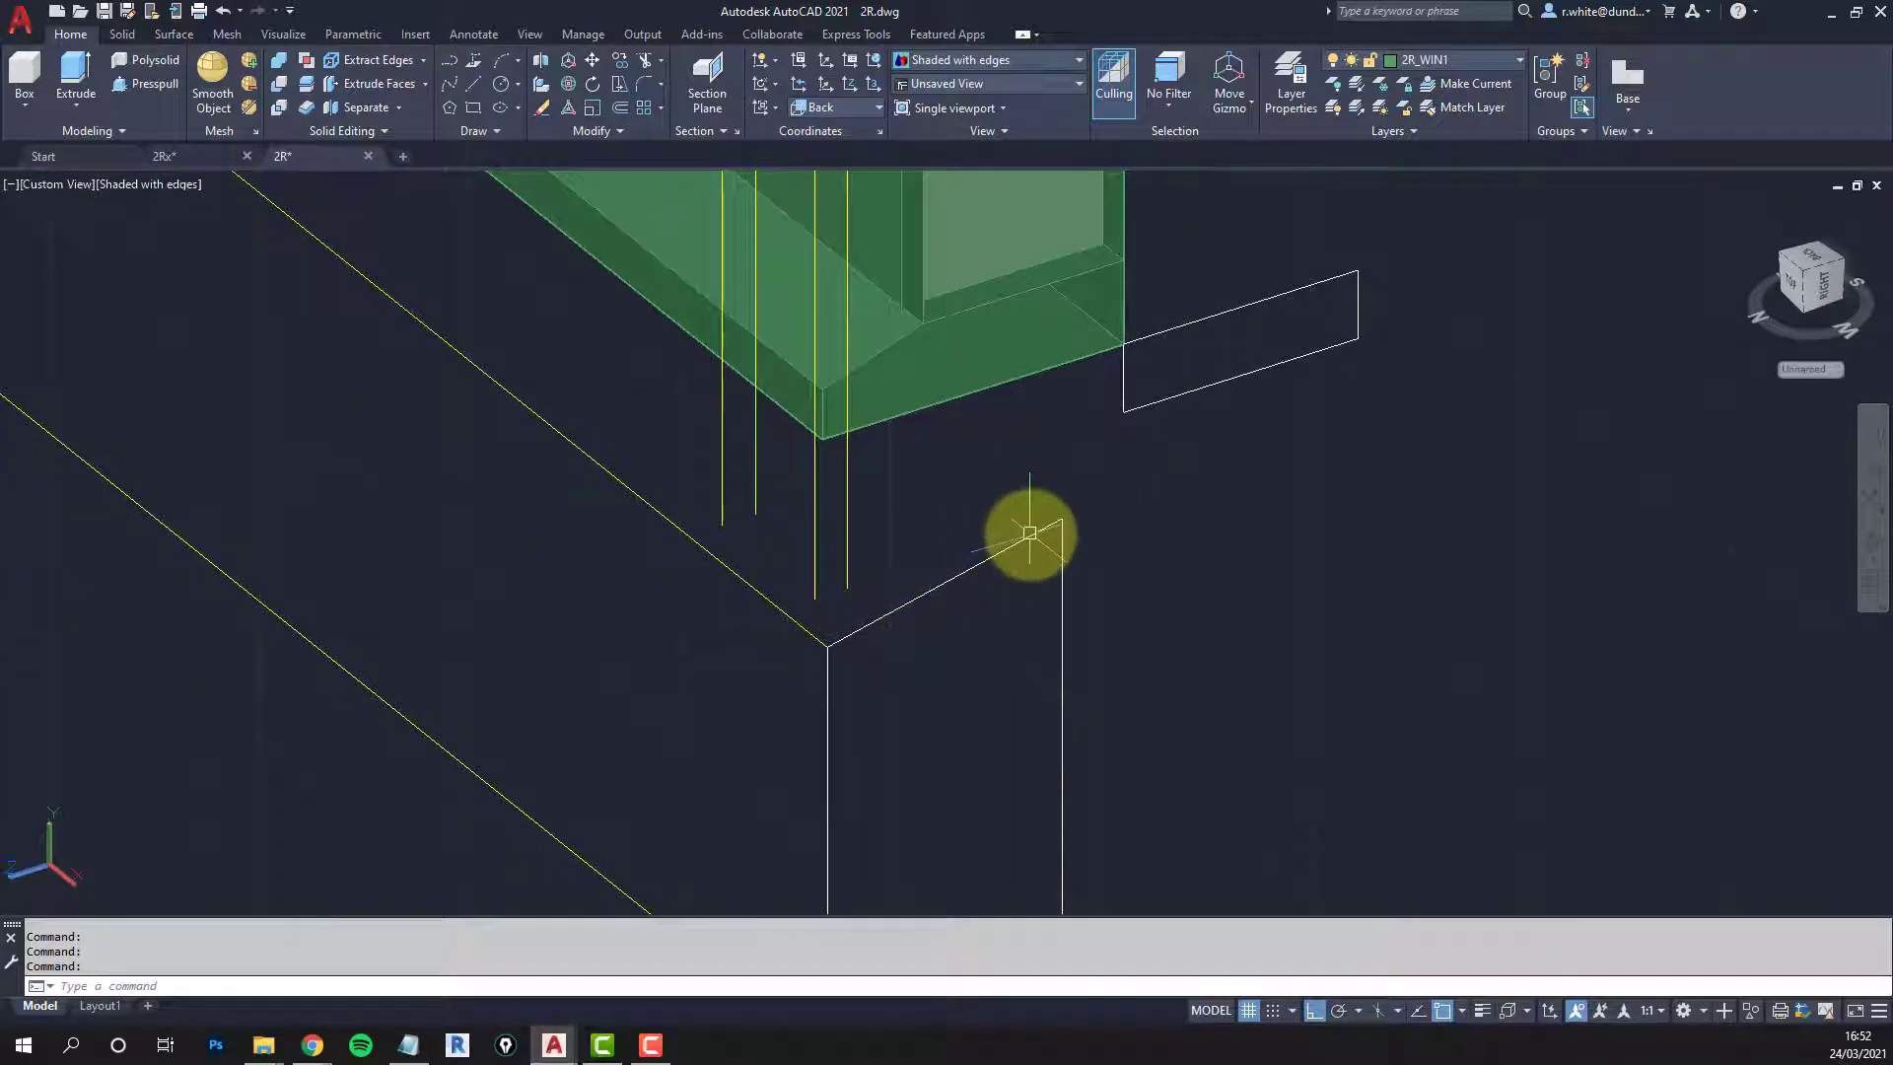
scroll(1032, 537, "down", 2)
scroll(929, 575, "up", 2)
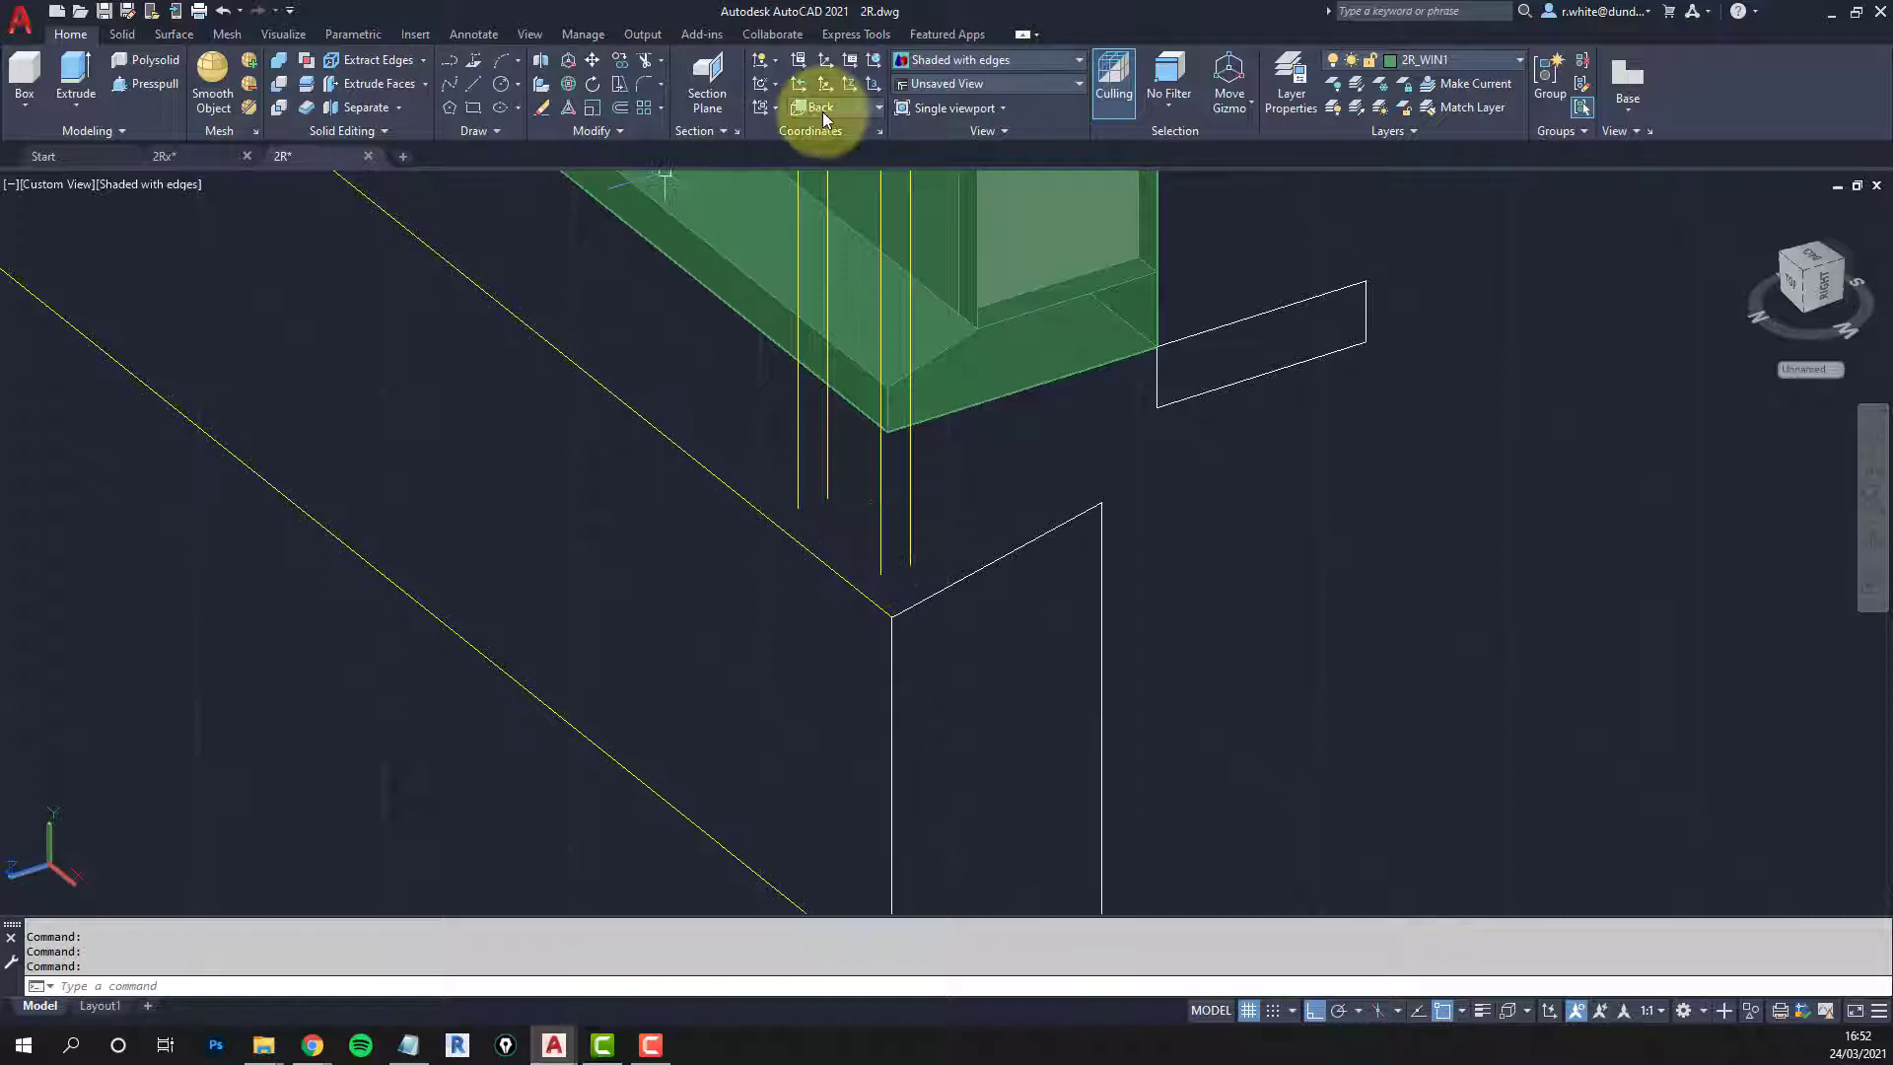
left_click(860, 111)
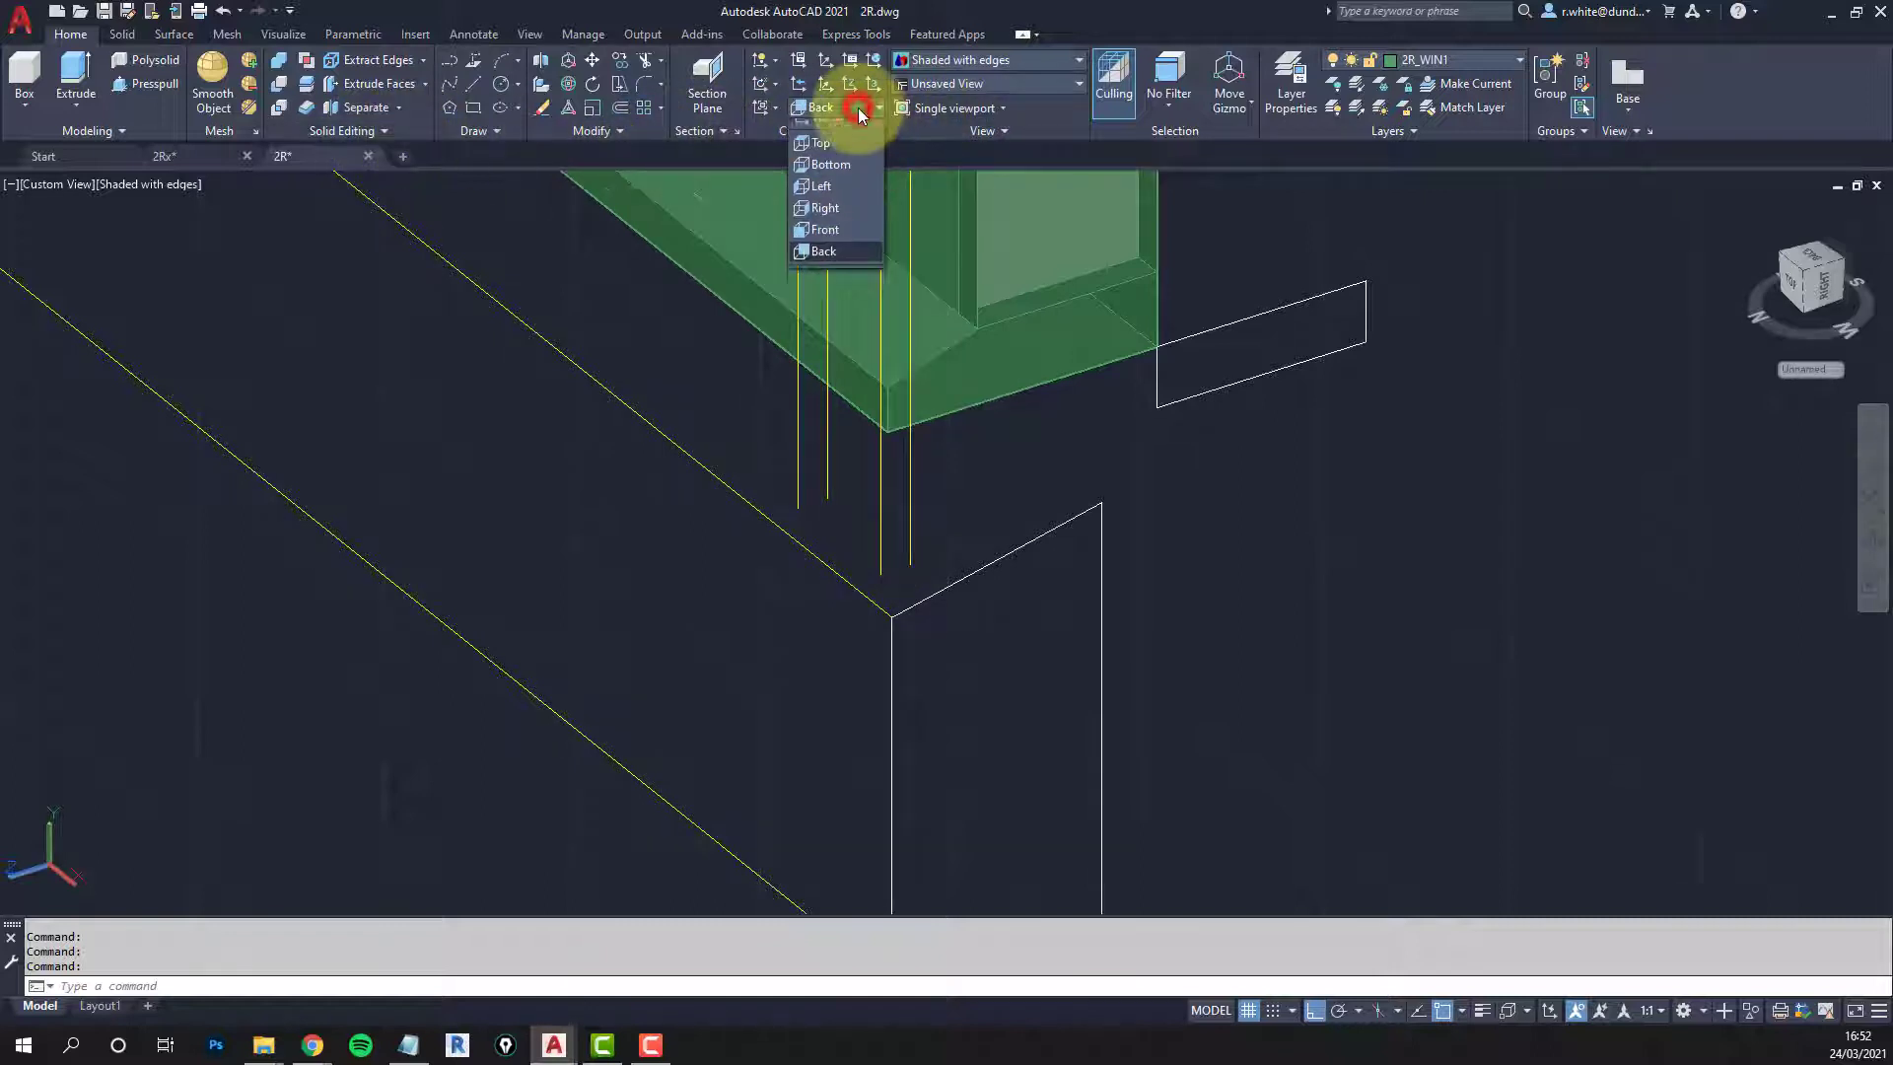
left_click(826, 199)
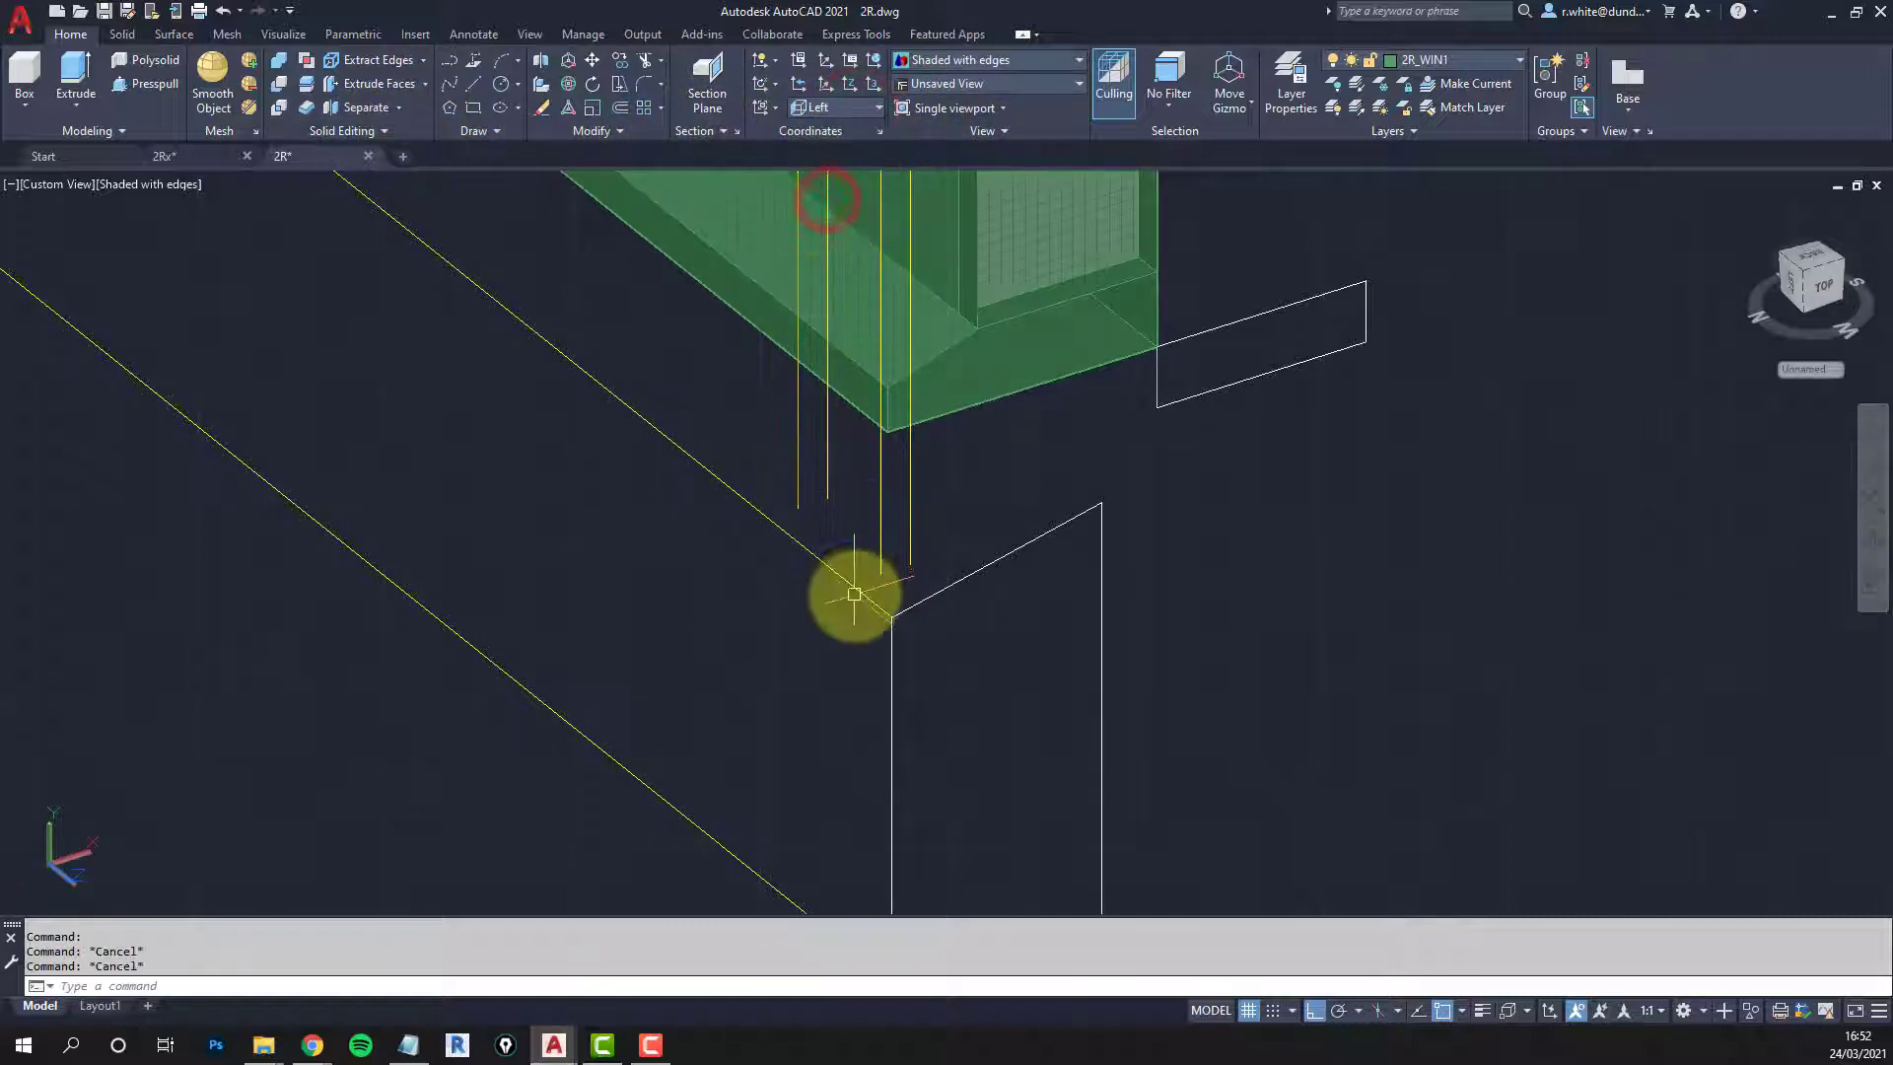
Step: Trim the lower ends of the right jamb's outer pair of yellow lines, using the sill's end profile as the cutting edge
type("tr")
key("Return")
left_click(928, 595)
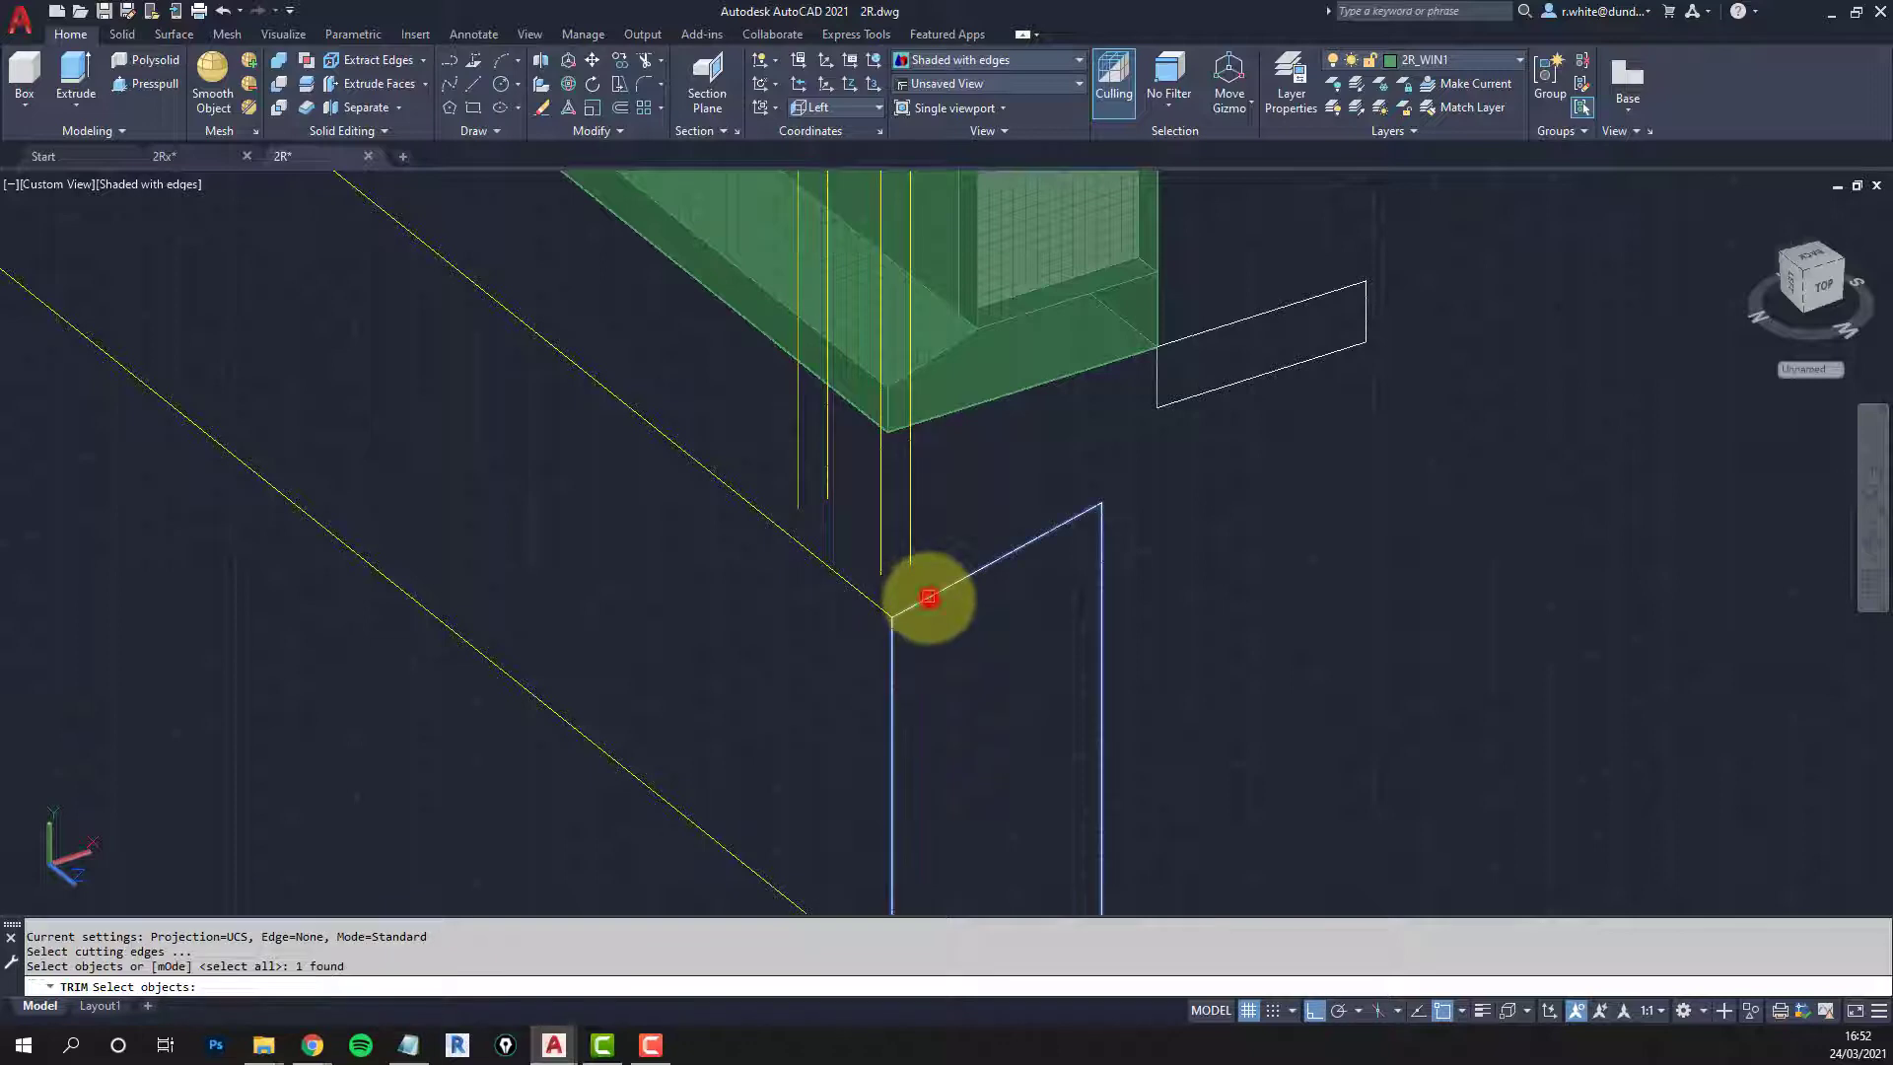
key("Return")
scroll(907, 586, "up", 5)
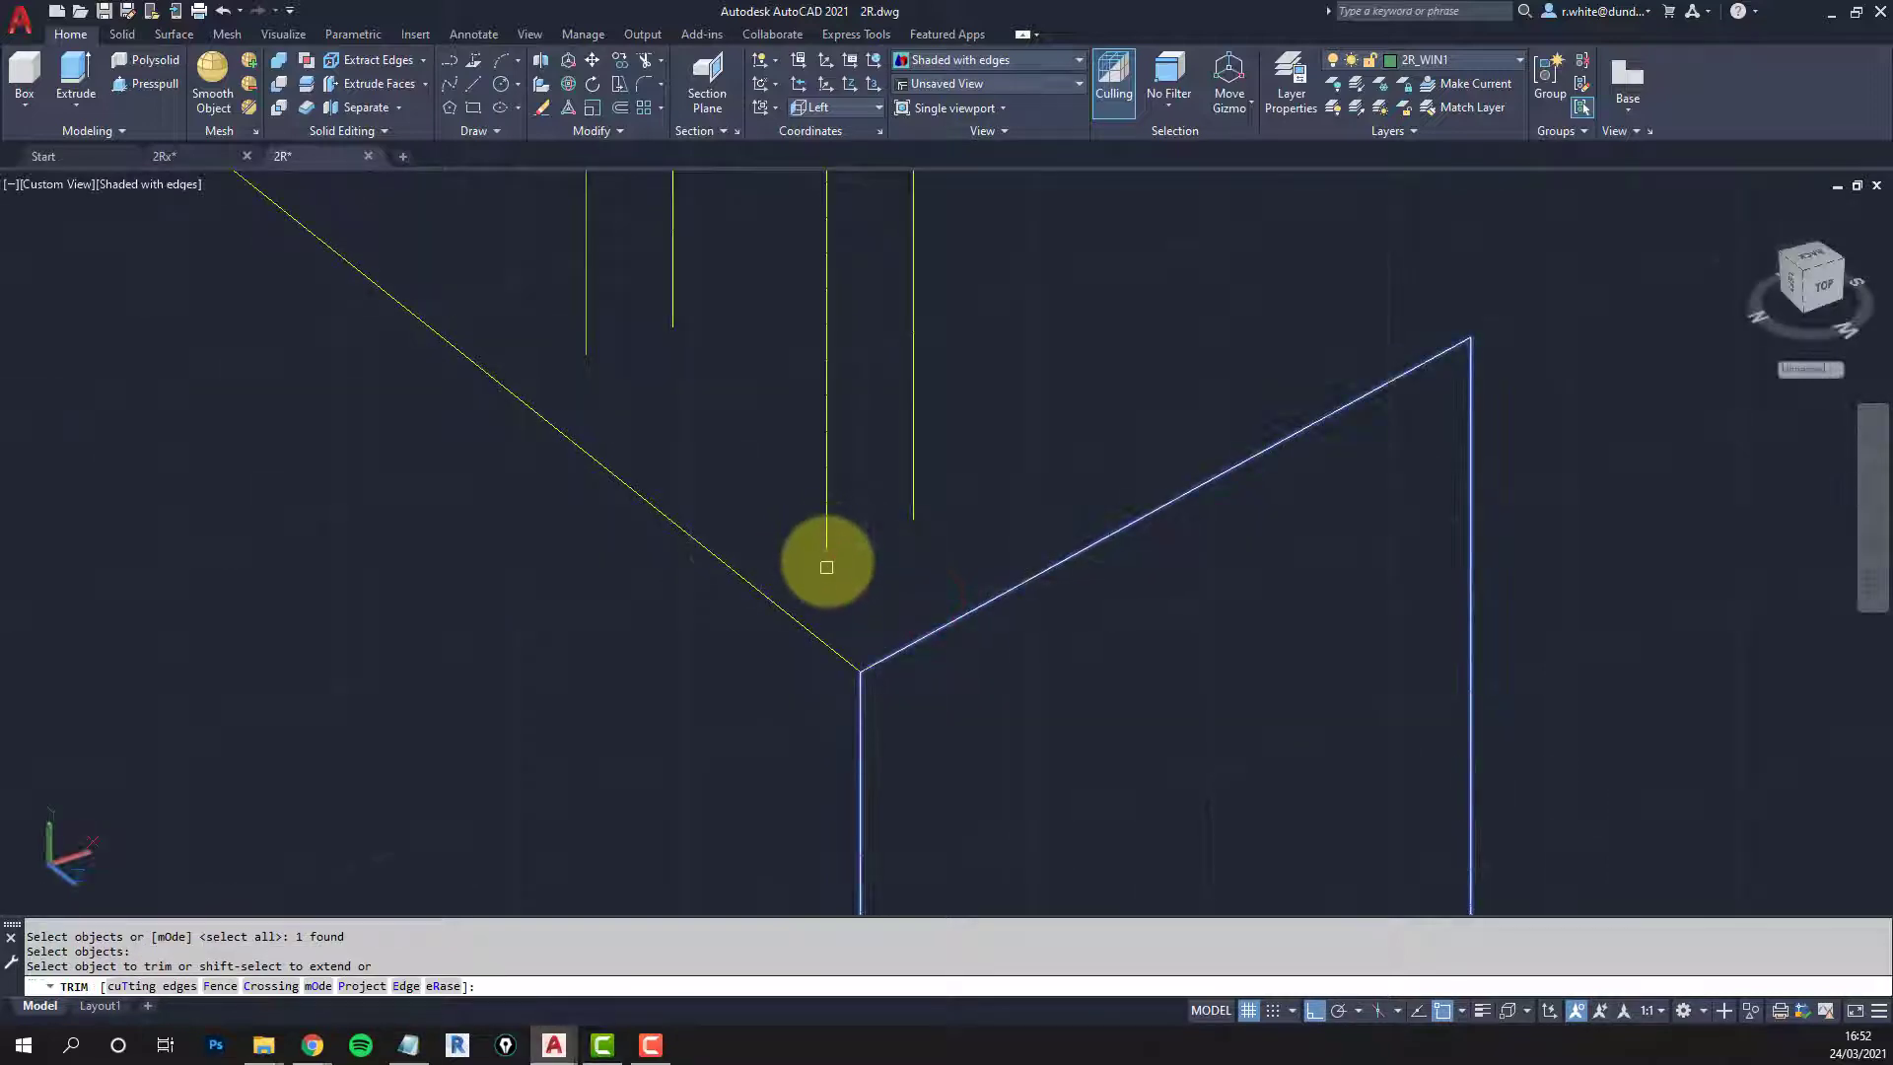
left_click(828, 542)
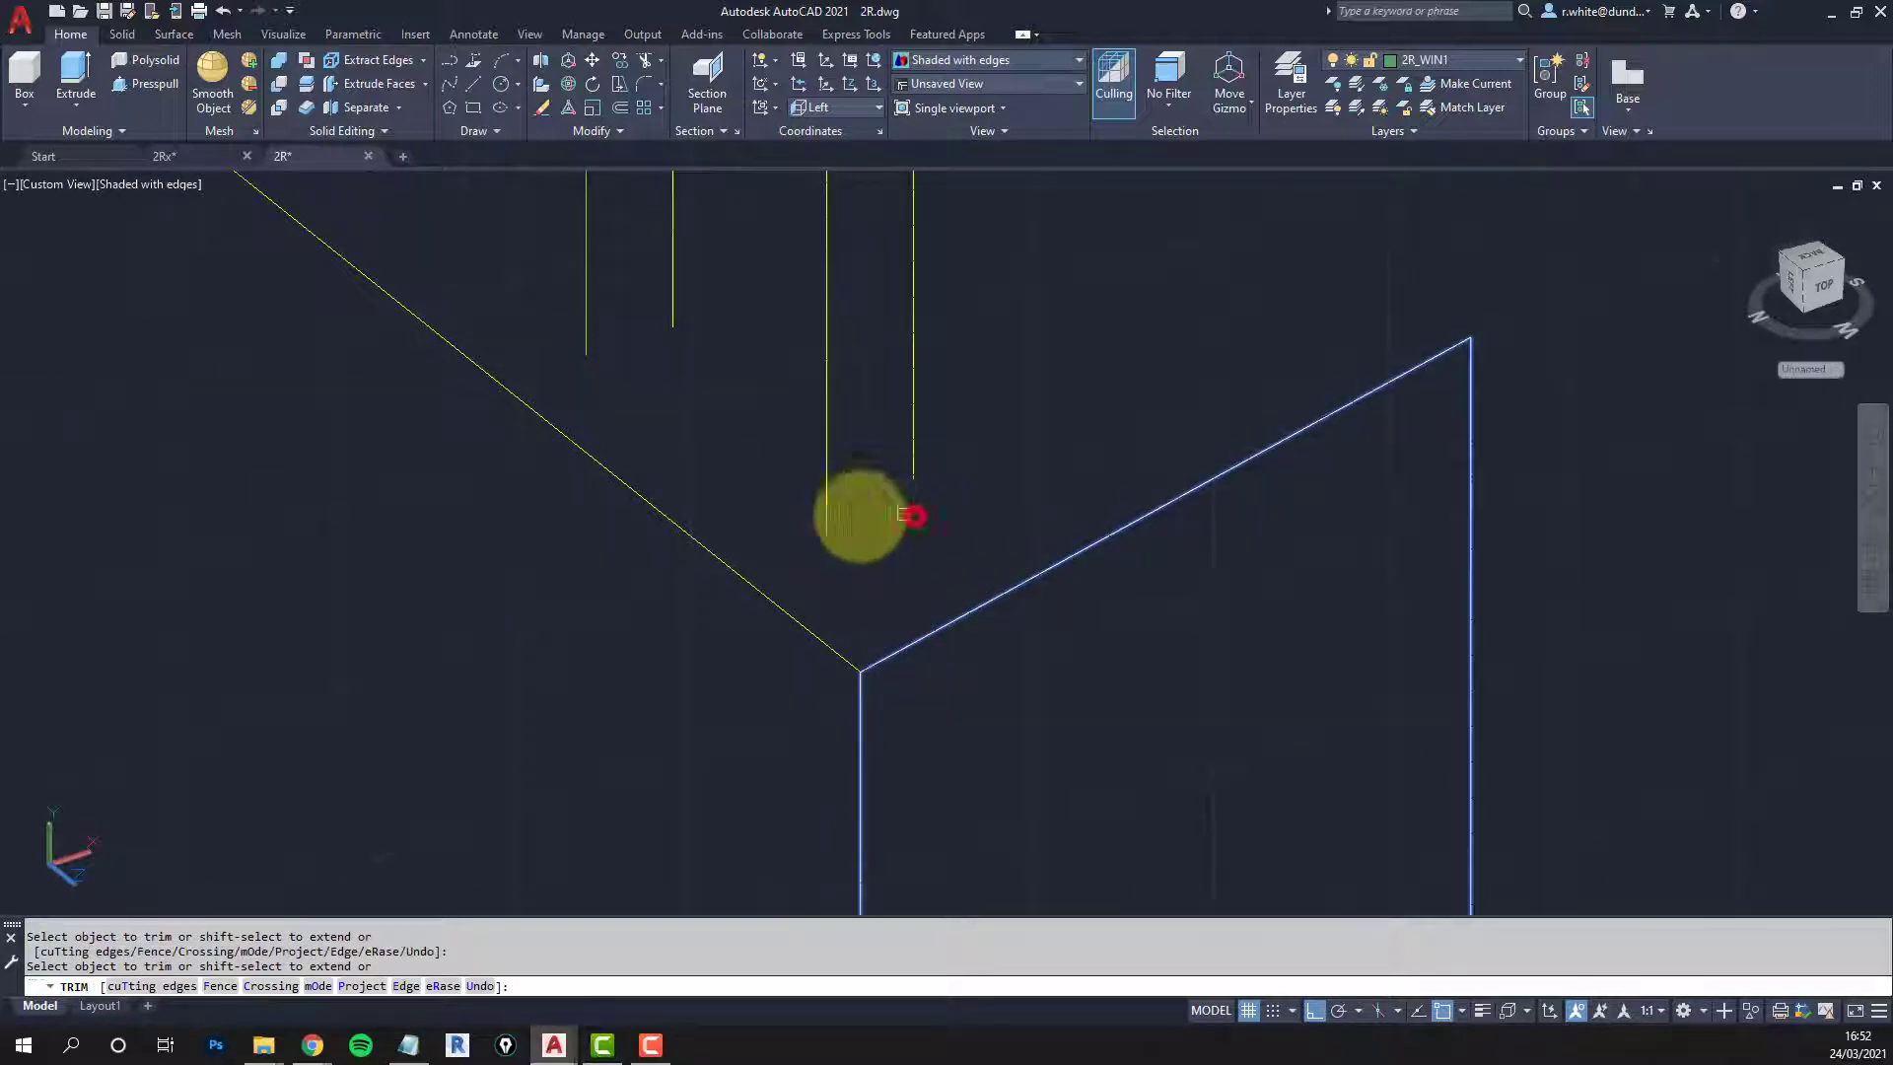
Step: Trim the lower ends of the right jamb's inner pair of yellow lines against the same sill profile
left_click(598, 365)
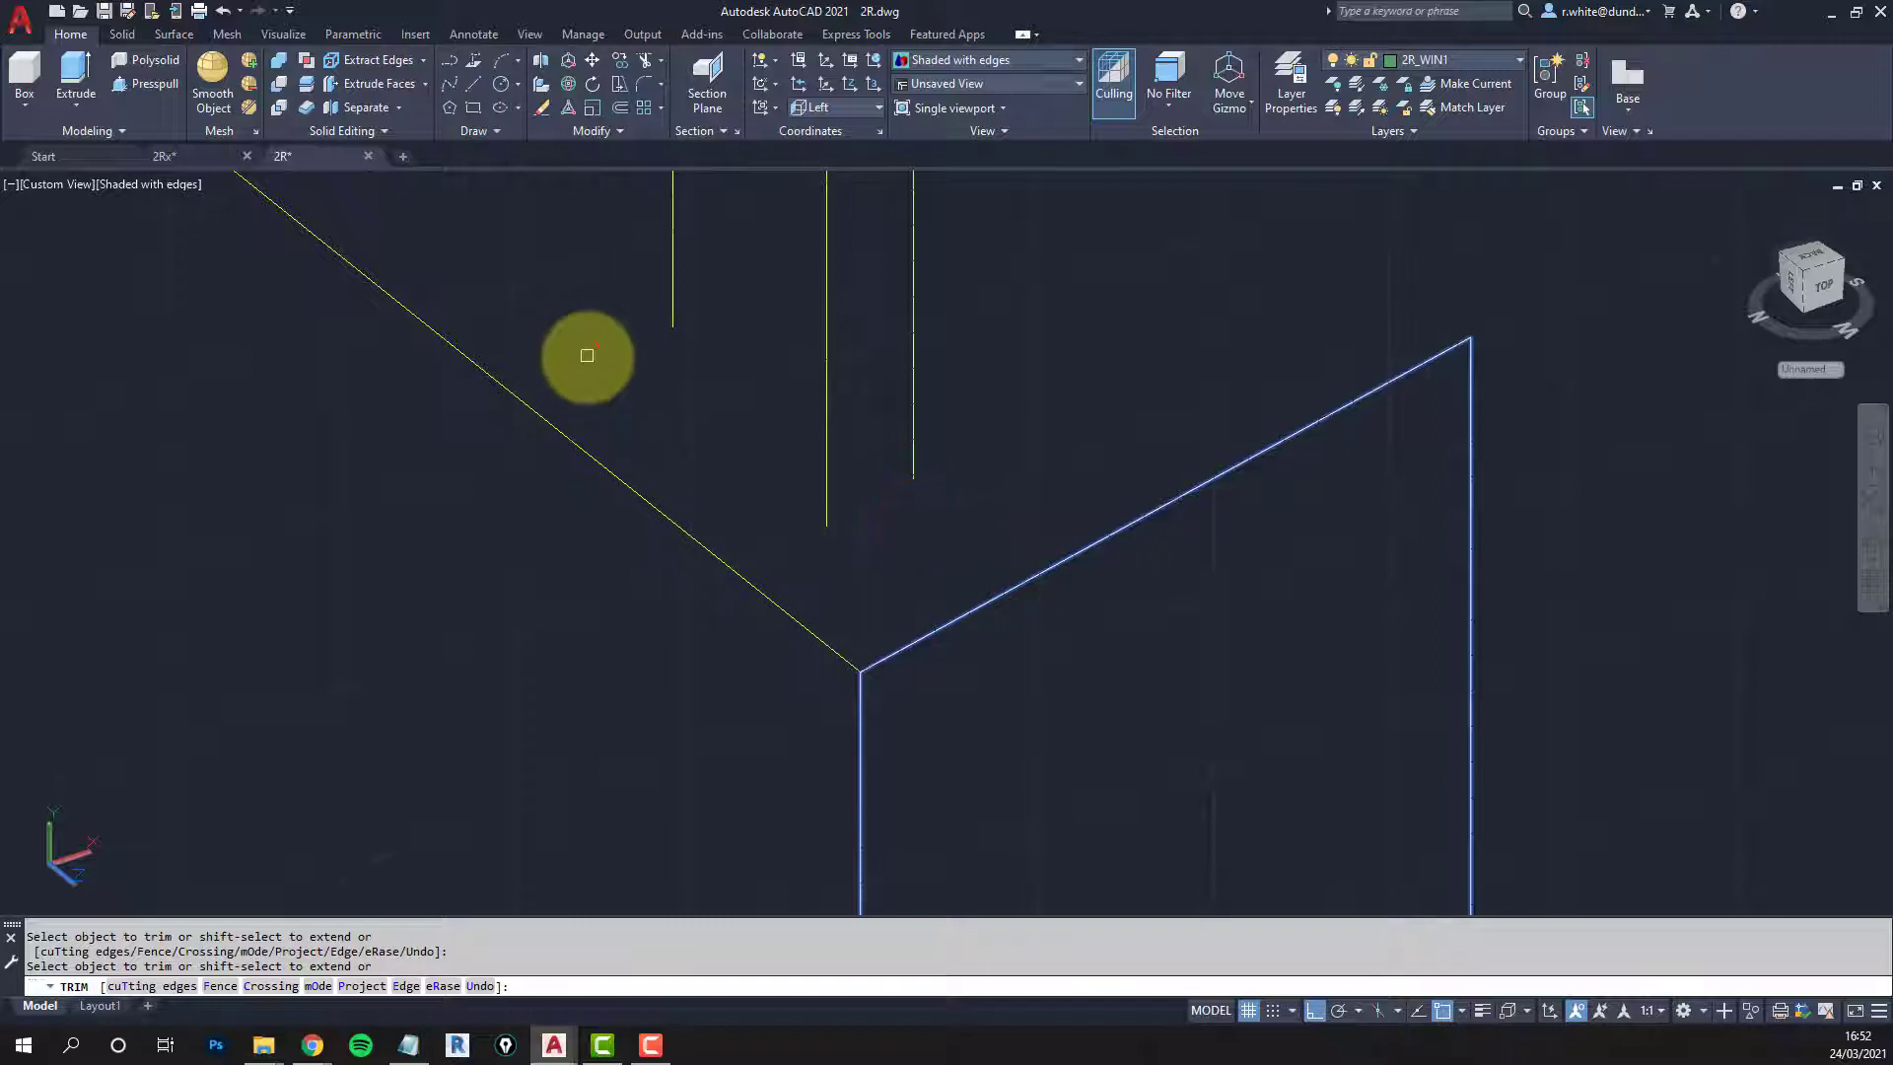
middle_click_drag(604, 359, 743, 552)
left_click(816, 508)
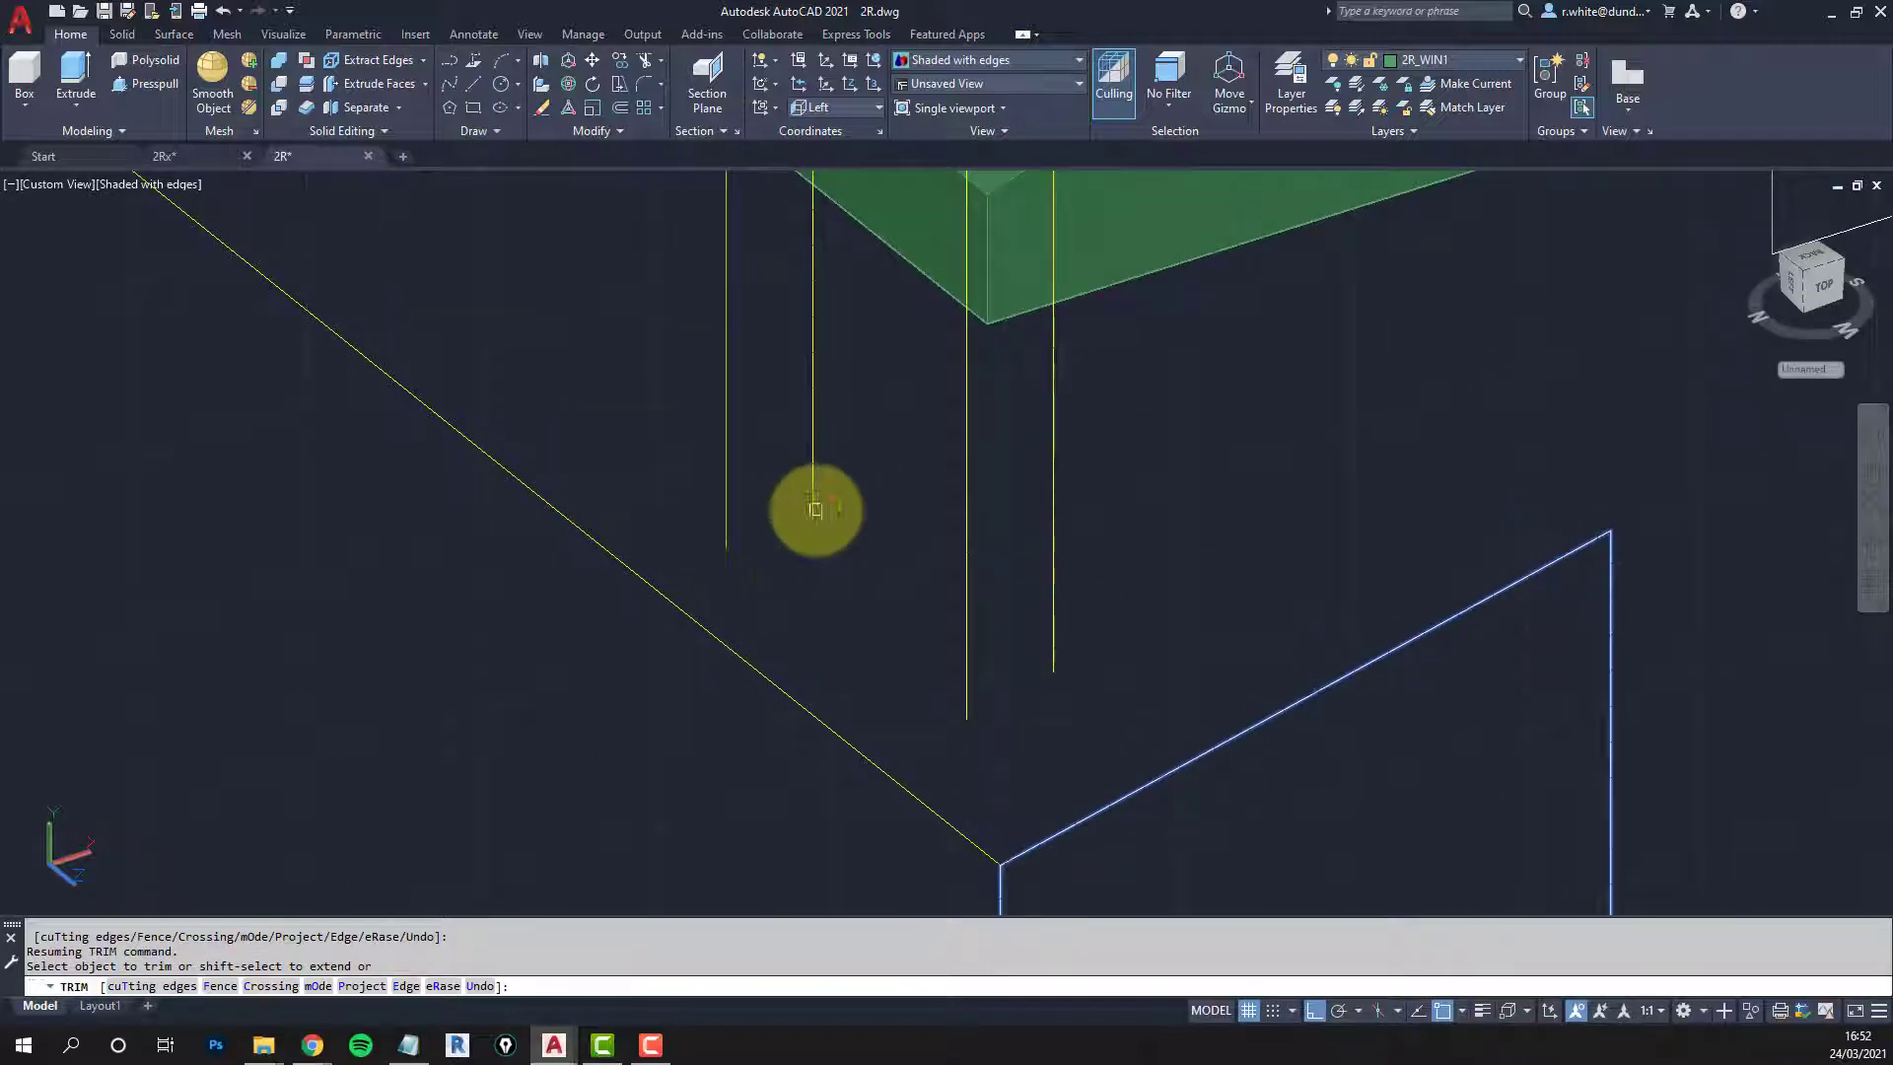
left_click(730, 522)
scroll(795, 605, "down", 4)
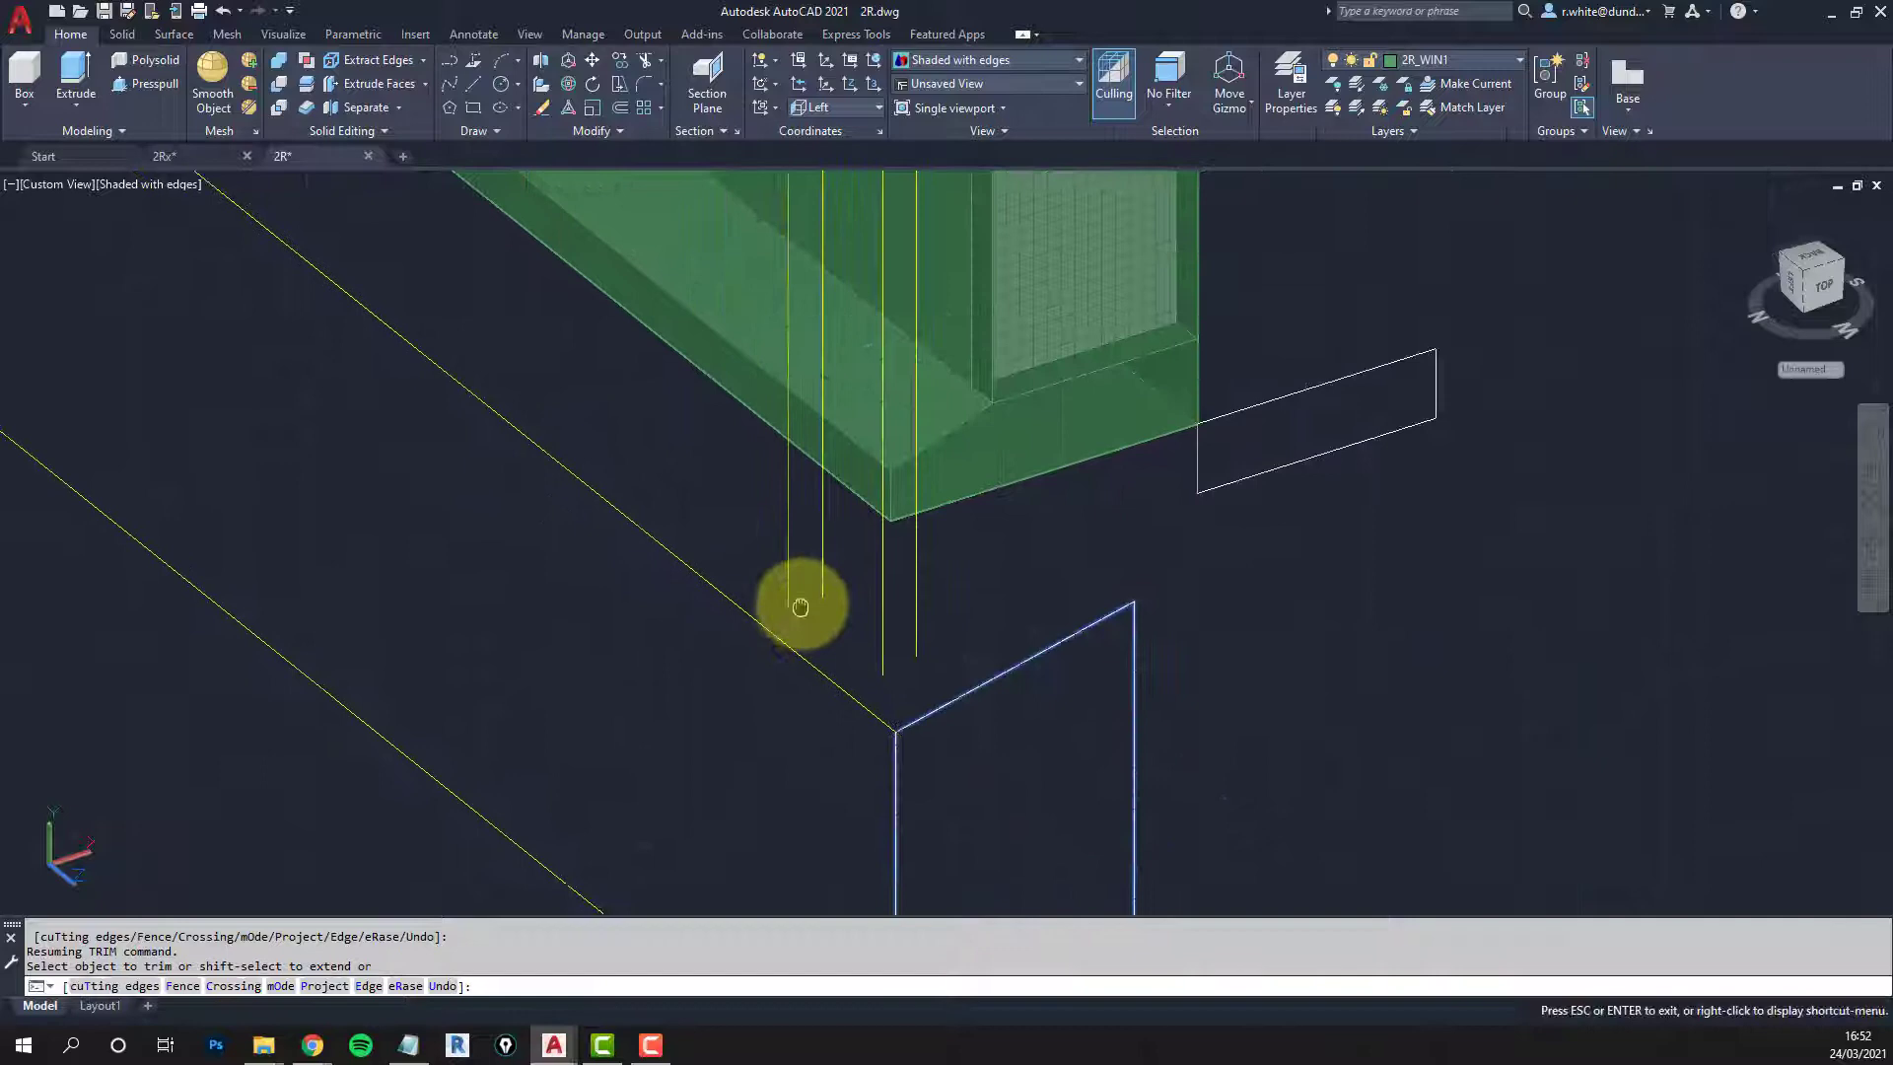
scroll(800, 585, "up", 3)
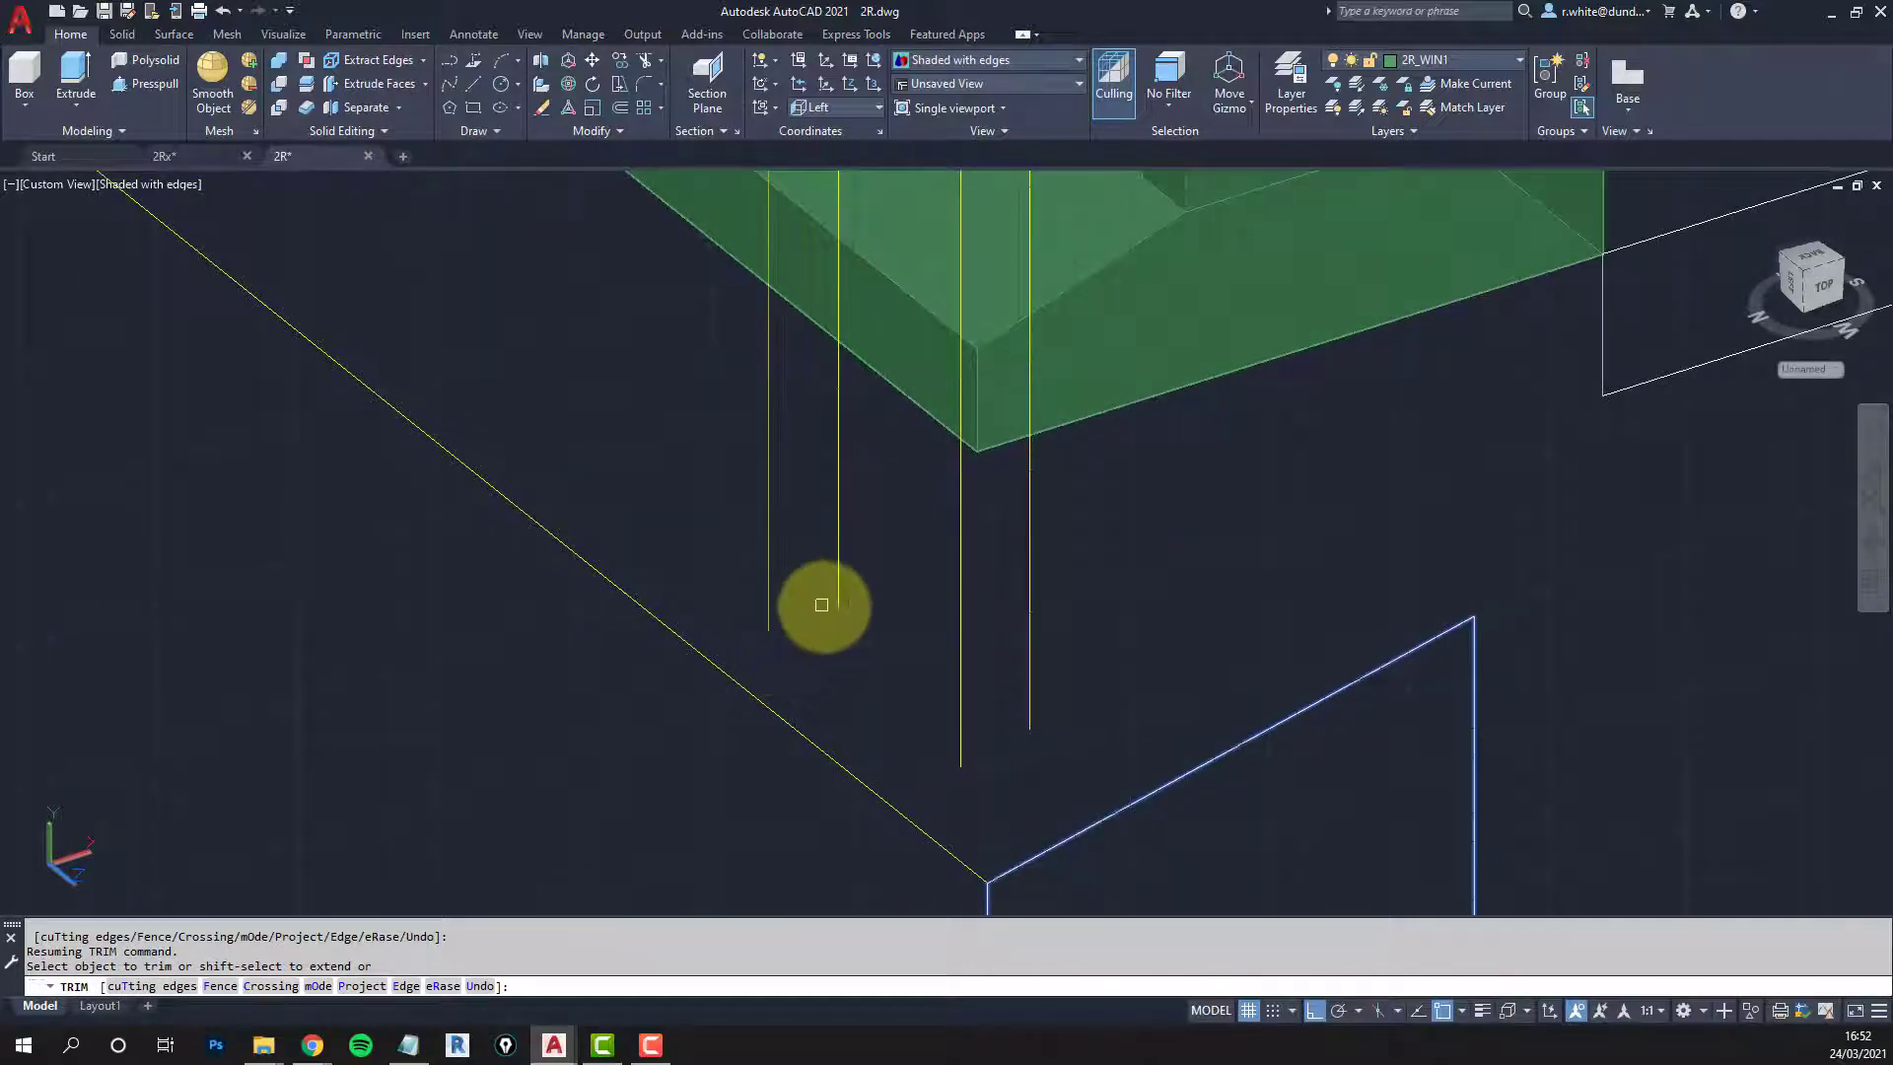
left_click(838, 602)
key("Return")
key("Escape")
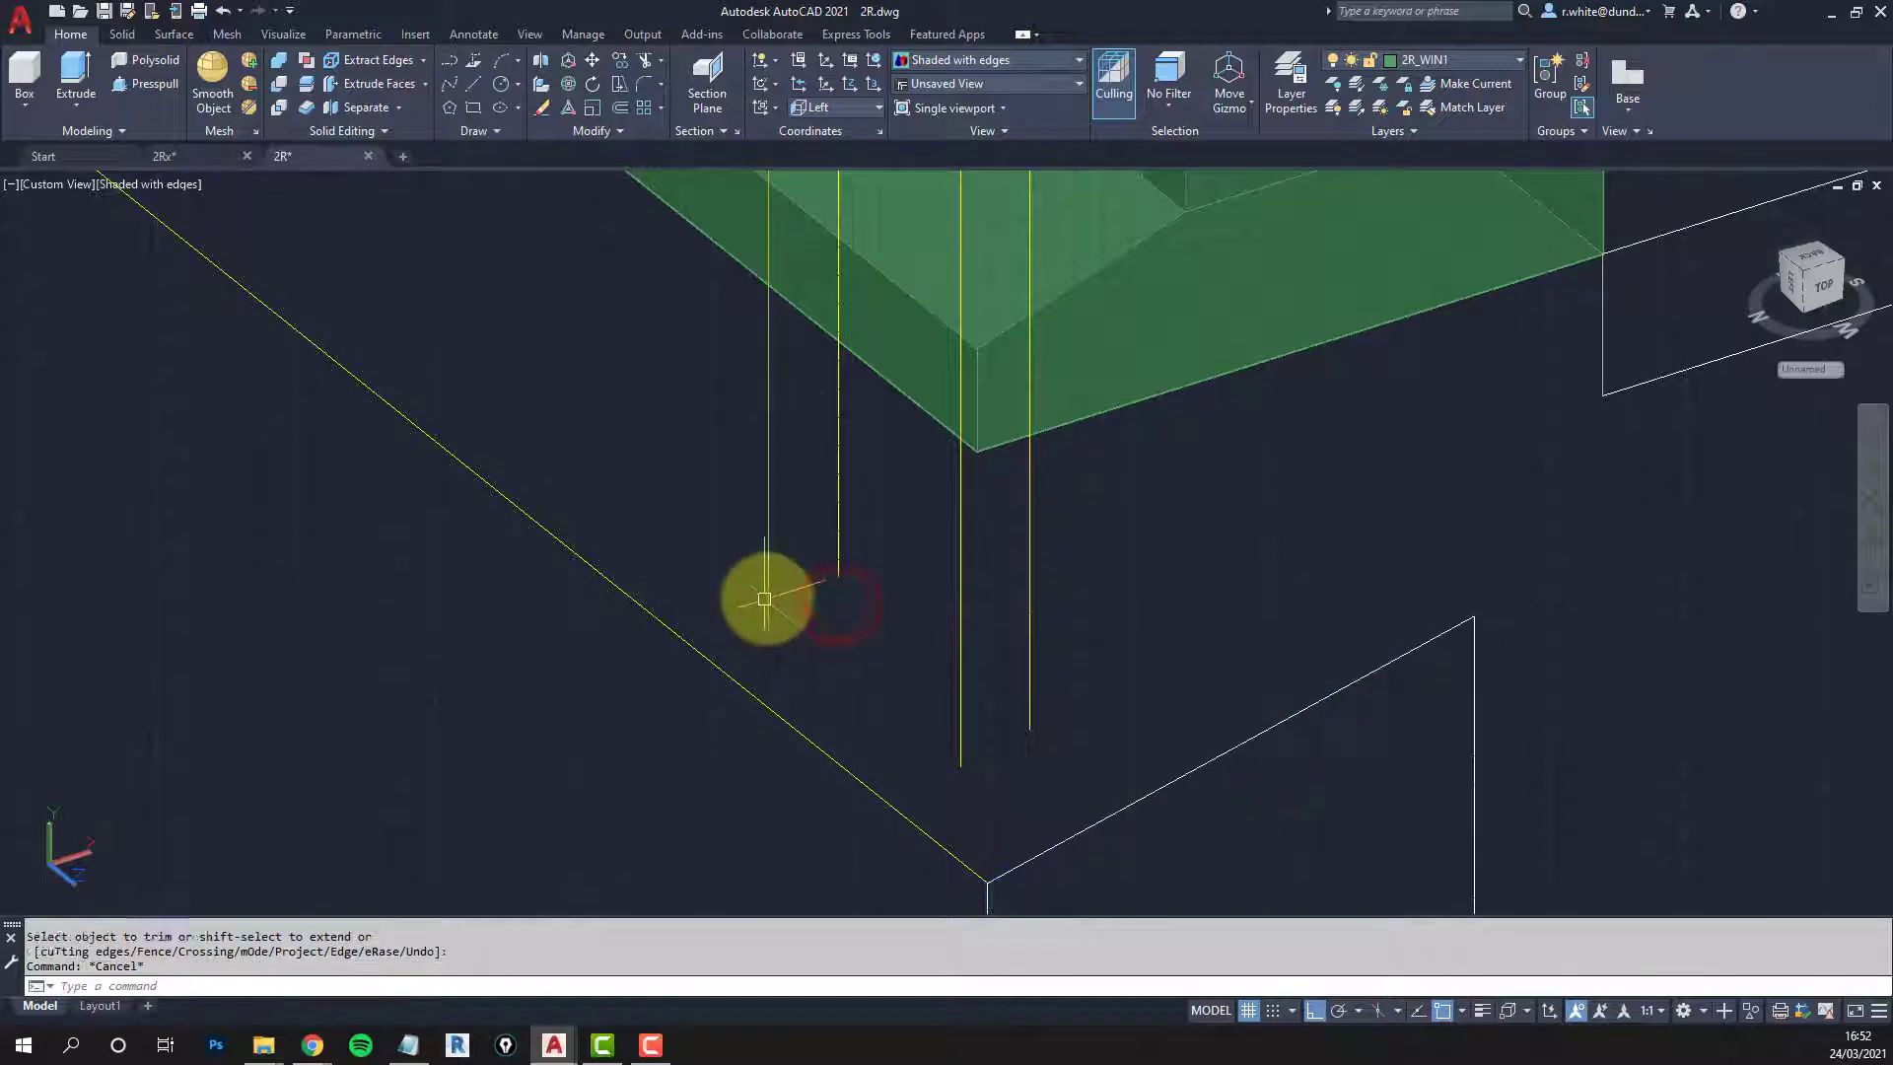
key("Escape")
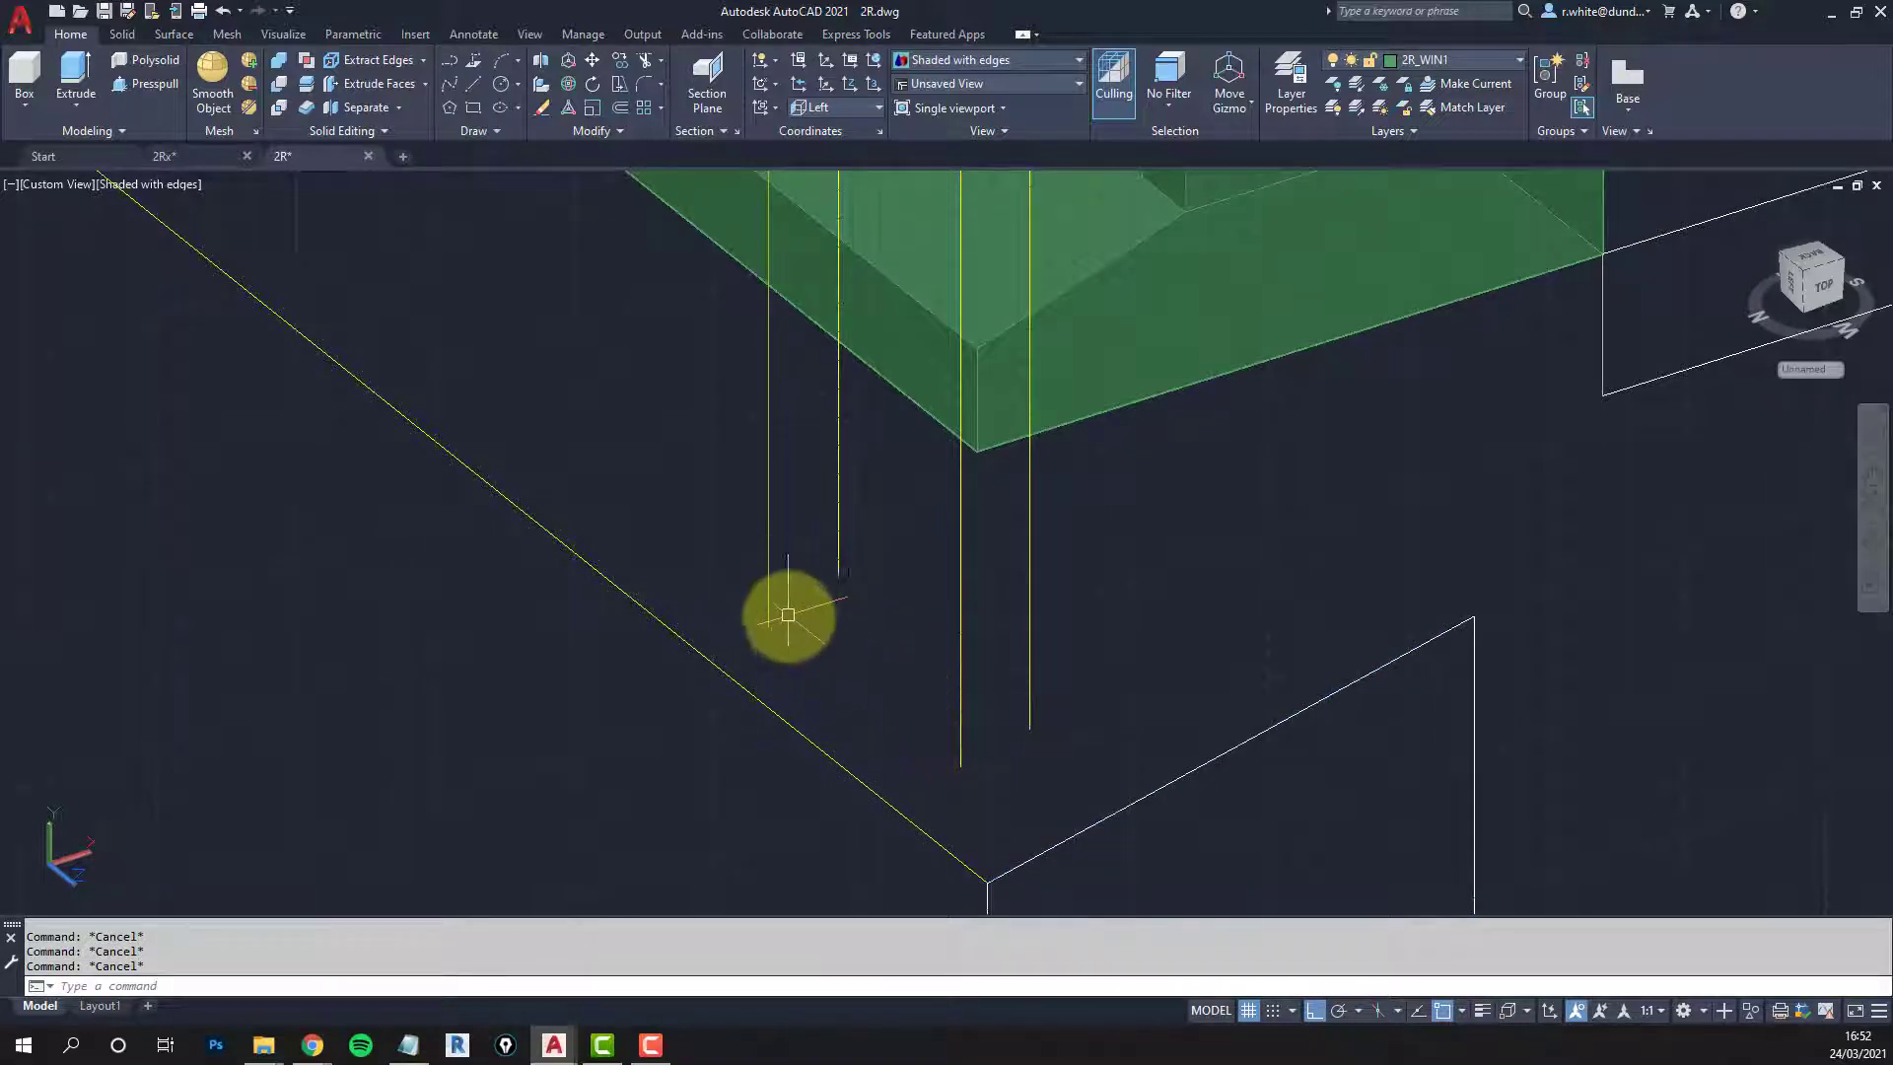
Step: Replace the jamb's untrimmed inner line with a copy of the matching outer line, moved between the lower ends of the two trimmed companion lines
left_click(772, 594)
key("Return")
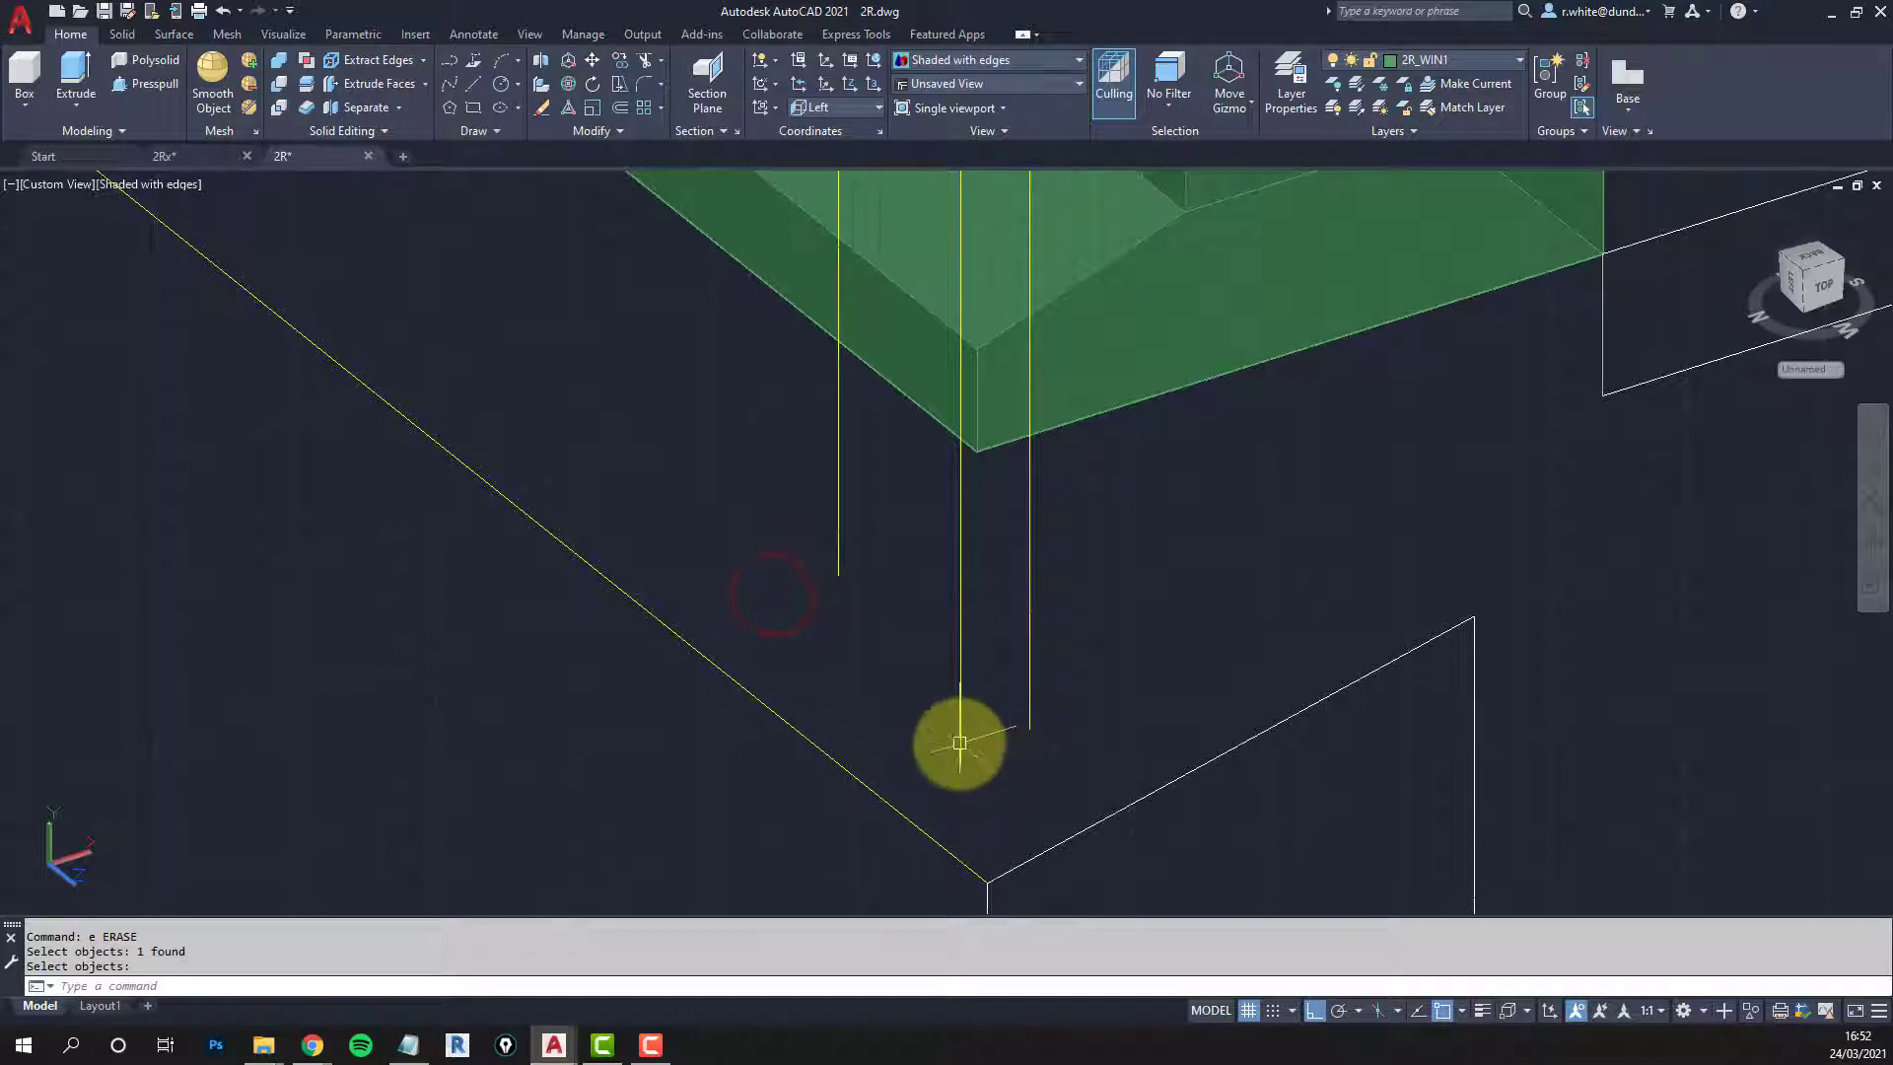
type("cp")
key("Return")
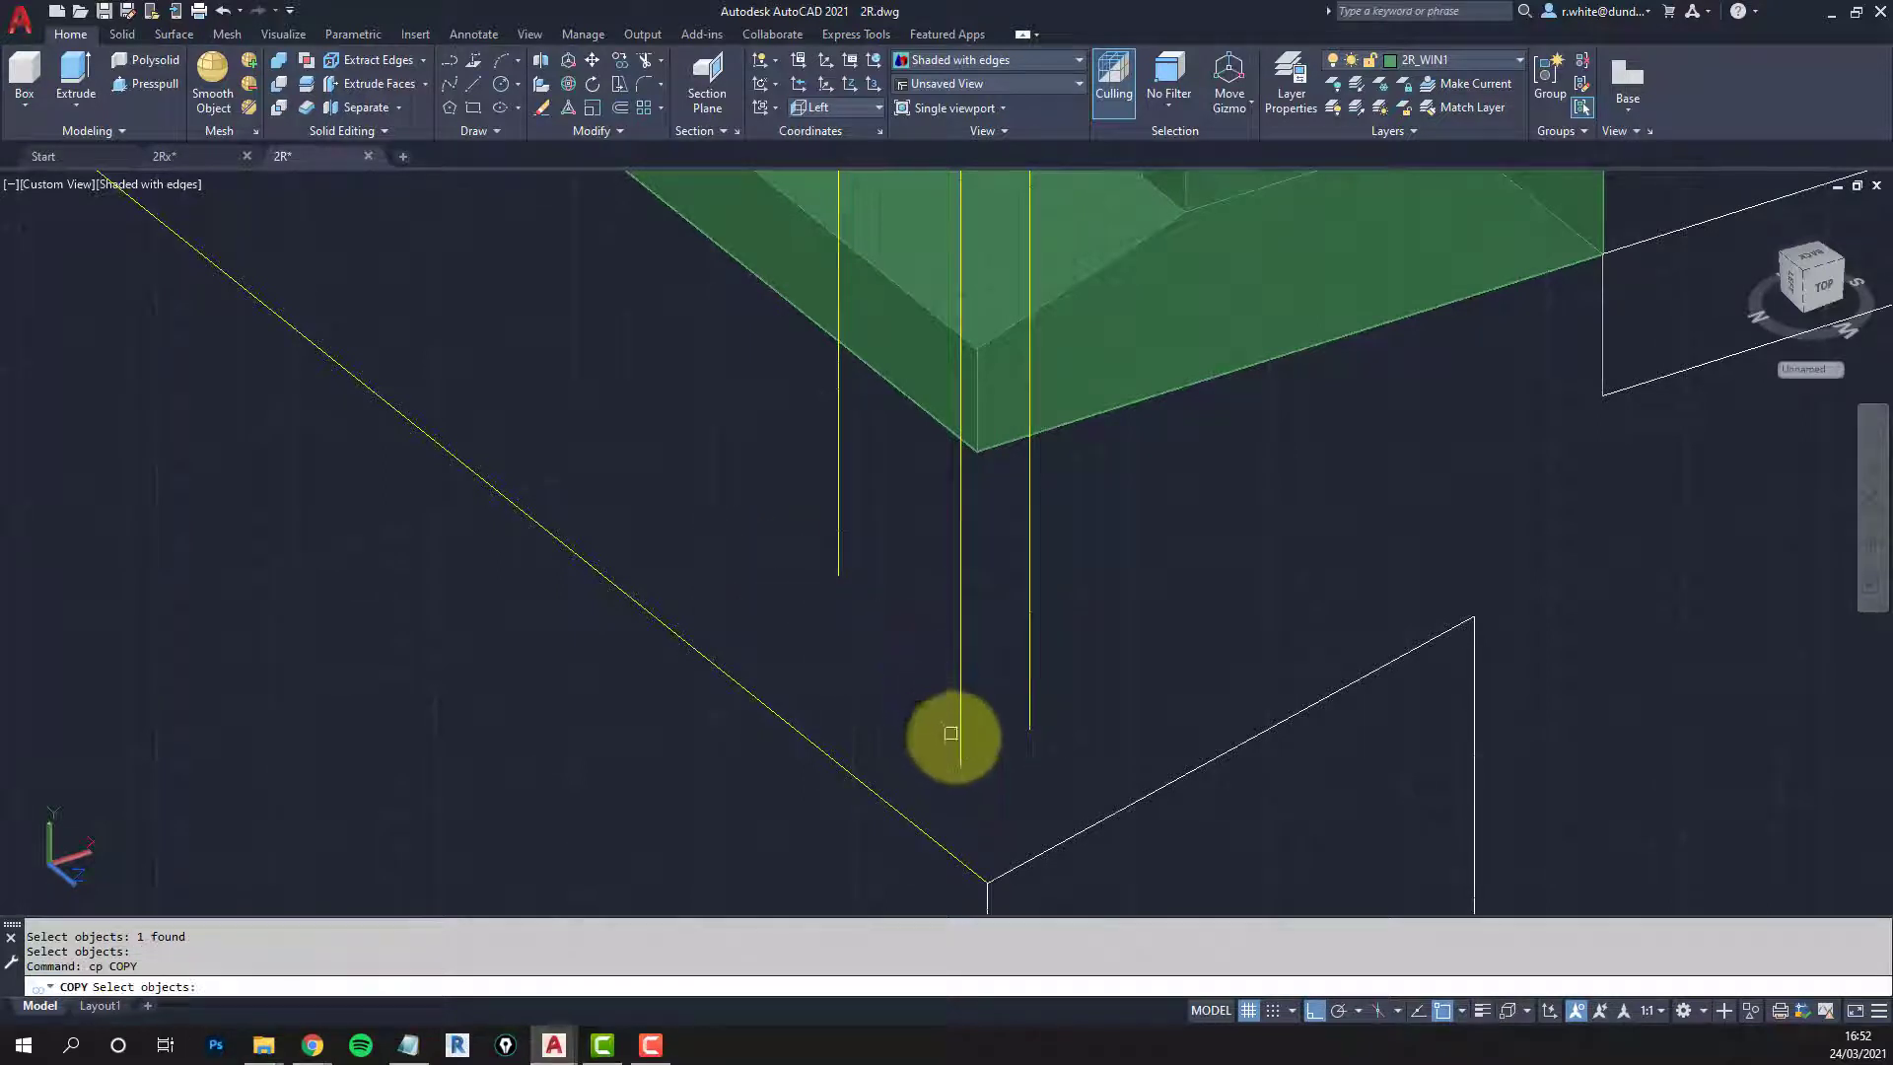
left_click(961, 738)
key("Return")
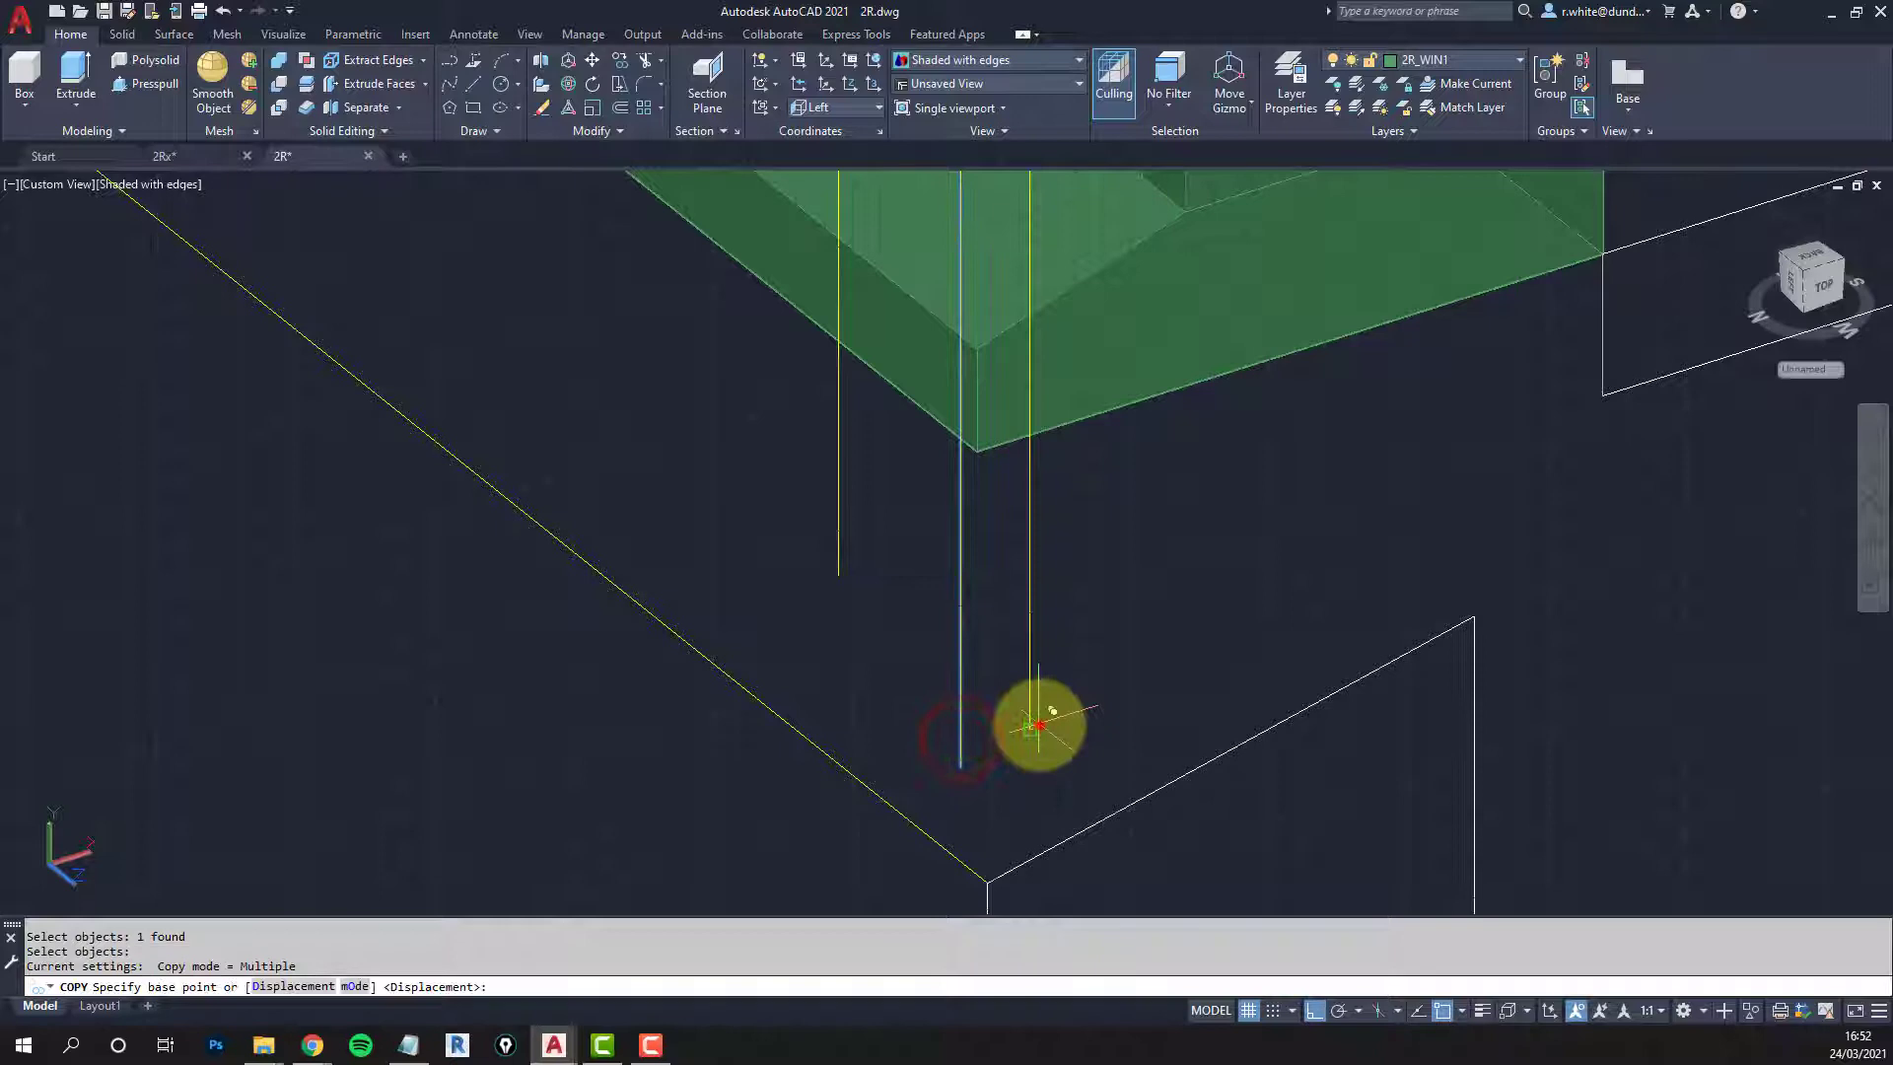
left_click(1039, 726)
left_click(840, 572)
key("Return")
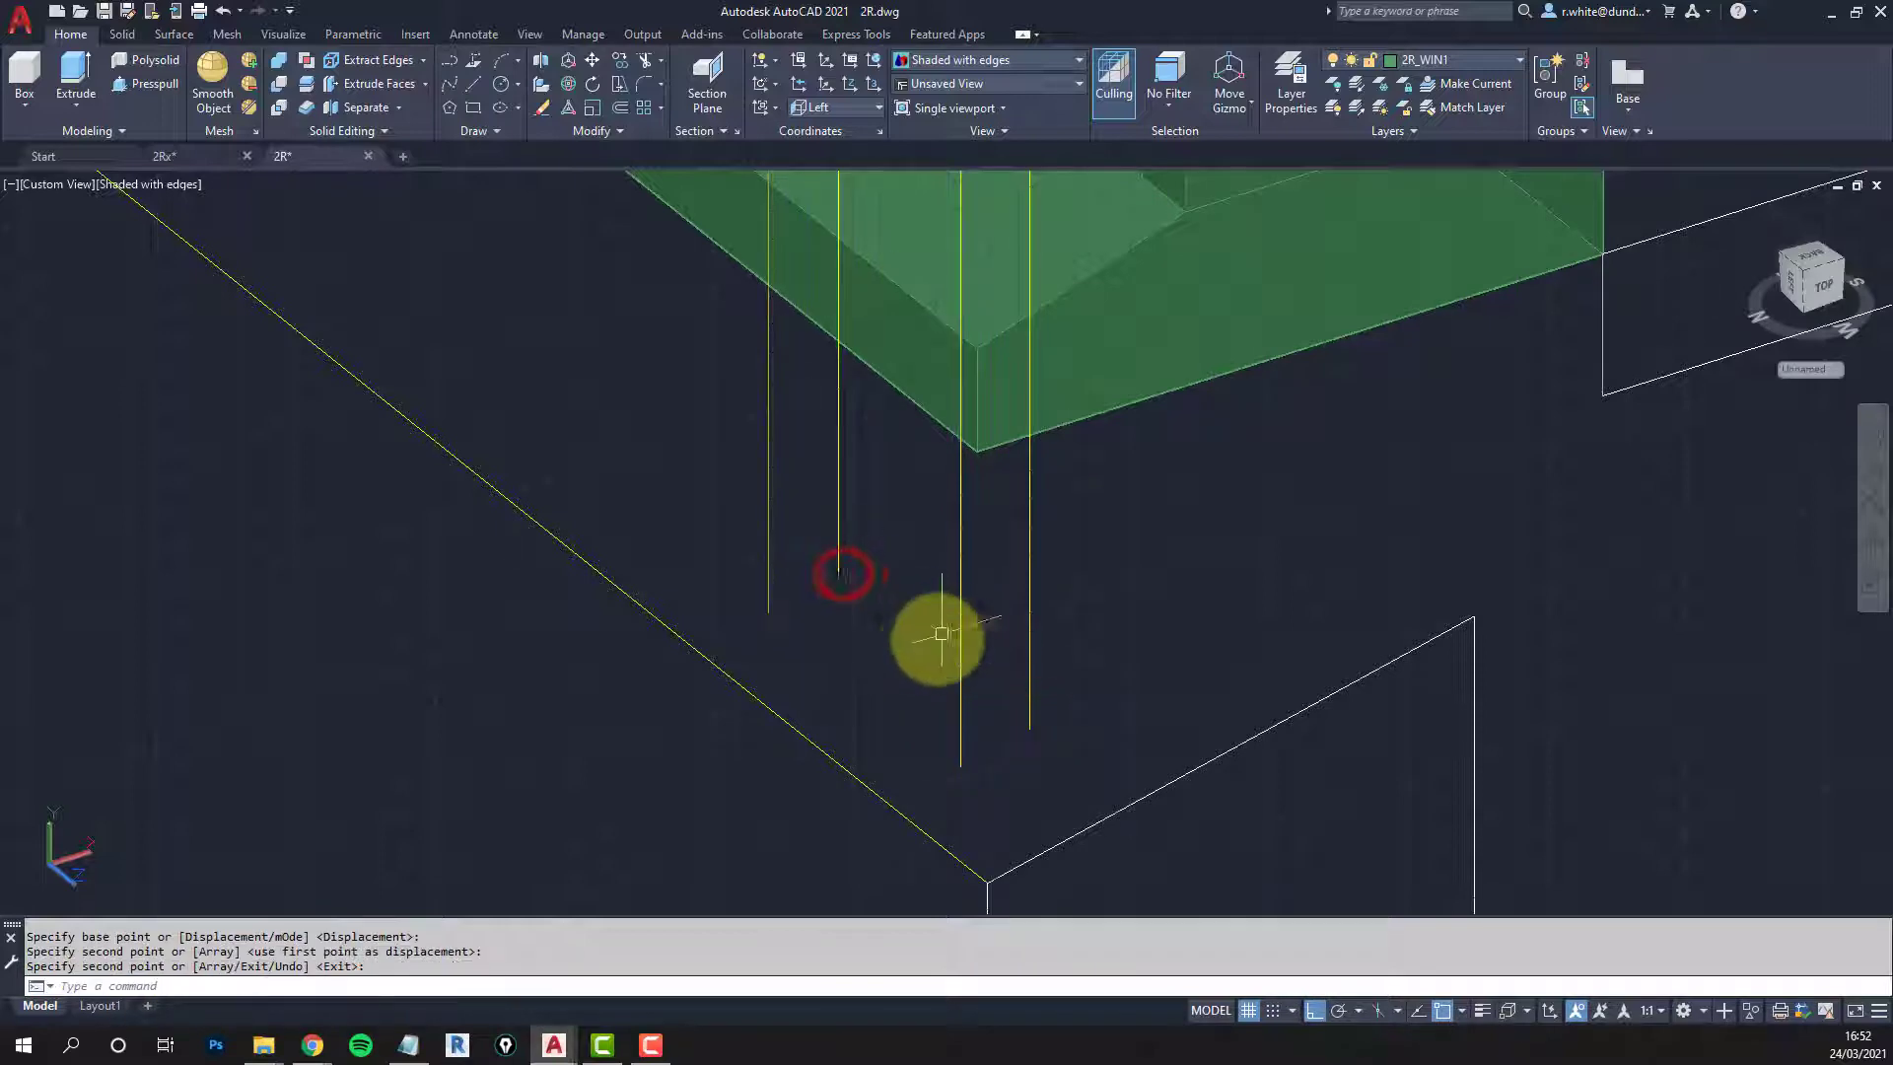
key("Escape")
key("Escape")
middle_click_drag(984, 688, 956, 572, "shift")
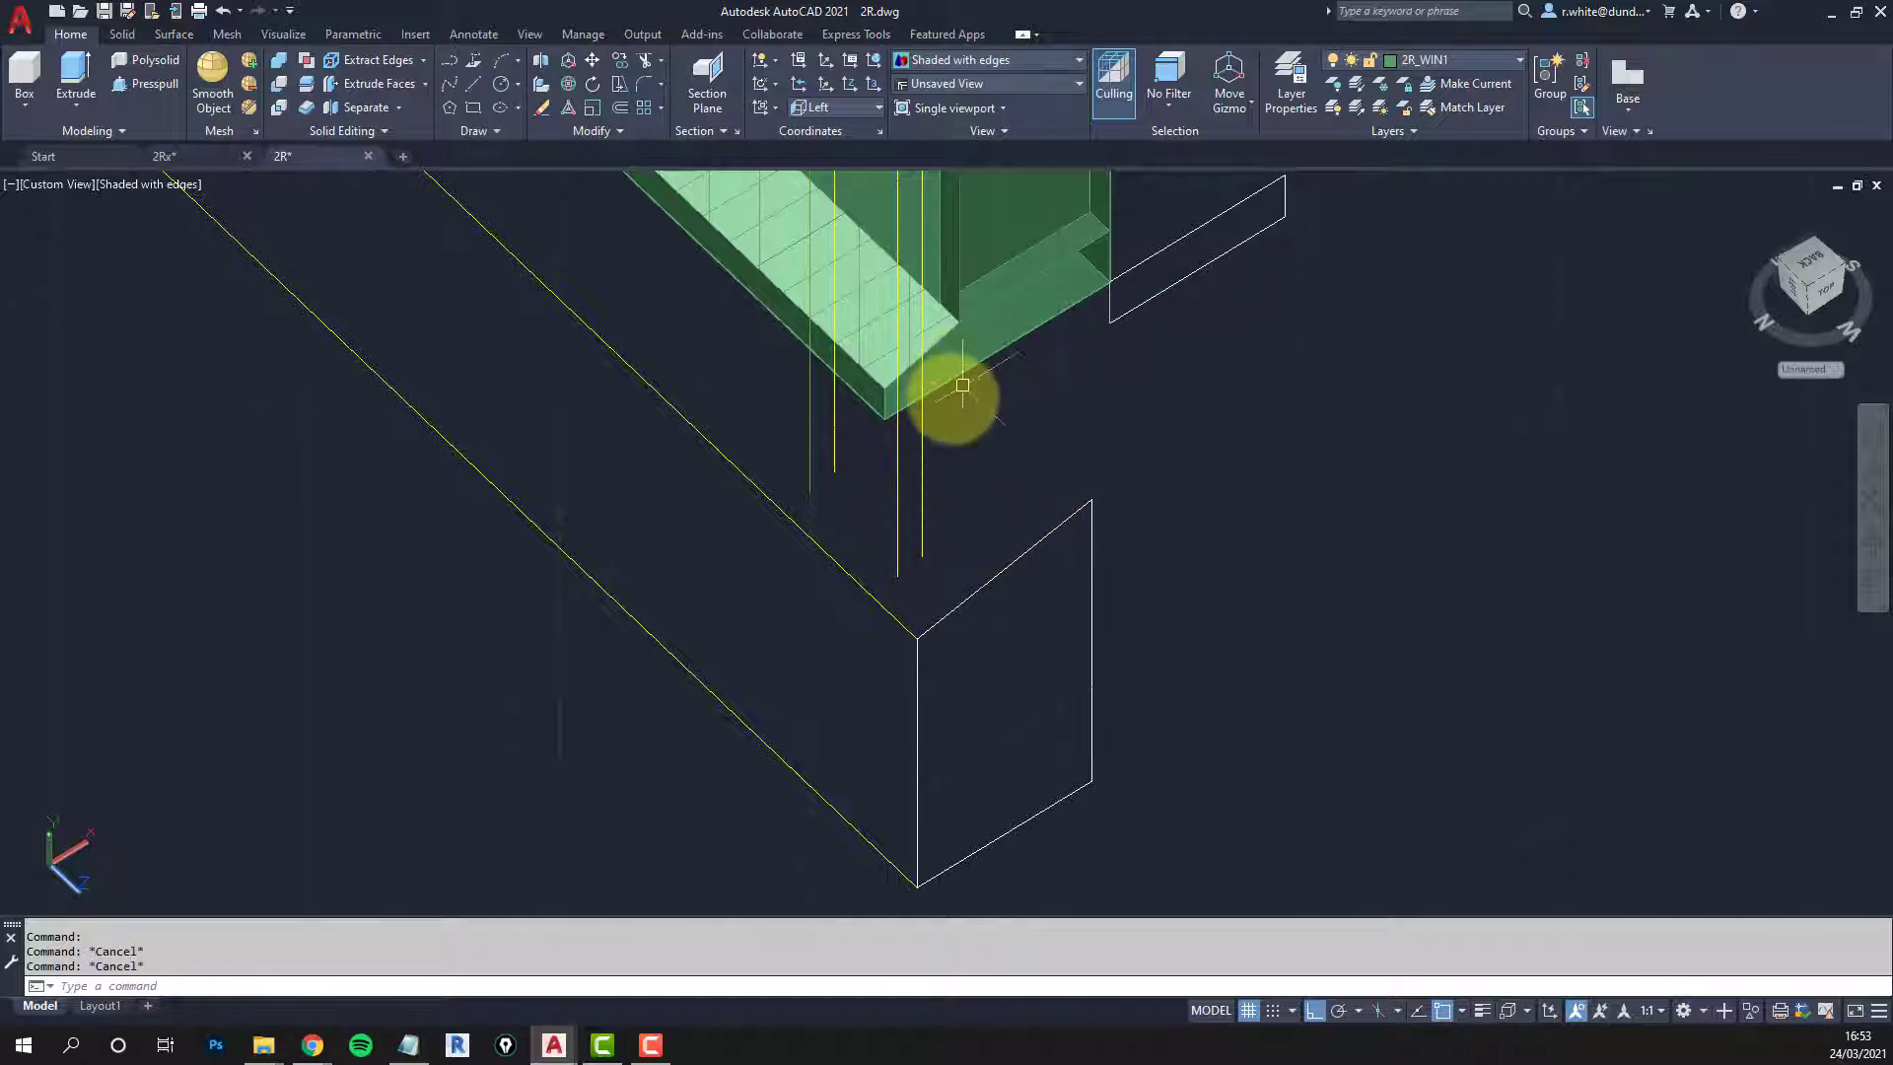
mouse_move(962, 384)
middle_mouse_down("shift")
mouse_move(995, 404)
mouse_move(956, 413)
middle_mouse_up("shift")
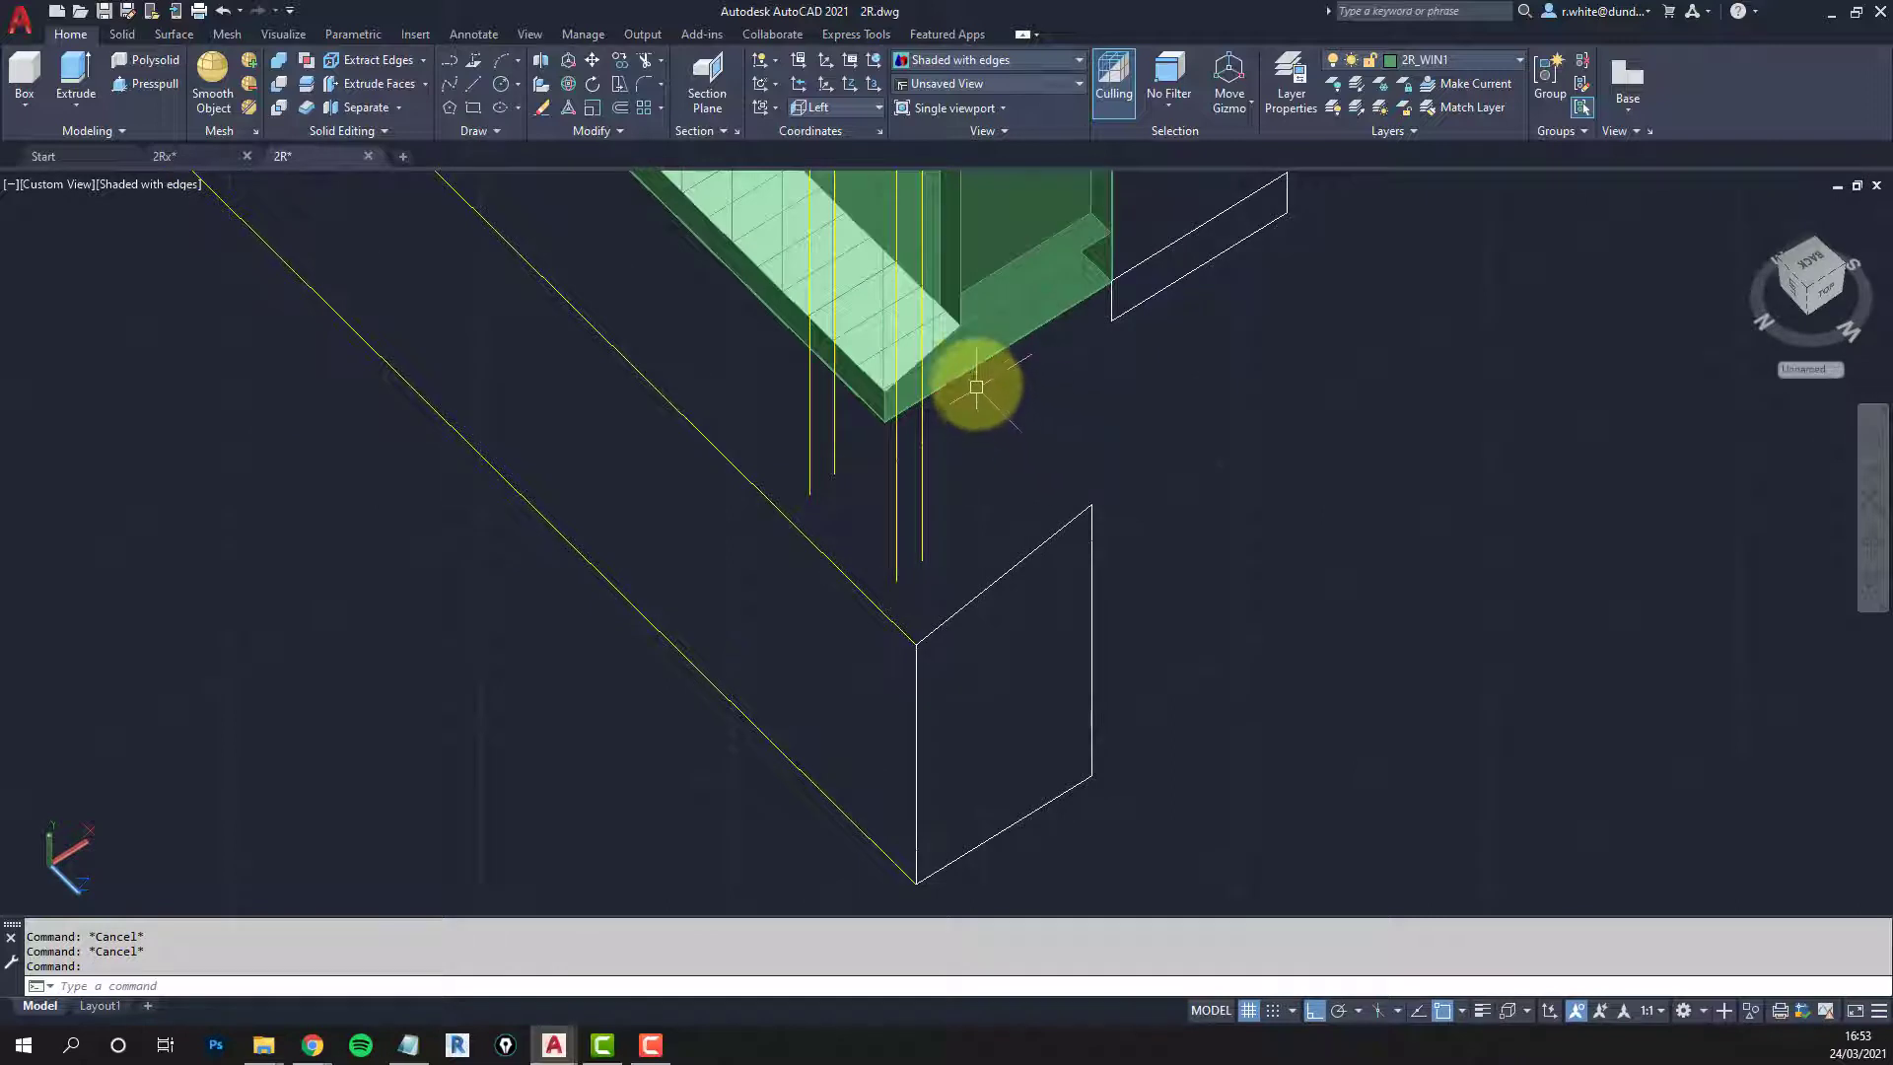
middle_click_drag(958, 524, 980, 486)
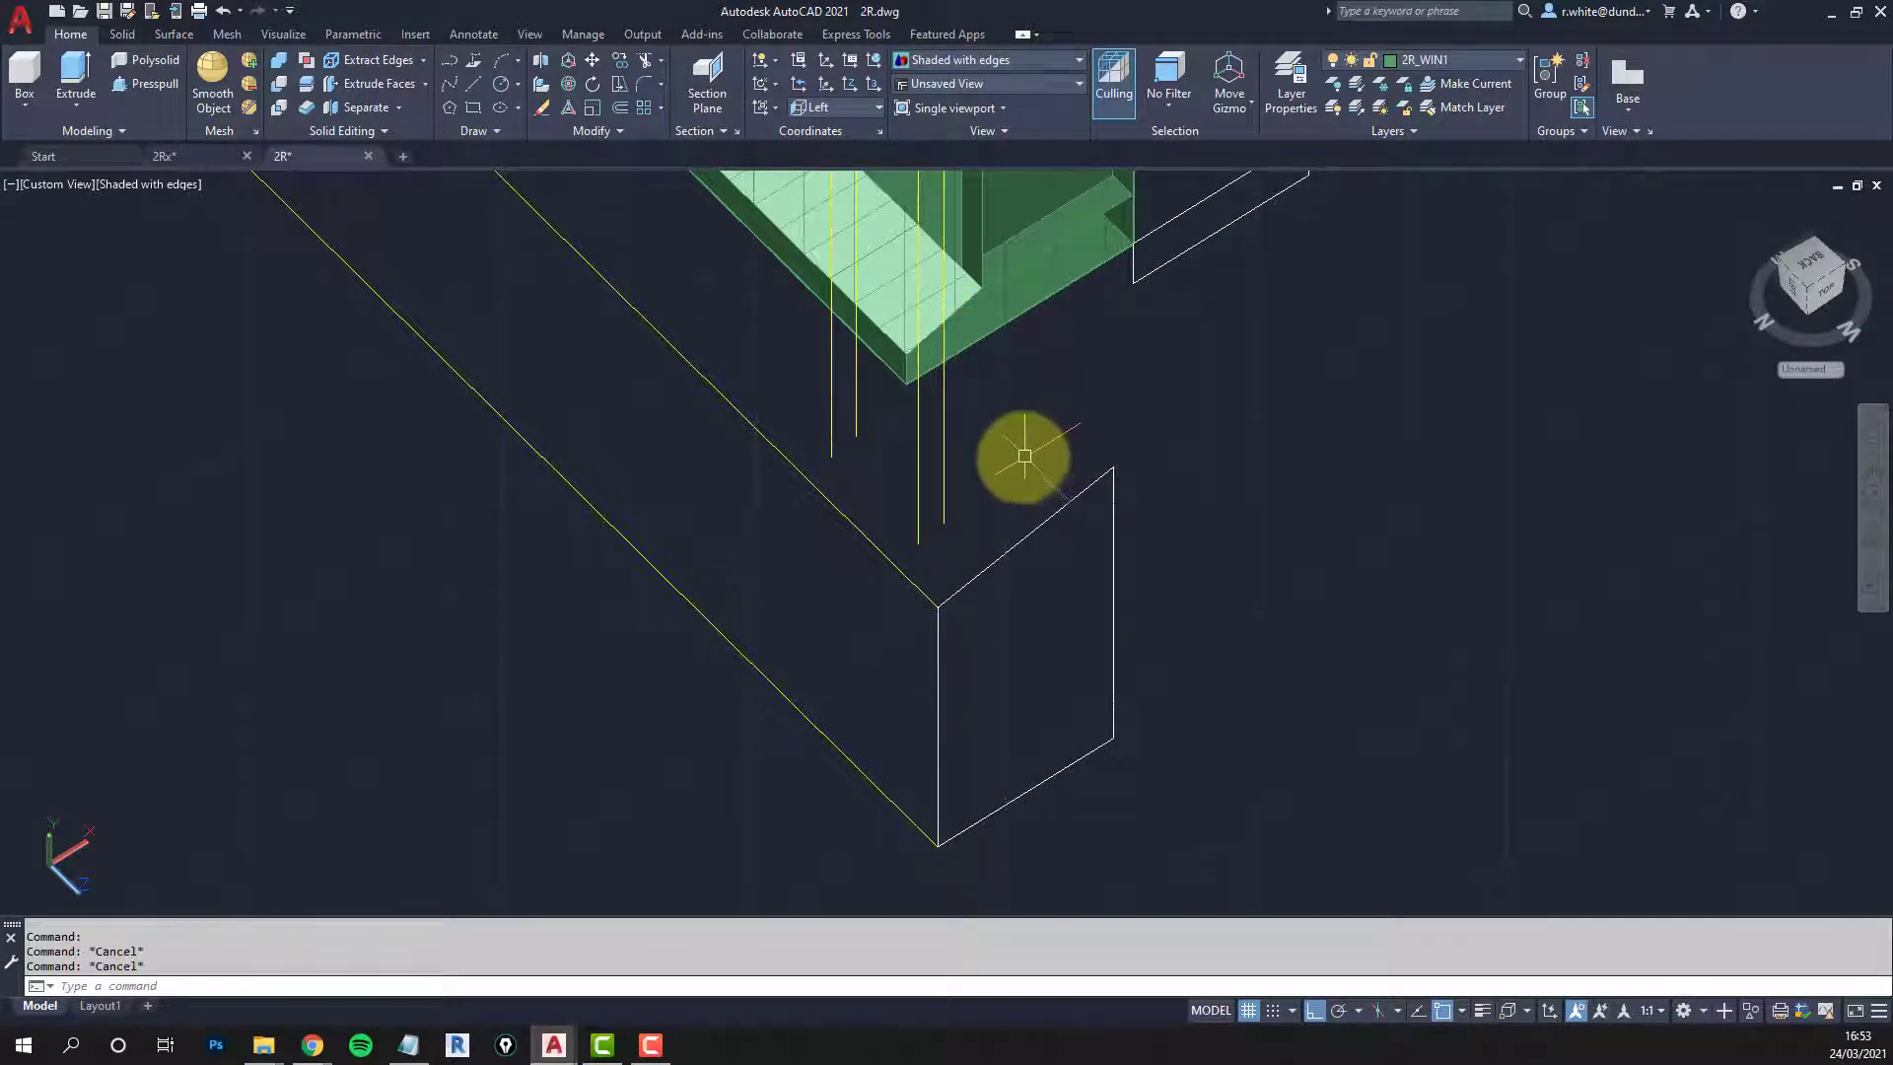
type("l")
key("Return")
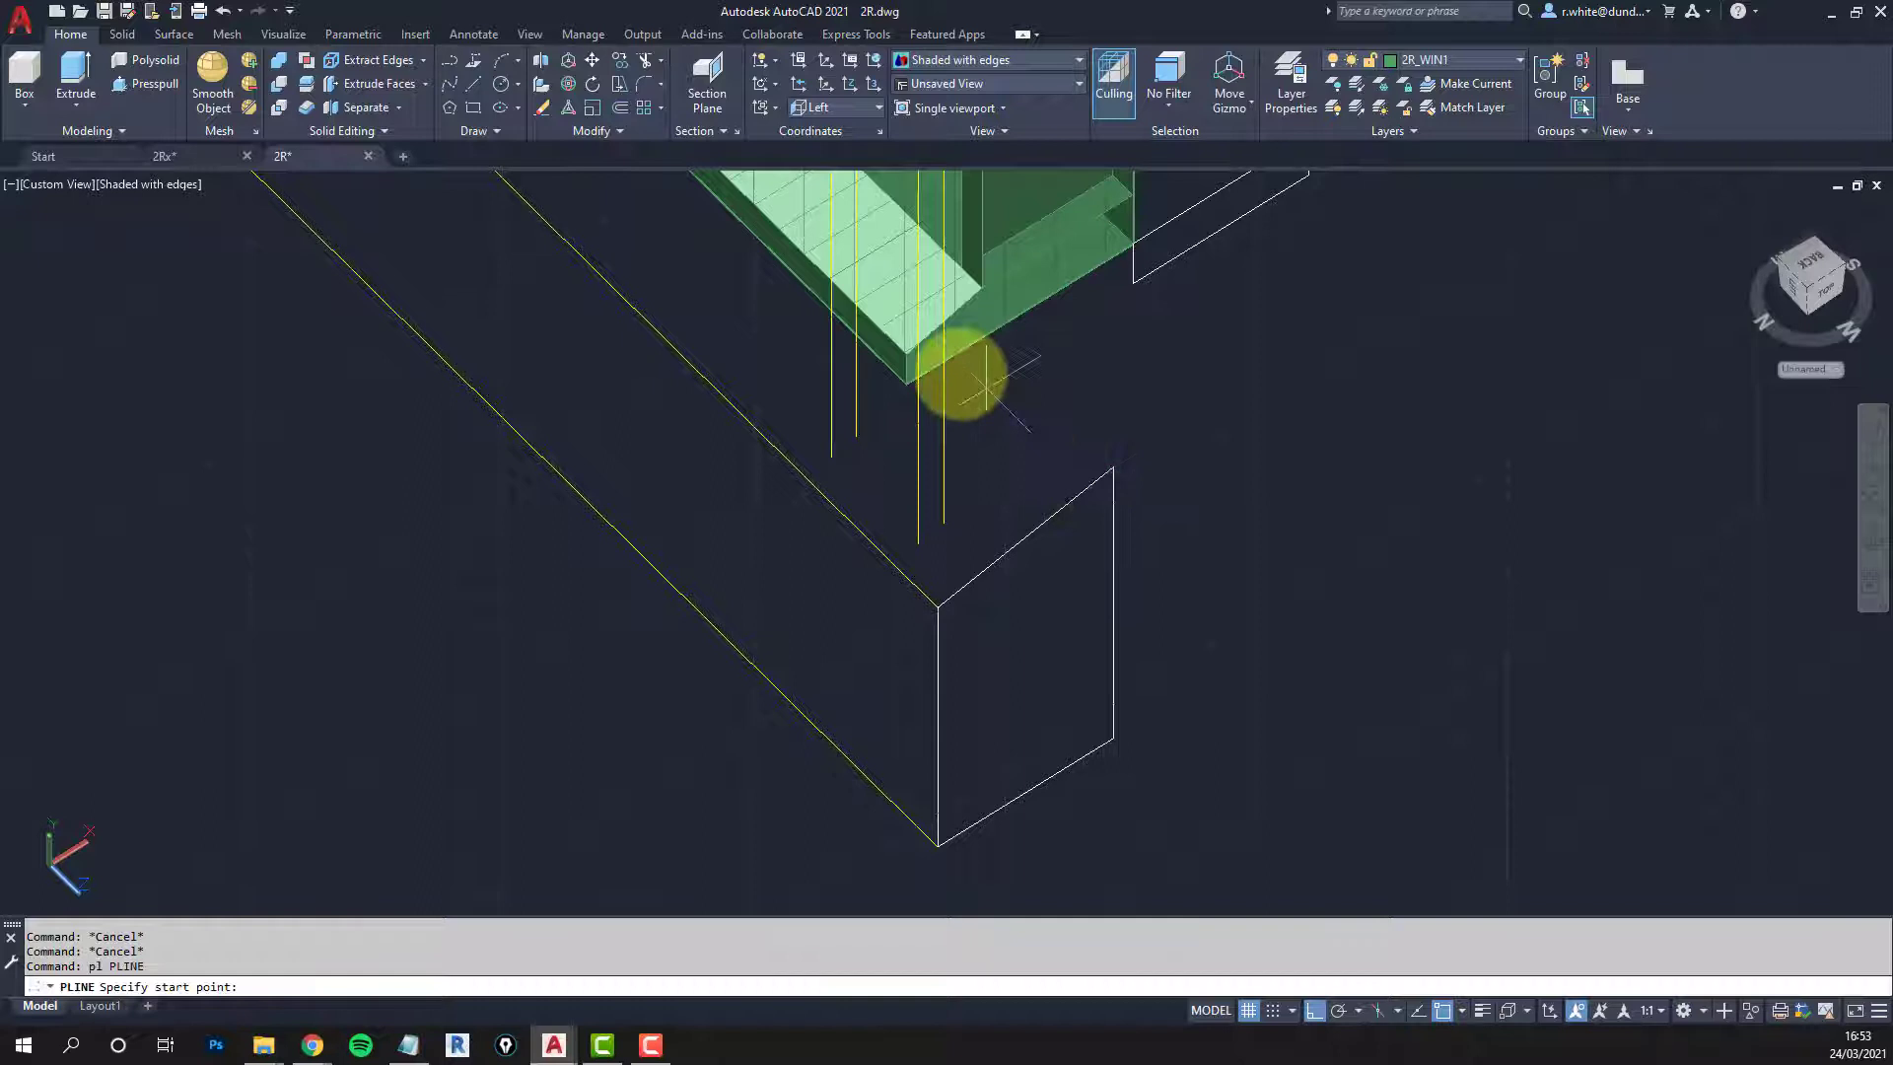
middle_click_drag(932, 398, 876, 447)
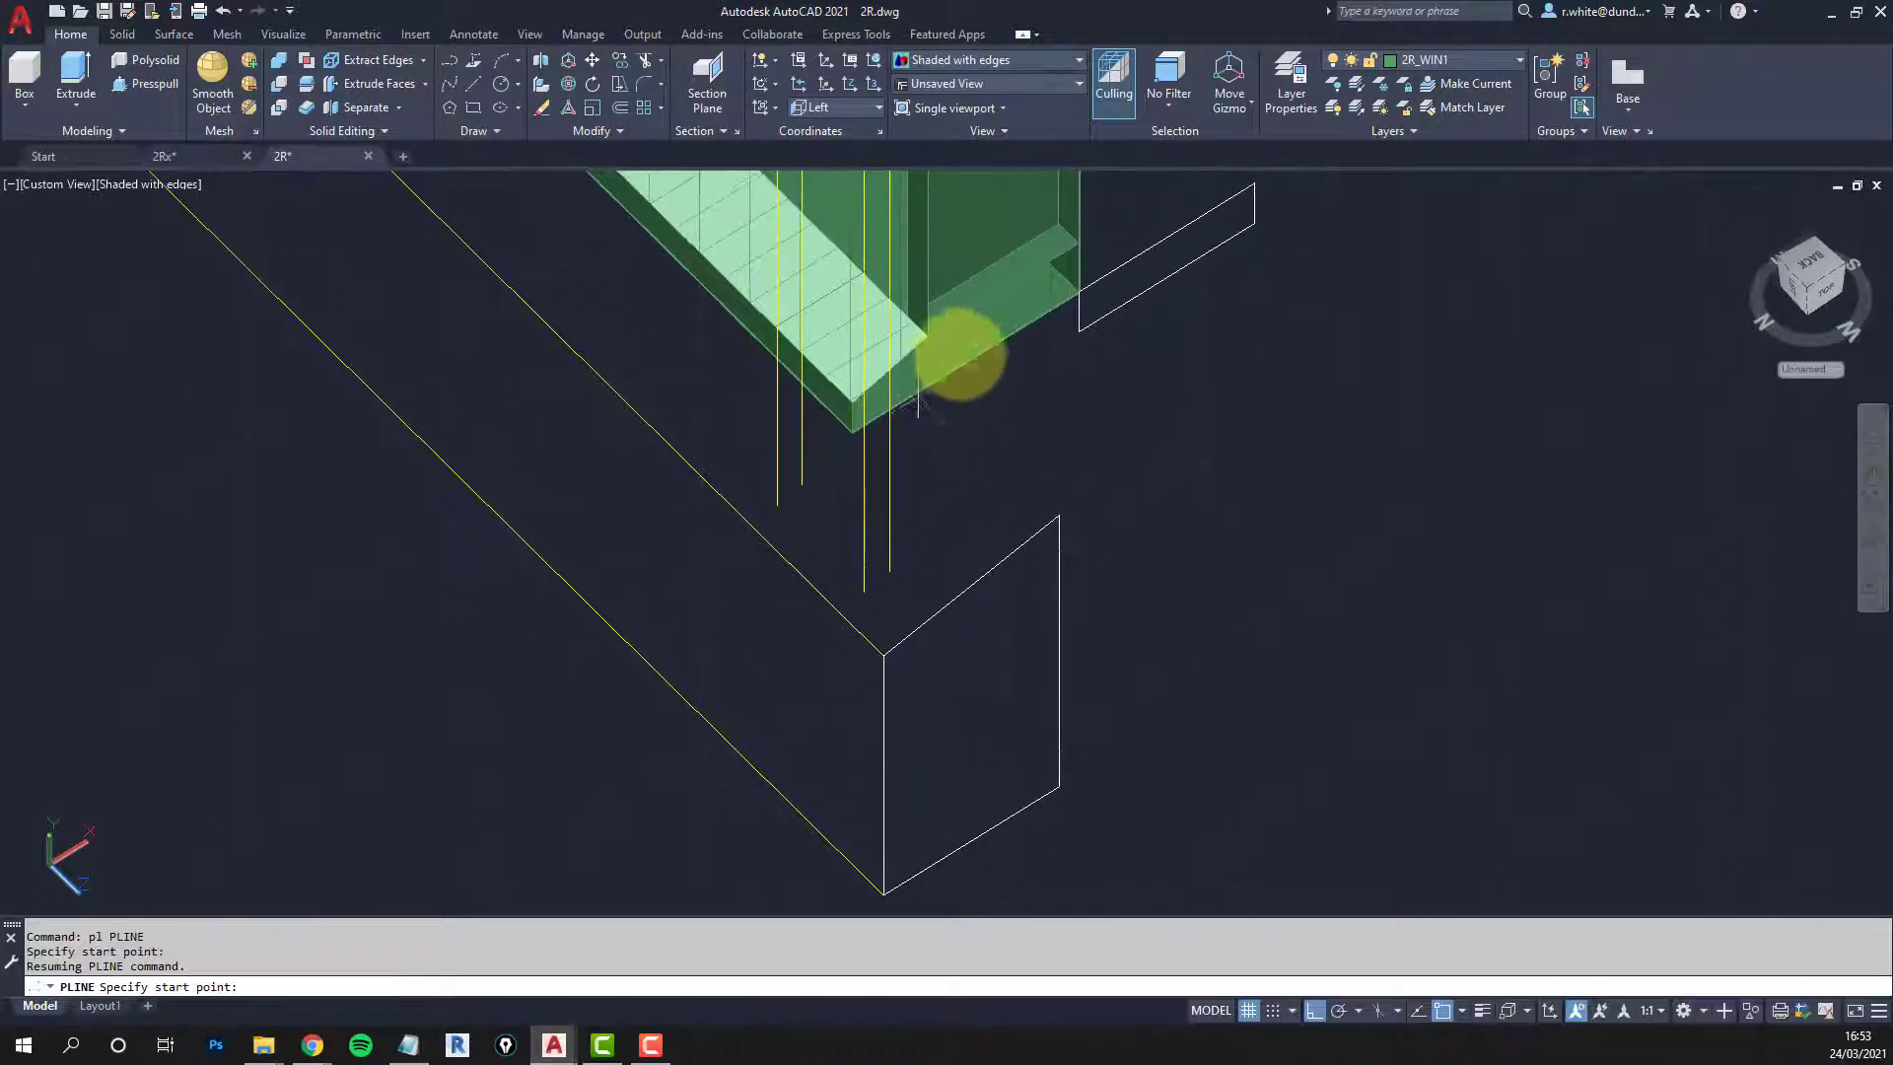
key("Escape")
key("Escape")
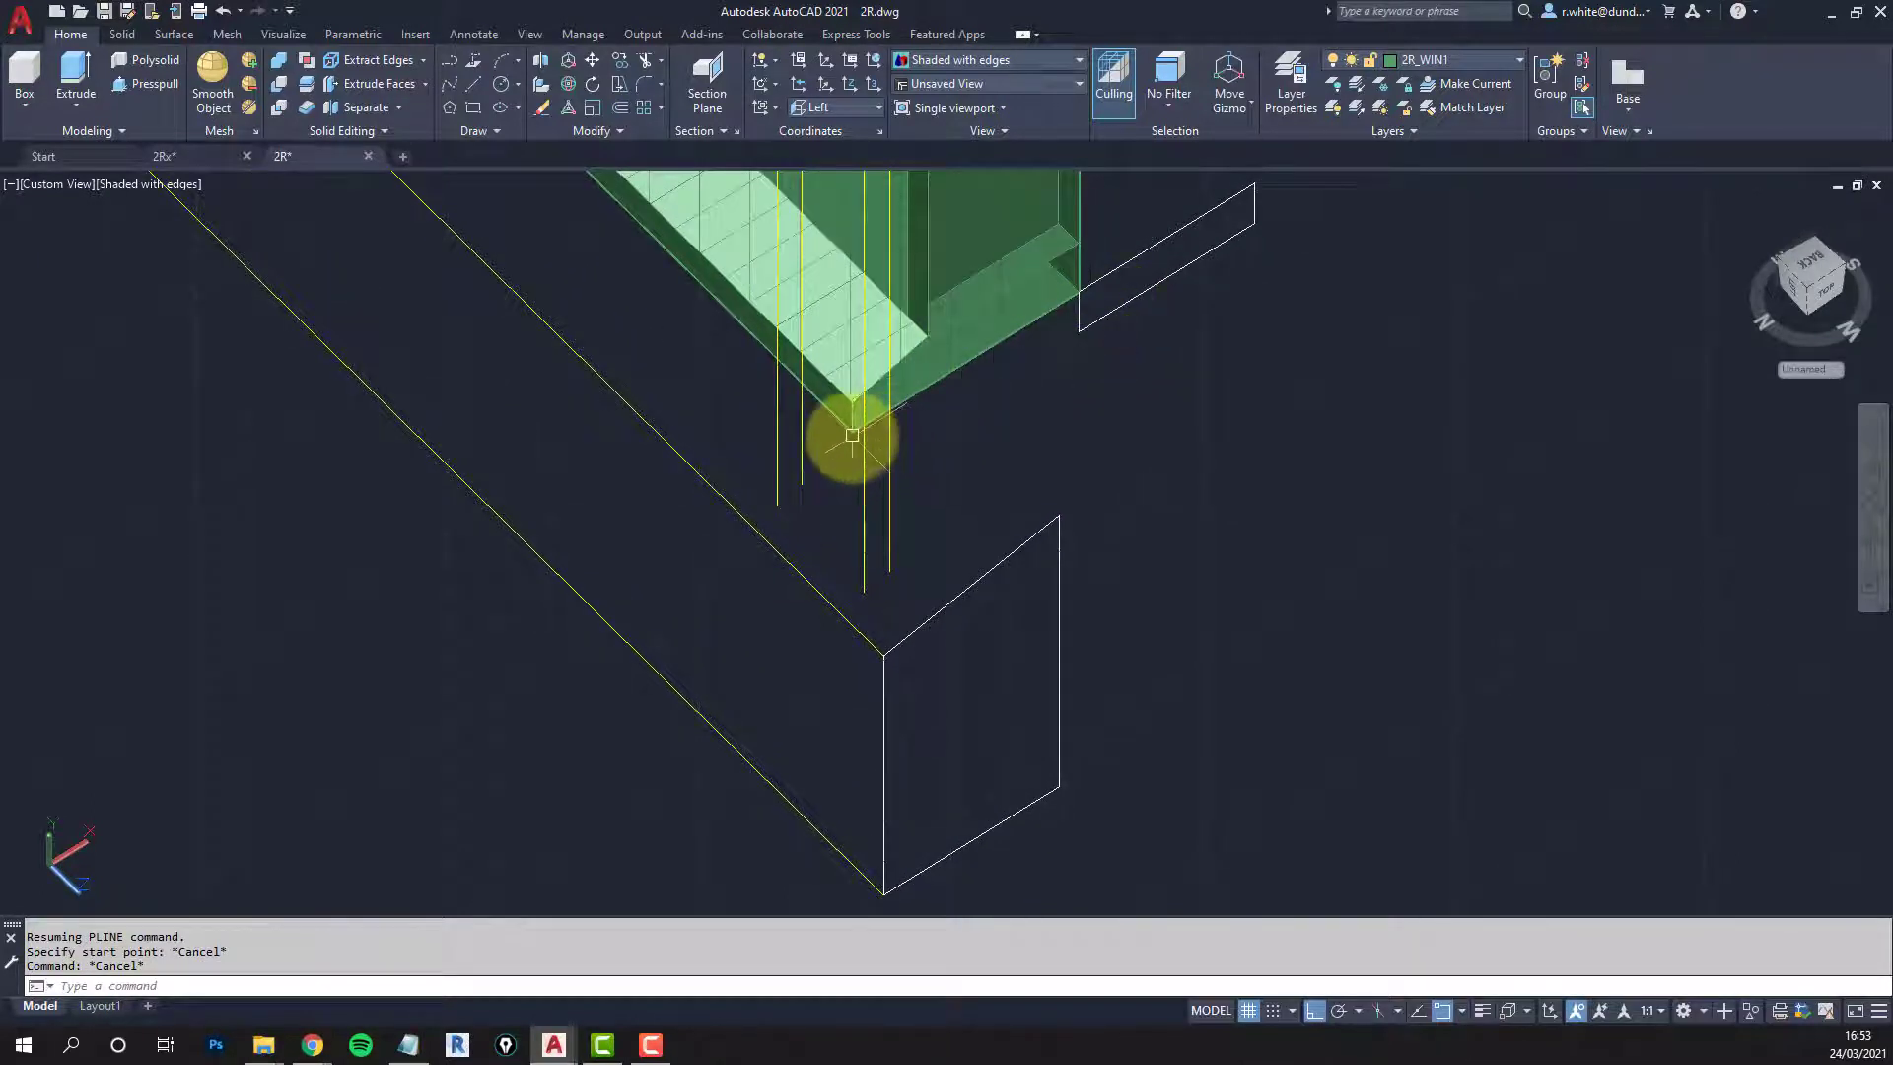
Step: Make the layer 2R_WINSURROUND current by picking the olive surround of the neighbouring window
left_click(1495, 85)
scroll(953, 343, "down", 2)
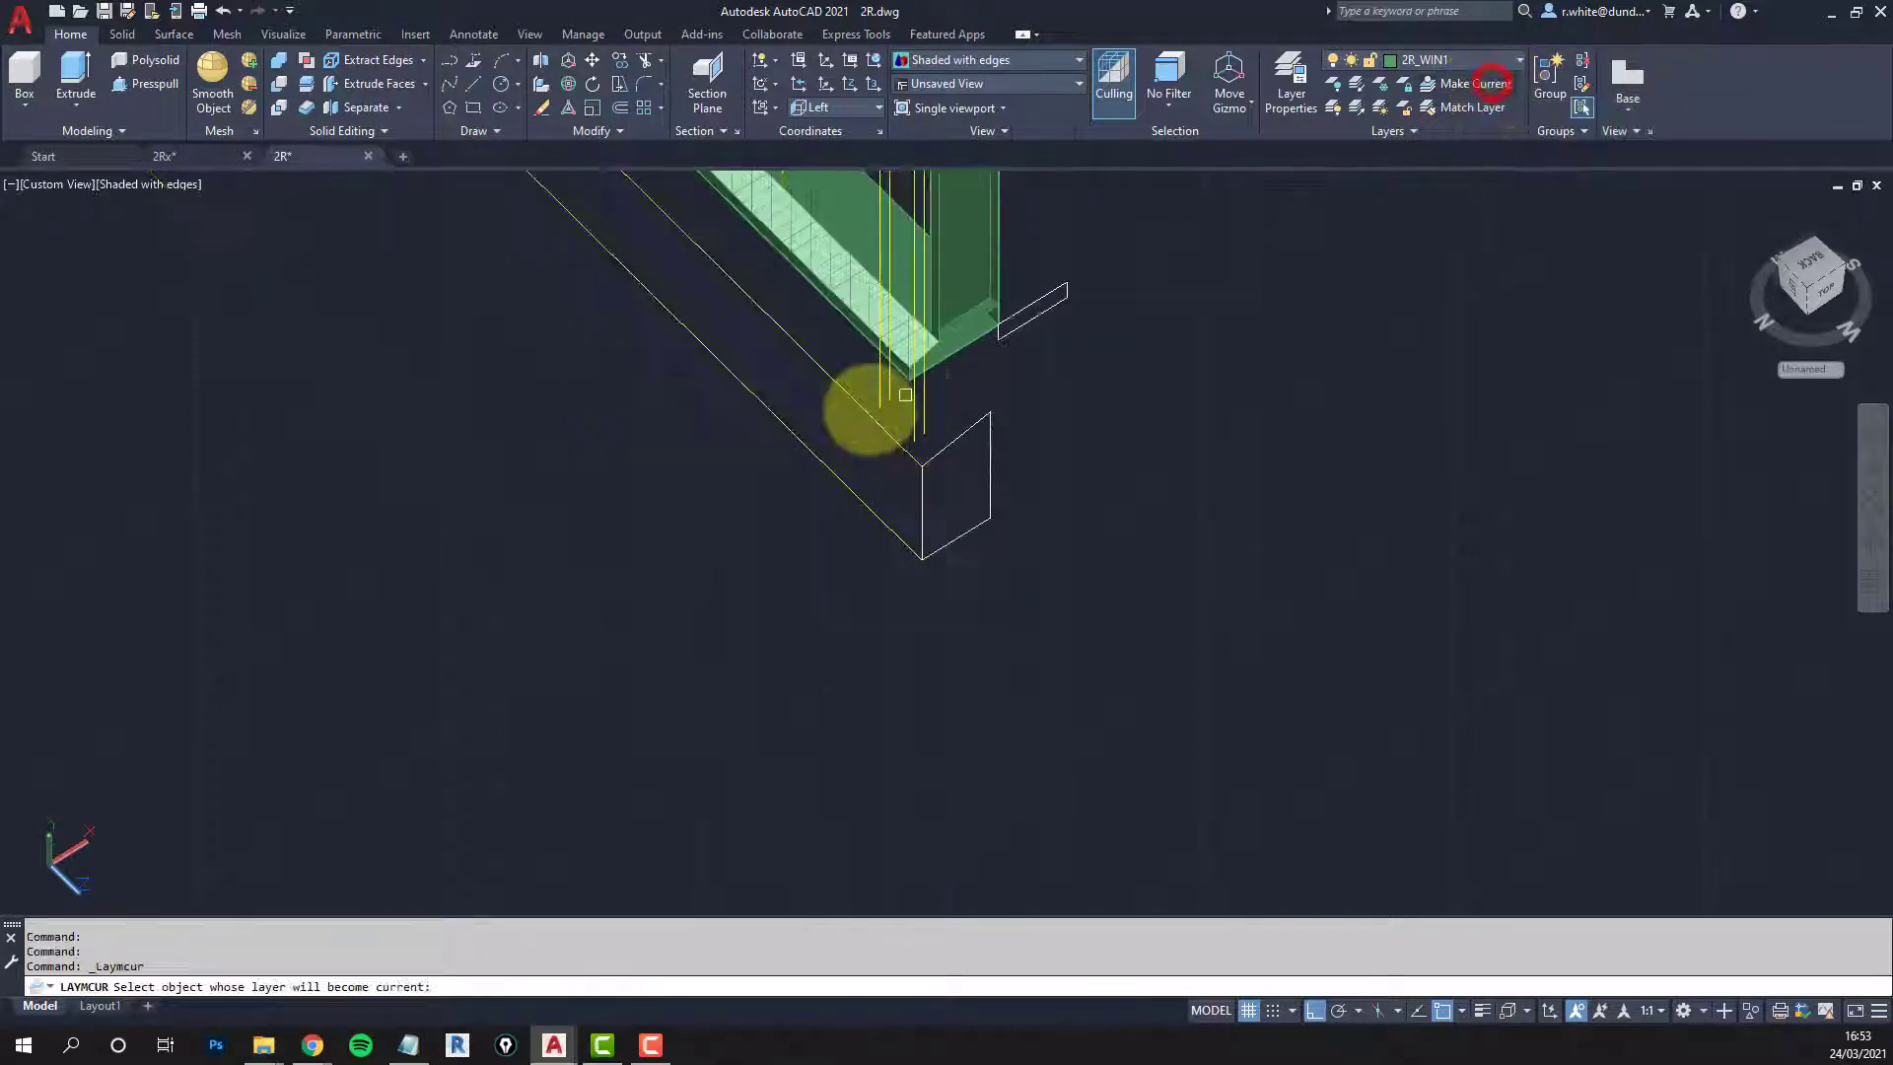
middle_click_drag(871, 410, 1144, 754)
middle_click_drag(698, 357, 900, 682)
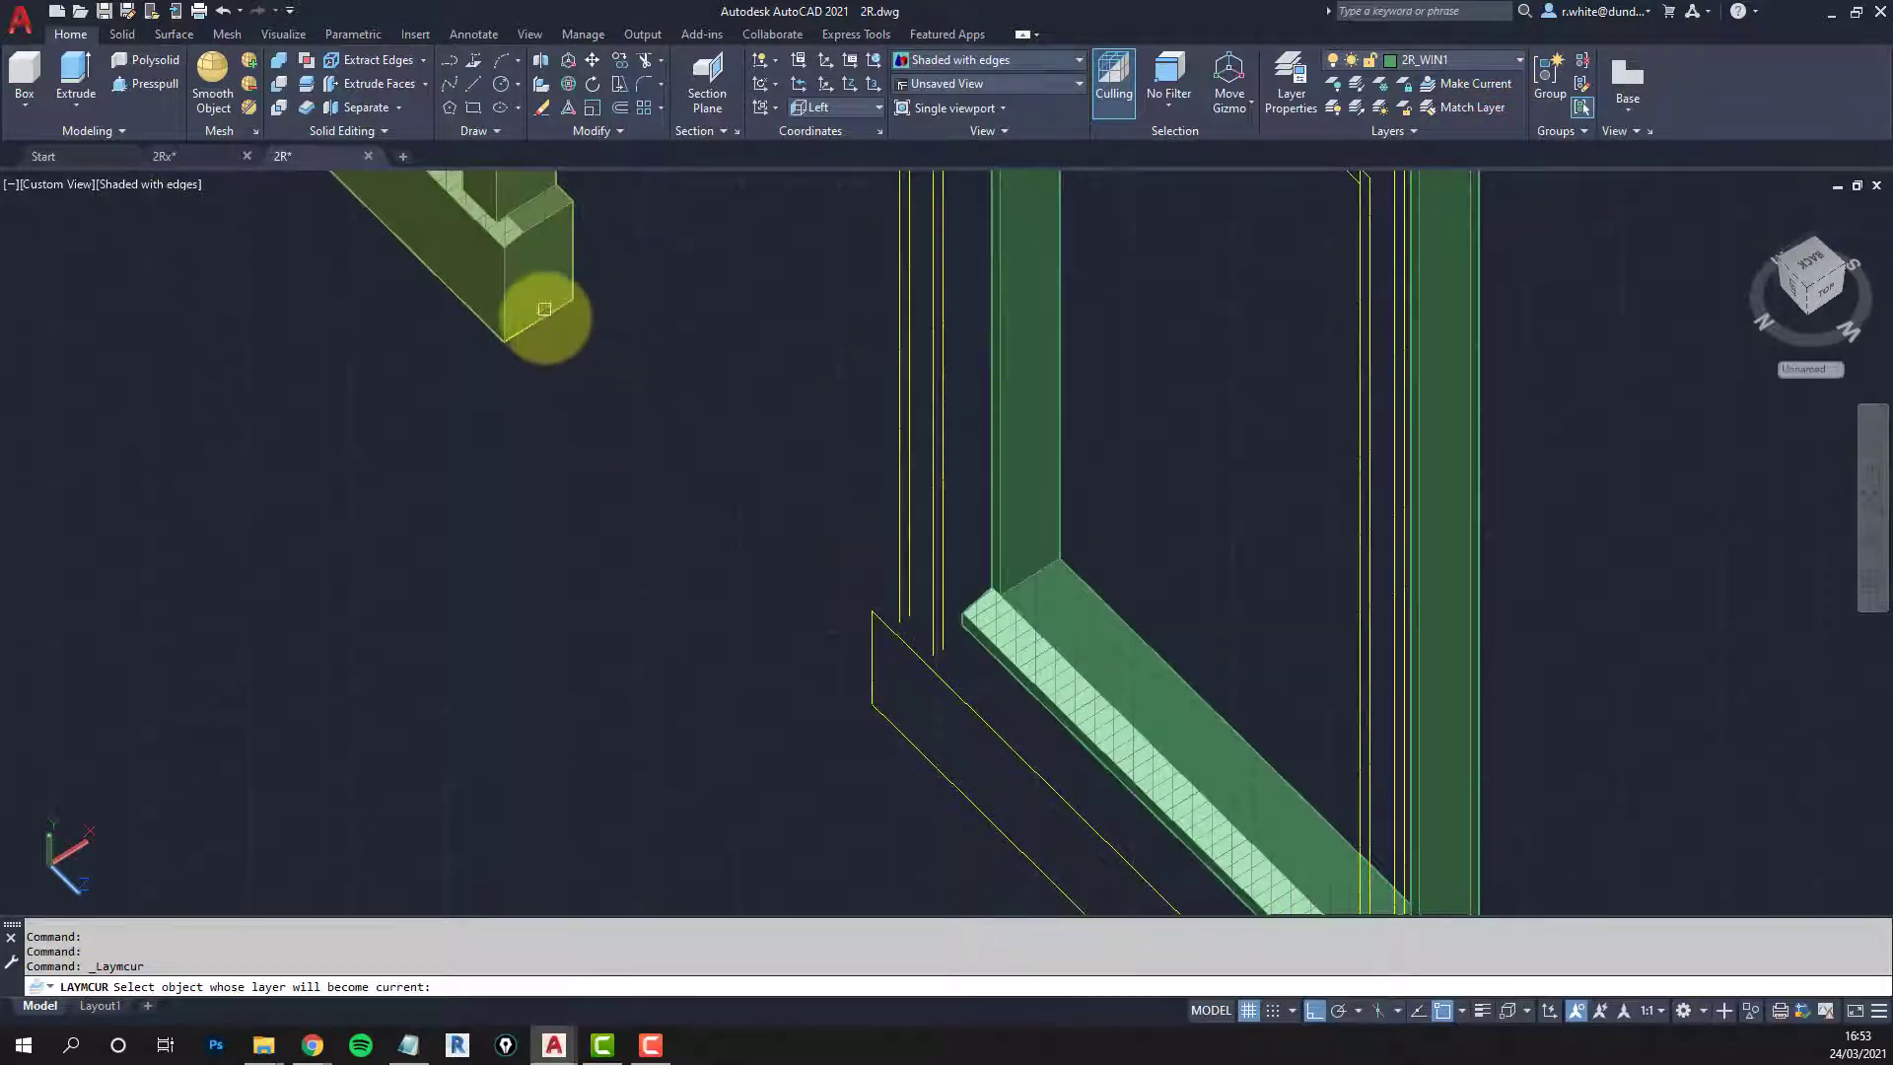
middle_click_drag(1270, 434, 868, 190)
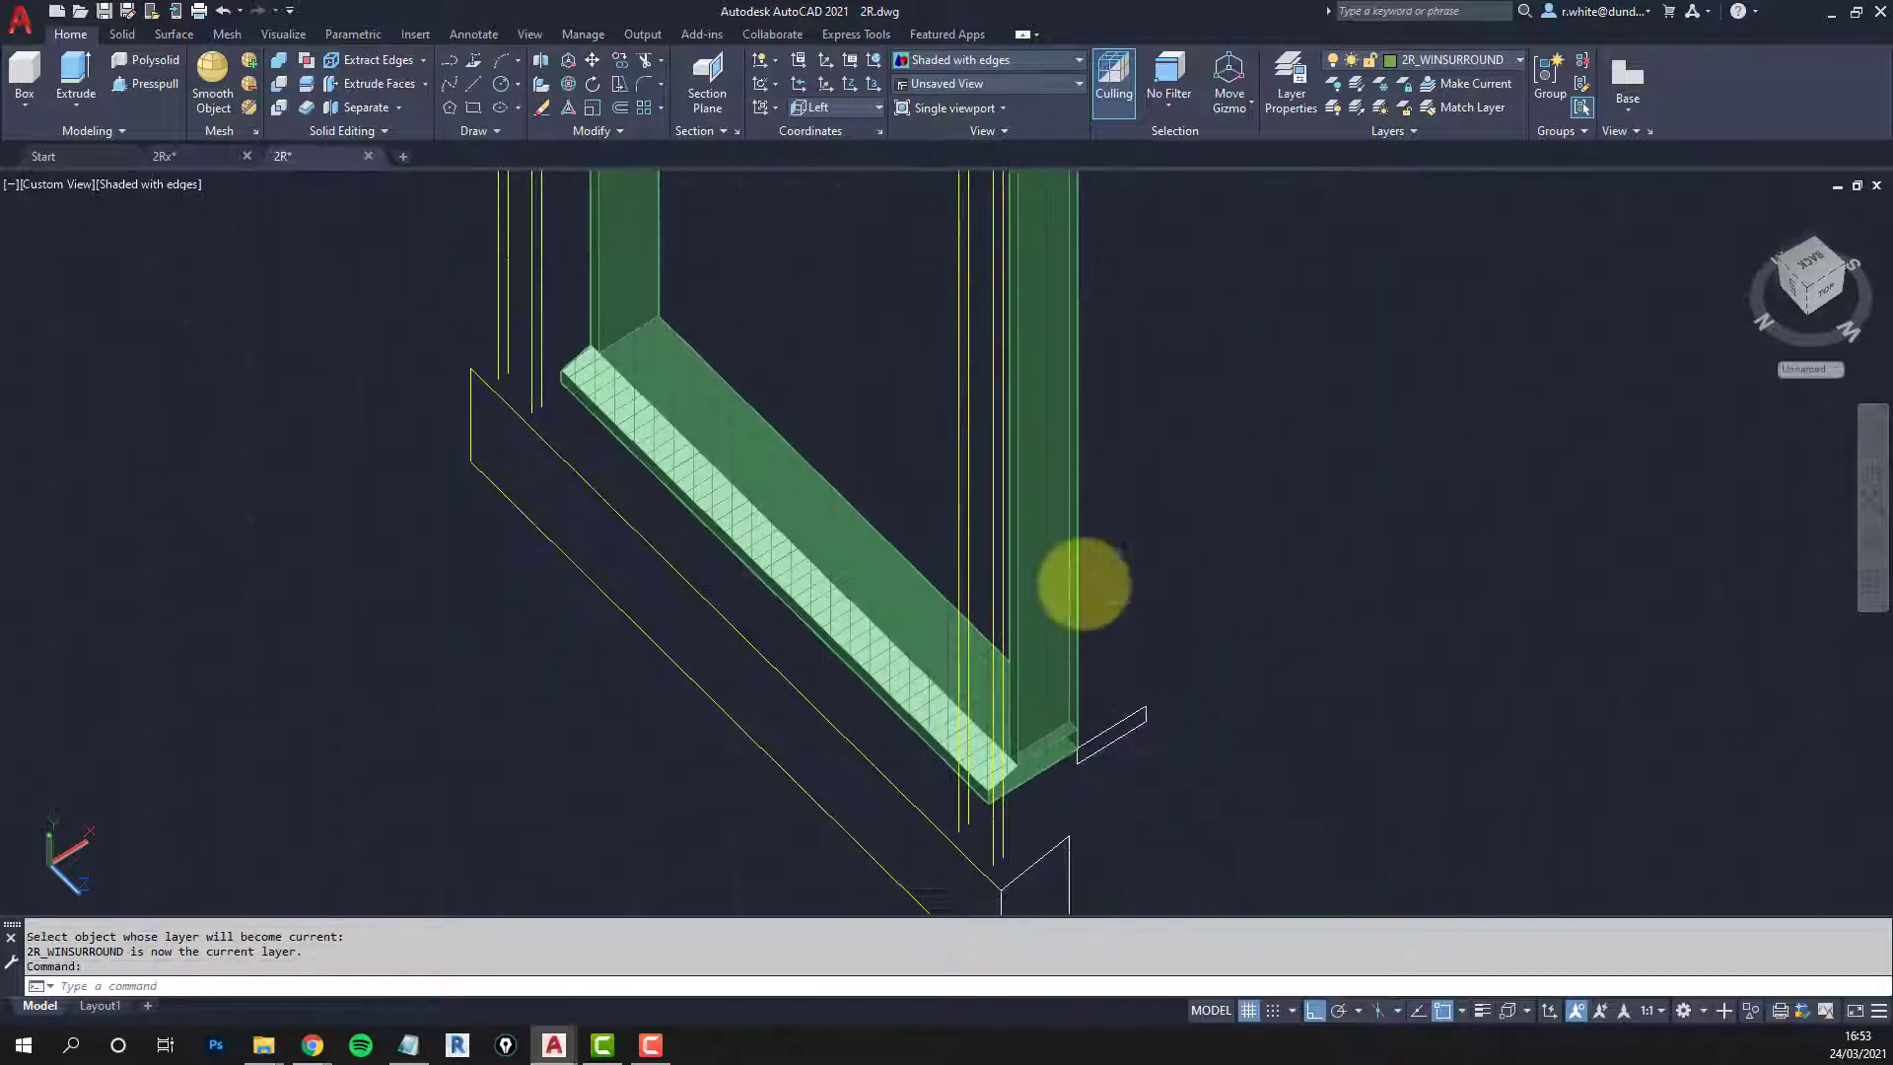
Step: Set the colour of layer 2R_WINSURROUND to 30
middle_click_drag(1085, 586, 1092, 315)
scroll(1051, 578, "up", 2)
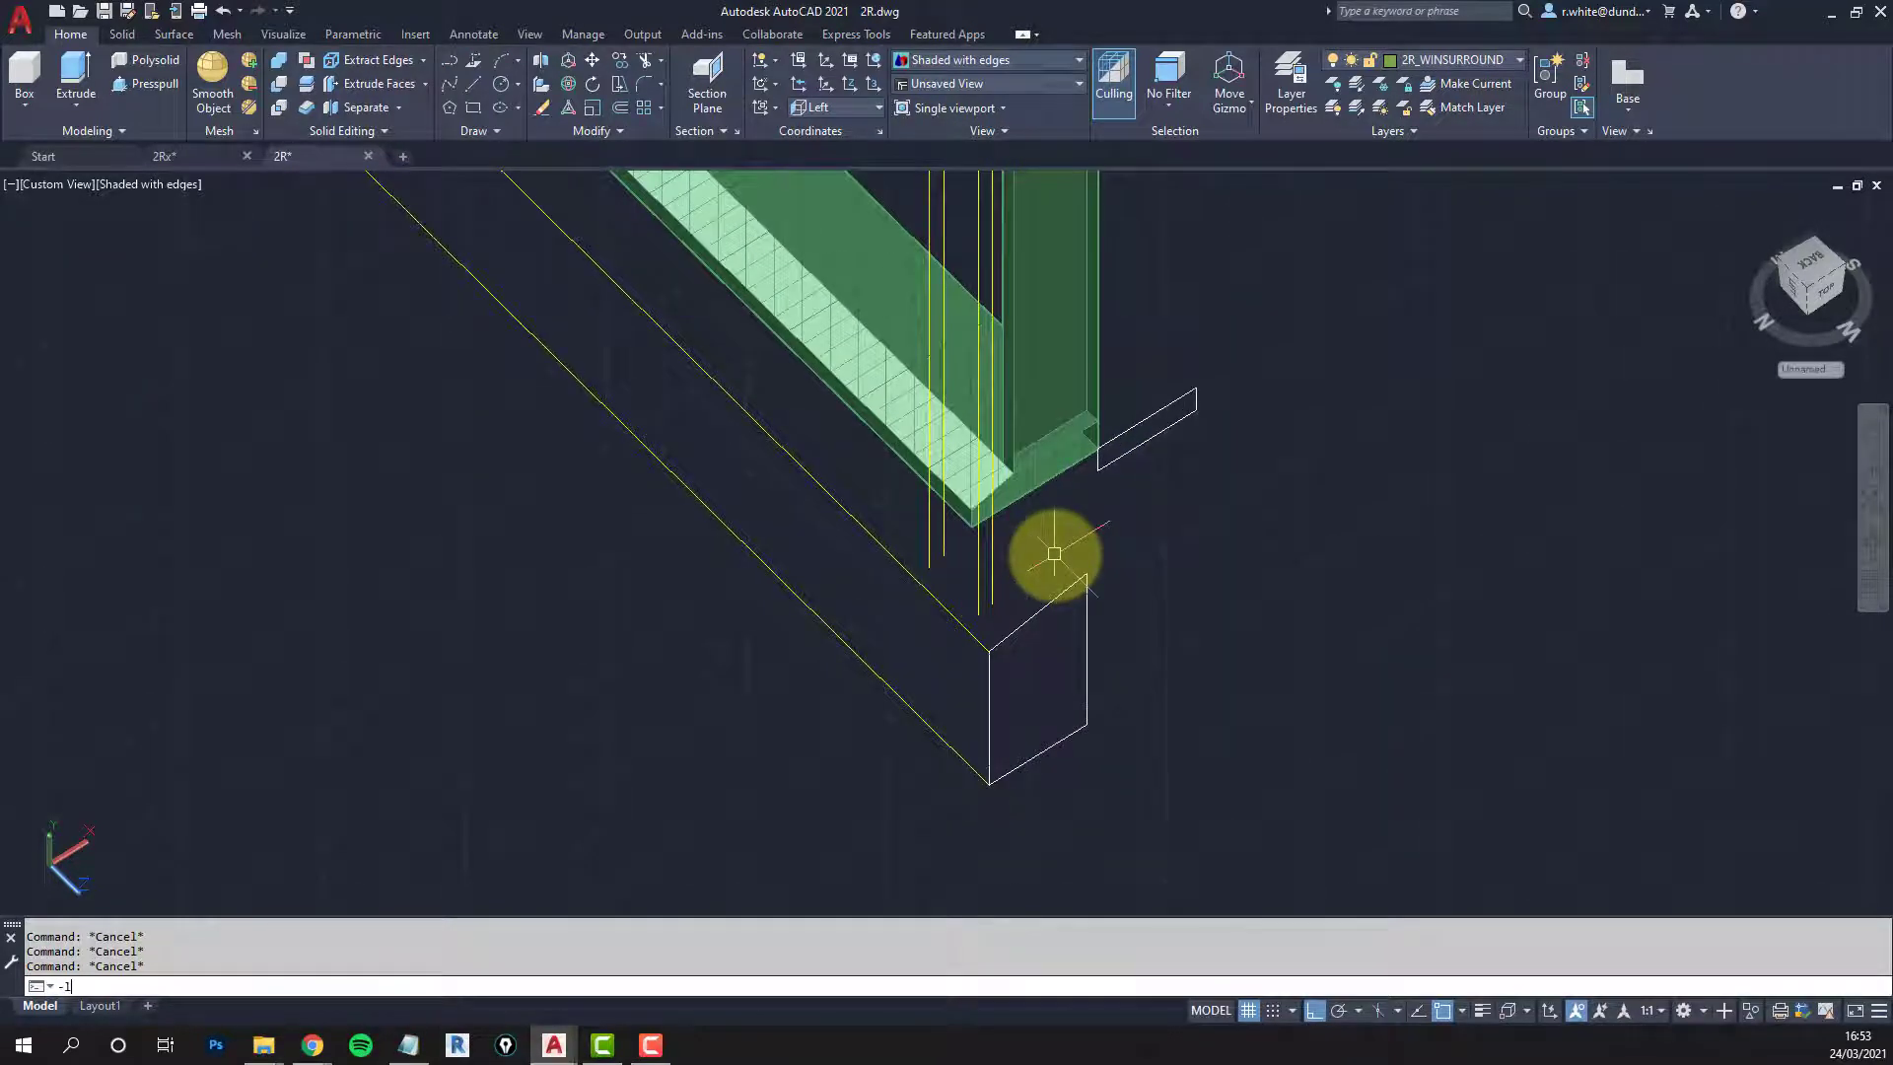
type("a")
key("Return")
type("c")
key("Return")
type("30")
key("Return")
key("Return")
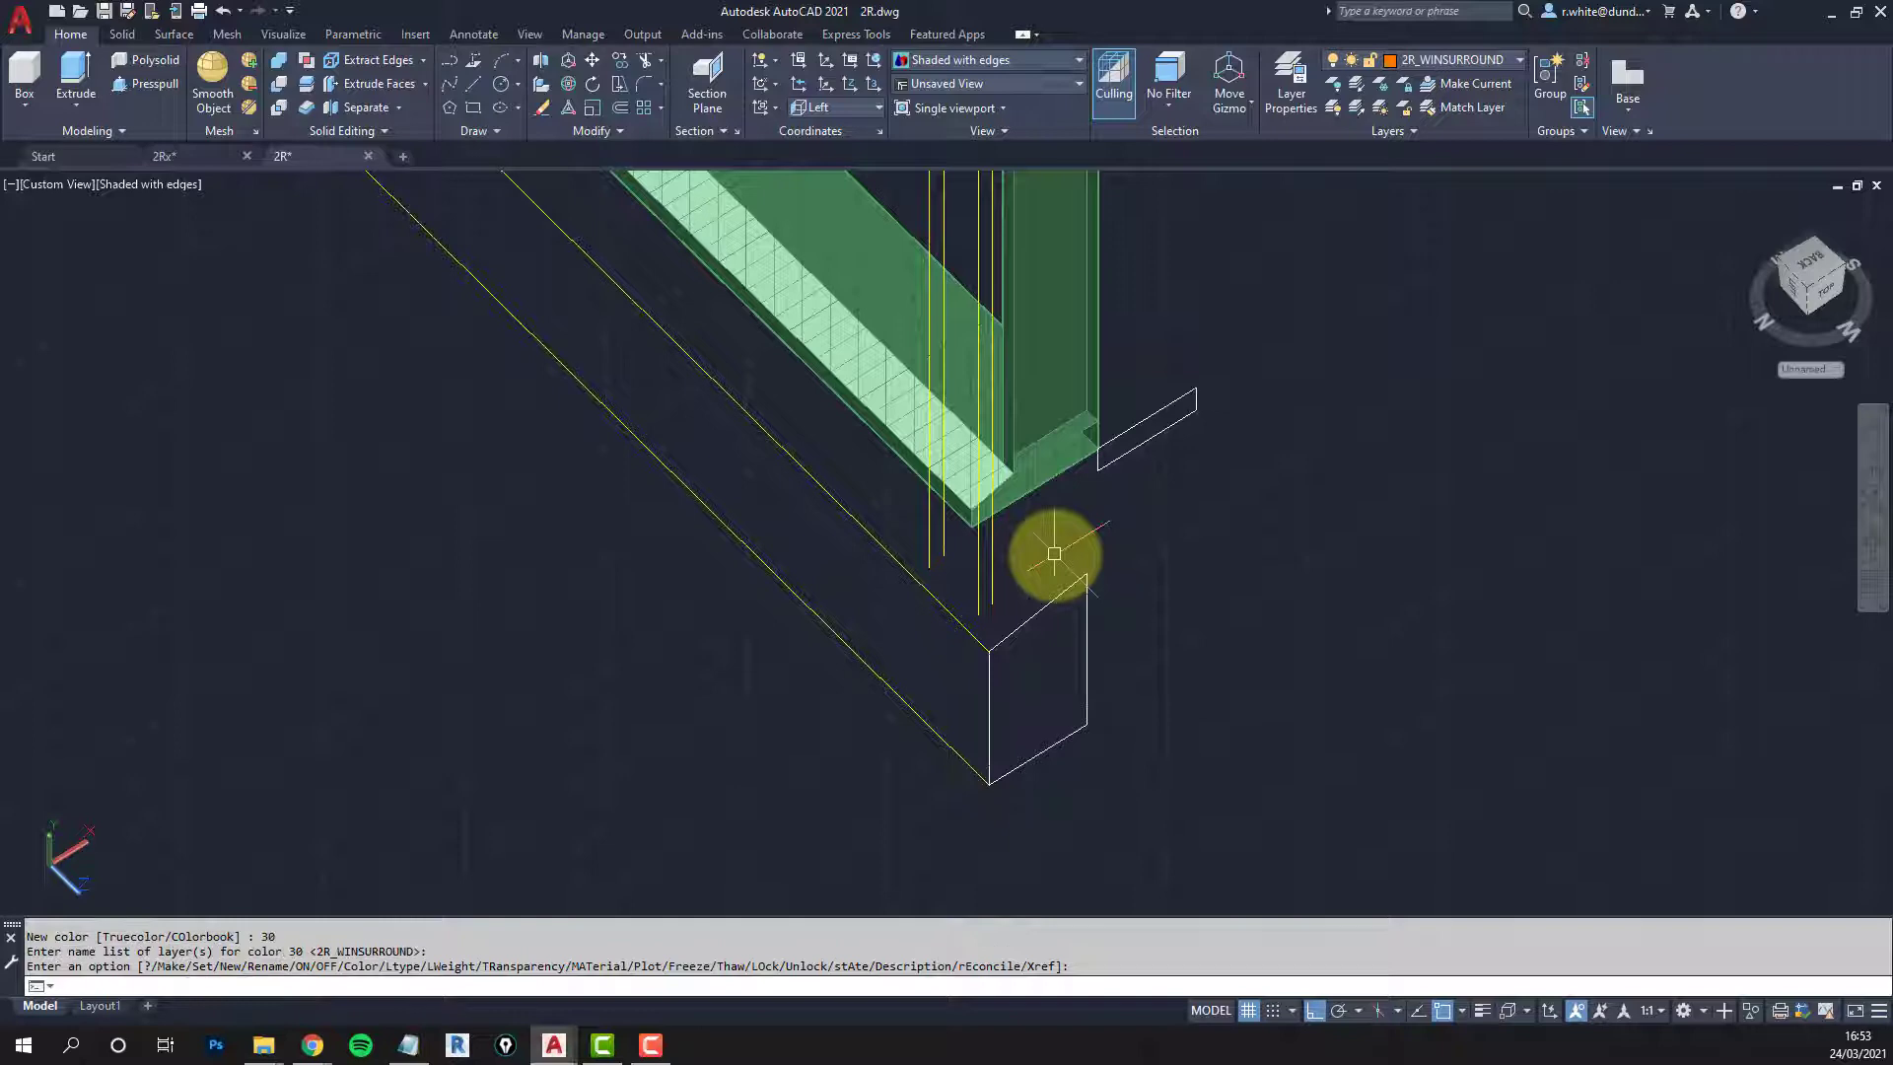
key("Escape")
key("Escape")
Step: Draw a straight polyline from the green base's lowest corner along its underside edge to beyond the small white profile
scroll(1051, 614, "up", 2)
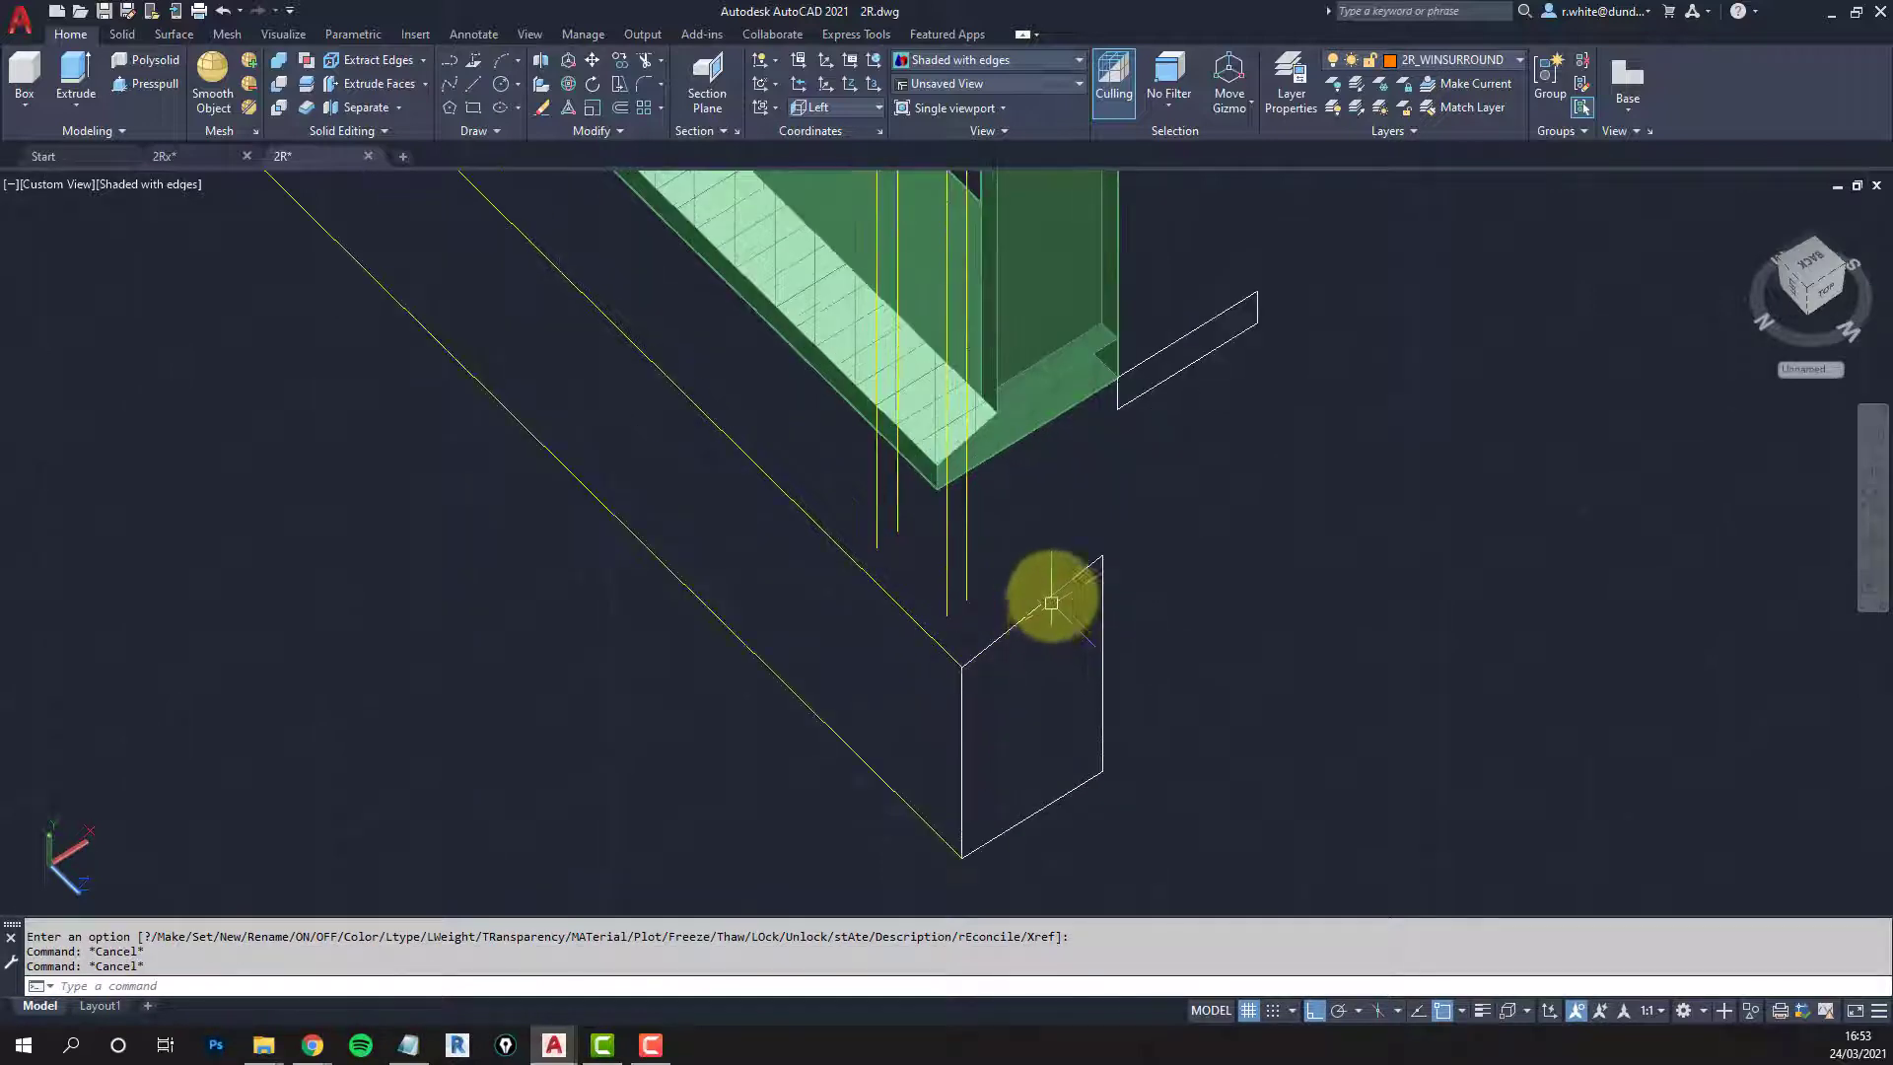
type("pl")
key("Return")
scroll(937, 498, "up", 1)
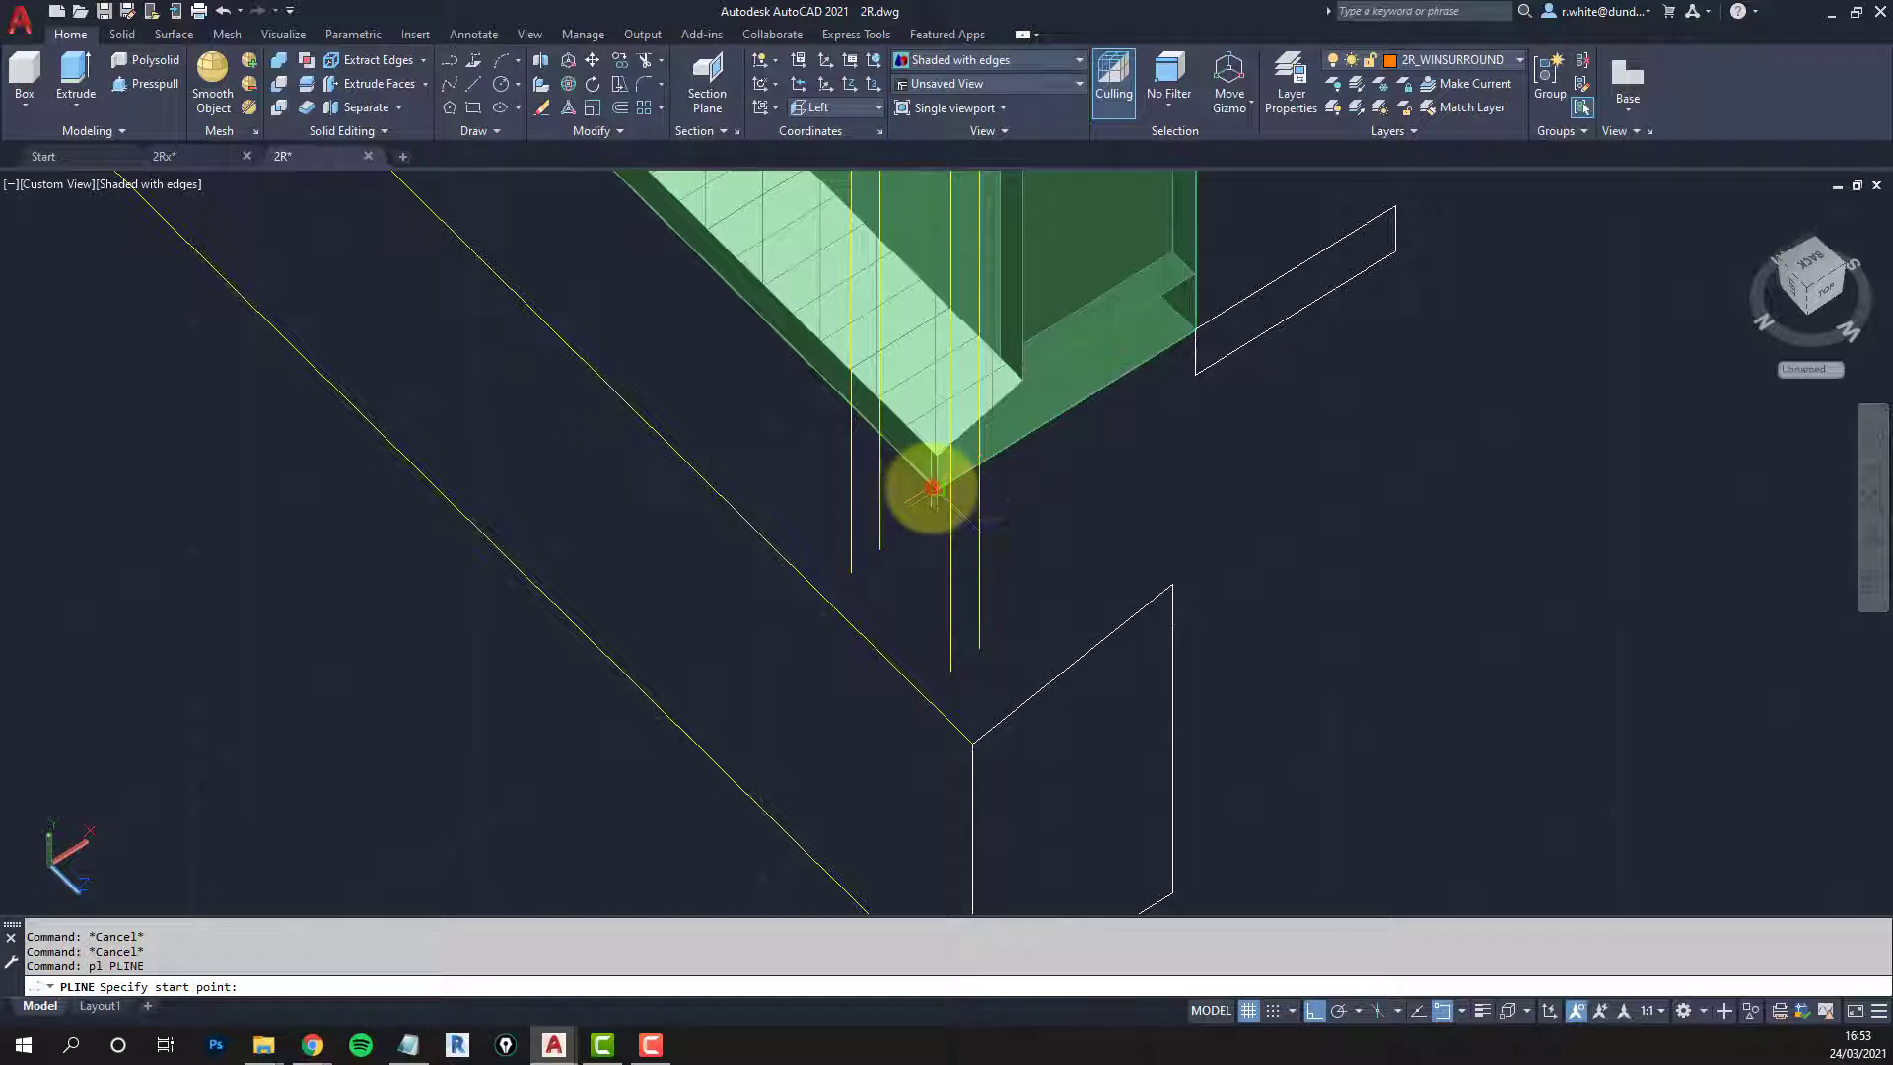
left_click(932, 488)
middle_click_drag(1440, 423, 1400, 518)
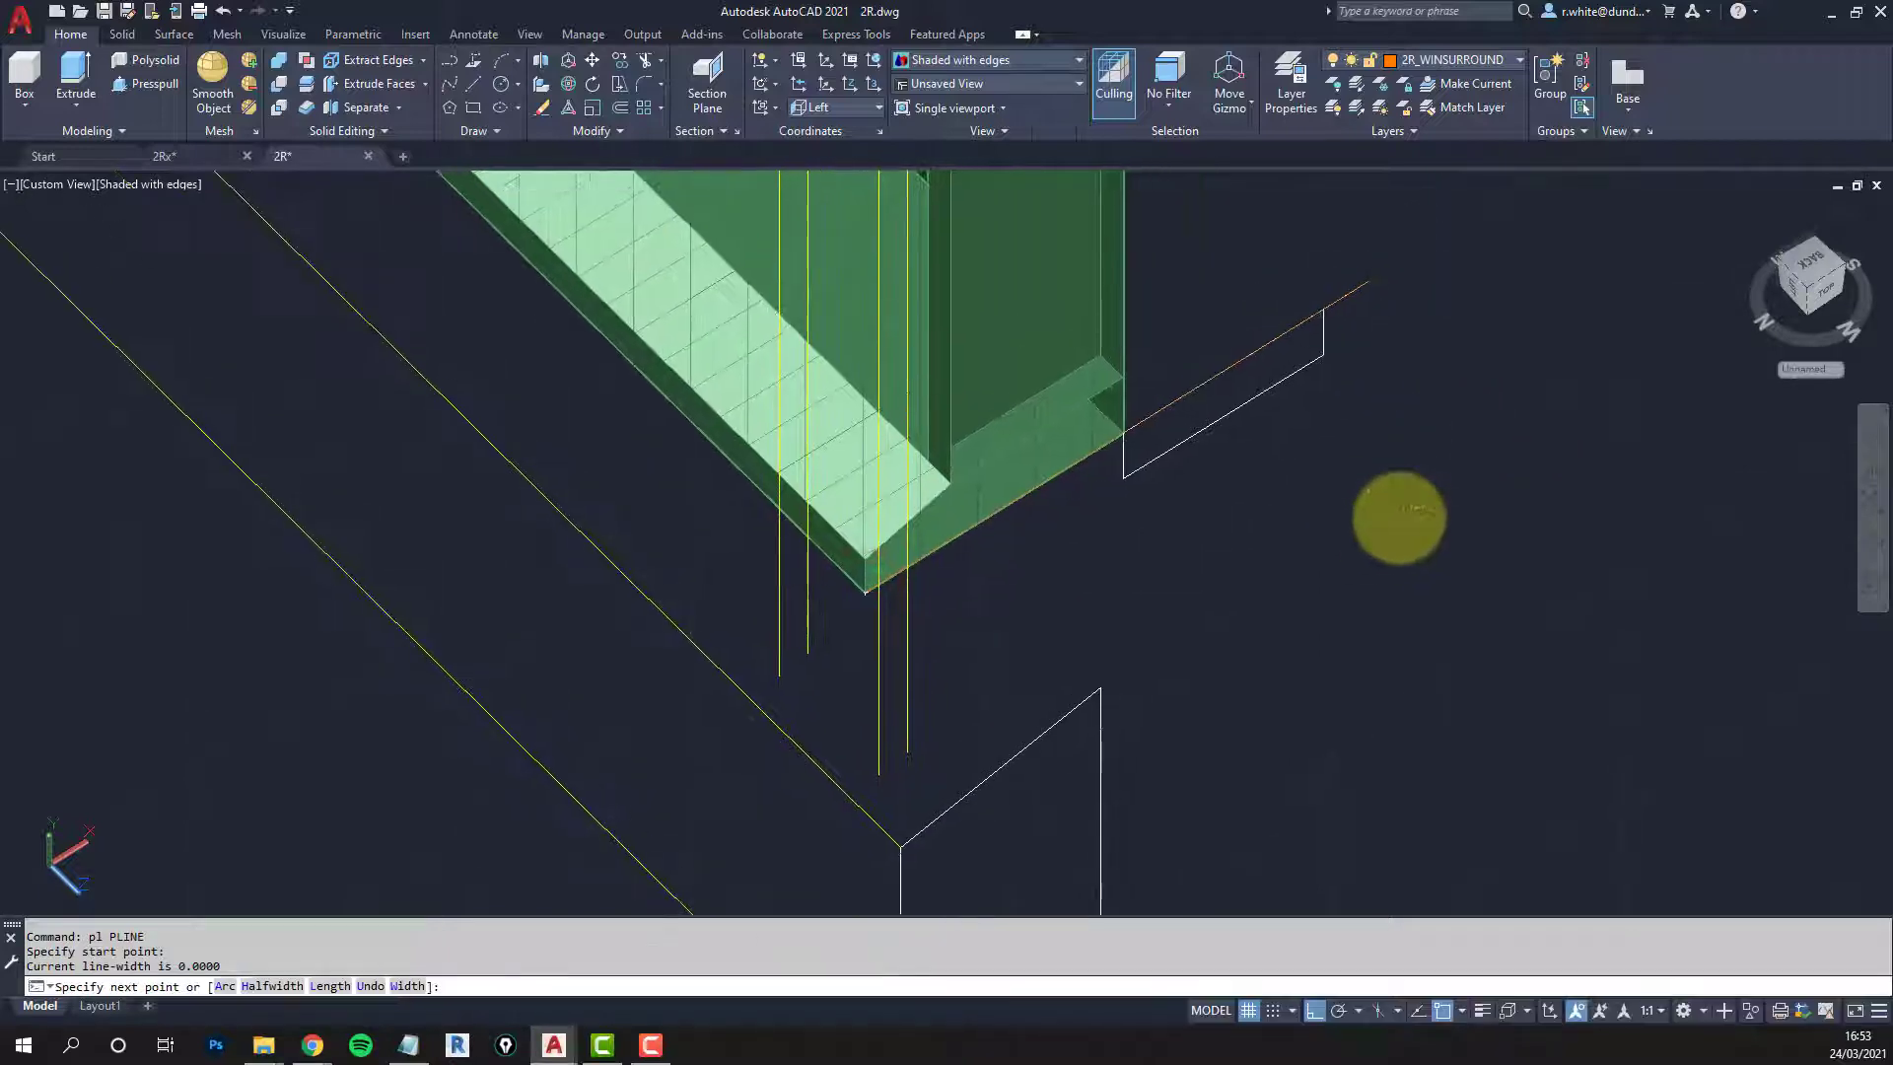
left_click(1417, 507)
scroll(1293, 612, "down", 2)
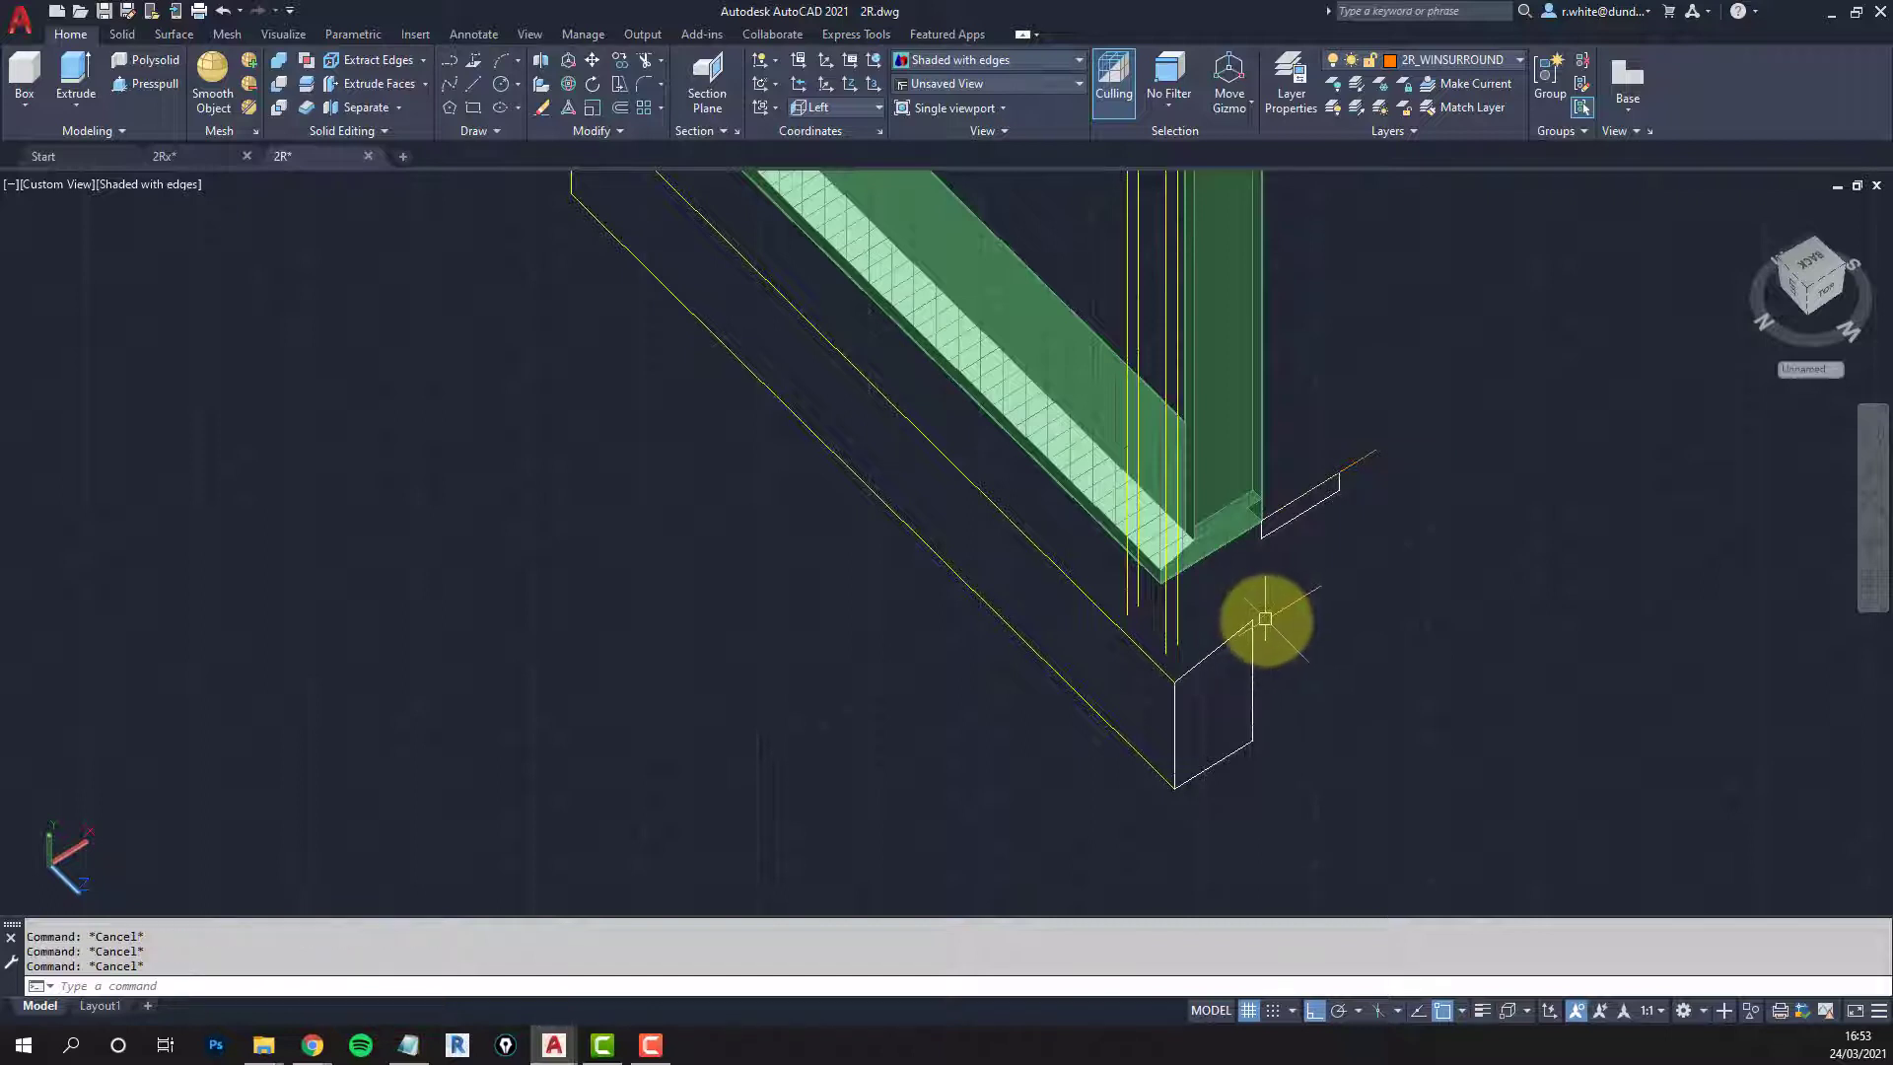
Step: Trim the far end of the new polyline, using the sill's end profile as the cutting edge
type("tr")
key("Return")
left_click(1244, 626)
key("Return")
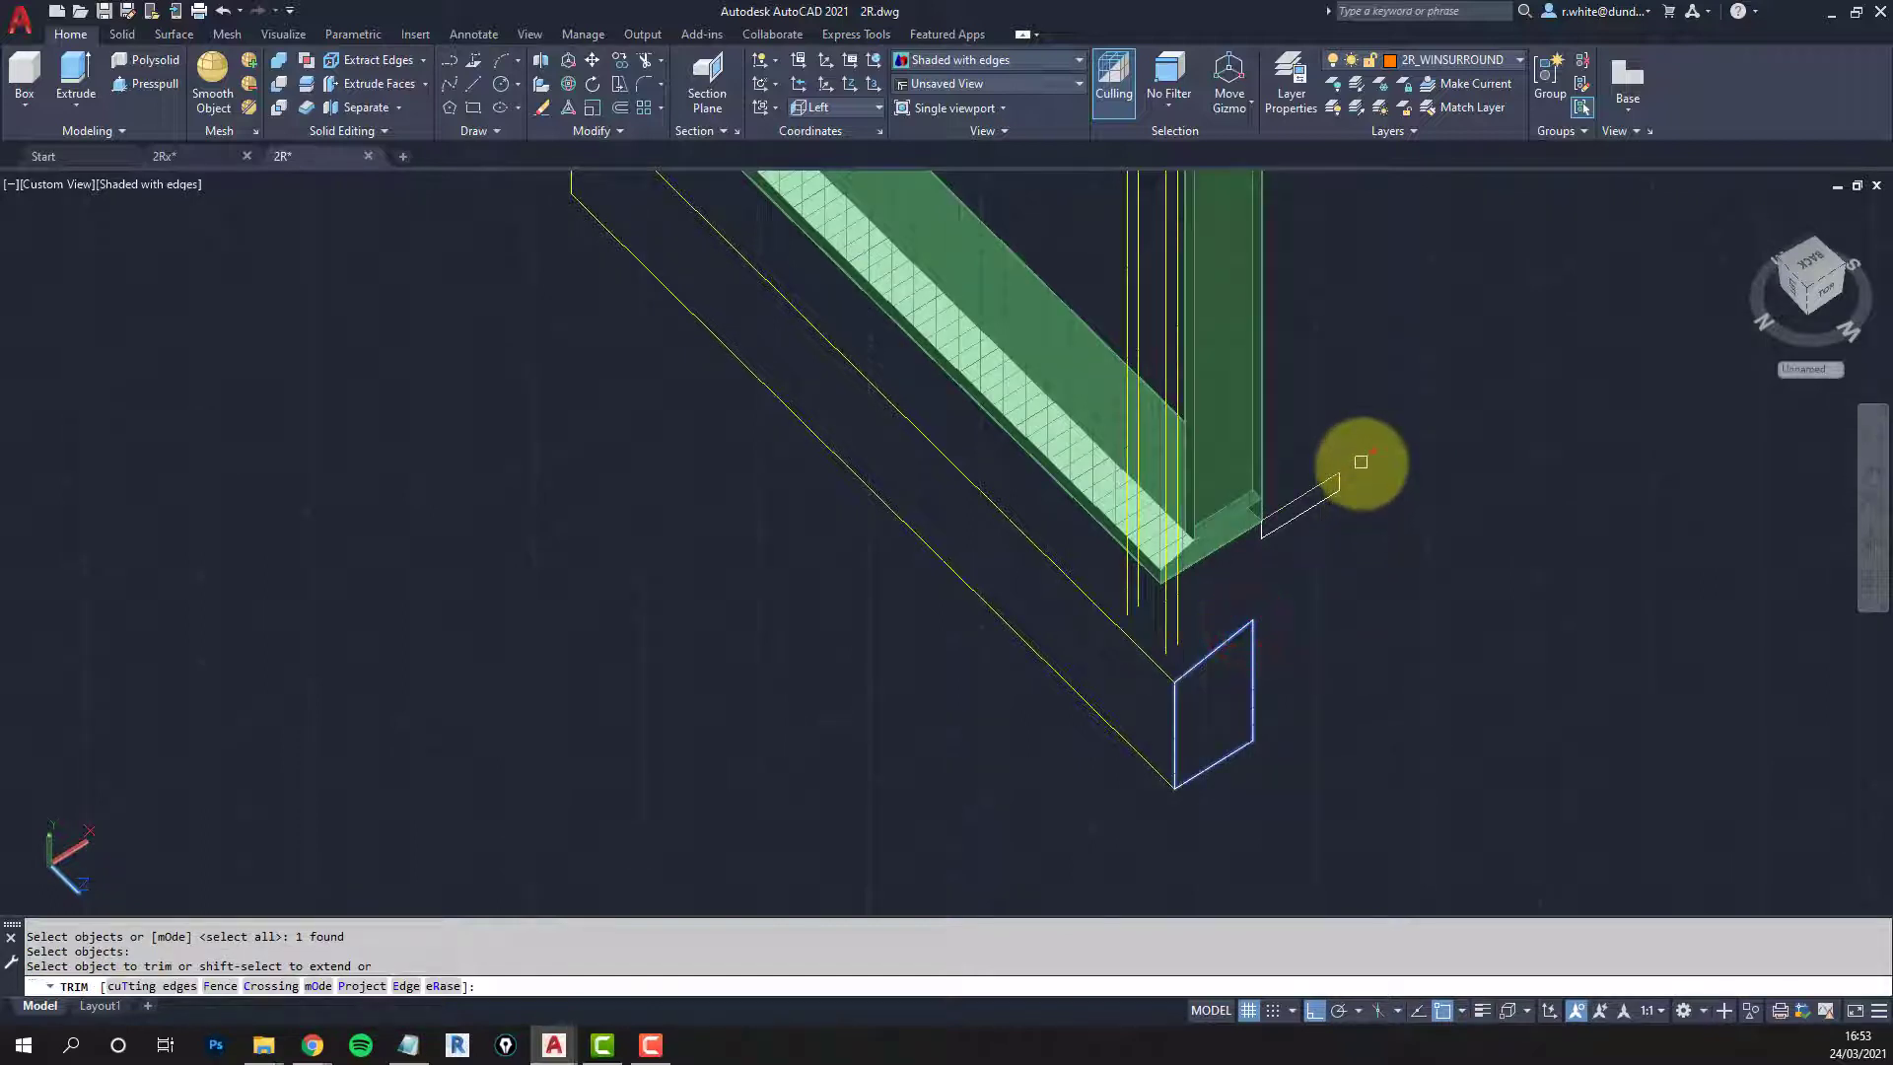
right_click(1360, 464)
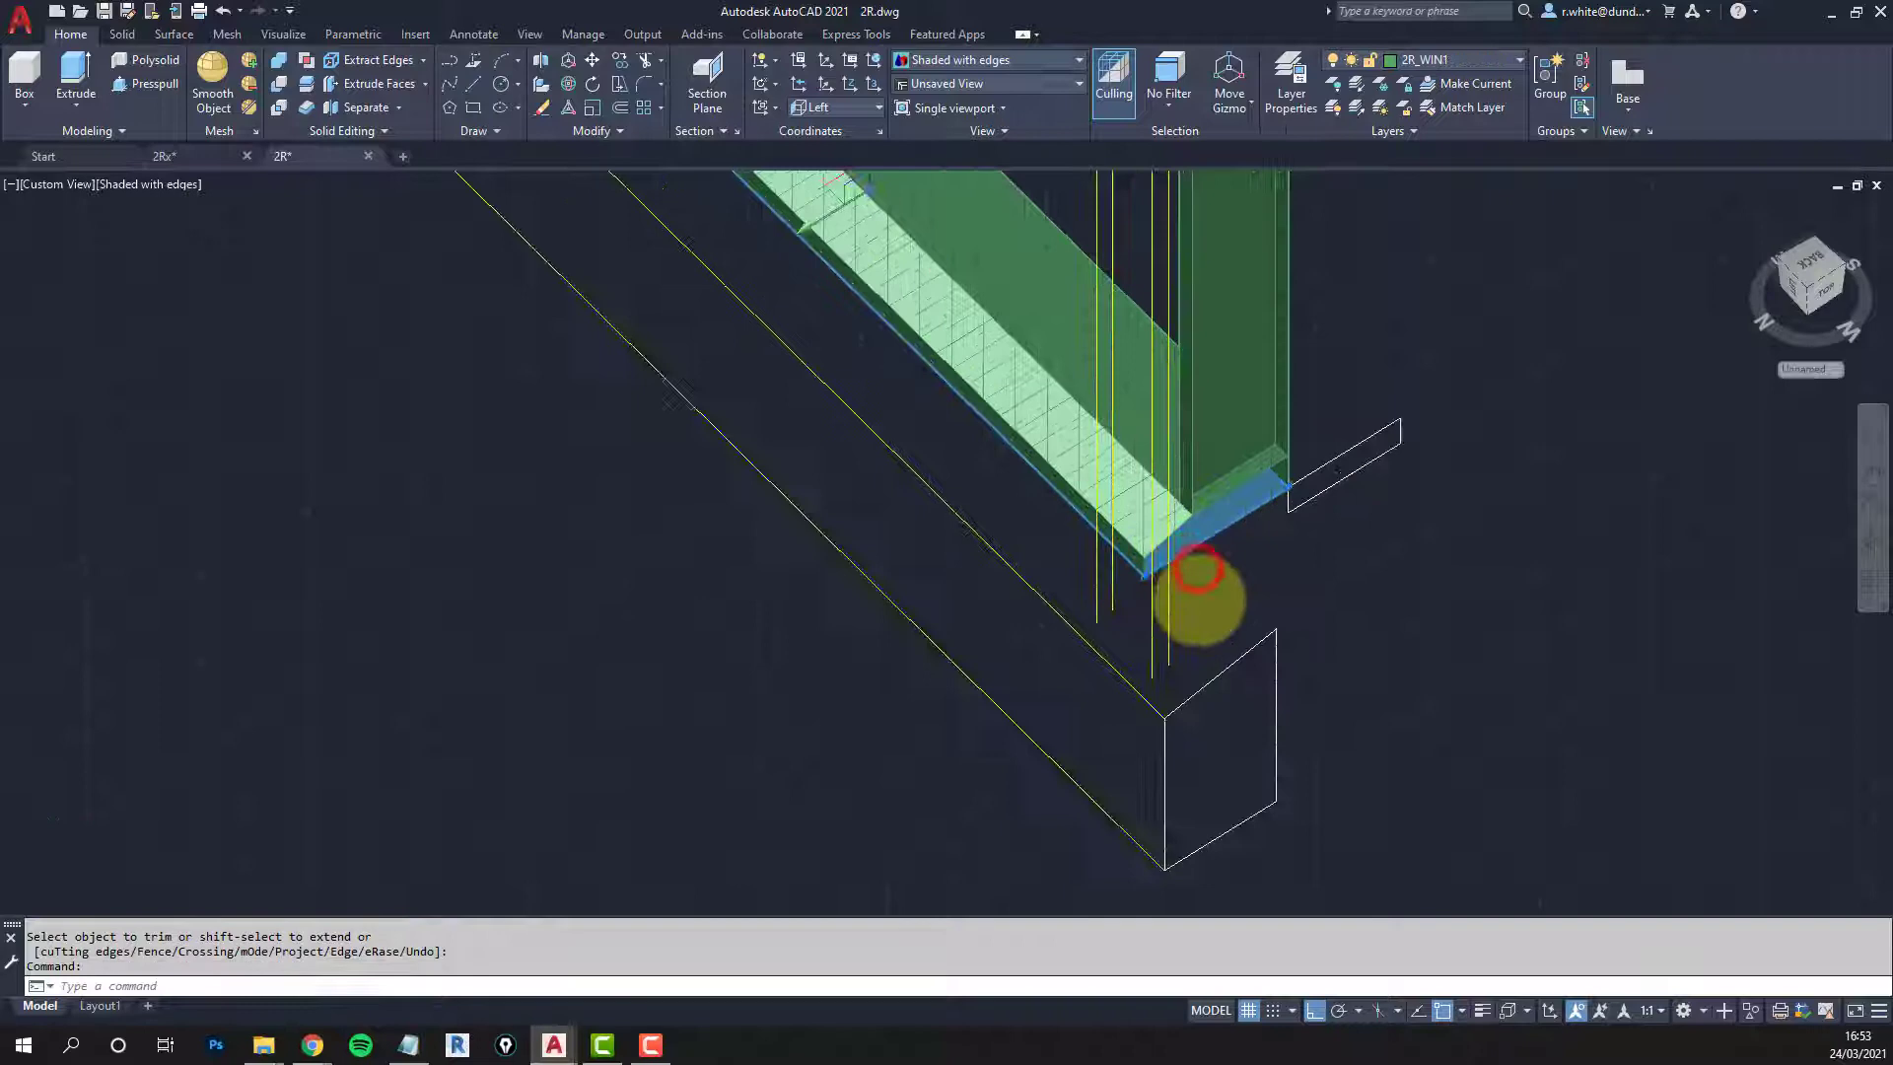
scroll(1197, 582, "up", 3)
key("Escape")
key("Escape")
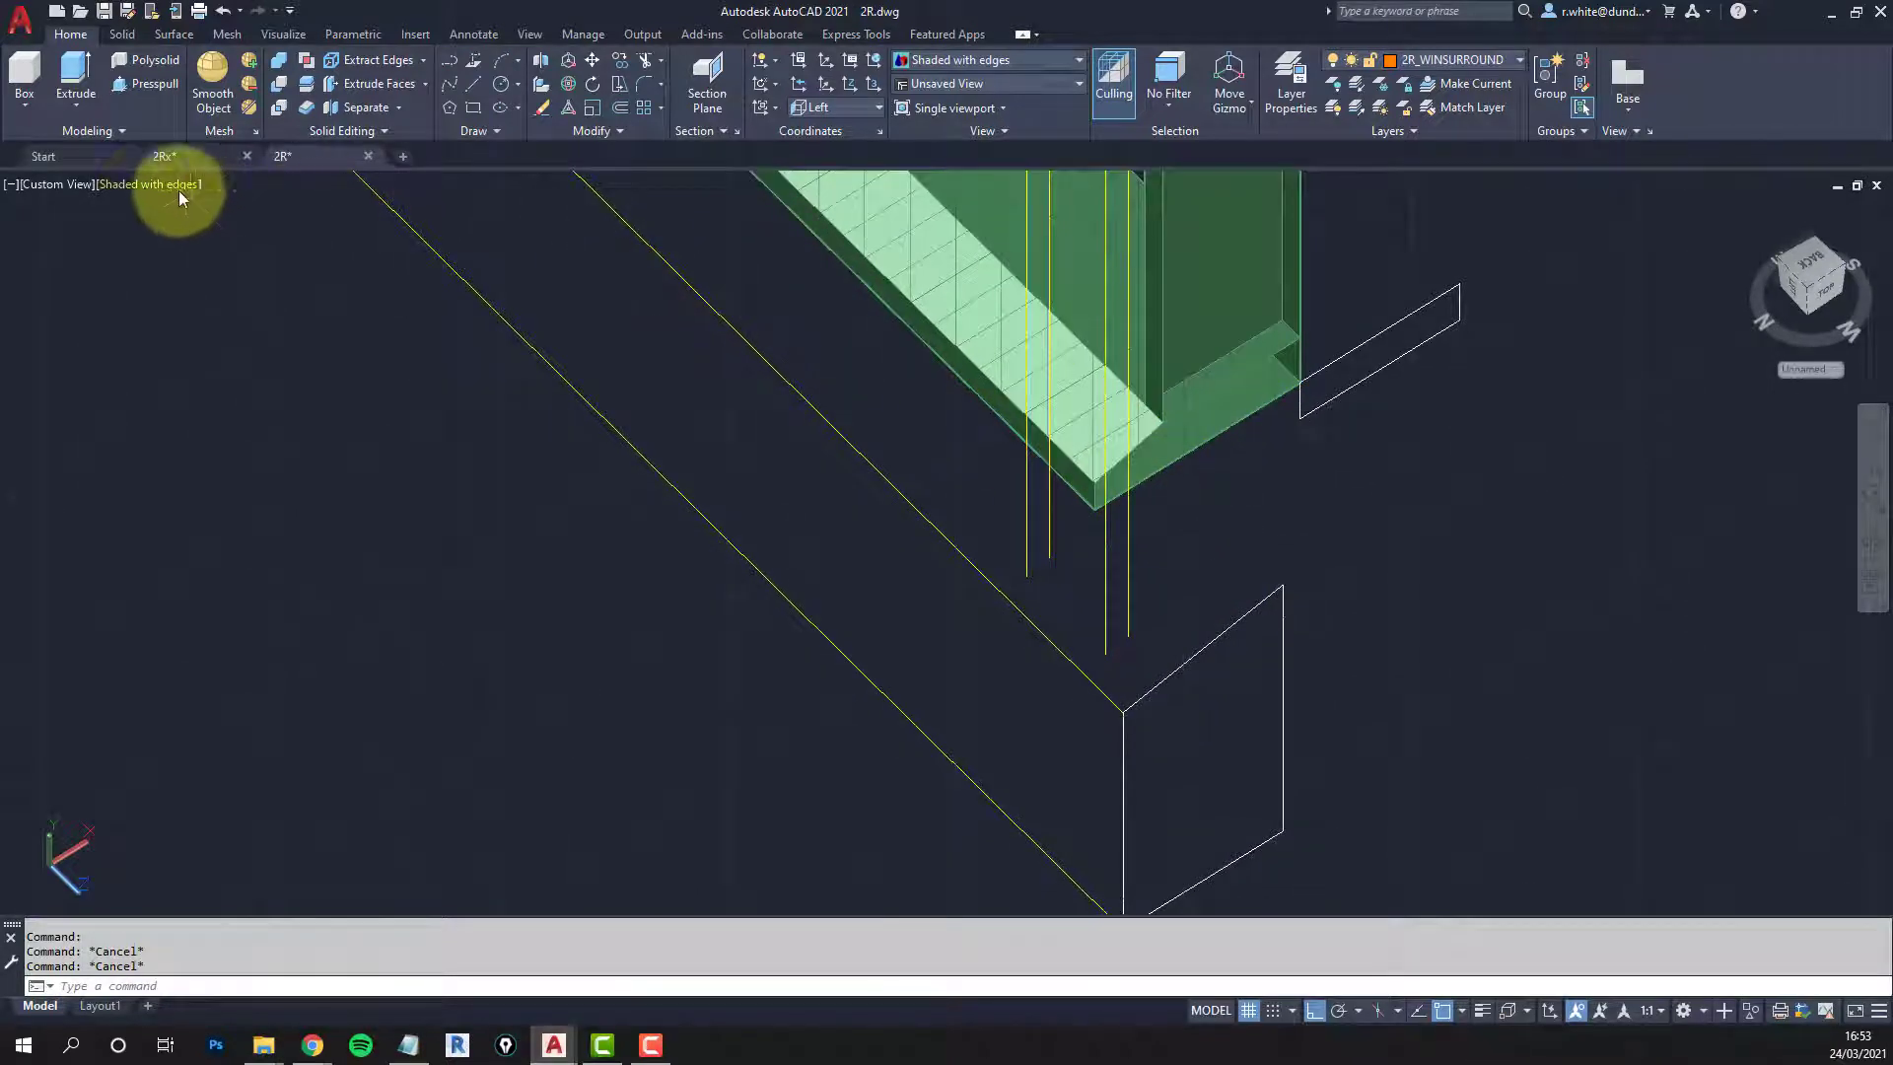
Step: Set the viewport's visual style to 2D Wireframe and check the trimmed polyline along the green base's underside edge
left_click(144, 185)
left_click(186, 242)
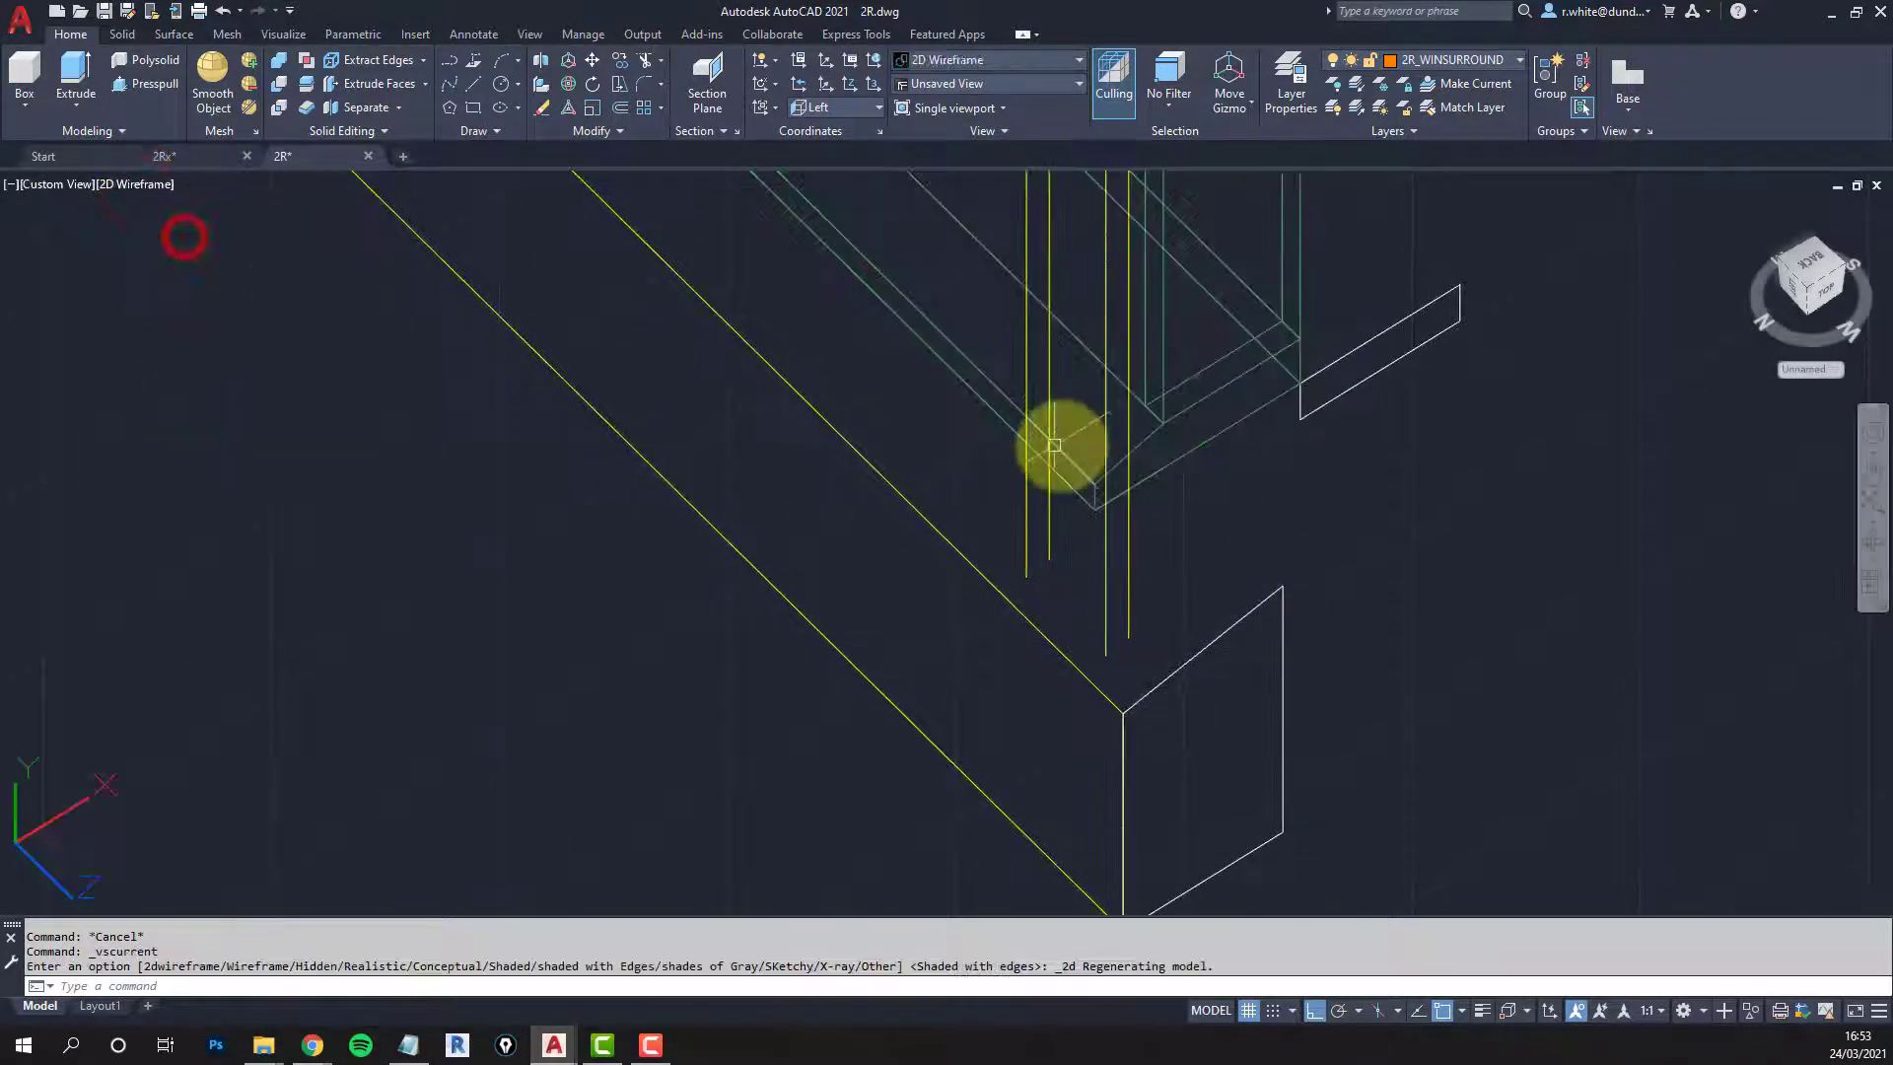
scroll(1150, 478, "up", 2)
left_click(1135, 468)
scroll(1201, 610, "down", 1)
middle_click_drag(1201, 602, 1170, 476)
key("Escape")
key("Escape")
Step: Copy the sill's end profile from its highest corner to the trimmed polyline's end beneath the green base
type("co")
key("Return")
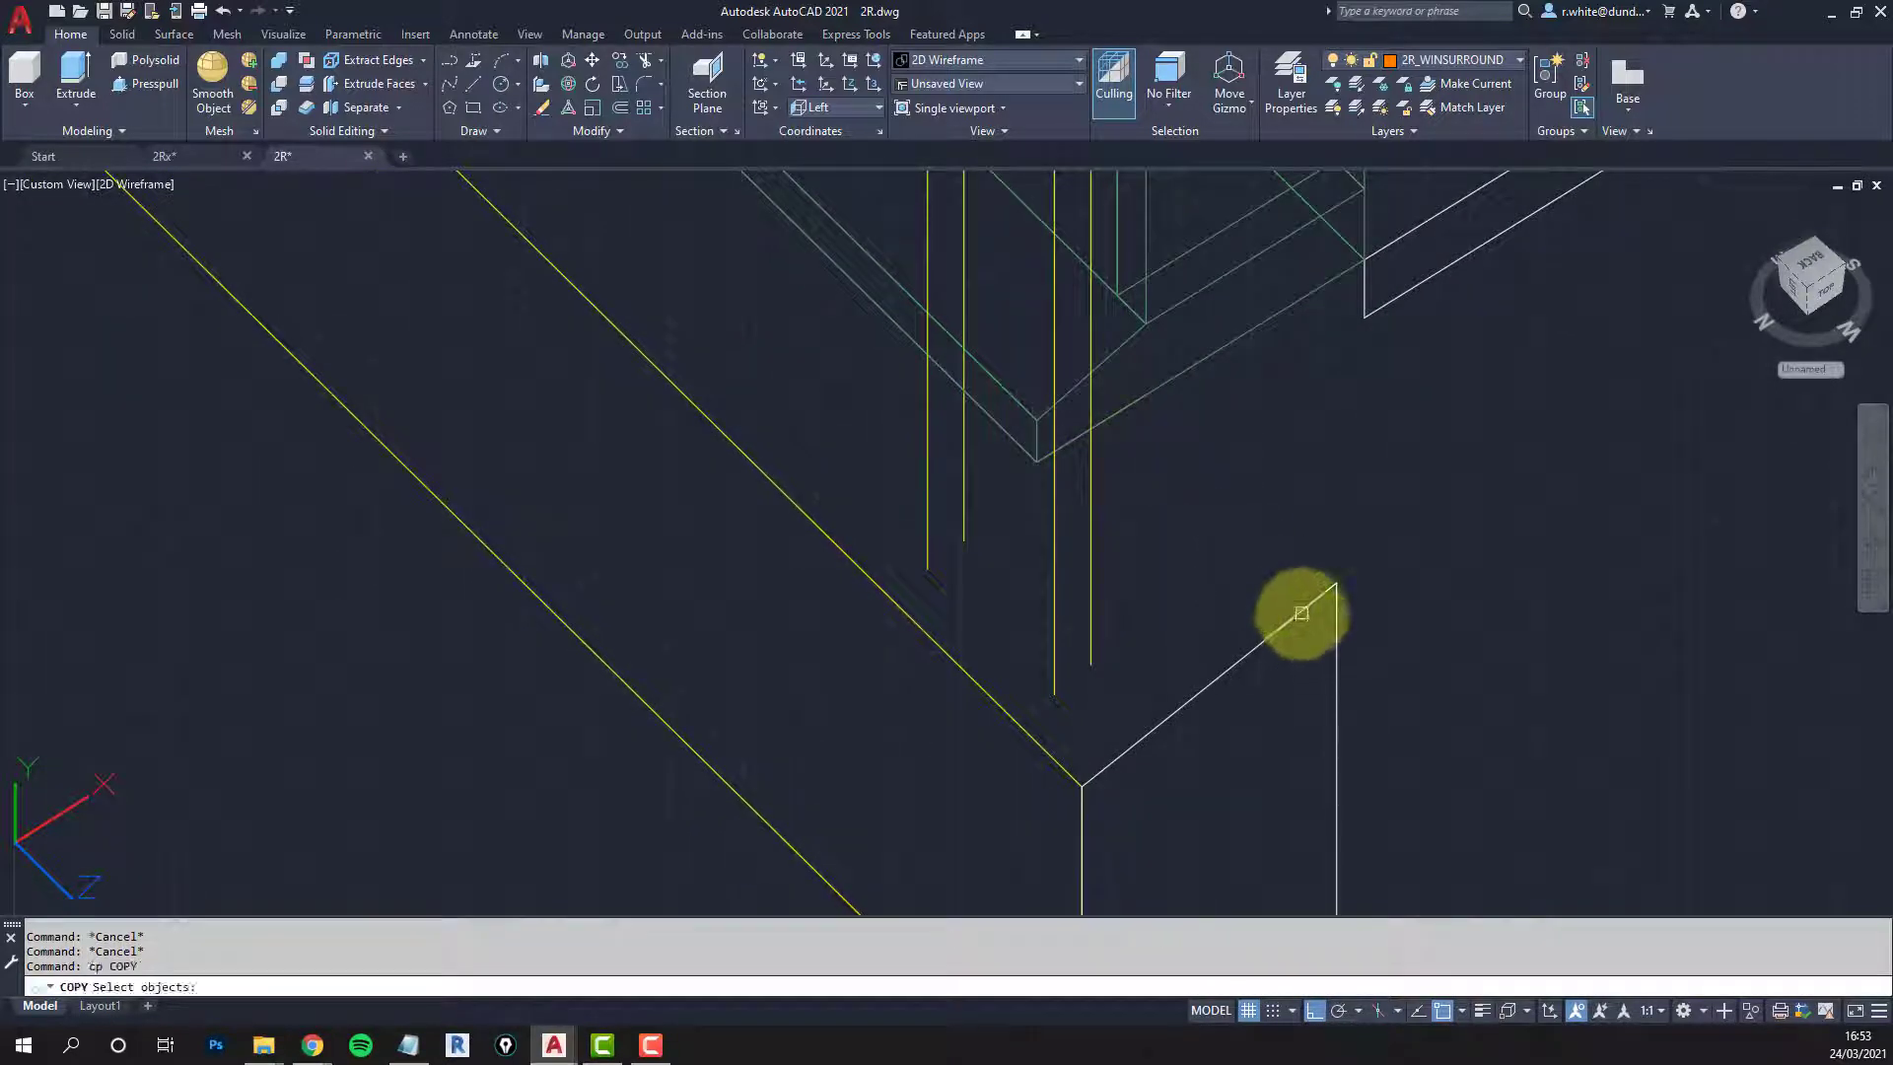
left_click(1299, 612)
key("Return")
left_click(1337, 584)
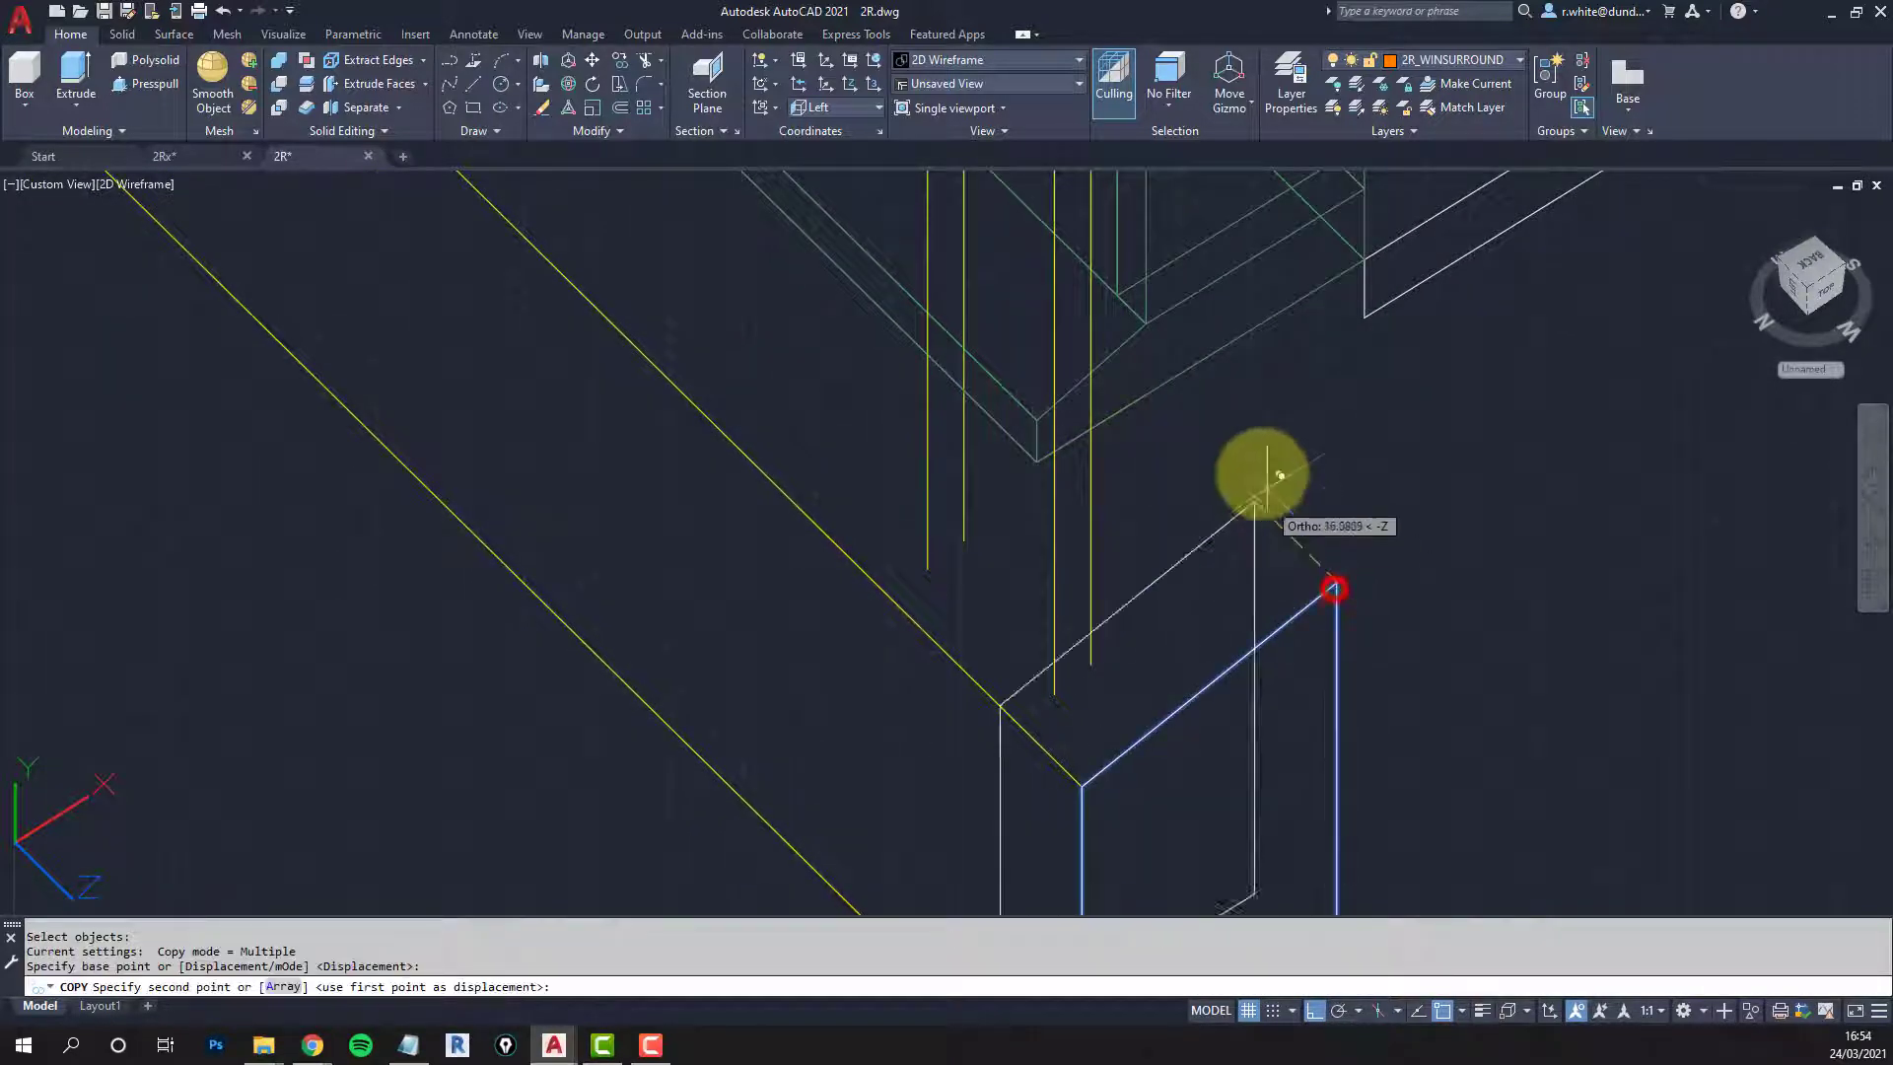
left_click(1141, 397)
key("Return")
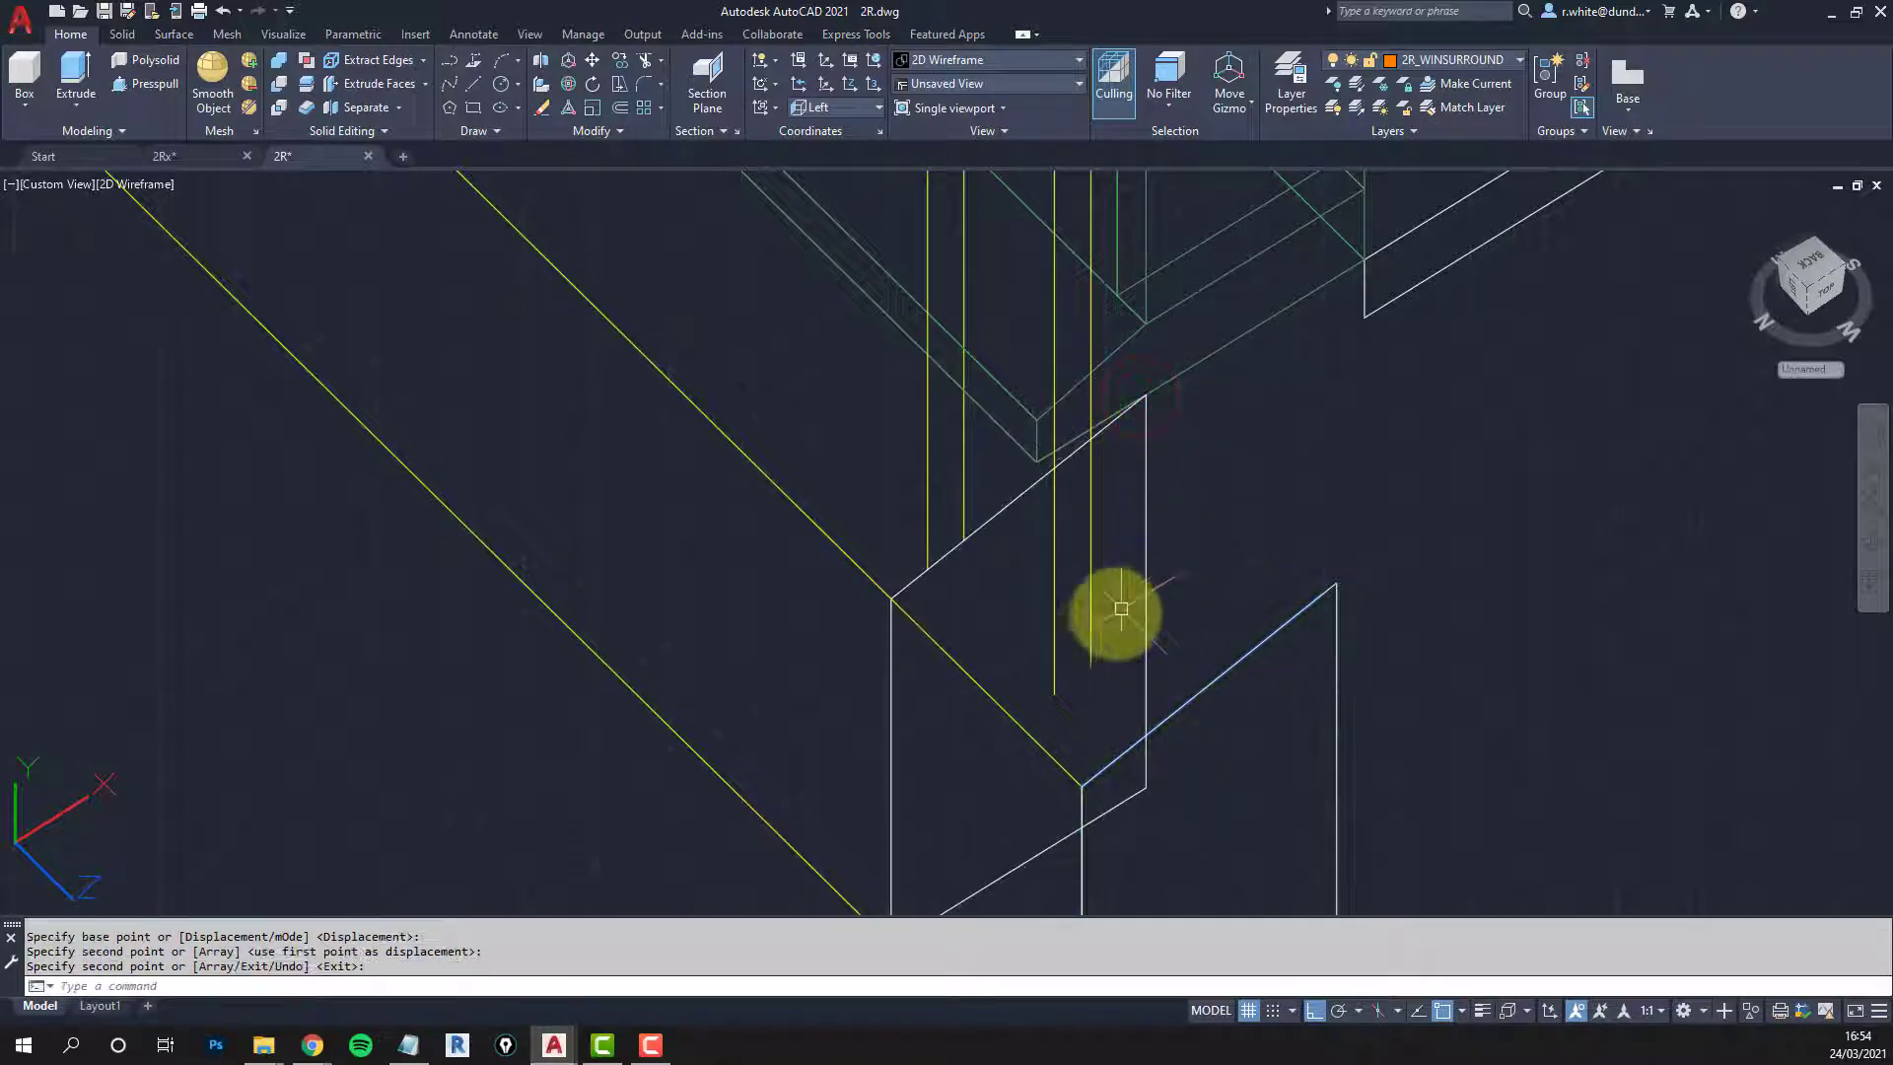
Step: Draw a vertical polyline from the lower end of the rearmost free-hanging frame guide line down past the copied sill profile
mouse_move(1113, 605)
middle_mouse_down("shift")
mouse_move(1147, 491)
mouse_move(1148, 586)
mouse_move(1103, 494)
mouse_move(1144, 579)
mouse_move(1061, 596)
mouse_move(1075, 621)
mouse_move(1094, 600)
middle_mouse_up("shift")
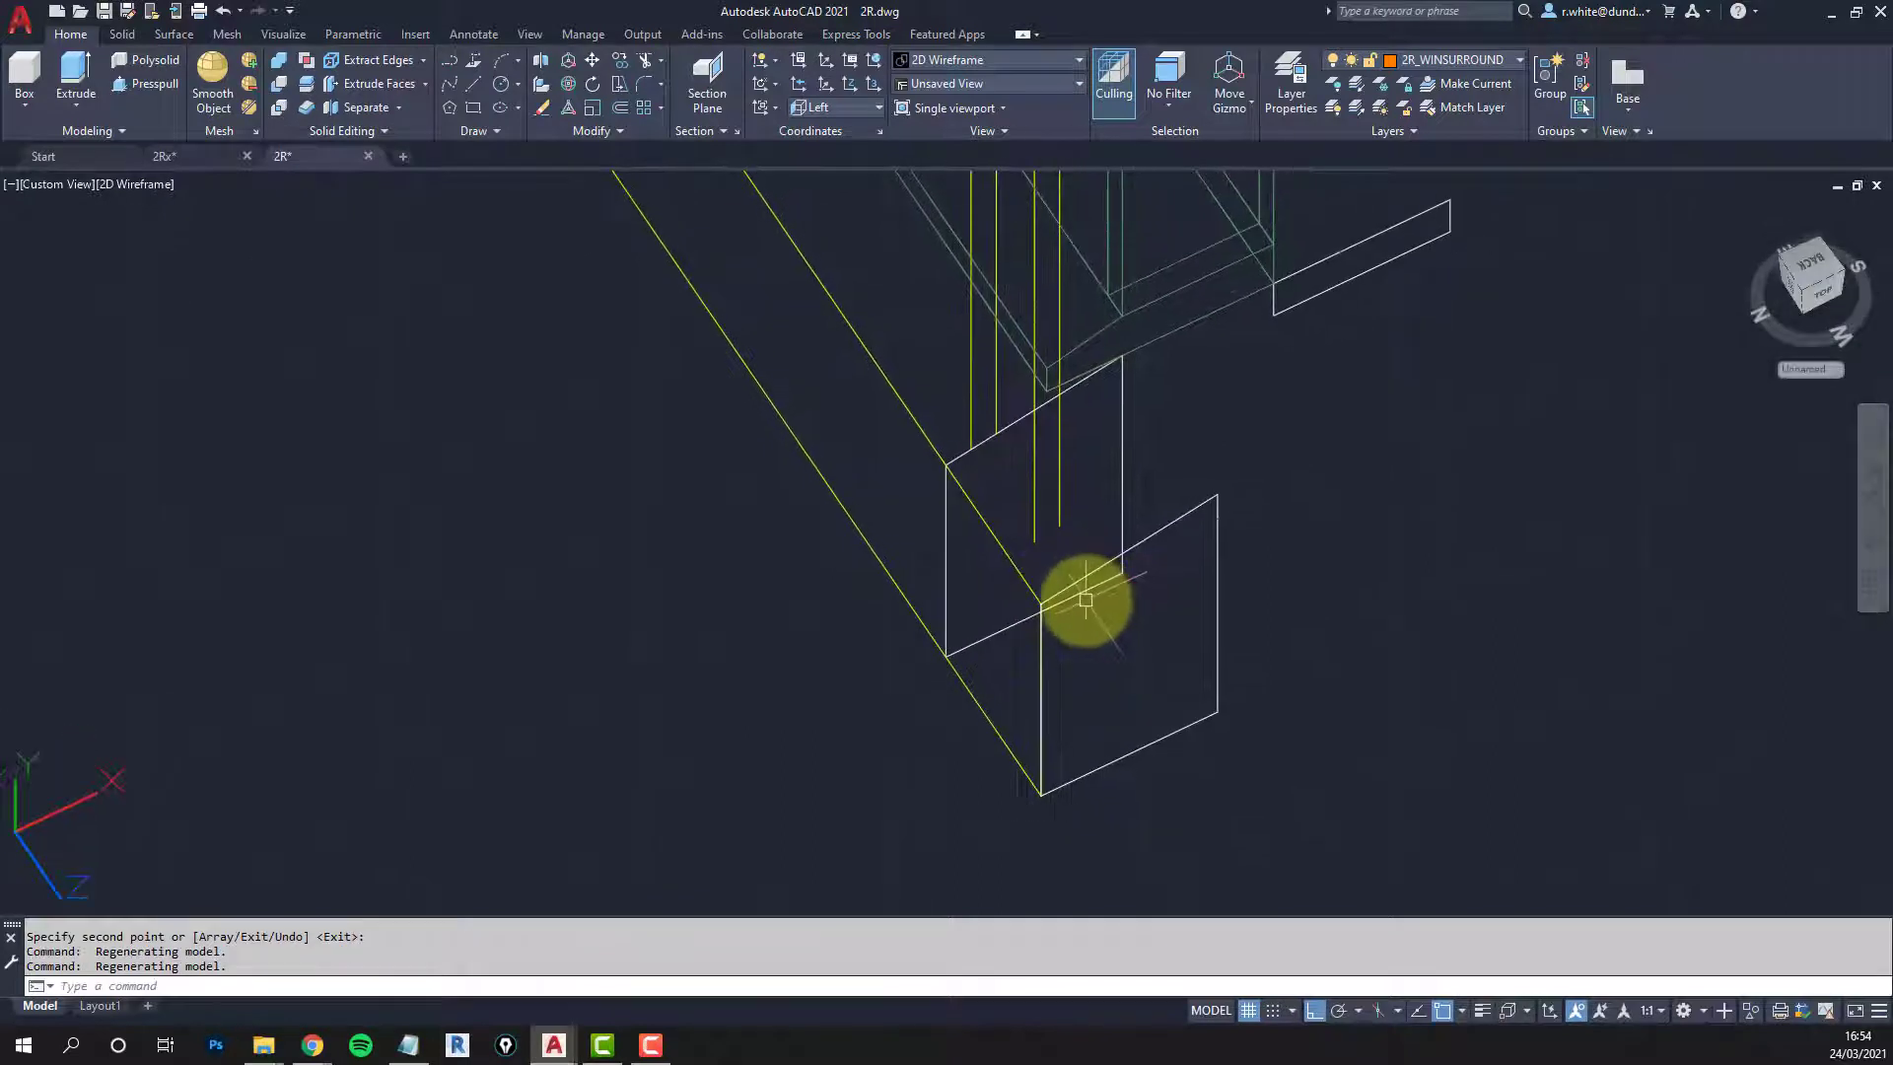
type("pl")
key("Return")
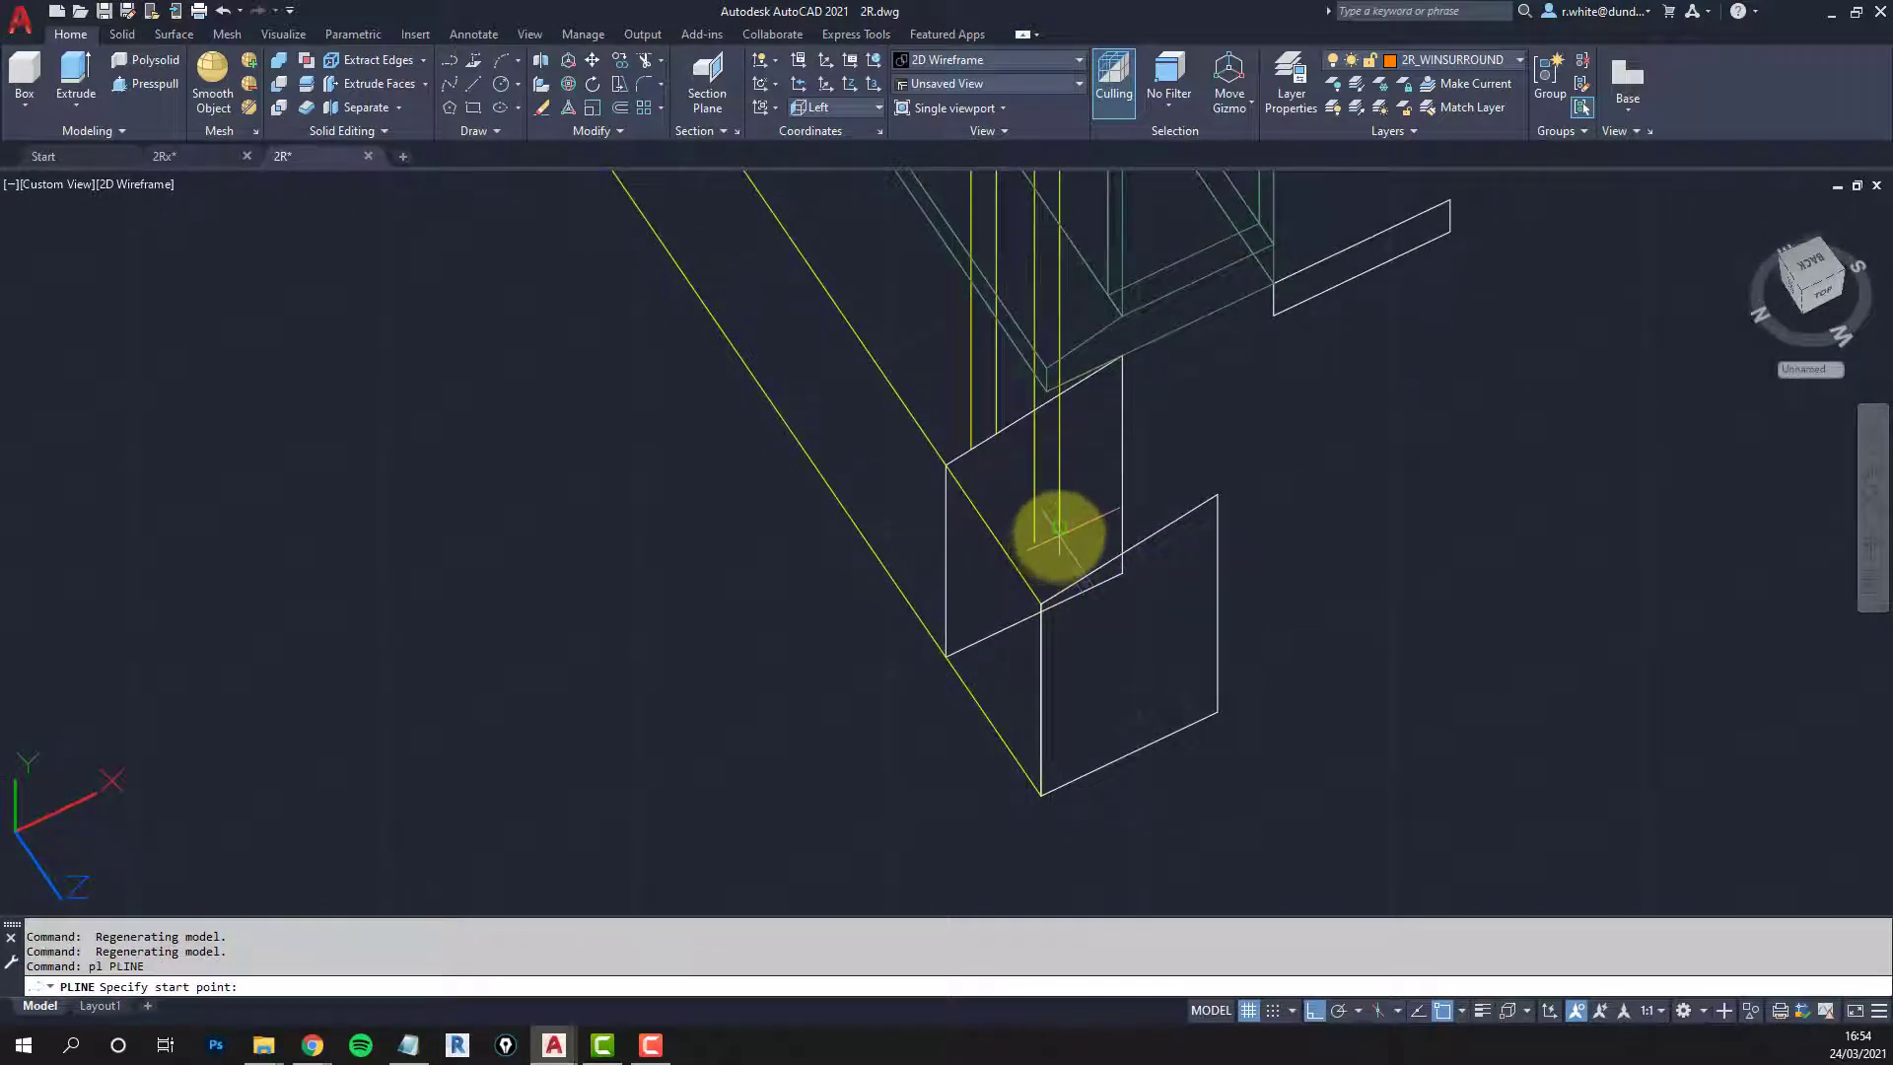
left_click(1060, 527)
left_click(1060, 857)
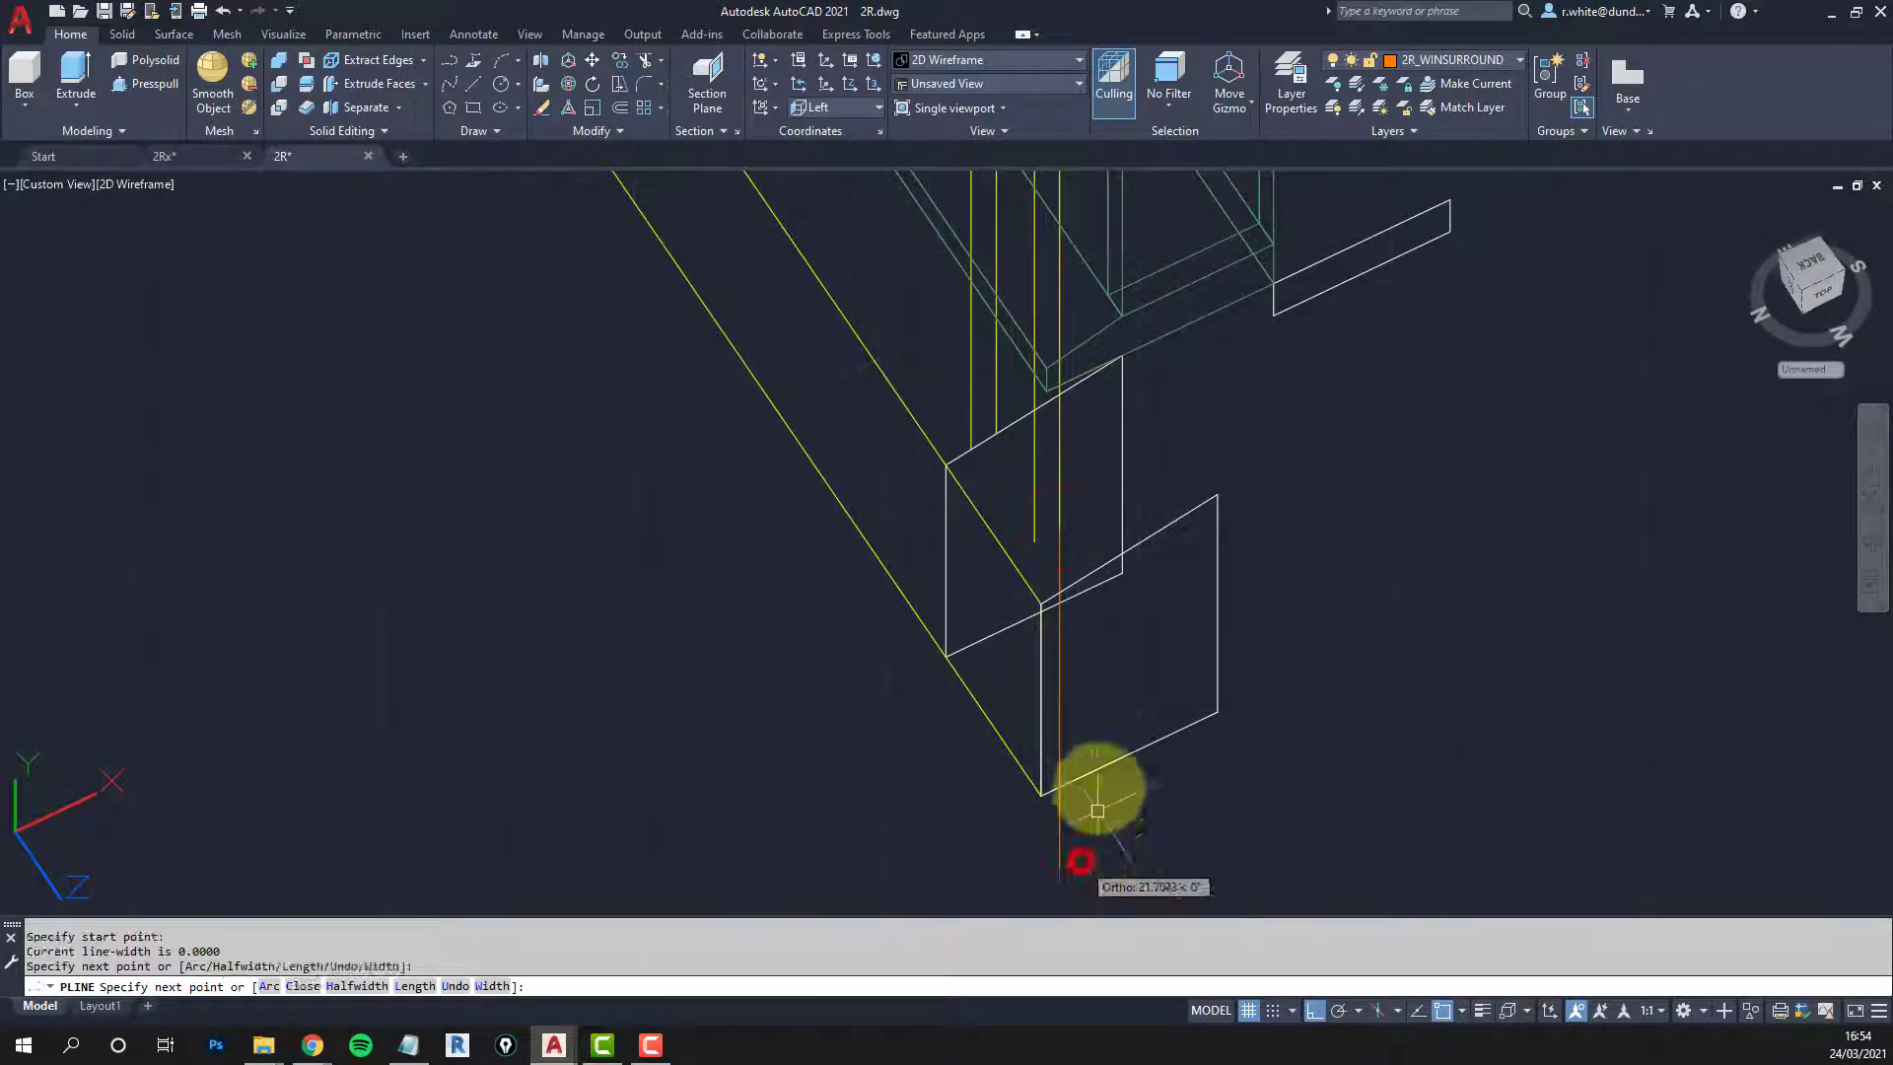
key("Return")
Step: Trim away the rear part of the copied sill profile, using the vertical polyline as the cutting edge
type("tr")
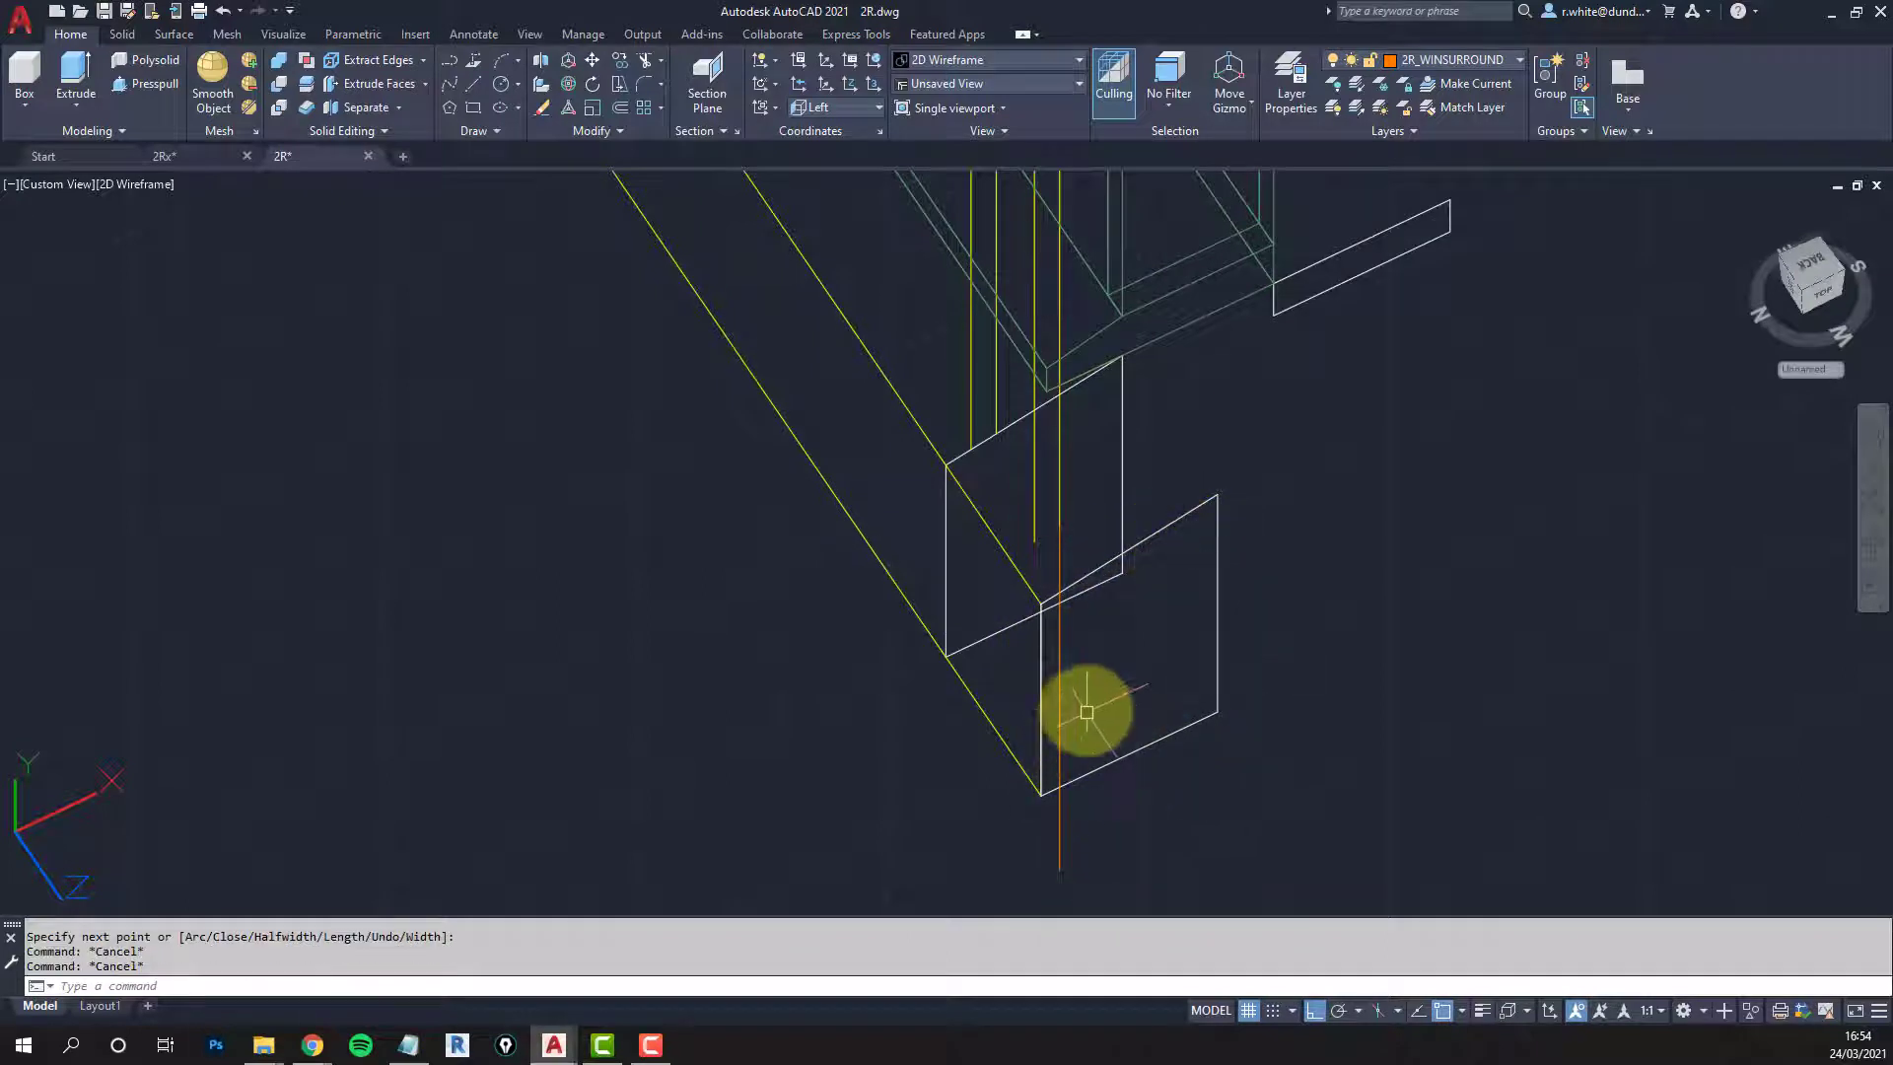
key("Return")
left_click(1061, 660)
key("Return")
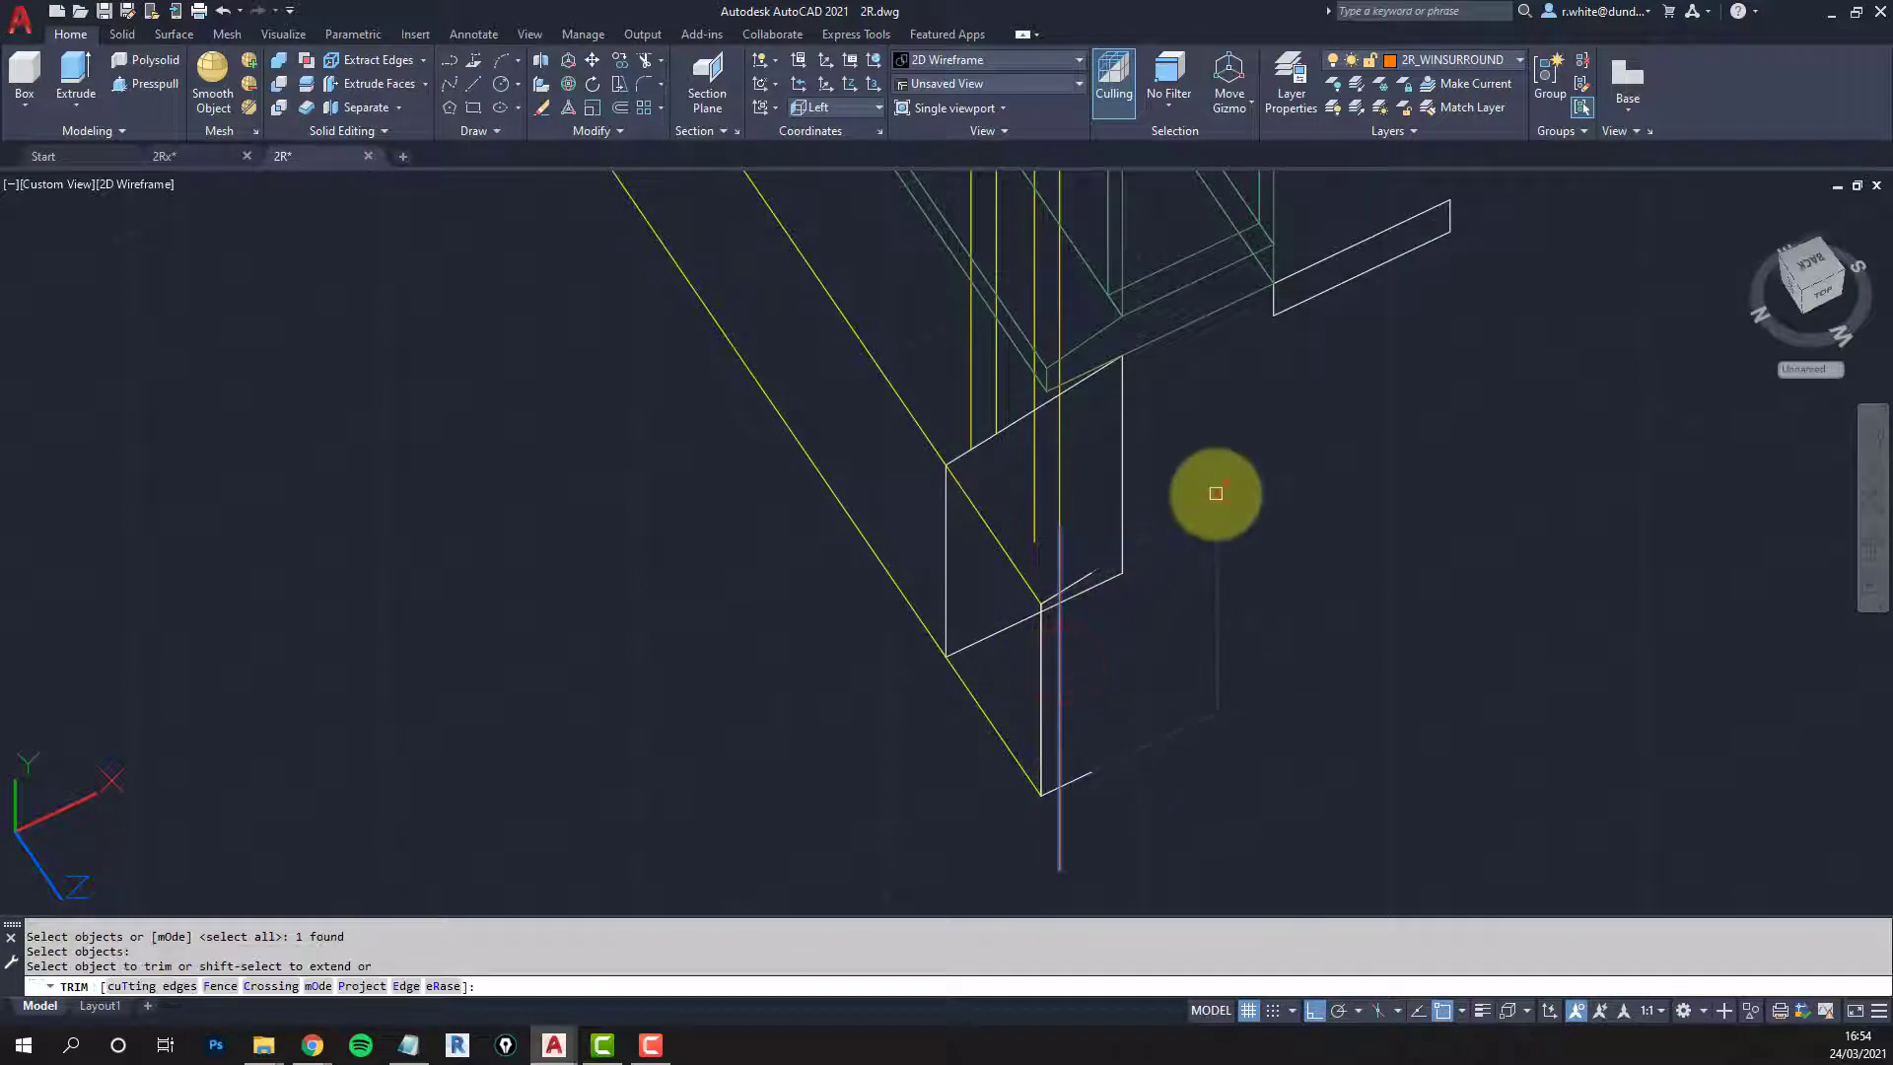
left_click(1216, 493)
key("Return")
Step: Erase the vertical polyline used as the cutting edge
mouse_move(1109, 640)
middle_mouse_down("shift")
mouse_move(1137, 642)
mouse_move(1104, 642)
mouse_move(1091, 583)
mouse_move(1119, 539)
middle_mouse_up("shift")
key("Escape")
type("e")
key("Return")
left_click(1071, 581)
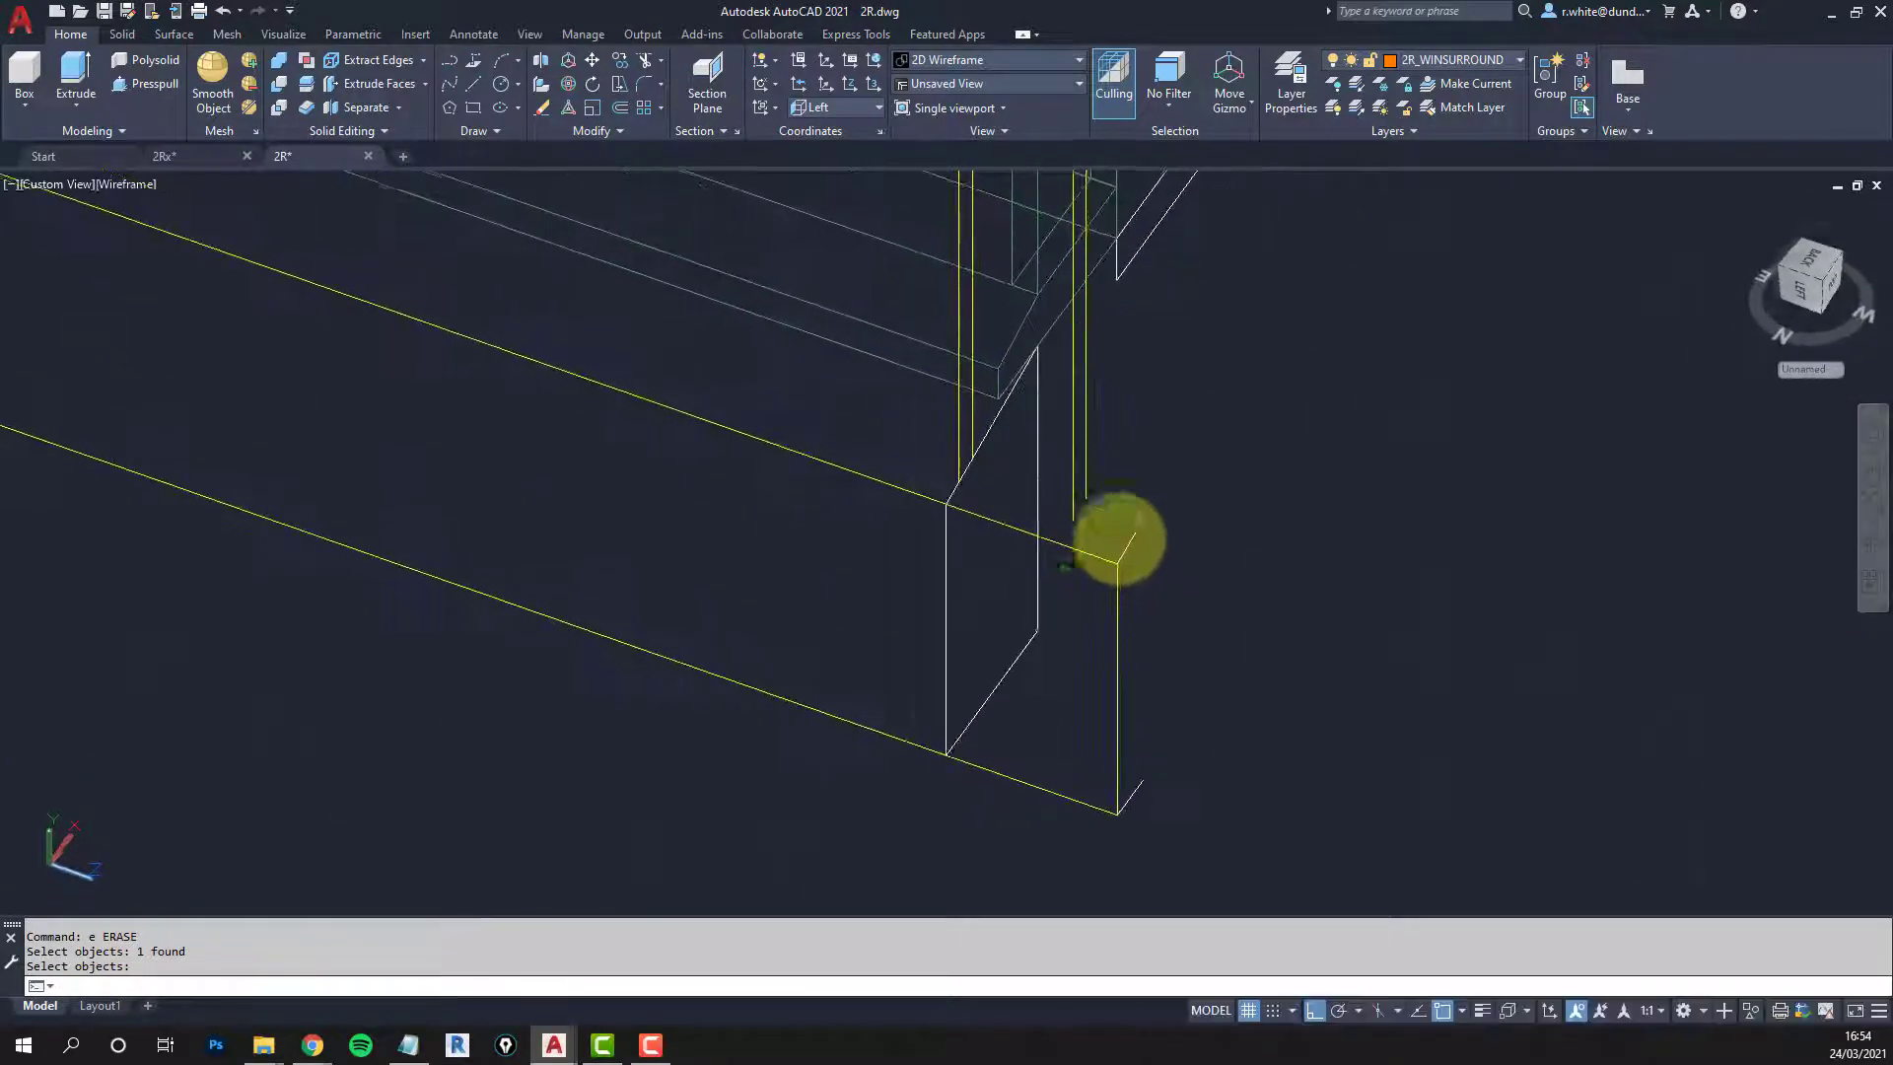
Step: Create a four-point 3D face between the two free-hanging guide-line ends and the sloping top edge of the trimmed profile
scroll(1170, 551, "up", 2)
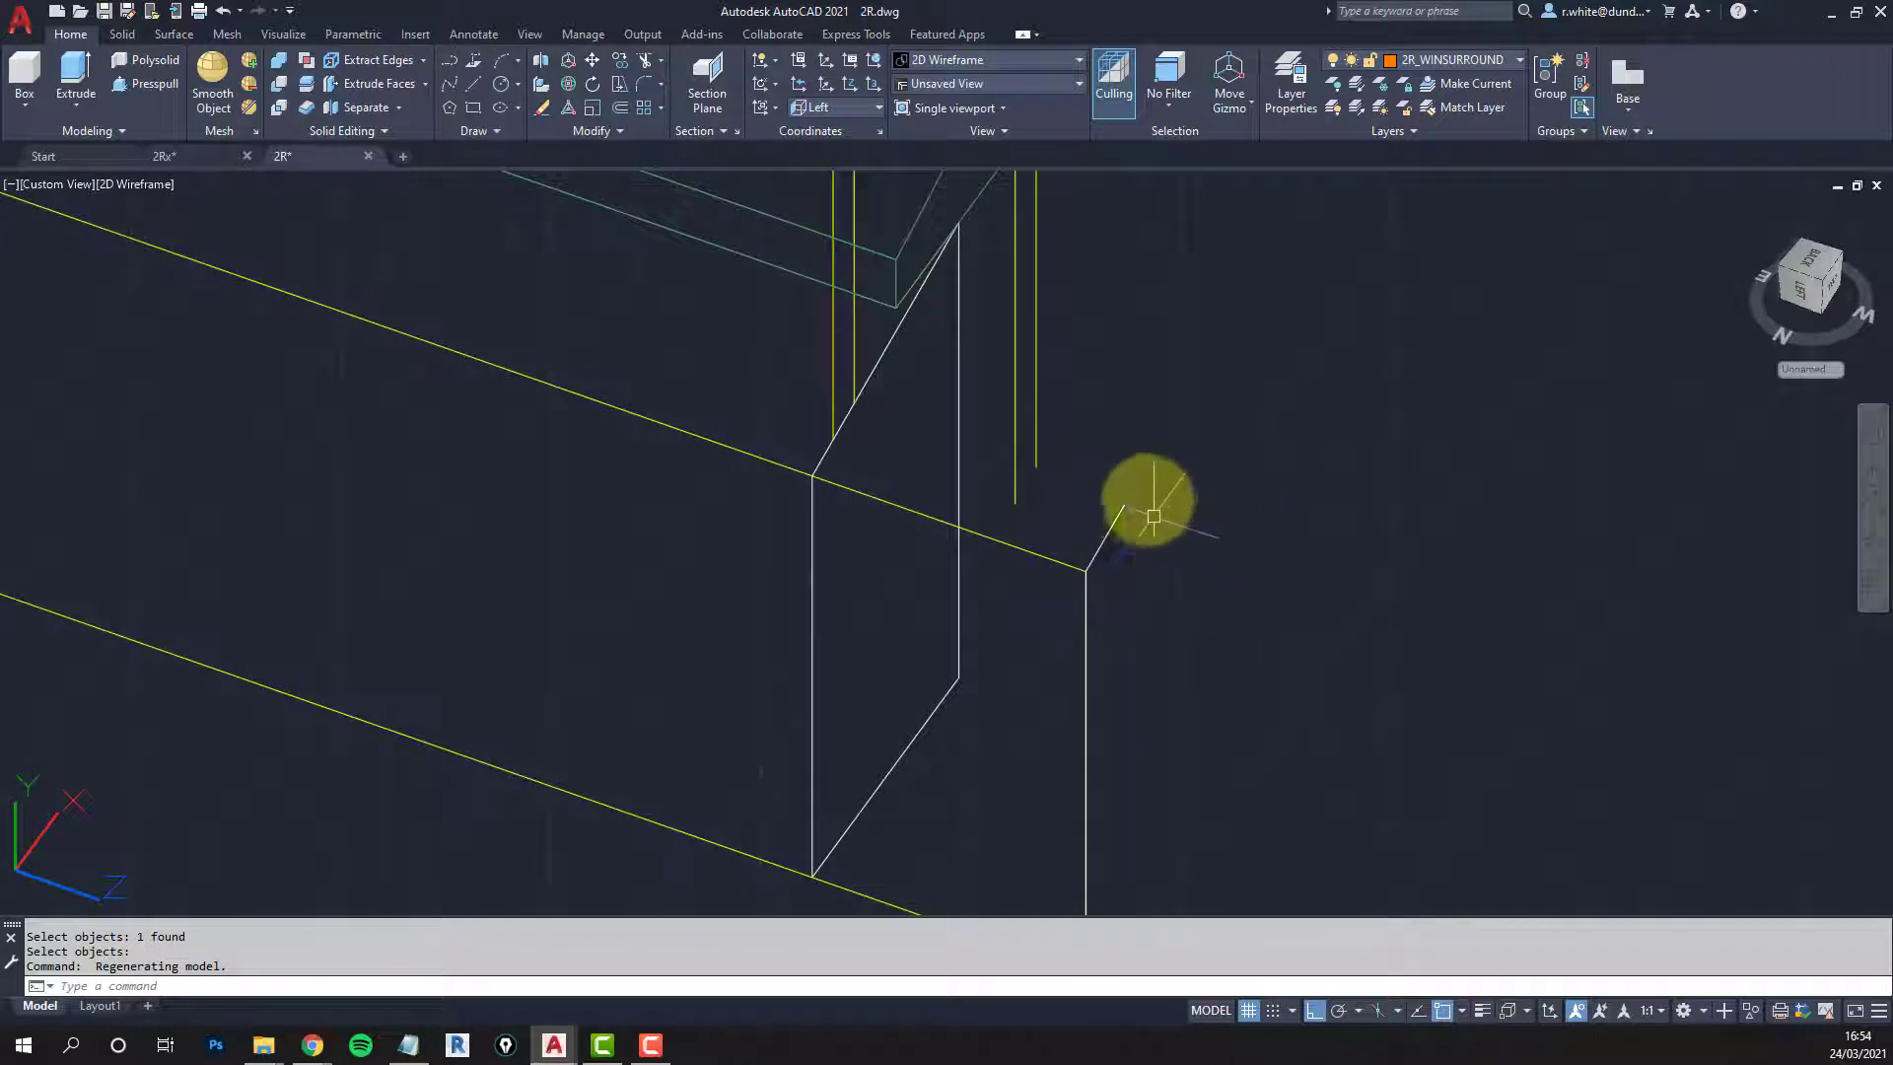
key("Return")
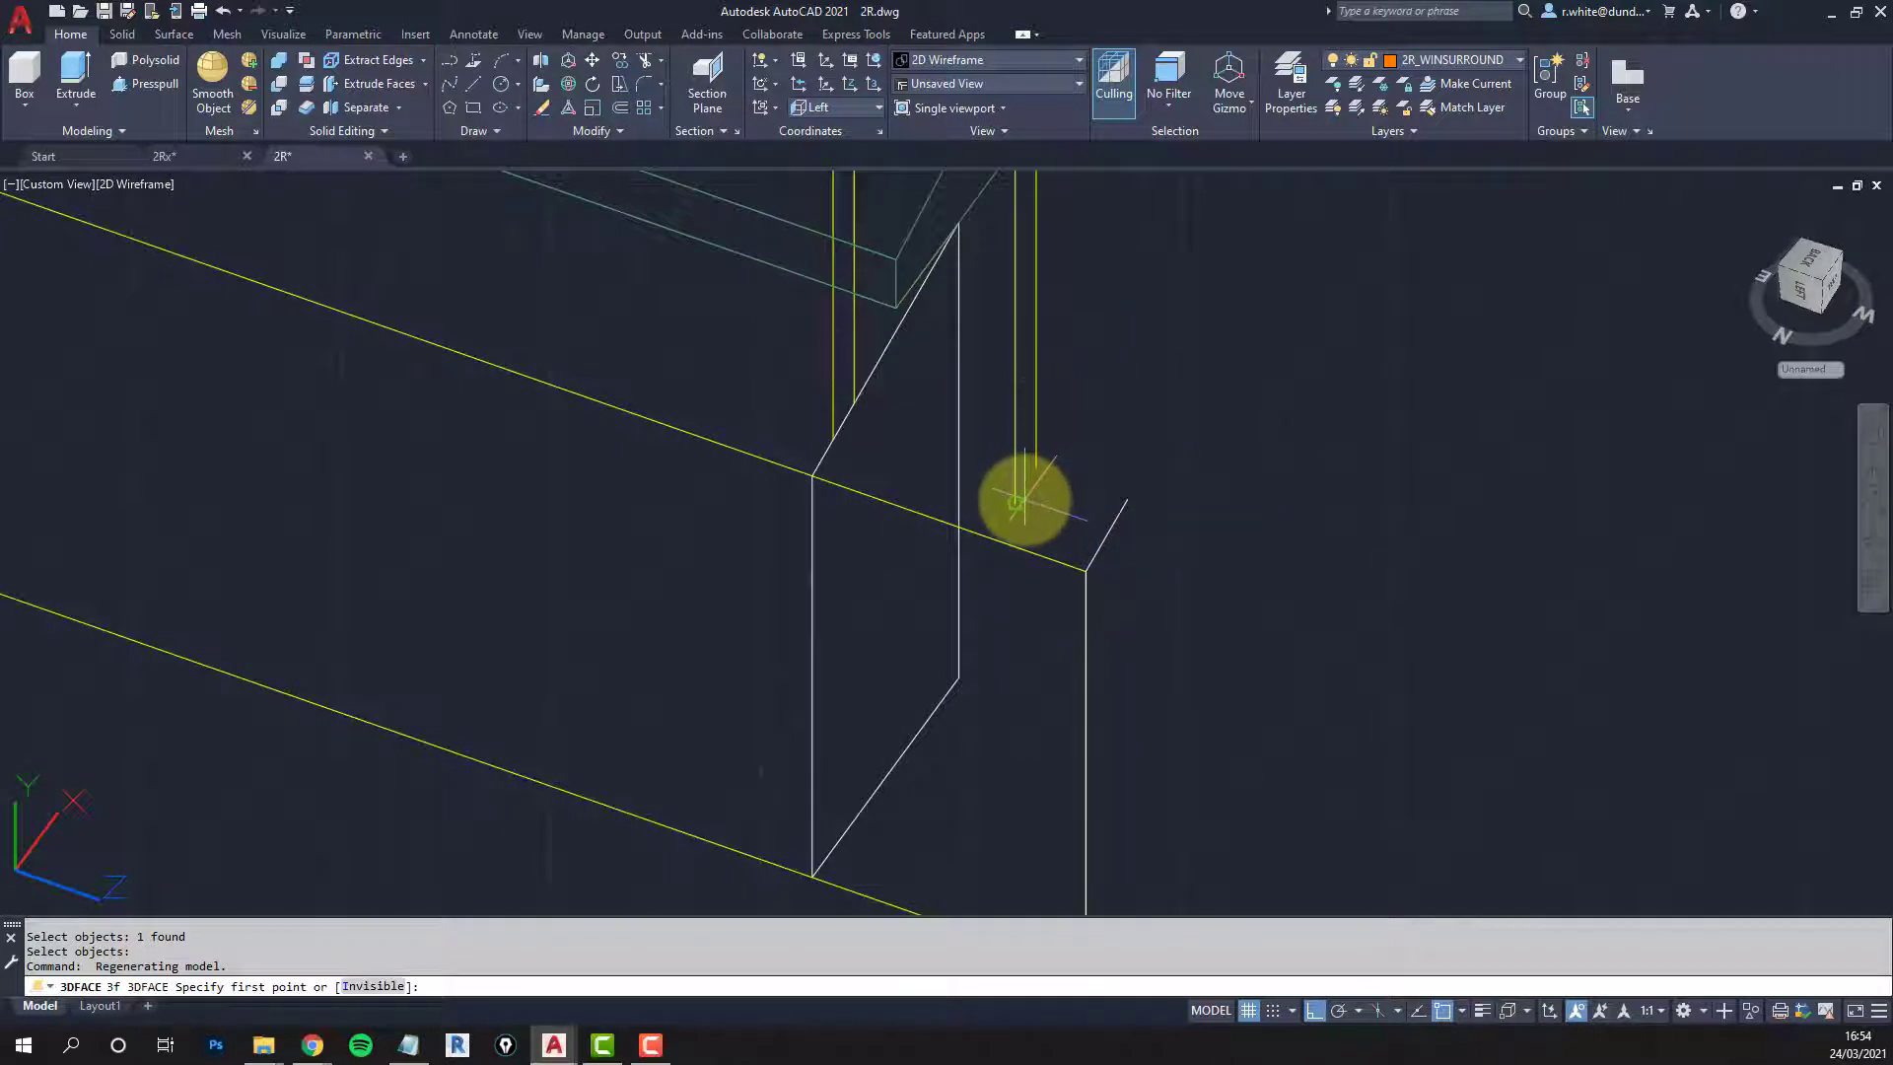
left_click(1024, 500)
left_click(1036, 467)
left_click(1126, 498)
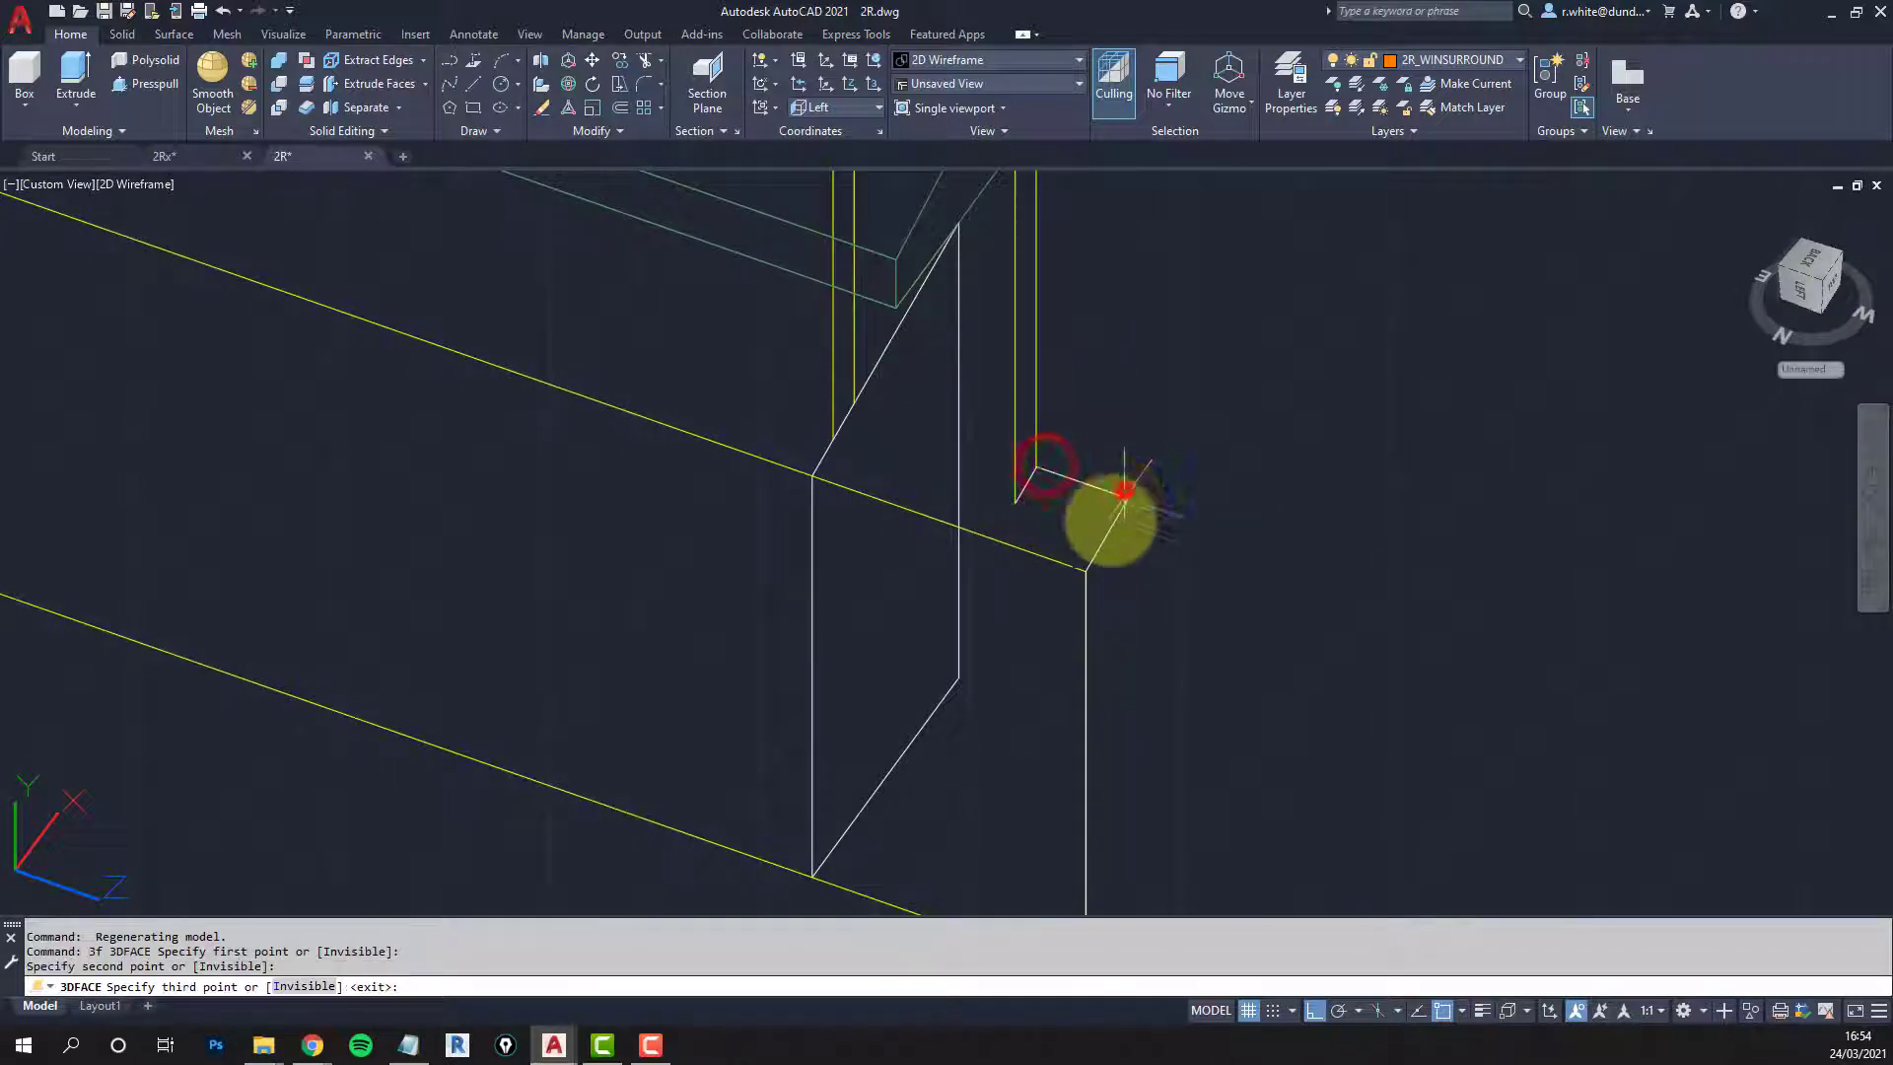
left_click(1088, 566)
key("Return")
key("Return")
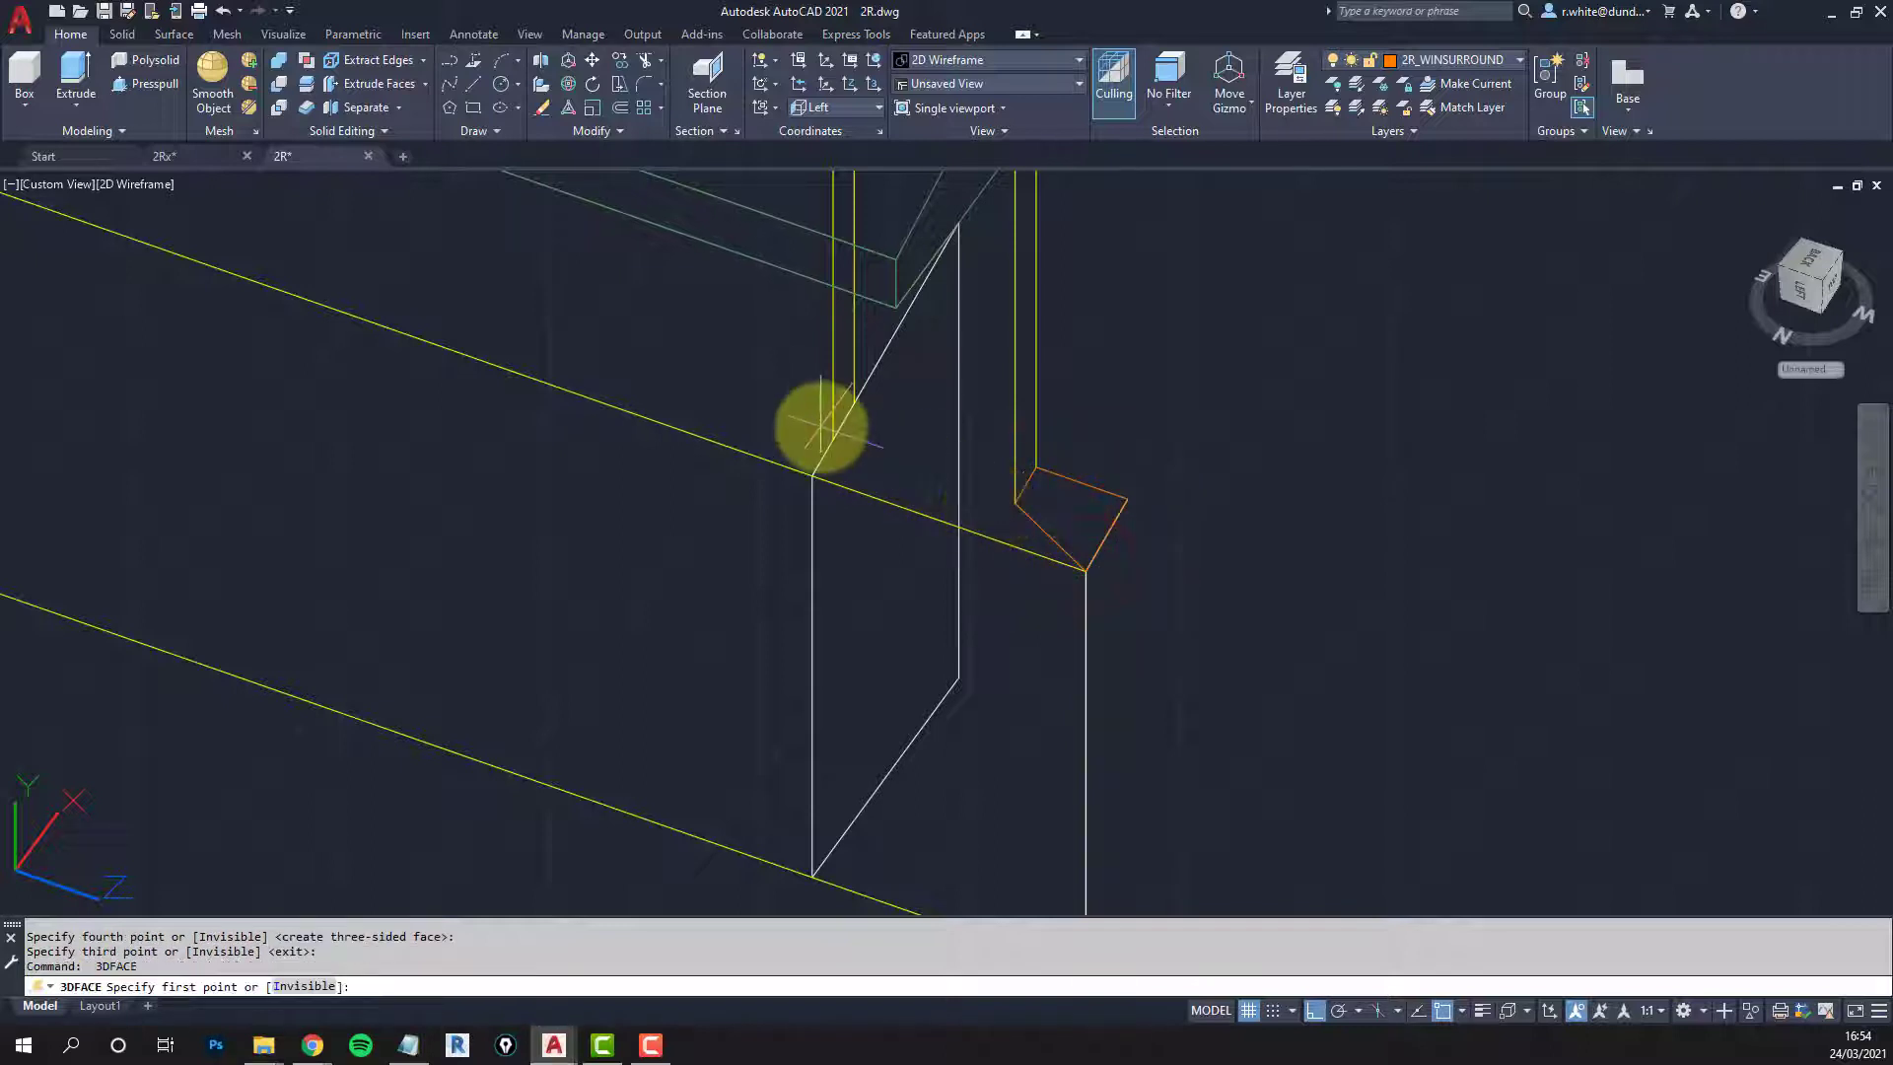
Step: Create a 3D face along the block's front top strip, from the sill profile's front corner to the trimmed profile's front corner
left_click(811, 476)
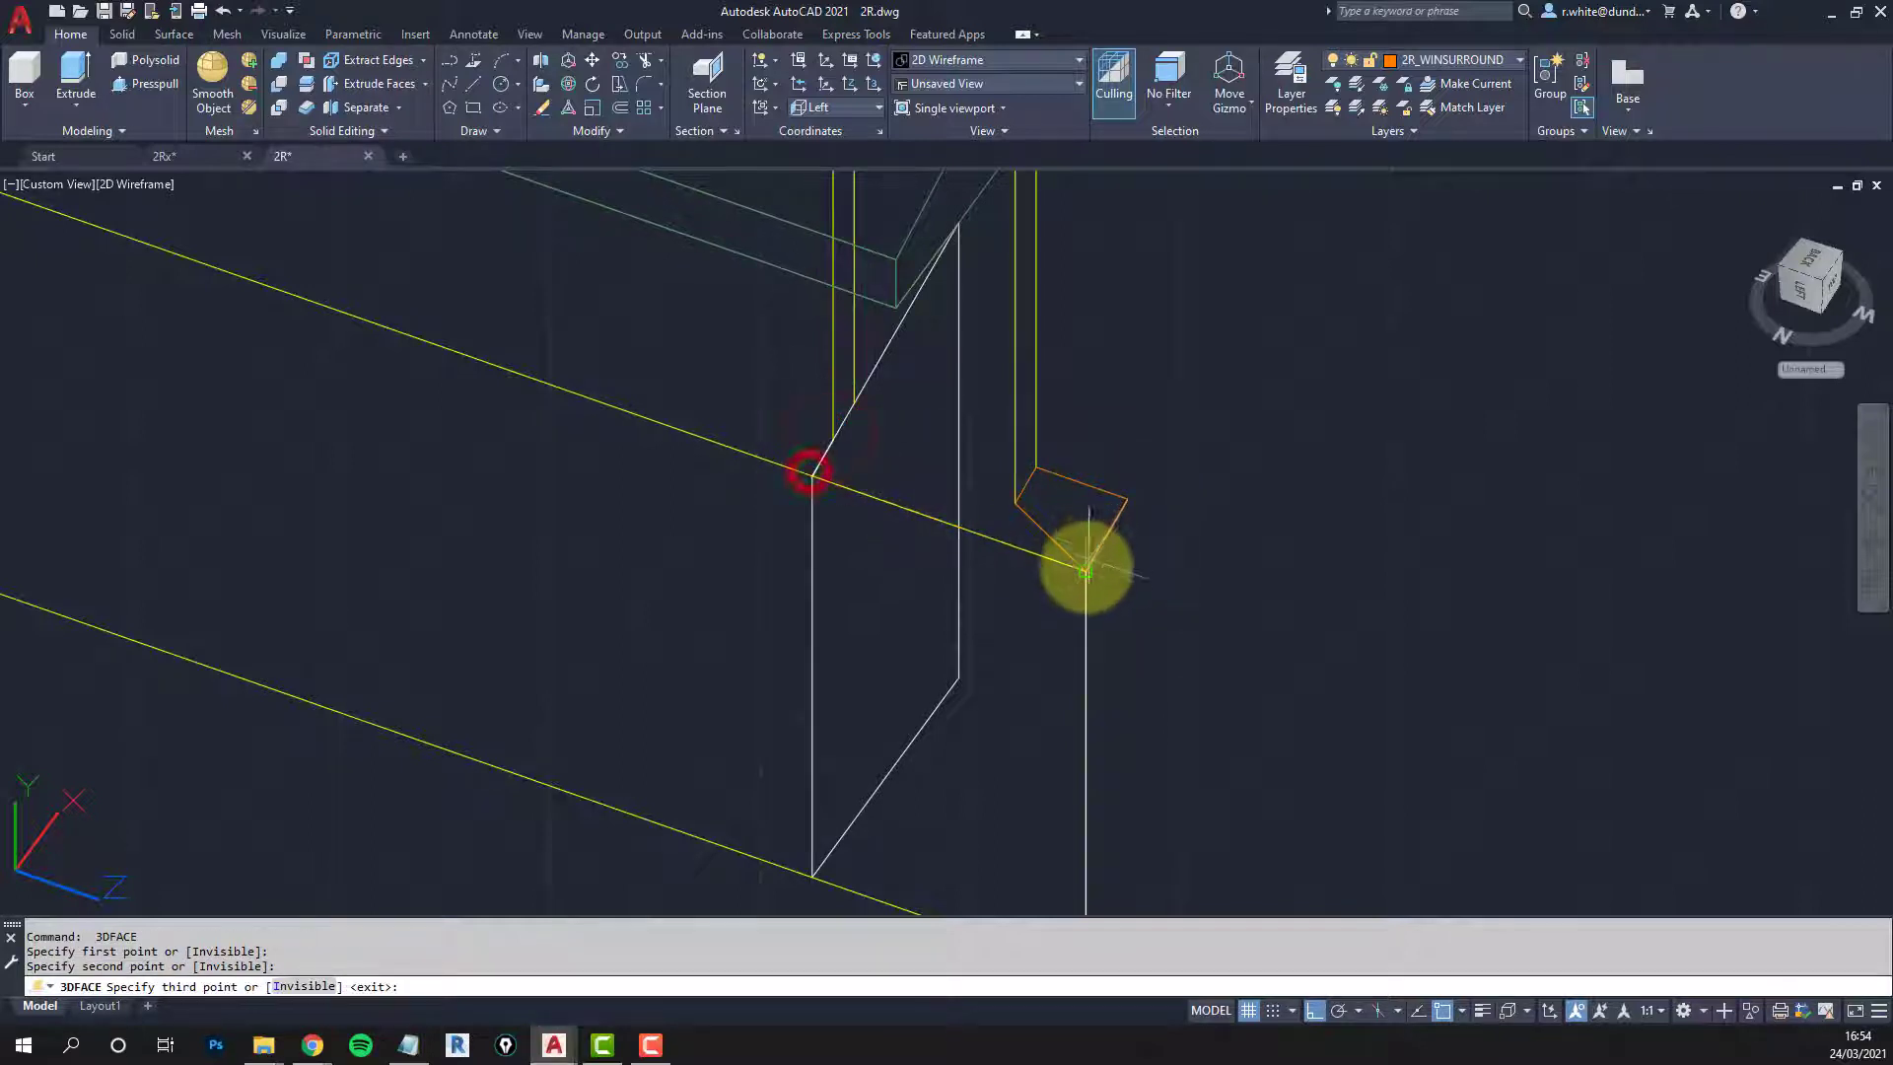
left_click(1085, 568)
left_click(1013, 500)
key("Return")
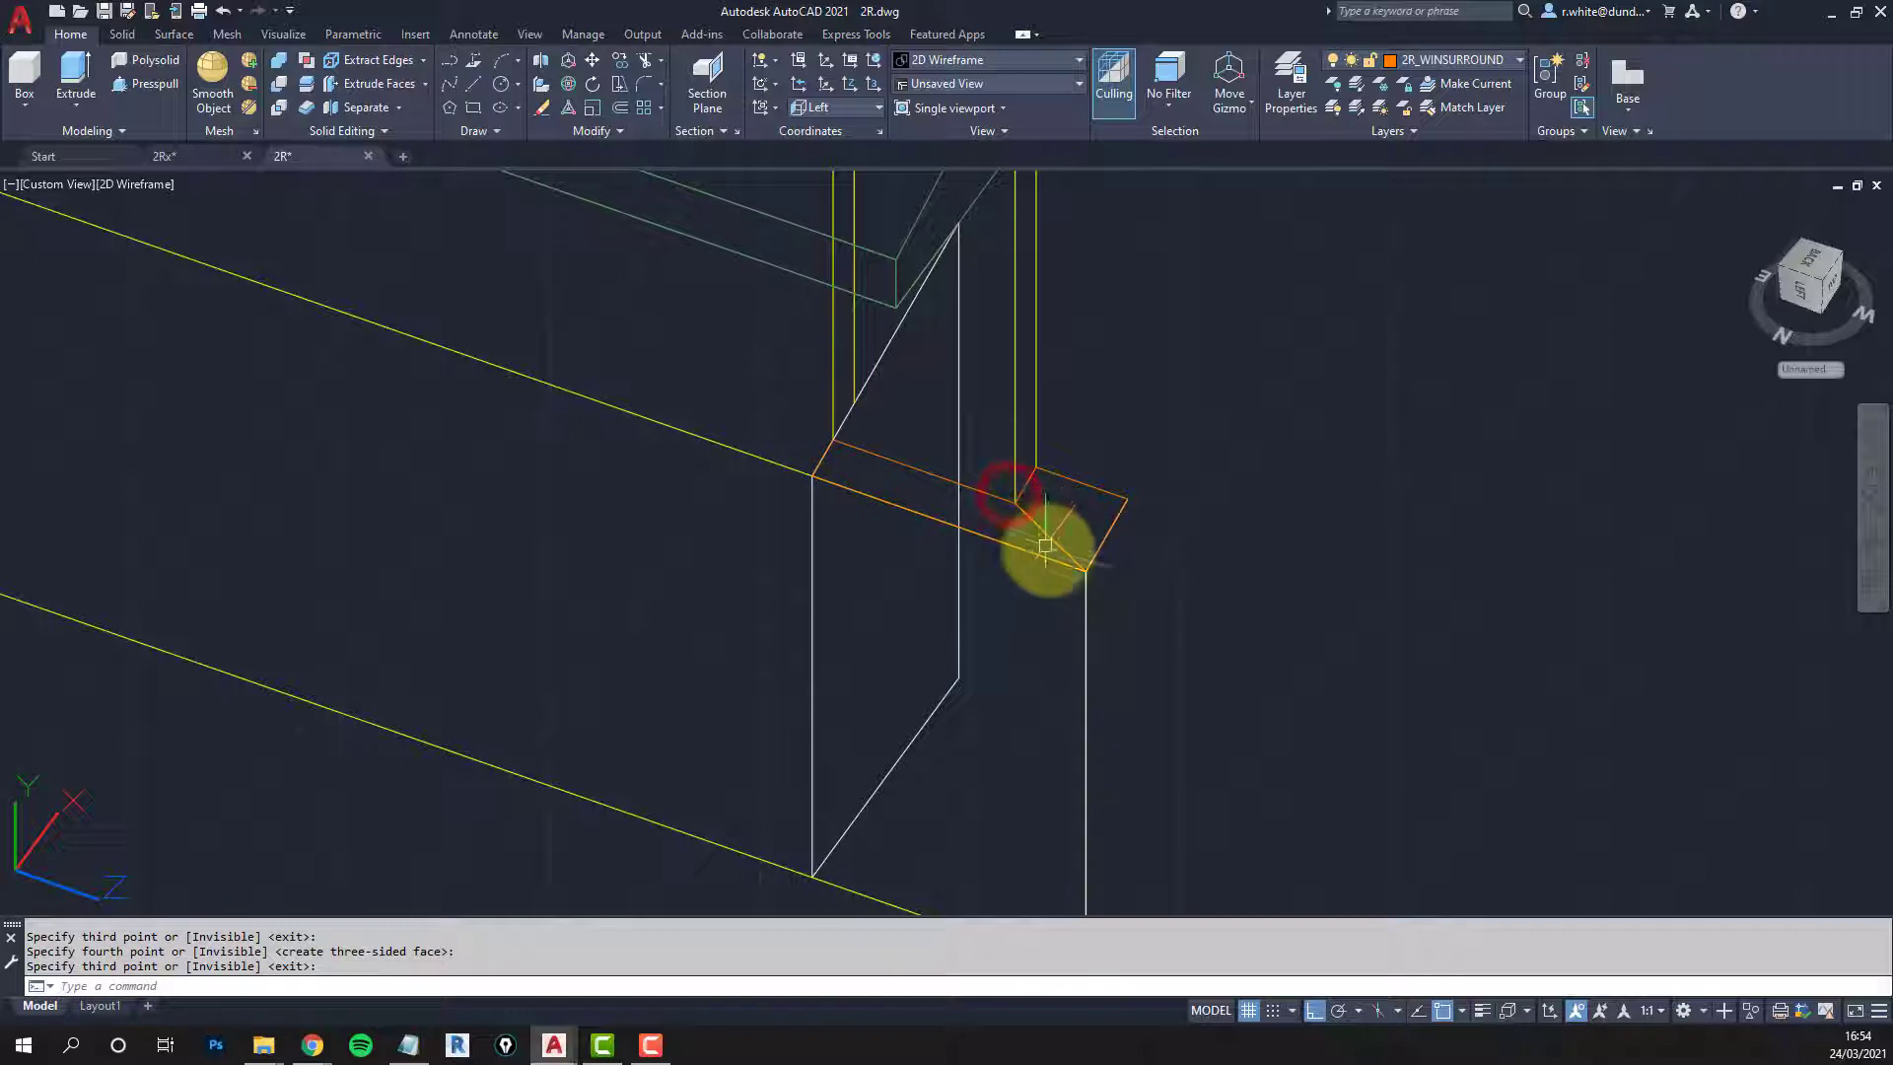
Step: Create a 3D face closing the block's outer end through the four corner points of the trimmed profile
middle_click_drag(1062, 578, 980, 431)
key("Return")
left_click(1045, 347)
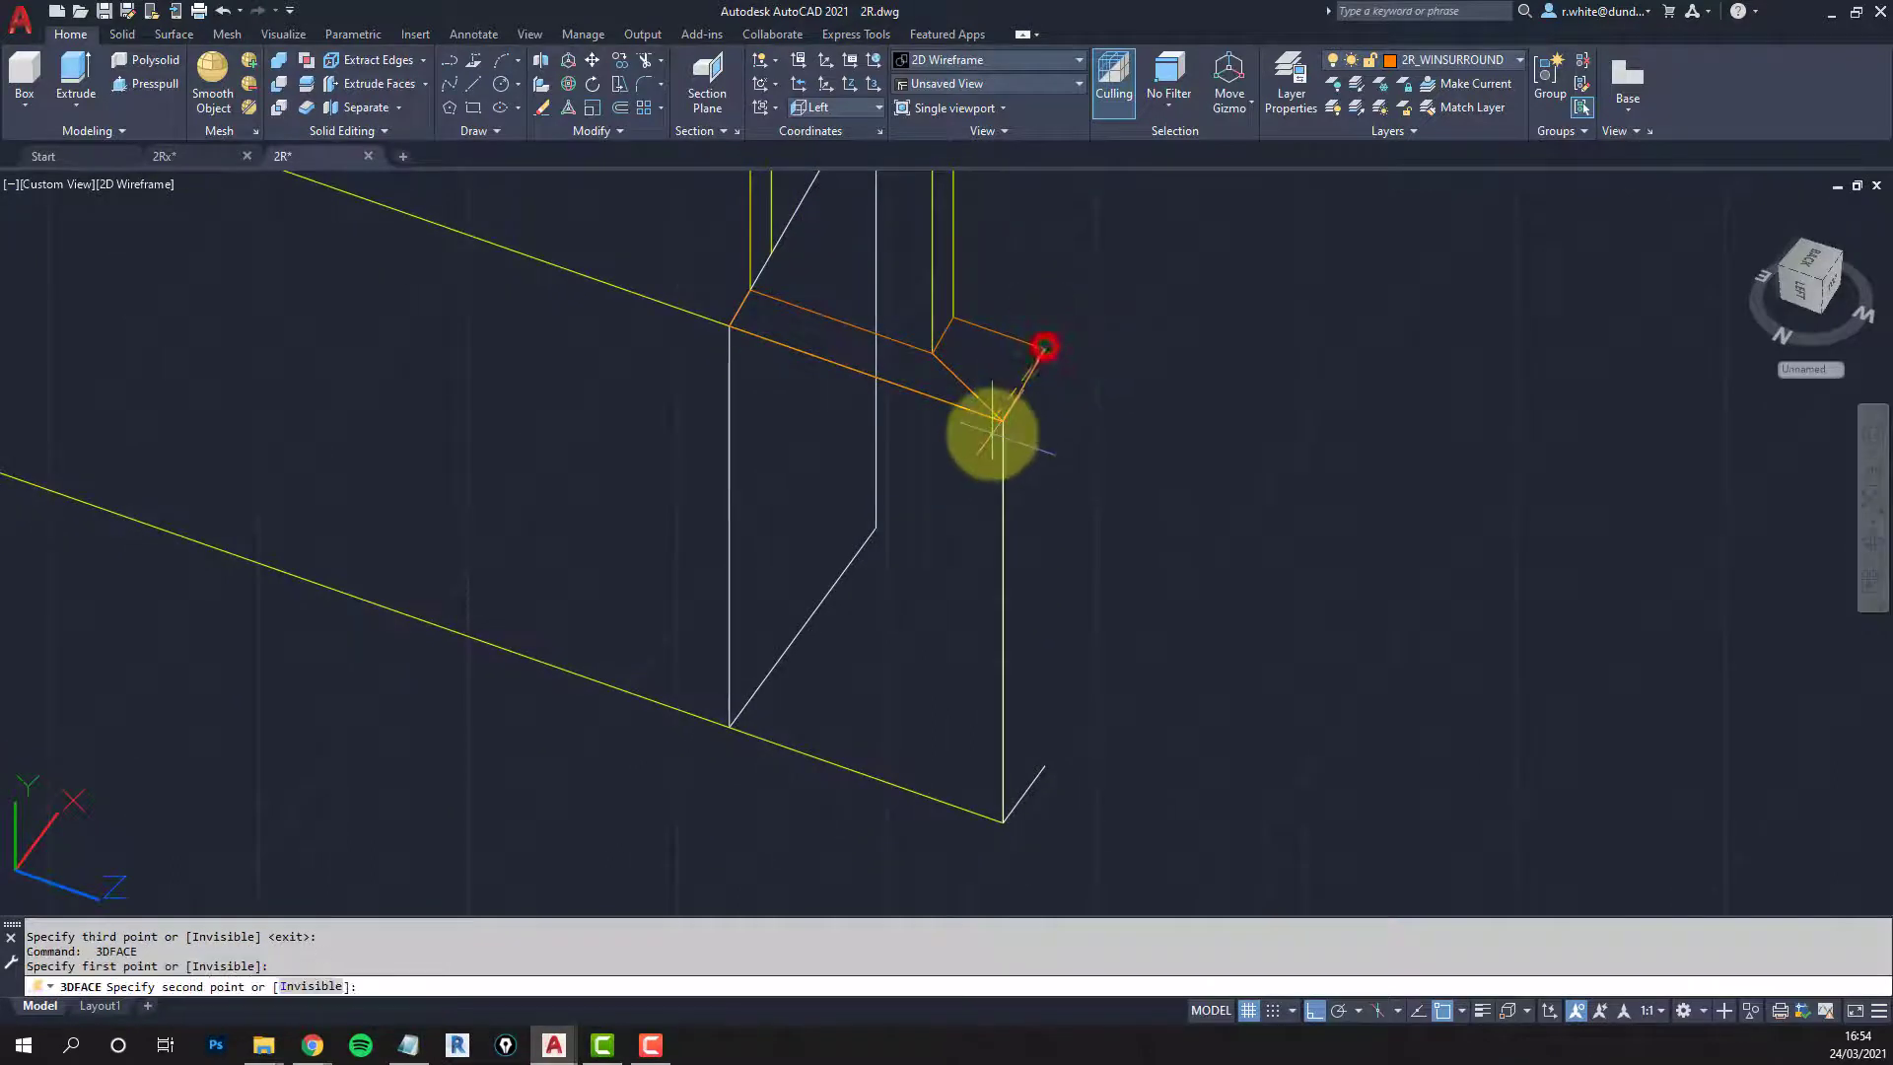
left_click(1003, 422)
left_click(1003, 822)
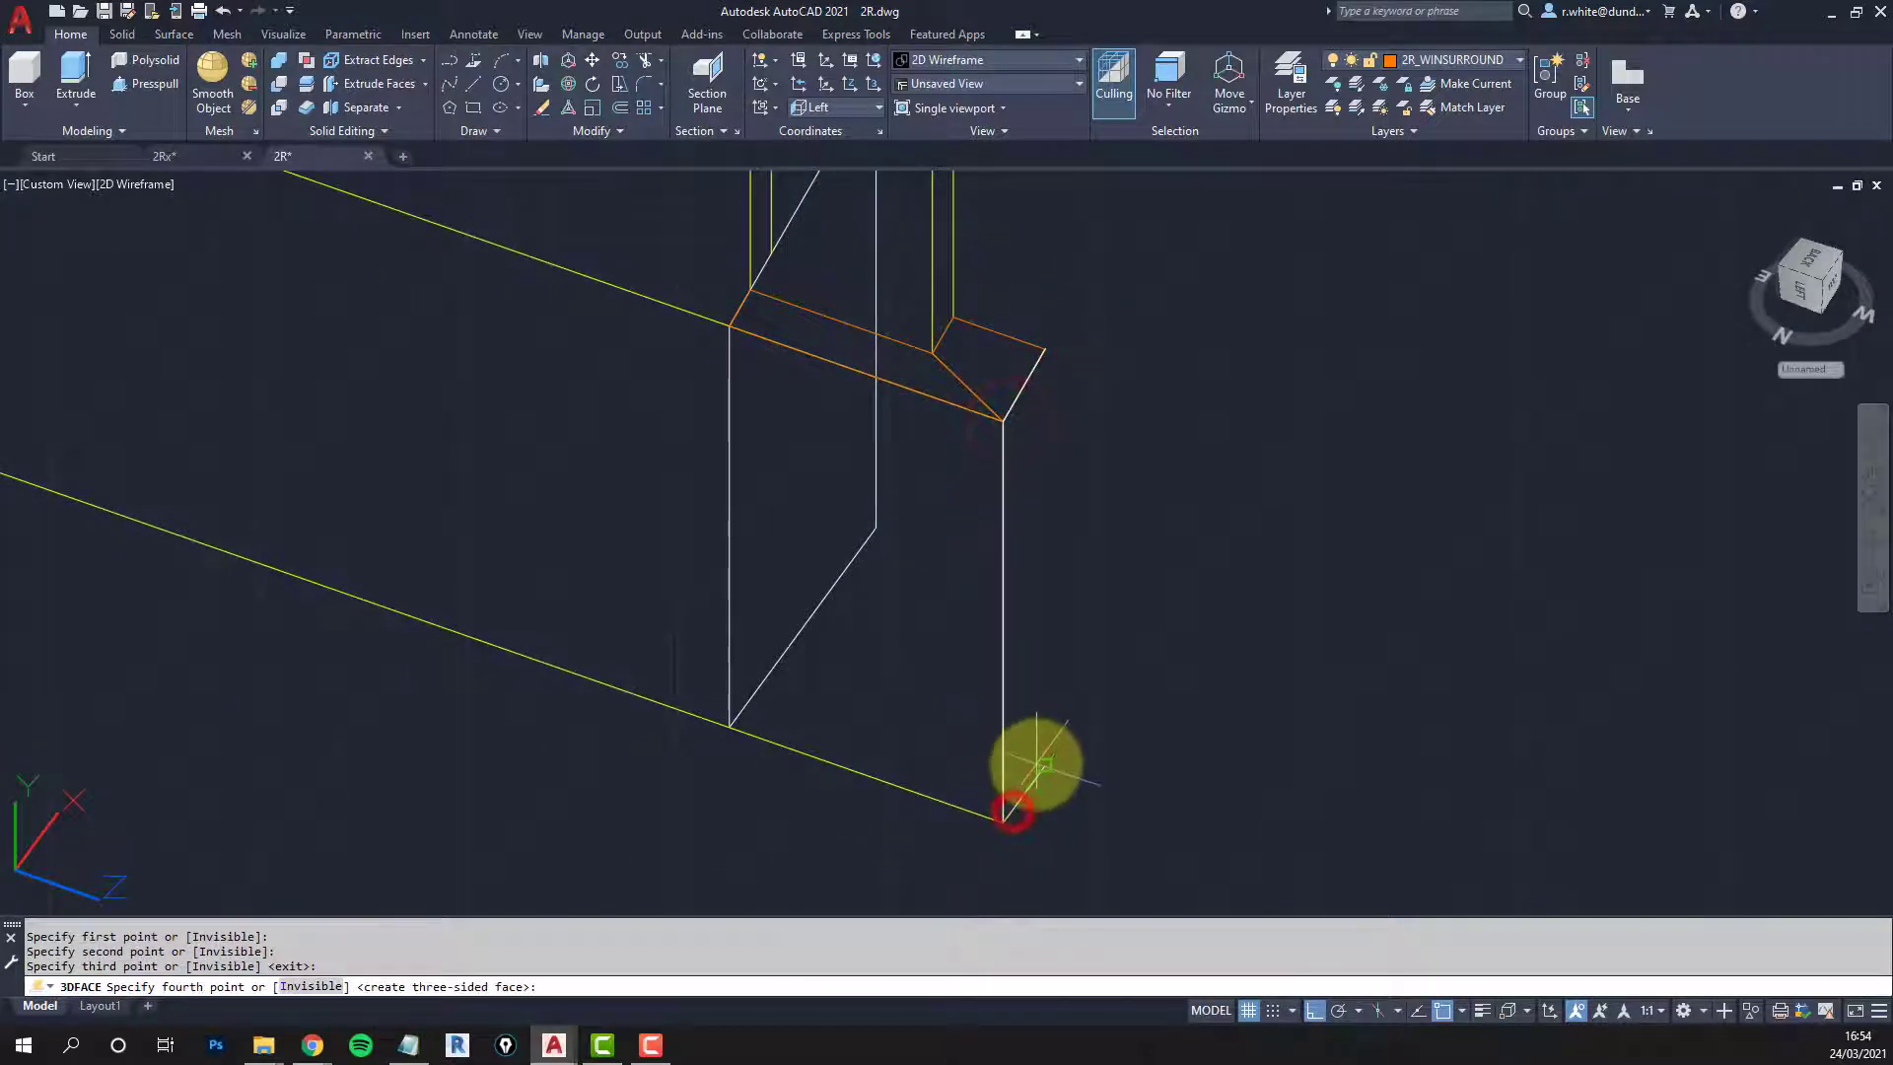
left_click(1045, 765)
key("Return")
key("Return")
Step: Create a 3D face for the block's front between the upper and lower sill guide lines, from the outer end to the sill profile
left_click(1001, 426)
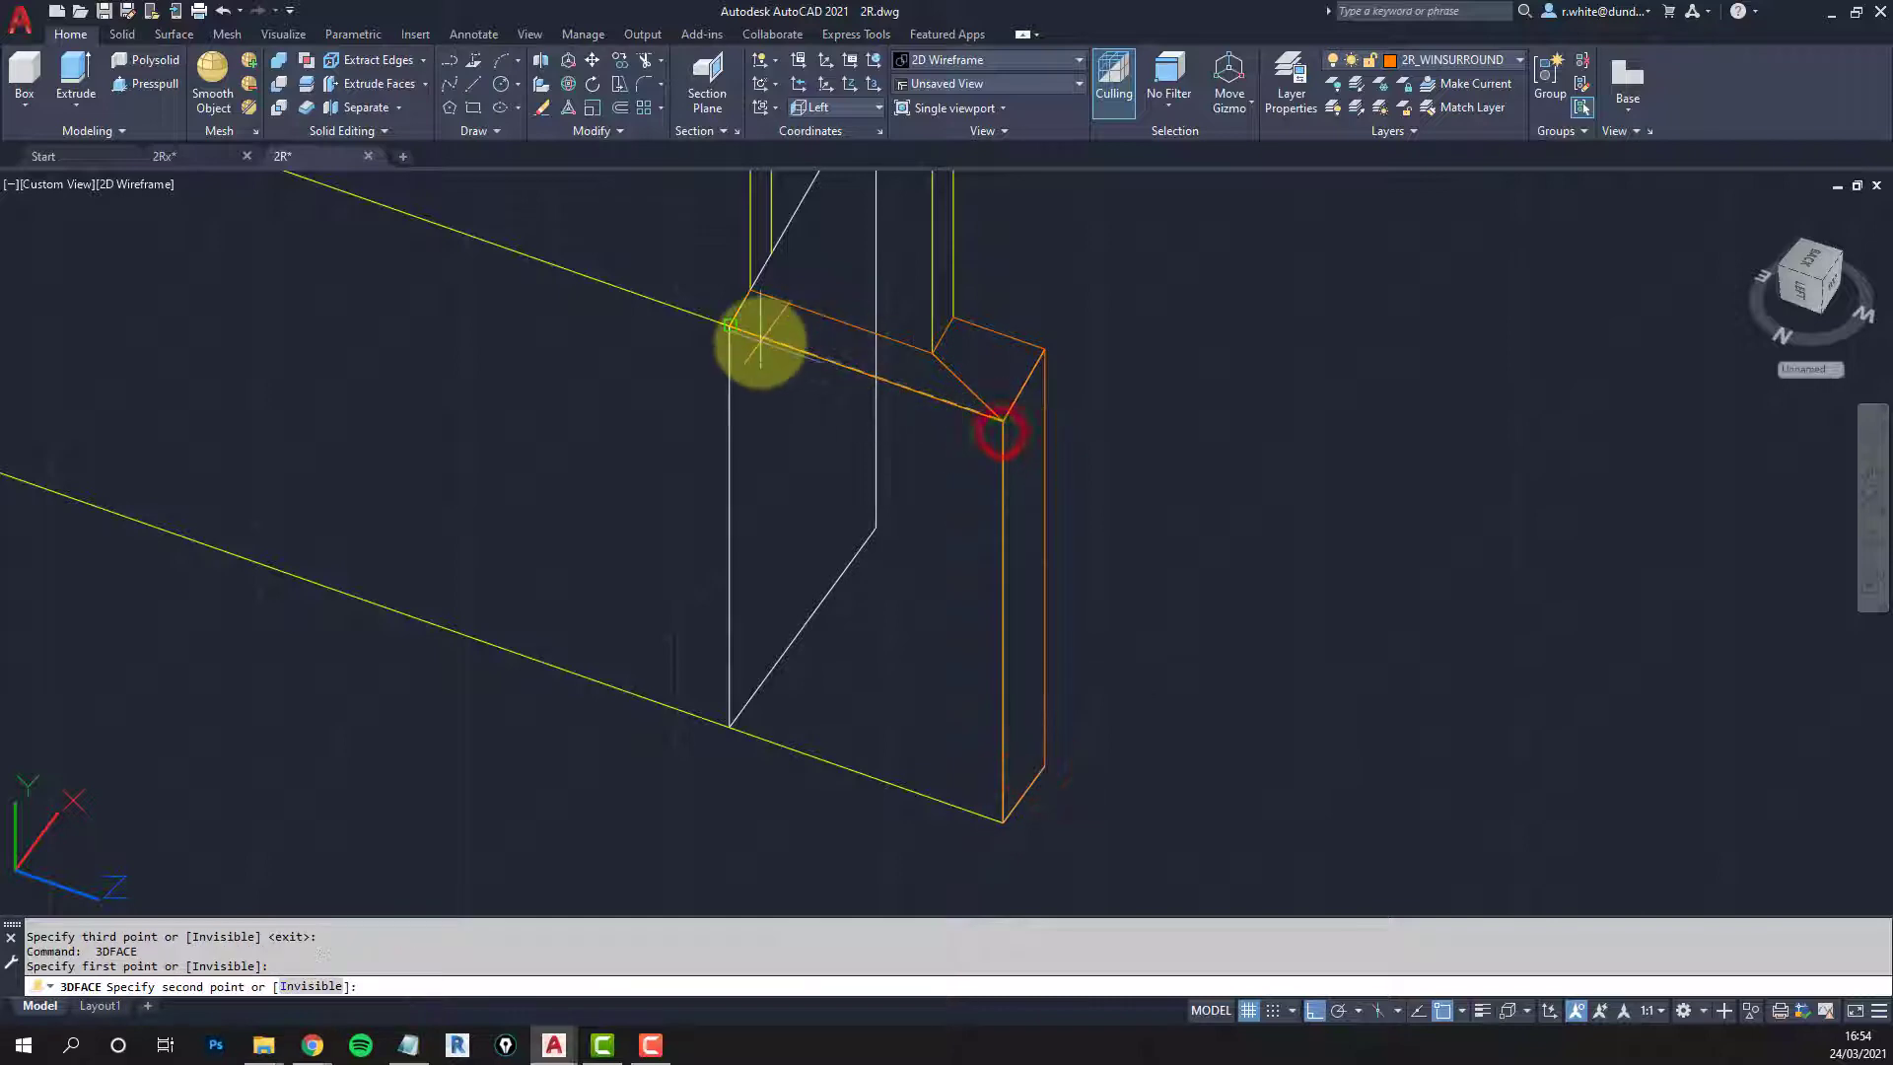
left_click(742, 334)
left_click(723, 698)
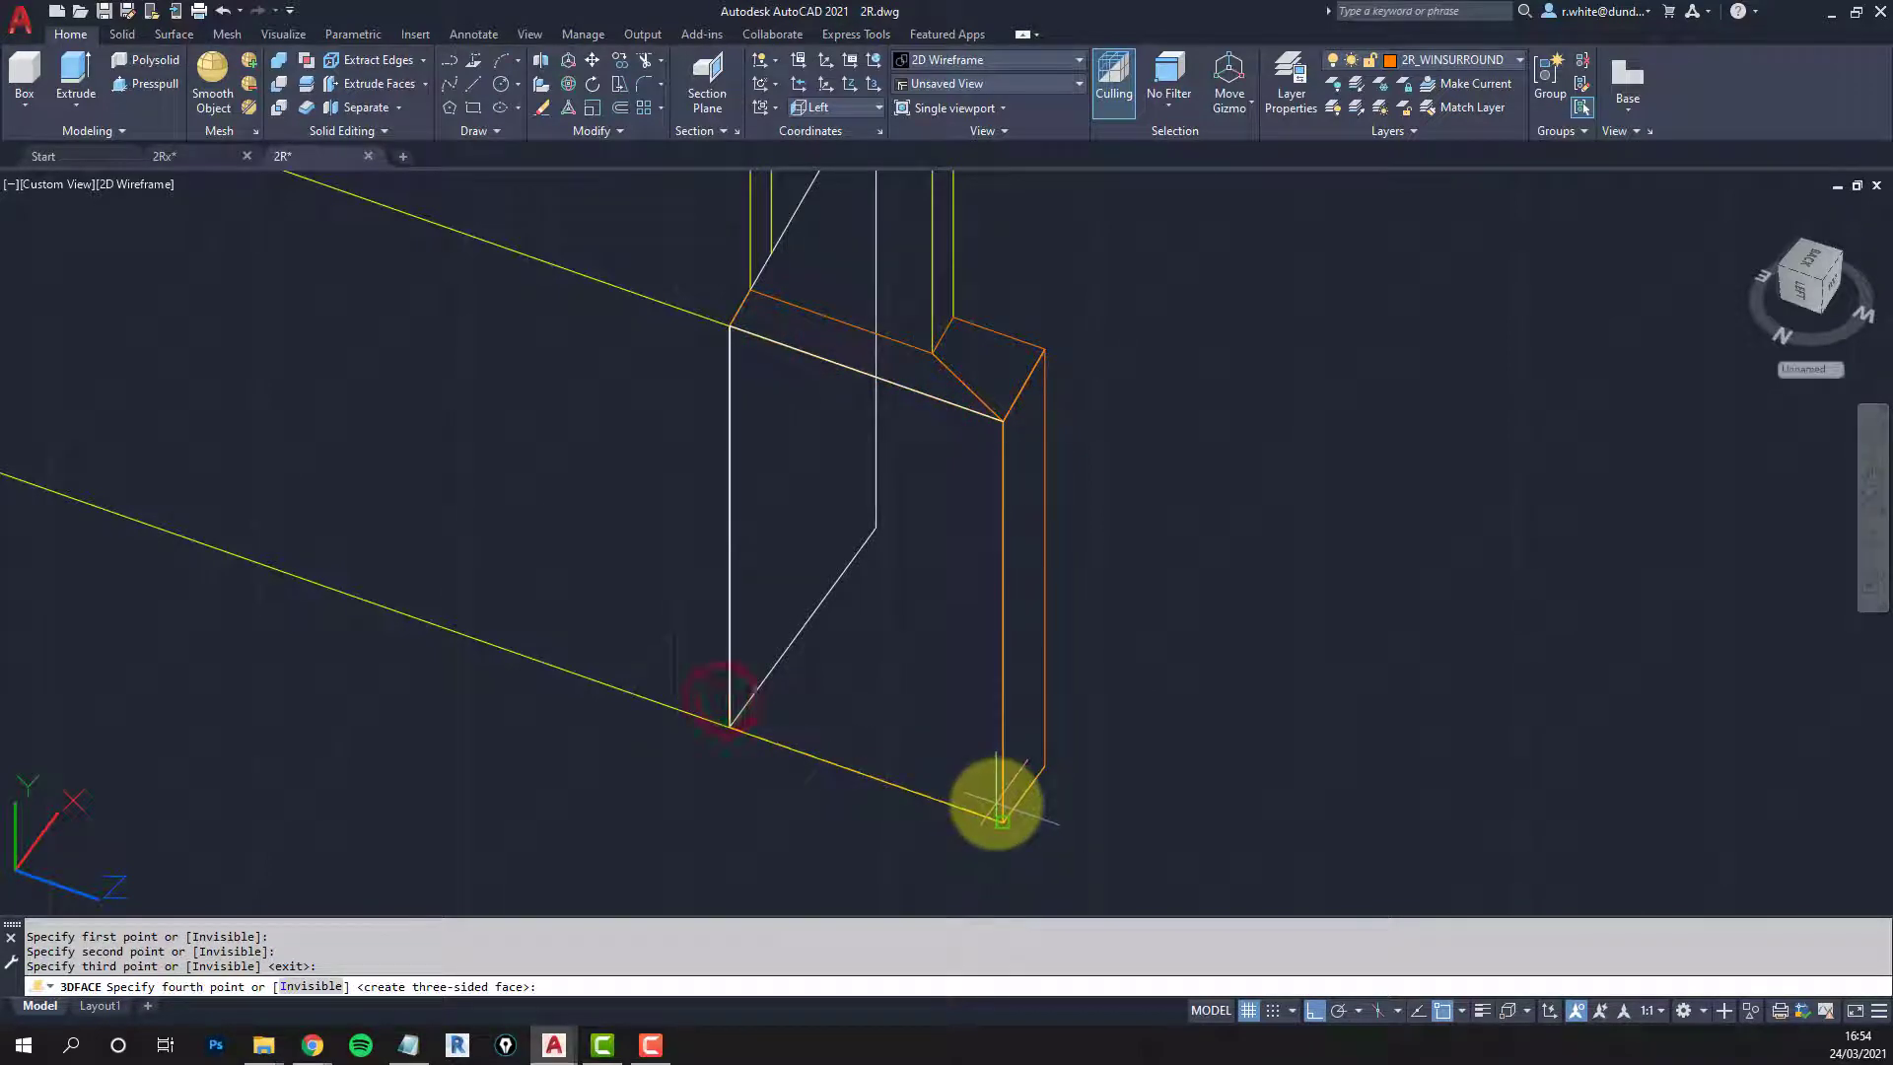
left_click(998, 804)
key("Return")
Step: Create a 3D face along the block's underside, from the sill profile's lower front corner to the trimmed profile's lower edge
scroll(980, 726, "down", 4)
middle_click_drag(980, 727, 1106, 678)
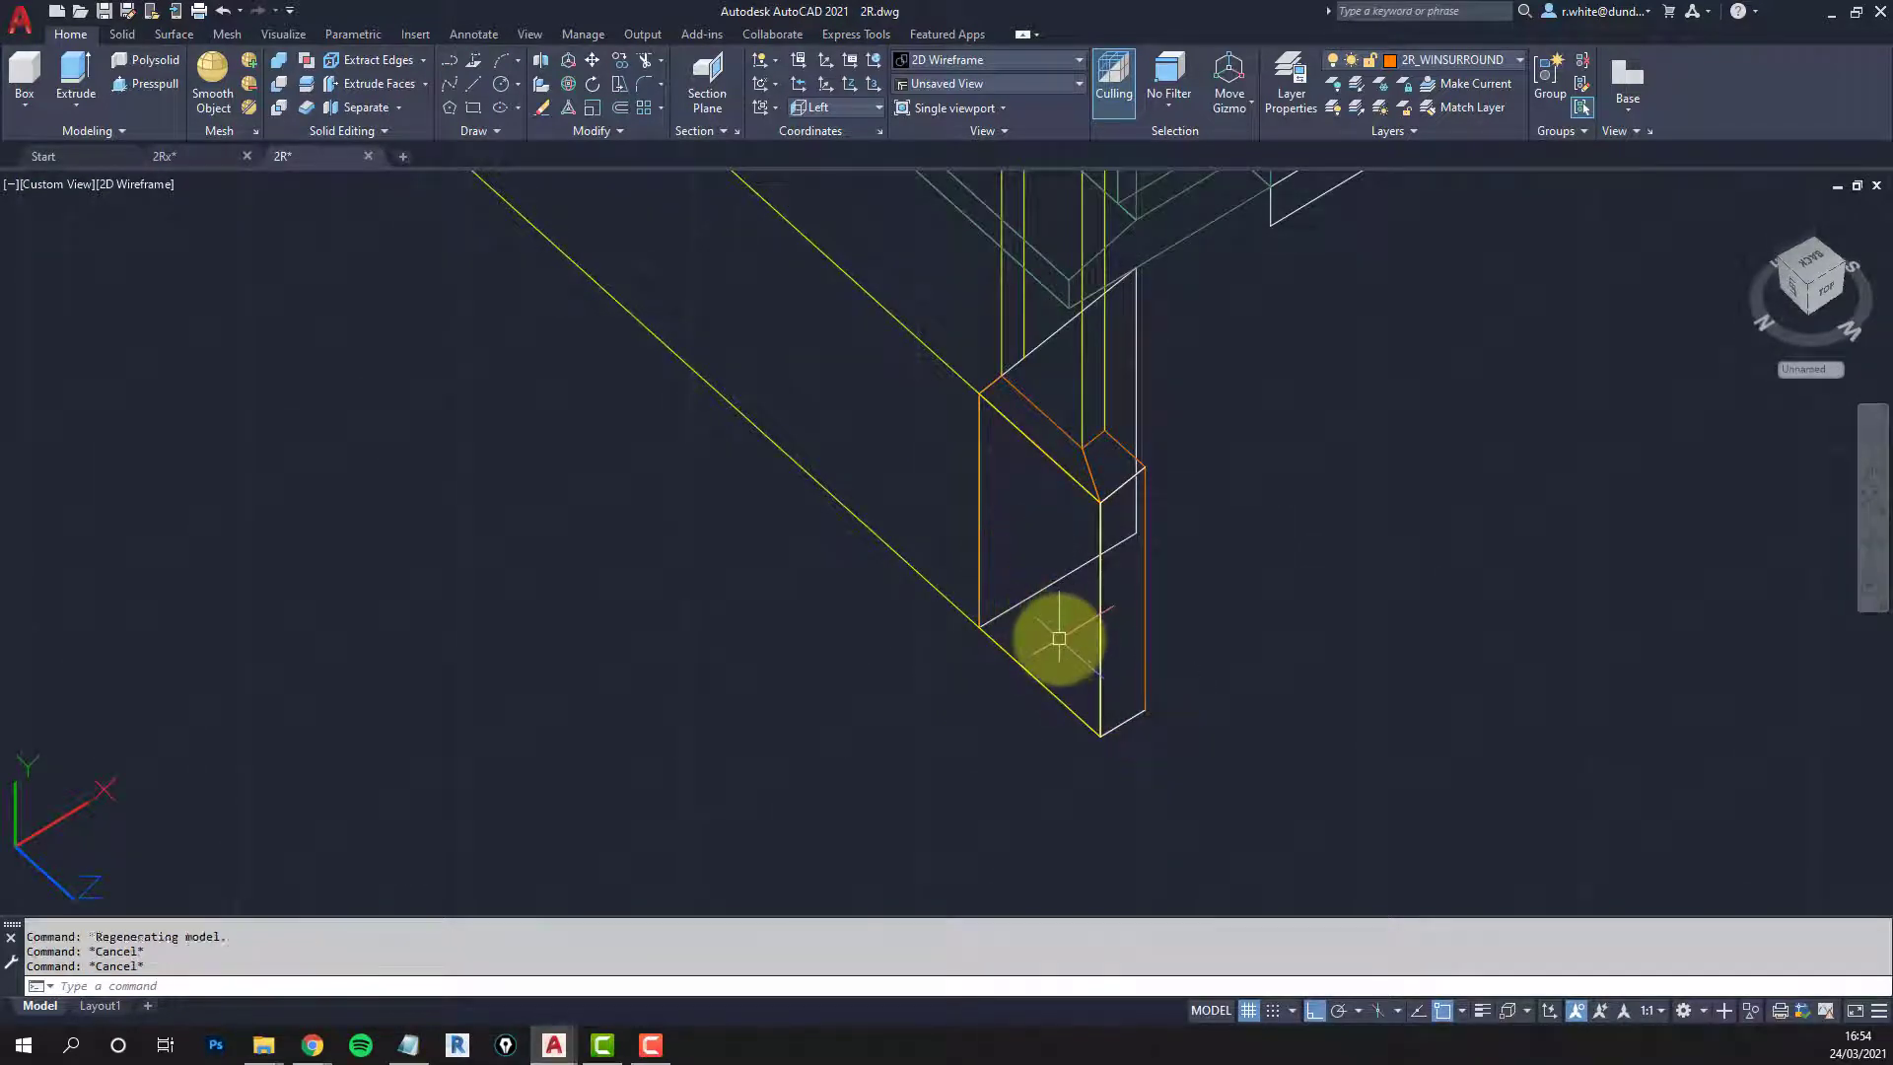
key("Escape")
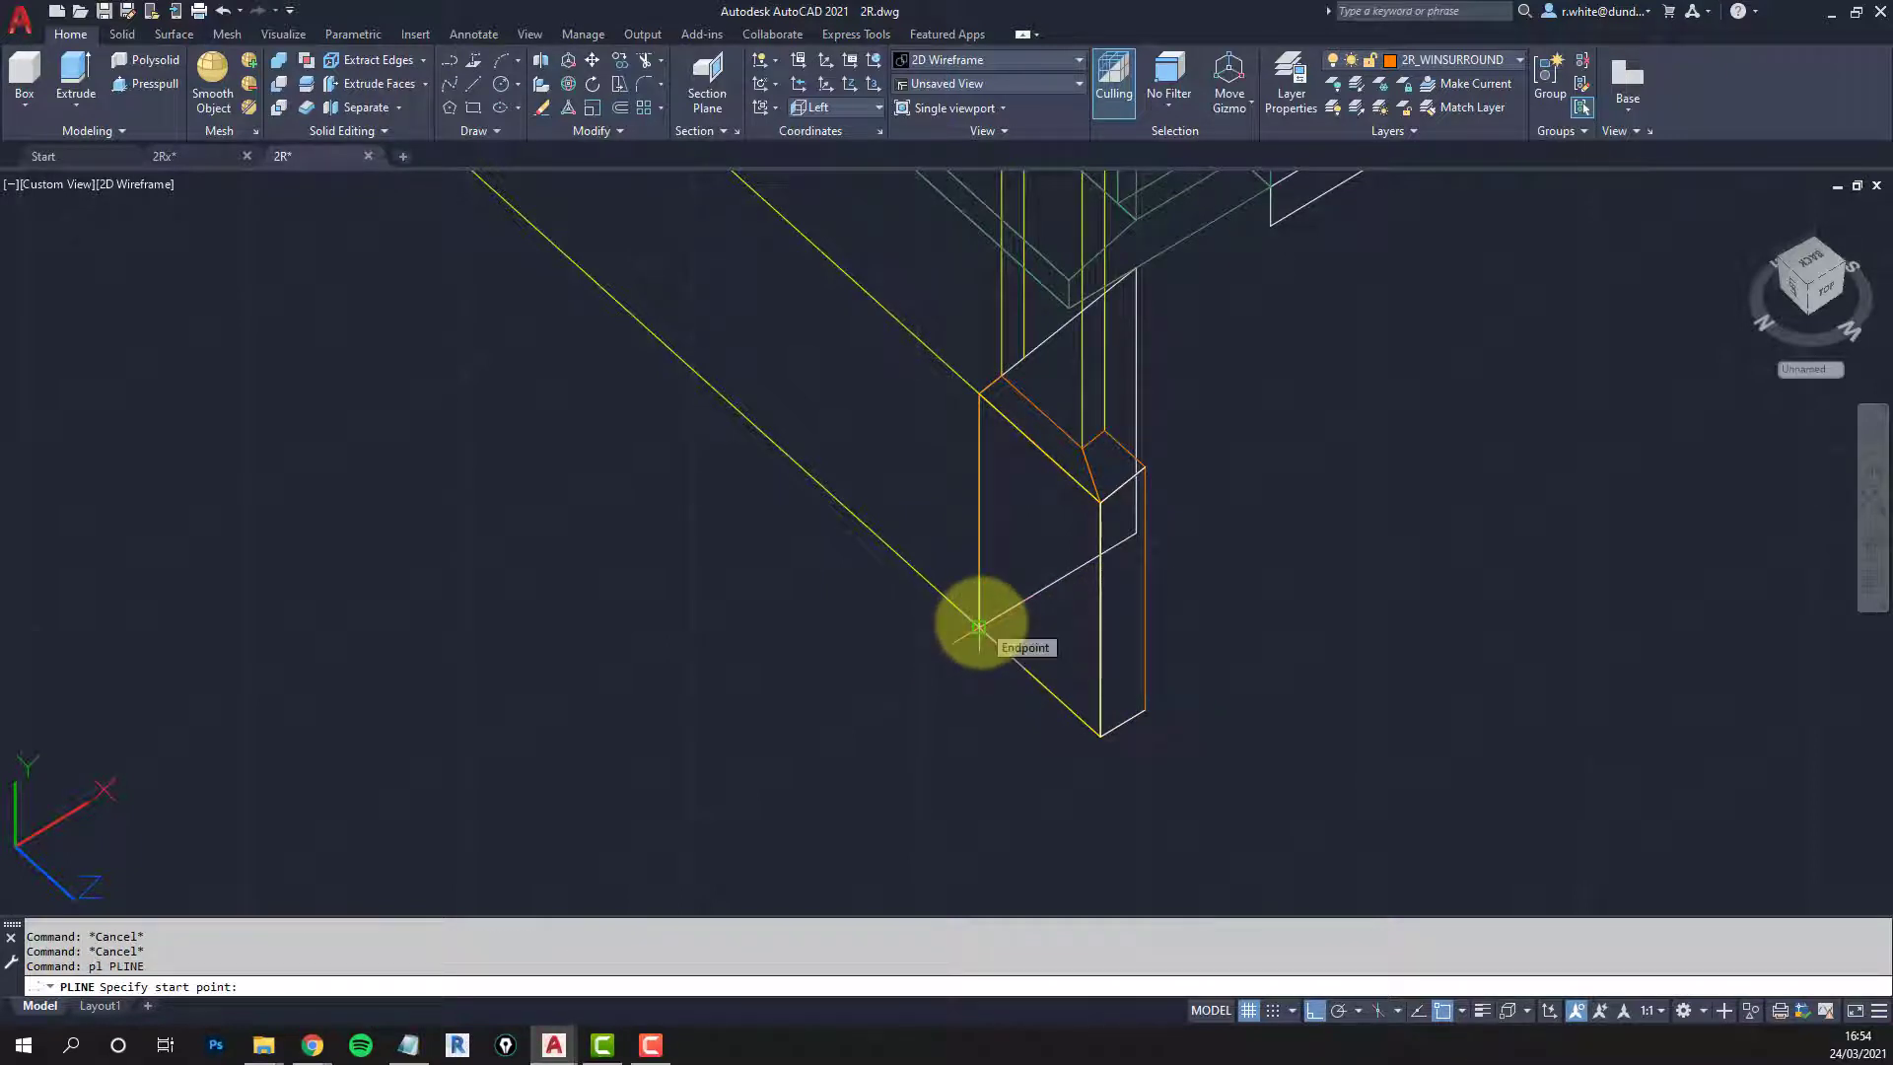
left_click(979, 627)
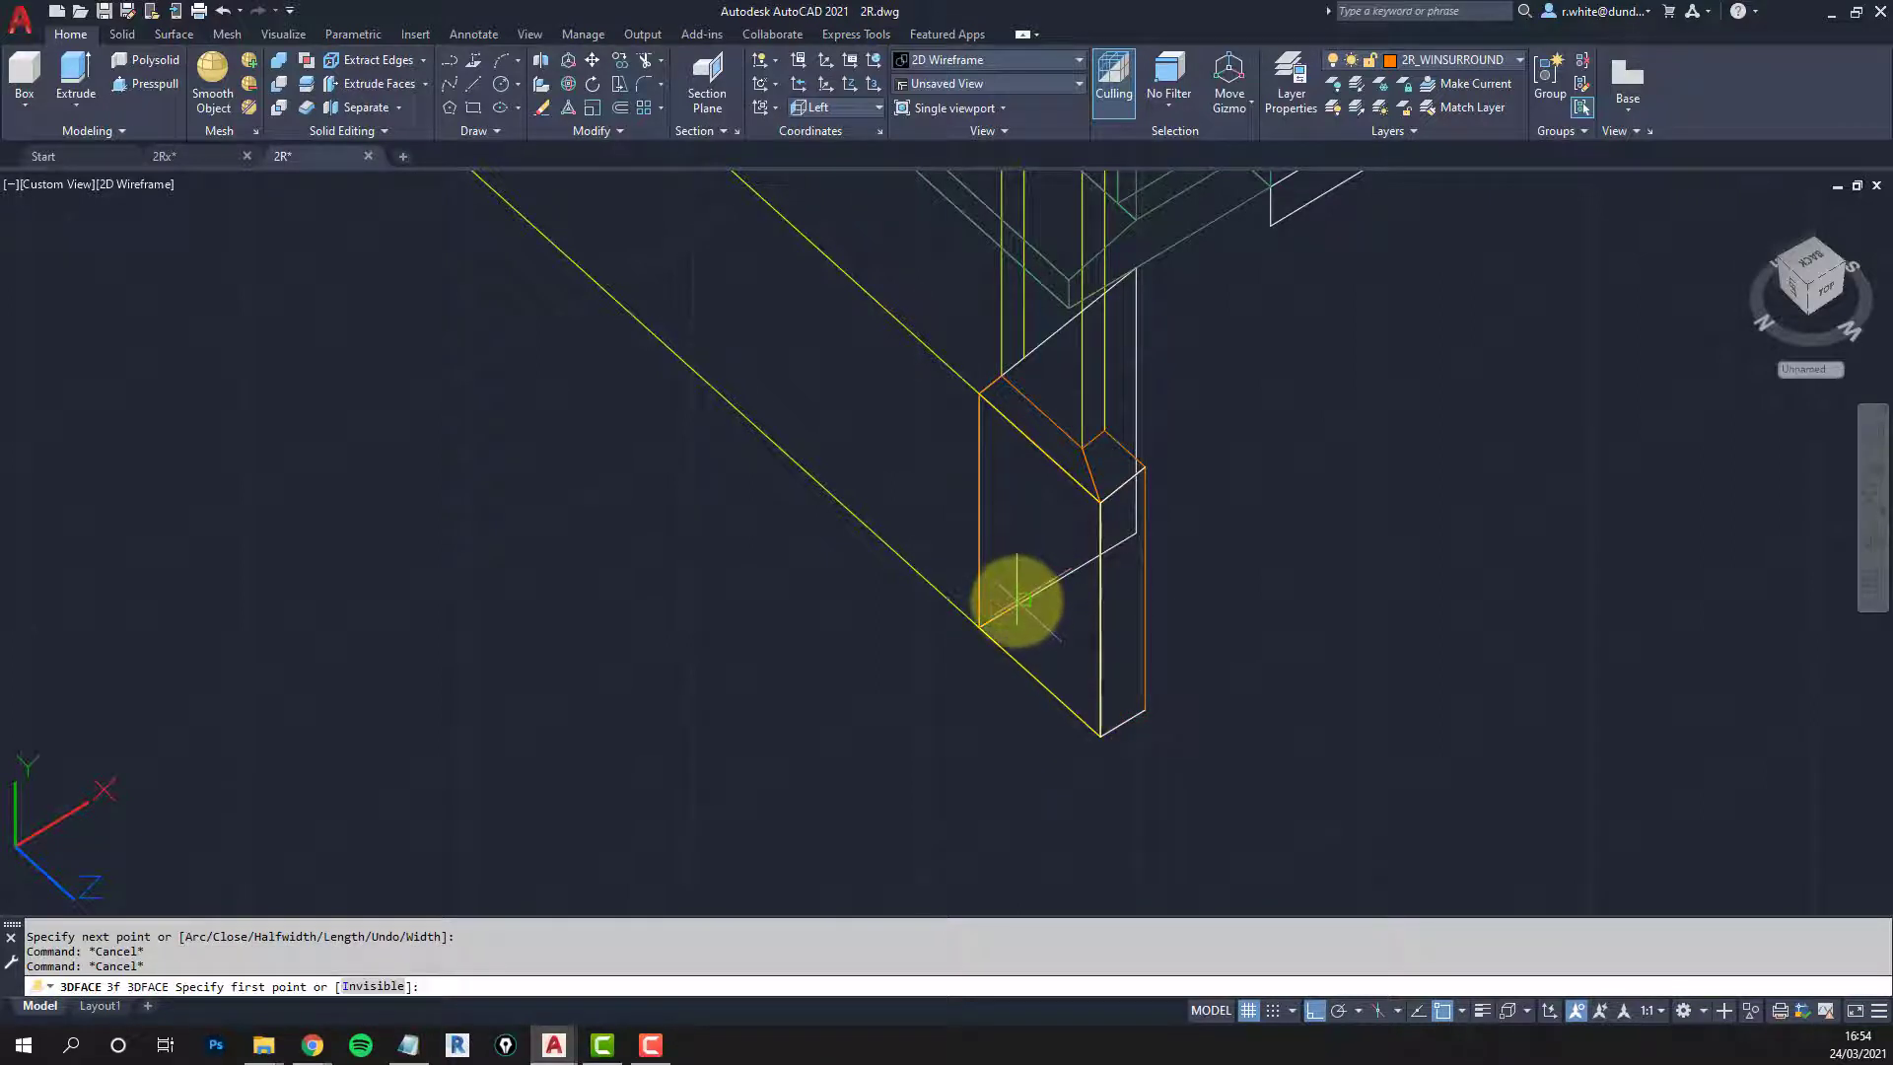
left_click(1099, 735)
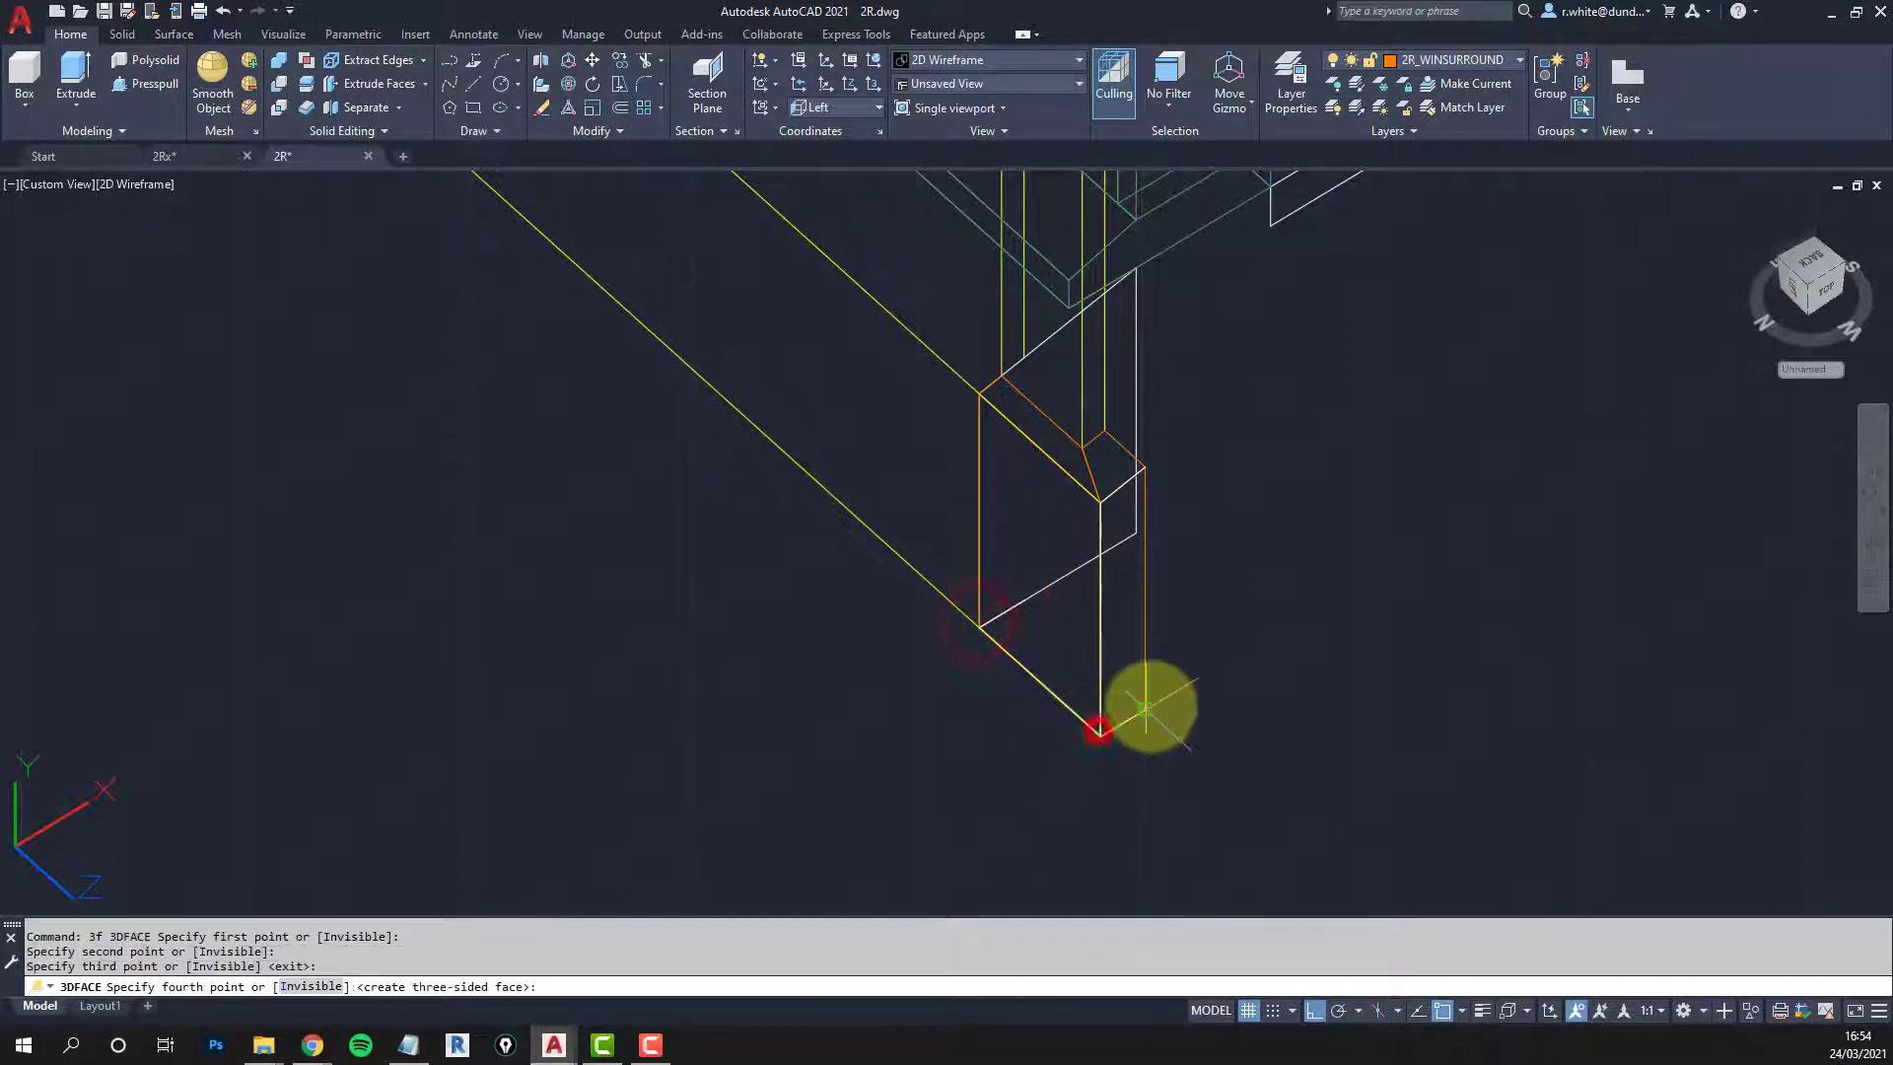
left_click(1142, 704)
key("Escape")
Step: Set the visual style to Shaded with Edges and examine the orange end block and the sill's opposite end
scroll(1080, 708, "down", 2)
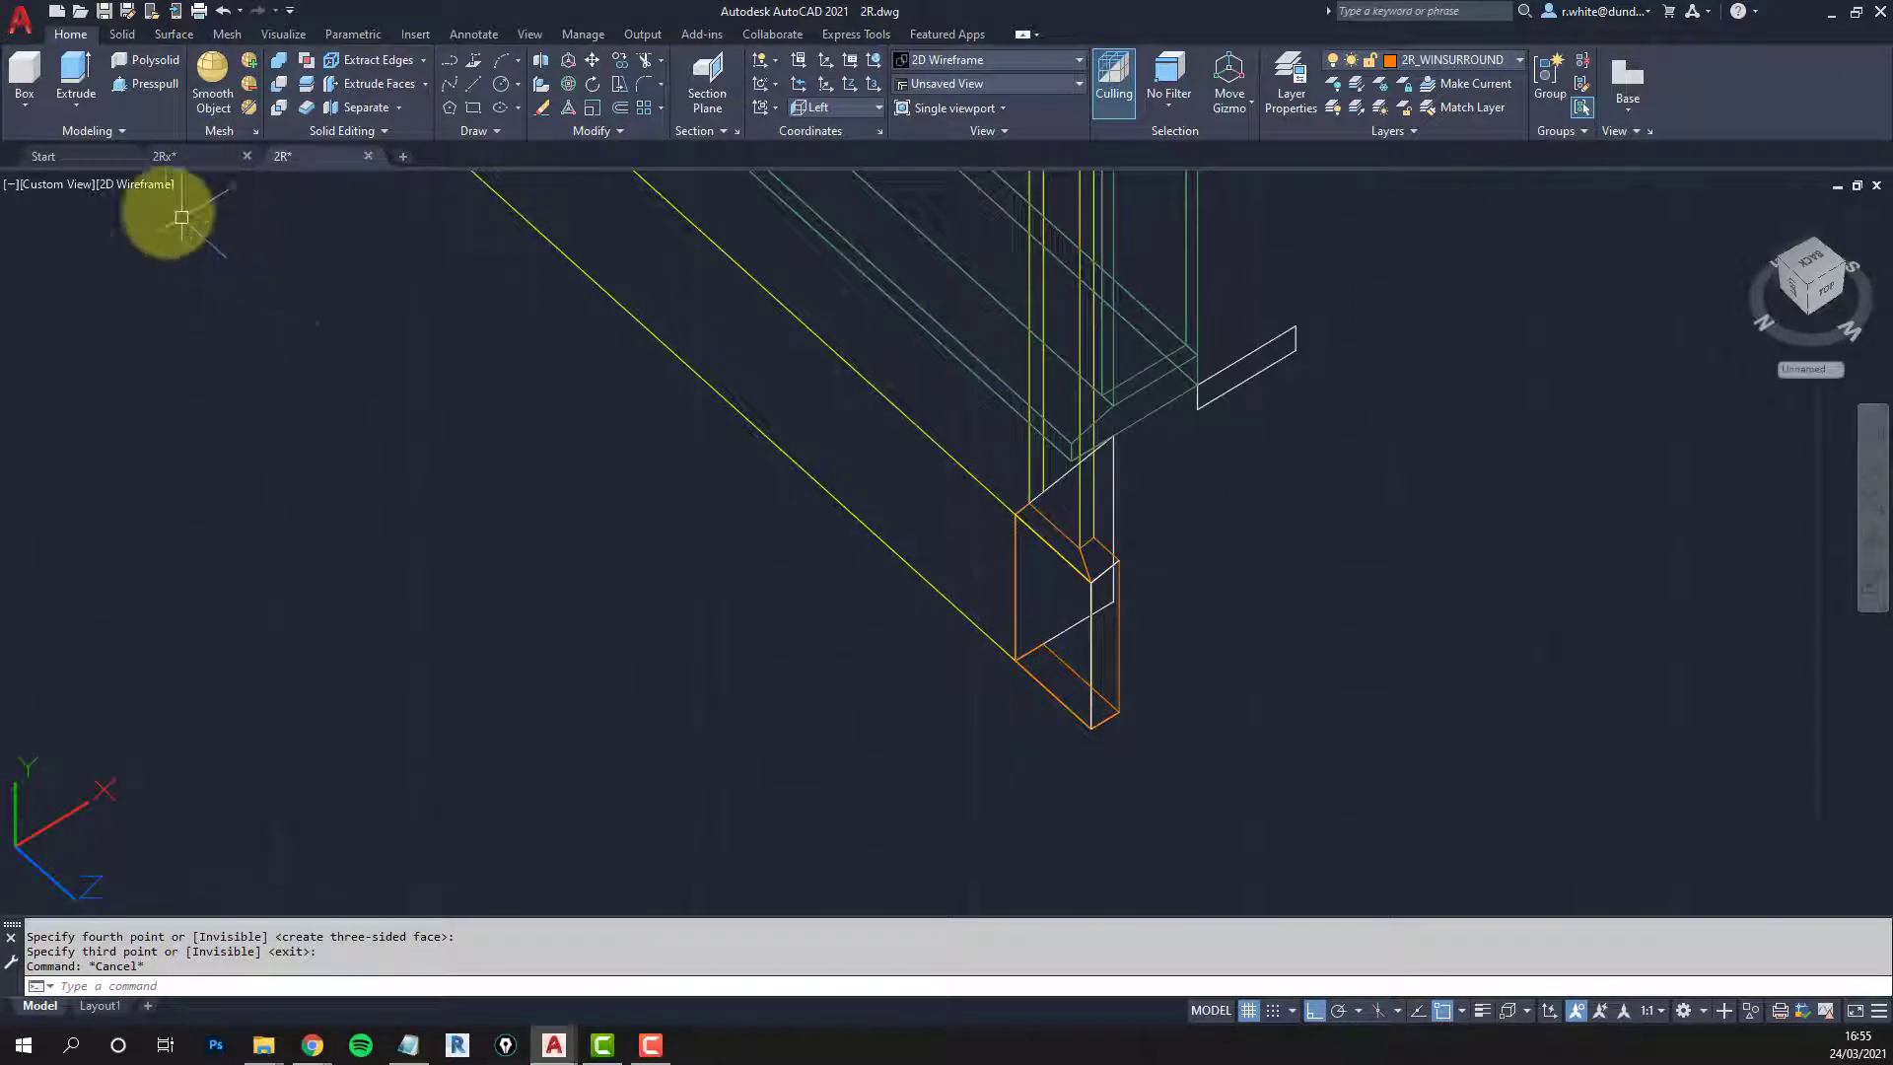
left_click(130, 185)
left_click(204, 341)
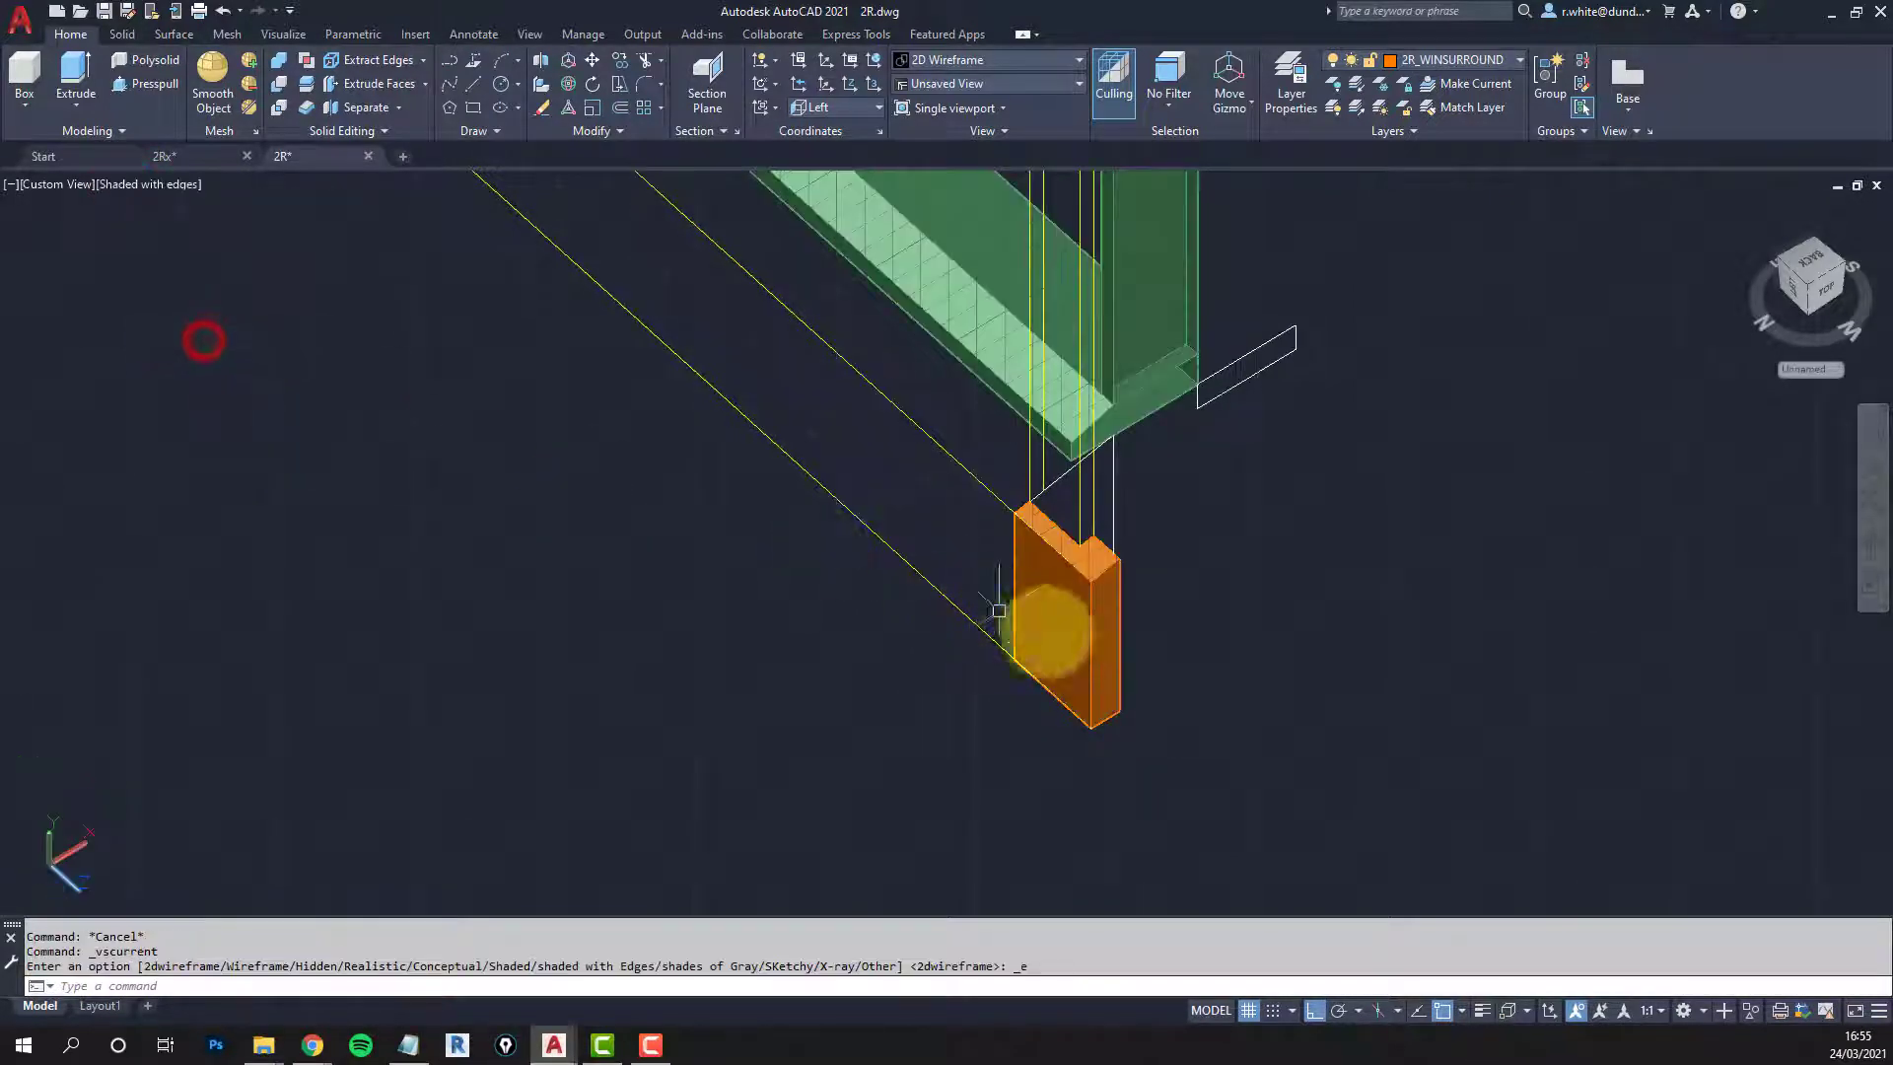
middle_click_drag(1120, 678, 1192, 655, "shift")
middle_click_drag(1124, 579, 1357, 587)
scroll(1228, 610, "down", 2)
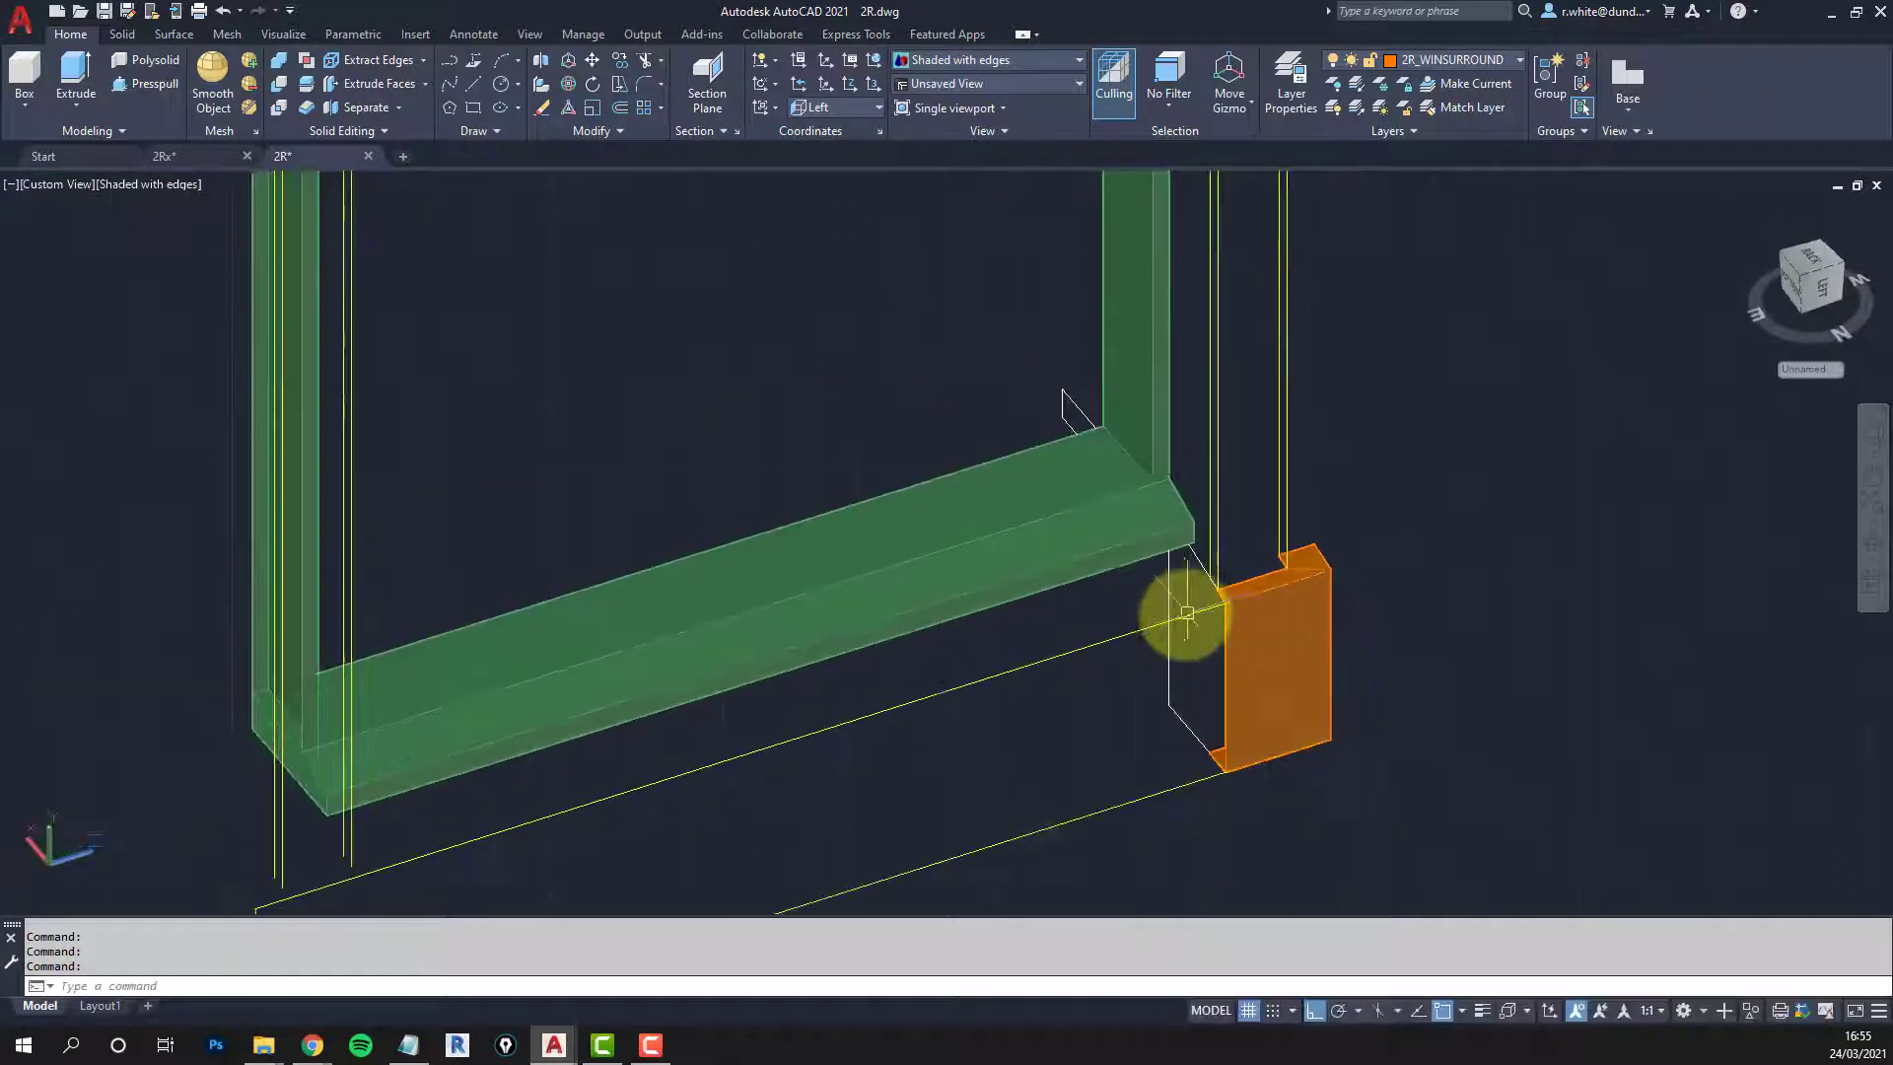
middle_click_drag(1187, 612, 1384, 489)
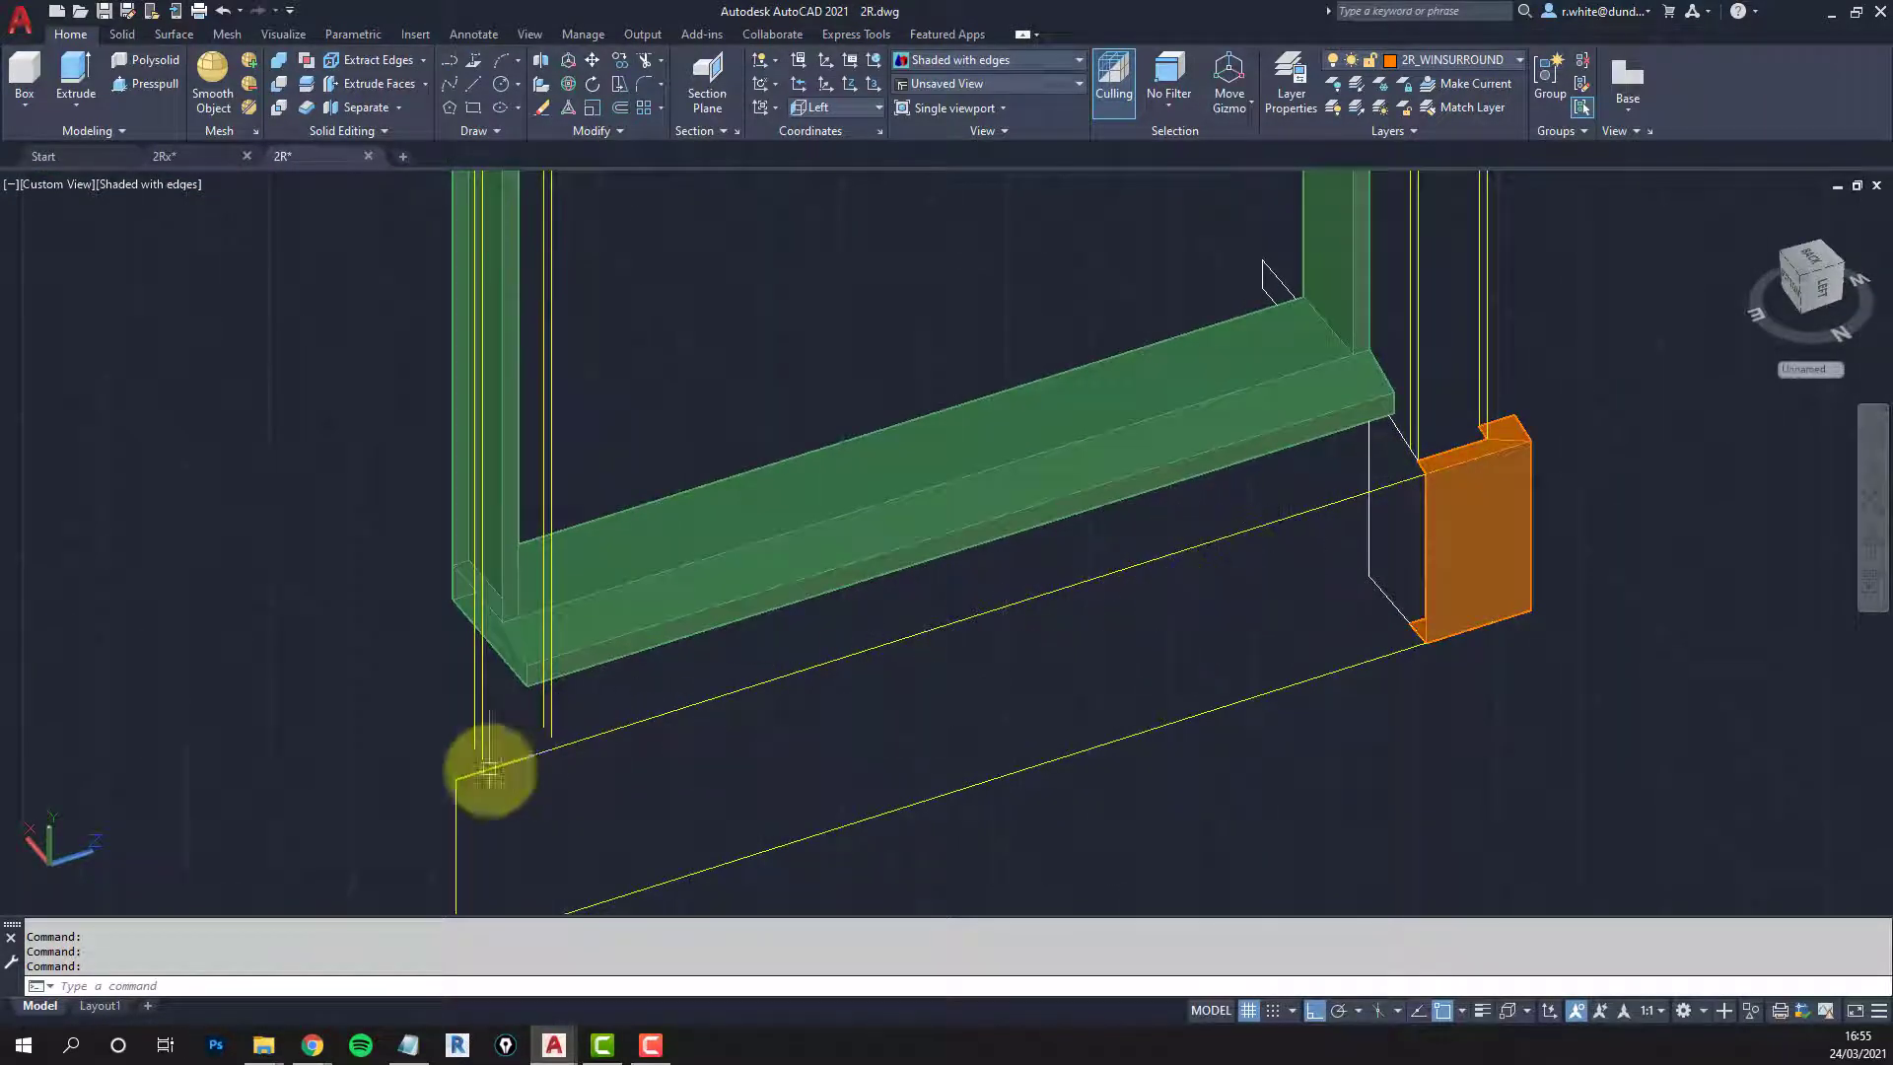
middle_click_drag(535, 743, 728, 603)
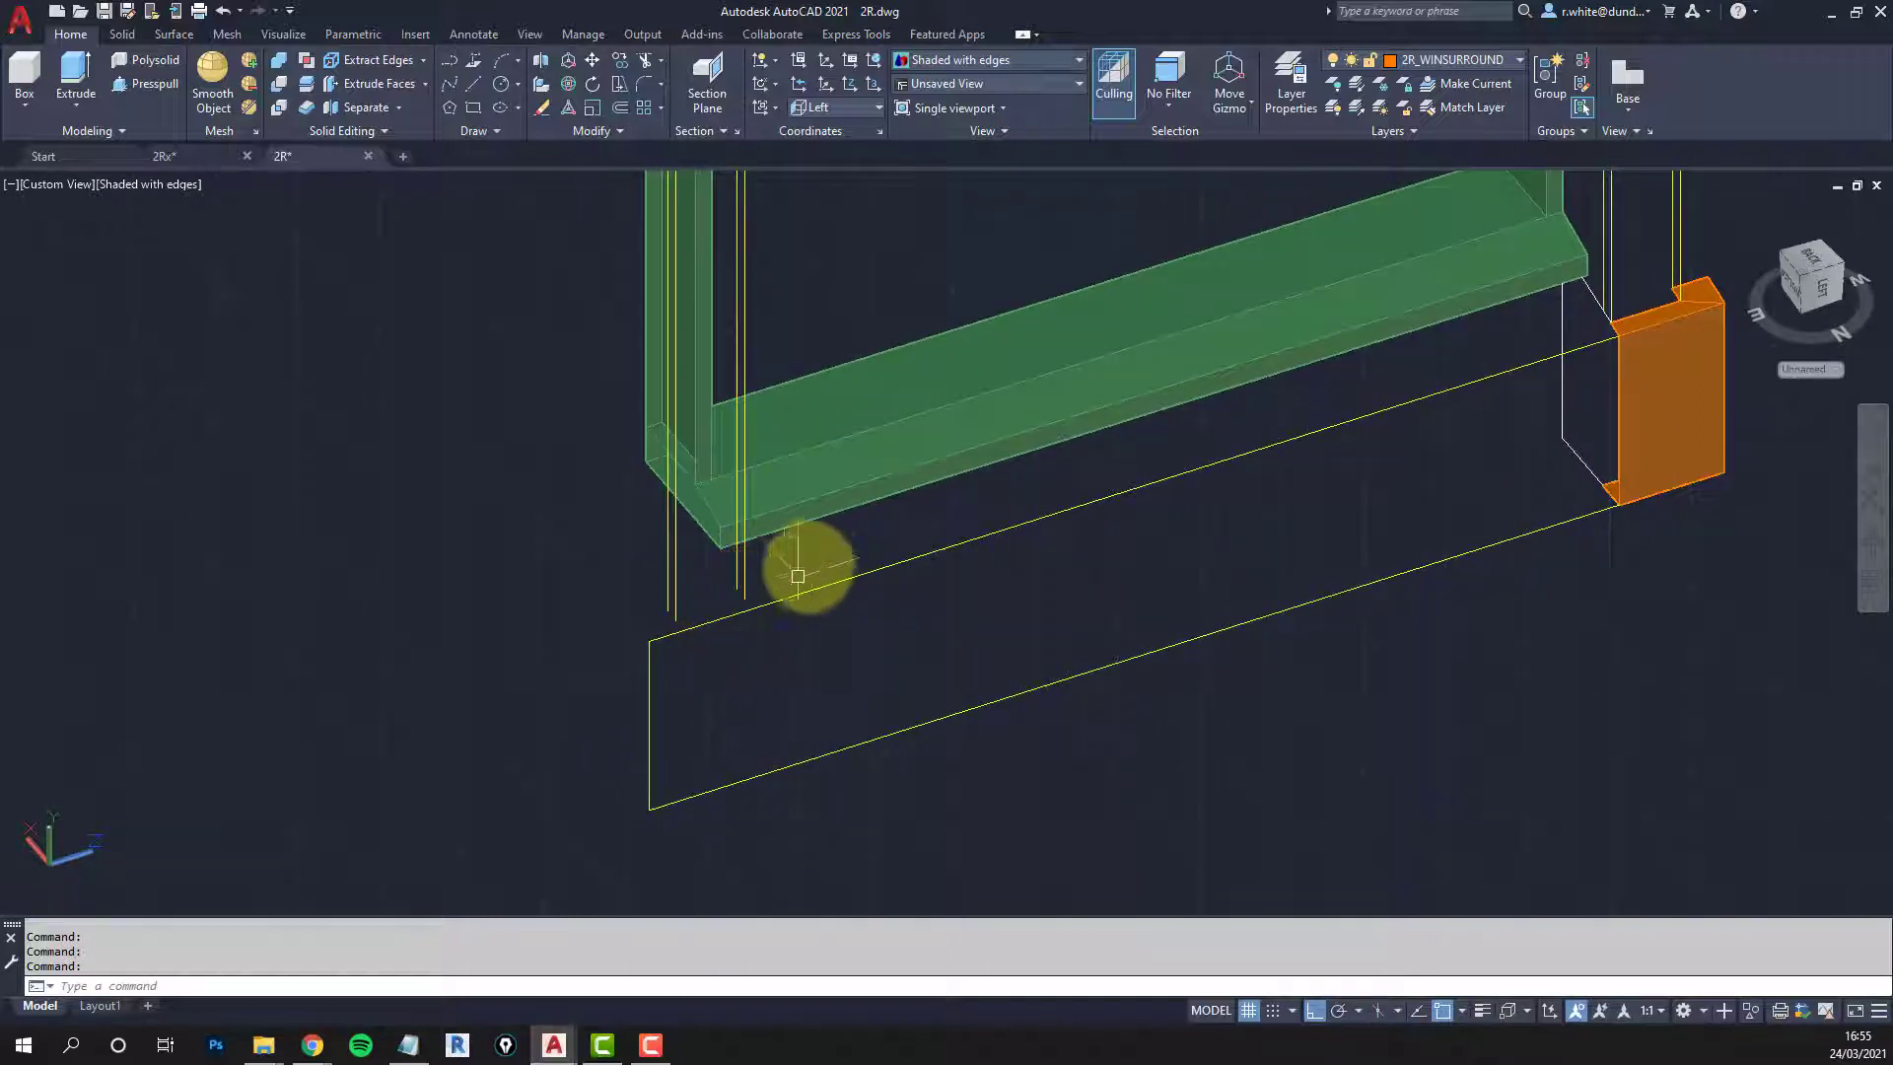
key("Escape")
key("Escape")
middle_click_drag(1286, 563, 1080, 637)
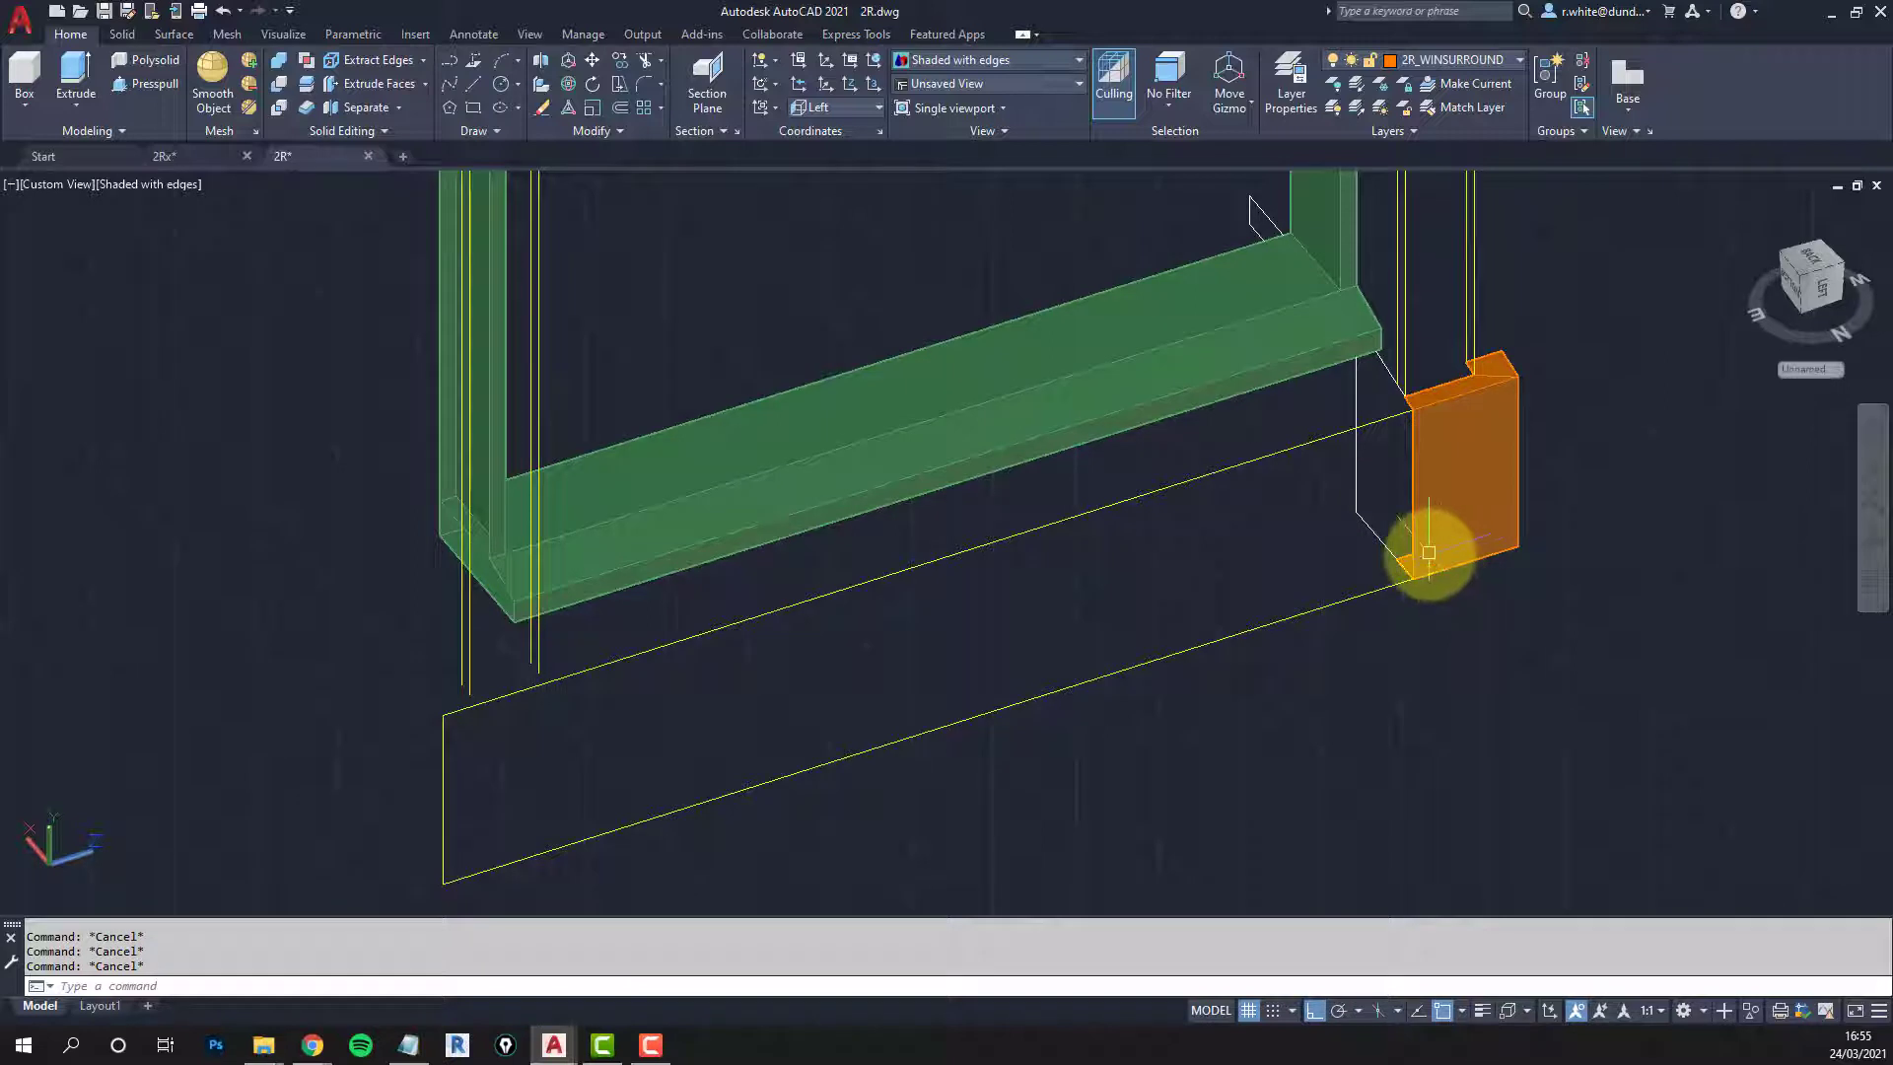
type("w")
key("Return")
left_click(1385, 612)
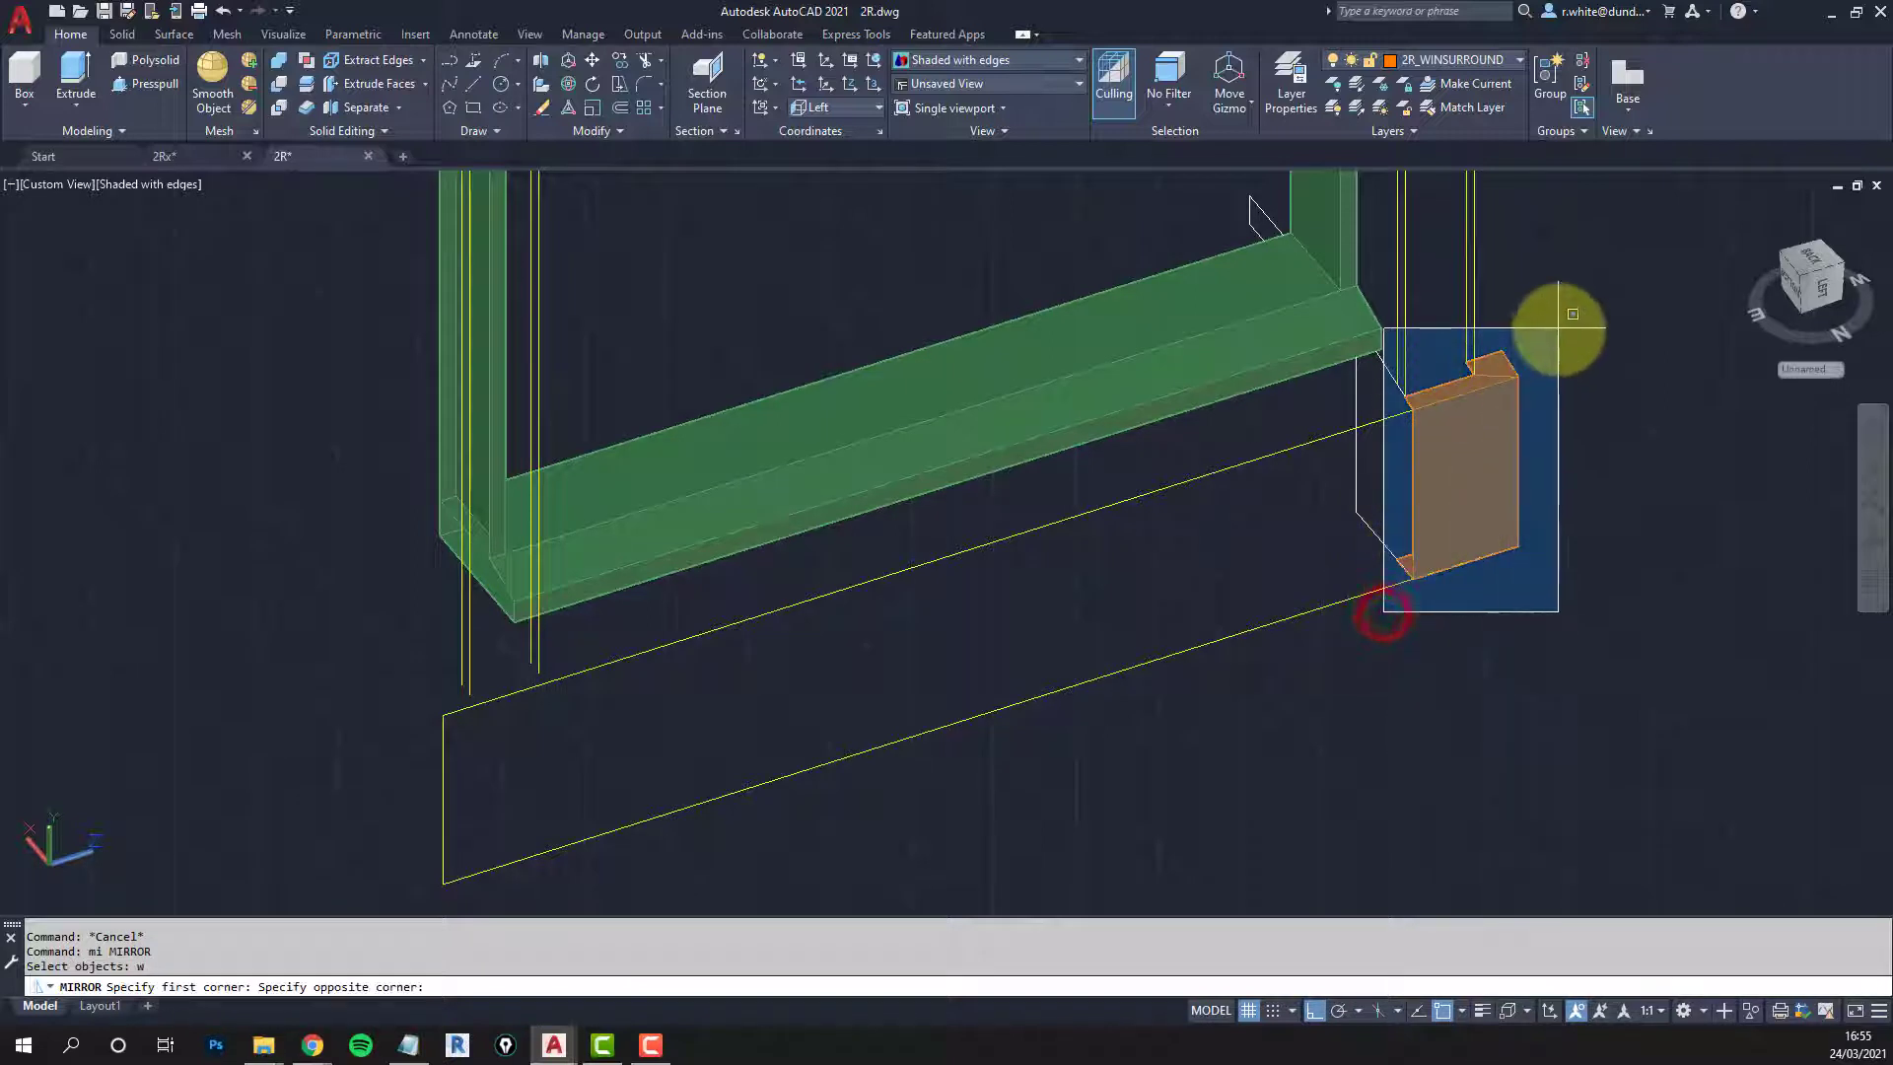
key("Escape")
Step: Set the UCS to Back and place its origin at the lower far corner of the sill guide lines, opposite the orange block
left_click(859, 107)
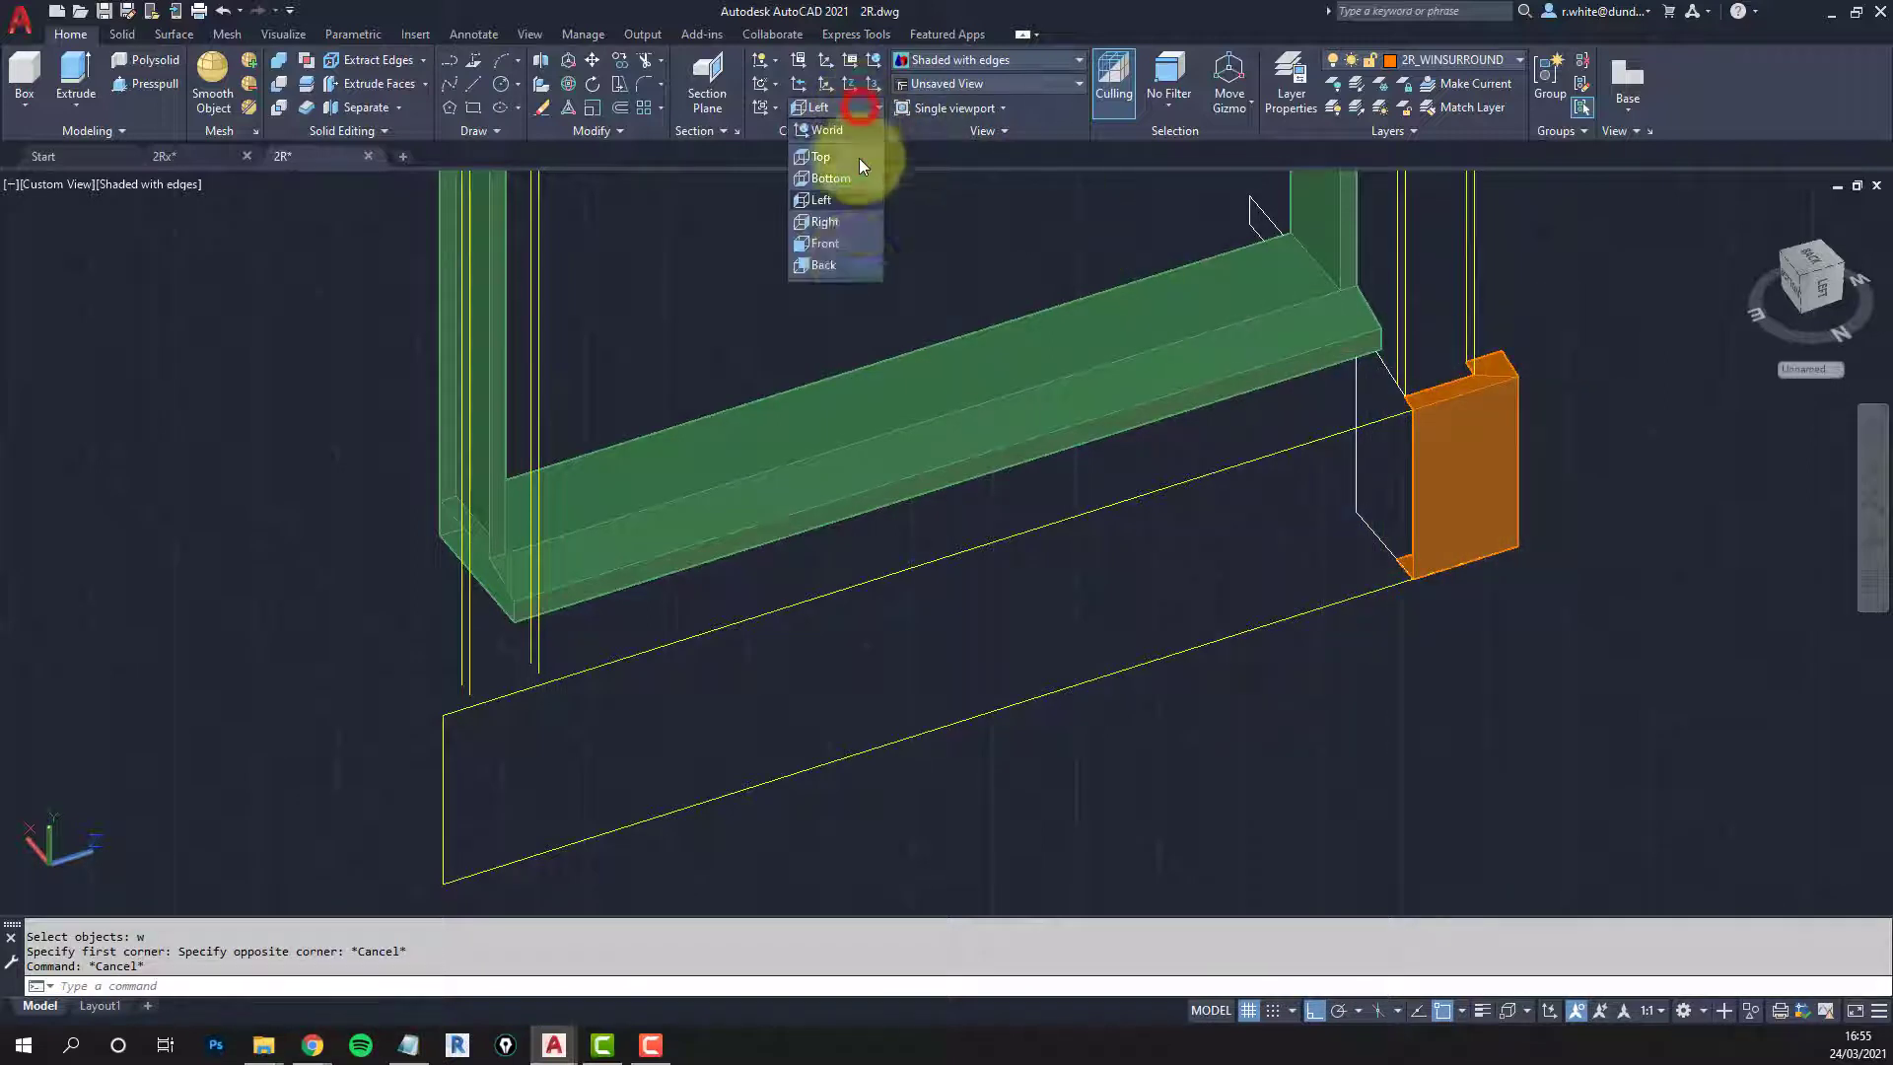
left_click(824, 262)
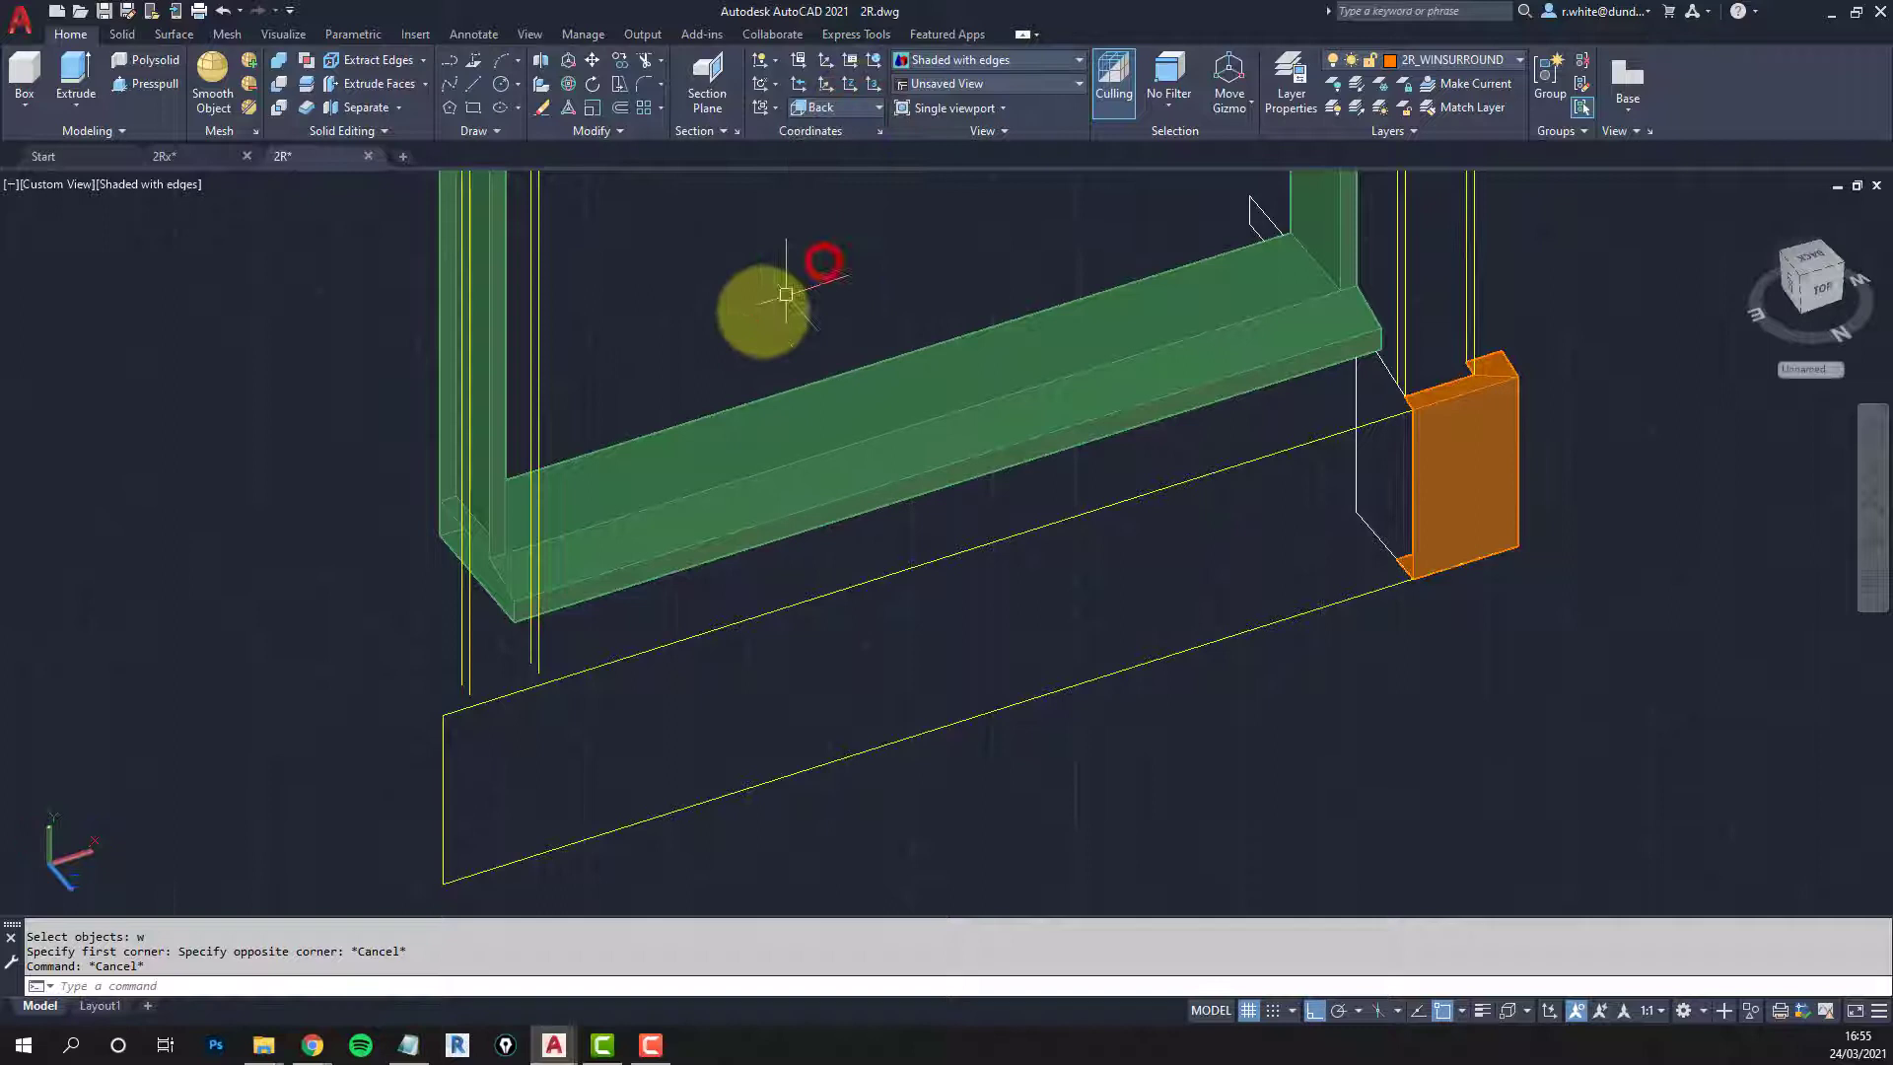
left_click(827, 83)
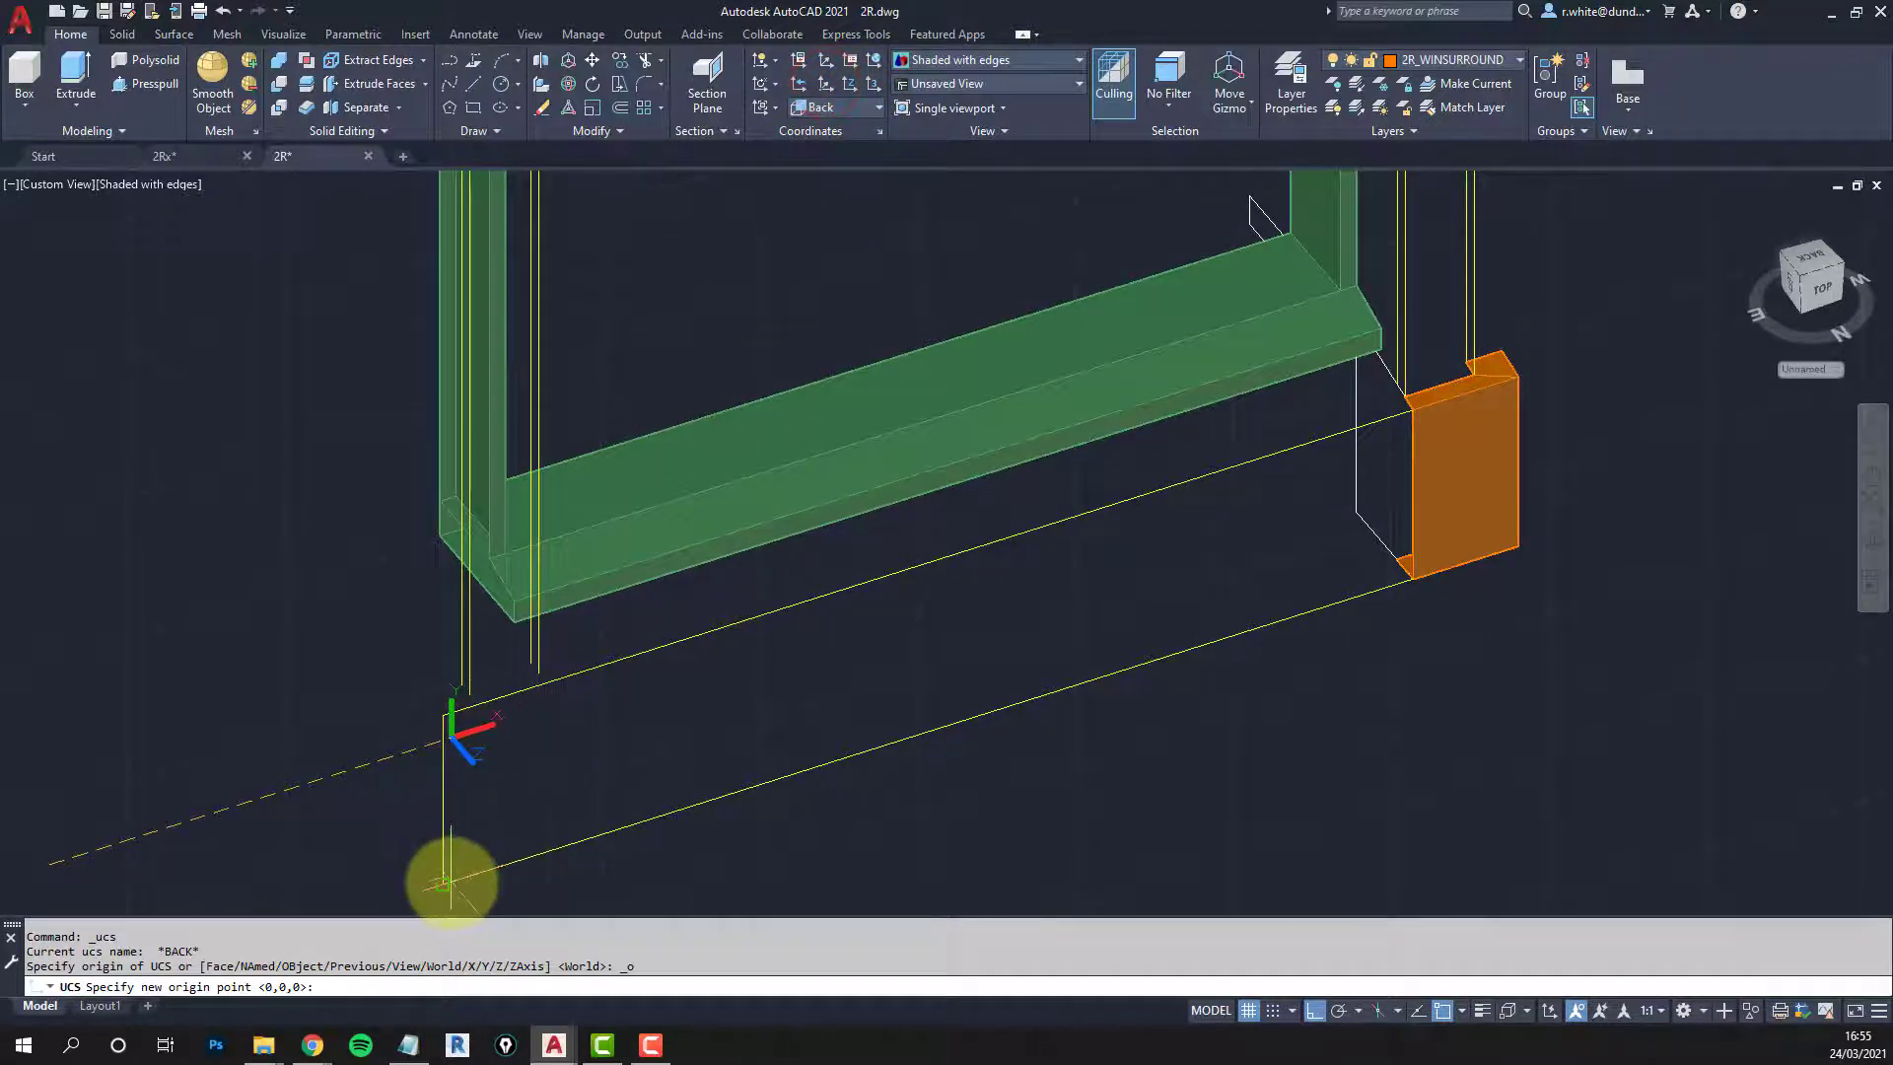
left_click(444, 881)
Step: Mirror the orange end block about a vertical line through the lower sill guide line's midpoint, keeping the original
type("mi")
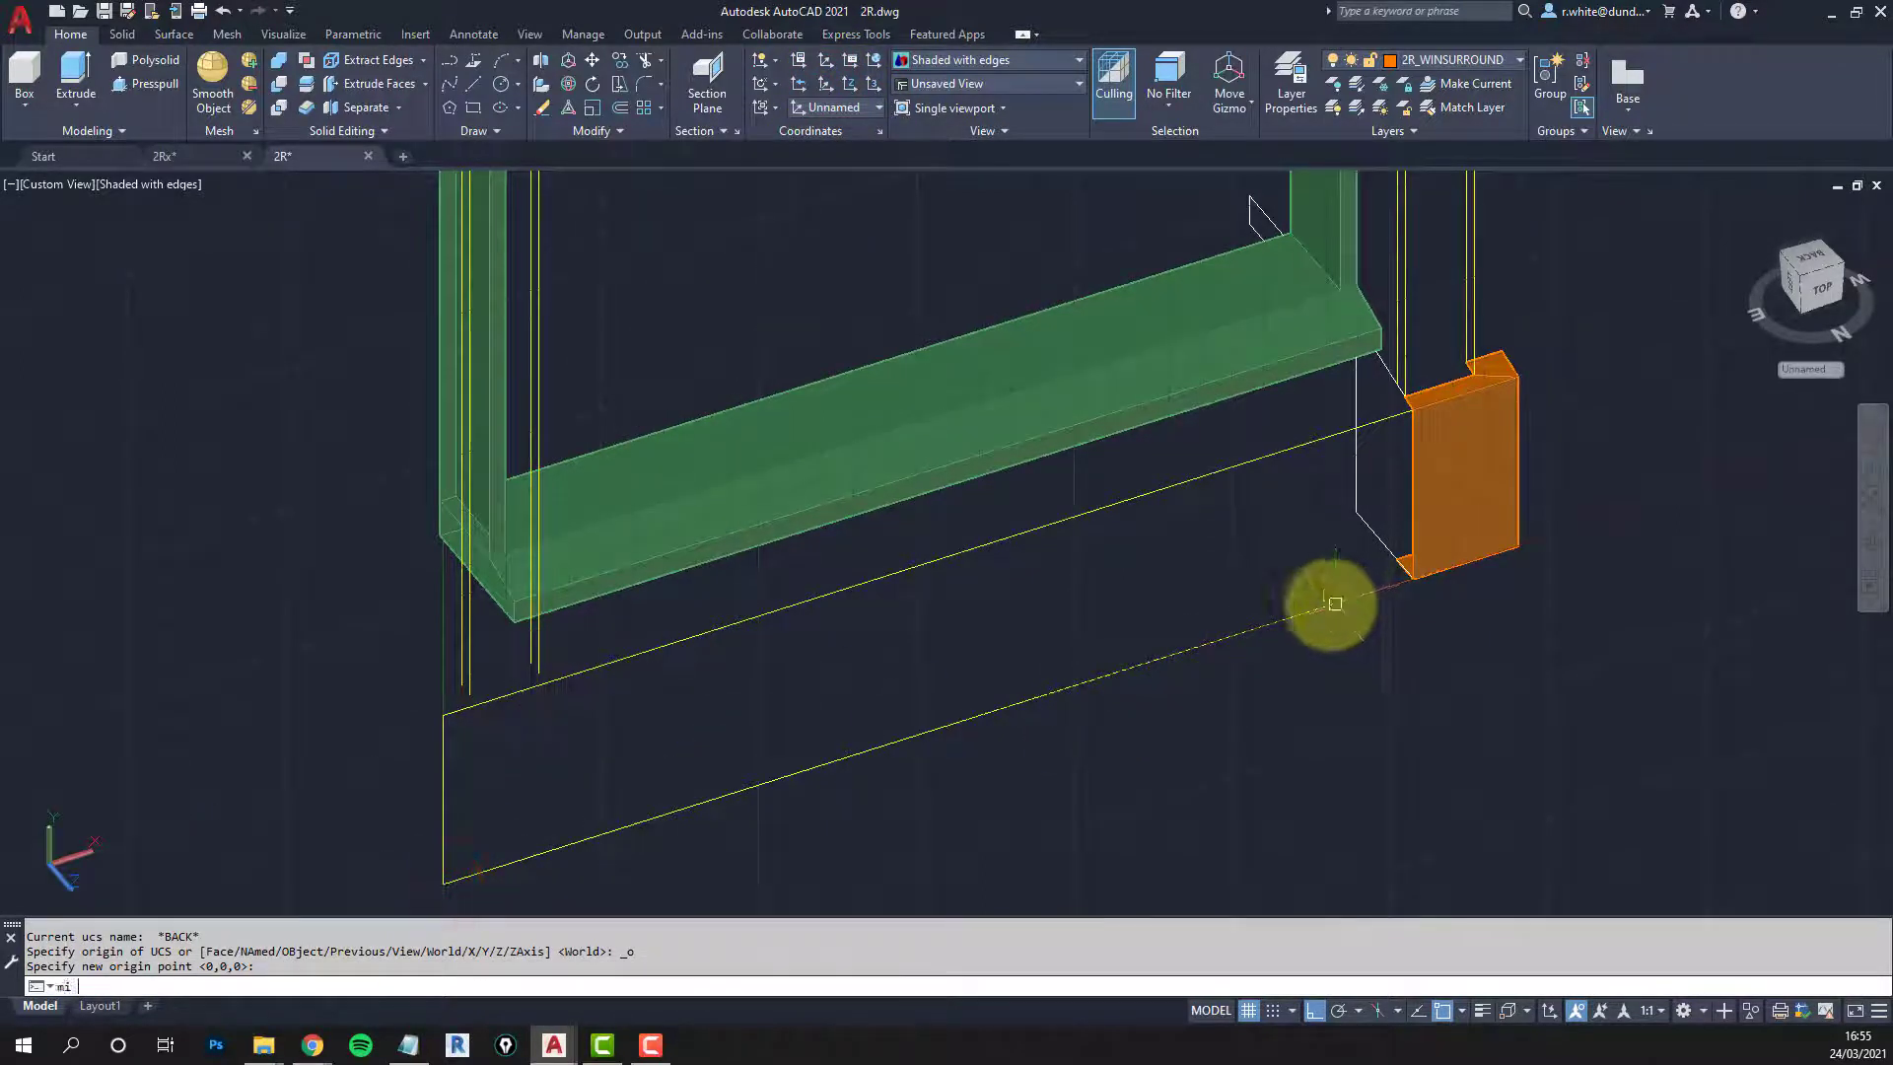
key("Return")
type("w")
key("Return")
left_click(1384, 621)
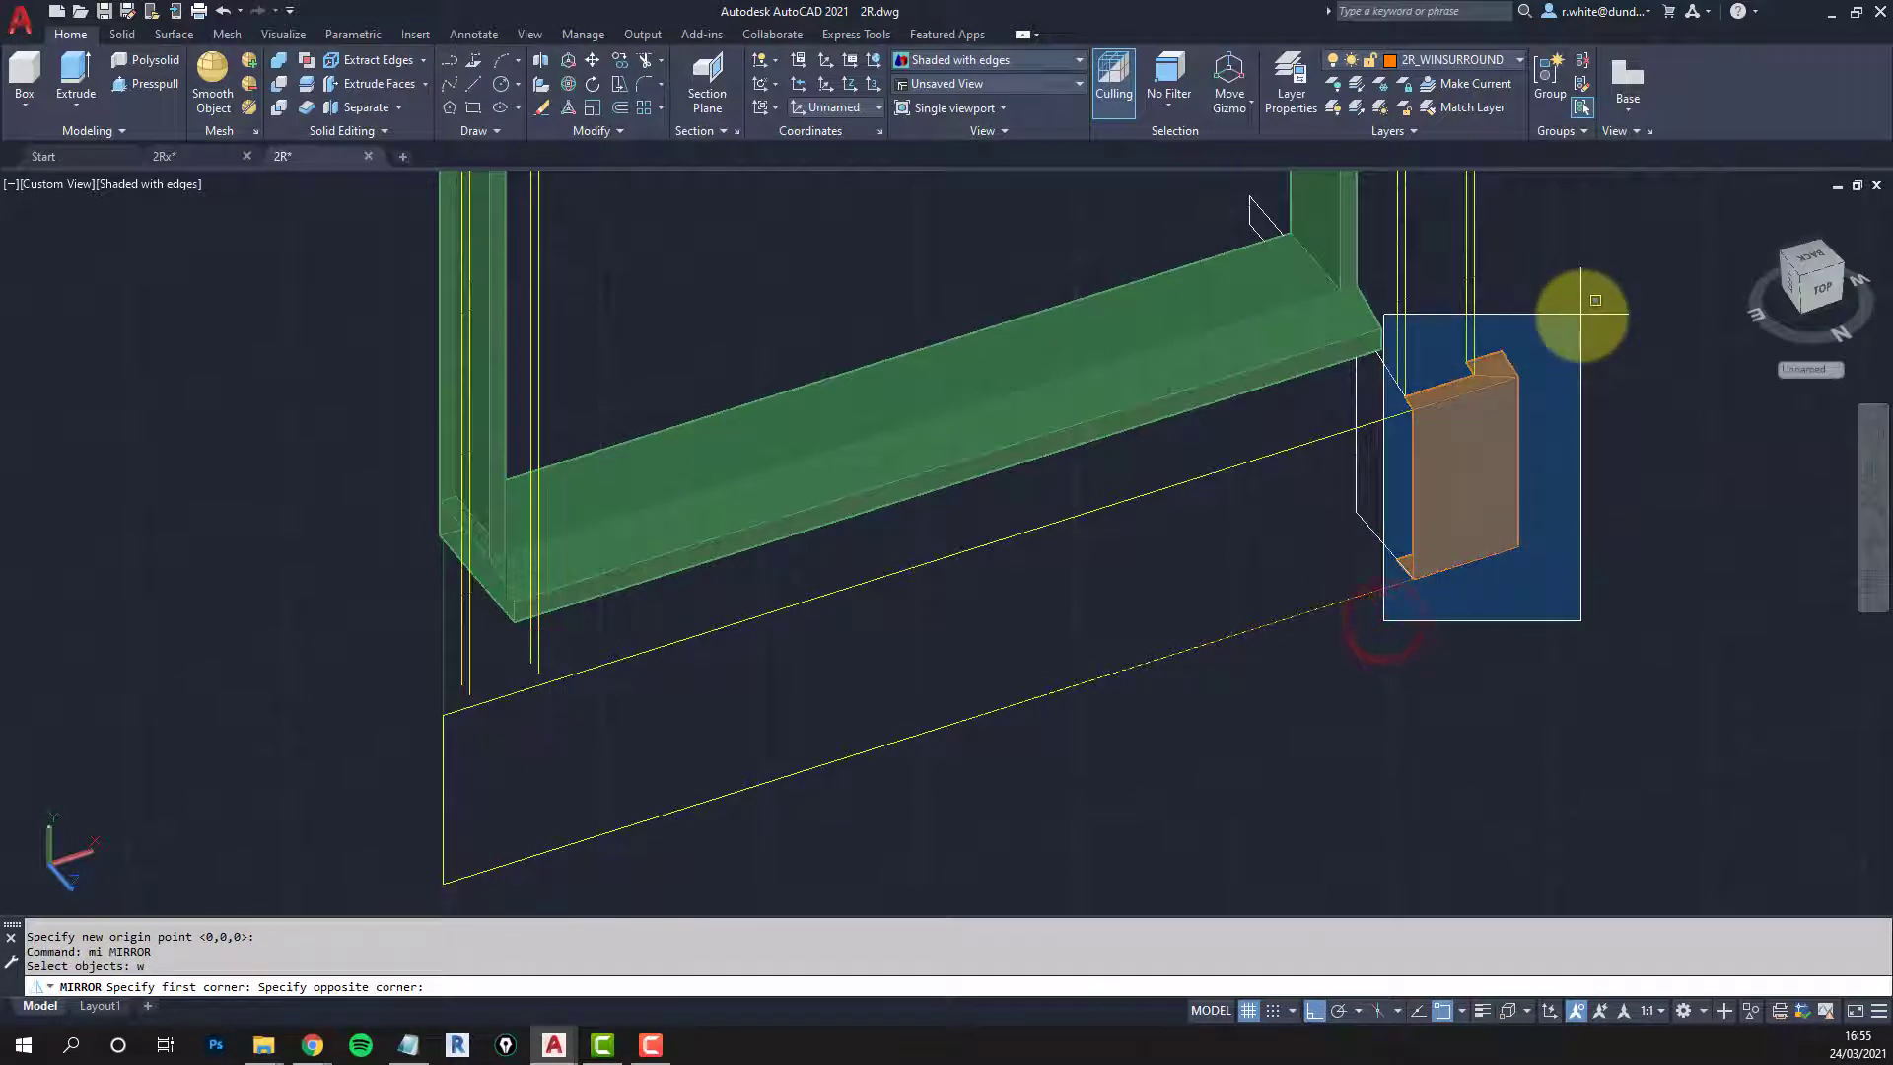
left_click(1581, 313)
key("Return")
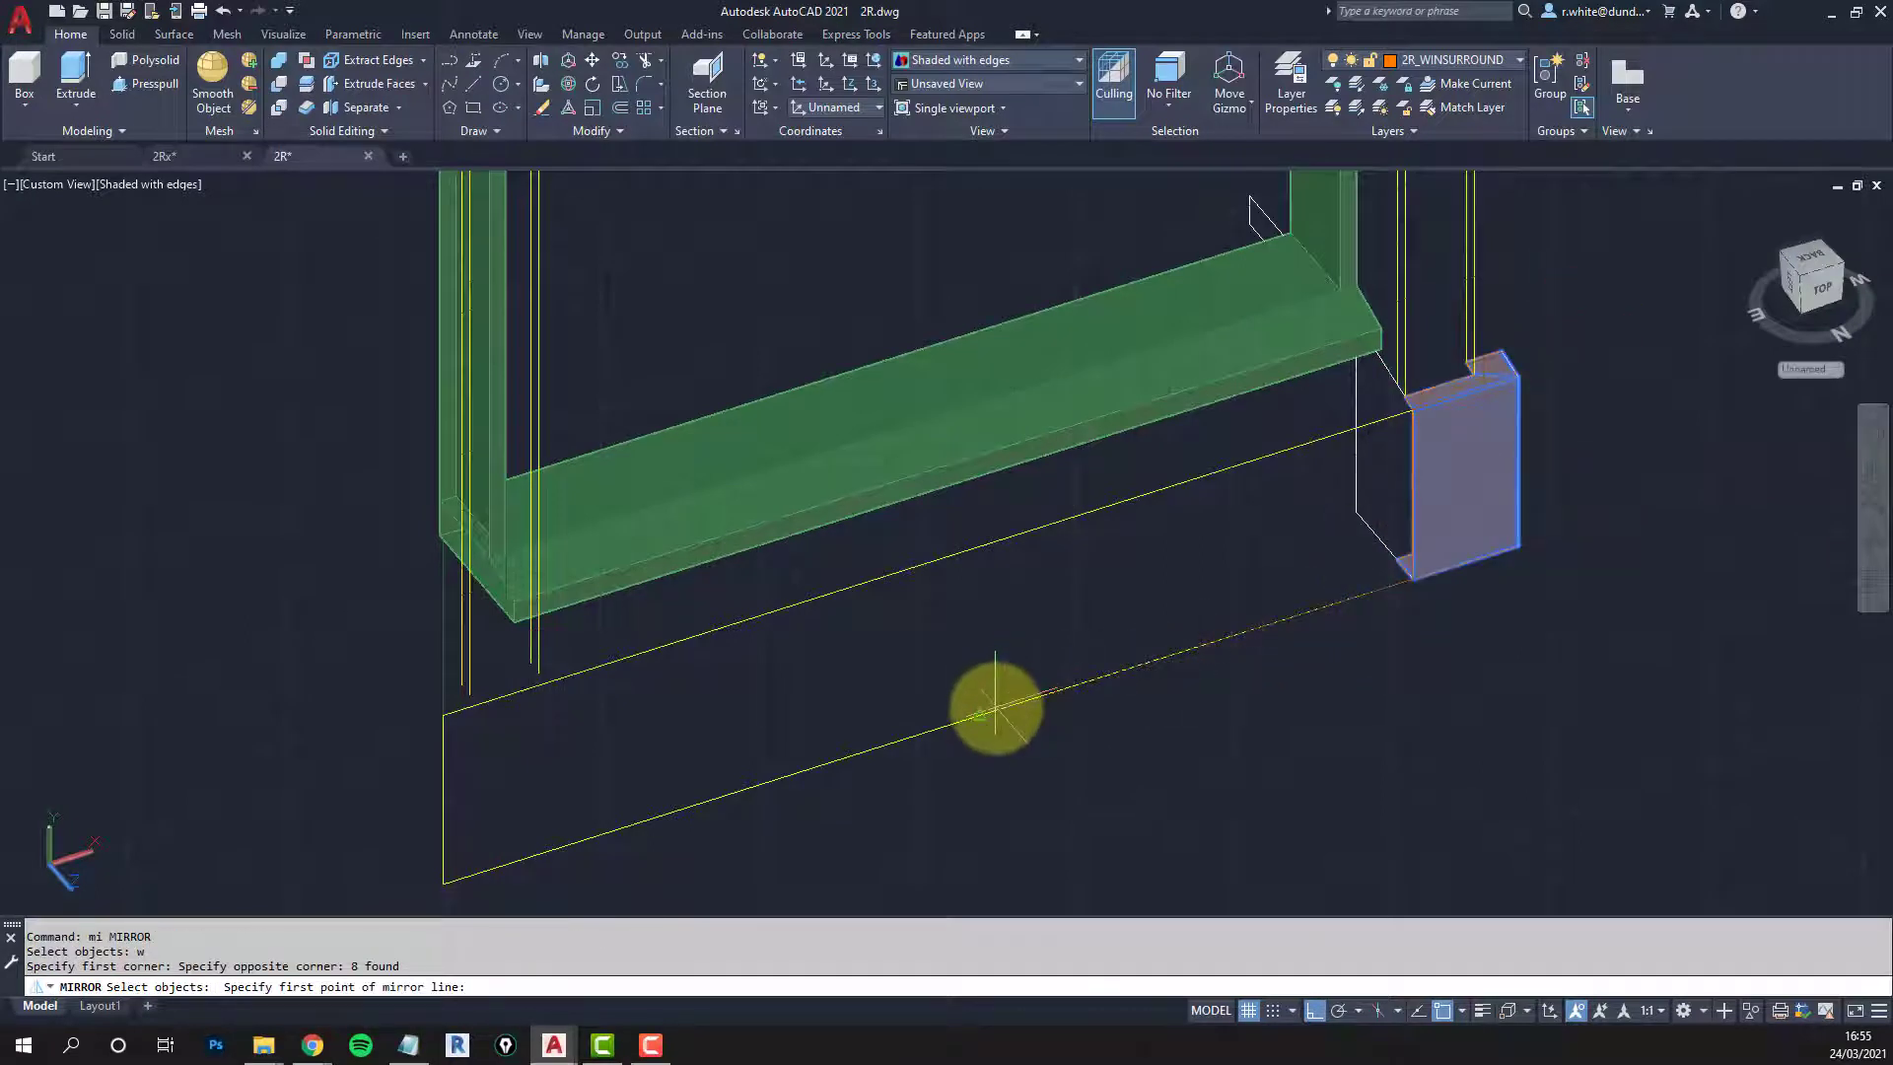
left_click(996, 708)
left_click(987, 596)
key("Return")
Step: Set the viewport's visual style to 2D Wireframe for a close view of the mirrored end block
middle_click_drag(984, 592, 1125, 535, "shift")
scroll(867, 582, "up", 3)
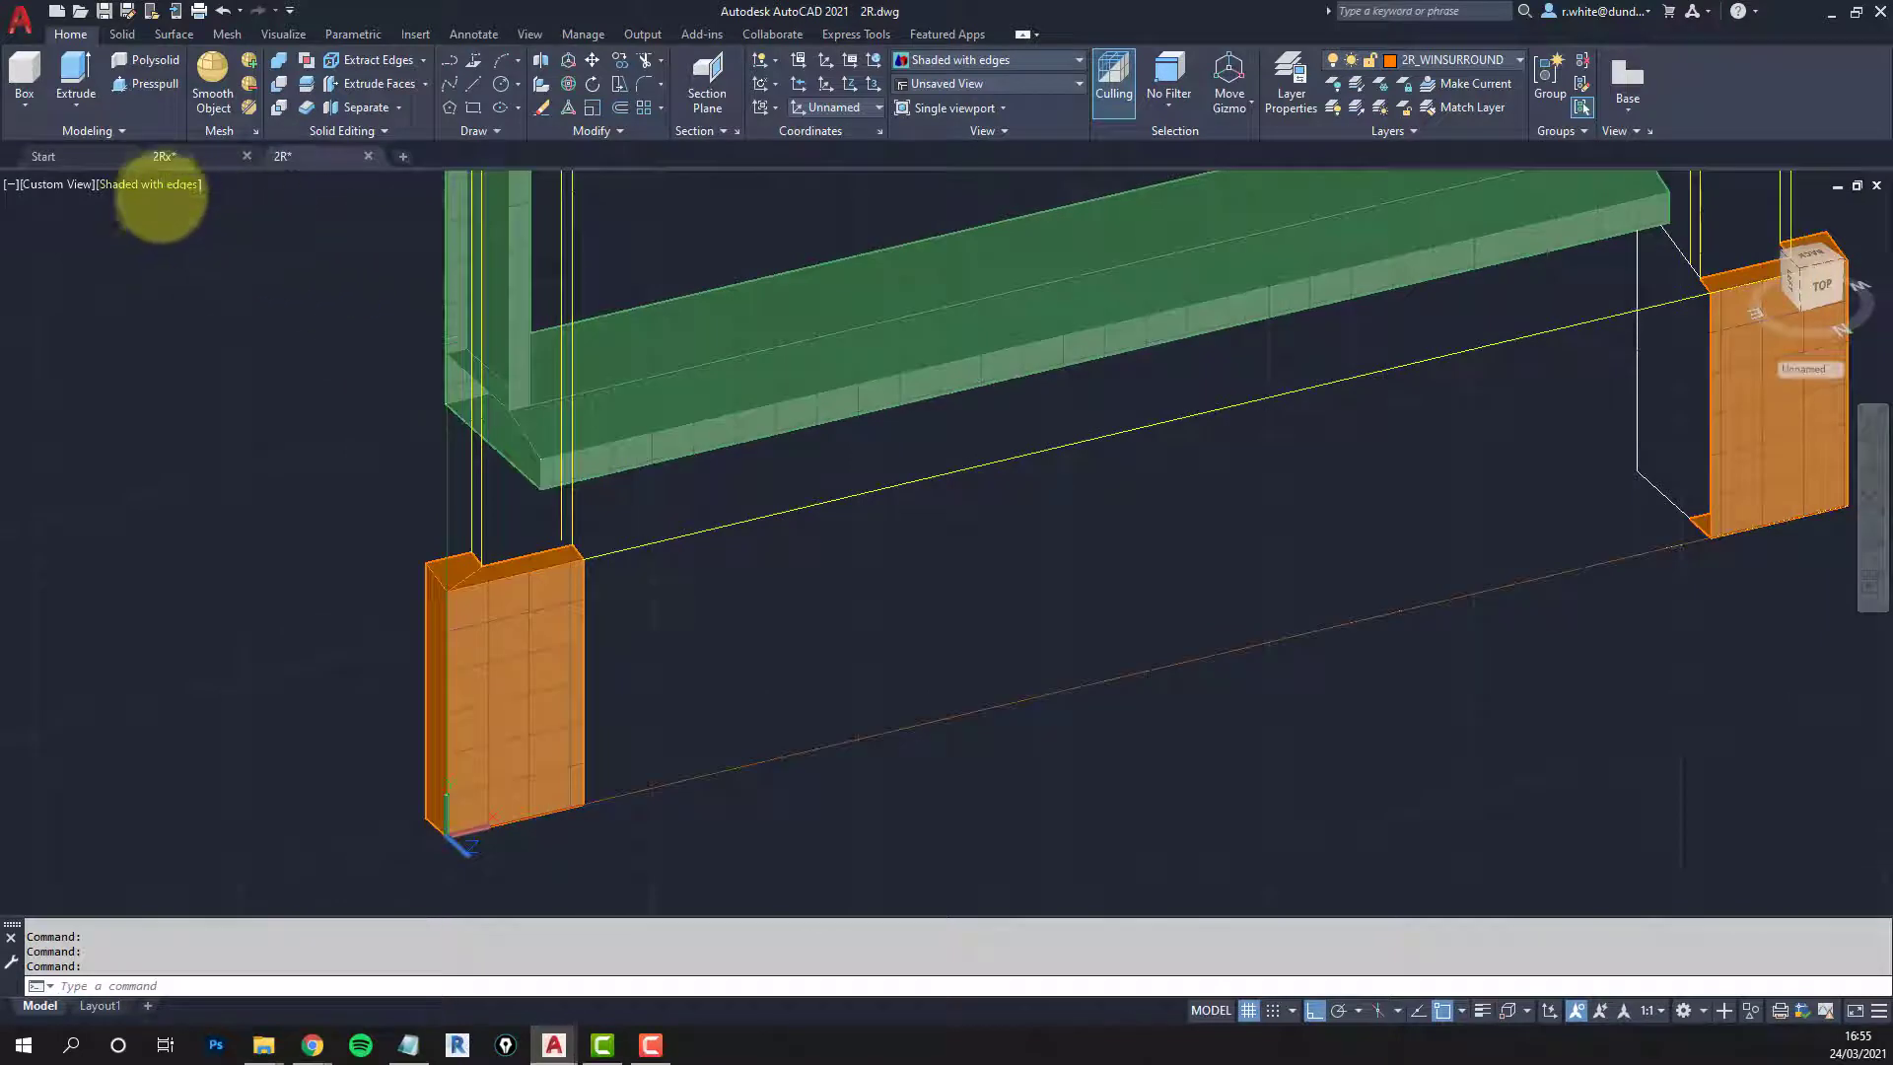
left_click(157, 184)
left_click(197, 234)
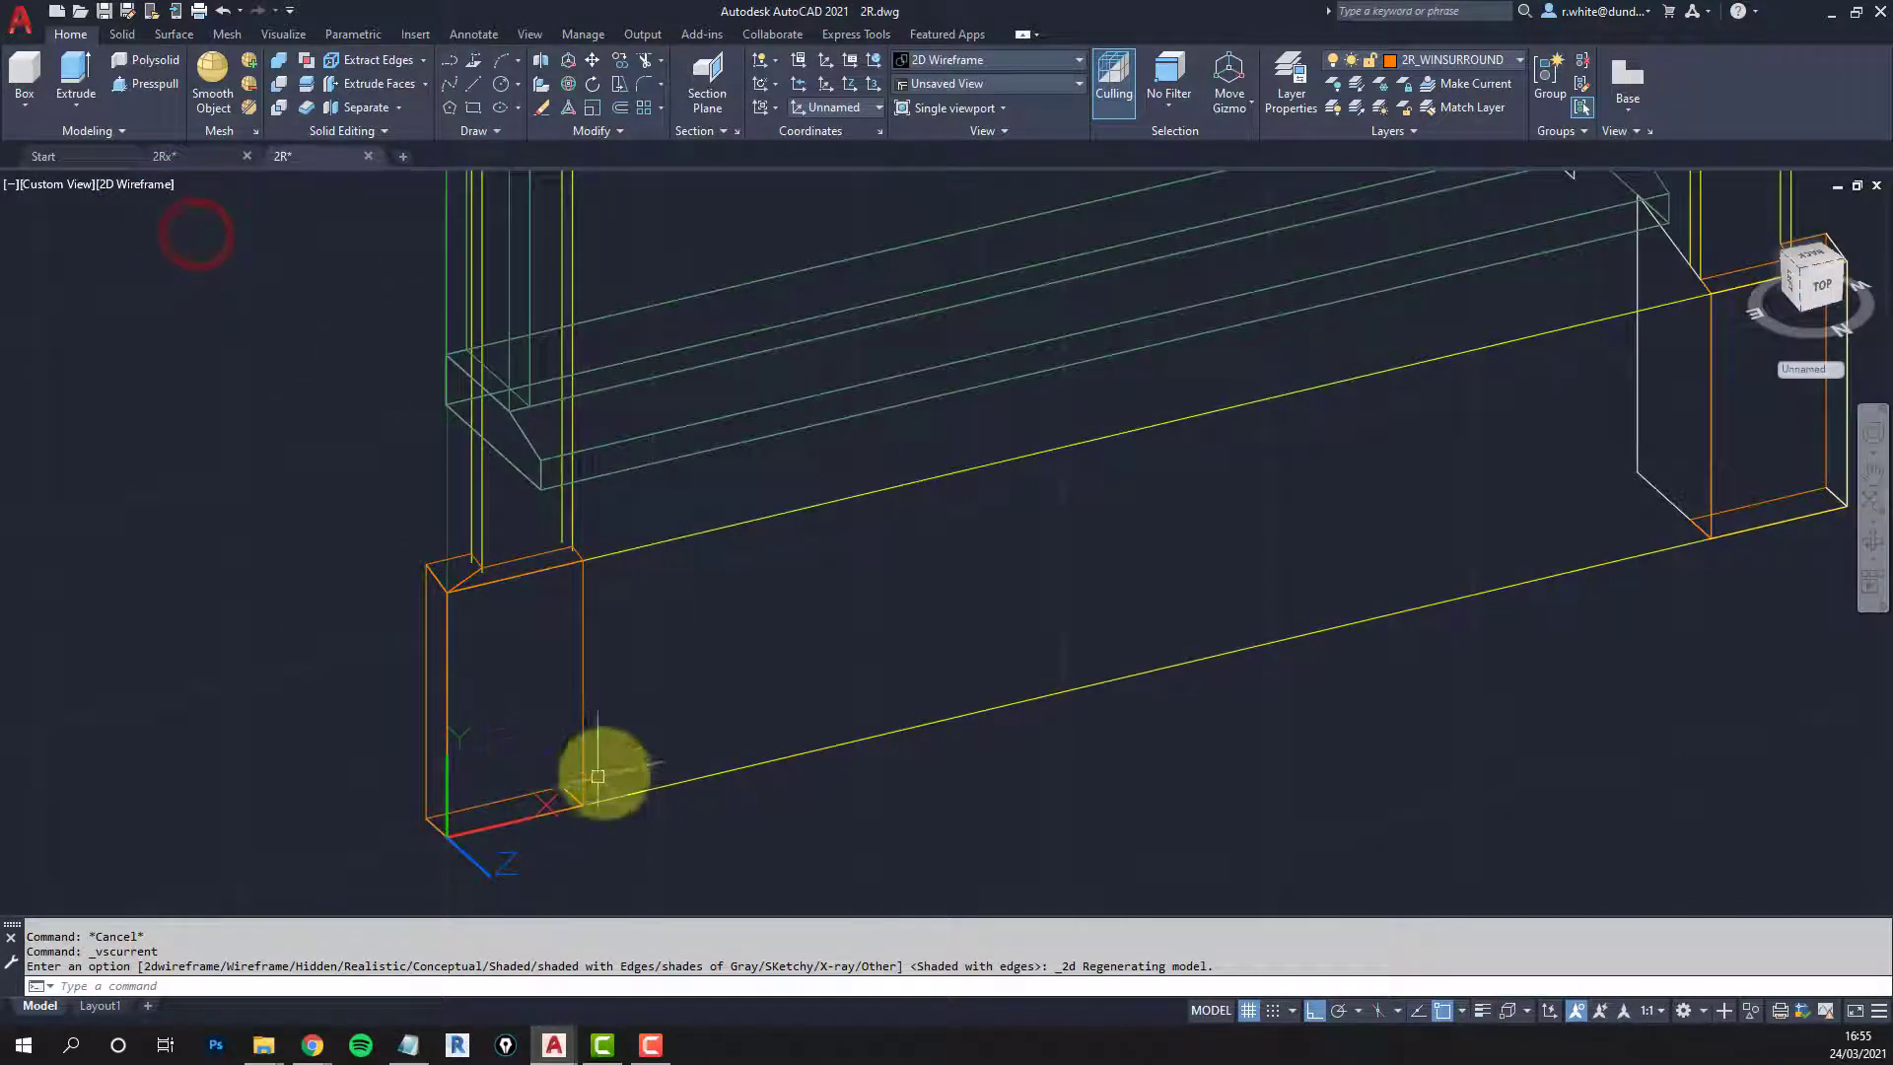
Step: Draw a 3D face along the sill's underside between the inner bottom edges of the two end blocks
middle_click_drag(604, 774, 453, 749)
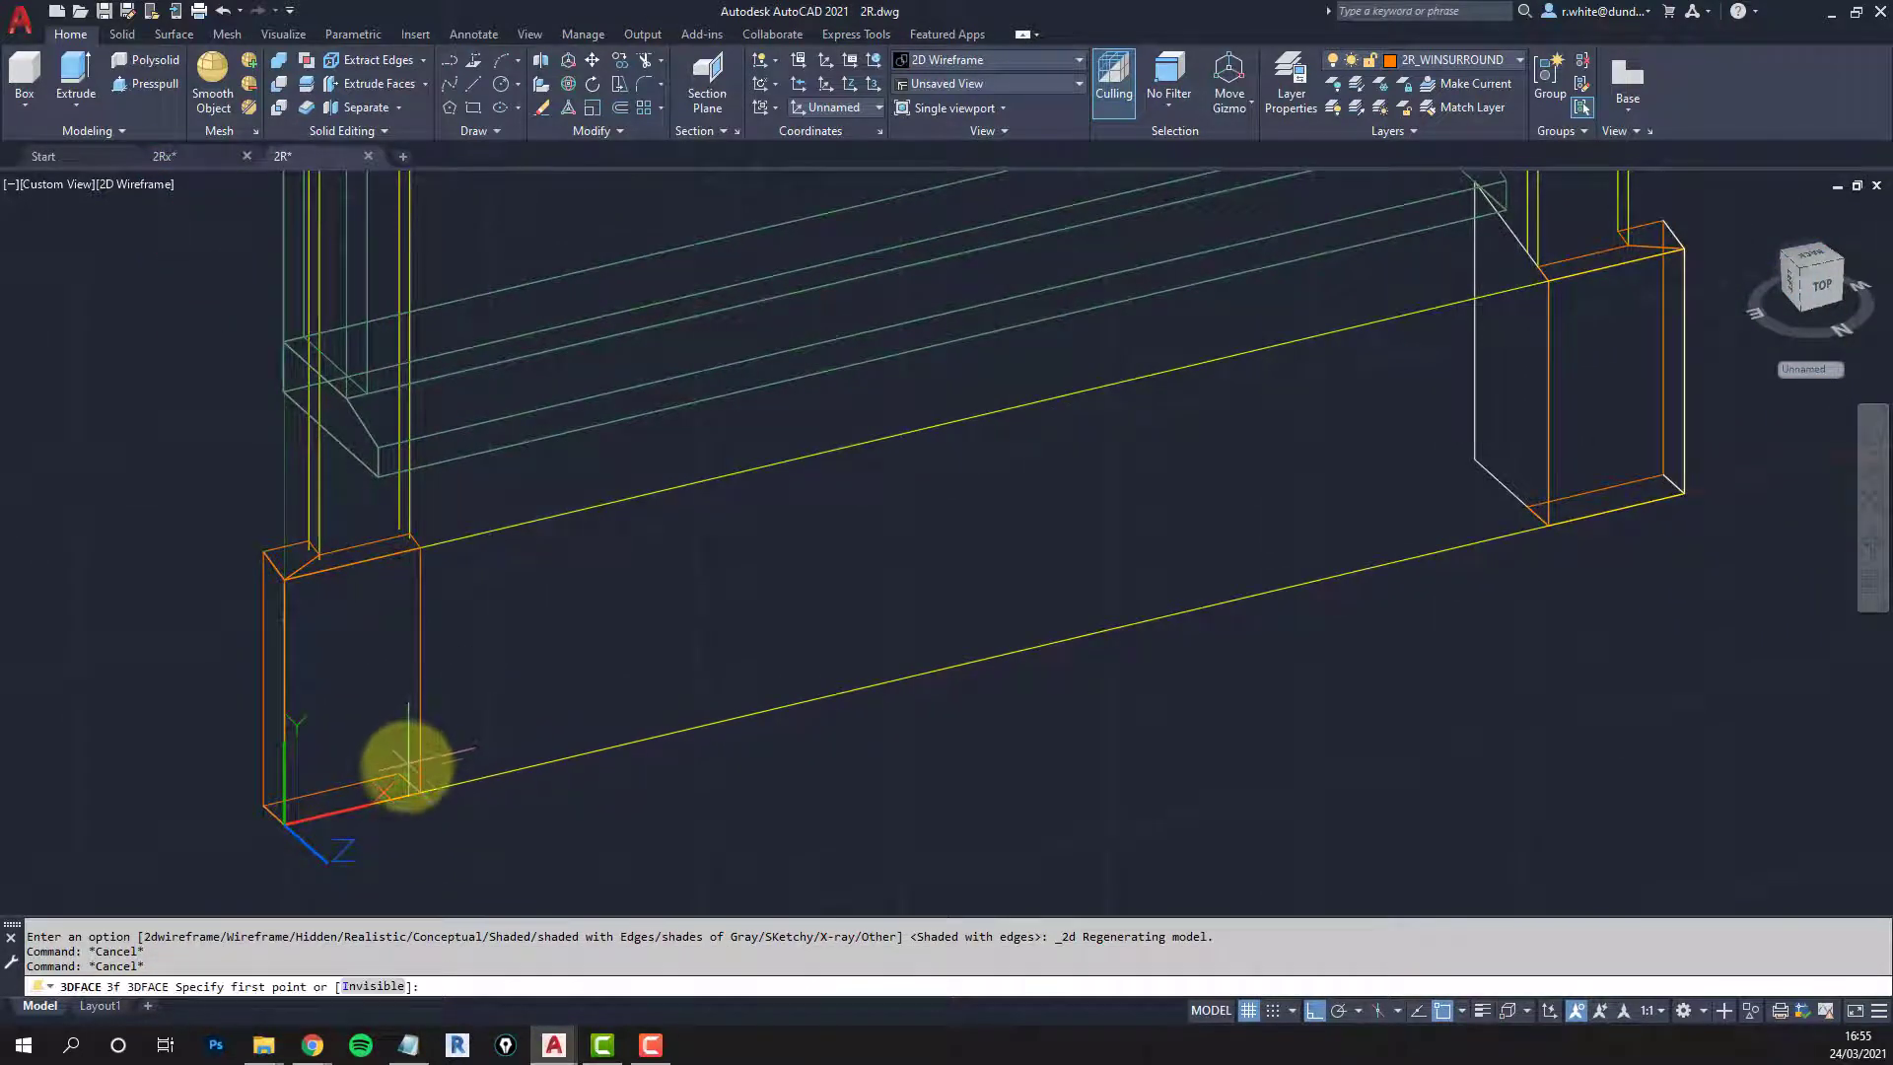
left_click(405, 769)
left_click(422, 791)
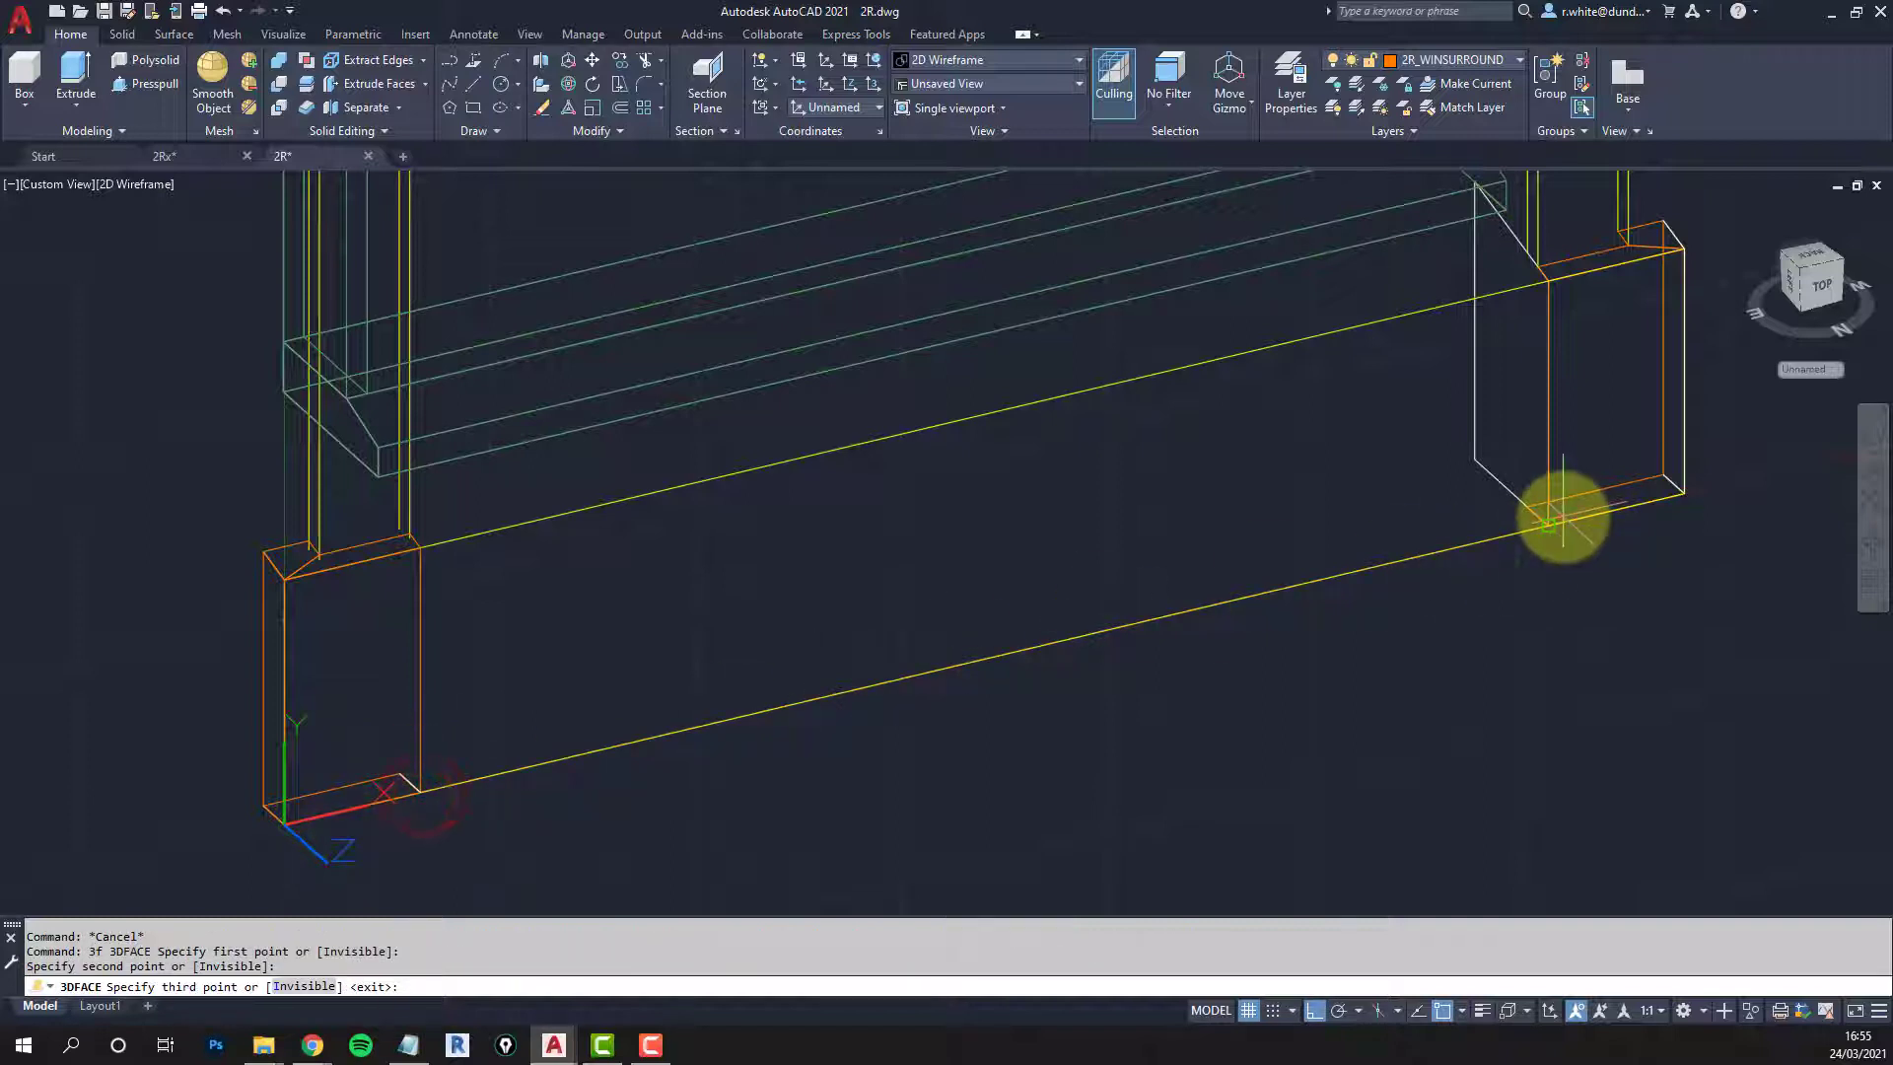
left_click(1560, 518)
left_click(1539, 505)
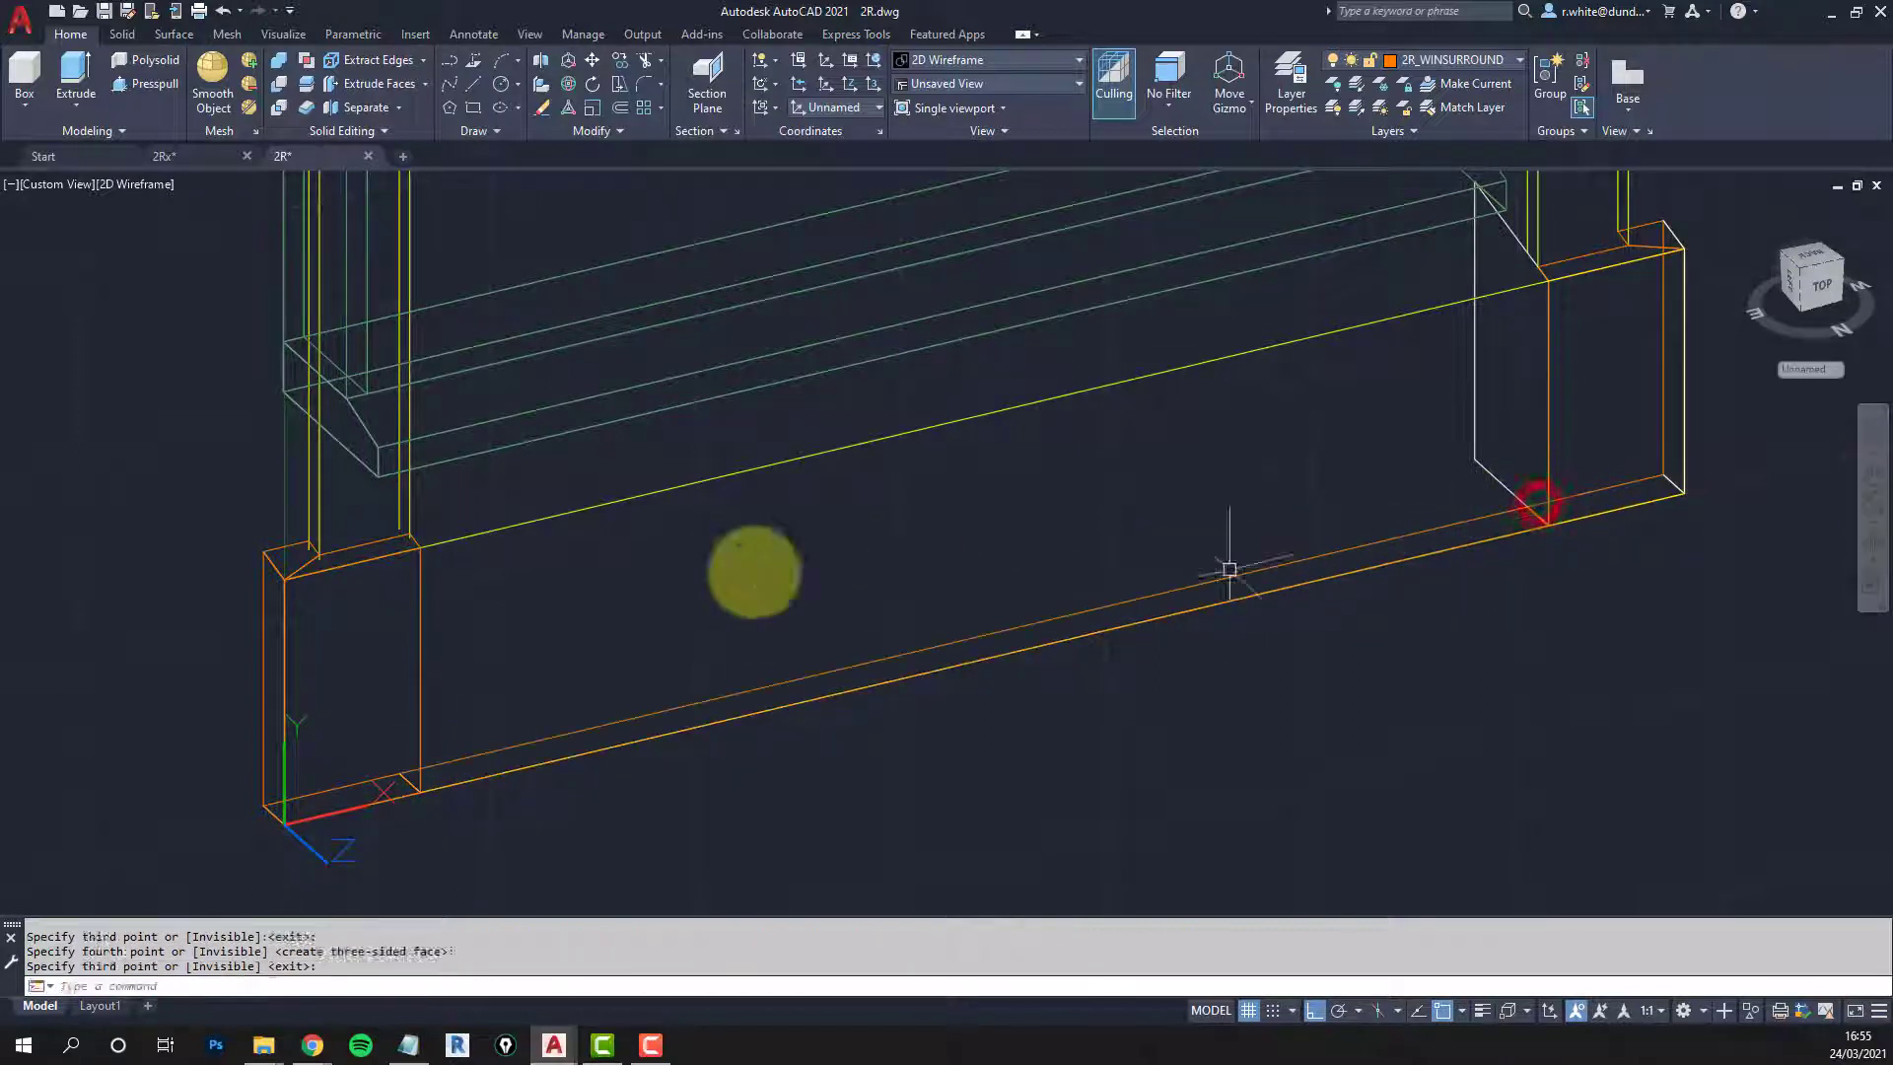
key("Return")
key("Return")
key("Return")
Step: Draw a 3D face for the sill's front between the inner front edges of the two end blocks
left_click(424, 547)
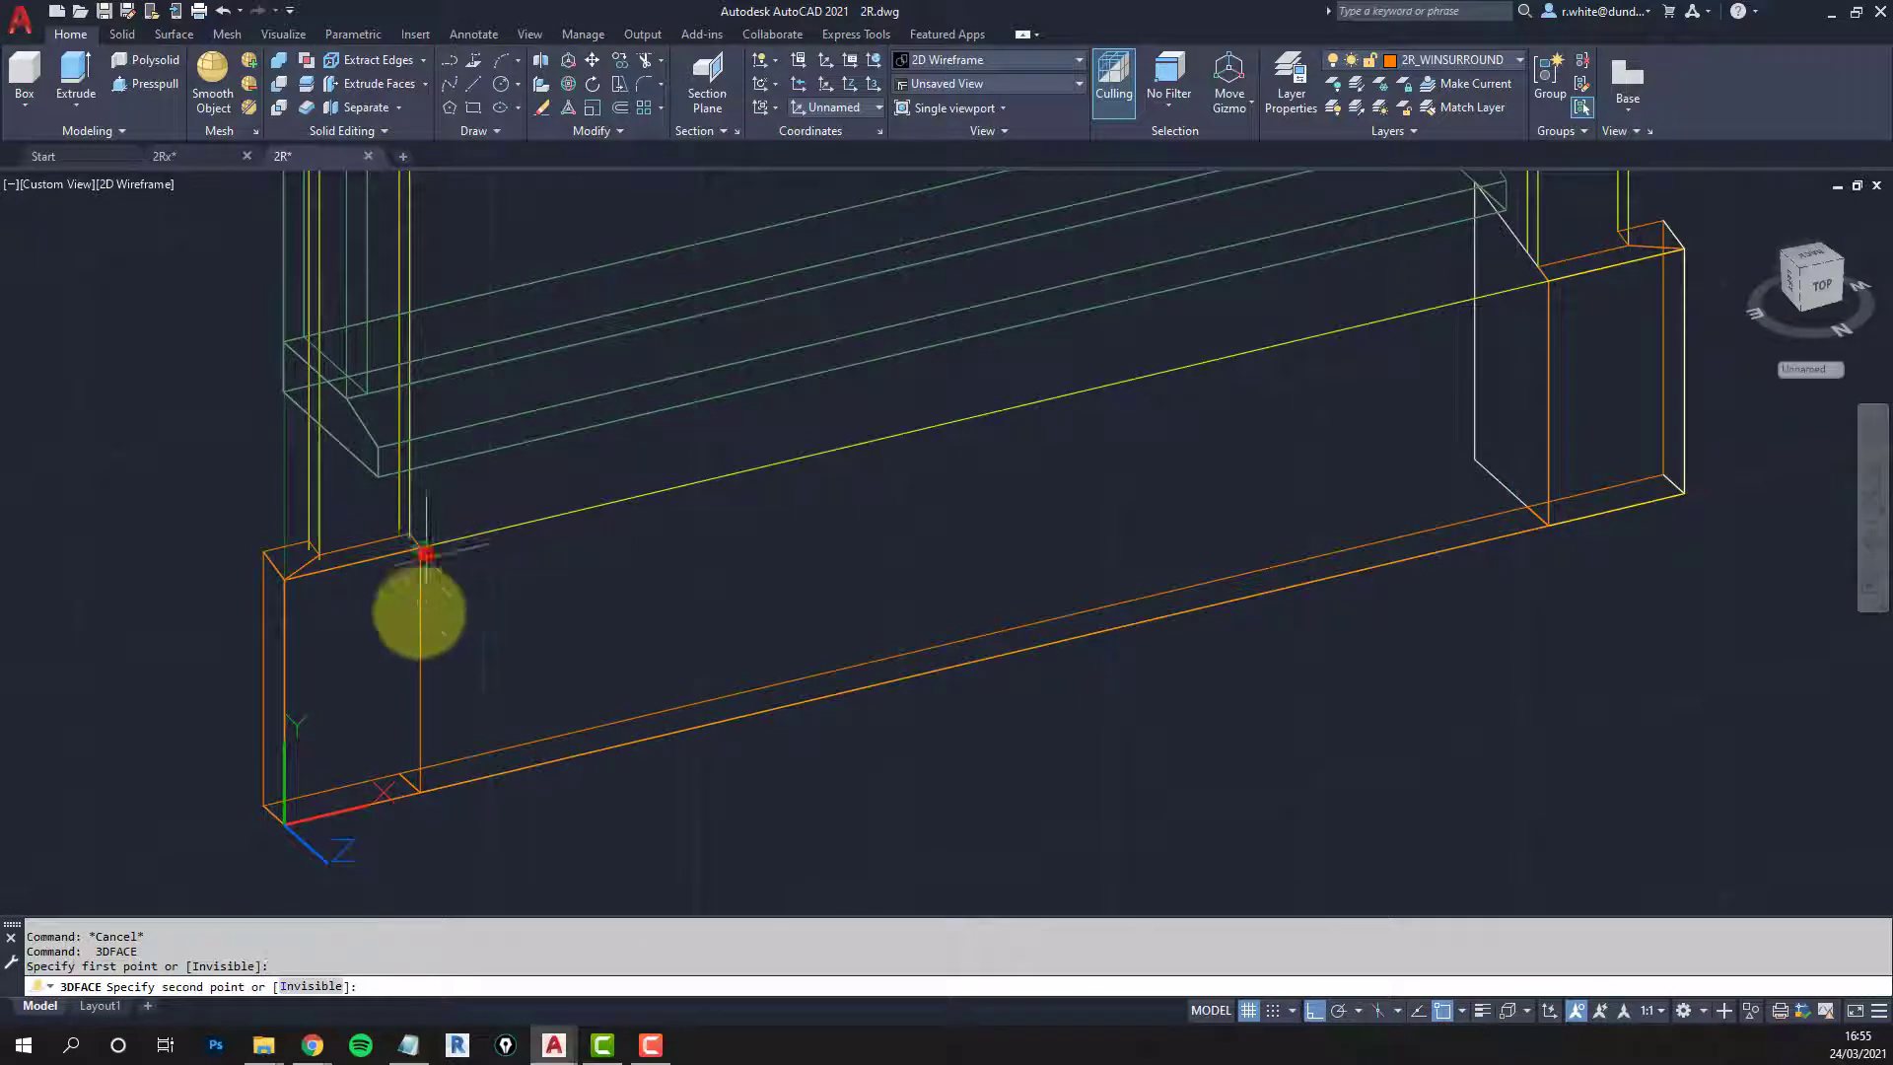
left_click(410, 792)
left_click(1549, 525)
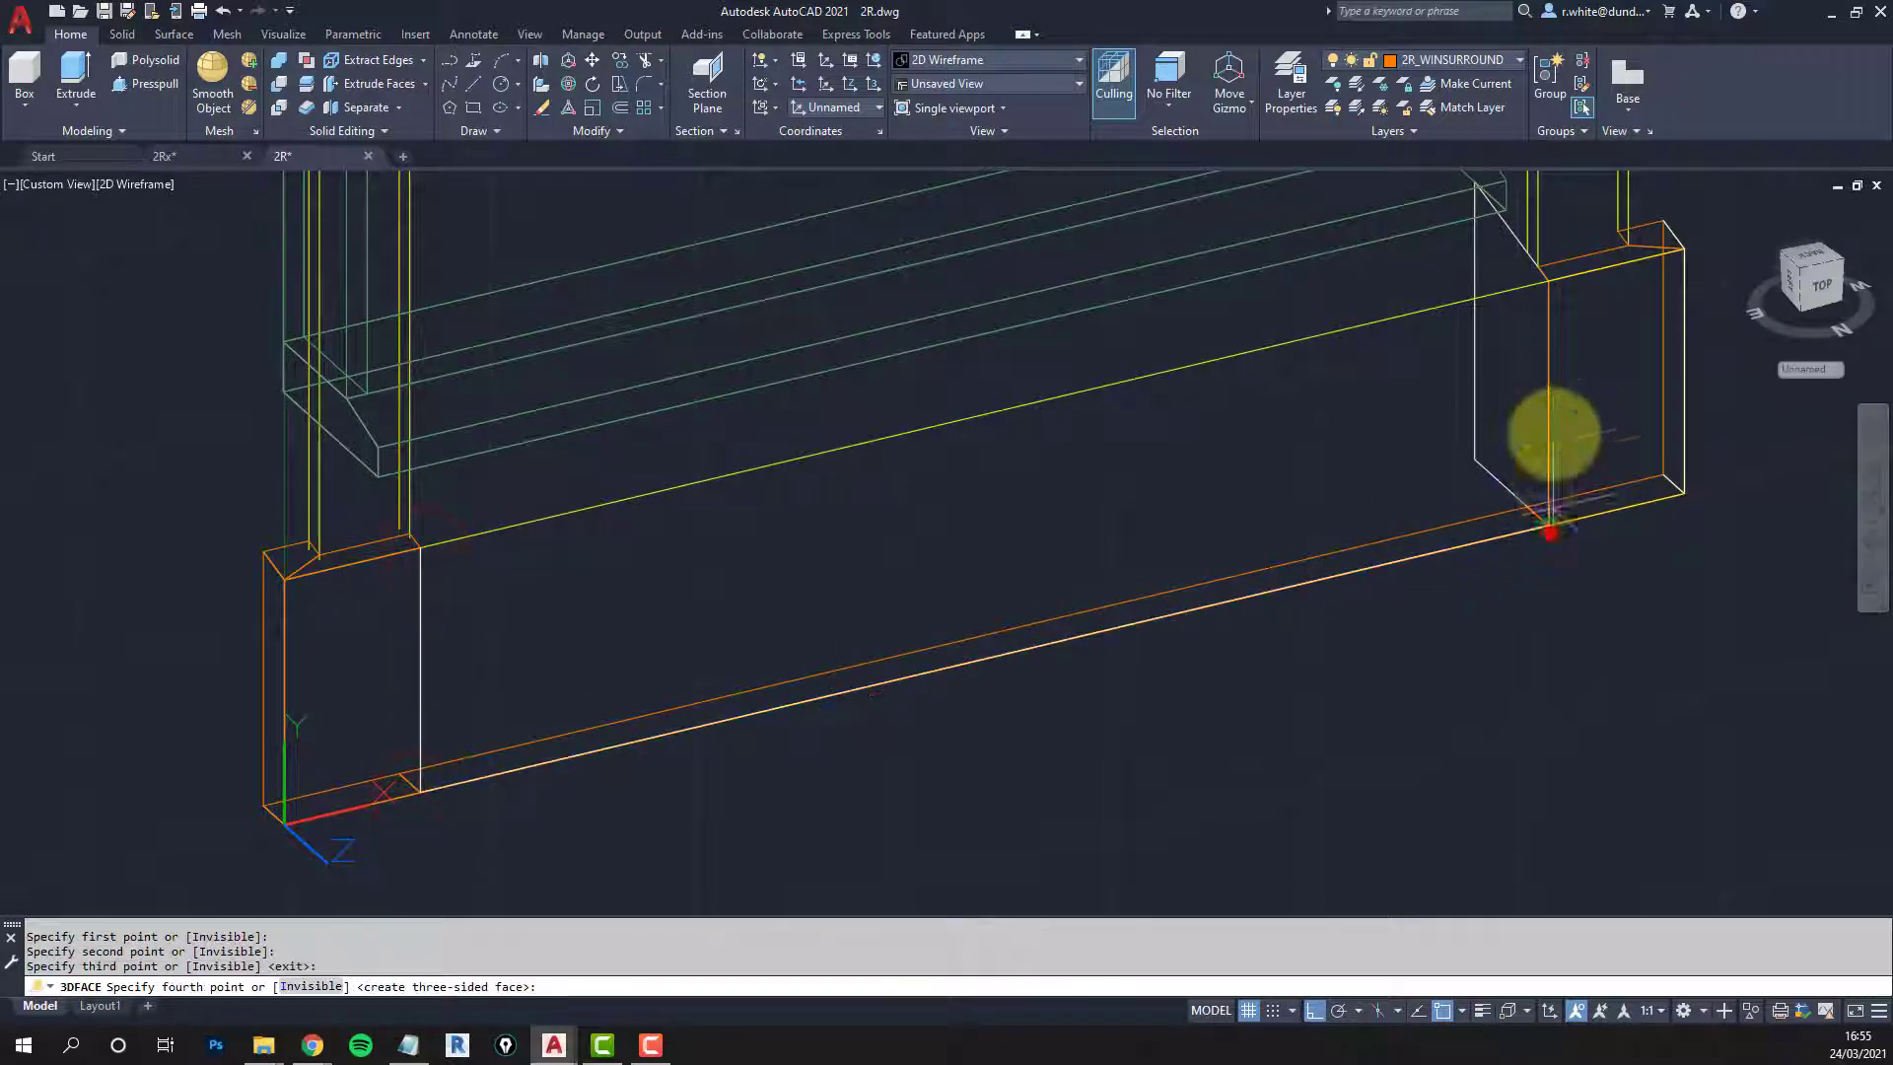
left_click(1550, 282)
middle_click_drag(1432, 348, 1437, 473)
scroll(1436, 474, "down", 1)
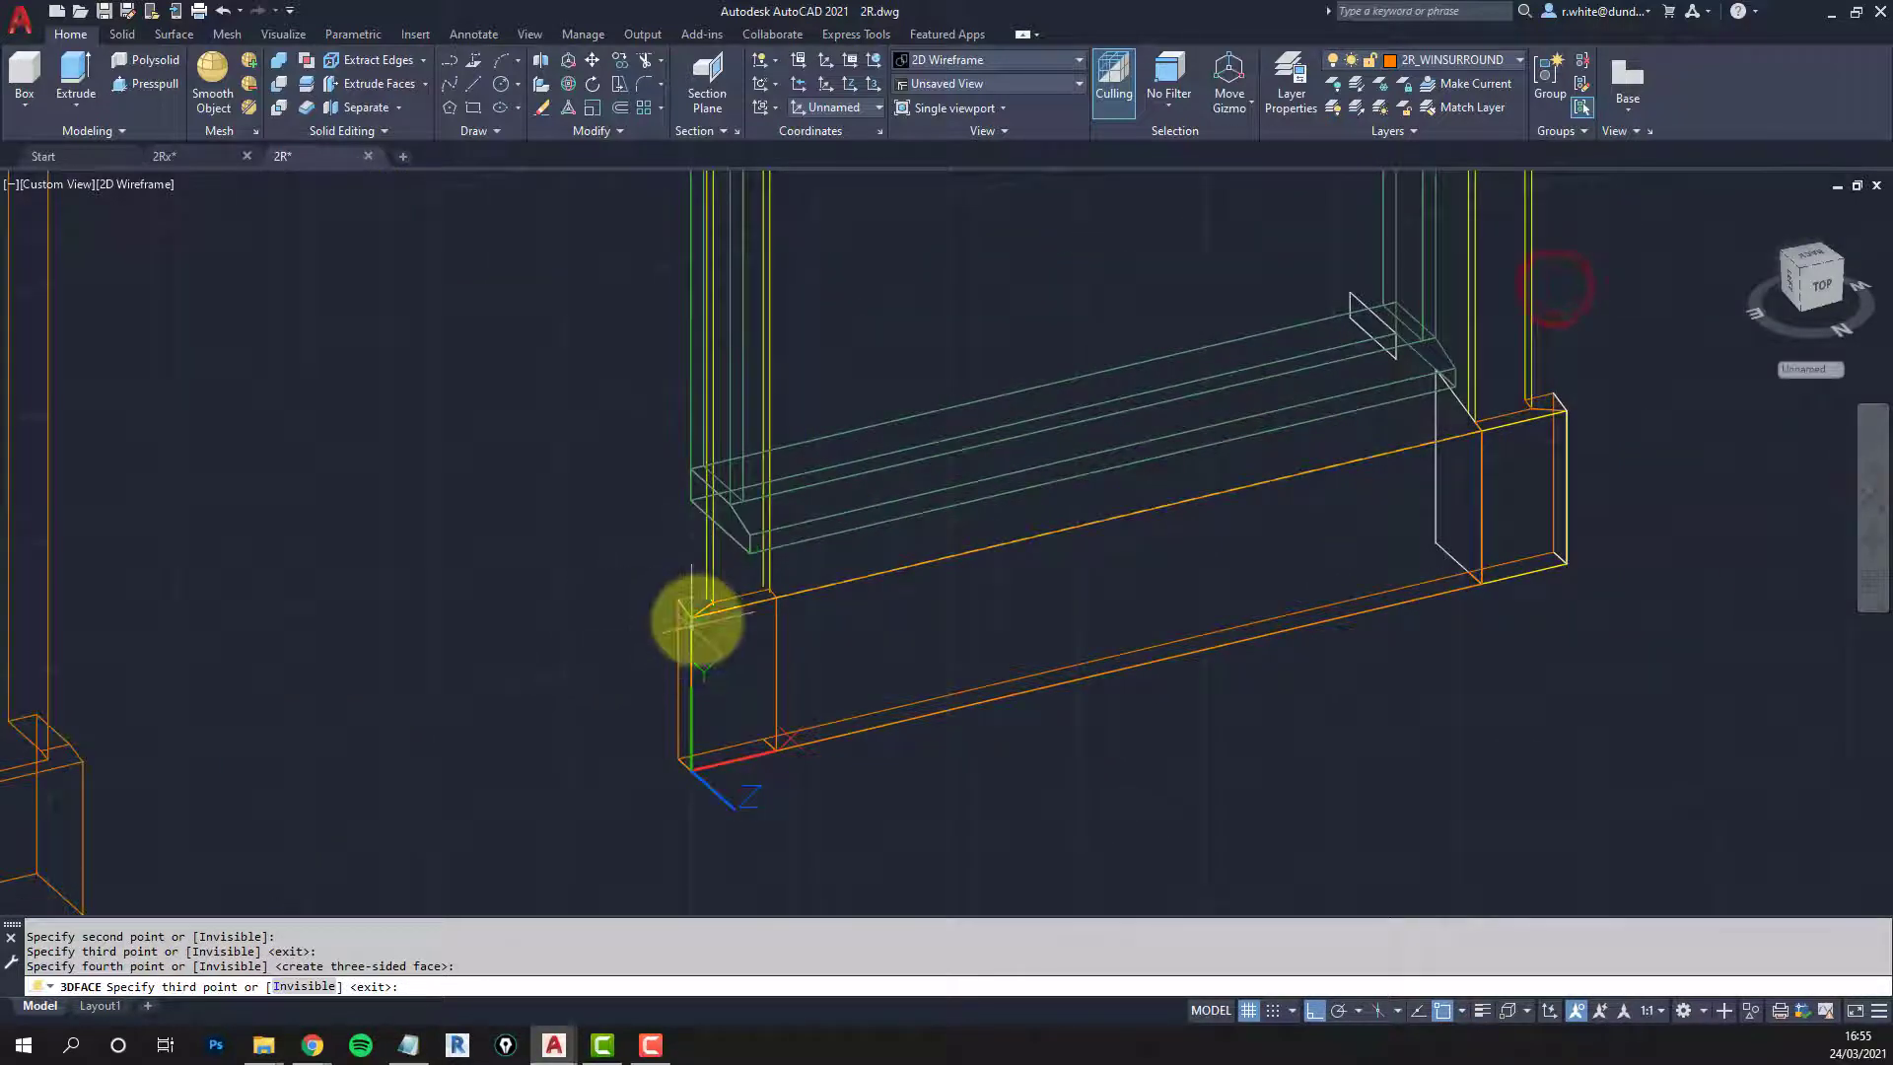
scroll(729, 604, "up", 5)
key("Escape")
key("Escape")
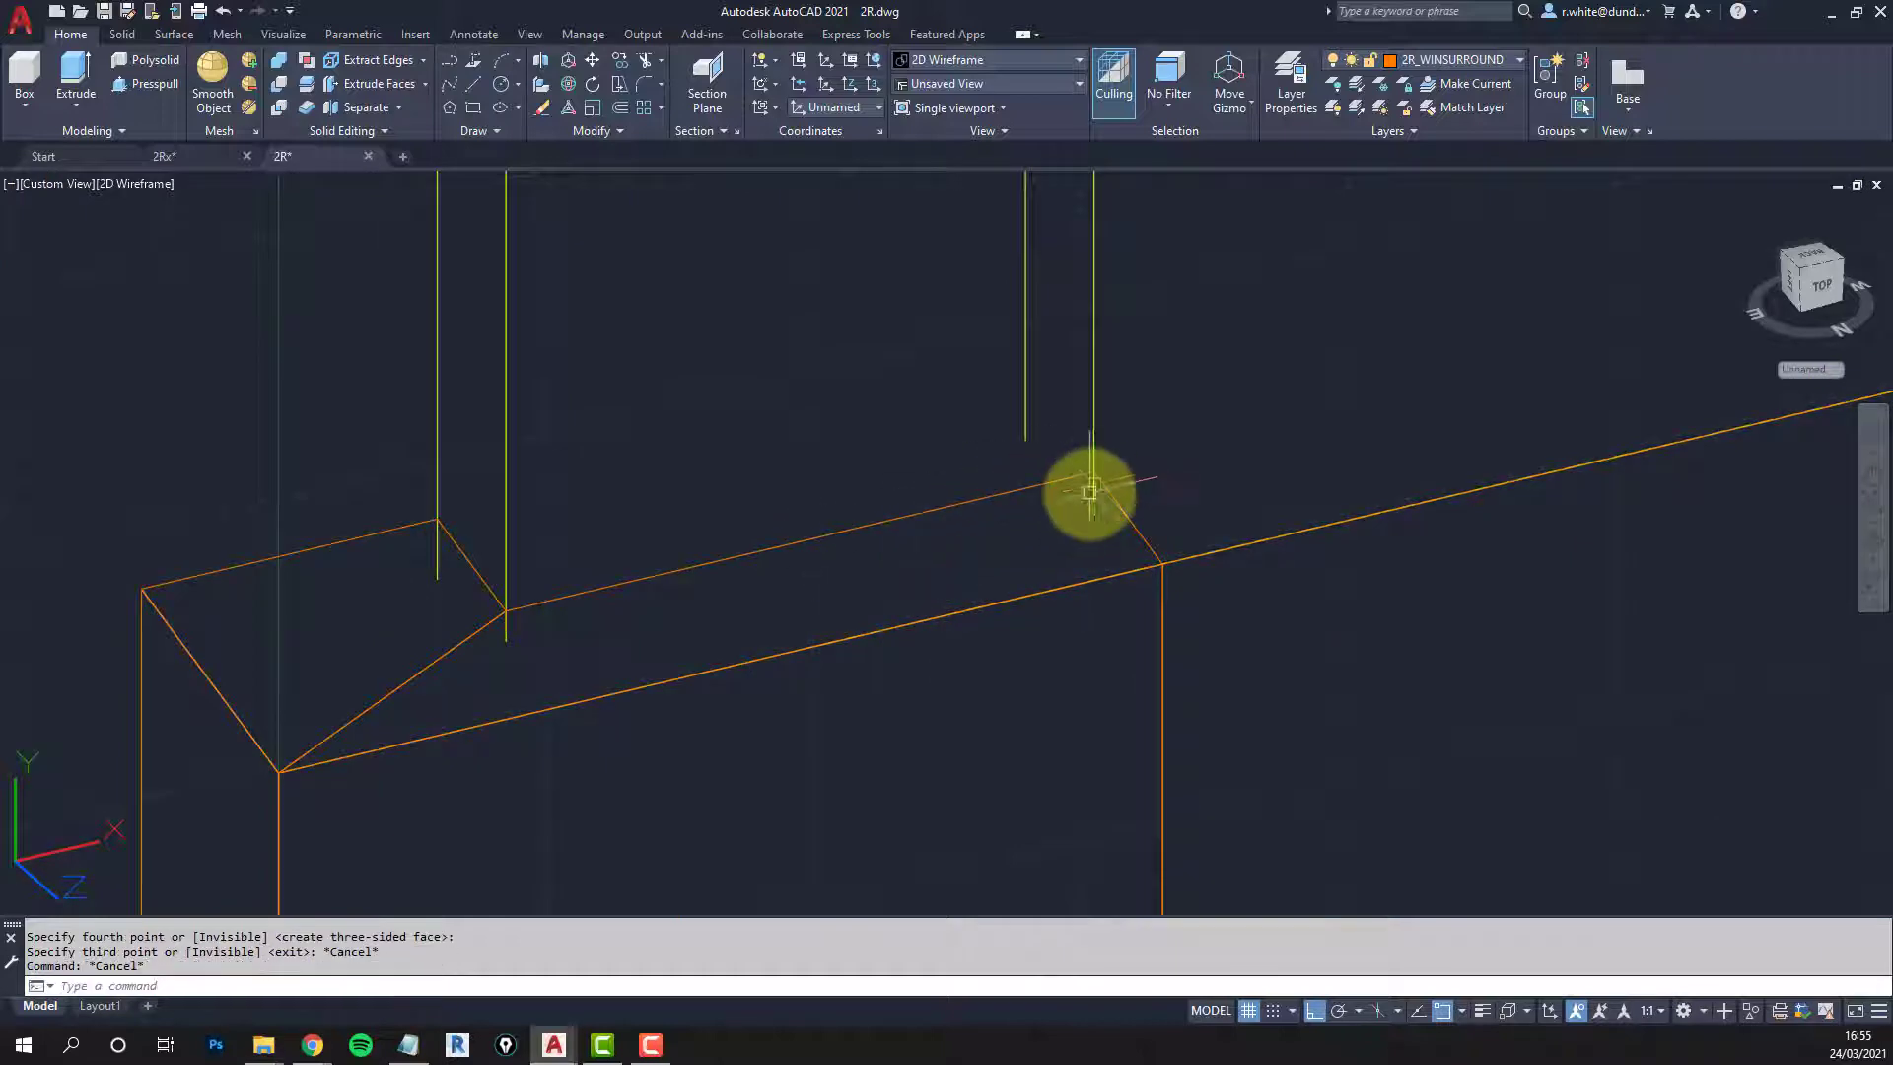
Step: Erase the four yellow vertical jamb lines above the mirrored end block with a crossing selection
scroll(600, 524, "down", 4)
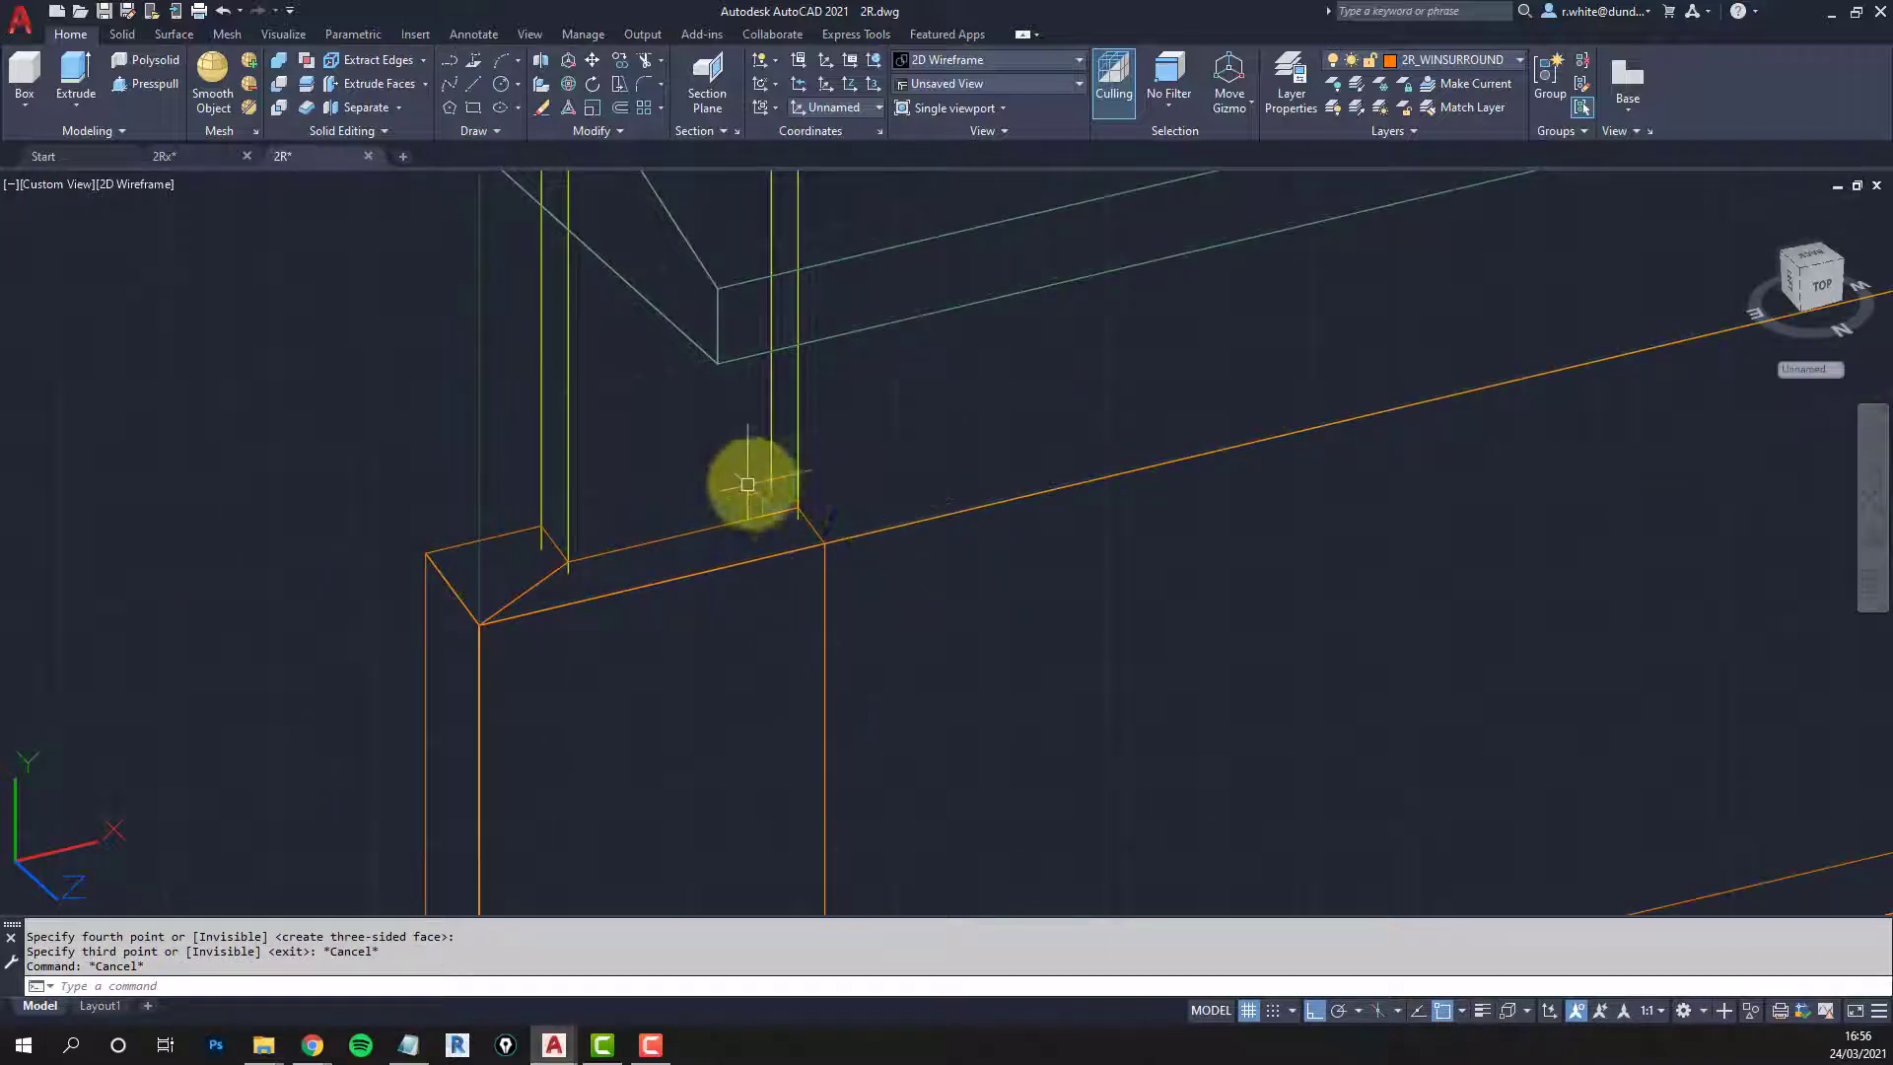
scroll(759, 486, "down", 3)
middle_click_drag(773, 486, 690, 592)
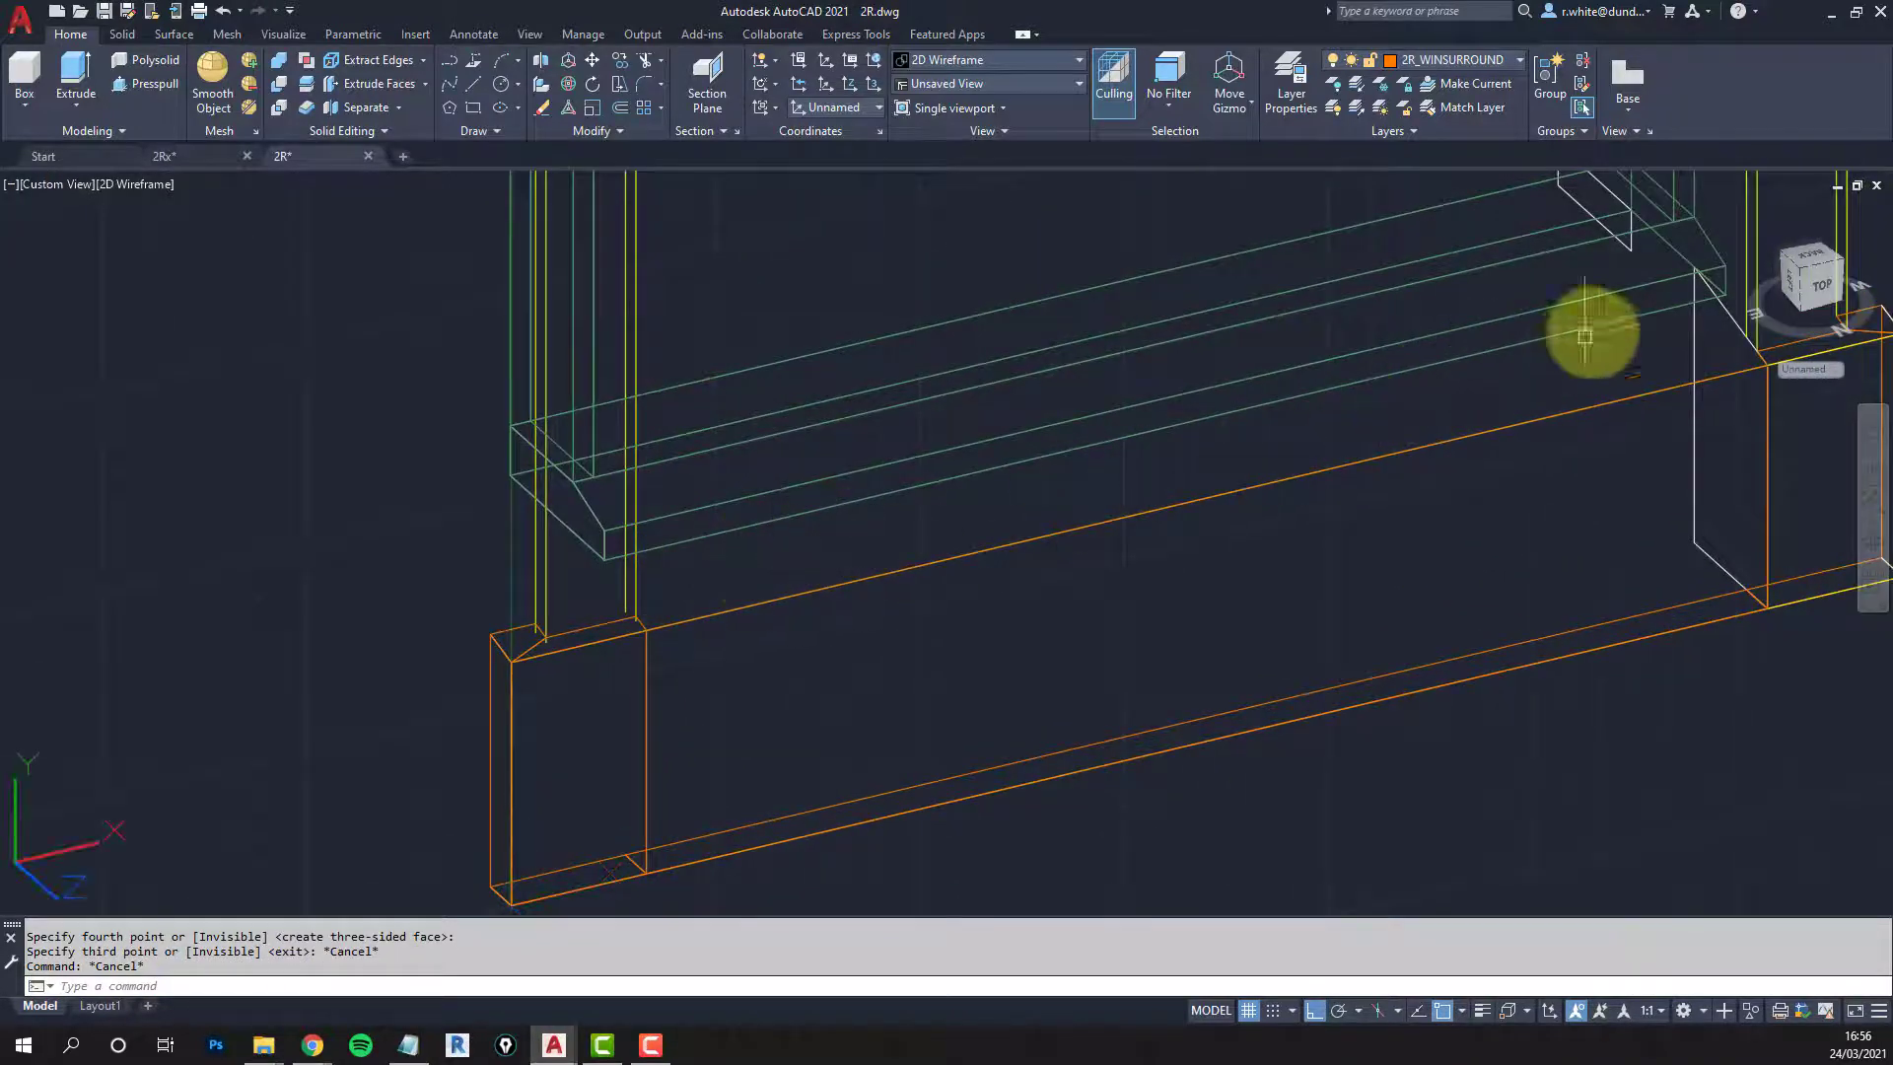
scroll(1585, 337, "up", 1)
key("Escape")
key("Escape")
scroll(497, 653, "up", 2)
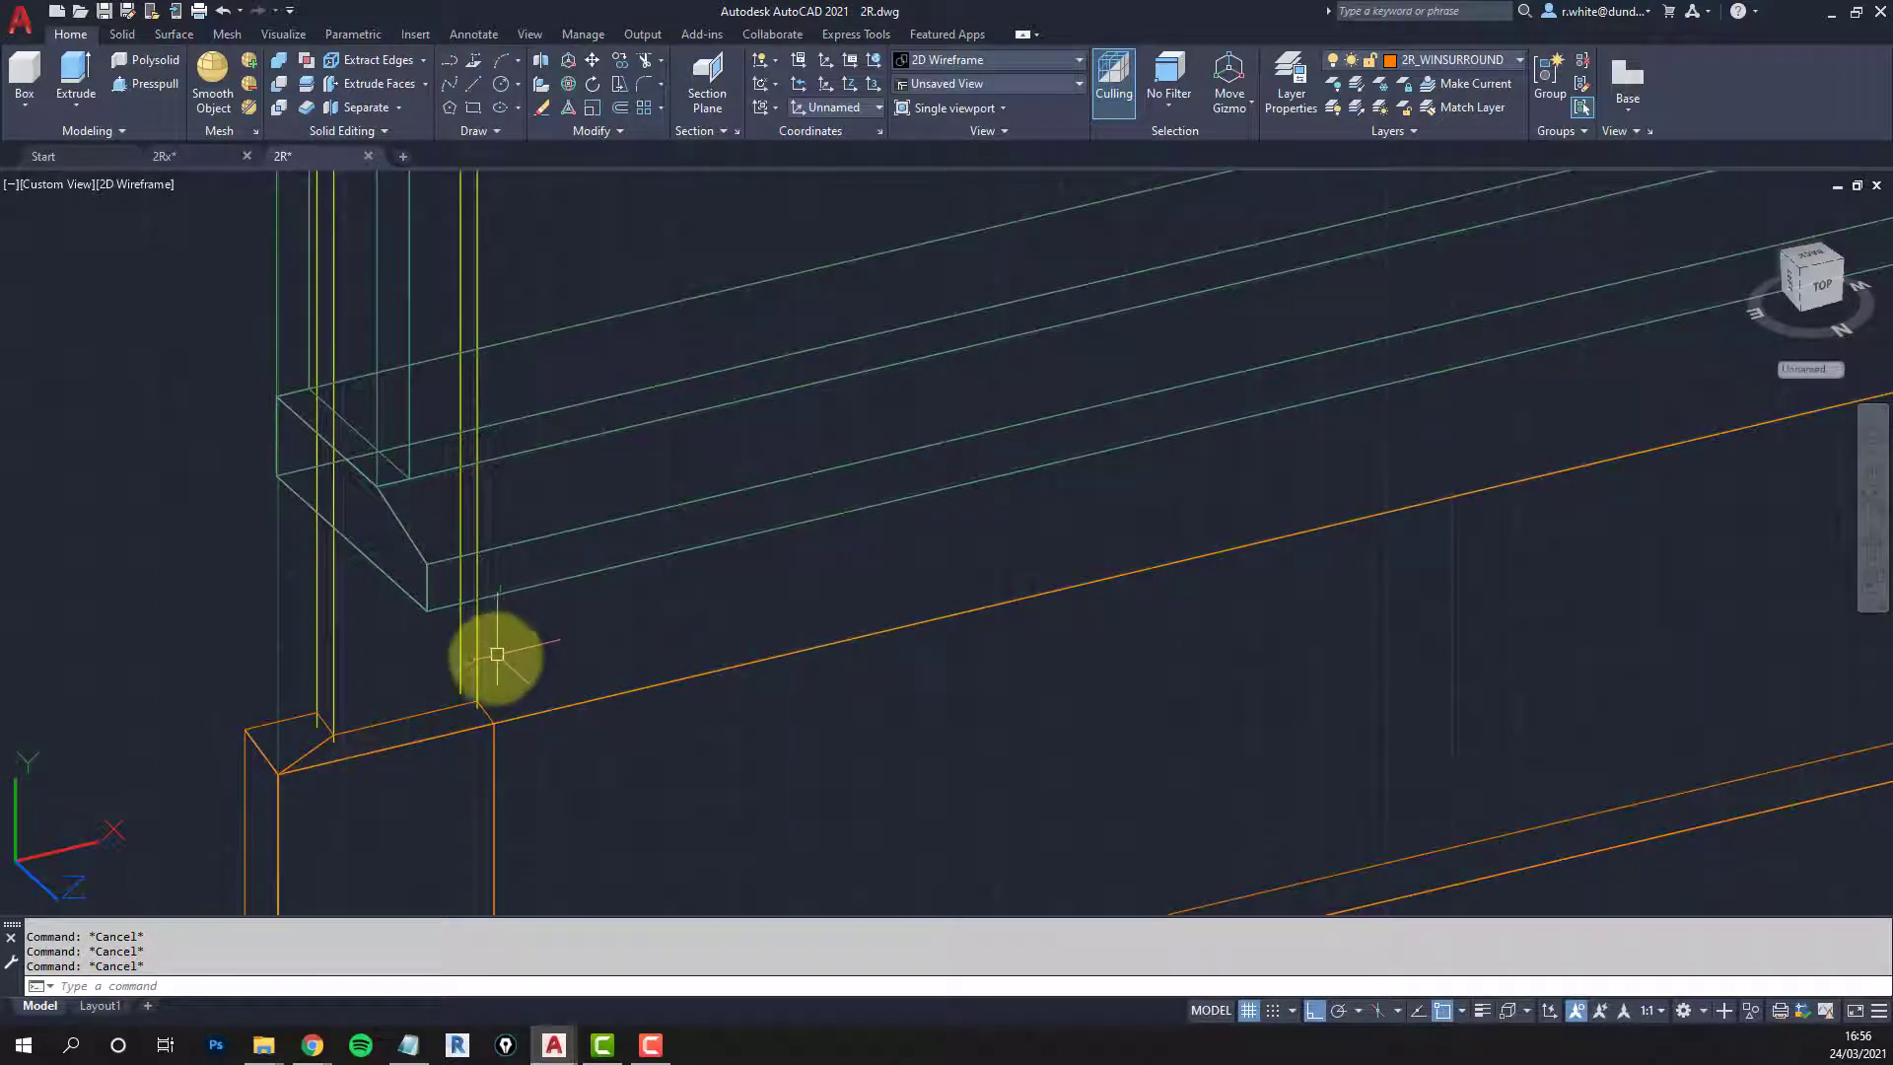
key("Return")
left_click(486, 636)
left_click(317, 664)
scroll(726, 617, "down", 2)
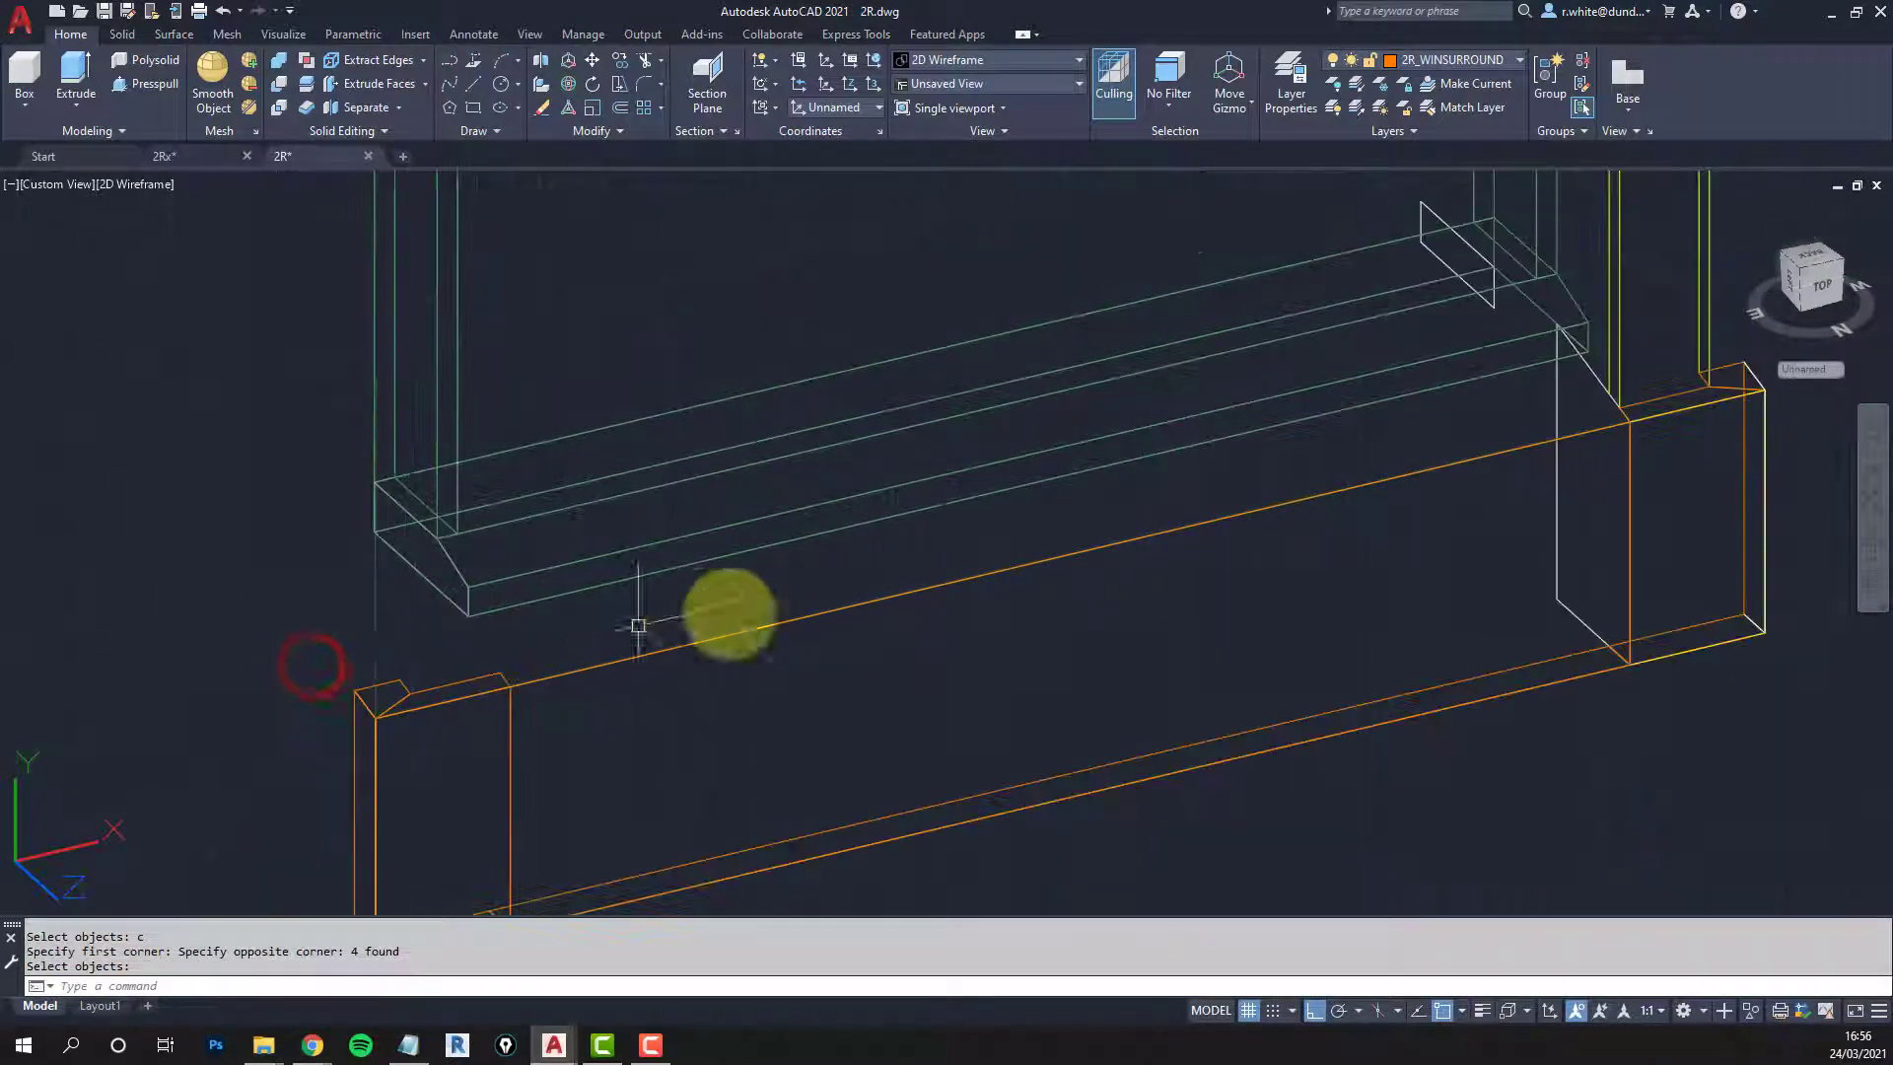
Step: Copy the inner pair of yellow jamb lines from the original end block to both upper corners of the mirrored block
mouse_move(907, 591)
middle_mouse_down()
mouse_move(637, 605)
mouse_move(524, 666)
middle_mouse_up()
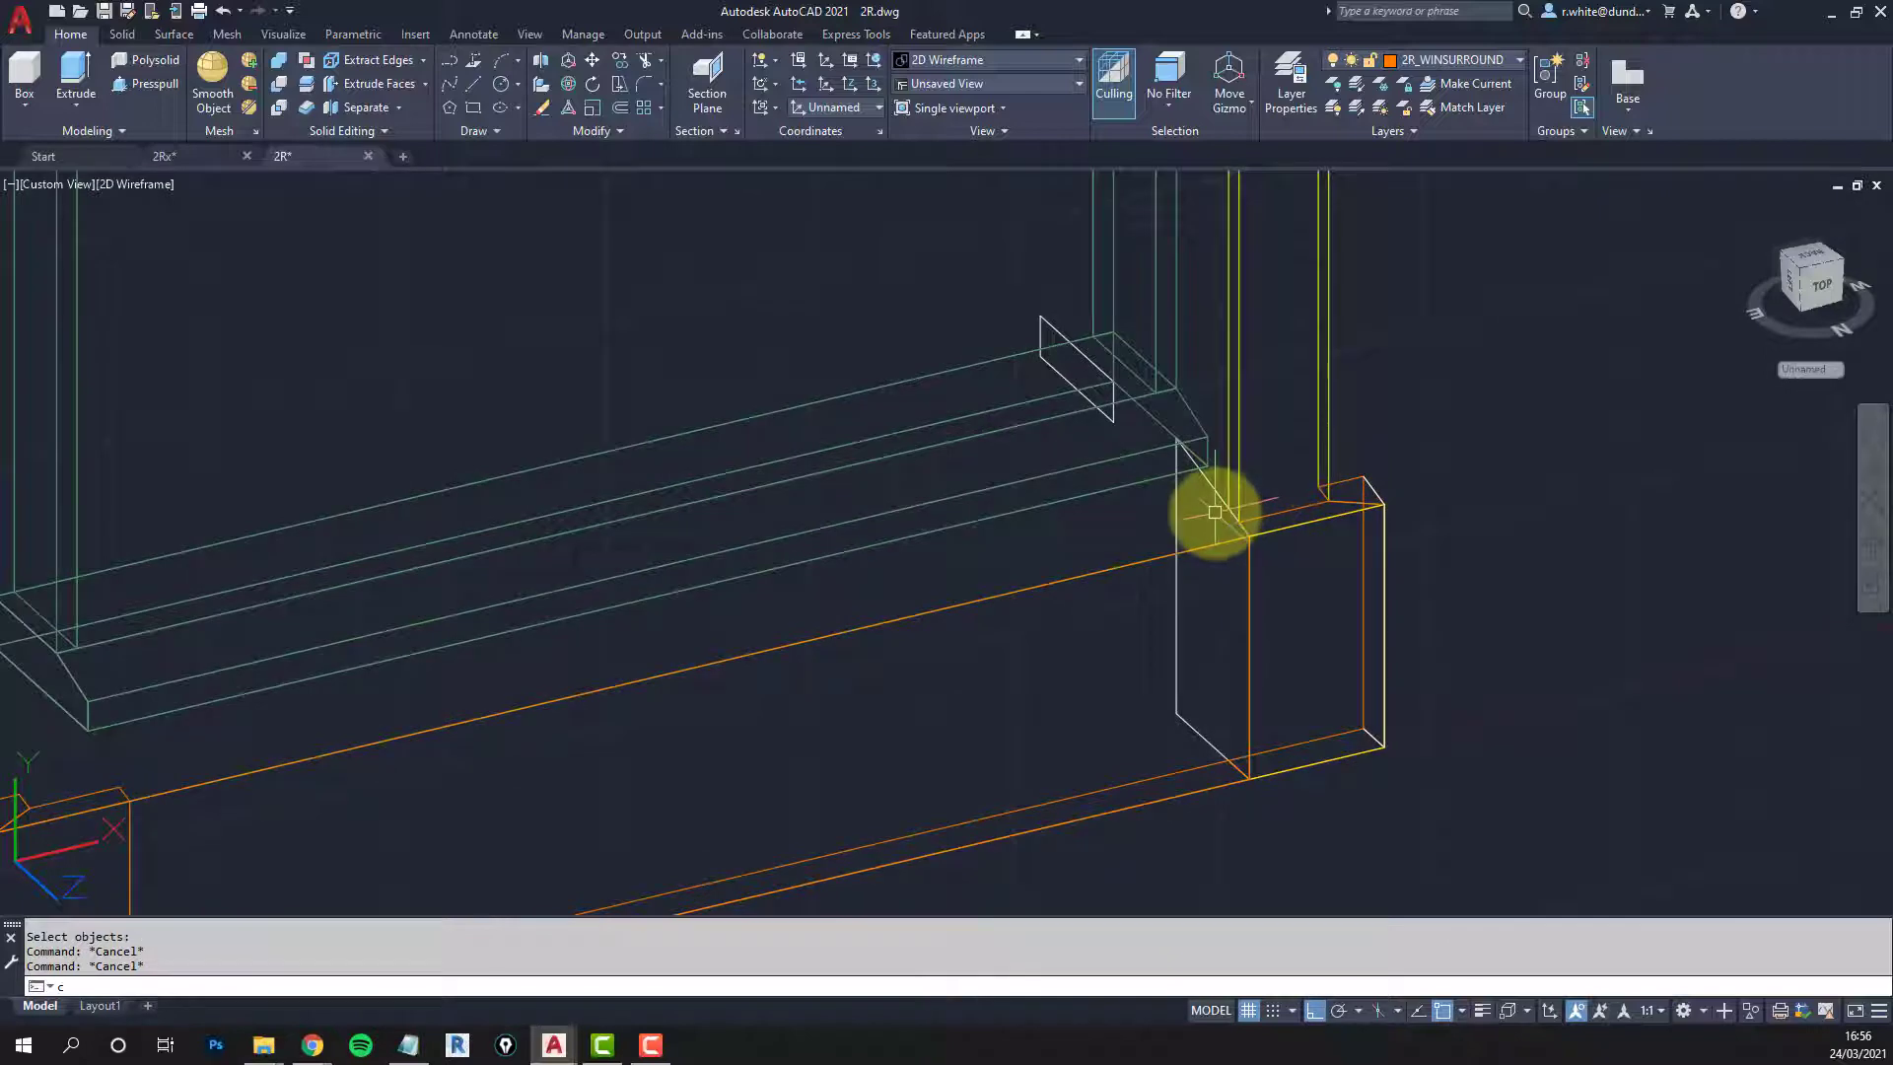
key("Return")
scroll(1237, 482, "up", 1)
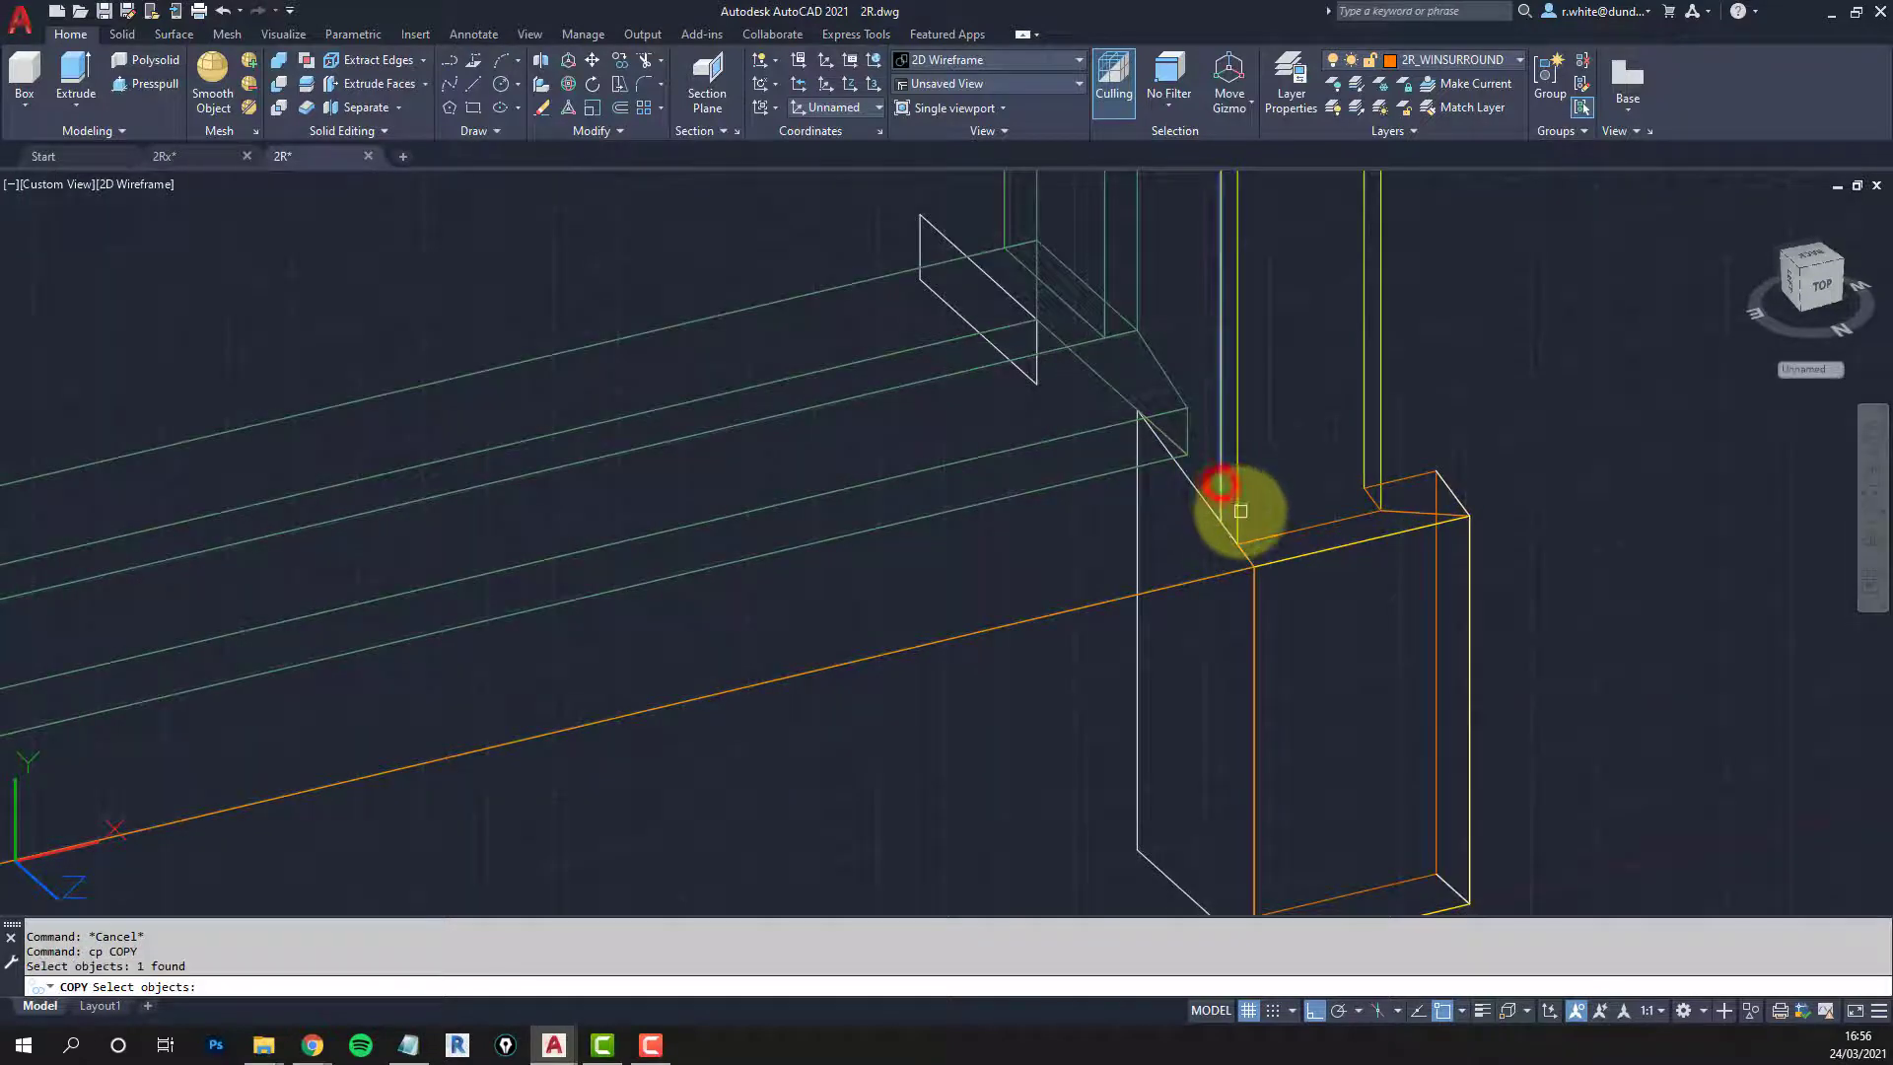
left_click(1239, 511)
left_click(1262, 541)
scroll(1035, 604, "down", 3)
scroll(794, 604, "up", 2)
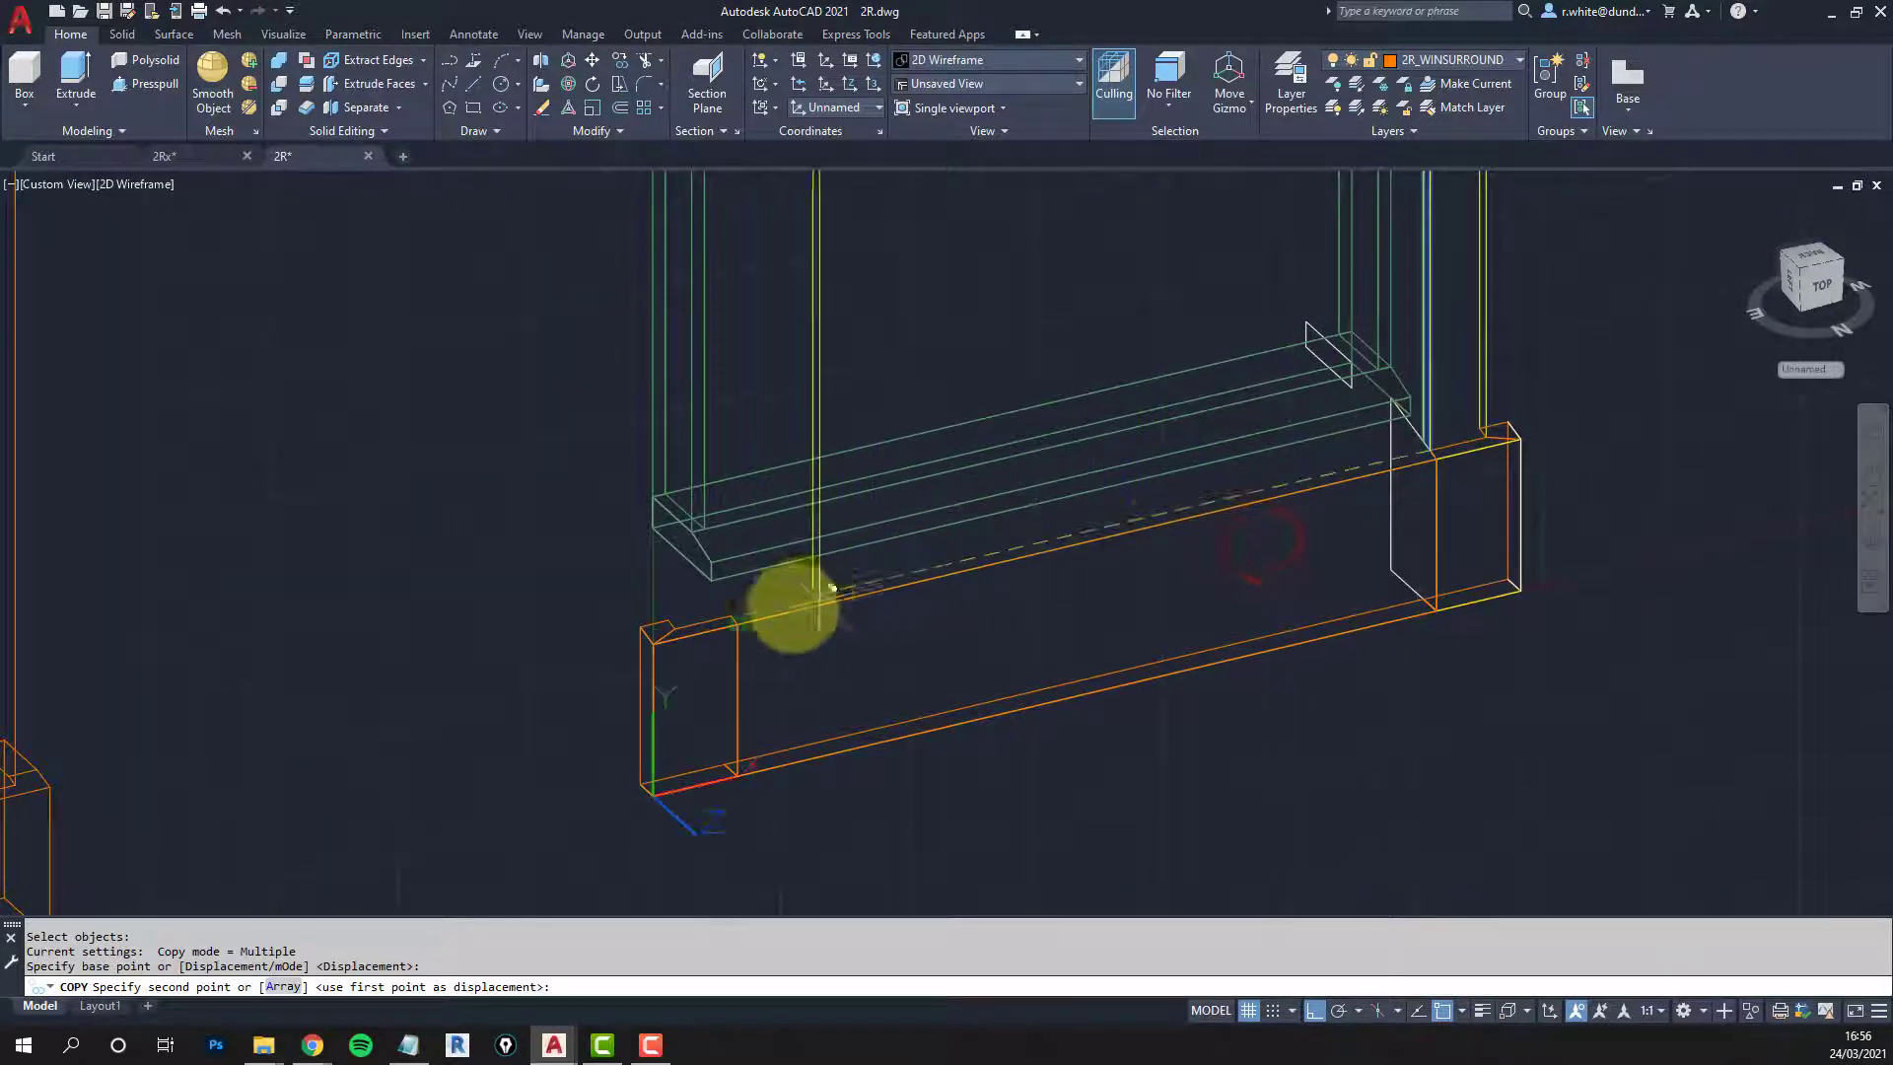
left_click(708, 618)
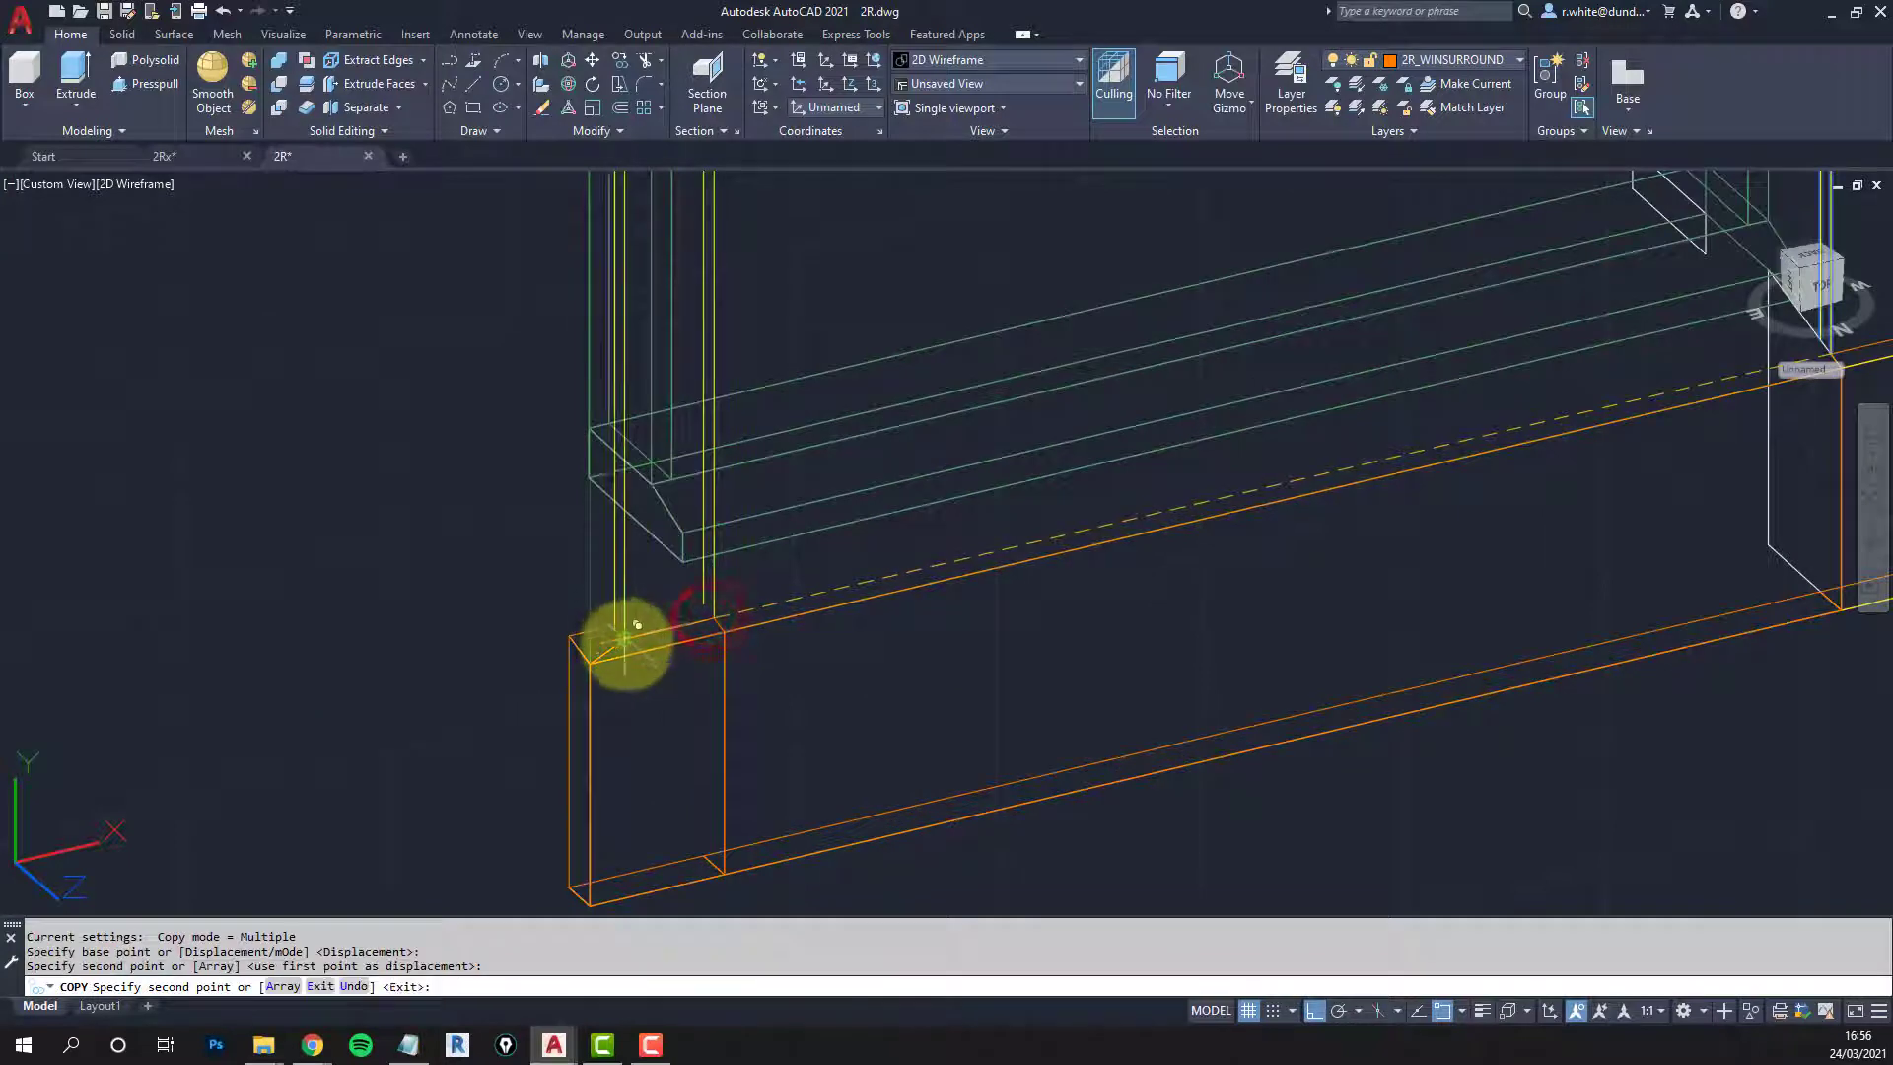
key("Return")
scroll(710, 584, "down", 2)
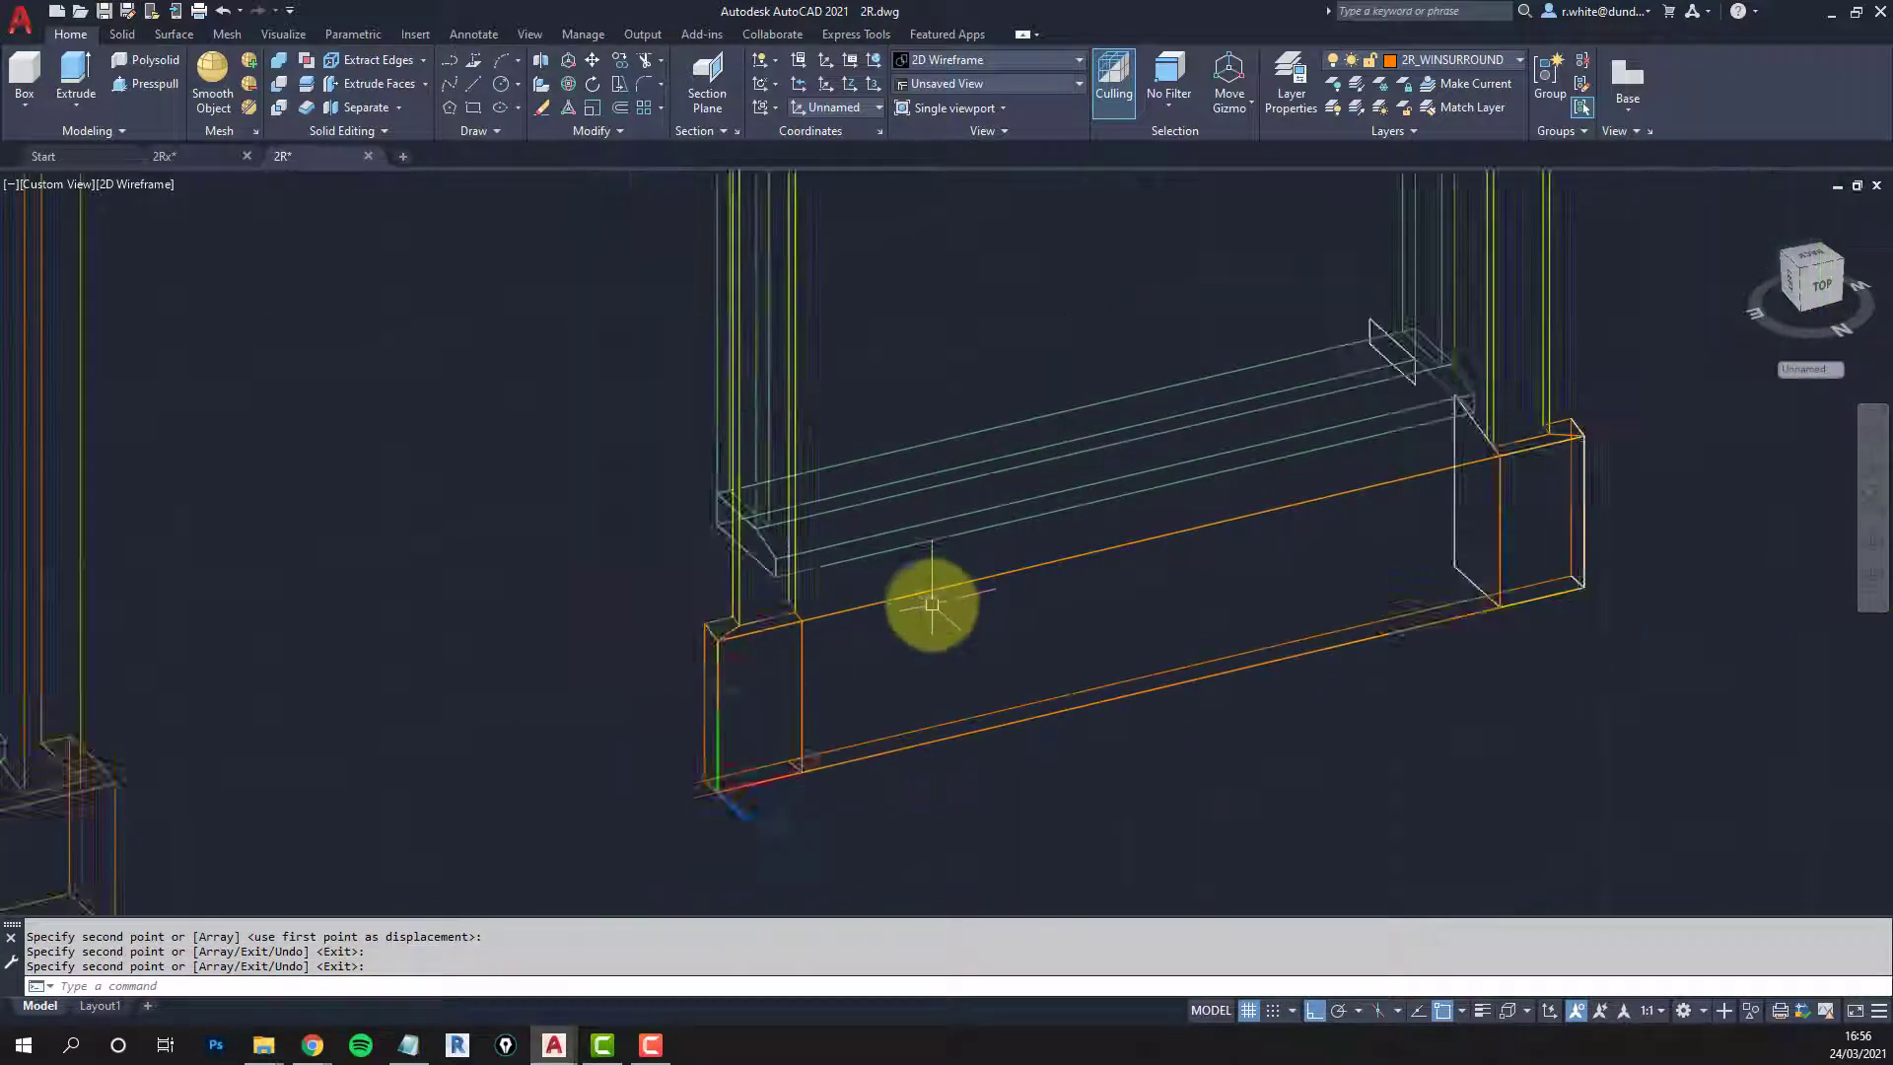
middle_click_drag(931, 600, 719, 643)
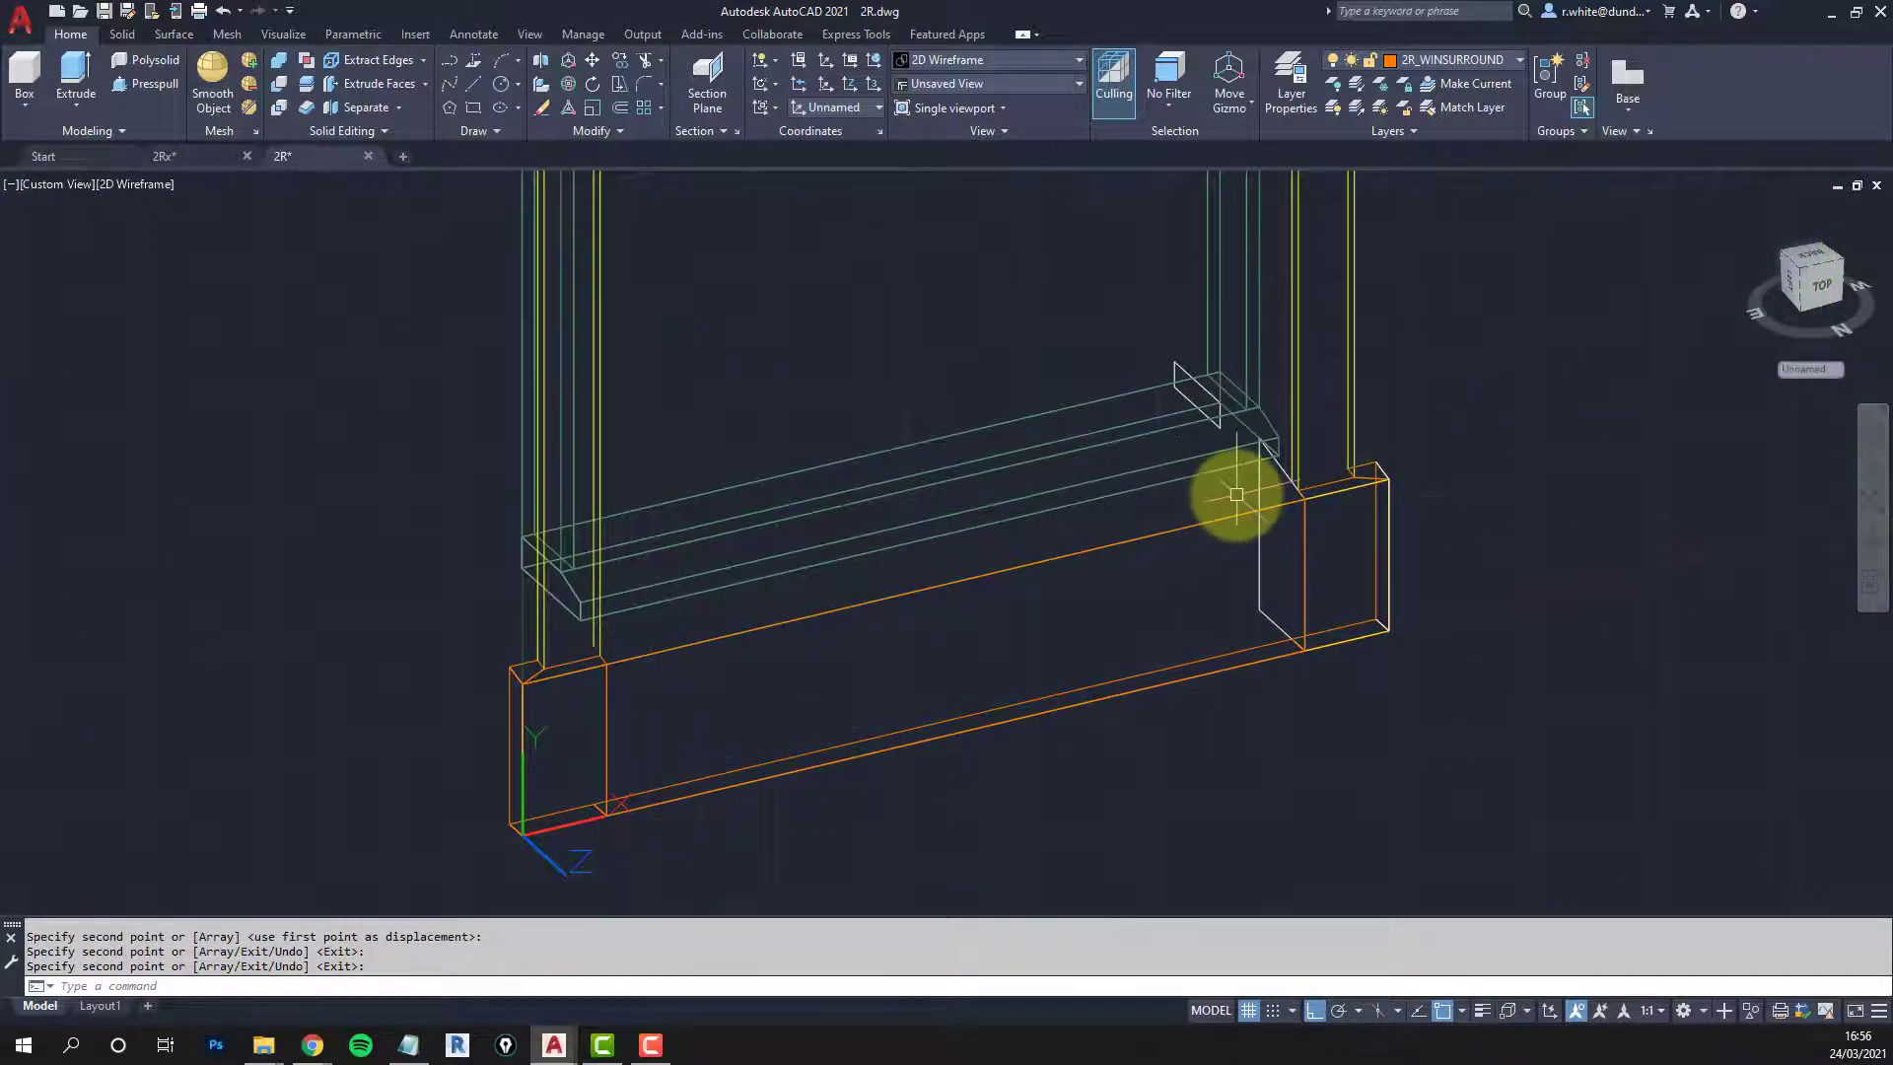
scroll(1237, 494, "up", 2)
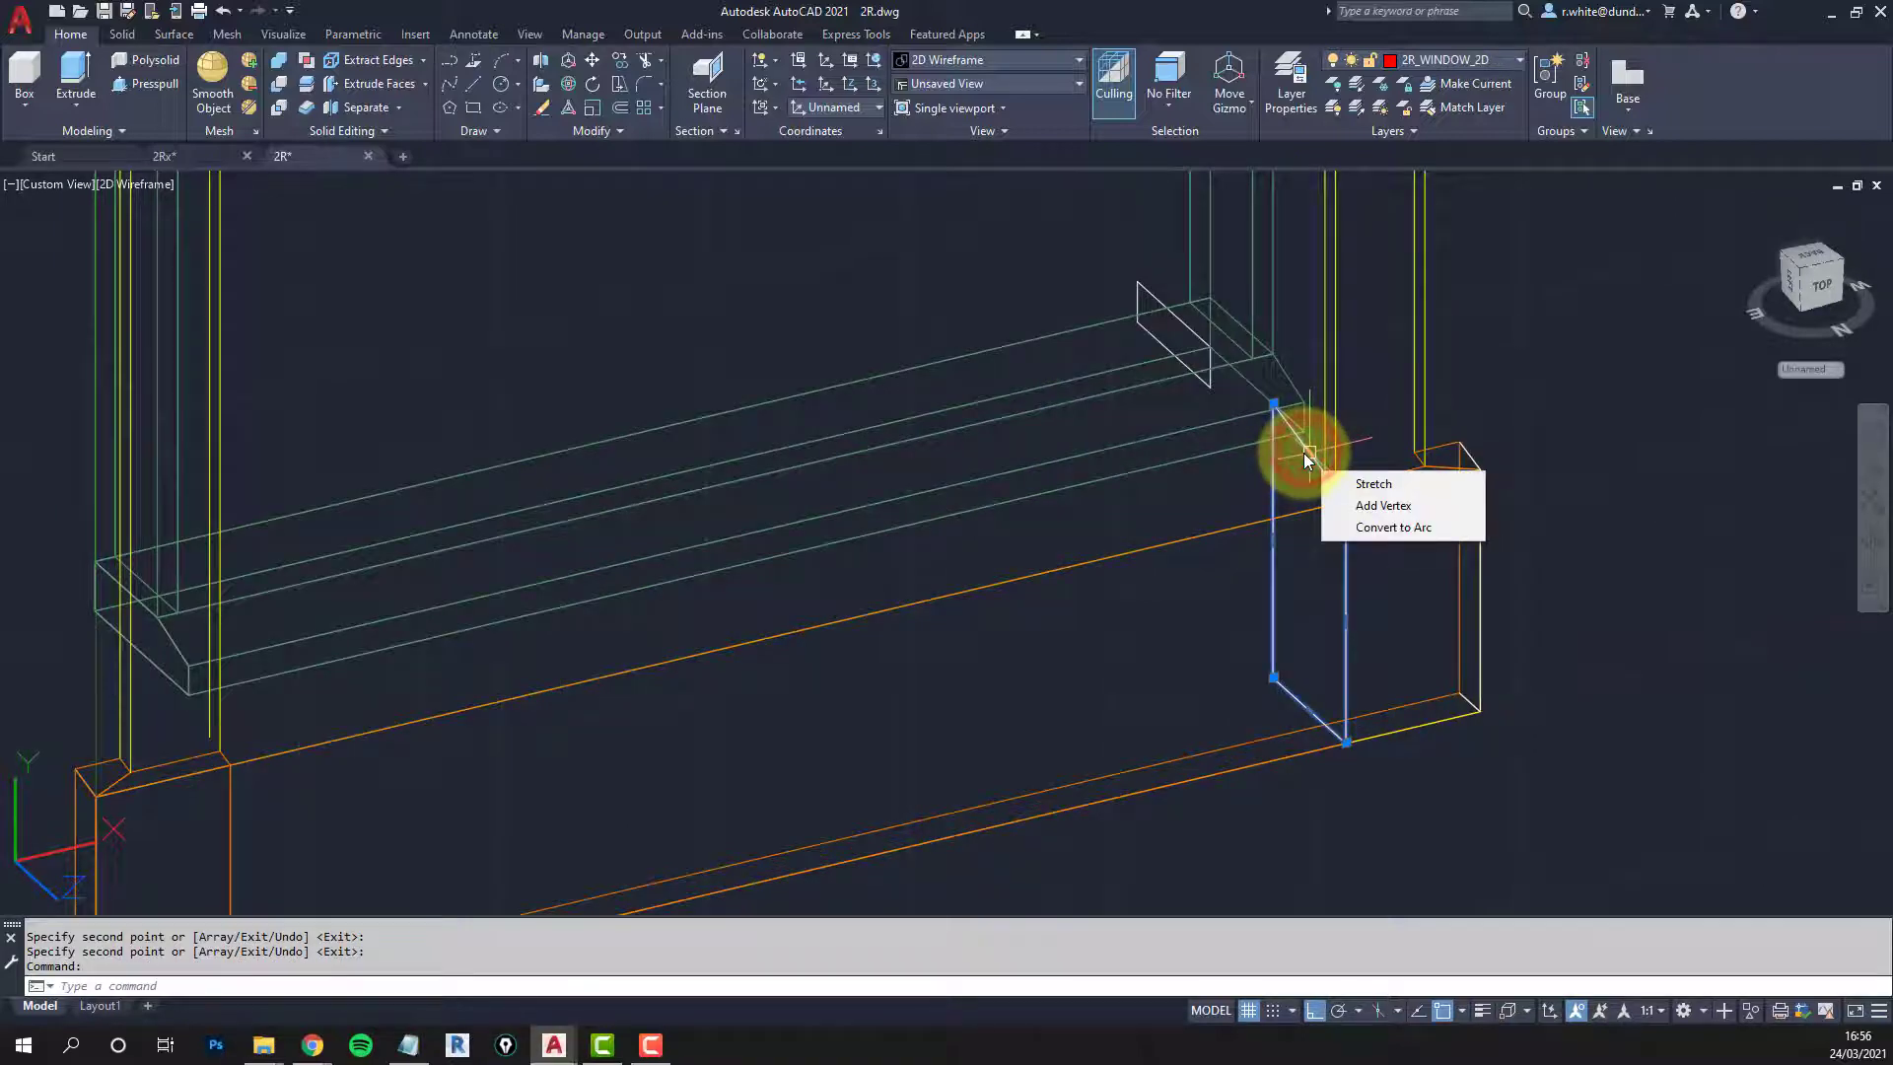
left_click(1303, 453)
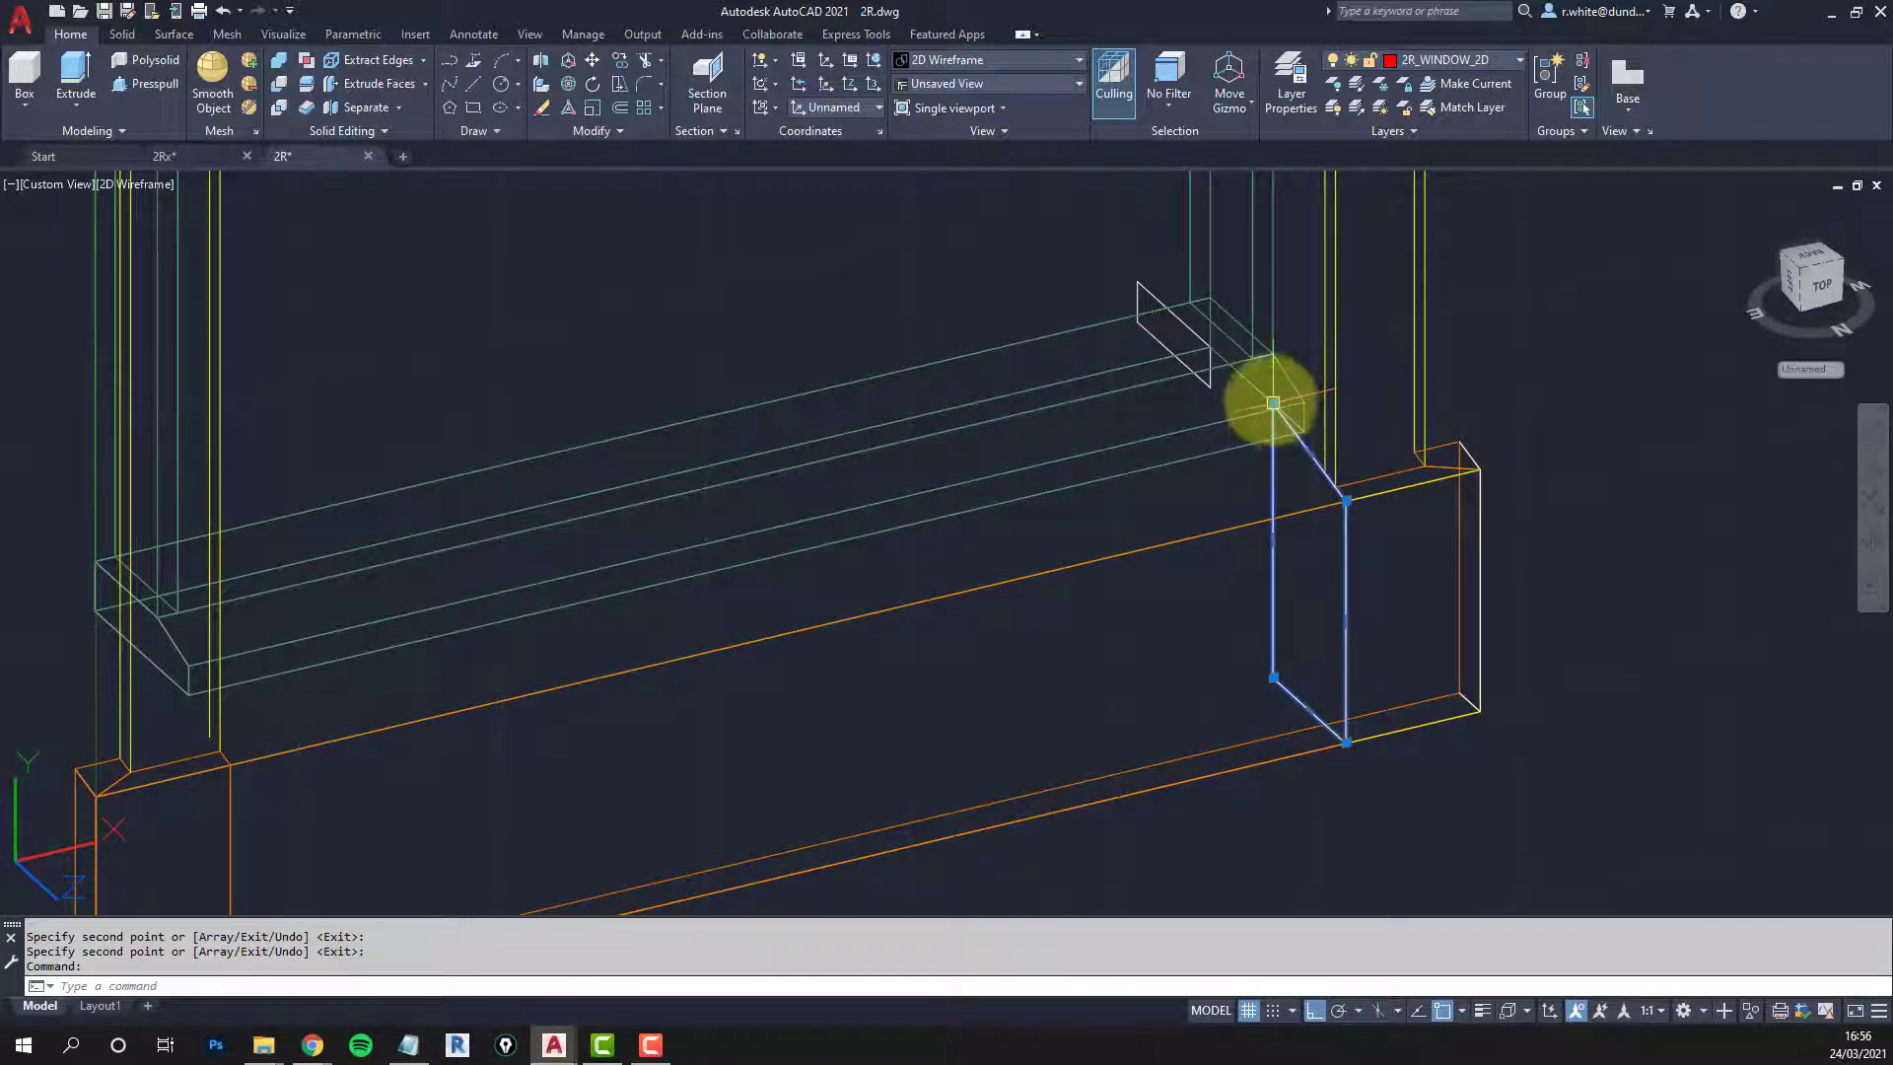
key("Escape")
key("Escape")
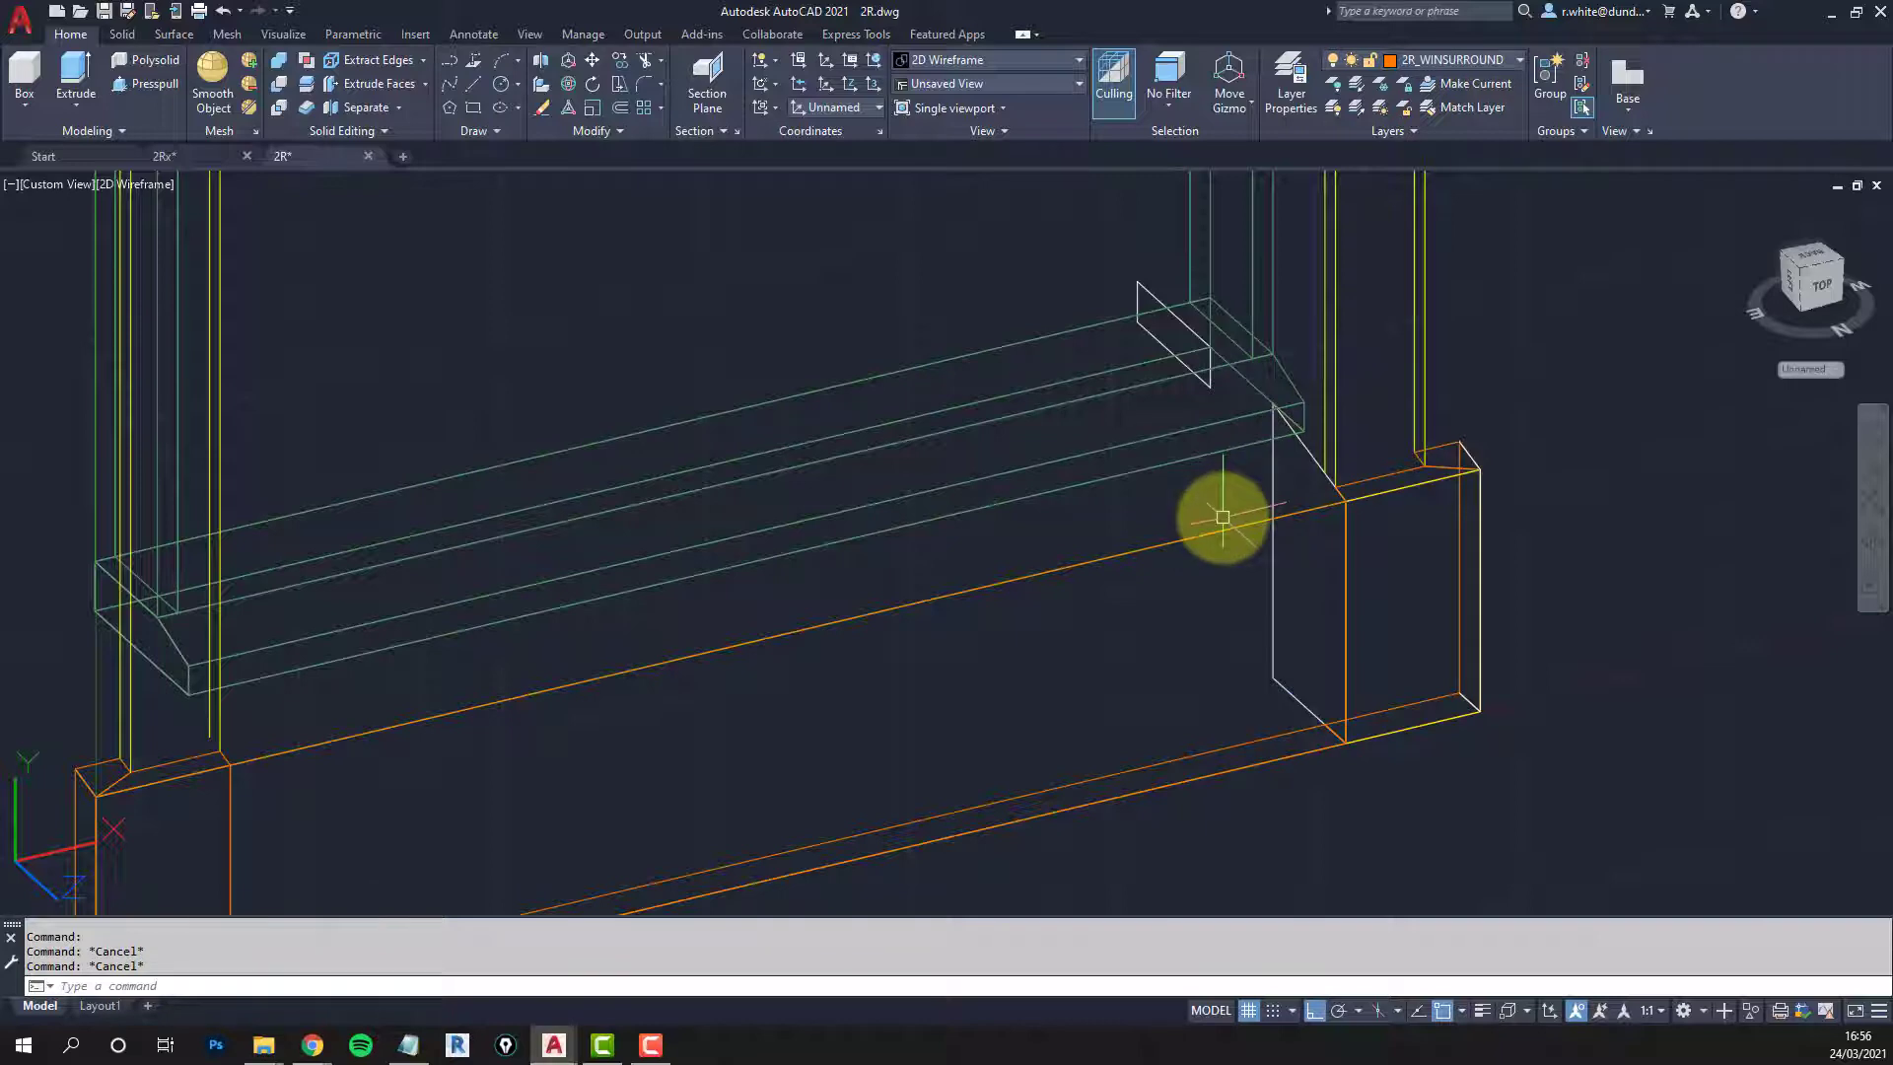
type("m")
key("Return")
type("i")
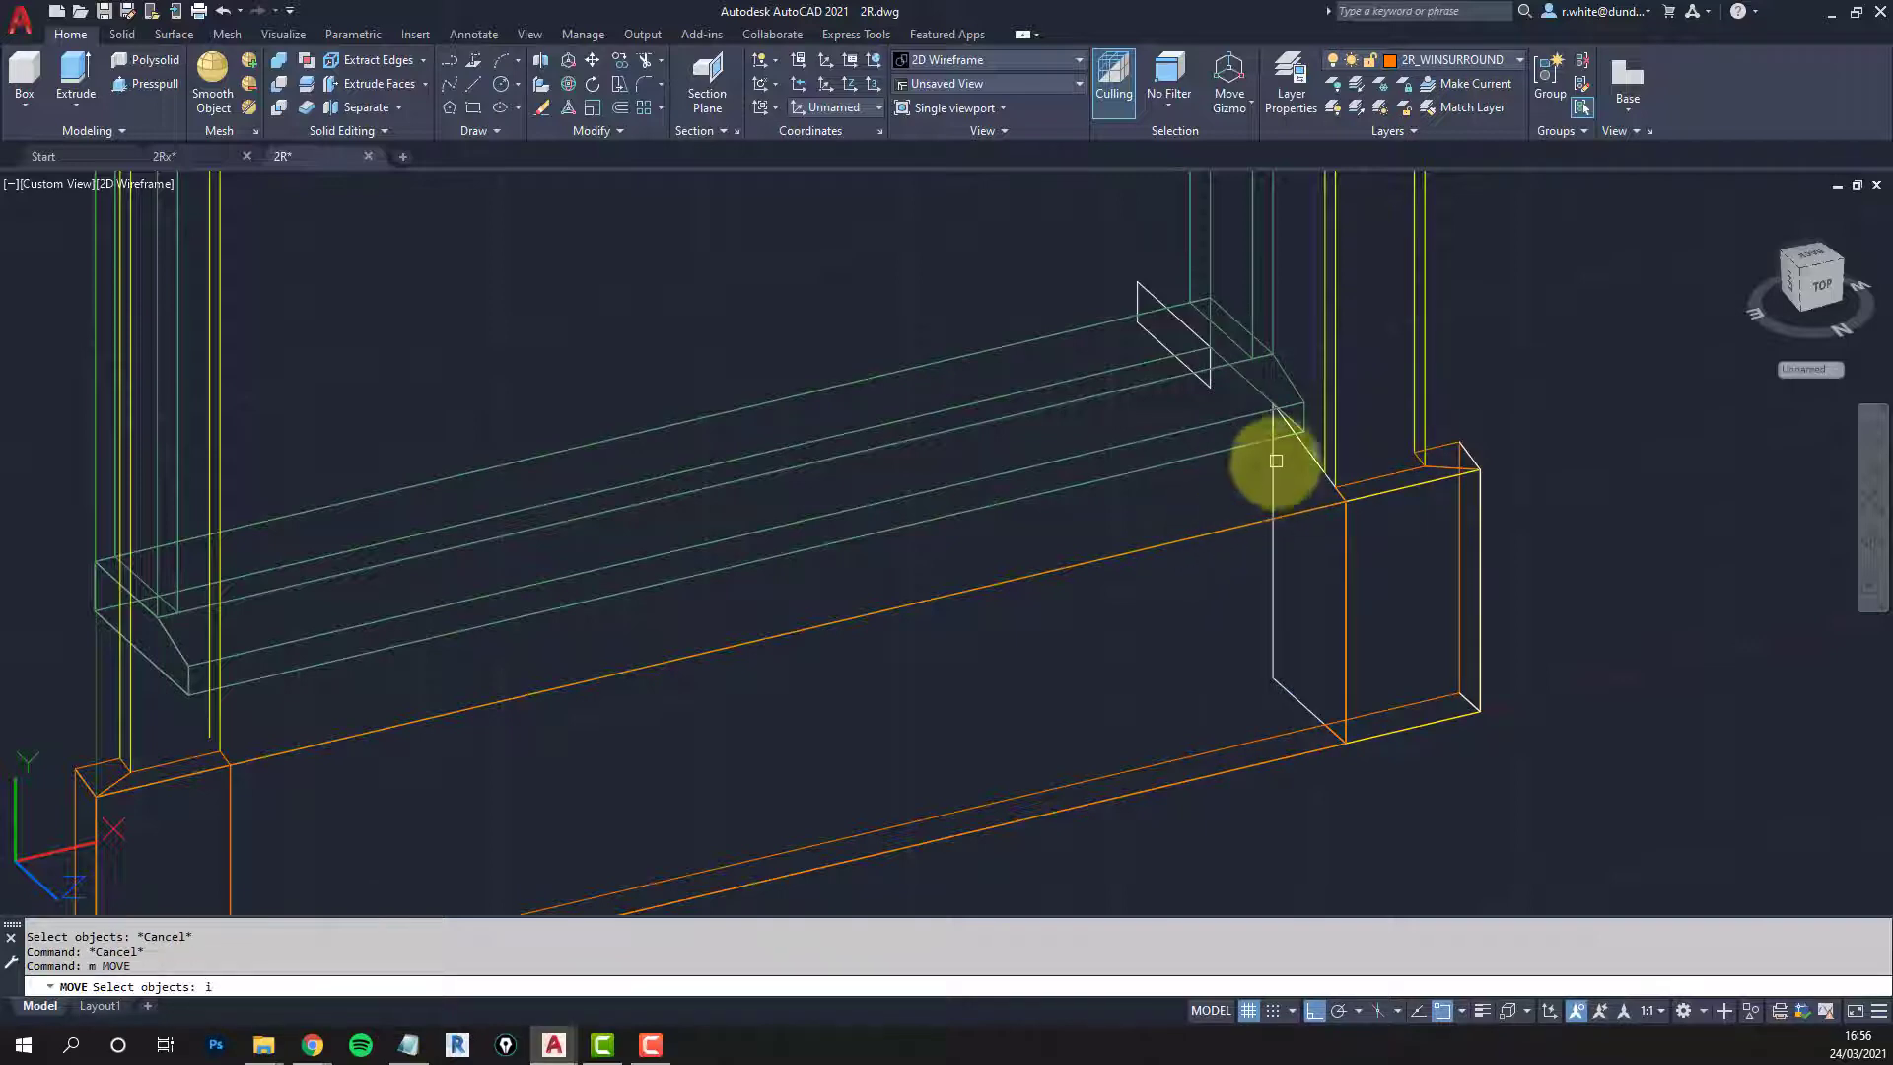
scroll(1262, 483, "down", 2)
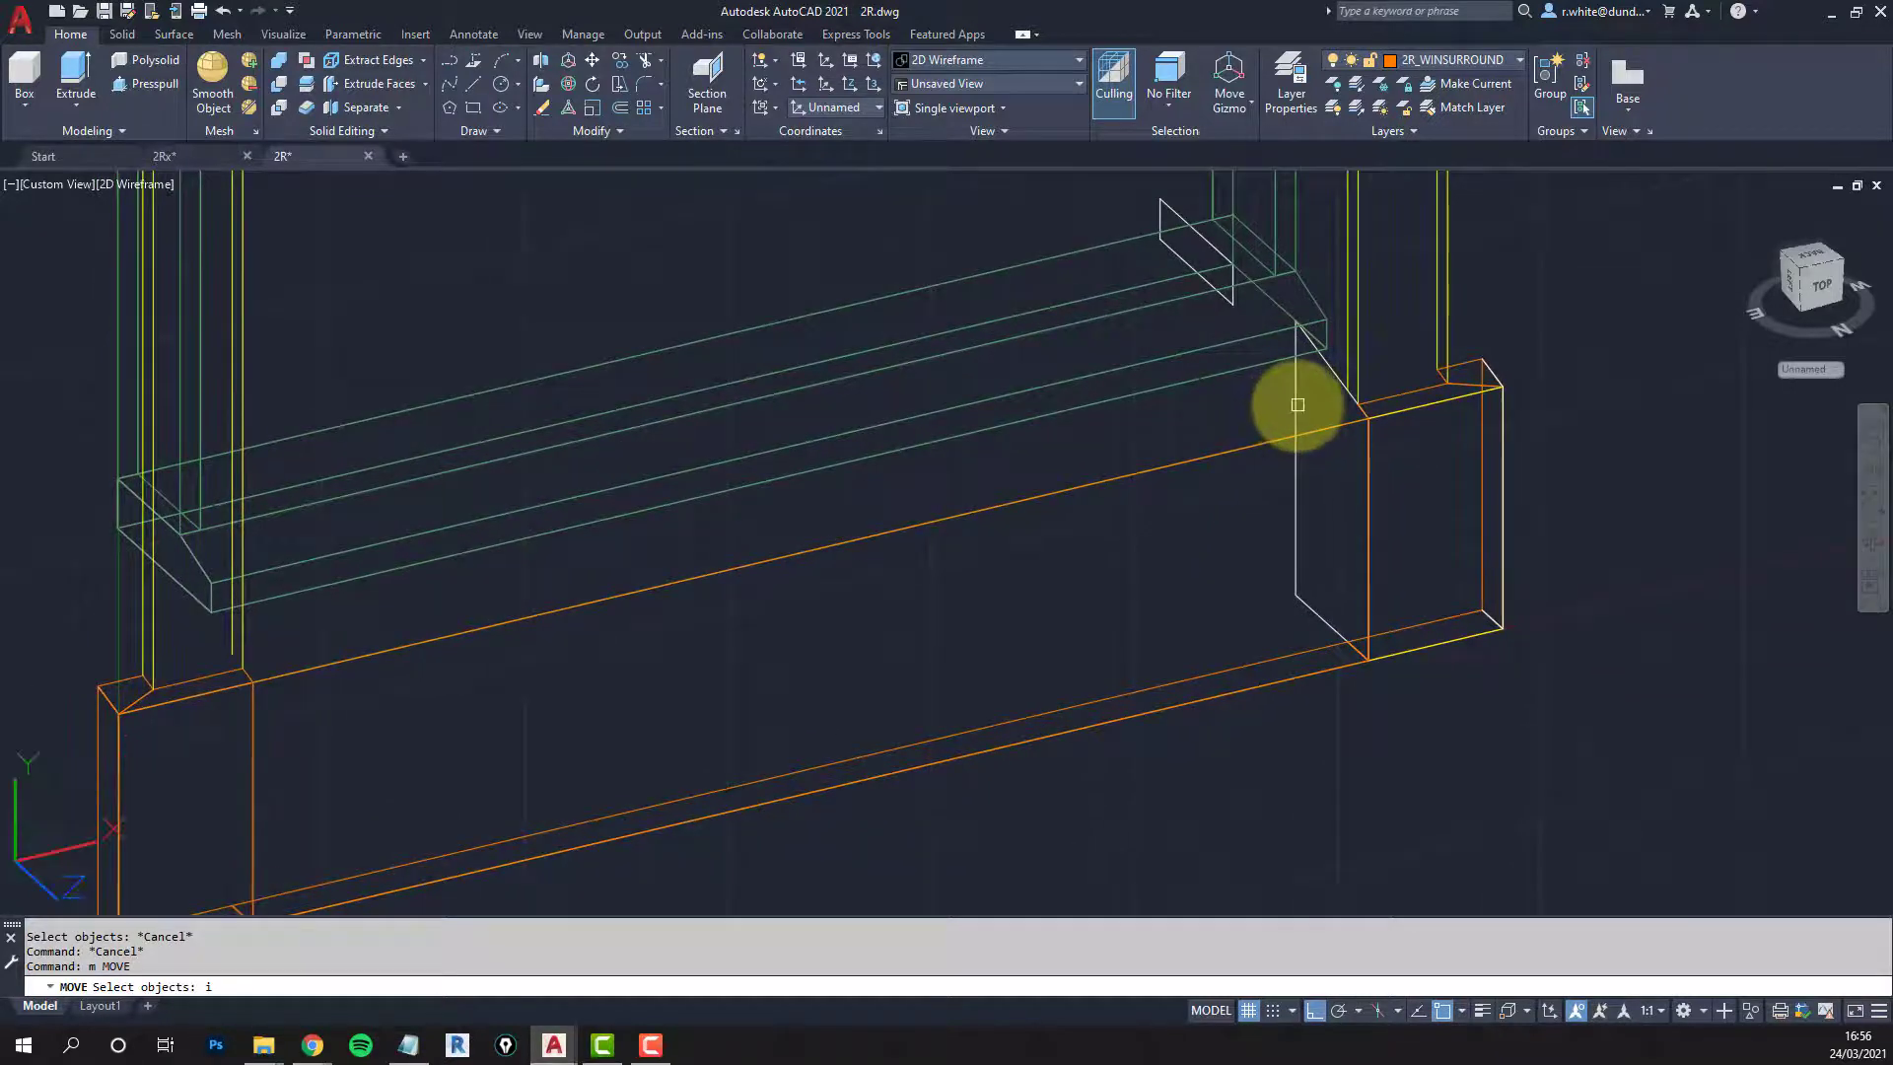
scroll(1214, 528, "down", 3)
key("Escape")
key("Escape")
Step: Mirror the white sill section profile about a vertical line through the sill's lower edge midpoint, keeping the original
type("mi")
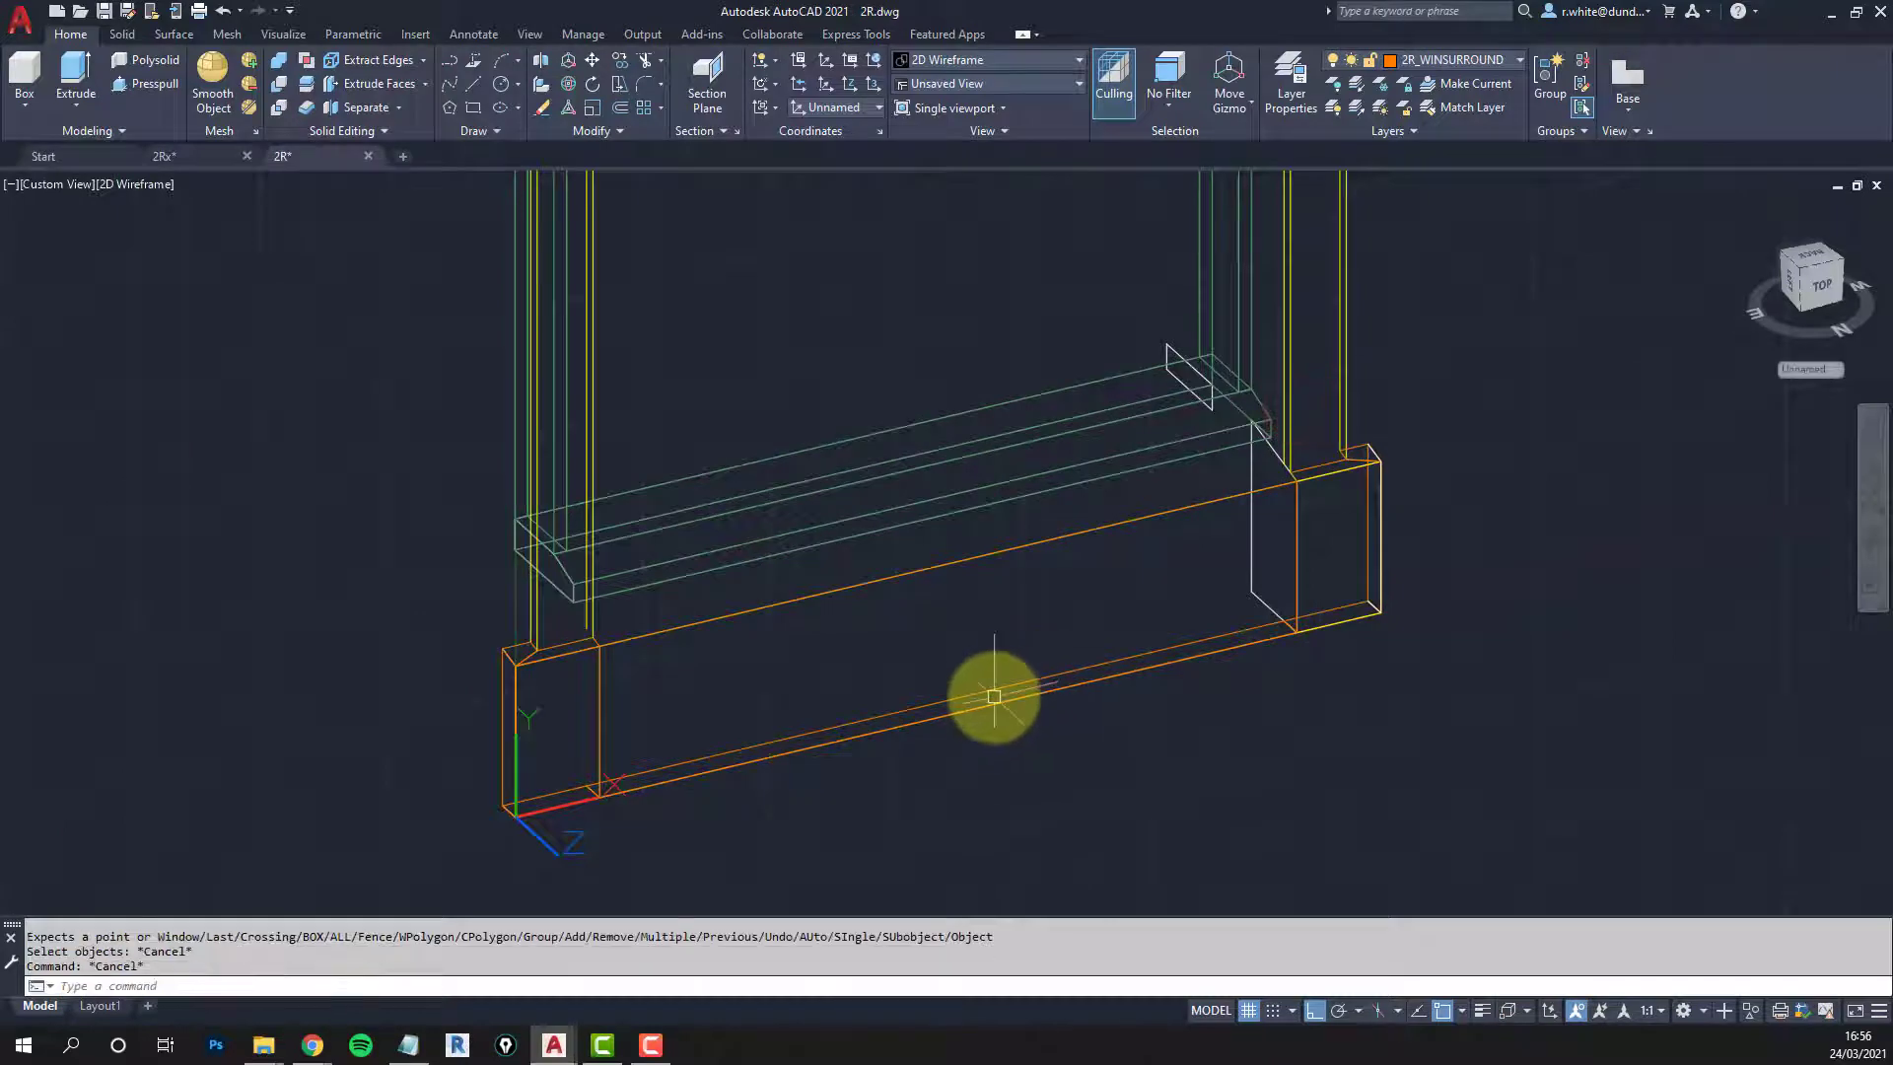
key("Return")
key("Return")
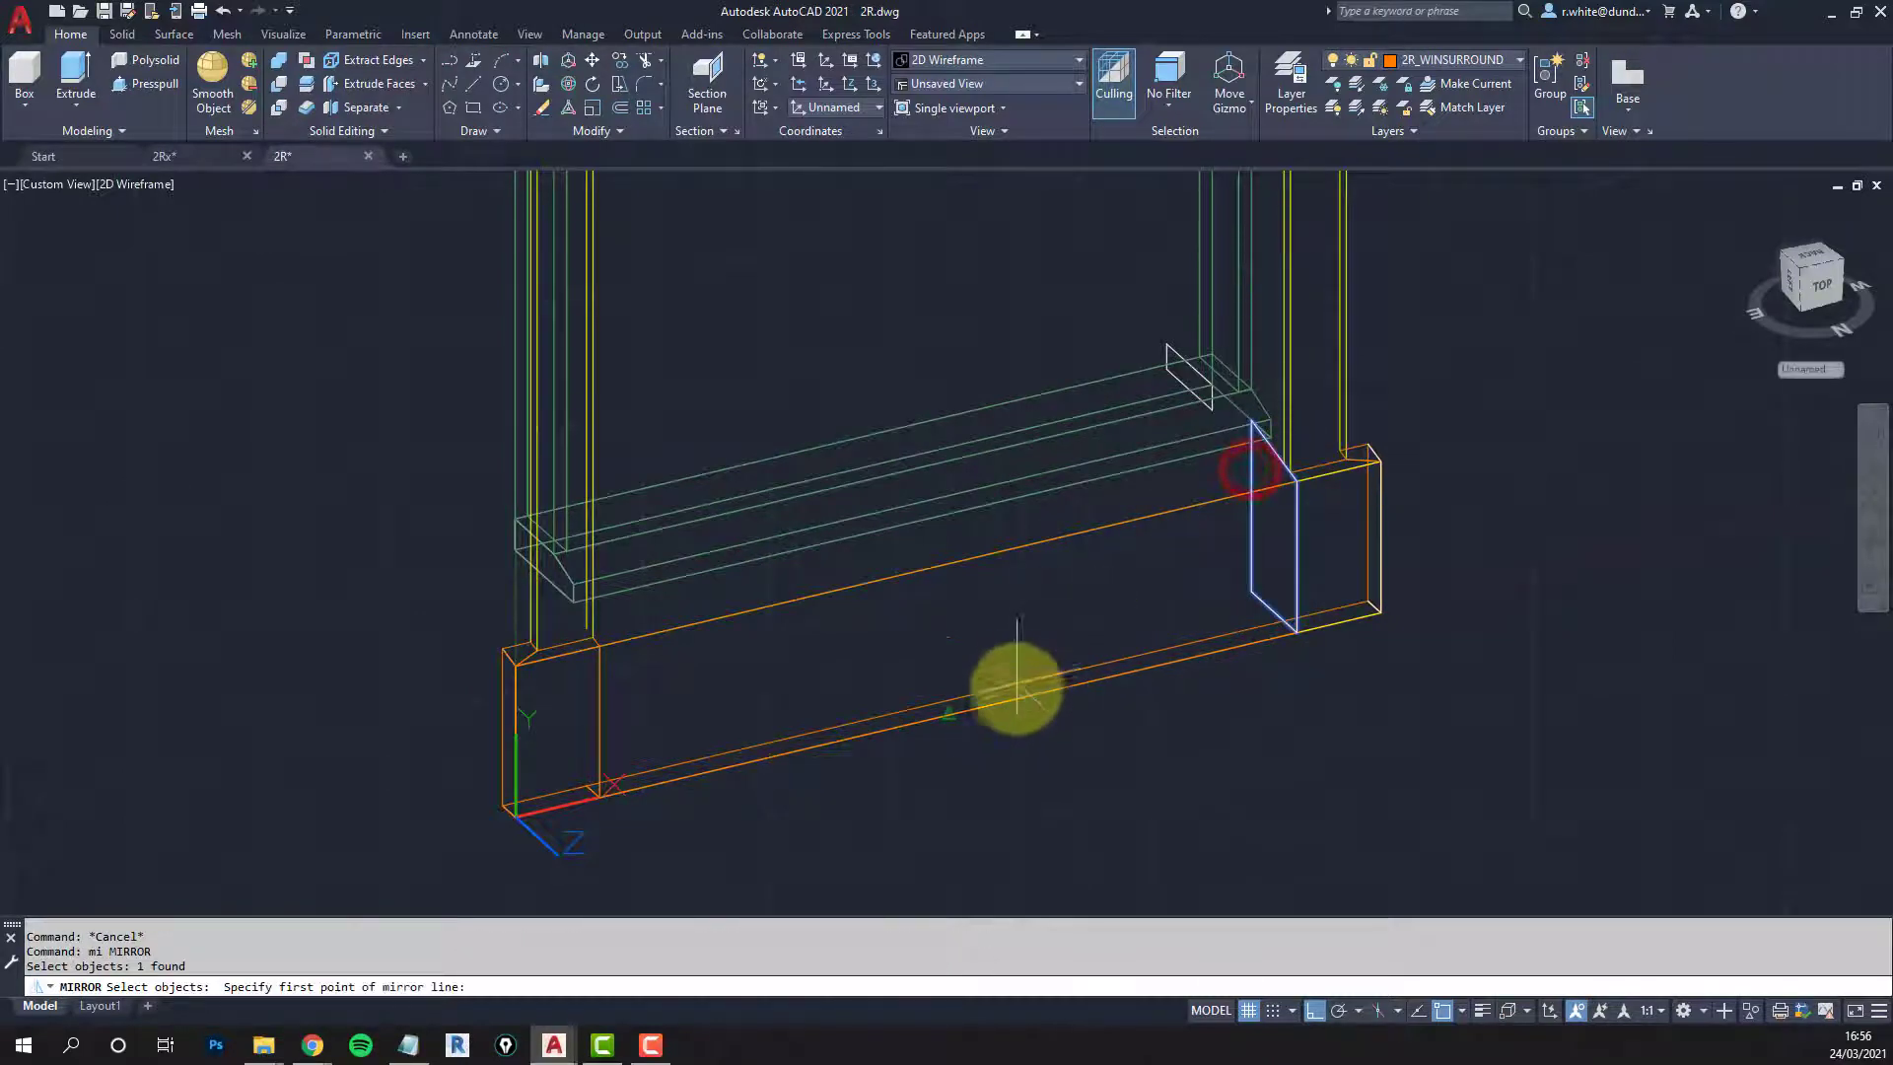
left_click(1011, 690)
left_click(989, 612)
Step: Draw a sloping 3D face from the tops of the two section profiles down to the inner jamb line corners at both ends
key("Return")
scroll(907, 621, "up", 2)
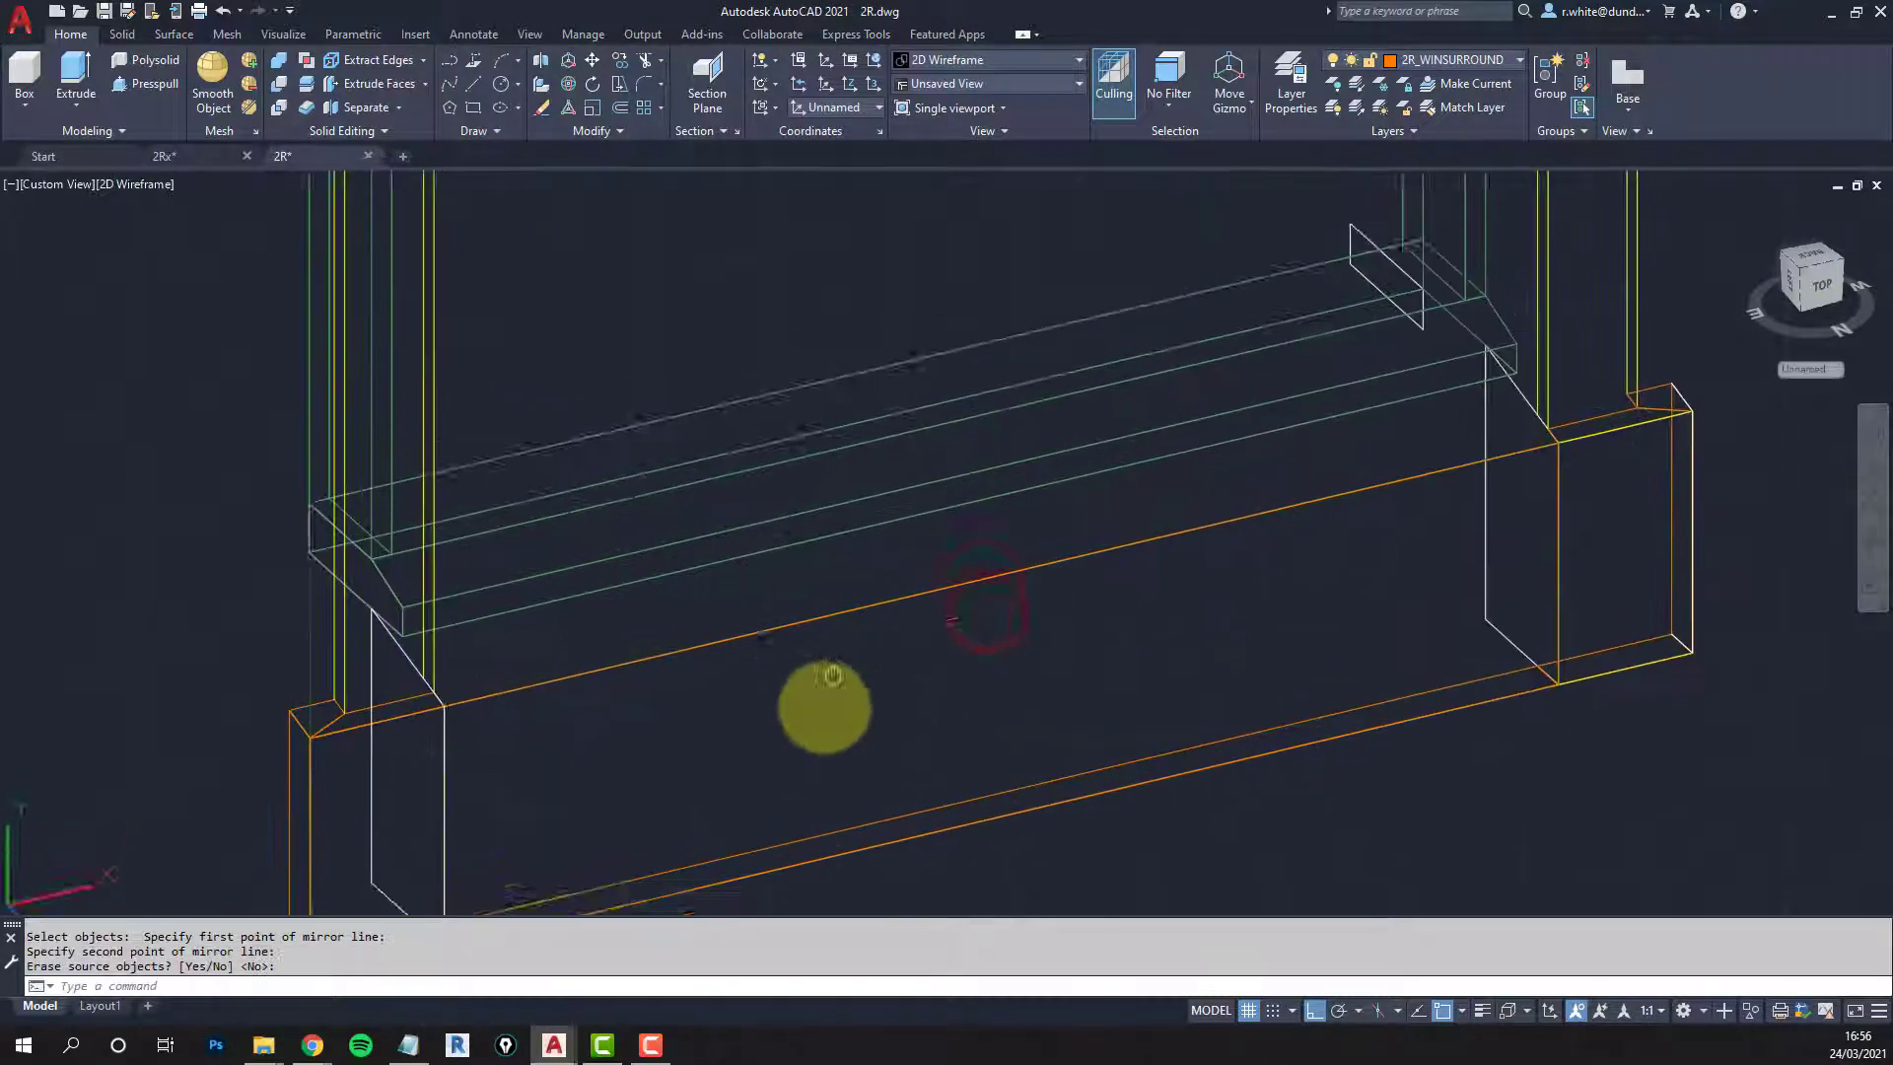
key("Escape")
key("Escape")
type("3f")
key("Return")
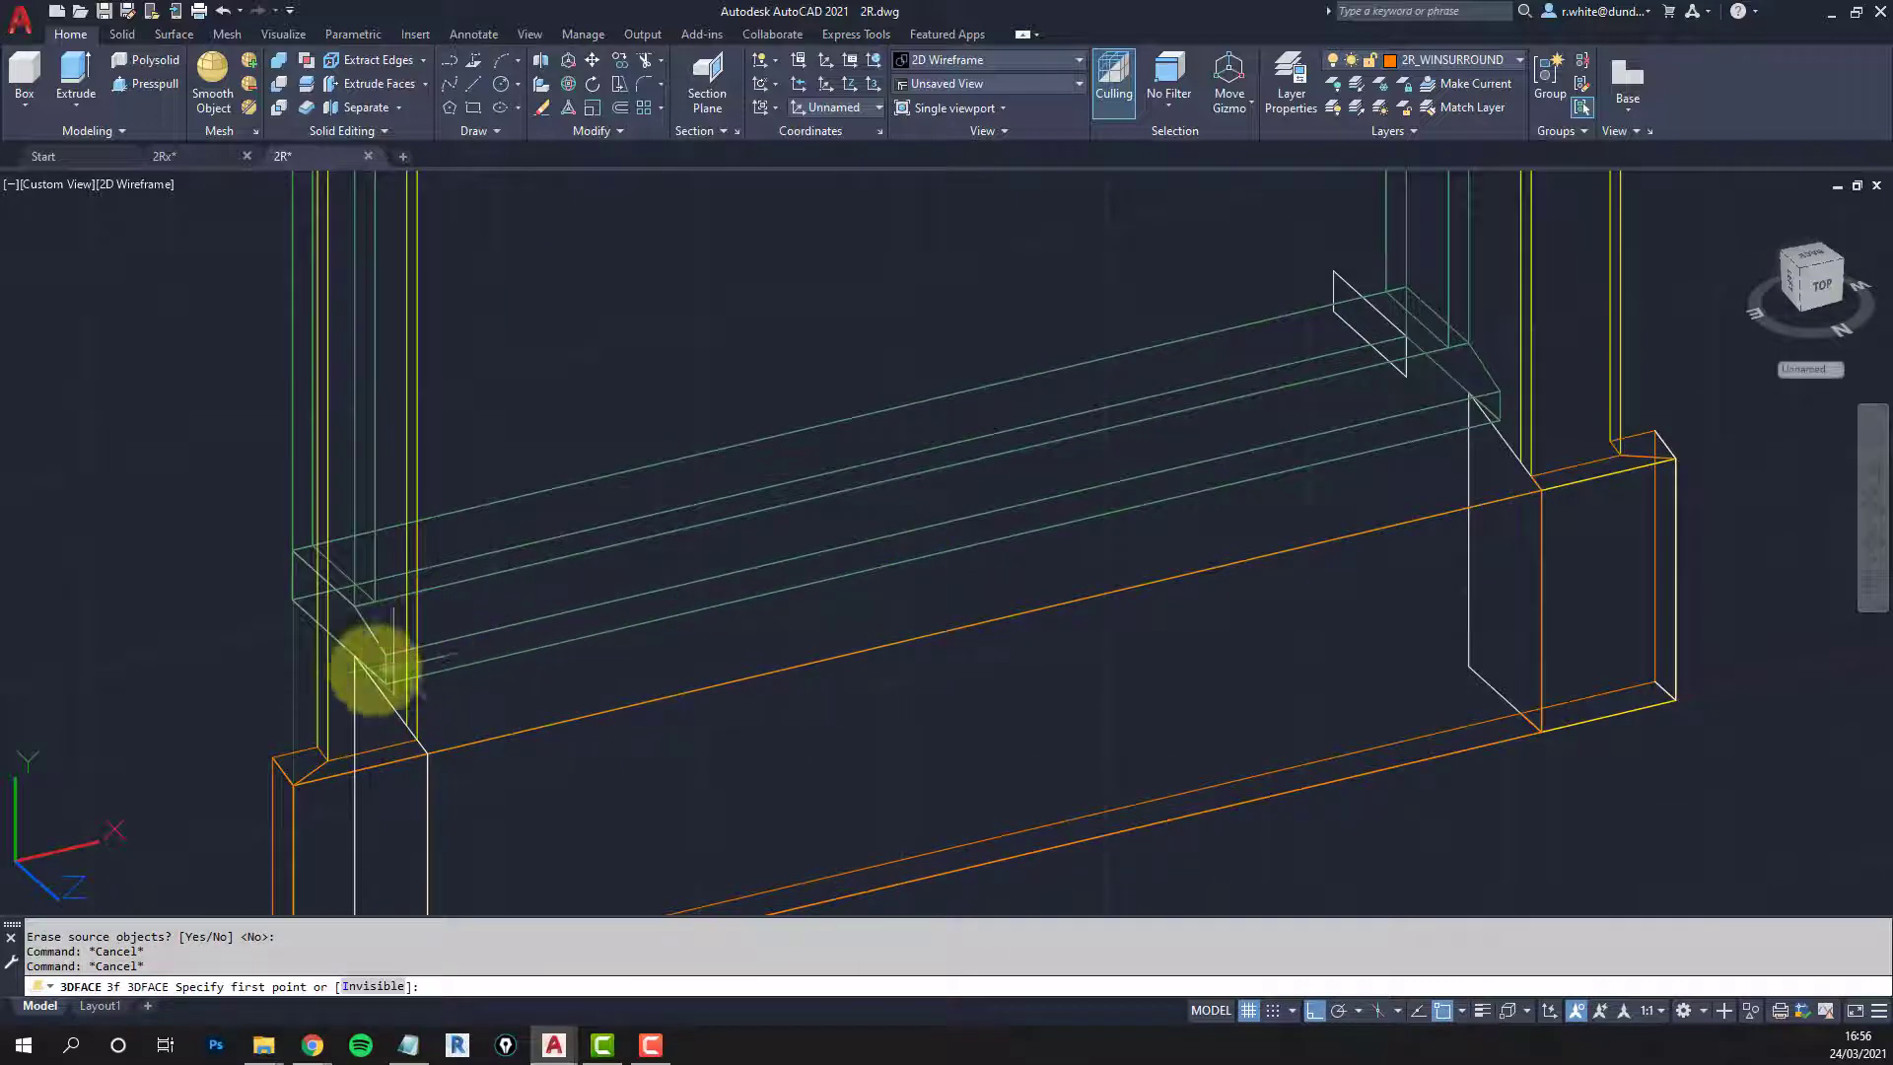
left_click(355, 668)
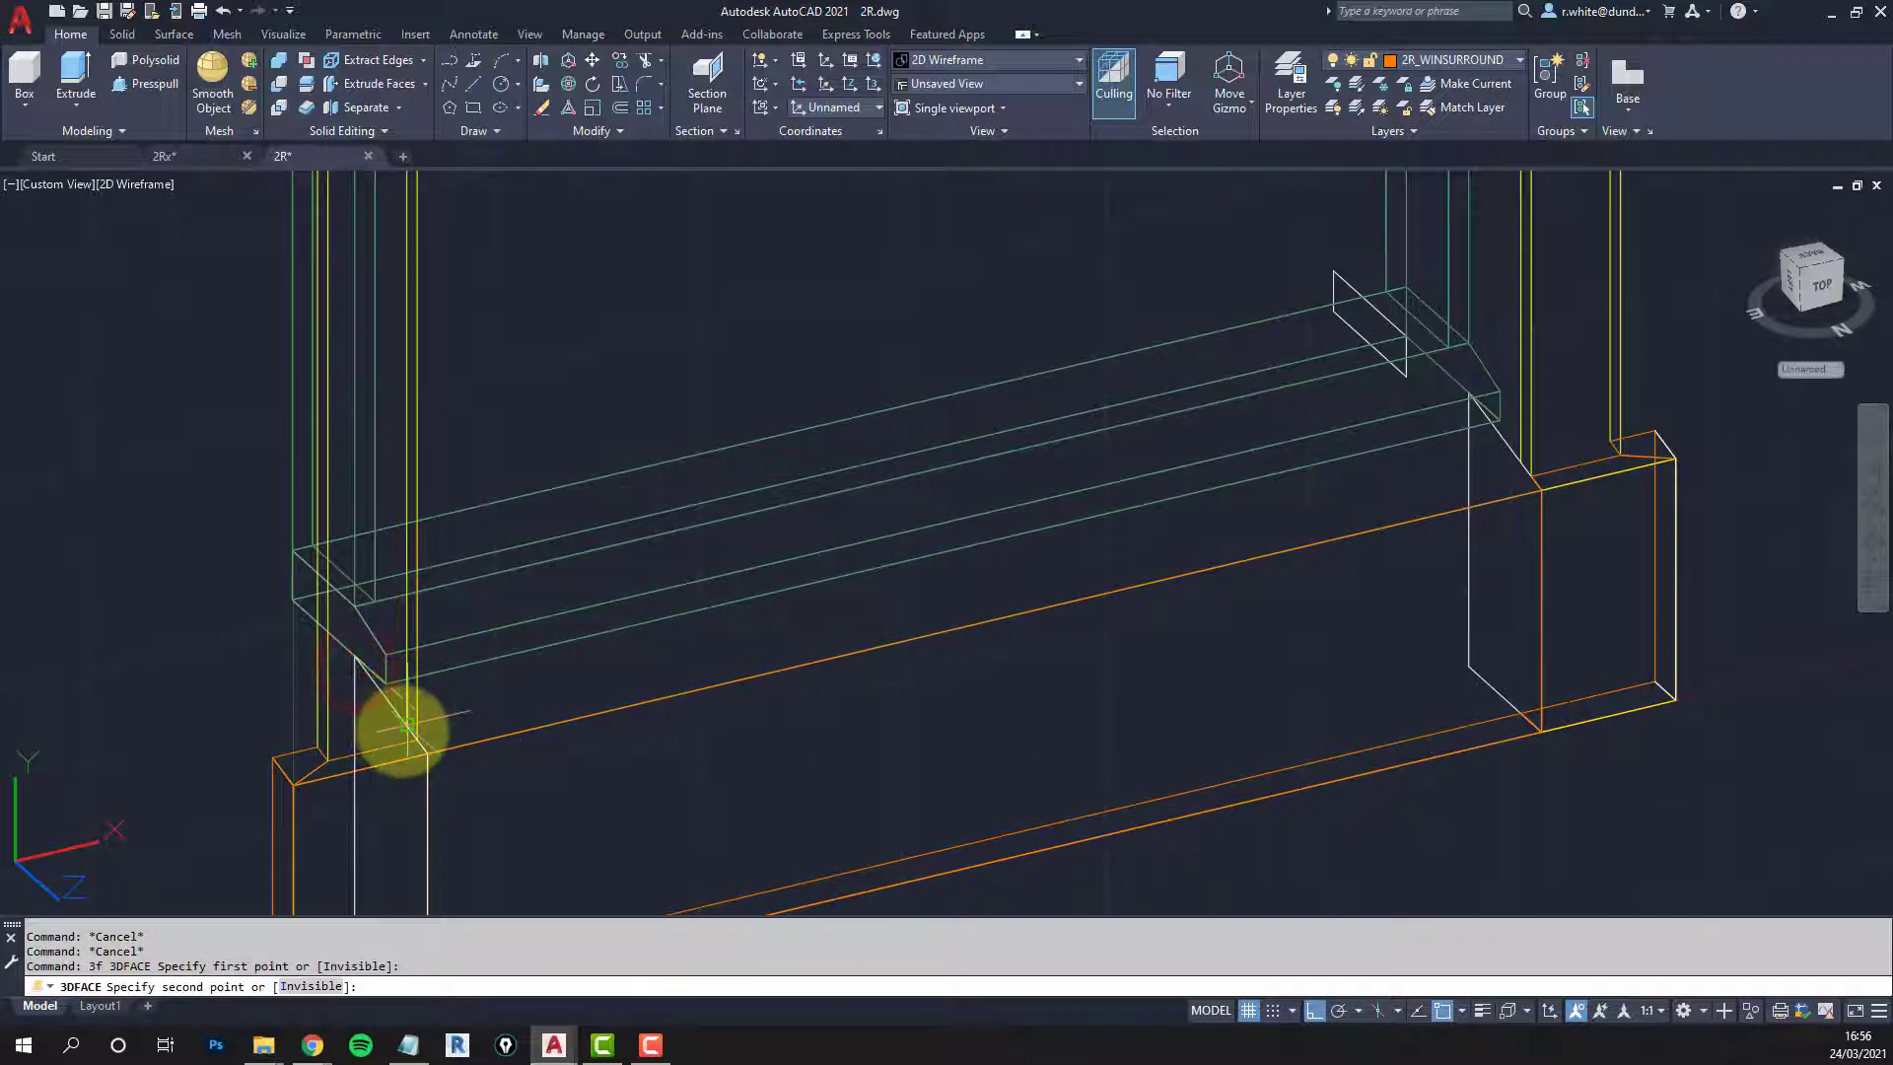
scroll(429, 729, "up", 3)
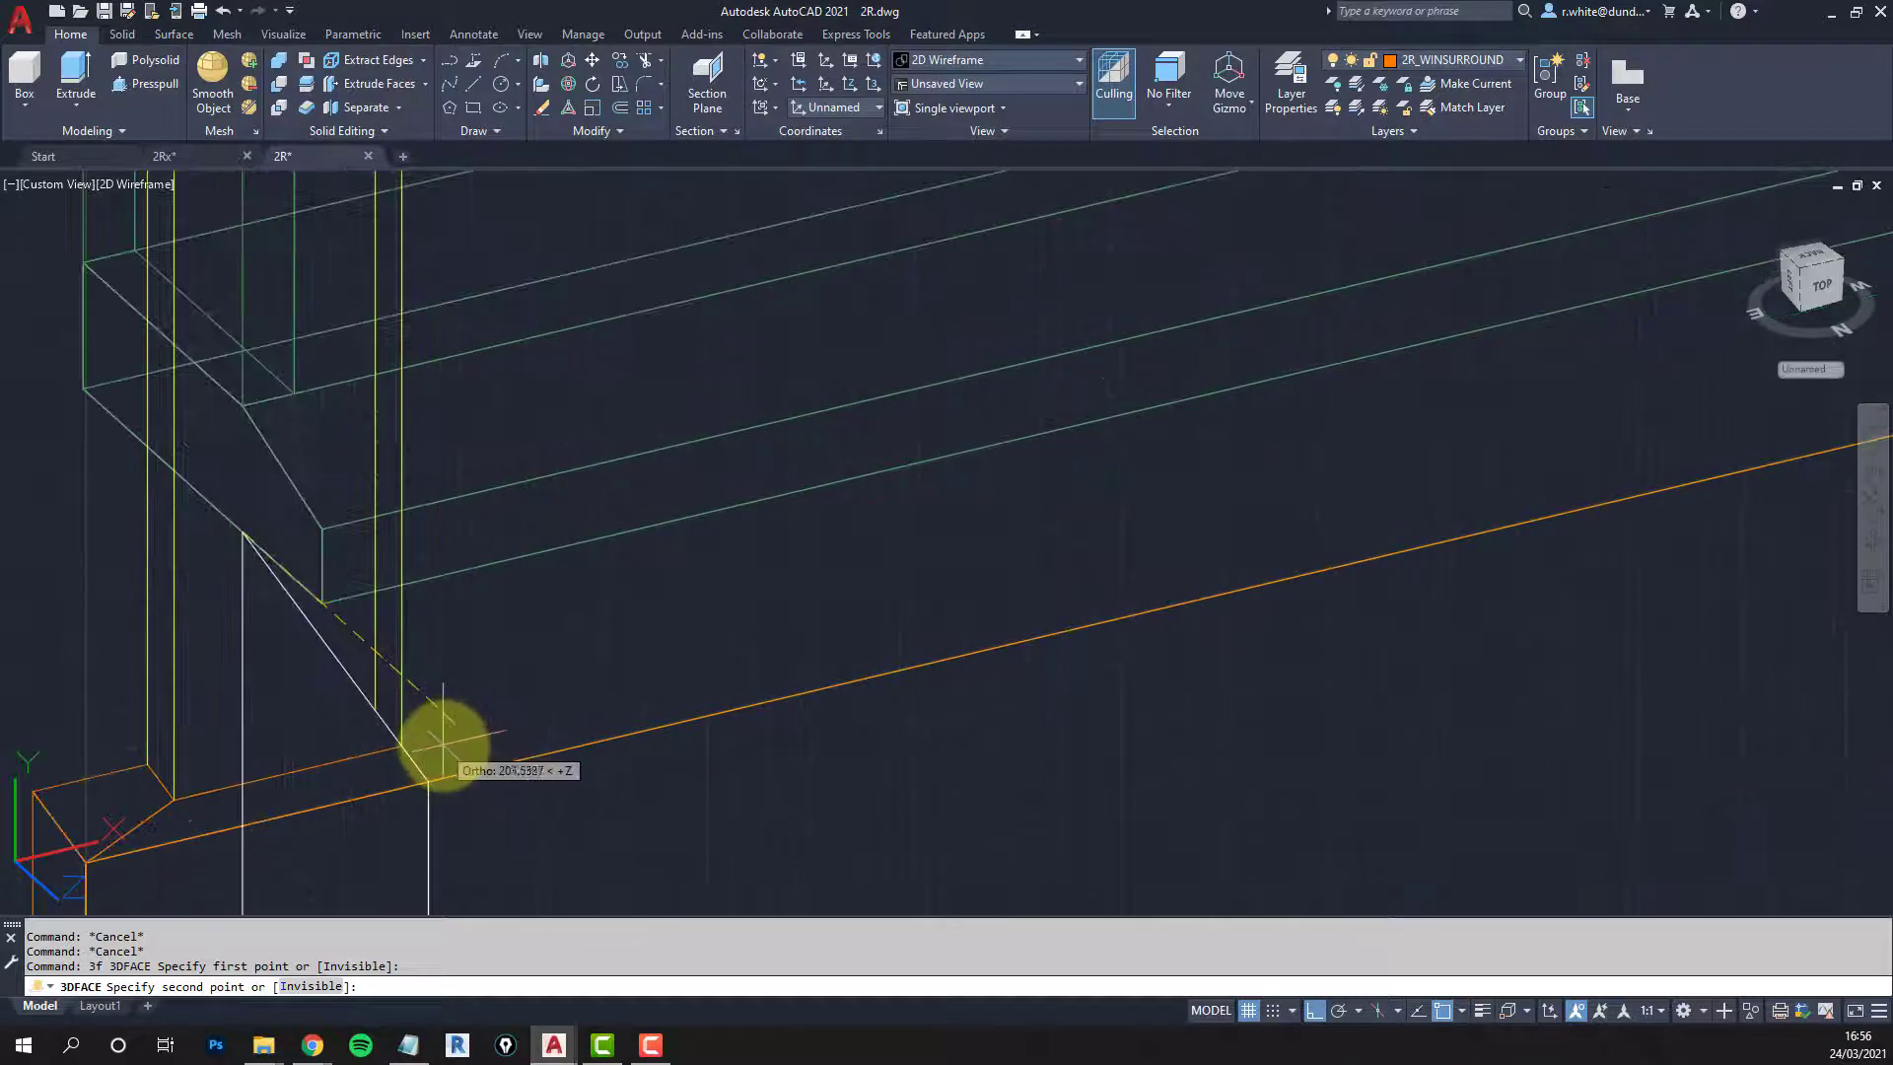
scroll(400, 745, "down", 2)
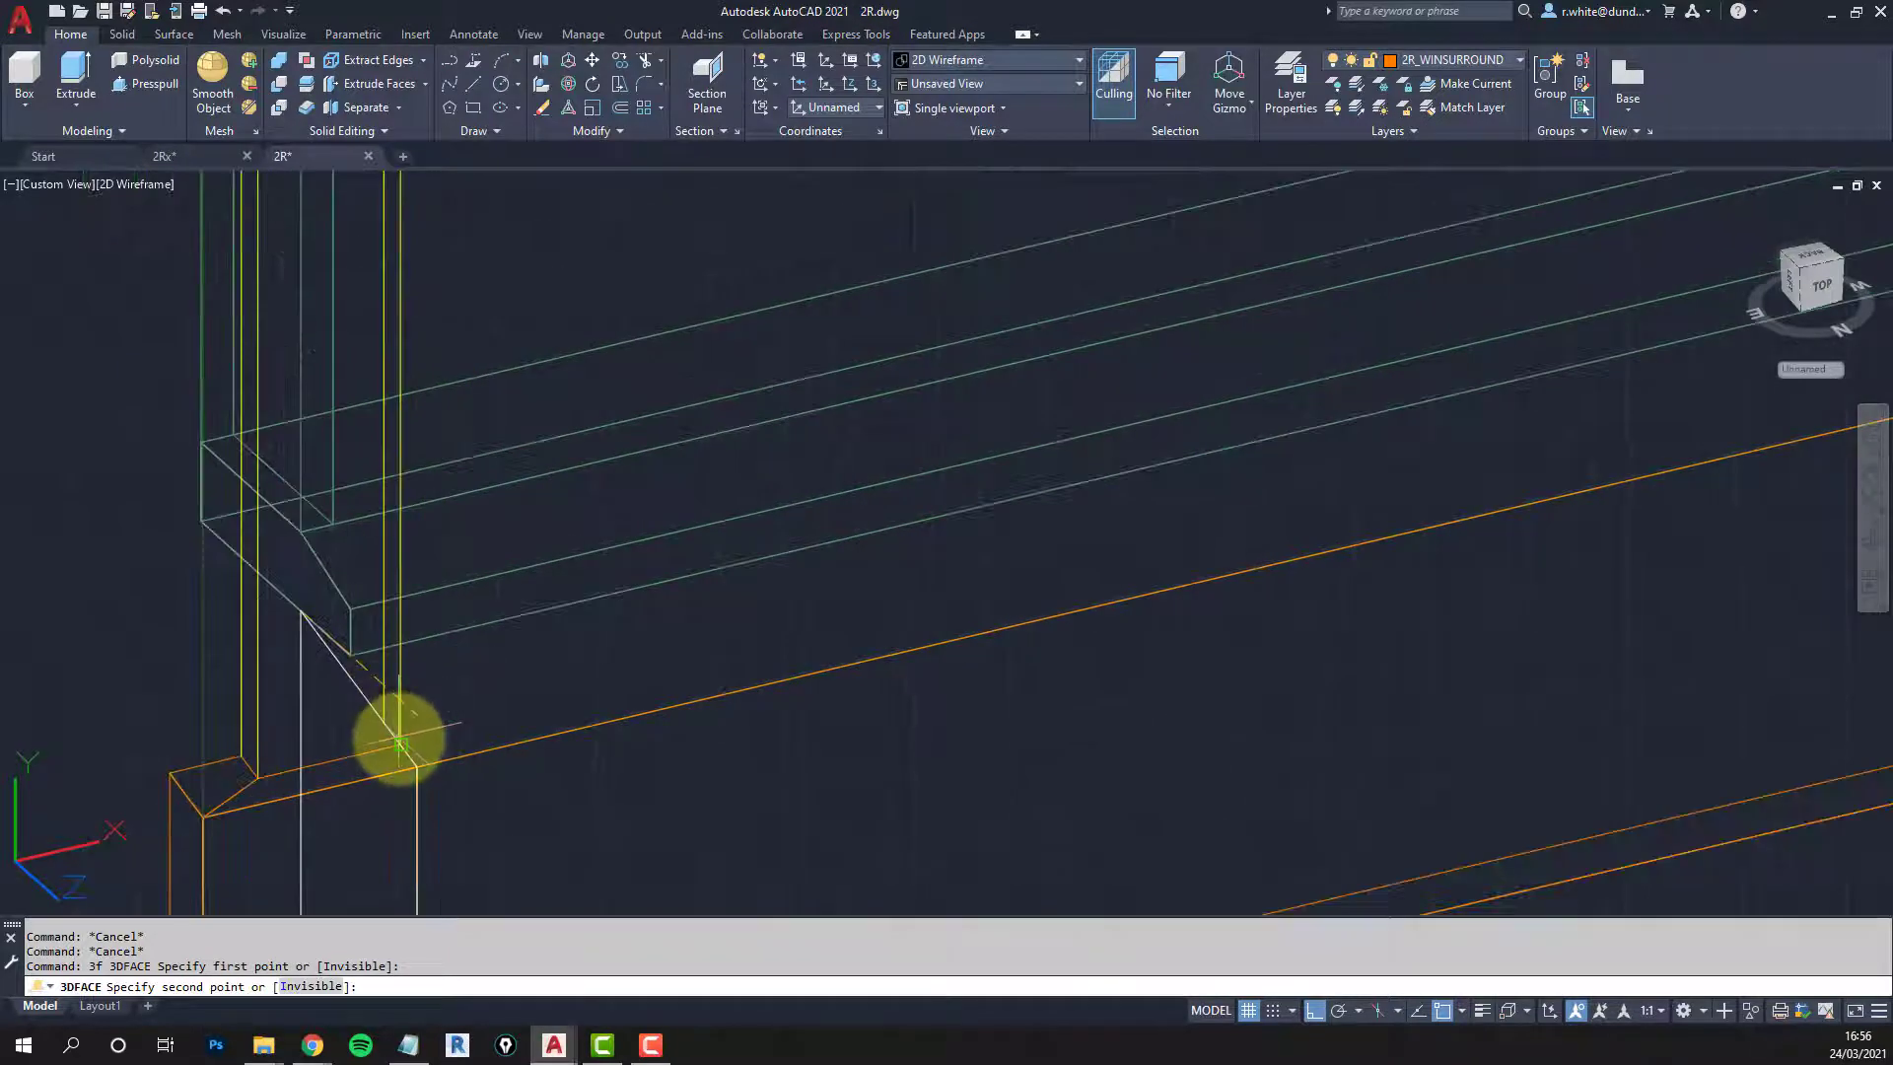
scroll(400, 746, "up", 2)
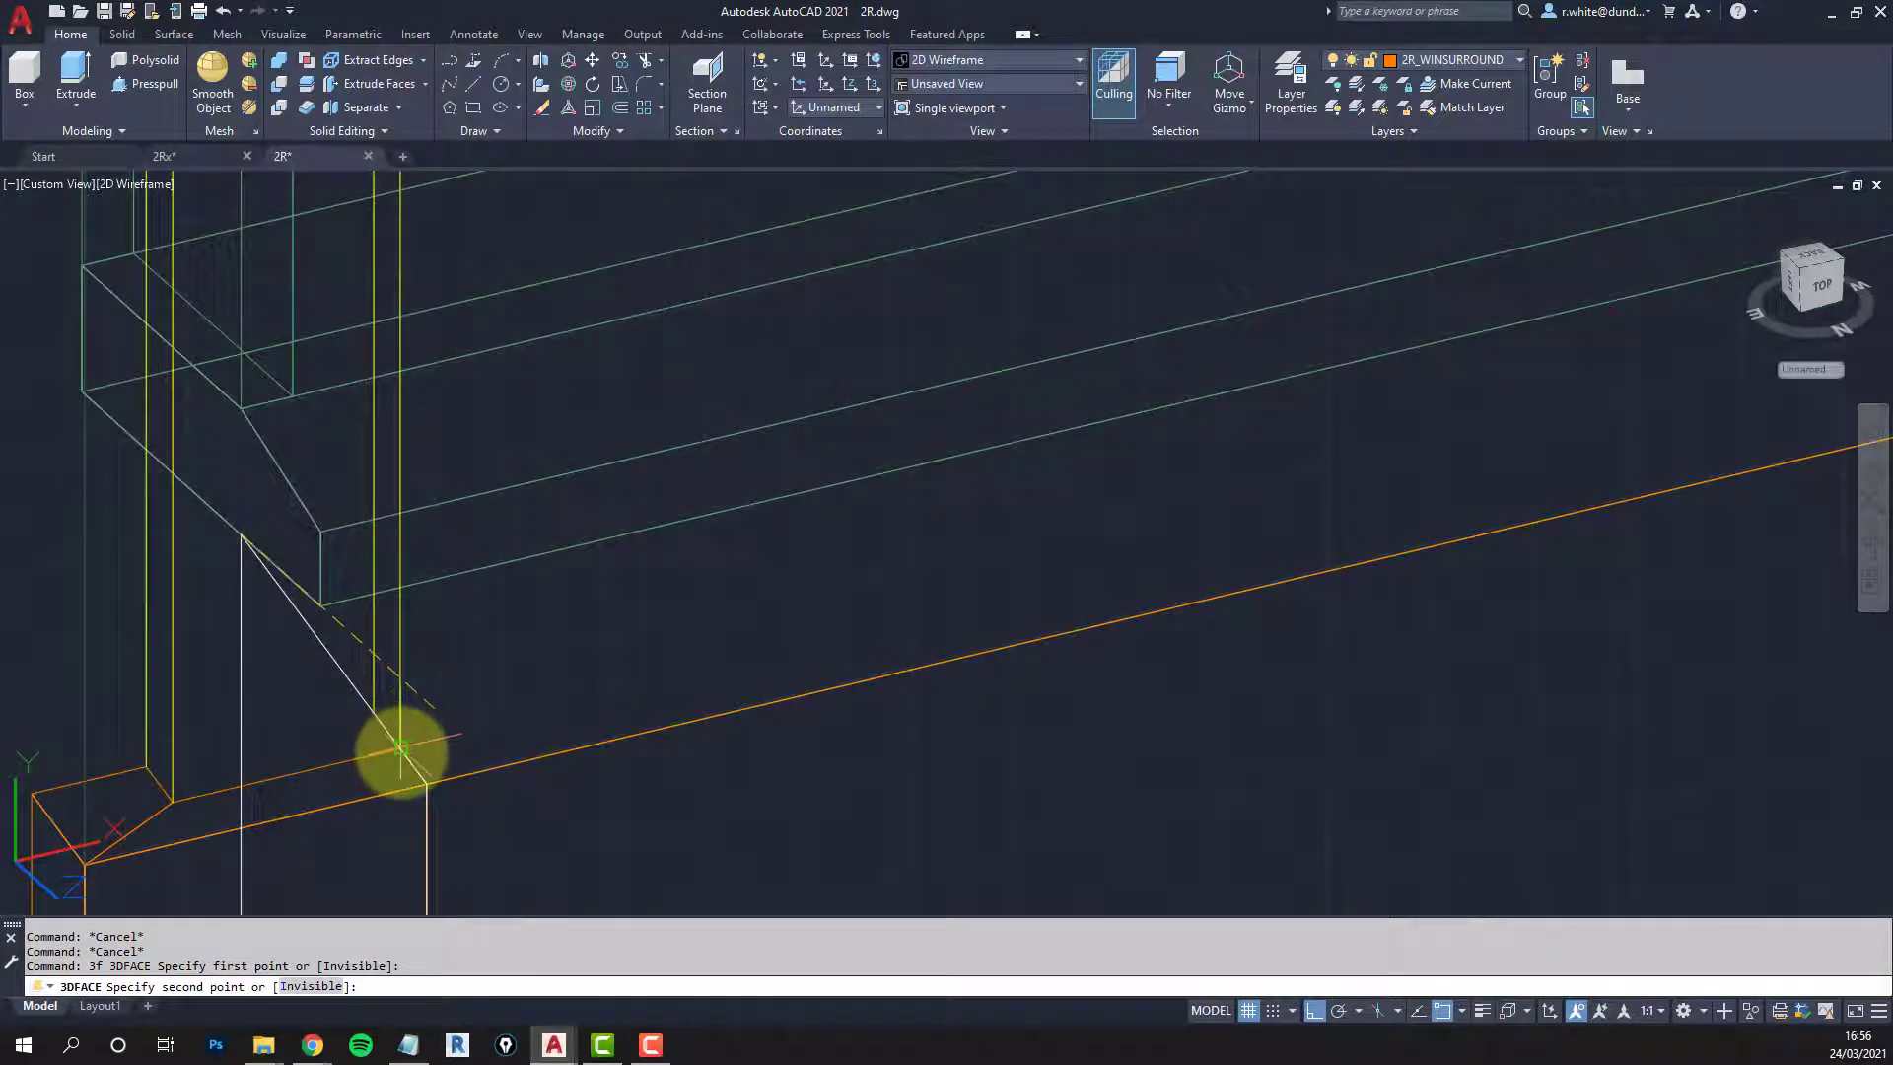
left_click(401, 748)
scroll(403, 750, "down", 2)
middle_click_drag(1051, 550, 456, 666)
middle_click_drag(1508, 442, 1229, 547)
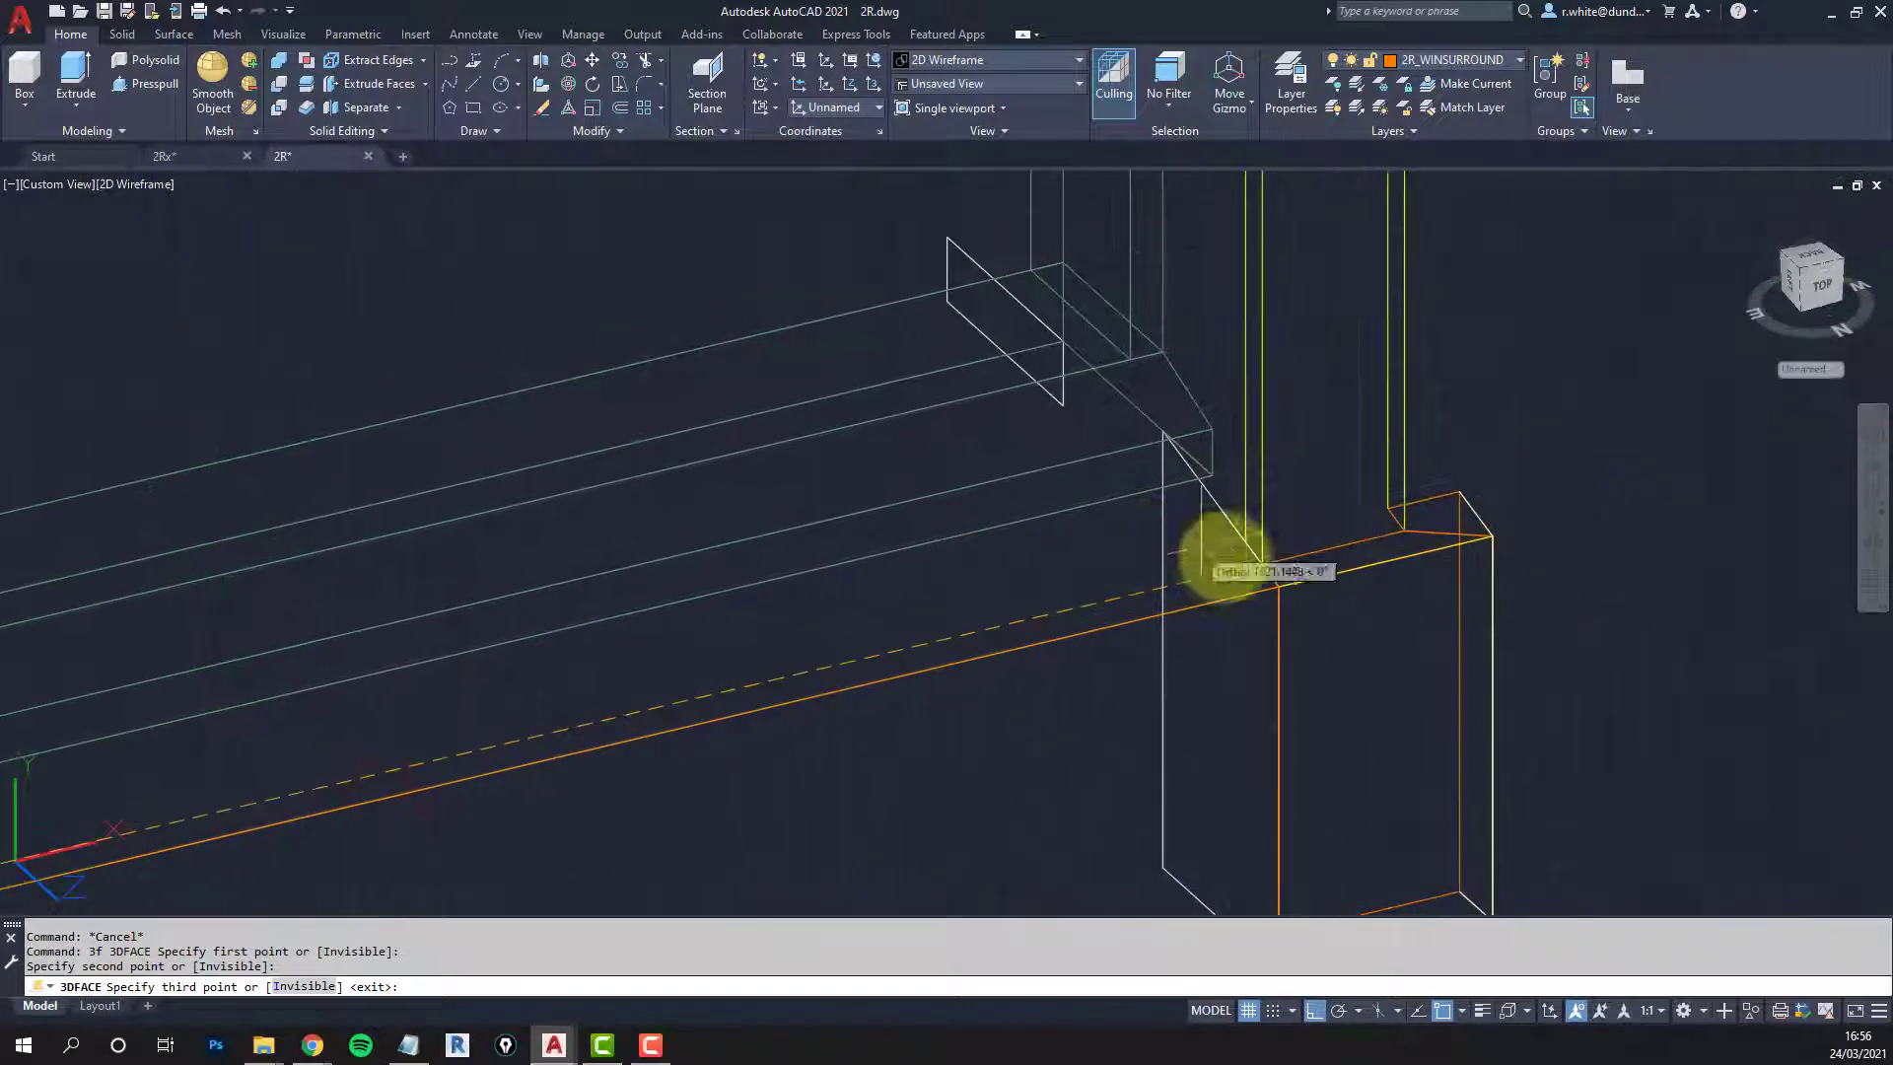
left_click(1266, 563)
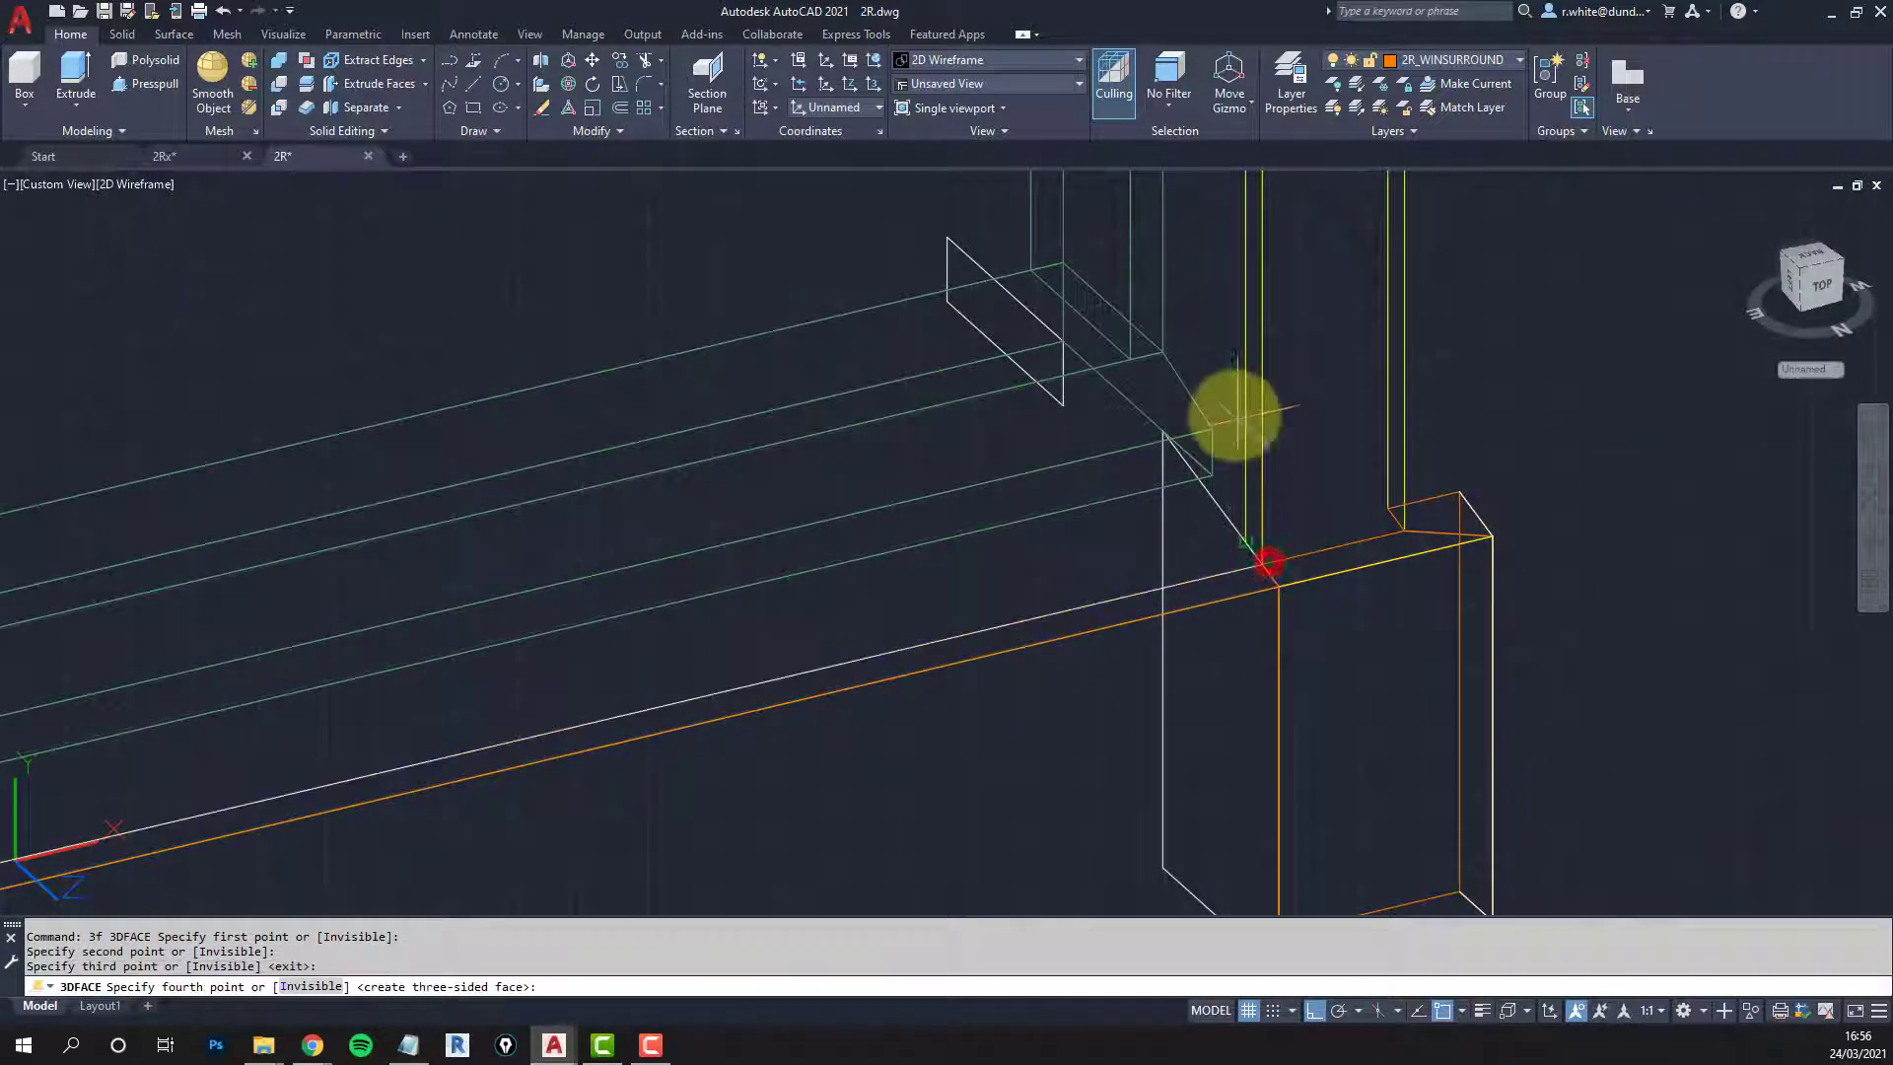
left_click(1157, 431)
key("Return")
key("Return")
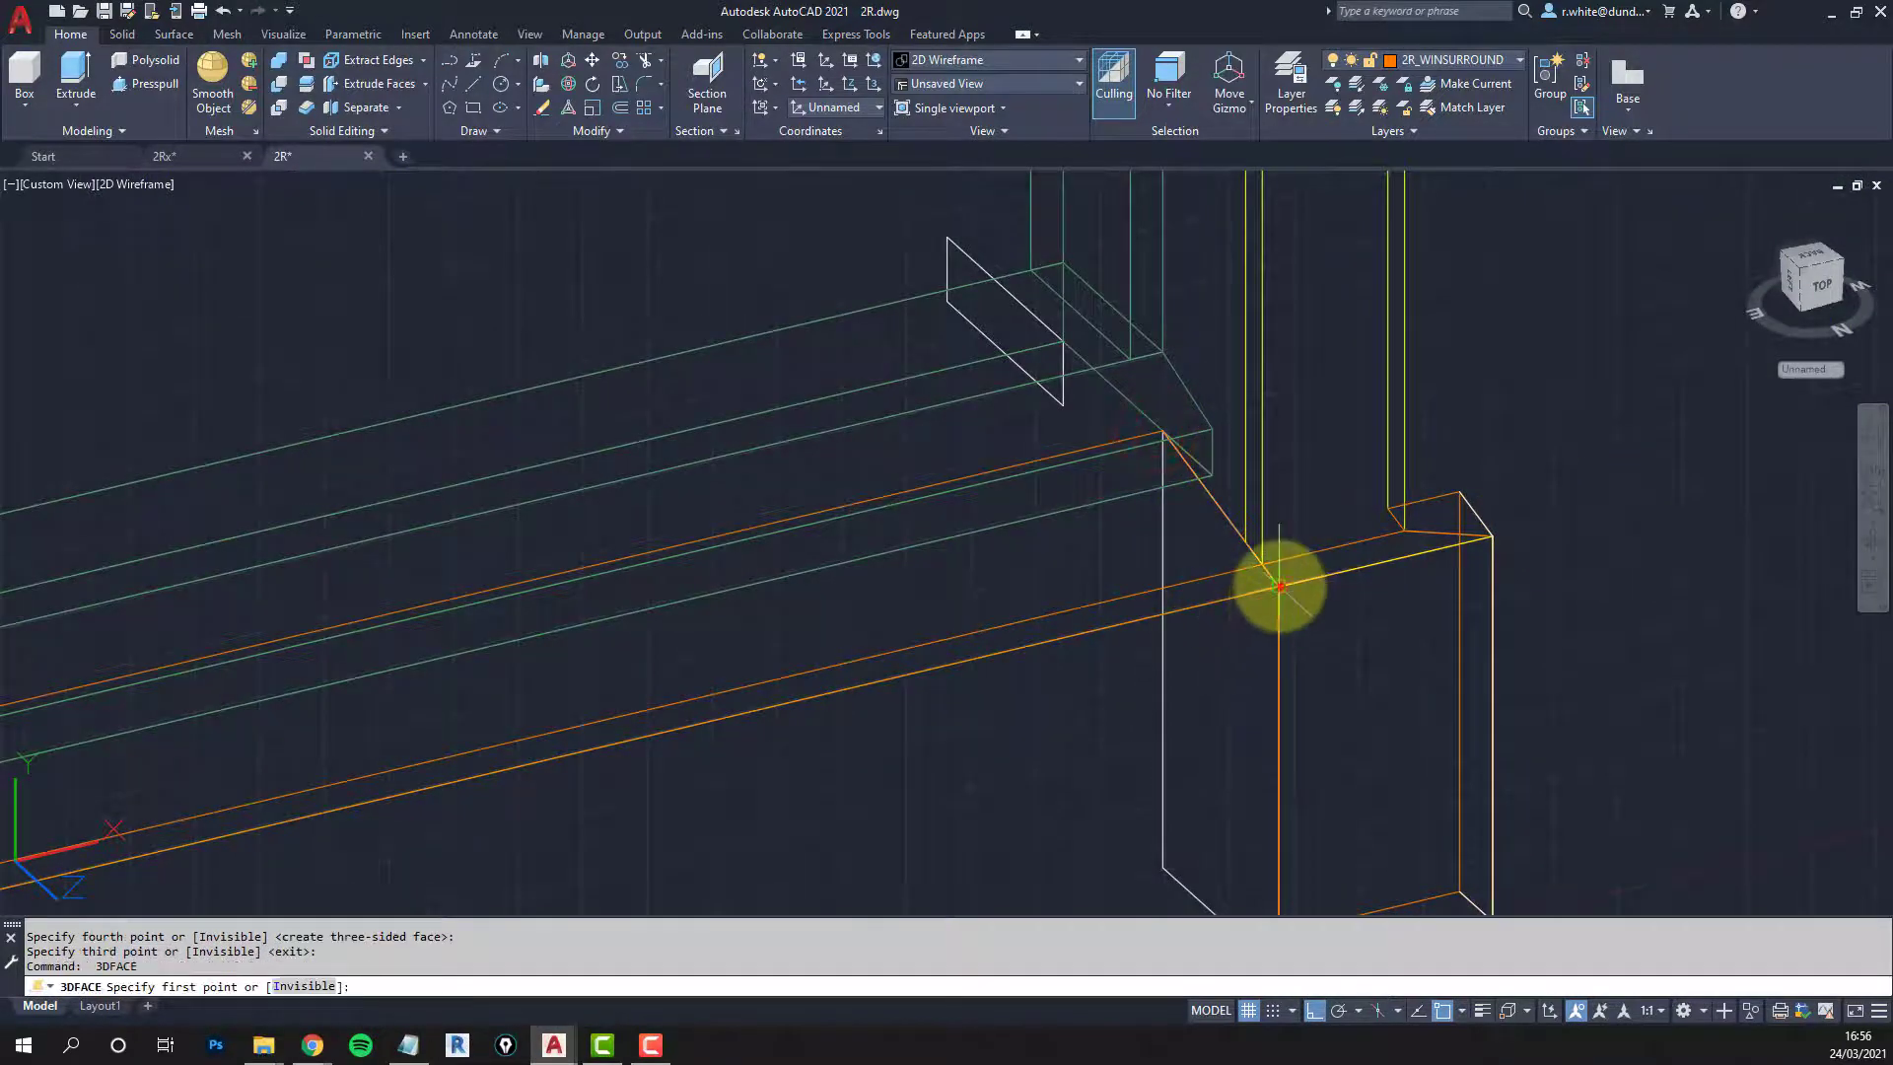
Step: Draw a narrow 3D face along the sill's front top edge, spanning the inner jamb line corners and front profile corners at both ends
left_click(1280, 586)
left_click(1268, 564)
scroll(1205, 598, "down", 2)
middle_click_drag(975, 643, 1246, 515)
scroll(843, 621, "up", 1)
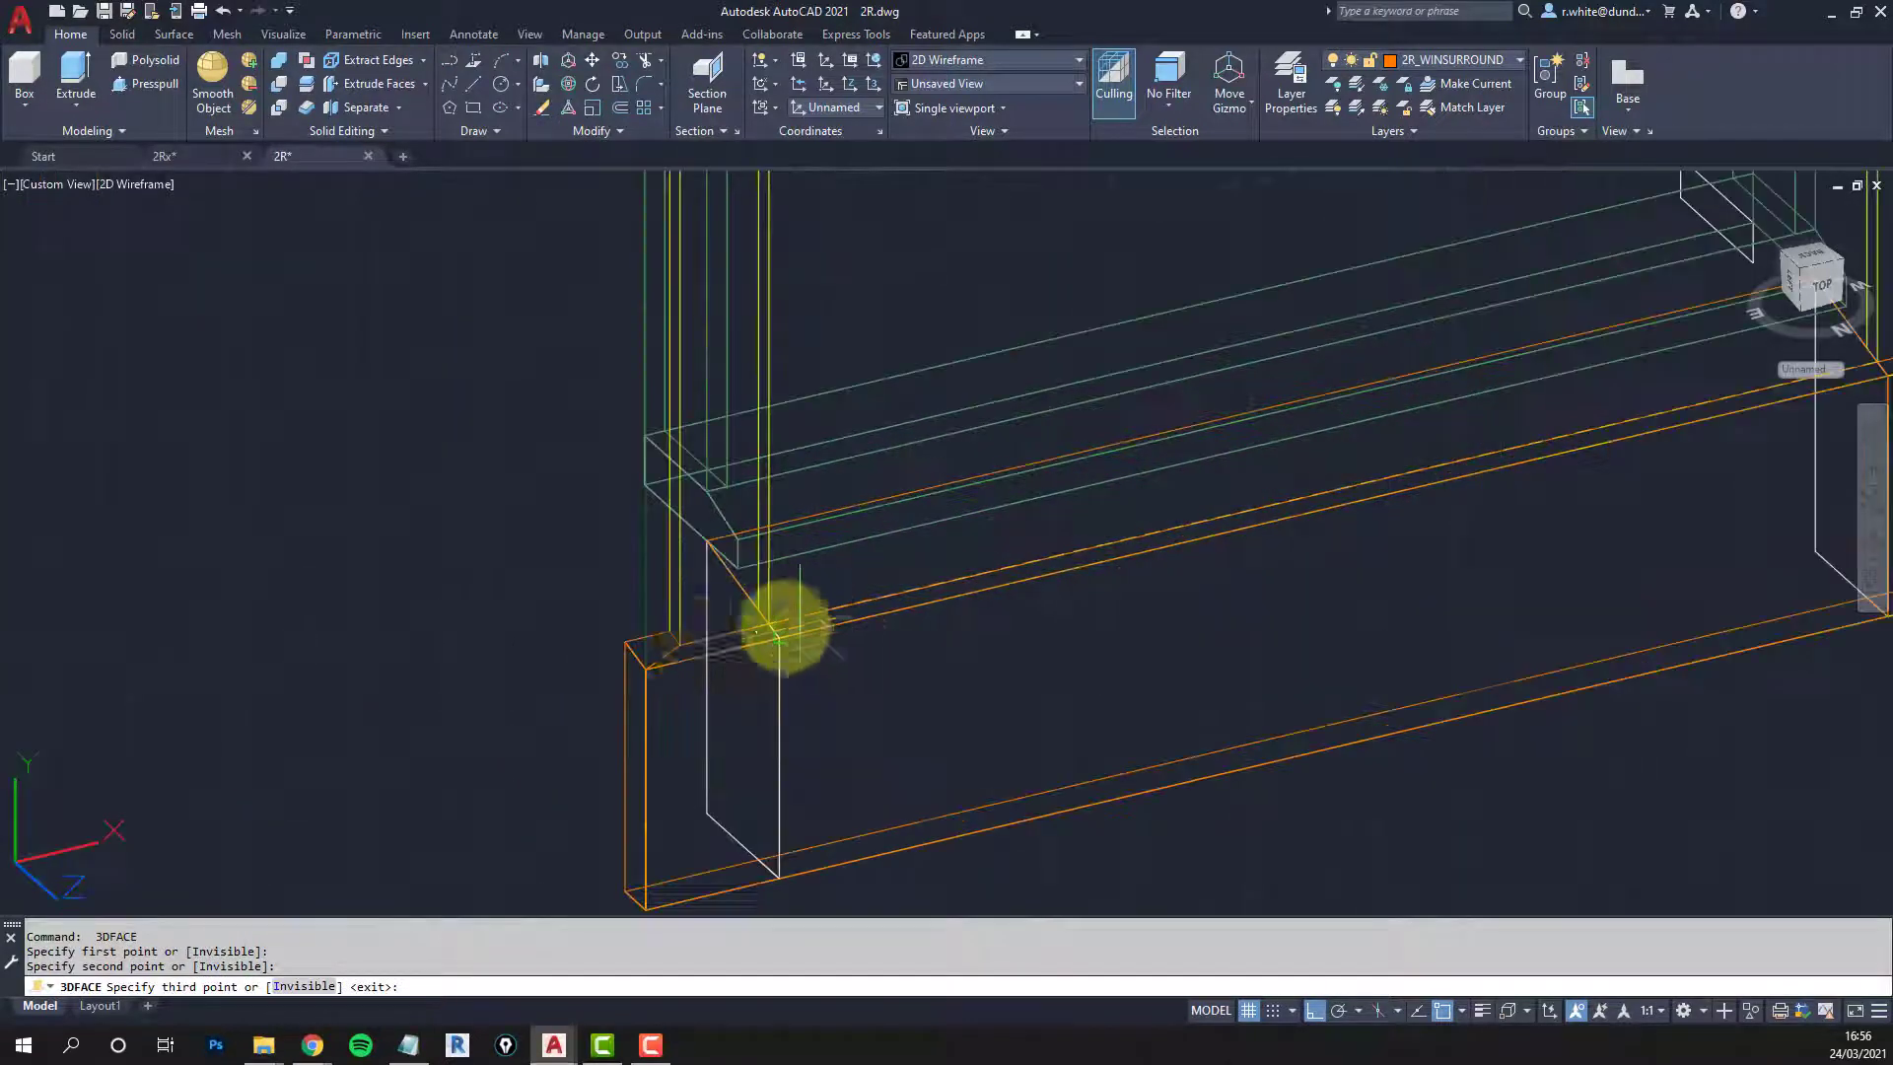
scroll(774, 637, "up", 2)
left_click(768, 638)
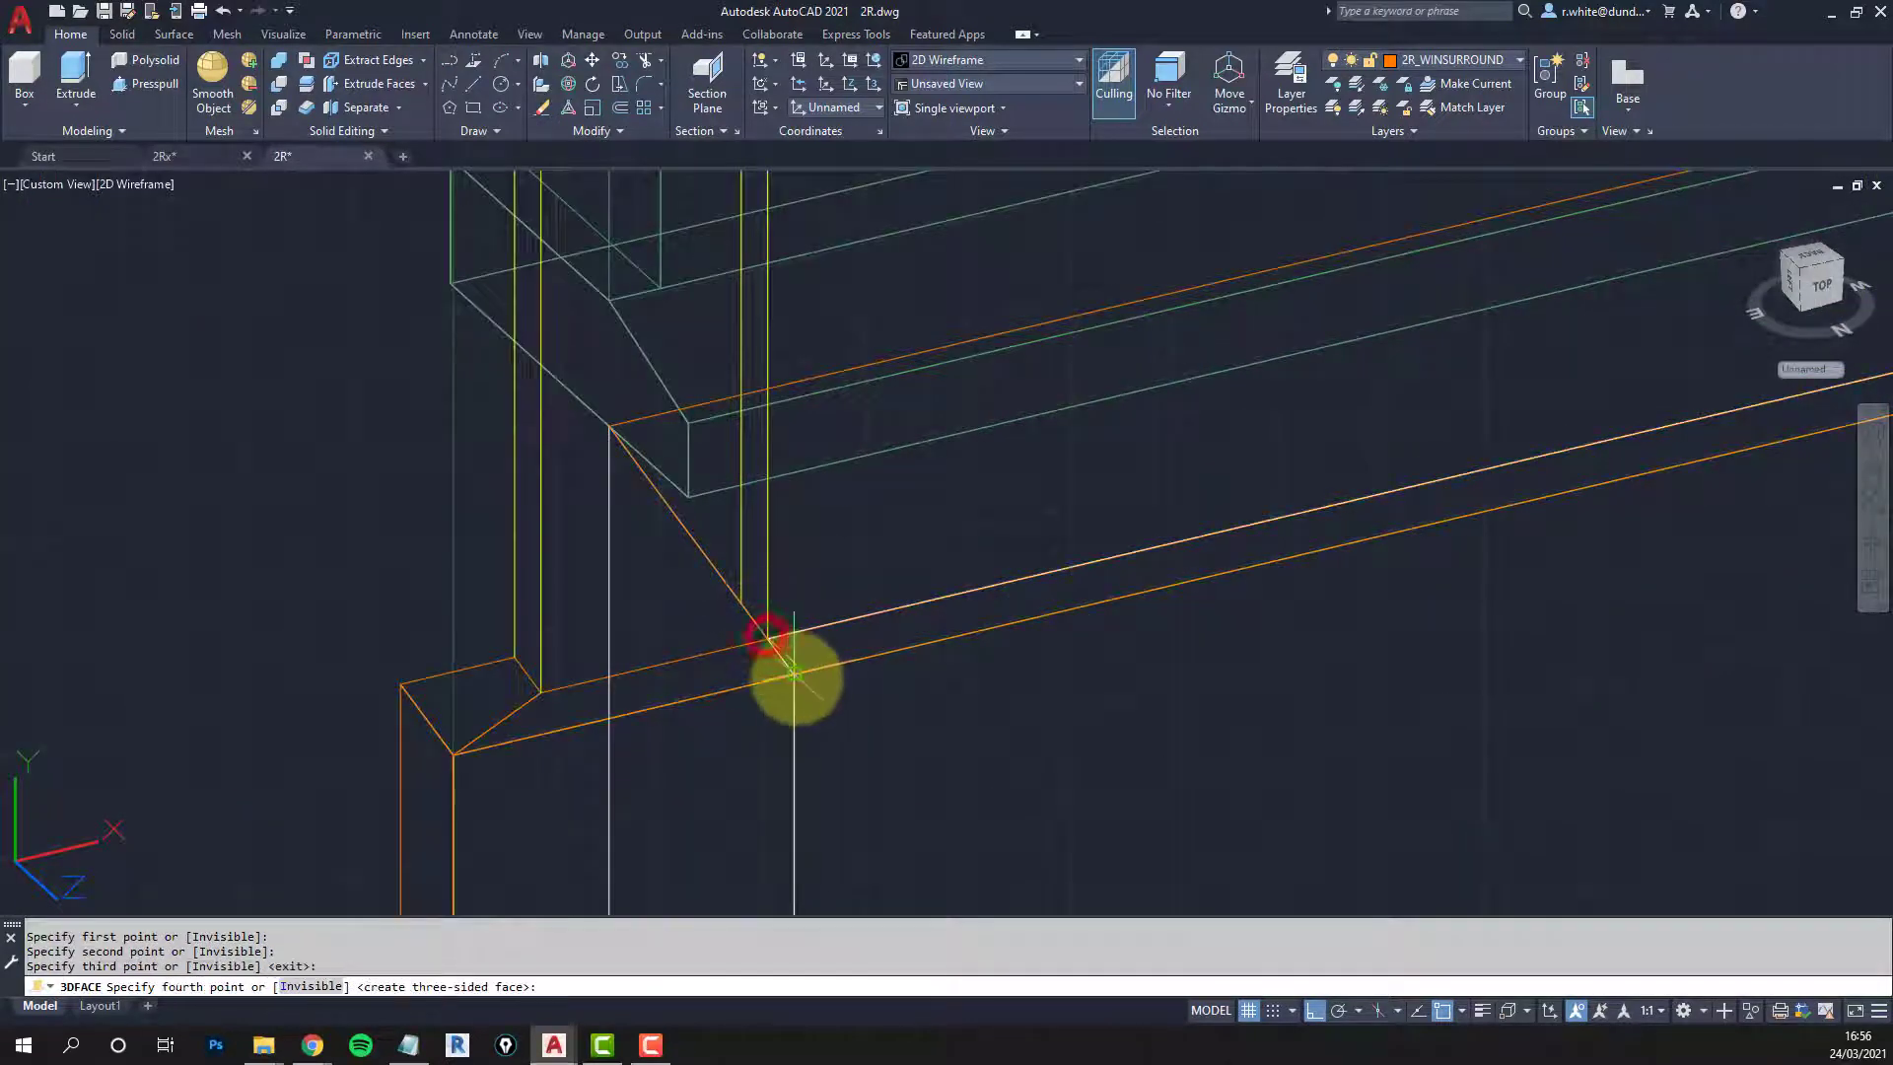
key("Return")
key("Return")
Step: Apply the Shaded with Edges visual style and inspect the faced sill between its end blocks
scroll(794, 666, "down", 3)
middle_click_drag(1189, 641, 858, 580, "shift")
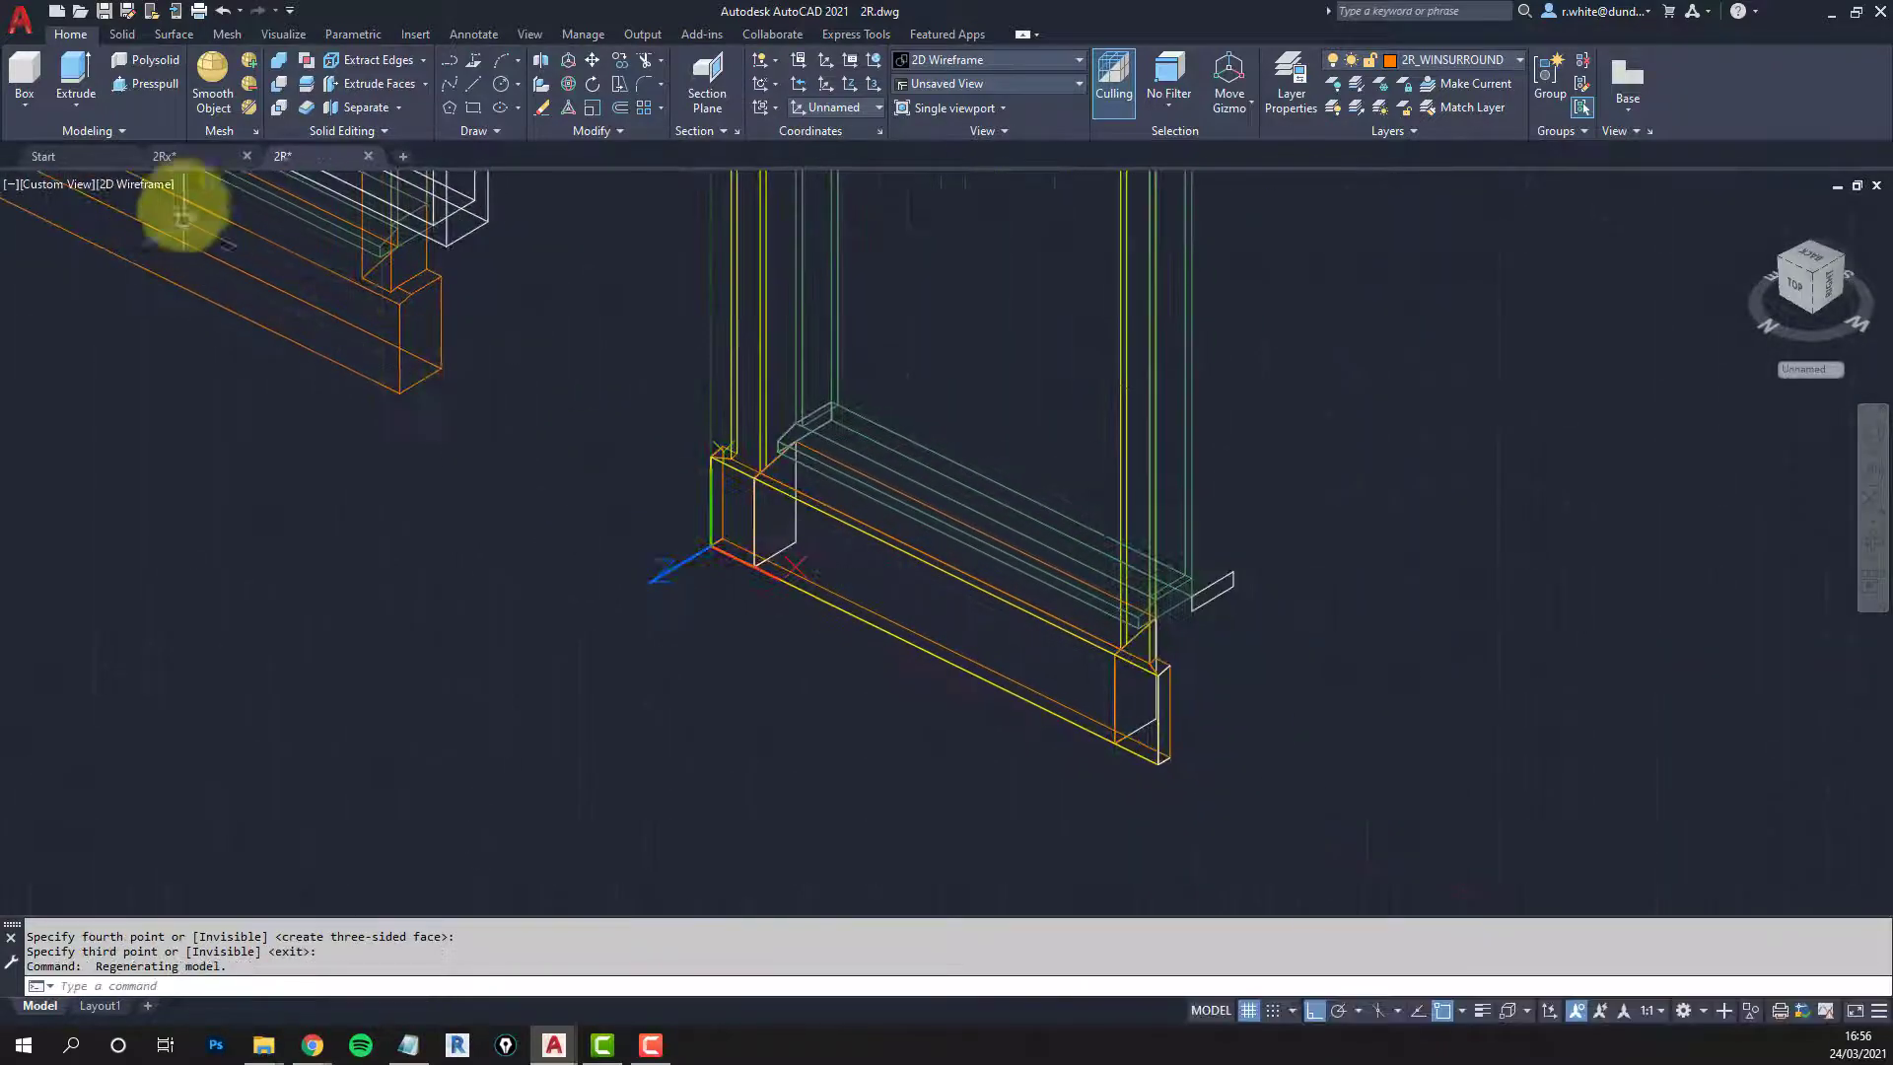
left_click(153, 185)
left_click(231, 345)
scroll(1015, 625, "up", 3)
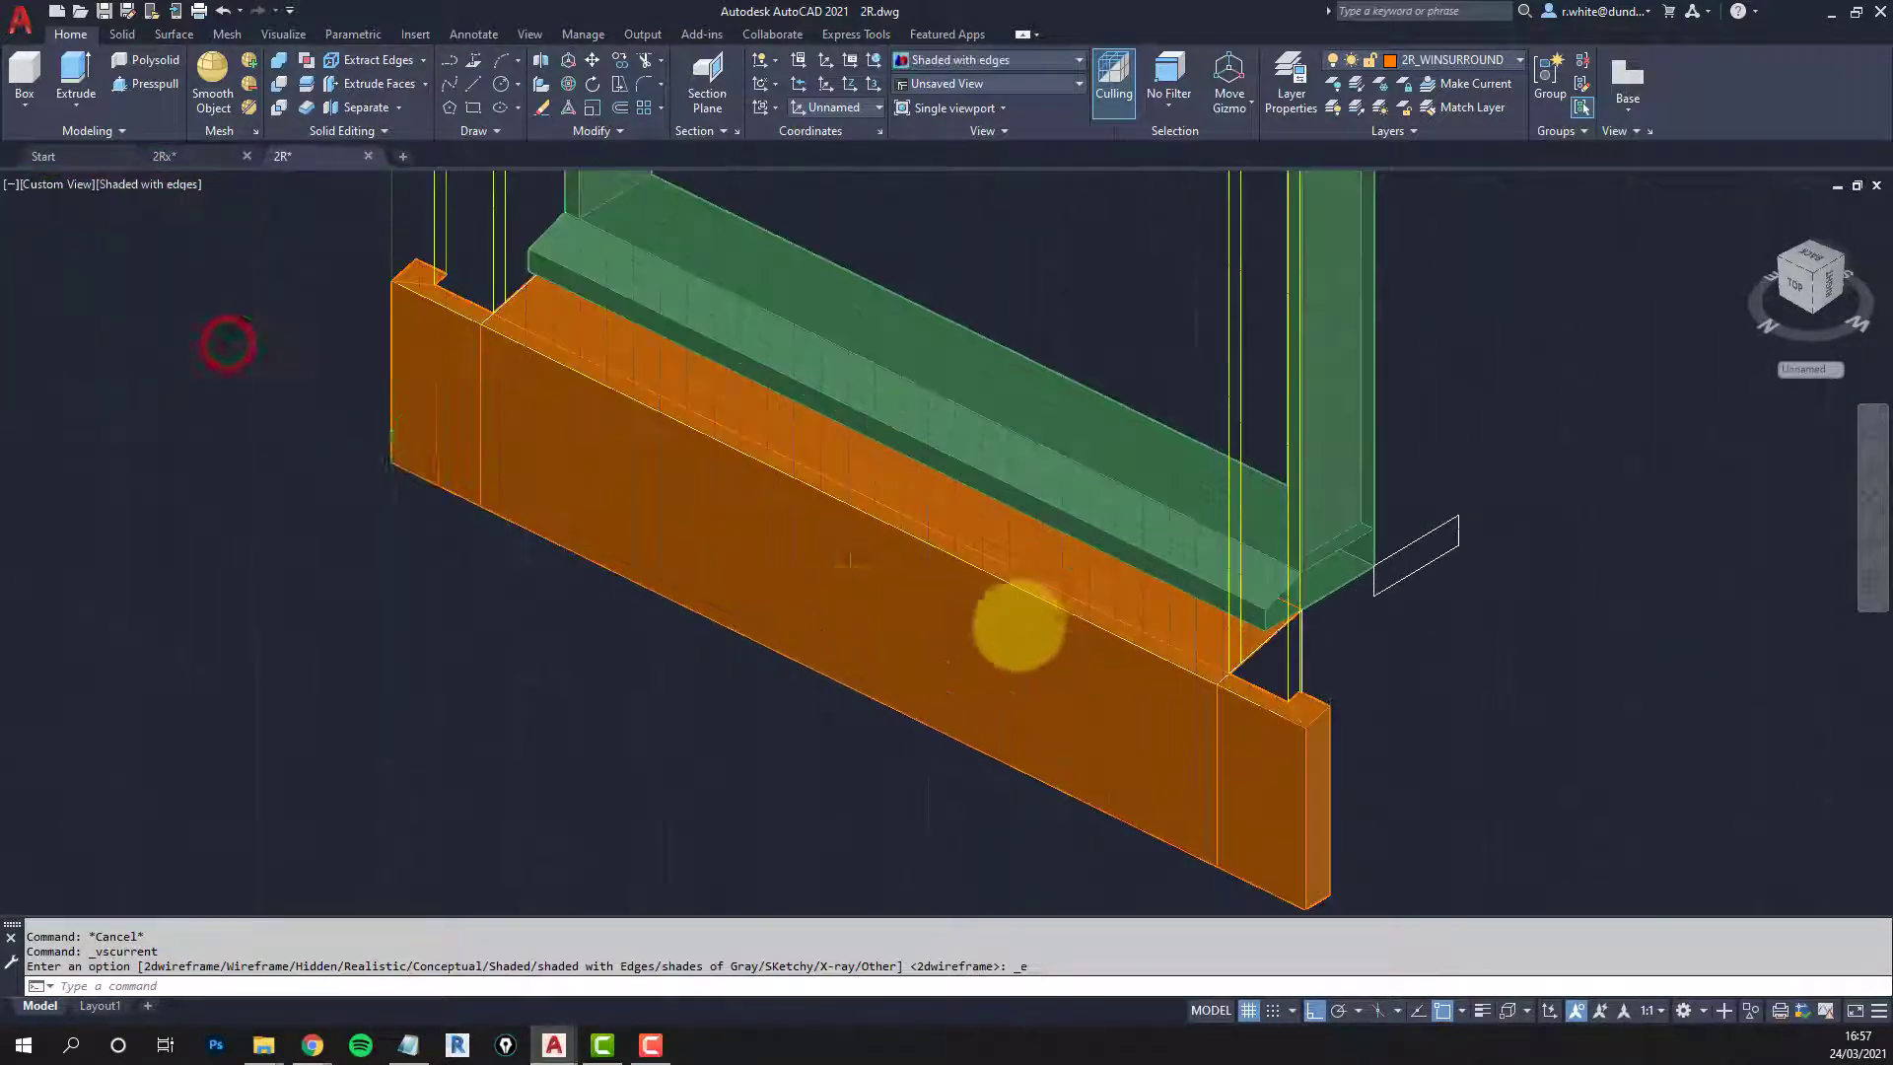
scroll(888, 599, "up", 1)
mouse_move(888, 599)
middle_mouse_down("shift")
mouse_move(1022, 536)
mouse_move(1128, 532)
mouse_move(1170, 562)
mouse_move(1152, 583)
mouse_move(1094, 562)
mouse_move(832, 595)
mouse_move(878, 577)
middle_mouse_up("shift")
scroll(921, 561, "down", 5)
Step: Shorten the over-long inner jamb line at each upper window corner to the end of the inner head line
middle_click_drag(971, 476, 927, 592)
mouse_move(942, 384)
middle_mouse_down()
mouse_move(932, 548)
mouse_move(950, 537)
mouse_move(949, 350)
middle_mouse_up()
scroll(930, 410, "up", 6)
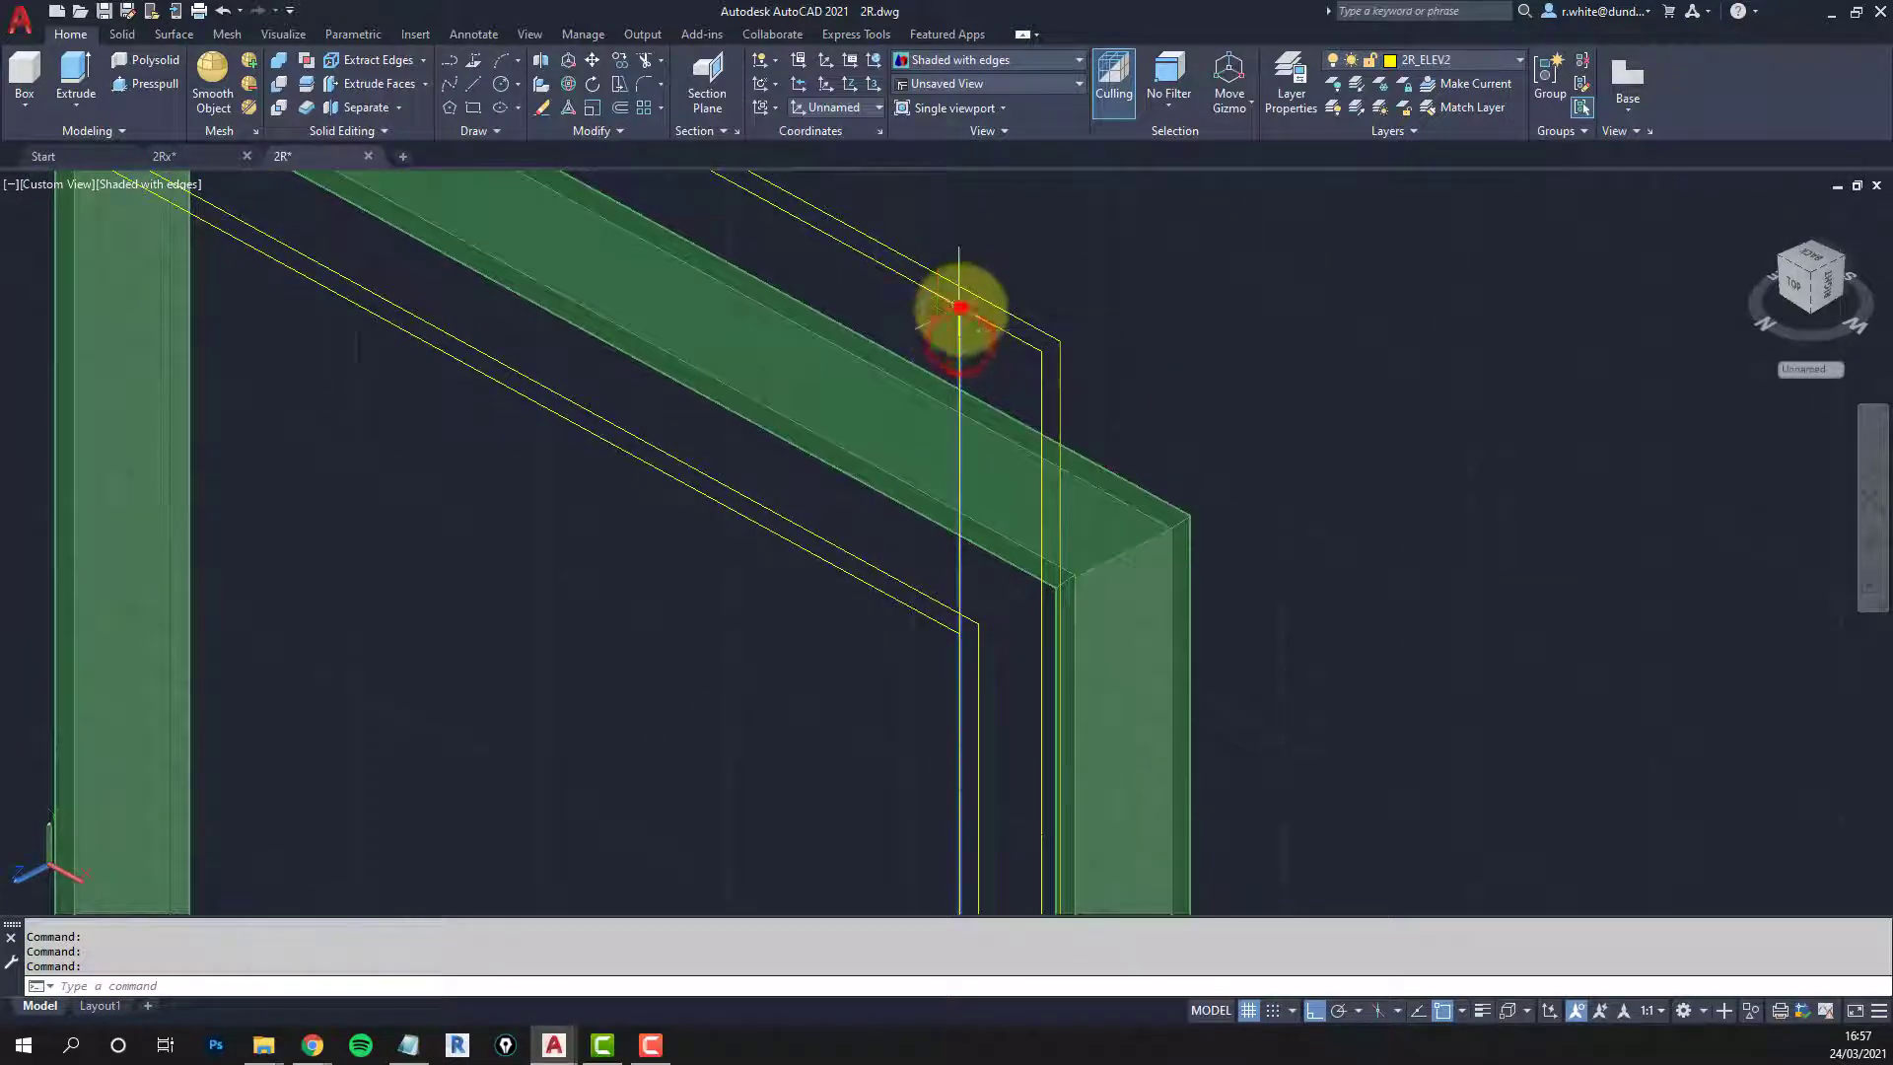
left_click(960, 307)
left_click(951, 634)
middle_click_drag(683, 504, 1222, 681)
middle_click_drag(605, 370, 1006, 749)
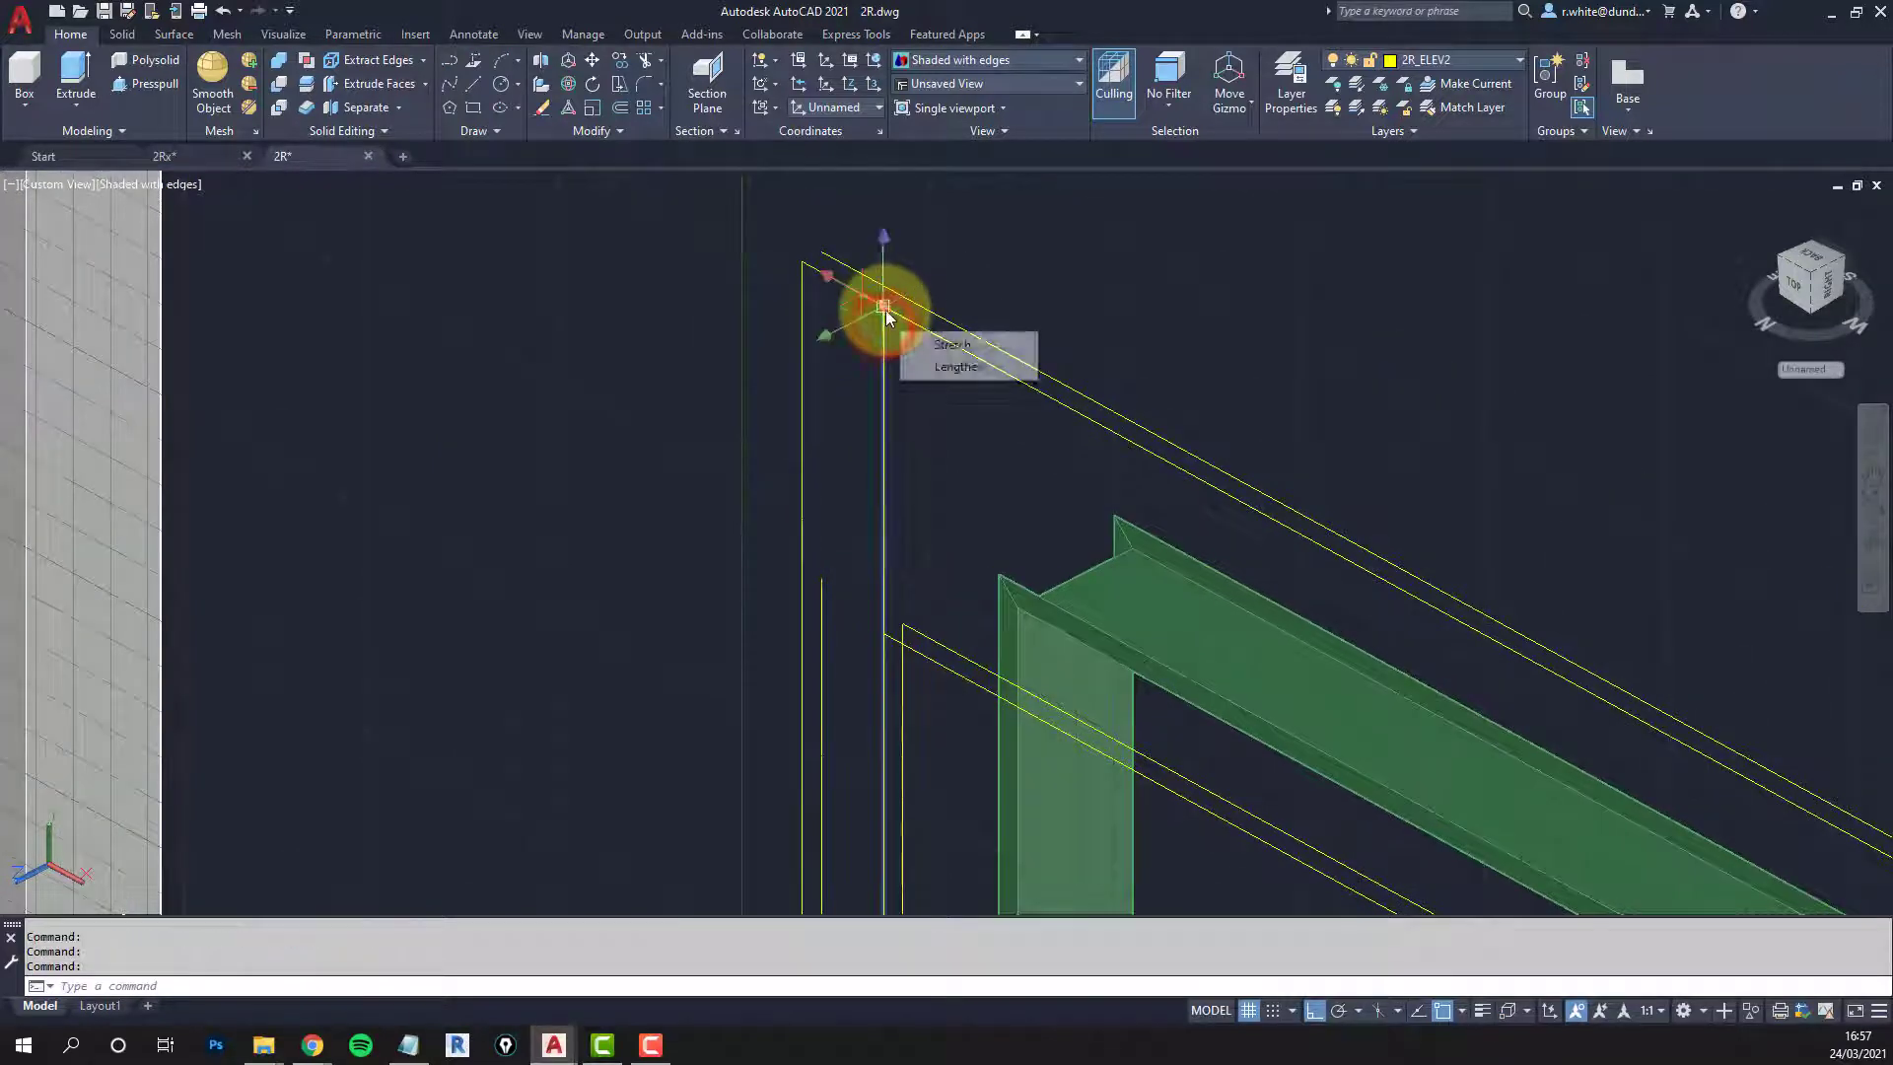
left_click(884, 307)
left_click(884, 634)
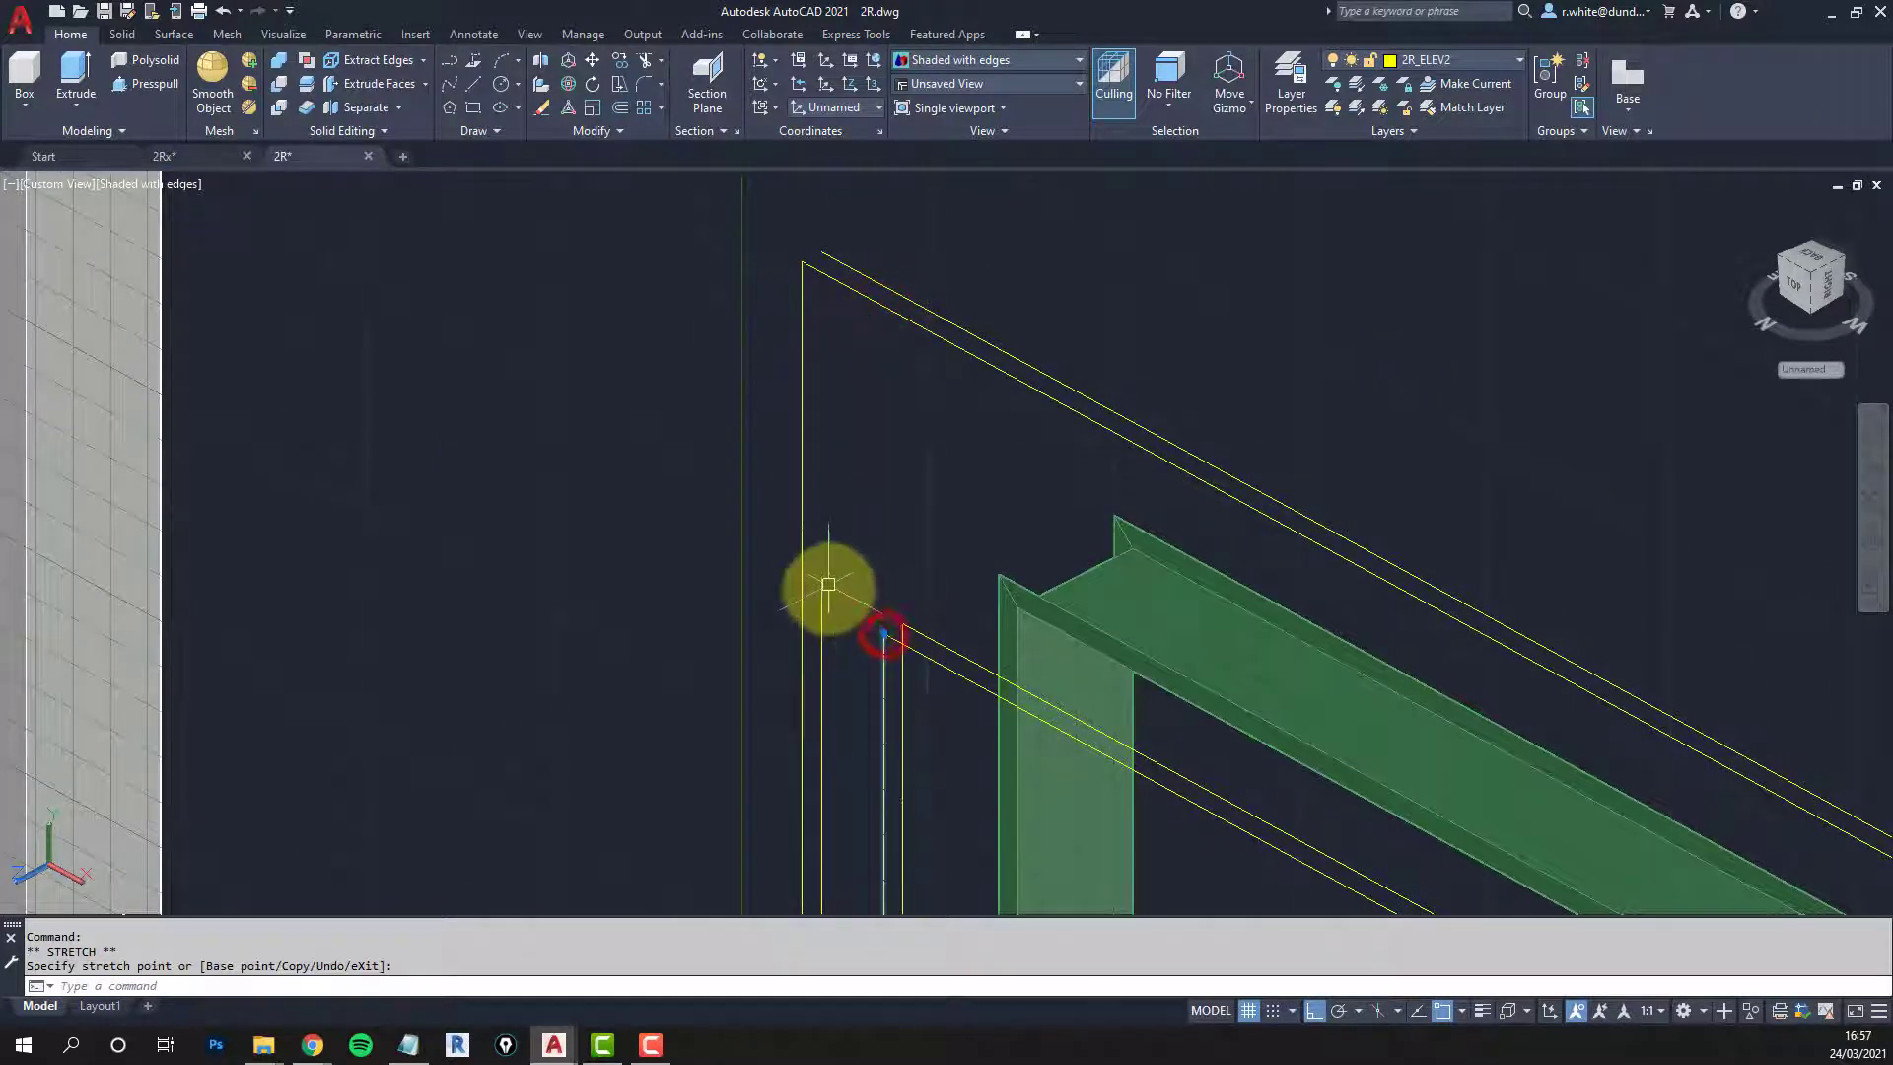
Step: Stretch the short outer jamb line nearest the UCS origin up to the outer head line's corner
left_click(824, 579)
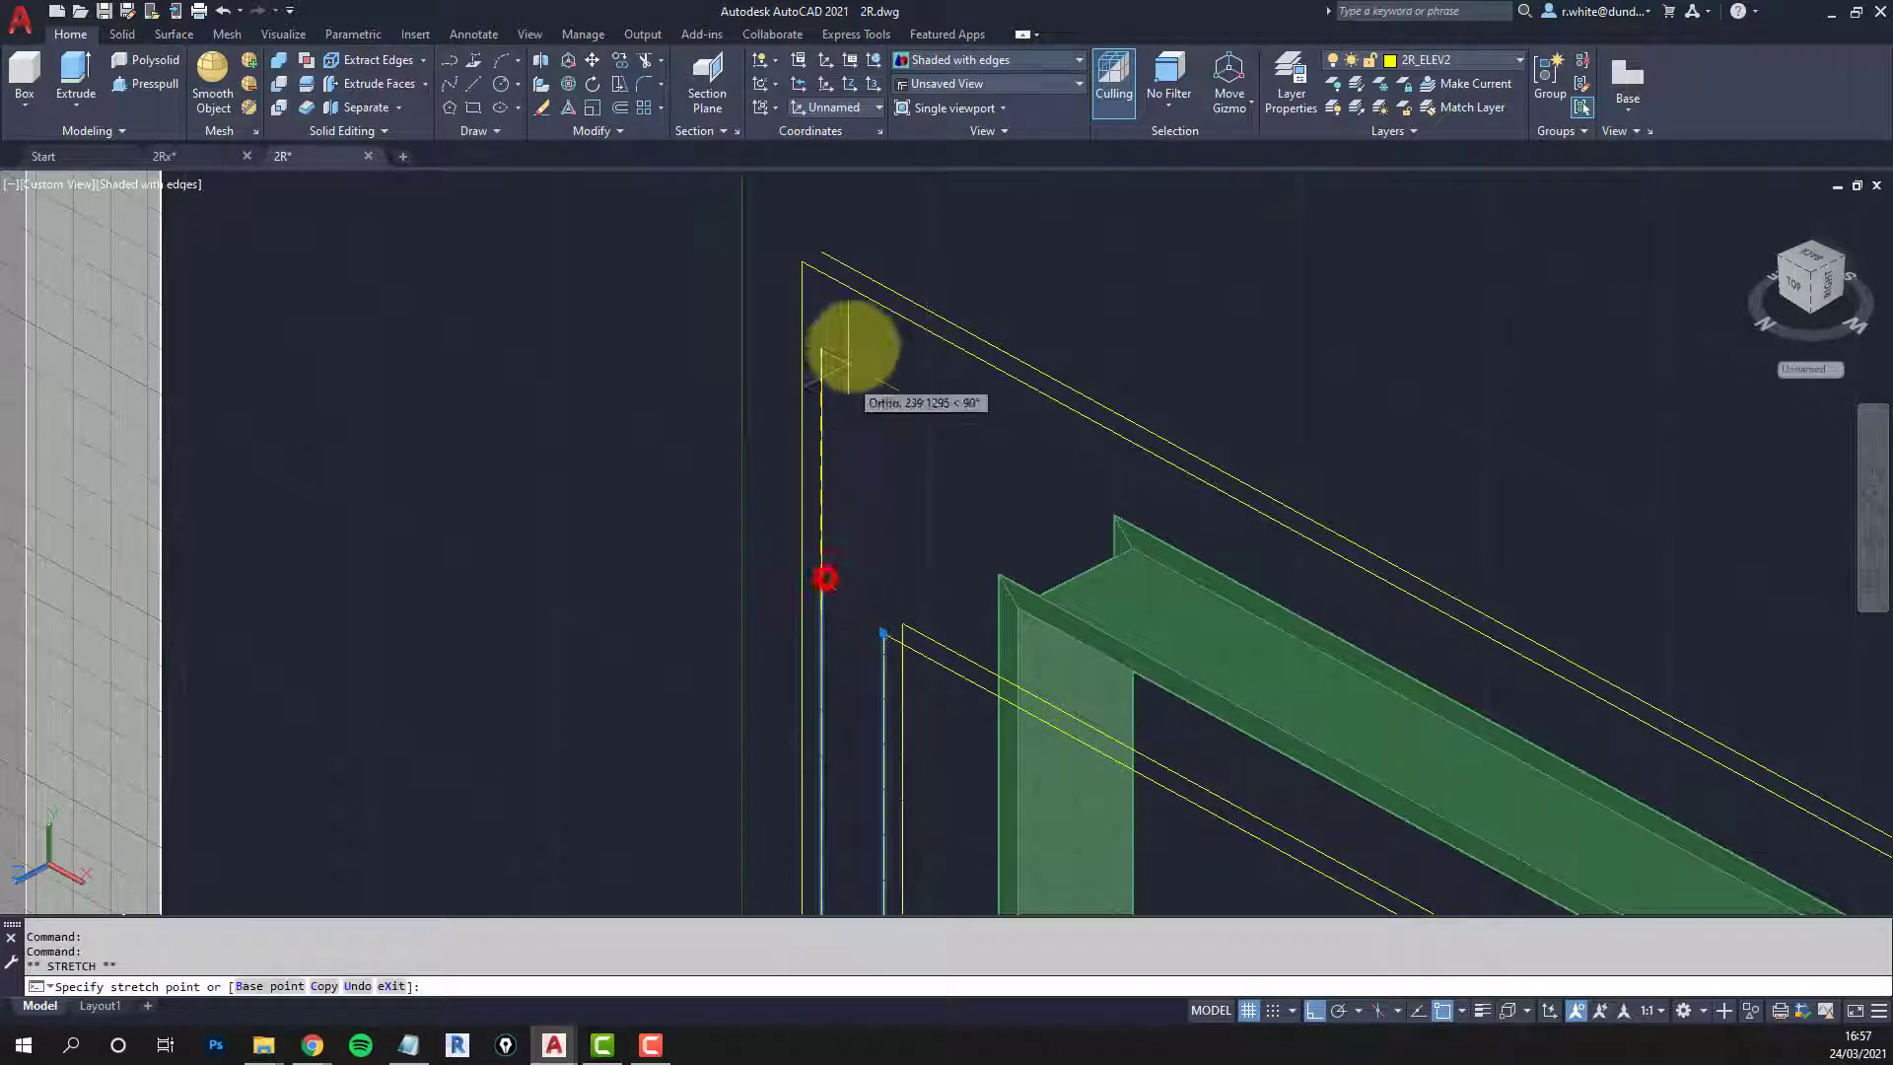
left_click(839, 267)
scroll(833, 292, "down", 3)
middle_click_drag(889, 419, 868, 342)
key("Escape")
key("Escape")
middle_click_drag(917, 520, 930, 422)
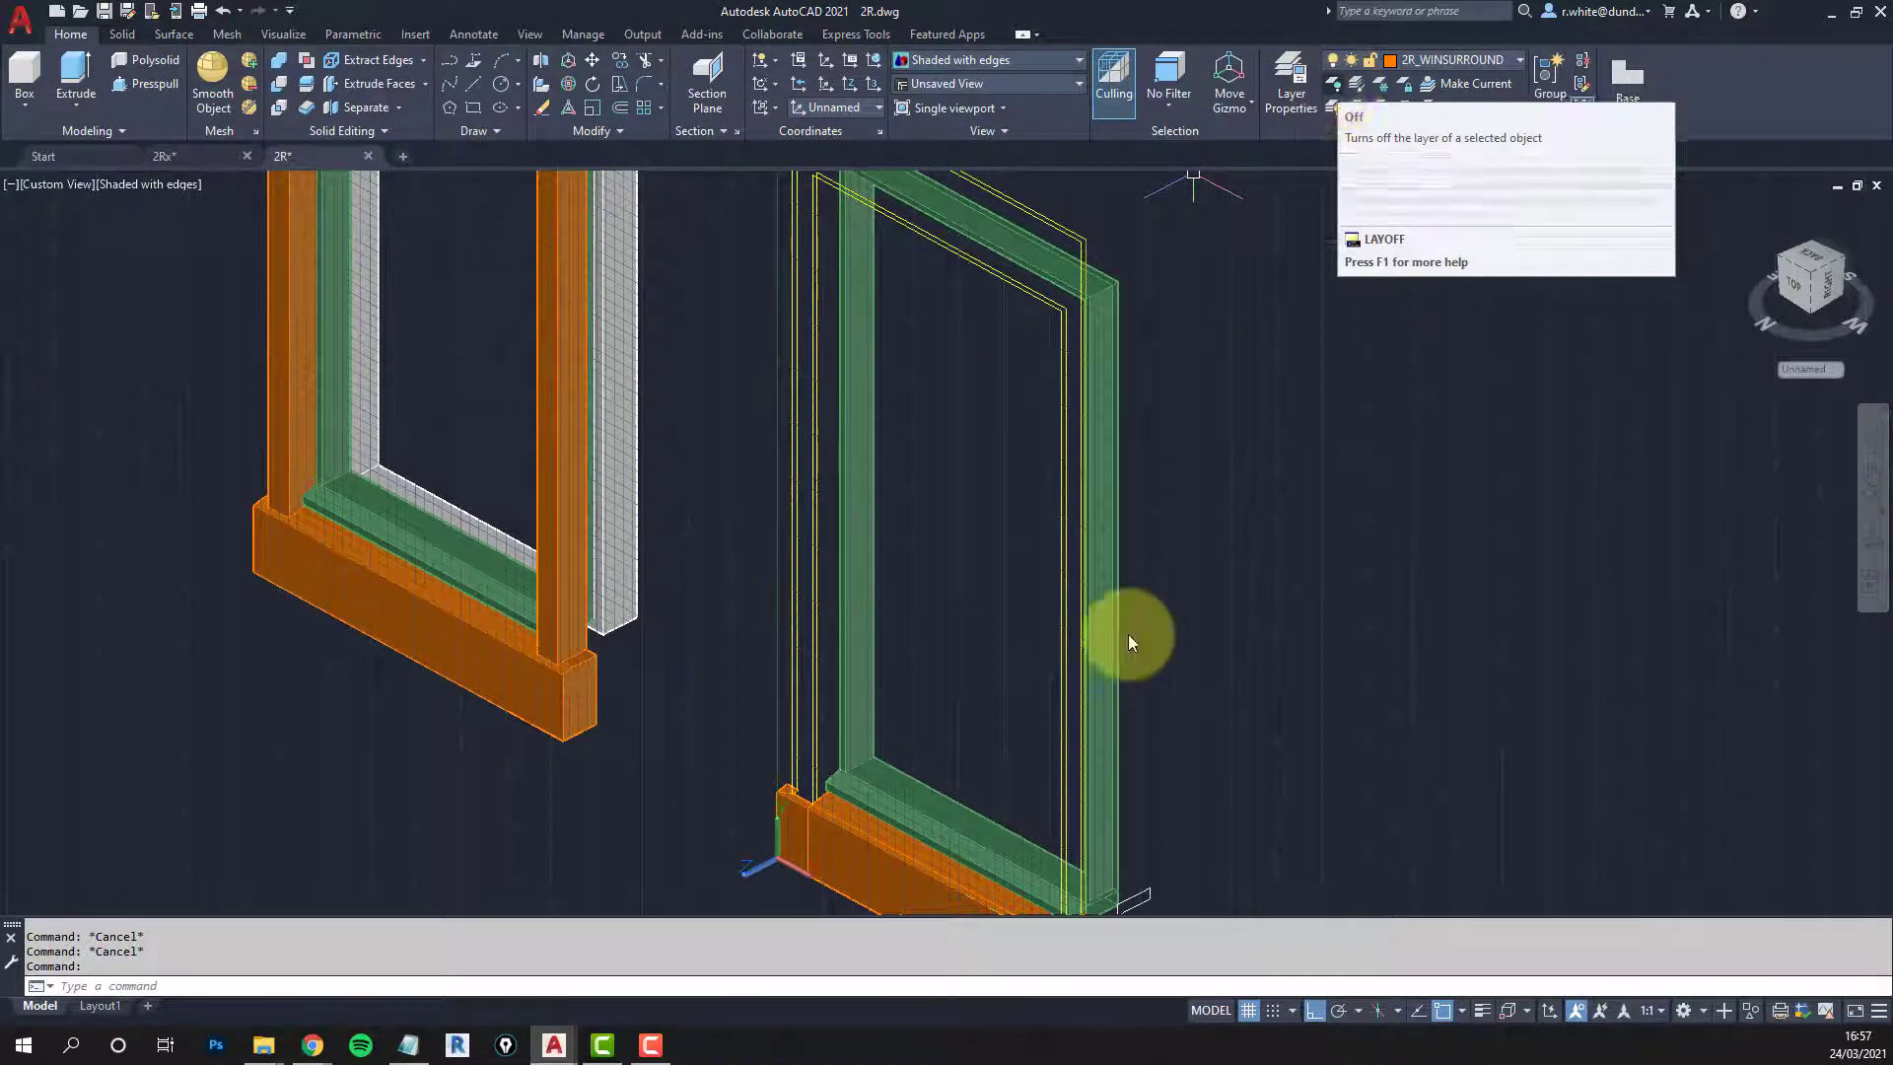
middle_click_drag(1128, 635, 955, 747)
scroll(1031, 828, "up", 8)
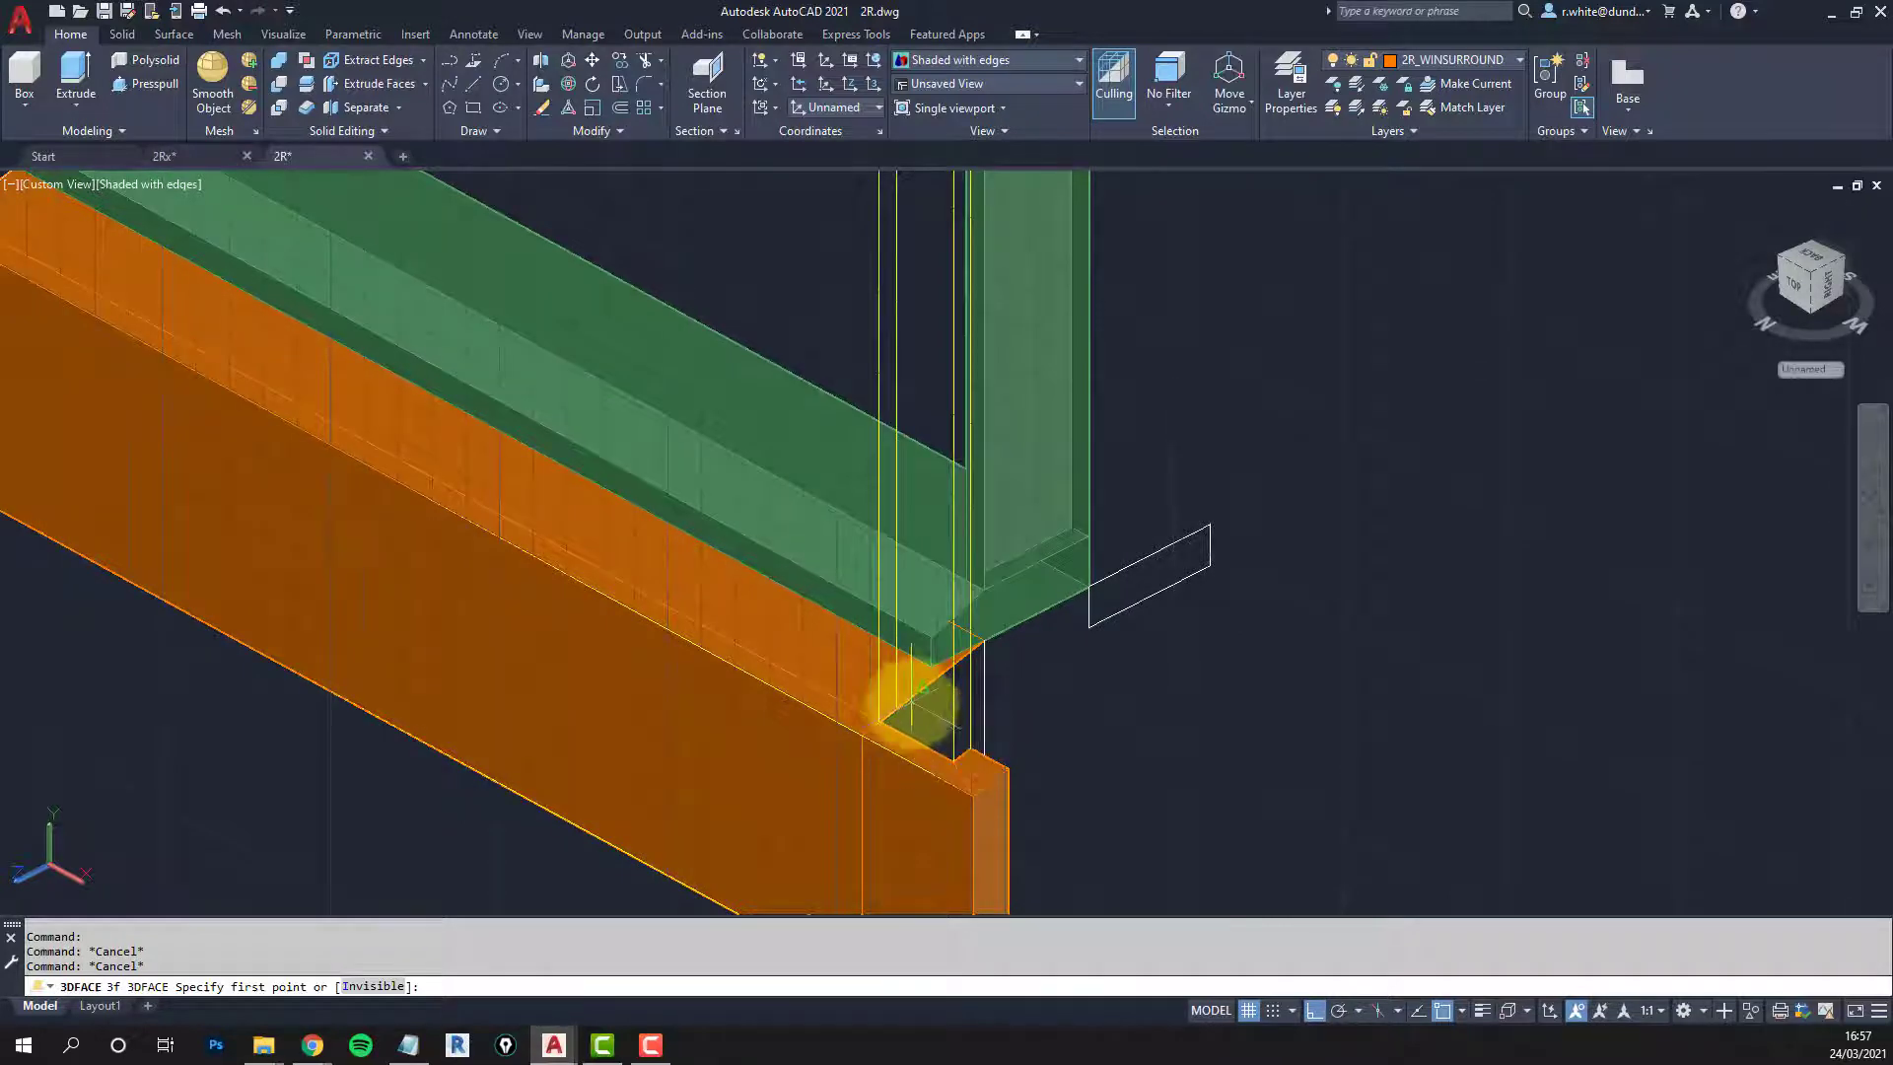
scroll(853, 621, "down", 2)
middle_click_drag(419, 212, 795, 542)
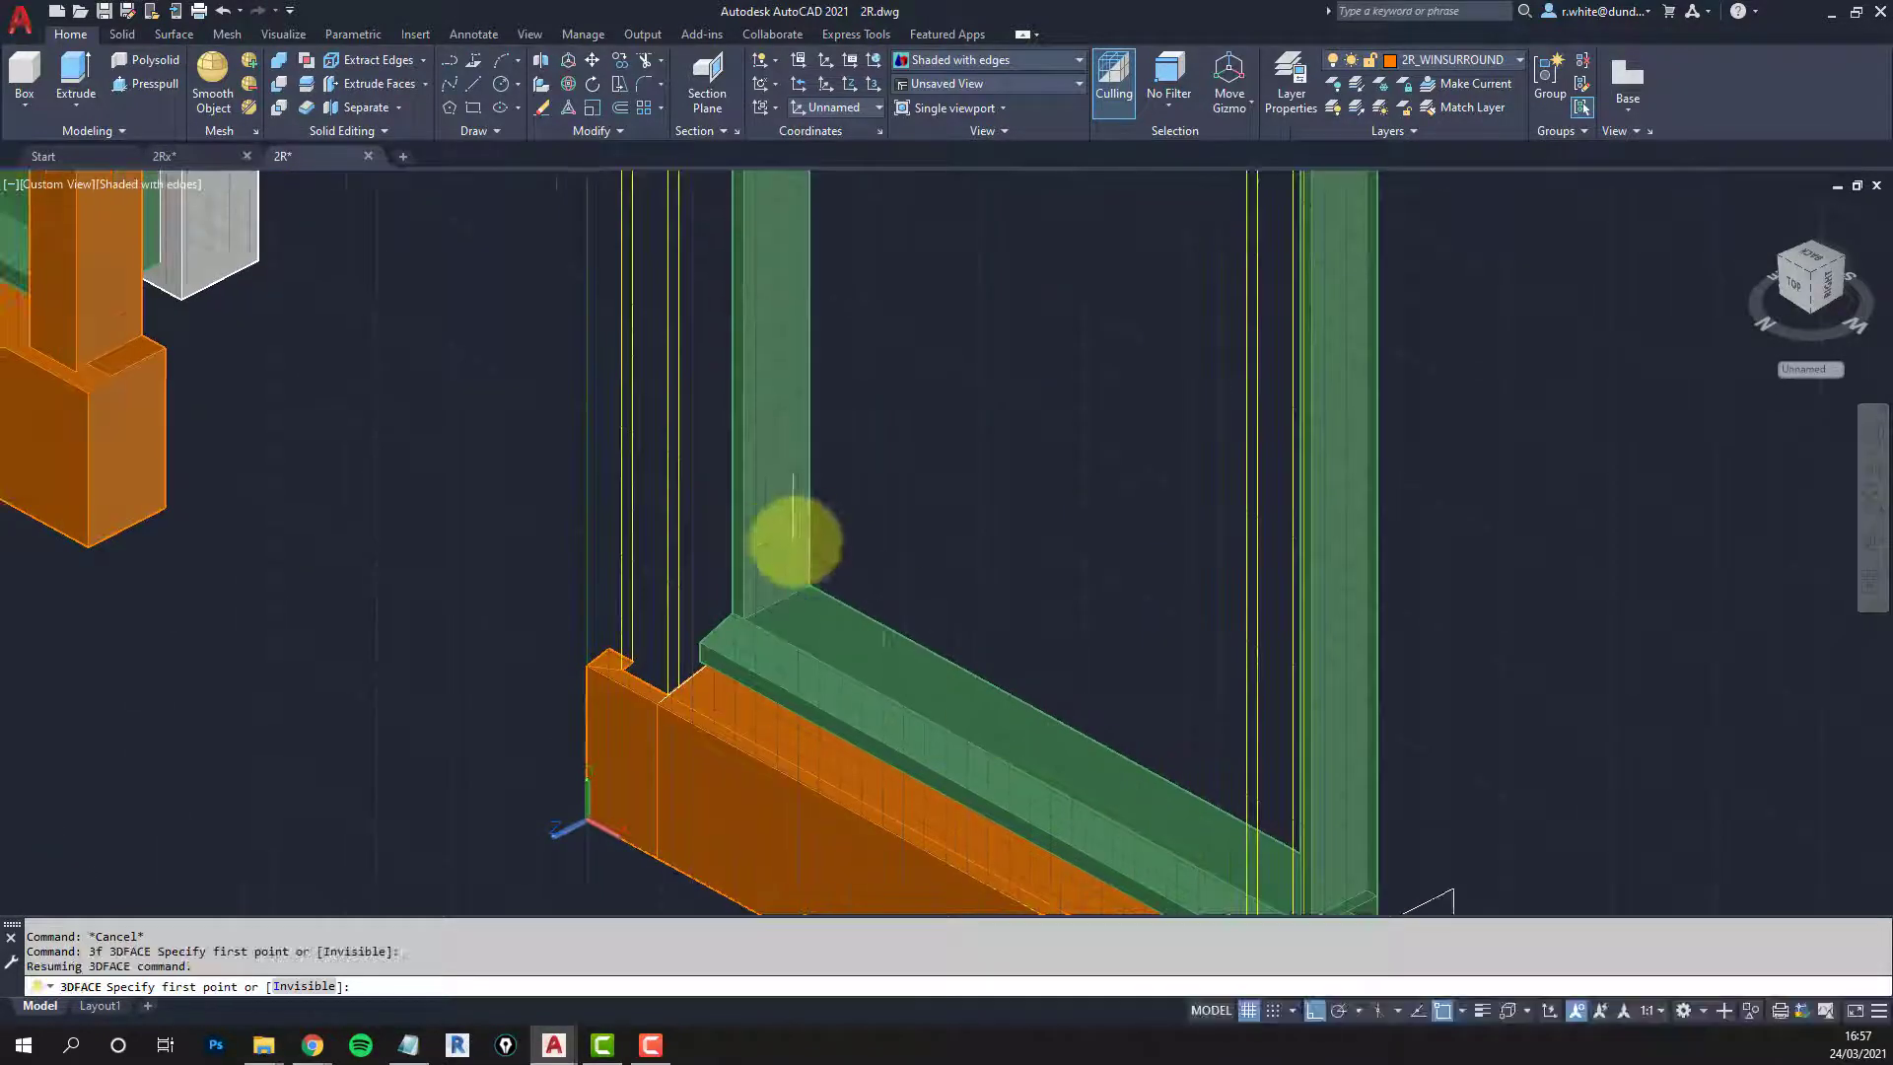
middle_click_drag(769, 385, 828, 582)
scroll(828, 582, "down", 2)
middle_click_drag(845, 360, 833, 410)
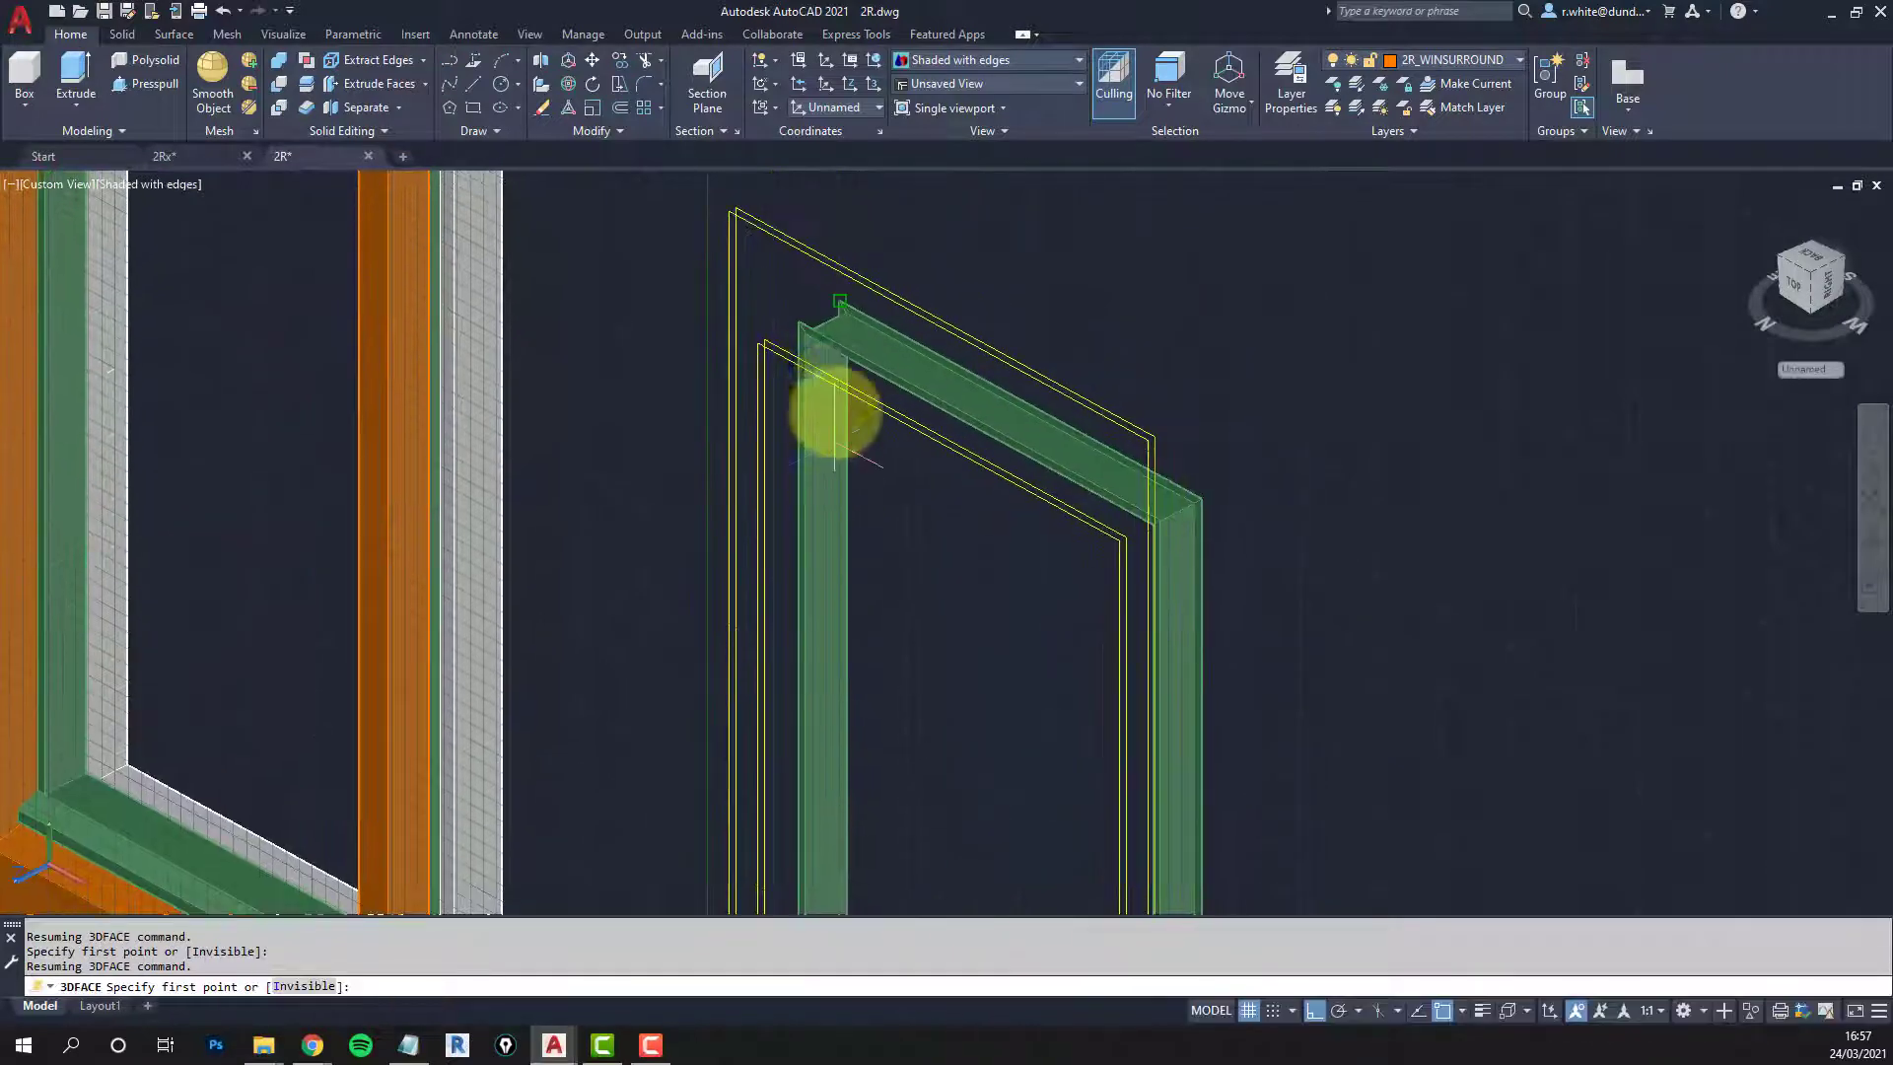
scroll(773, 322, "up", 4)
key("Escape")
key("Escape")
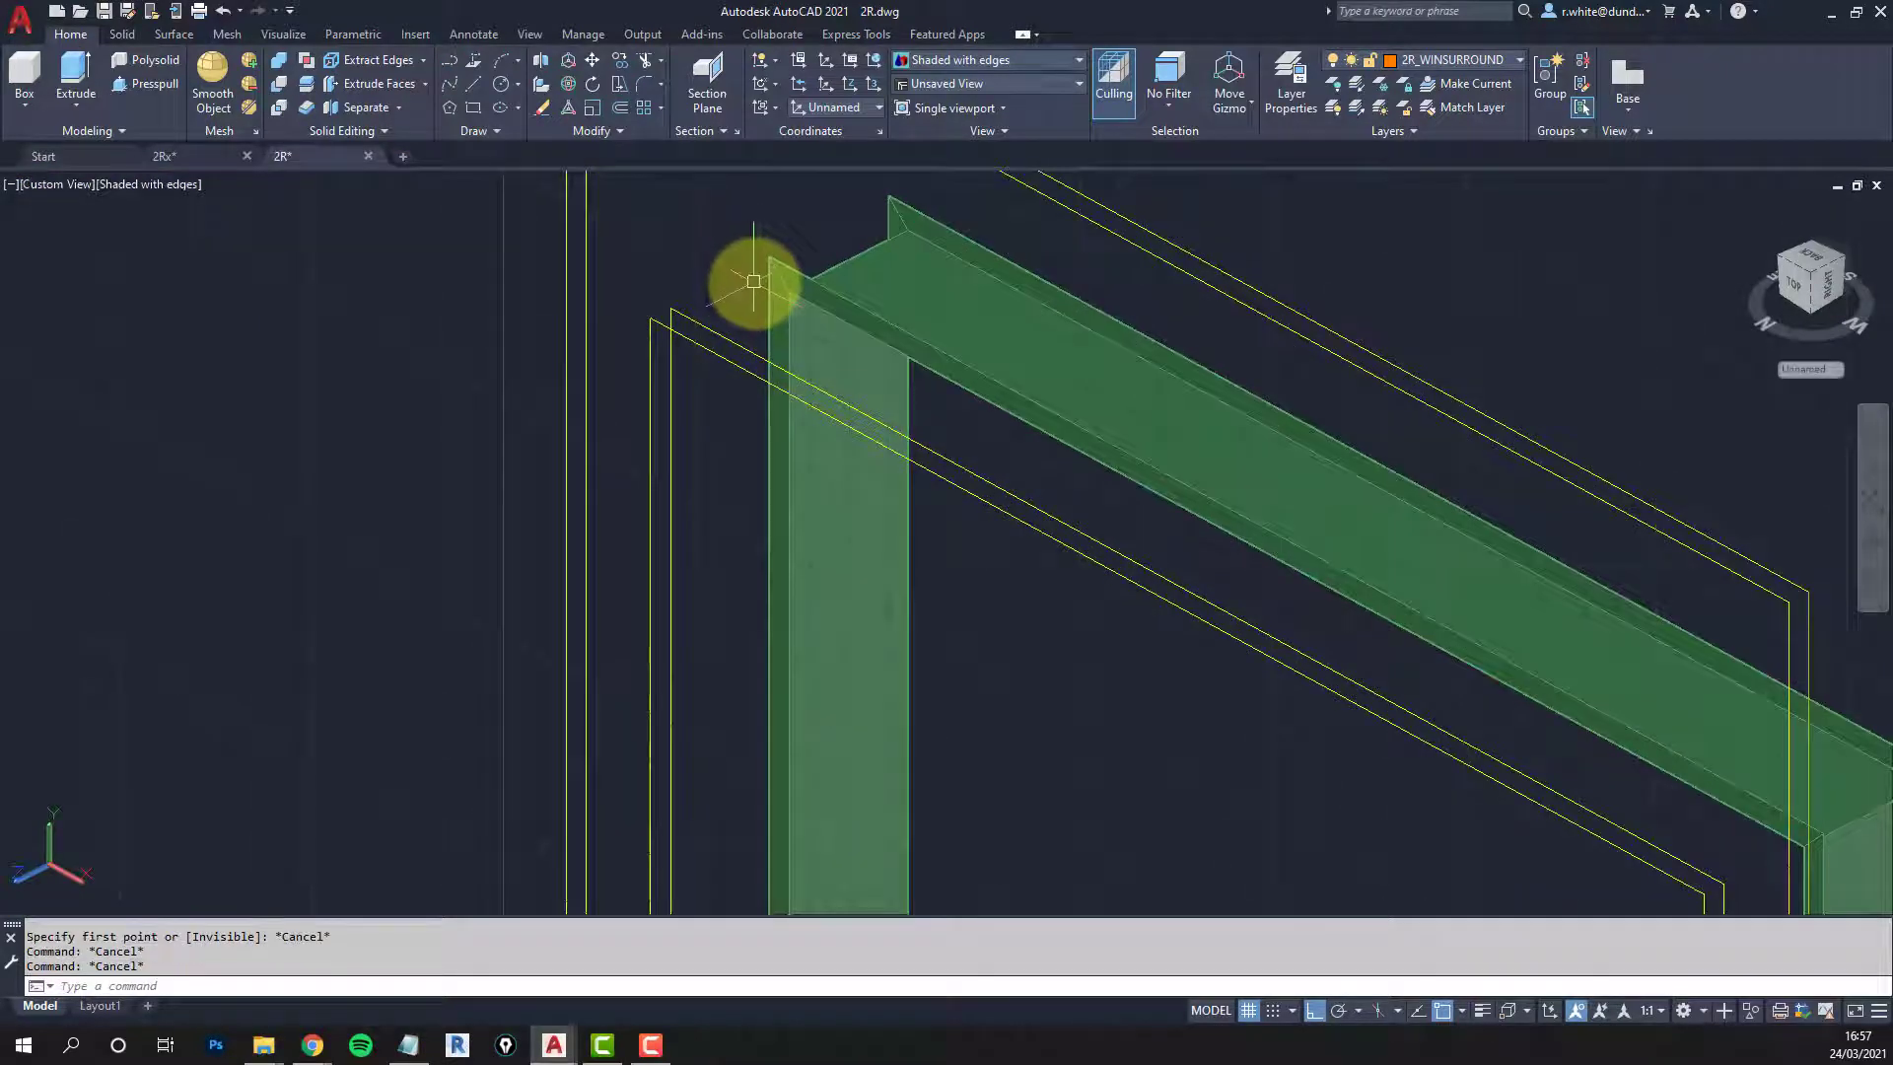
Step: Draw a vertical 3D face for the jamb reveal nearest the UCS origin, from the green frame to the inner jamb line, ending on the sloping sill
left_click(770, 258)
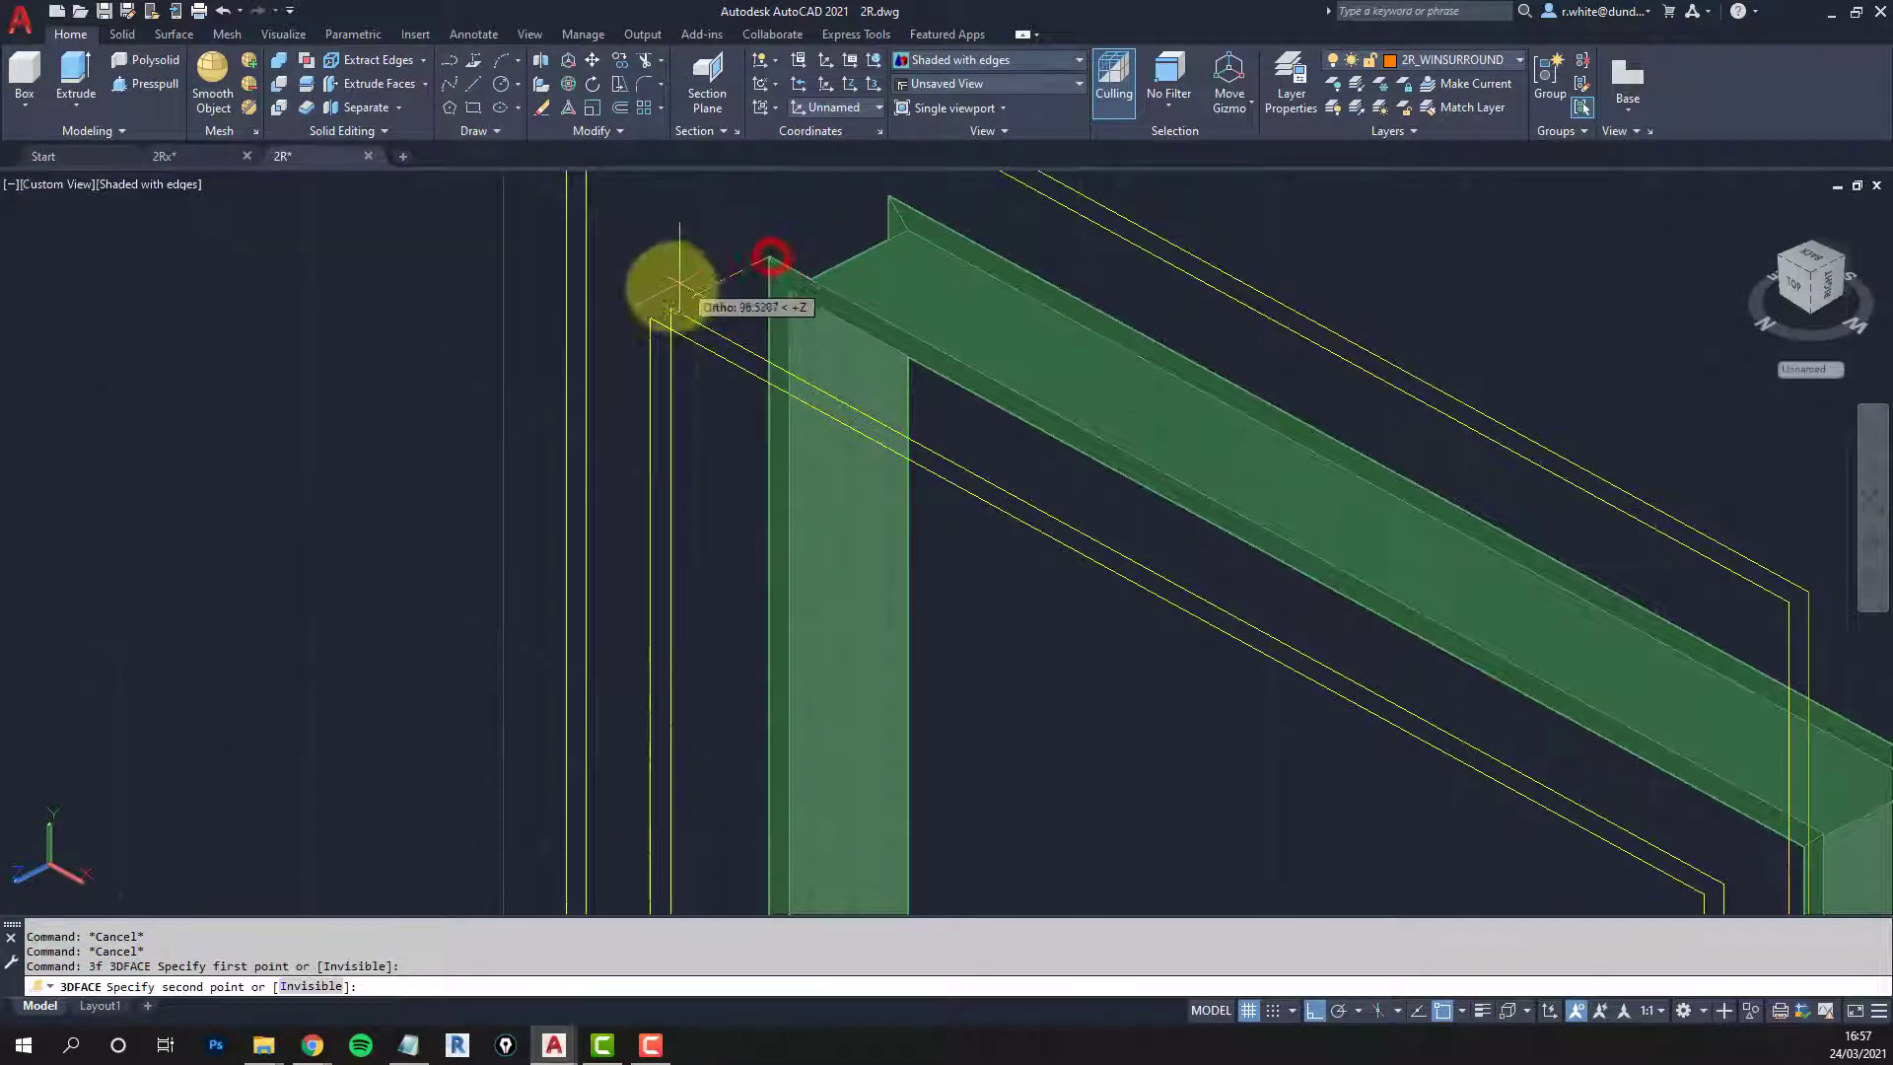
left_click(648, 322)
scroll(651, 326, "down", 2)
middle_click_drag(653, 769, 727, 439)
scroll(725, 599, "up", 3)
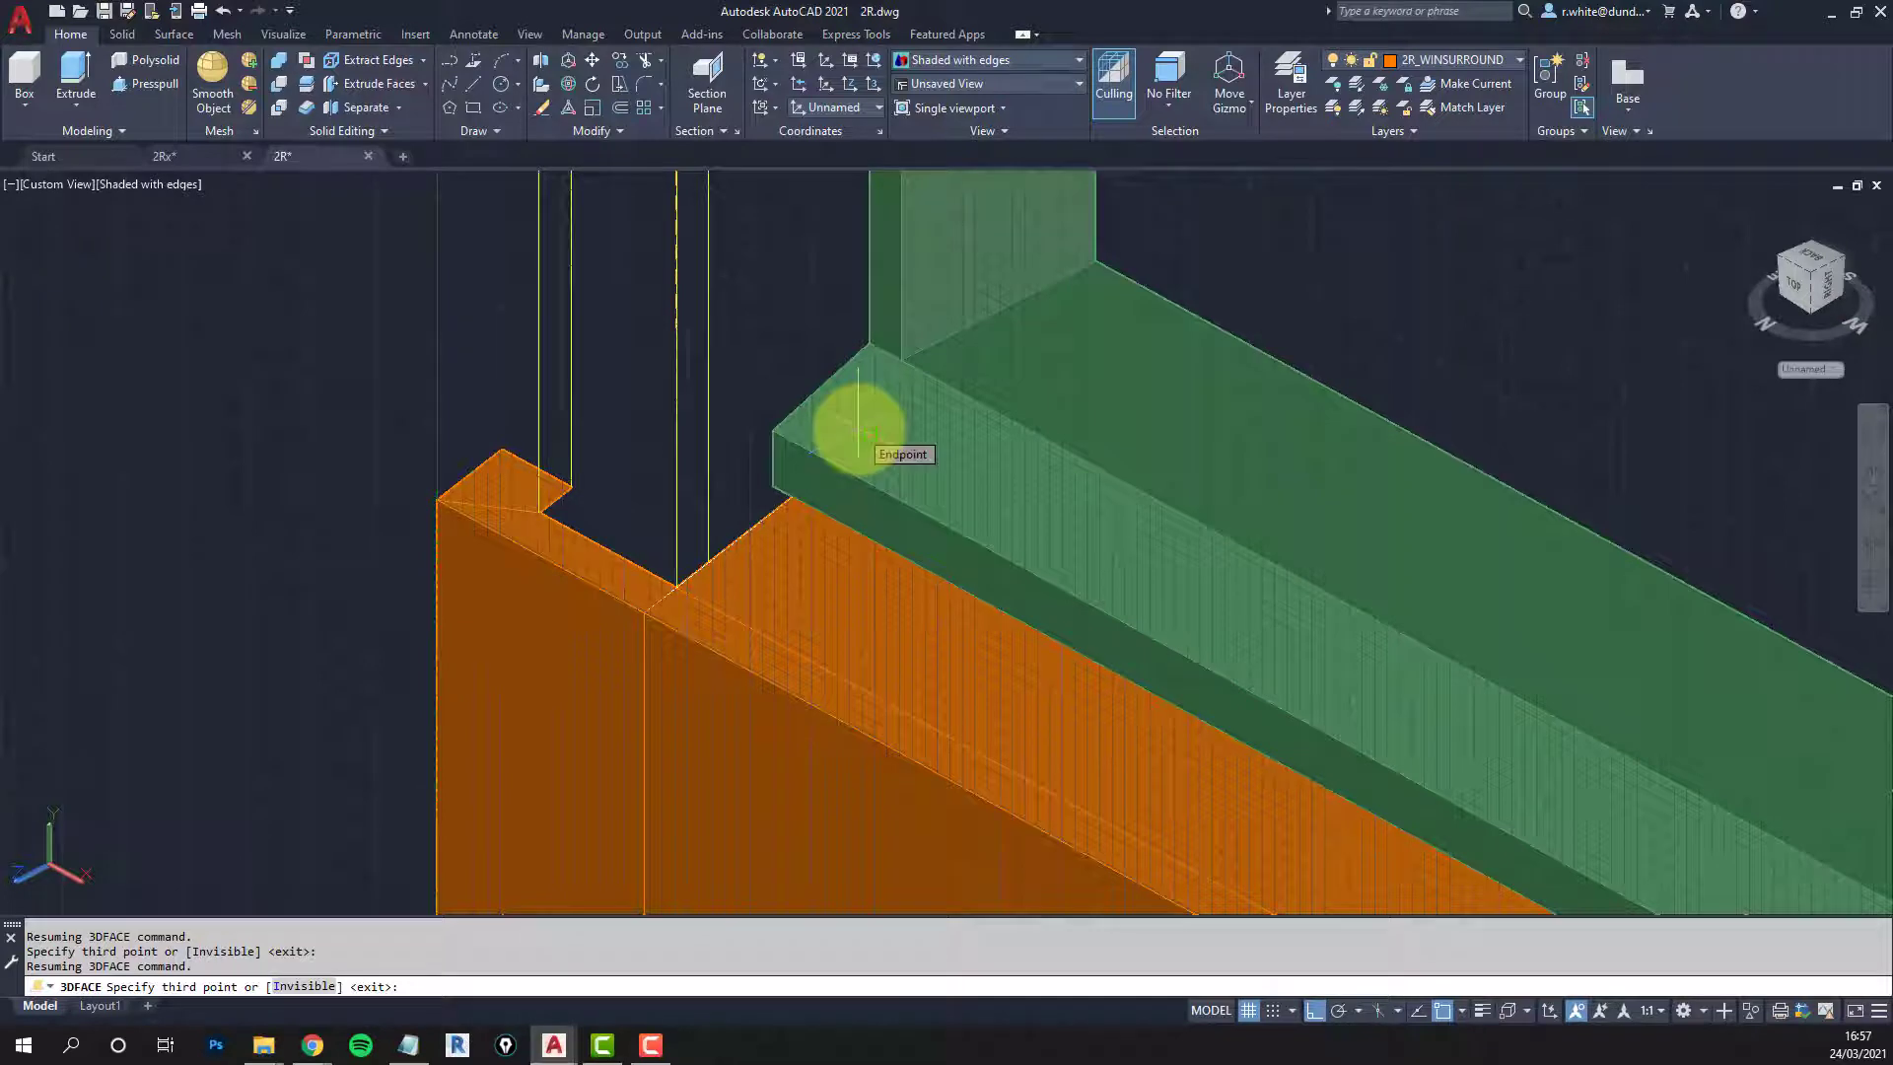
left_click(688, 595)
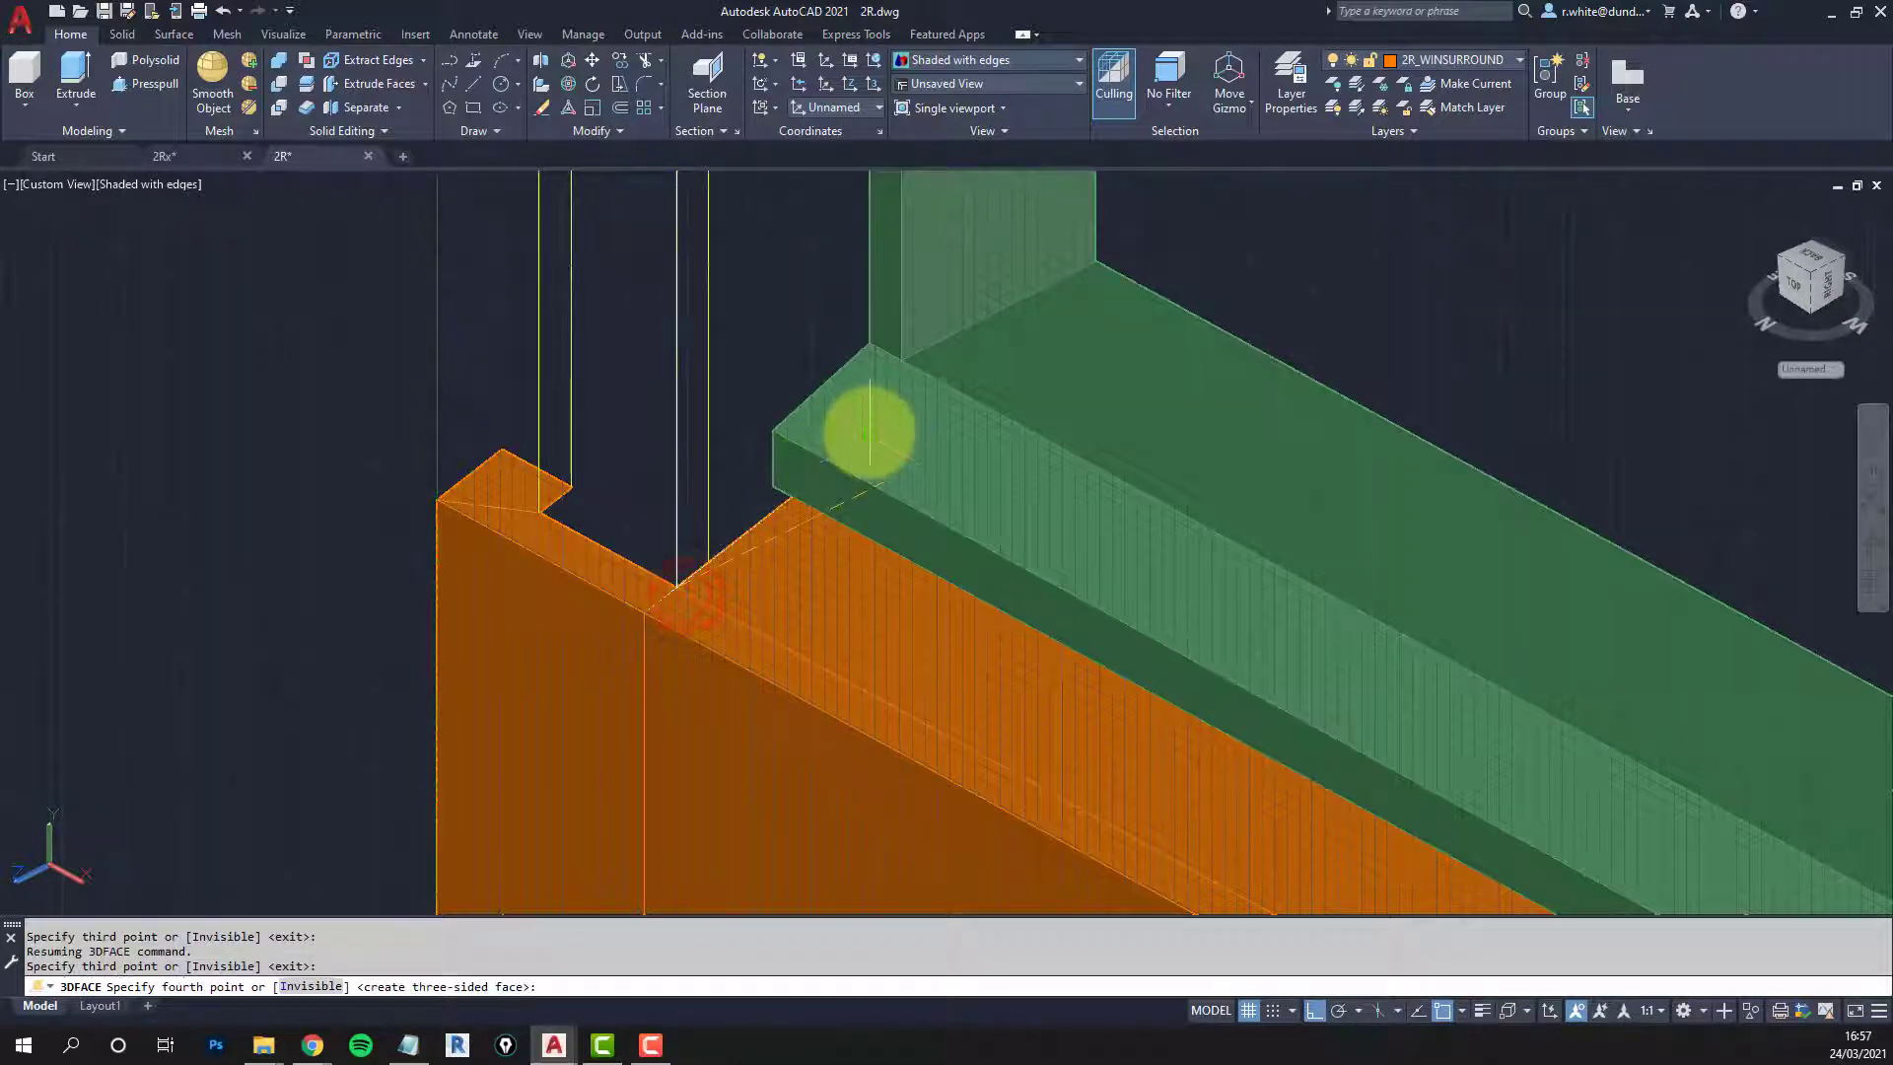
left_click(871, 437)
key("Return")
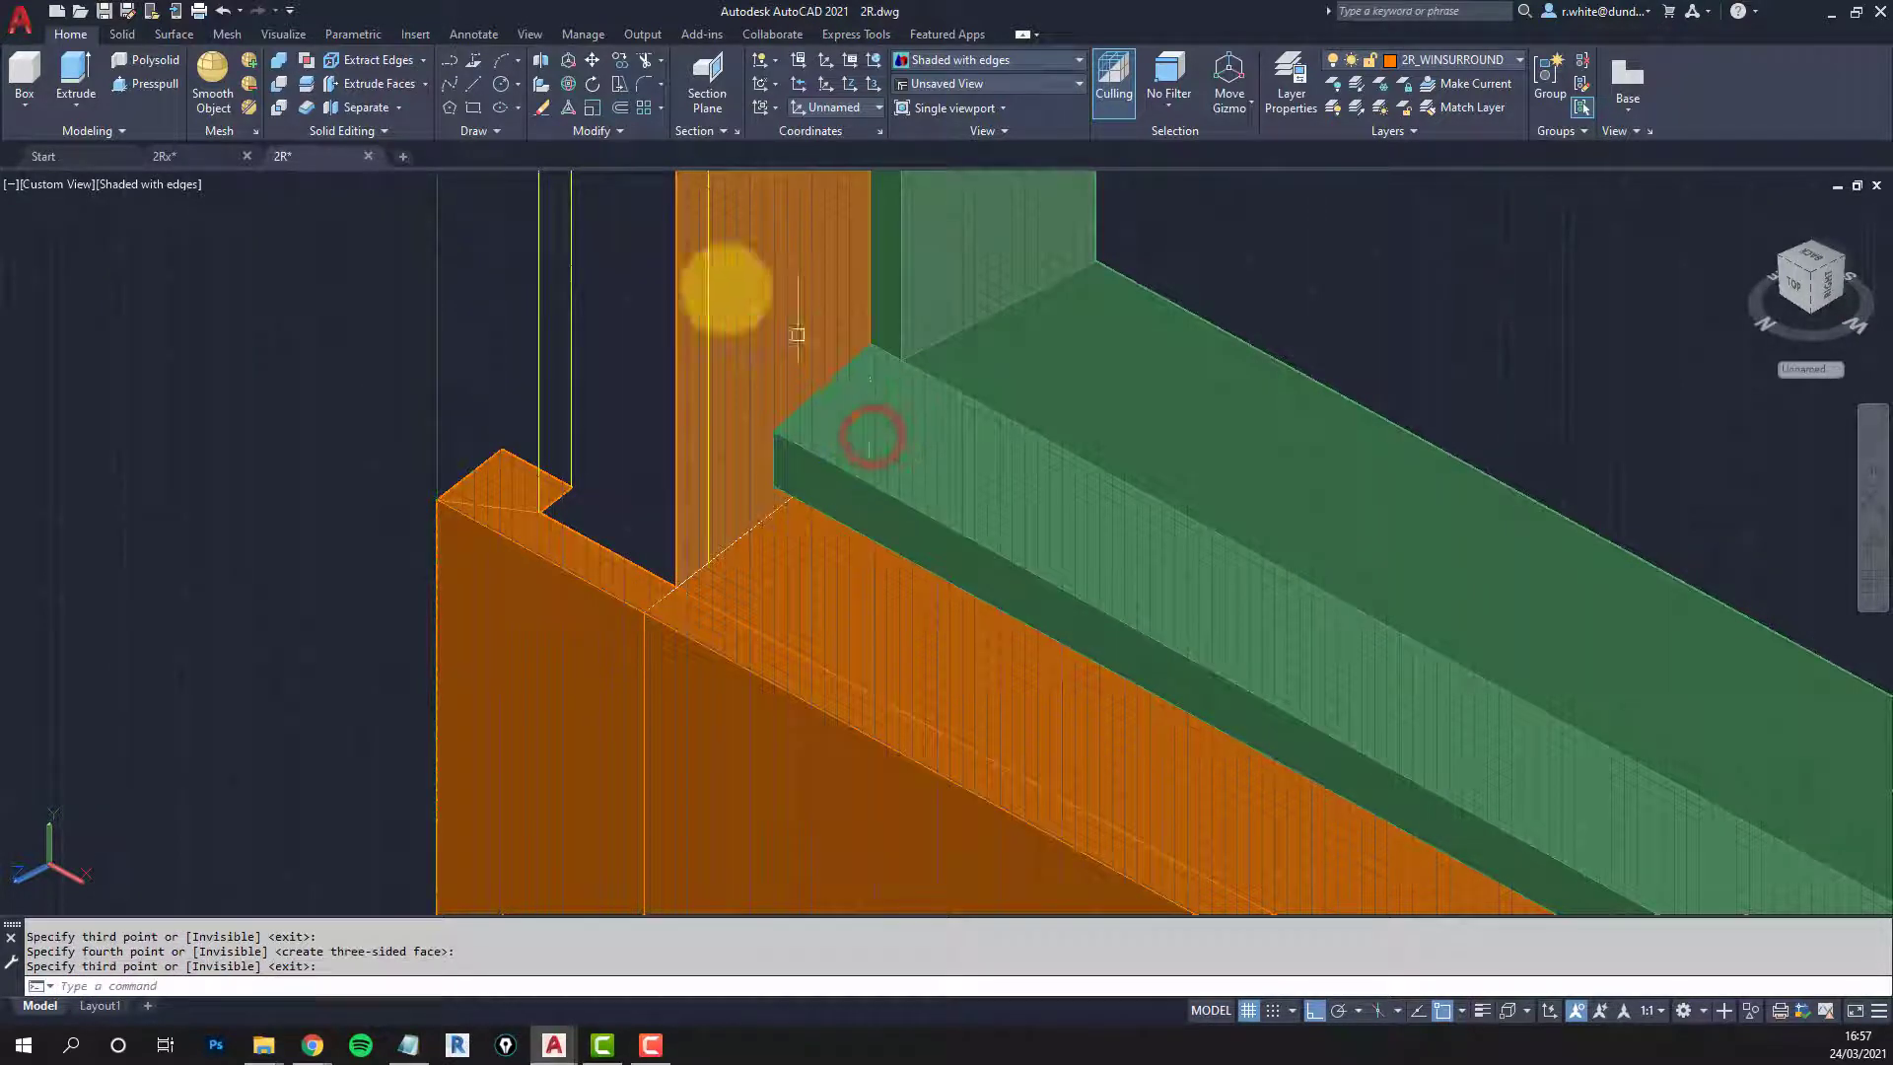
Step: Return to 2D Wireframe and copy the jamb reveal face to the matching inner jamb line corner at the opposite end of the sill
left_click(150, 185)
left_click(219, 240)
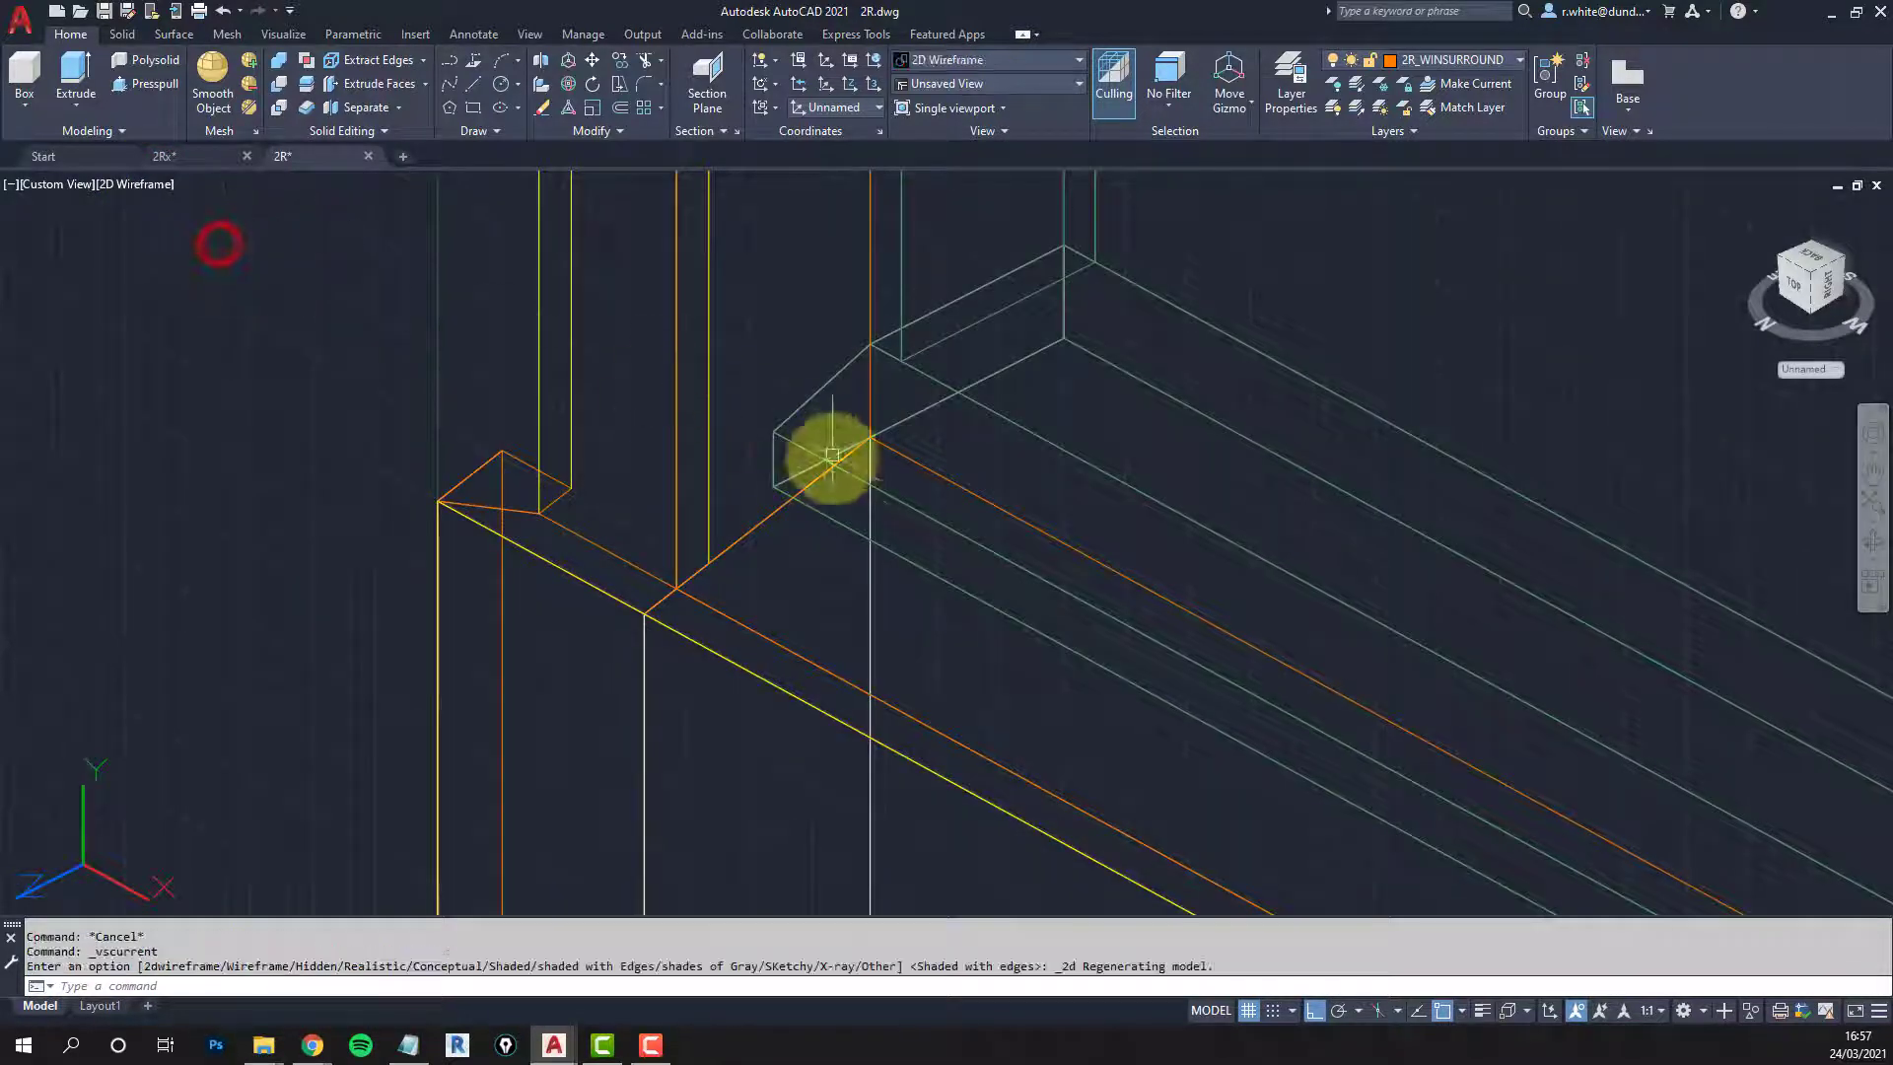
left_click(760, 528)
scroll(761, 528, "down", 2)
middle_click_drag(818, 543, 767, 518)
key("Escape")
key("Escape")
key("Escape")
scroll(755, 521, "up", 1)
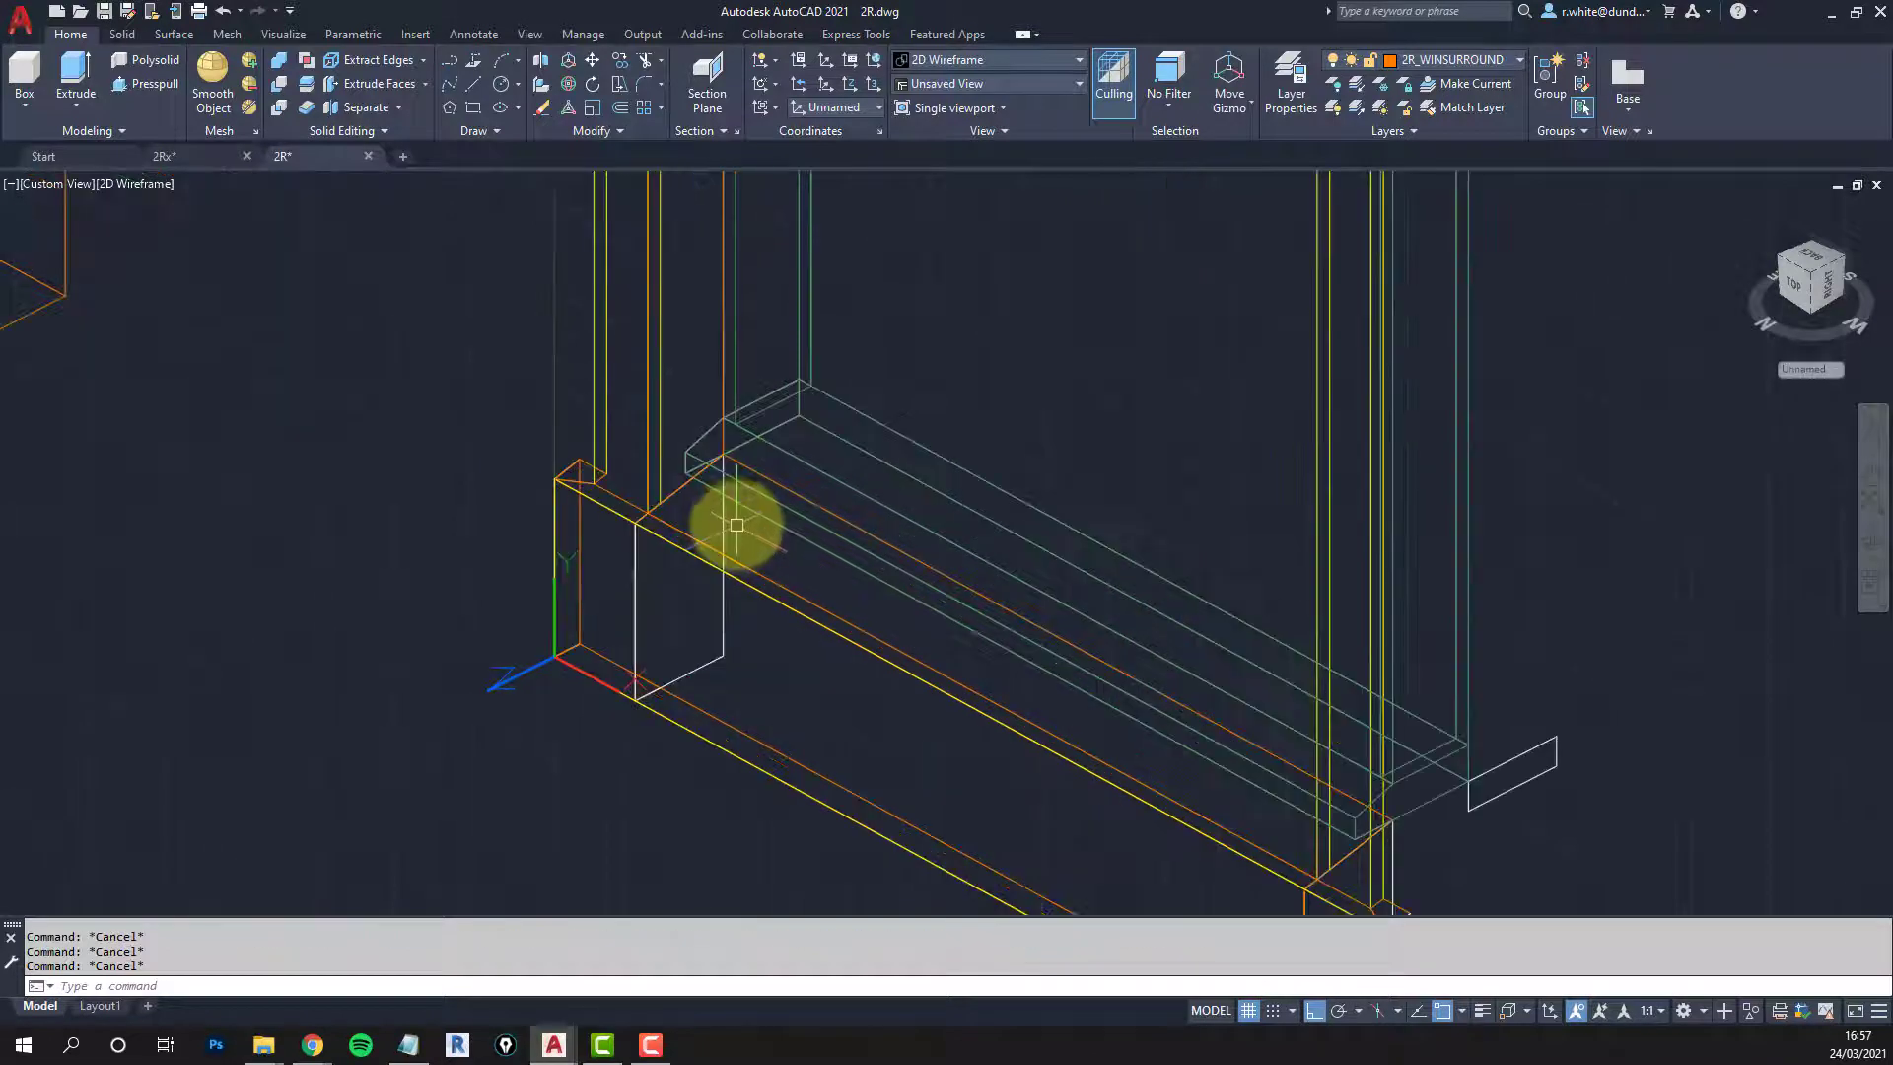
left_click(674, 492)
left_click(646, 511)
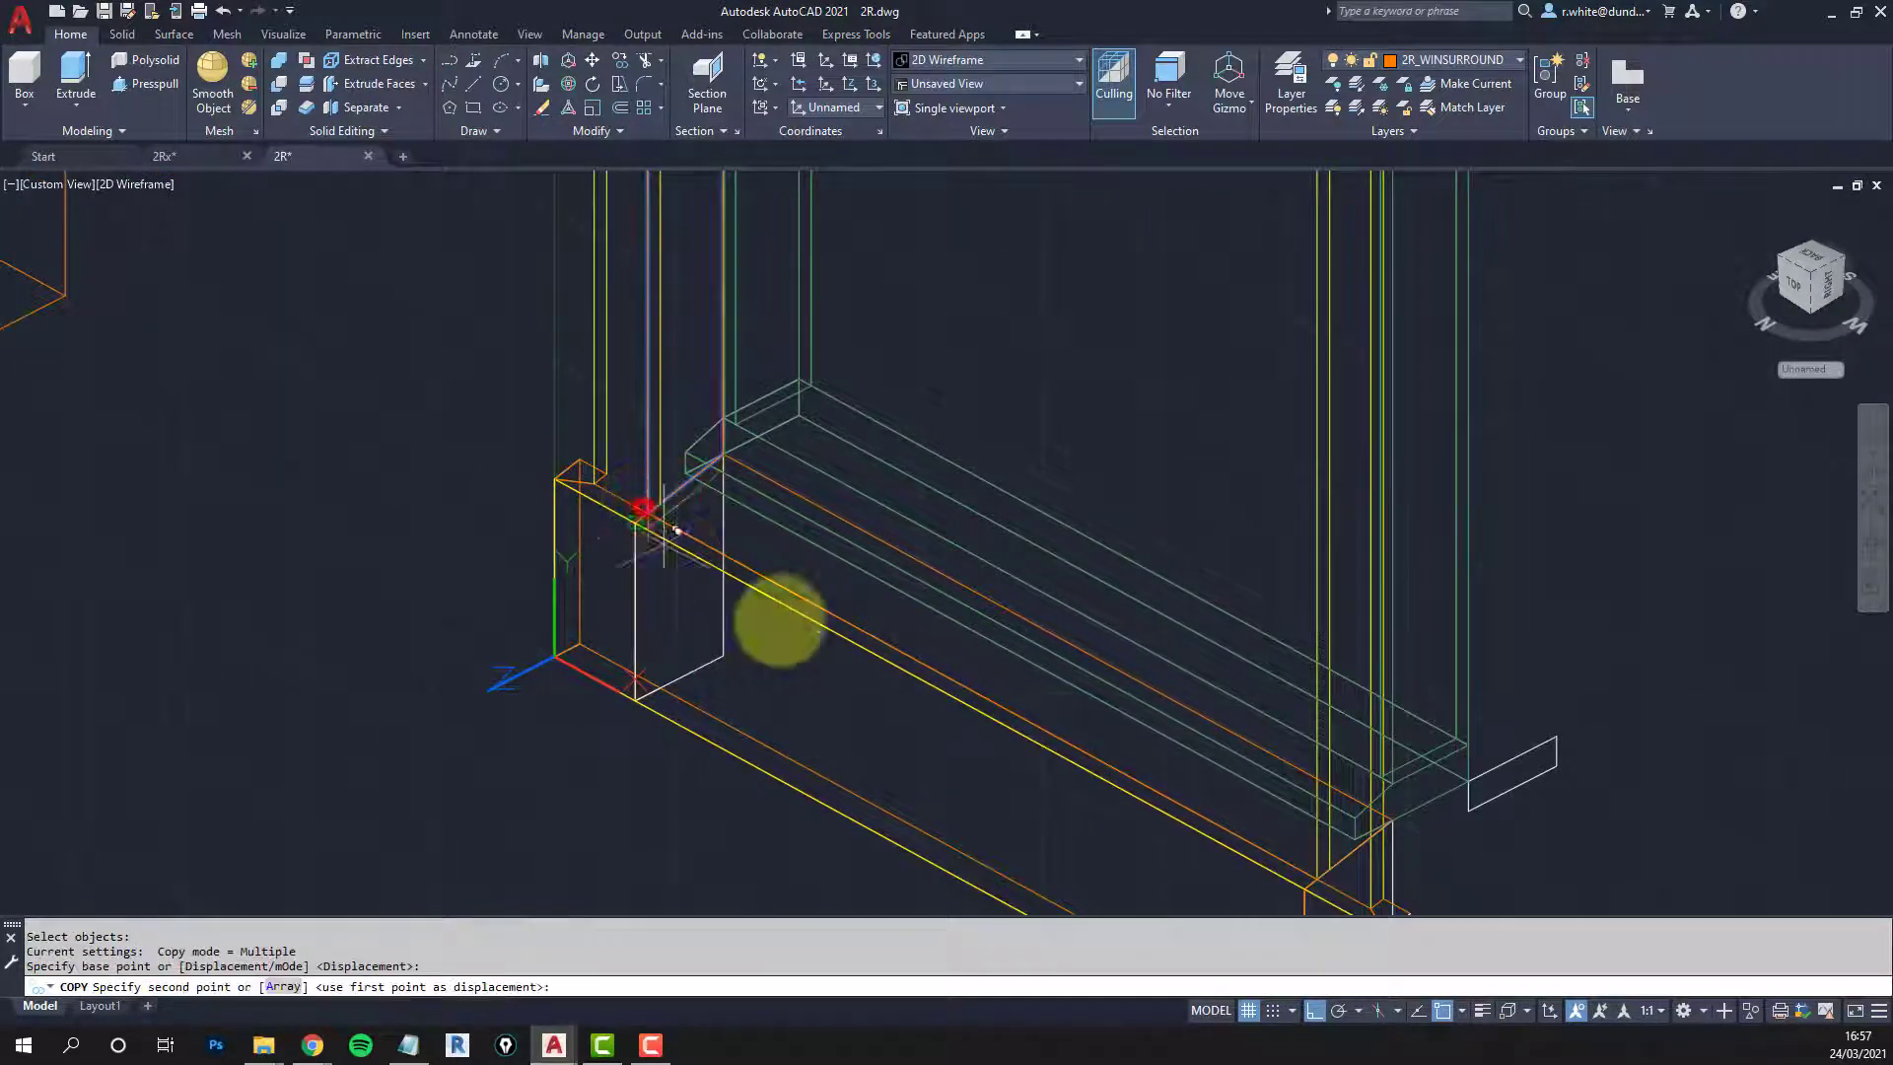
scroll(922, 600, "up", 2)
scroll(1205, 727, "up", 3)
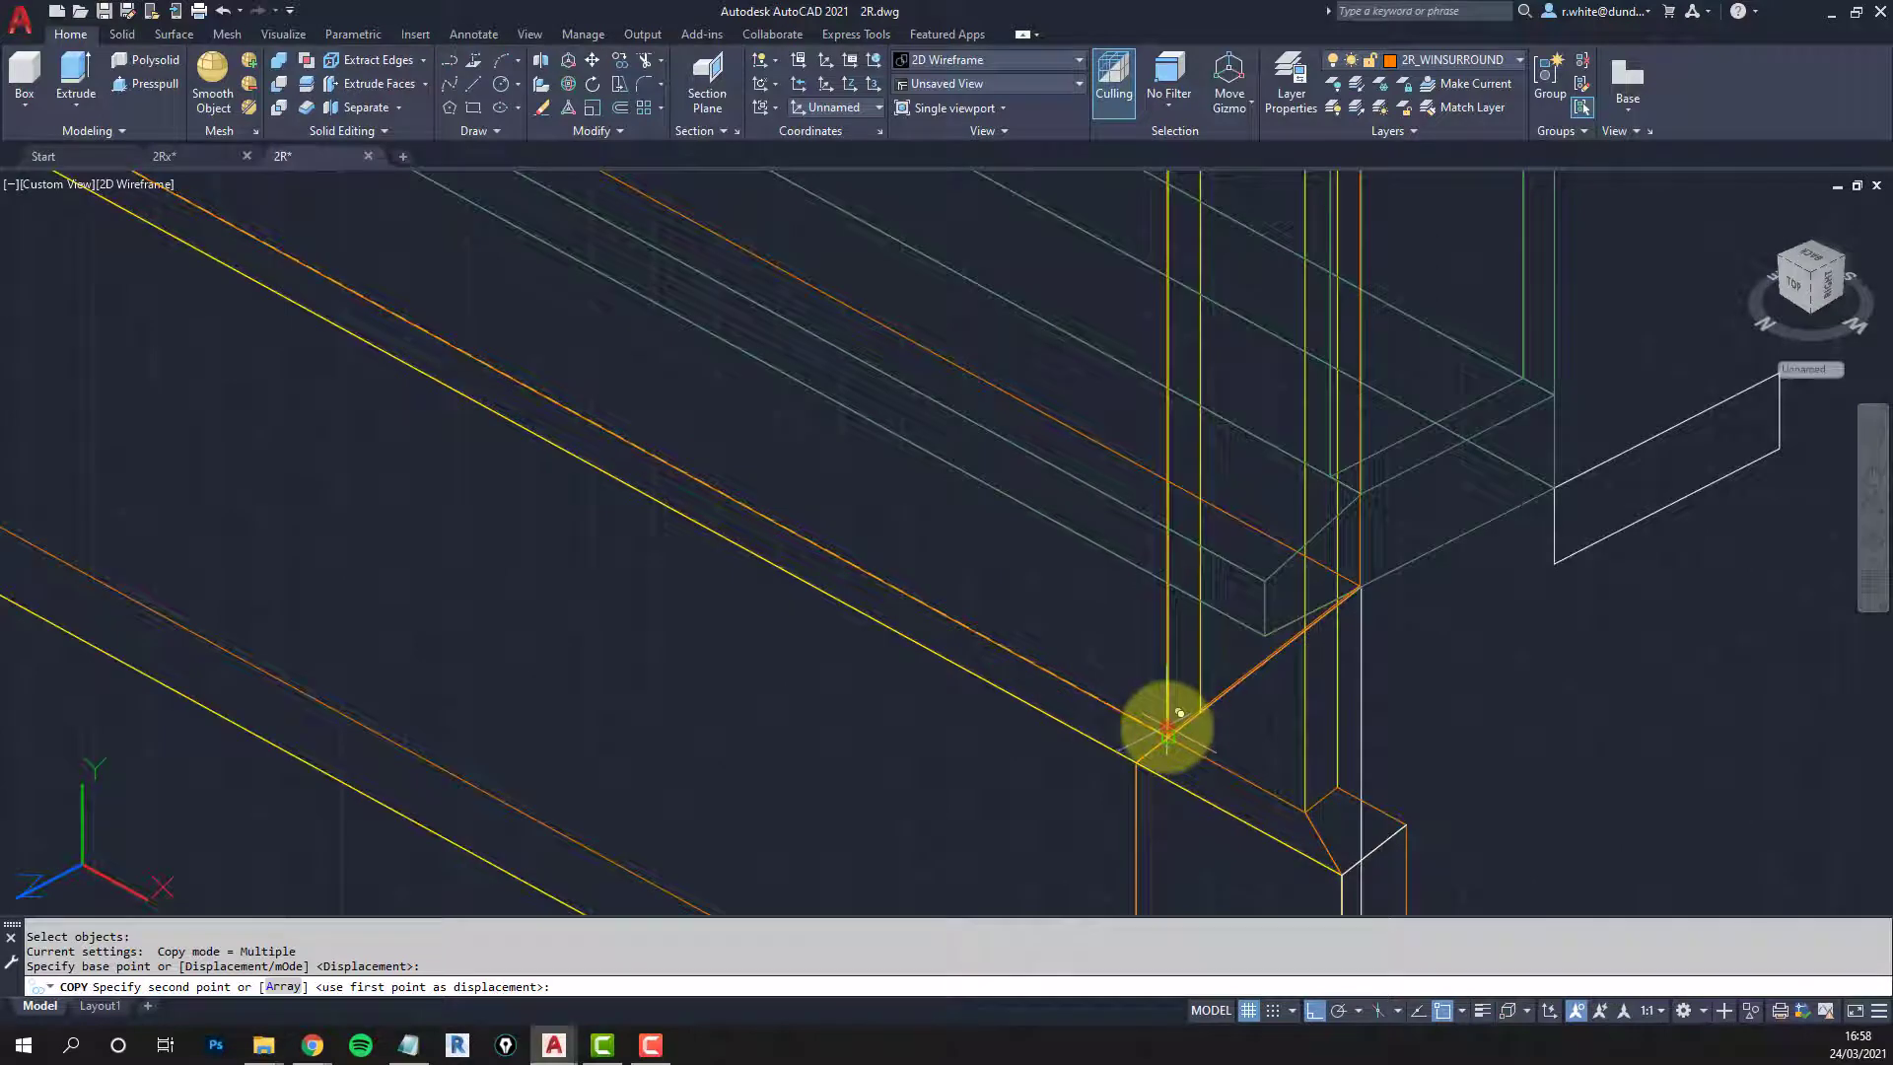
left_click(1167, 728)
key("Return")
scroll(1084, 611, "down", 5)
Step: Draw a 3D face for the head reveal between the upper corners of the two jamb reveal faces
scroll(1004, 445, "up", 4)
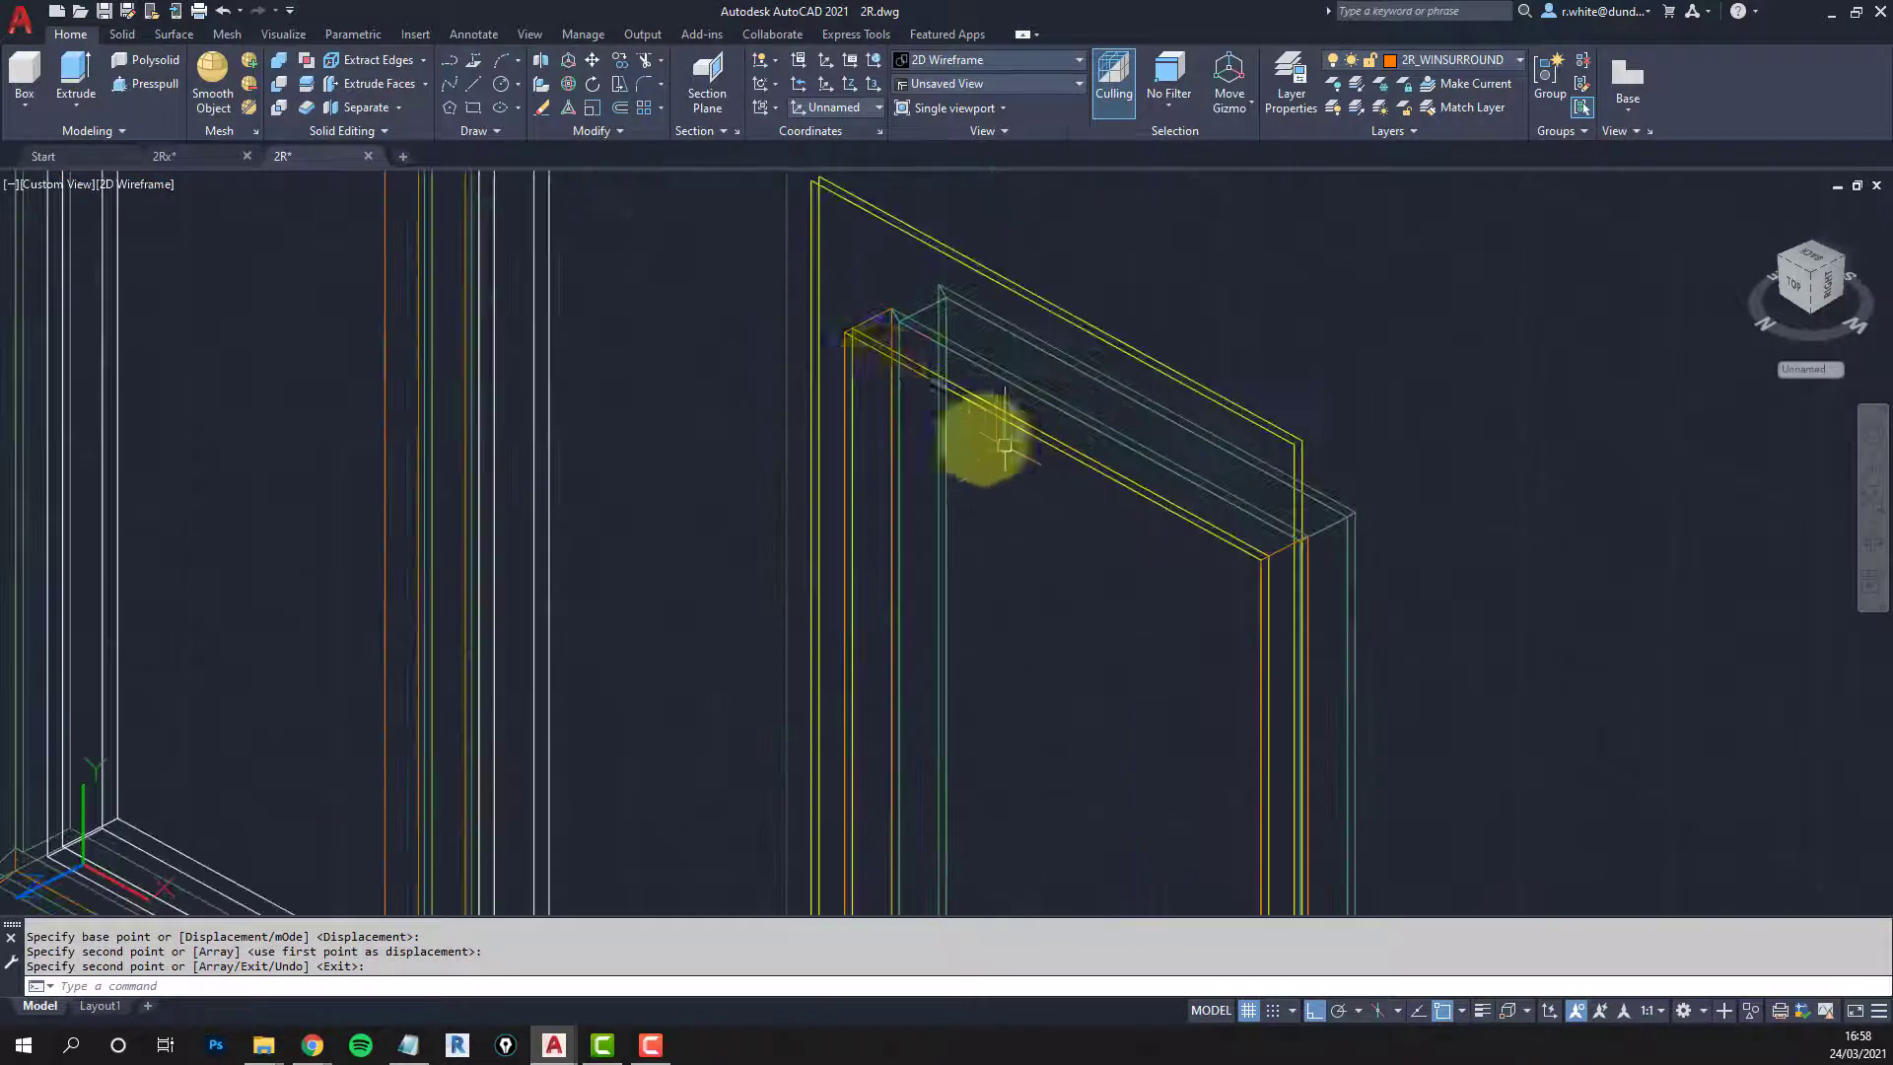
scroll(947, 374, "up", 3)
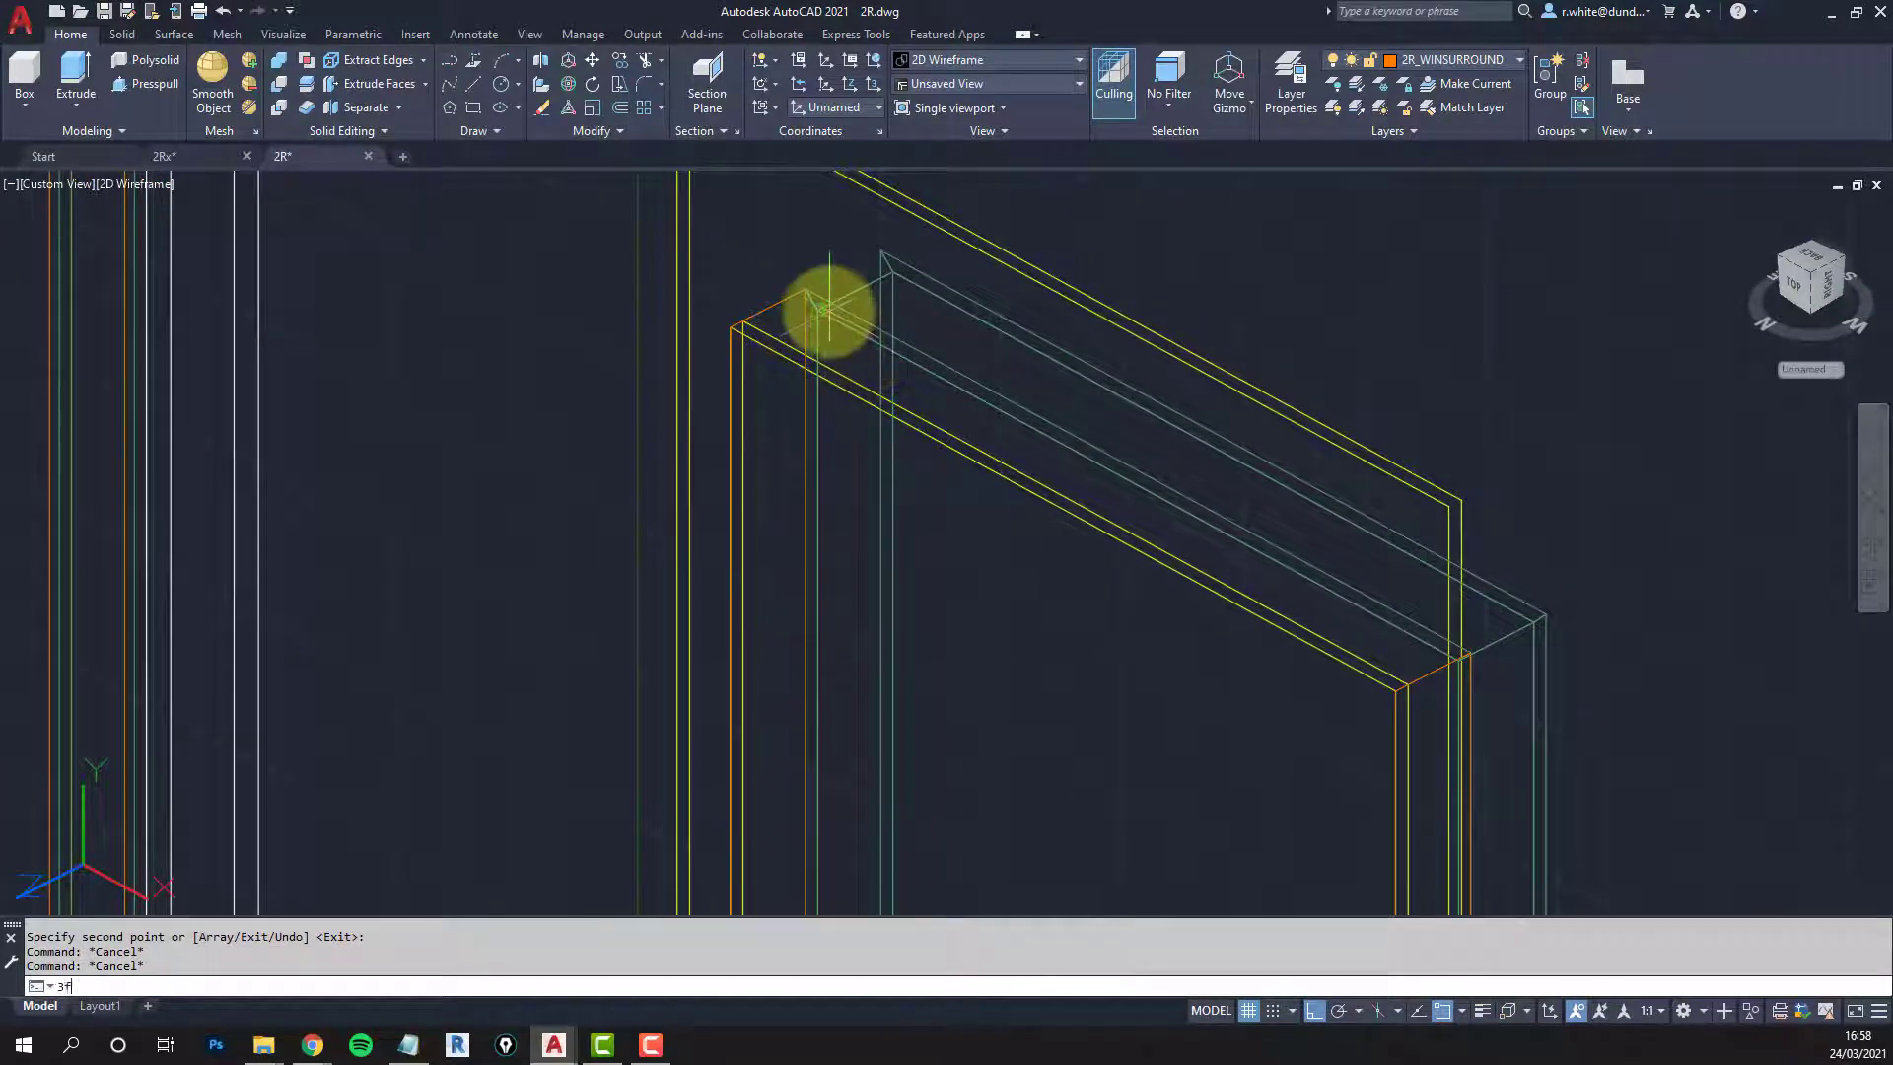
left_click(806, 288)
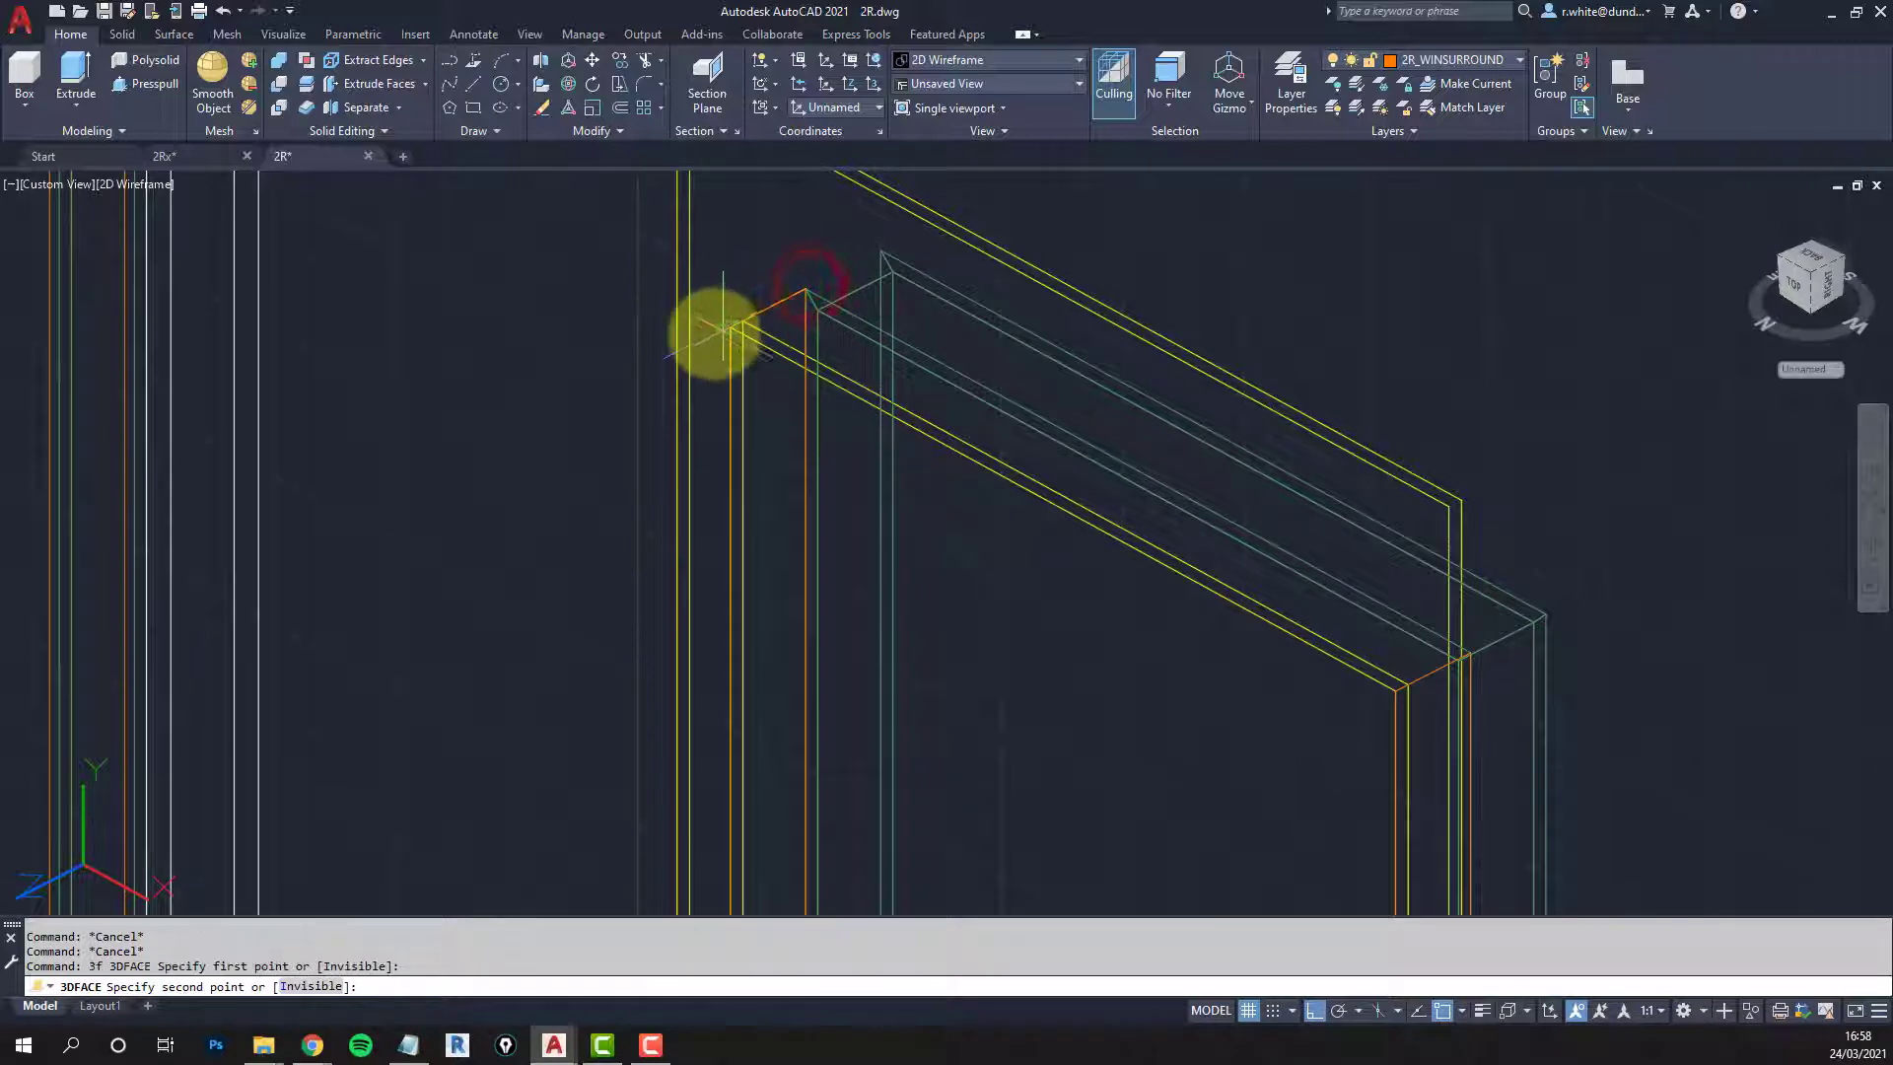
left_click(731, 328)
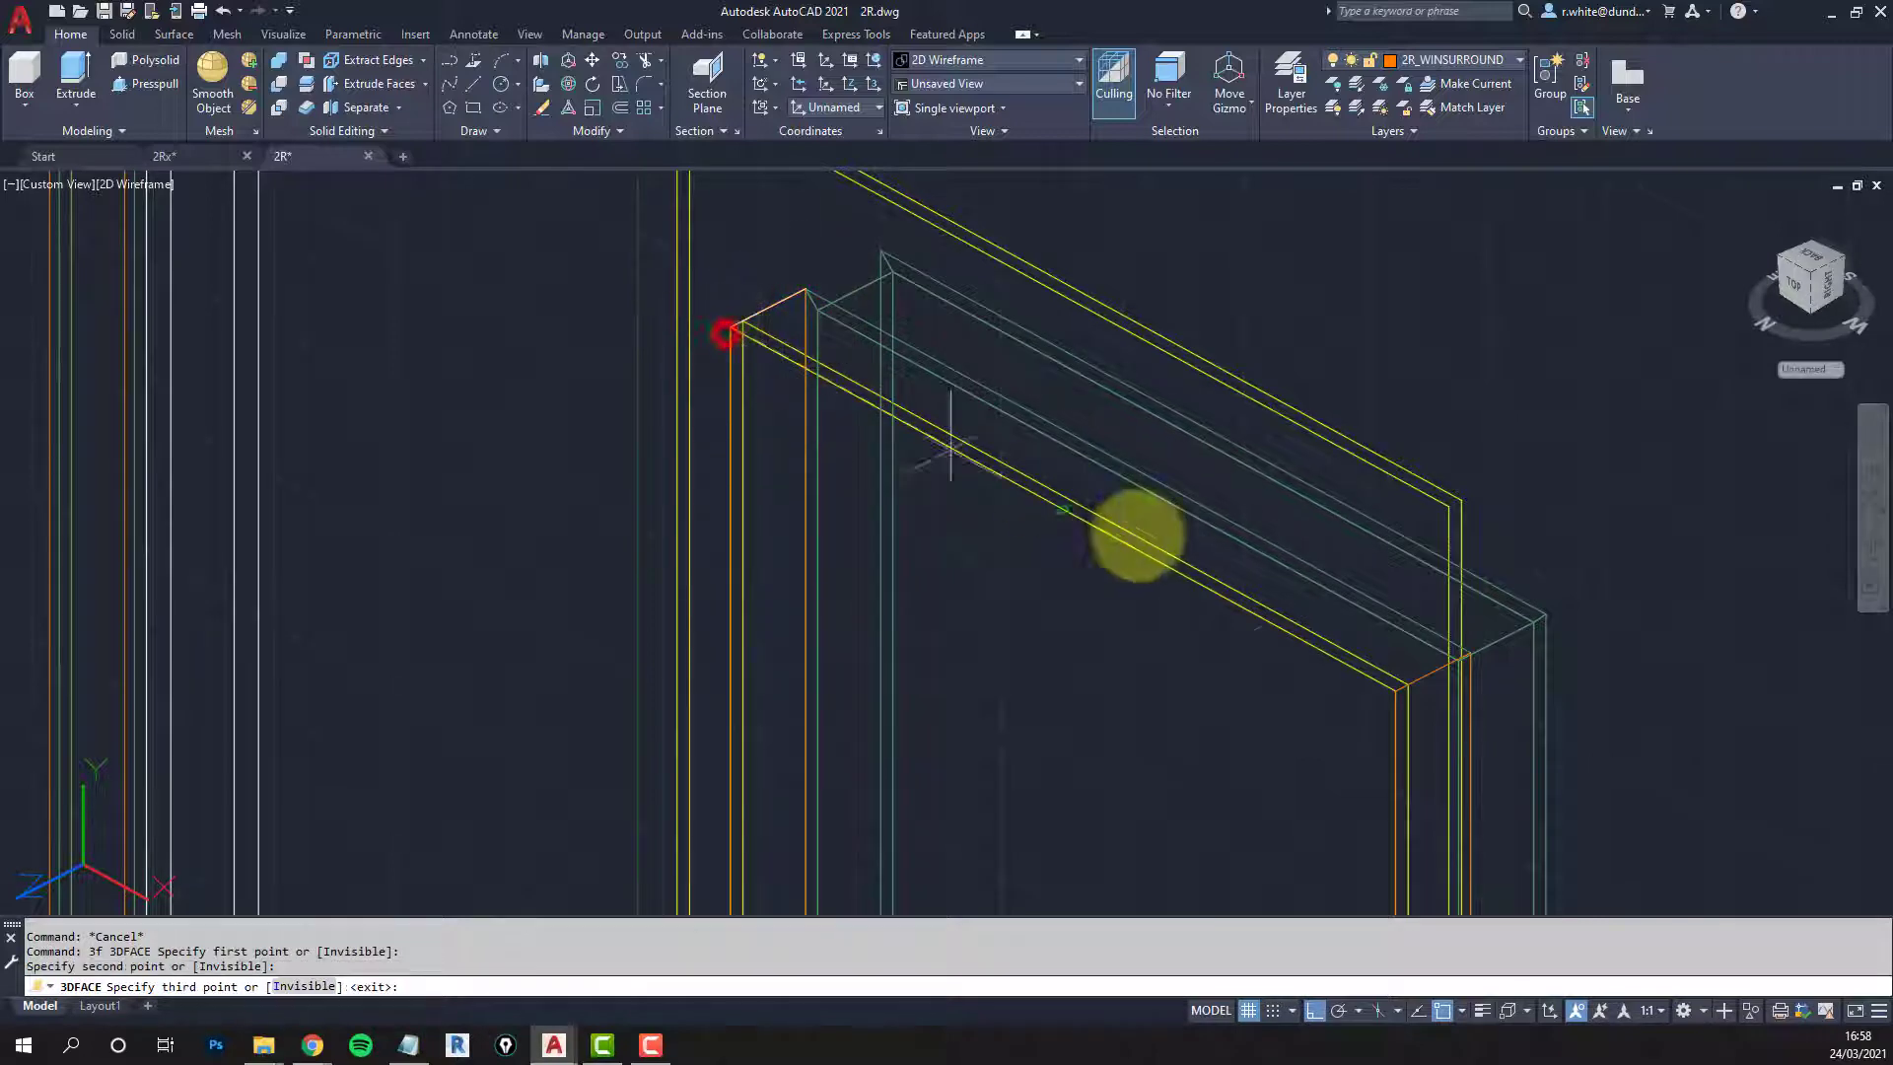
left_click(1396, 695)
scroll(1410, 685, "up", 4)
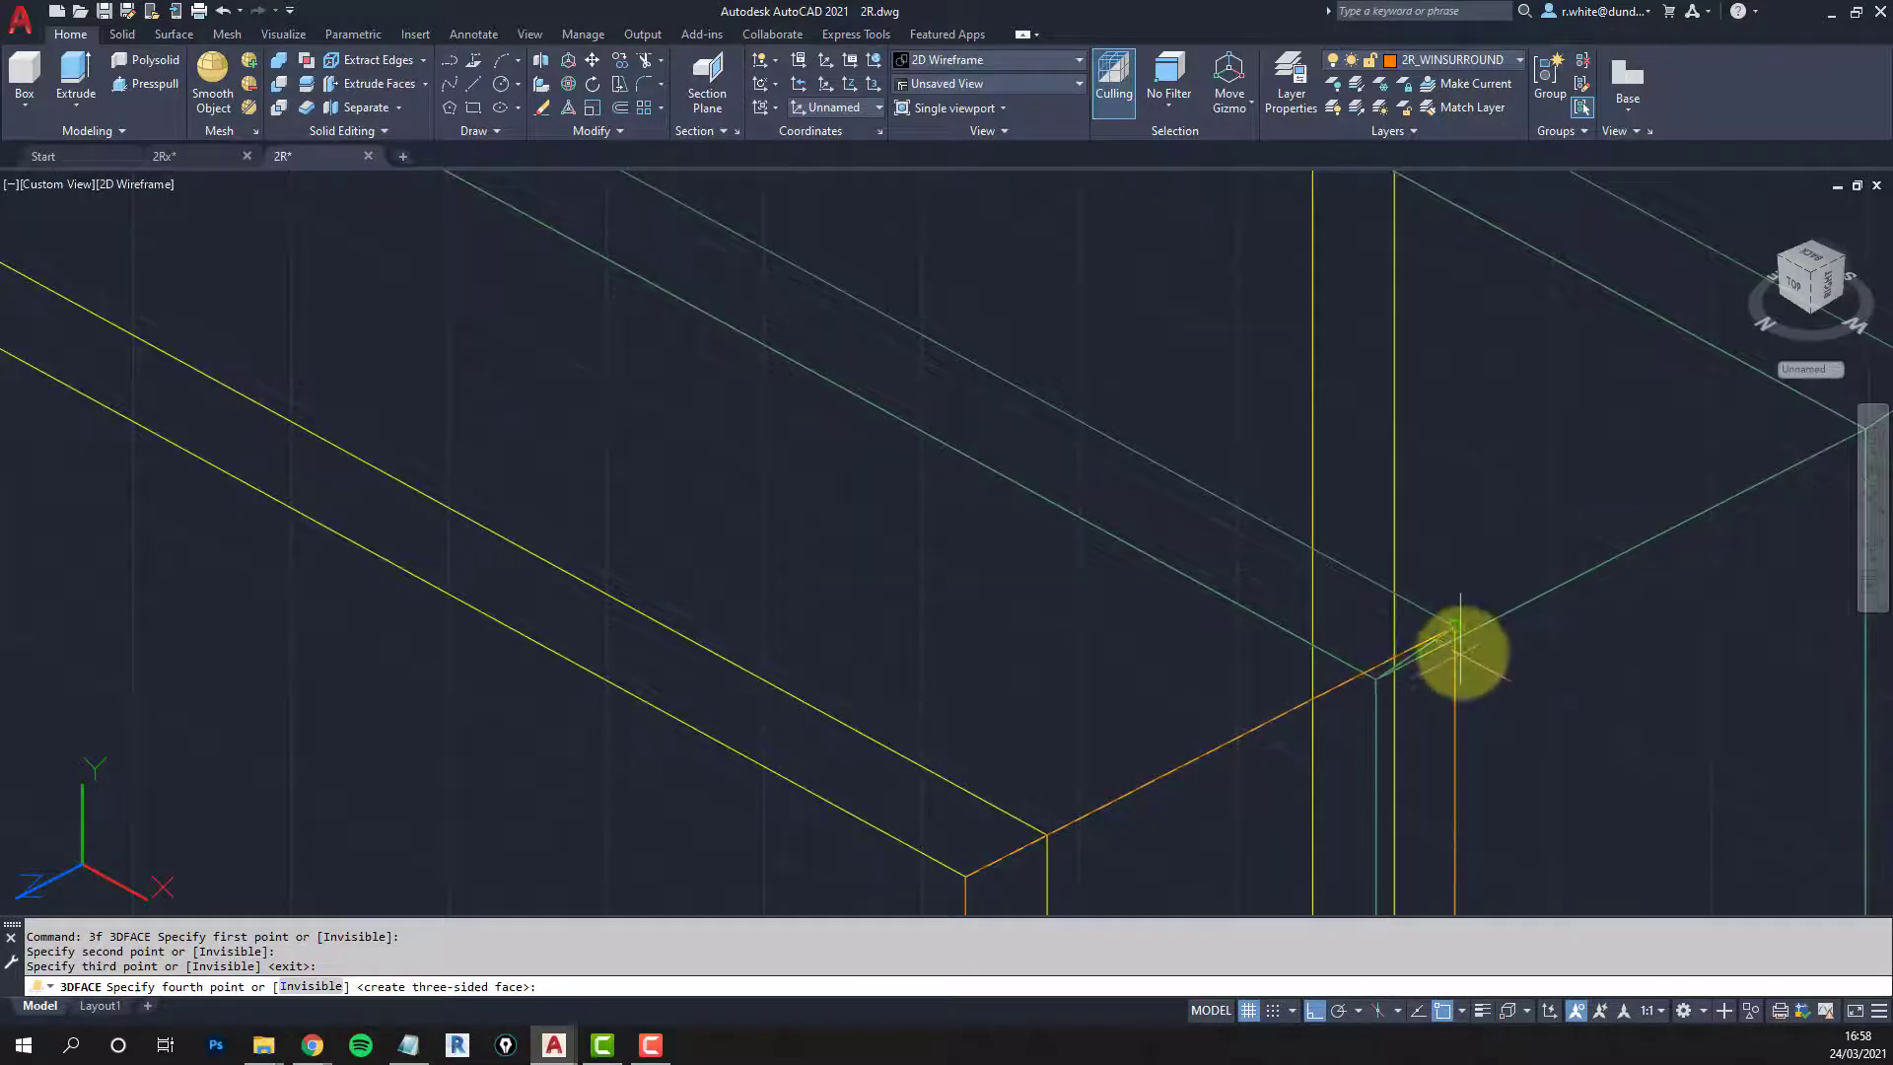
left_click(1450, 623)
scroll(1441, 634, "down", 6)
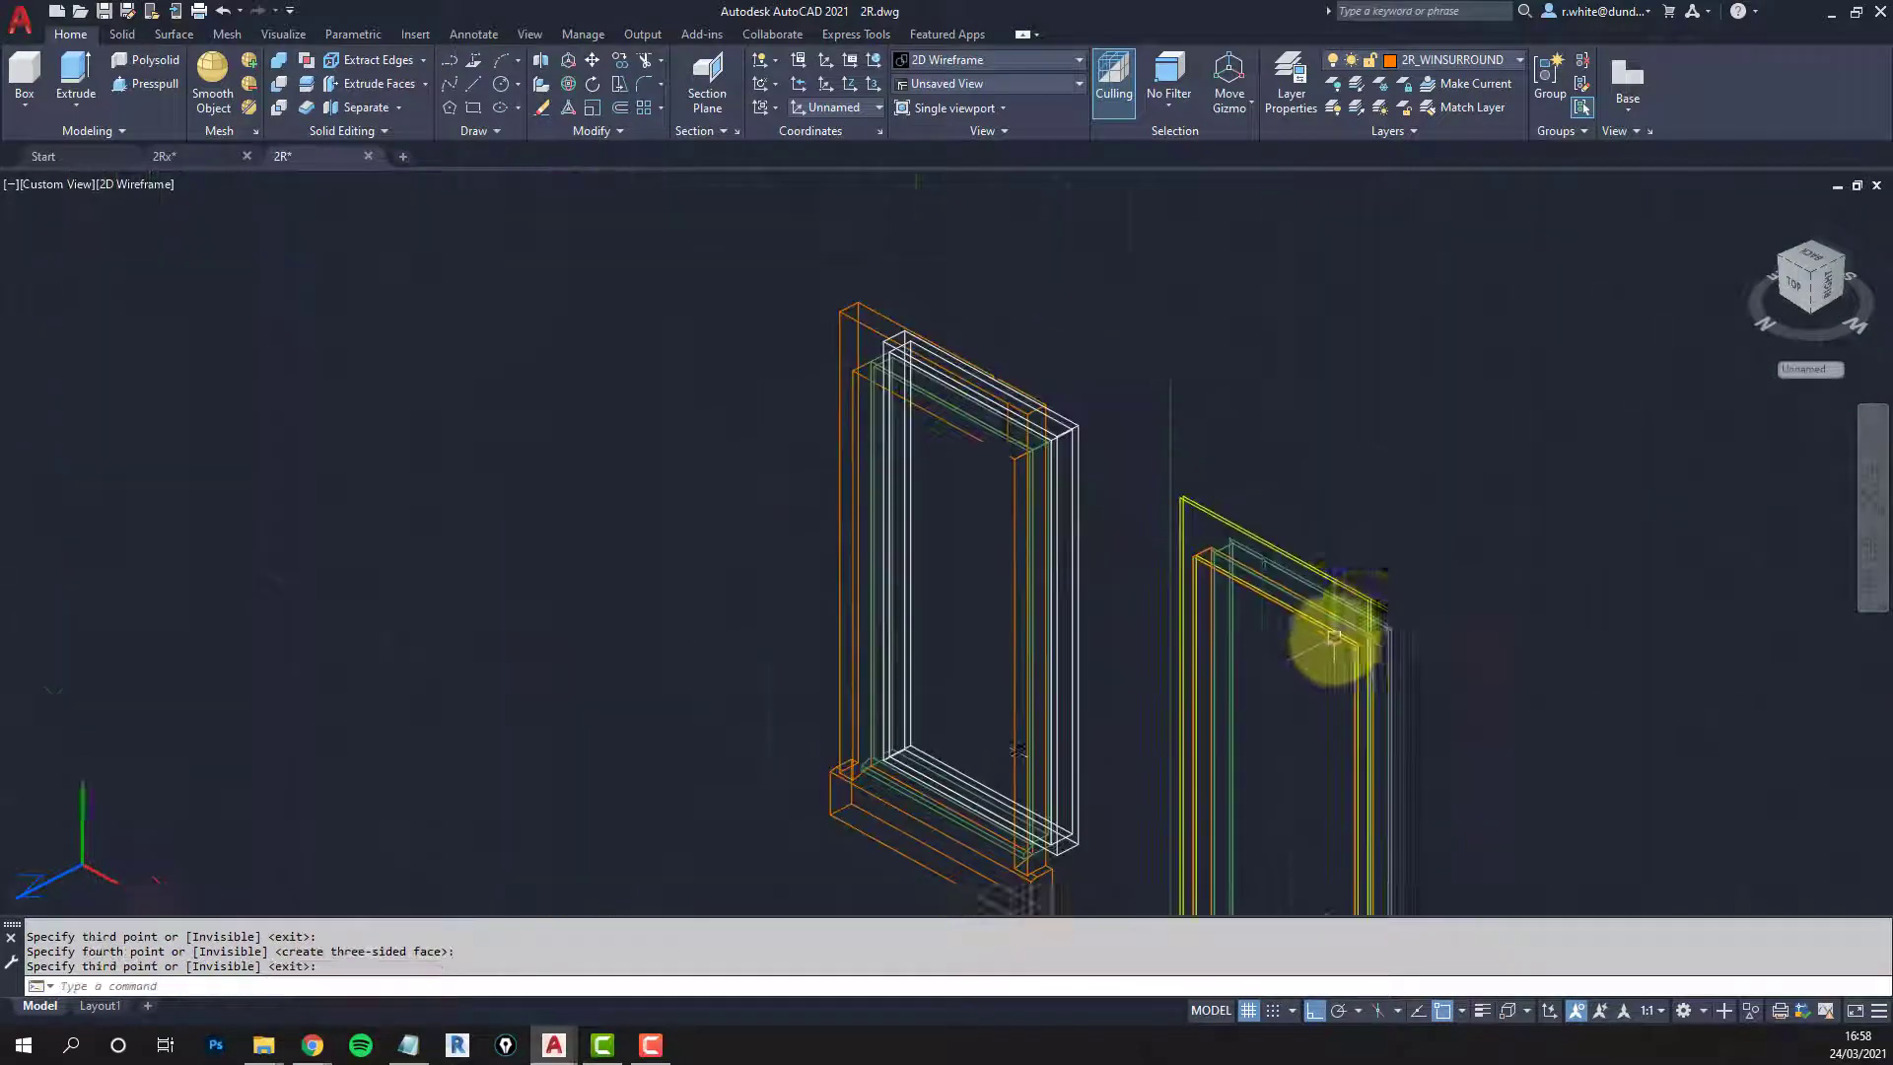
key("Return")
Step: Check the reveal faces around the new window in Shaded with Edges and return to 2D Wireframe
left_click(123, 185)
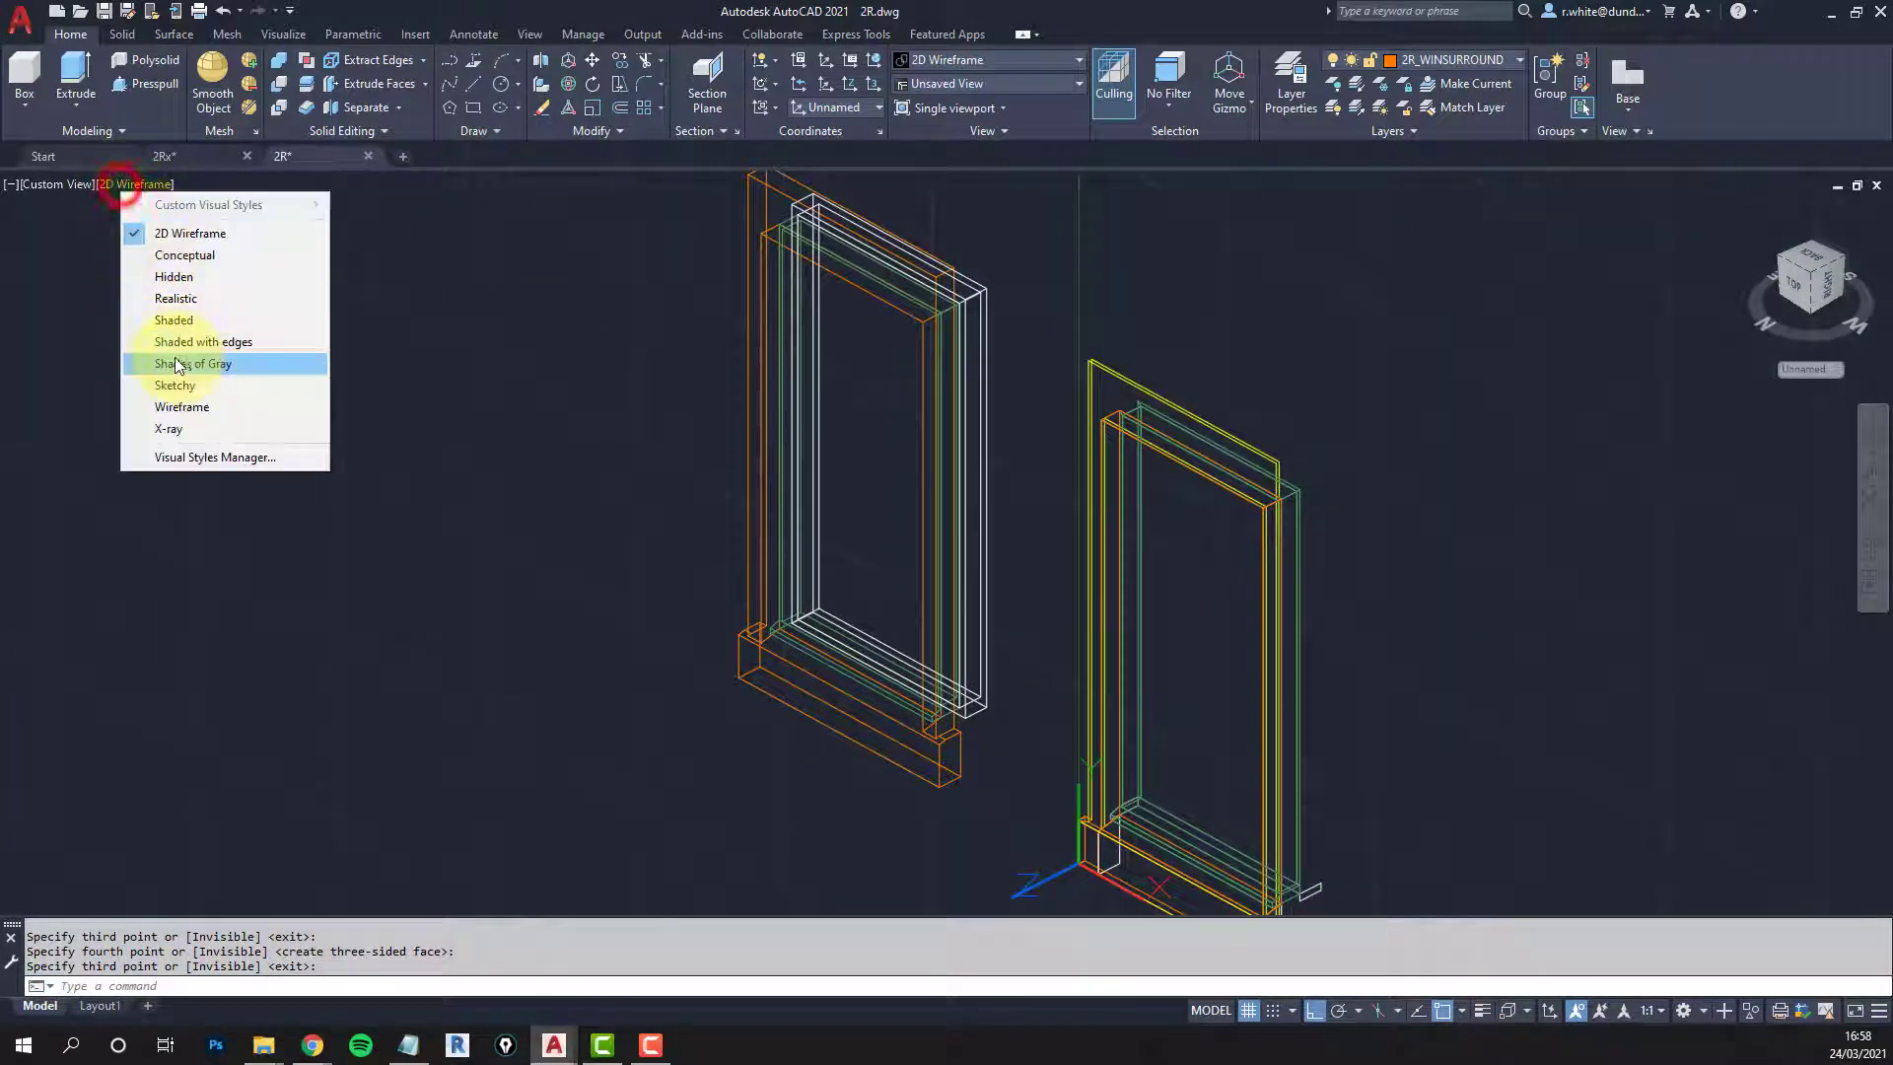
left_click(189, 342)
mouse_move(1026, 596)
middle_mouse_down("shift")
mouse_move(1006, 612)
mouse_move(1132, 435)
mouse_move(1230, 385)
mouse_move(1344, 372)
mouse_move(1230, 372)
mouse_move(1035, 524)
mouse_move(1036, 662)
middle_mouse_up("shift")
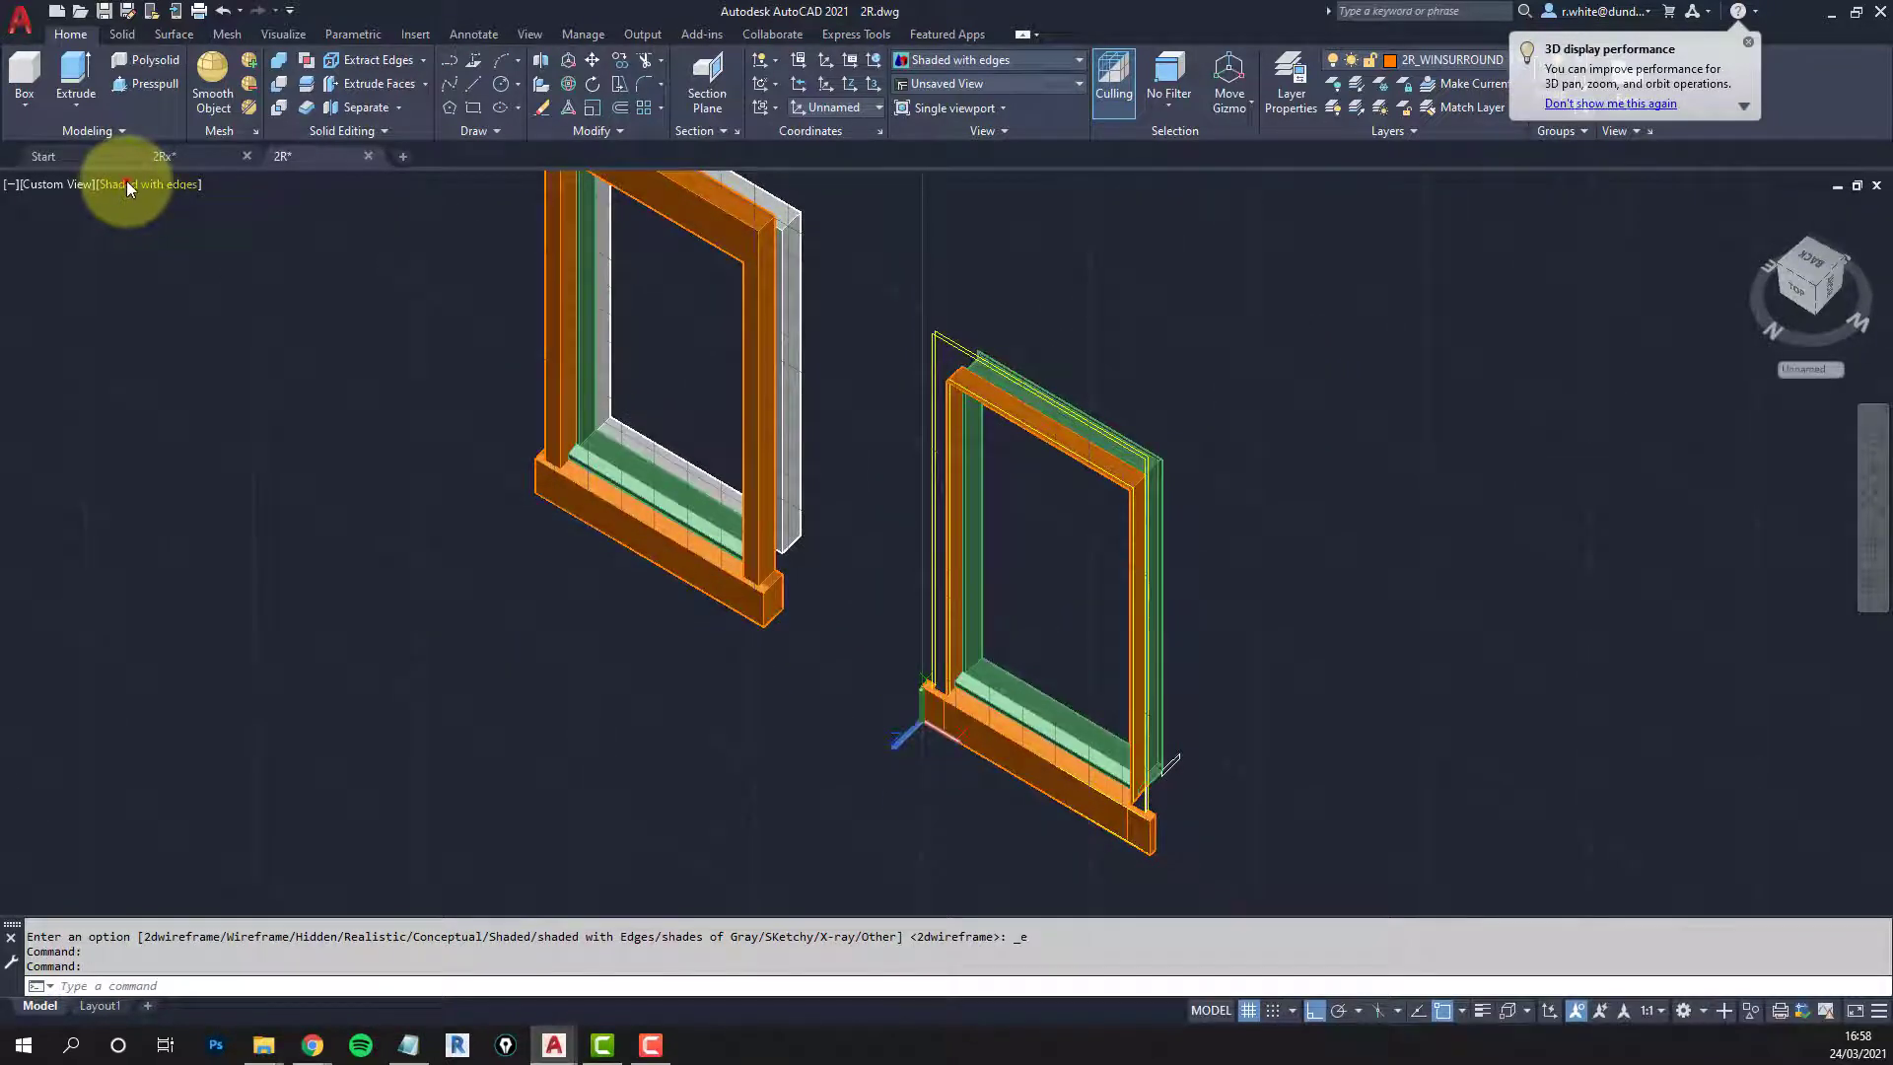
left_click(126, 183)
left_click(211, 233)
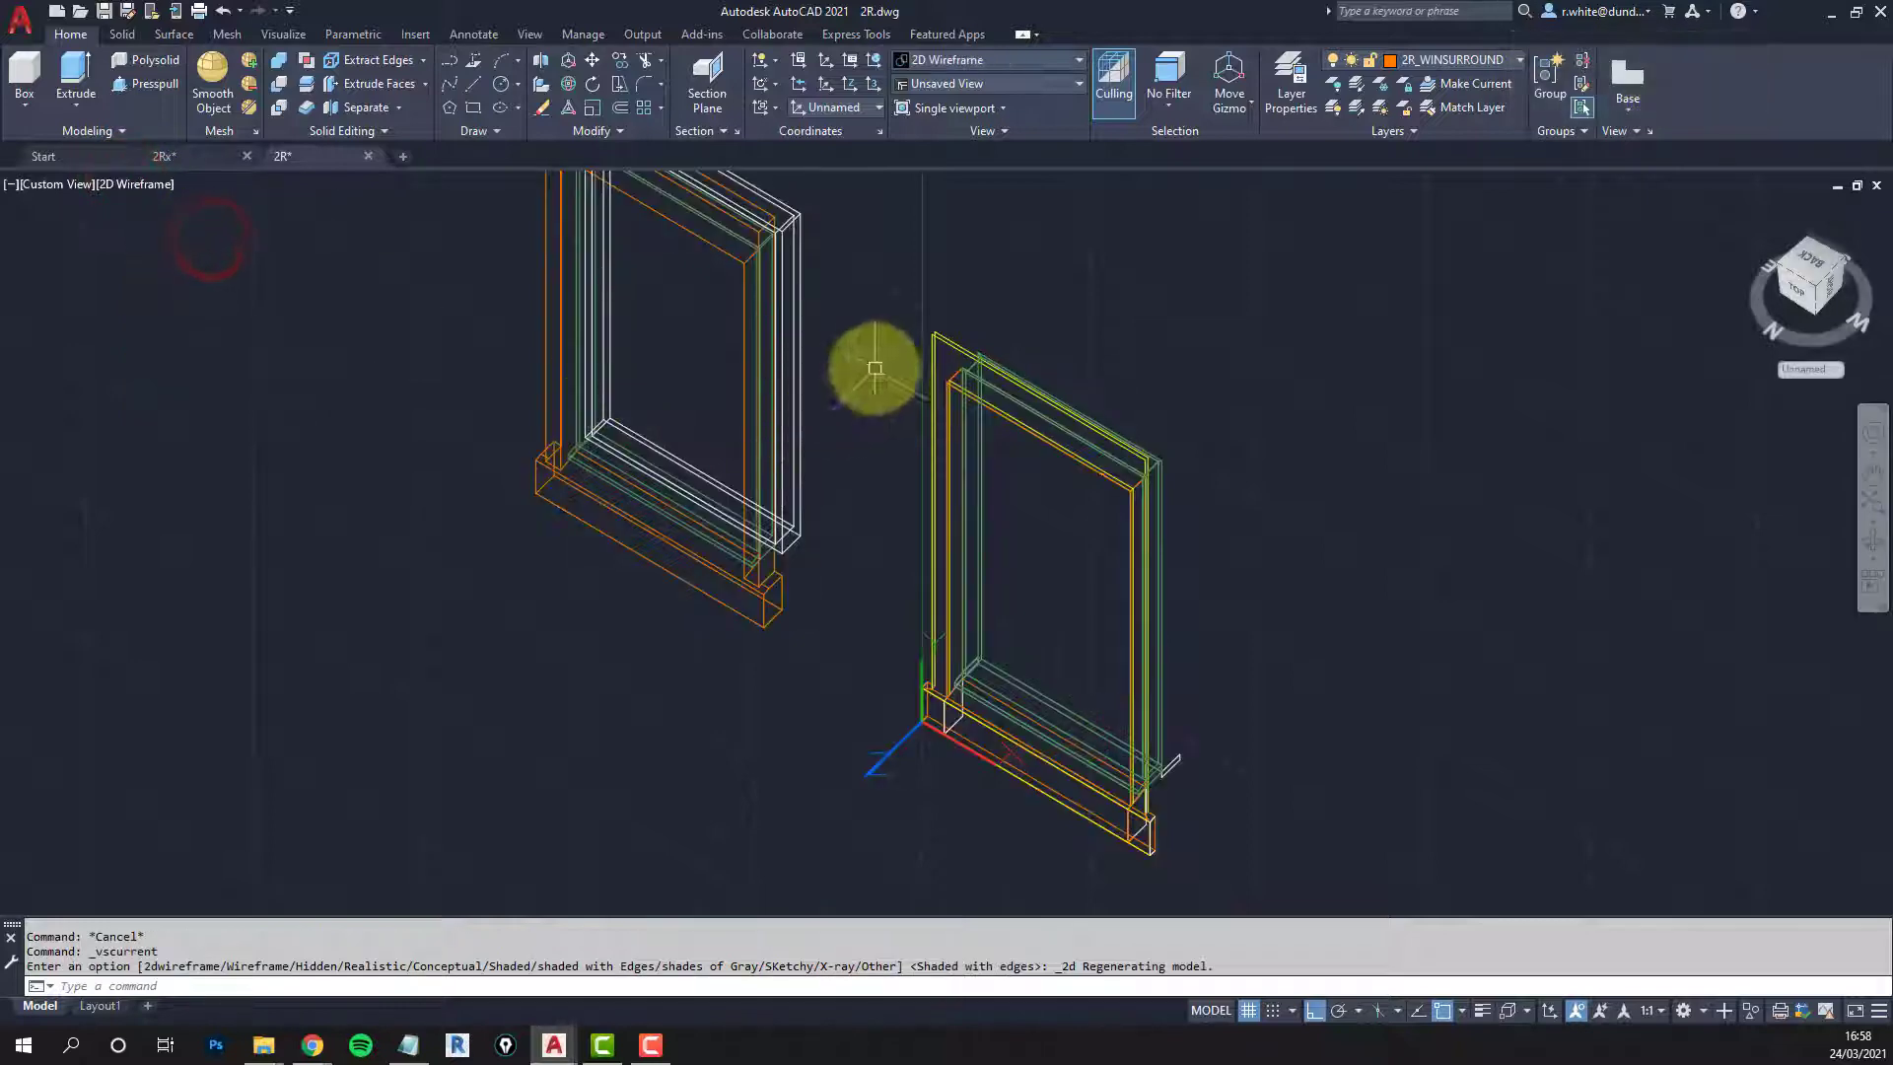
Step: Draw a 3D face on the front of the surround jamb nearest the UCS origin, from the sill to the mitred head corners
middle_click_drag(1057, 634, 962, 486)
scroll(961, 486, "up", 6)
key("Escape")
key("Escape")
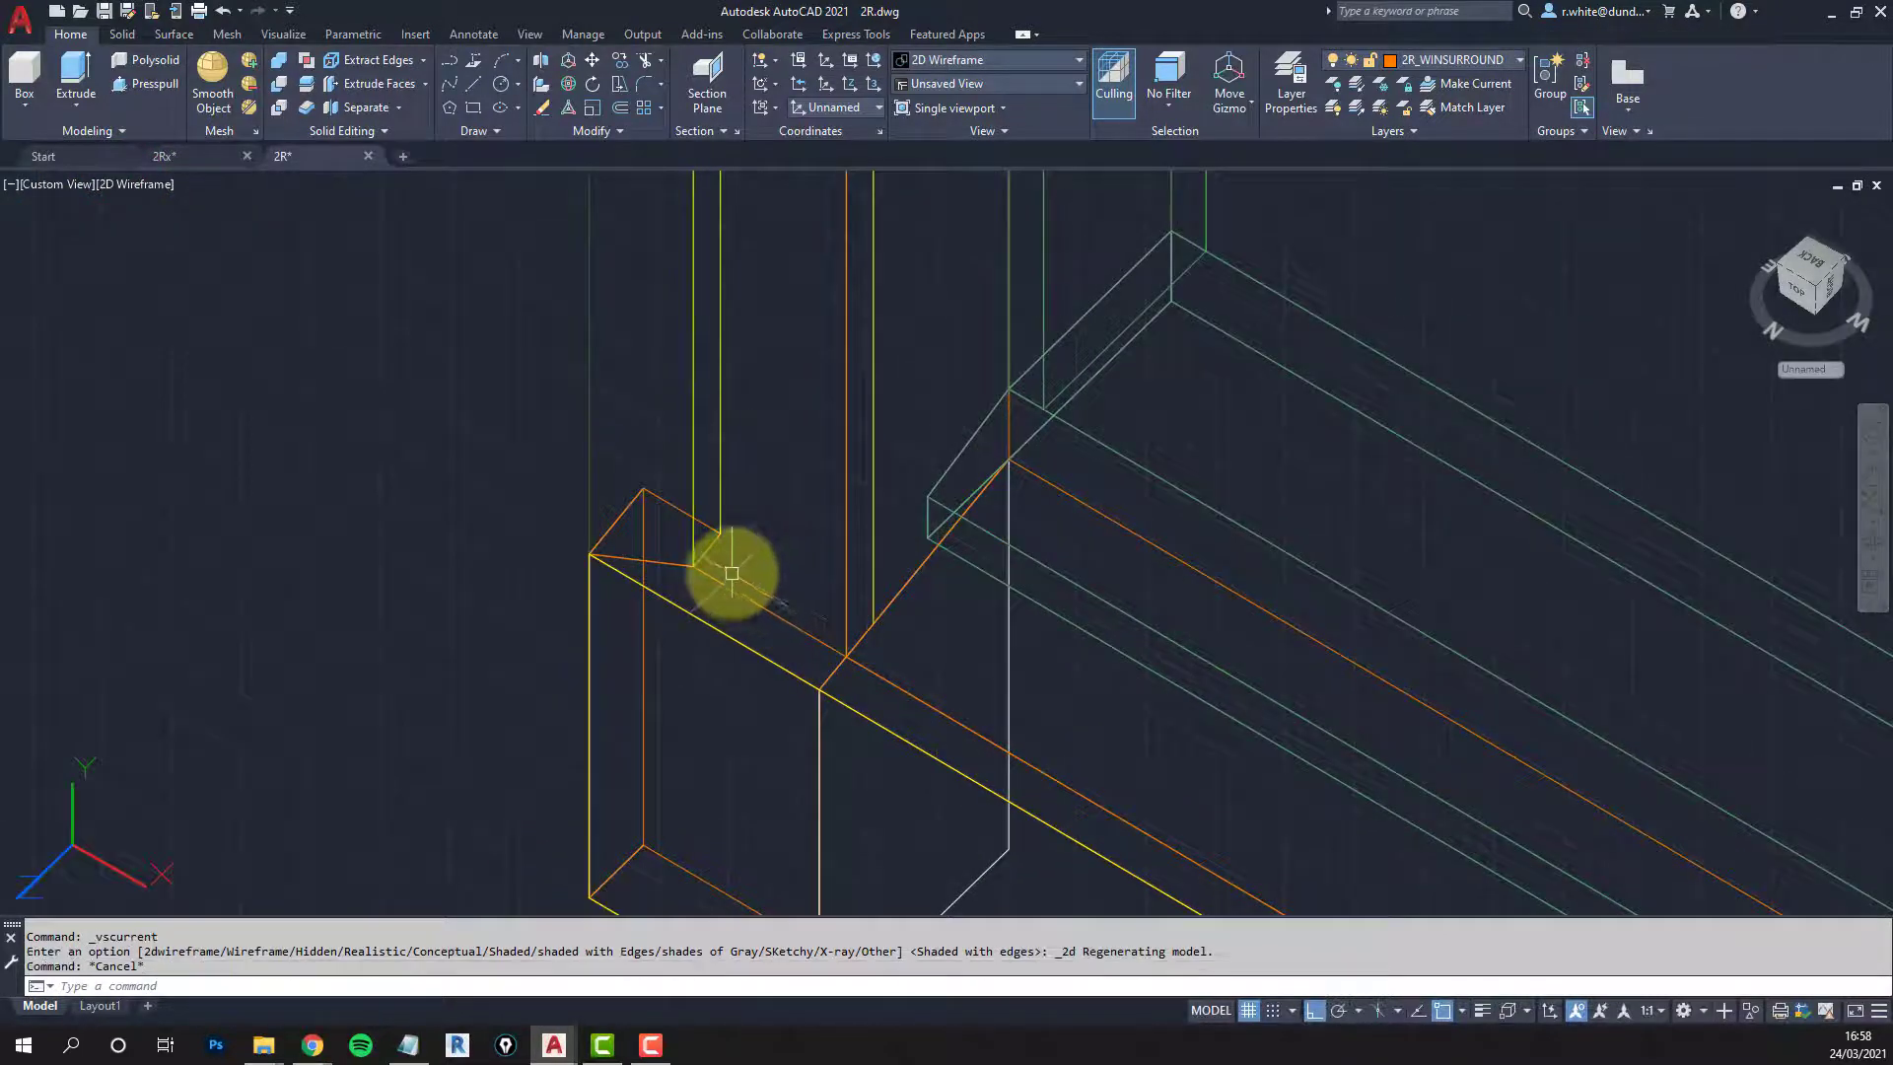
left_click(693, 564)
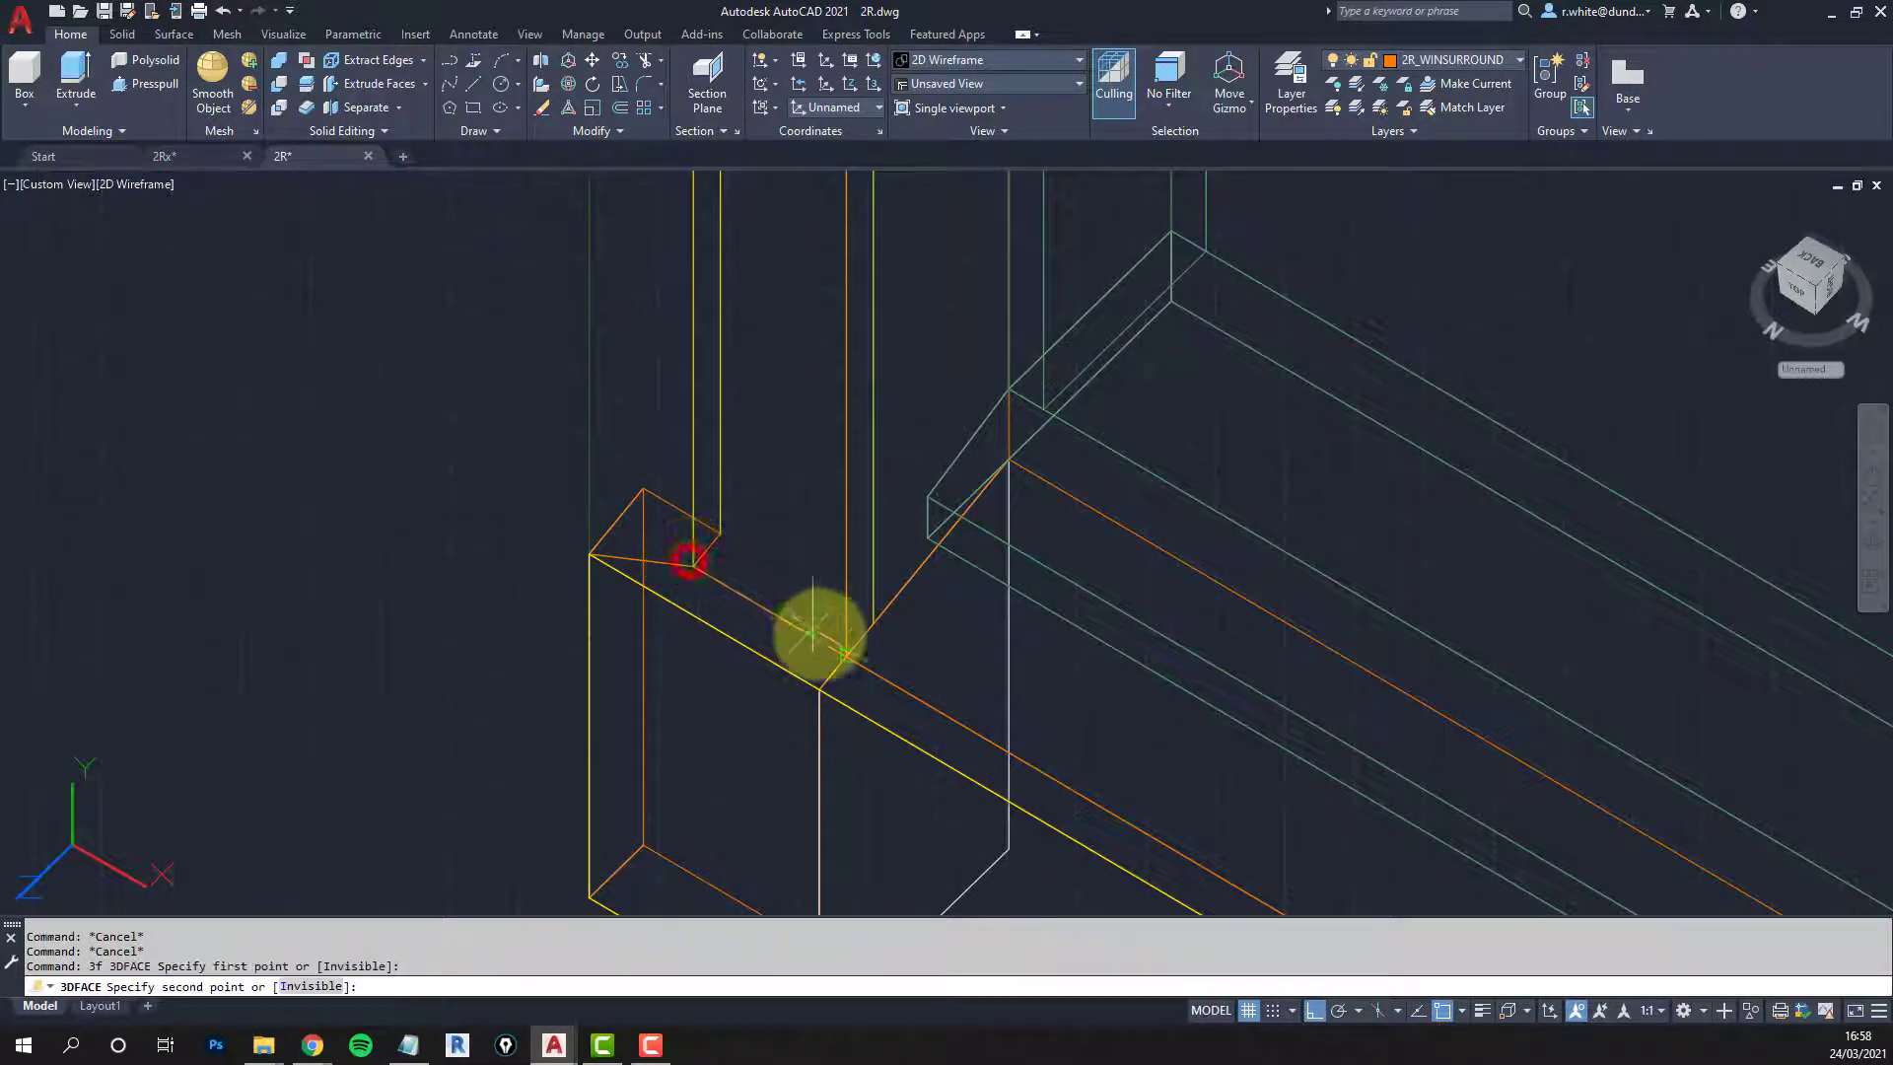
left_click(837, 651)
scroll(858, 503, "down", 3)
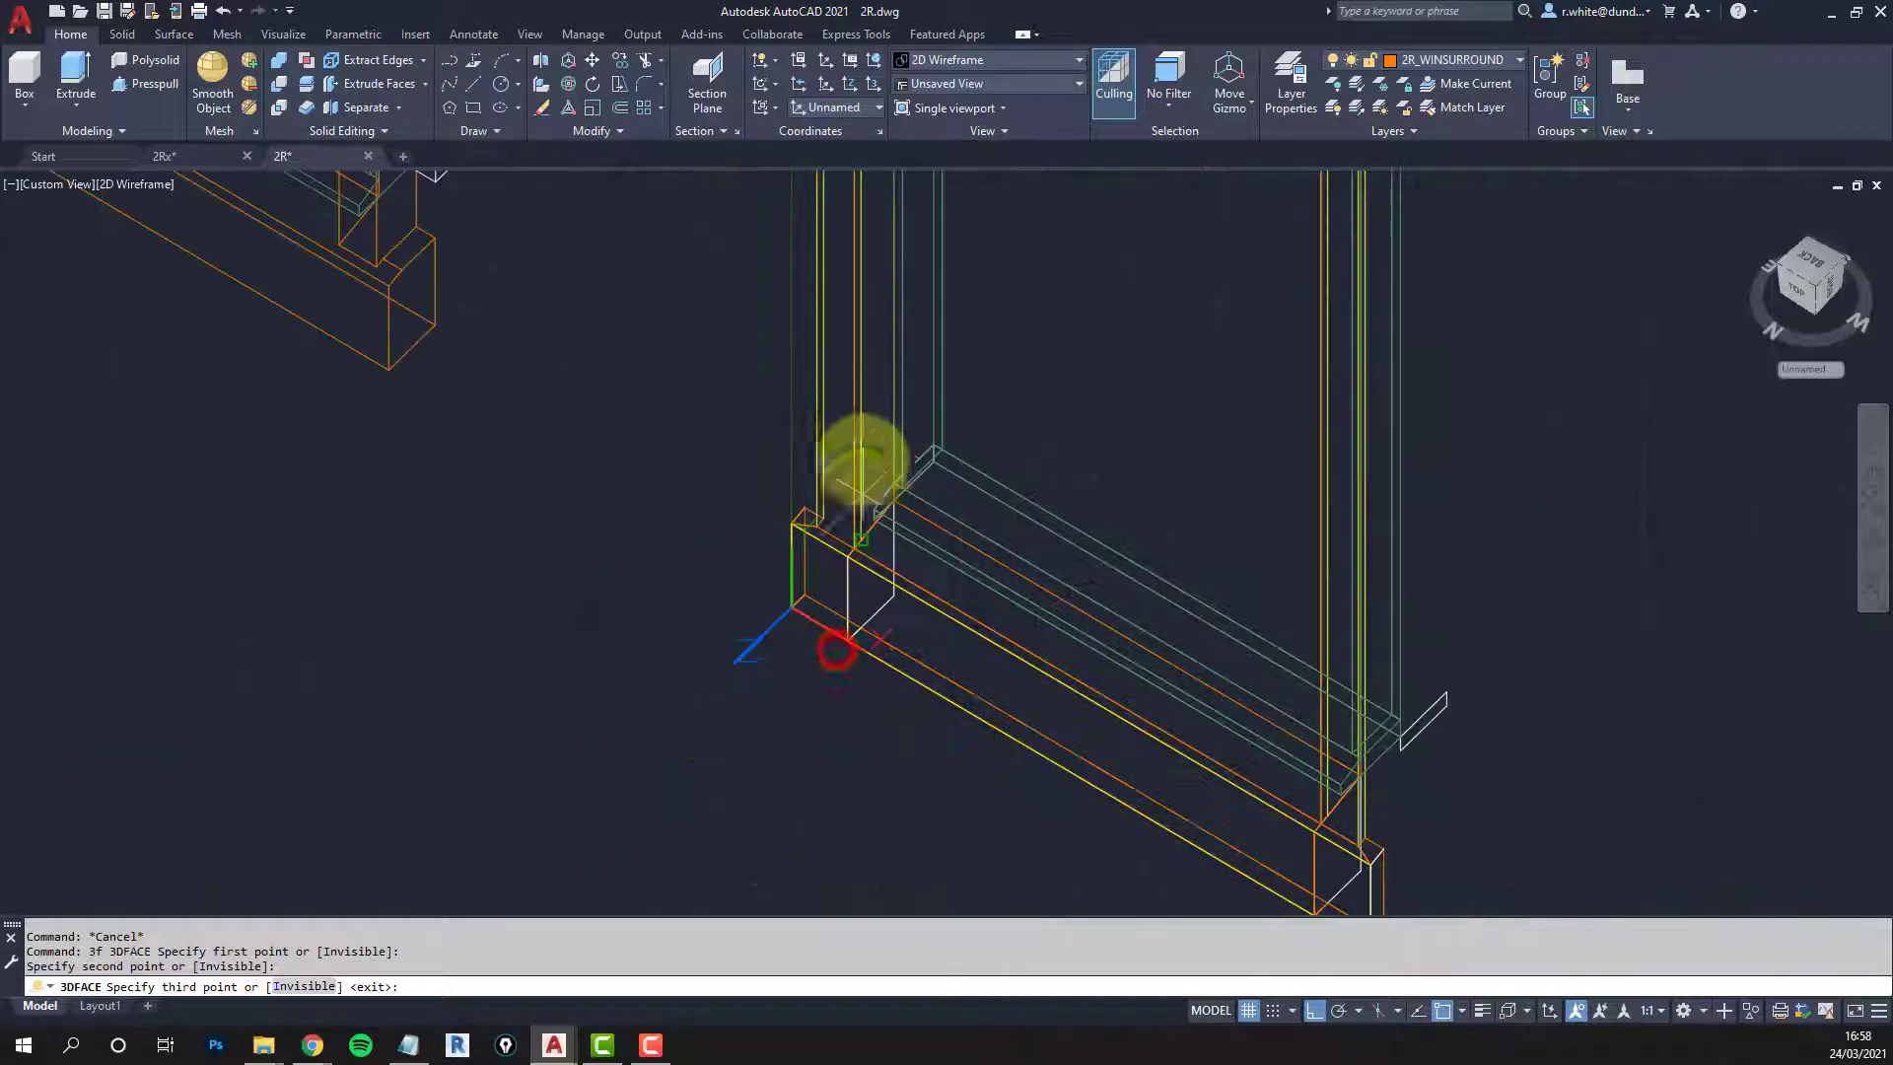
middle_click_drag(856, 306, 823, 681)
middle_click_drag(819, 435, 802, 669)
scroll(804, 474, "up", 2)
left_click(777, 488)
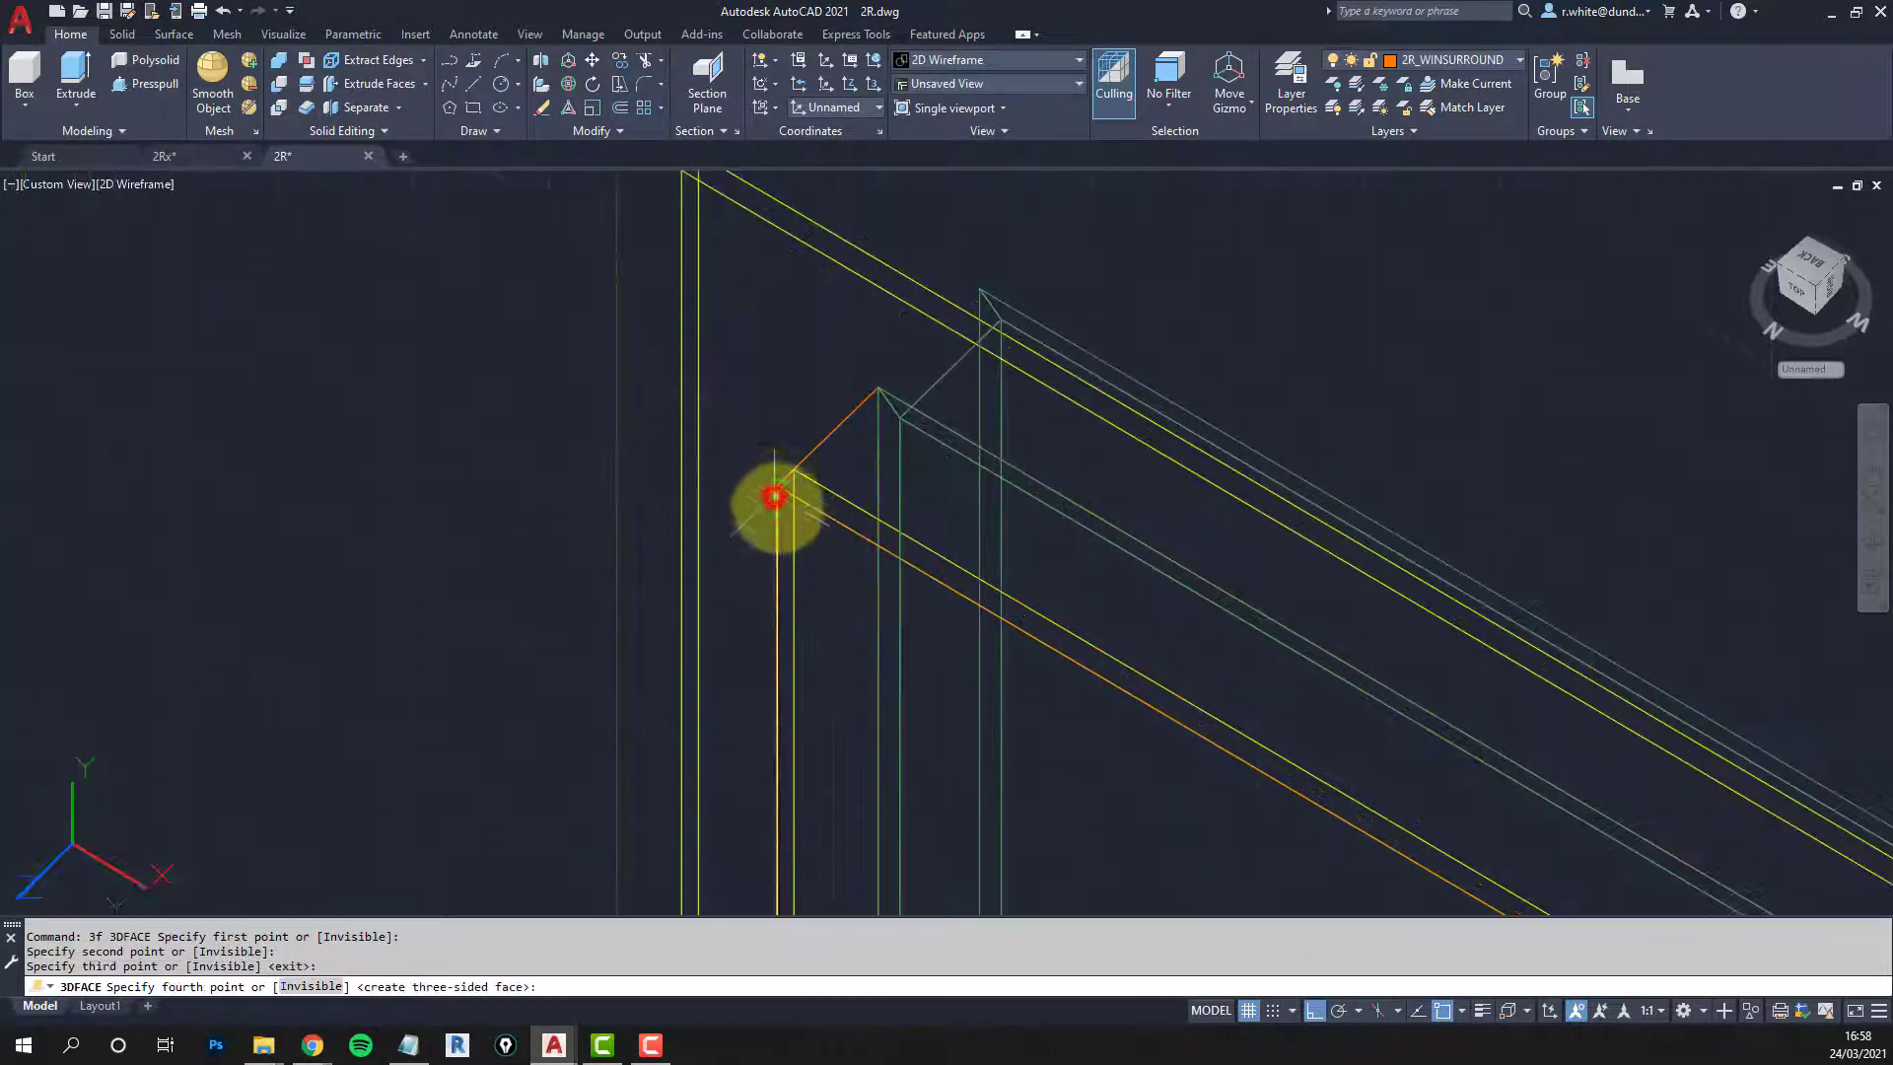
scroll(778, 503, "down", 2)
scroll(721, 405, "up", 2)
left_click(723, 357)
Step: Continue the 3D face along the front of the surround's head to the outer and inner corners at the far jamb
scroll(845, 456, "down", 3)
scroll(922, 473, "up", 4)
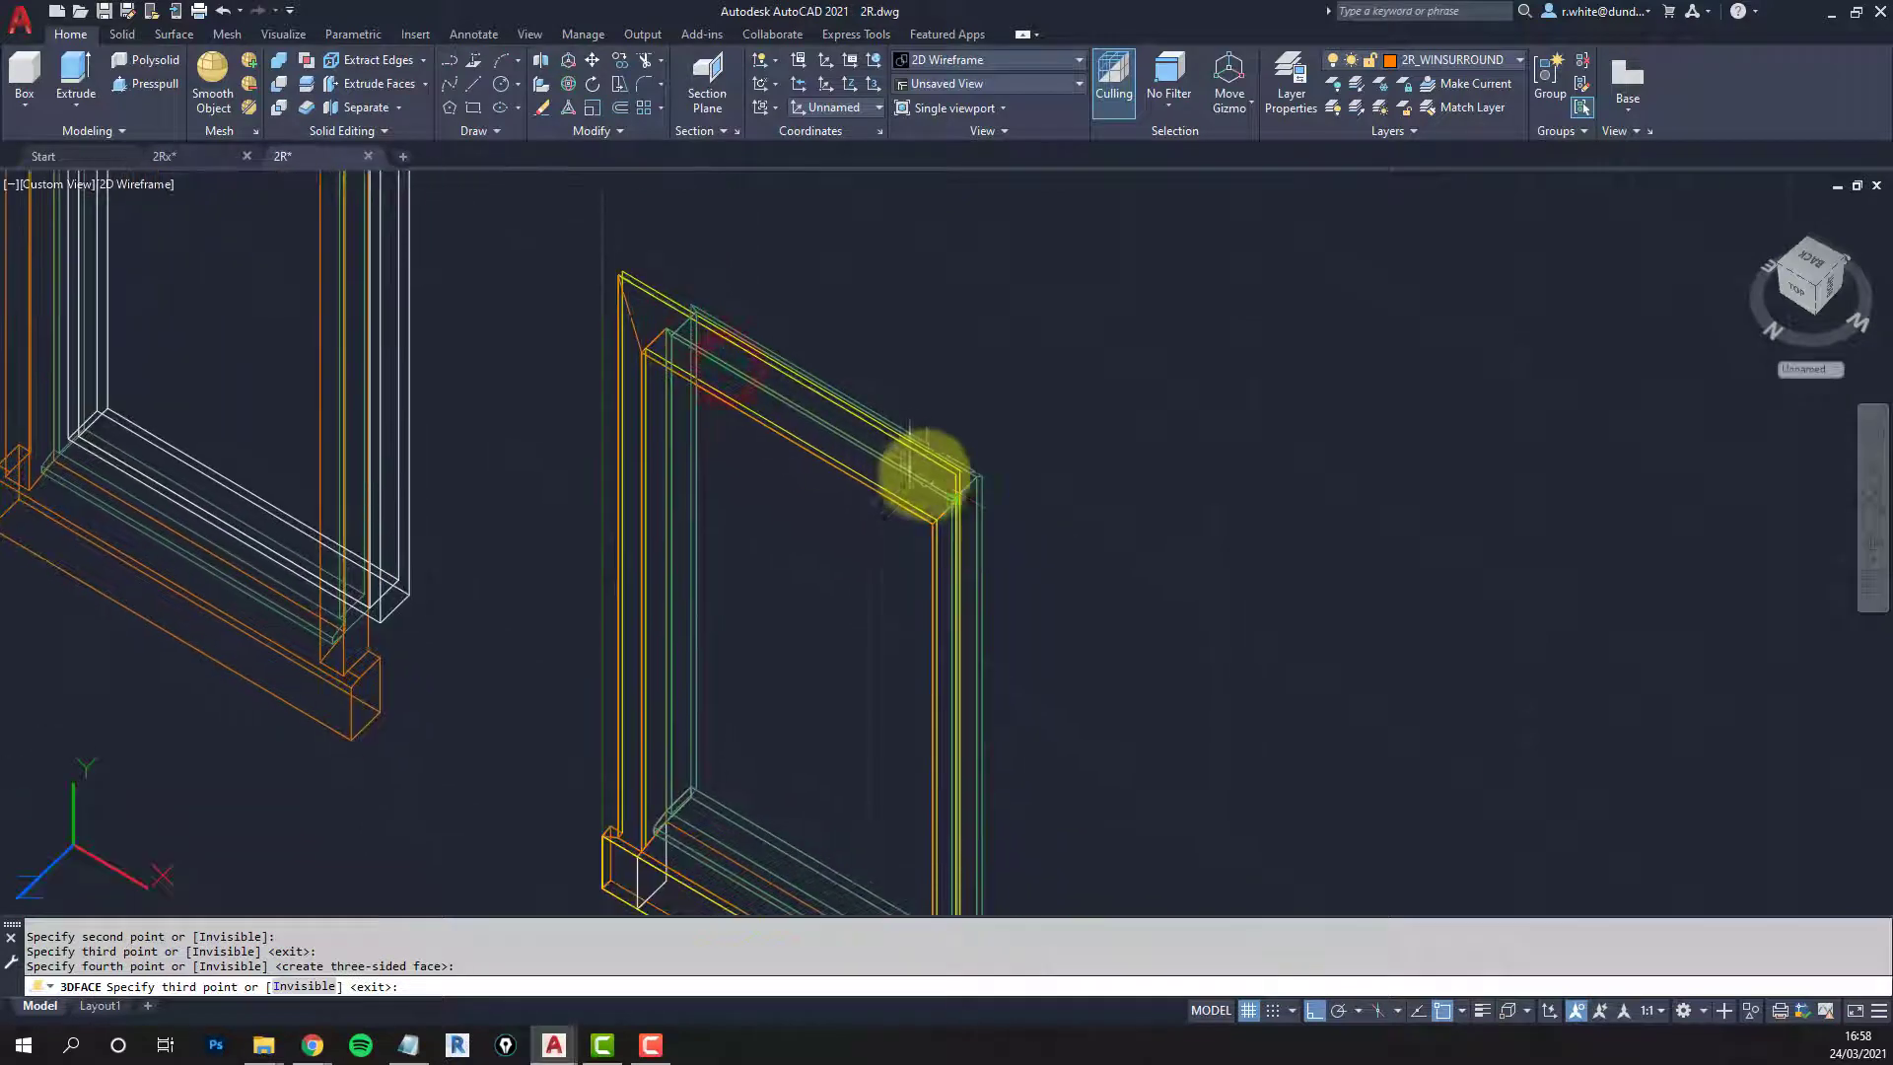
left_click(987, 474)
left_click(917, 598)
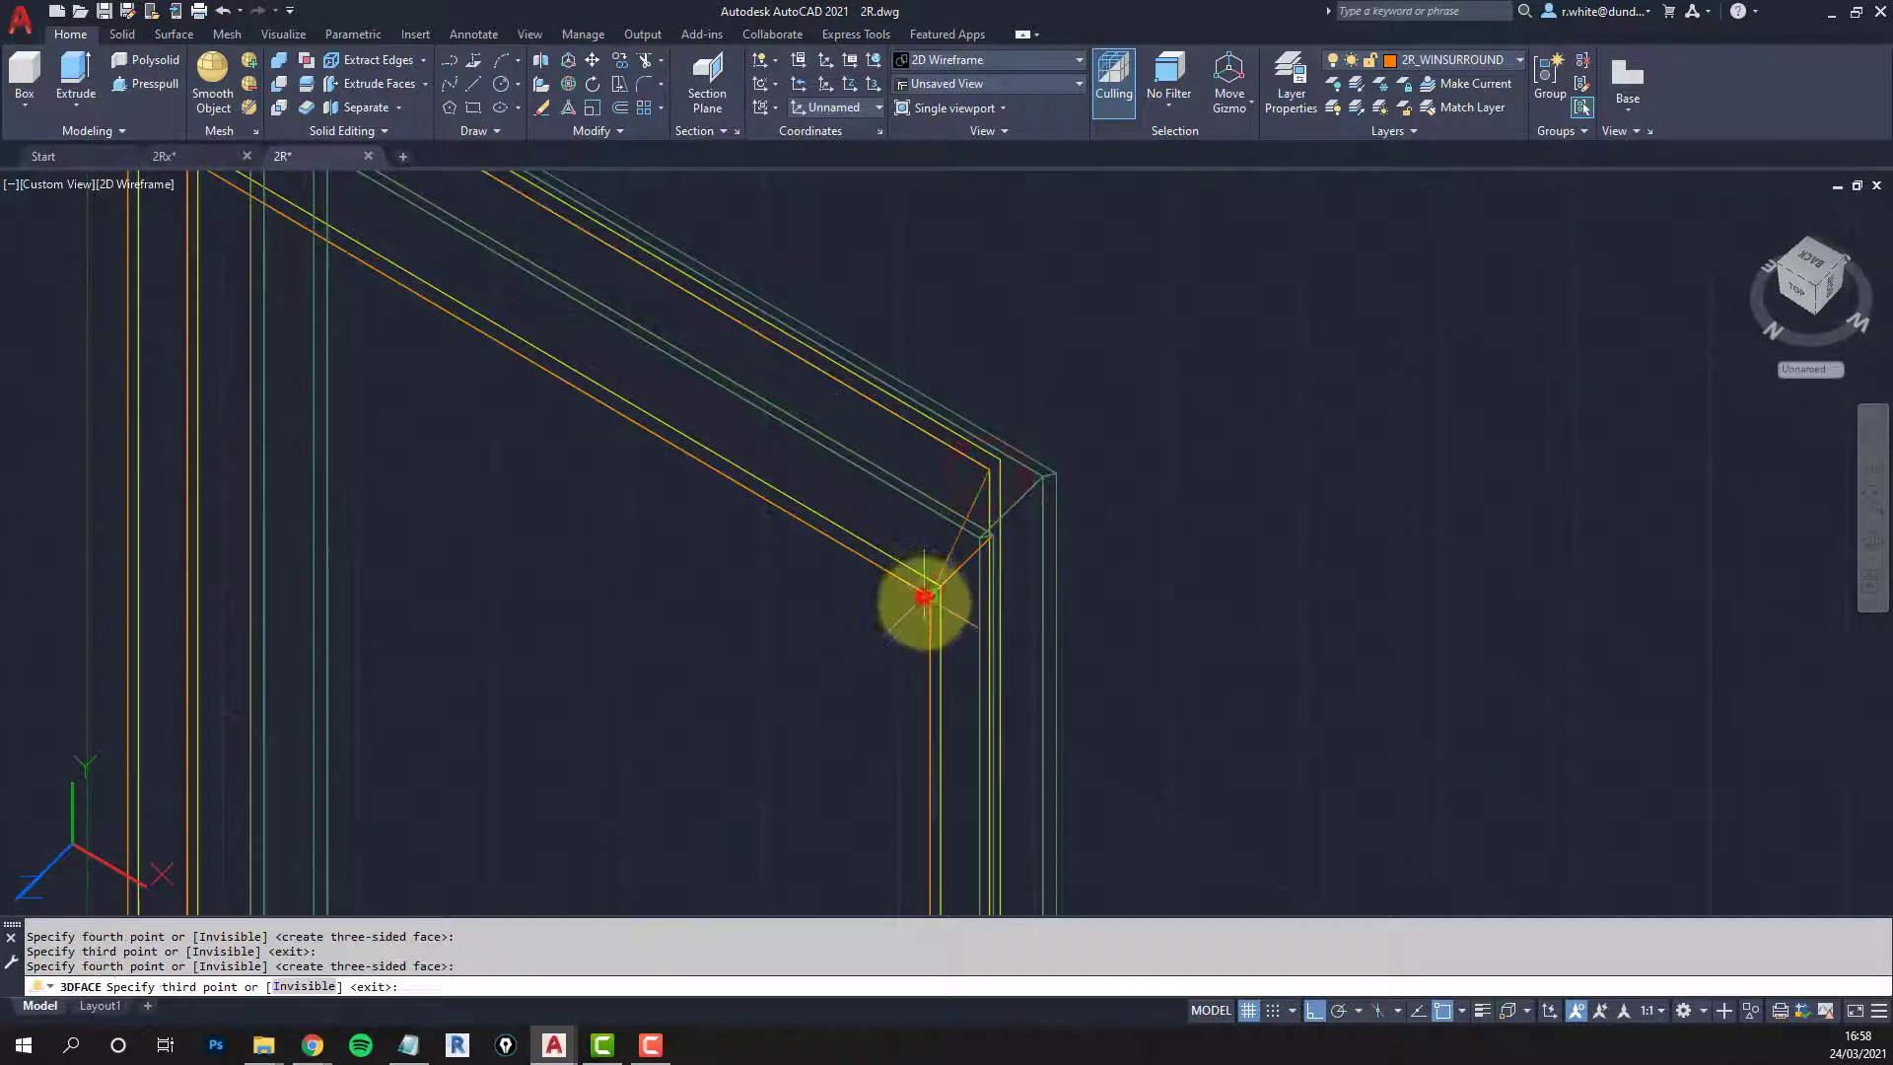
Step: Continue the 3D face down the front of the far surround jamb to its inner and outer corners at the sill
scroll(916, 597, "down", 3)
scroll(887, 549, "up", 3)
scroll(938, 641, "up", 3)
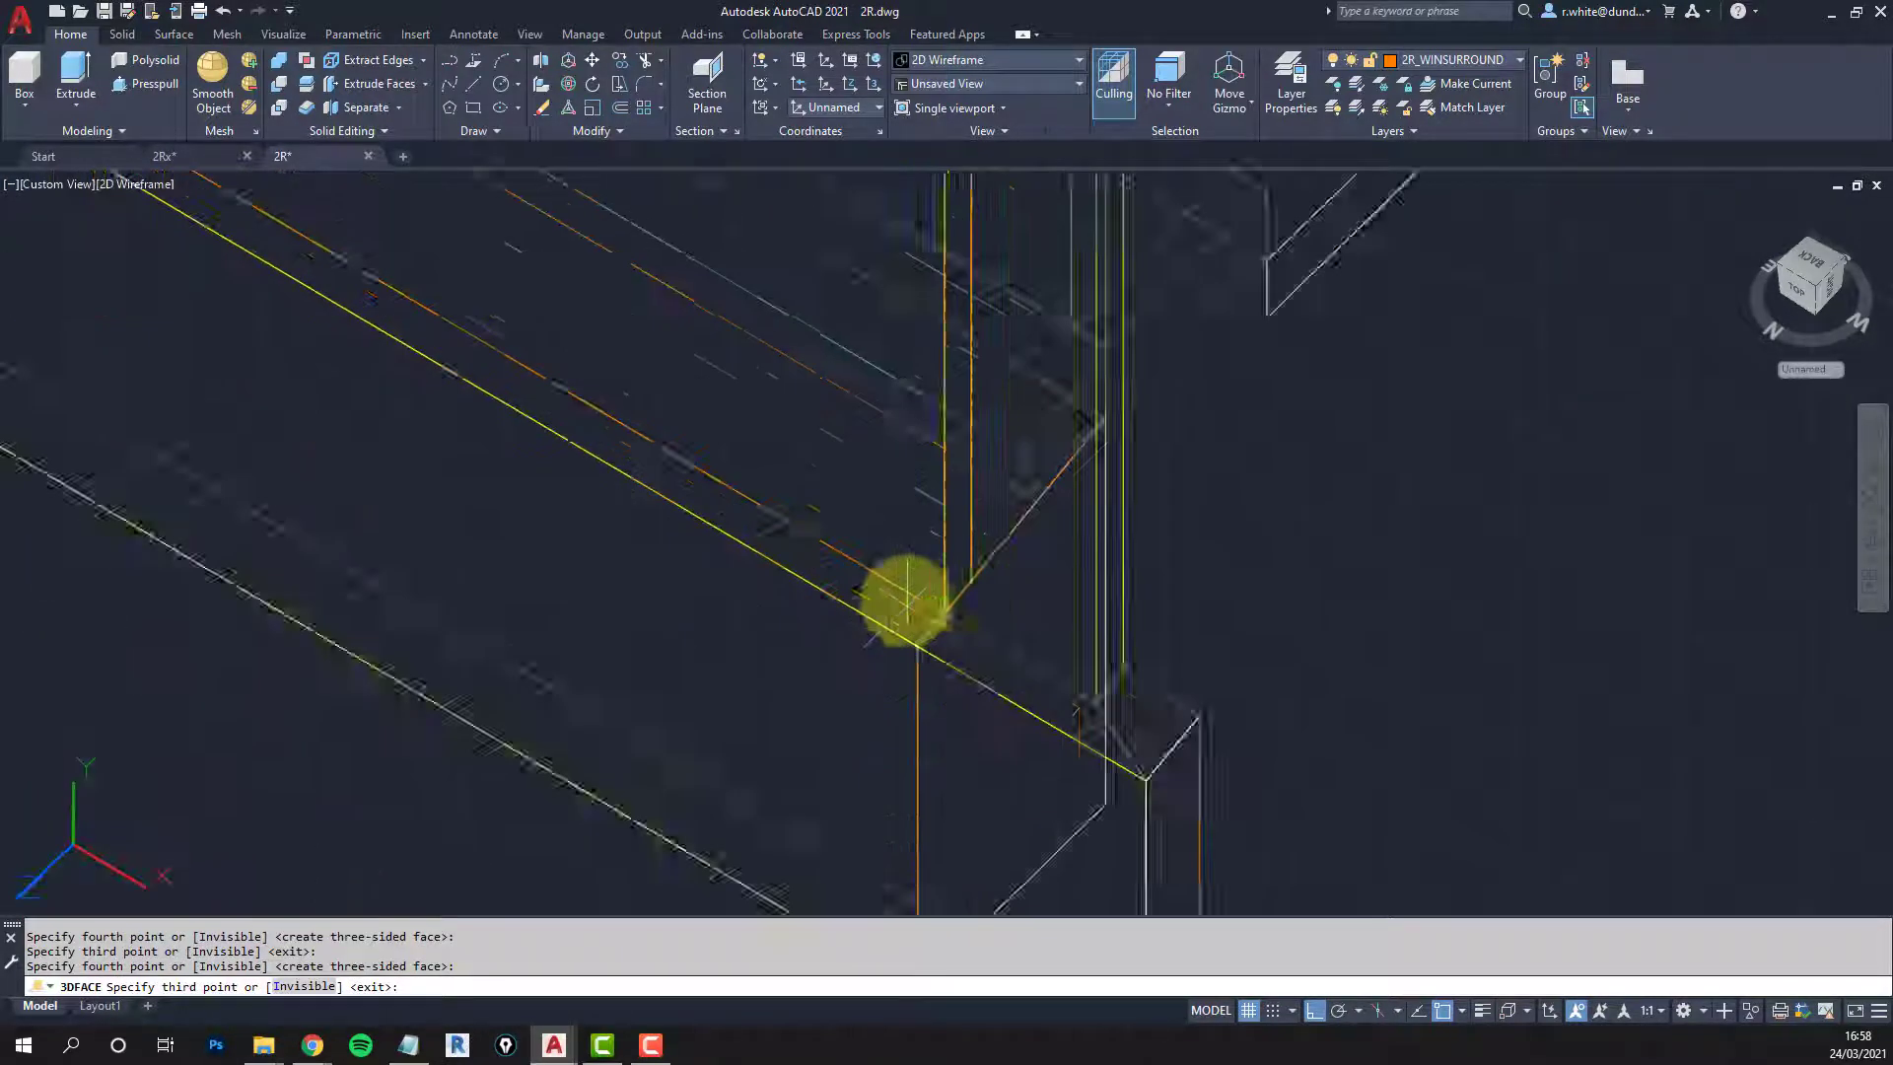
left_click(972, 613)
left_click(1209, 760)
key("Return")
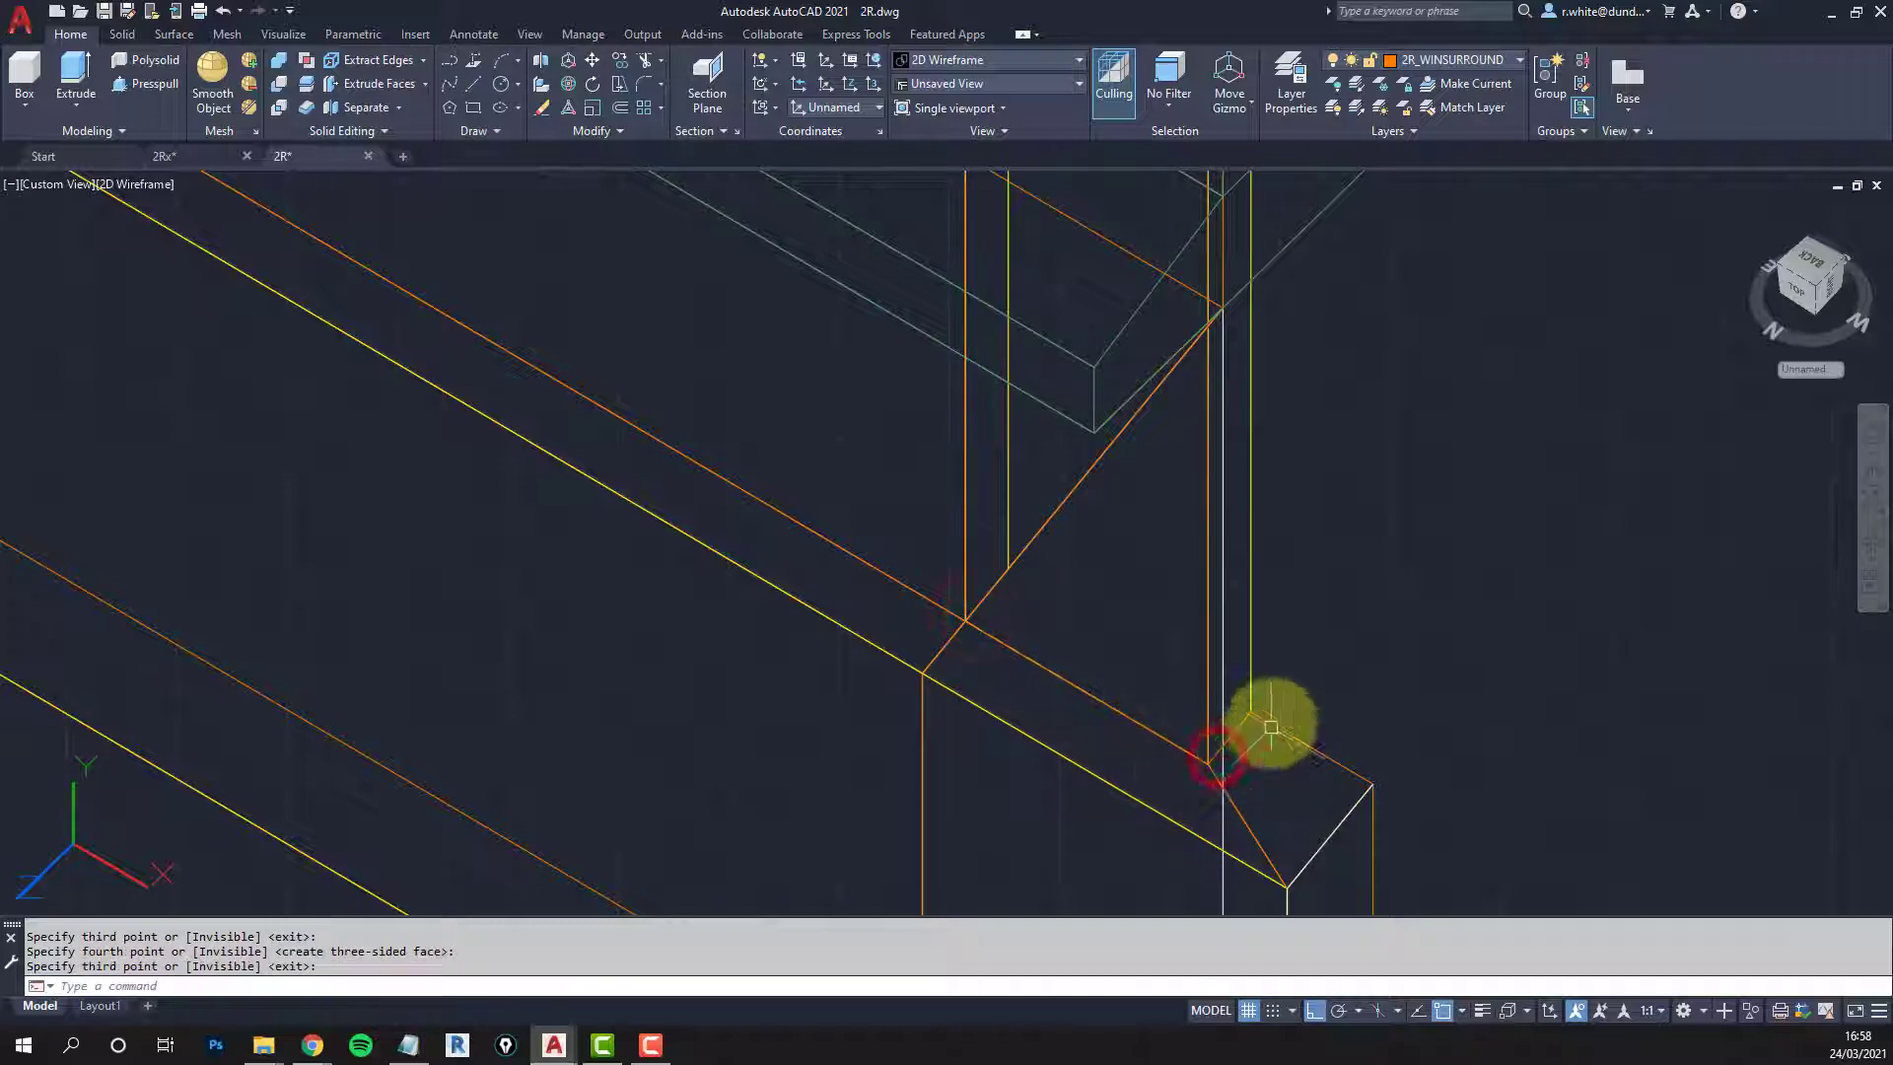
Step: Draw a 3D face on the outer side of the far surround jamb, across its thickness from the sill to the head
key("Return")
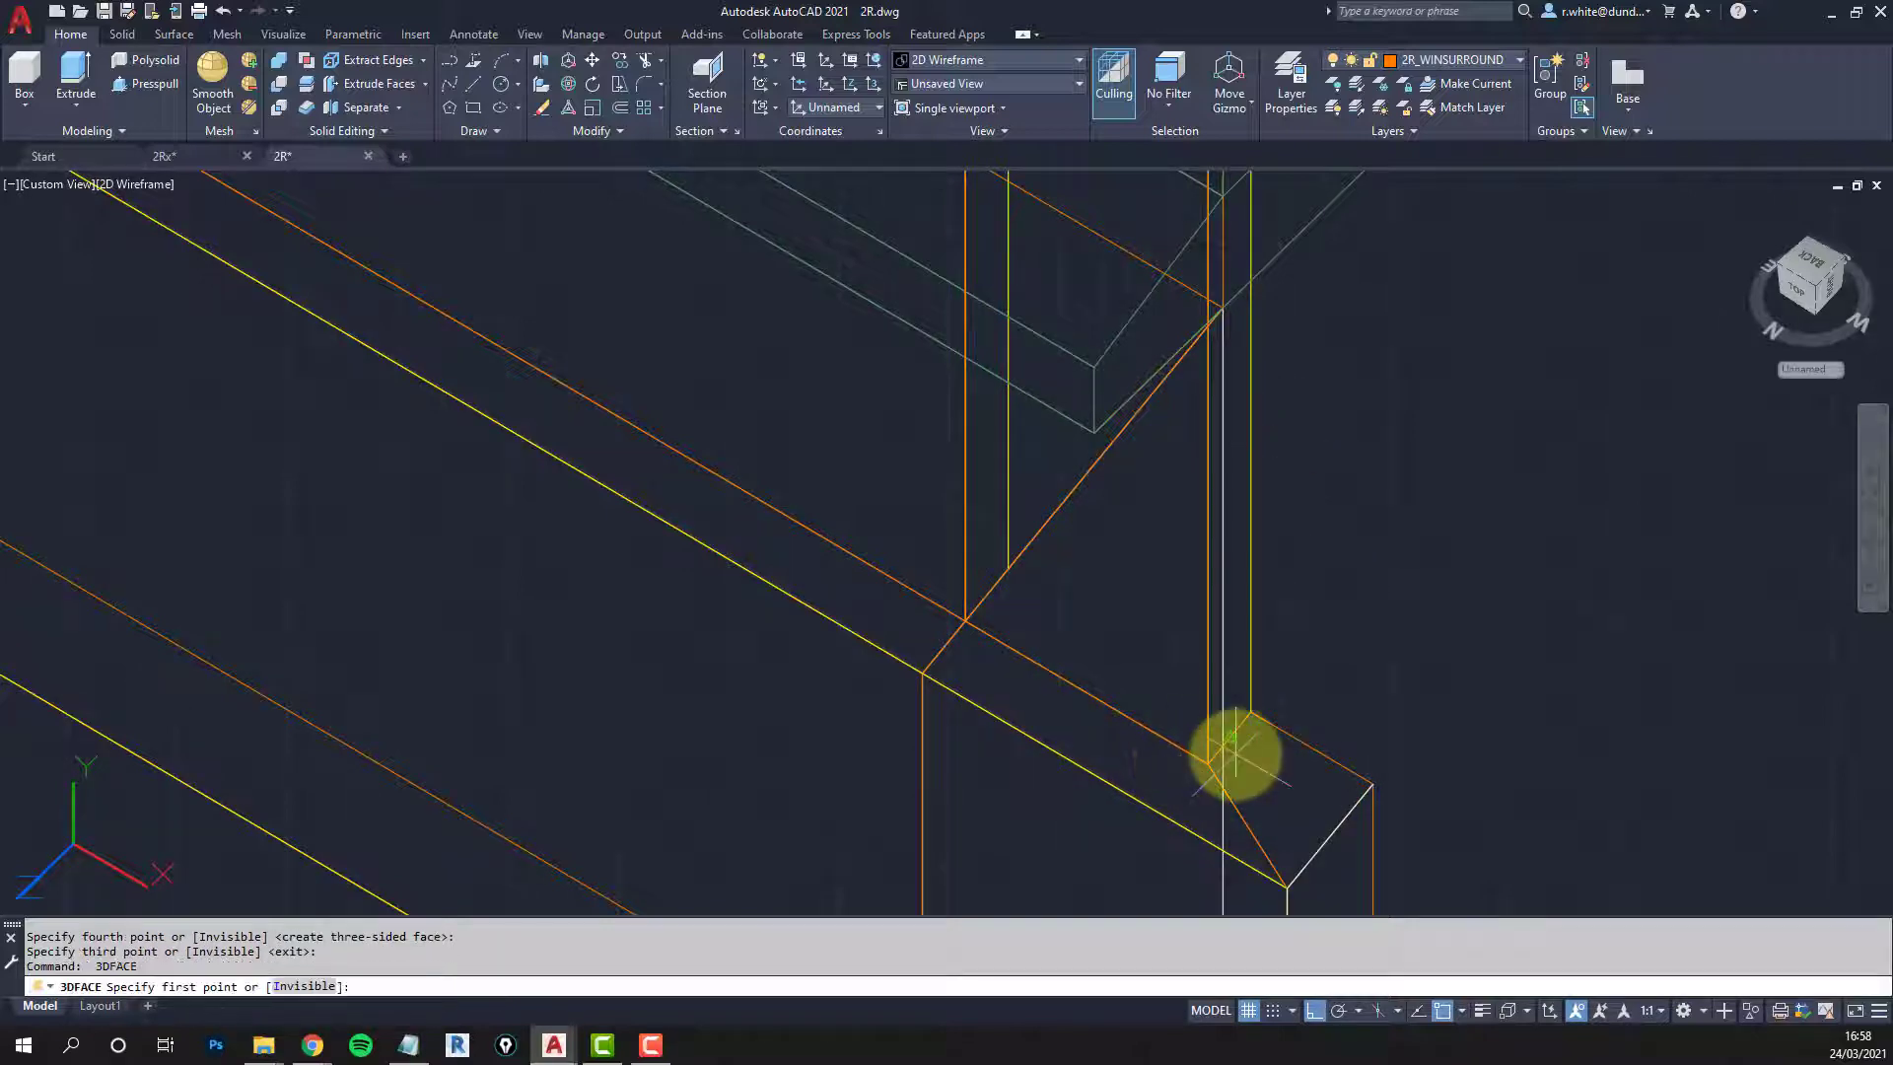
left_click(1207, 762)
left_click(1251, 710)
scroll(1259, 456, "down", 6)
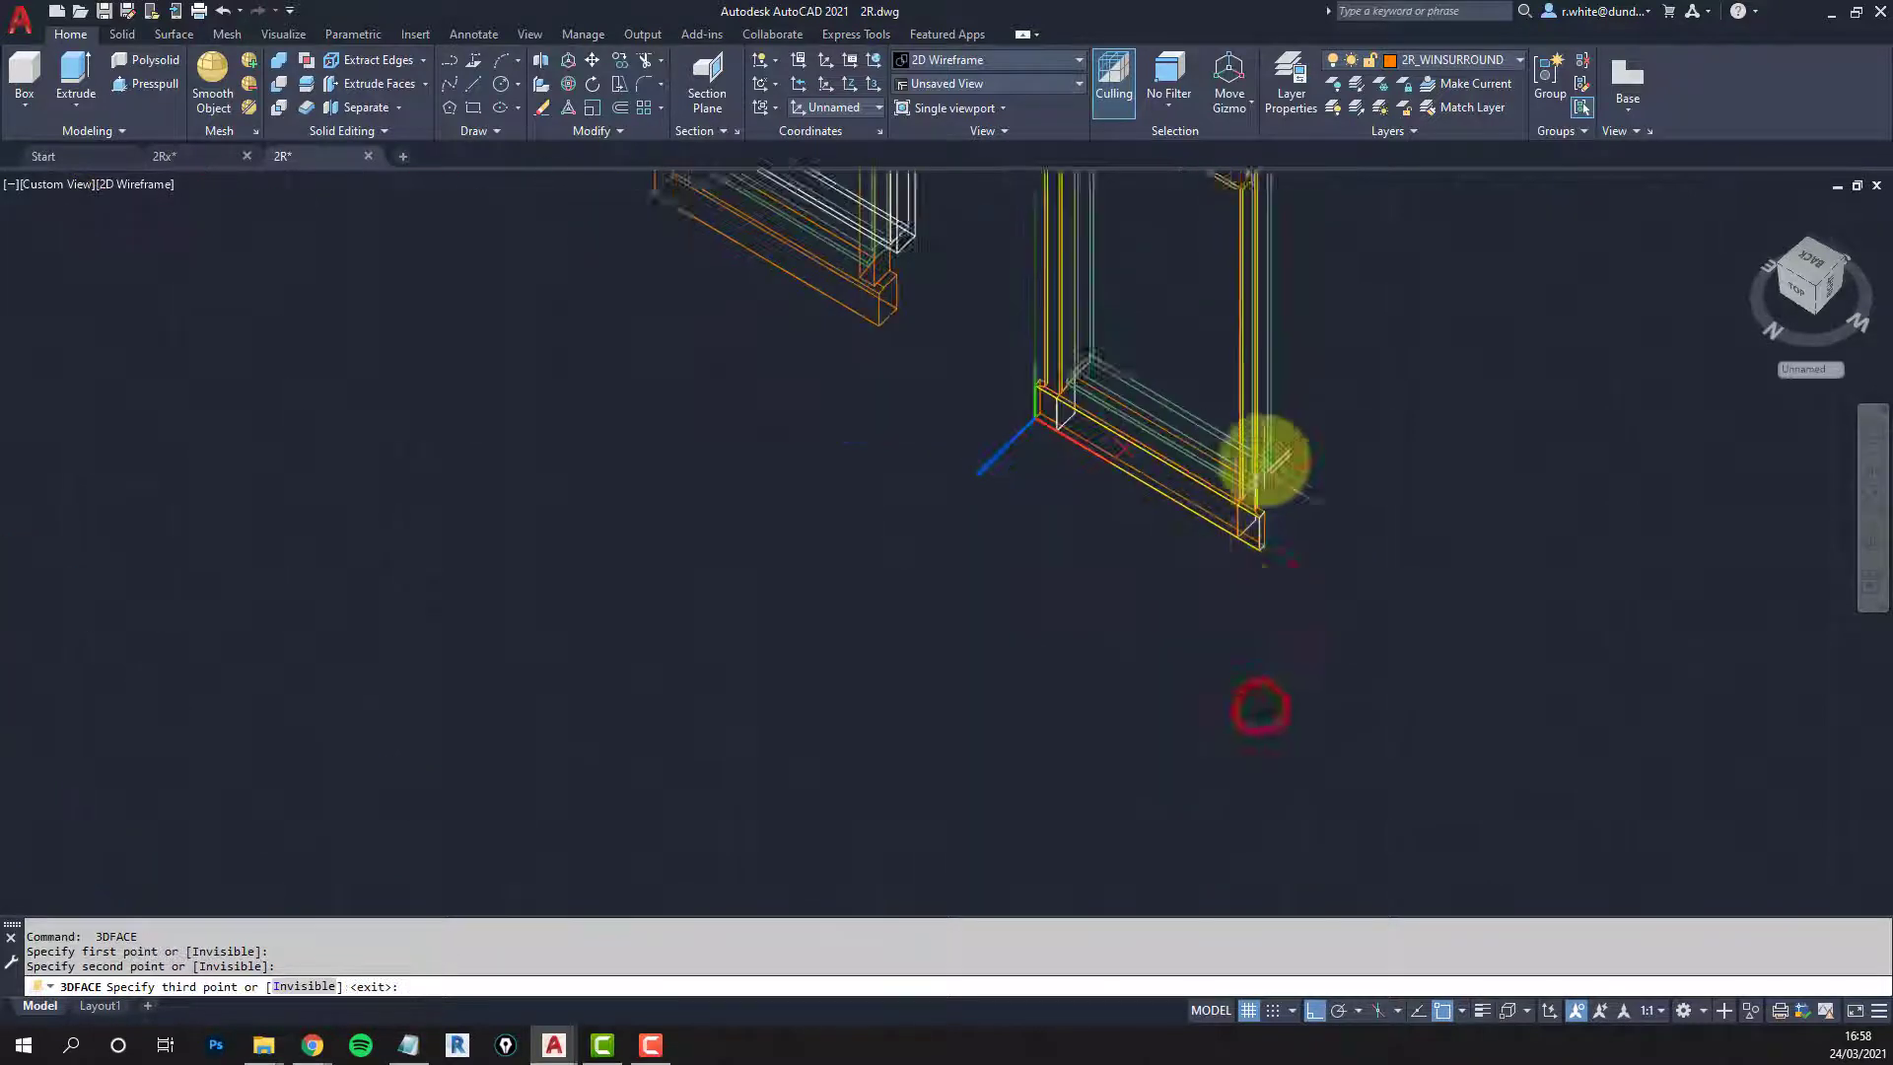
scroll(1209, 599, "up", 6)
left_click(1148, 536)
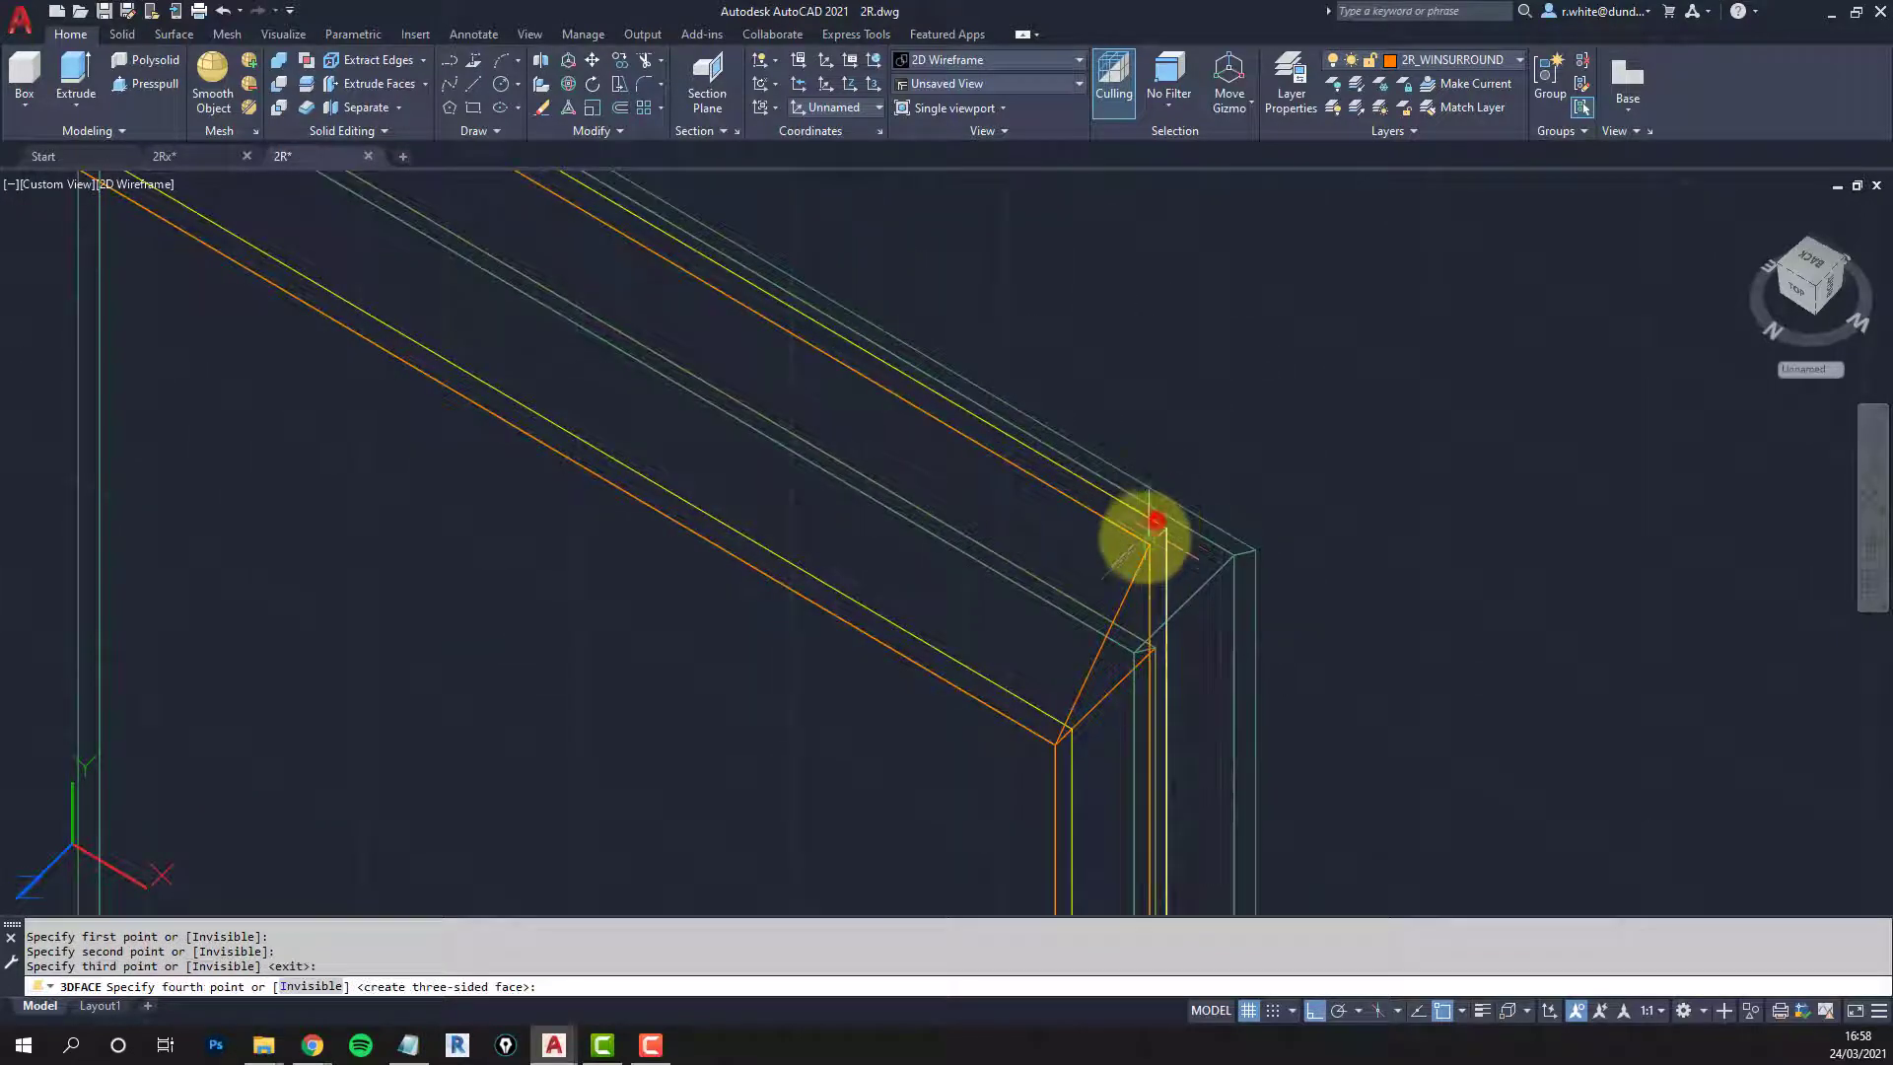
left_click(1149, 535)
Step: Continue the 3D face over the top edge of the surround's head to the corner above the jamb nearest the UCS origin
middle_click_drag(803, 381, 1381, 818)
middle_click_drag(732, 404, 1085, 725)
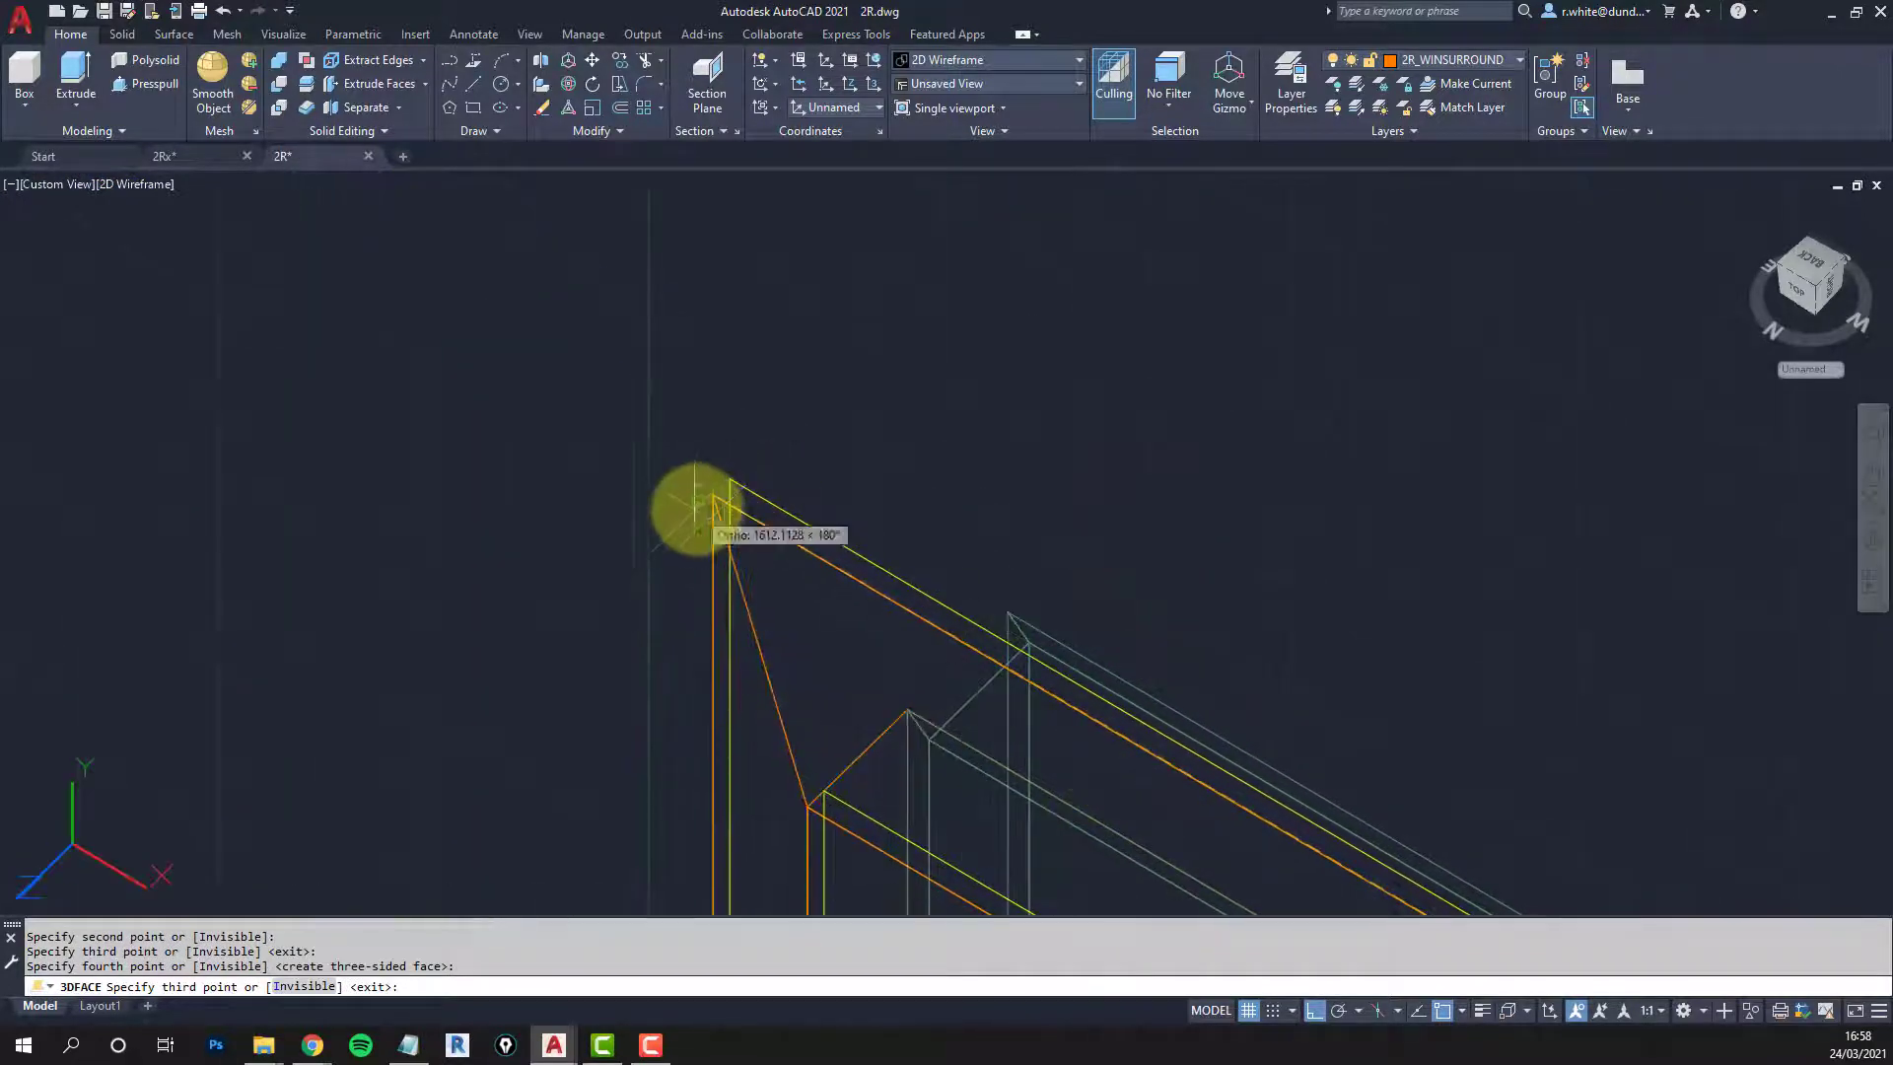
left_click(727, 494)
left_click(737, 505)
Step: Continue the 3D face down the outer side of the surround jamb nearest the UCS origin to the sill
middle_click_drag(739, 507, 812, 269)
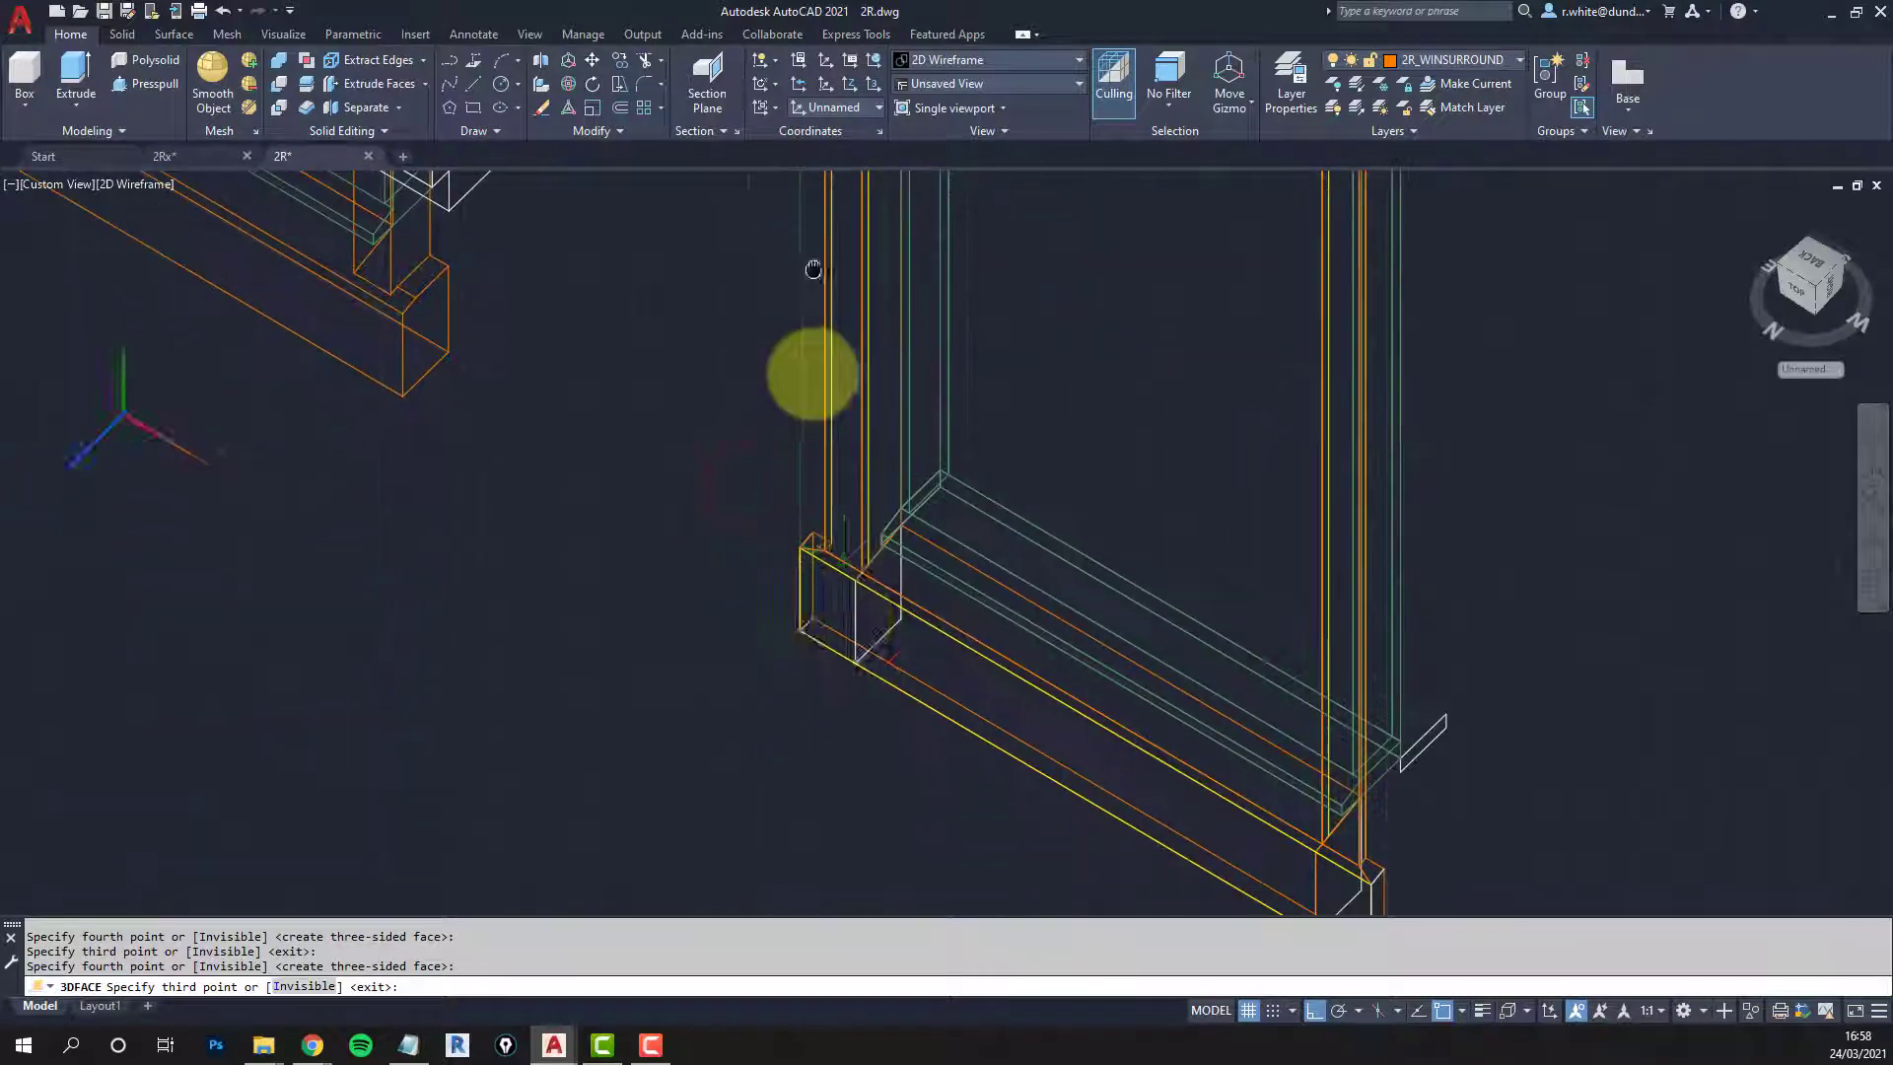
scroll(845, 443, "up", 6)
left_click(697, 646)
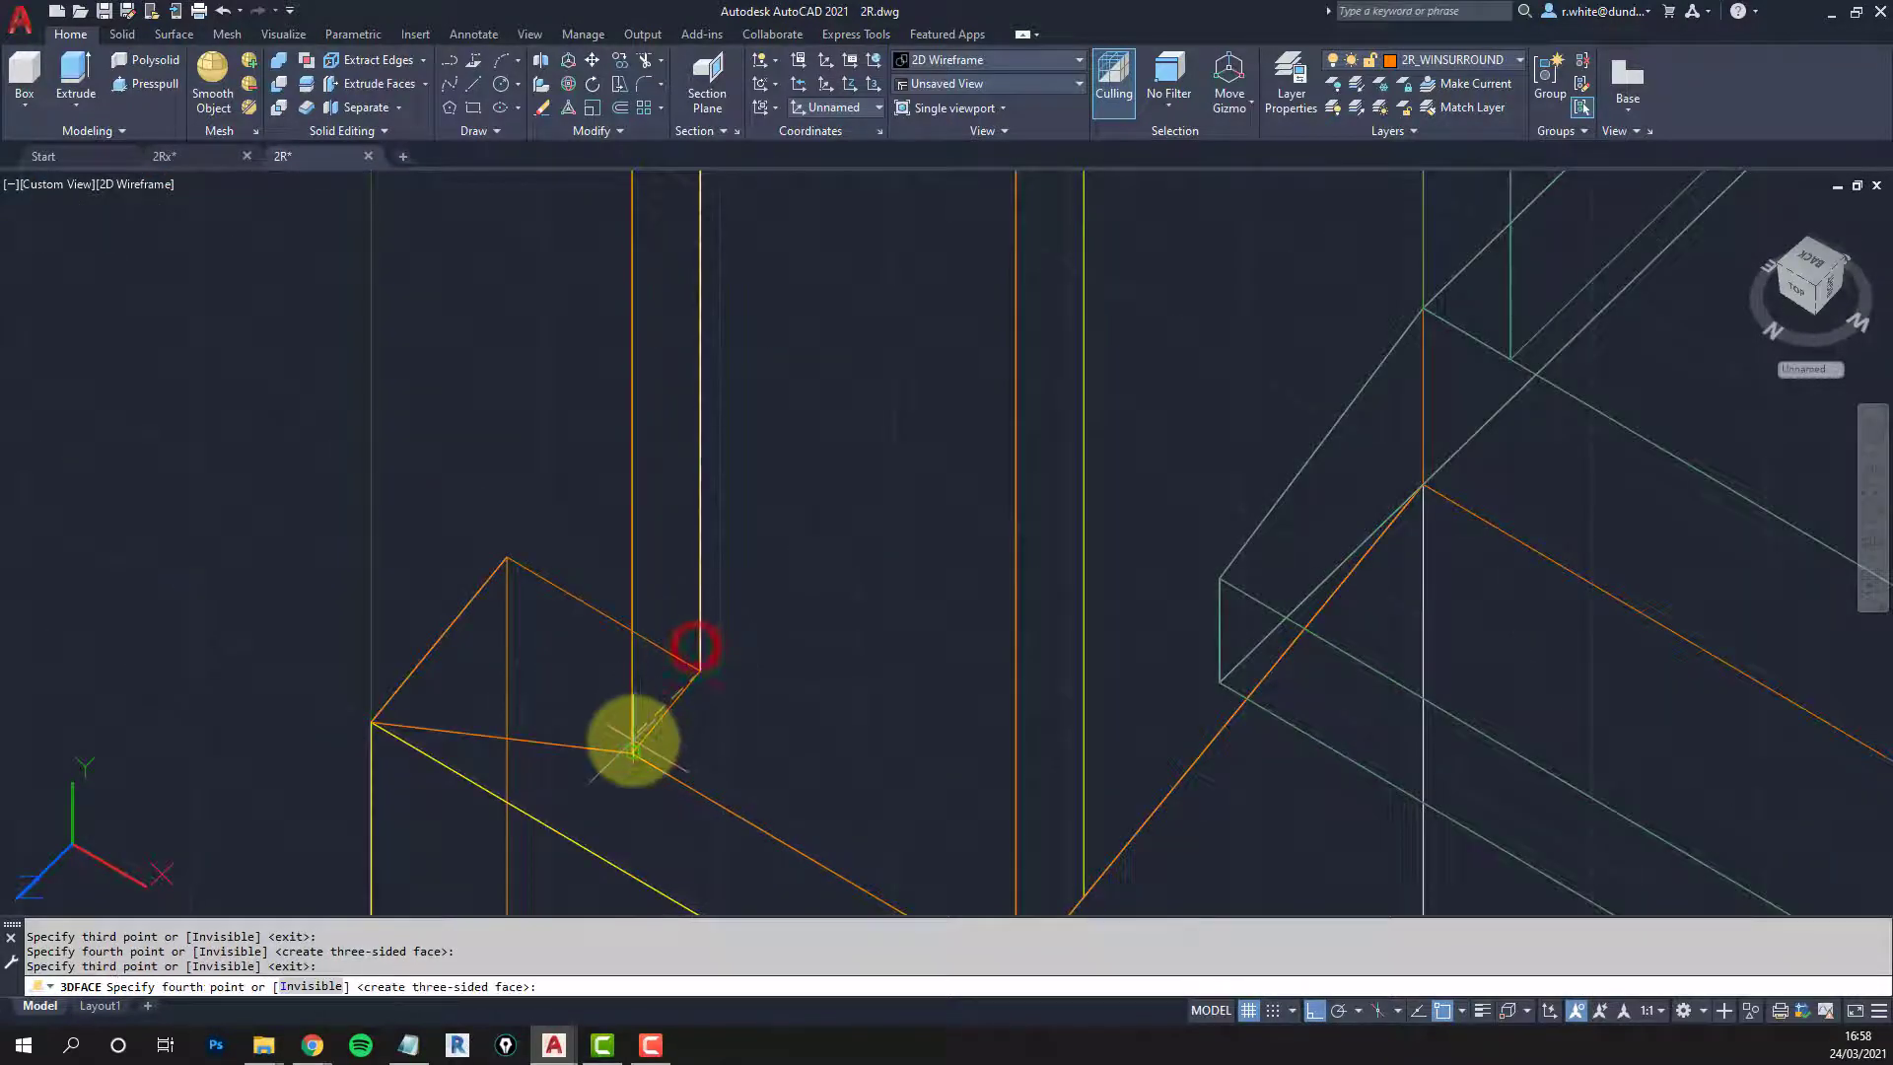
left_click(632, 739)
key("Return")
scroll(695, 699, "down", 6)
middle_click_drag(803, 653, 781, 612)
scroll(782, 621, "down", 5)
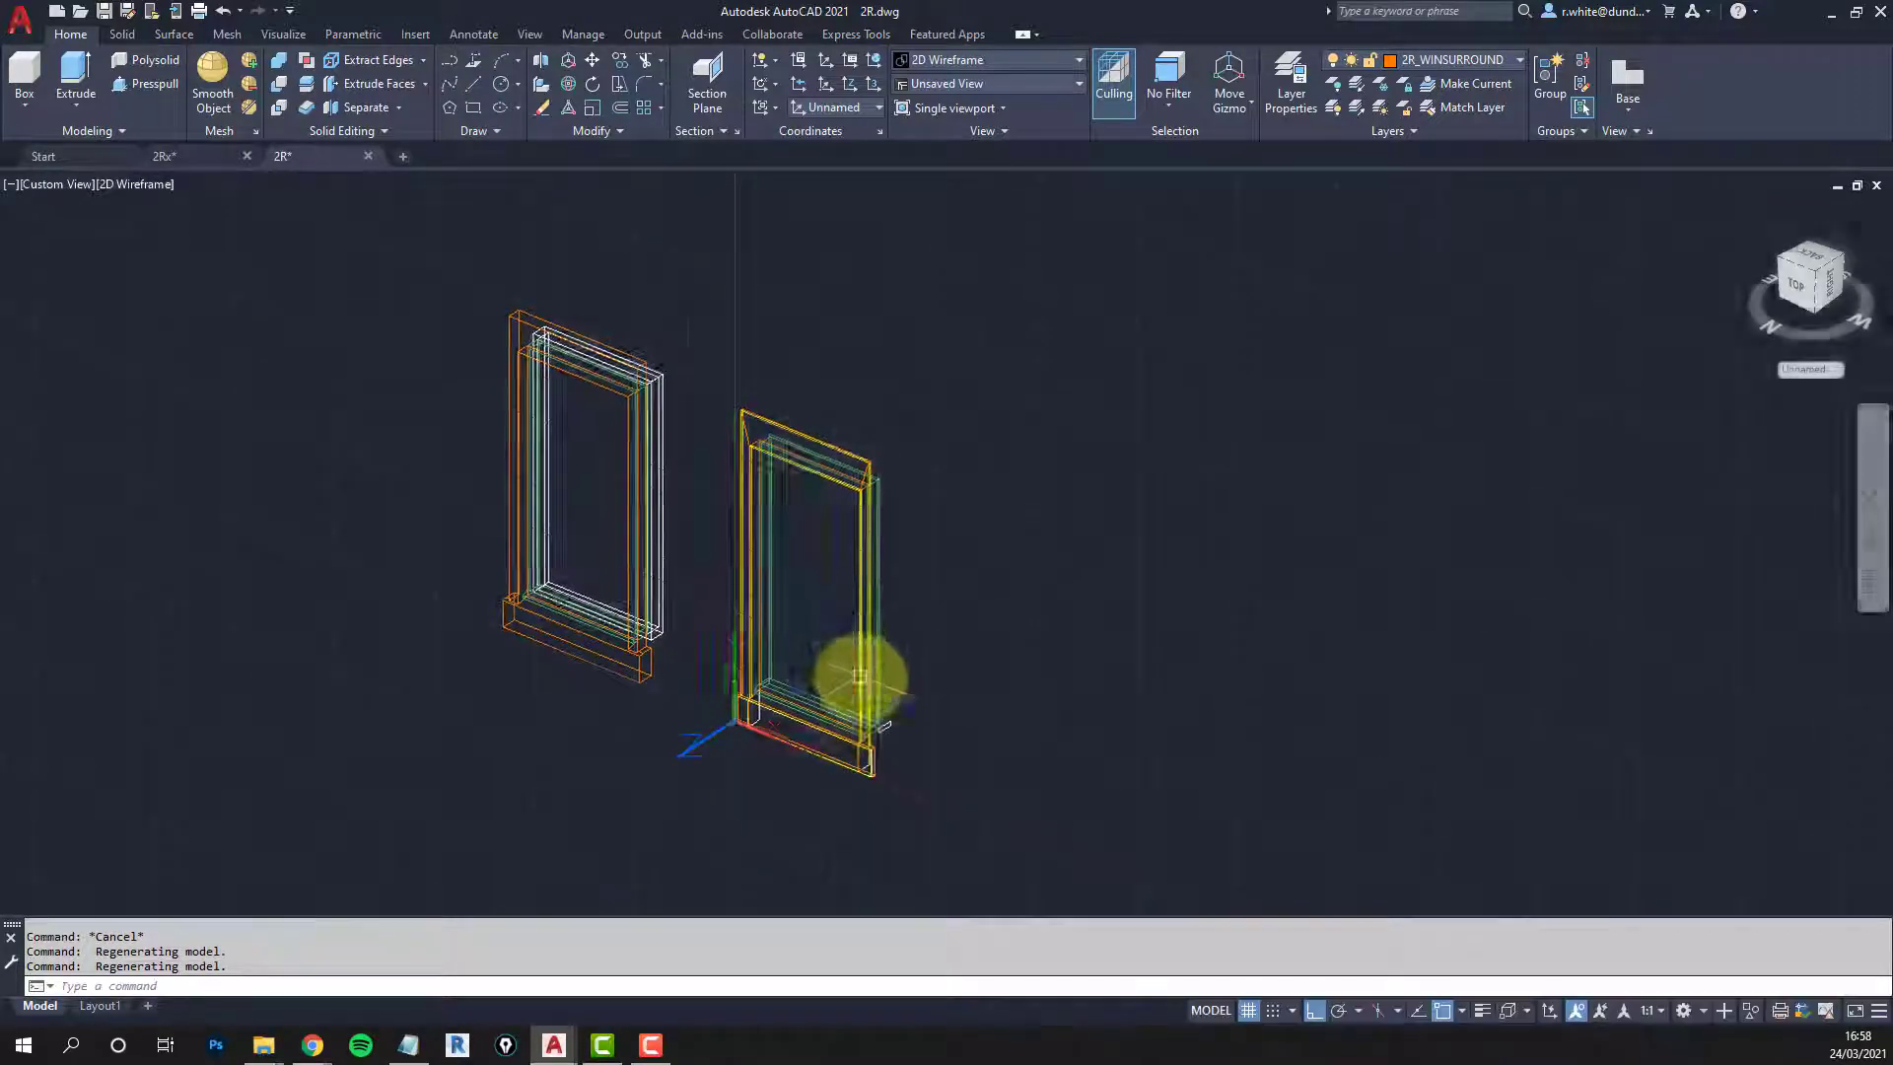
scroll(865, 680, "up", 5)
middle_click_drag(910, 797, 774, 813)
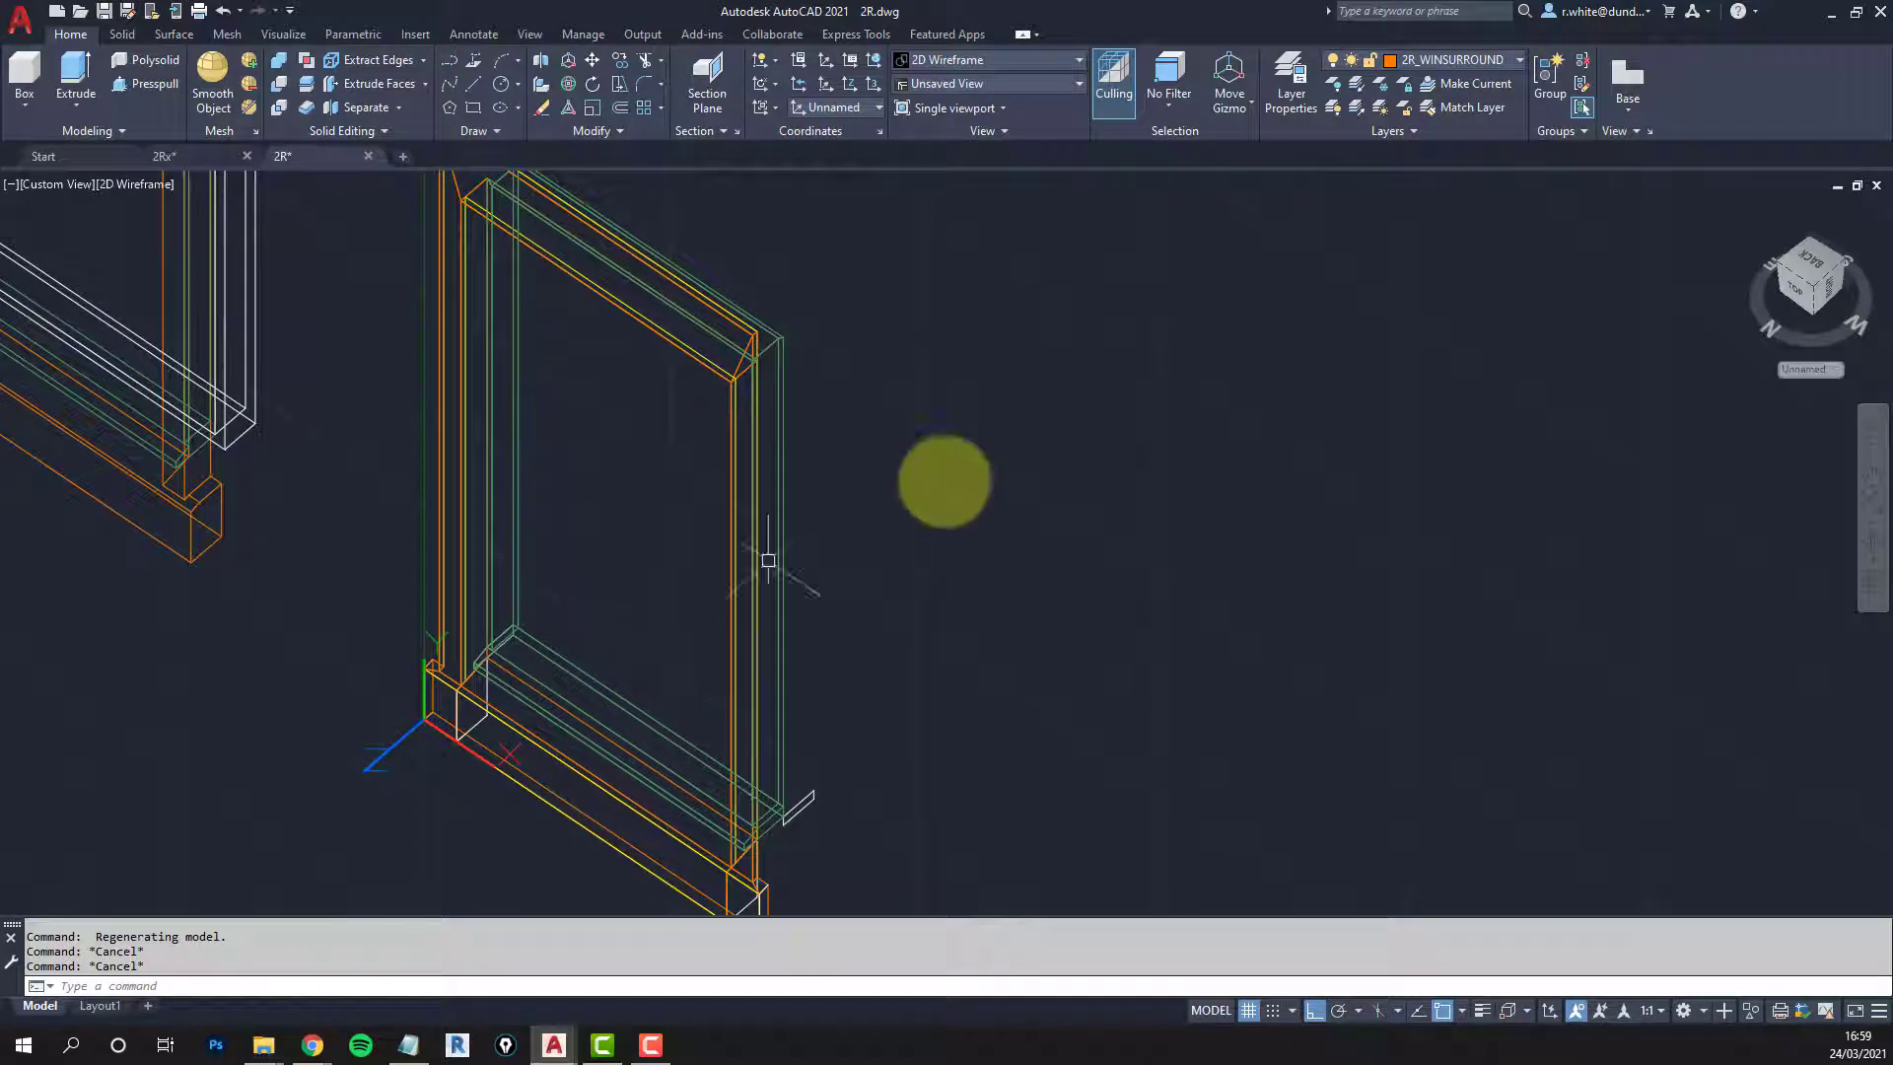
left_click(1476, 83)
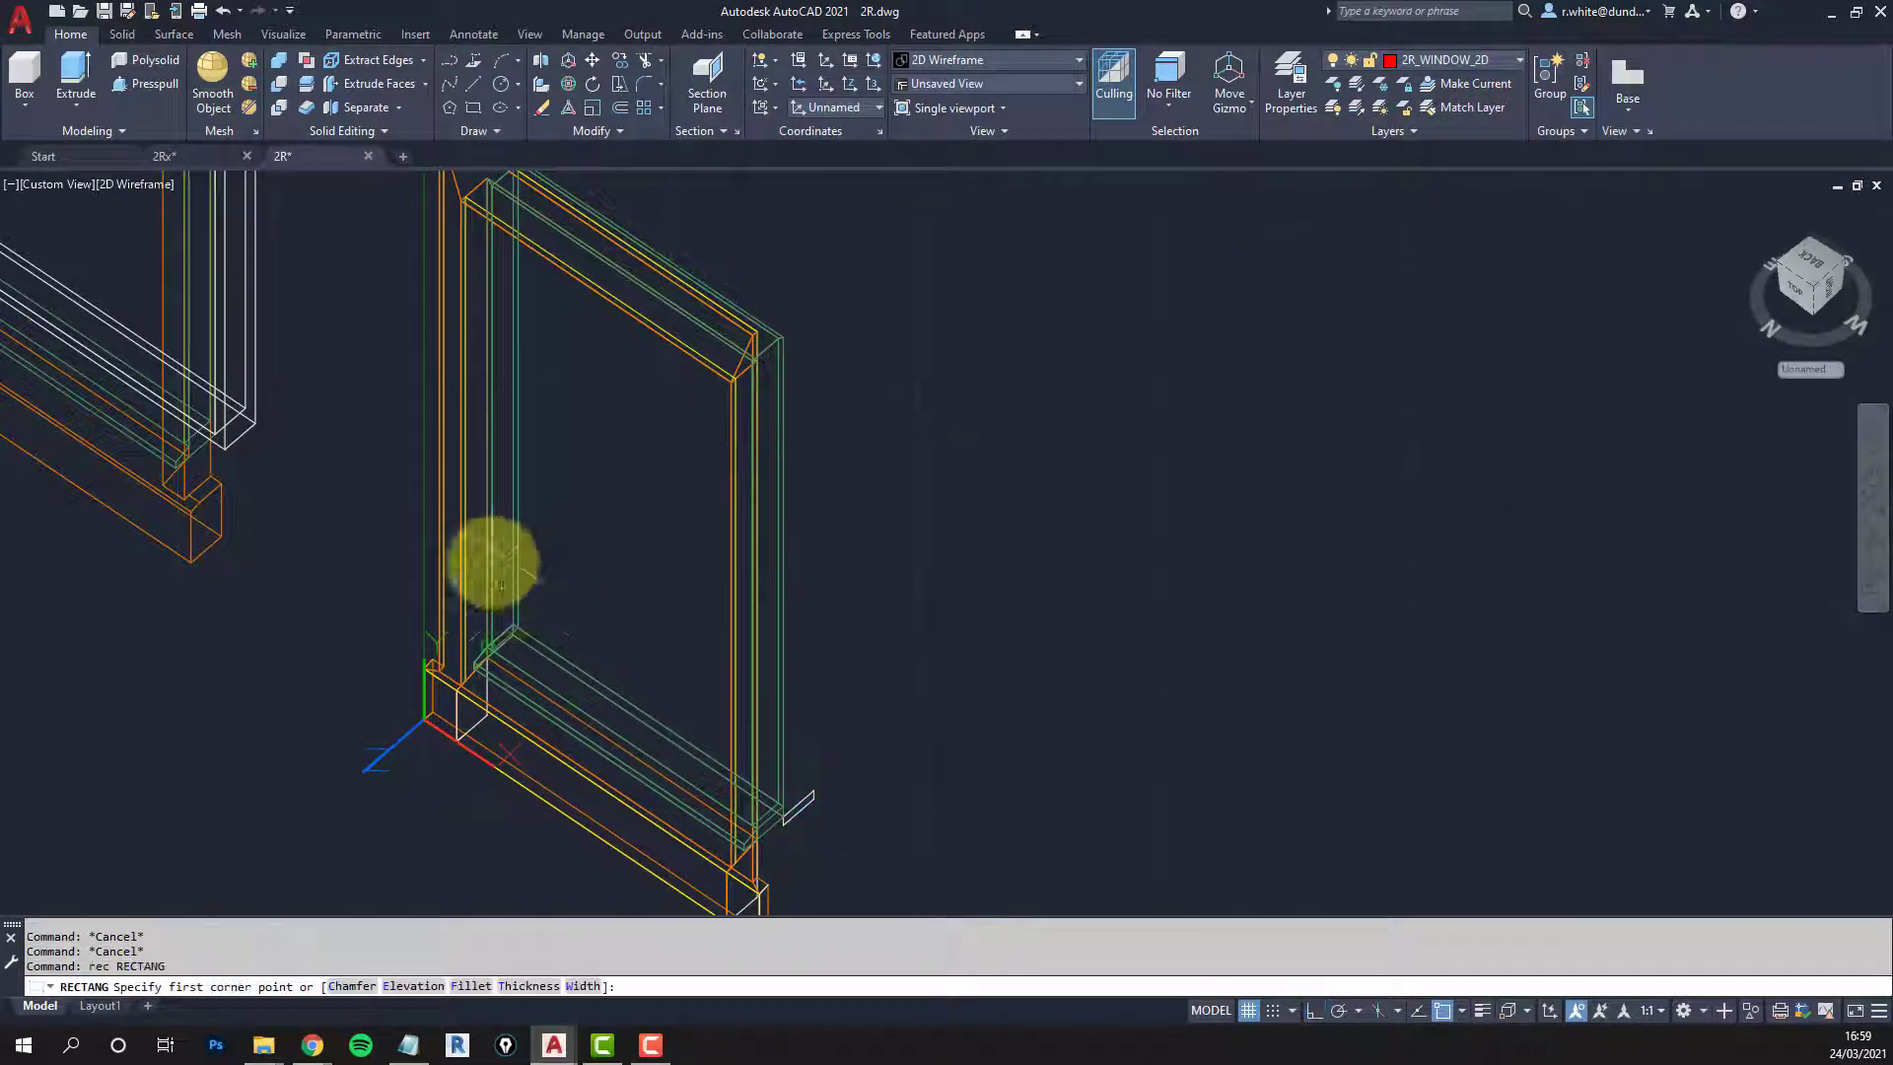
scroll(493, 567, "up", 4)
scroll(530, 672, "down", 3)
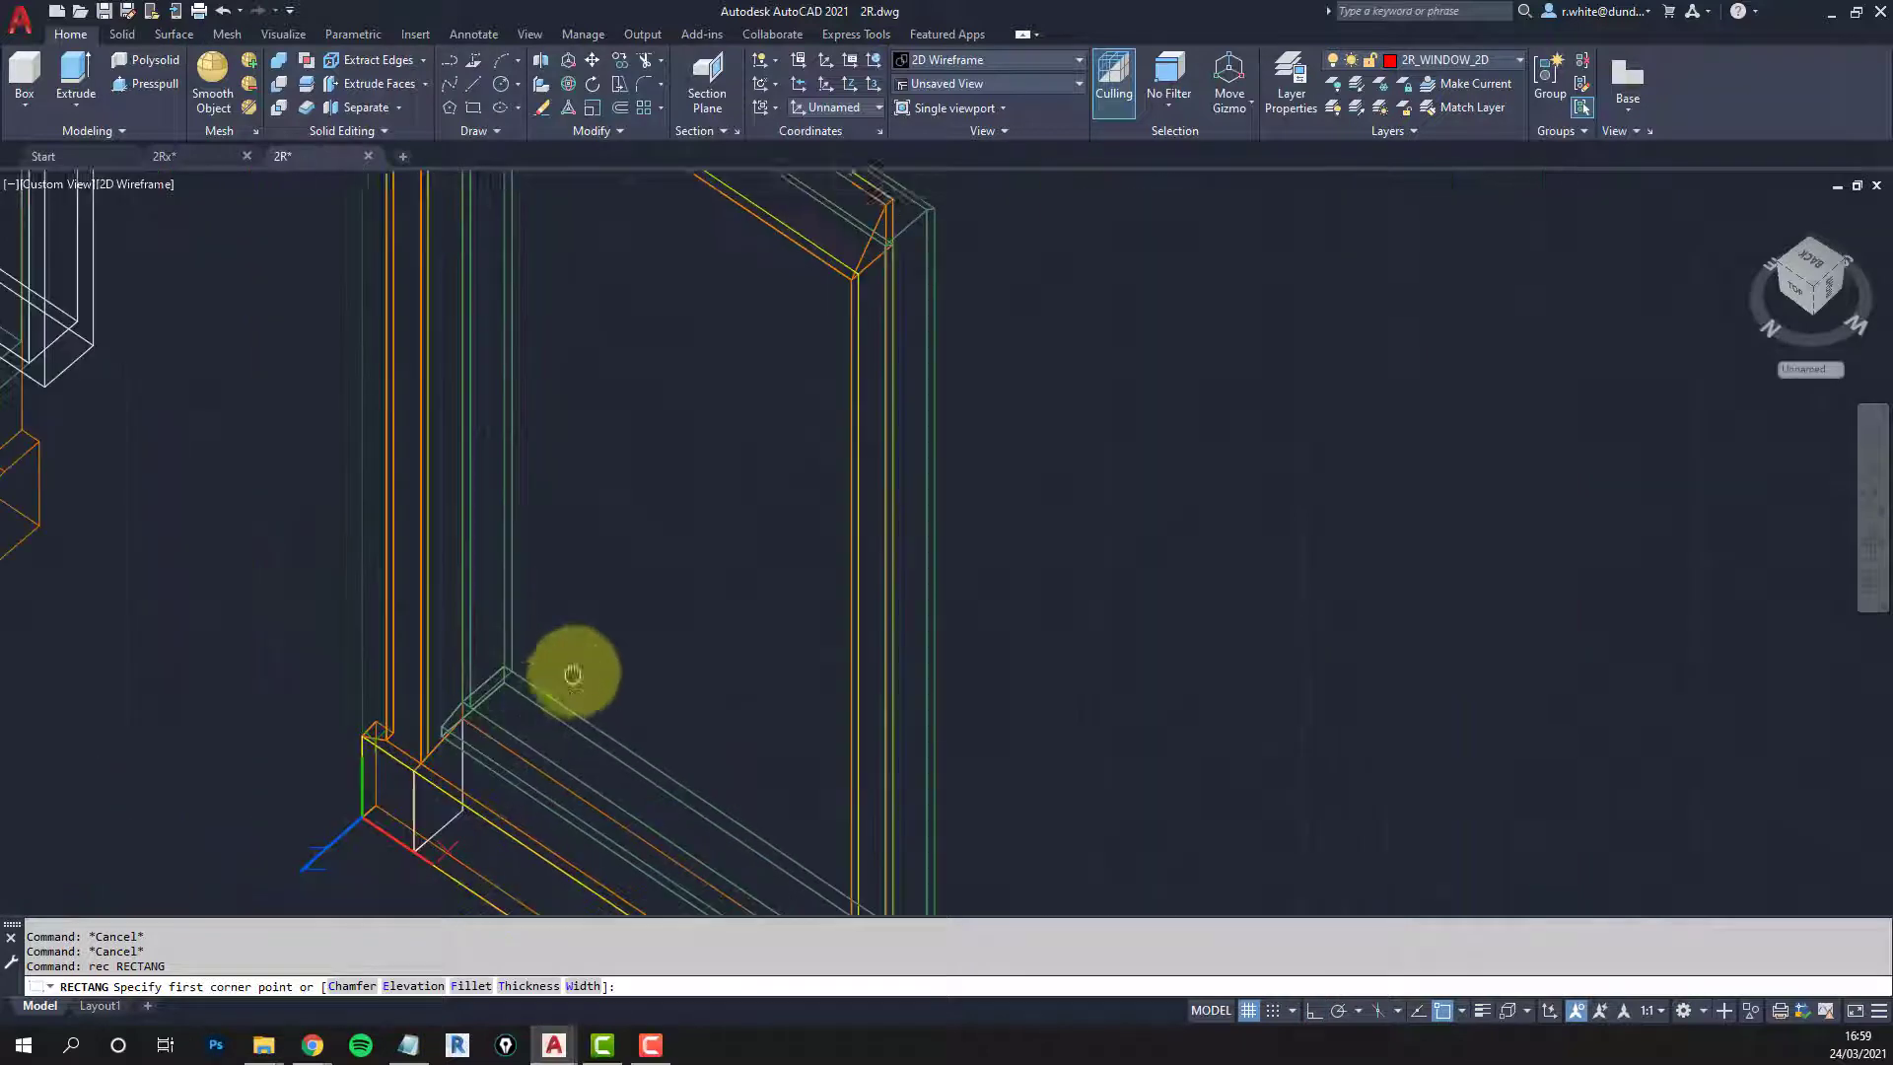
middle_click_drag(571, 668, 756, 634)
scroll(551, 530, "up", 4)
scroll(644, 521, "down", 8)
scroll(850, 483, "up", 6)
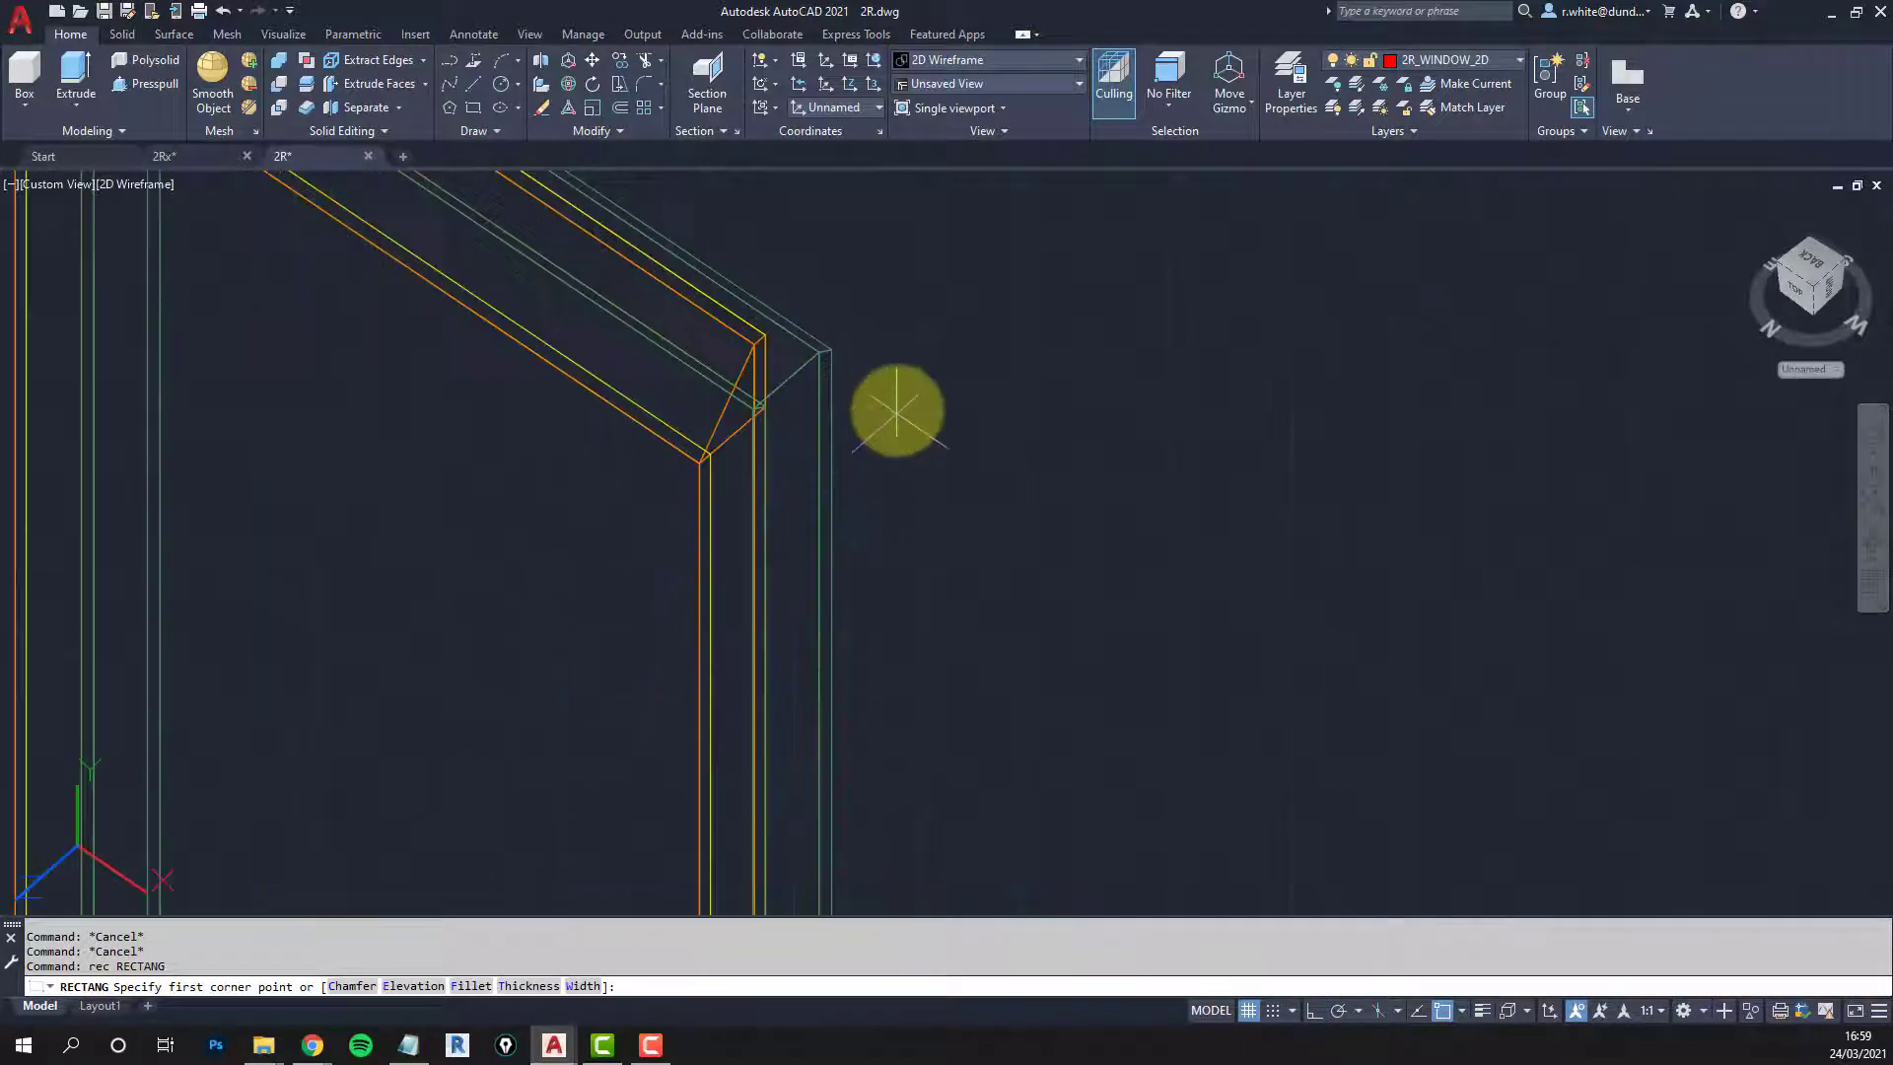
middle_click_drag(900, 452, 546, 463, "shift")
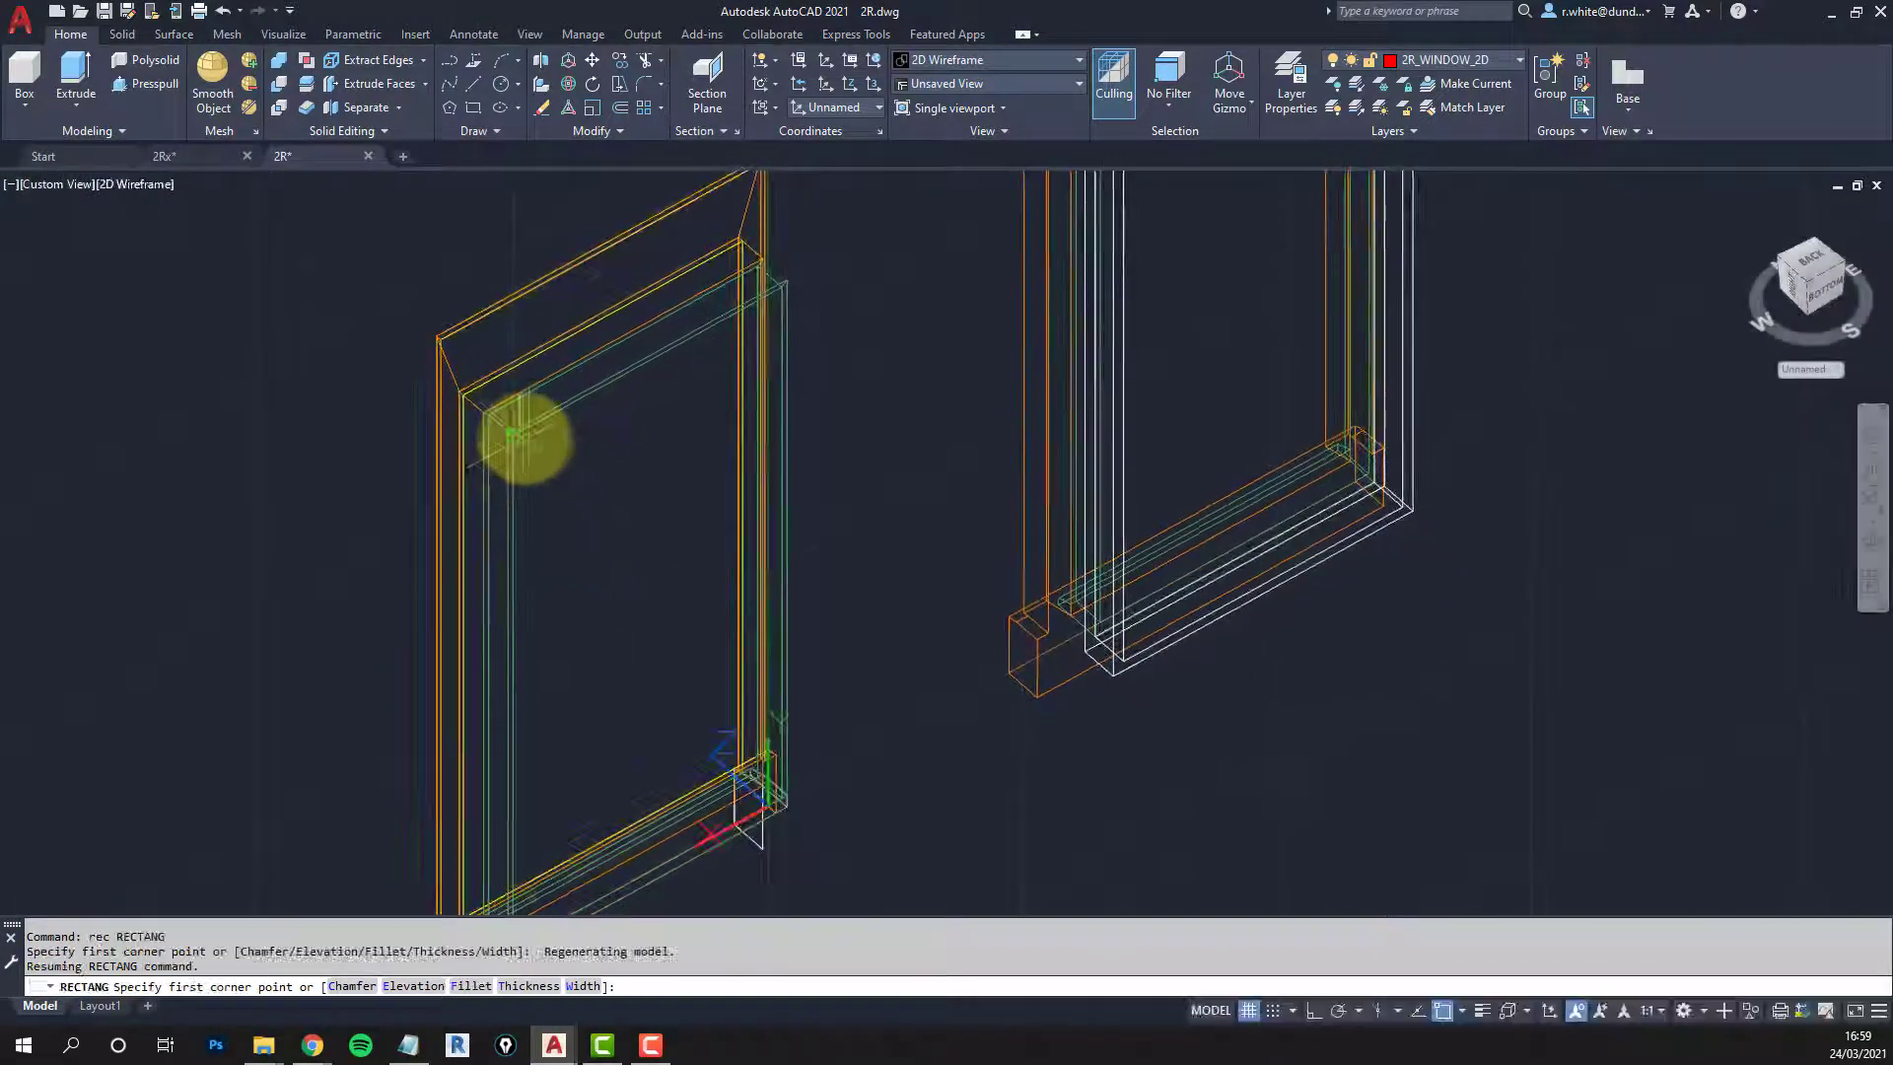
scroll(509, 434, "up", 3)
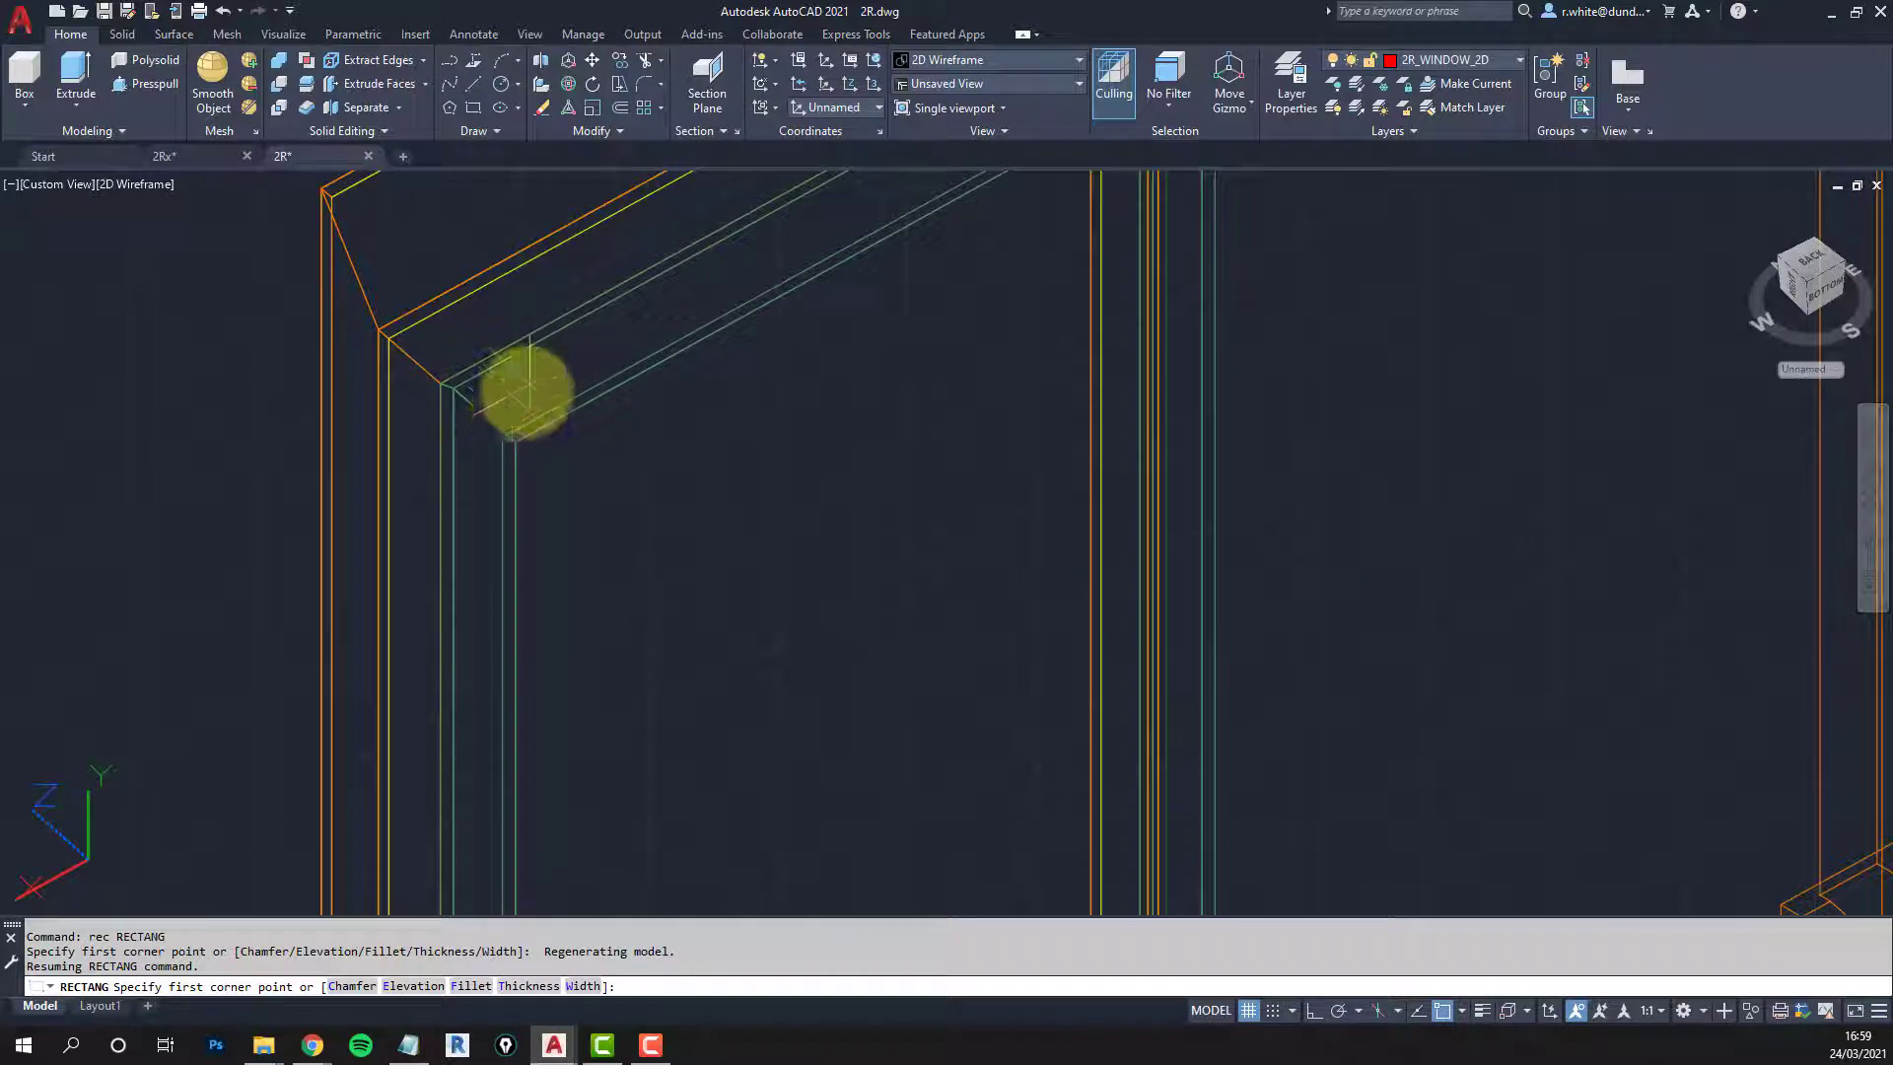
left_click(503, 437)
scroll(782, 642, "down", 3)
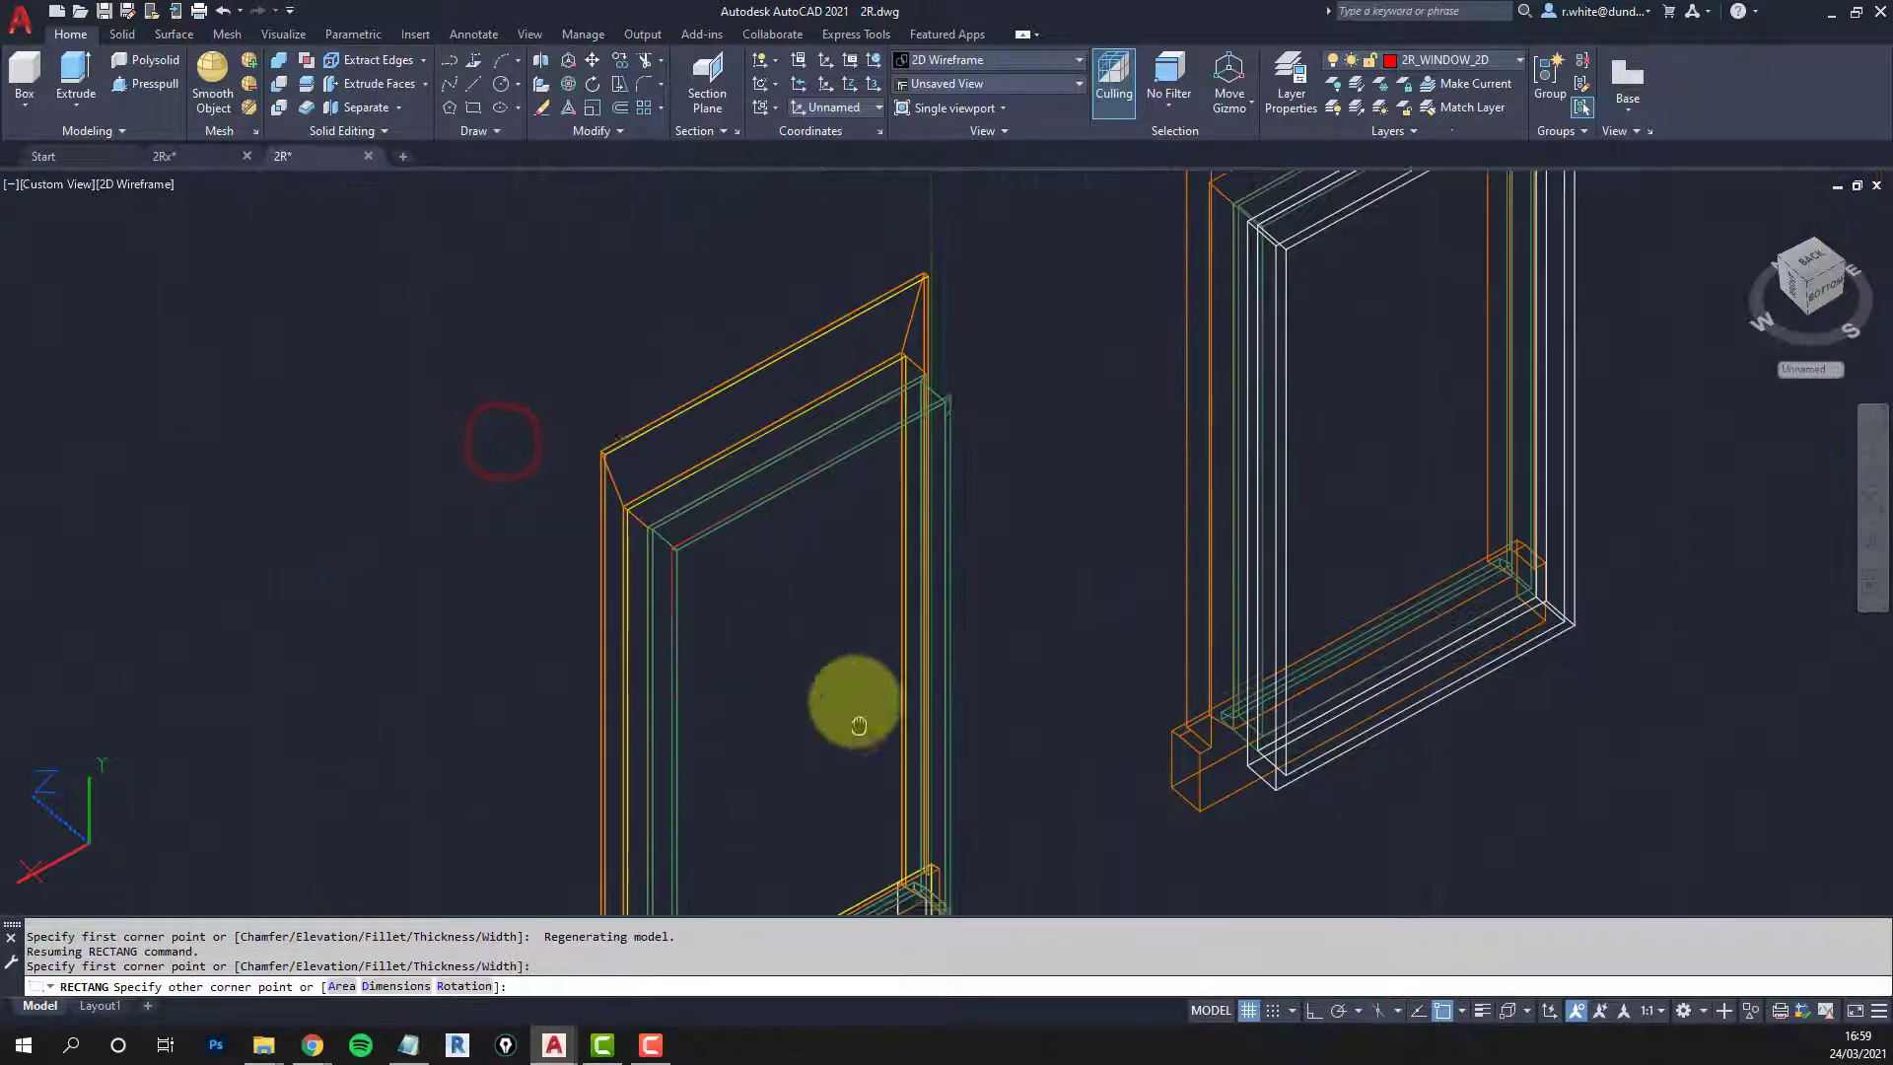
middle_click_drag(845, 705, 803, 571)
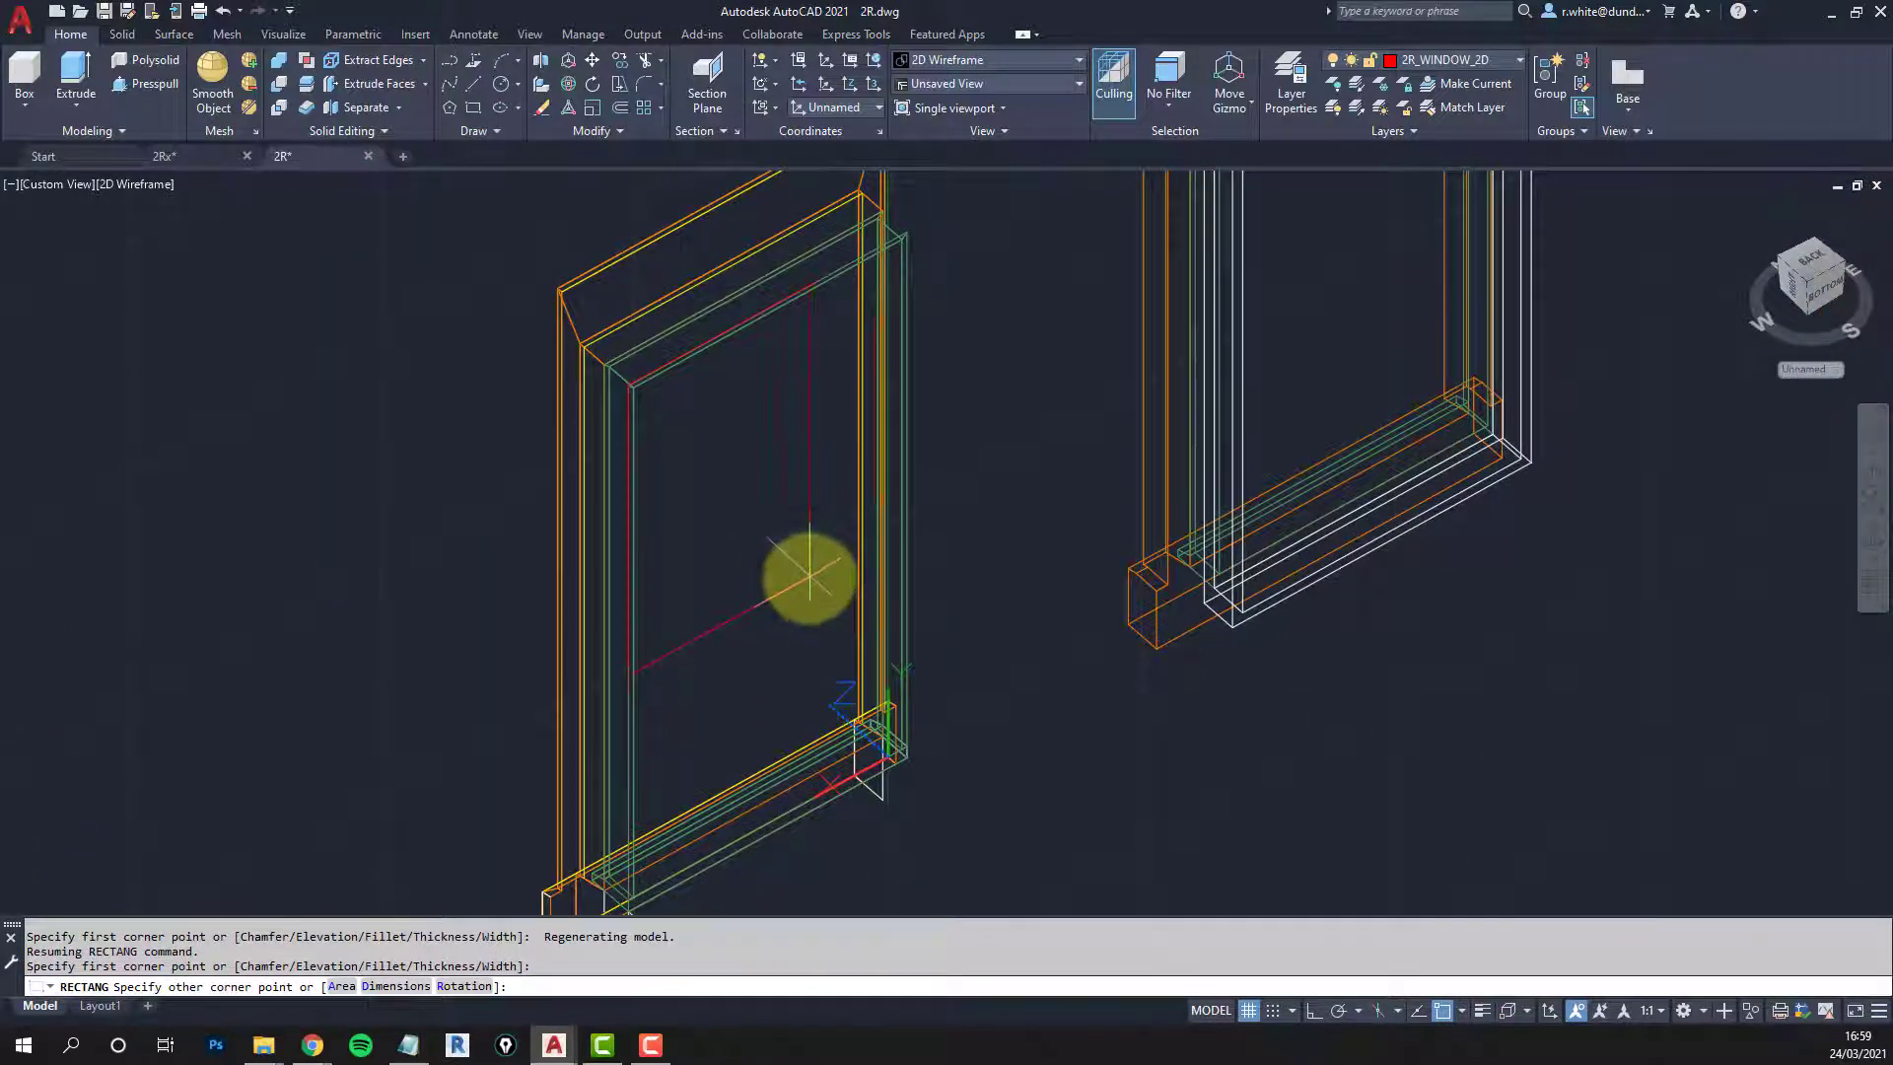
Step: Make the 2R_WINREVEAL layer current by matching the white reveal of the existing 3D window
left_click(1476, 83)
middle_click_drag(761, 833, 801, 684)
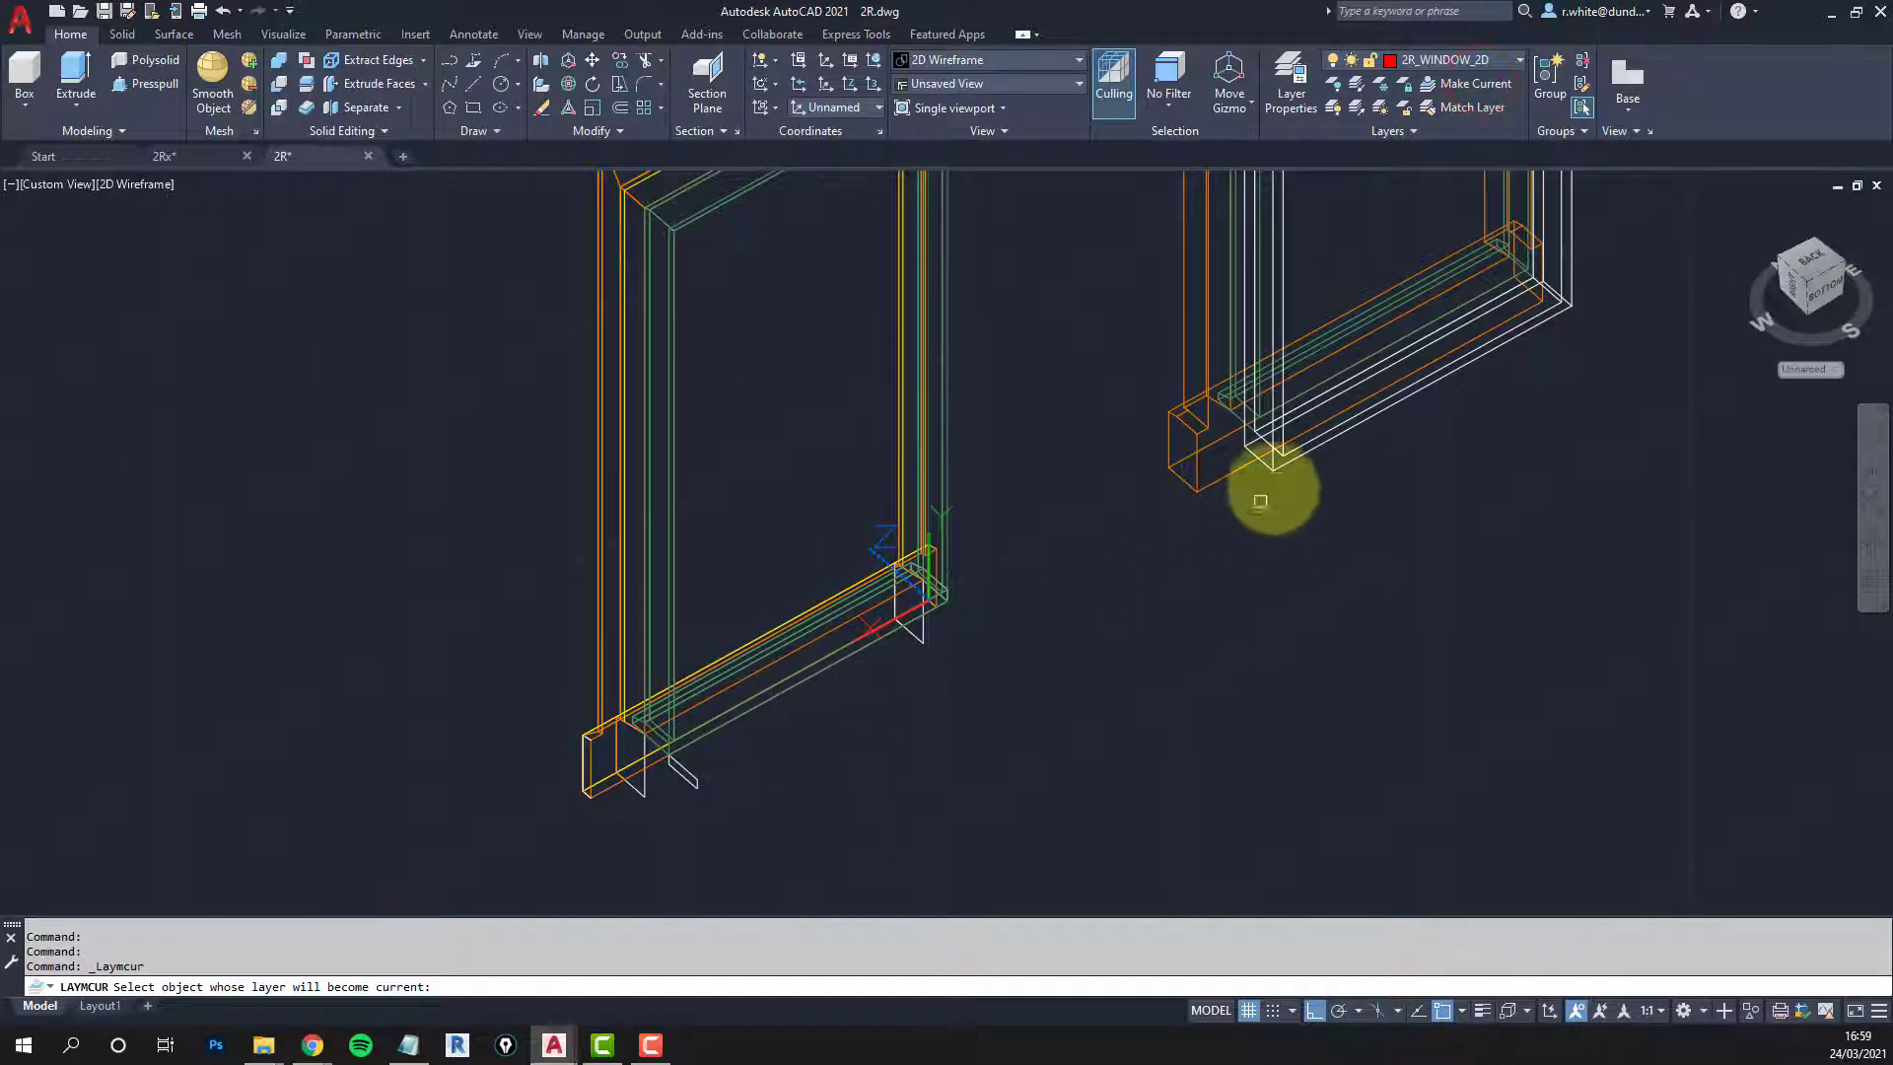
left_click(1272, 471)
middle_click_drag(921, 562, 878, 677)
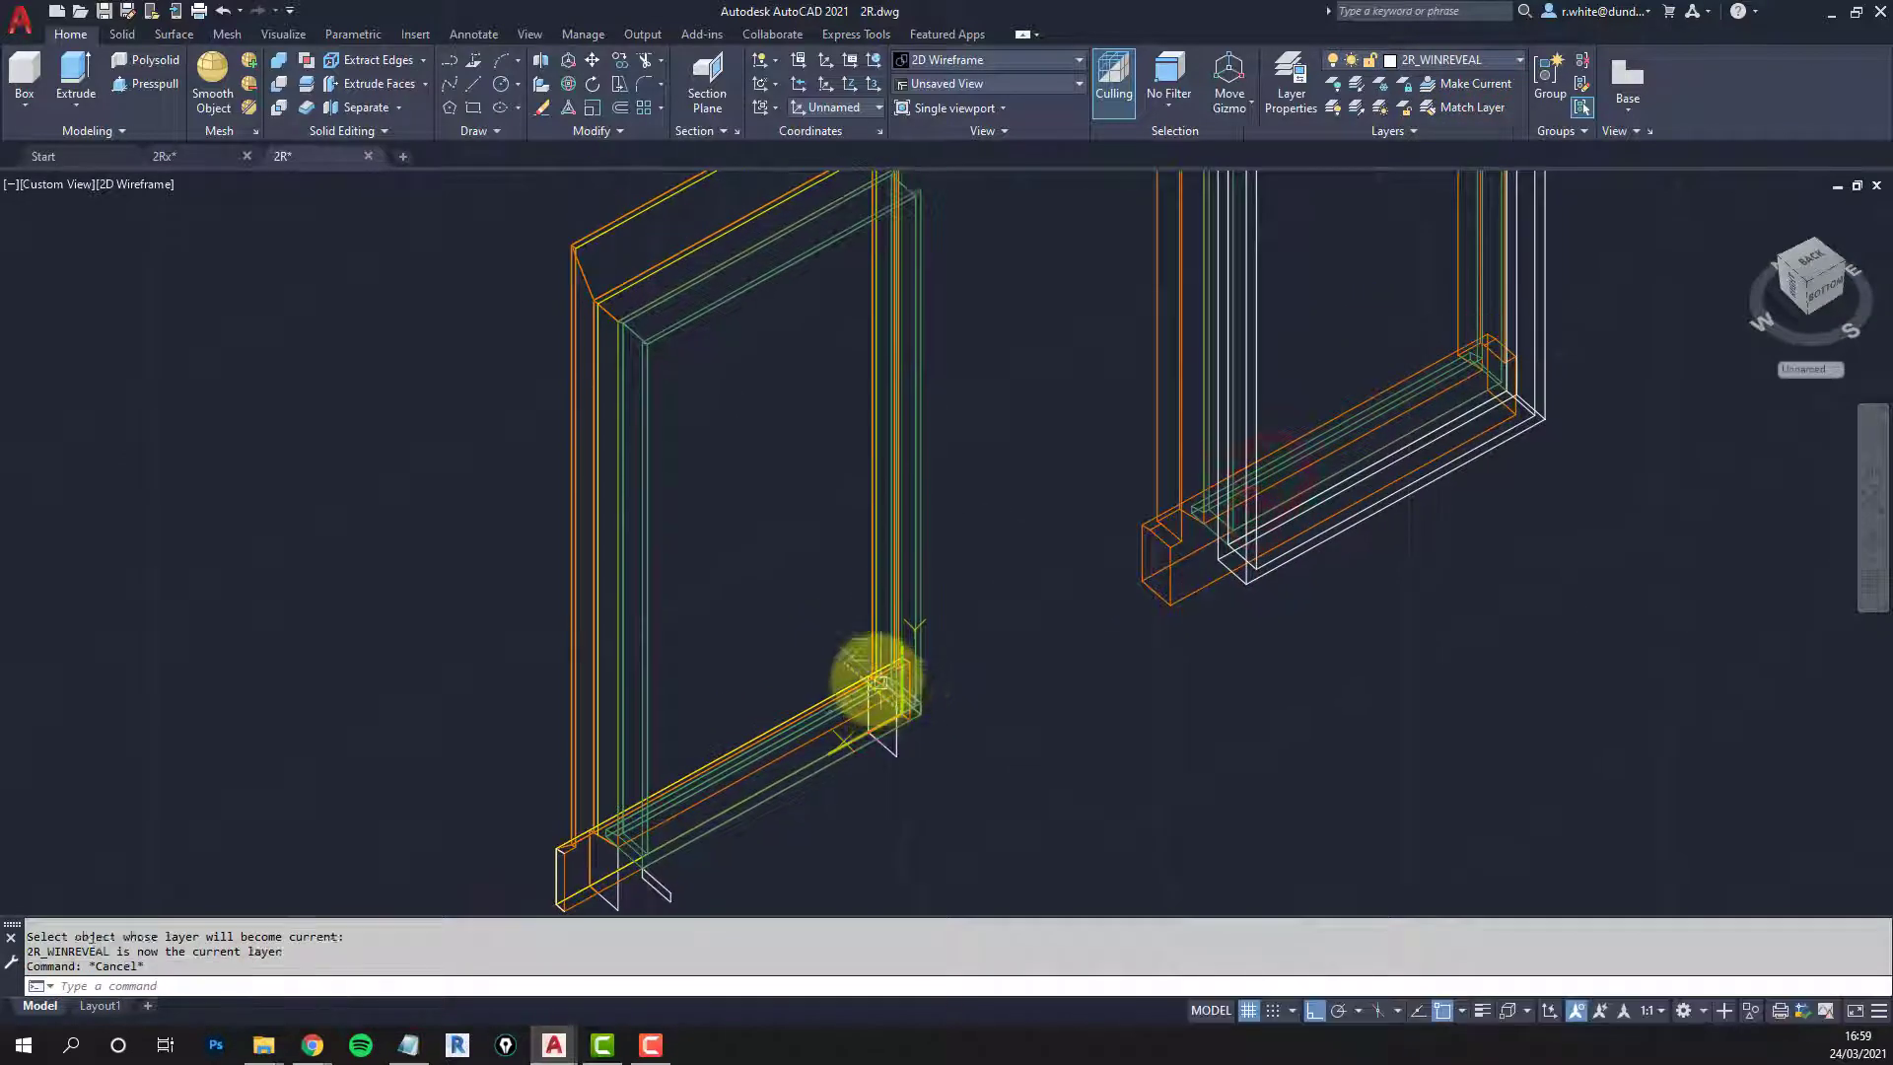
Step: Draw a rectangle around the back of the green window frame, from its upper outer corner to the diagonally opposite lower corner
key("Escape")
key("Escape")
type("rec")
key("Return")
scroll(710, 655, "down", 2)
scroll(695, 483, "up", 4)
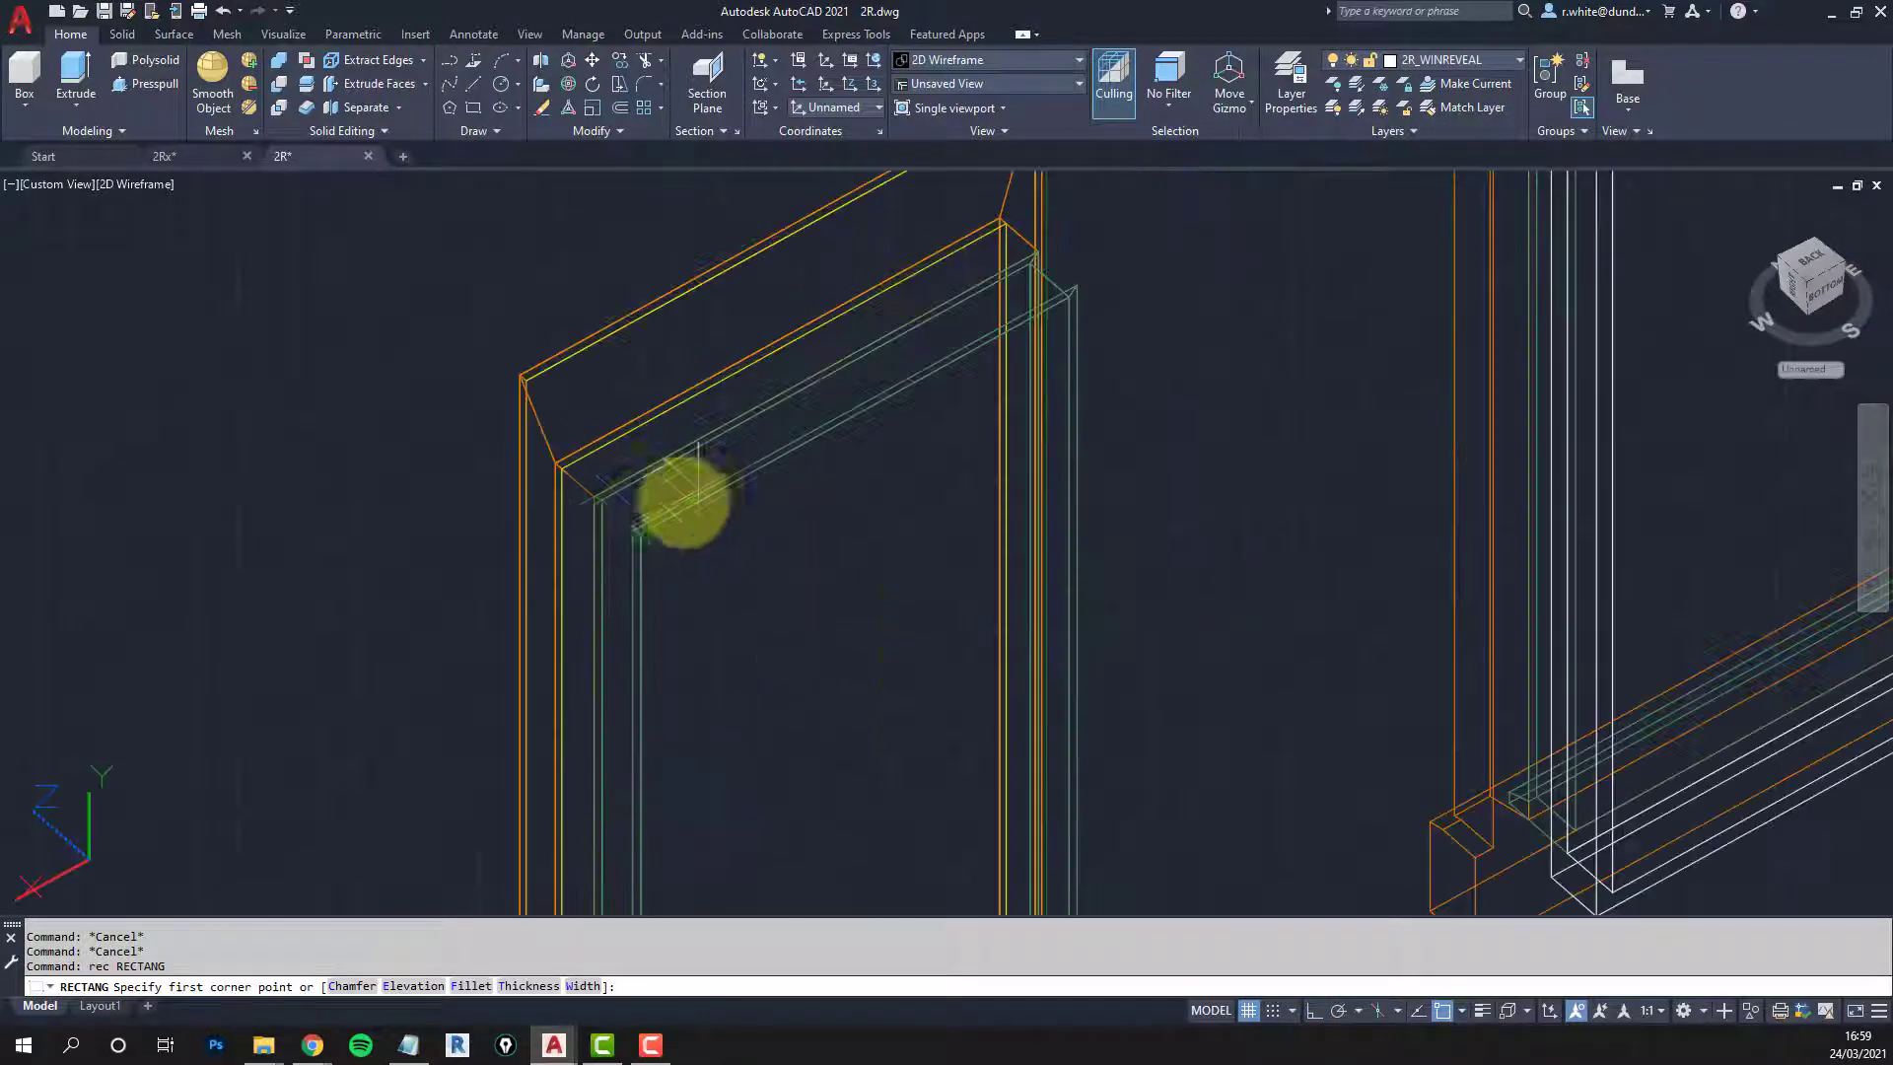
left_click(636, 530)
scroll(891, 685, "down", 4)
scroll(888, 656, "up", 5)
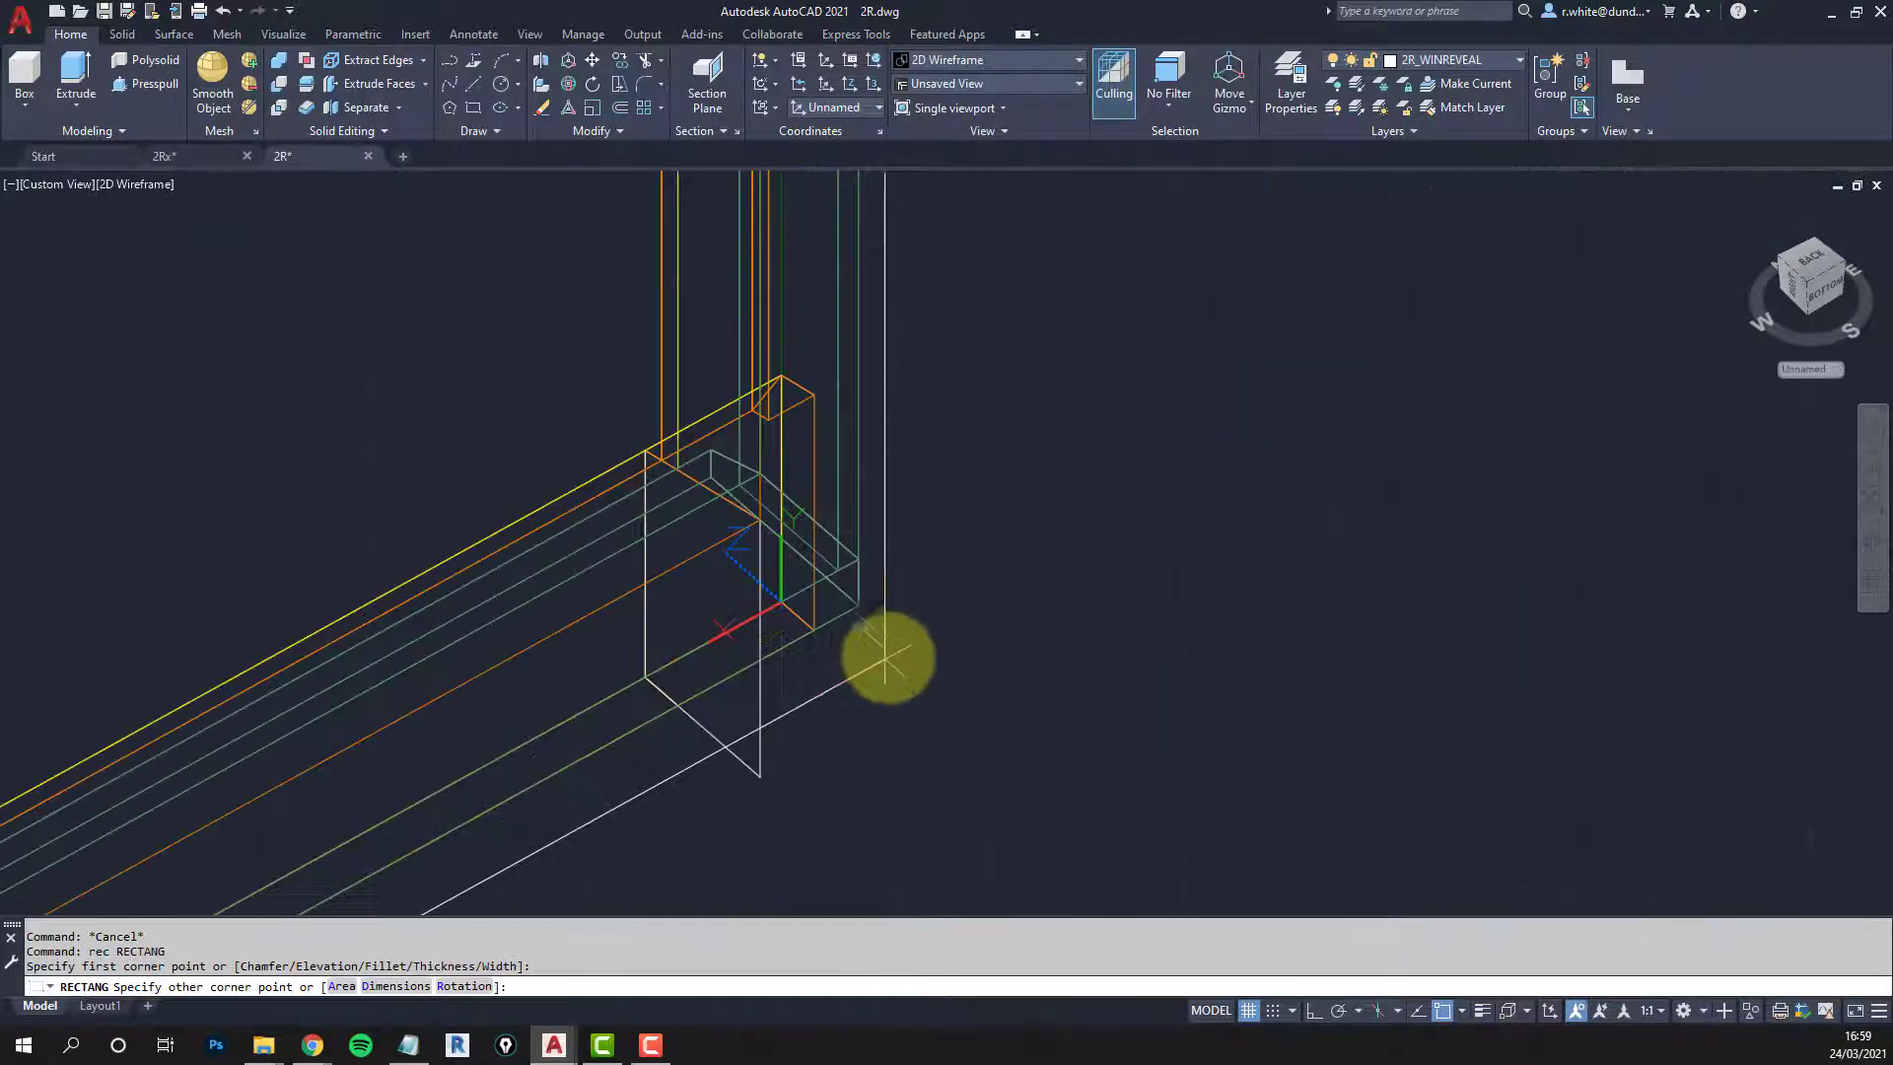
key("Escape")
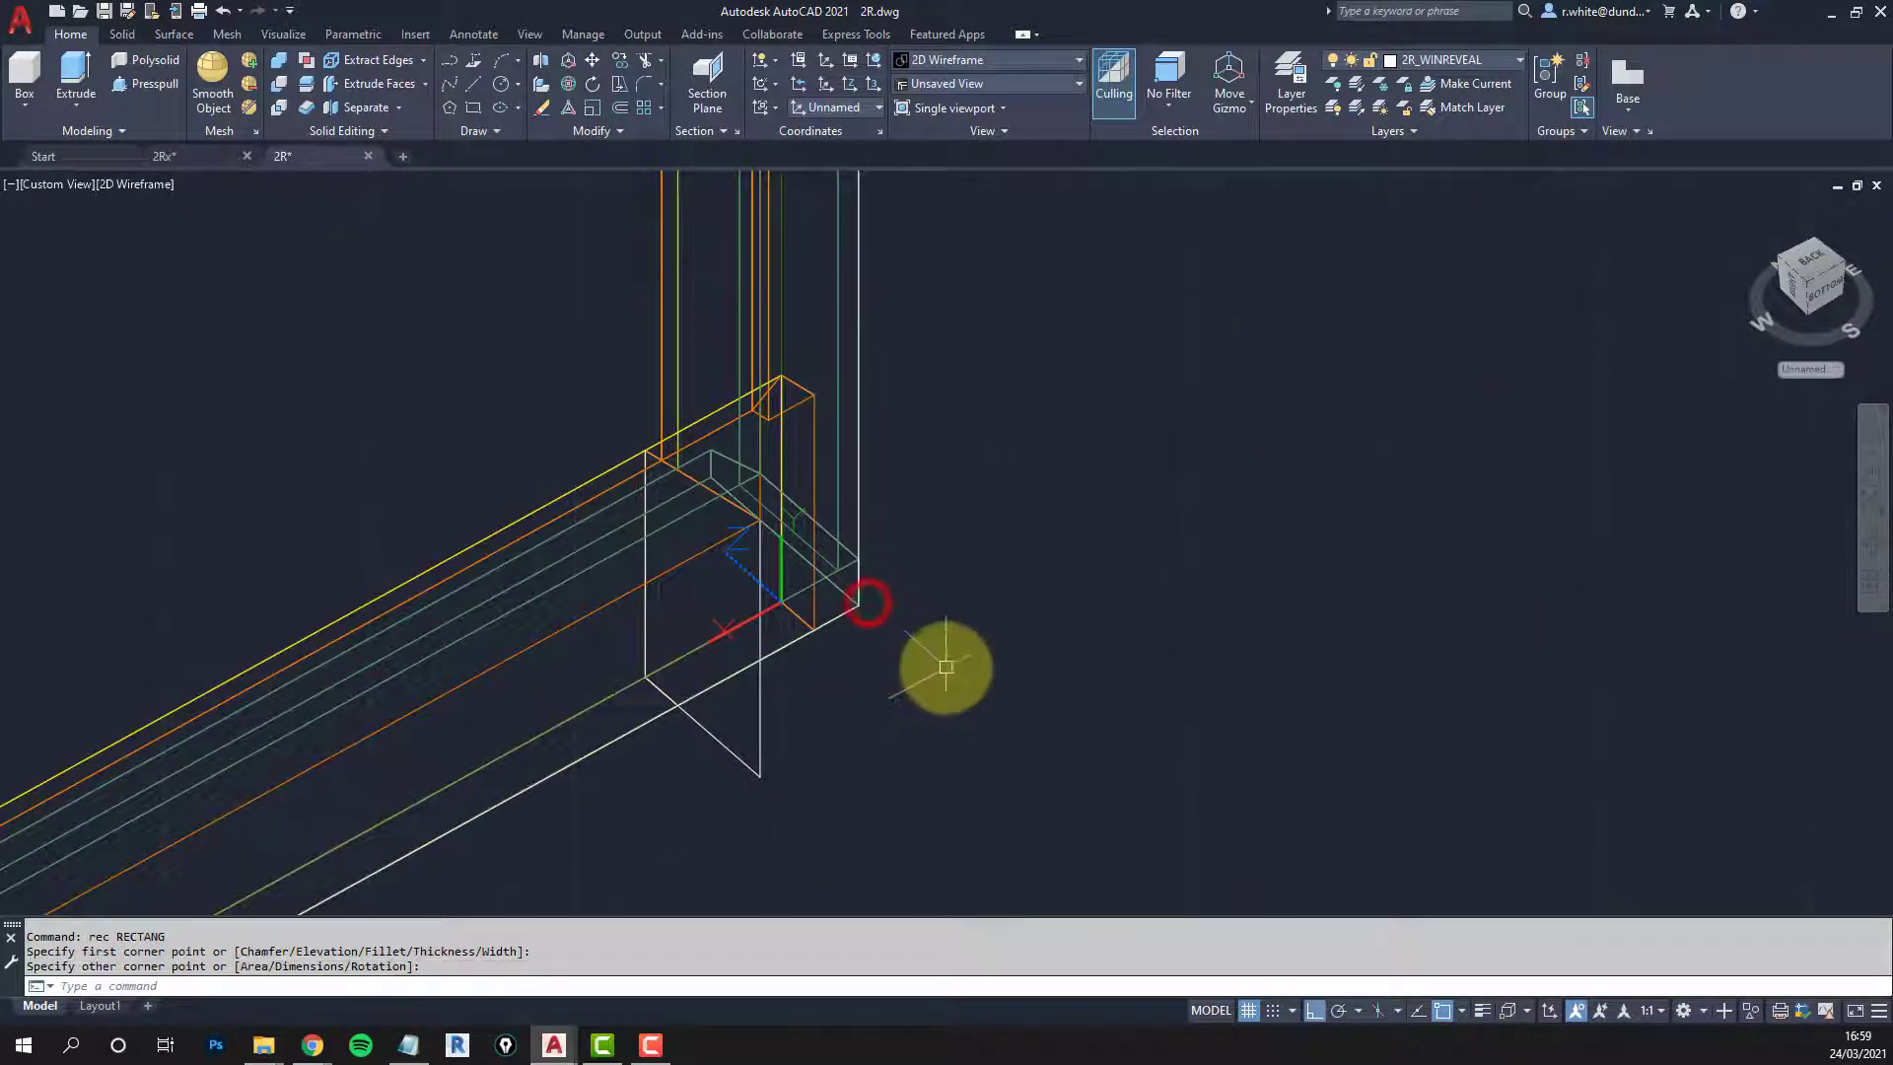
scroll(941, 660, "down", 3)
scroll(974, 662, "down", 4)
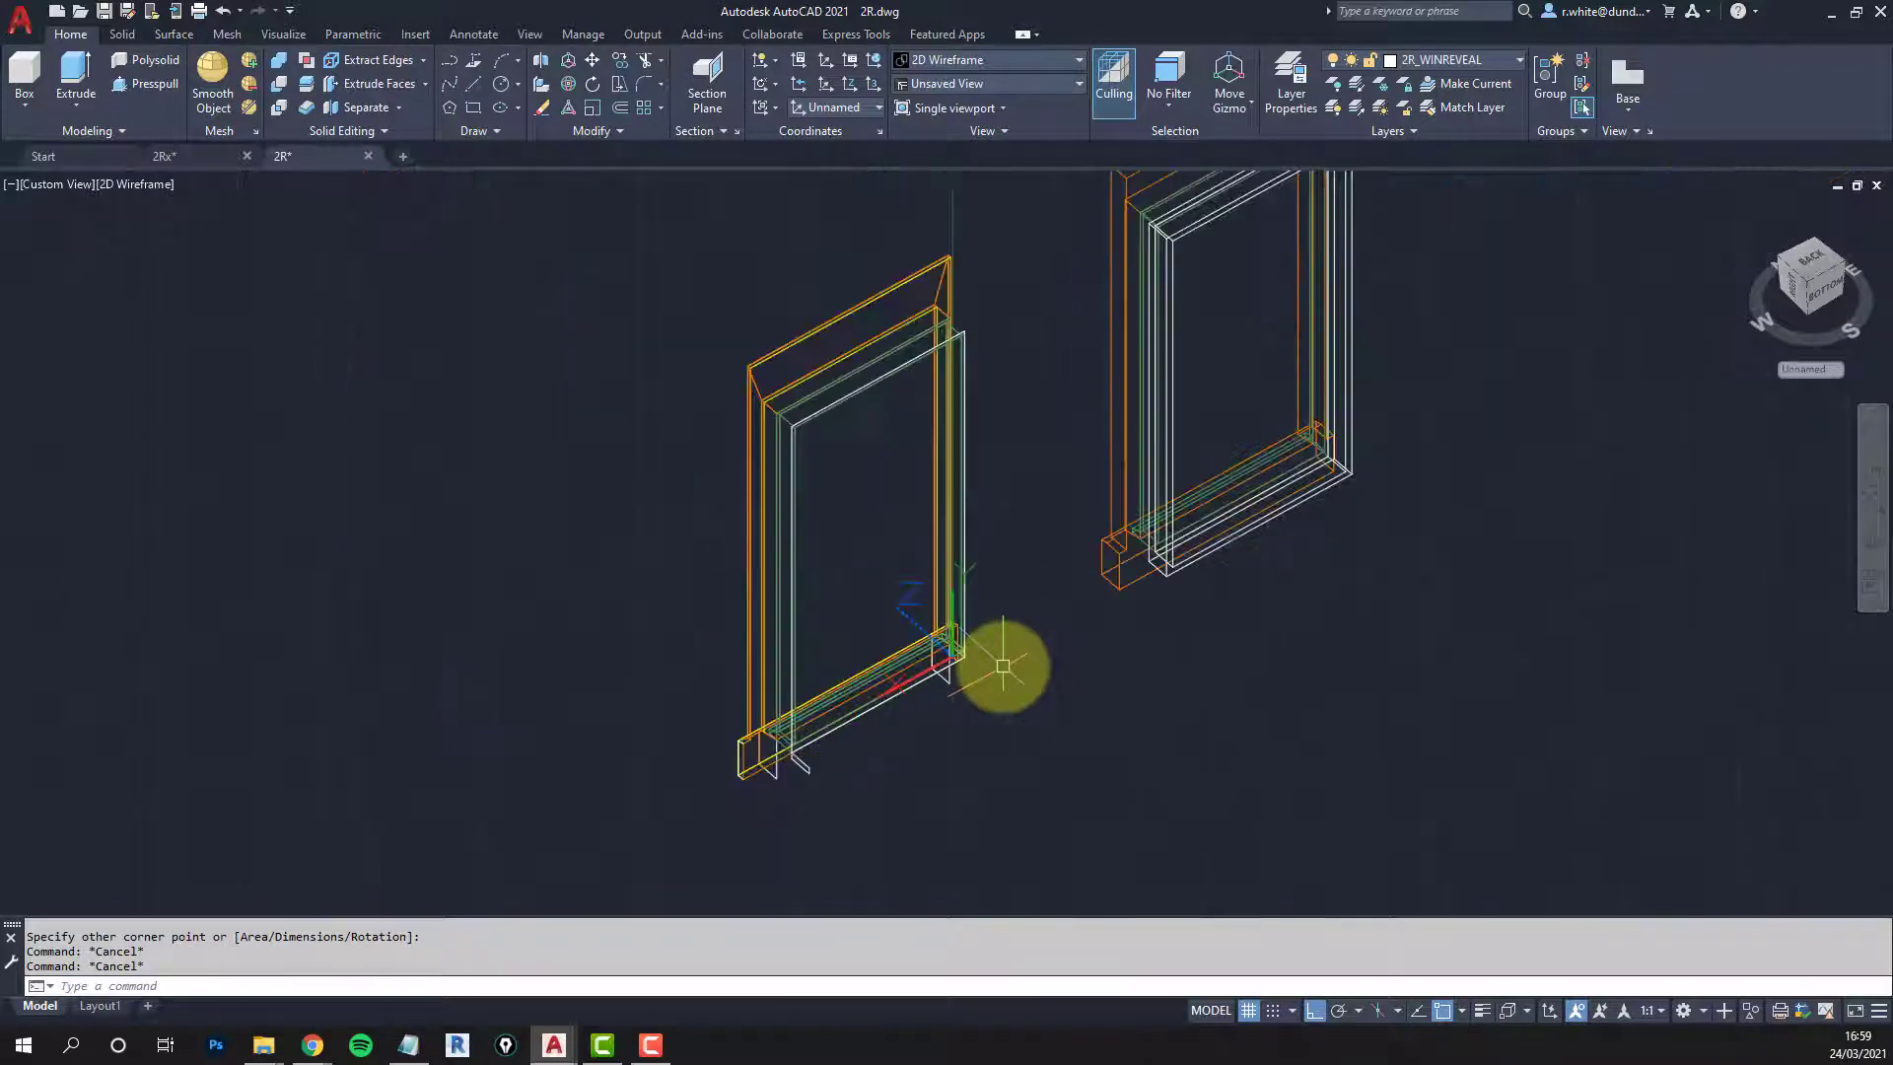
left_click(1162, 370)
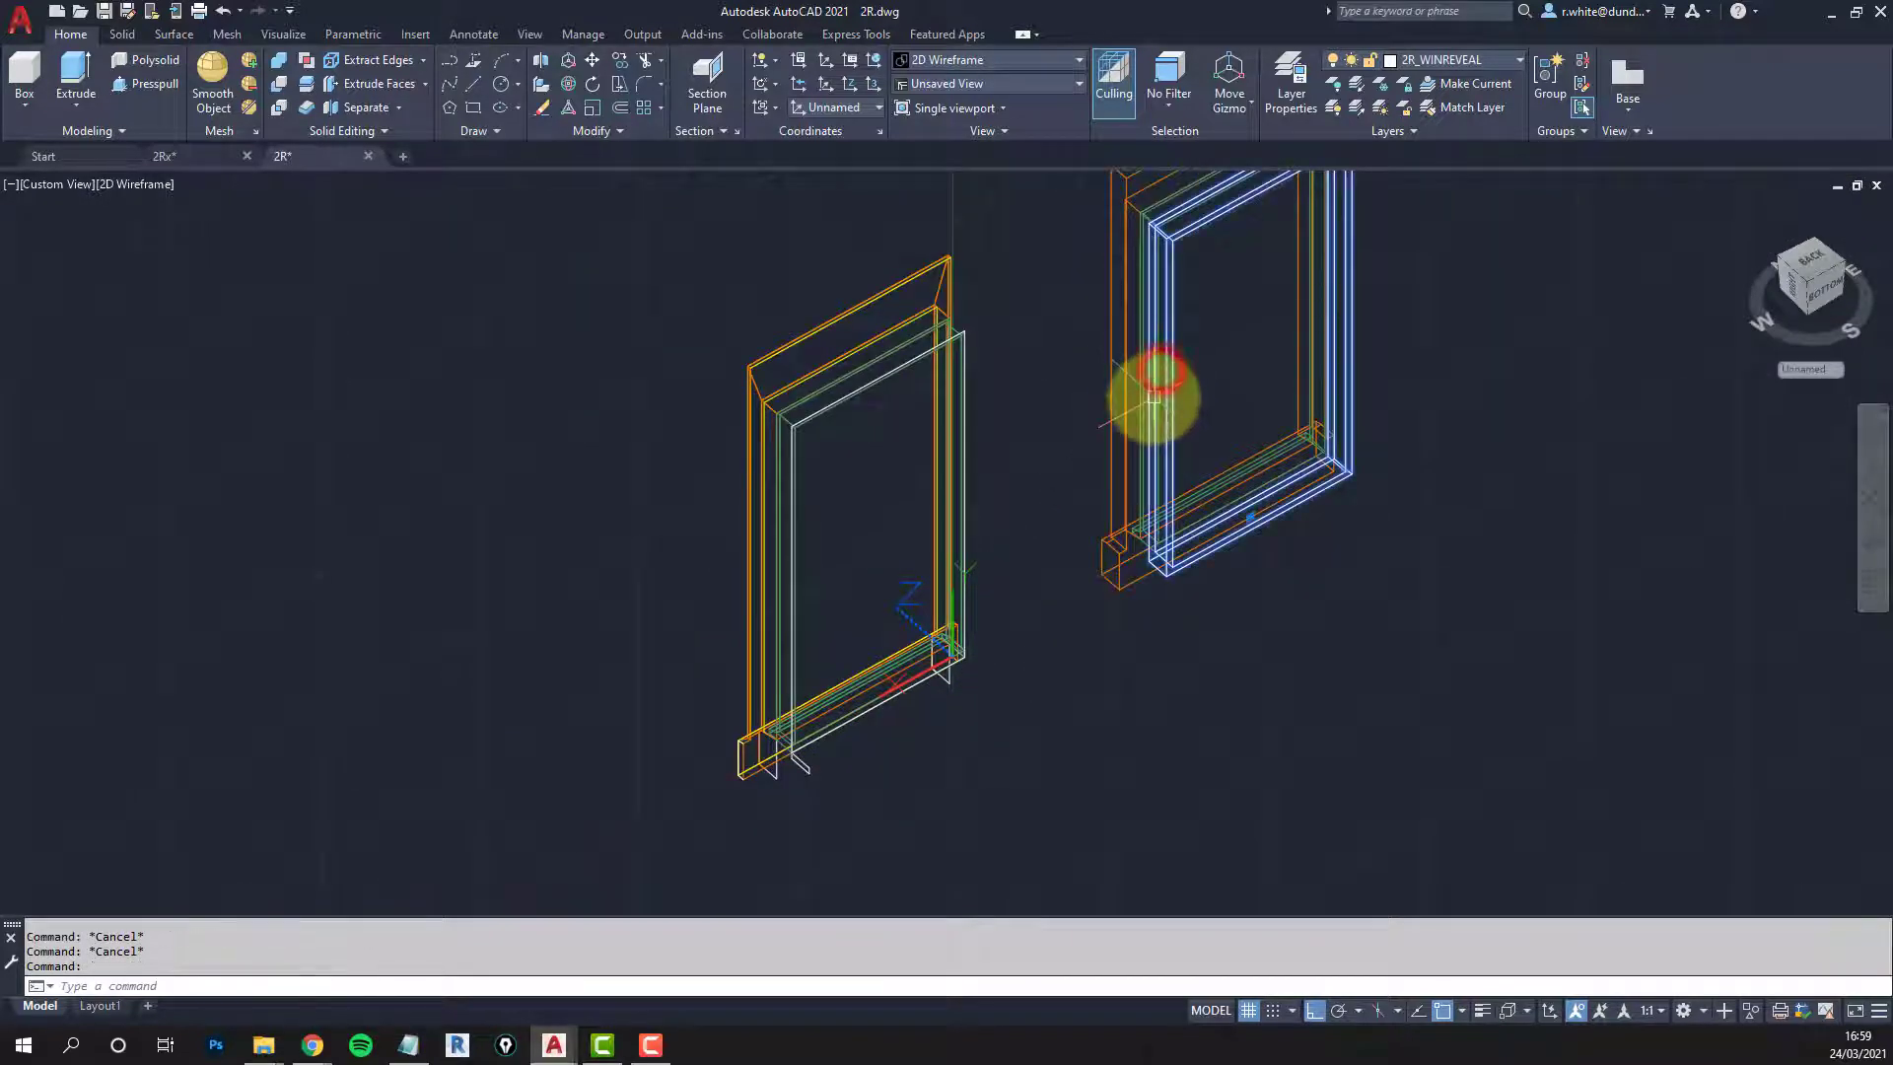
key("Escape")
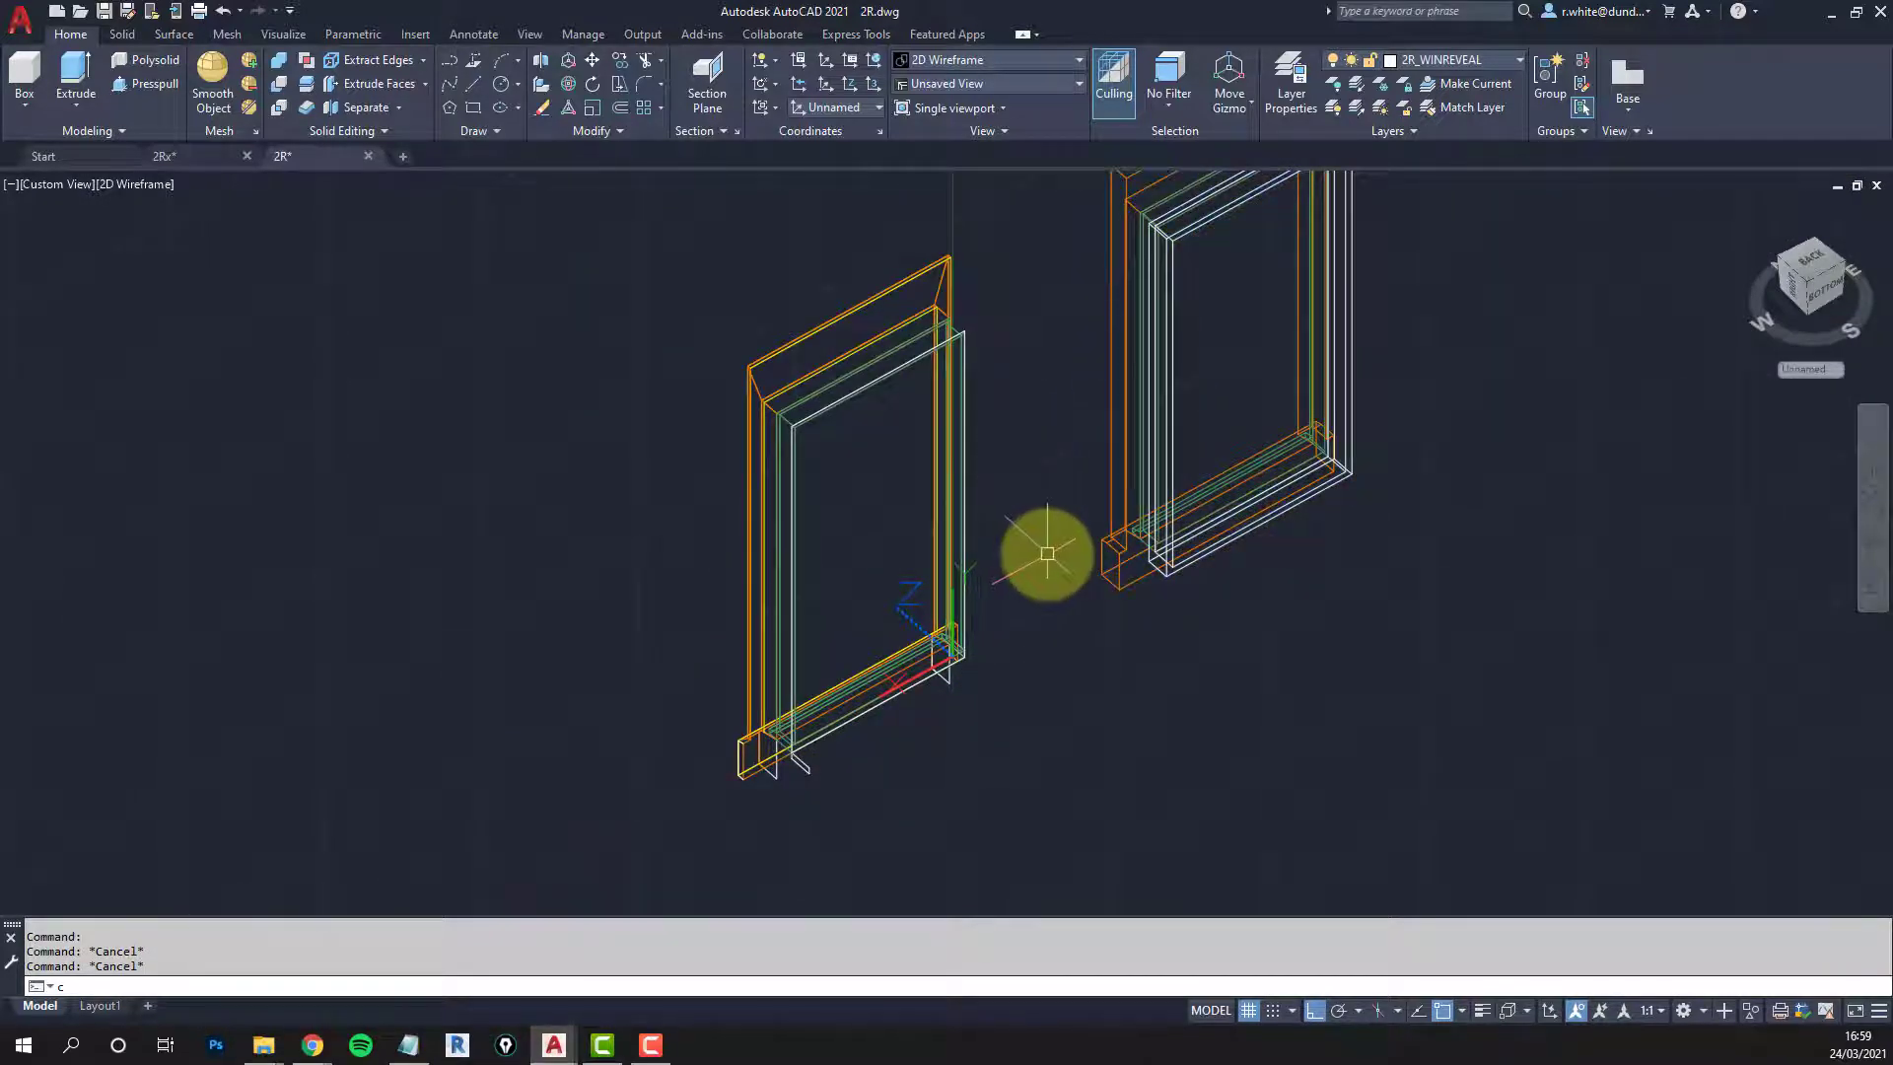
middle_click_drag(967, 504, 925, 636)
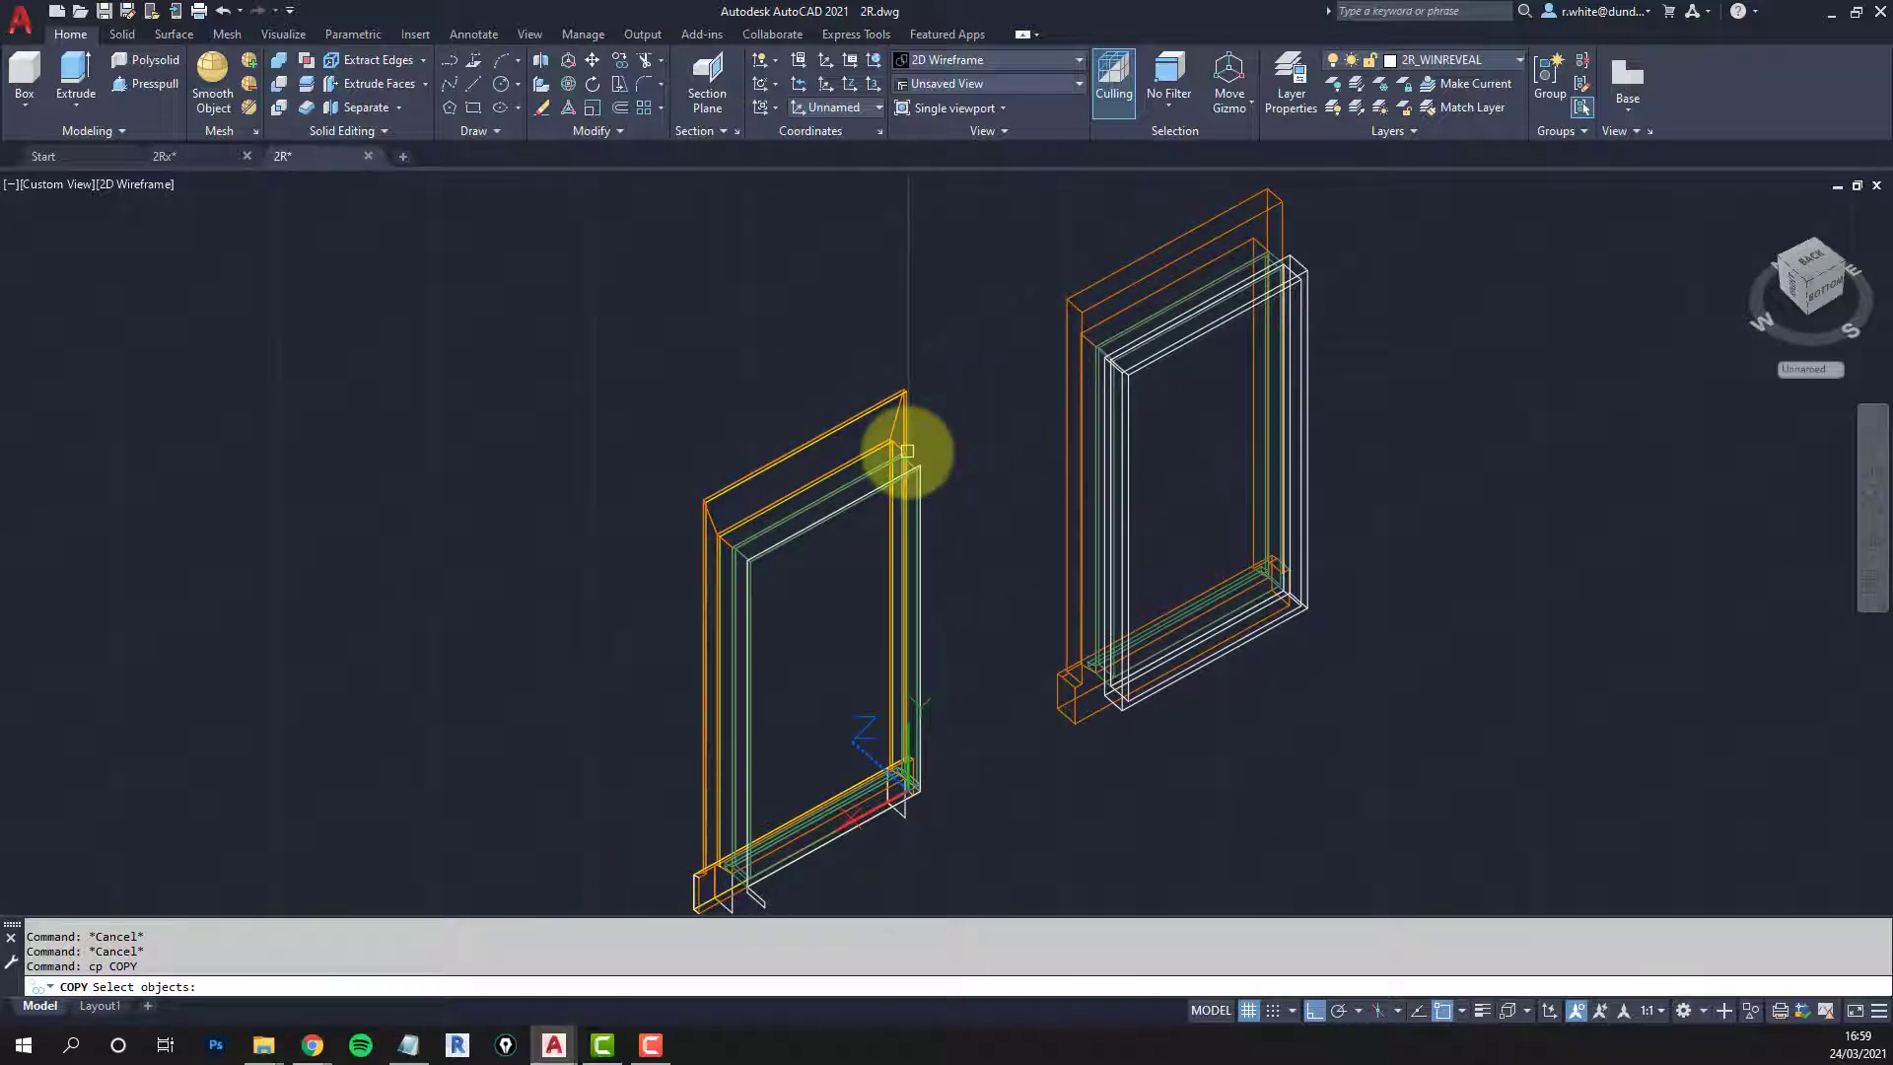
key("Escape")
key("Escape")
key("Escape")
Step: Set the UCS to Left and draw a 450 long polyline back from the yellow elevation outline's inner head corner, nearest the existing window
scroll(908, 464, "up", 6)
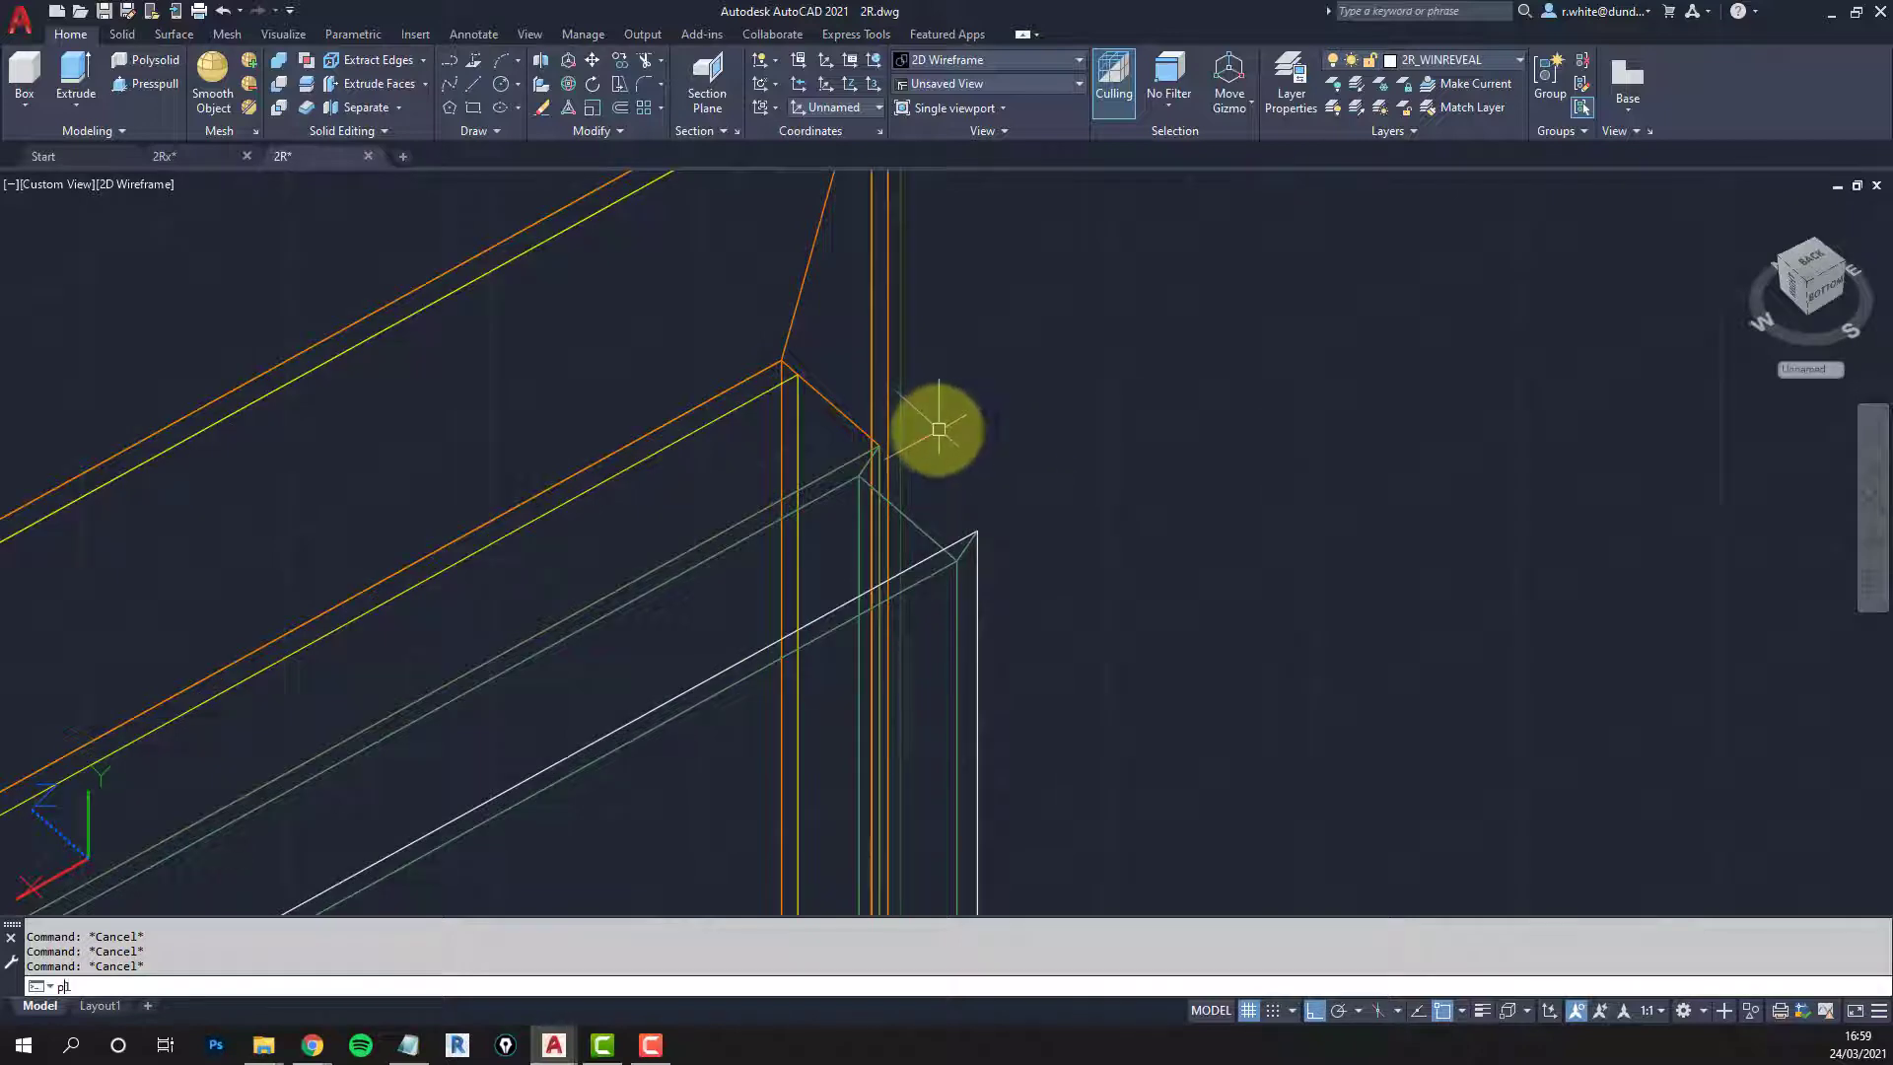
key("Return")
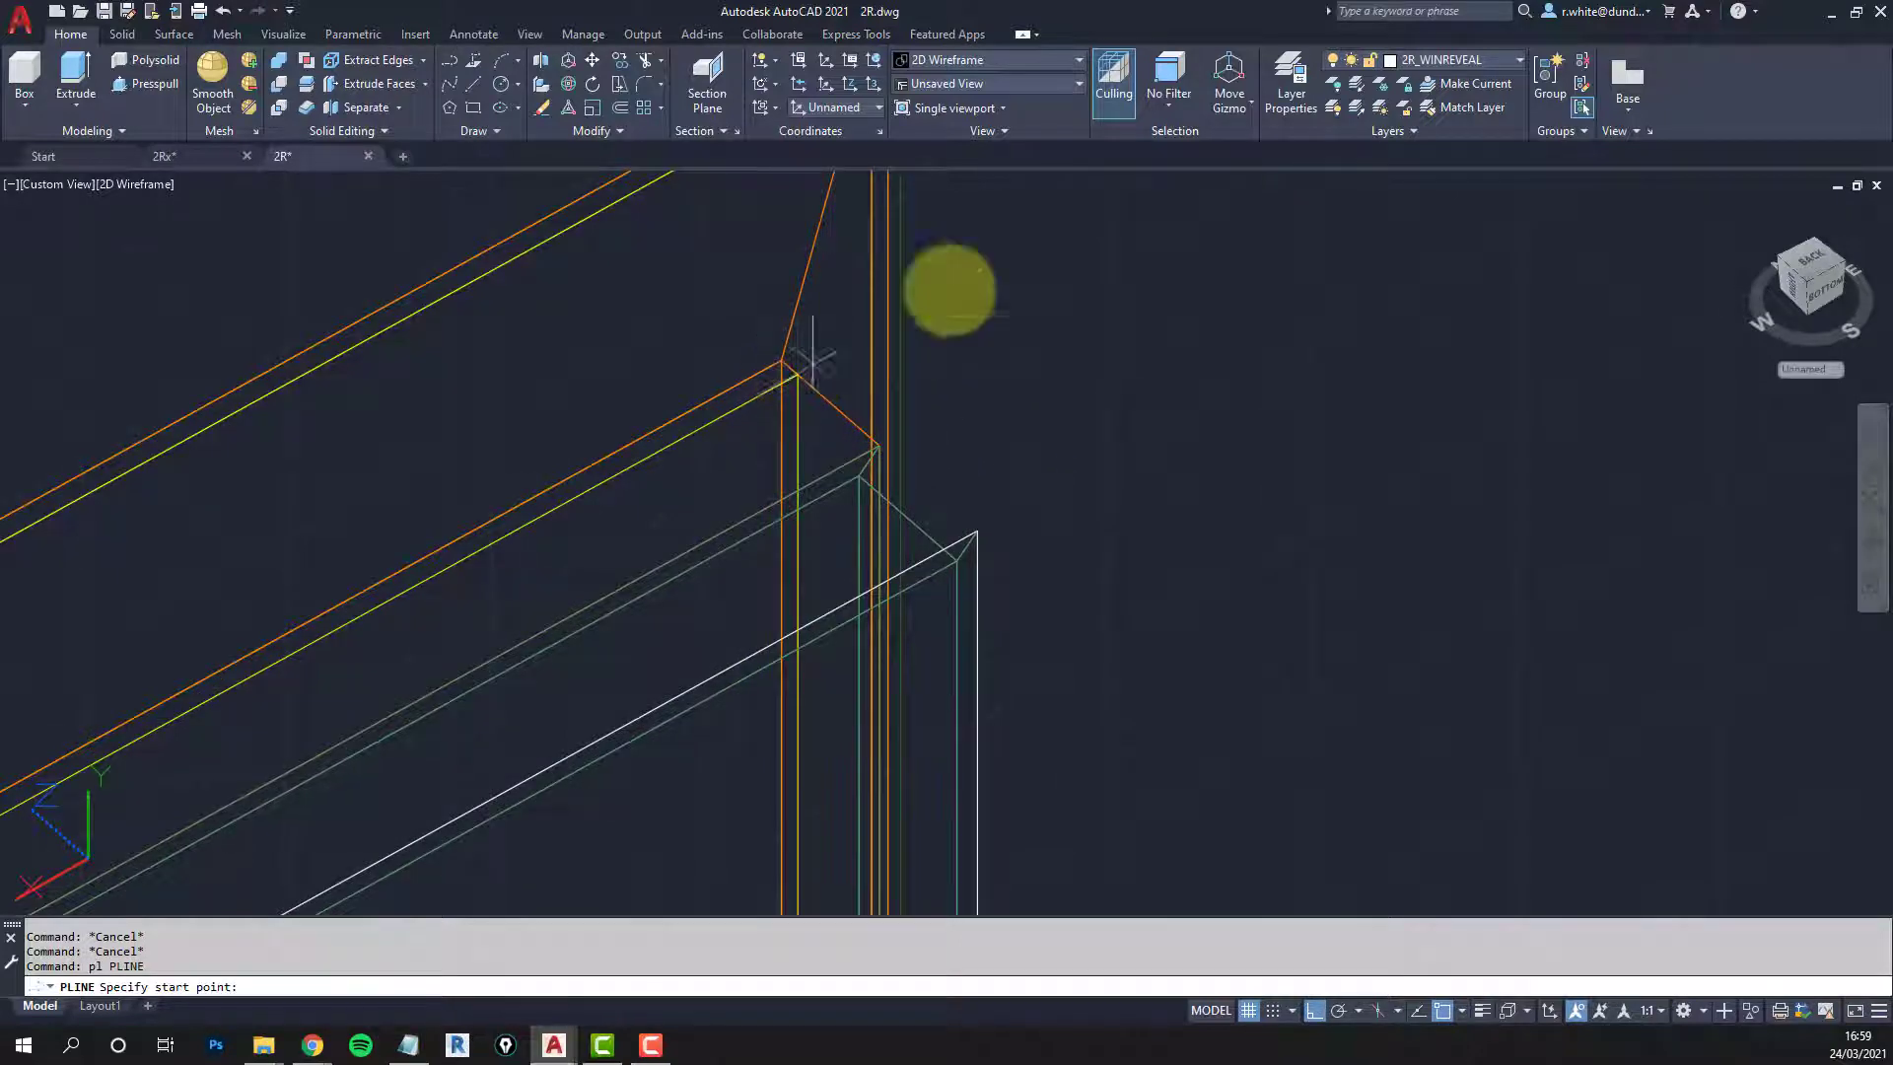
left_click(865, 110)
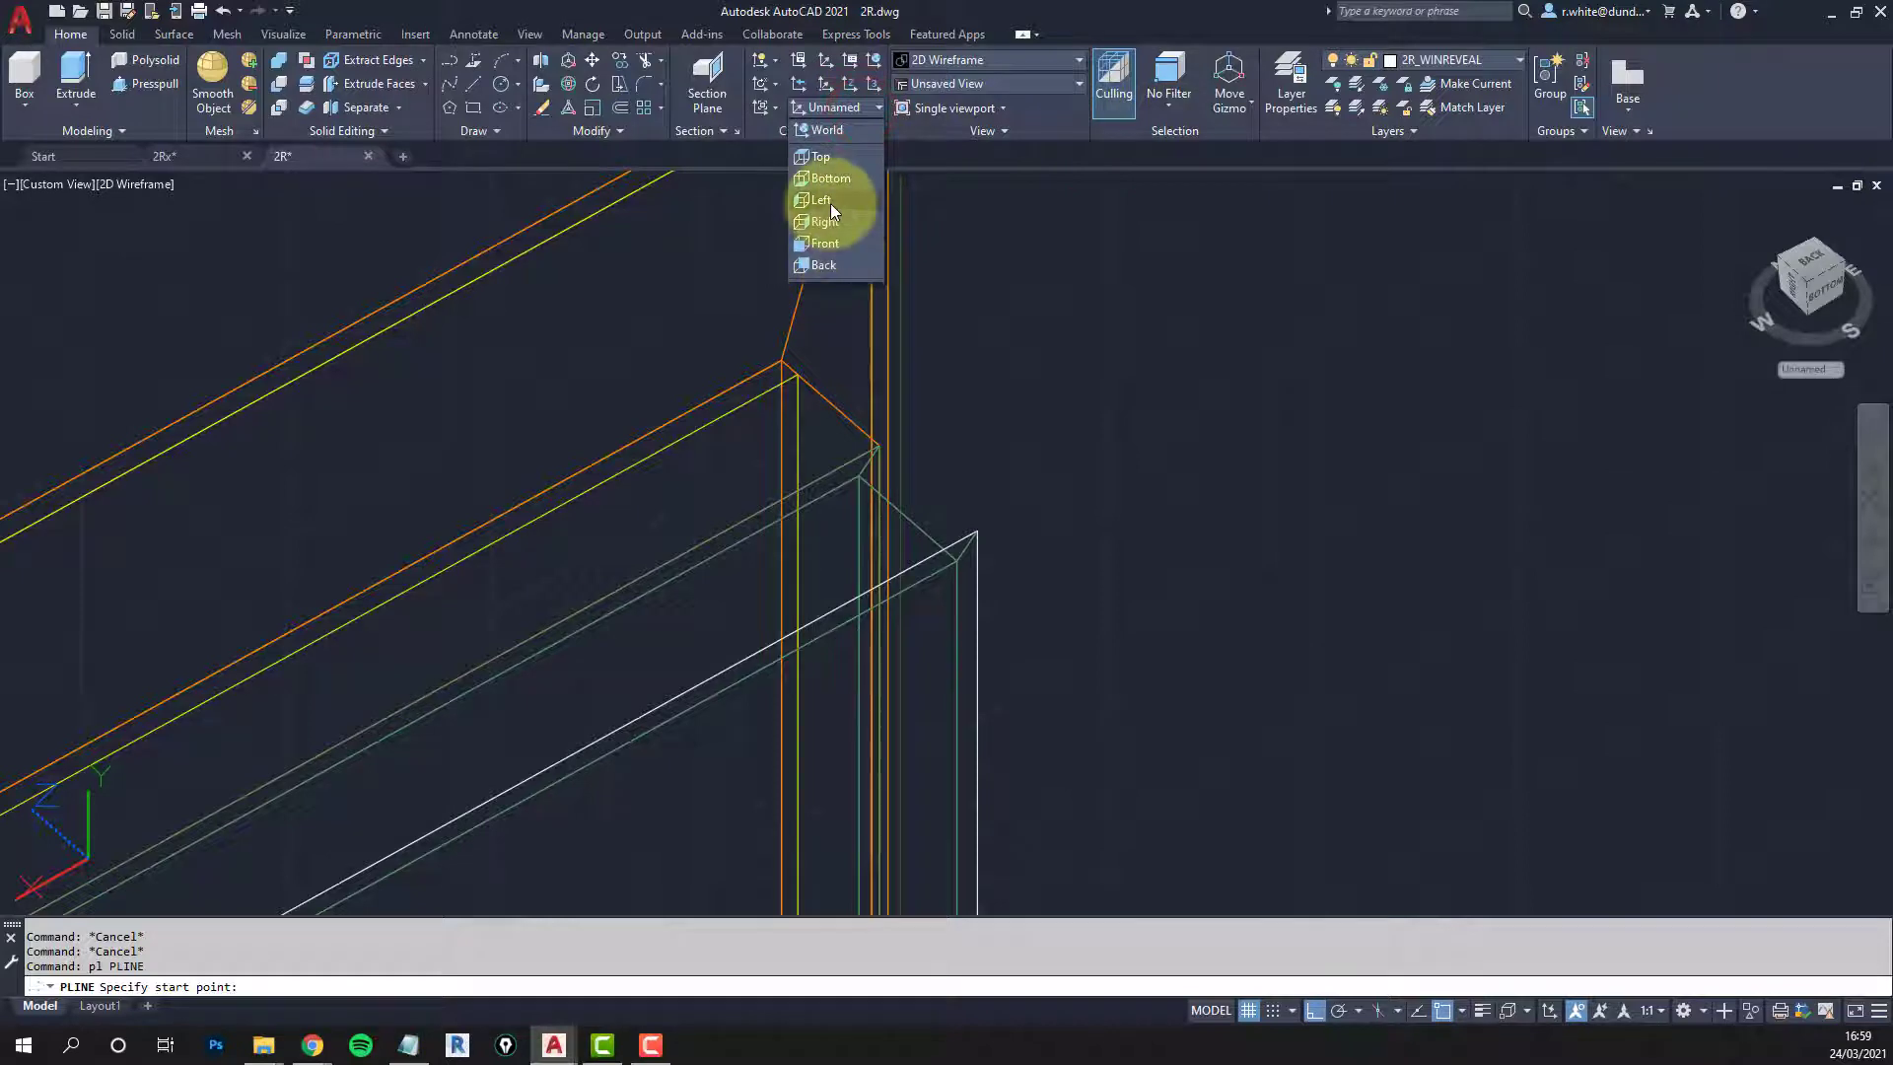
left_click(827, 201)
key("Return")
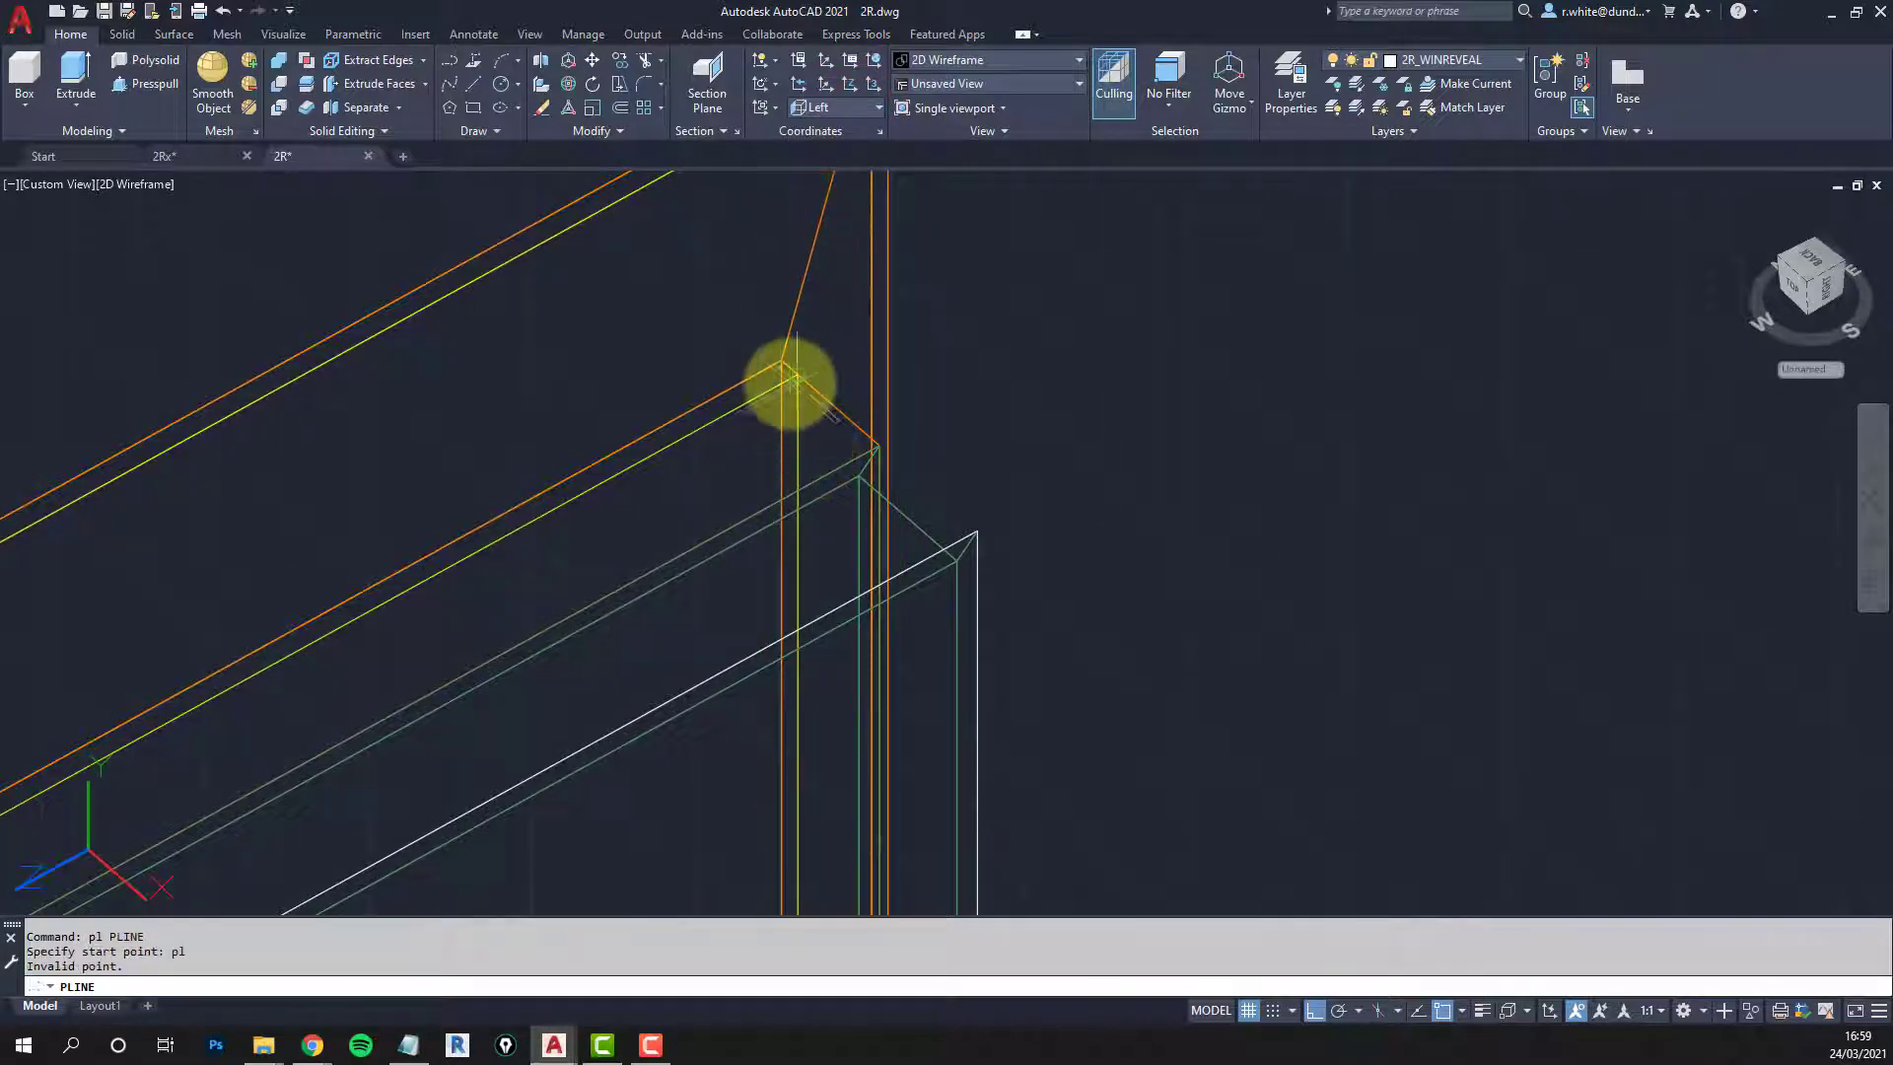
scroll(757, 390, "up", 4)
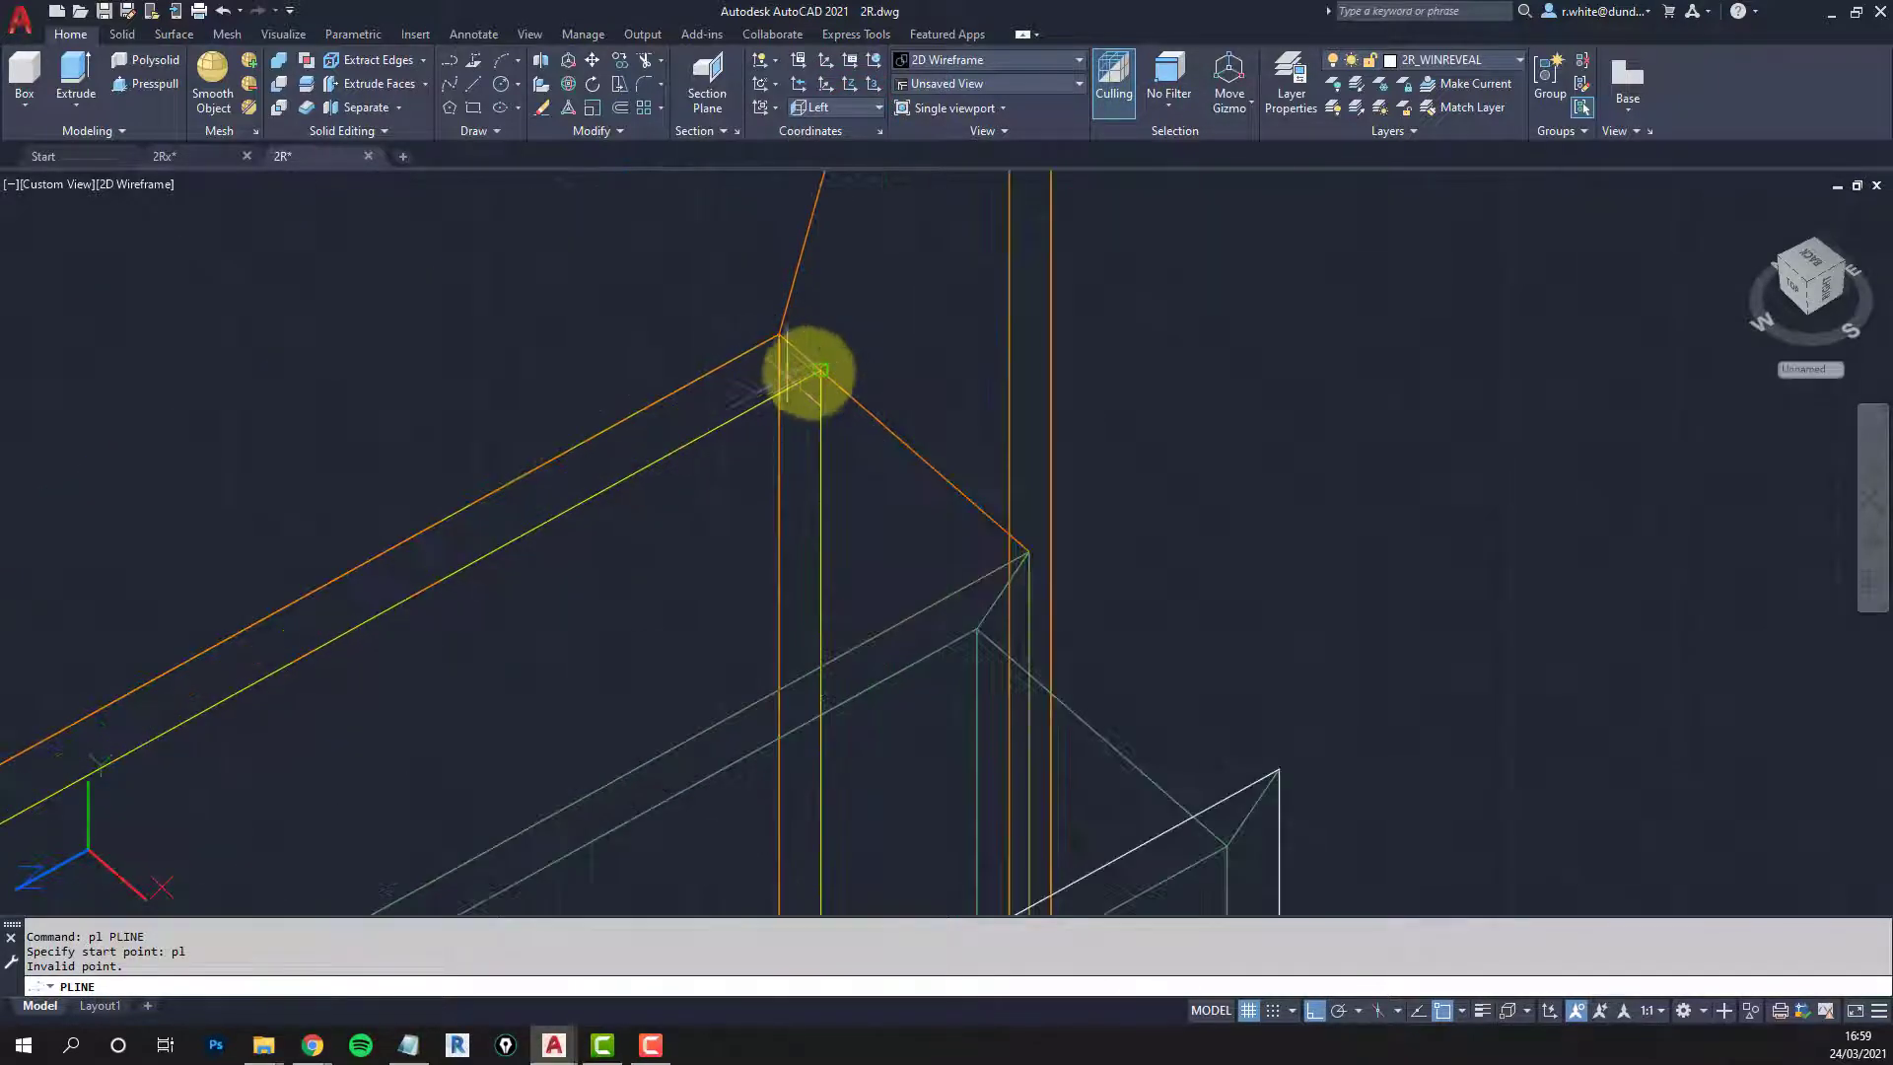
left_click(821, 369)
scroll(972, 494, "down", 3)
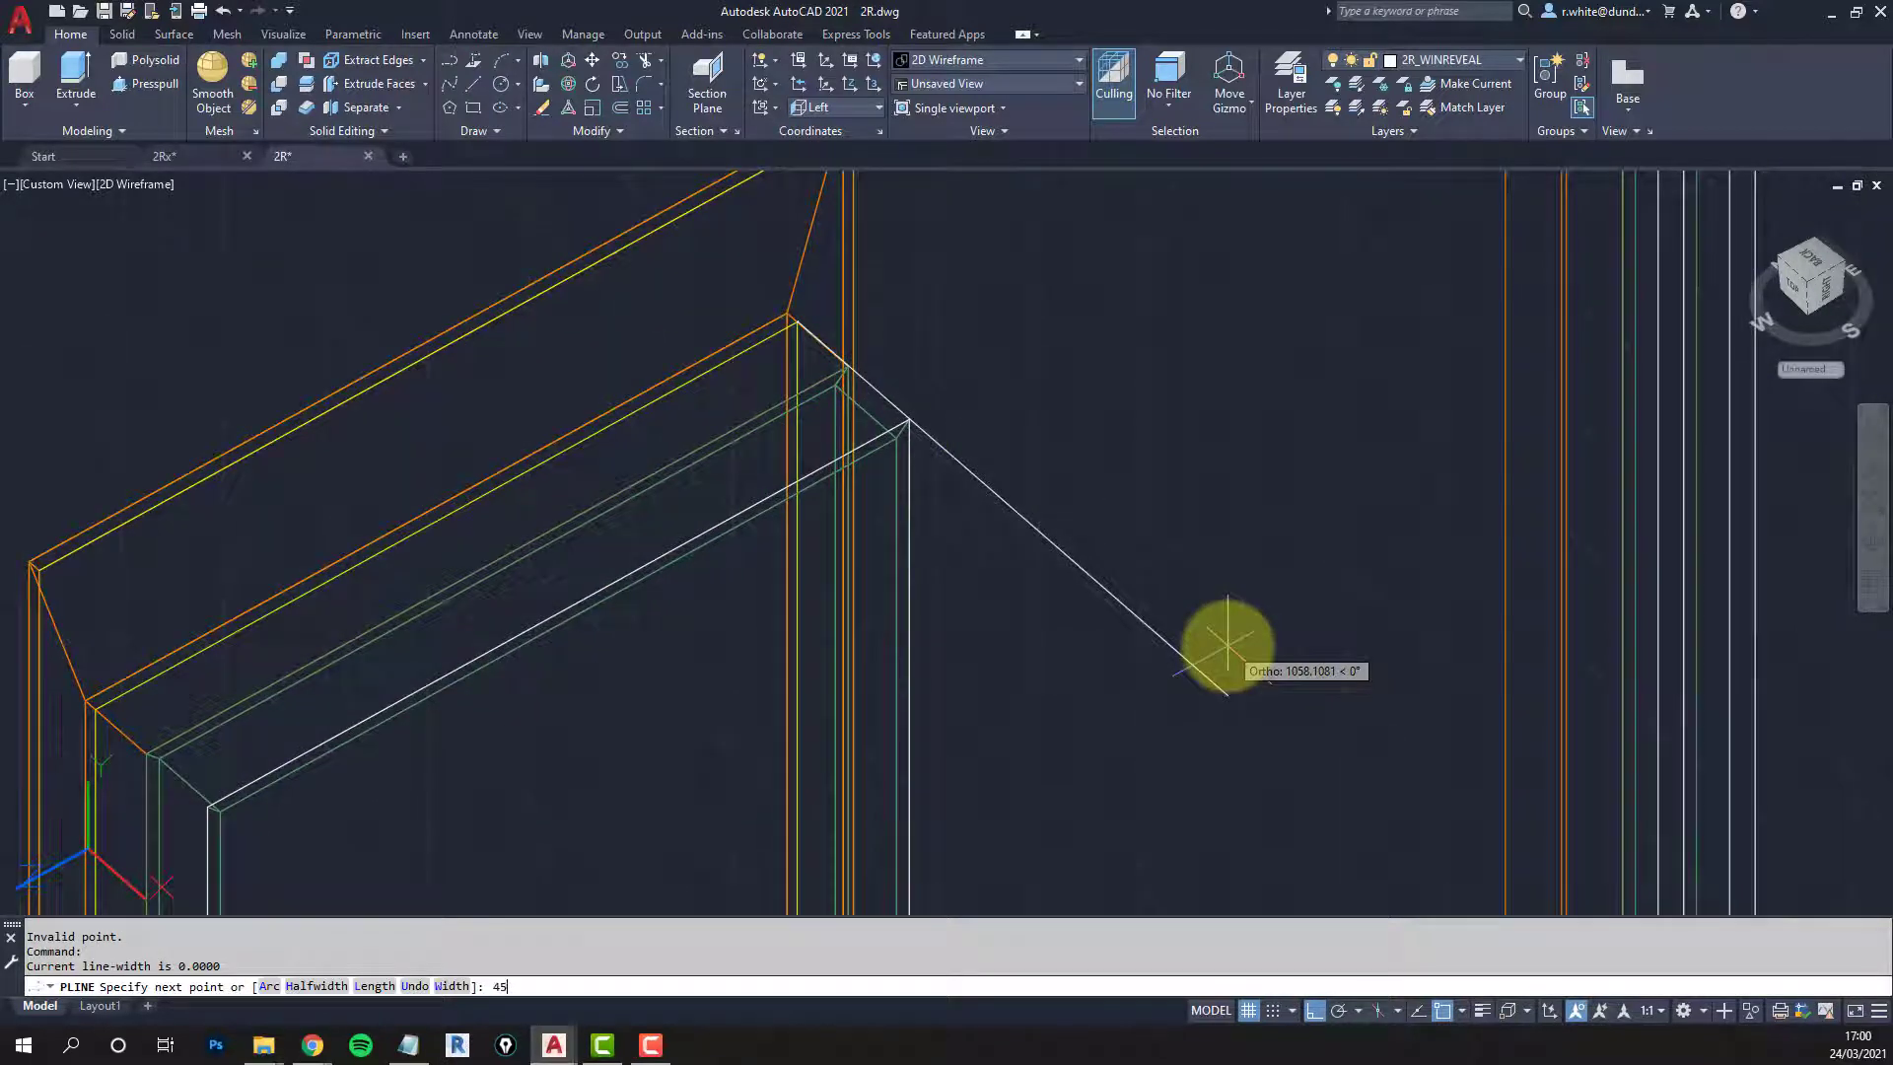
key("Escape")
middle_click_drag(1025, 591, 1053, 524)
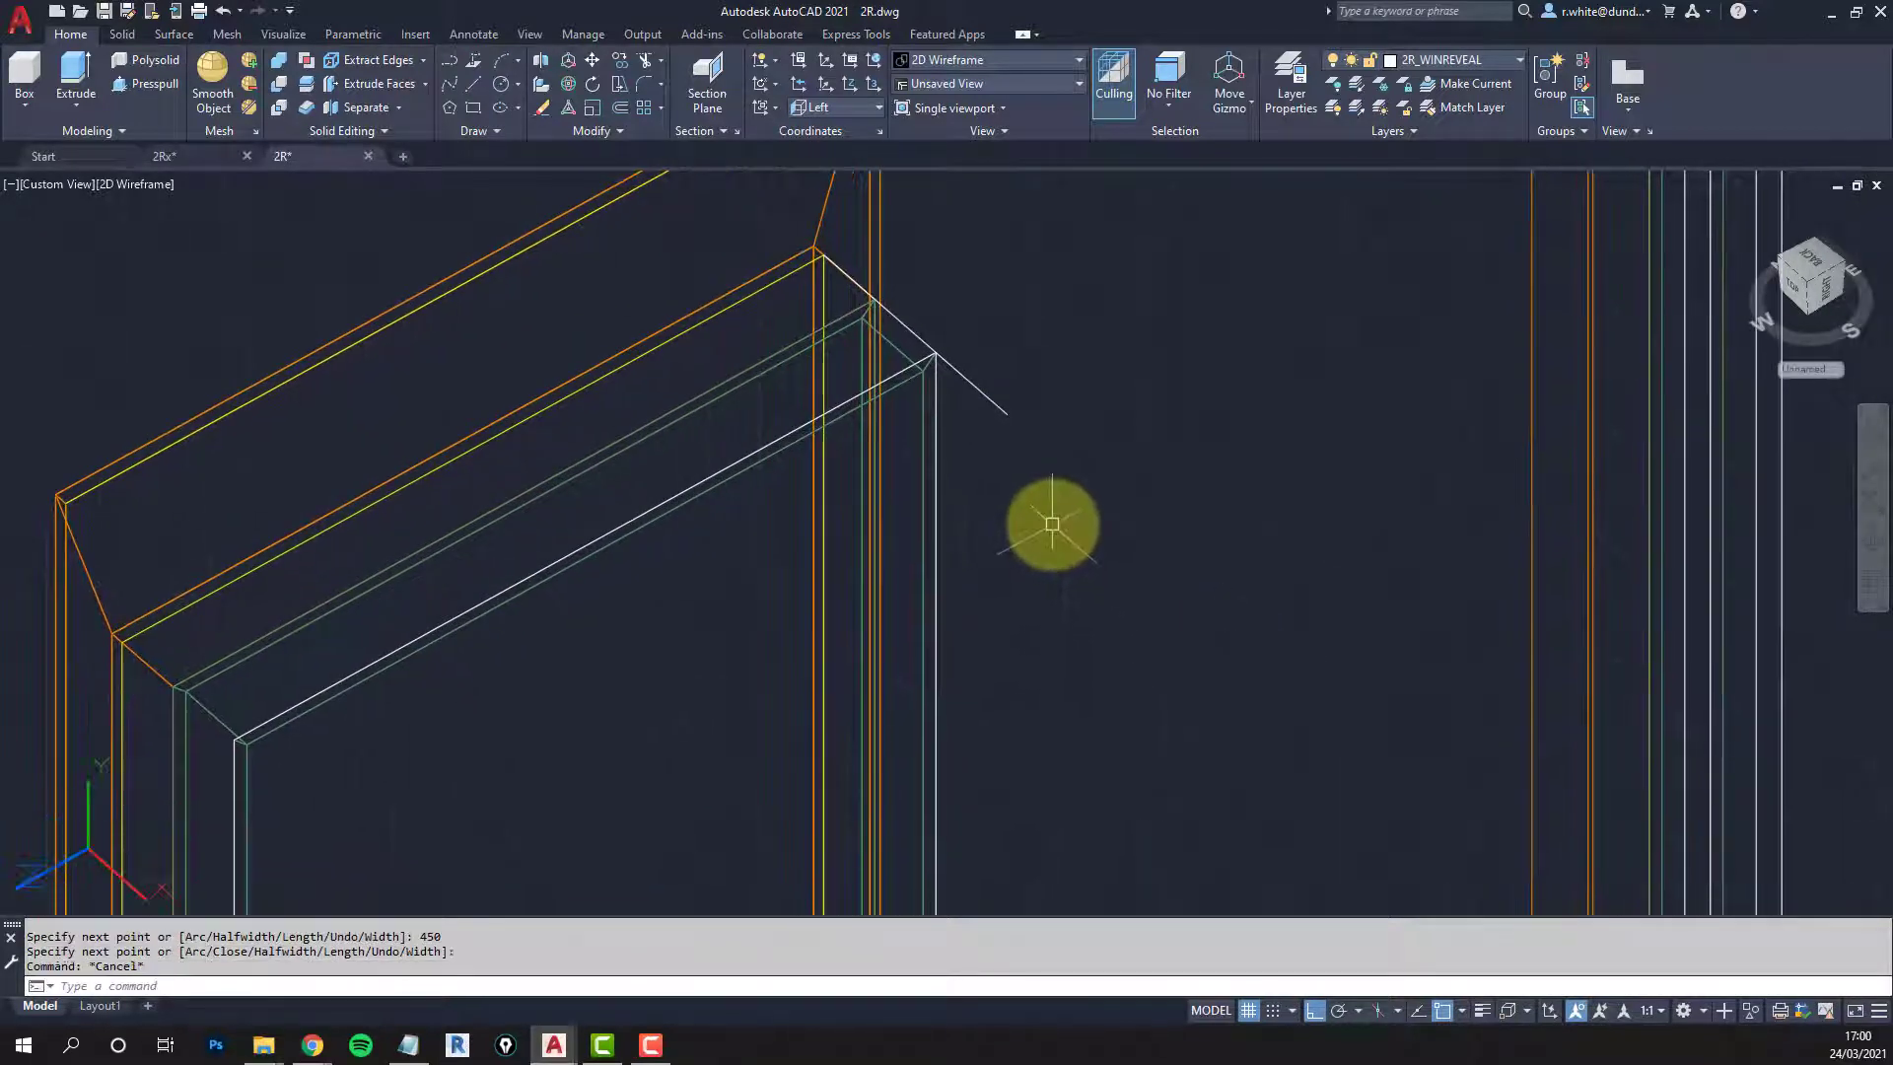
Step: Copy the white reveal rectangle from its upper corner to the inner end of the 450 long guide line
type("cp")
key("Return")
left_click(935, 395)
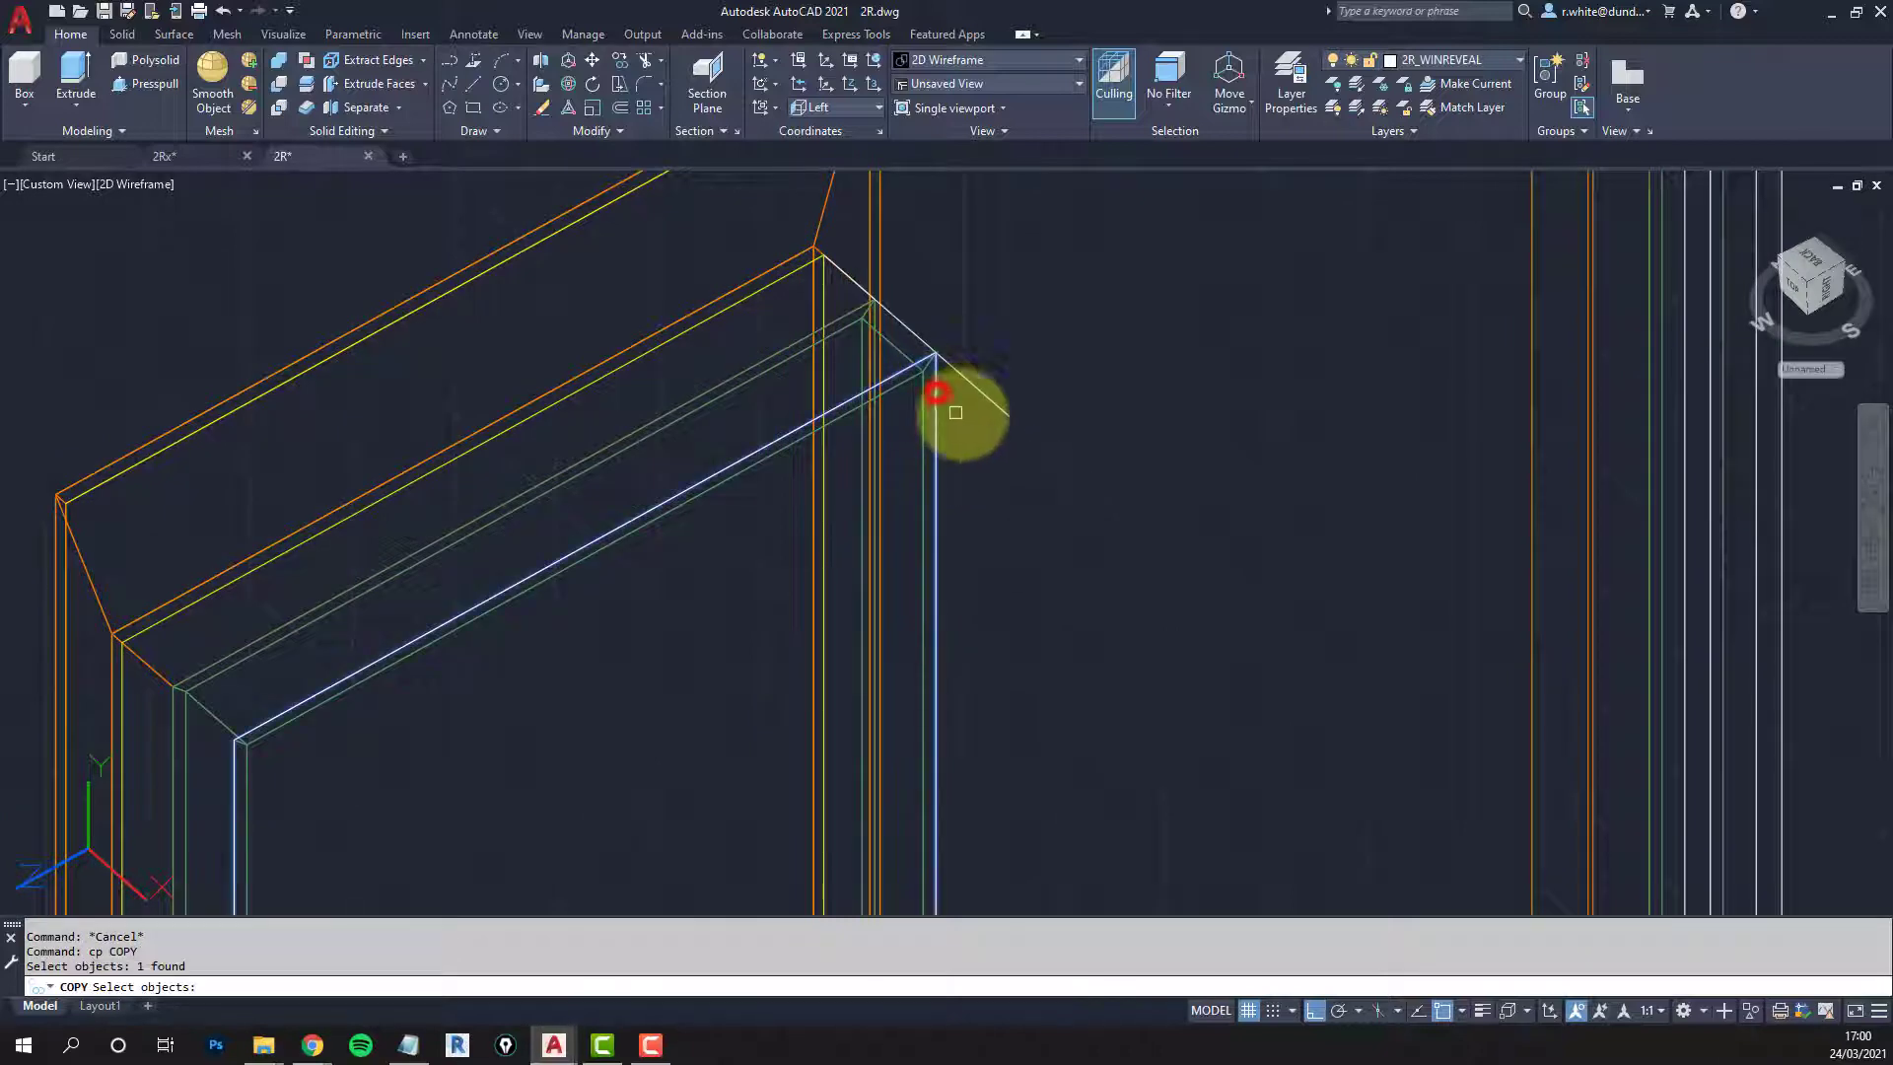
key("Return")
left_click(937, 352)
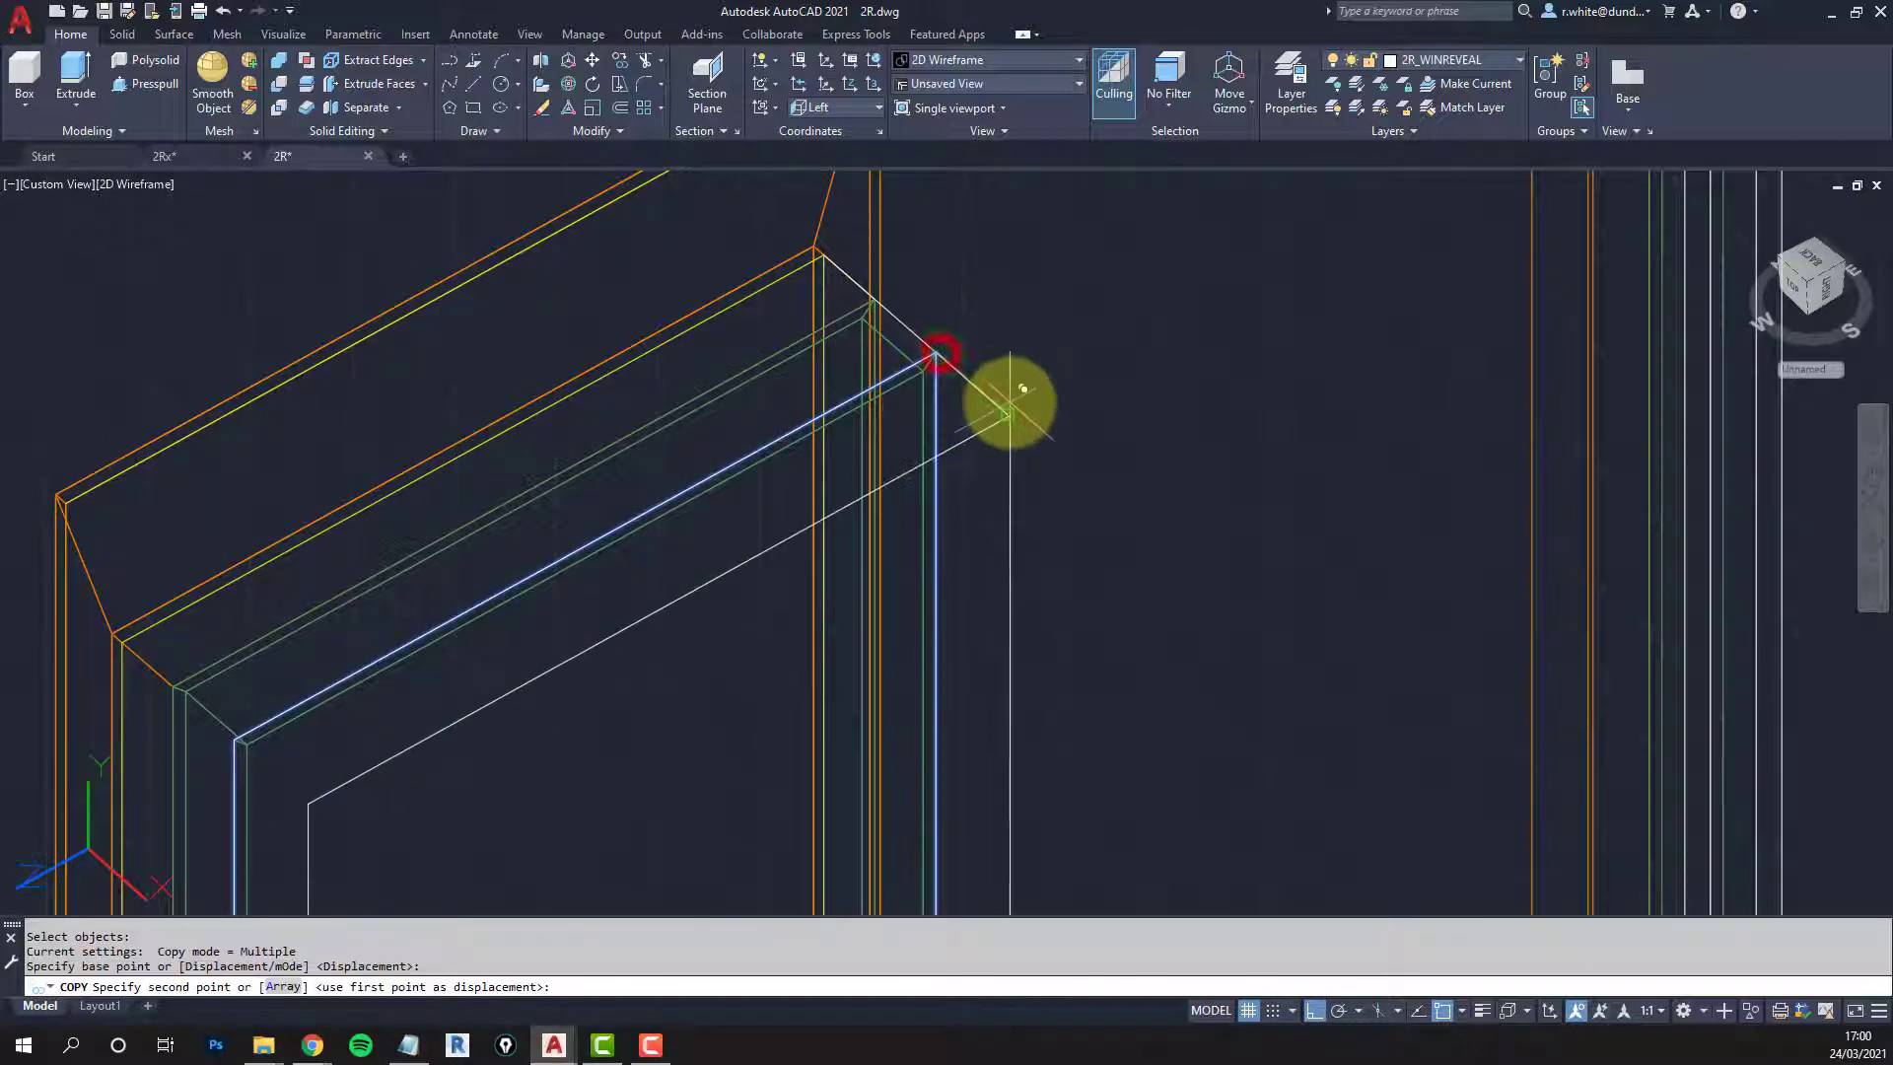
left_click(1008, 414)
key("Return")
scroll(1027, 414, "down", 2)
middle_click_drag(1035, 463, 1043, 379)
key("Escape")
key("Escape")
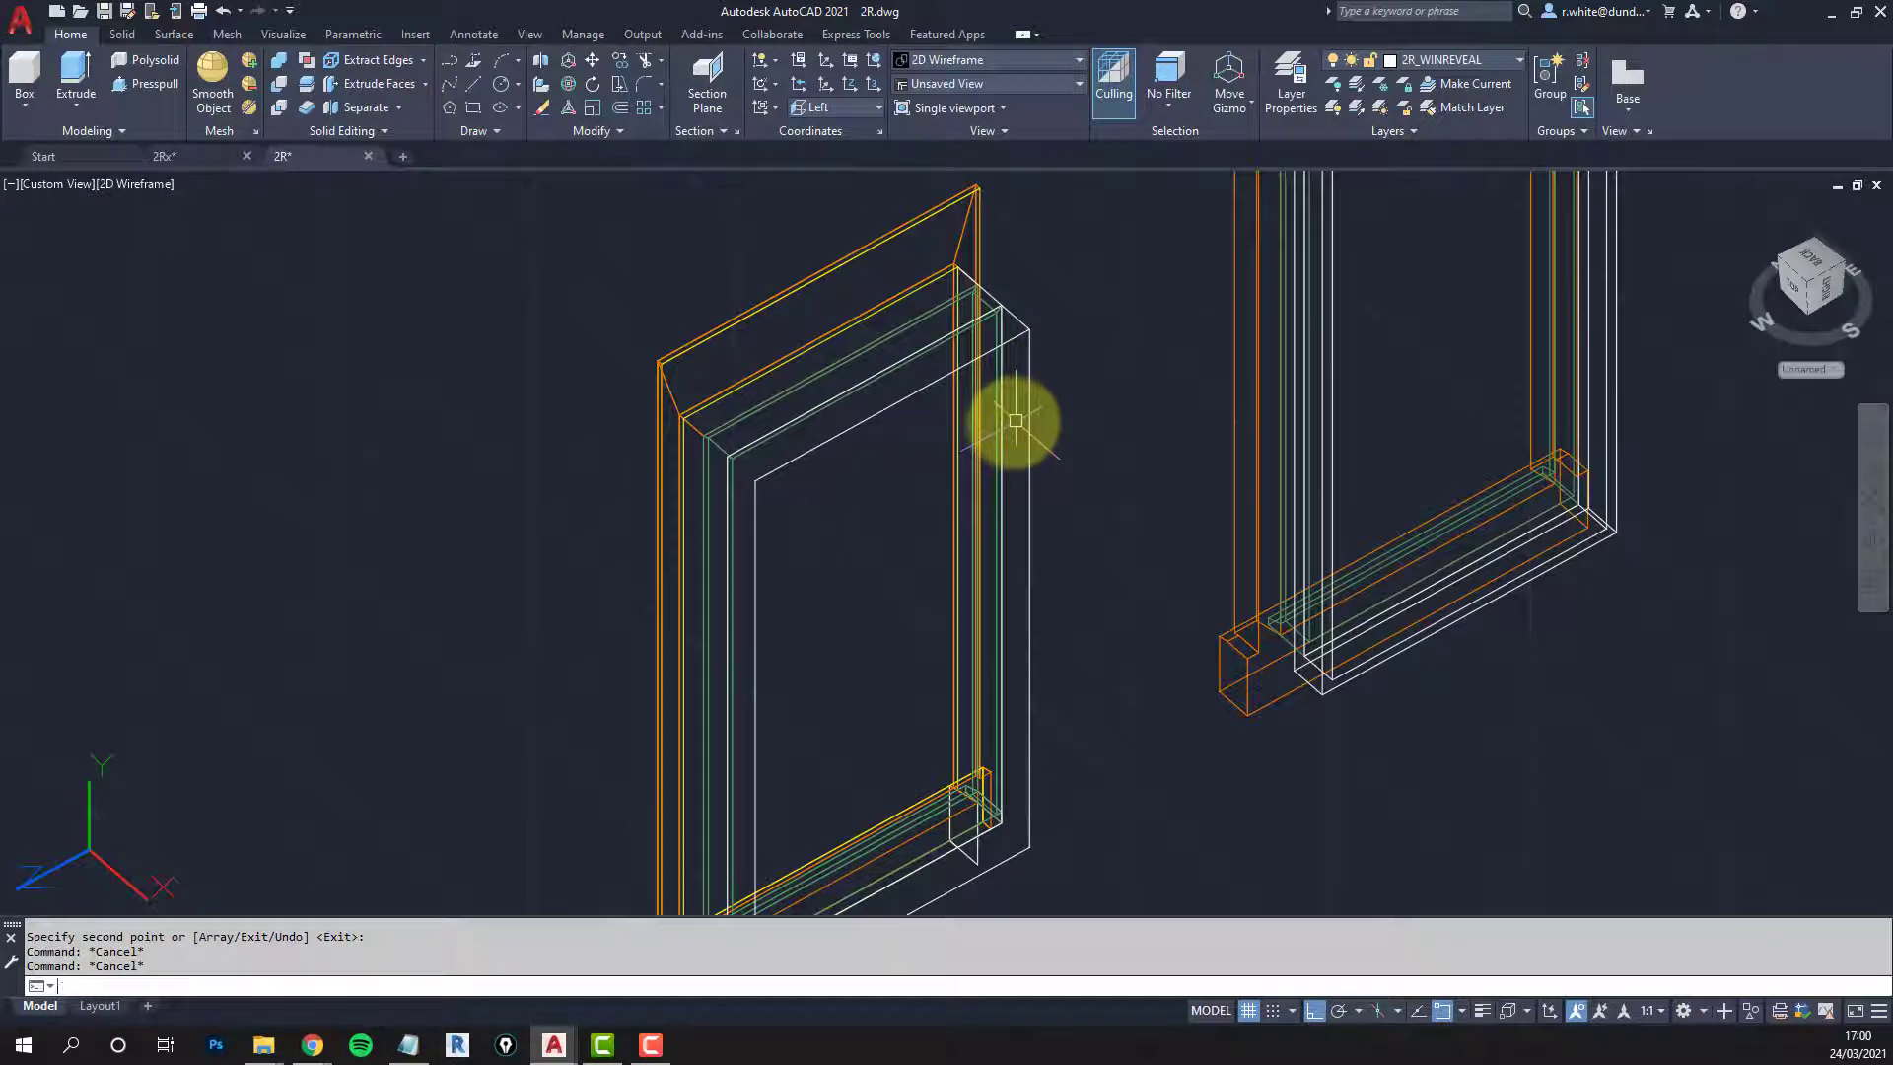
Step: Draw a 3D face across the reveal head, joining the upper corners of the front and back reveal rectangles
type("3f")
key("Return")
scroll(722, 451, "up", 3)
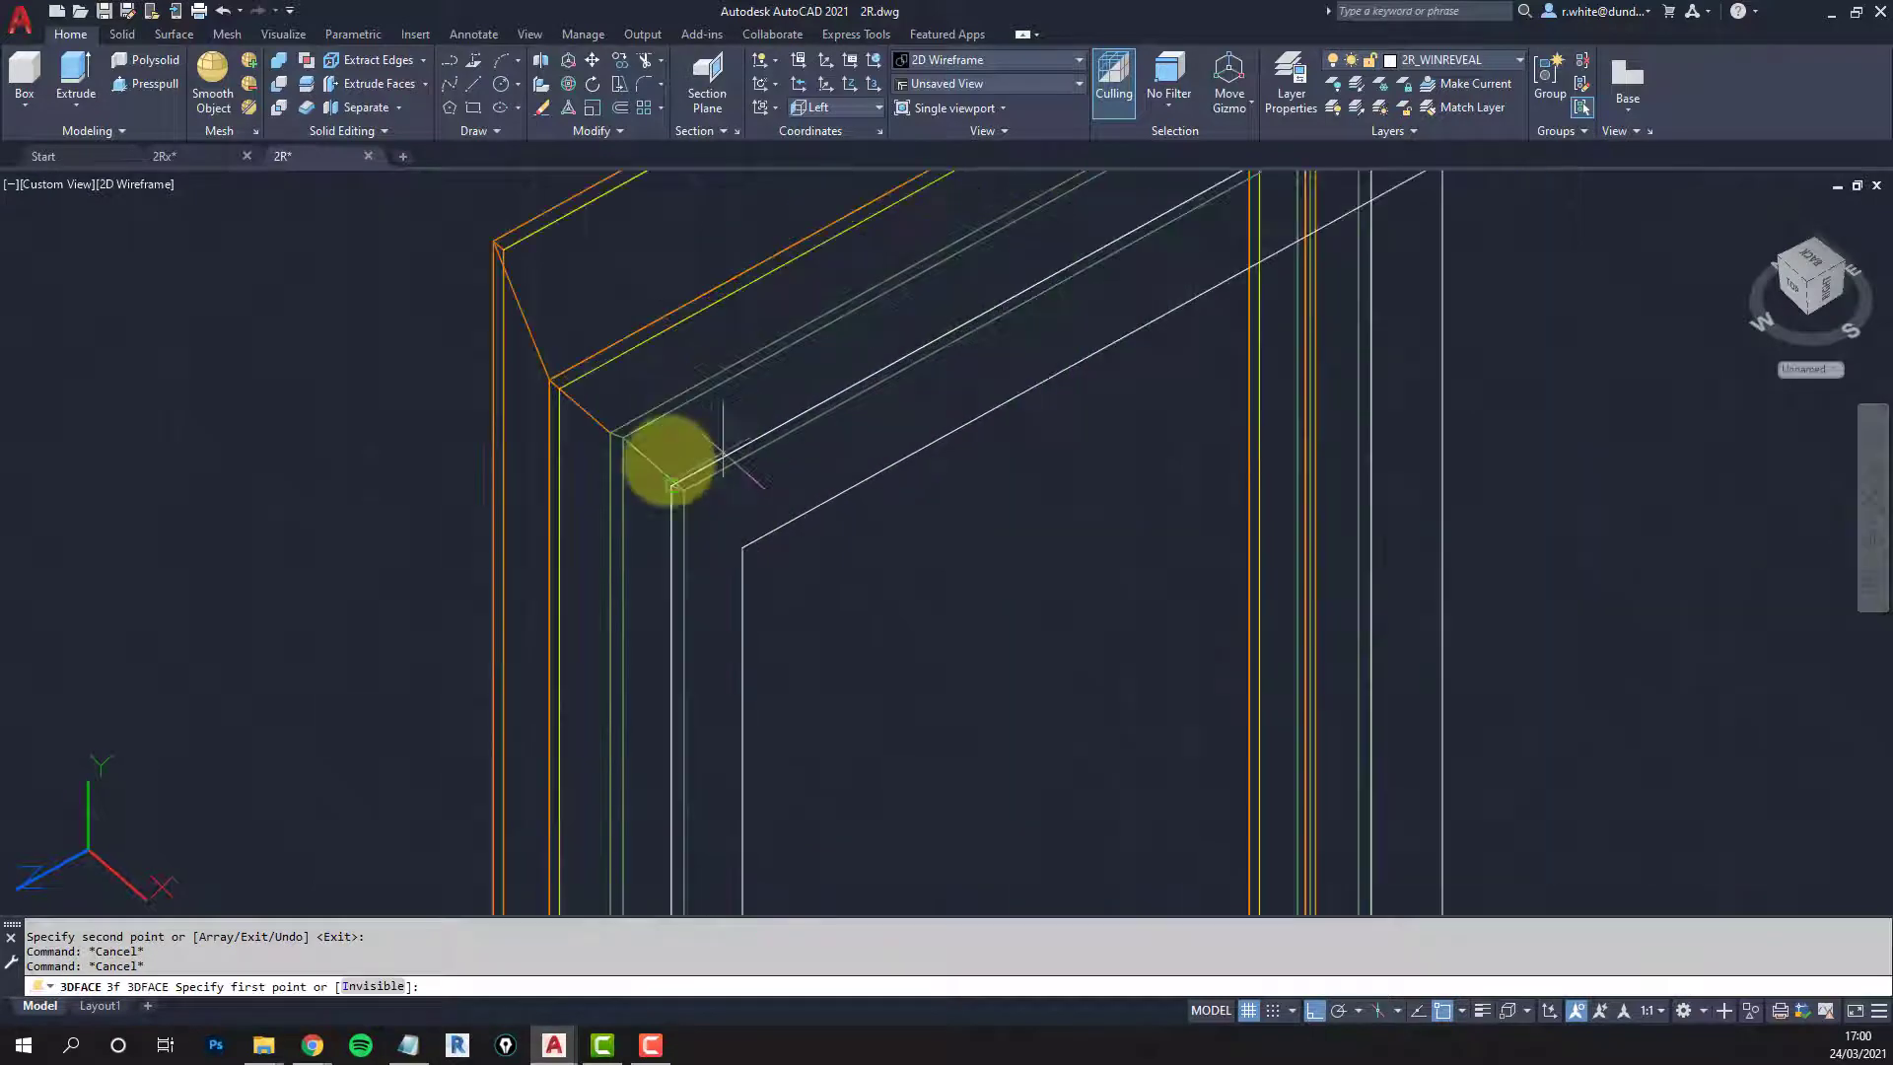
left_click(671, 487)
left_click(746, 541)
middle_click_drag(1241, 255, 994, 554)
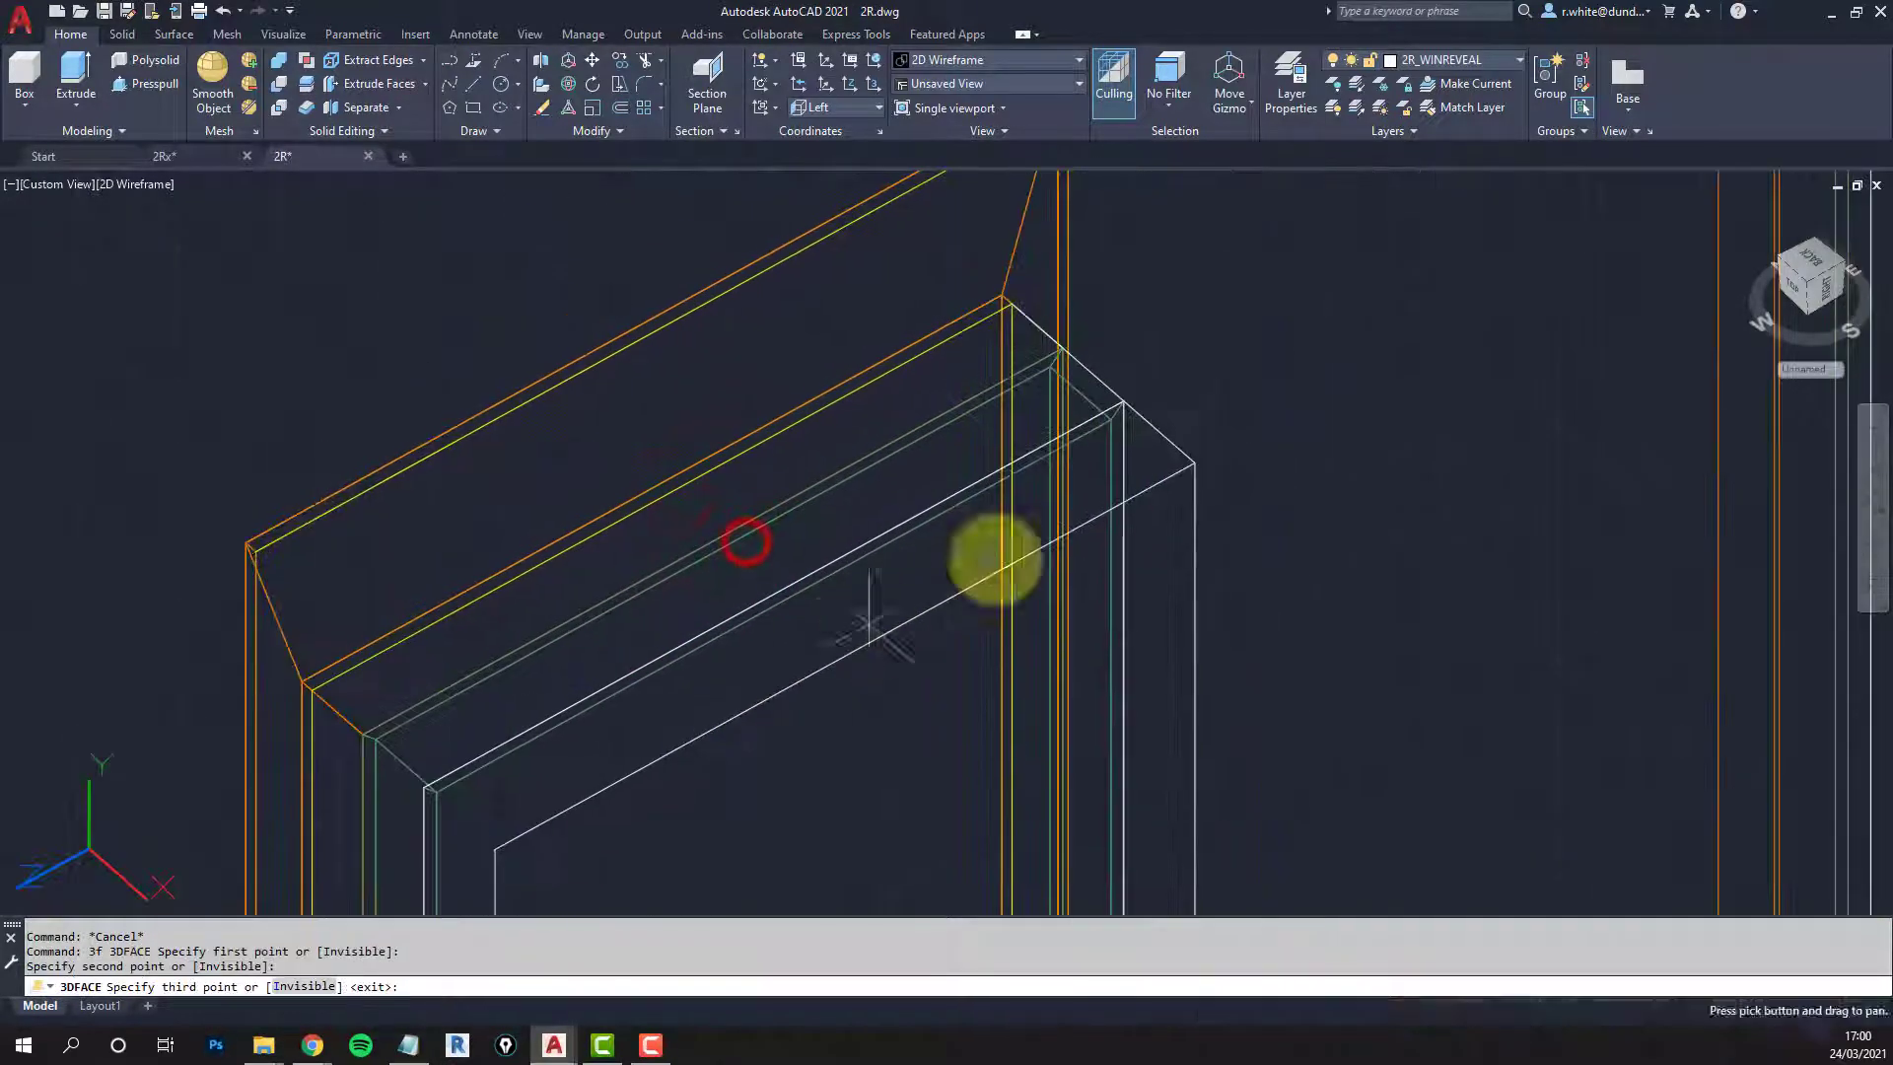
left_click(1197, 472)
left_click(1125, 403)
Step: Continue the 3D face down the reveal jamb nearest the existing 3D window to the lower corners of both rectangles
scroll(1165, 703, "down", 1)
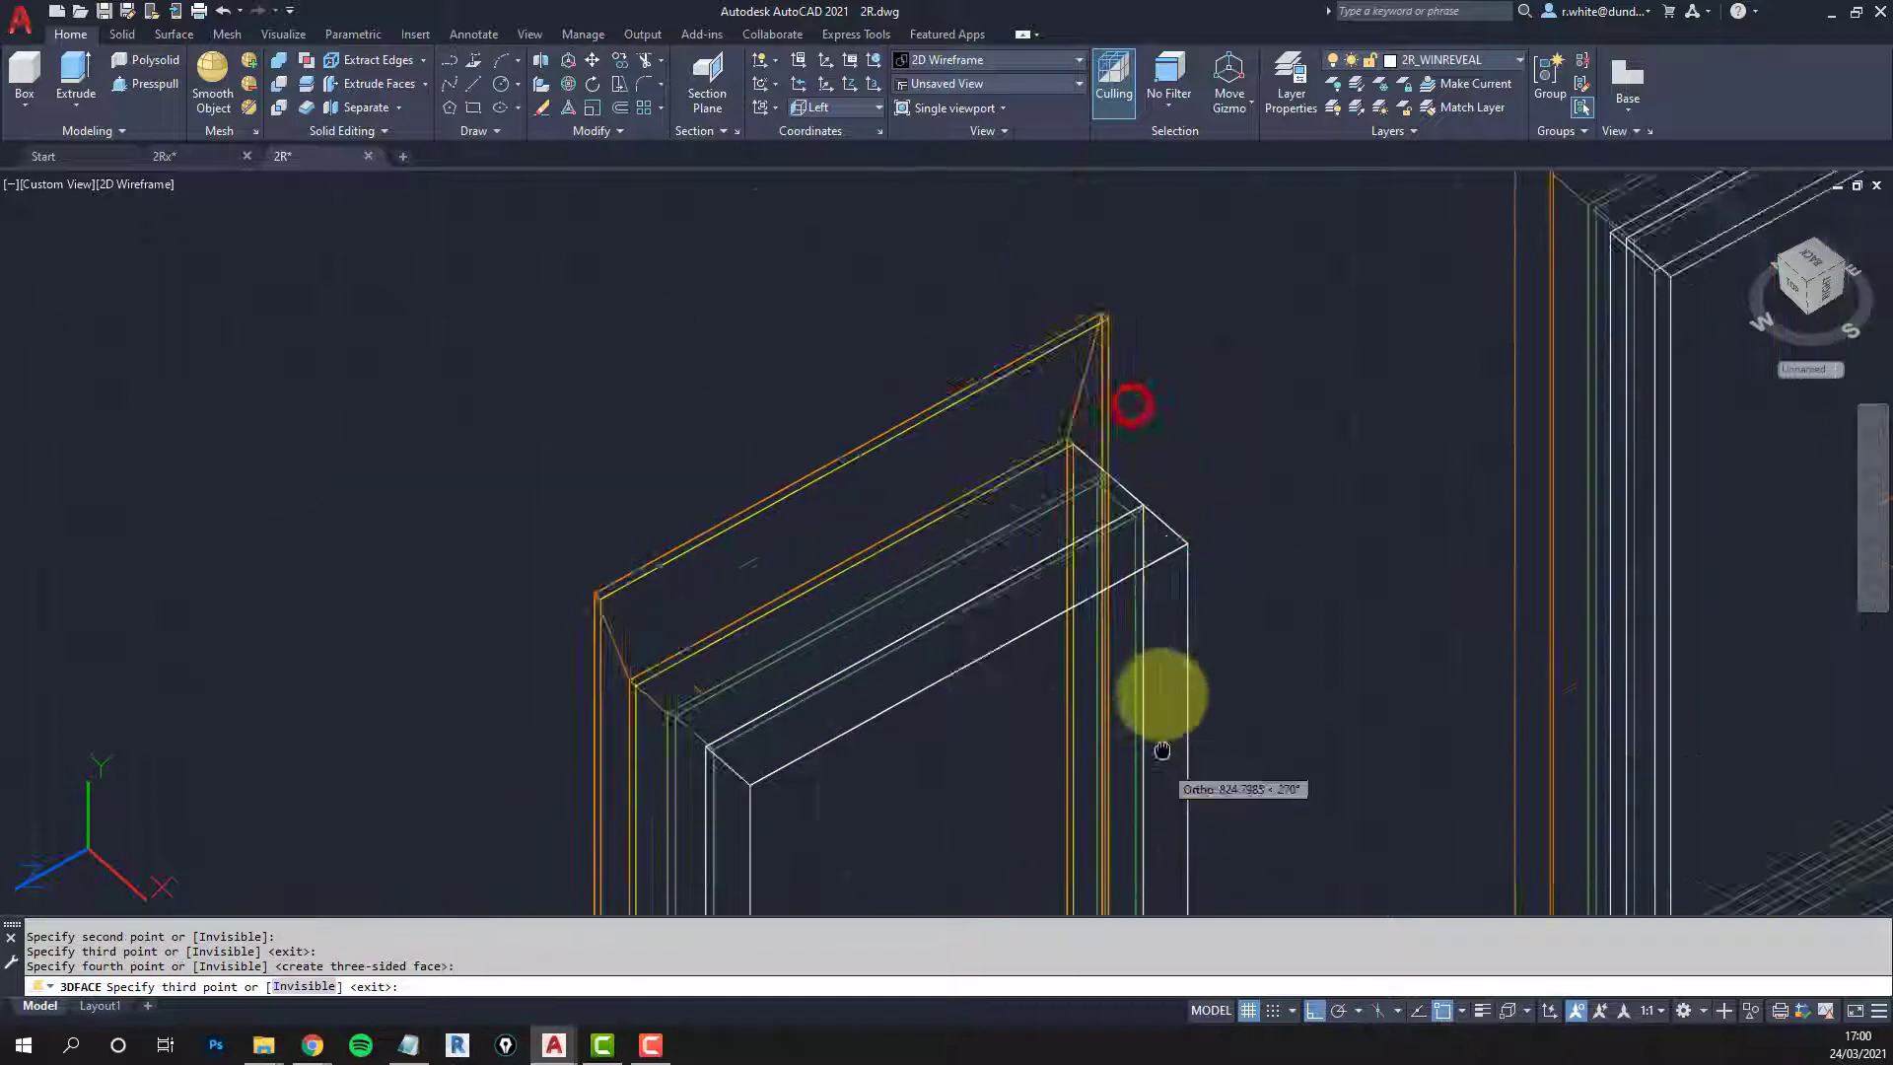
middle_click_drag(1162, 750, 1159, 345)
scroll(1158, 543, "up", 3)
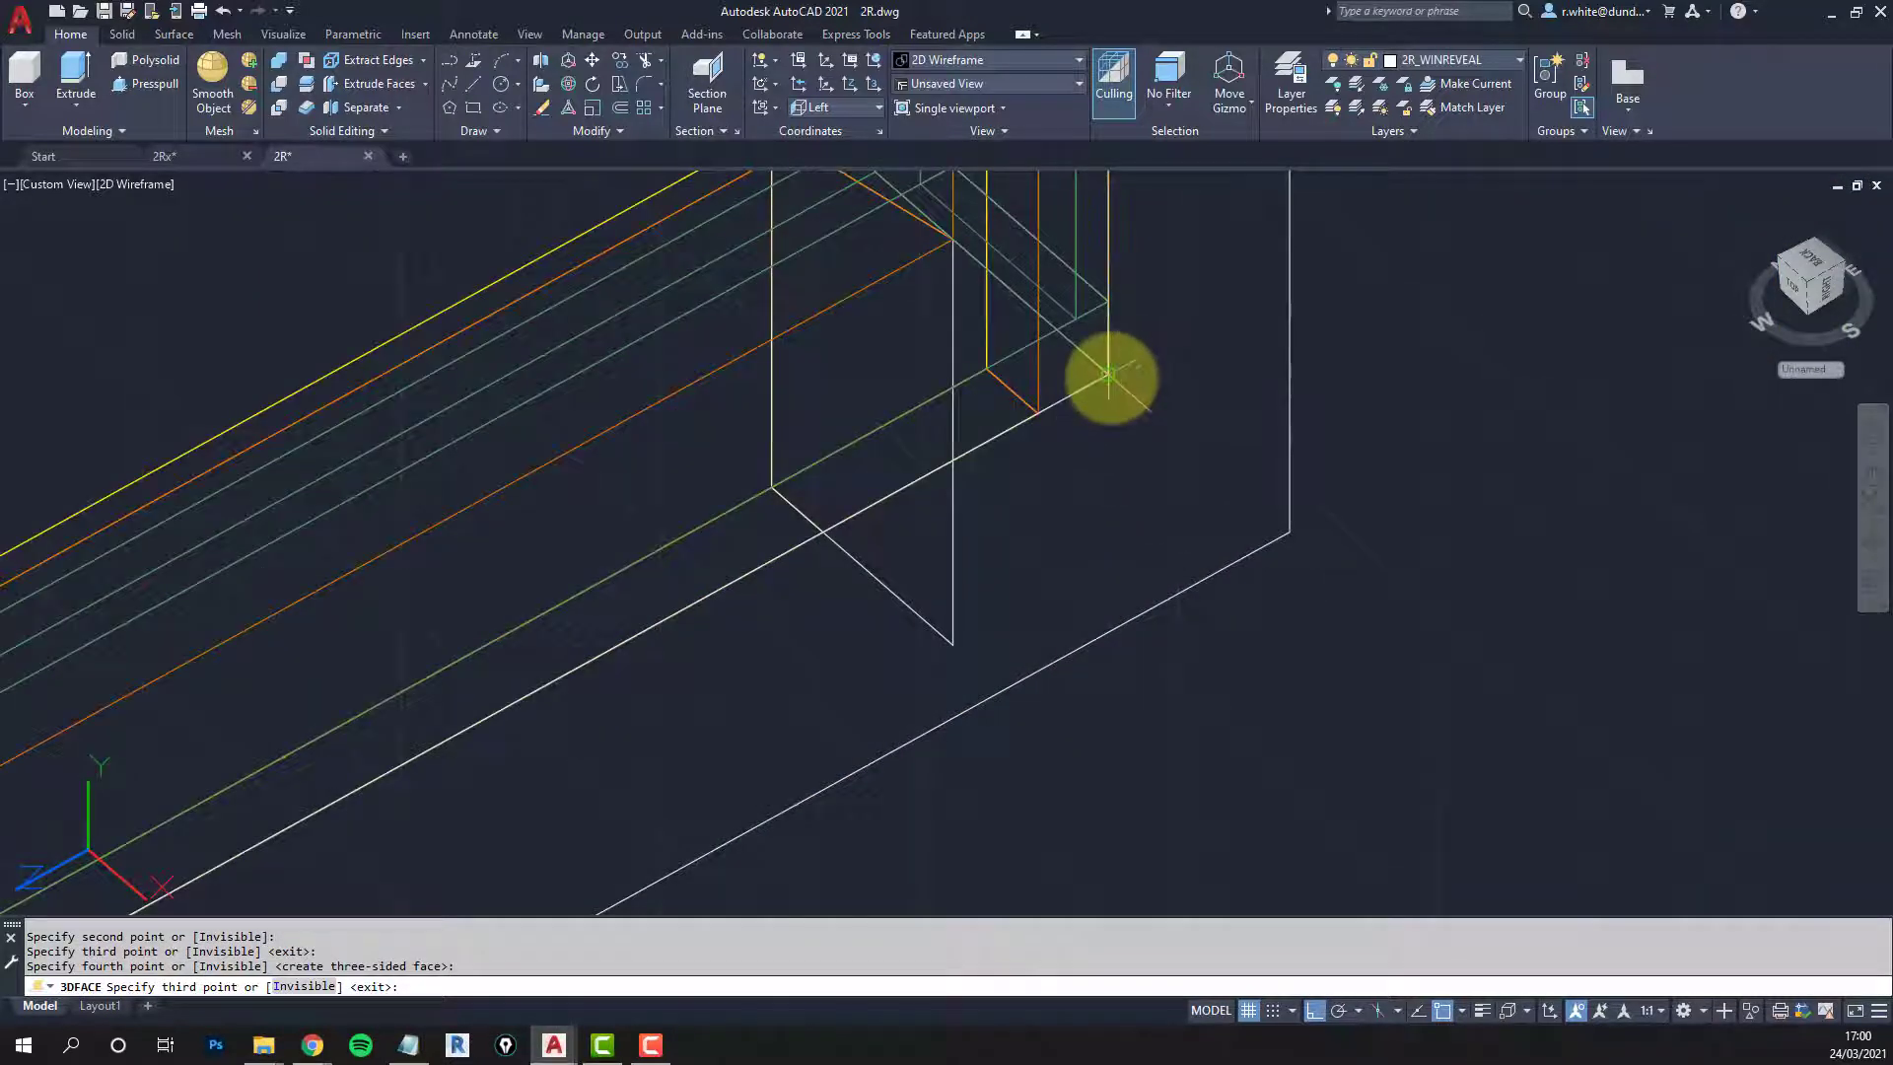
left_click(1109, 374)
left_click(1288, 531)
Step: Continue the 3D face along the bottom of the reveal to the opposite lower corners
scroll(1249, 509, "down", 3)
scroll(1045, 624, "up", 4)
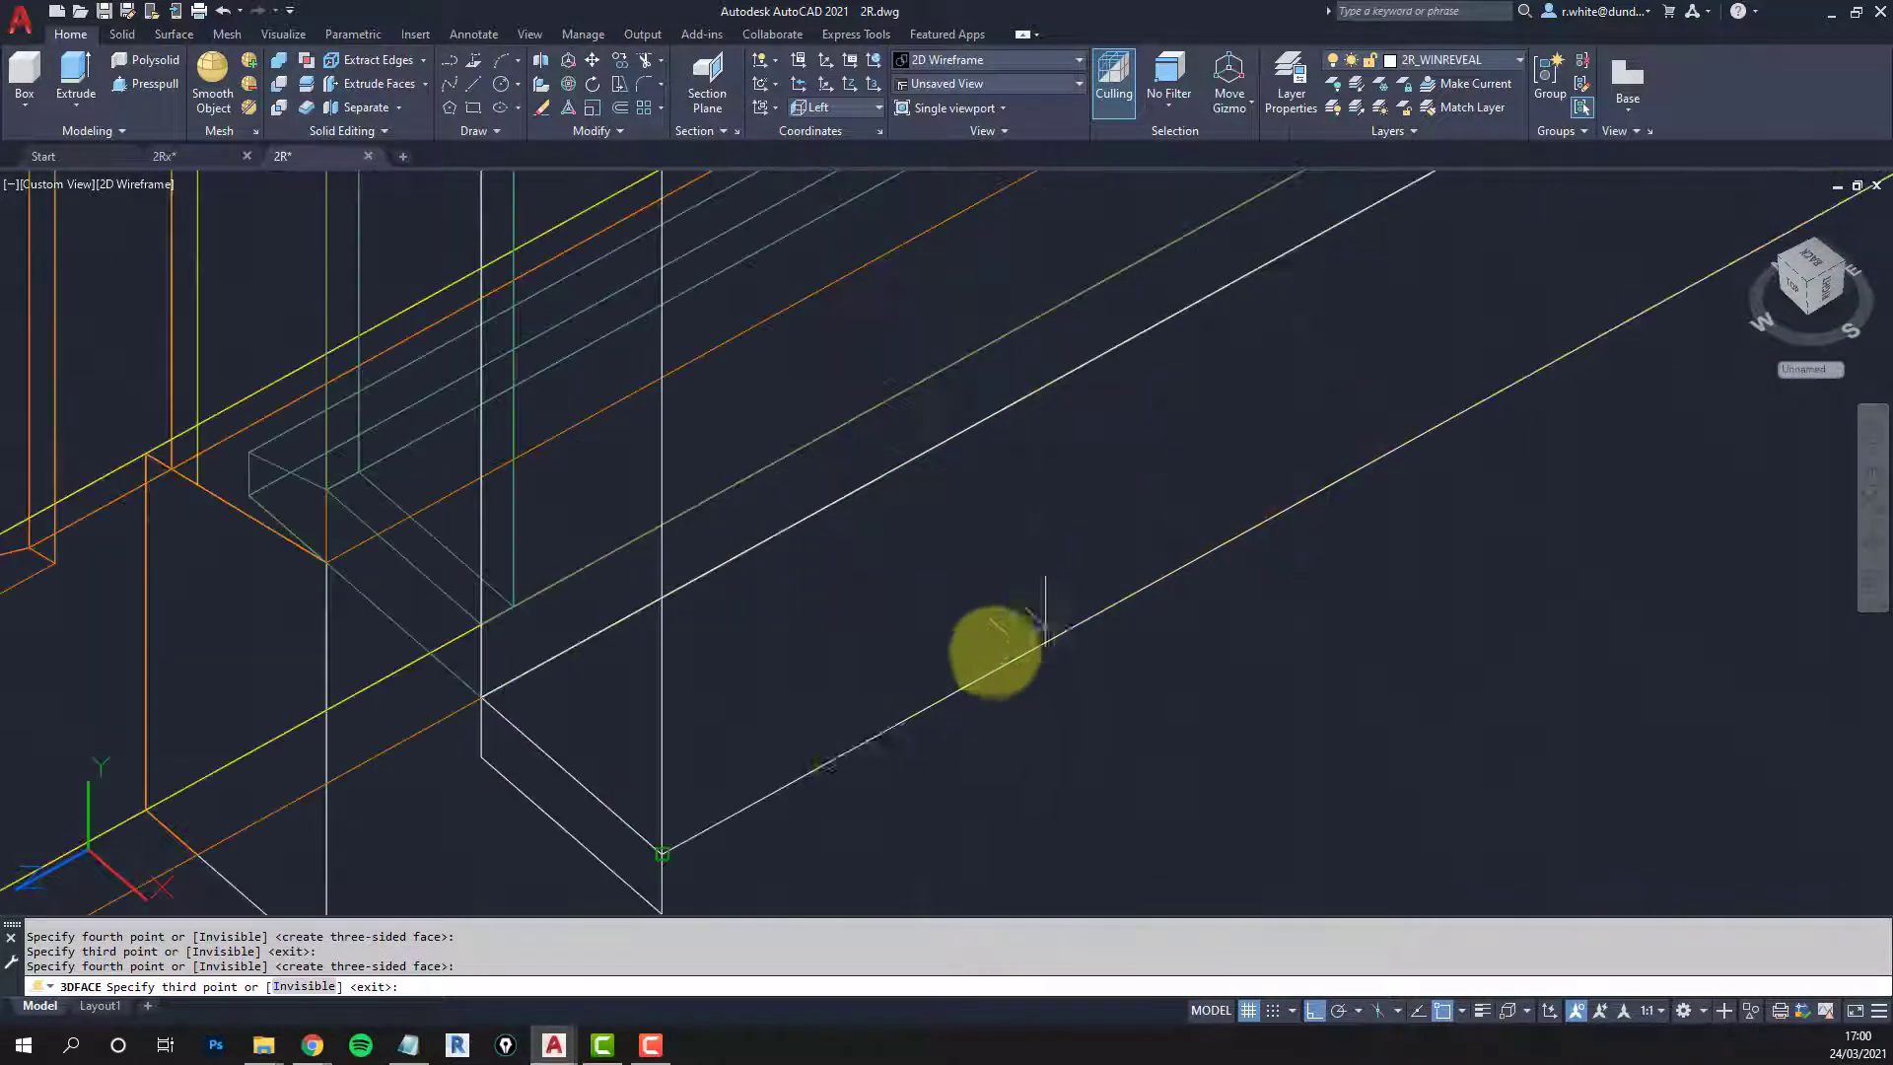
left_click(722, 818)
left_click(483, 698)
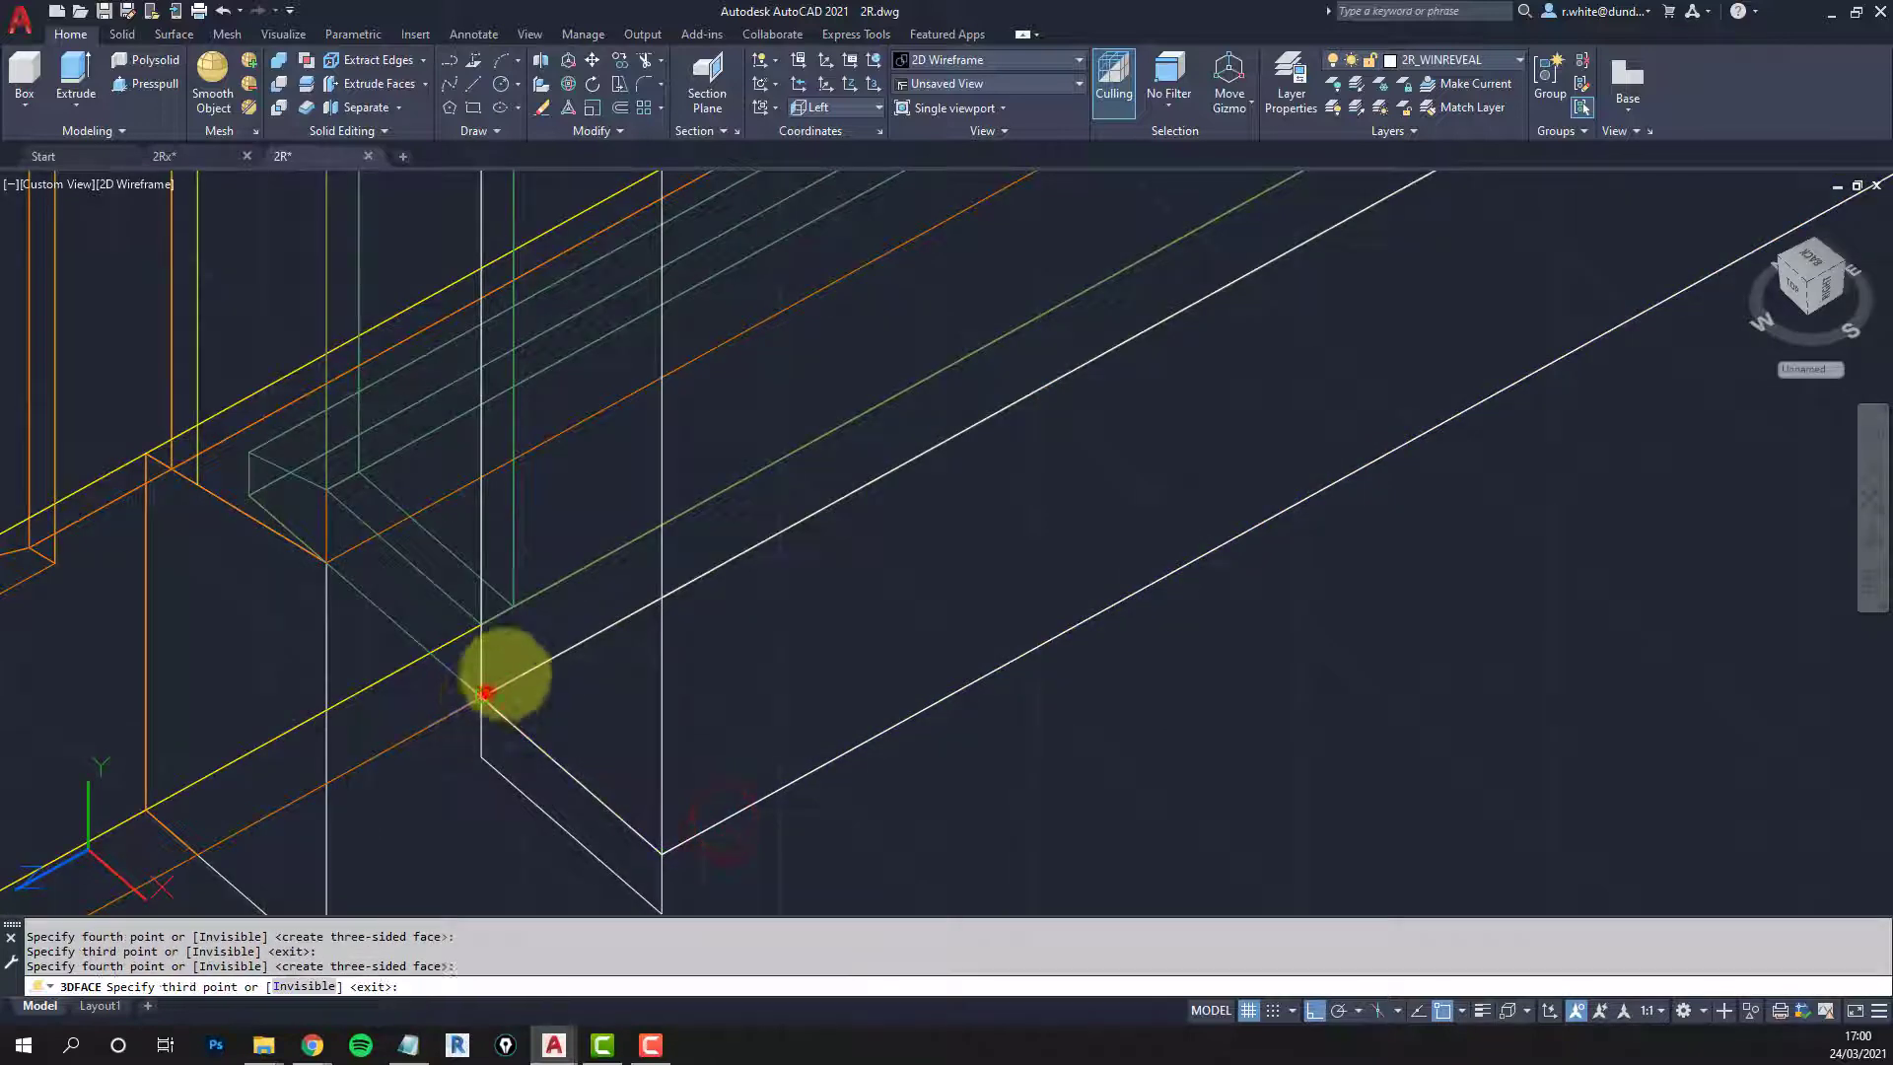
Step: Continue the 3D face up the reveal jamb farthest from the existing window, closing the reveal at the head, and end the command
scroll(532, 710, "down", 3)
middle_click_drag(680, 631, 750, 903)
middle_click_drag(699, 308, 777, 611)
scroll(657, 433, "up", 2)
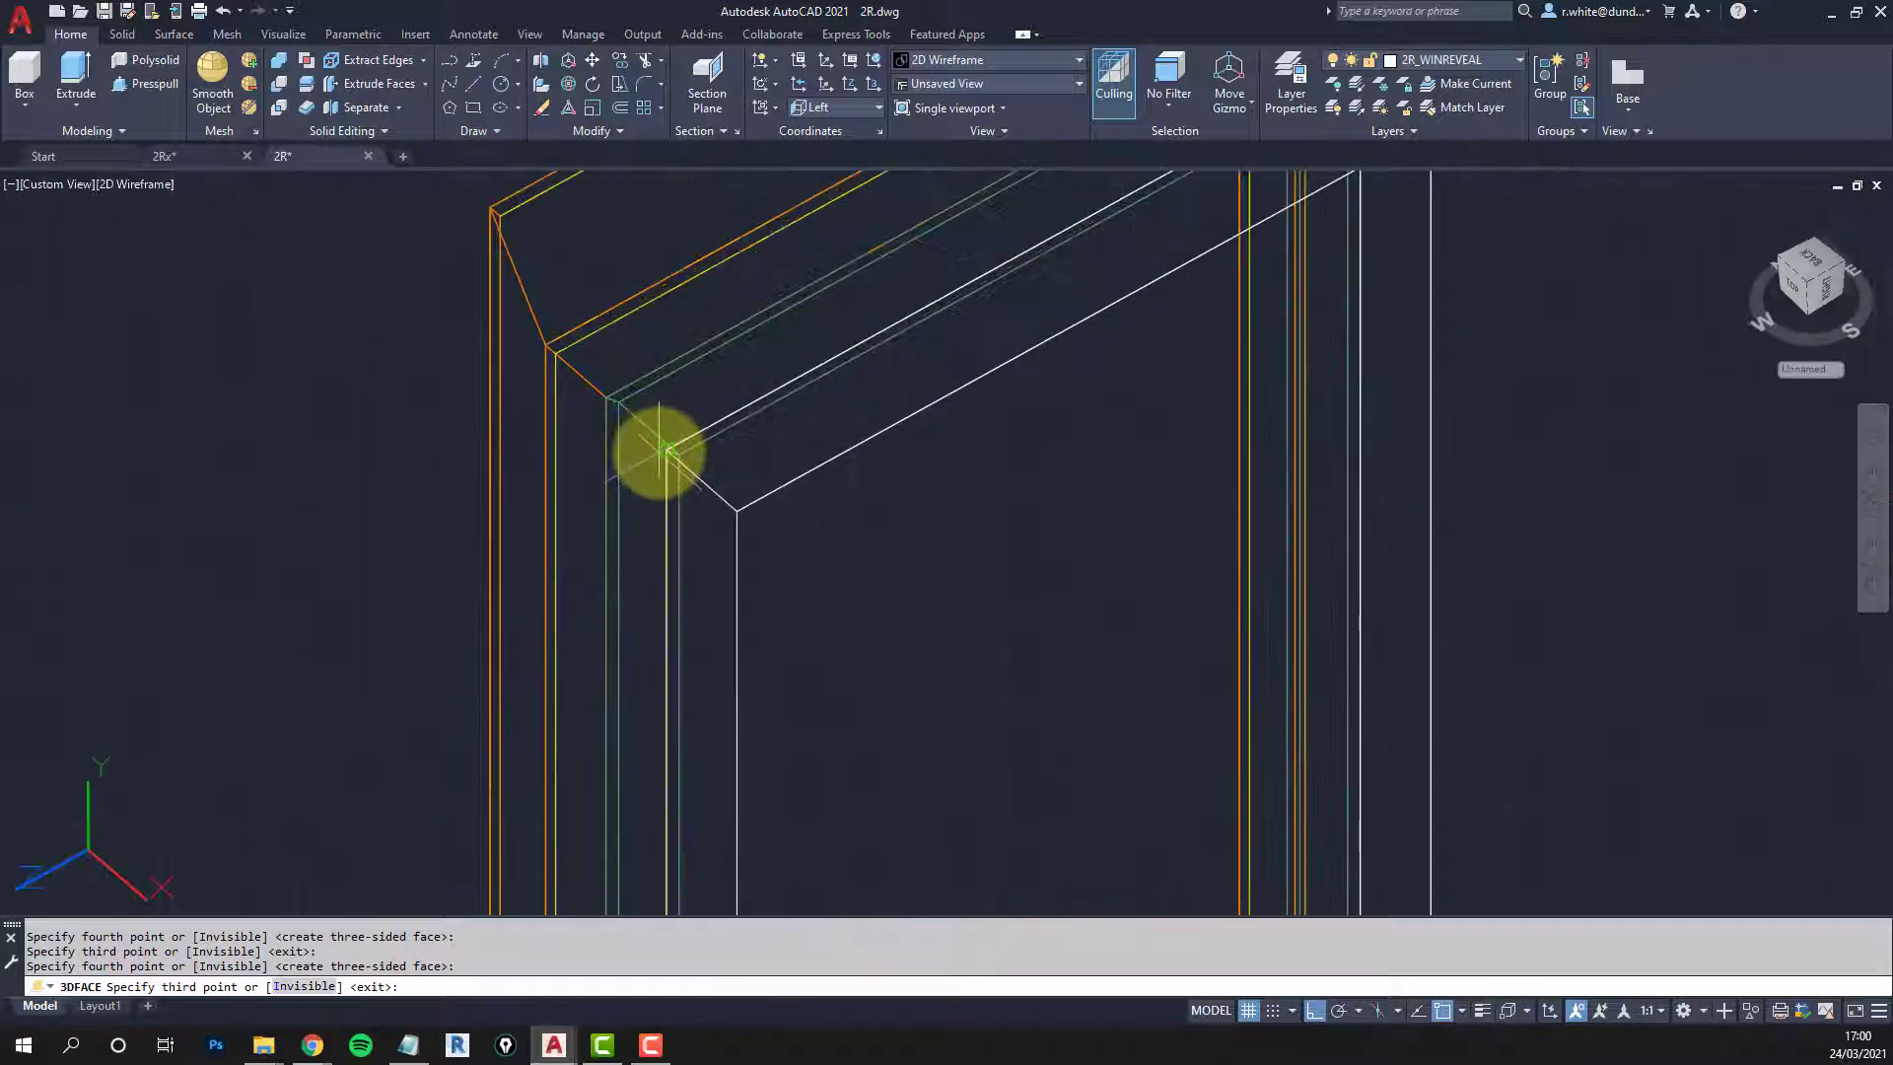
left_click(661, 451)
scroll(743, 508, "down", 4)
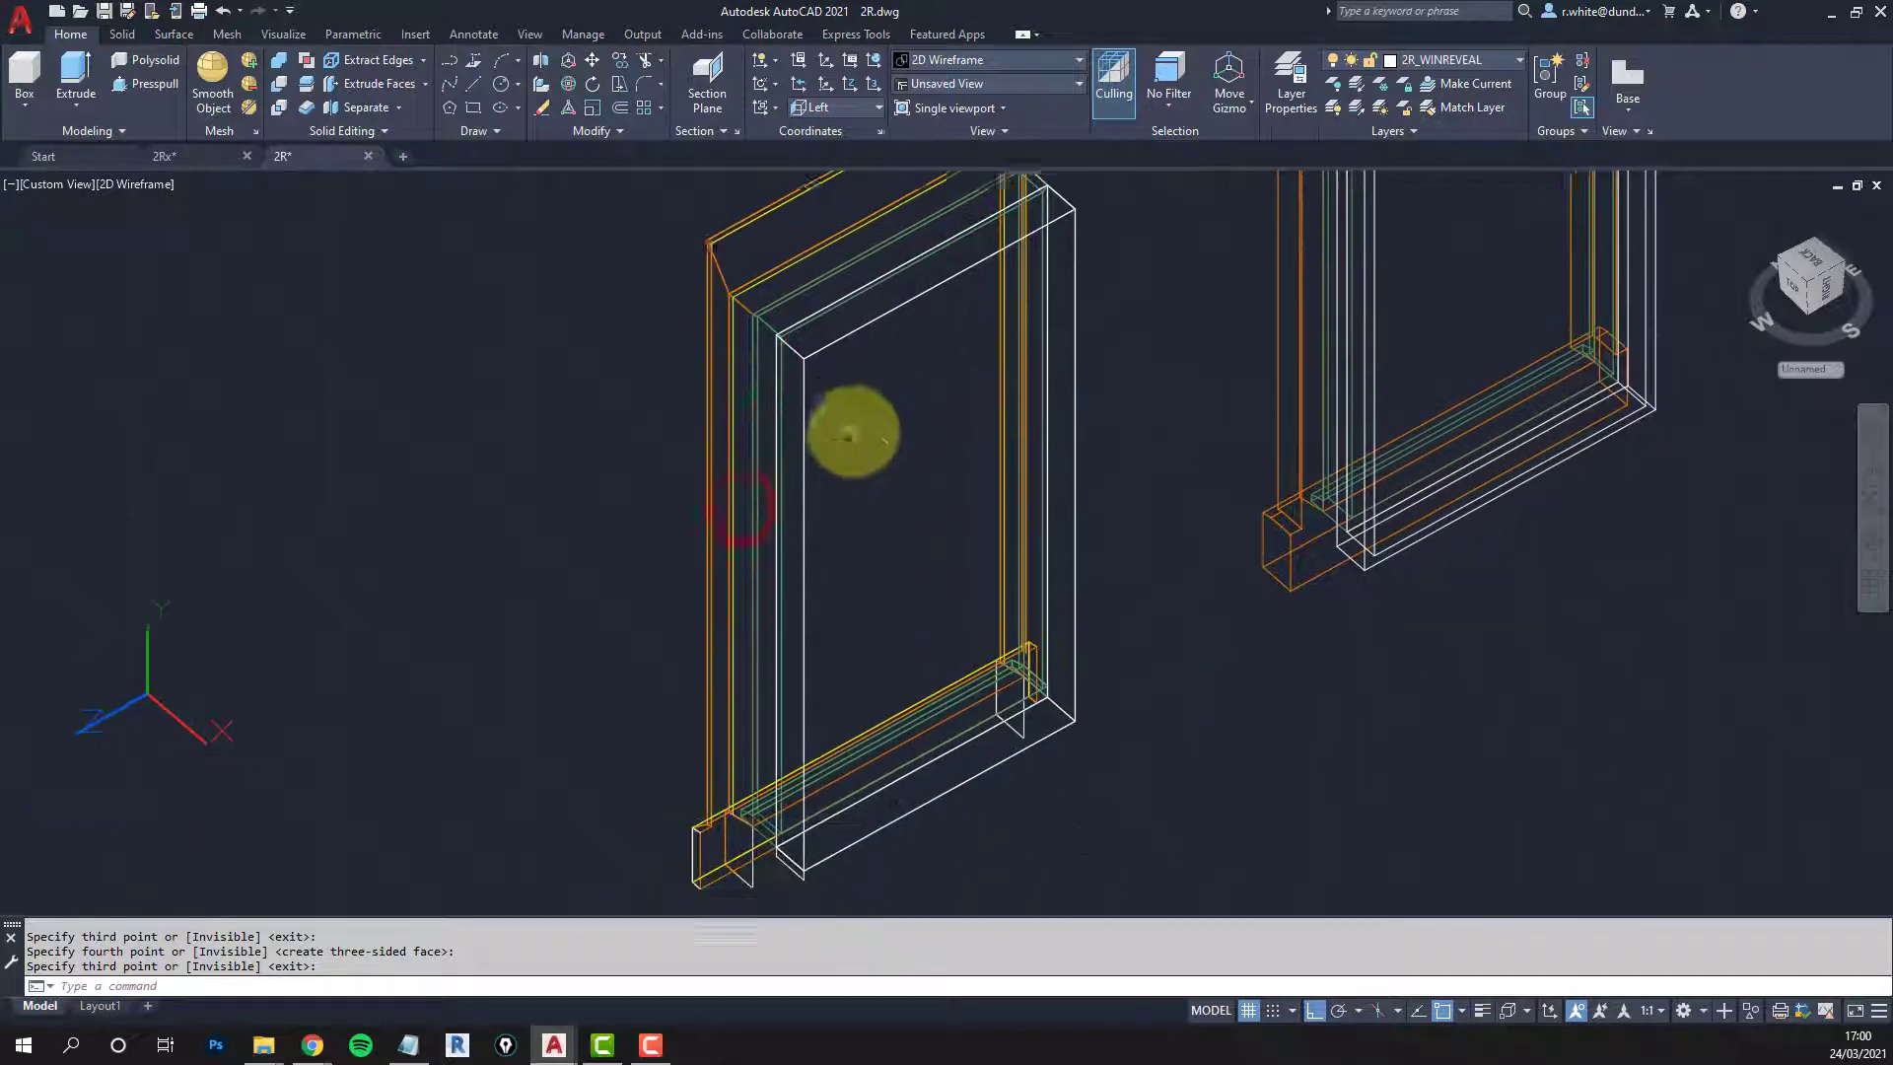
key("Escape")
key("Escape")
scroll(937, 683, "up", 3)
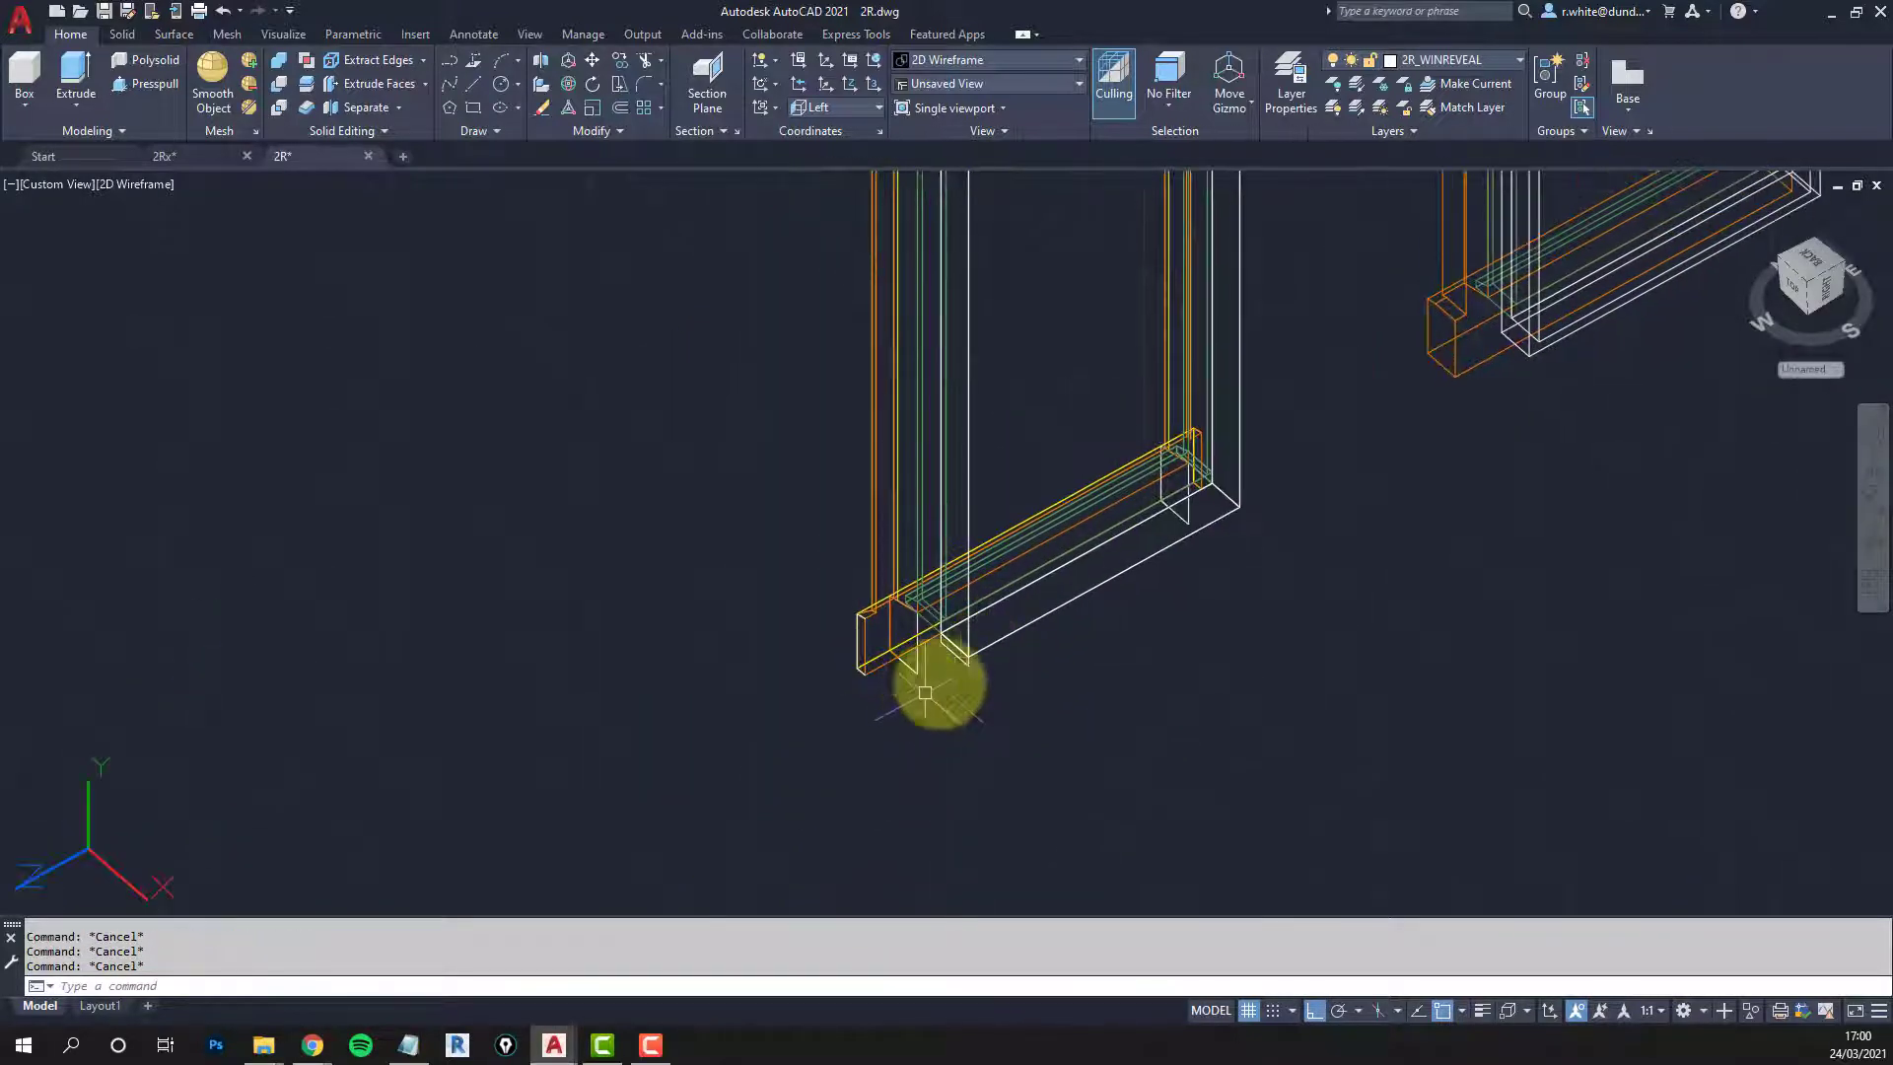
middle_click_drag(907, 631, 1181, 646, "shift")
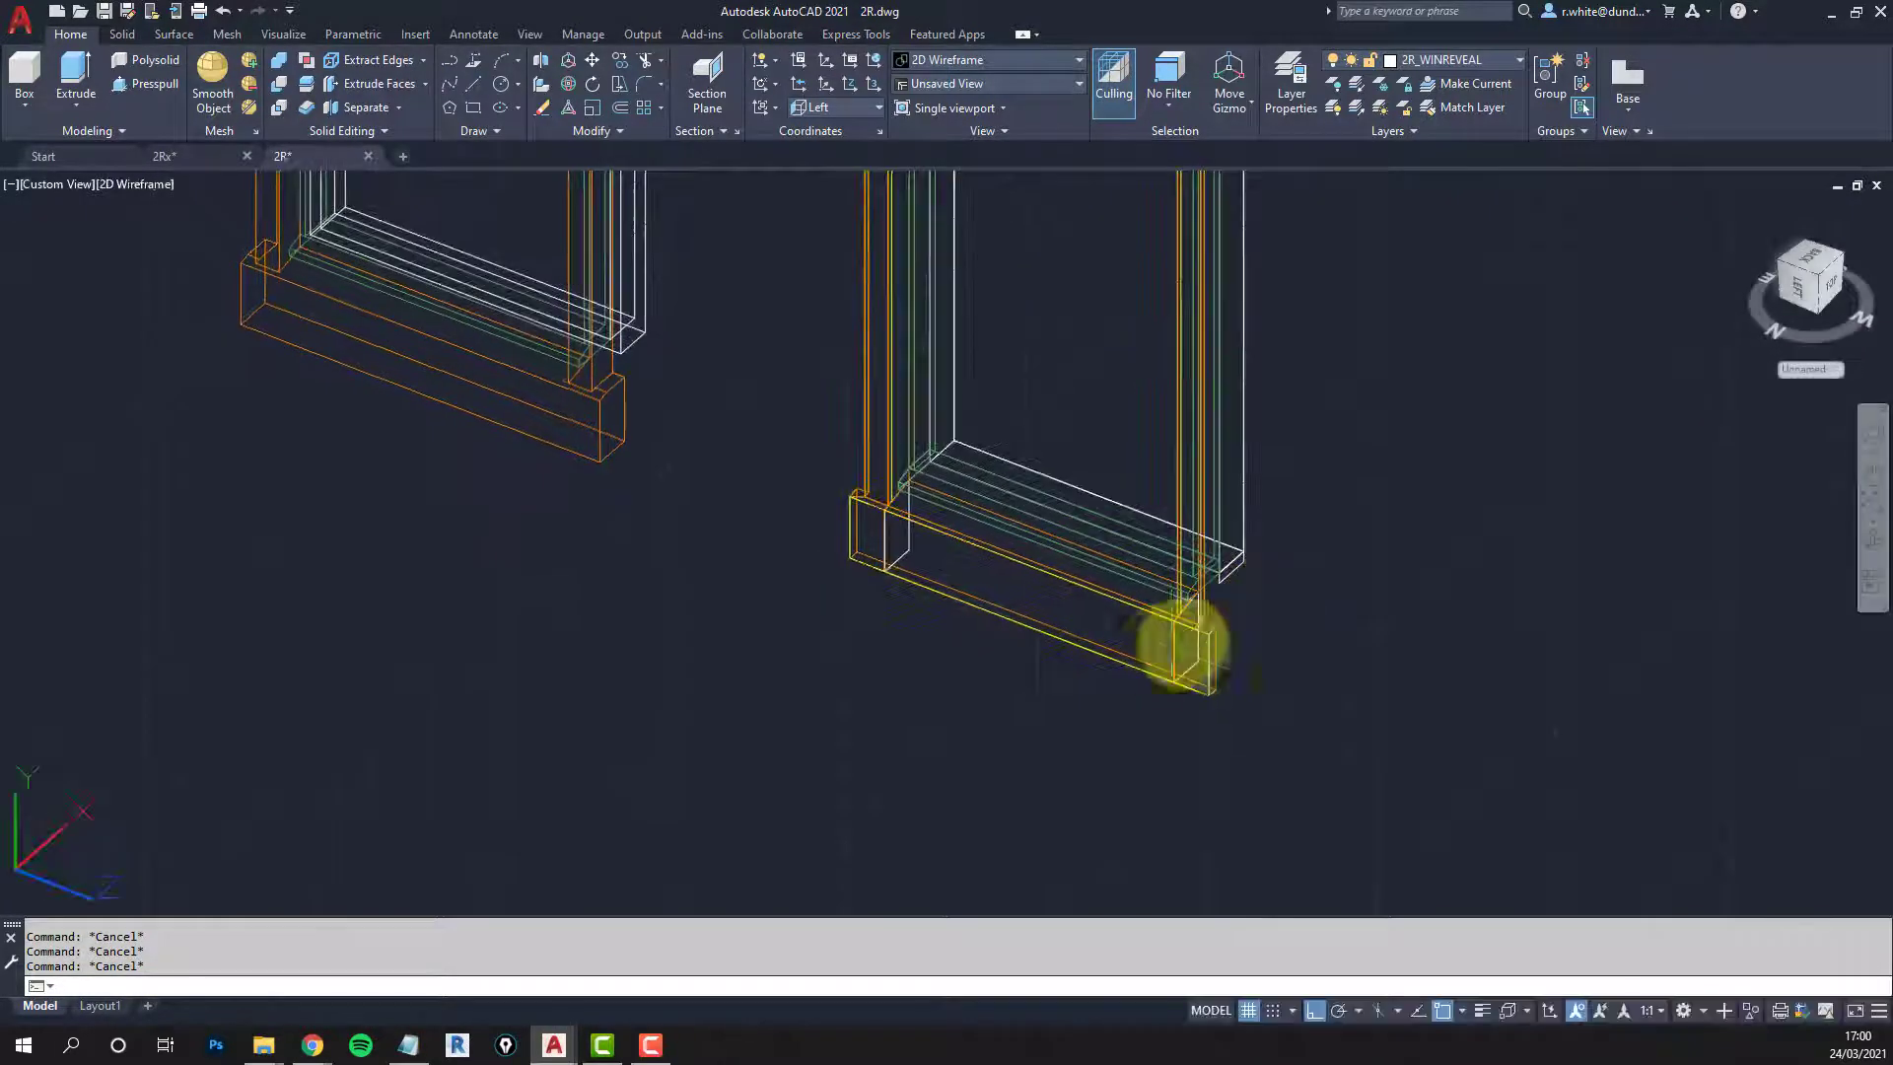
type("e")
key("Return")
type("w")
key("Return")
left_click(1119, 732)
left_click(1368, 448)
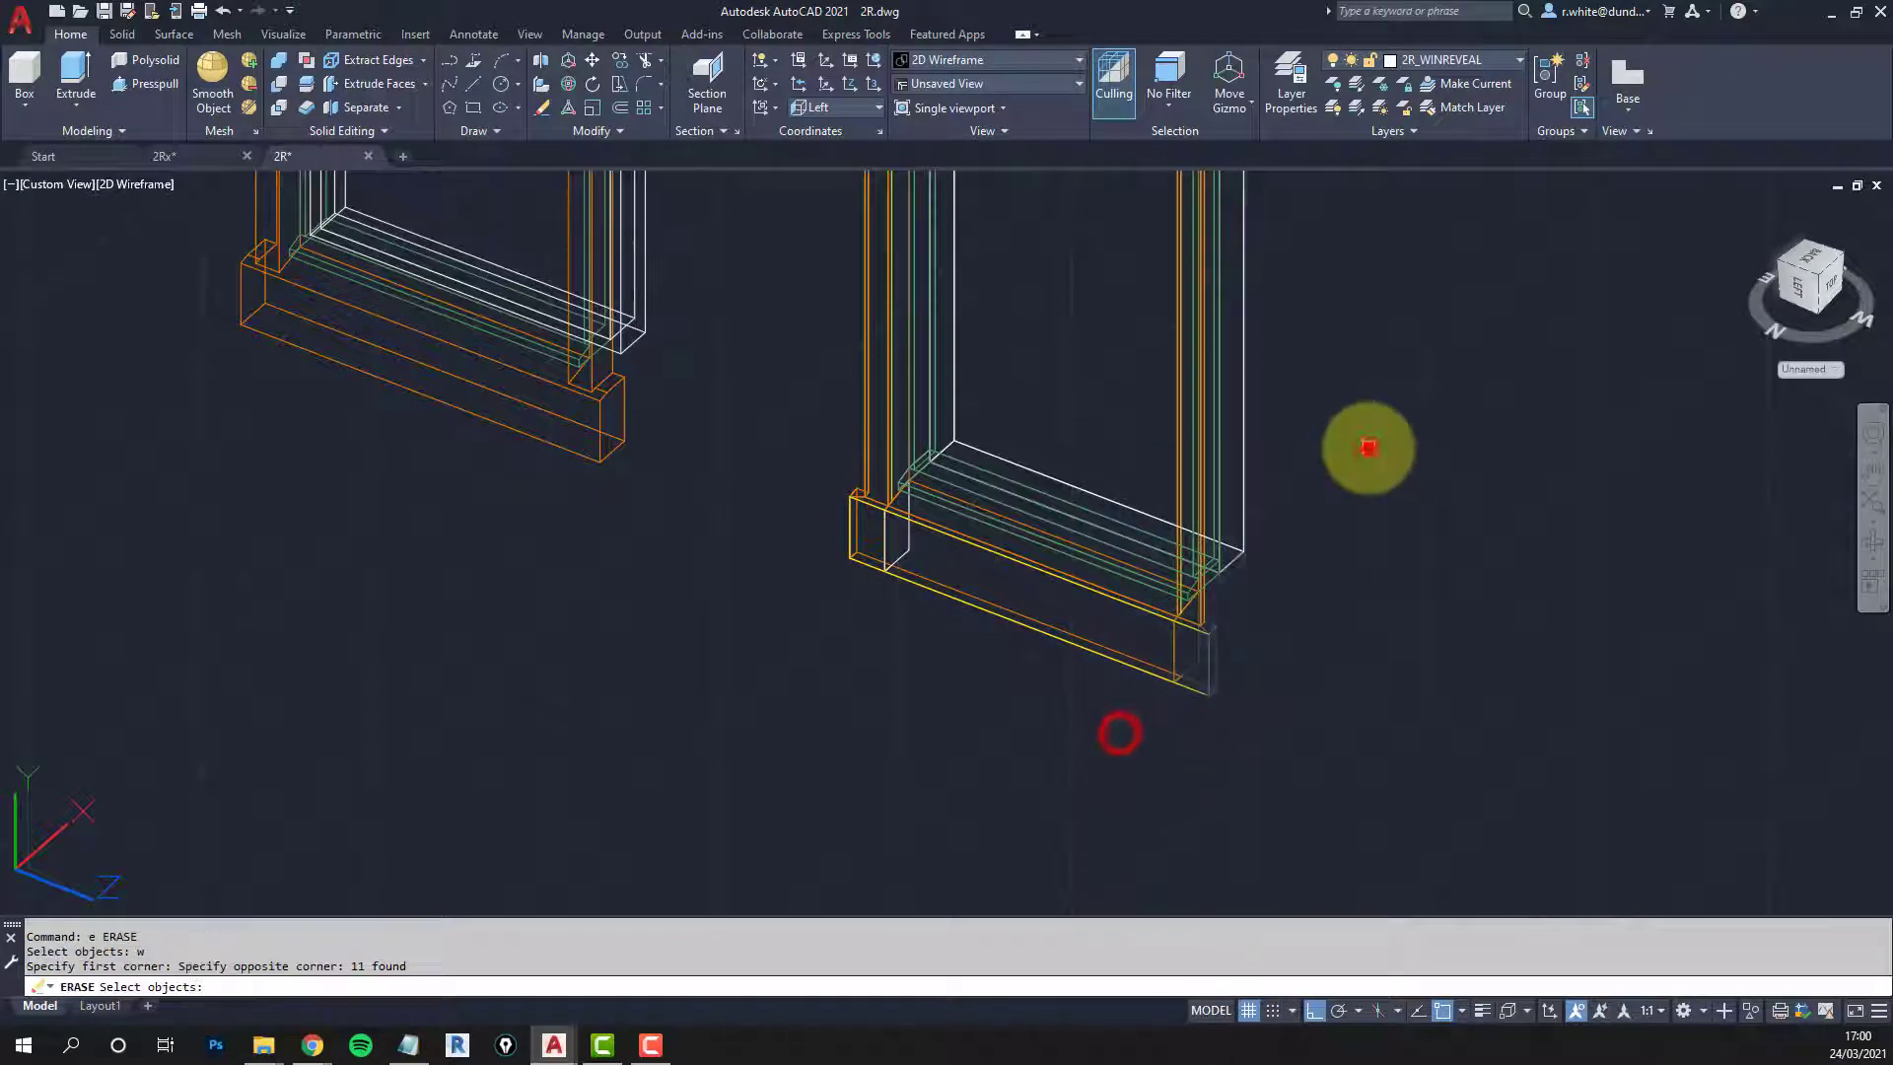
key("Escape")
key("Escape")
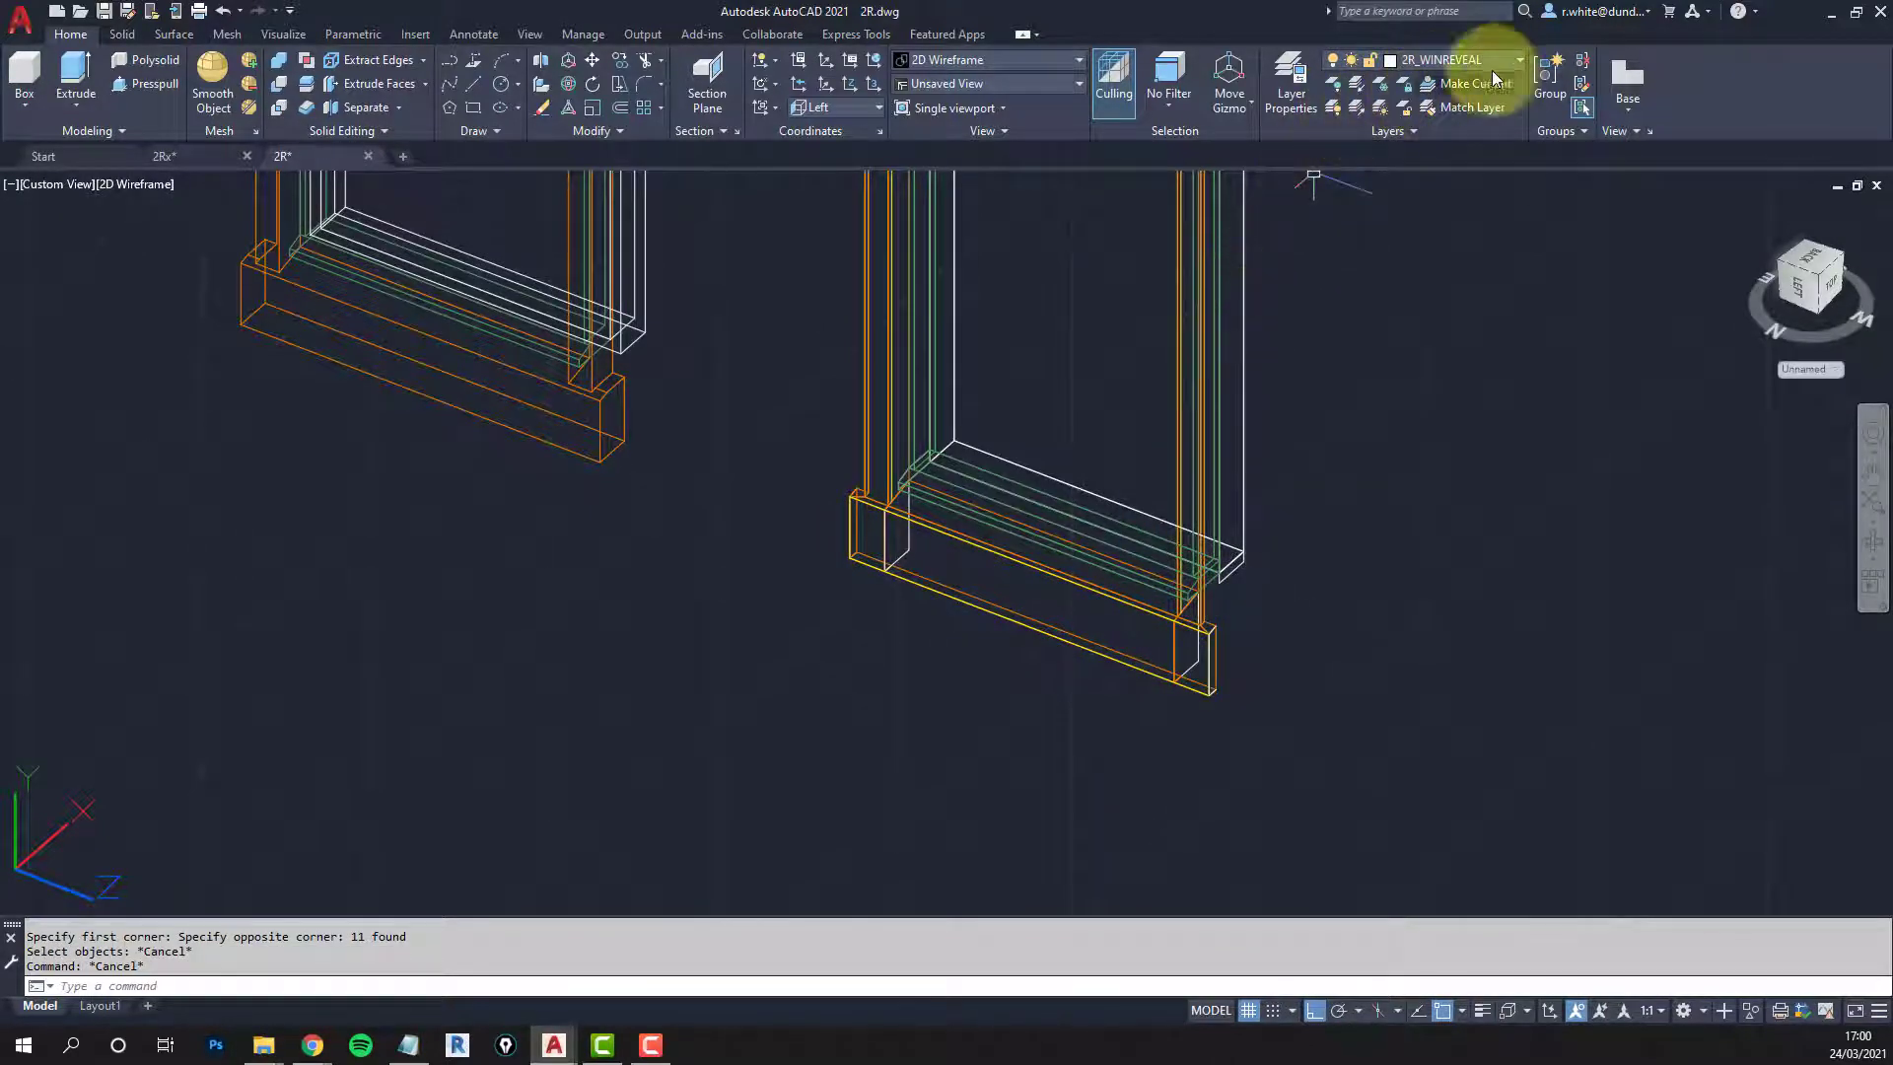
Step: Make layer 0 current and turn off the 2R_WINREVEAL, 2R_WIN1 and 2R_WINSURROUND layers by picking objects on them
left_click(1518, 61)
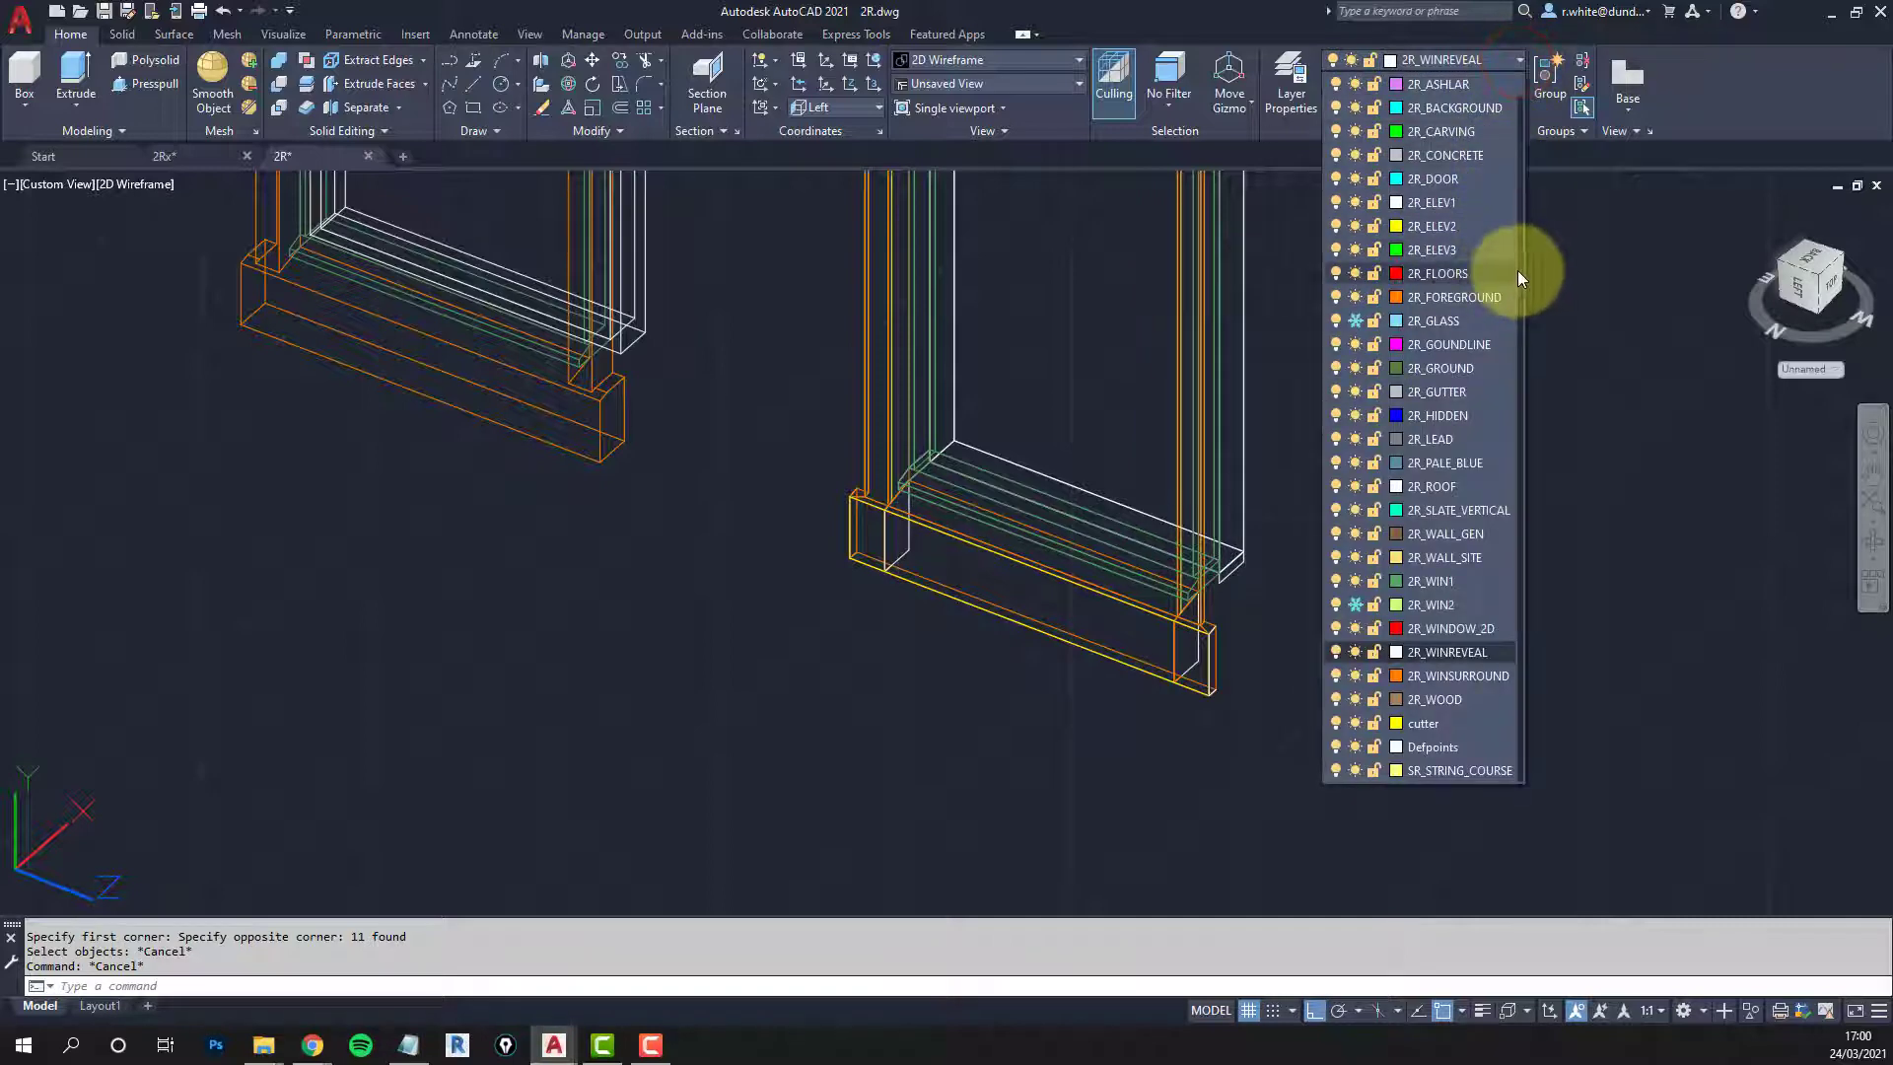
left_click(1523, 261)
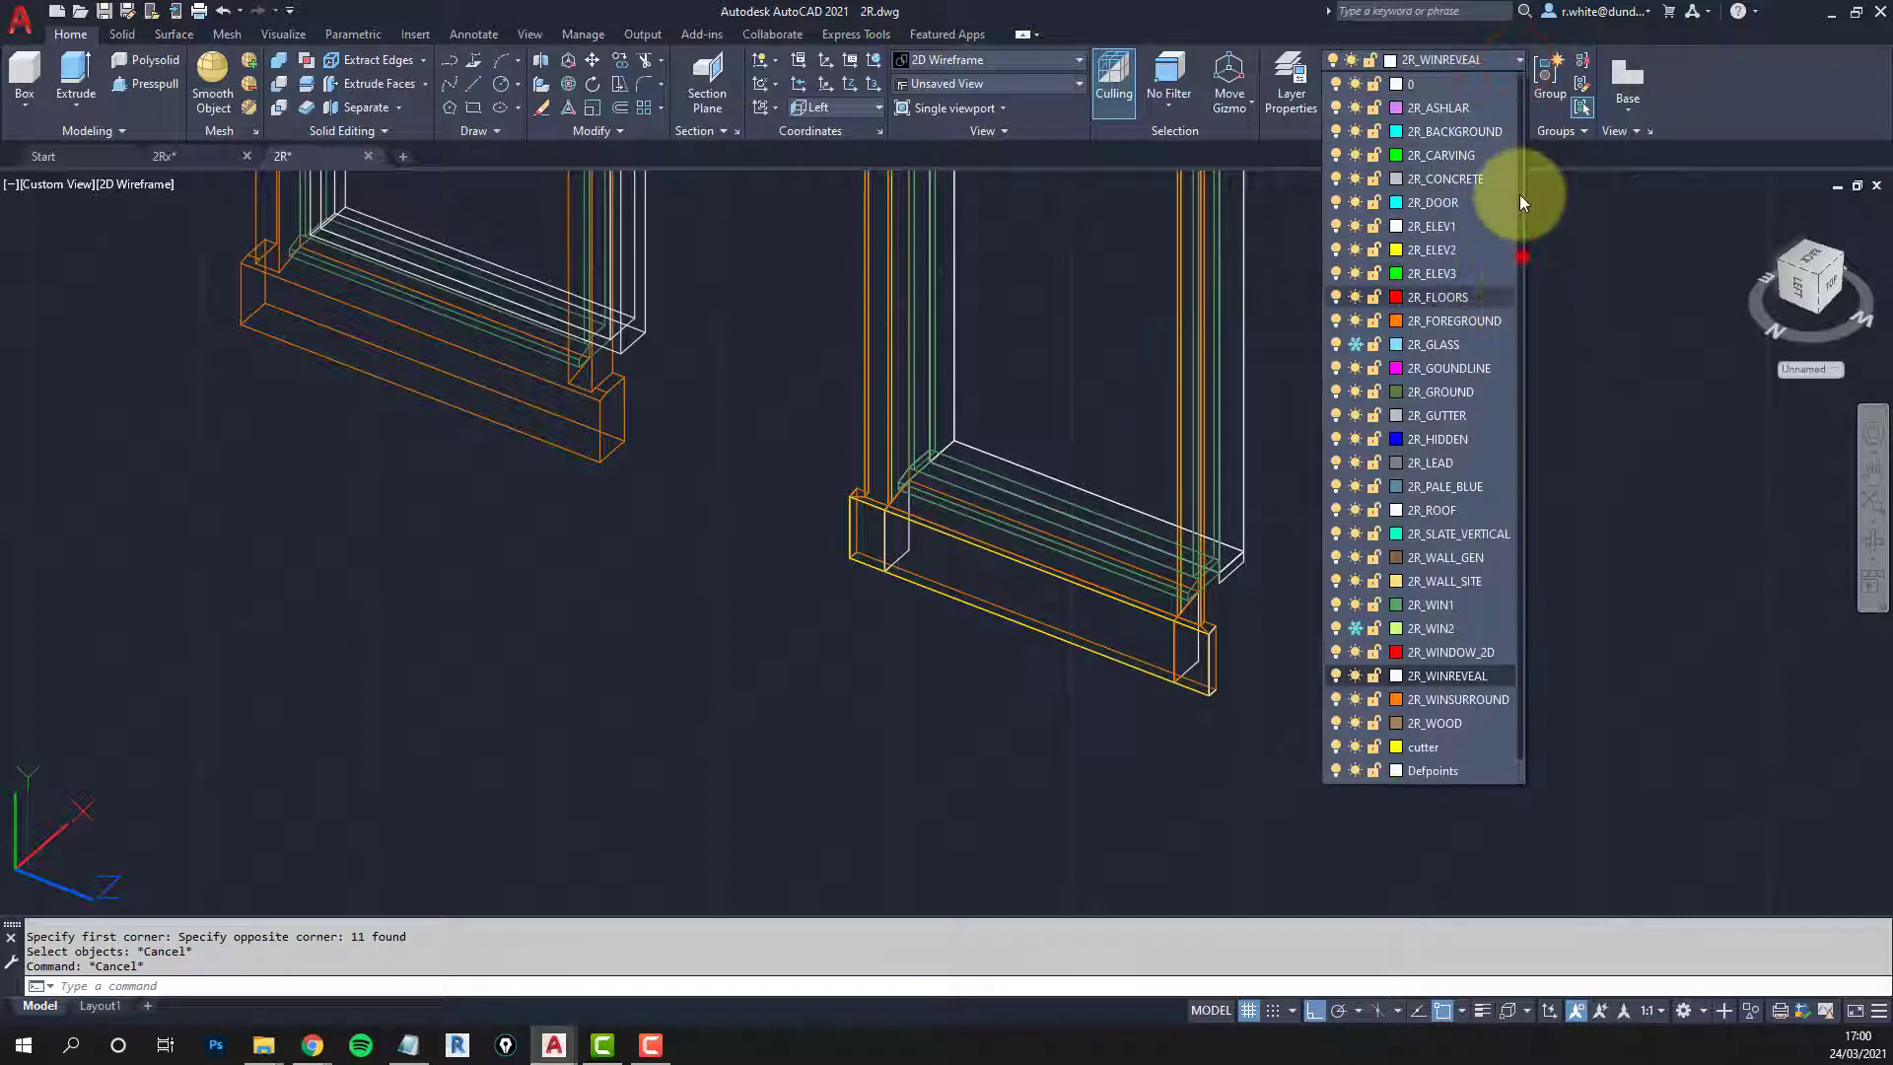
left_click(1445, 87)
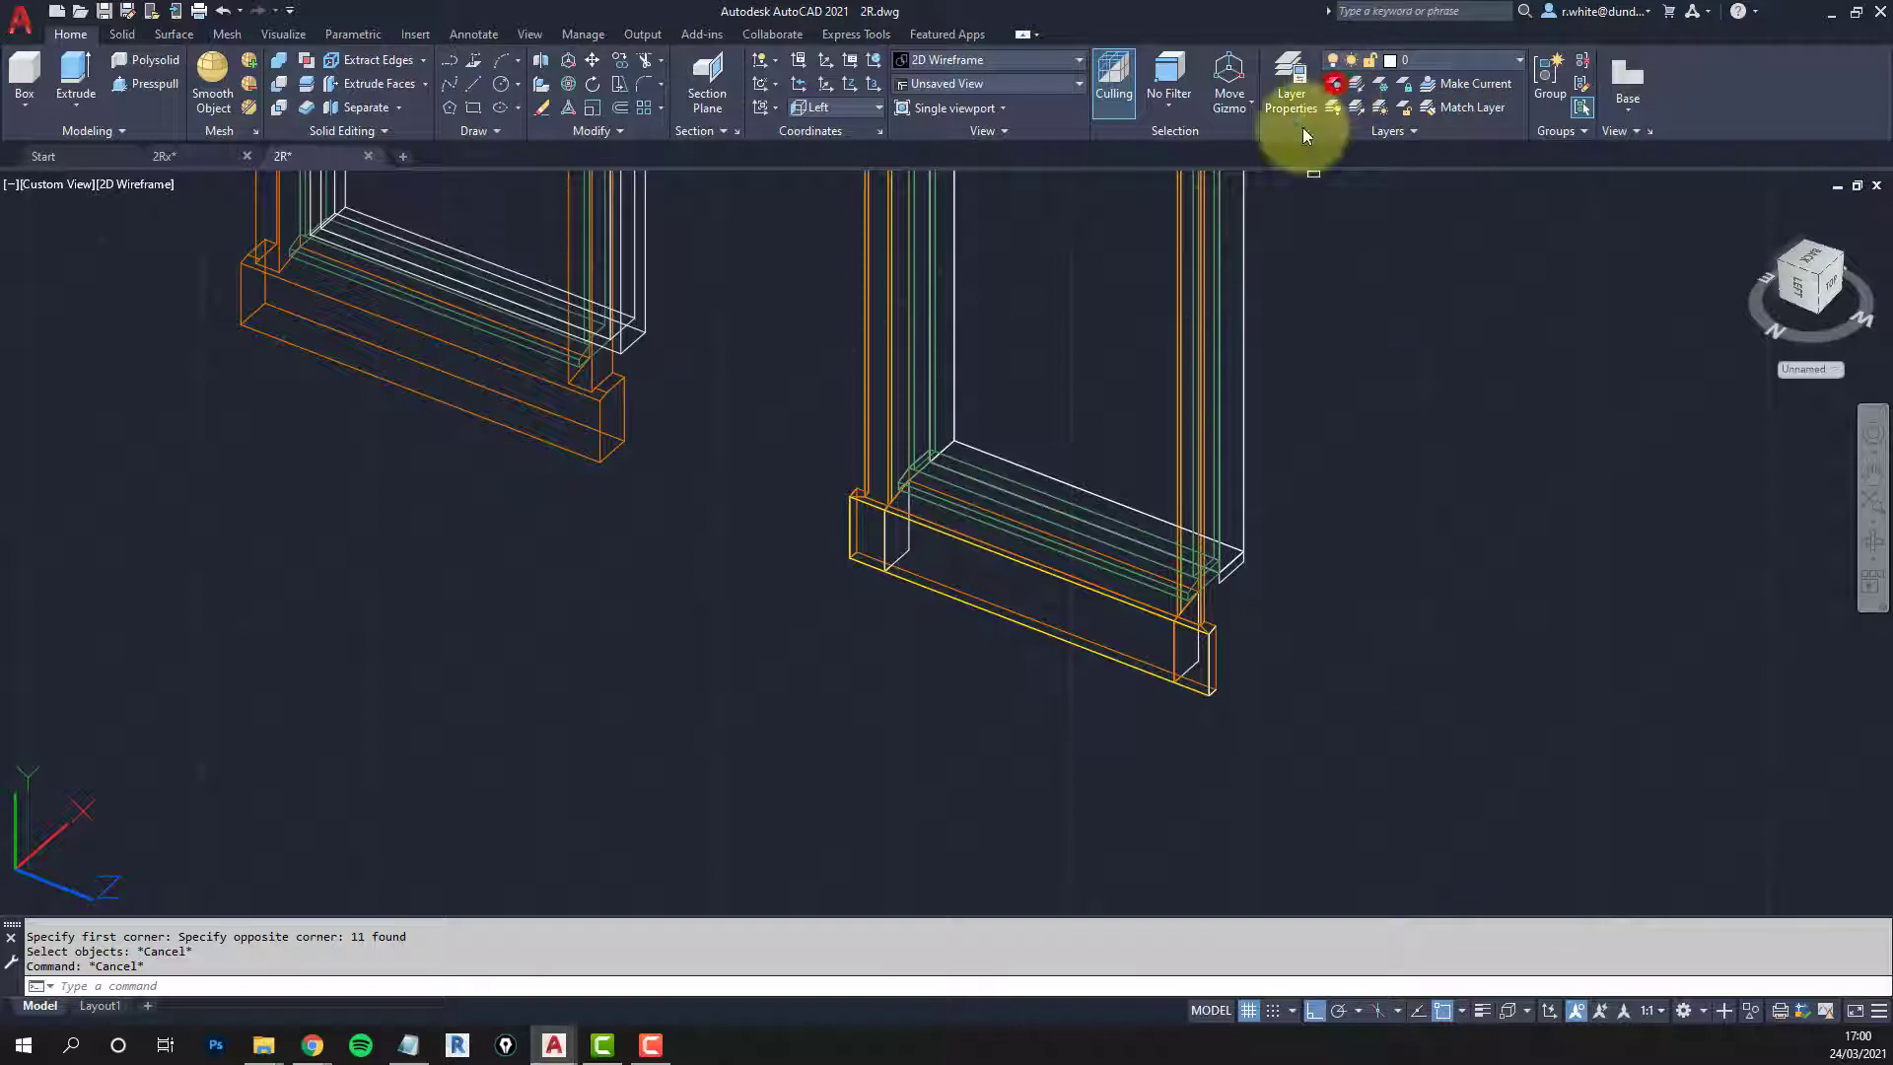
left_click(1335, 83)
left_click(953, 409)
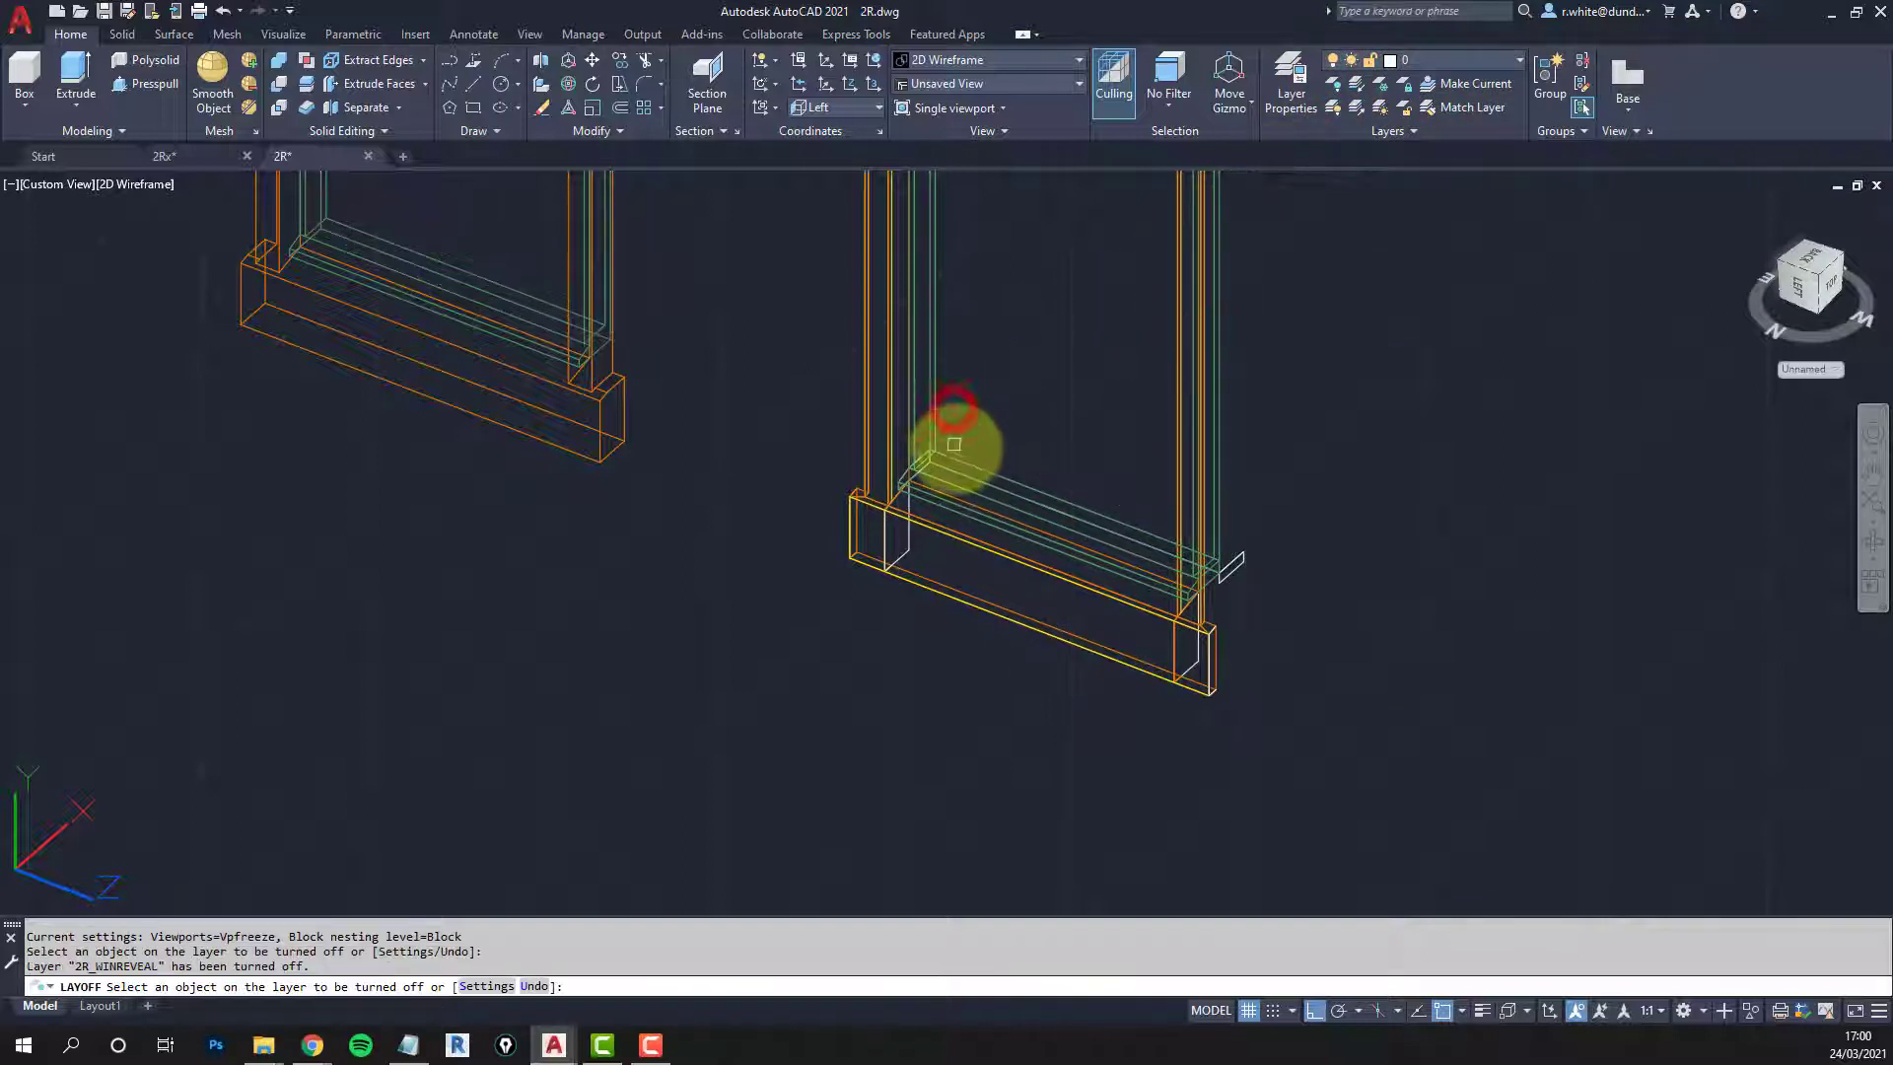
left_click(963, 456)
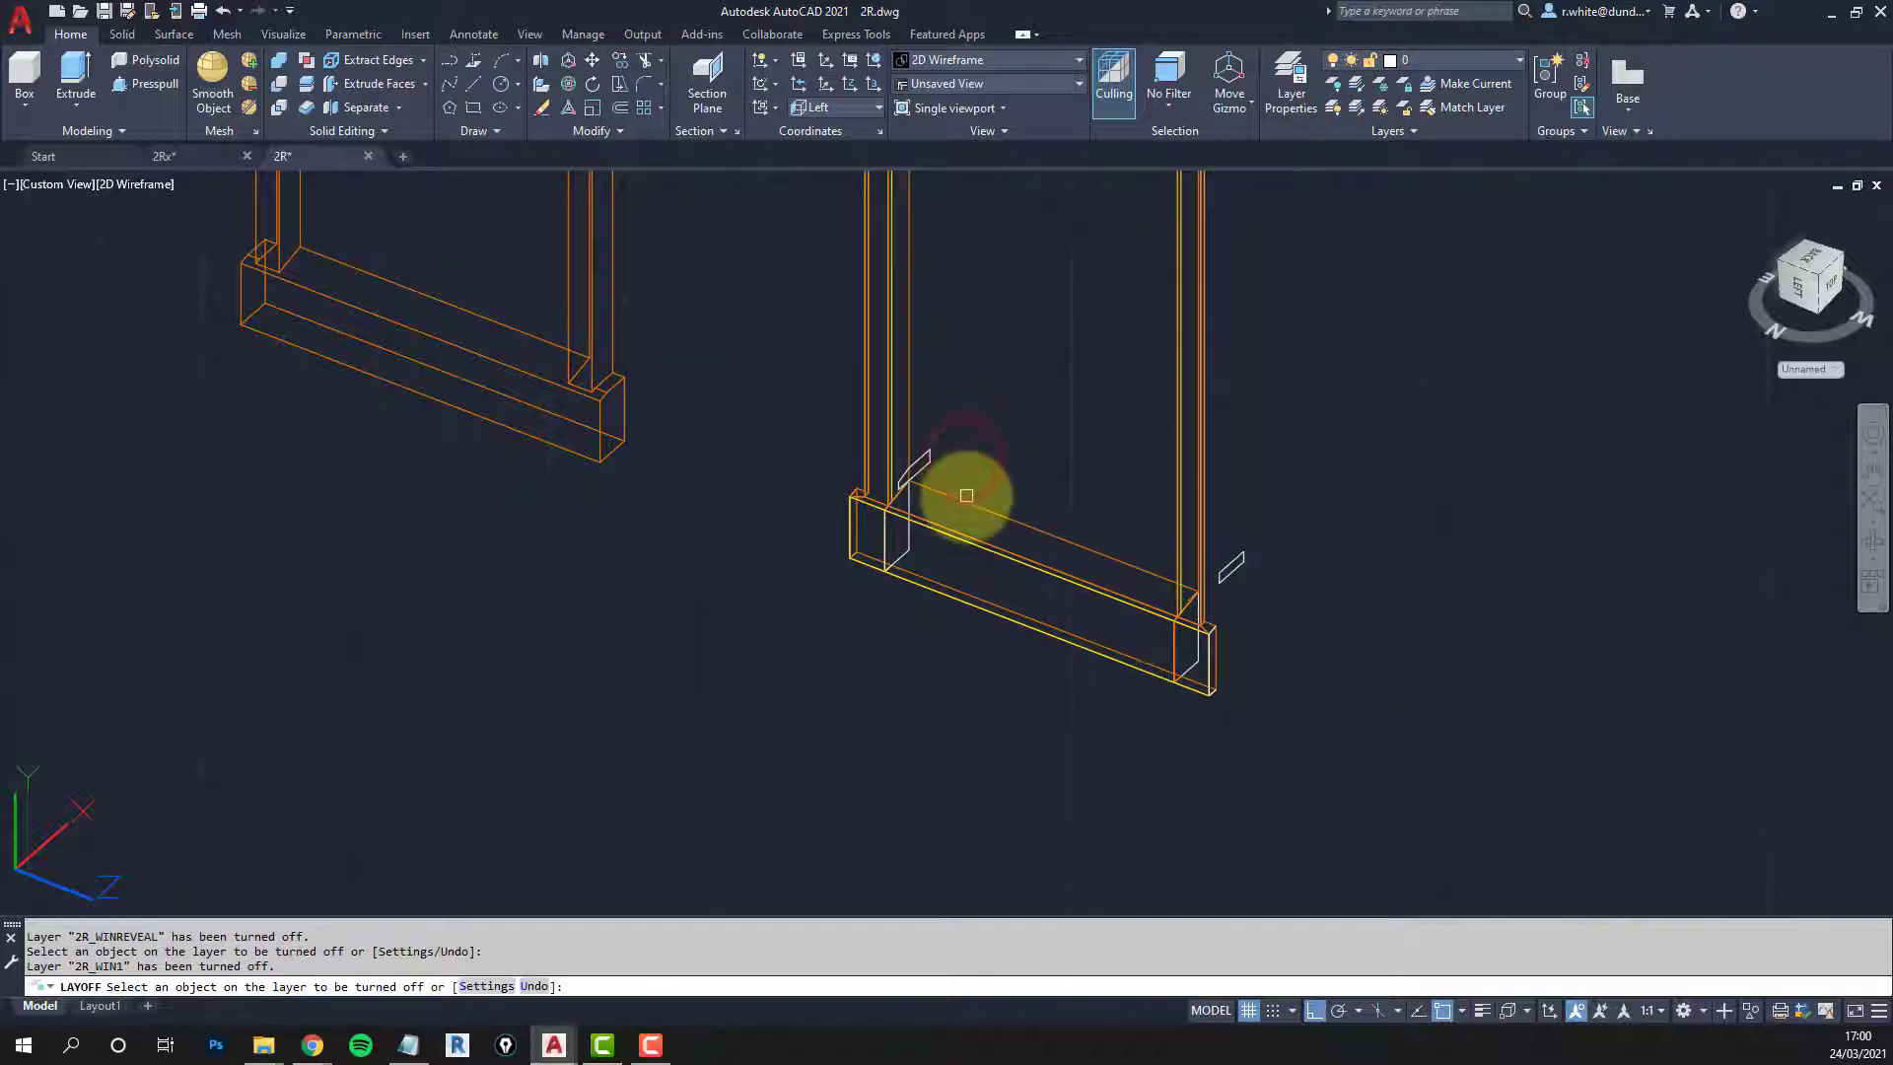
left_click(966, 497)
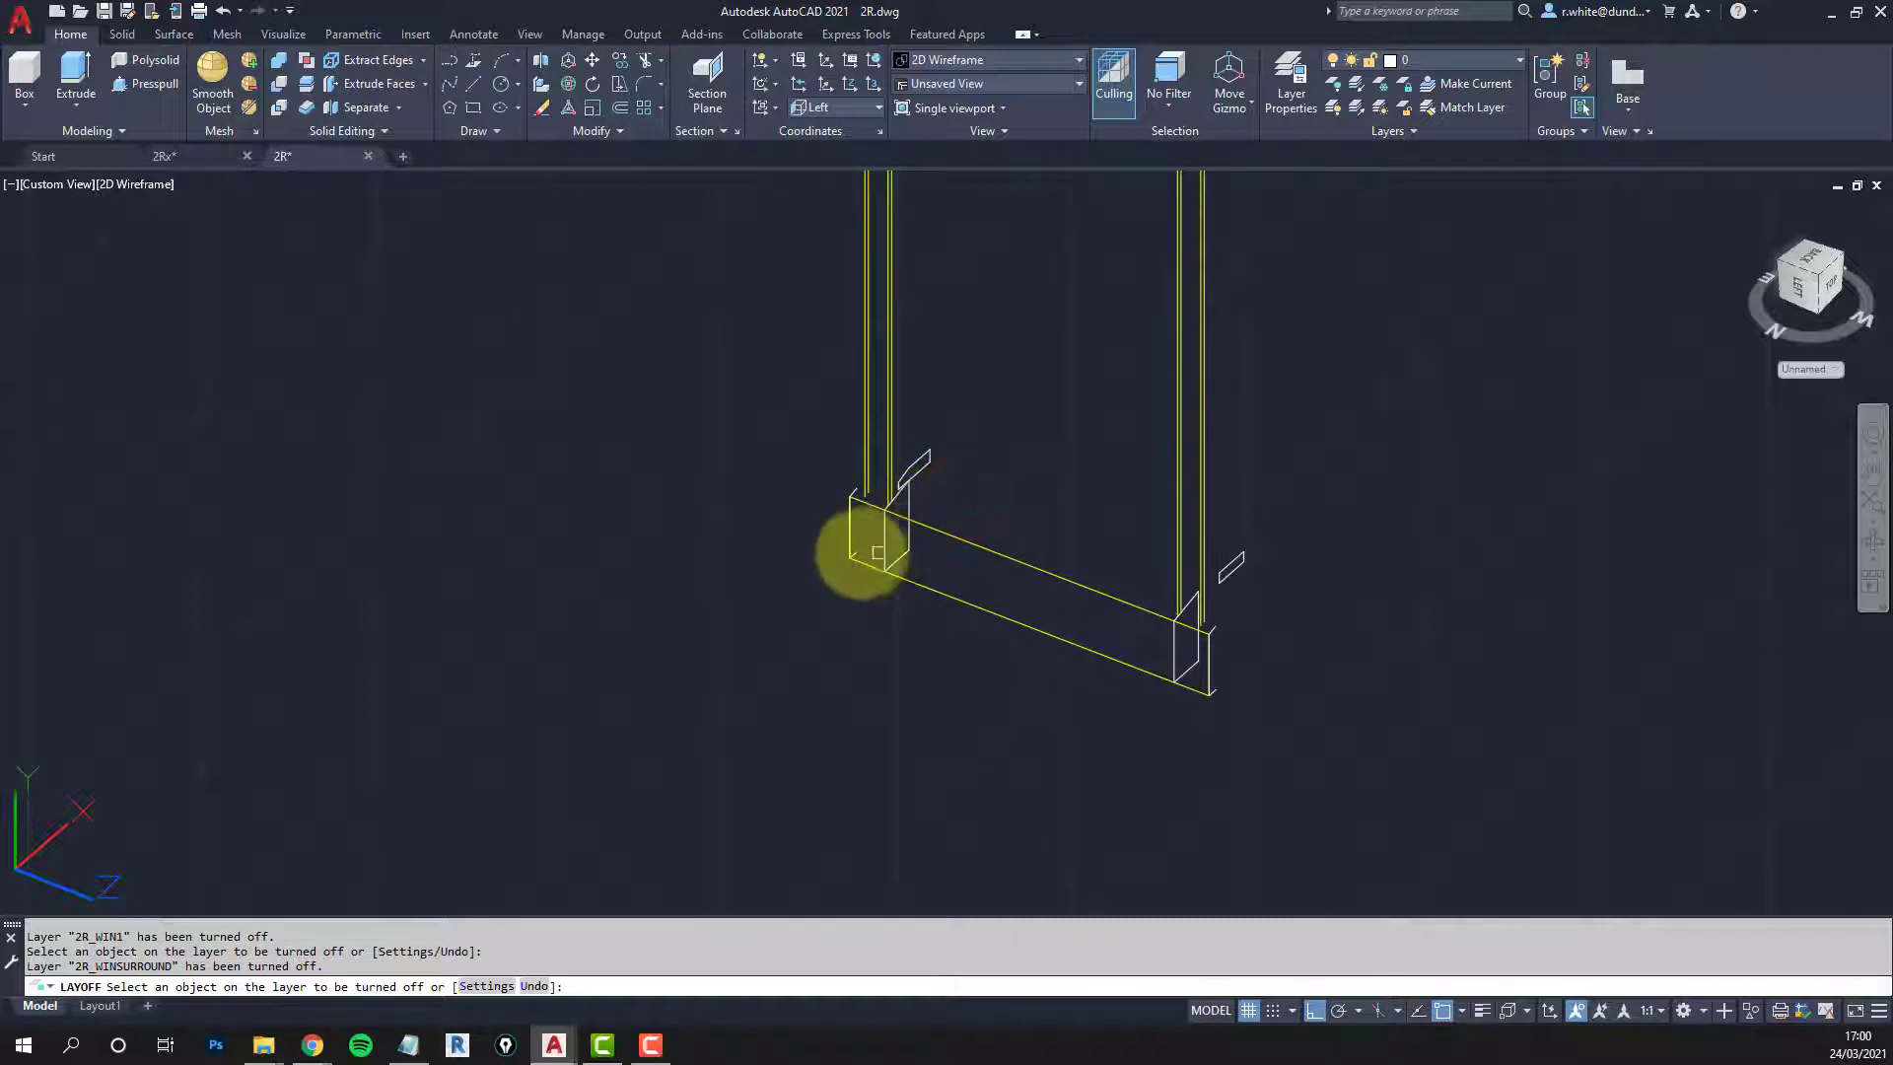
scroll(1144, 651, "down", 4)
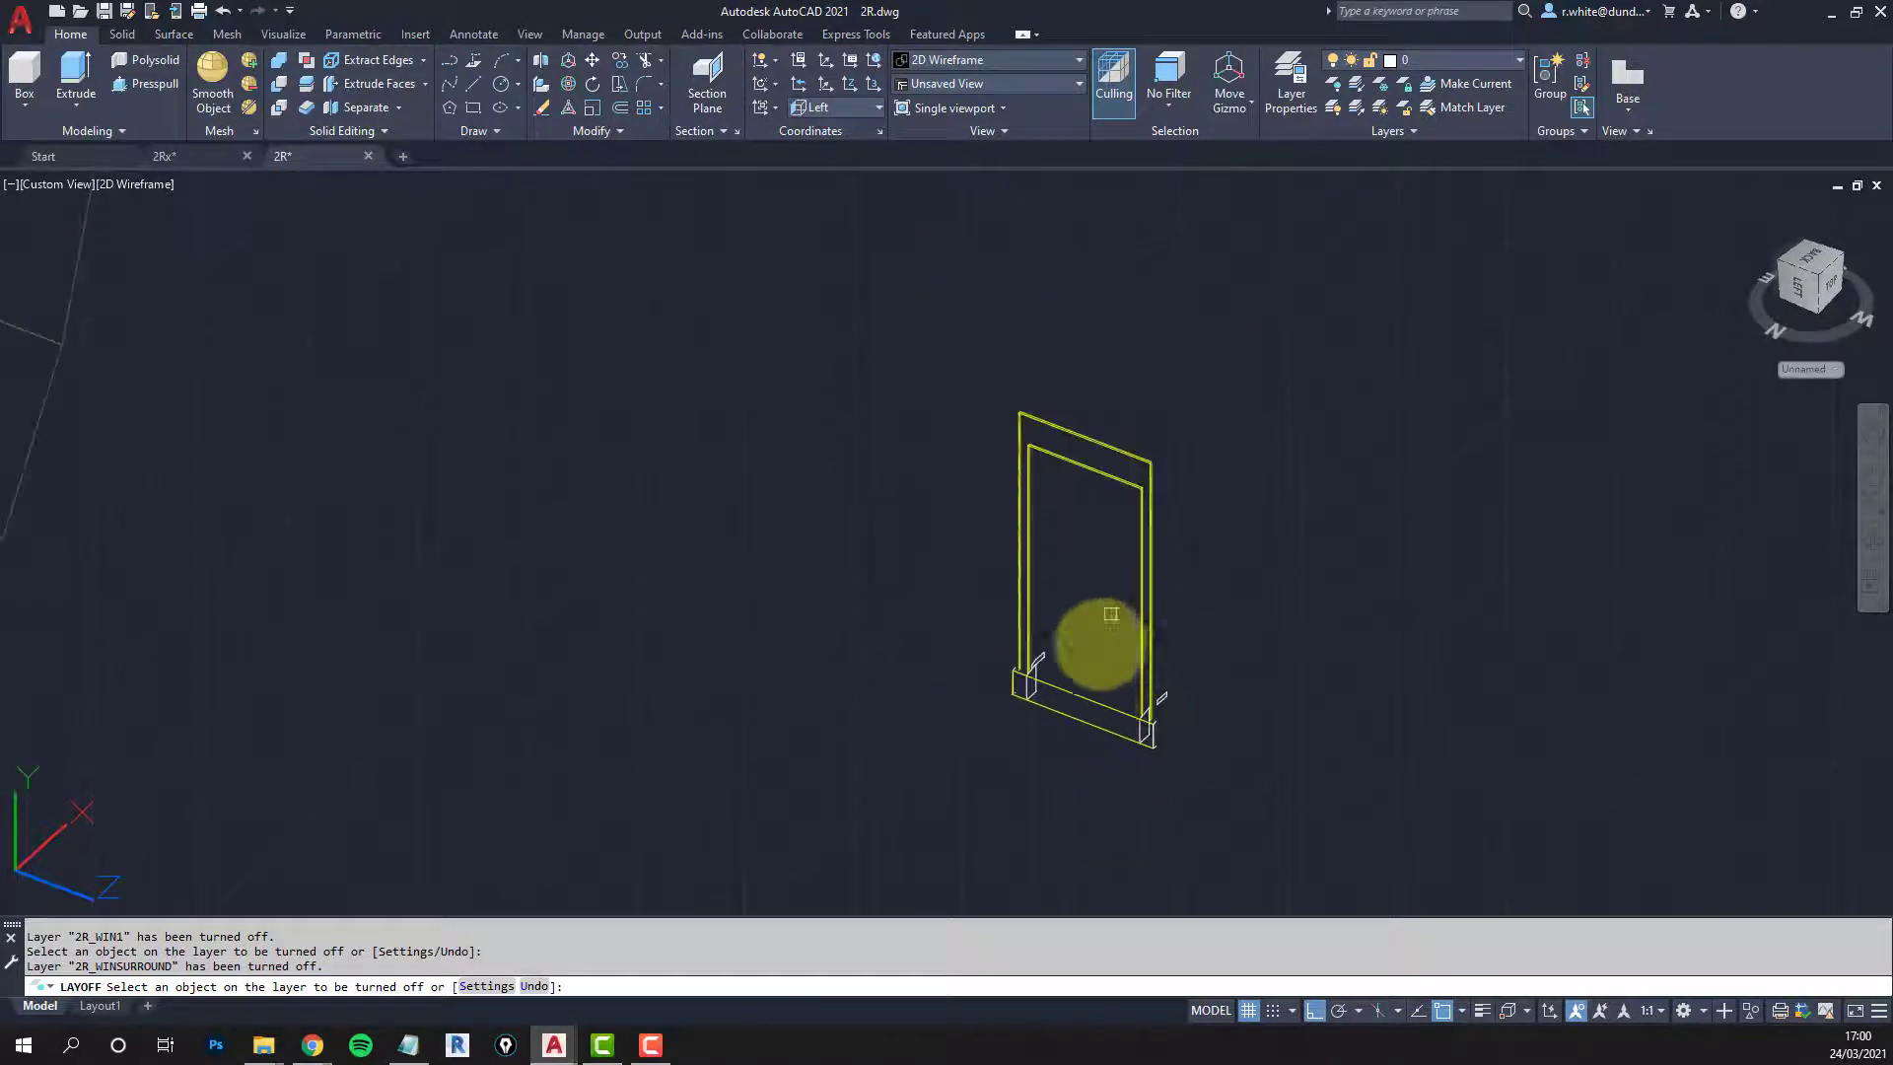
scroll(1085, 745, "up", 2)
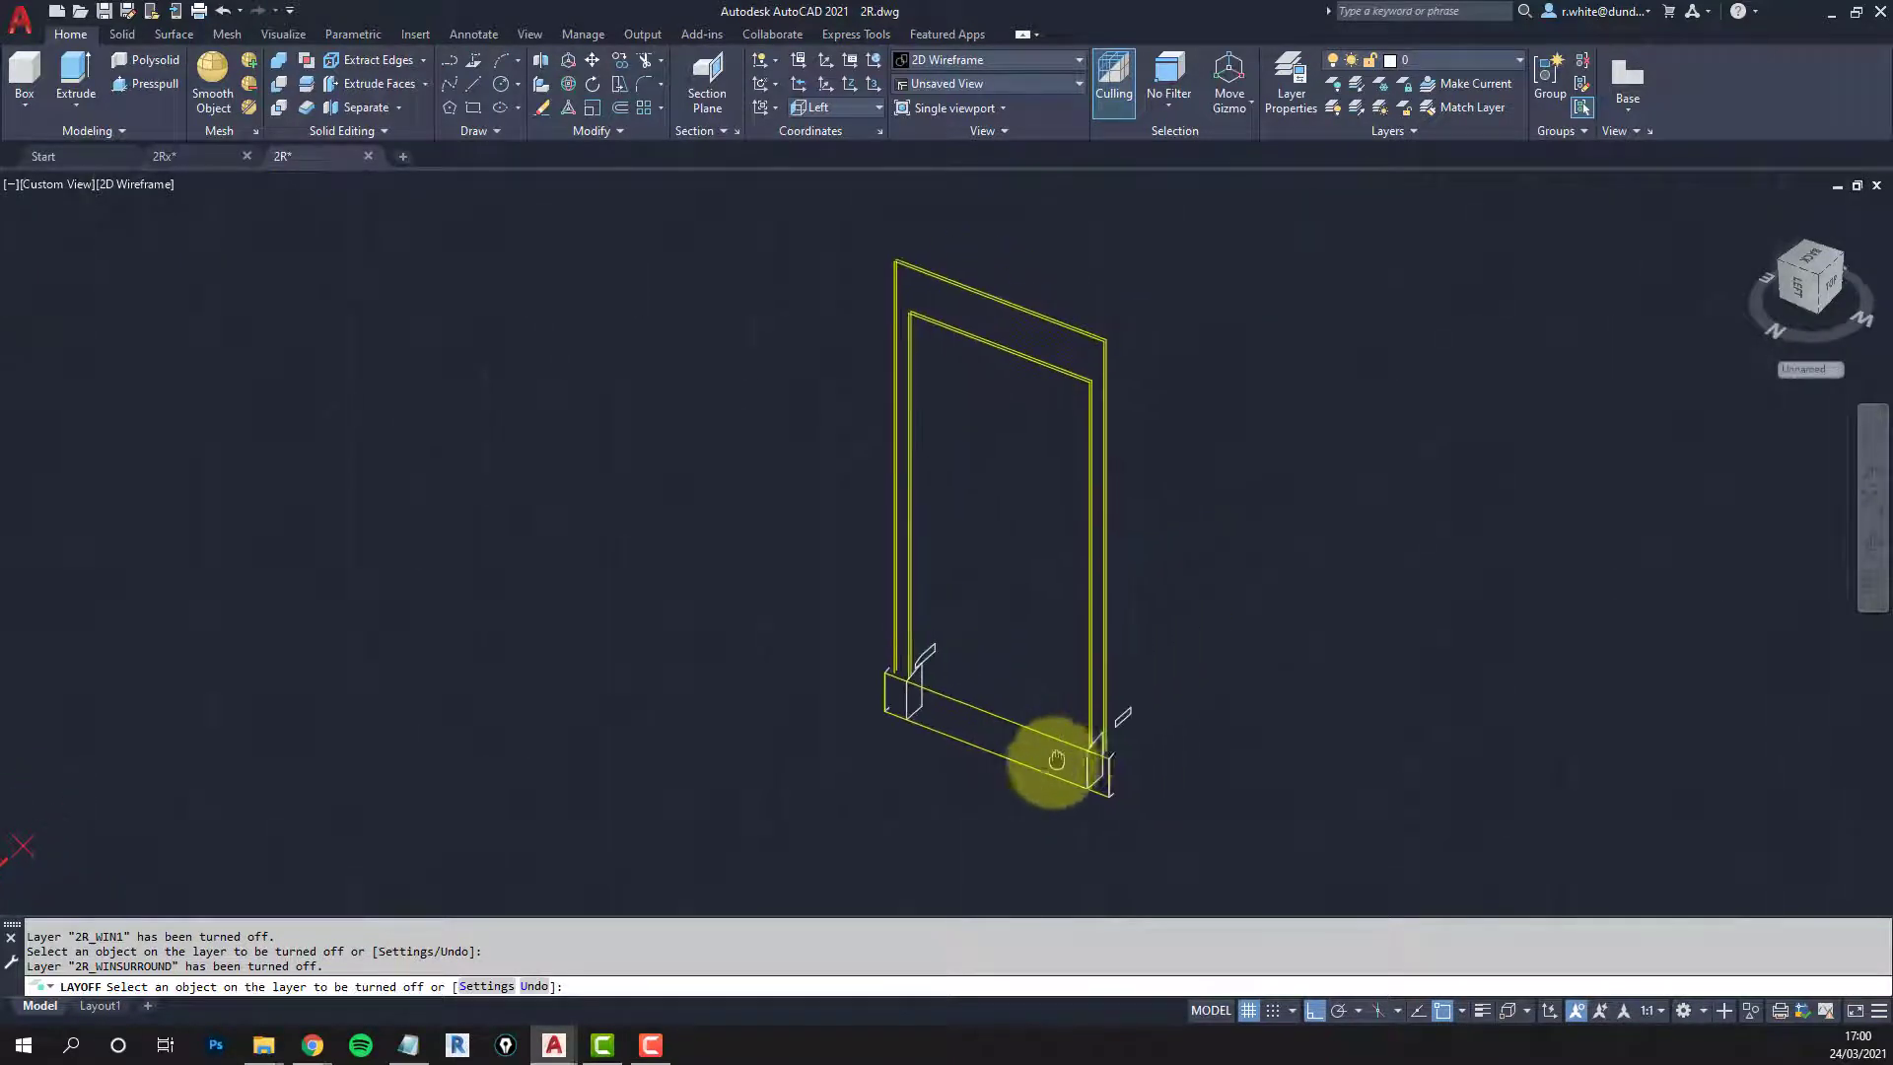
key("Escape")
key("Escape")
Step: Erase all the remaining 2D elevation and section construction linework of the new window with a window selection
type("e")
key("Return")
type("w")
key("Return")
left_click(788, 225)
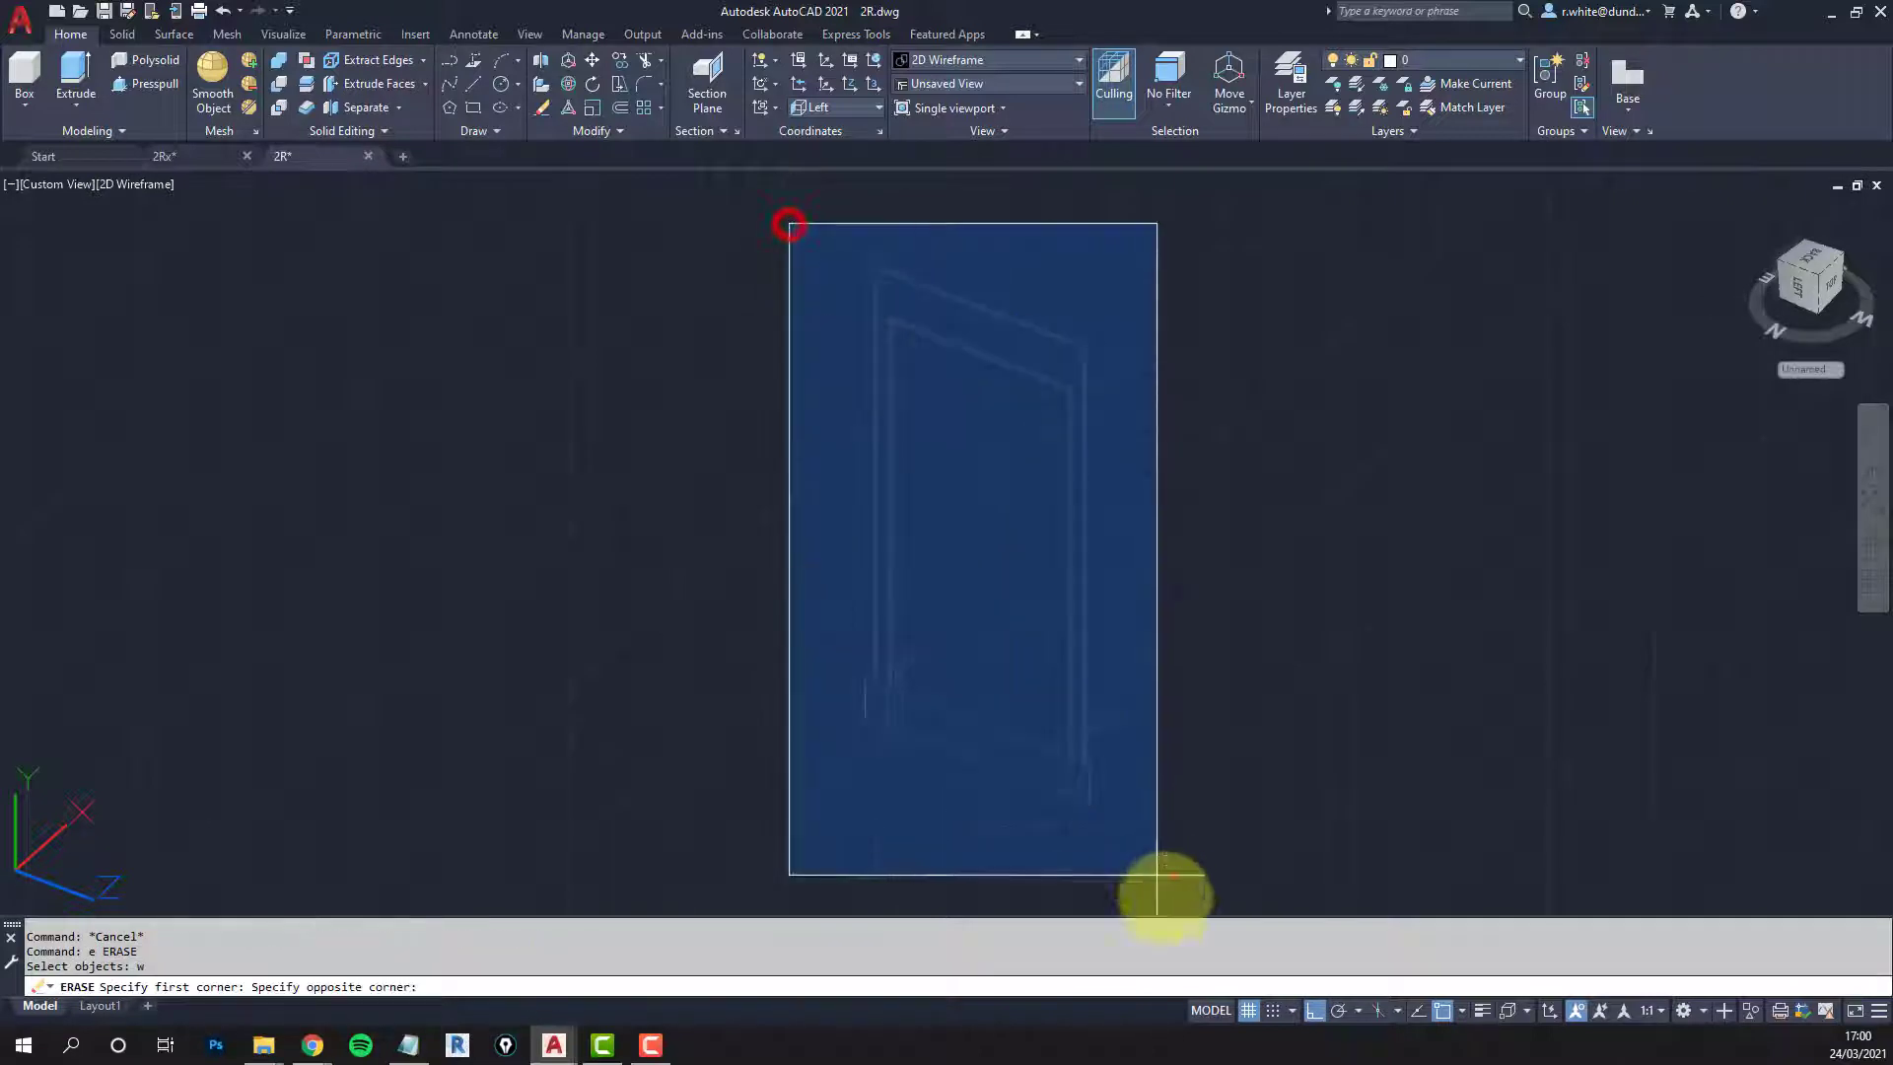
left_click(1185, 876)
key("Return")
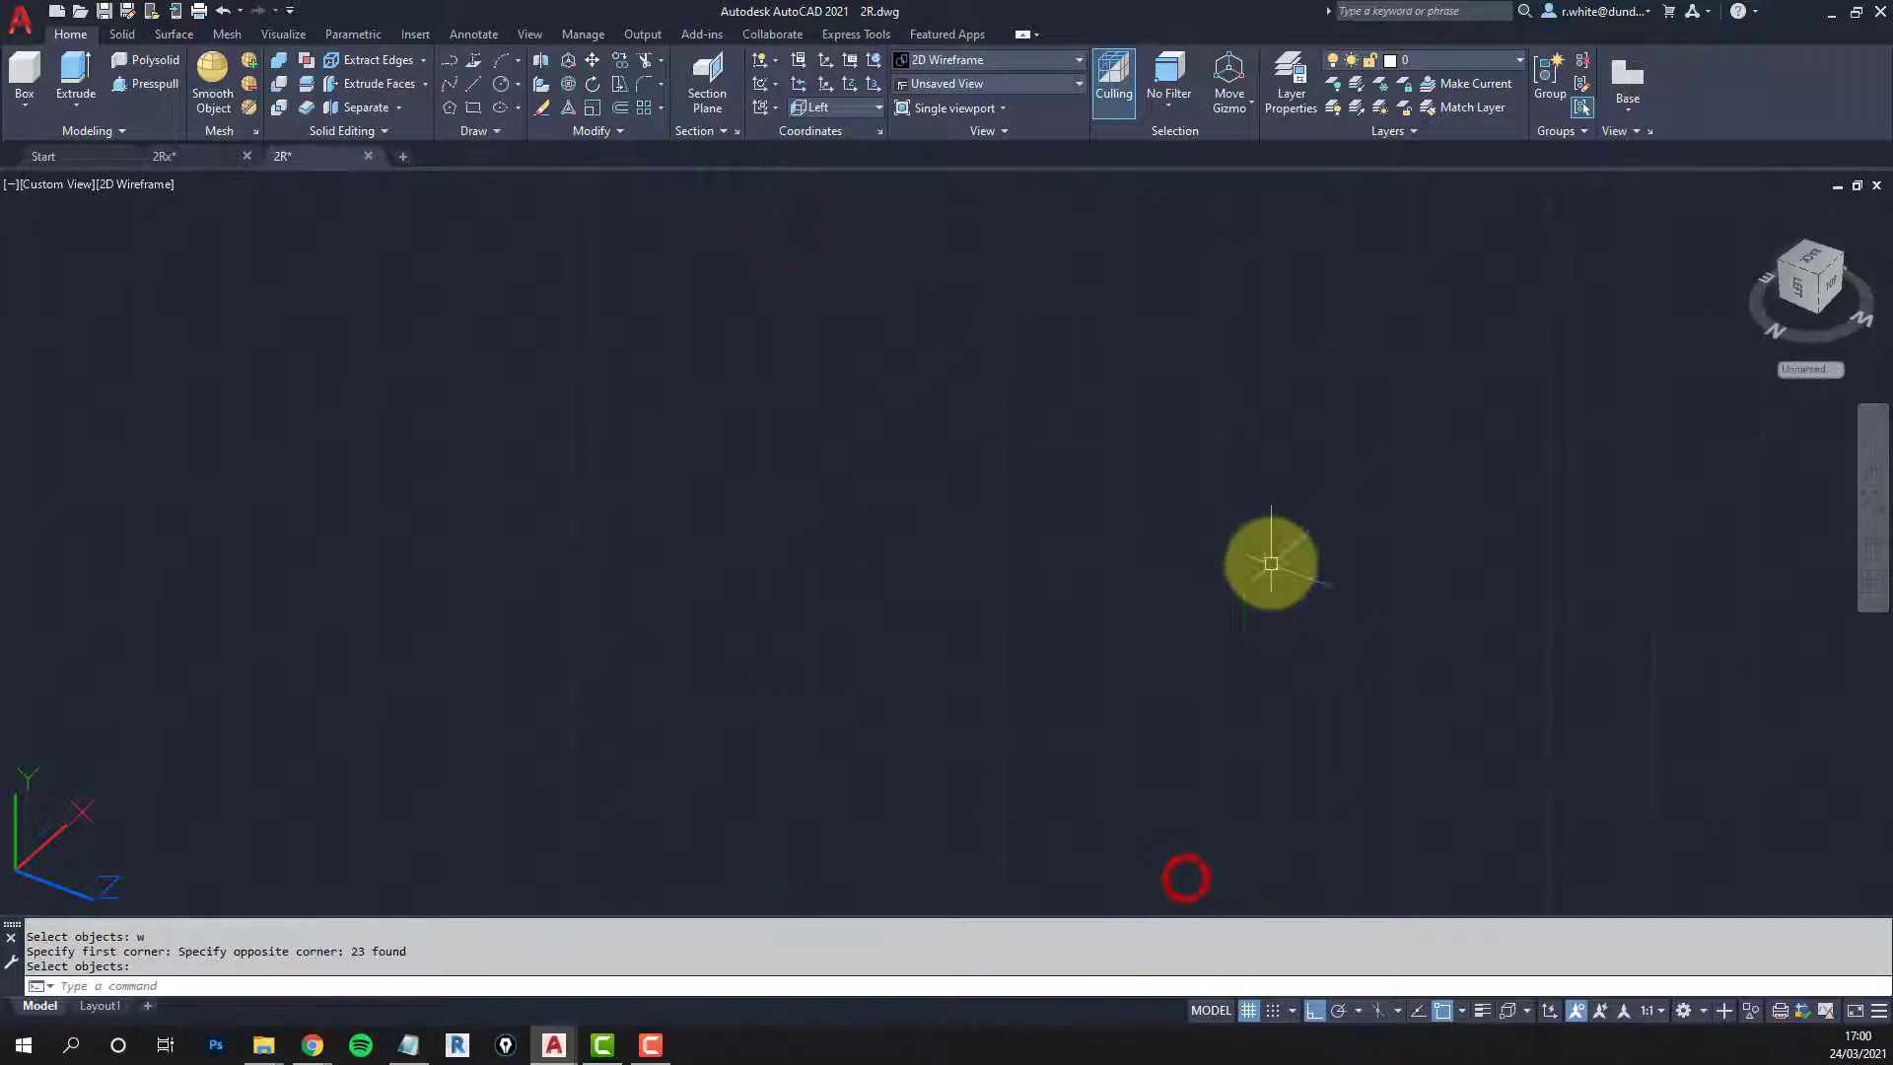
Step: Turn the 2R_WIN1, 2R_WINREVEAL and 2R_WINSURROUND layers back on
left_click(1516, 61)
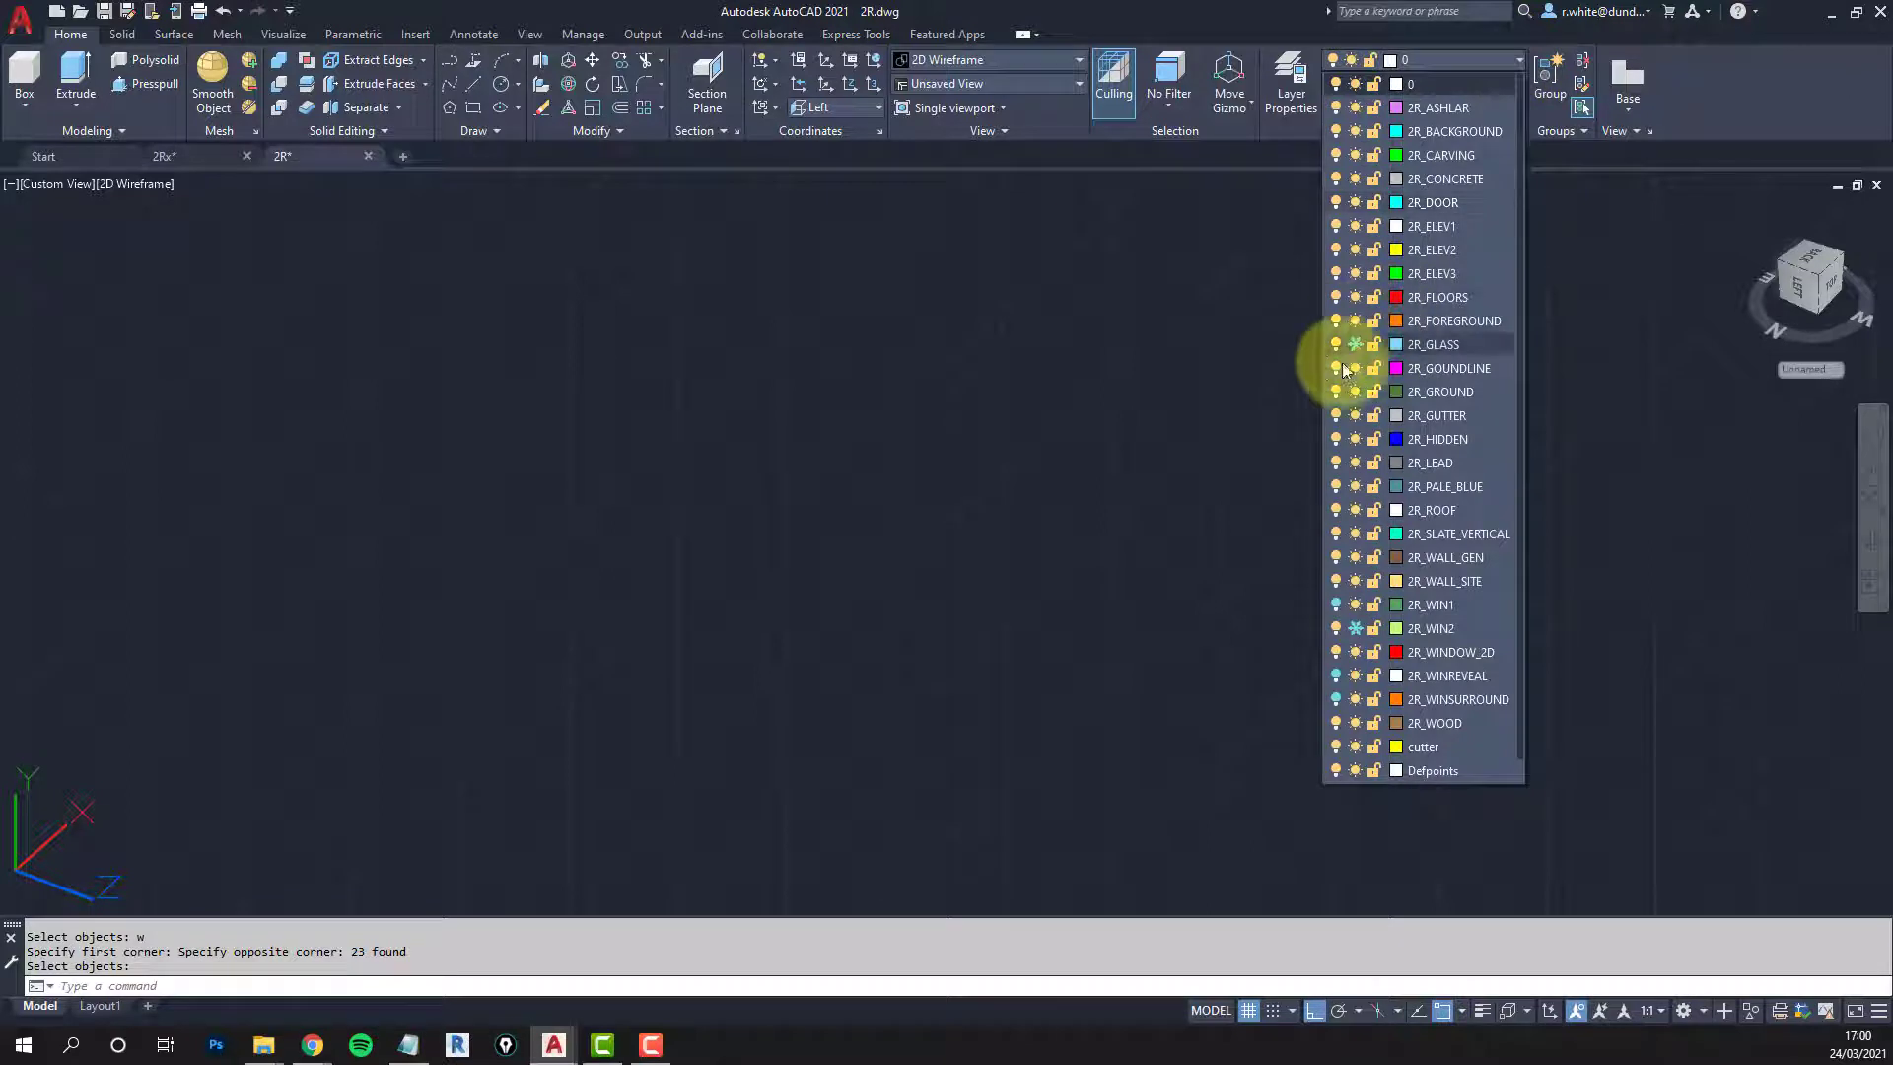
left_click(1336, 605)
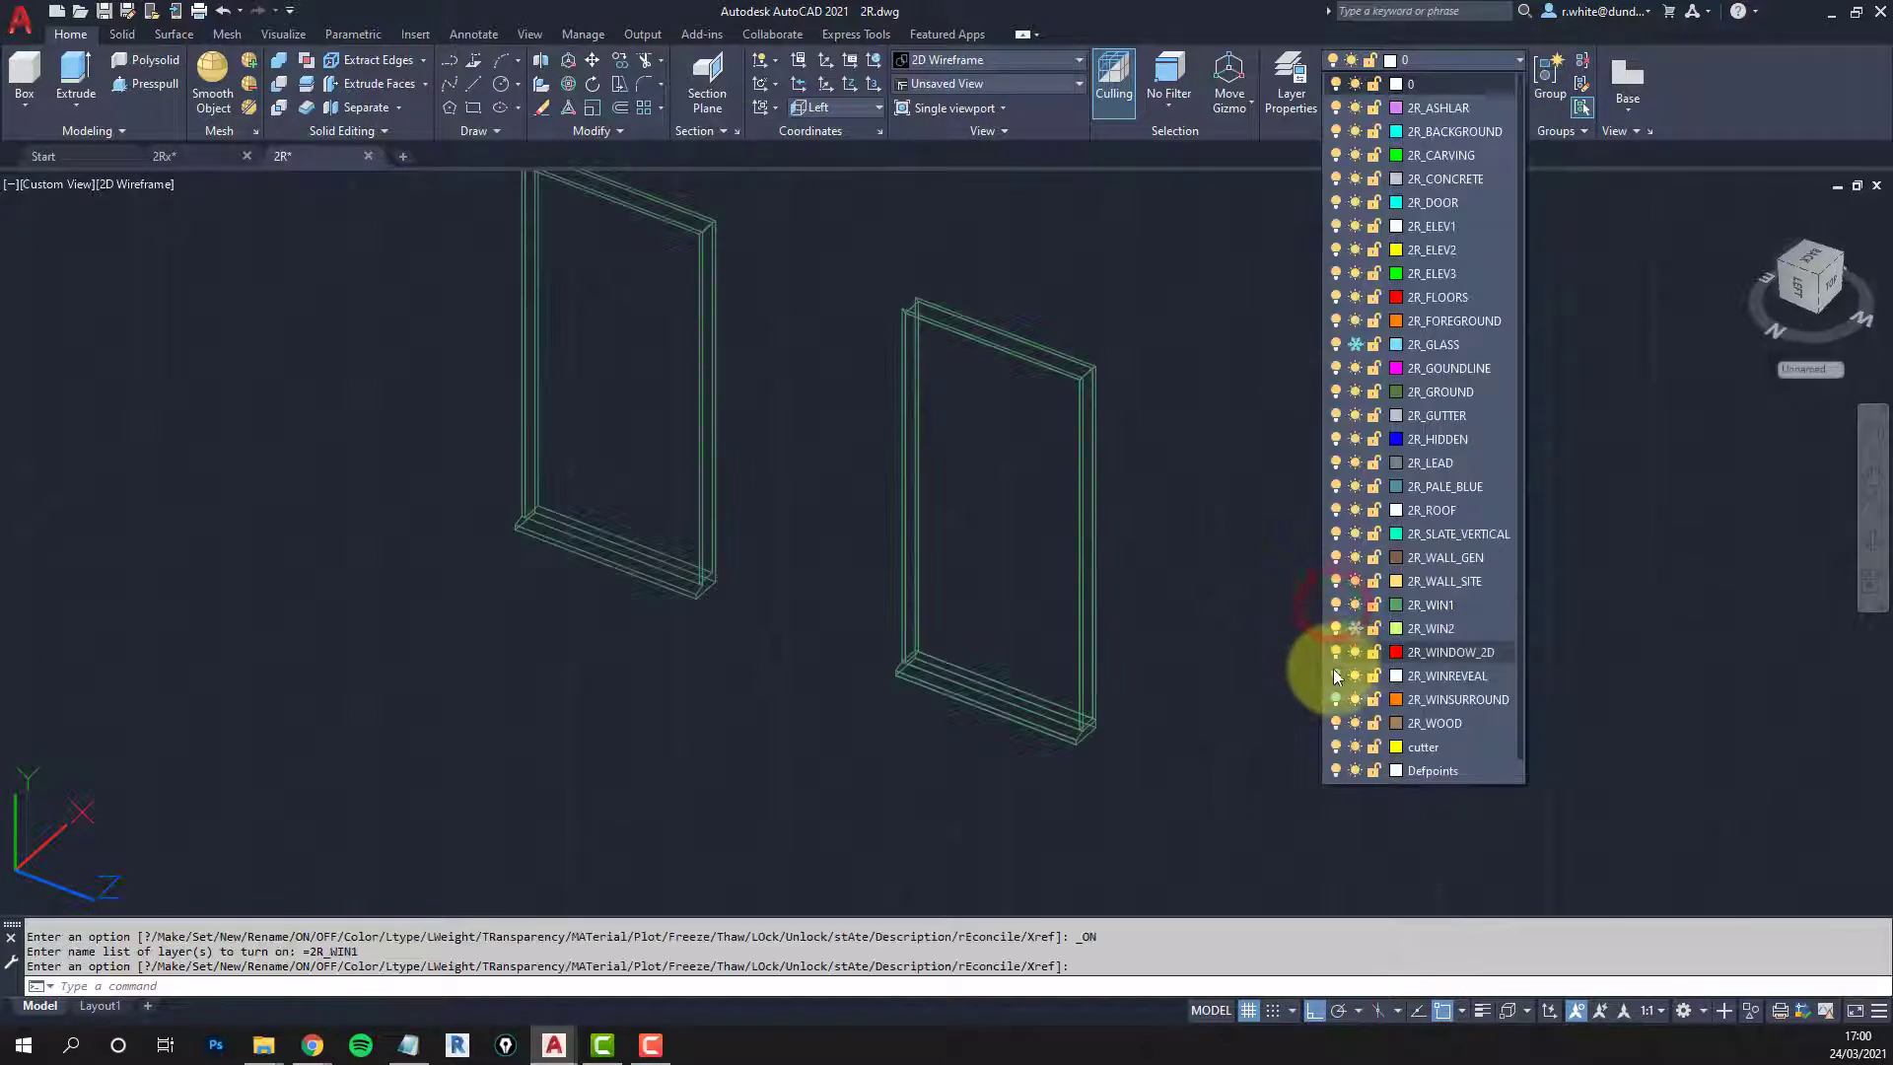
left_click(1335, 699)
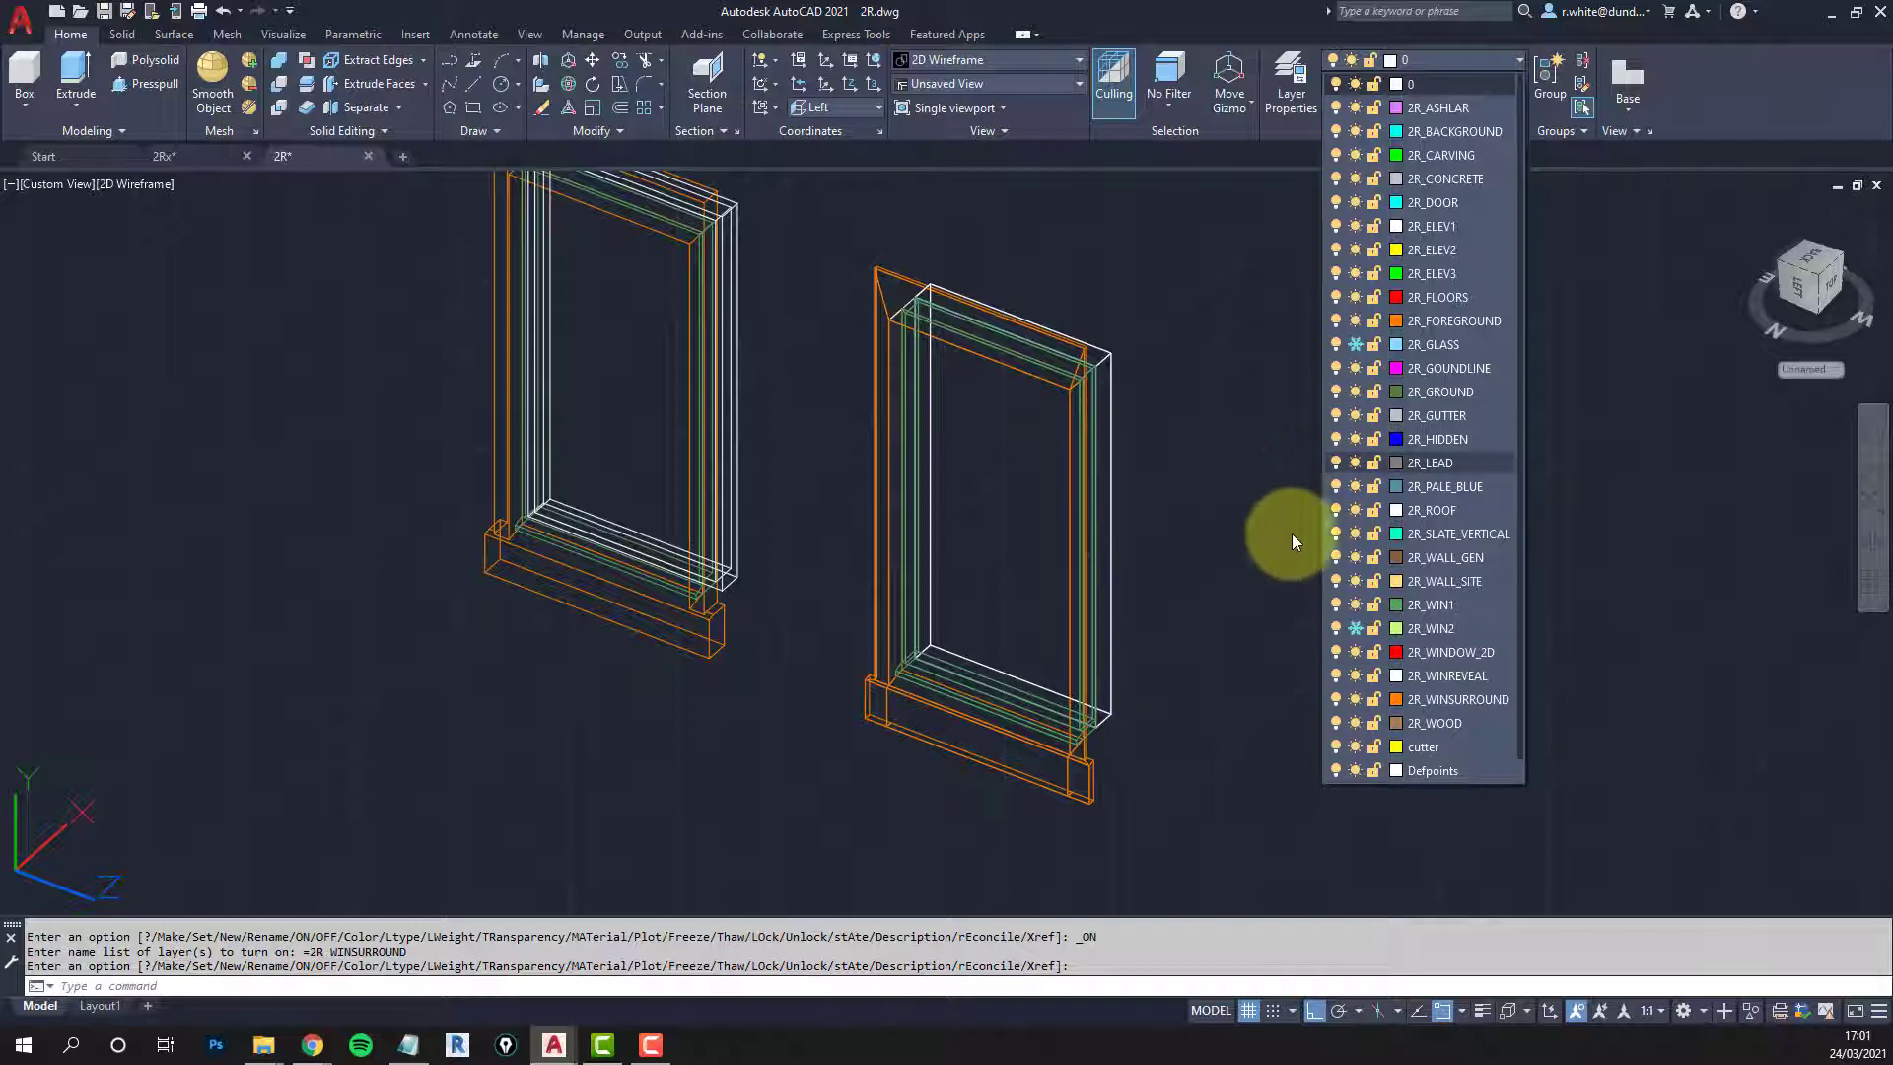
Step: Thaw the 2R_WIN2 layer and display both windows in the Shaded visual style
left_click(1355, 629)
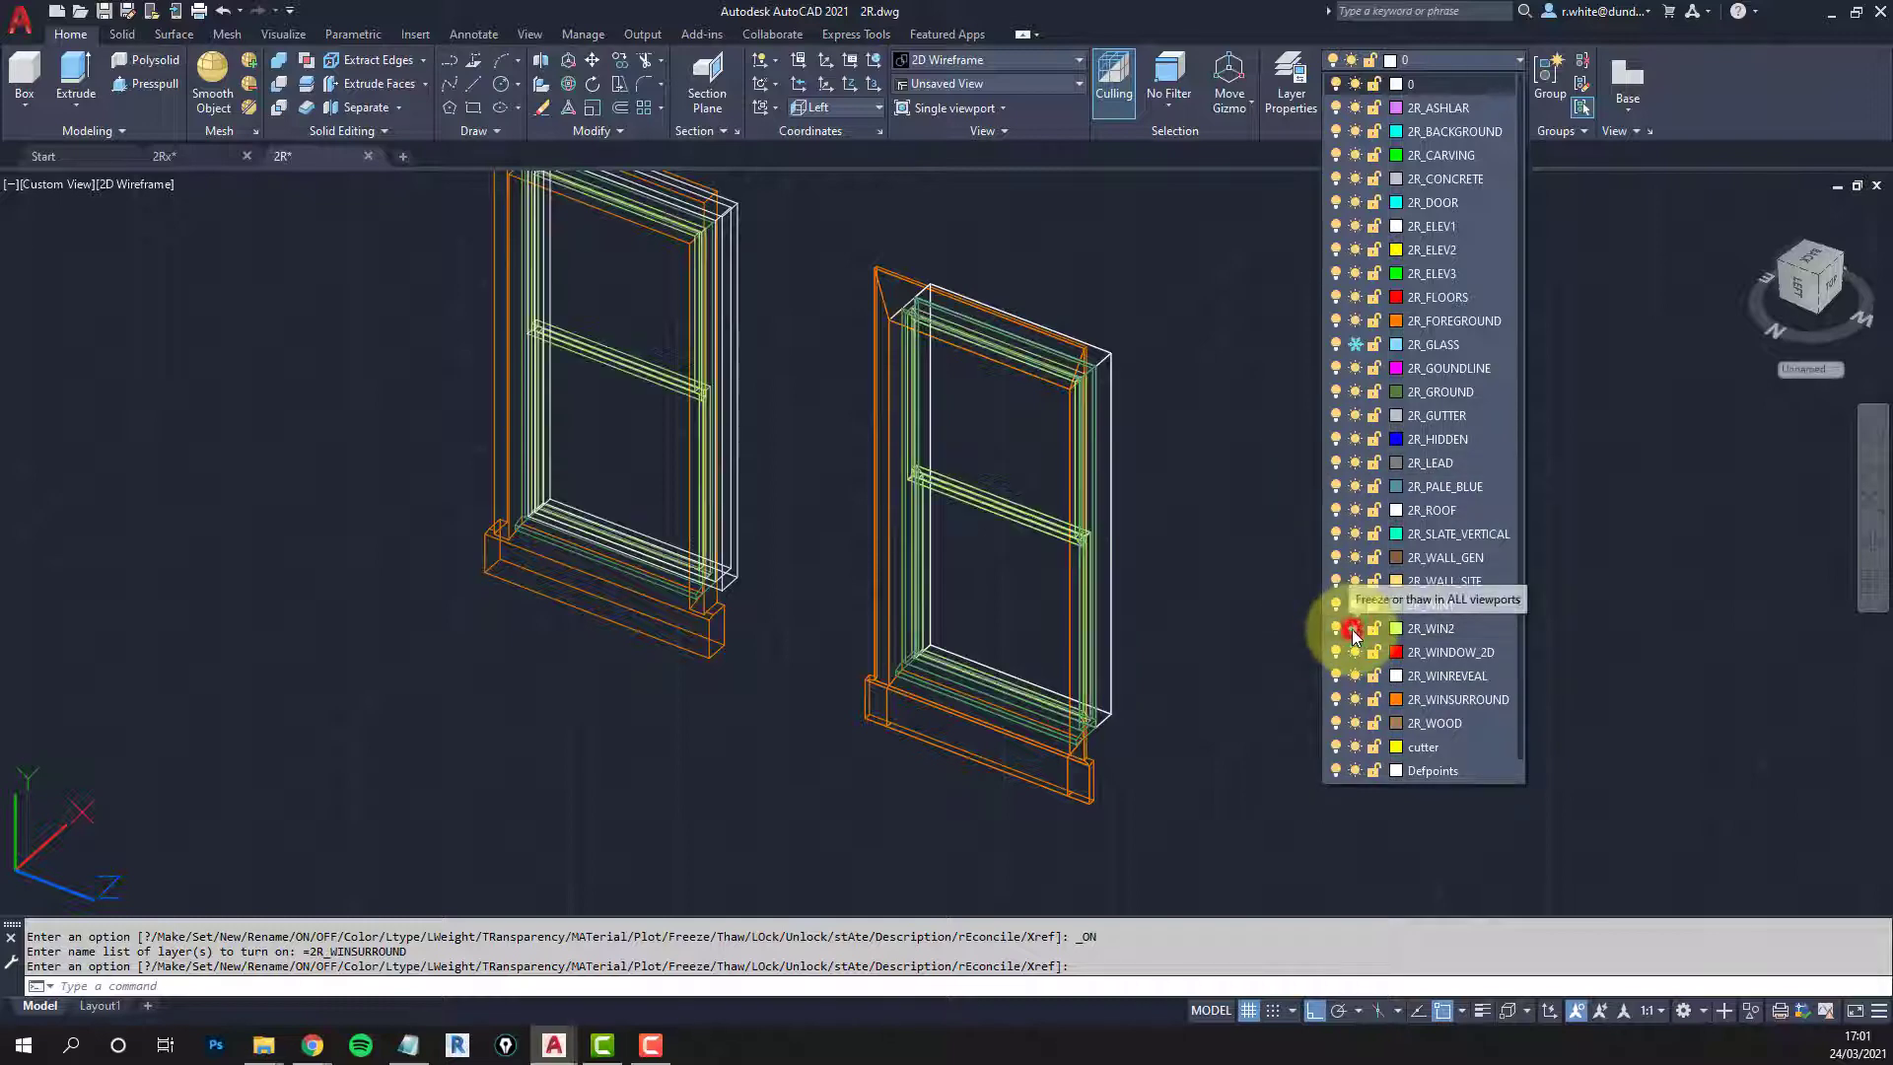
left_click(1164, 647)
scroll(1139, 661, "up", 3)
scroll(1135, 667, "down", 5)
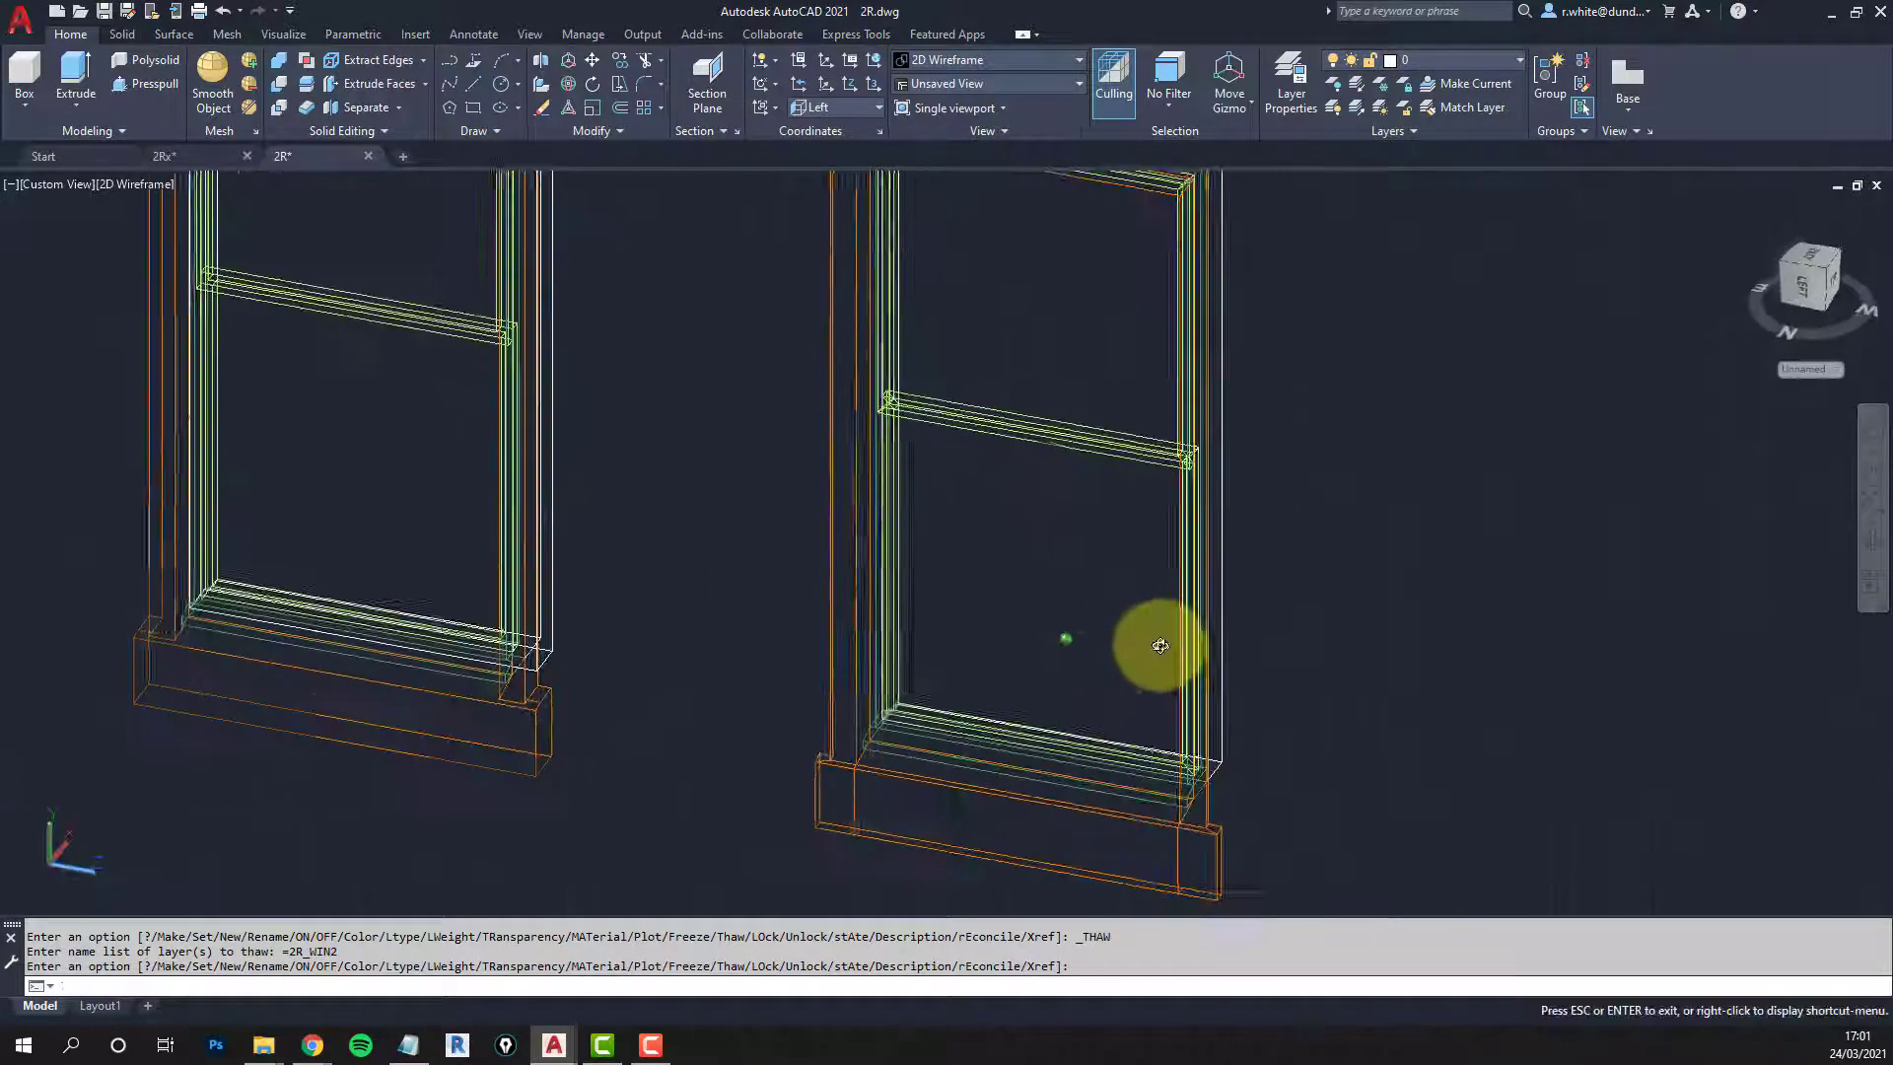
scroll(1124, 651, "up", 3)
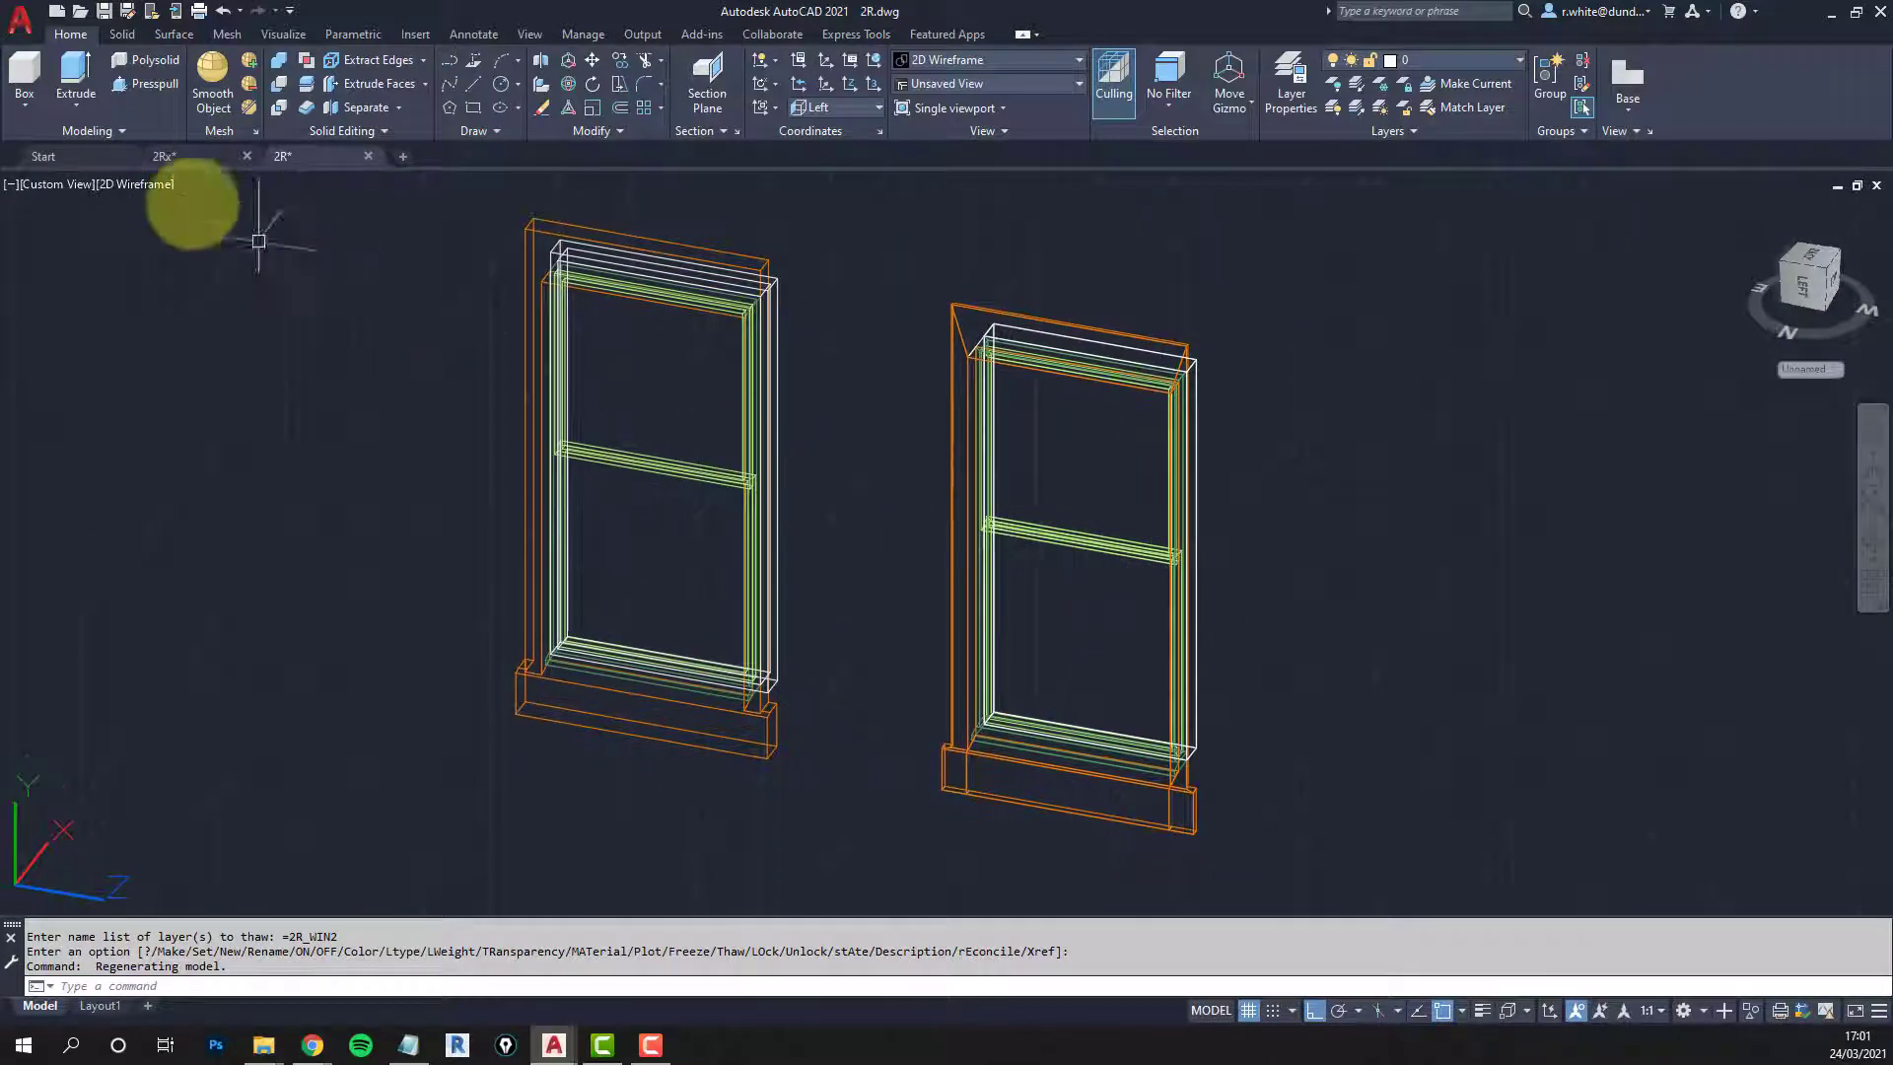
left_click(129, 184)
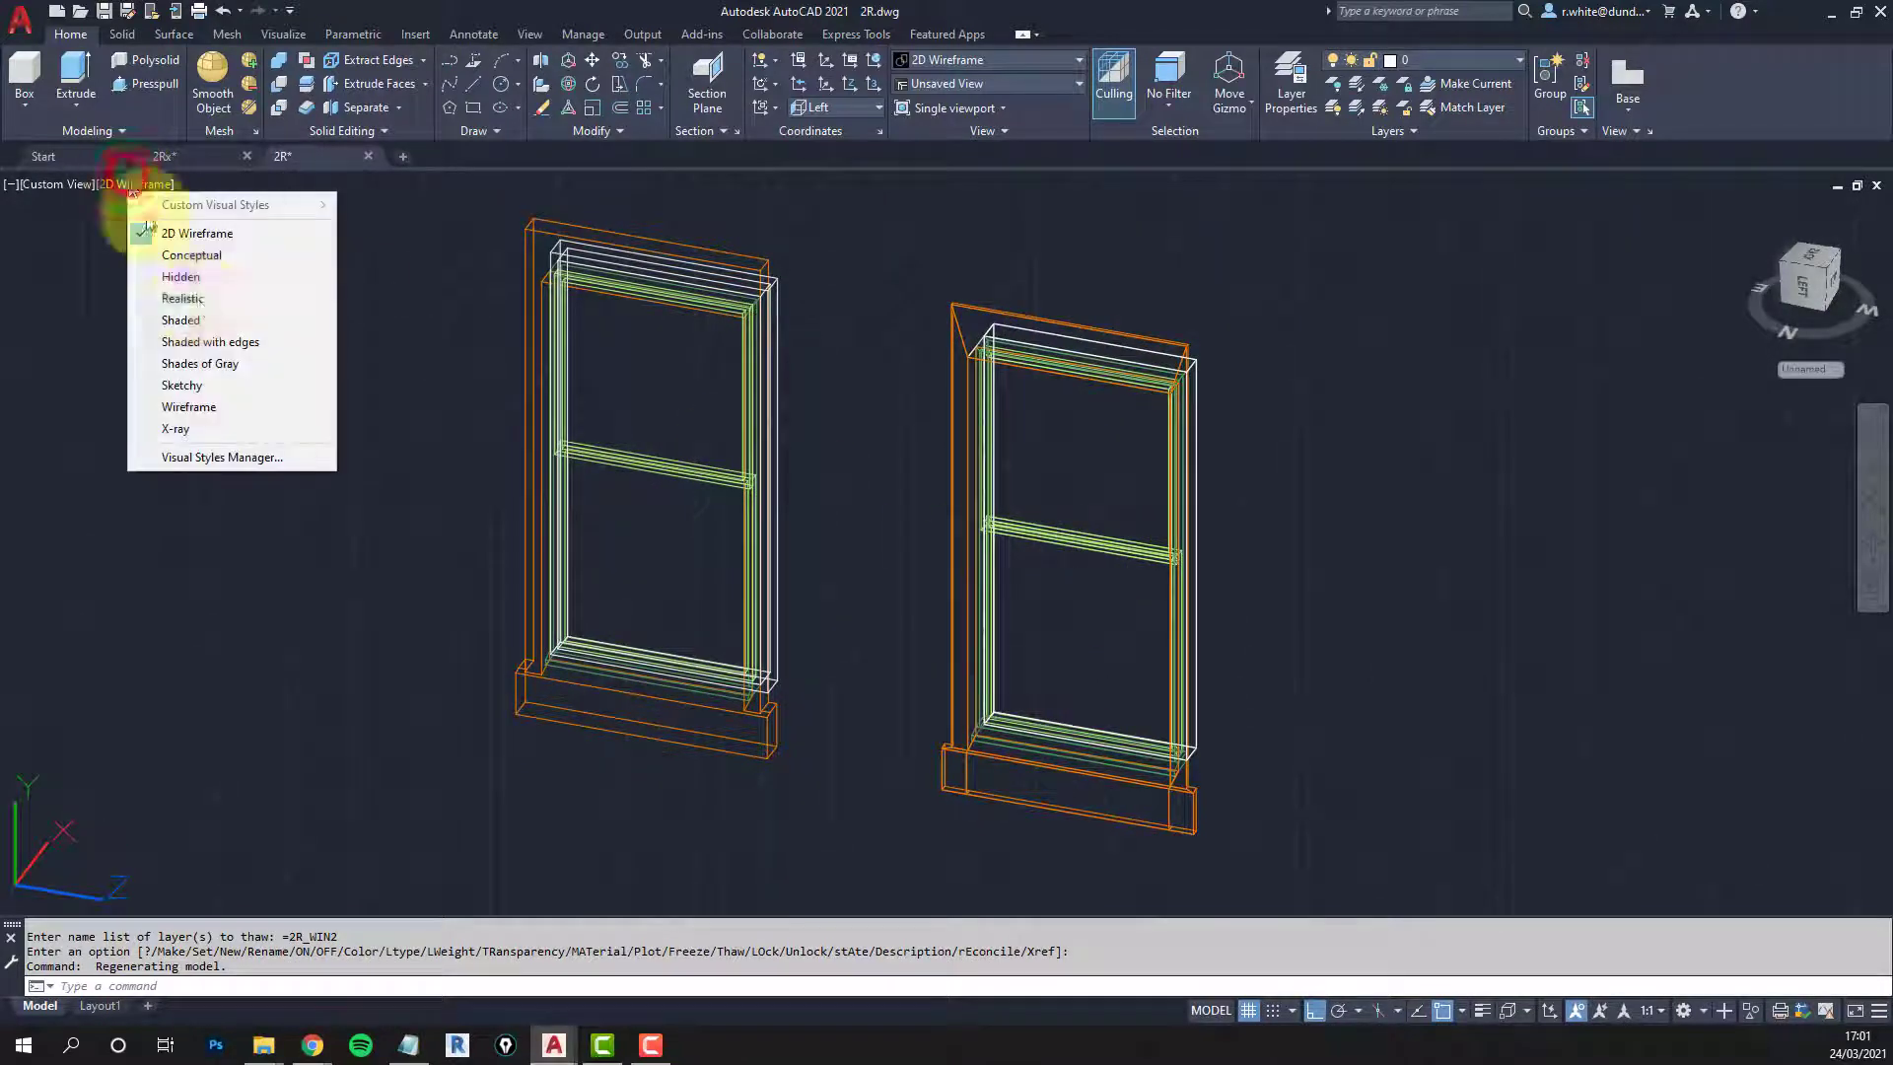
left_click(188, 320)
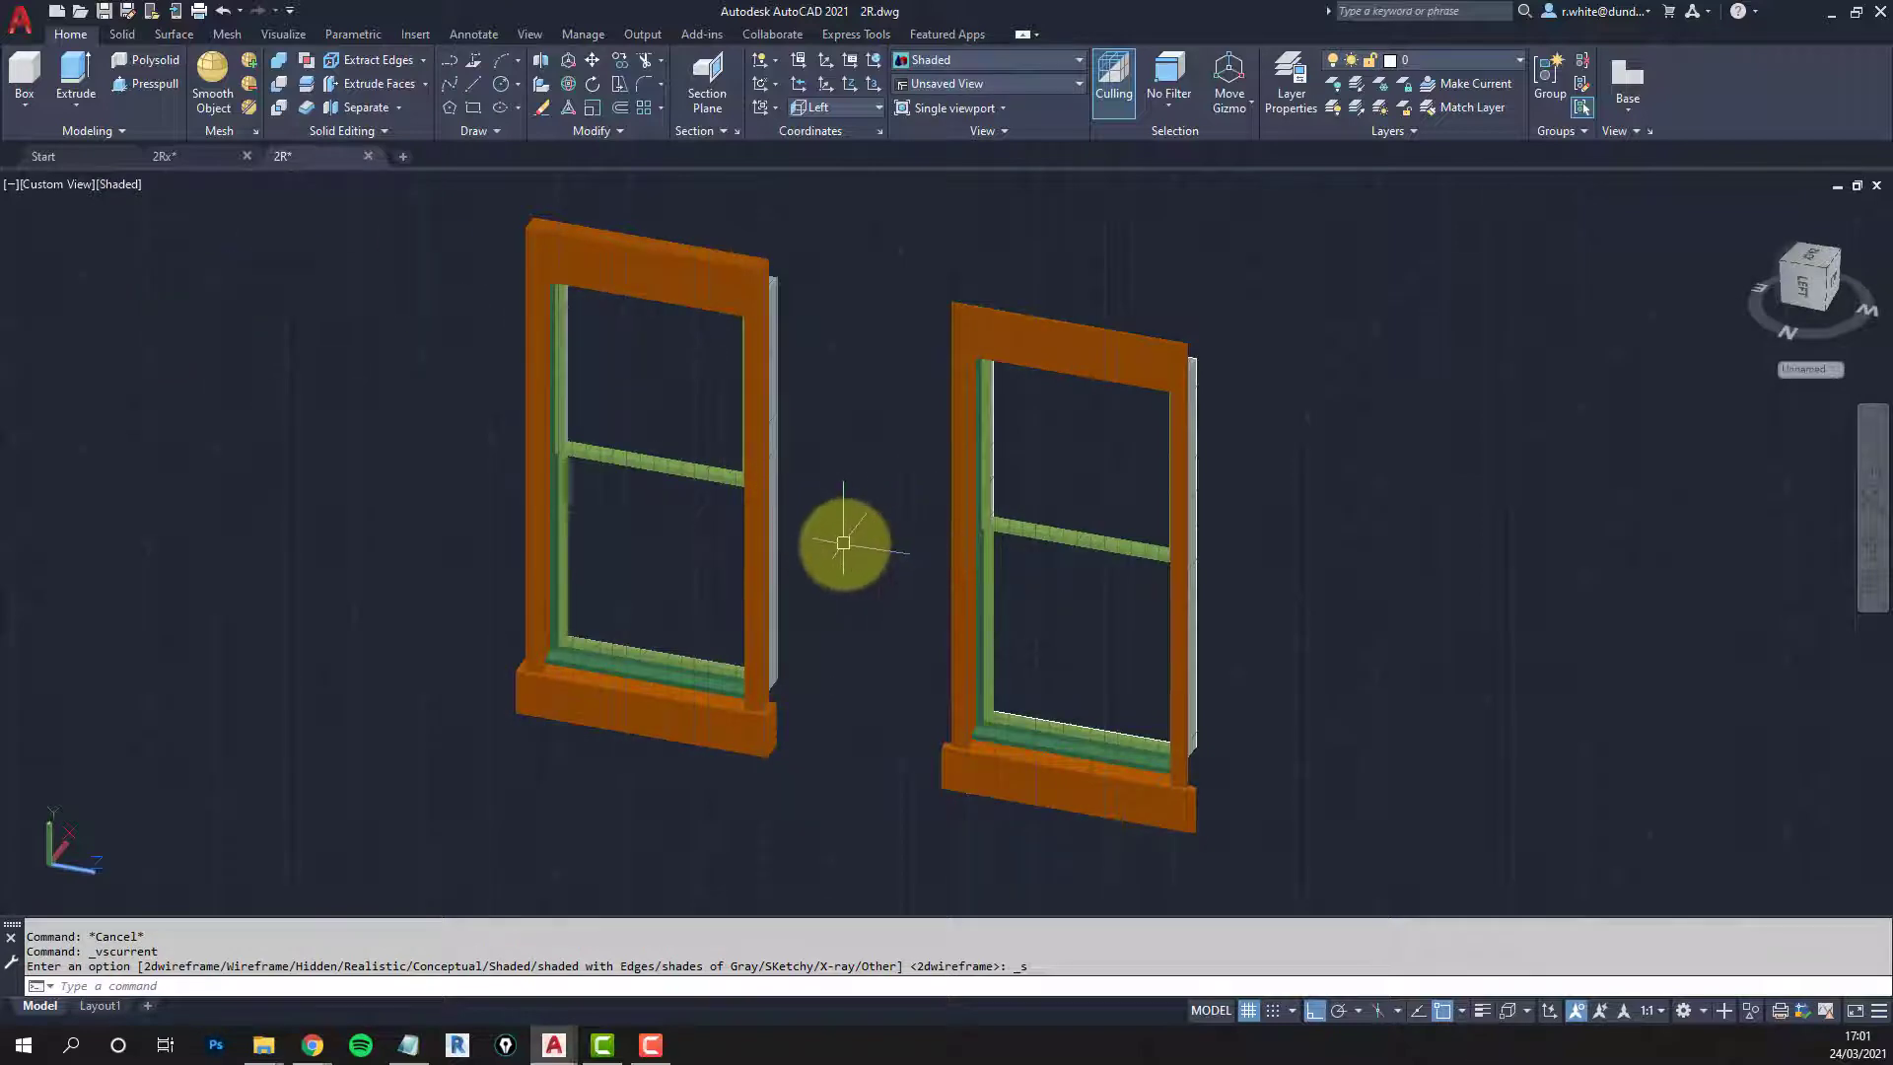
middle_click_drag(846, 548, 802, 549, "shift")
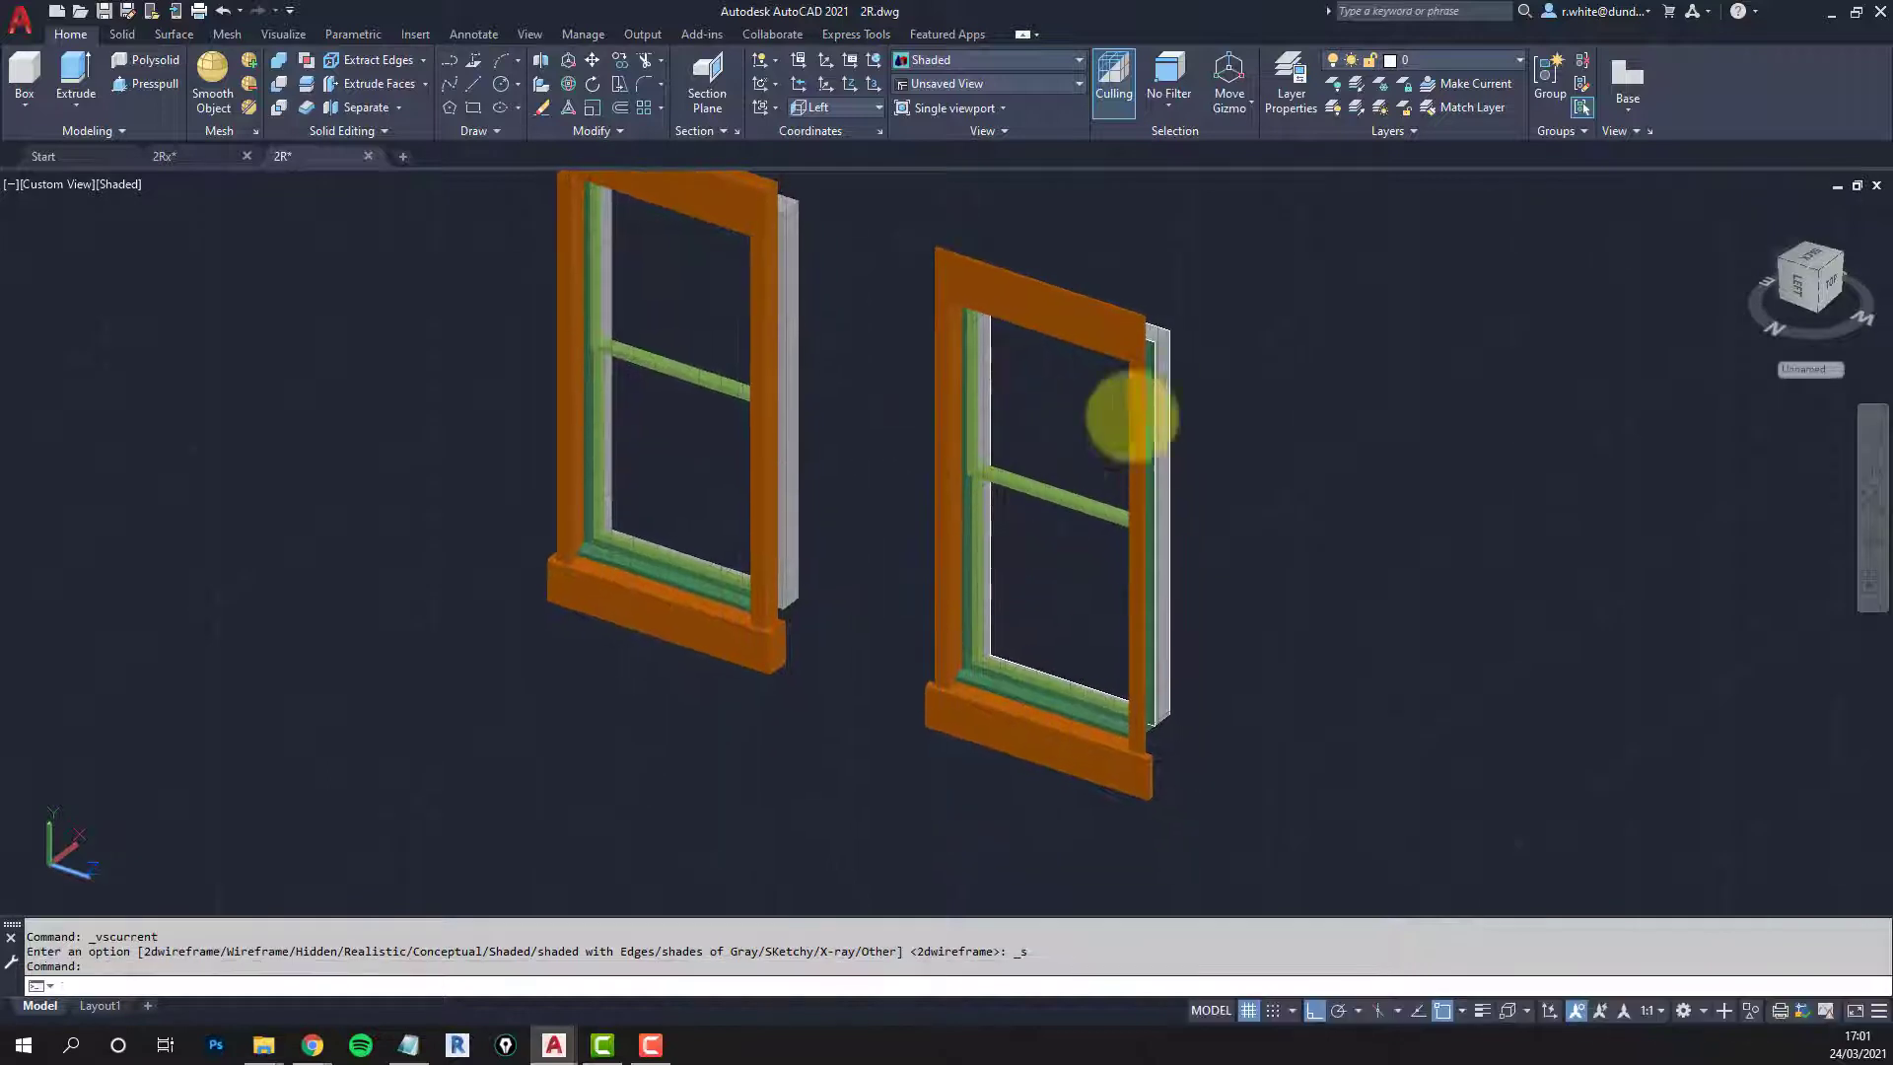
Step: Thaw the 2R_GLASS layer so both windows include their glazing
left_click(1518, 62)
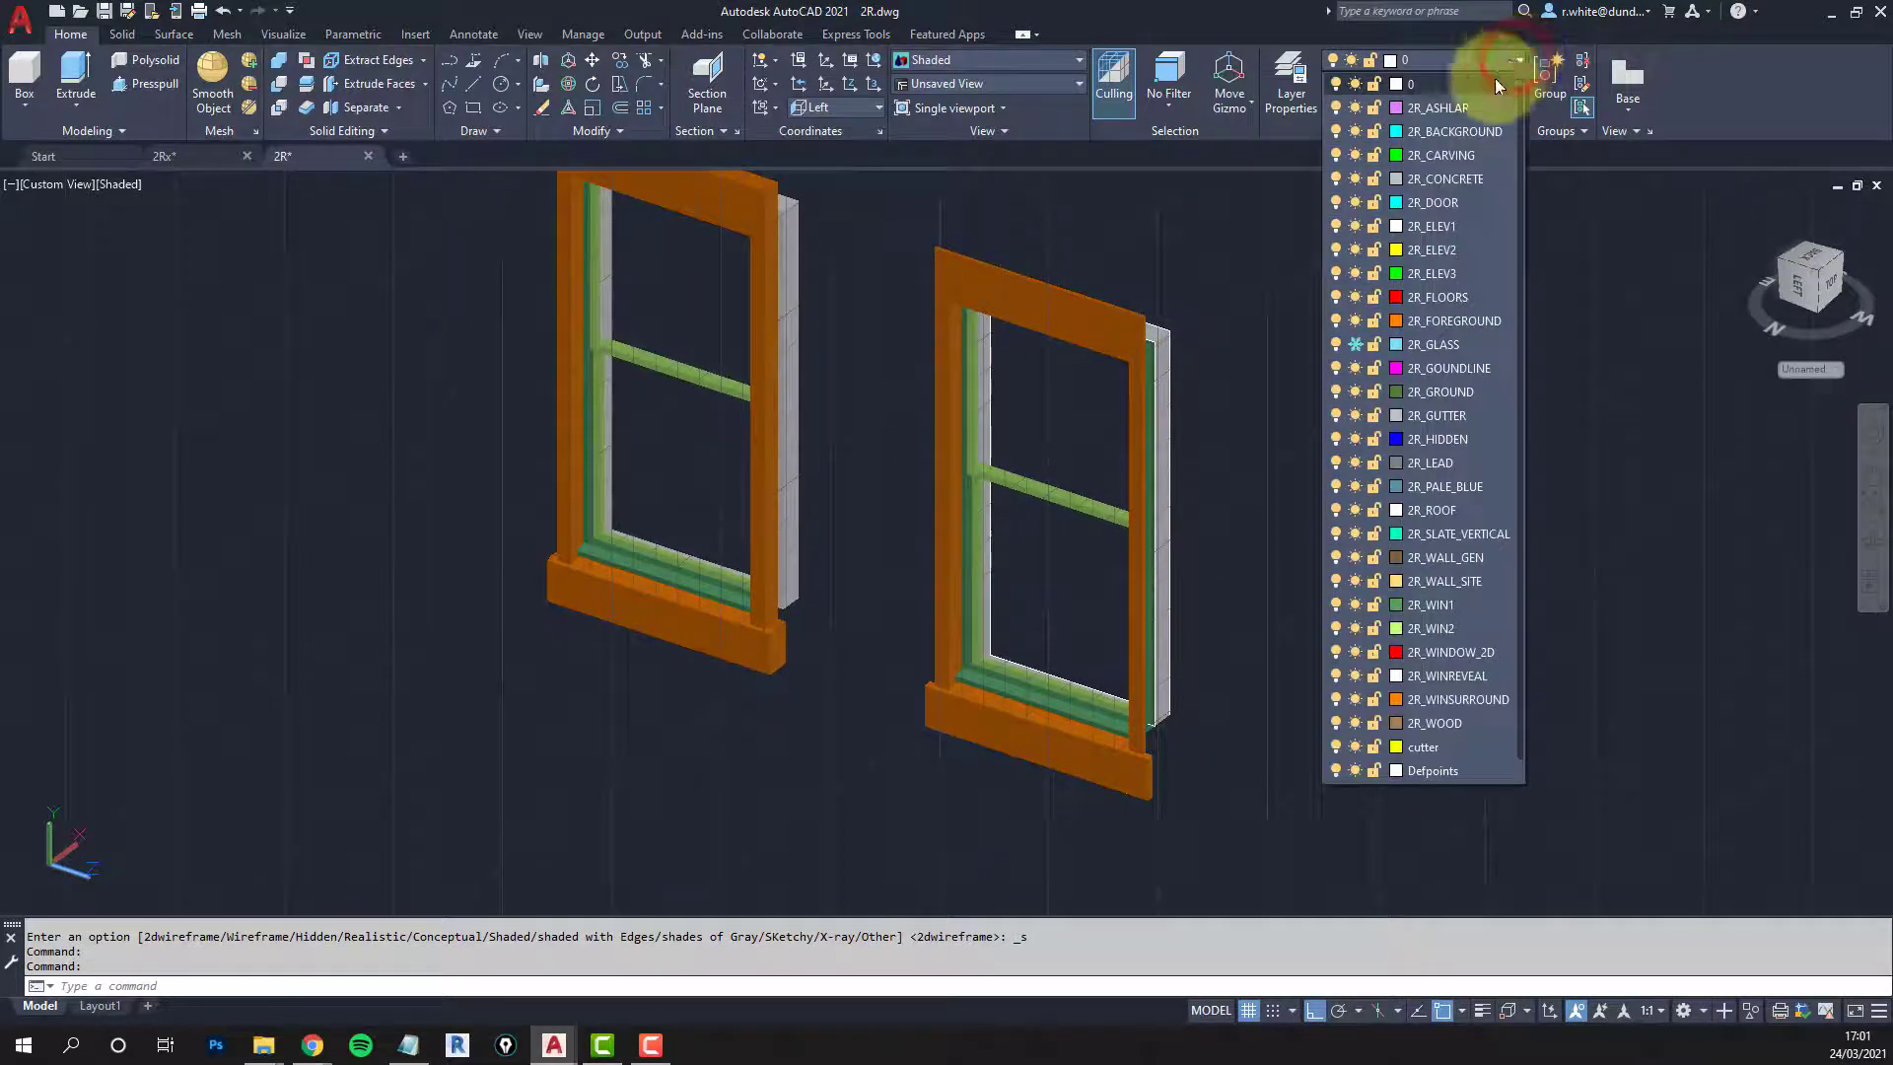
left_click(1357, 342)
left_click(1238, 422)
Step: Stretch the new window wider by moving the side farthest from the existing window outwards with a crossing selection
type("s")
key("Return")
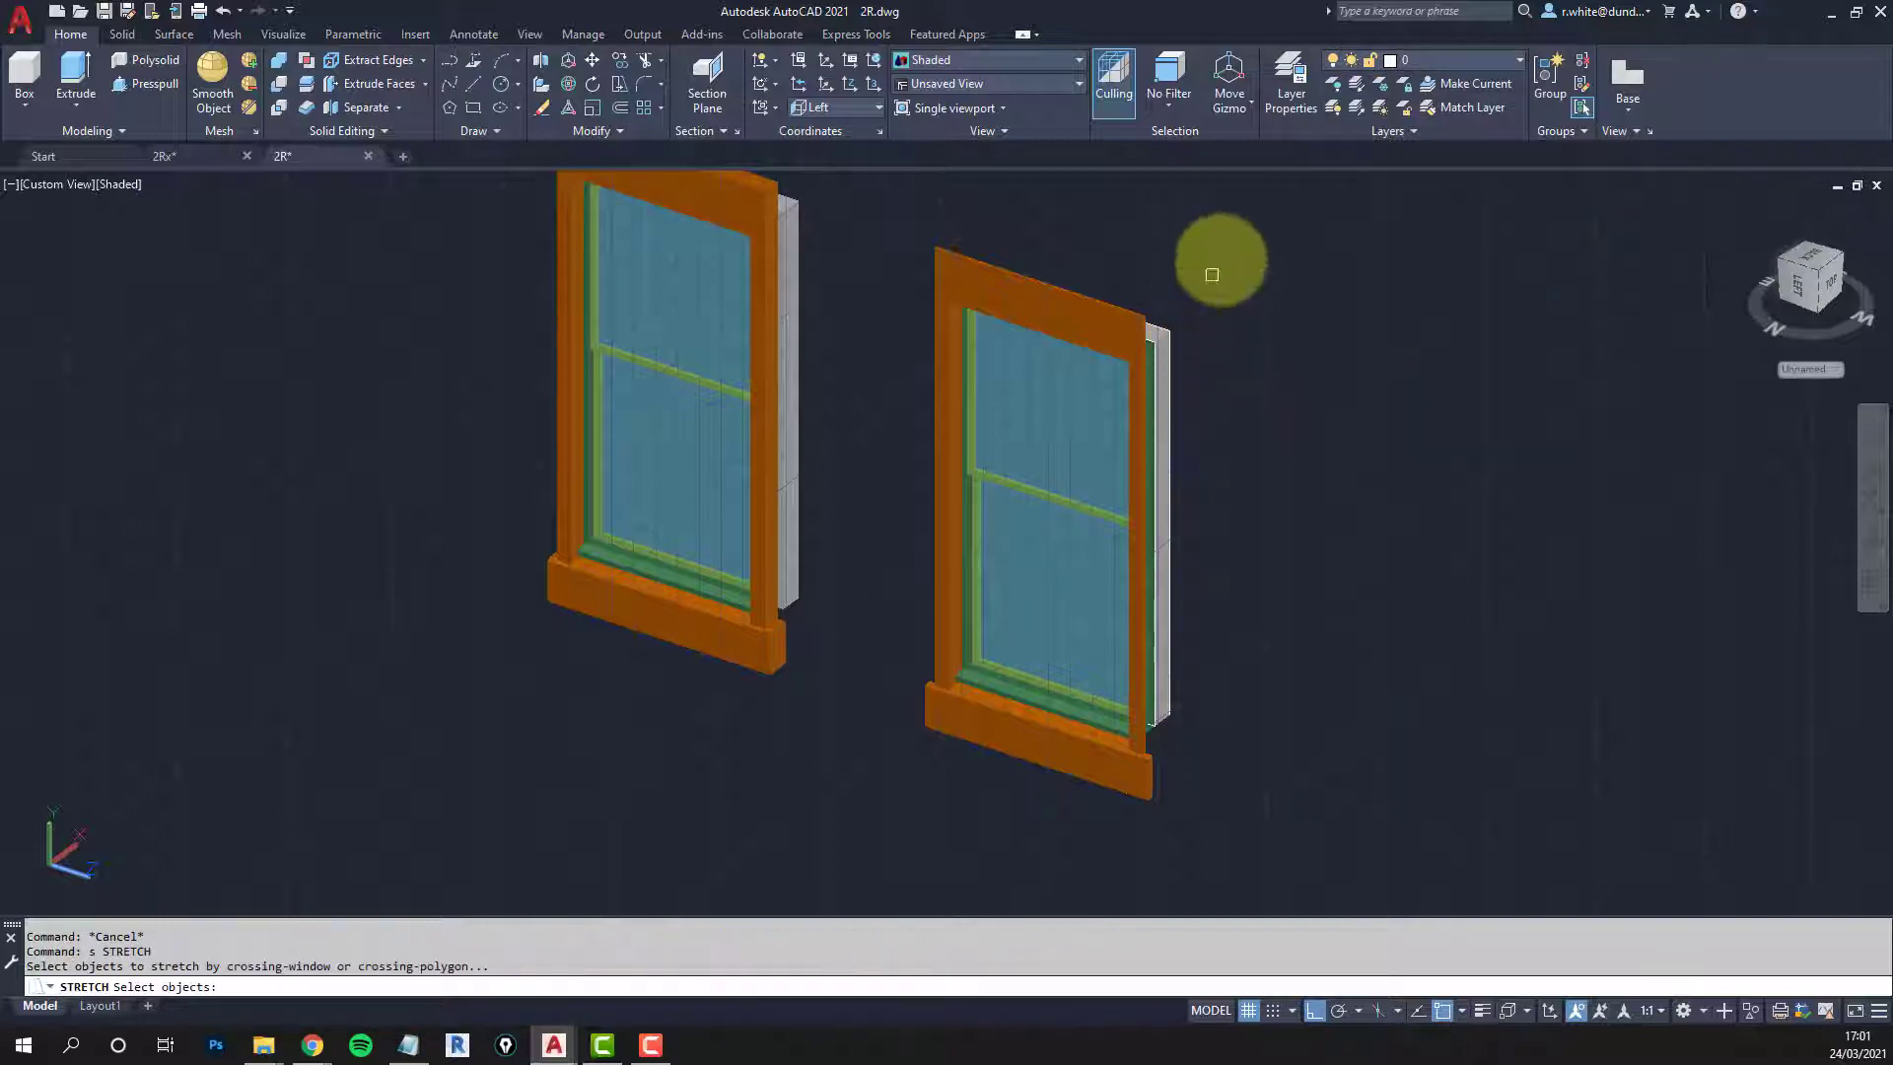
type("c")
key("Return")
left_click(1223, 253)
left_click(1084, 833)
key("Return")
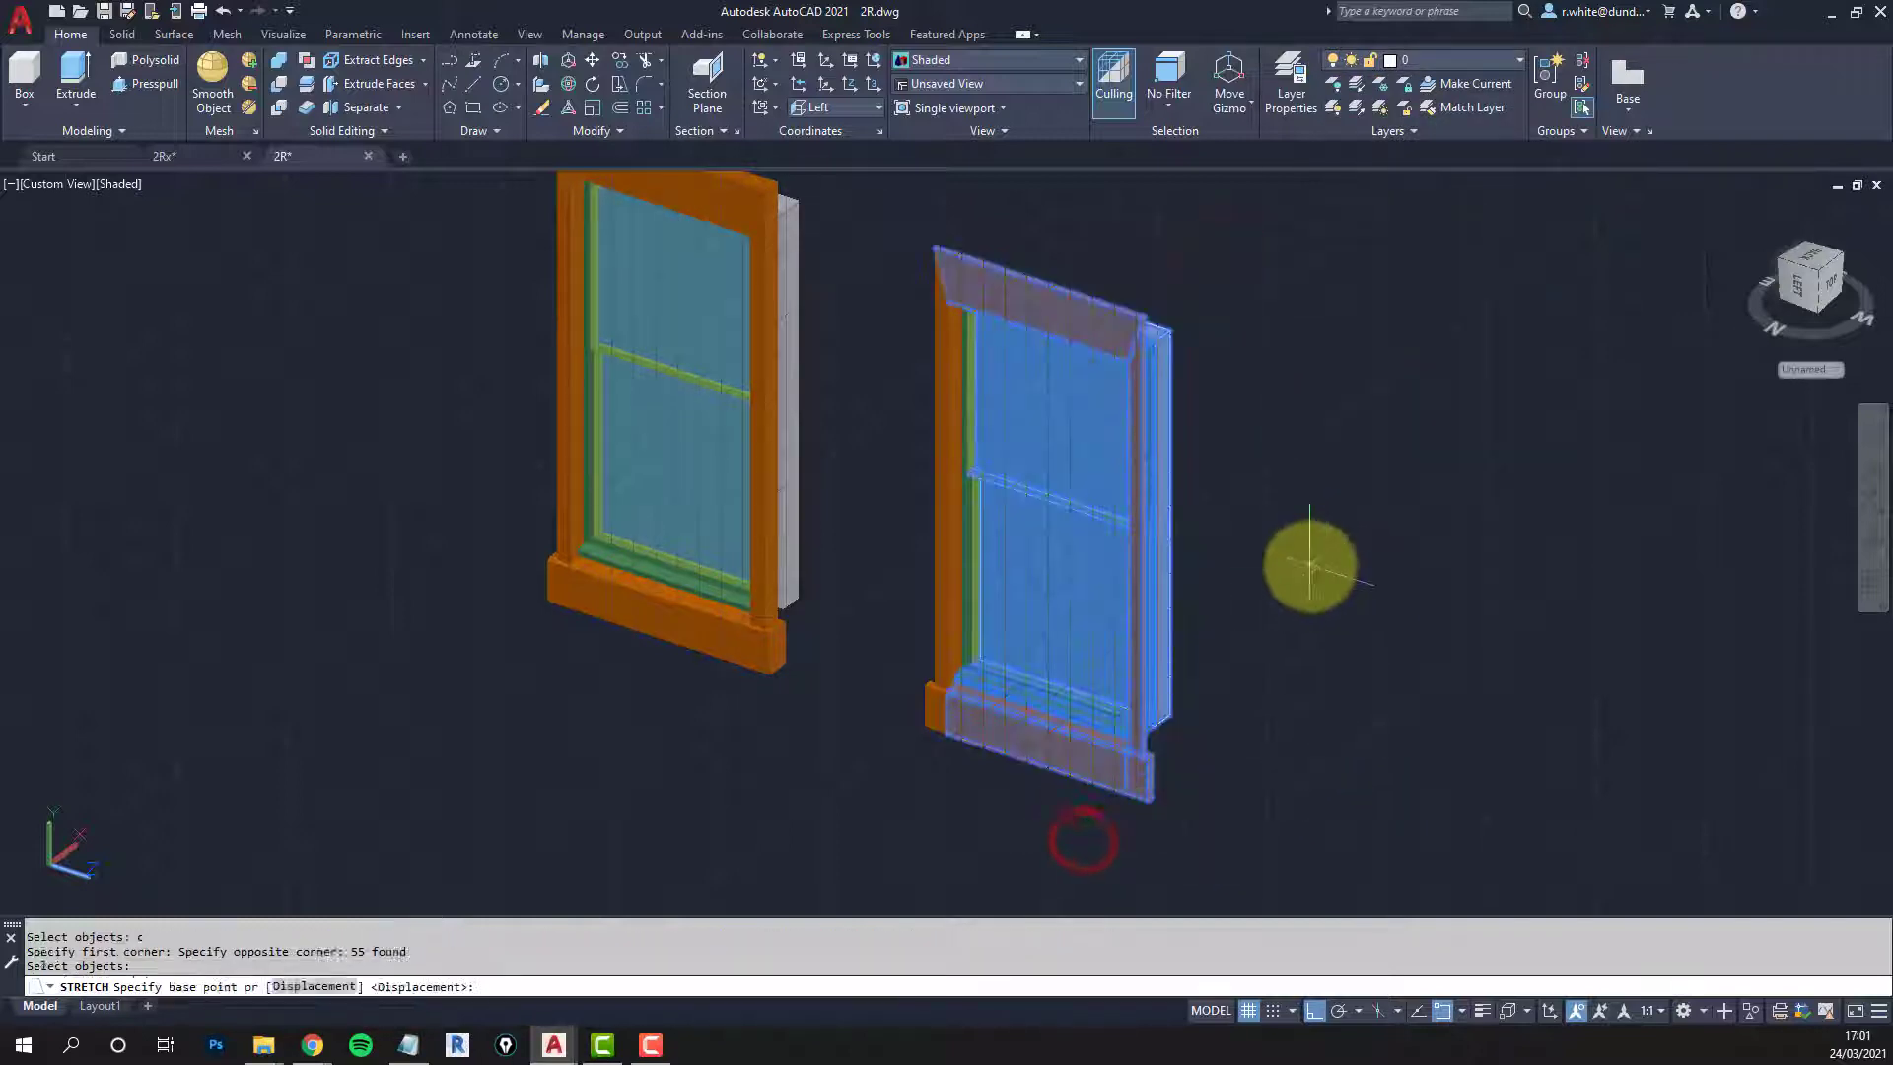
left_click(1310, 562)
left_click(1406, 599)
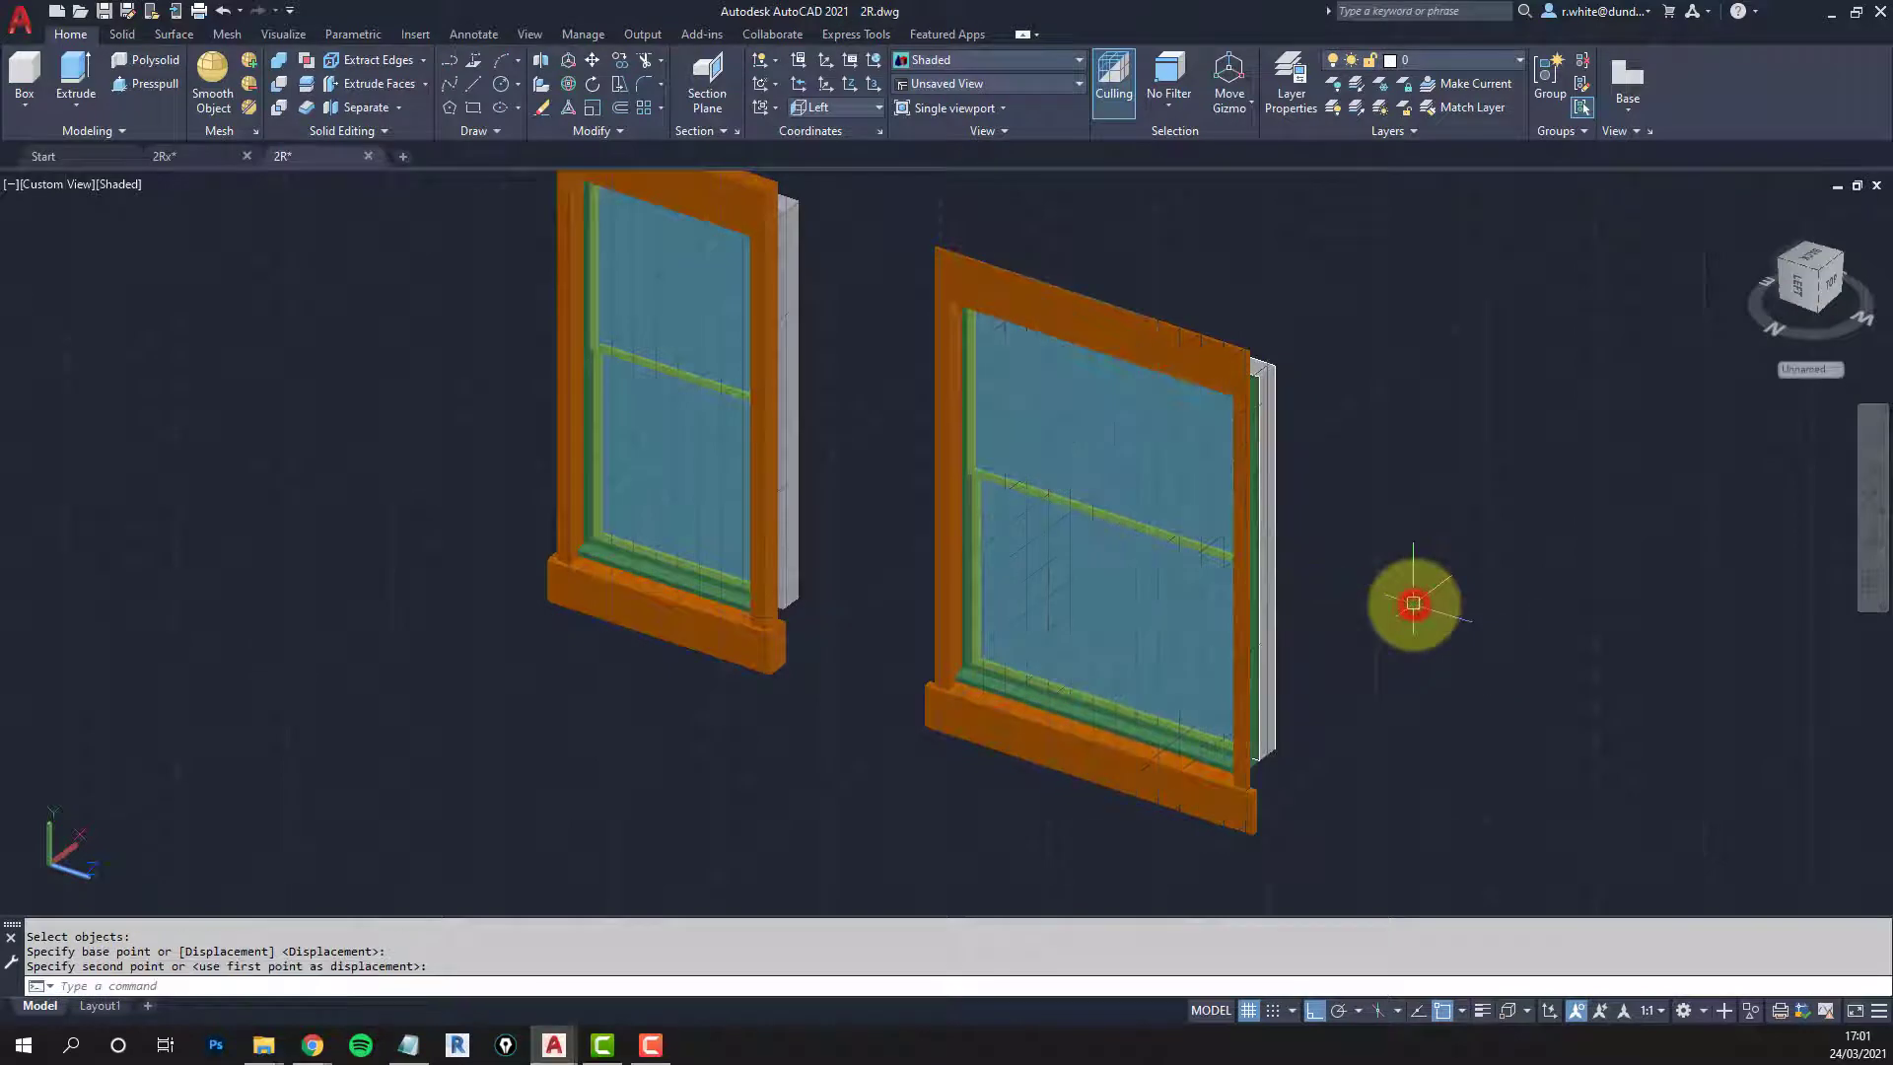
Step: Stretch the new window's head downwards with a crossing selection to make the window shorter
type("s")
key("Return")
type("c")
key("Return")
left_click(1335, 191)
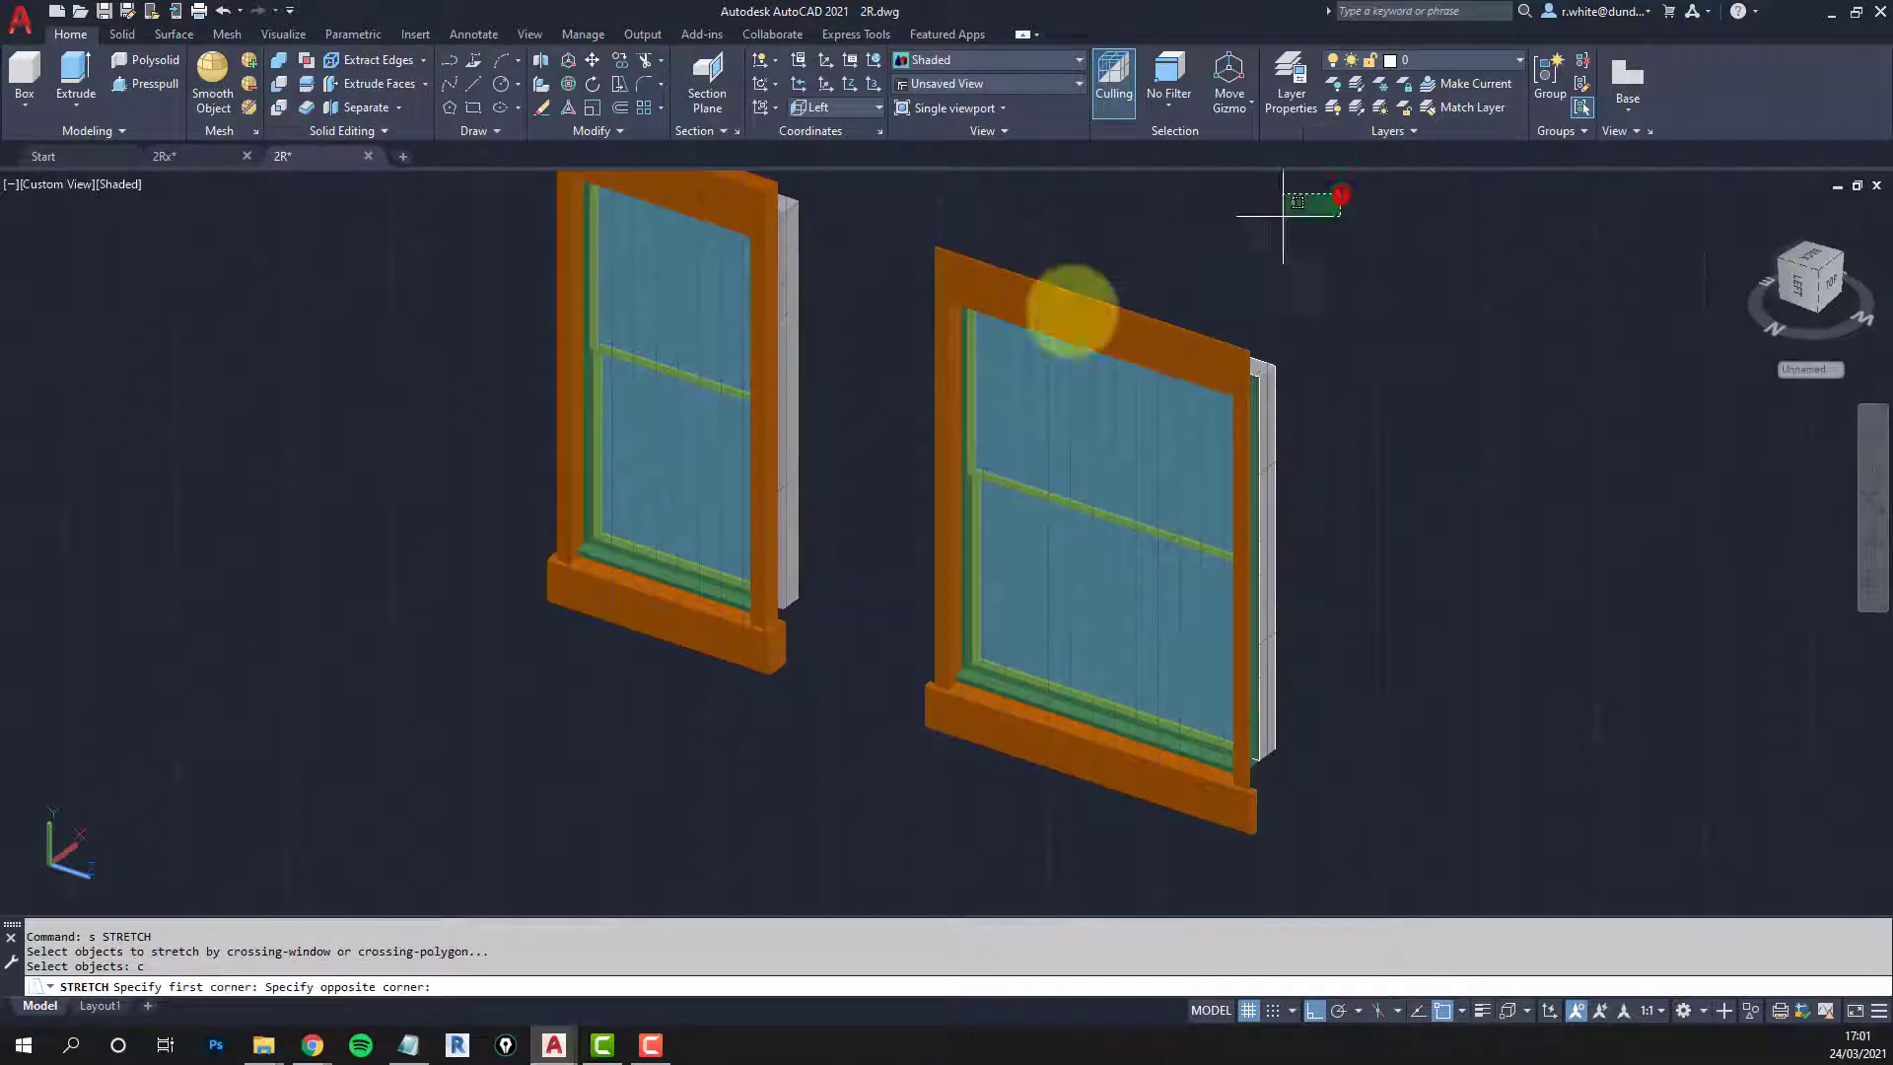
left_click(907, 424)
key("Return")
left_click(1417, 315)
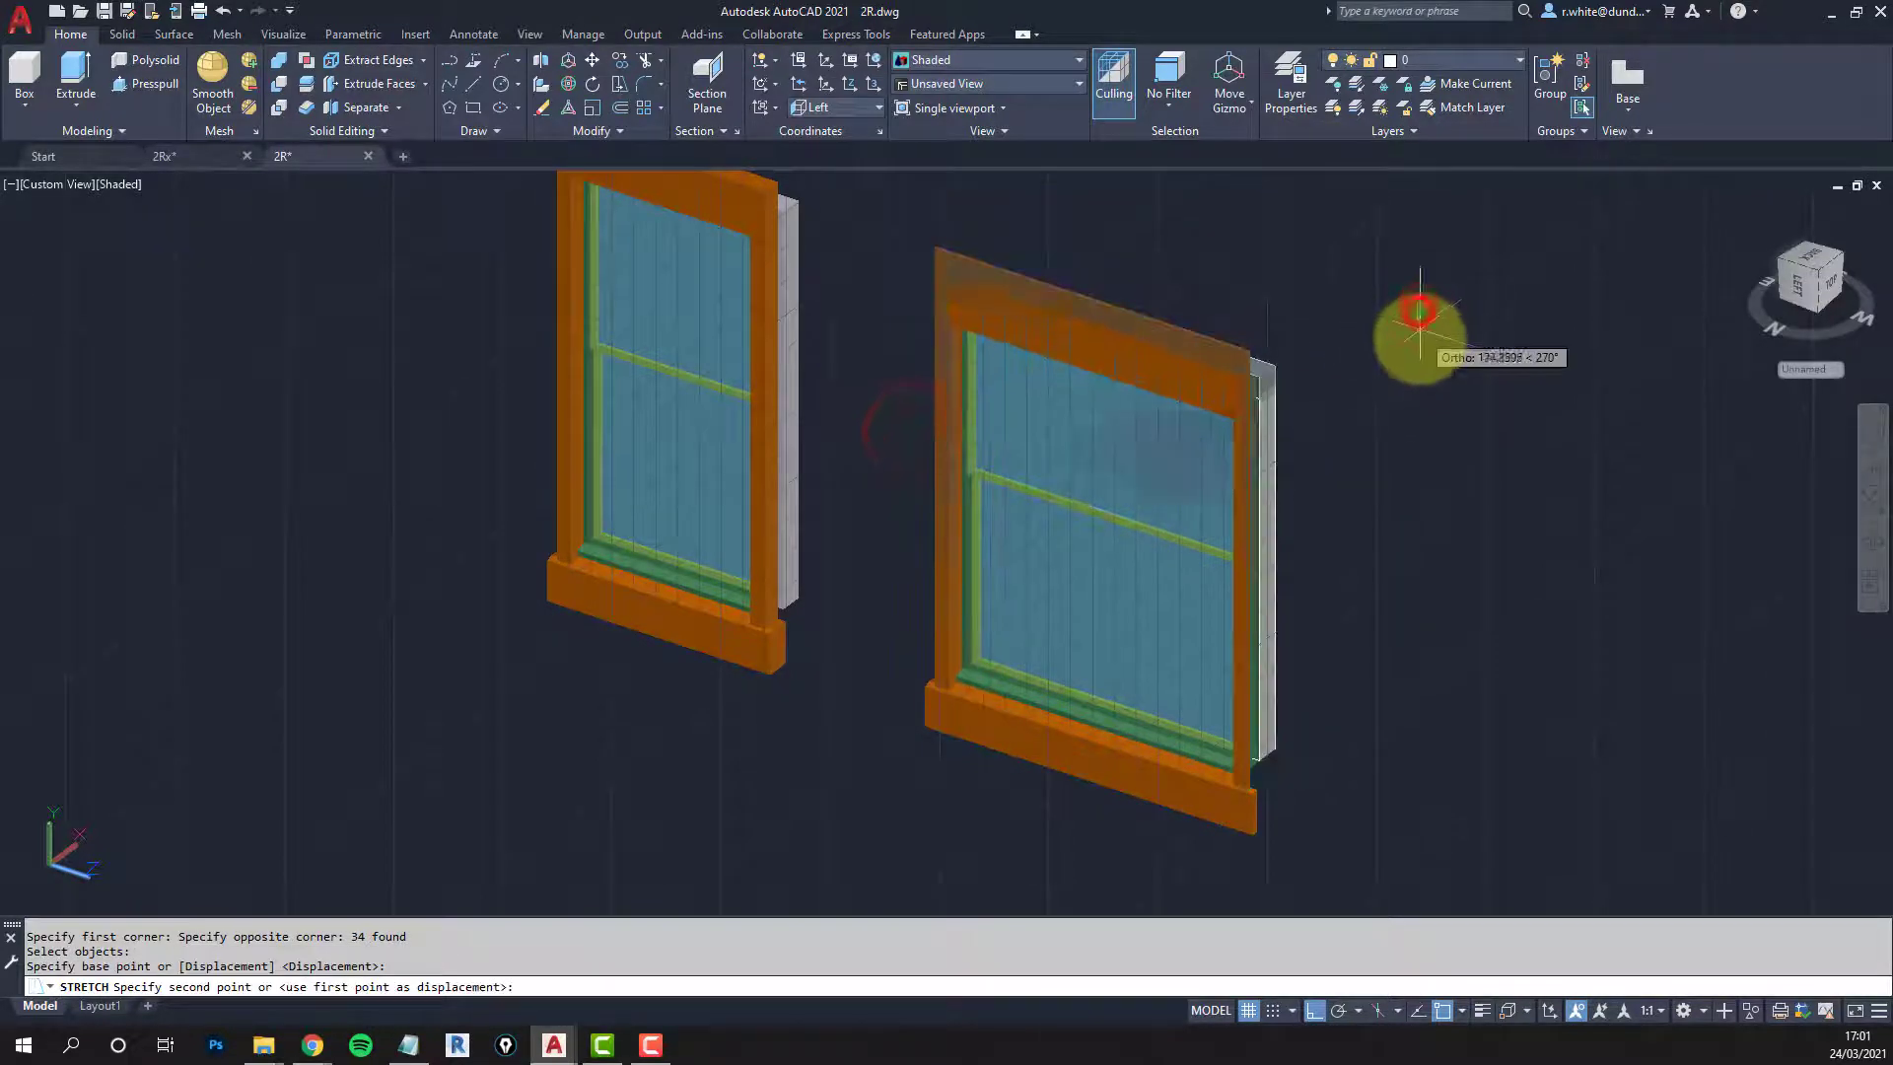
left_click(1413, 395)
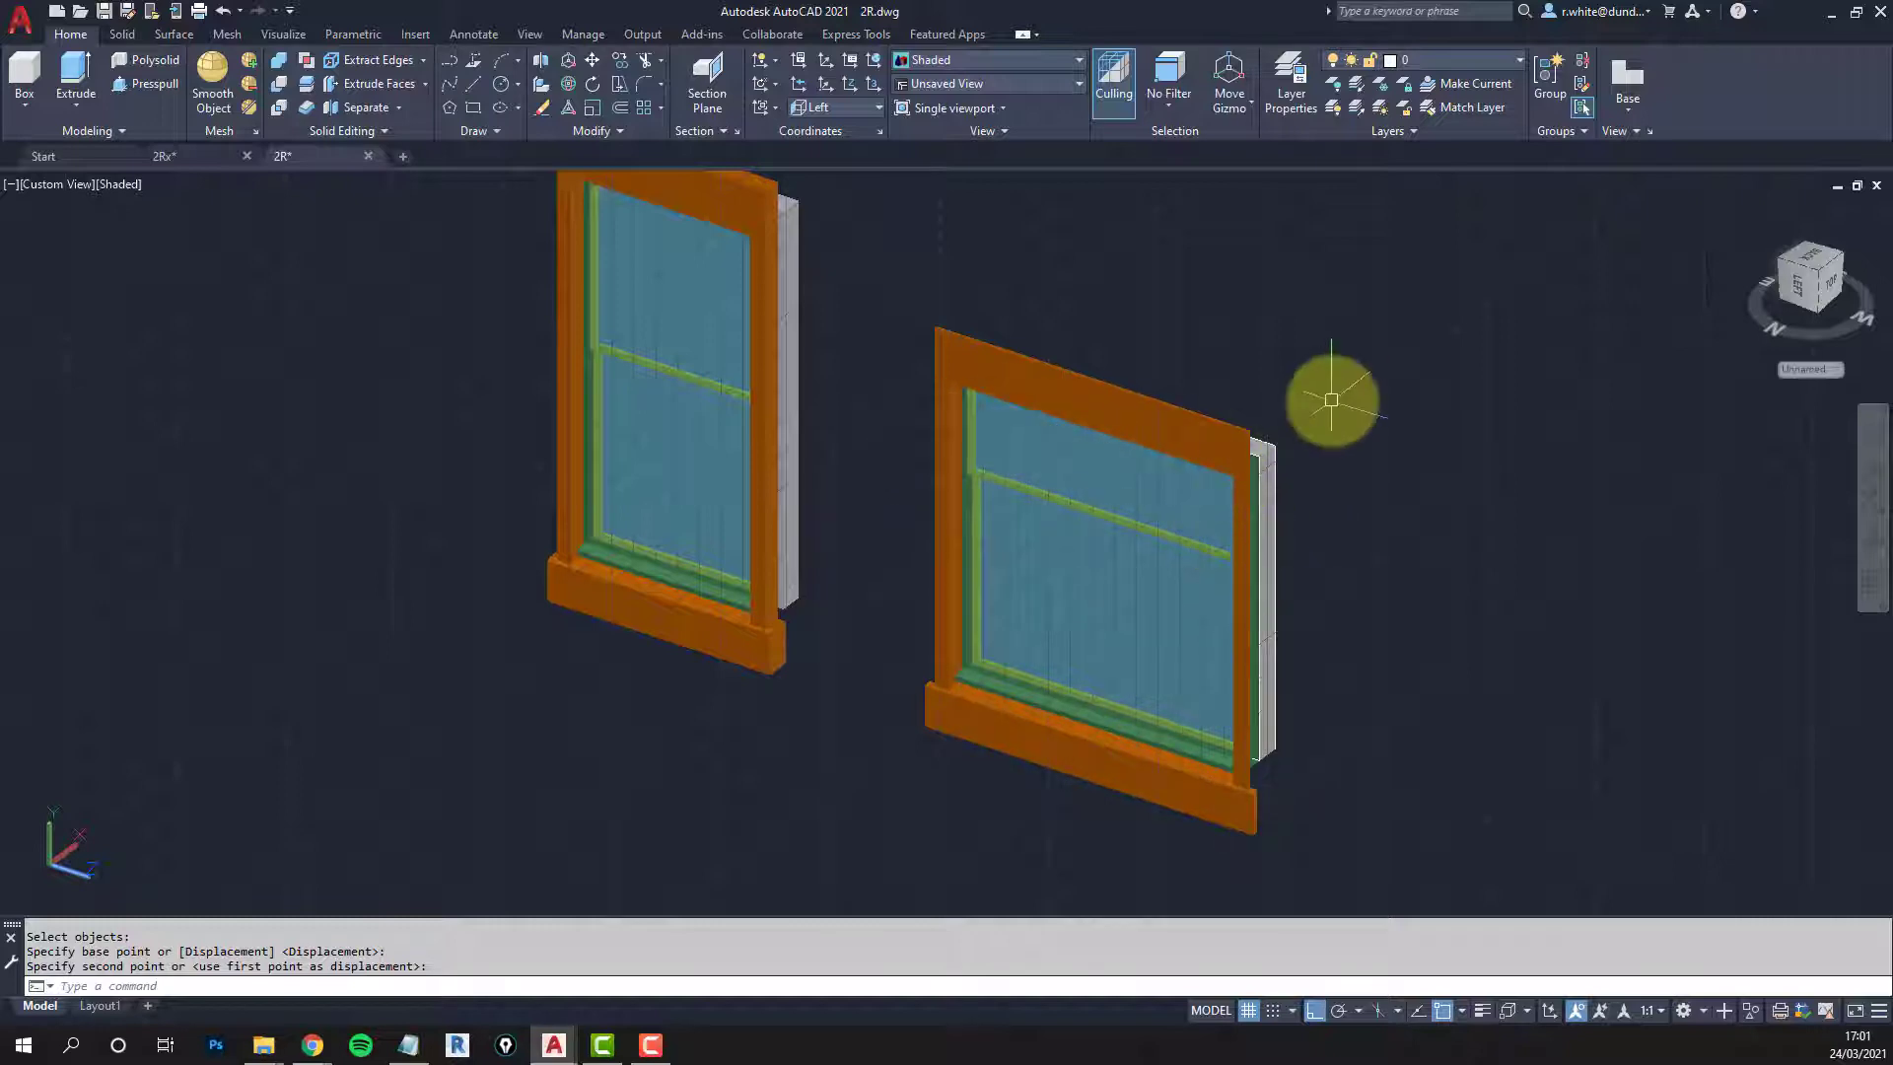
Step: Stretch the new window's far side inwards by about 1285 units with a crossing selection to make it narrower
type("s")
key("Return")
left_click(1351, 368)
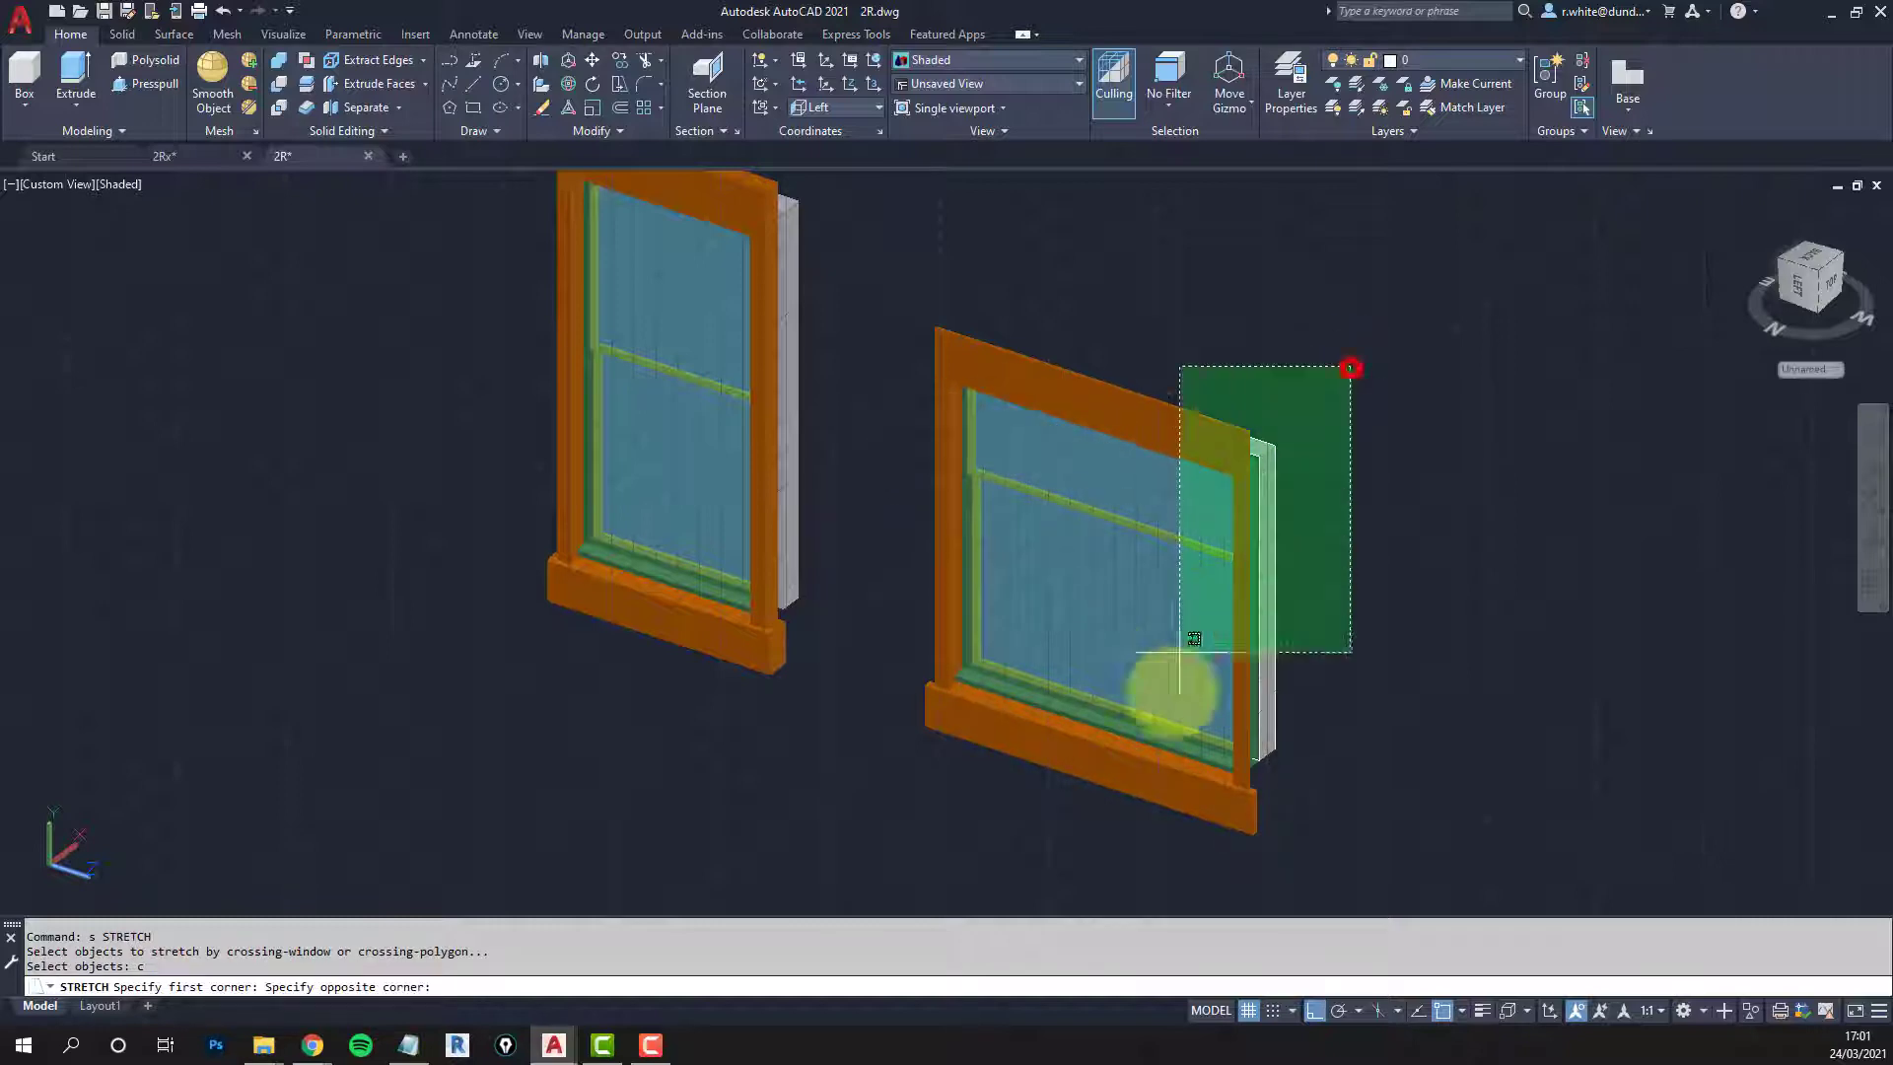
left_click(1144, 863)
key("Return")
left_click(1144, 863)
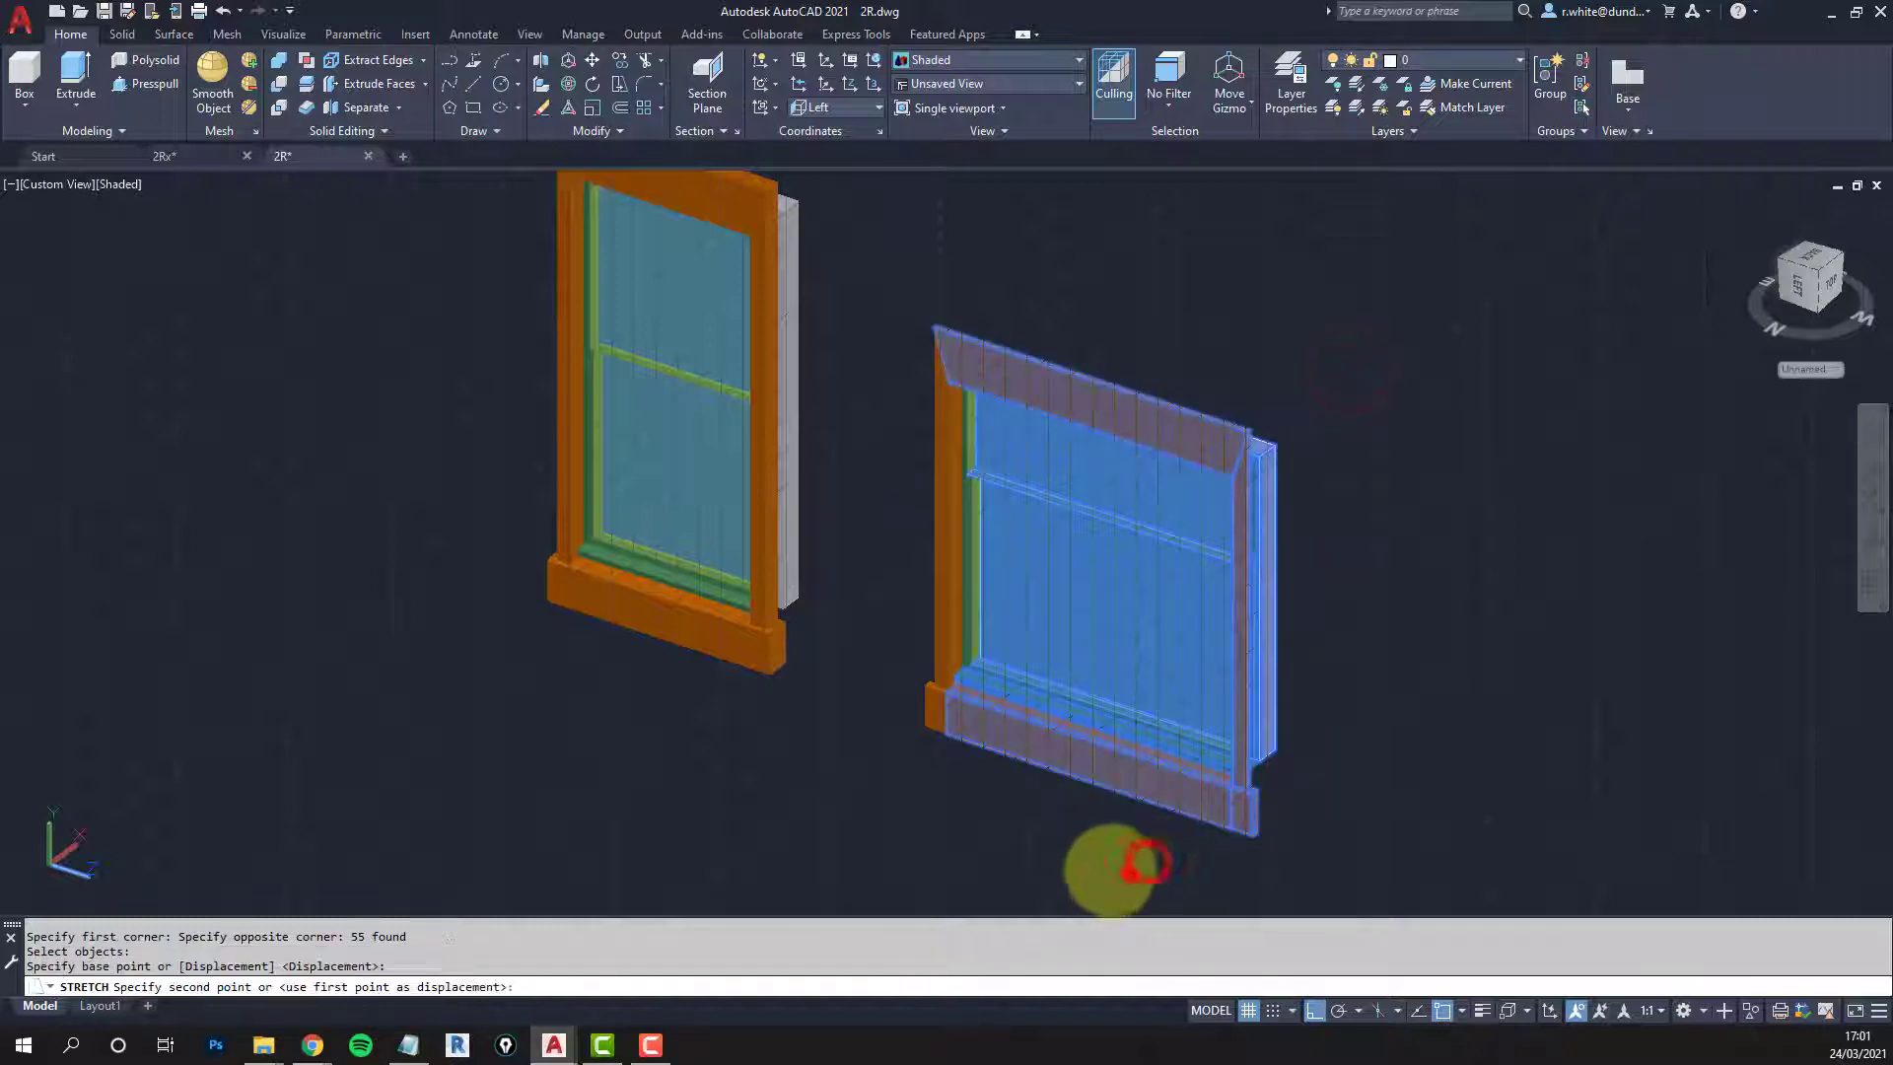
left_click(969, 789)
Step: Stretch the new window's meeting rail downwards with a crossing selection around the rail
middle_click_drag(1023, 642, 1133, 480, "shift")
key("Return")
left_click(1154, 439)
left_click(890, 573)
key("Return")
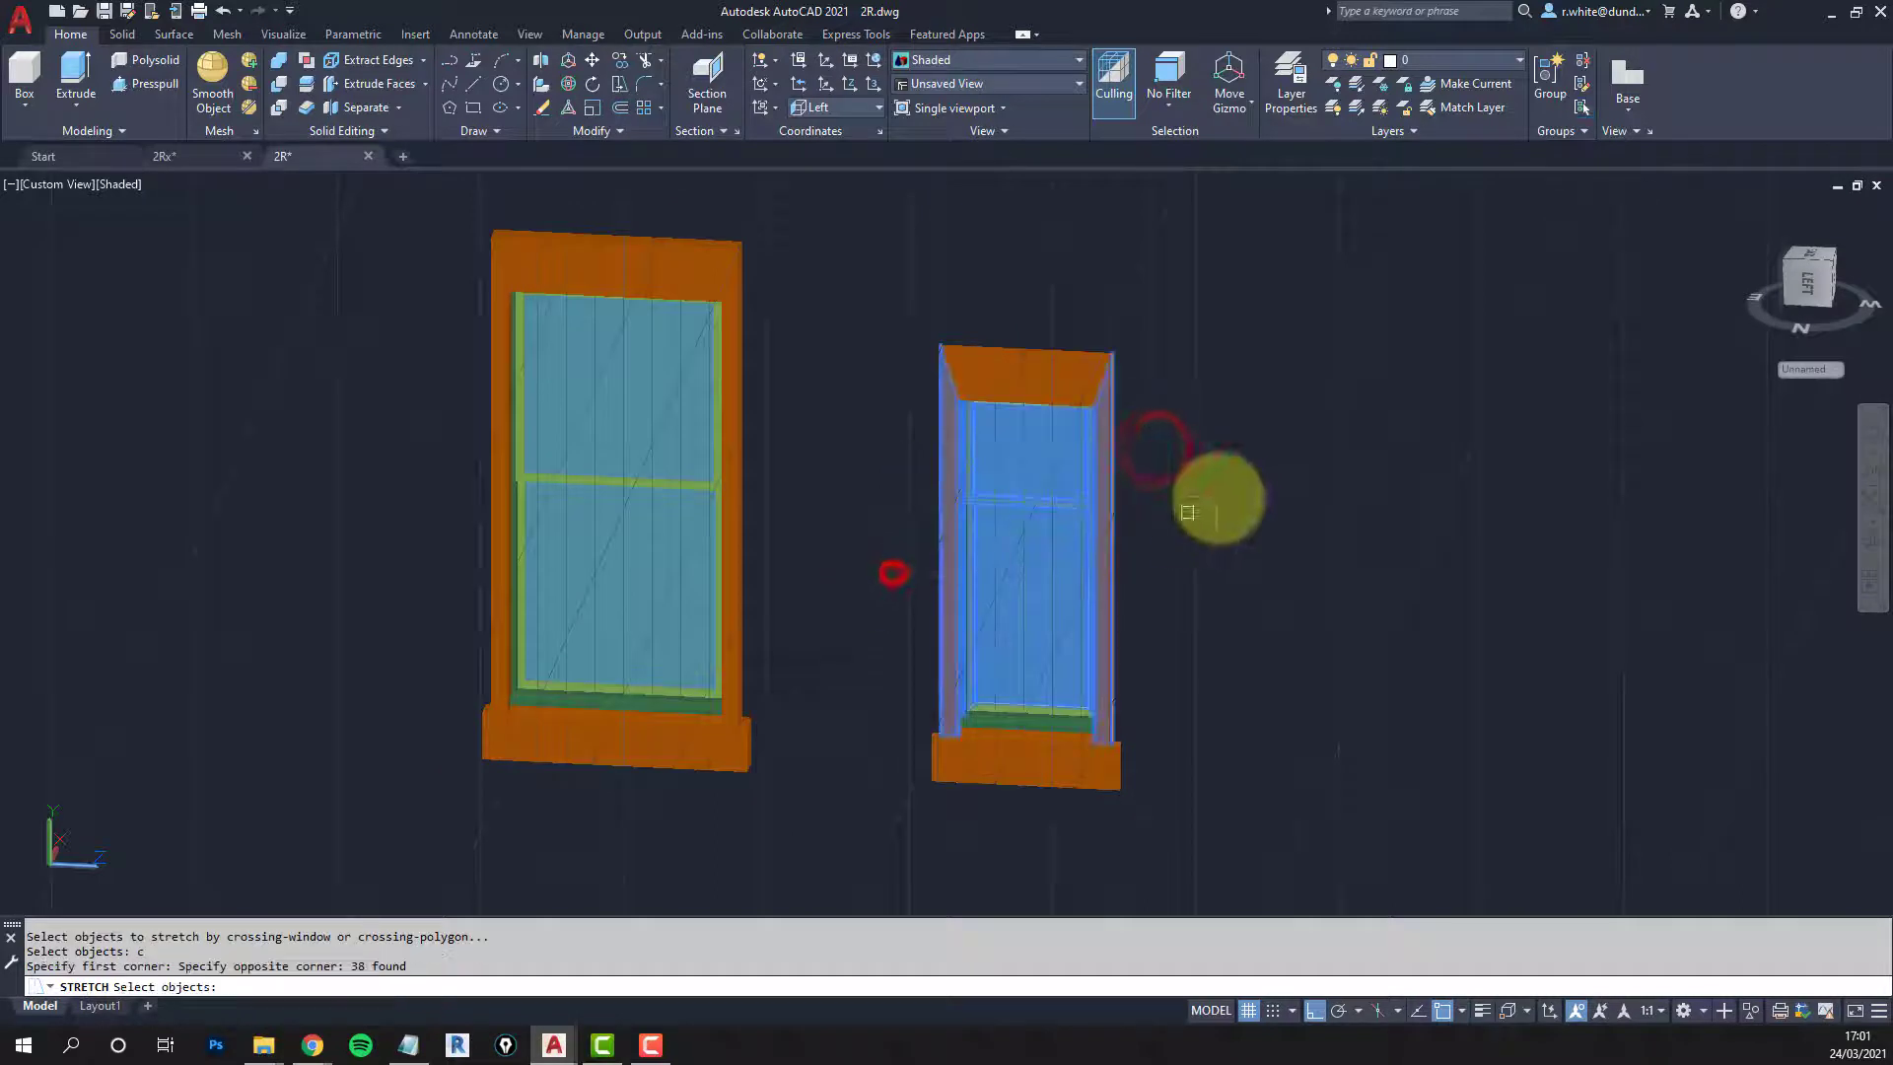
left_click(1227, 498)
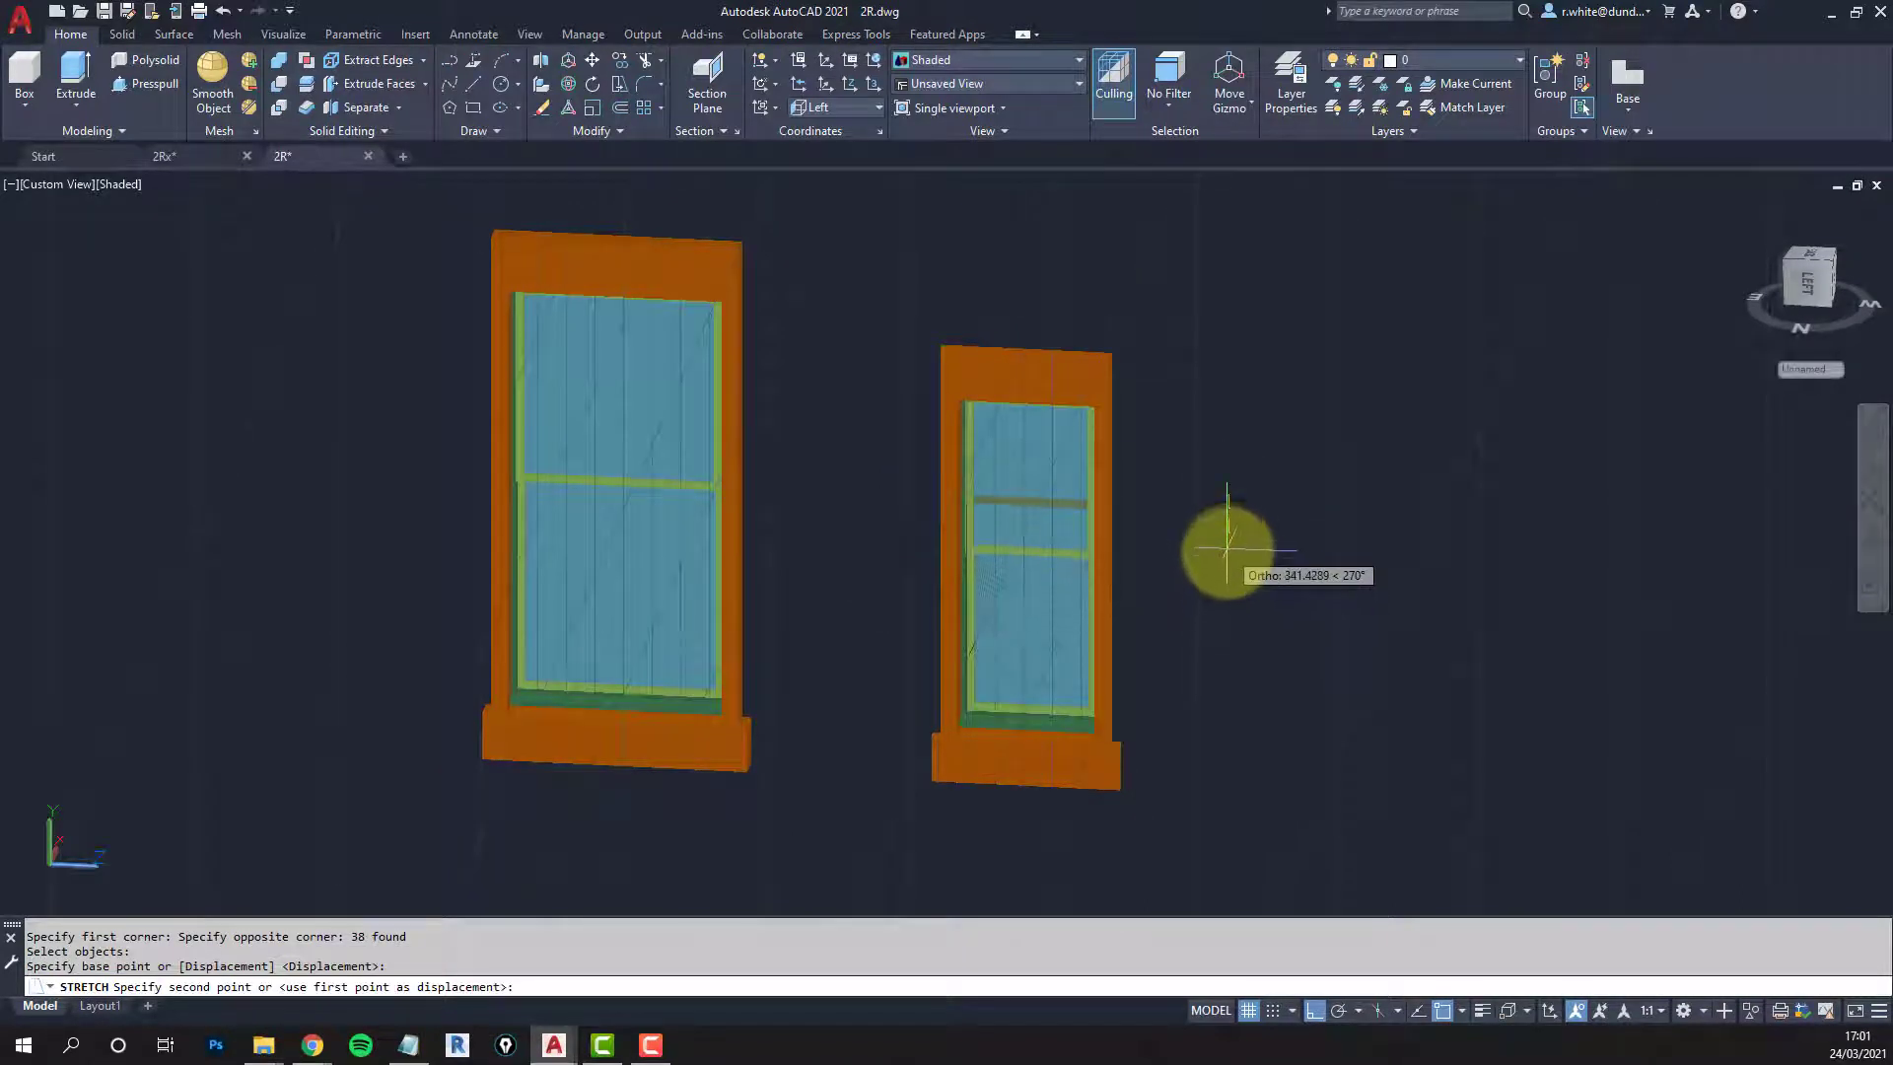
left_click(1225, 545)
Step: Undo all the trial stretches of the new window and the thawing of the 2R_GLASS layer
middle_click_drag(1226, 545, 1197, 663, "shift")
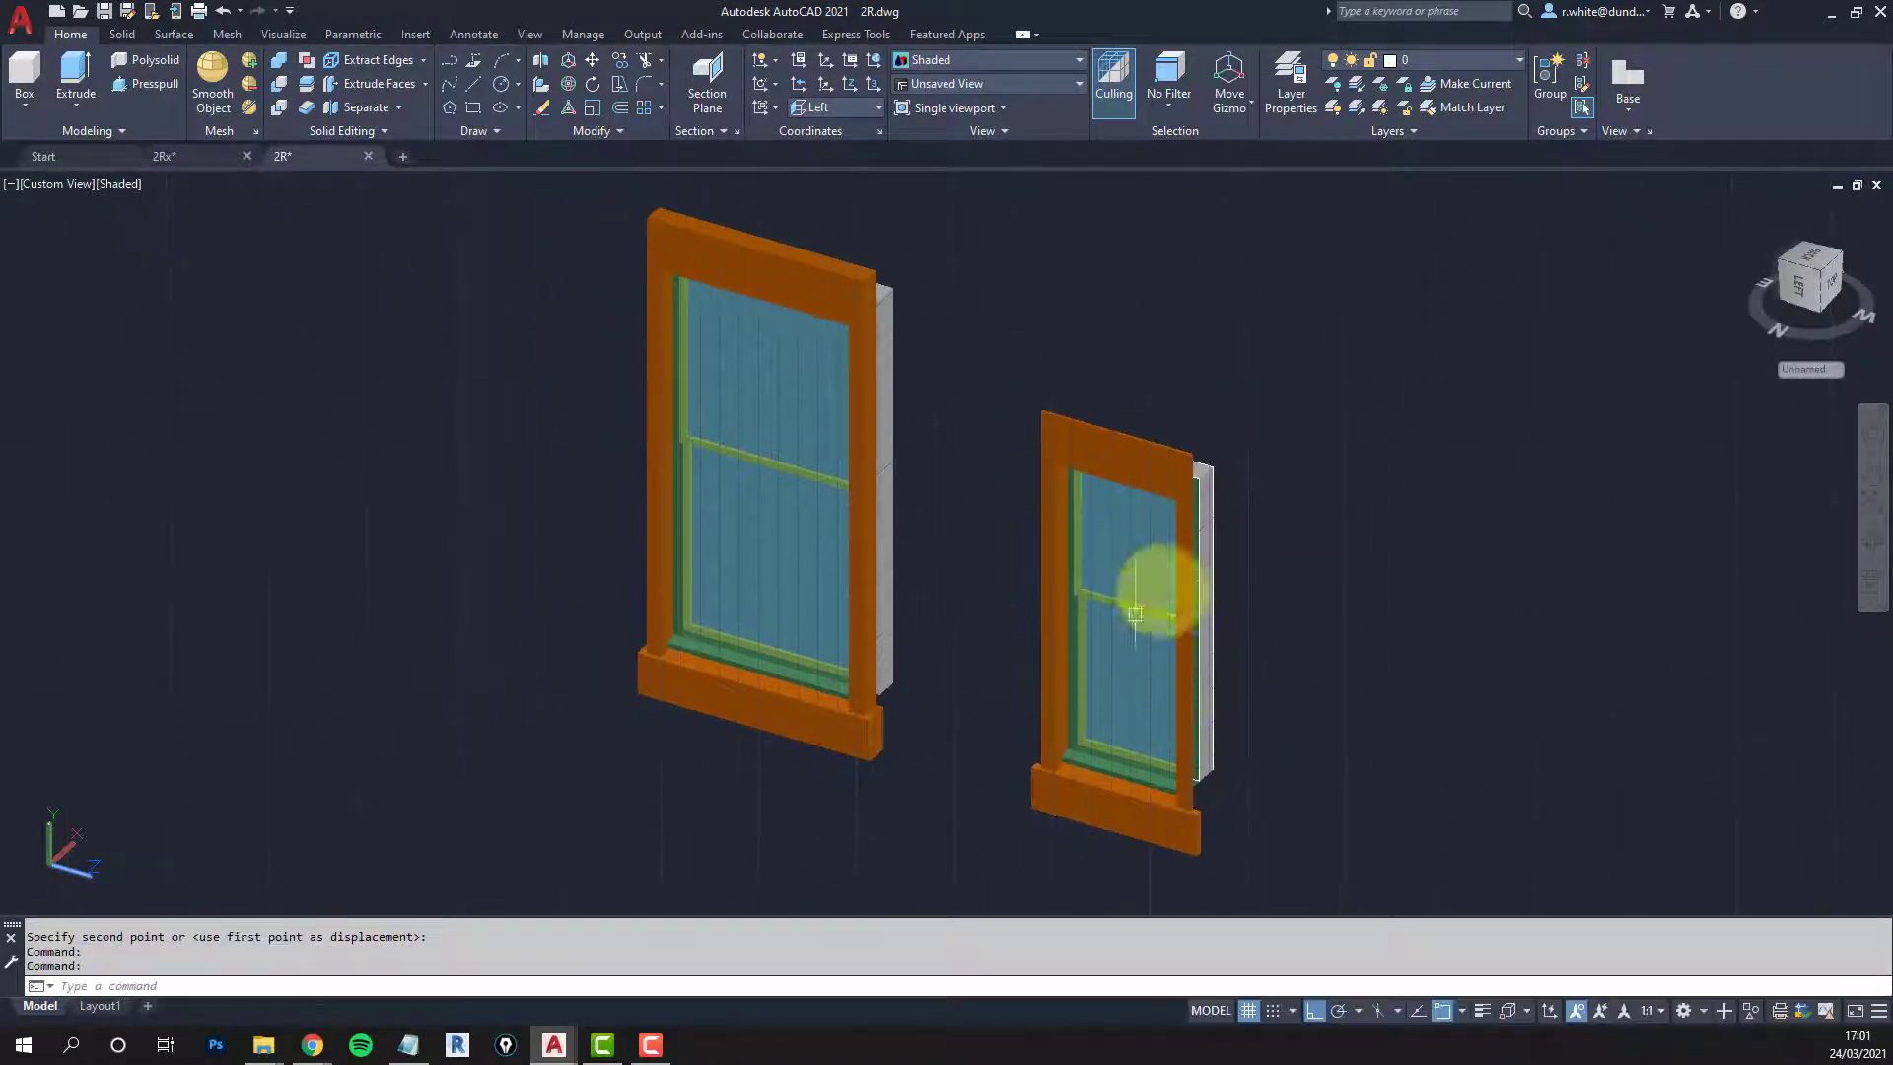
key("ctrl+z")
key("ctrl+z")
key("ctrl+z")
key("ctrl+z")
key("ctrl+z")
key("ctrl+z")
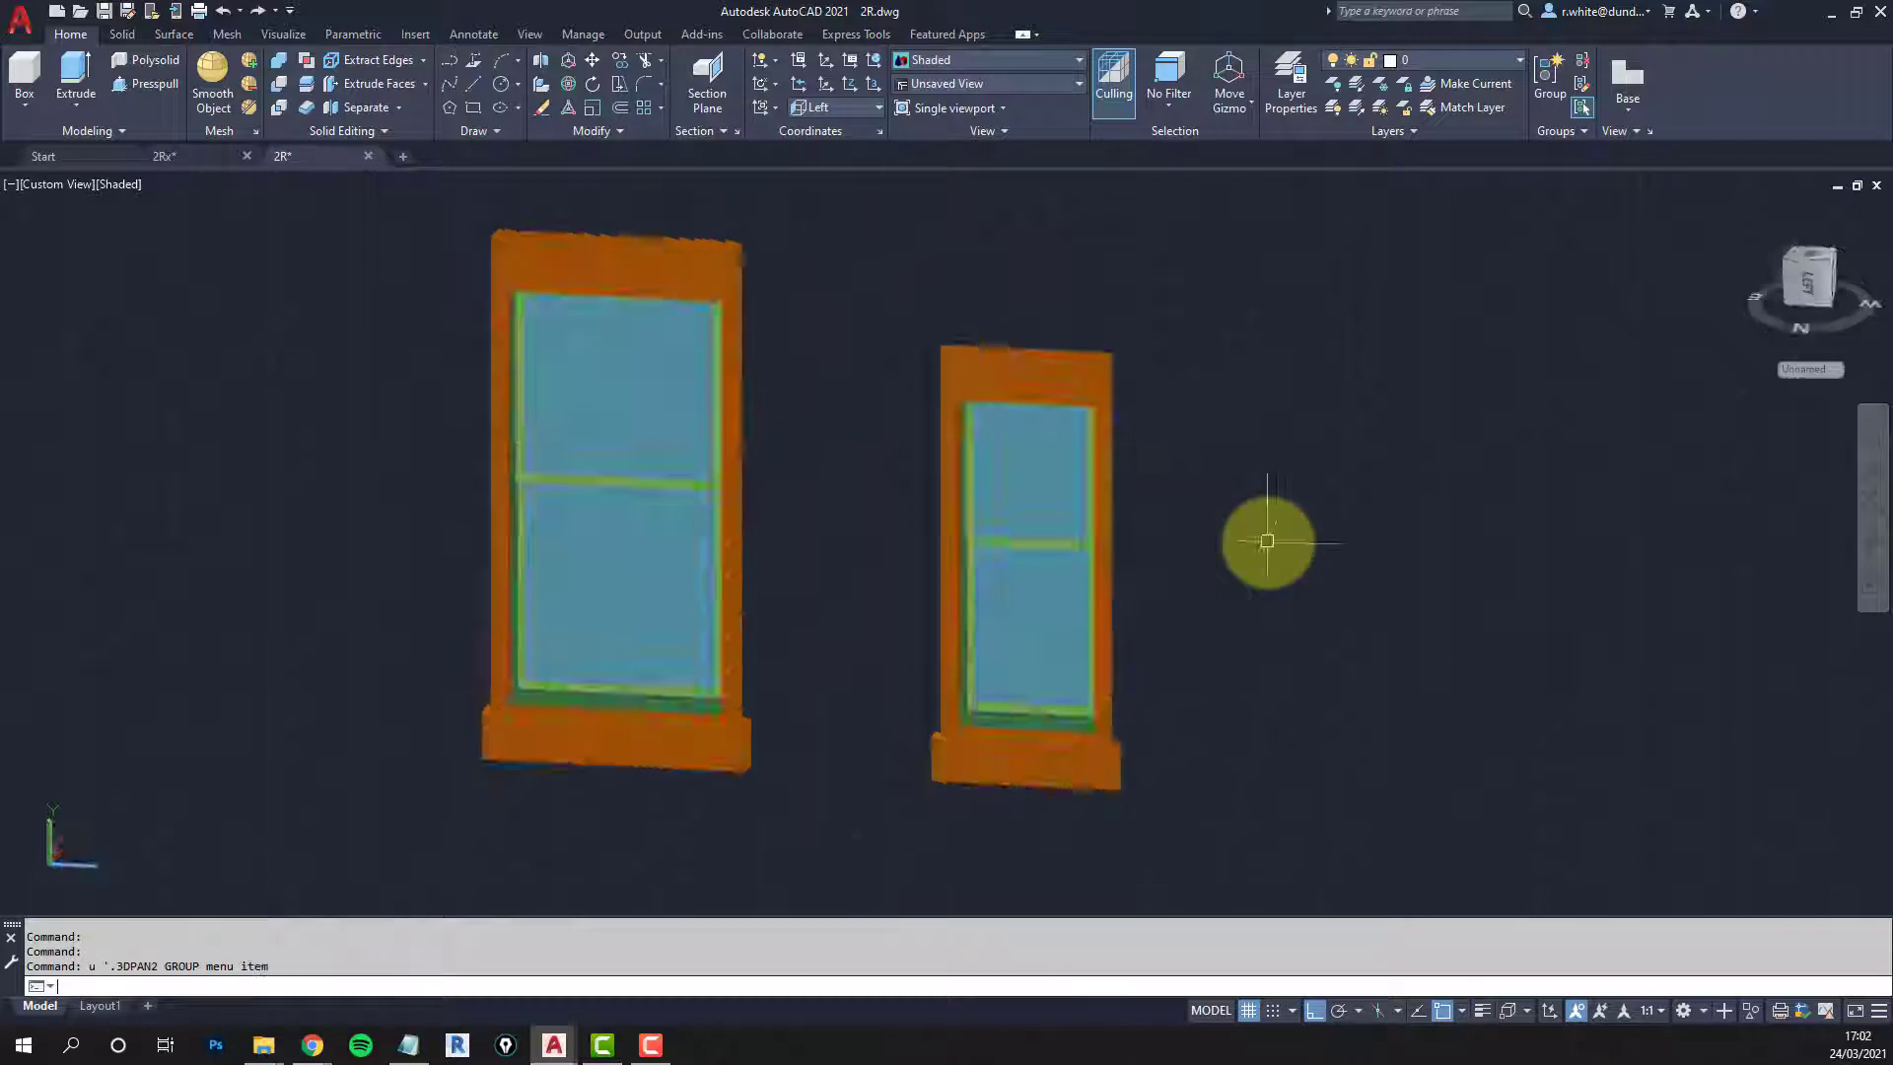
key("ctrl+z")
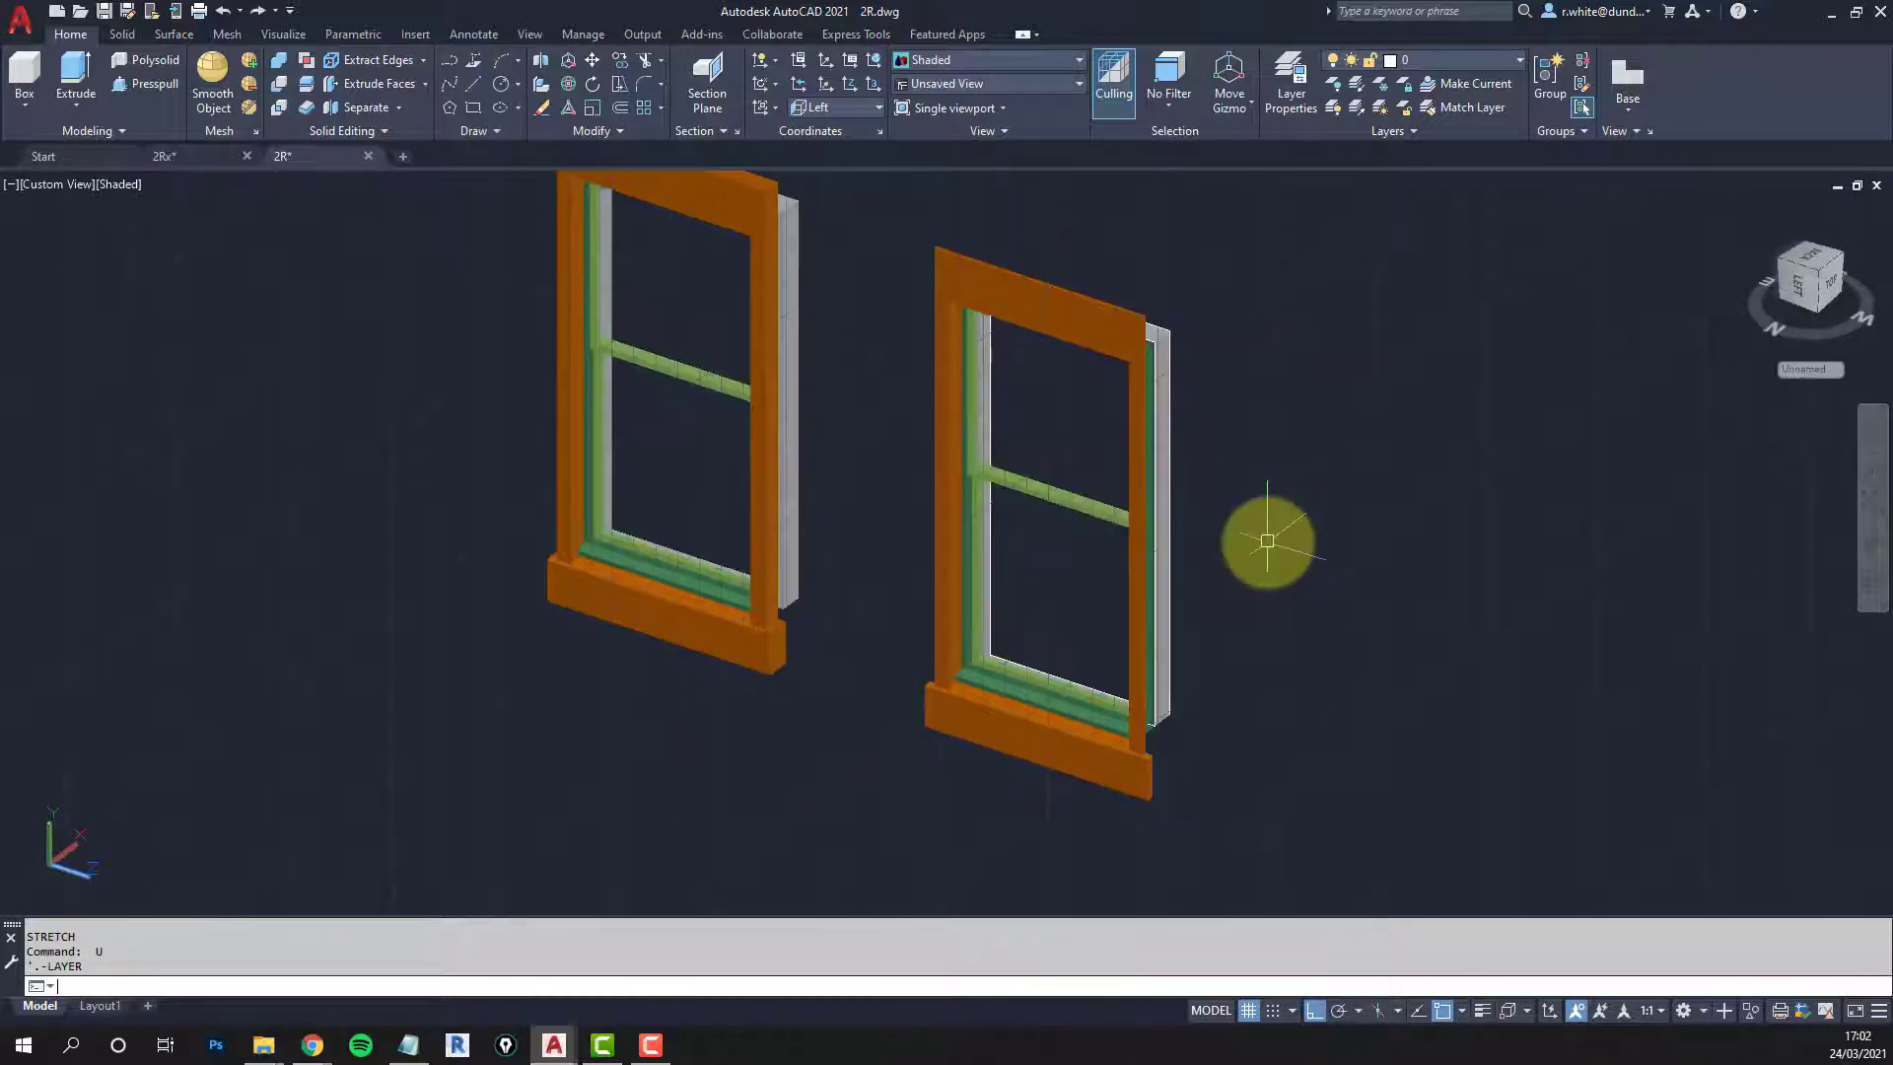
middle_click_drag(1182, 489, 1260, 571)
key("Escape")
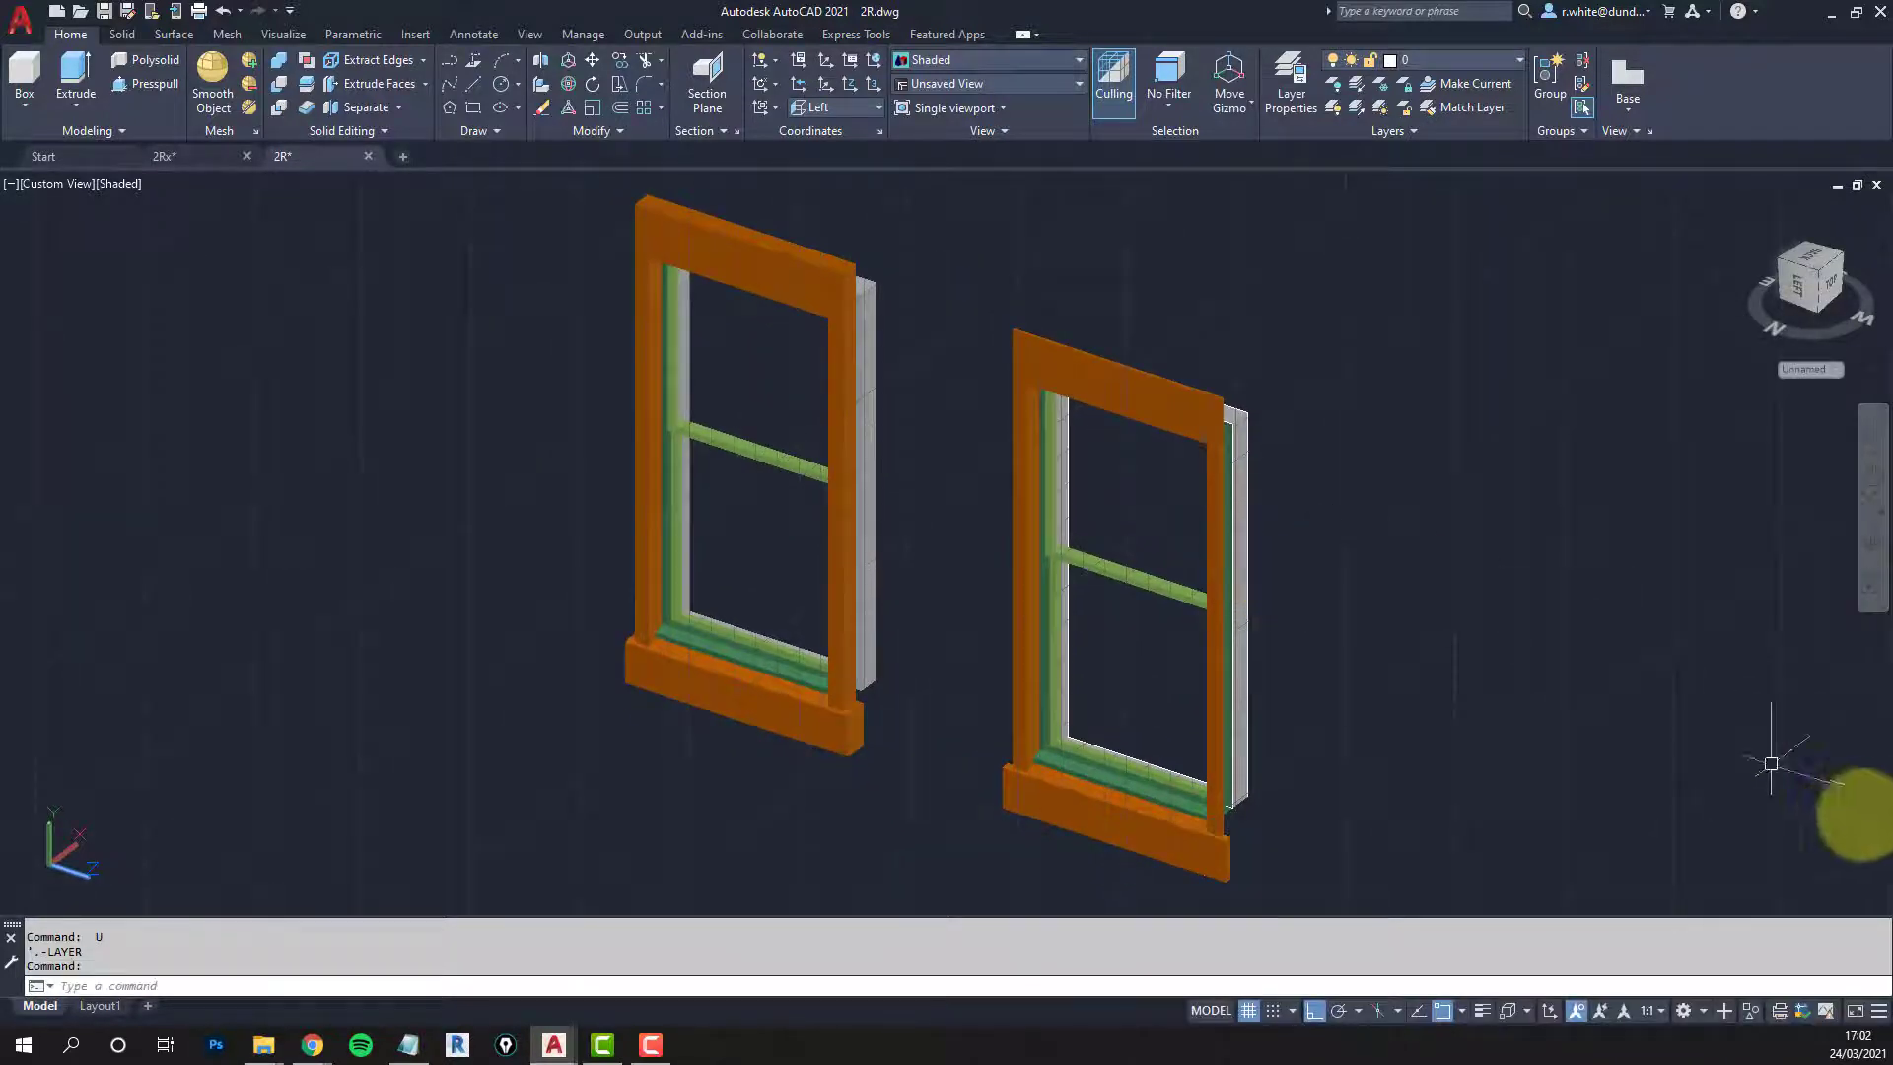